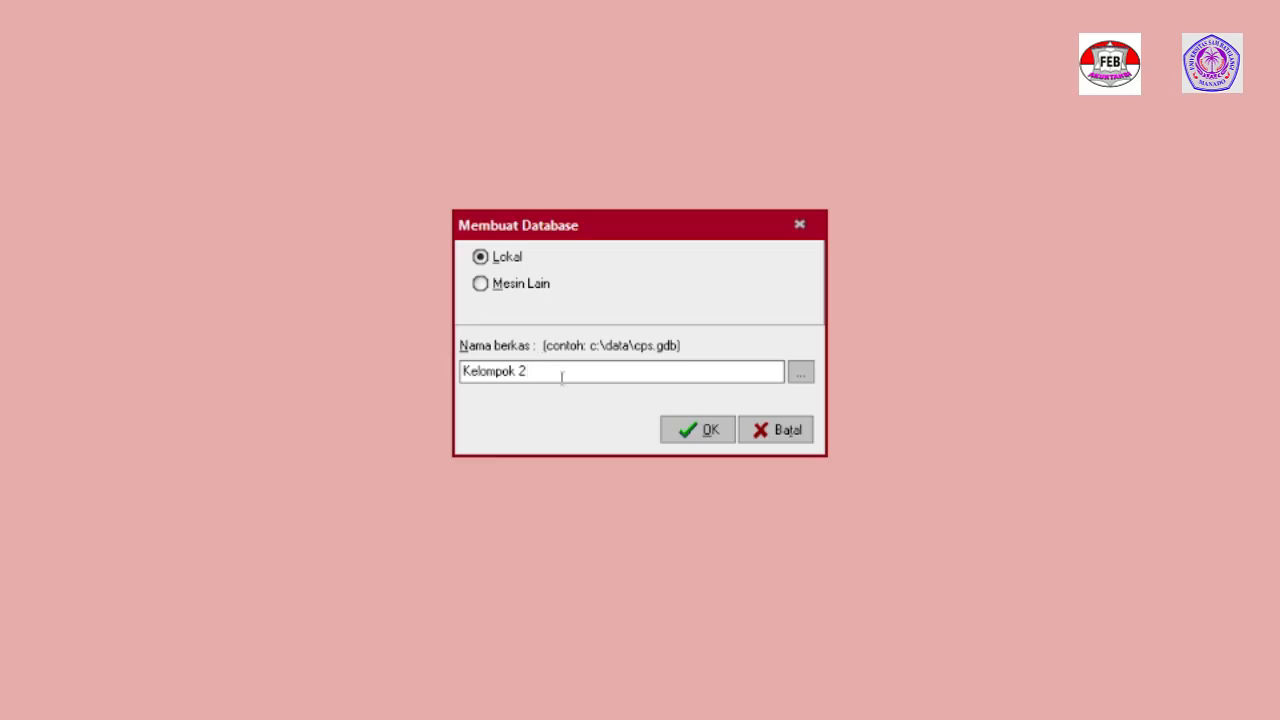
# Open the file browser for the new company database, look through the C: drive and switch the location to Beranda.
pyautogui.click(798, 384)
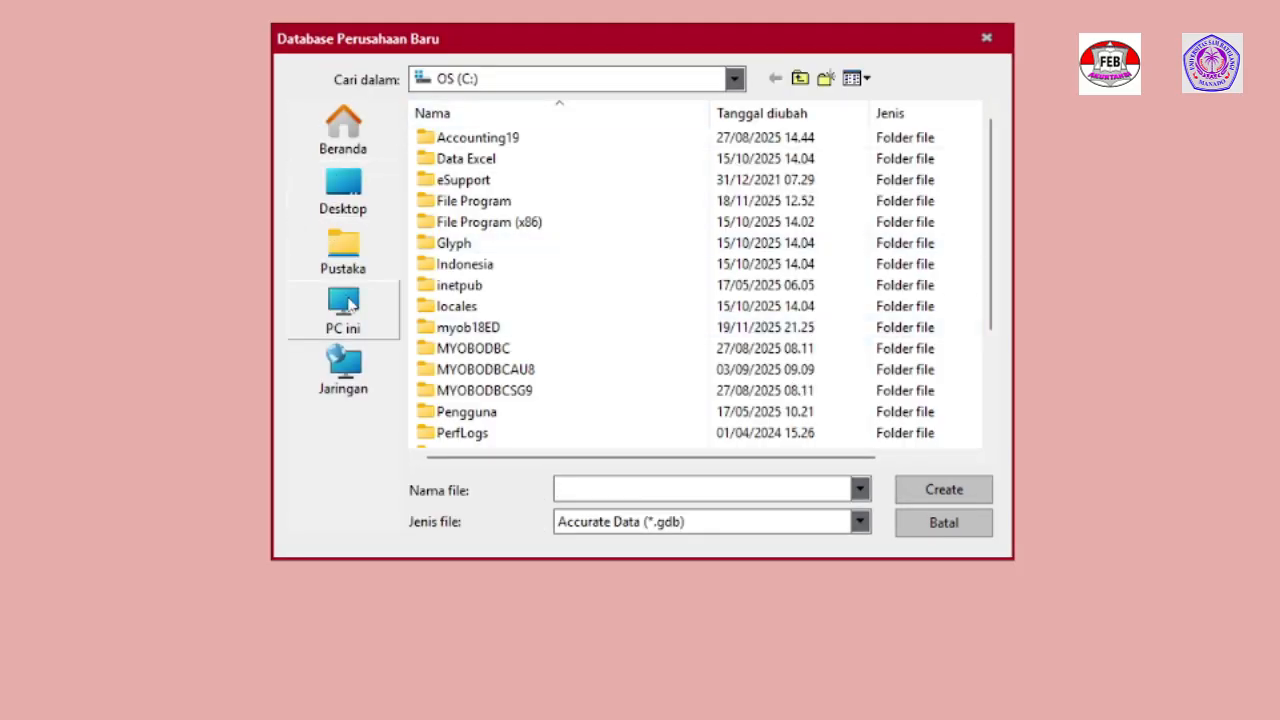
pyautogui.scroll(-3, 468, 290)
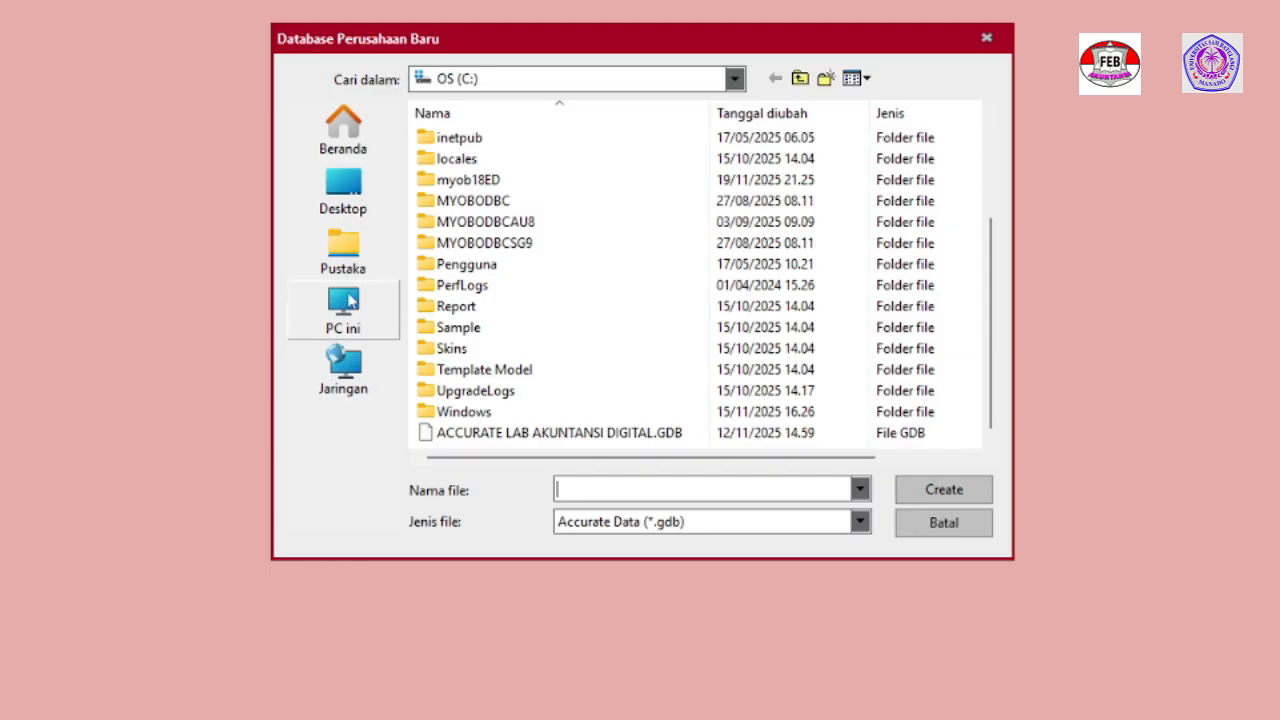
pyautogui.click(340, 142)
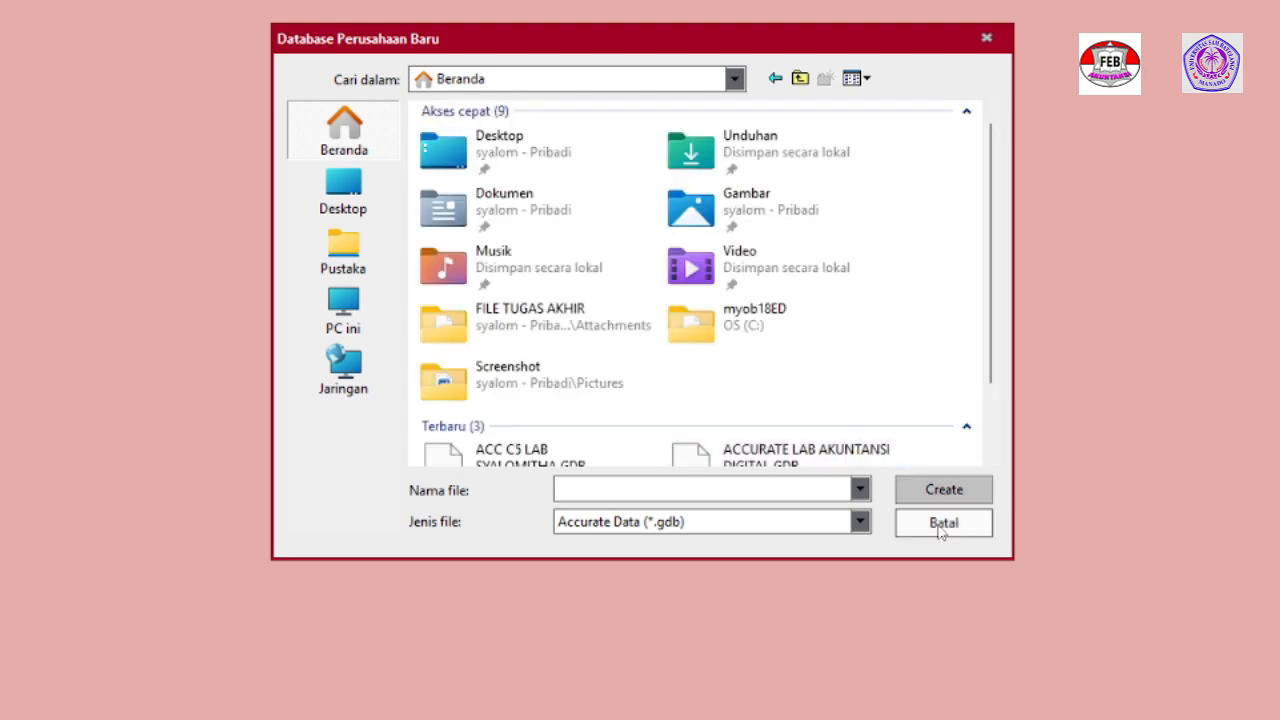
# Try to create the new company database in Beranda with the file name KELOMPOK 2 ACCURATE.
pyautogui.click(757, 492)
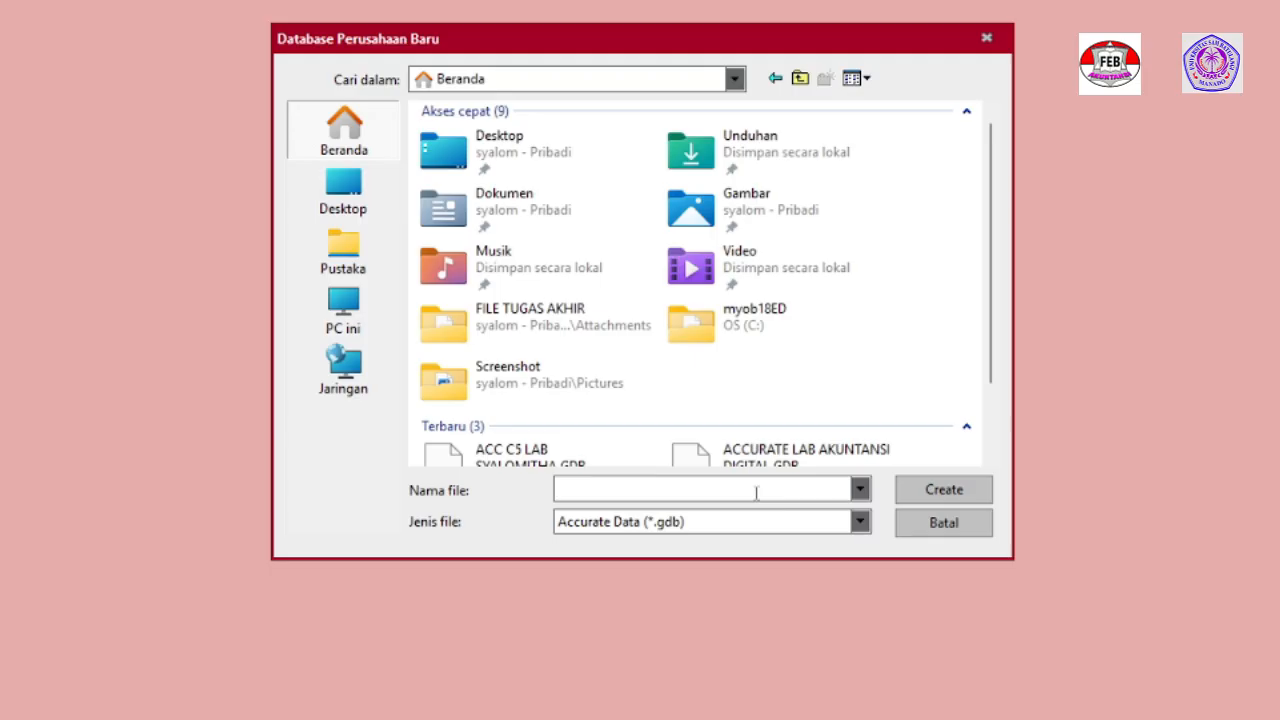
pyautogui.write('Kel')
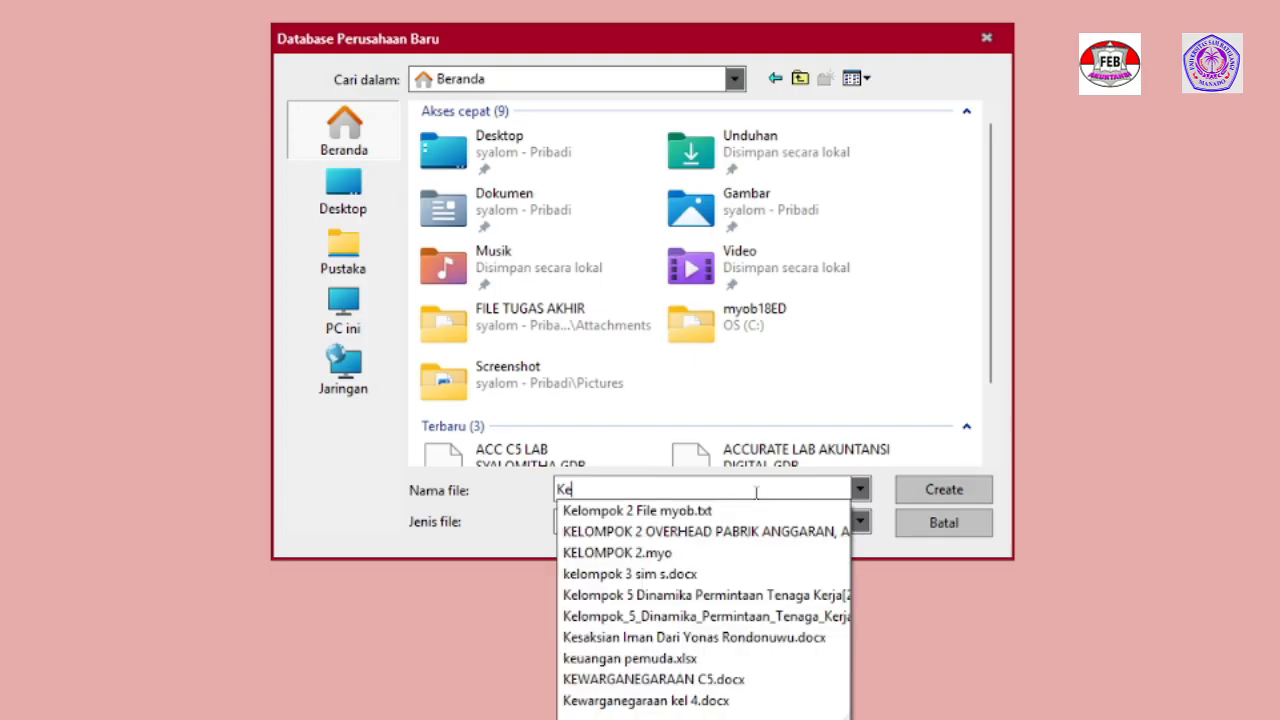
pyautogui.press('BackSpace')
pyautogui.press('BackSpace')
pyautogui.write('ELOMPOK ')
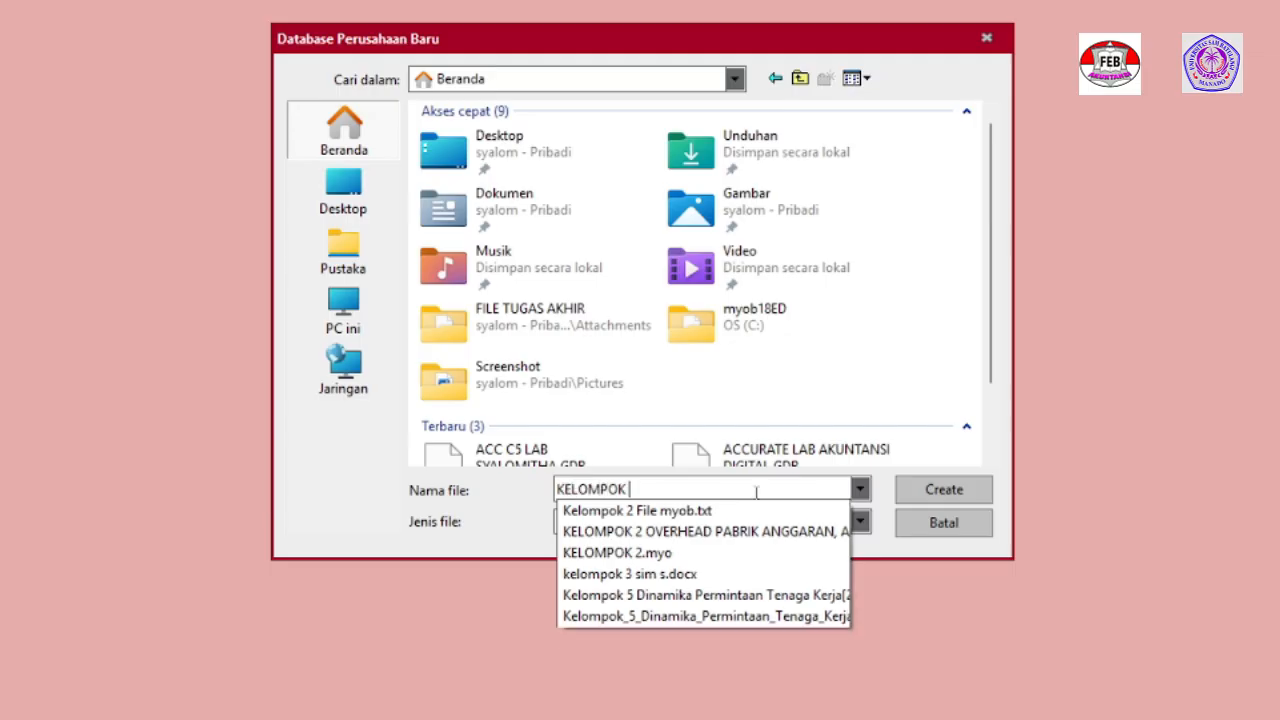
pyautogui.write('2 ACC')
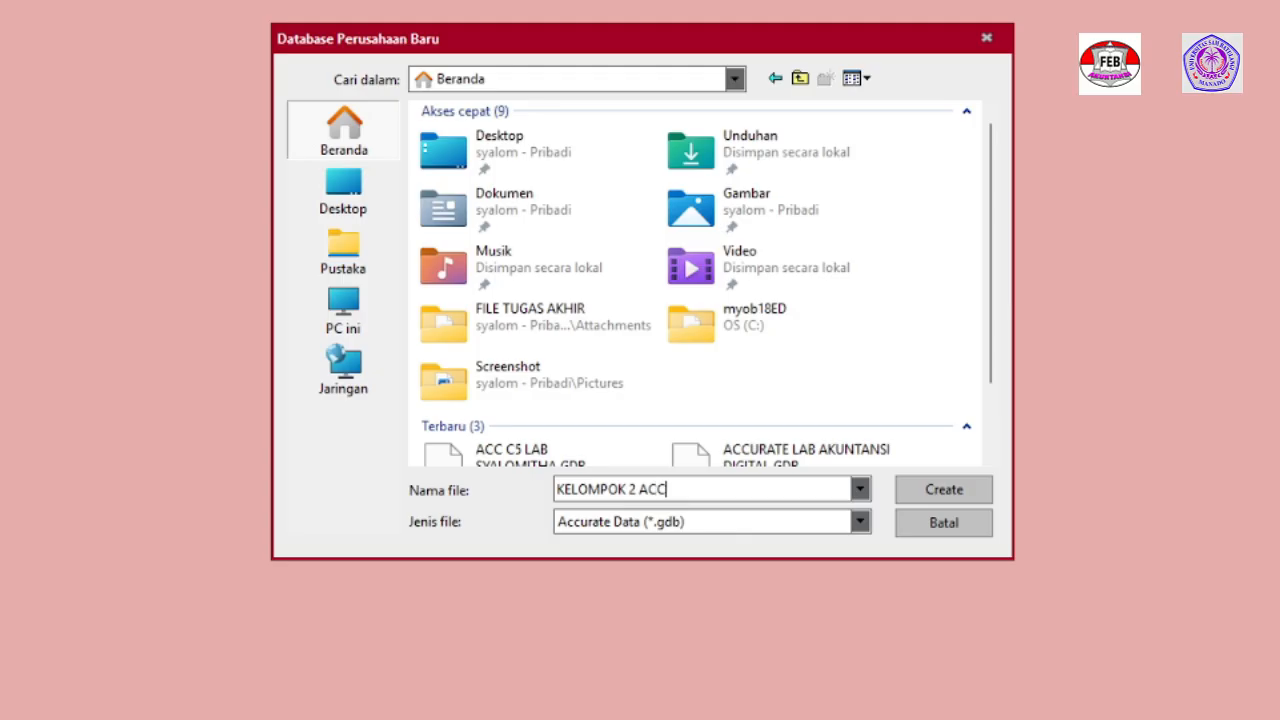
pyautogui.write('URATE')
pyautogui.click(918, 494)
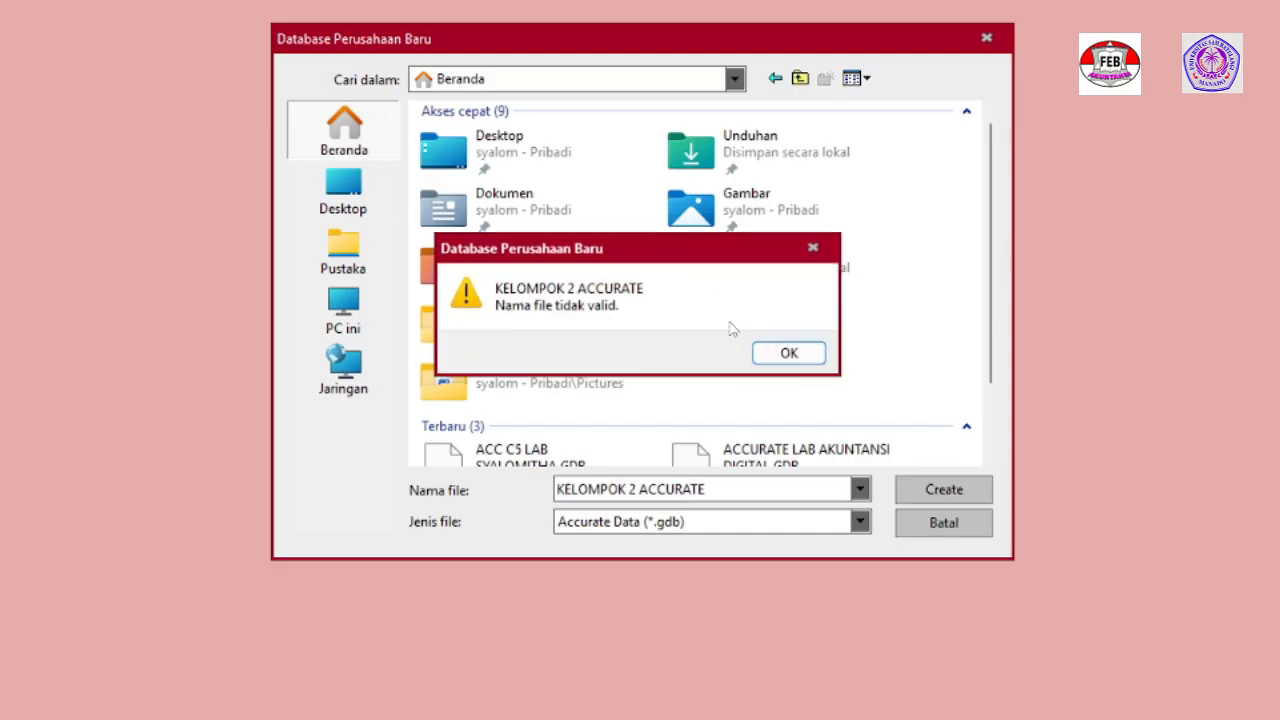
pyautogui.click(783, 355)
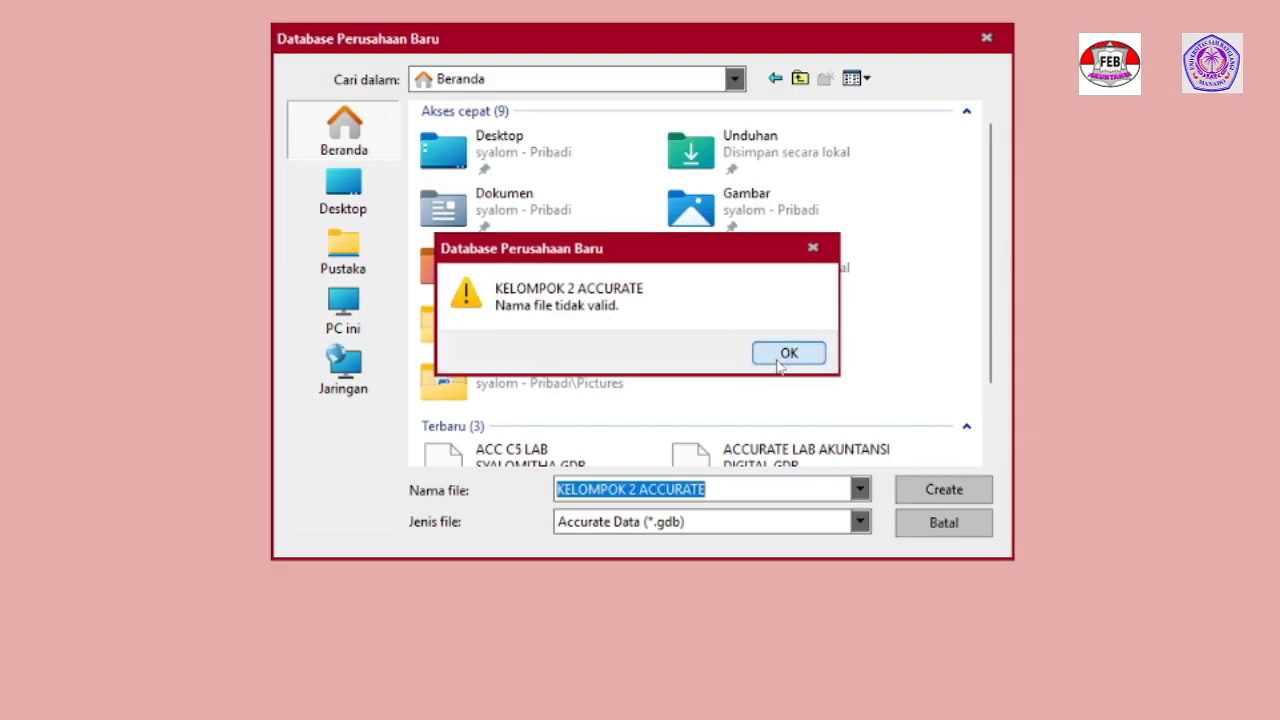
# Extend the database file name to KELOMPOK 2 ACCURATE 2 and submit its creation again.
pyautogui.click(746, 489)
pyautogui.write('2')
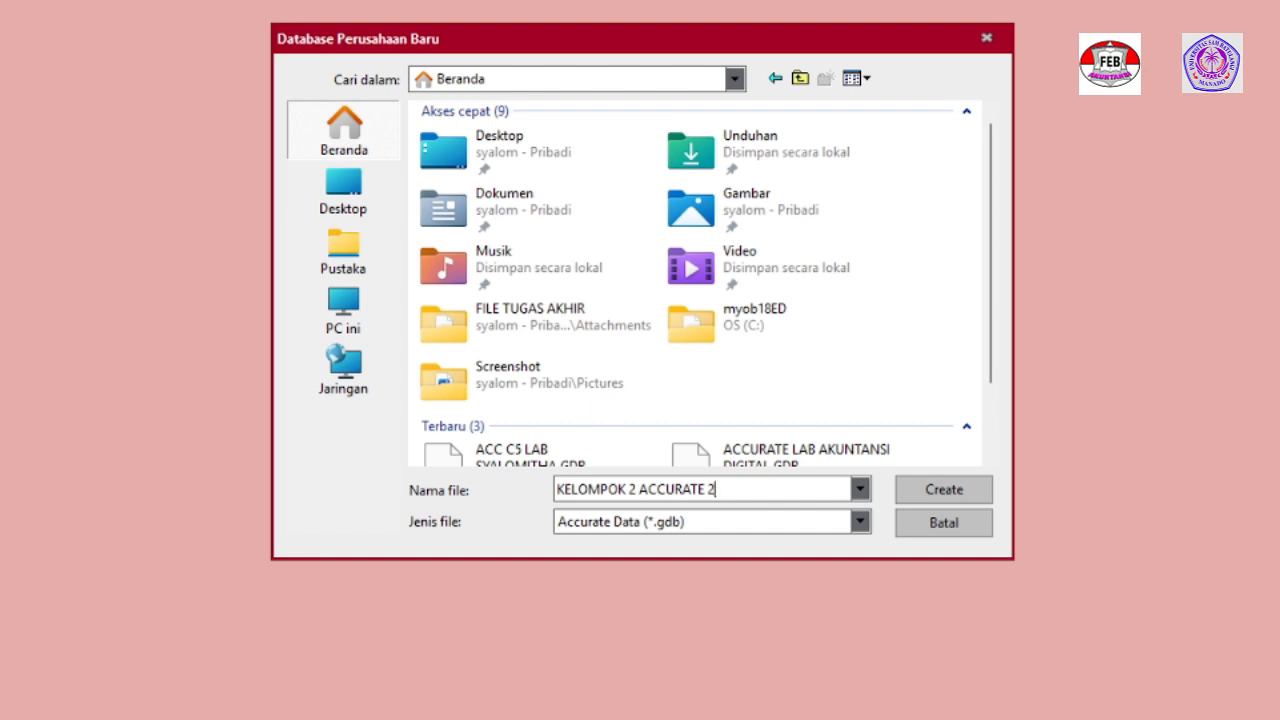
pyautogui.click(908, 500)
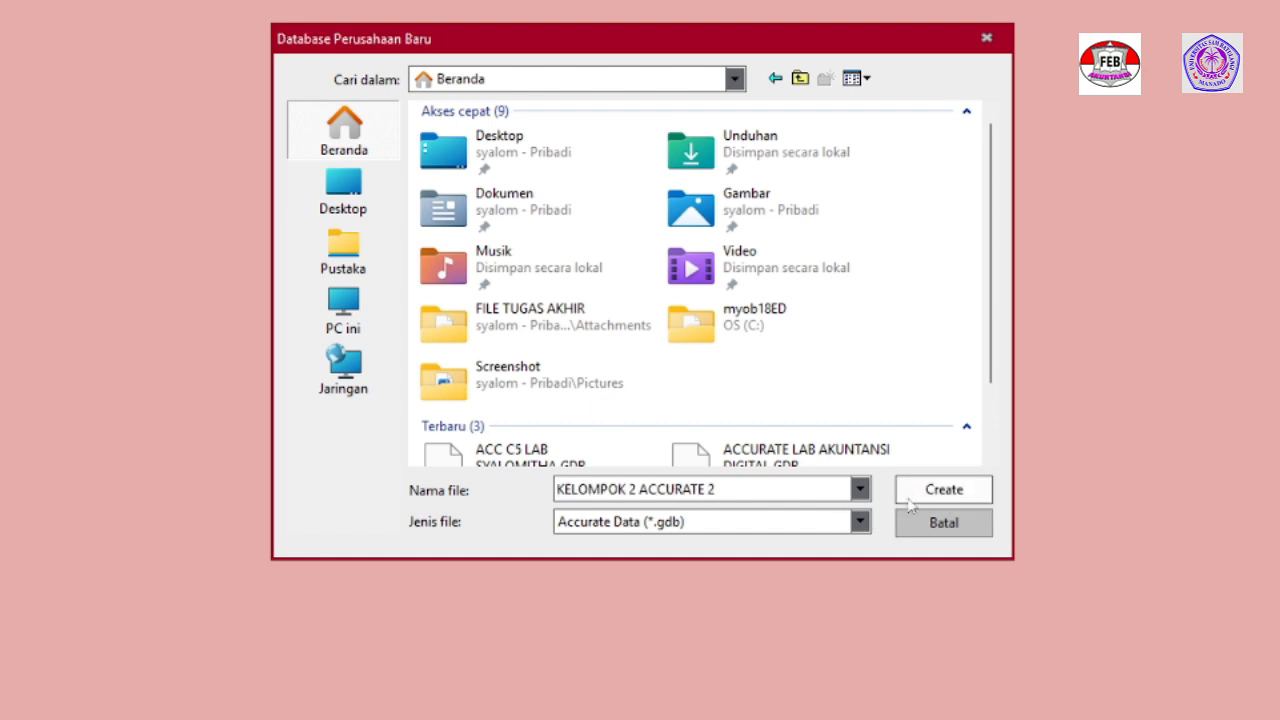
pyautogui.click(773, 356)
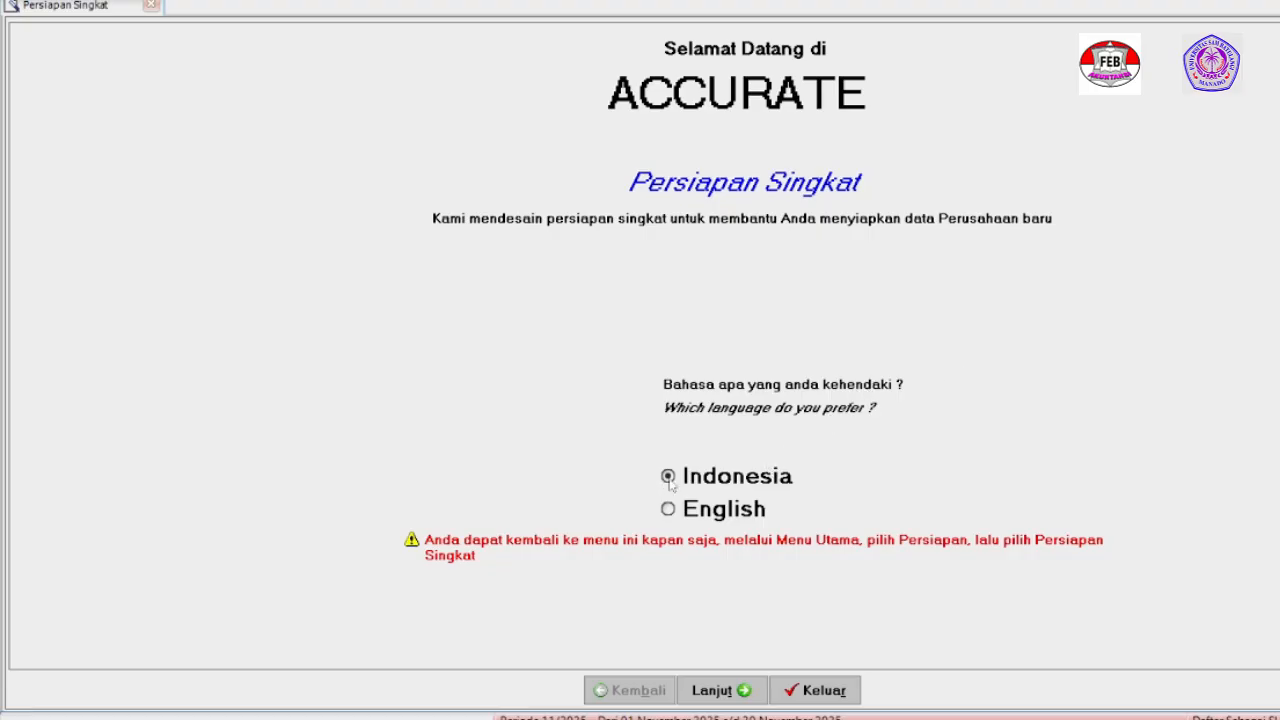
# Advance the quick setup to Kas/Bank, using Indonesia as the language, Persiapan Standar and the prefilled company and currency information.
pyautogui.click(740, 692)
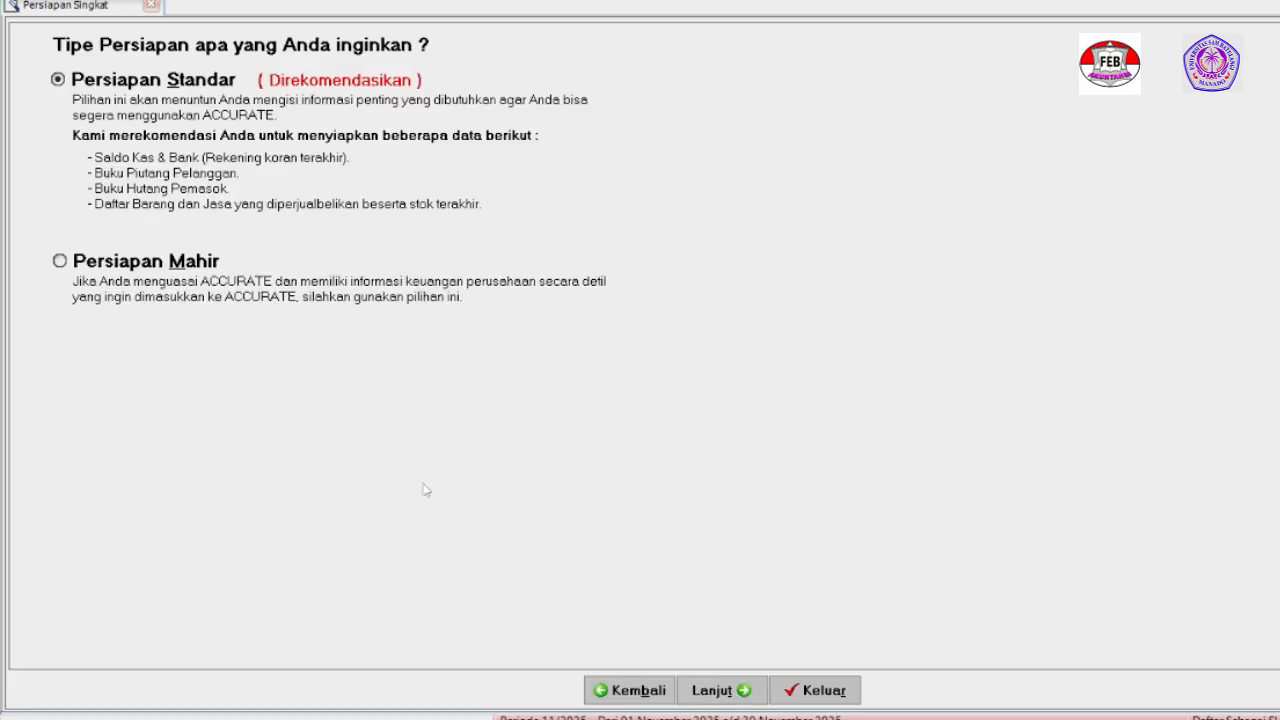
pyautogui.click(728, 696)
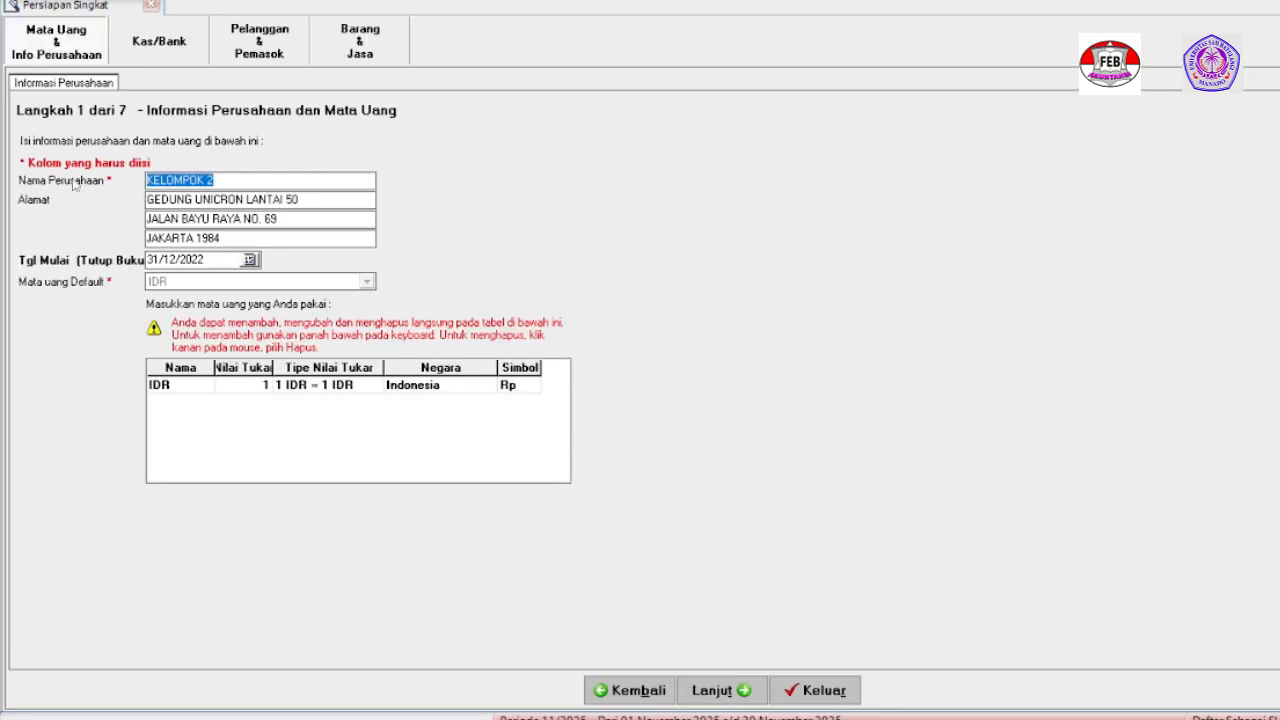
pyautogui.click(228, 183)
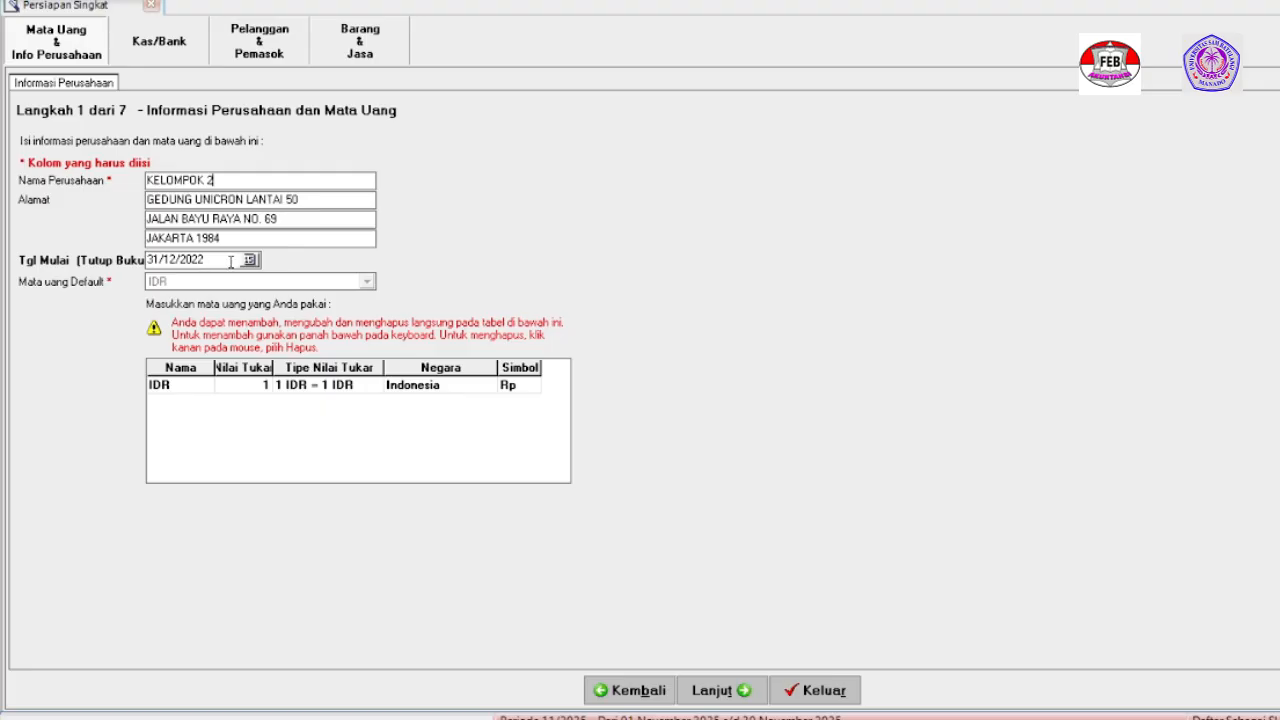
pyautogui.click(328, 390)
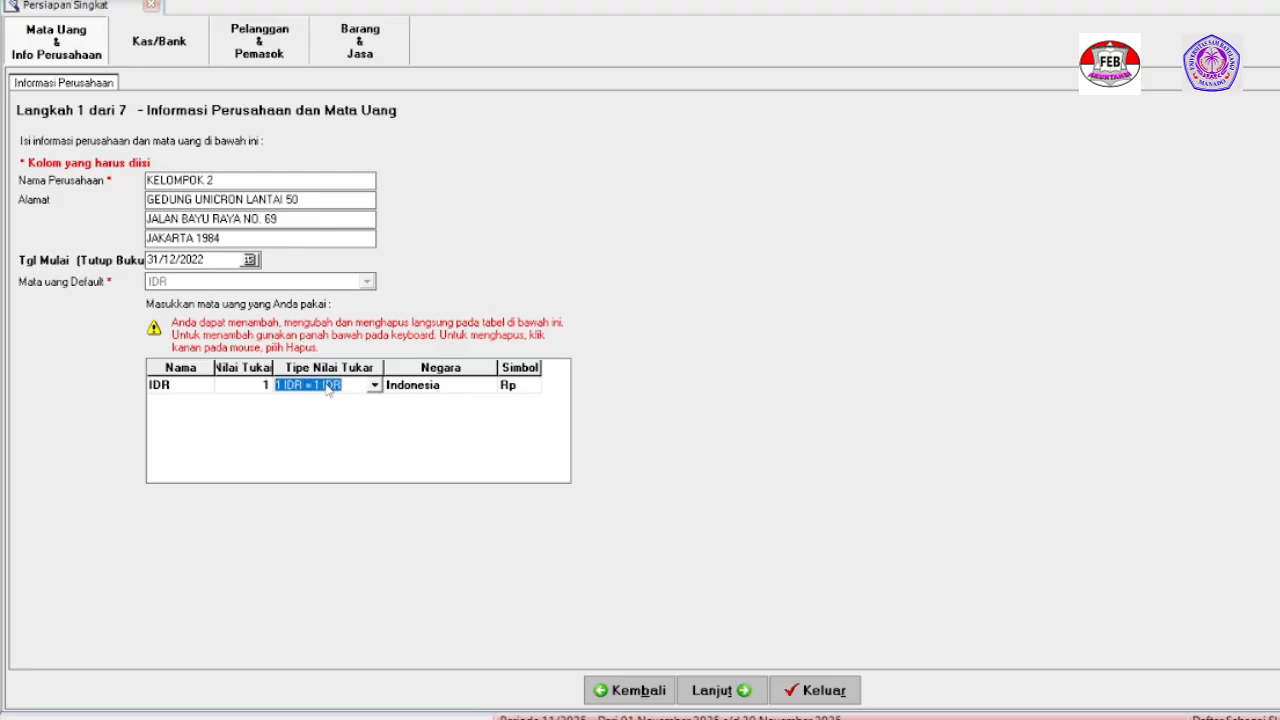
pyautogui.click(725, 692)
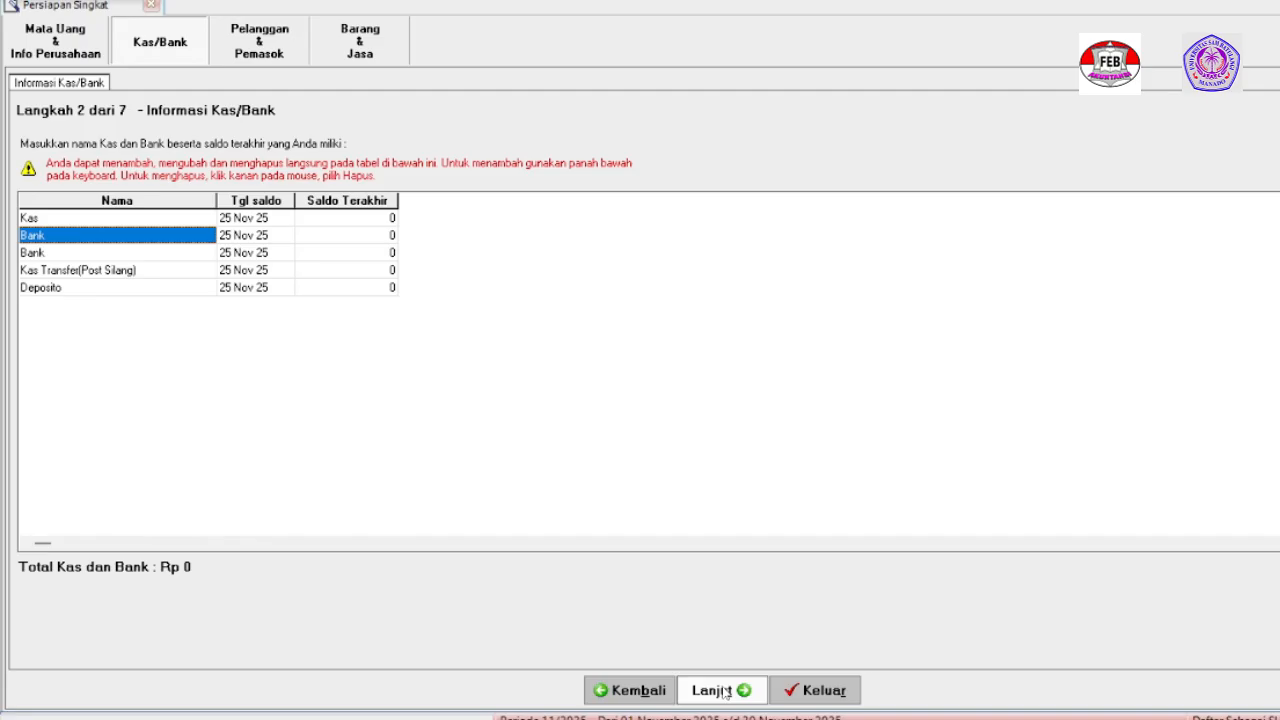
# Set the Kas account's balance date to 31/12/2022 and its latest balance to 10000000.
pyautogui.click(276, 218)
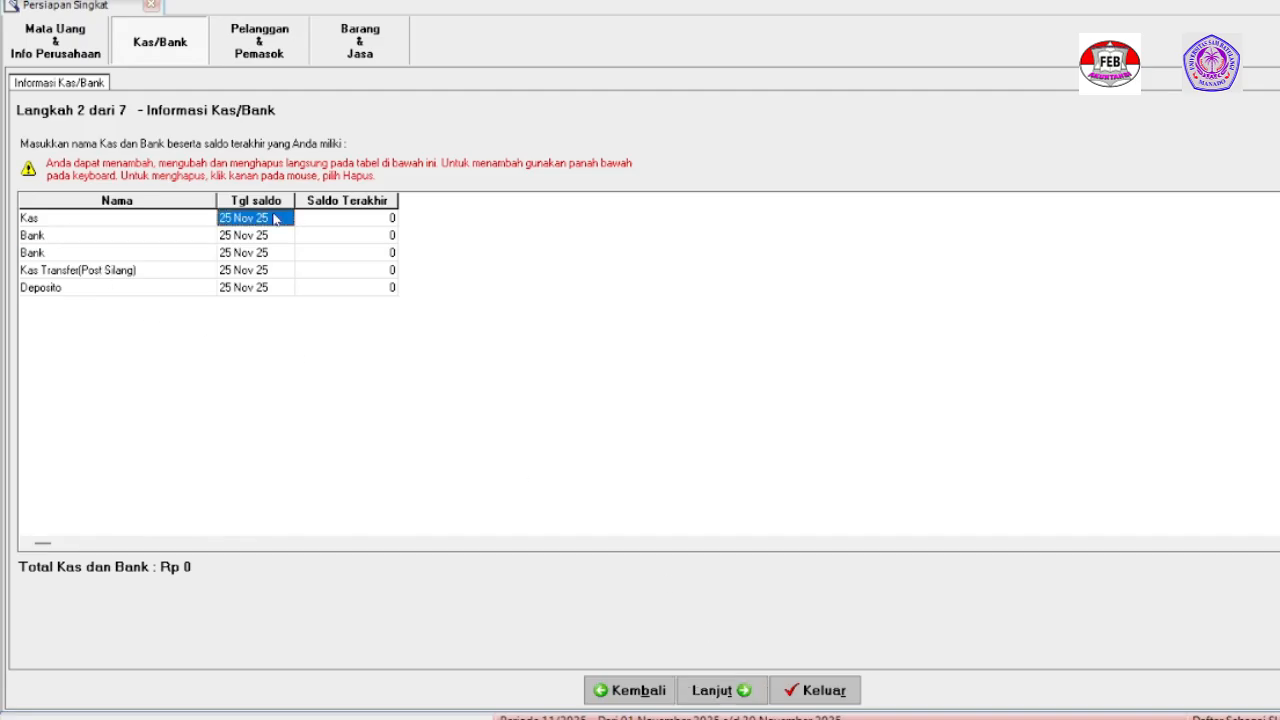
pyautogui.click(276, 218)
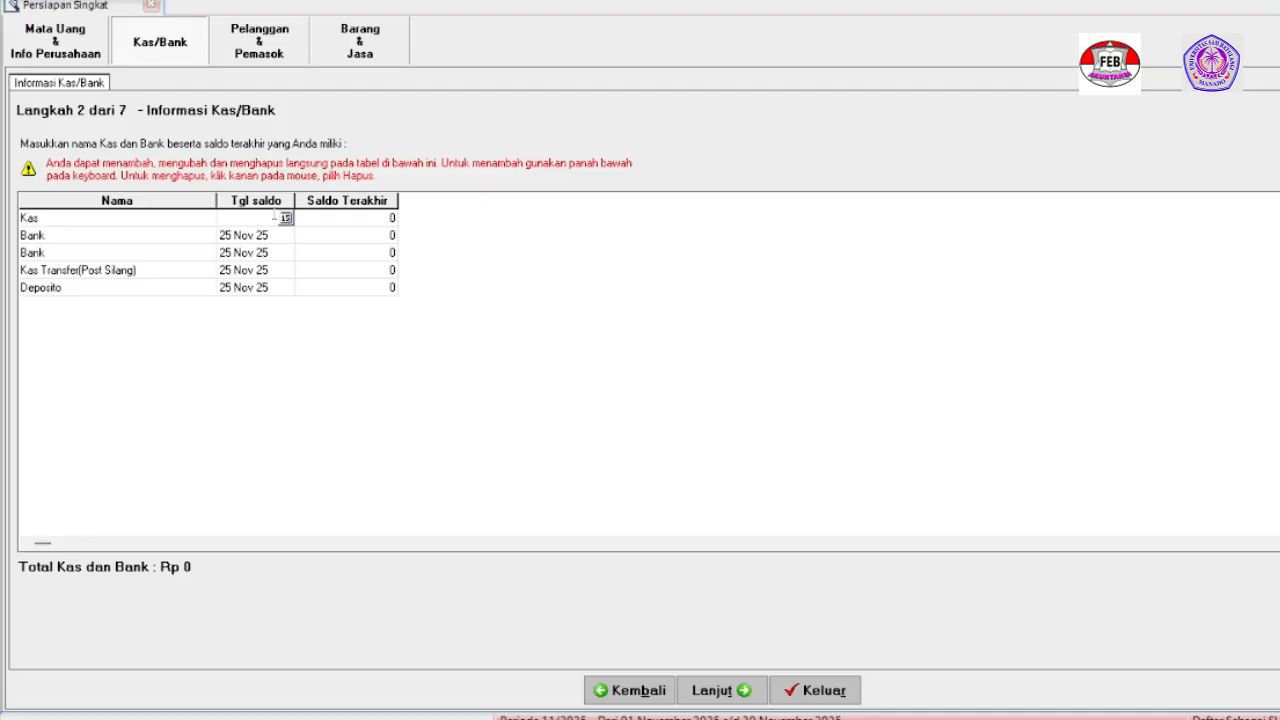
pyautogui.write('31/12/2022')
pyautogui.press('Tab')
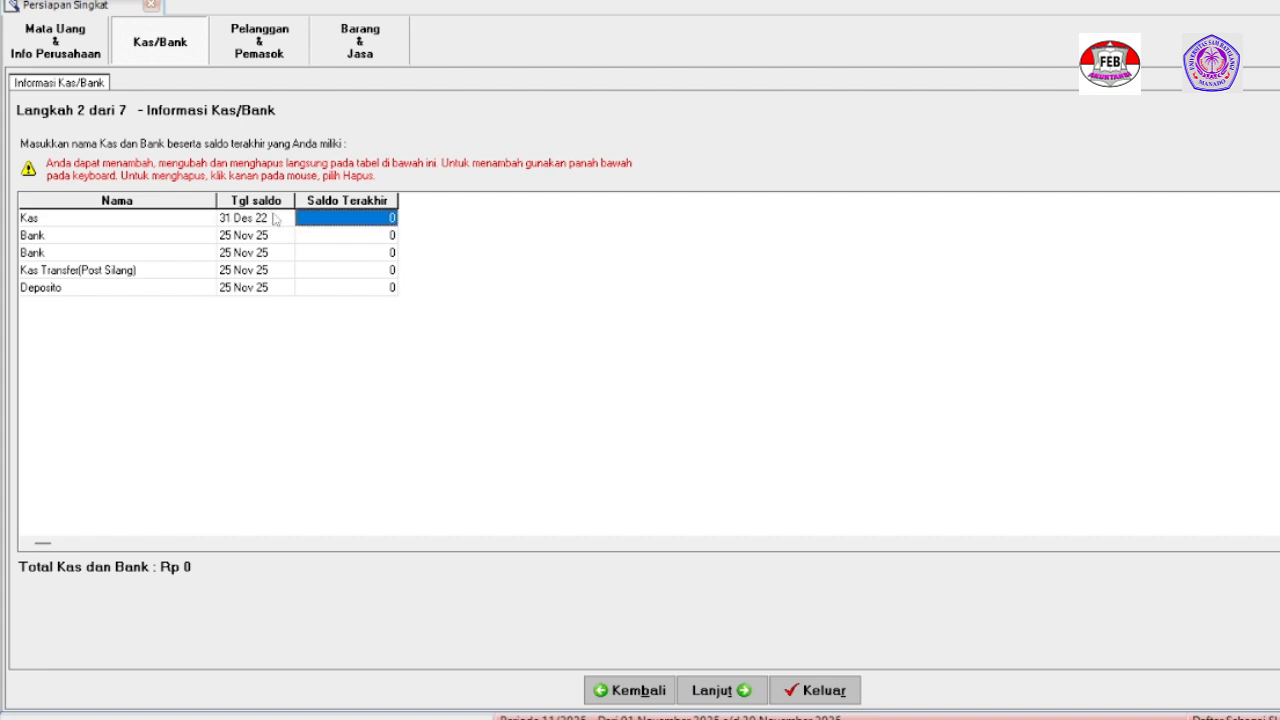
pyautogui.write('10000')
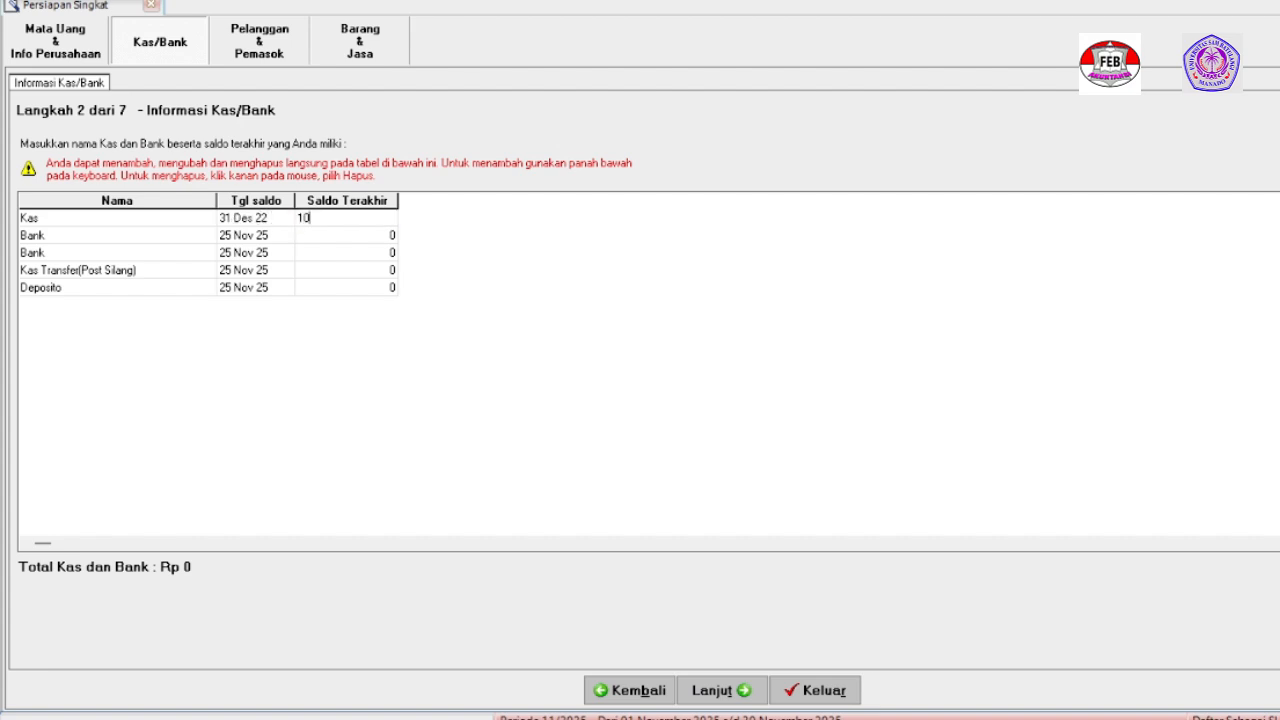
pyautogui.write('000')
pyautogui.press('Tab')
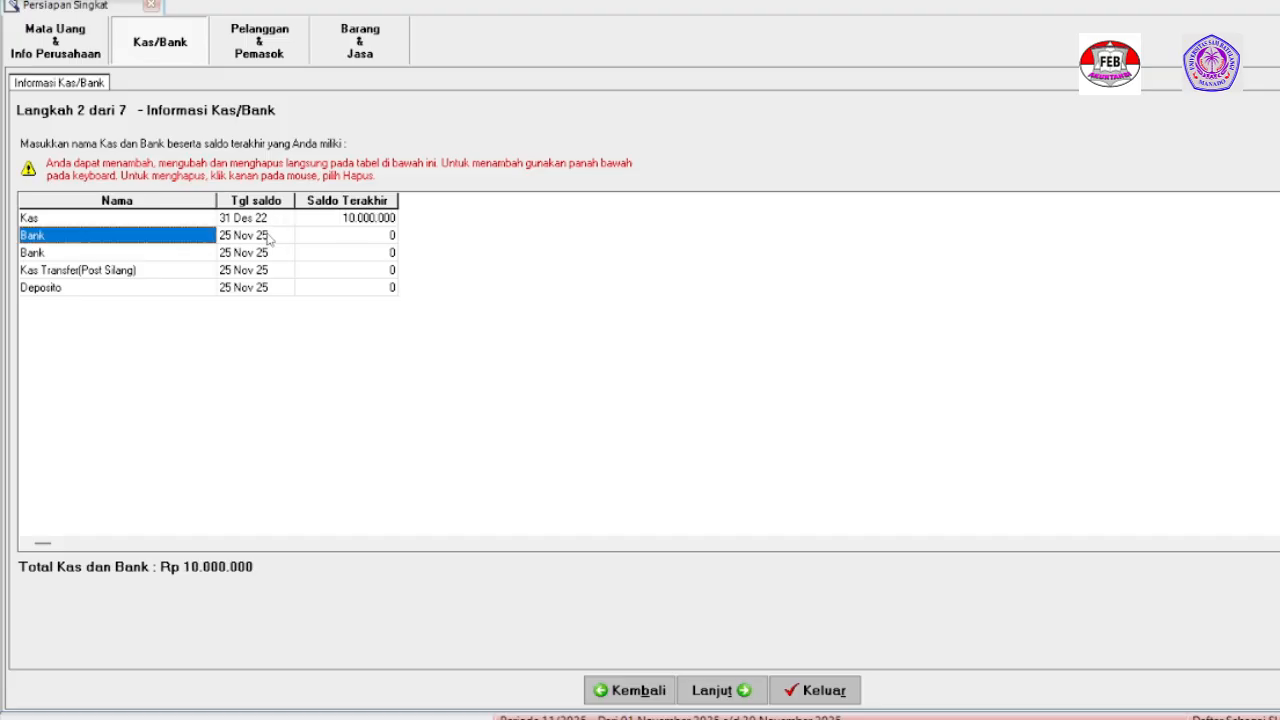
# Give the first Bank account the balance date 31/12/2022 and the balance 750000000, and continue to the customer information.
pyautogui.click(268, 237)
pyautogui.click(268, 236)
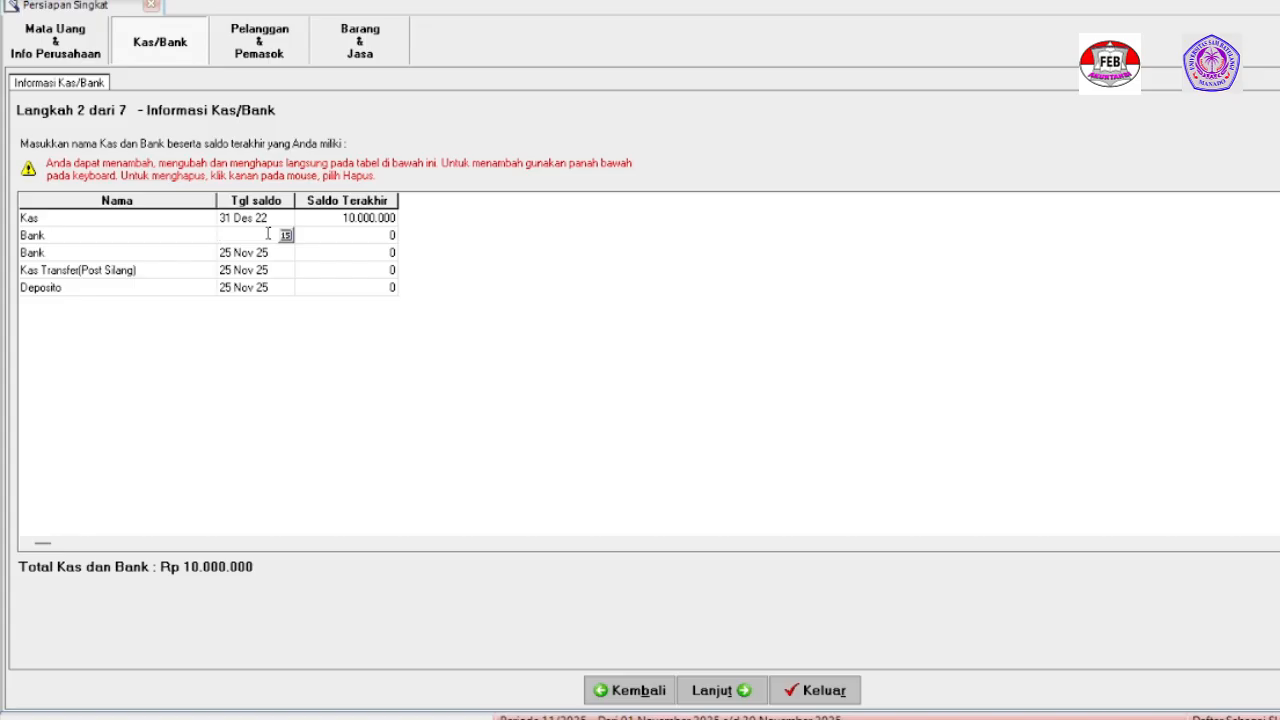
pyautogui.write('31/12/2022')
pyautogui.press('Tab')
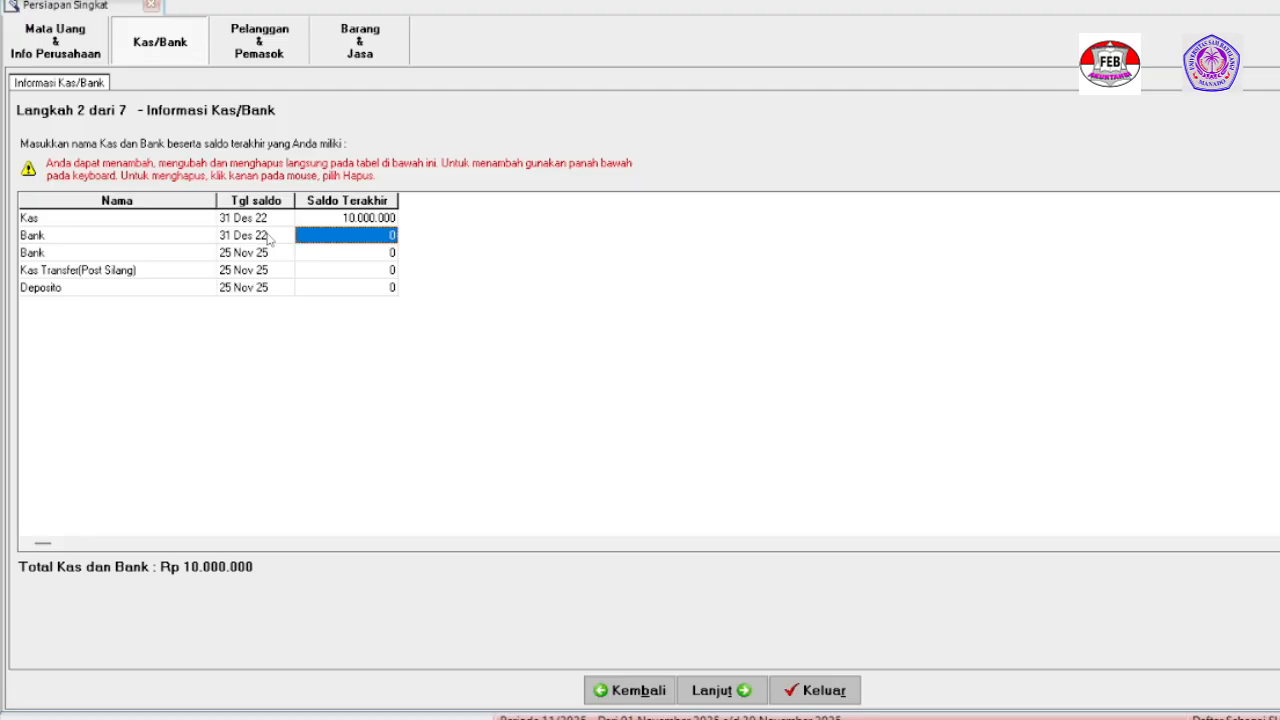
pyautogui.write('75000')
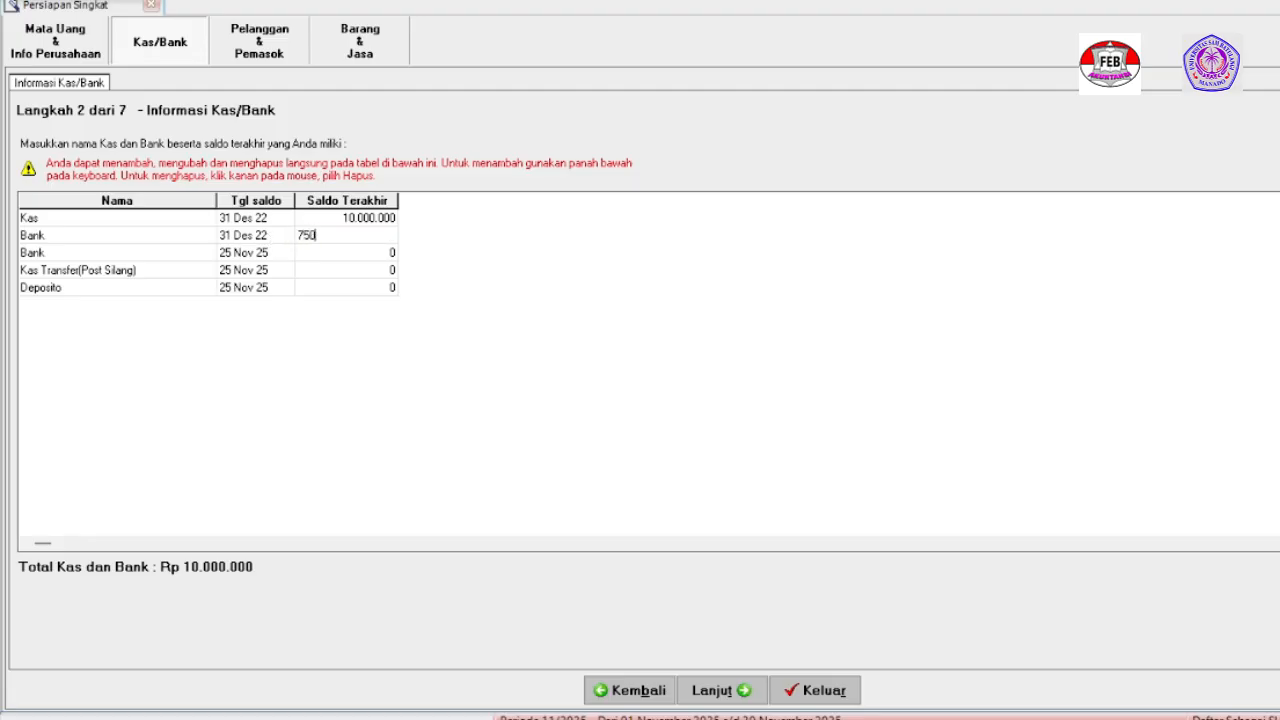
pyautogui.write('0000')
pyautogui.press('Return')
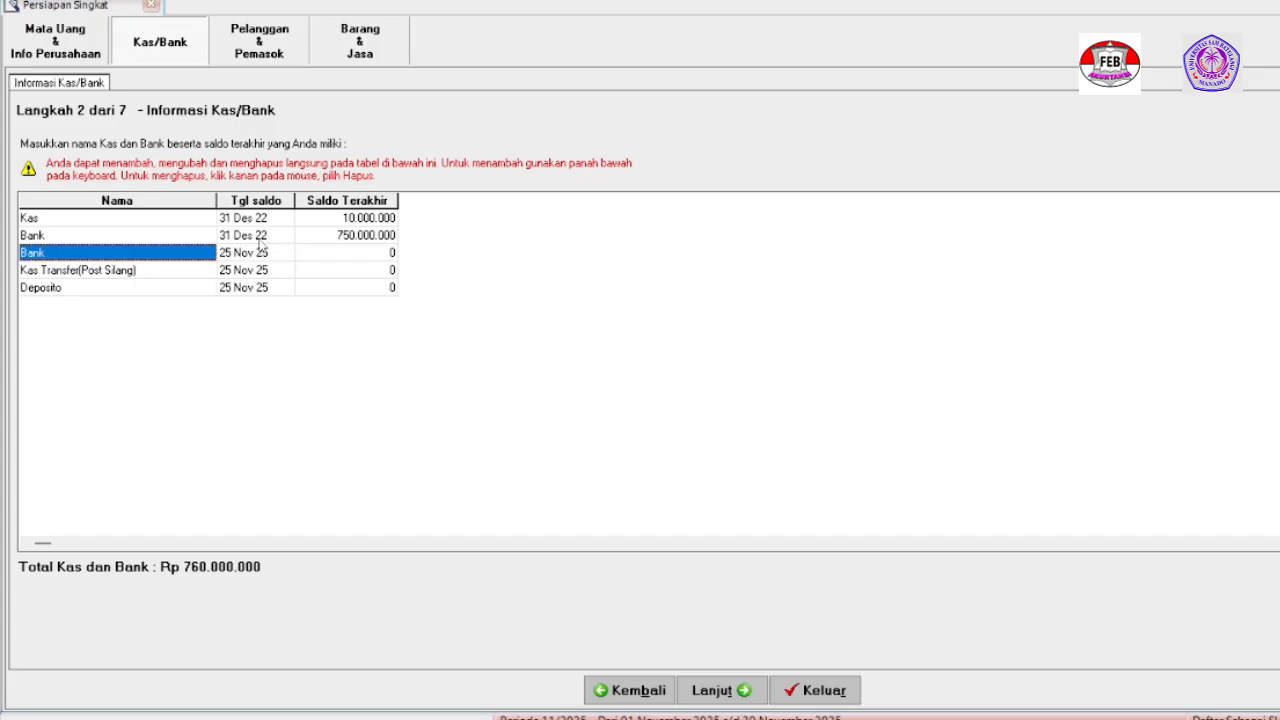
pyautogui.click(259, 236)
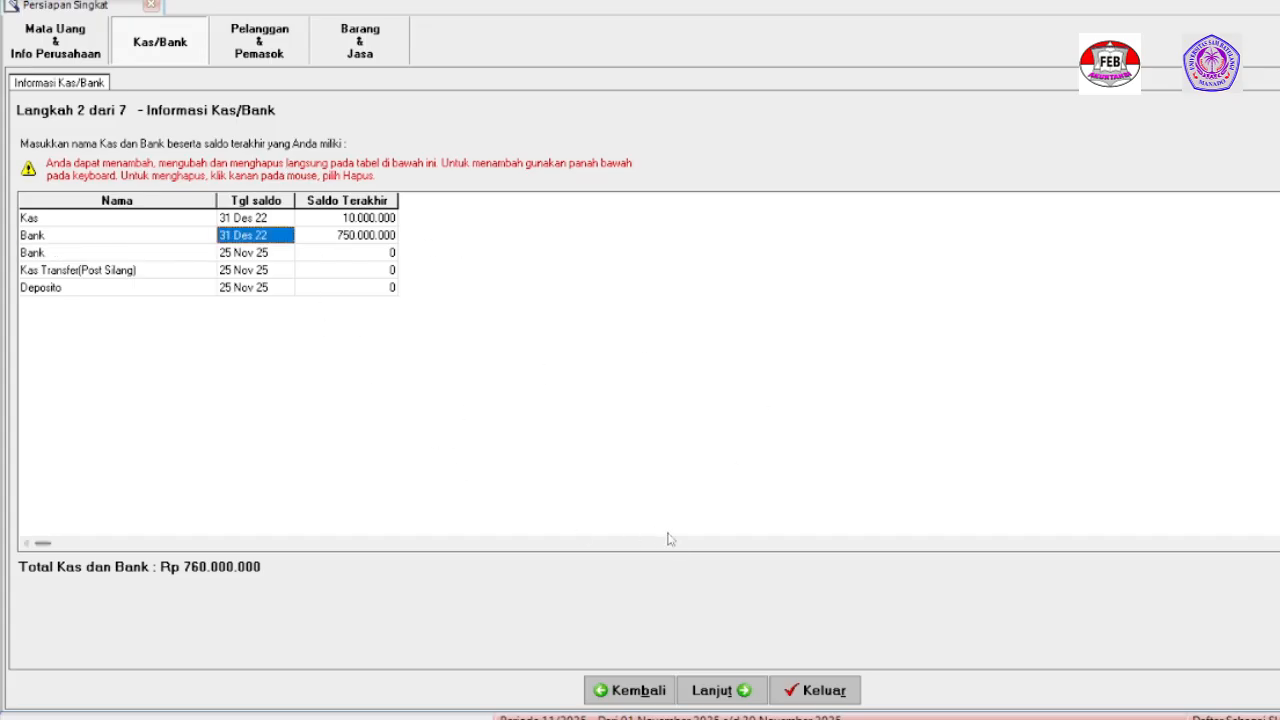
pyautogui.click(727, 692)
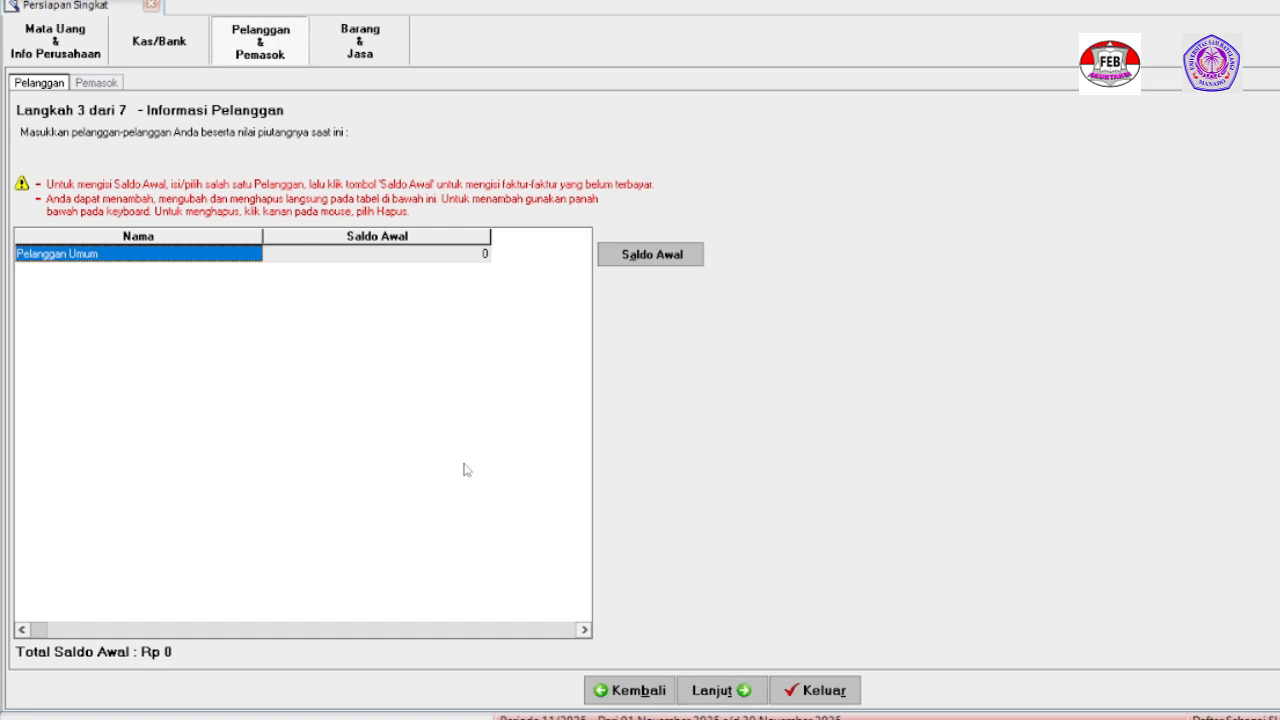
# Add a customer named Erafone in a new row below Pelanggan Umum.
pyautogui.click(345, 263)
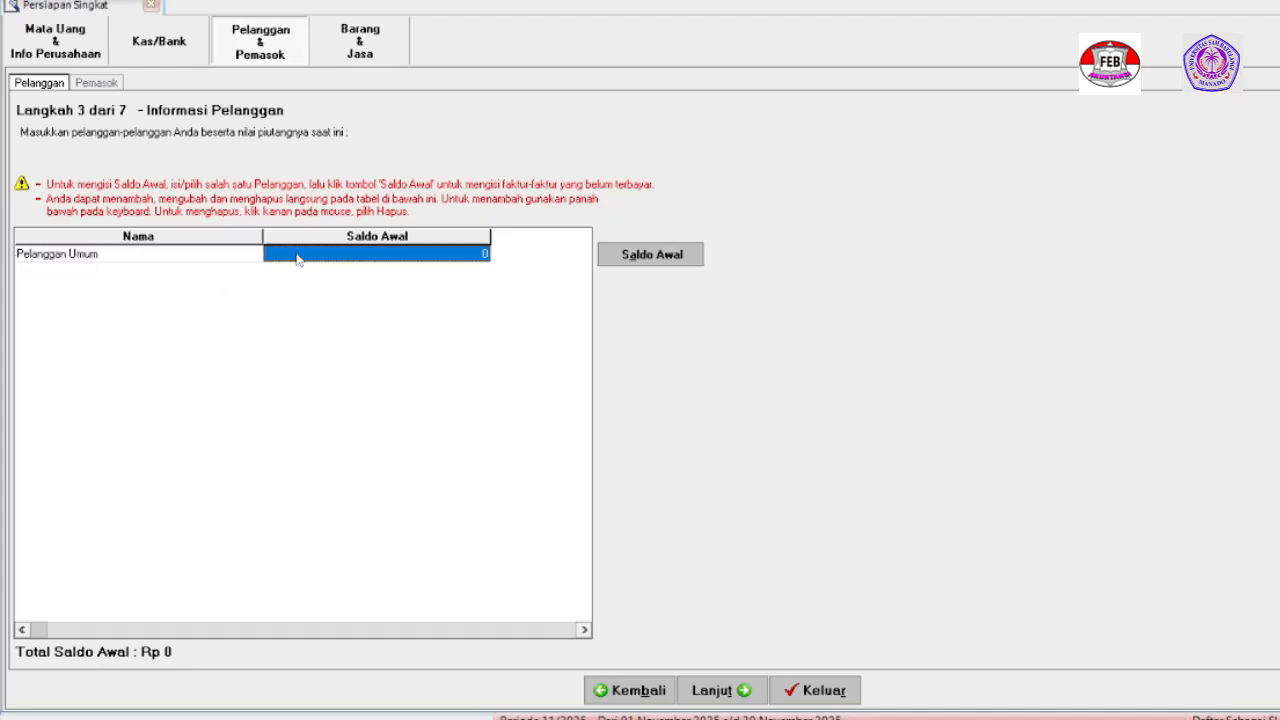
pyautogui.press('Down')
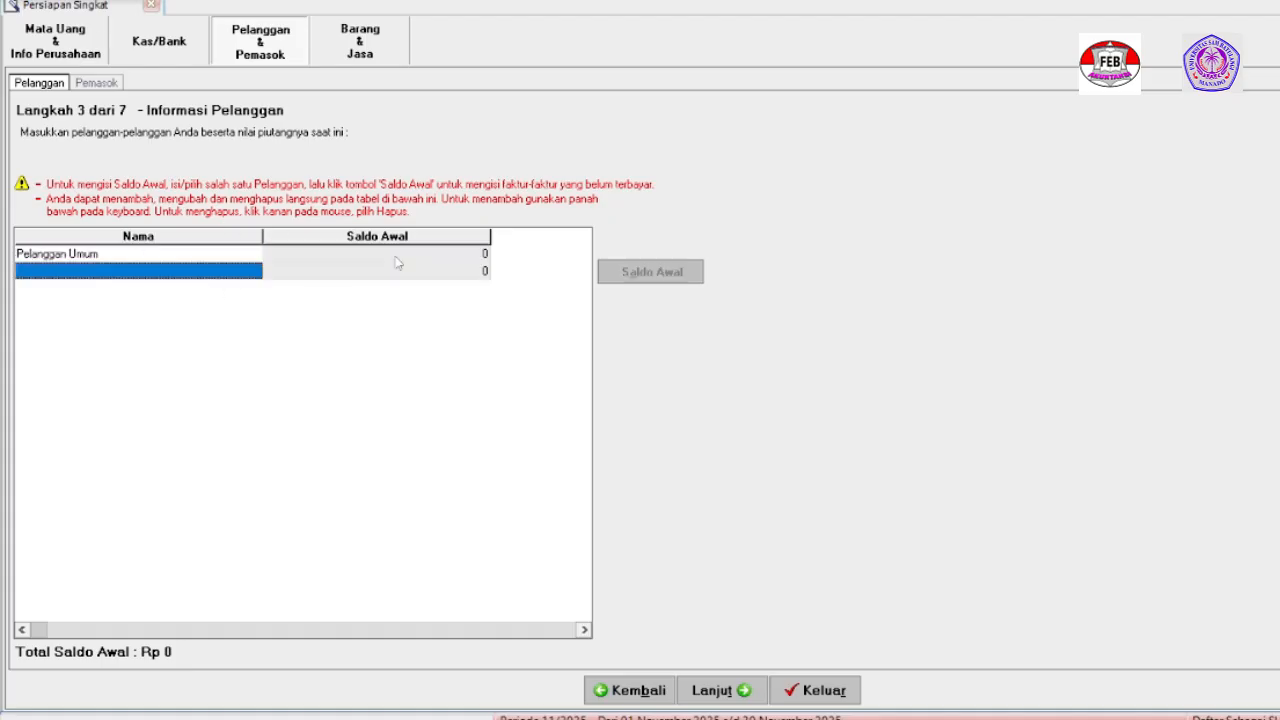
pyautogui.click(238, 271)
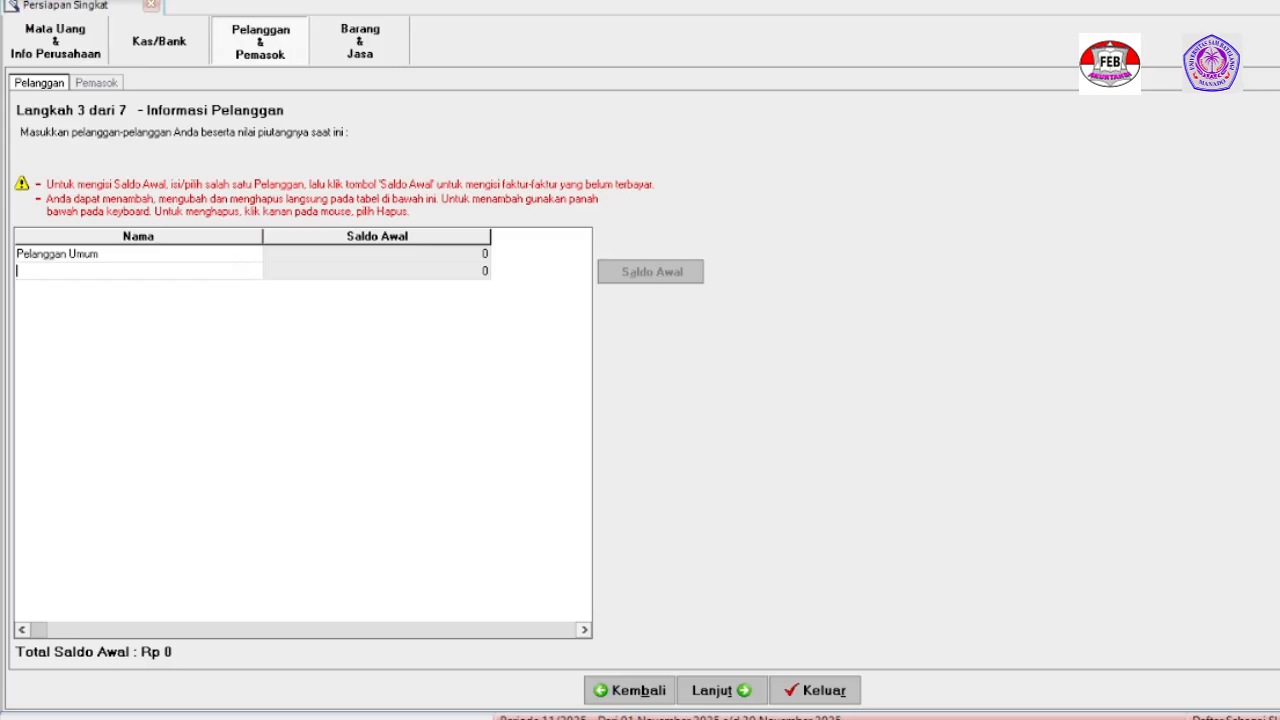
pyautogui.write('Erafone')
pyautogui.press('Tab')
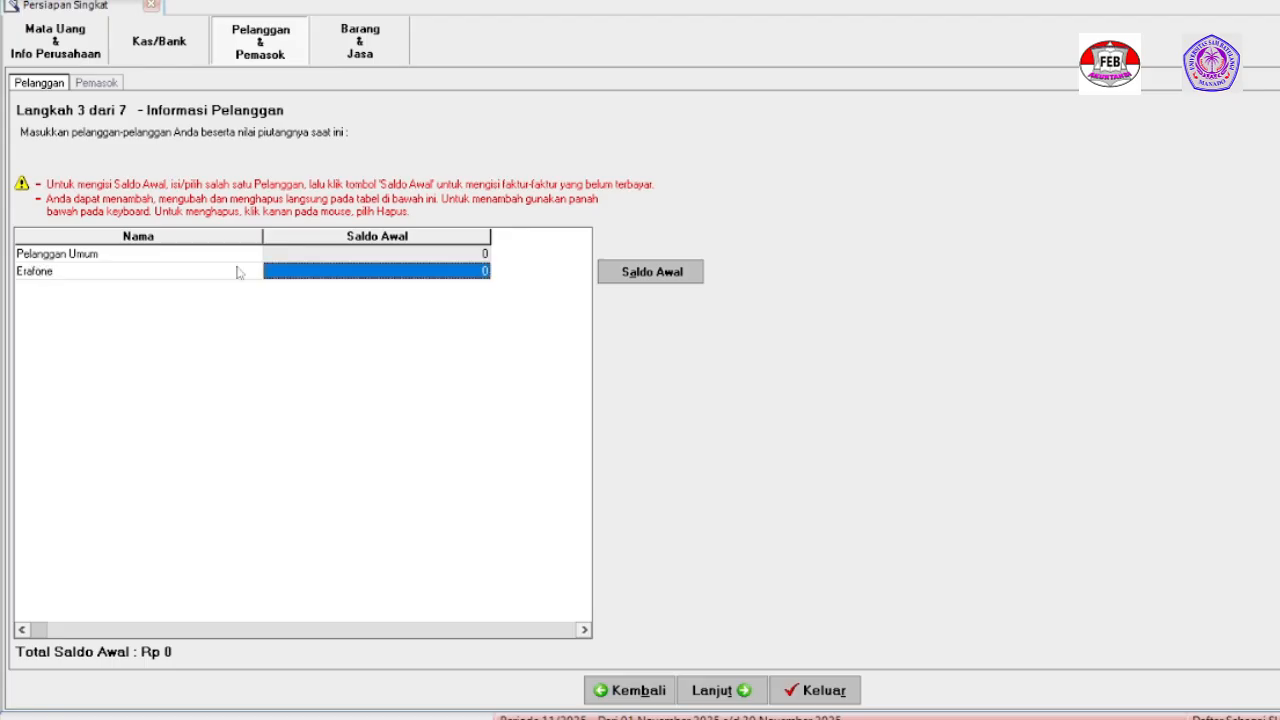
# Enter Erafone's opening balance invoice EF-01, dated 25/12/2022, with the amount 45000000.
pyautogui.click(638, 272)
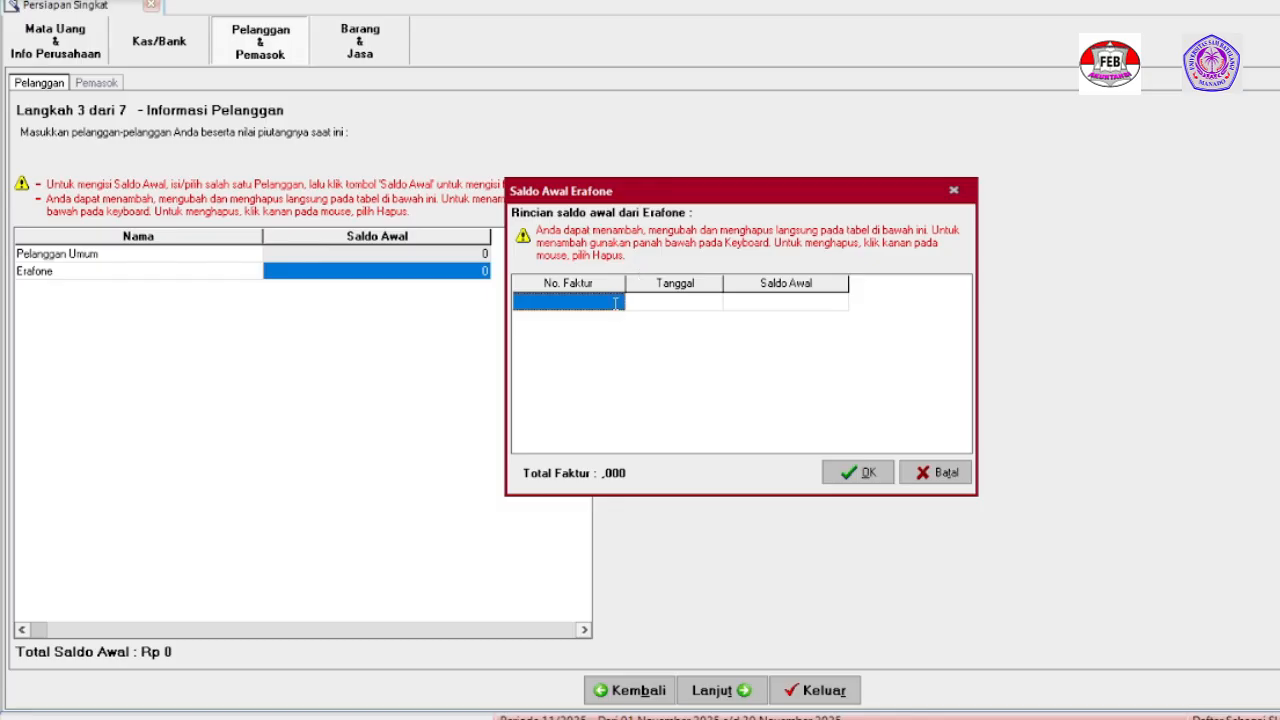
pyautogui.write('EF-')
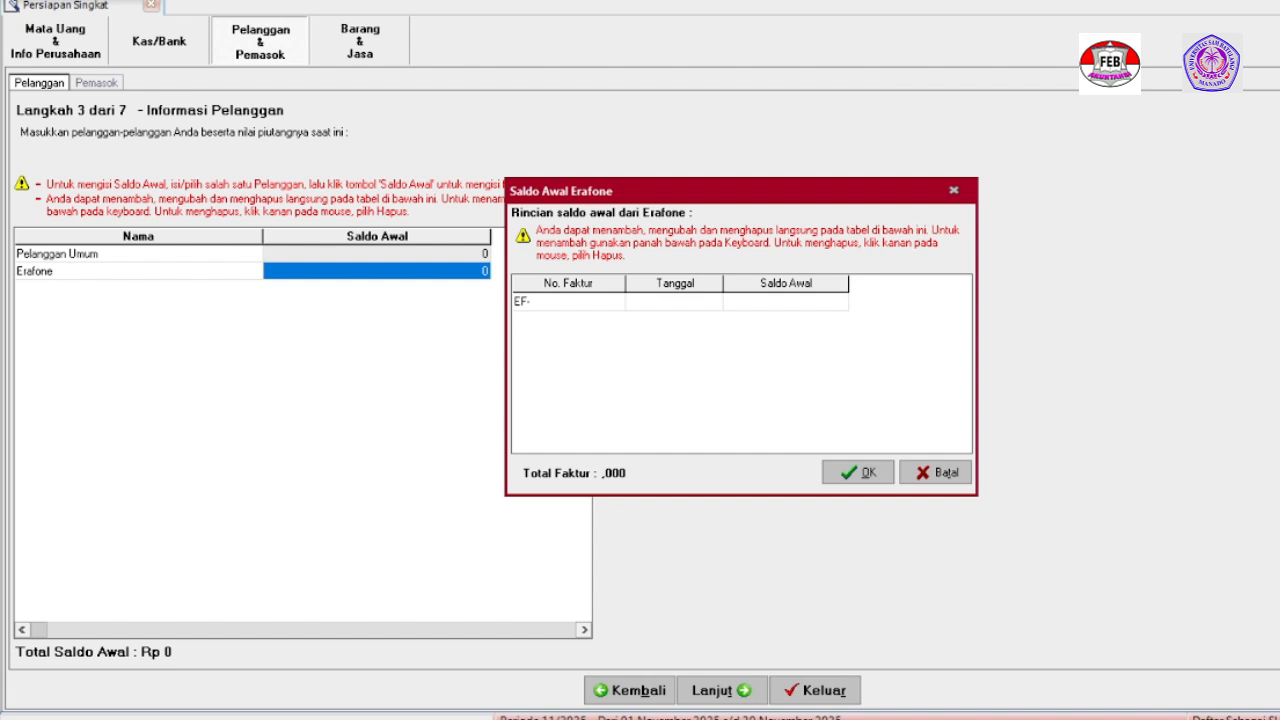
pyautogui.write('01')
pyautogui.press('Tab')
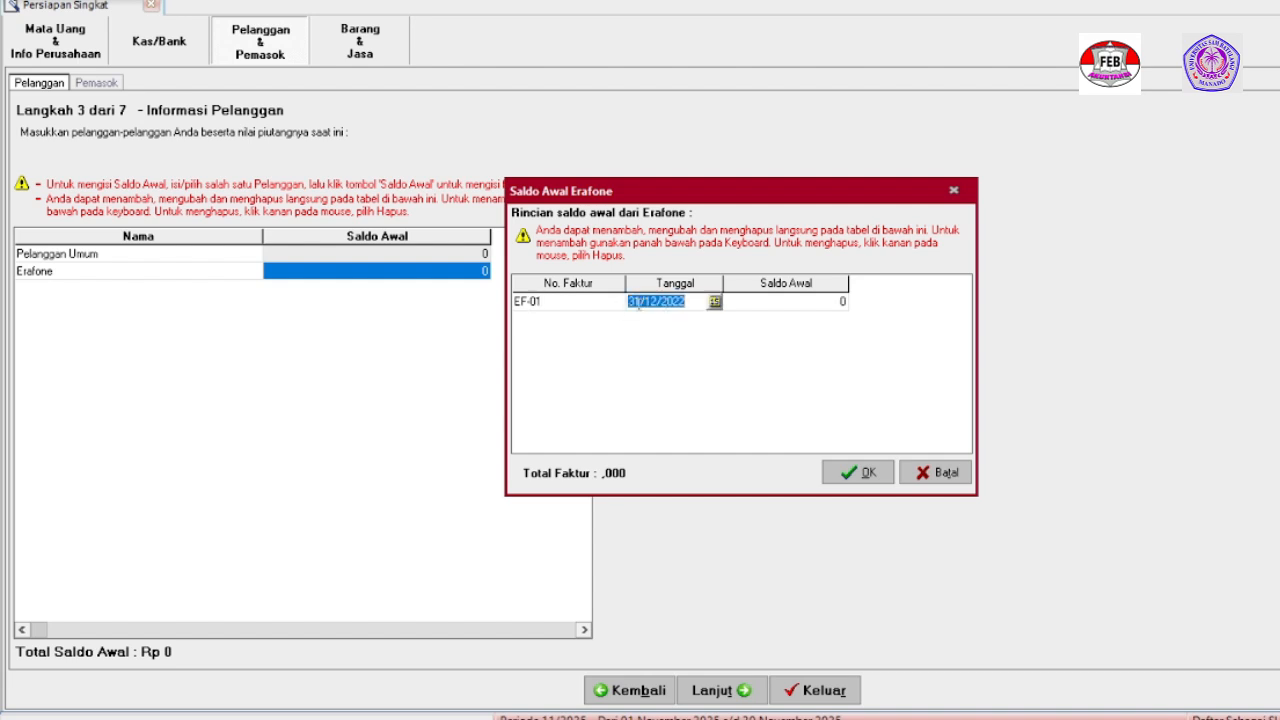
pyautogui.click(638, 303)
pyautogui.press('BackSpace')
pyautogui.press('BackSpace')
pyautogui.write('25')
pyautogui.click(785, 307)
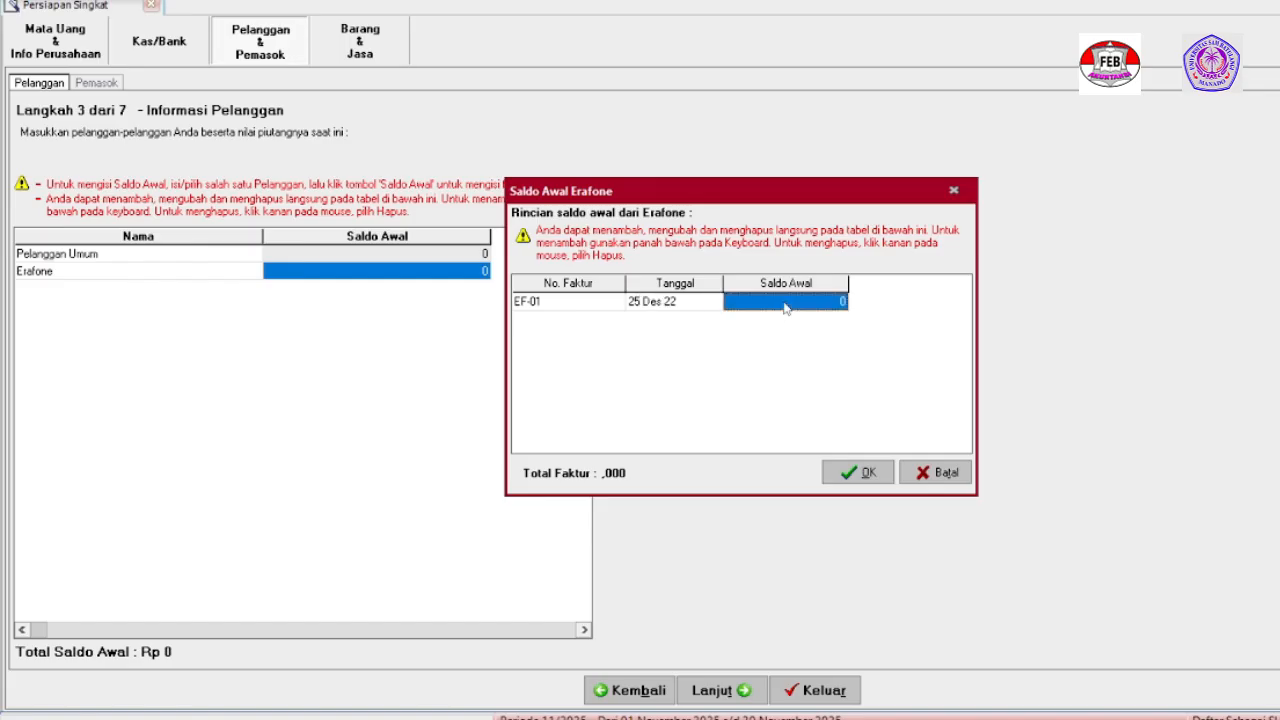
pyautogui.write('45')
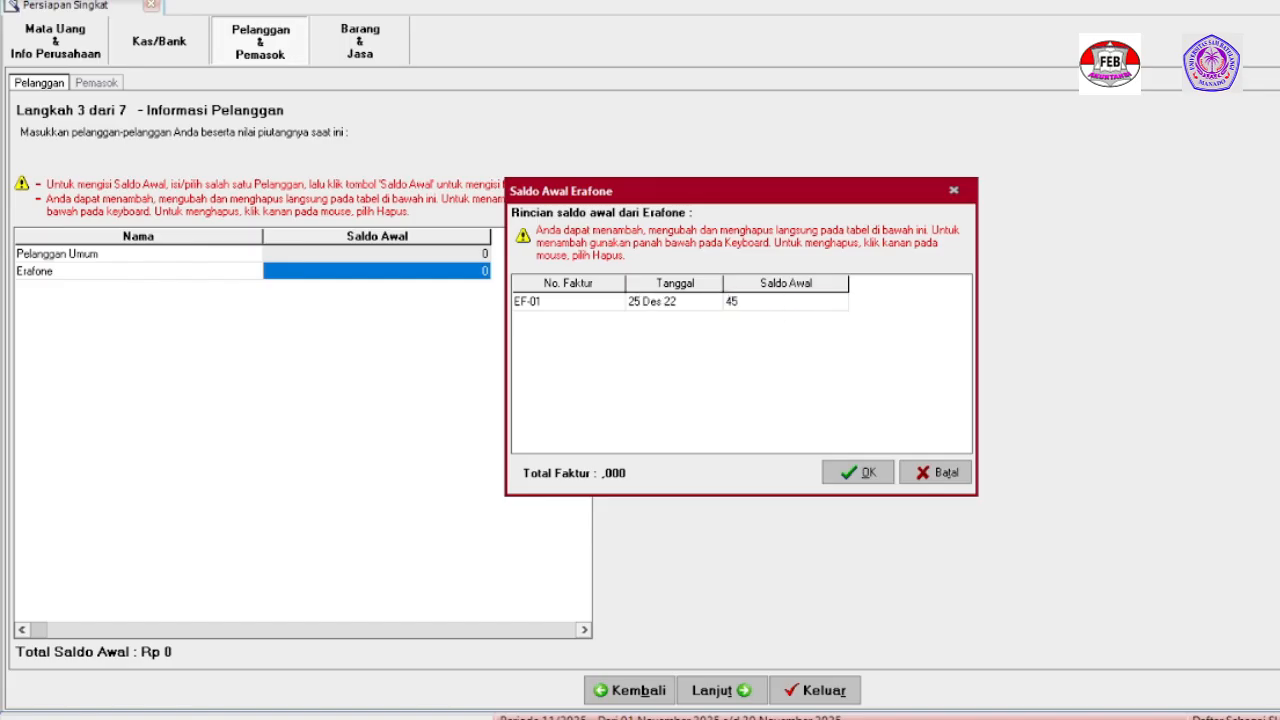
pyautogui.write('000000')
# Add a second Erafone invoice EF-02, dated 30/12/2022, with the amount 26000000, and accept the opening balance.
pyautogui.press('Down')
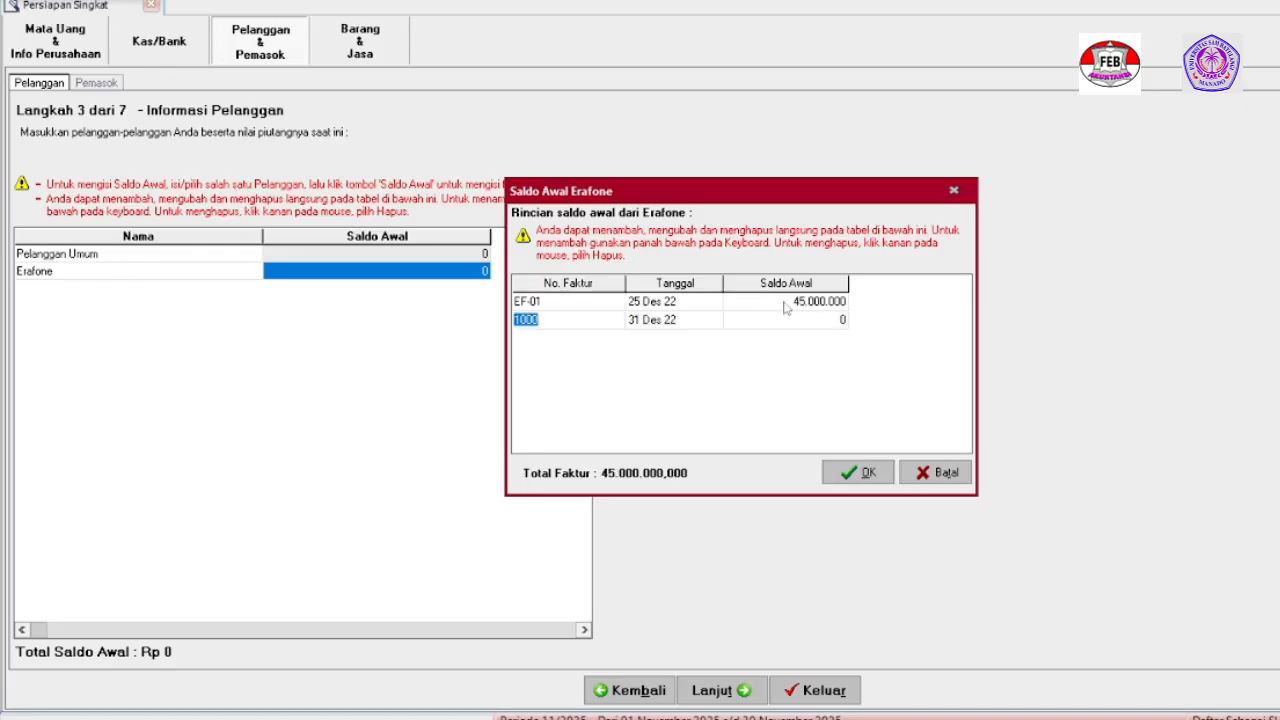
pyautogui.press('BackSpace')
pyautogui.write('EF-02')
pyautogui.press('Tab')
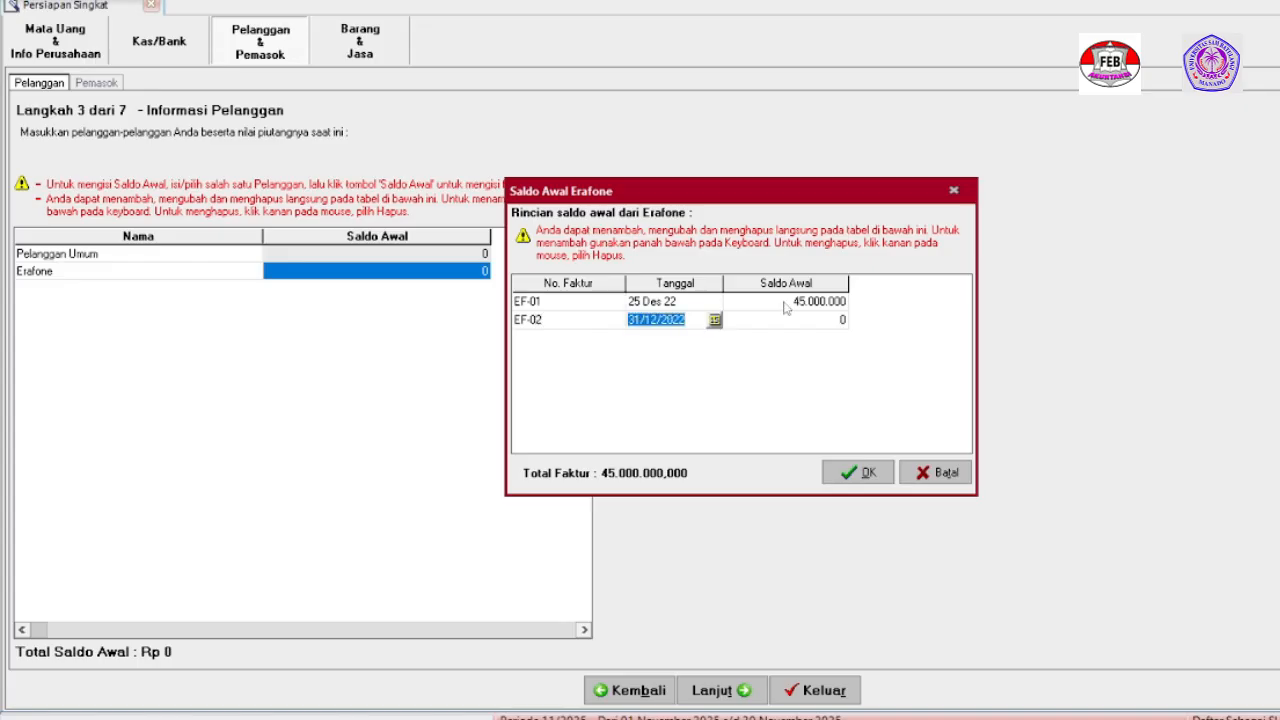
pyautogui.click(640, 319)
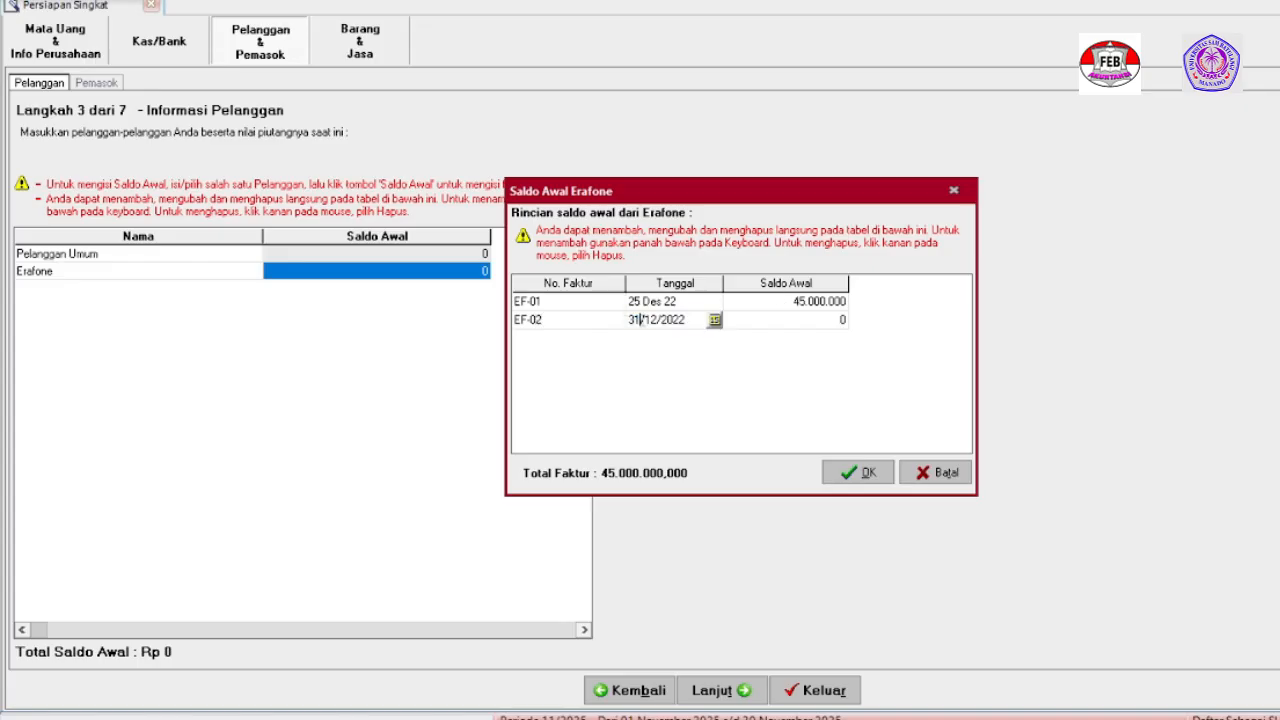
pyautogui.press('BackSpace')
pyautogui.write('0 Des 2')
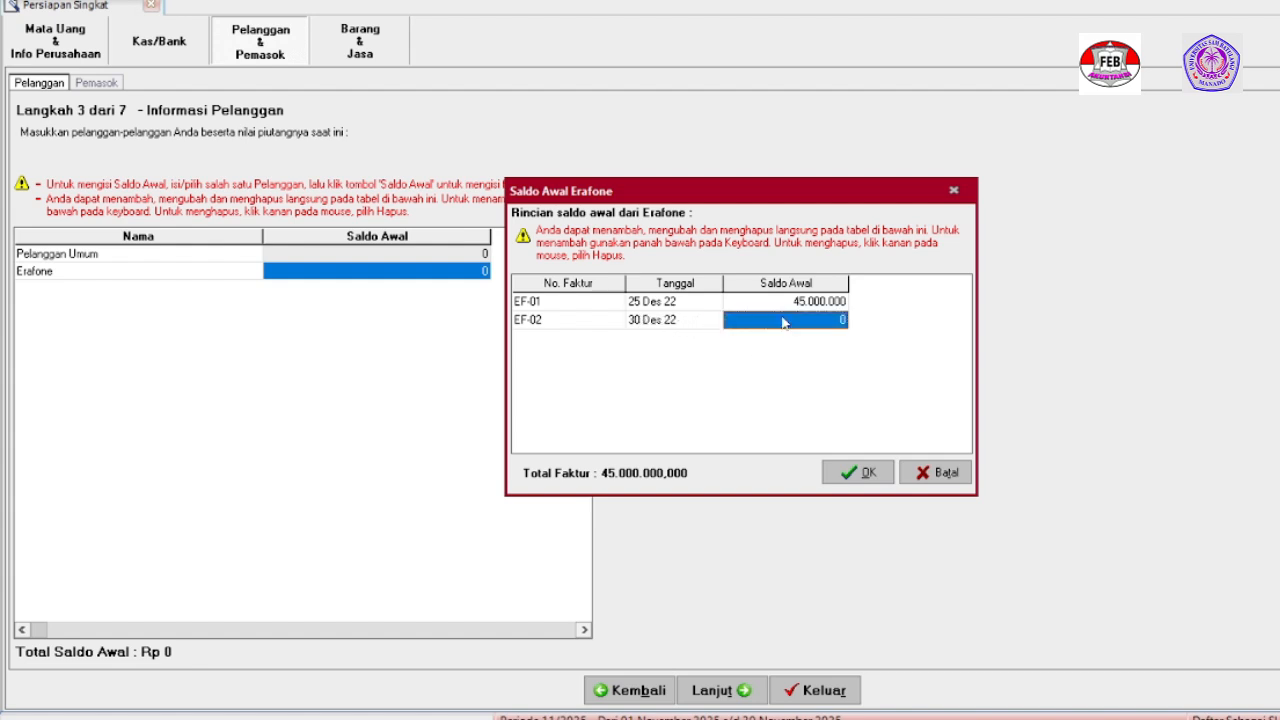
pyautogui.write('26')
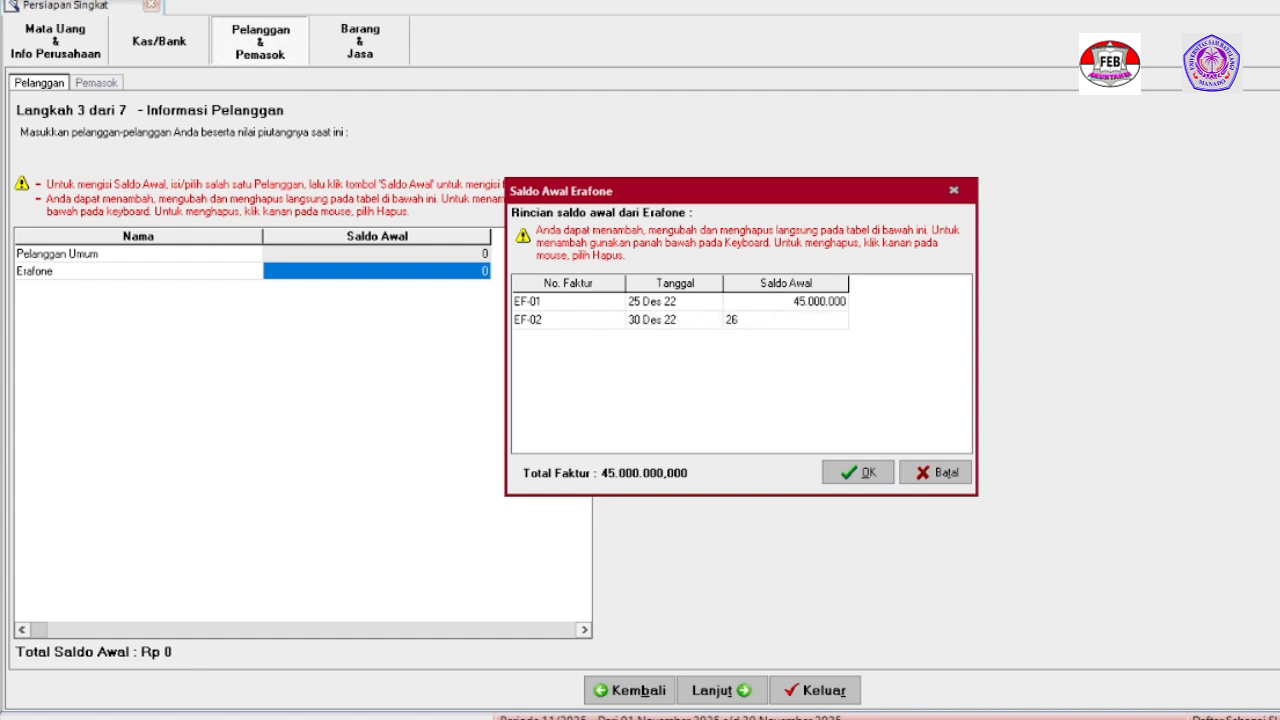
pyautogui.write('000000')
pyautogui.click(763, 305)
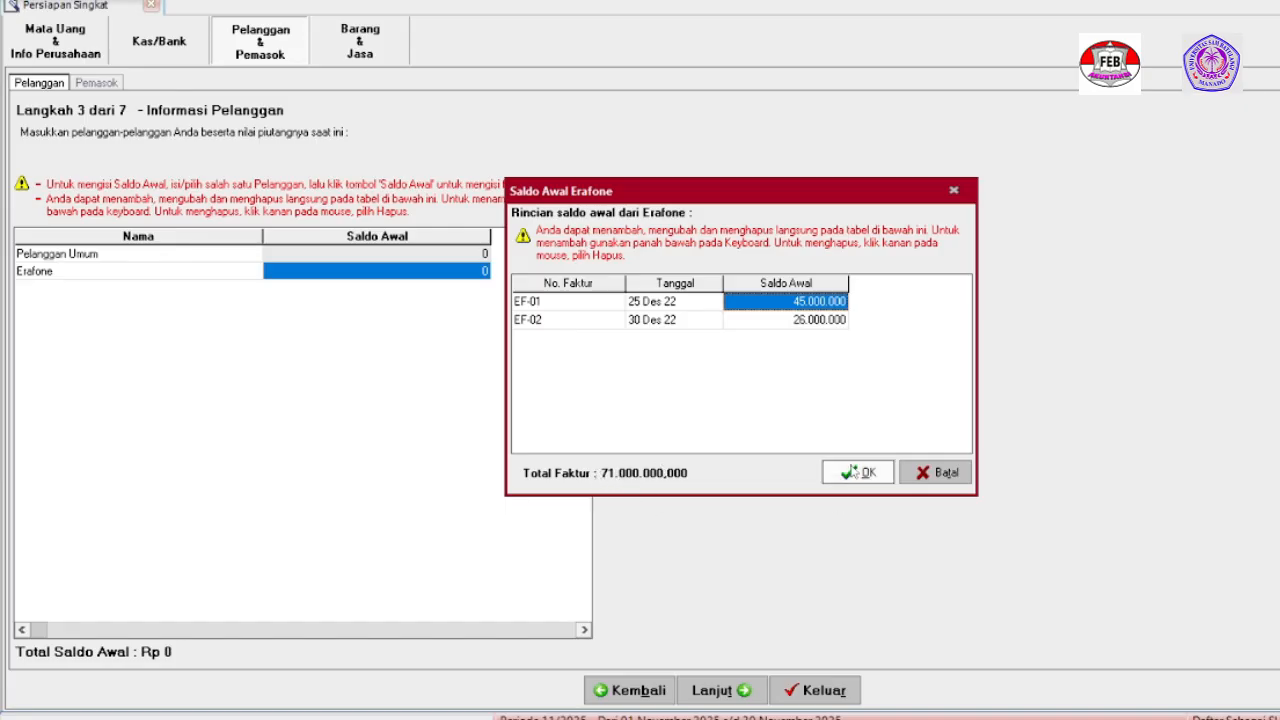
pyautogui.click(857, 473)
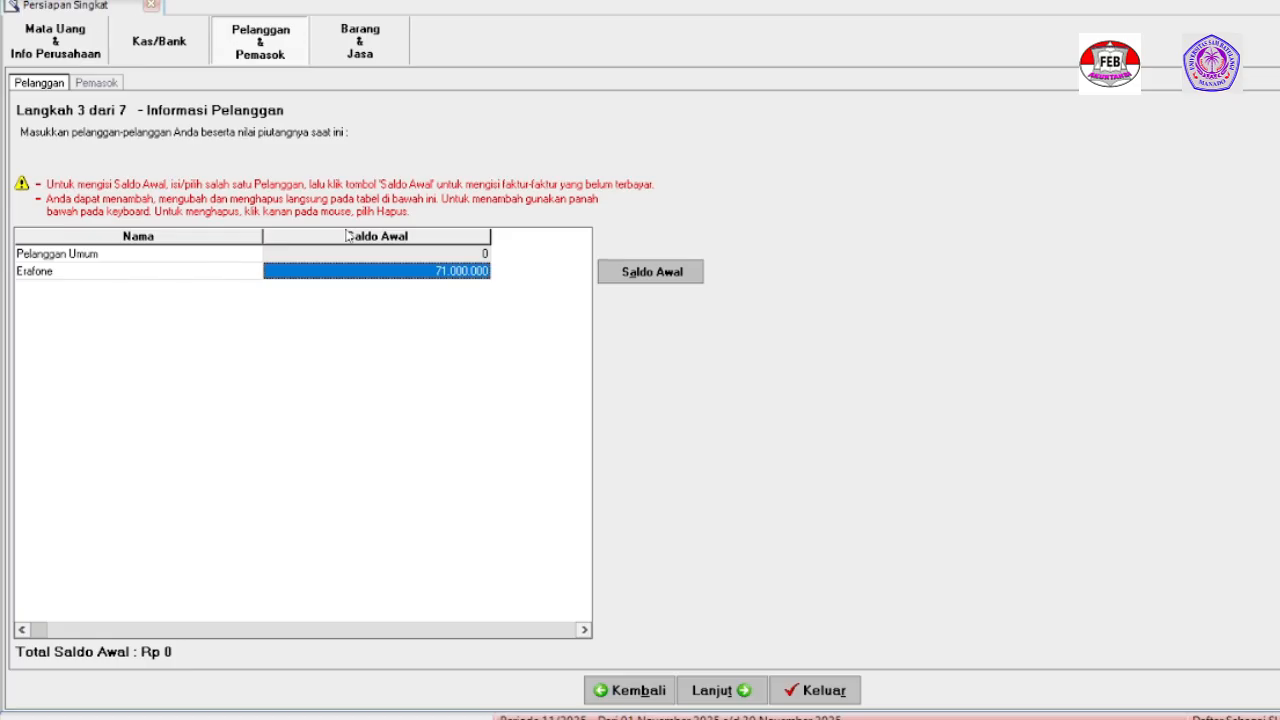
# Add a customer named iBox in a new row below Erafone and open its opening balance details.
pyautogui.press('Down')
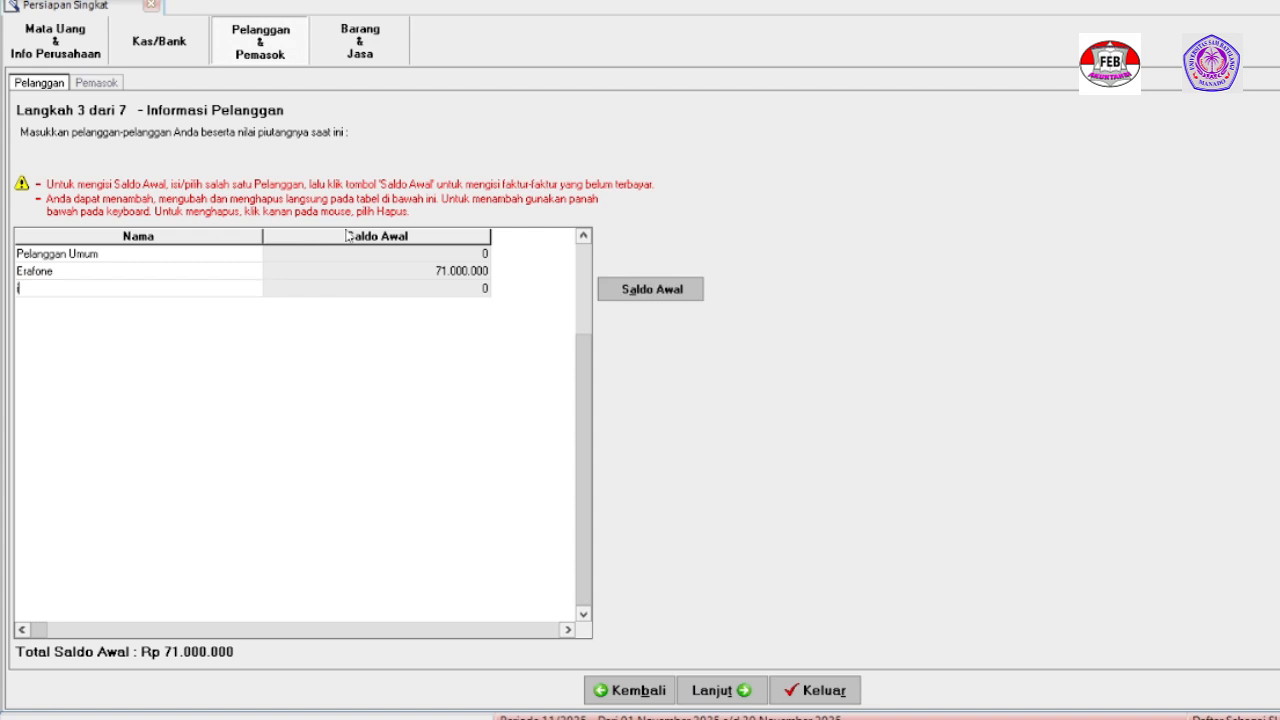
pyautogui.write('i8')
pyautogui.write('ox')
pyautogui.press('Tab')
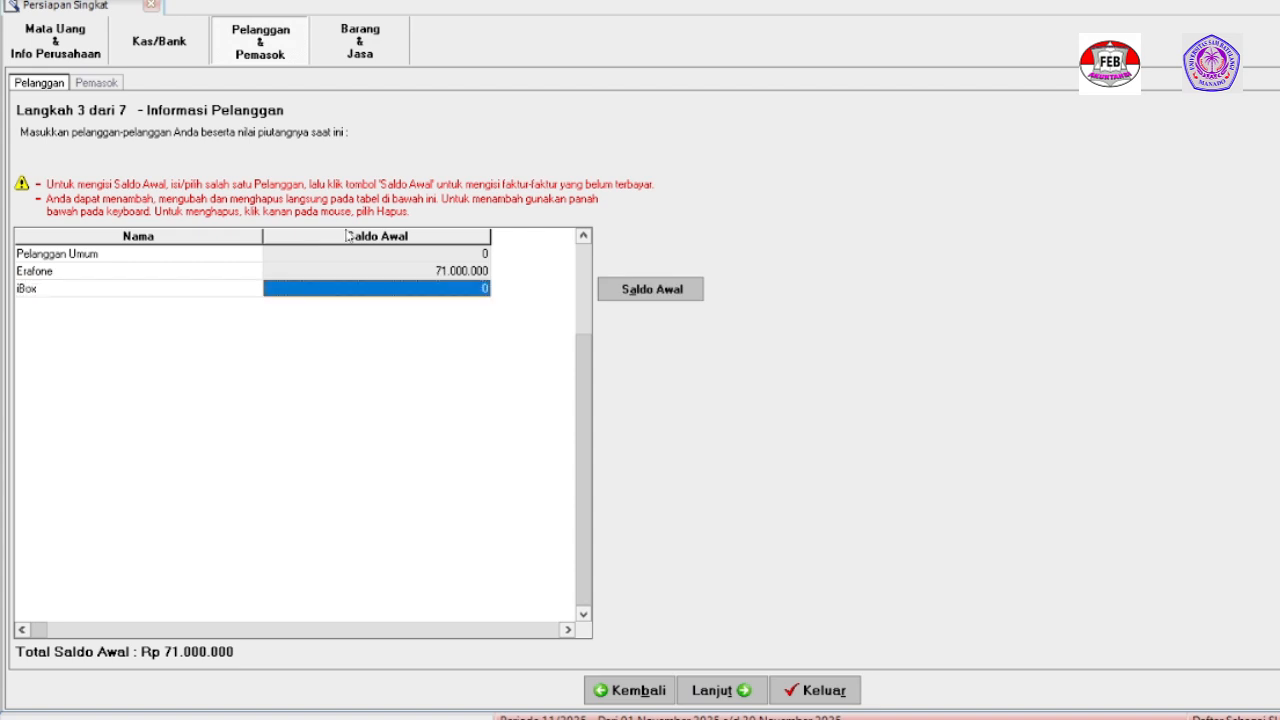
pyautogui.click(678, 290)
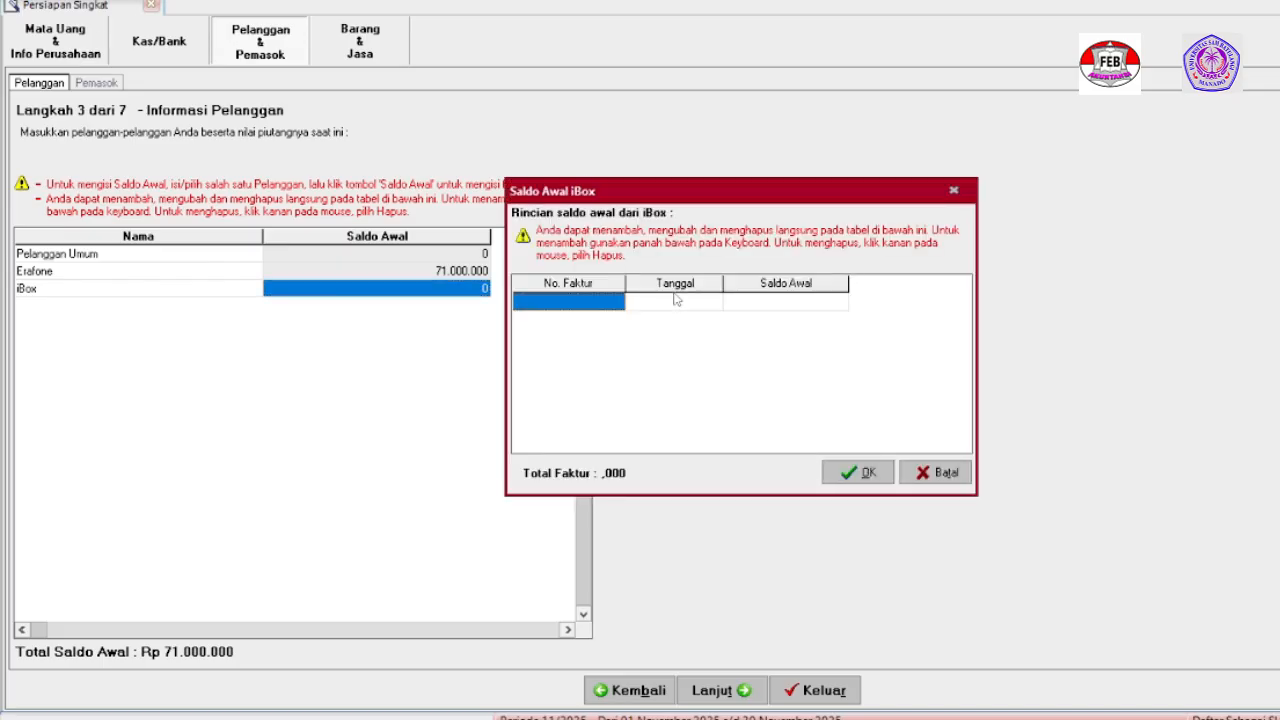
pyautogui.write('3')
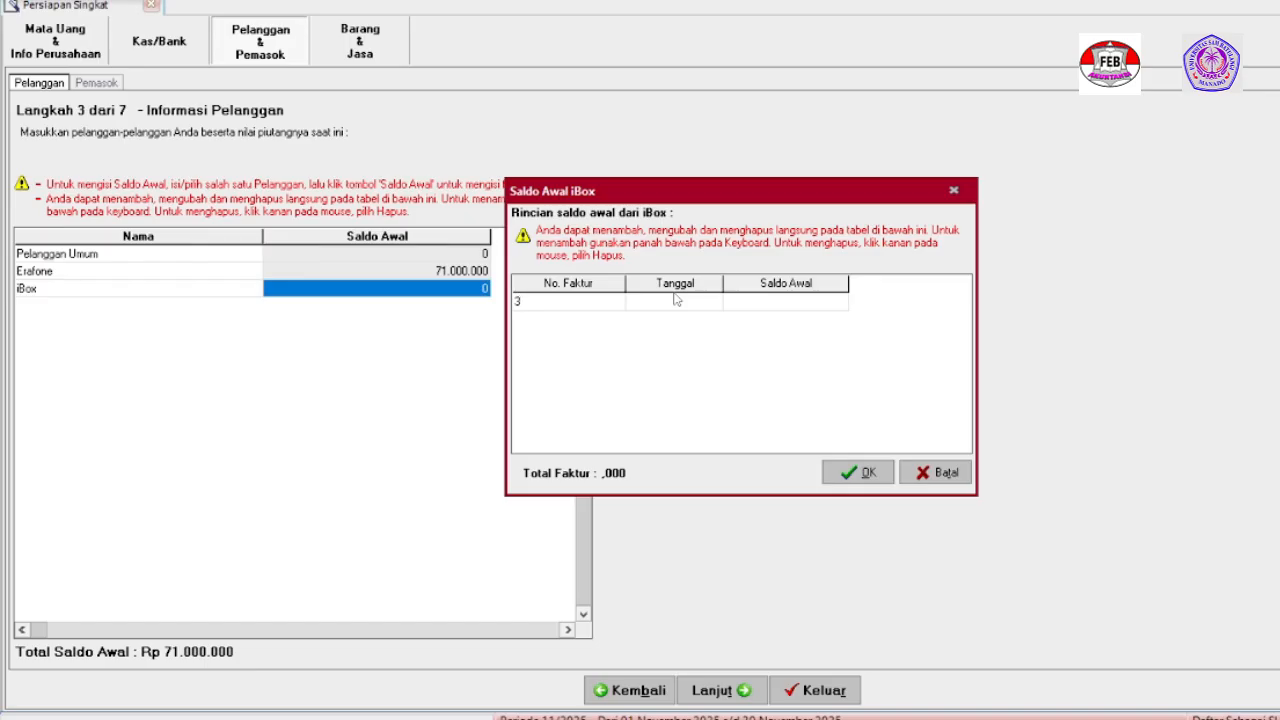
pyautogui.write('qt')
pyautogui.press('BackSpace')
pyautogui.press('BackSpace')
pyautogui.press('BackSpace')
pyautogui.moveTo(1076, 719)
pyautogui.write('3')
pyautogui.press('BackSpace')
# Enter iBox's opening balance invoice iB-01, dated 15/12/2022, with the amount 52000000, and accept it.
pyautogui.write('iB-01')
pyautogui.press('Tab')
pyautogui.click(640, 301)
pyautogui.press('BackSpace')
pyautogui.press('BackSpace')
pyautogui.write('15')
pyautogui.click(802, 309)
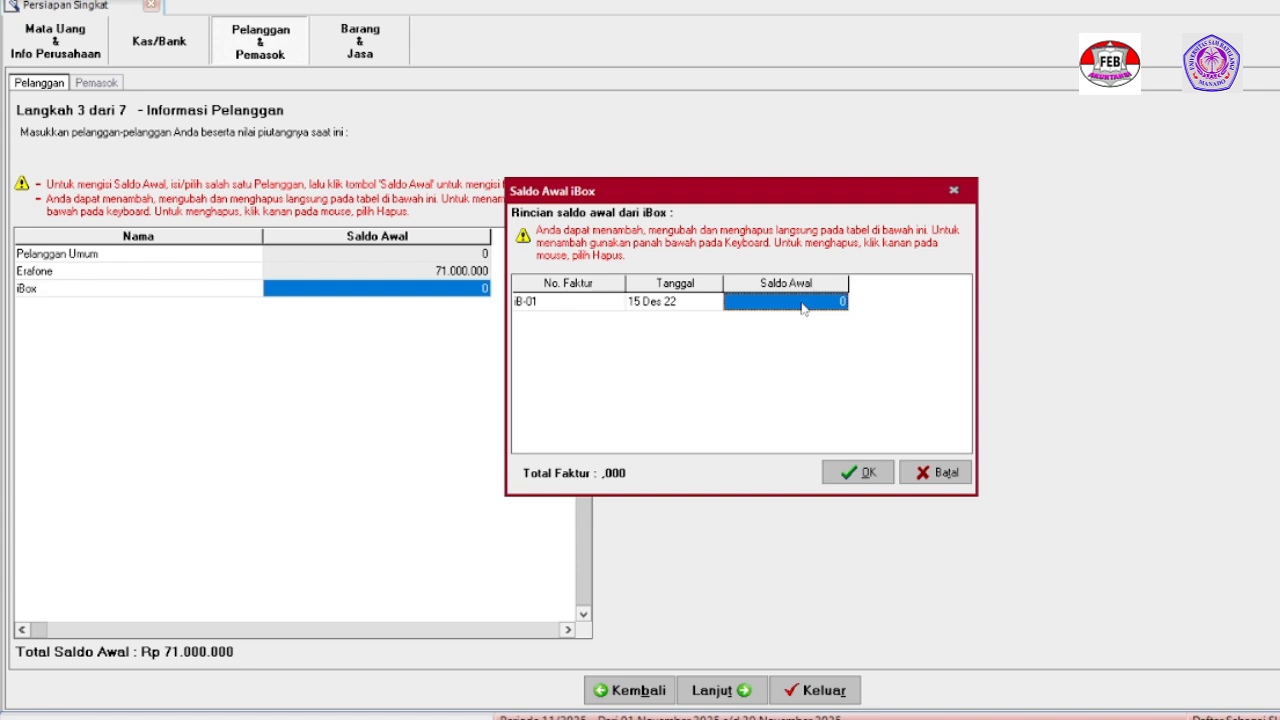
pyautogui.write('5')
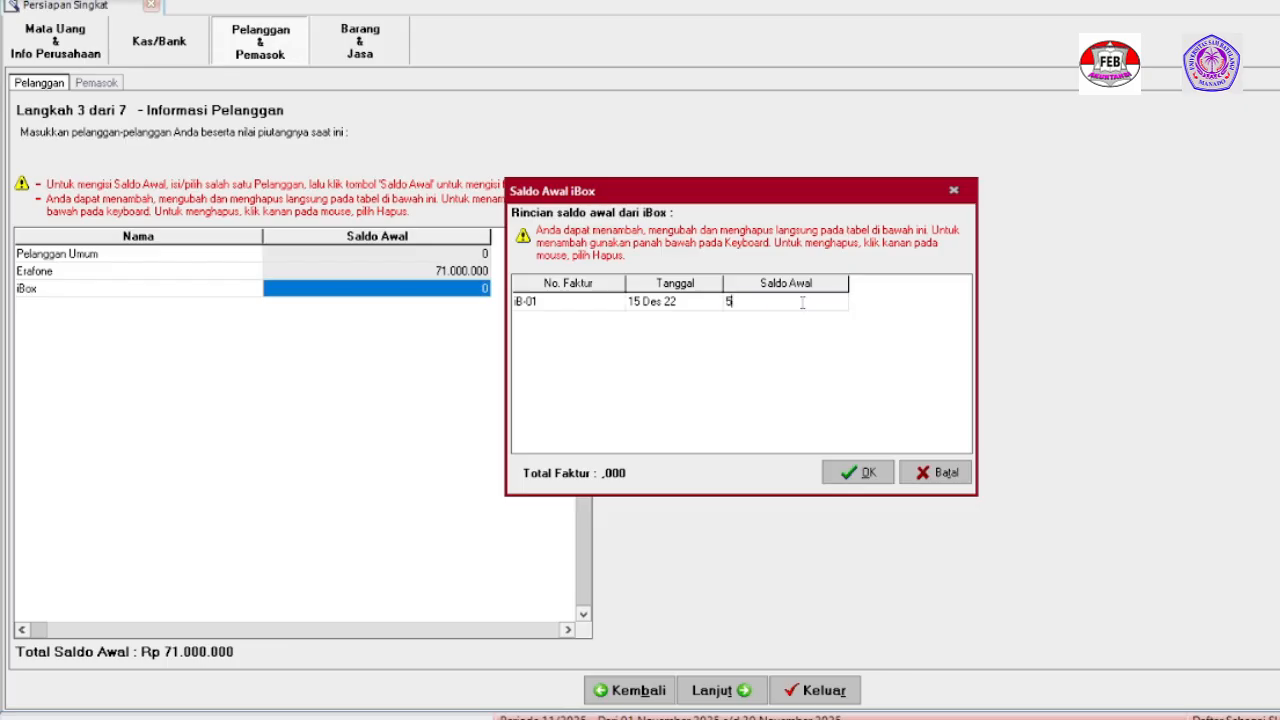
pyautogui.write('2000000')
pyautogui.click(855, 472)
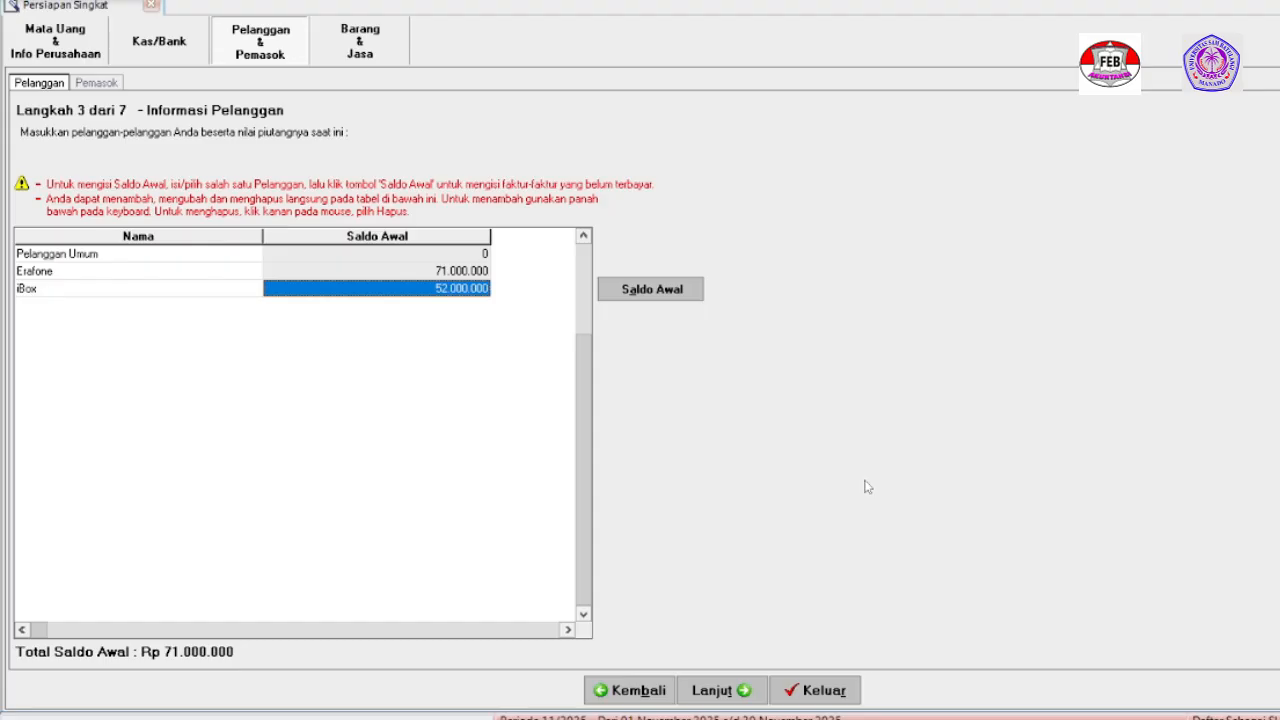
# Add a customer named OkeShop in a new row below iBox.
pyautogui.press('Down')
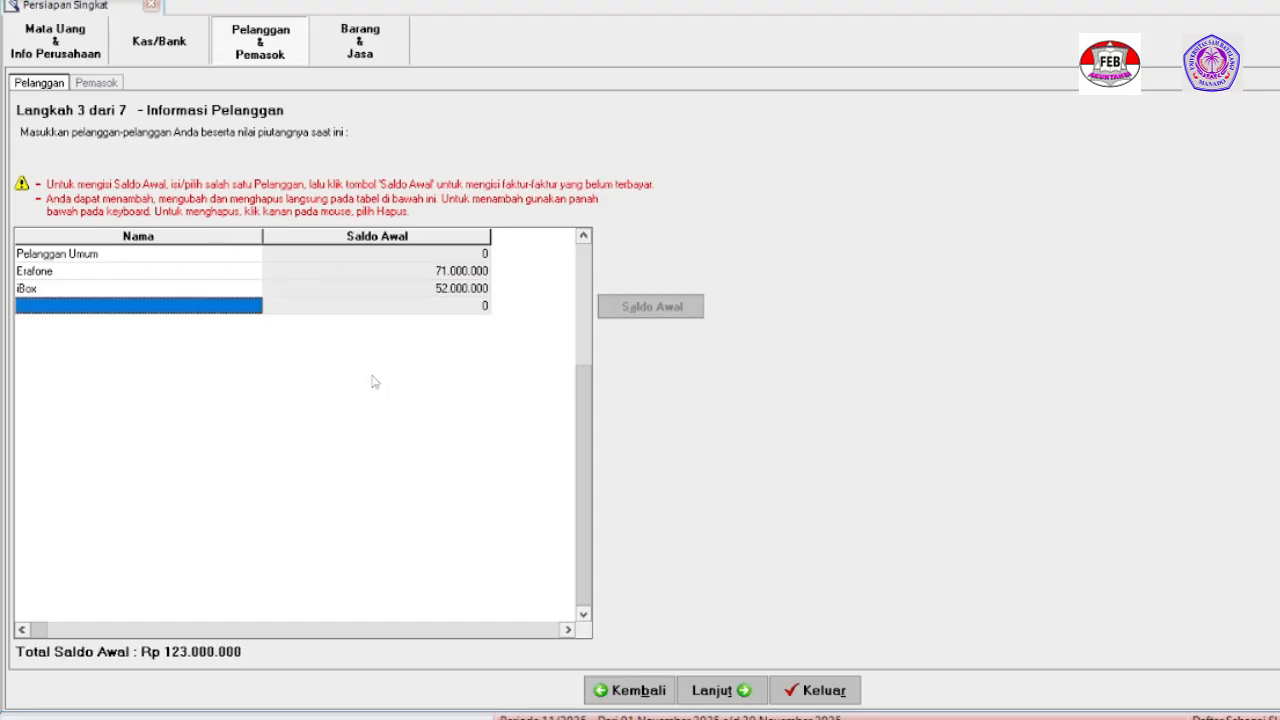
pyautogui.click(249, 311)
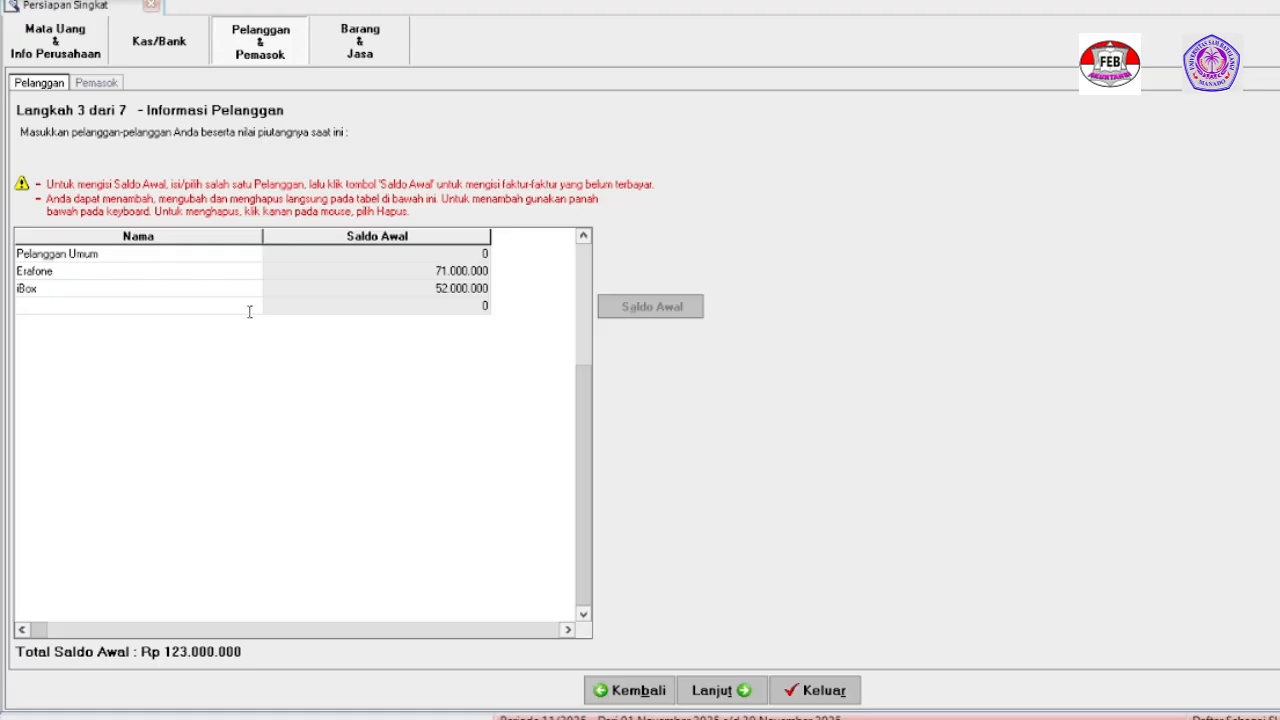
pyautogui.write('OkeShop')
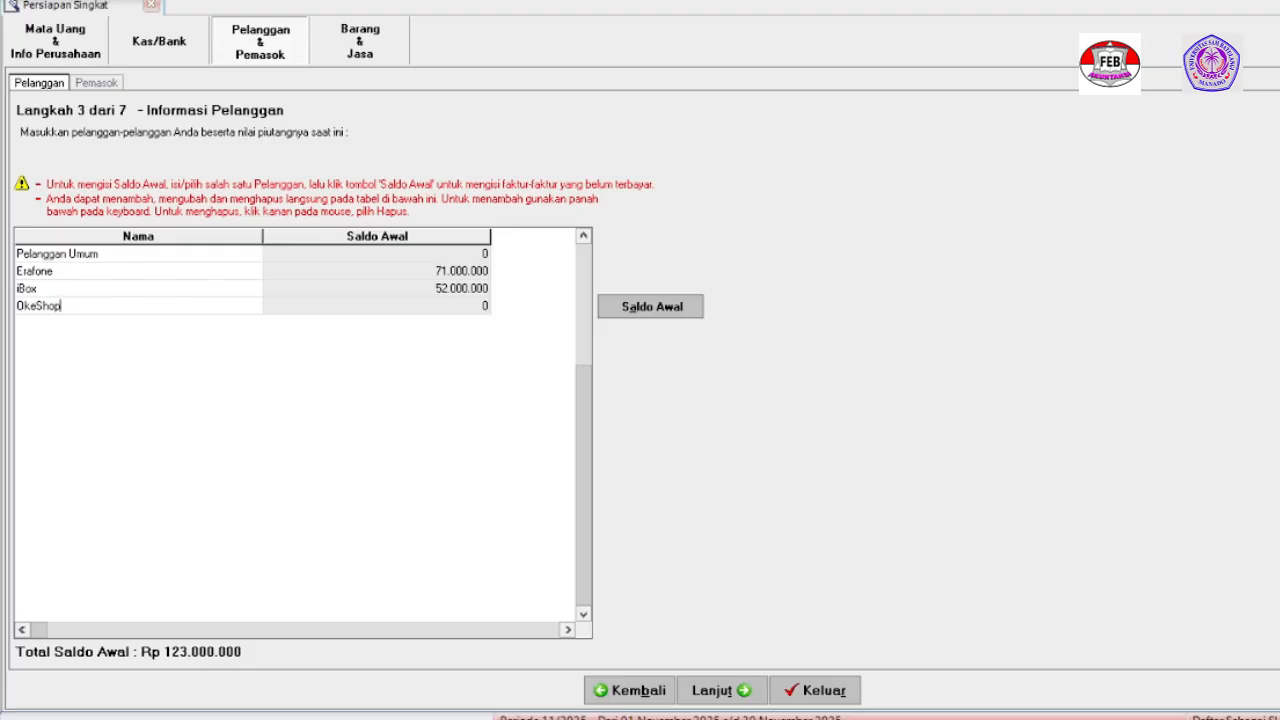
pyautogui.press('Tab')
# Enter OkeShop's opening balance invoice OS-01, dated 27/12/2022, with the amount 33000000, and accept it.
pyautogui.click(636, 309)
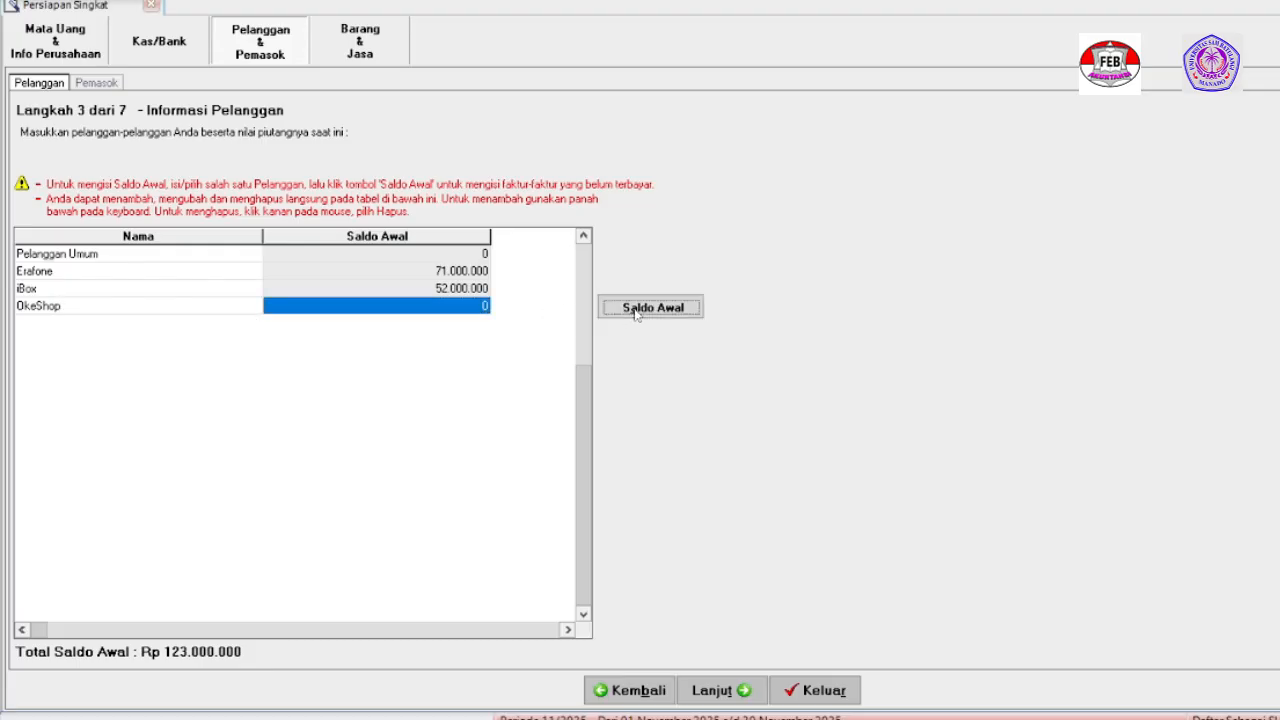
pyautogui.click(571, 300)
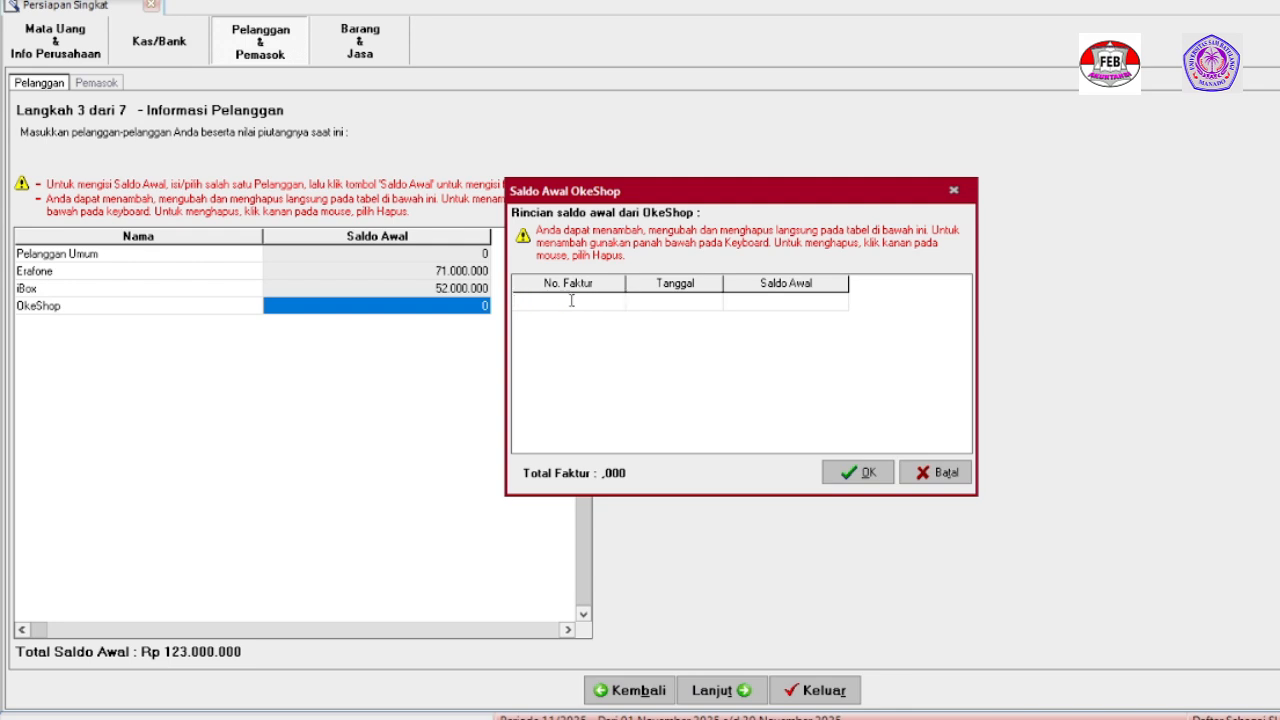
pyautogui.write('0')
pyautogui.write('S-01')
pyautogui.click(690, 303)
pyautogui.click(643, 303)
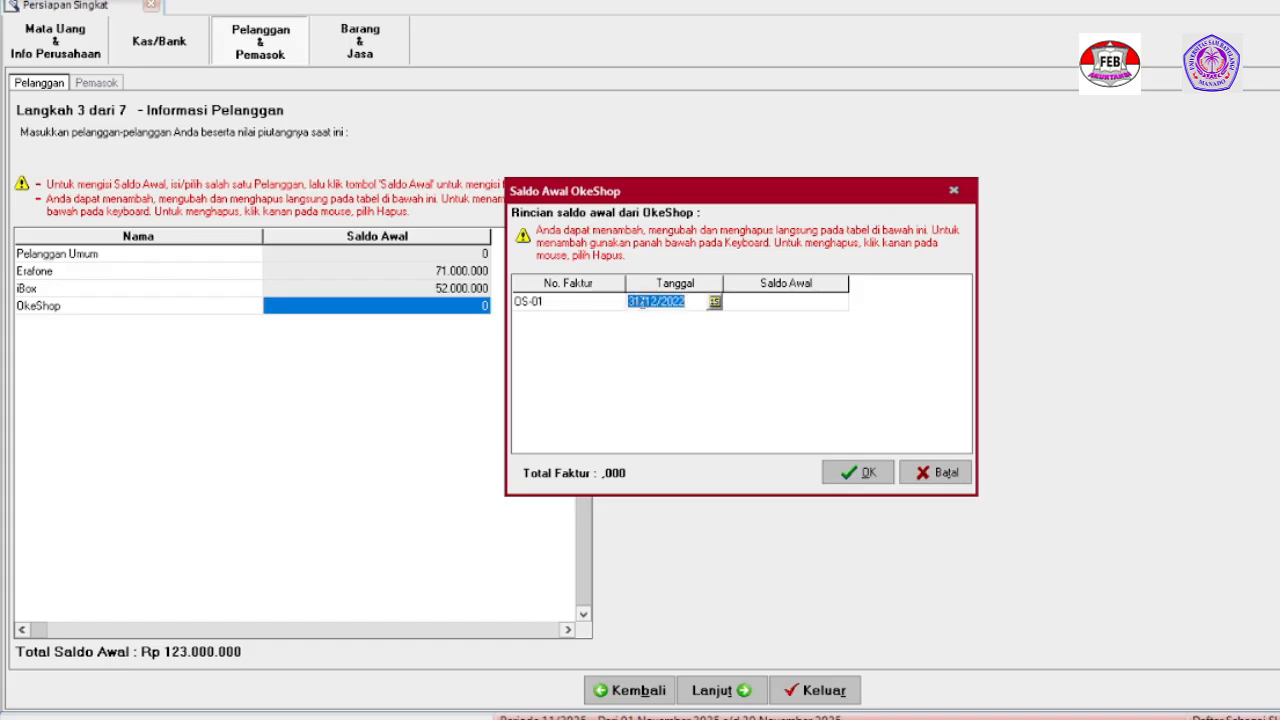
pyautogui.click(642, 301)
pyautogui.press('BackSpace')
pyautogui.press('BackSpace')
pyautogui.write('27')
pyautogui.click(791, 312)
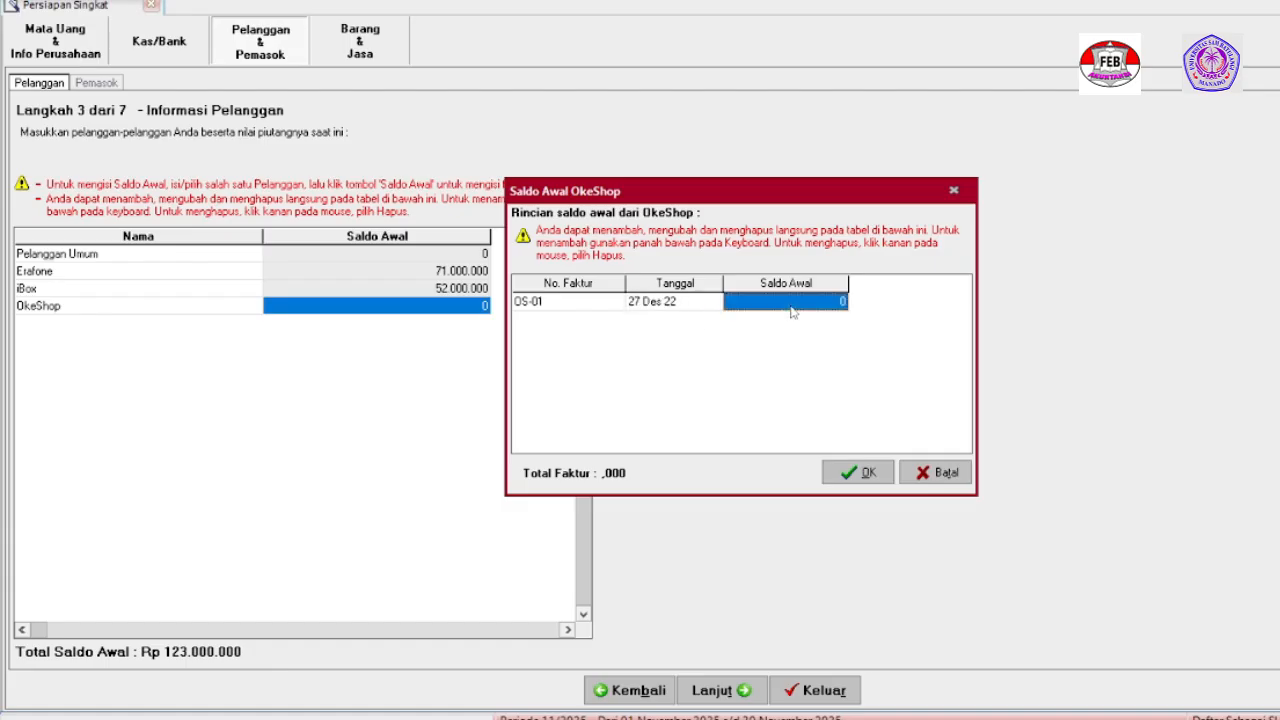
pyautogui.write('33000')
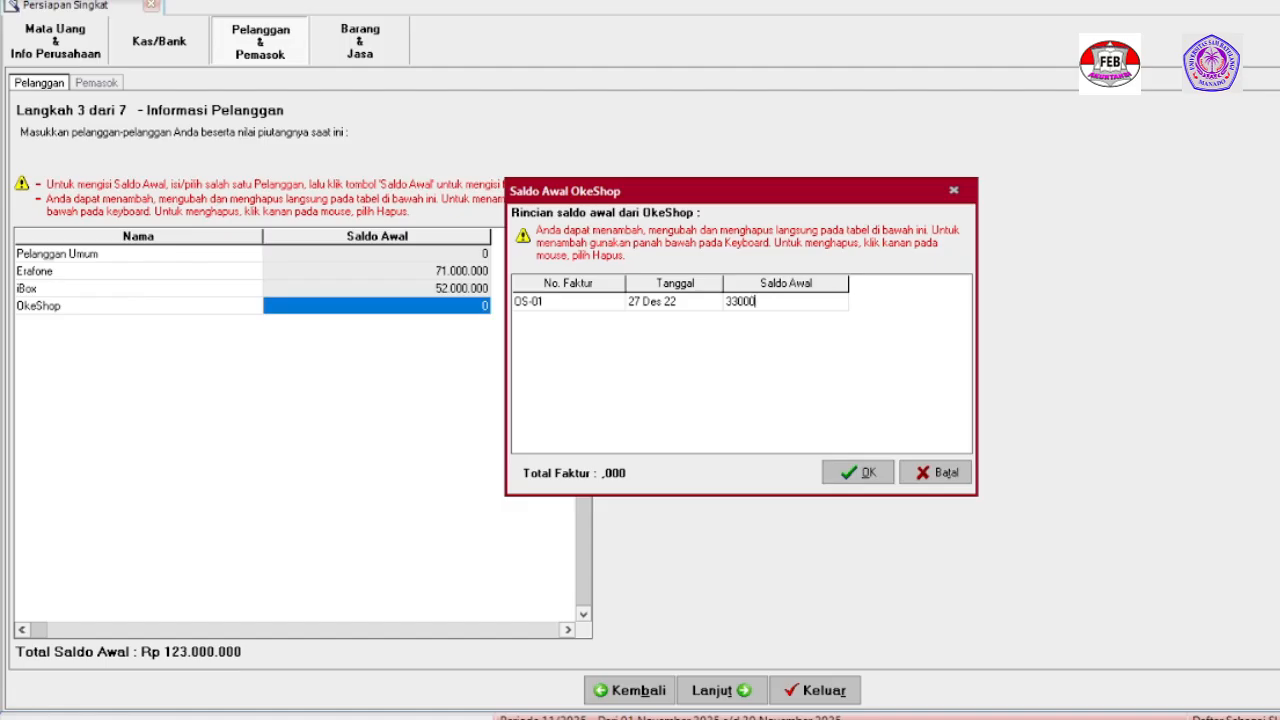
pyautogui.write('000')
pyautogui.click(878, 472)
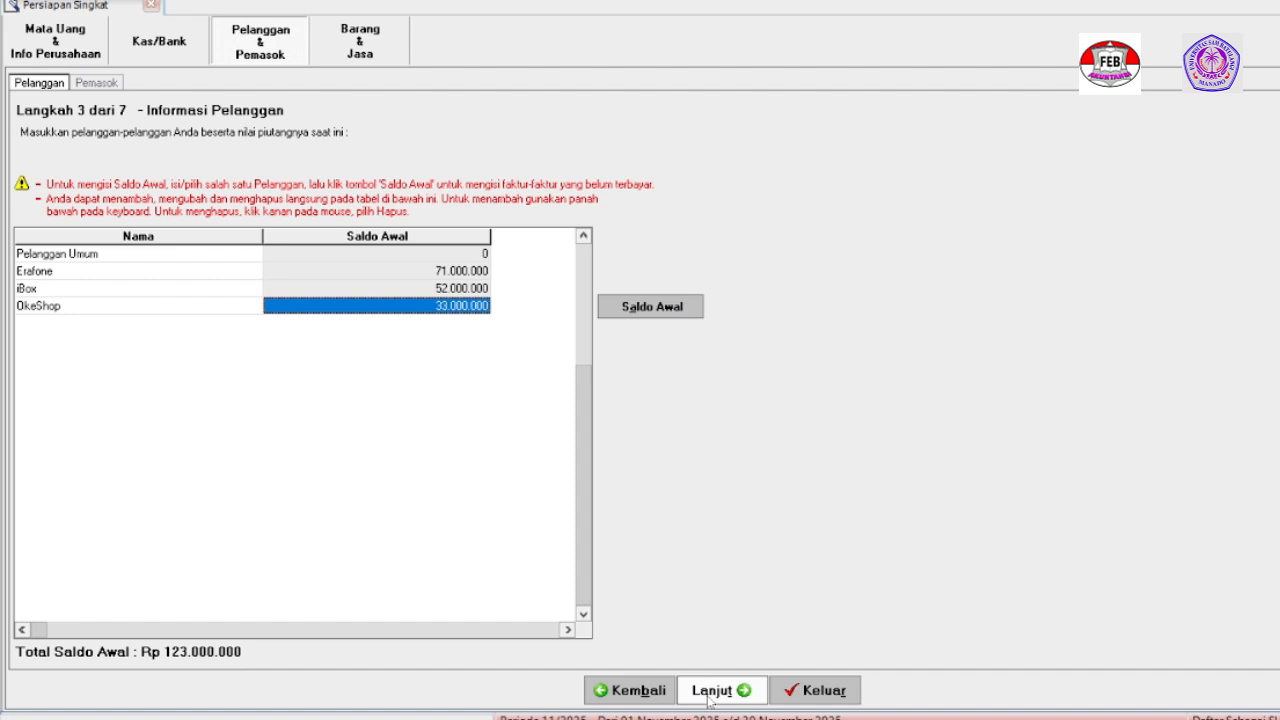
# Add and delete an empty customer row below OkeShop, and continue to the supplier information.
pyautogui.press('Down')
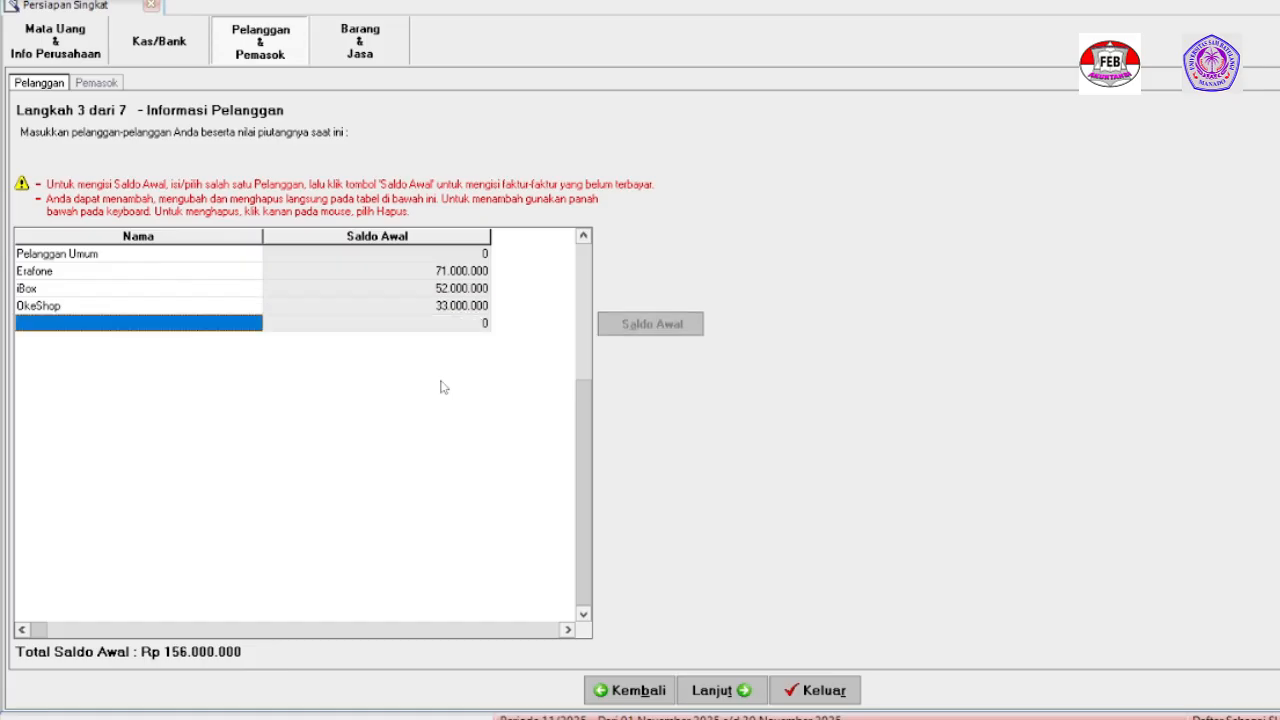
pyautogui.rightClick(214, 330)
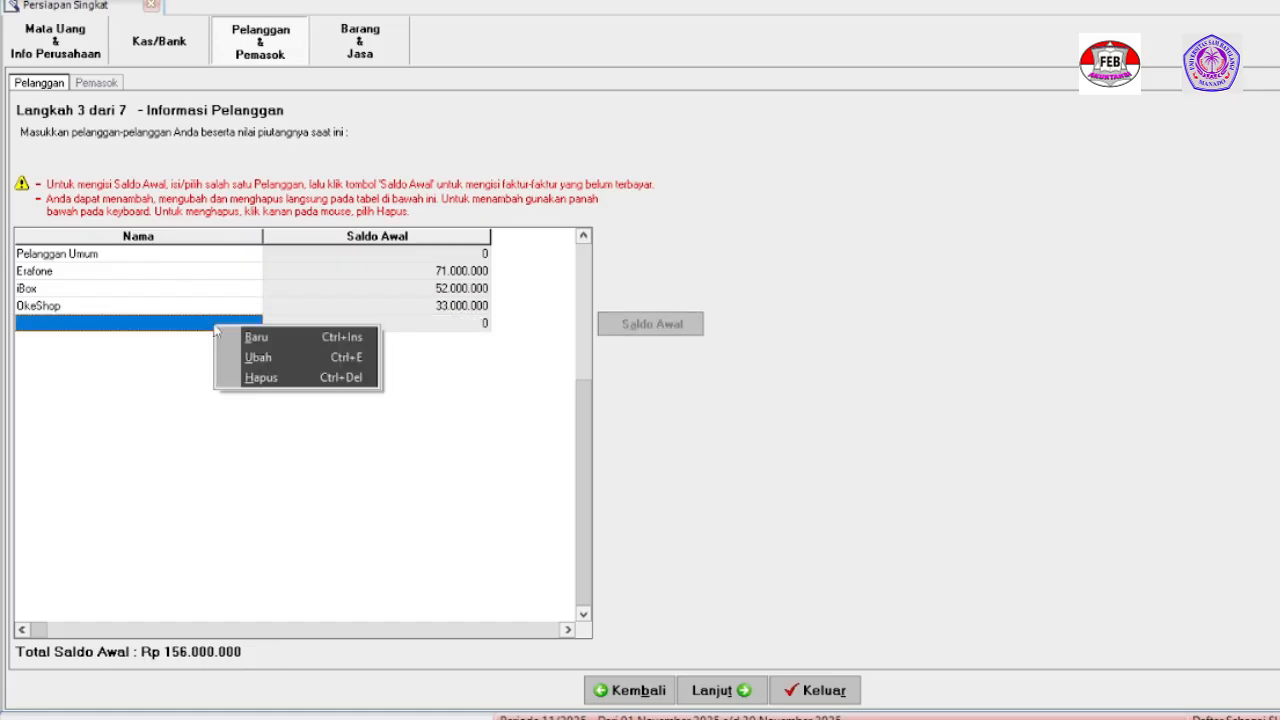
pyautogui.click(251, 382)
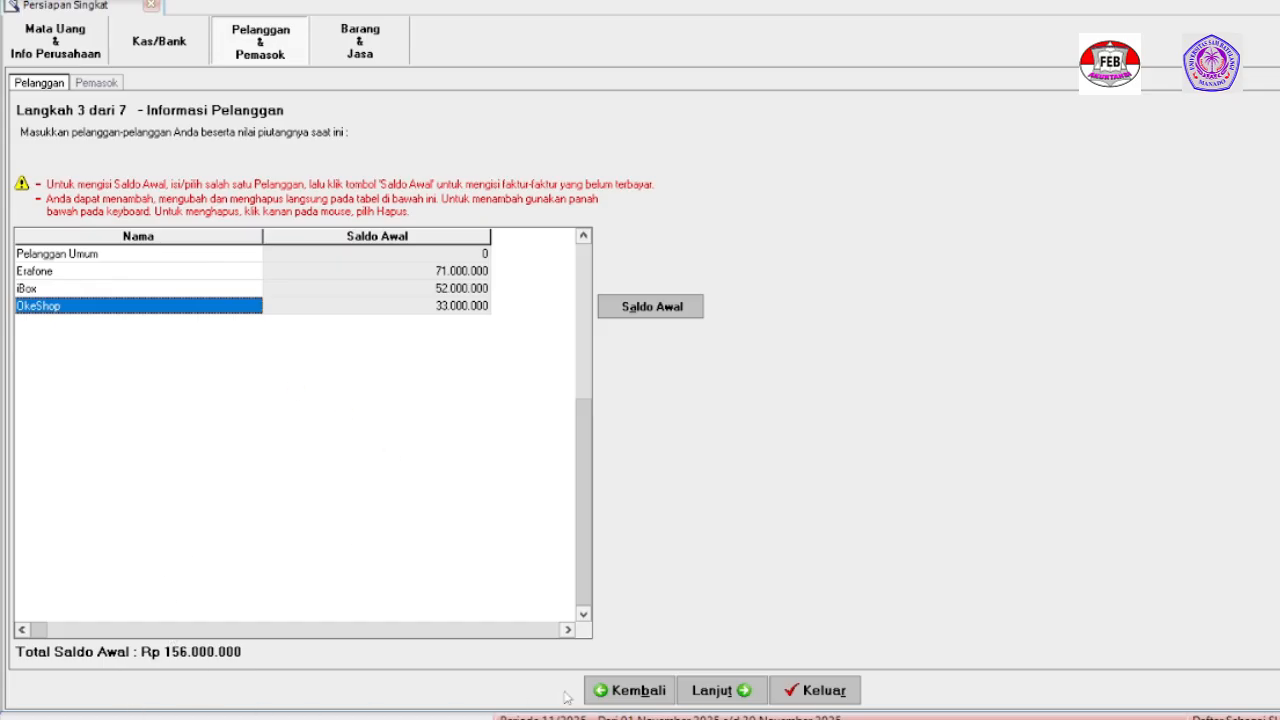
pyautogui.click(728, 695)
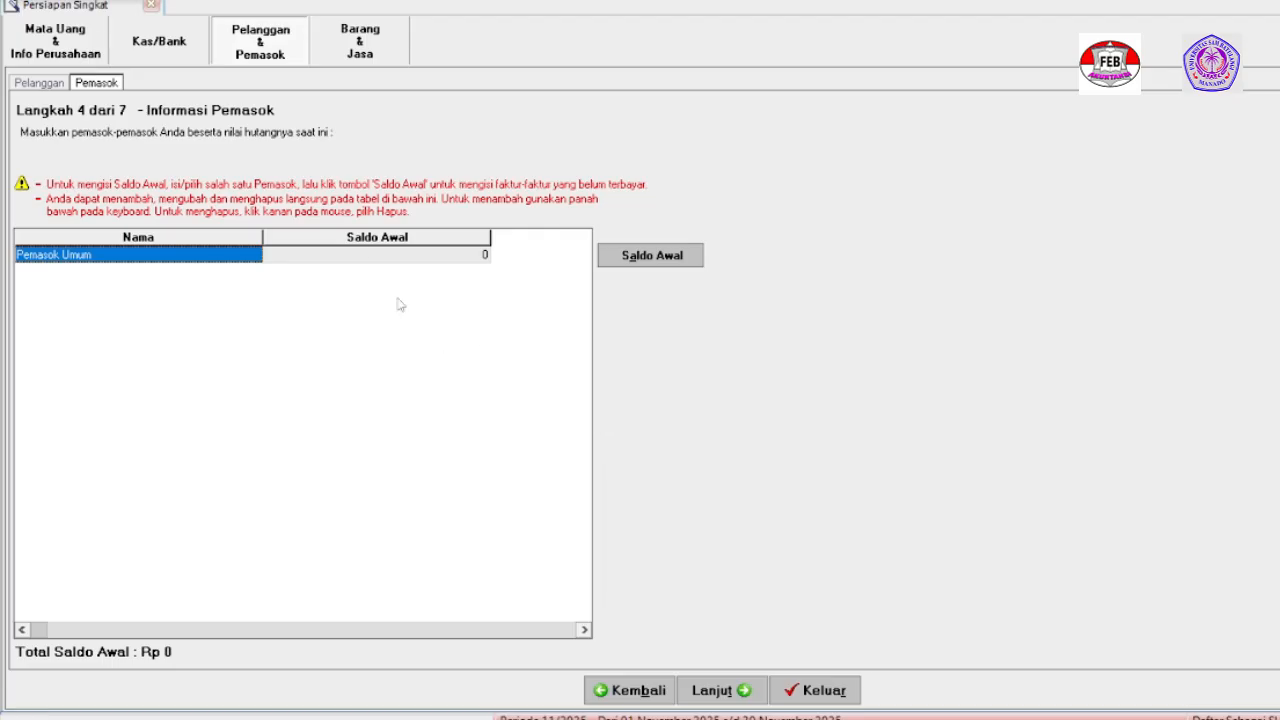
# Add a supplier named Samsung in a new row below Pemasok Umum.
pyautogui.click(372, 258)
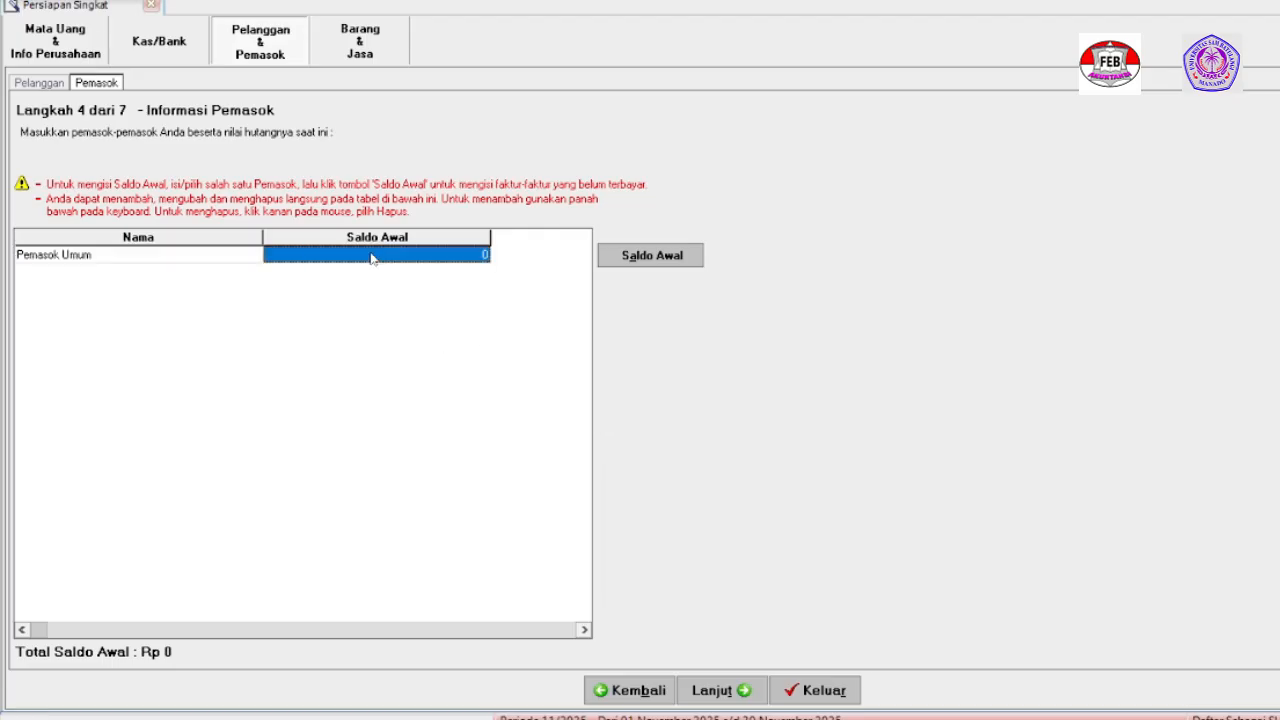
pyautogui.press('Down')
pyautogui.click(98, 276)
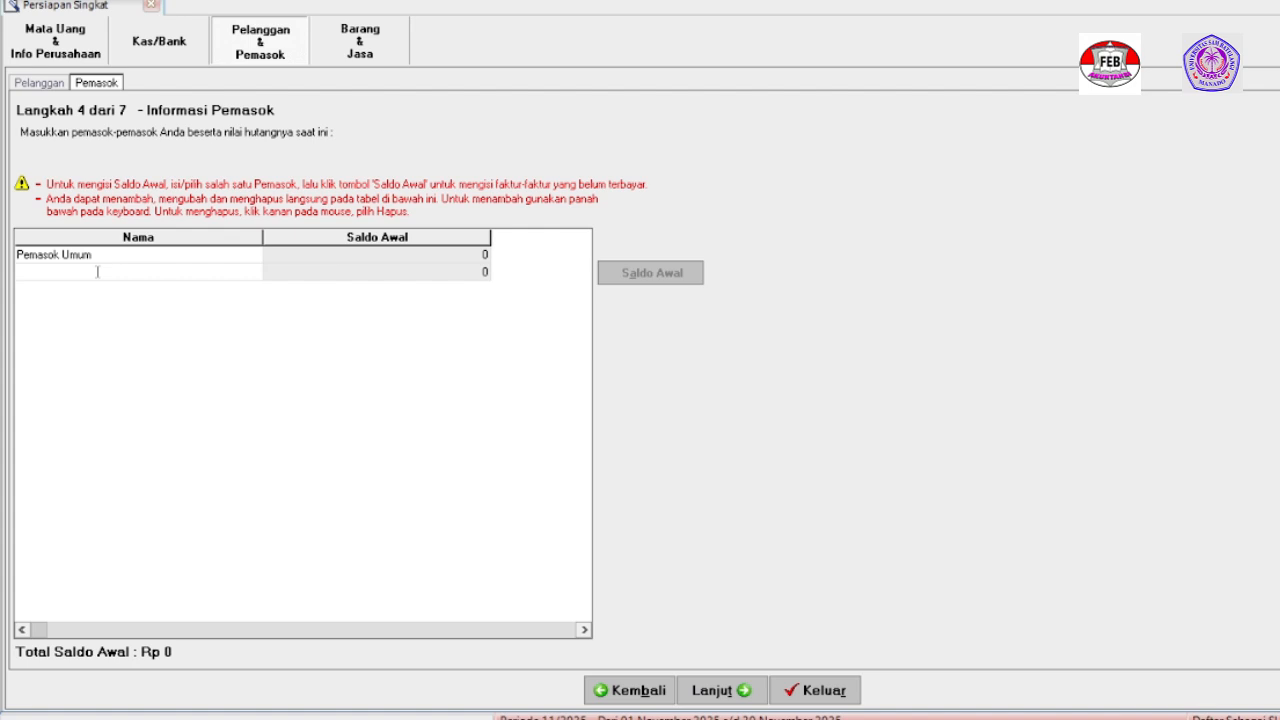
pyautogui.write('Samsung')
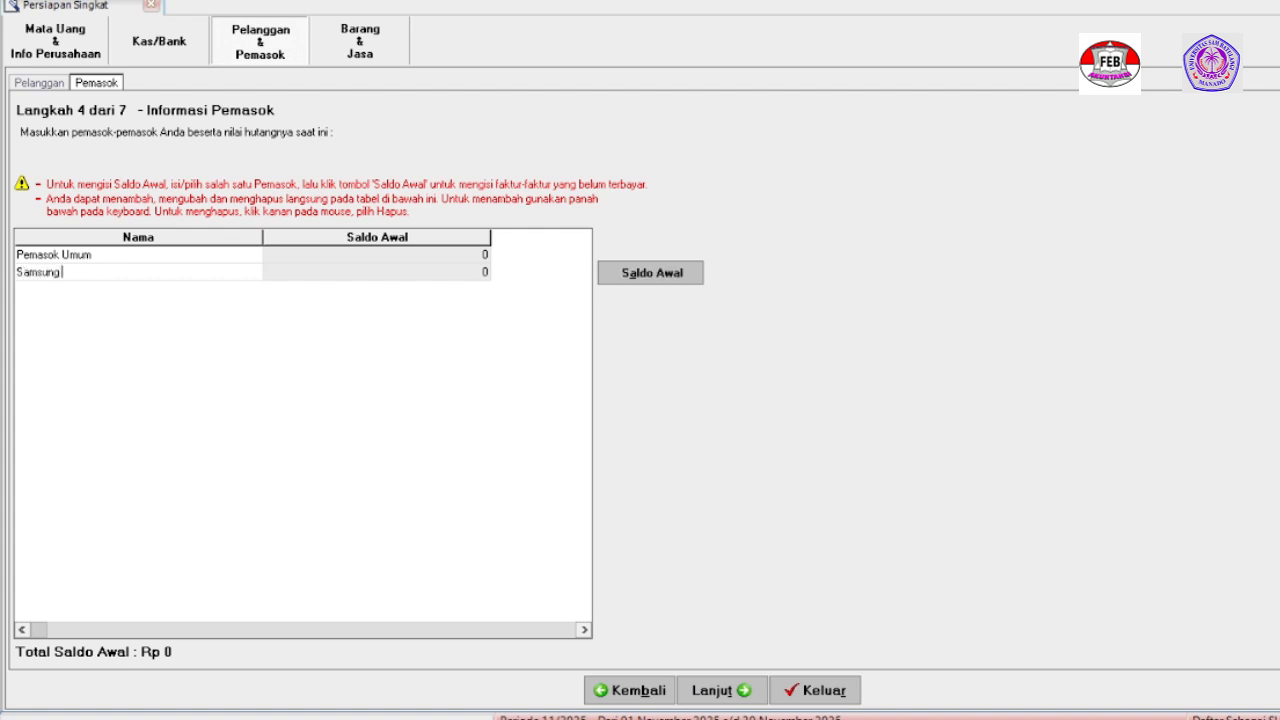
# Complete the new supplier's name as Samsung Telecom and start its opening balance with invoice number SS-01.
pyautogui.write(' Telecom')
pyautogui.press('Tab')
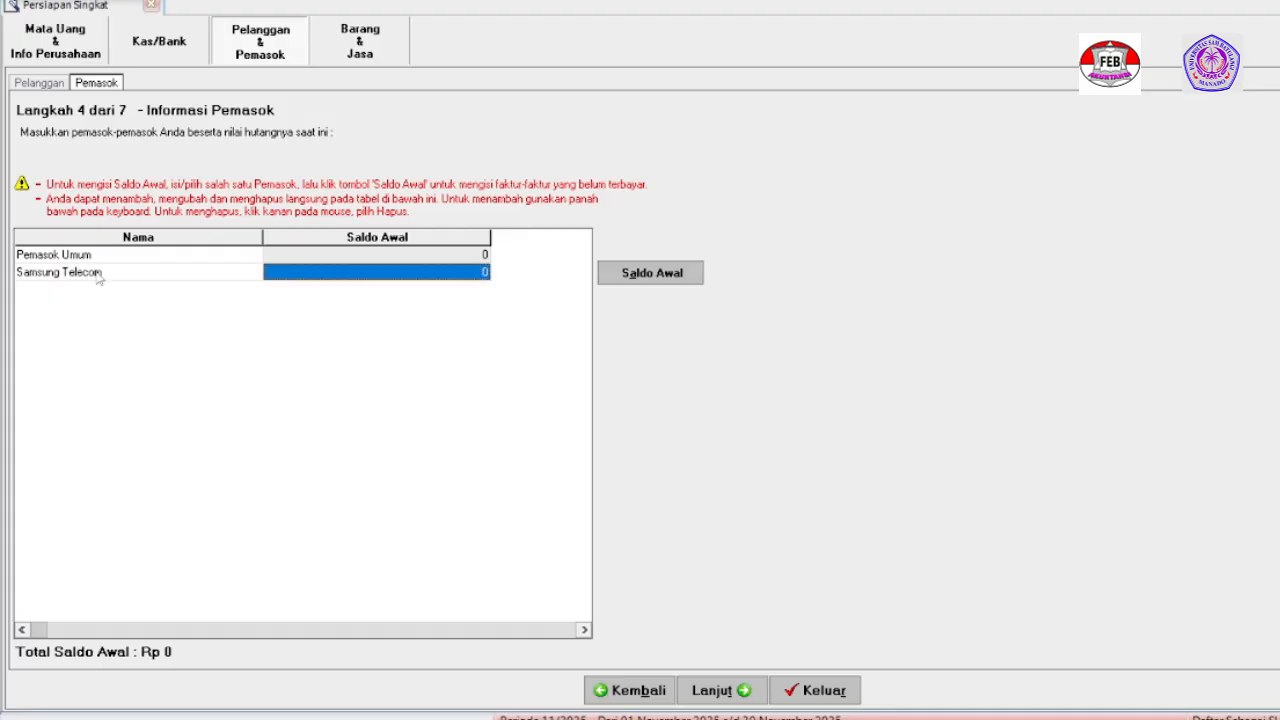
pyautogui.click(648, 271)
pyautogui.click(604, 302)
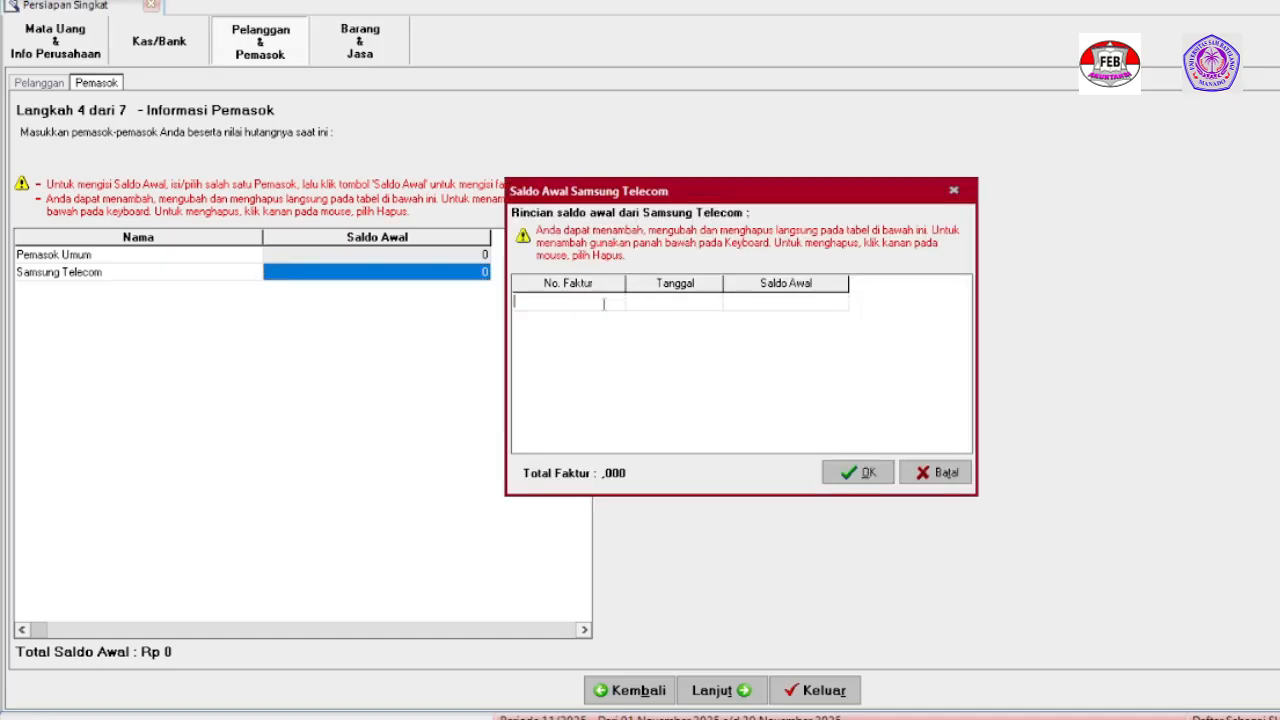
pyautogui.write('SS-01')
pyautogui.press('Tab')
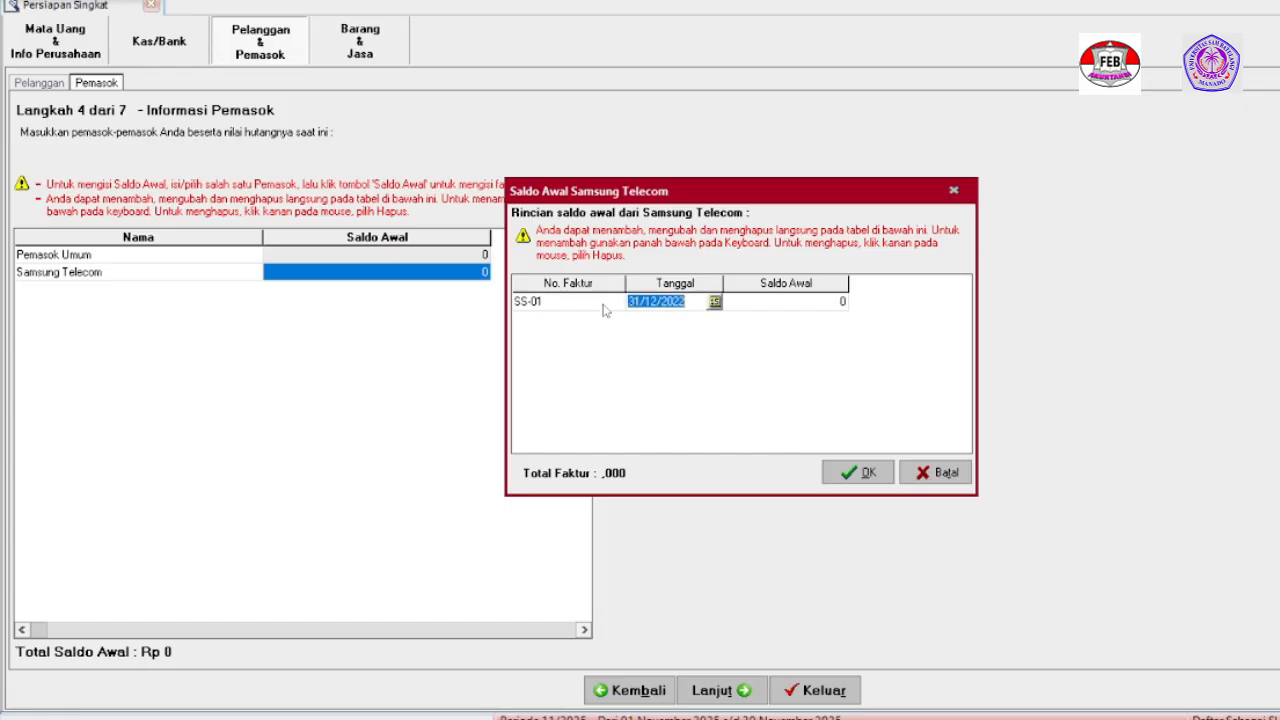
# Date Samsung Telecom's invoice 29/12/2022, set its amount to 17000000, and accept the opening balance.
pyautogui.click(637, 303)
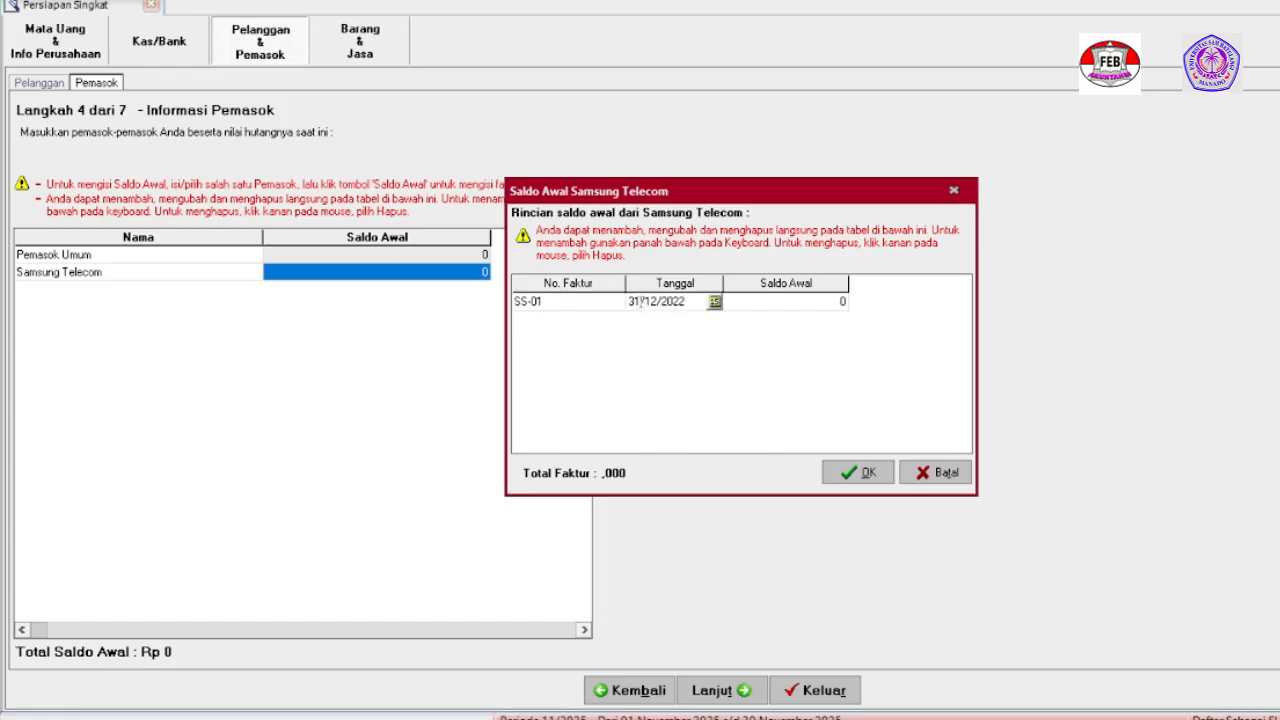
pyautogui.press('BackSpace')
pyautogui.press('BackSpace')
pyautogui.write('29')
pyautogui.click(829, 308)
pyautogui.write('1')
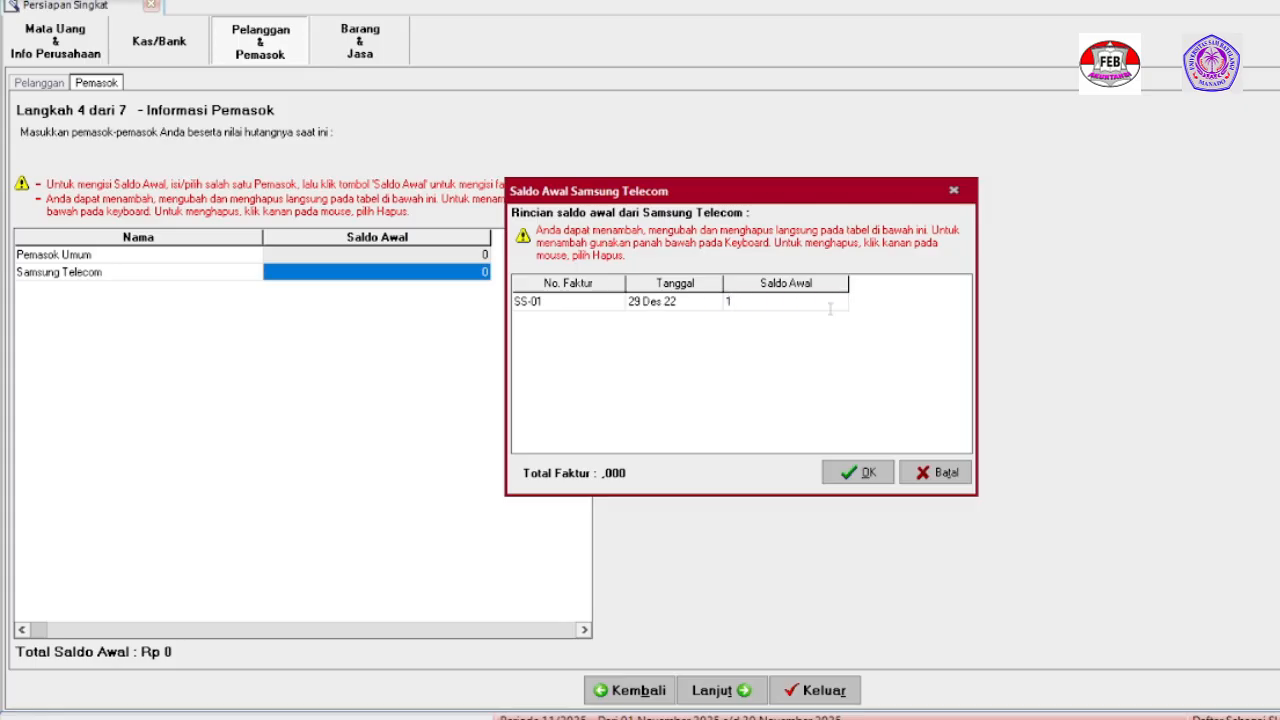
pyautogui.write('7000000')
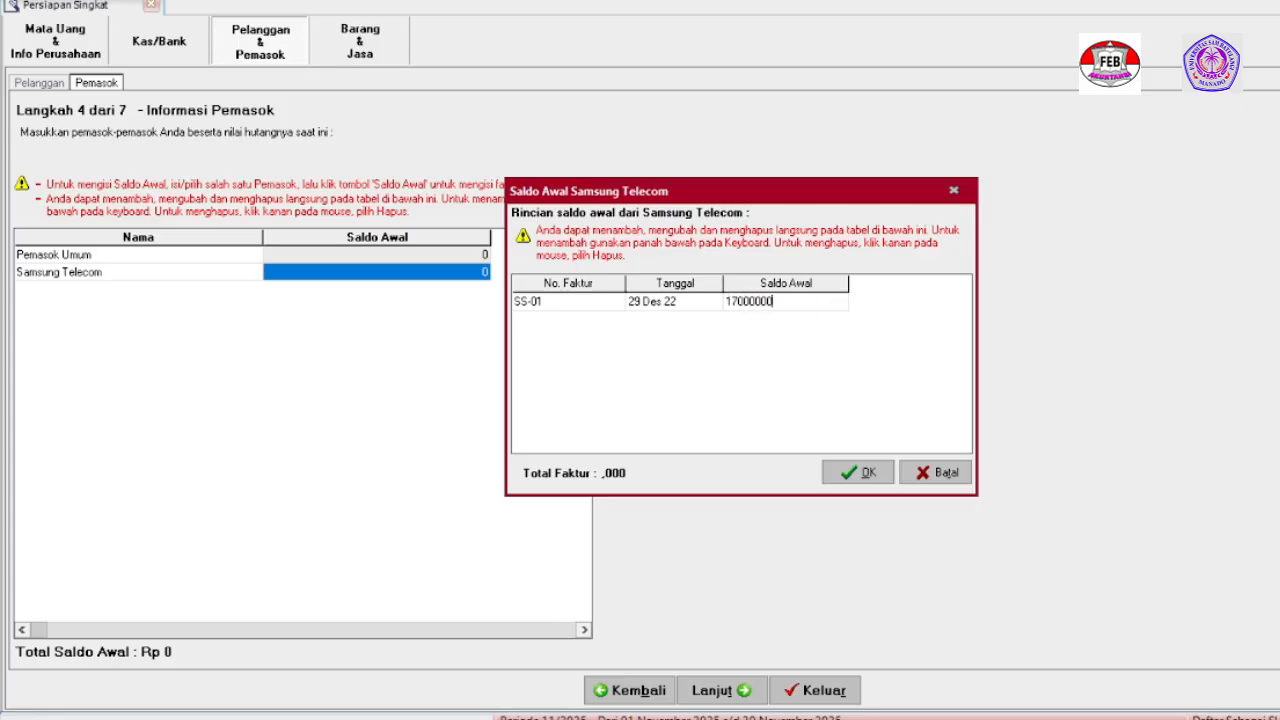
pyautogui.click(850, 479)
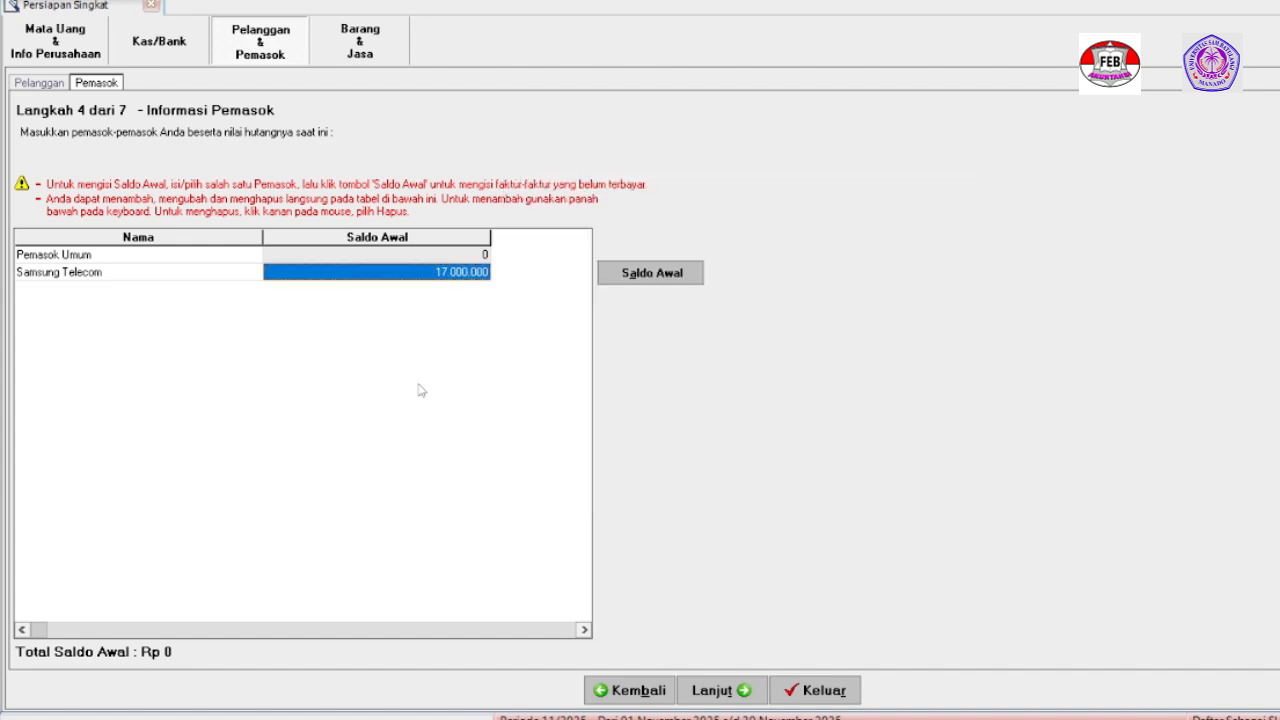
# Add a supplier named Apple Inc in a new row below Samsung Telecom.
pyautogui.press('Down')
pyautogui.click(238, 289)
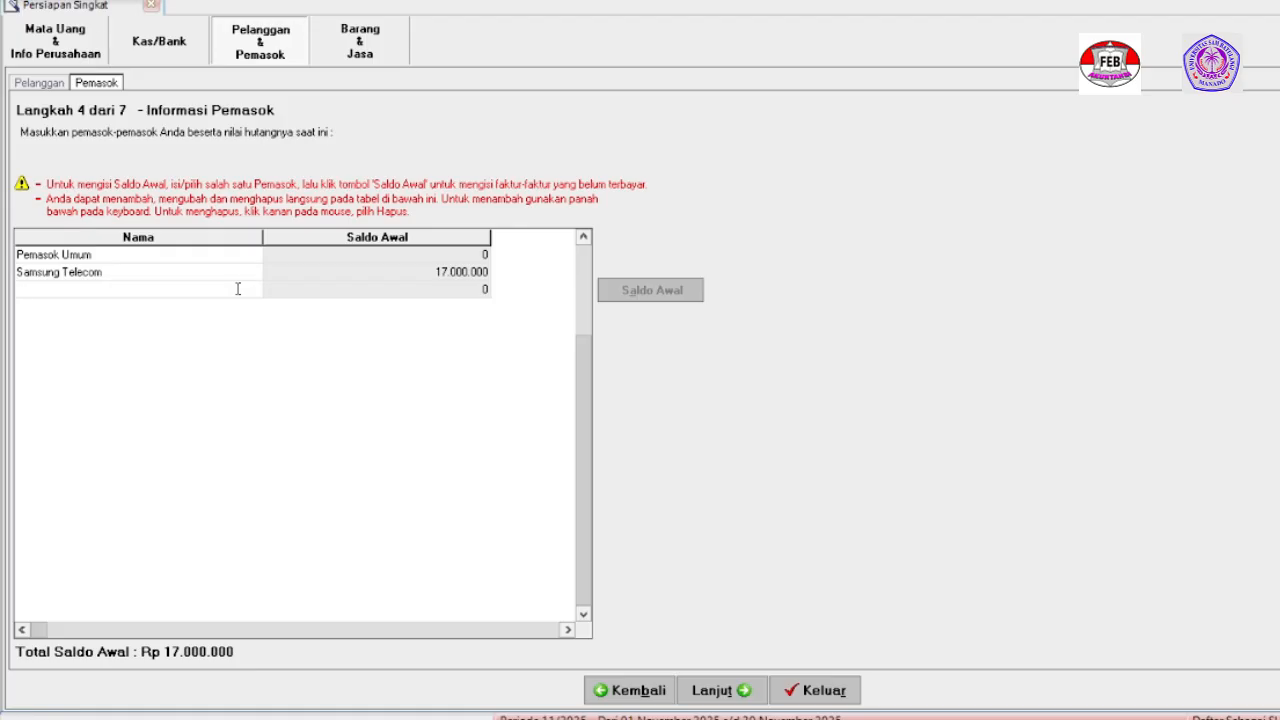
pyautogui.write('Apple Inc')
pyautogui.press('Tab')
# Enter Apple Inc's opening balance invoice AP-01, dated 24/12/2022, with the amount 24000000, and accept it.
pyautogui.click(652, 293)
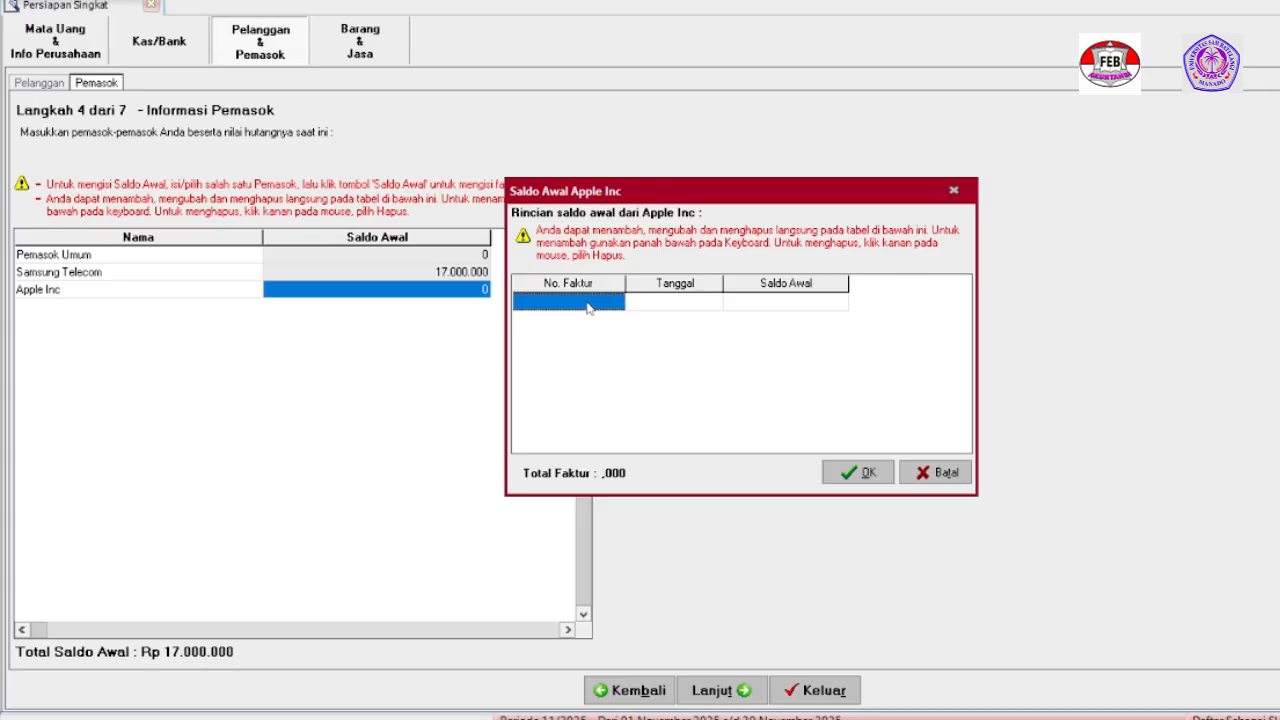
pyautogui.write('AP-01')
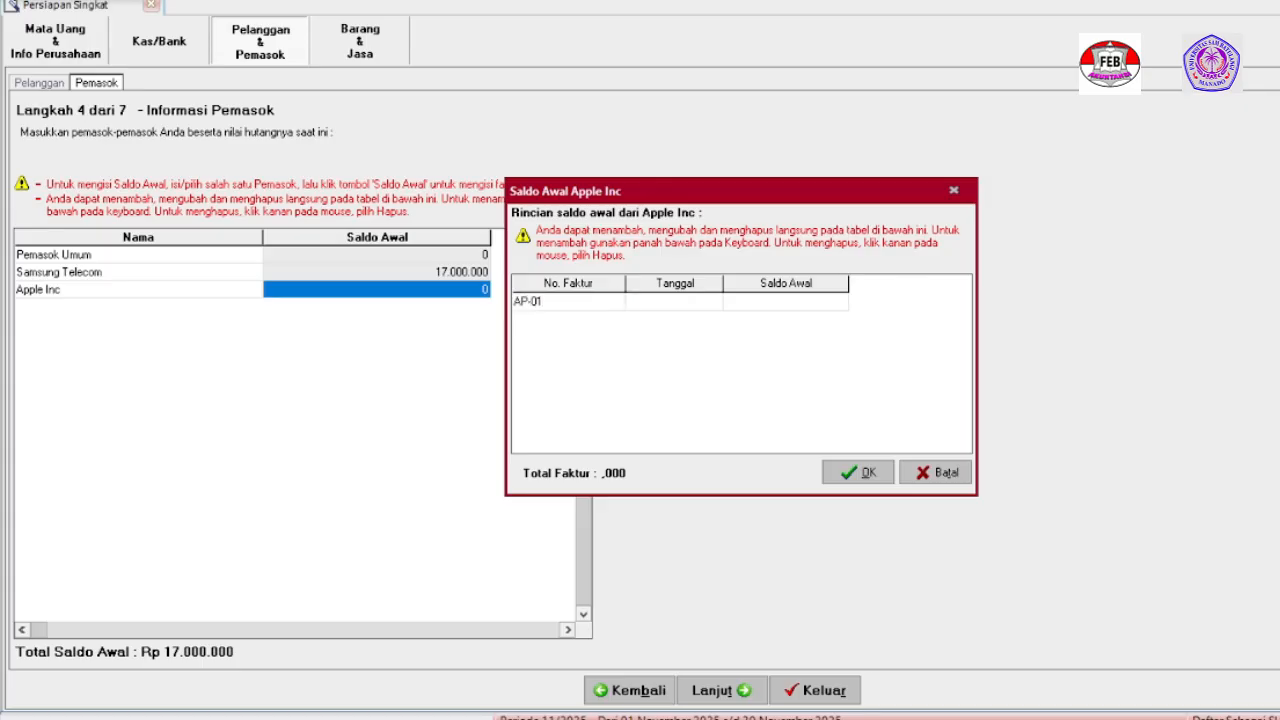
pyautogui.press('Tab')
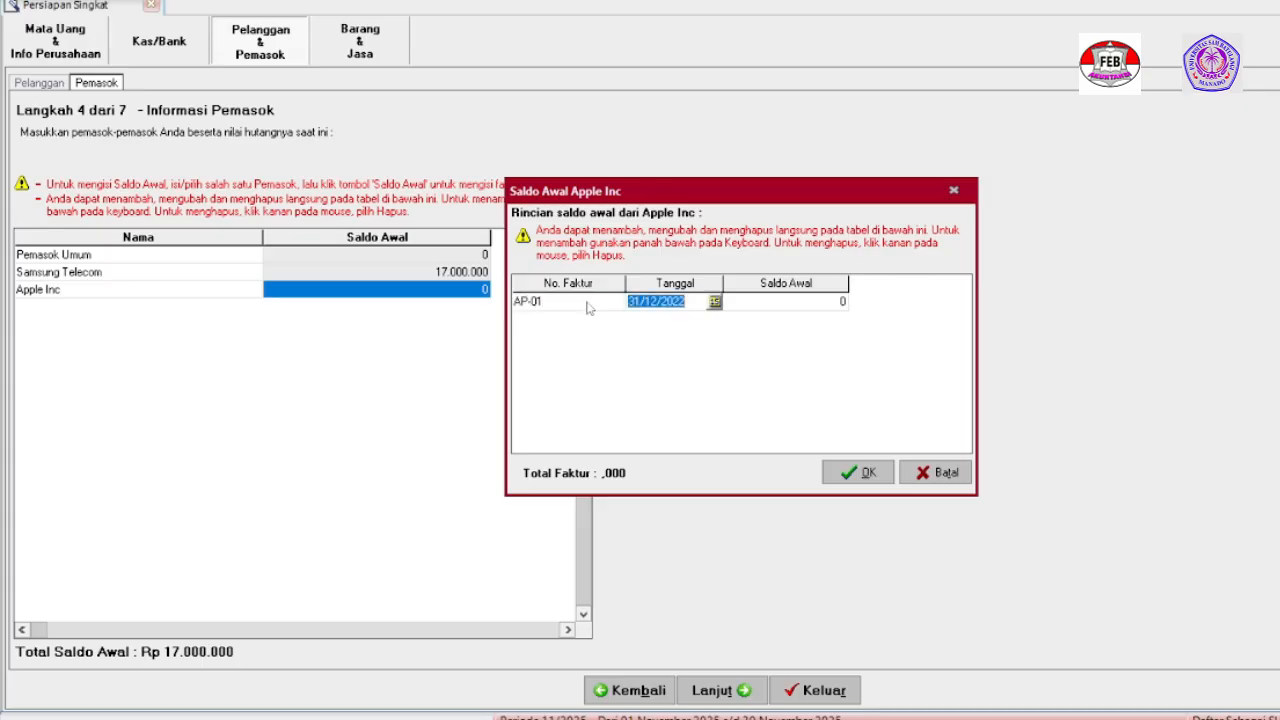
pyautogui.click(640, 301)
pyautogui.press('BackSpace')
pyautogui.press('BackSpace')
pyautogui.write('24')
pyautogui.click(776, 304)
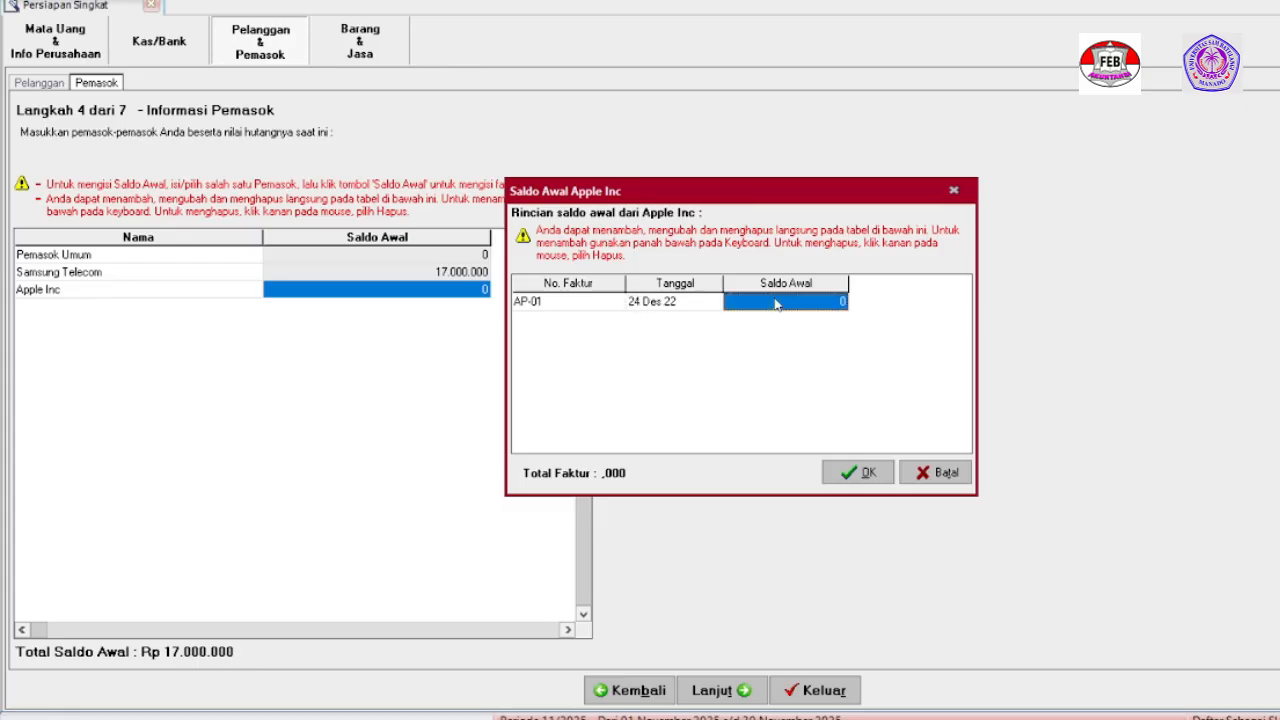
pyautogui.write('24')
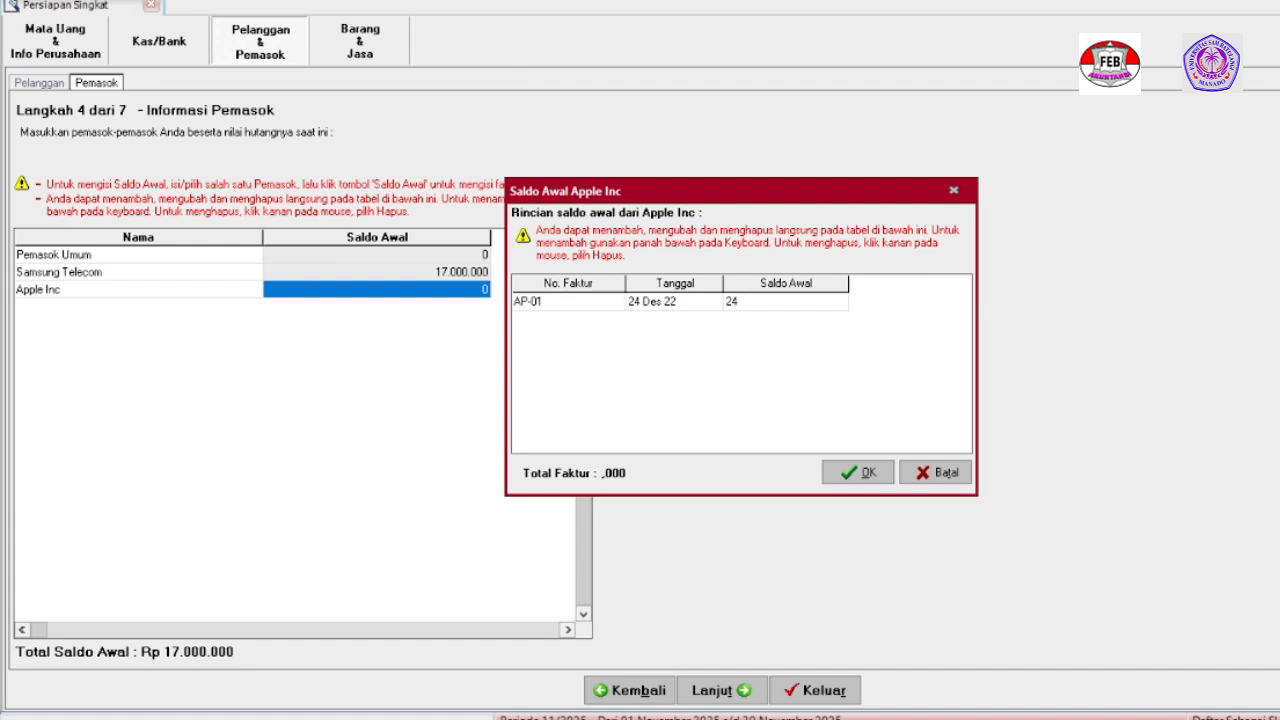
pyautogui.write('000000')
pyautogui.click(855, 471)
# Add a supplier named Oppo in a new row below Apple Inc.
pyautogui.press('Down')
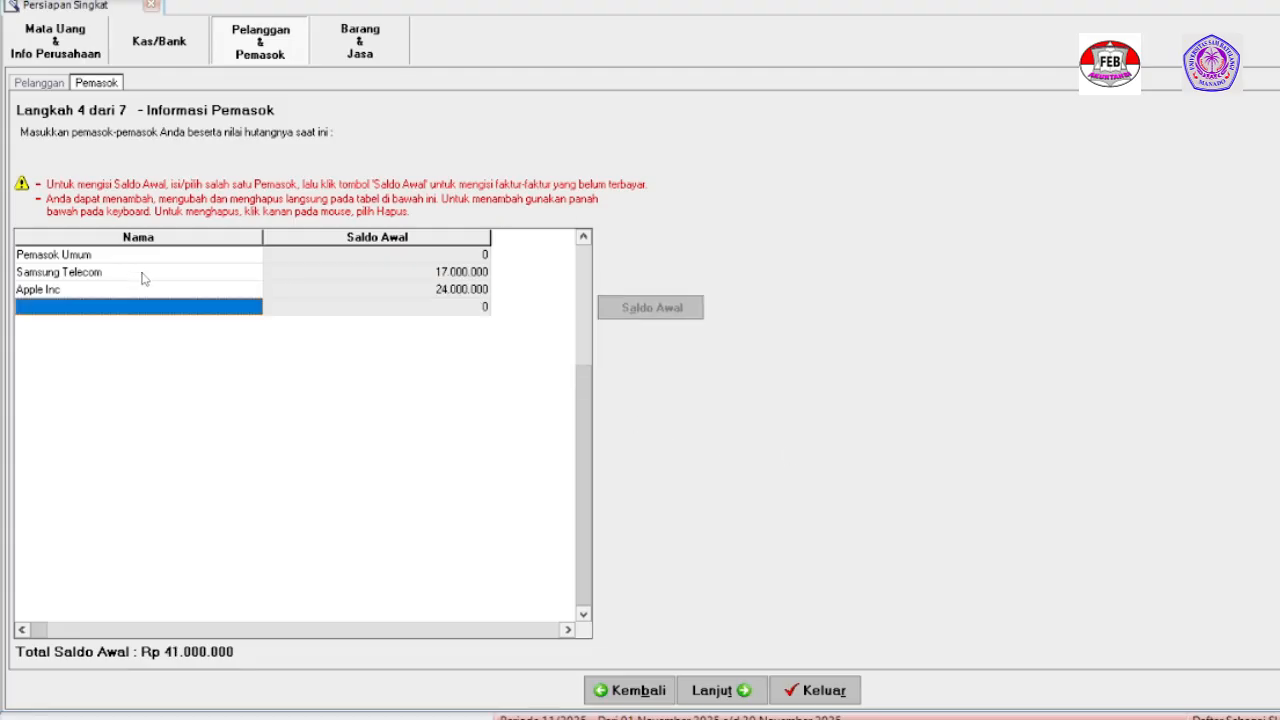
pyautogui.click(163, 308)
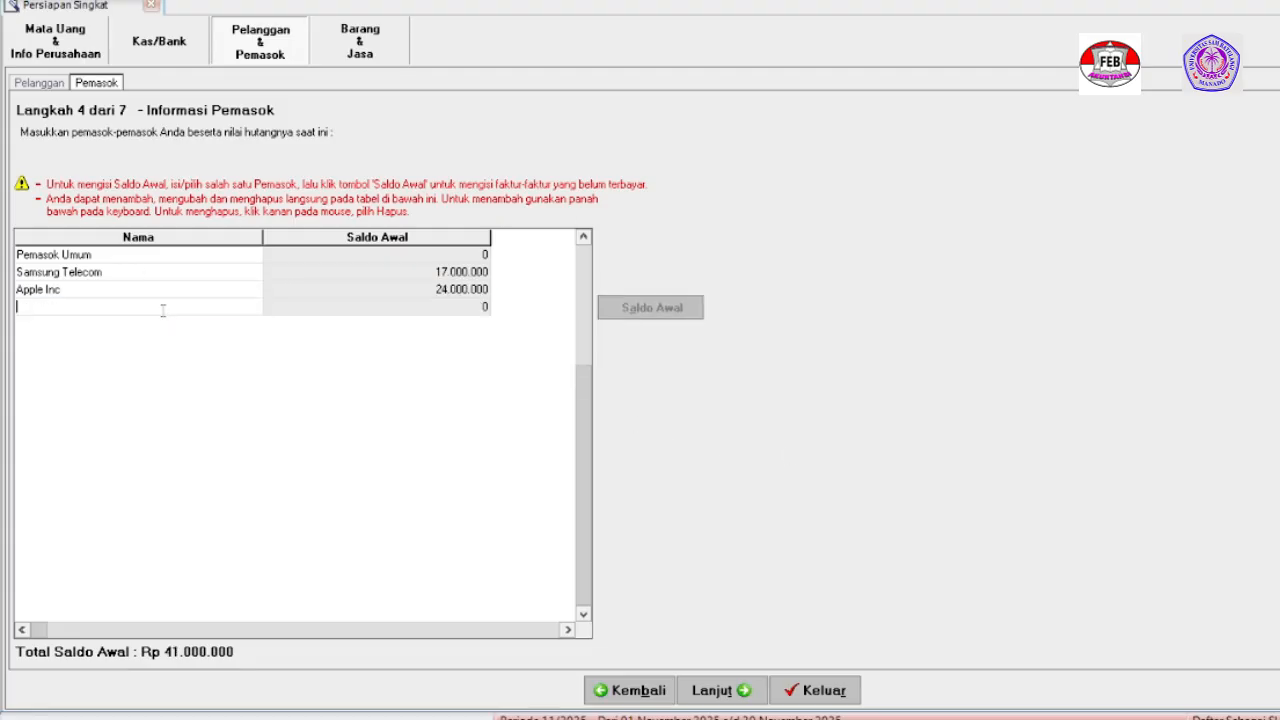
pyautogui.write('Oppo')
# Enter Oppo's opening balance invoice OP-01, dated 26/12/2022, with the amount 9000000.
pyautogui.click(651, 308)
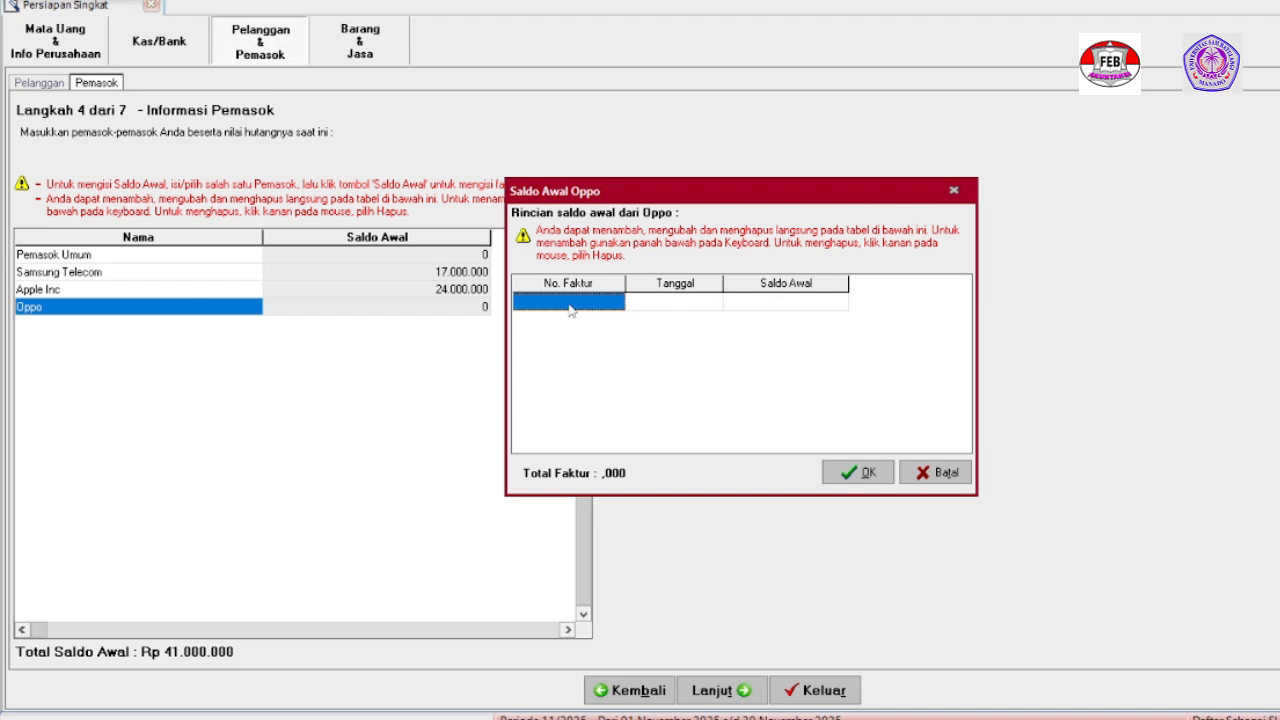
pyautogui.write('OP')
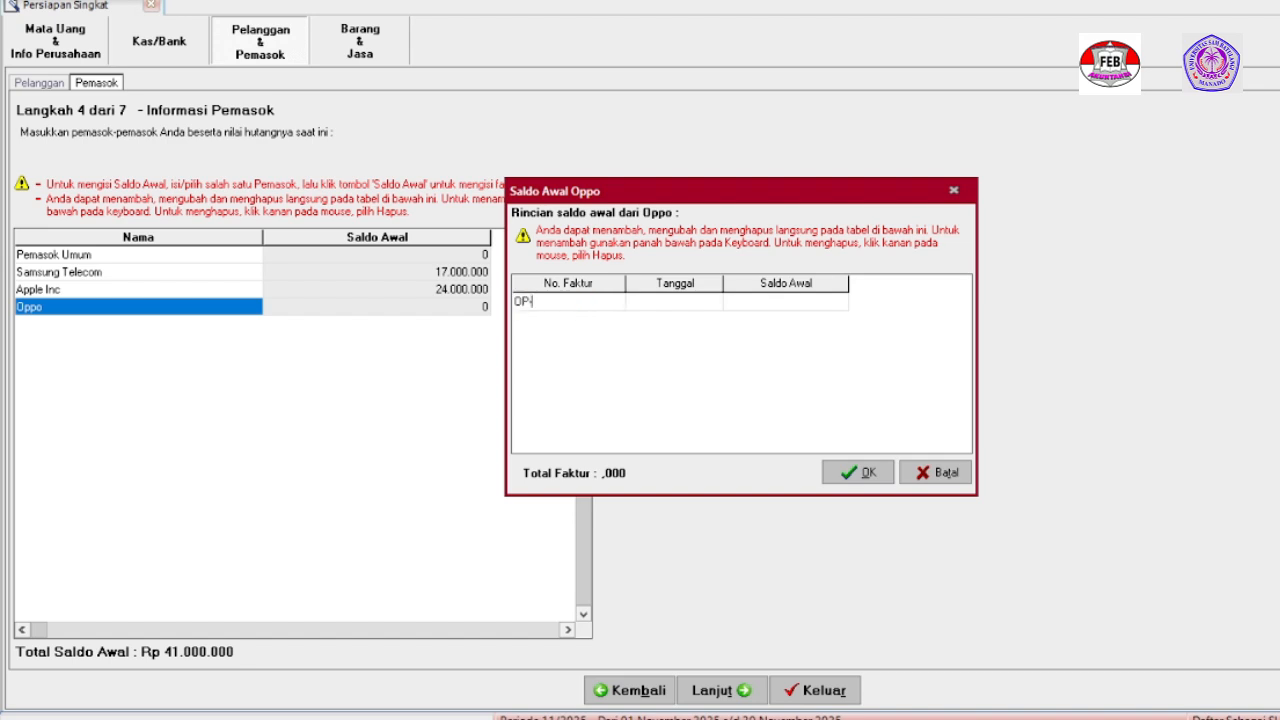
pyautogui.write('-01')
pyautogui.press('Tab')
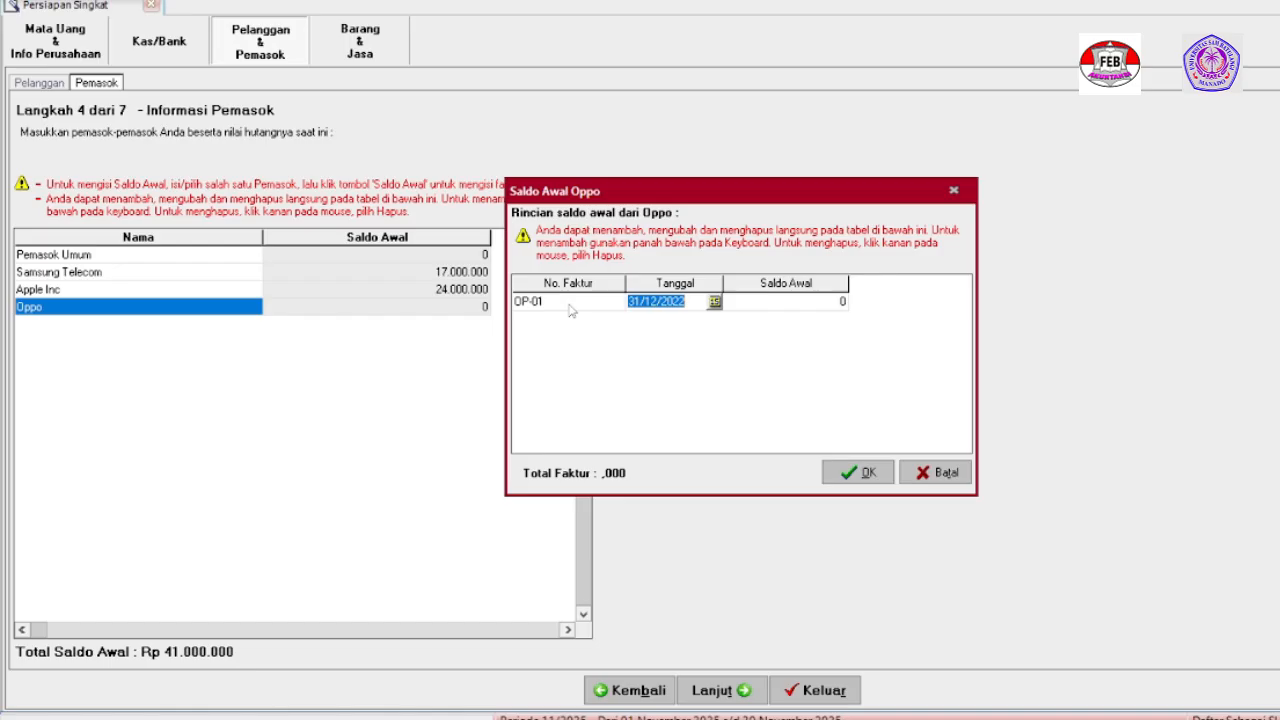
pyautogui.click(635, 301)
pyautogui.press('BackSpace')
pyautogui.press('BackSpace')
pyautogui.write('26')
pyautogui.click(781, 309)
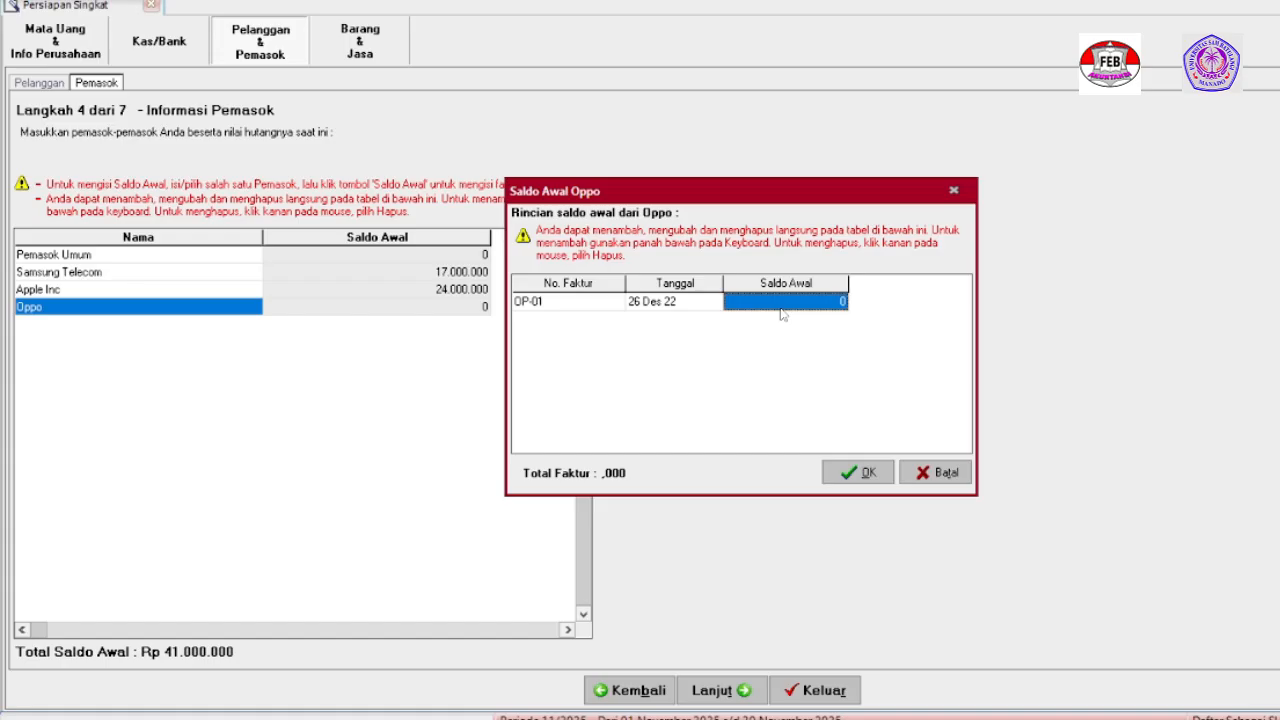
pyautogui.write('90000')
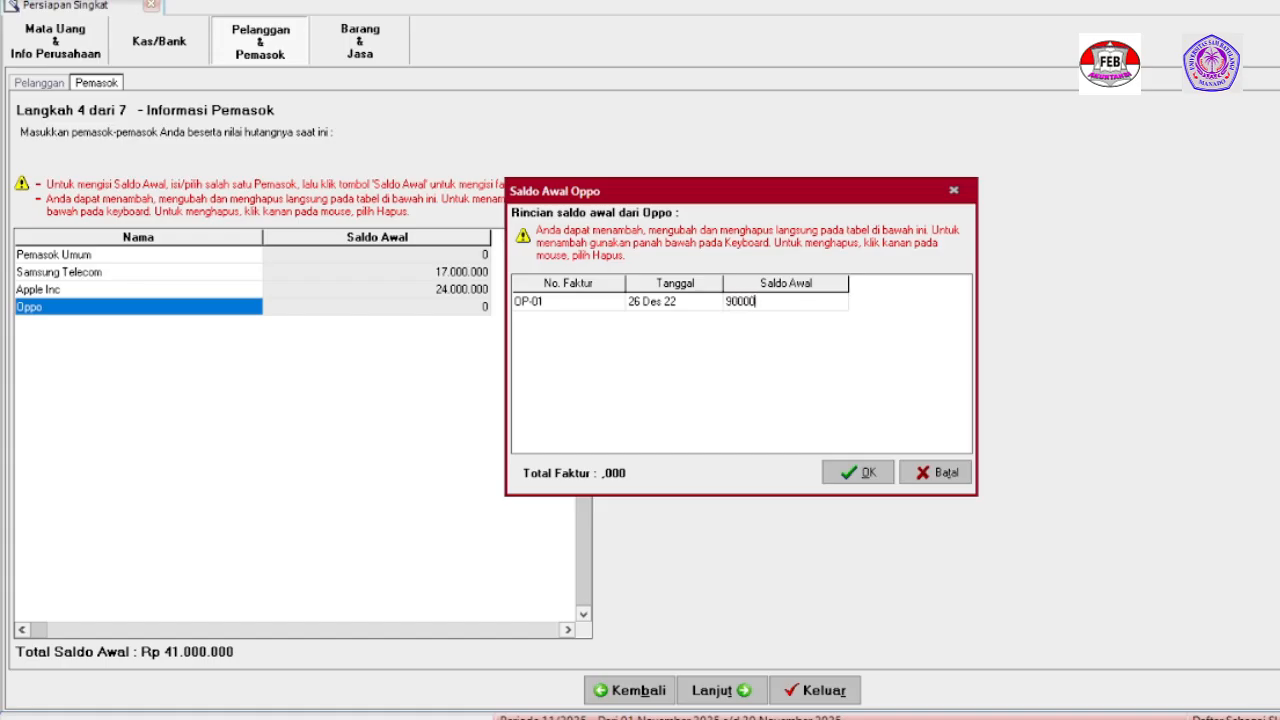
pyautogui.write('00')
# Add a second Oppo invoice numbered OP-01, dated 30/12/2022, with the amount 11000000, and try to accept the opening balance.
pyautogui.press('Down')
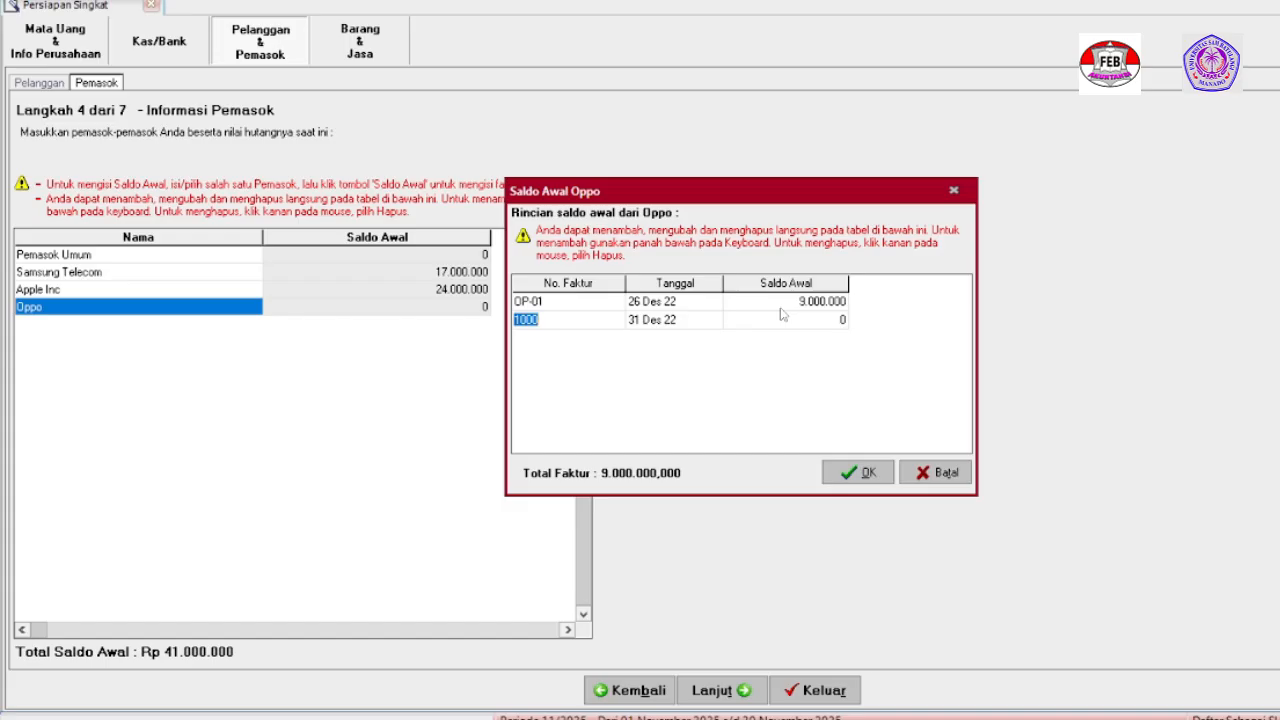
pyautogui.press('BackSpace')
pyautogui.write('OP-01')
pyautogui.press('Tab')
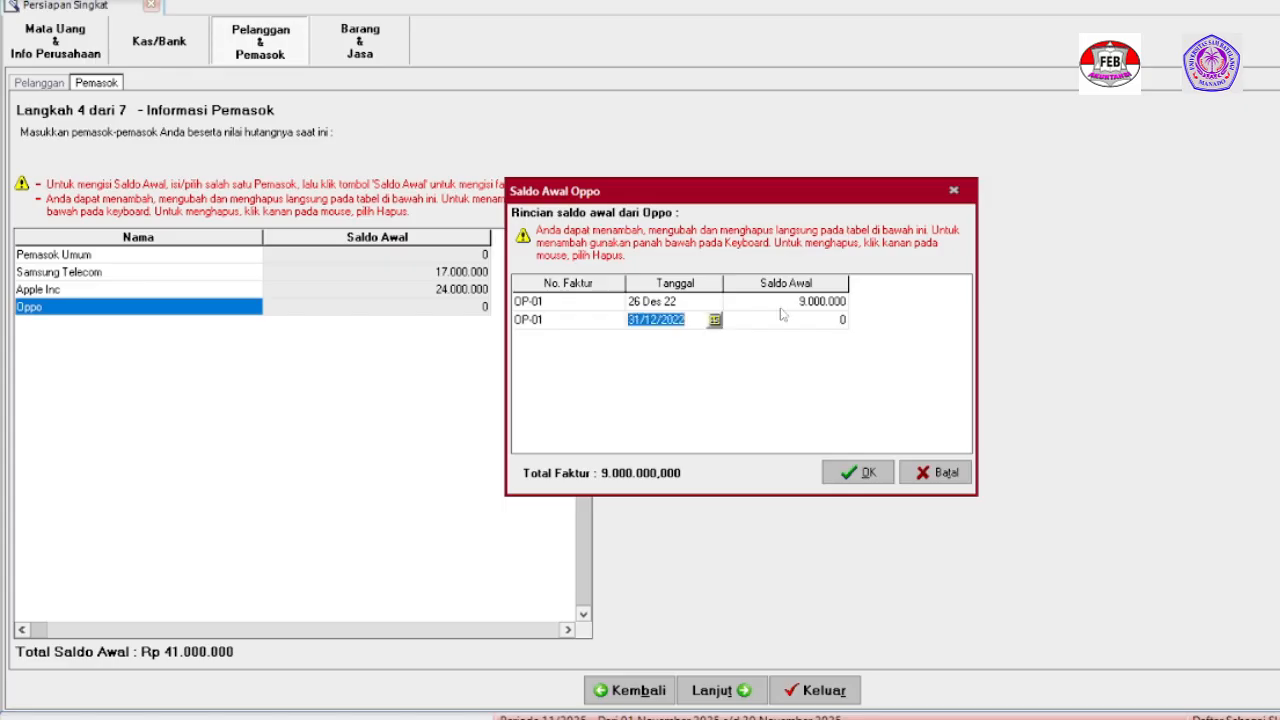
pyautogui.click(643, 319)
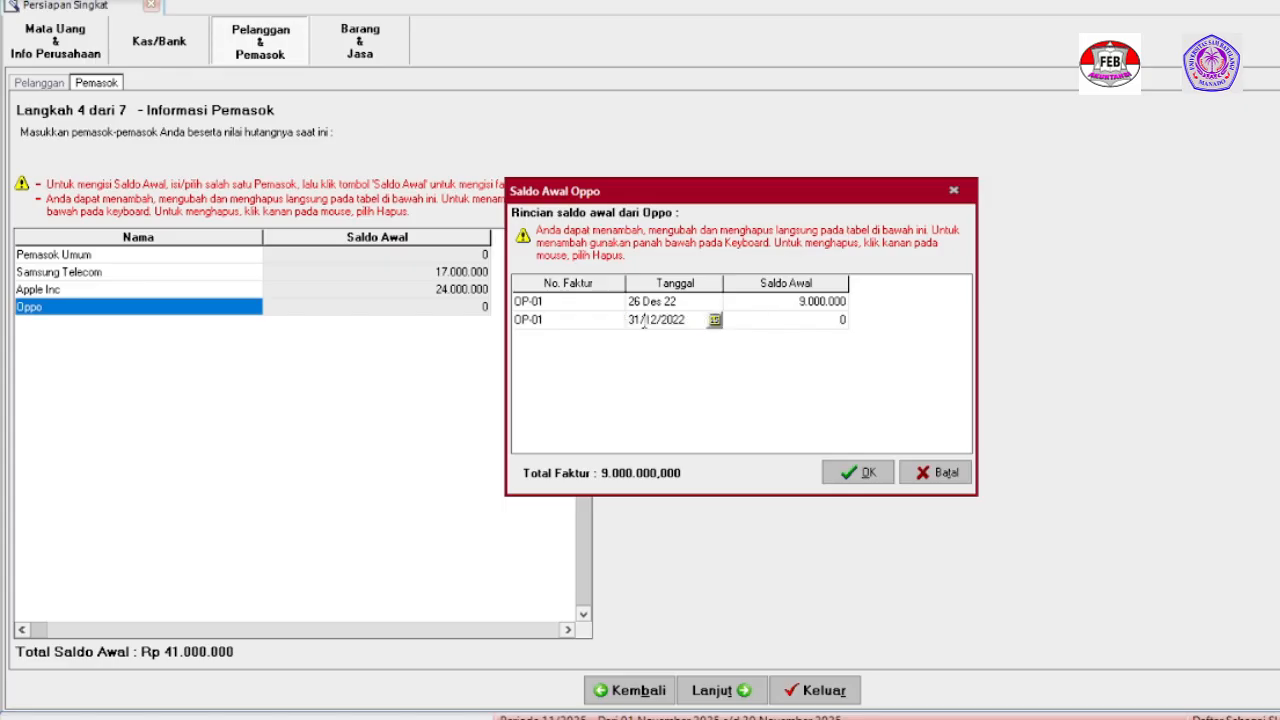
pyautogui.press('BackSpace')
pyautogui.write('0')
pyautogui.click(830, 320)
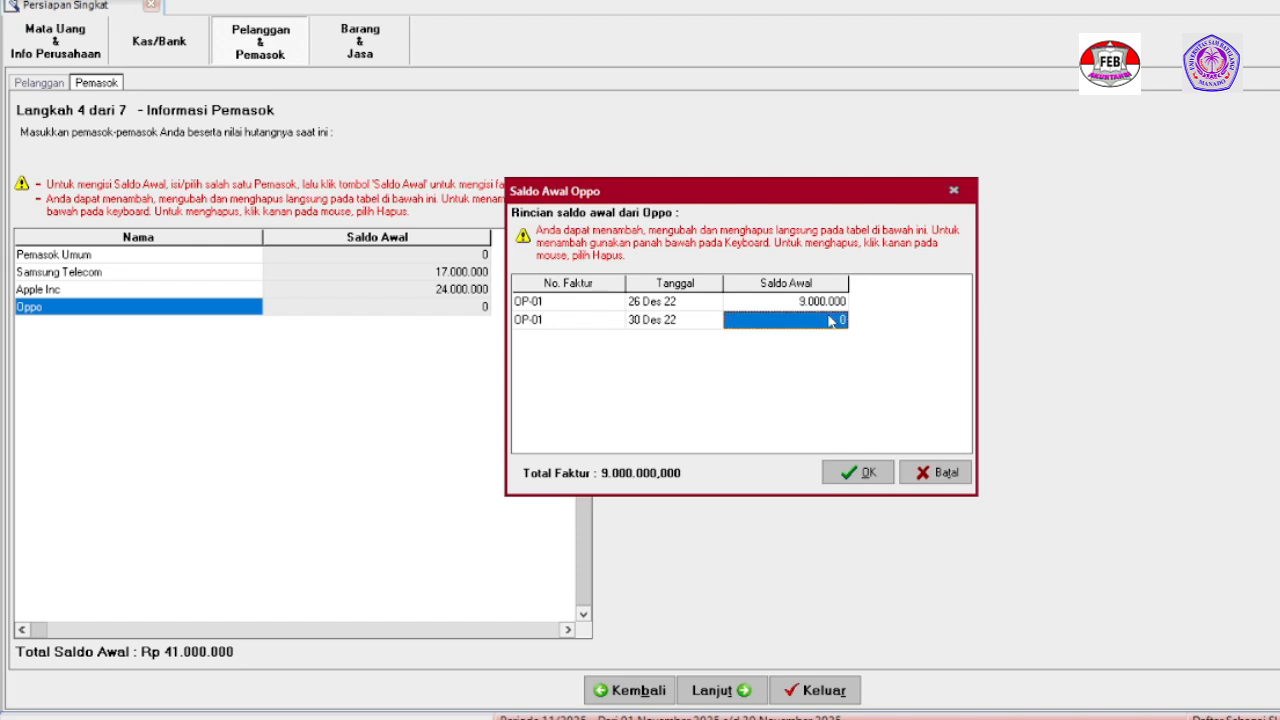
pyautogui.write('11')
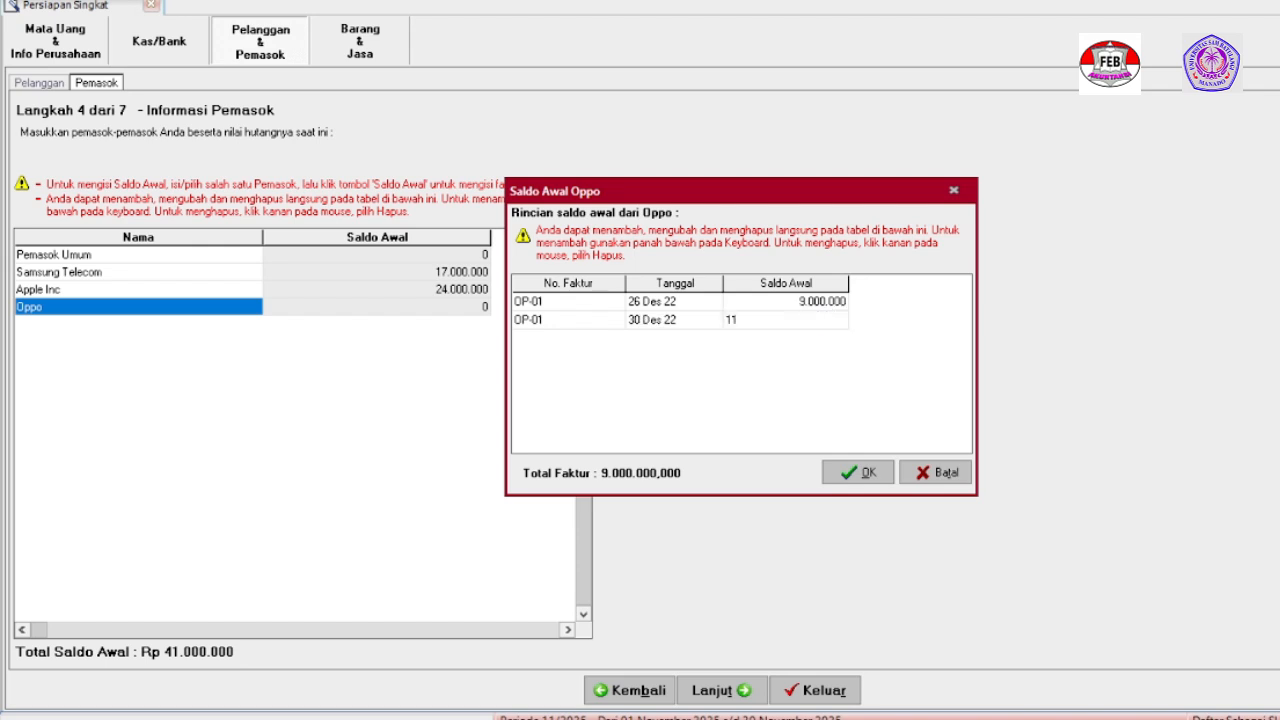
pyautogui.write('000000')
pyautogui.click(846, 472)
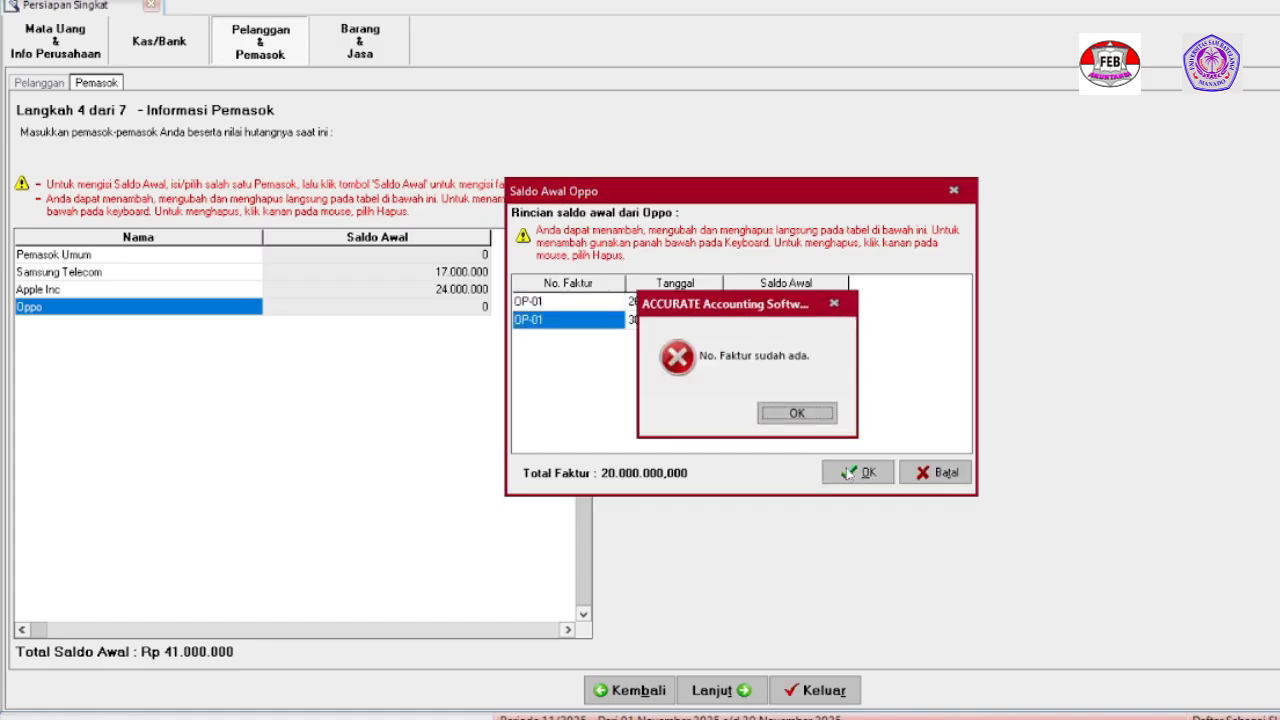
pyautogui.click(812, 418)
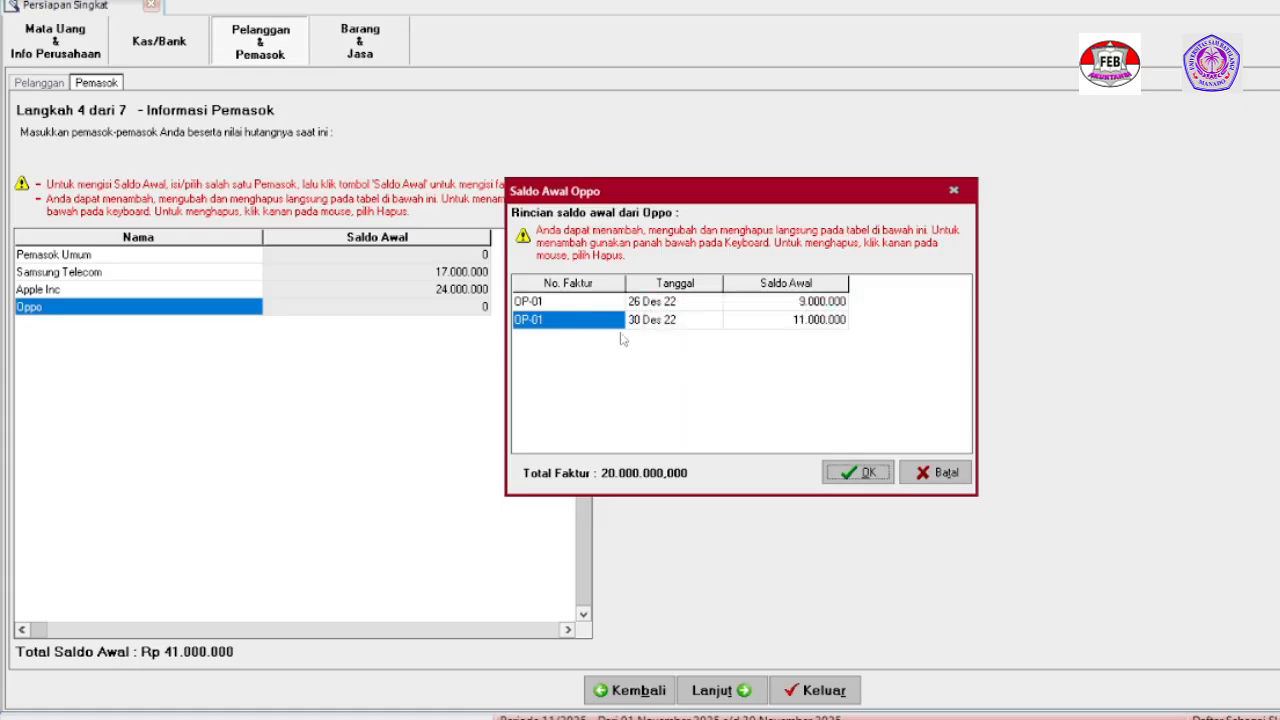
# Renumber Oppo's second invoice as OP-02, accept the opening balance, and continue to the inventory method.
pyautogui.click(564, 318)
pyautogui.click(562, 316)
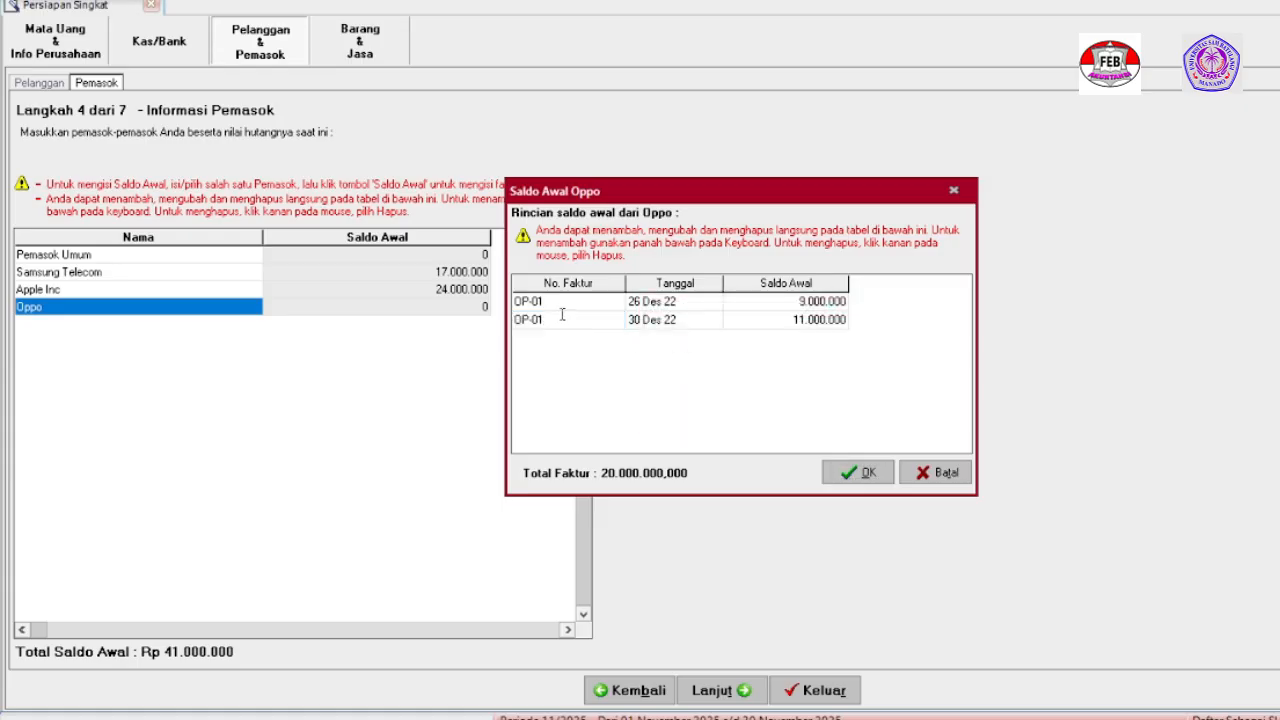
pyautogui.press('BackSpace')
pyautogui.write('2')
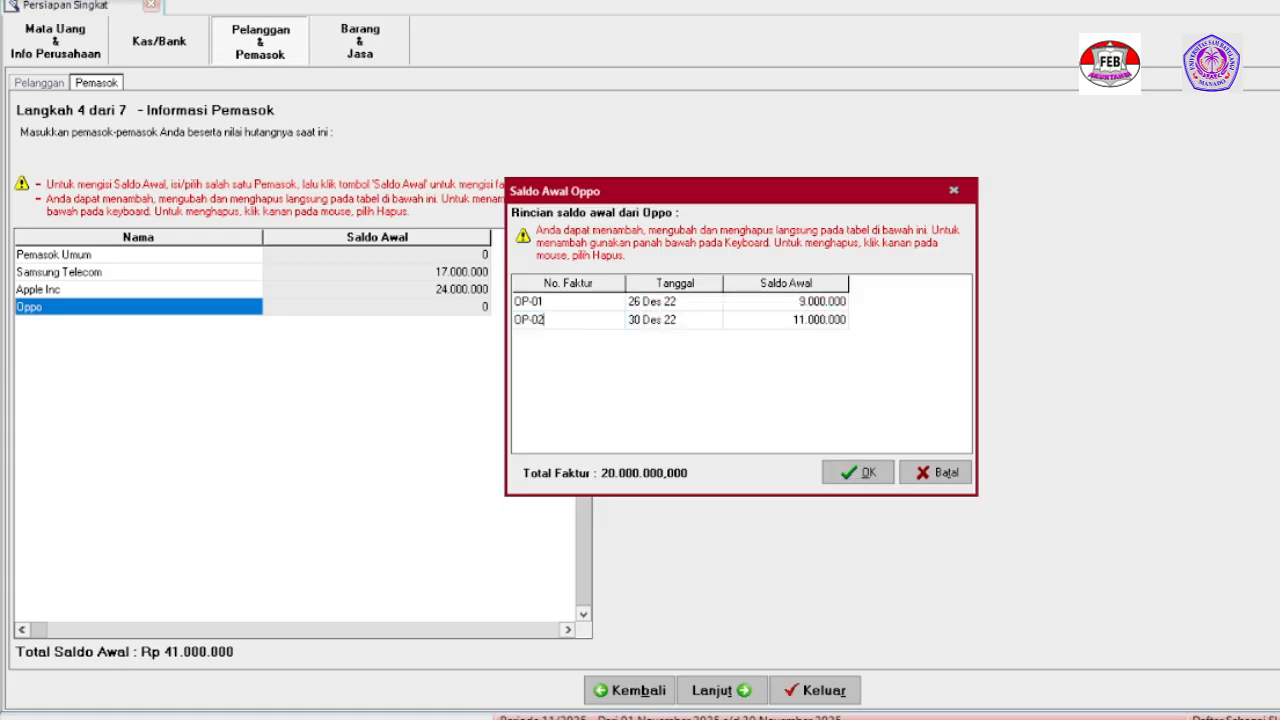
pyautogui.click(866, 474)
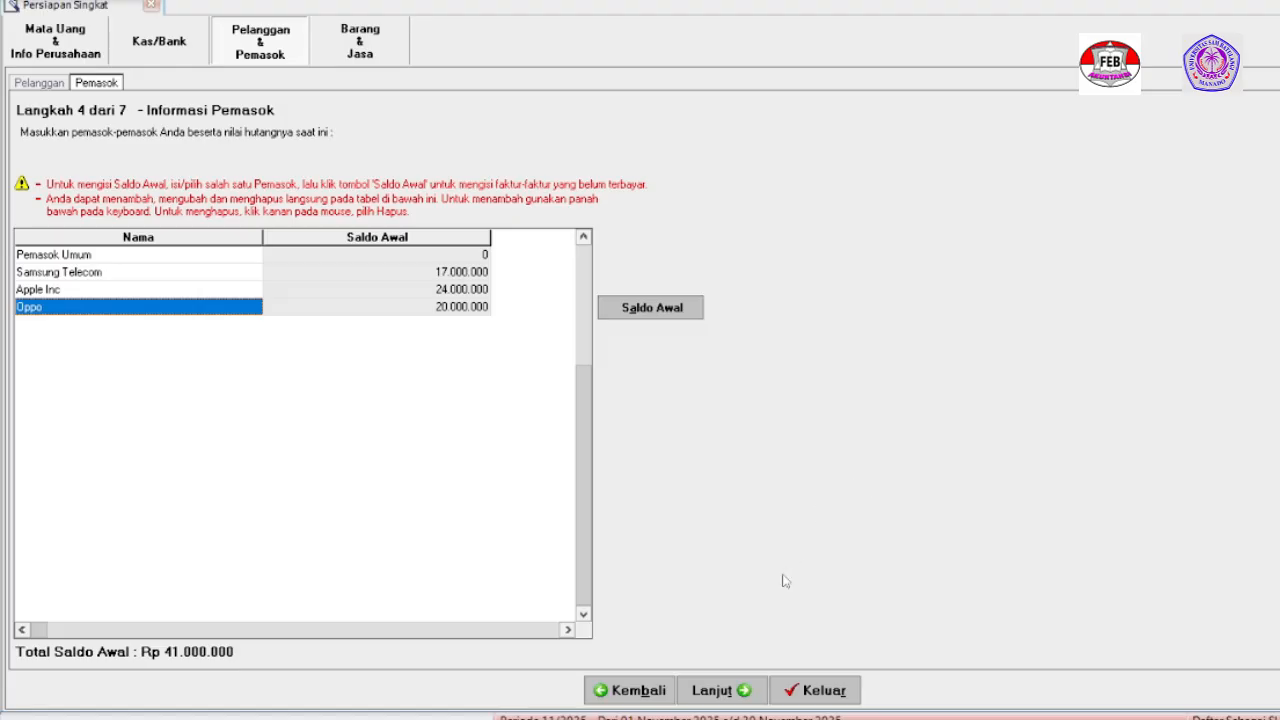
pyautogui.click(718, 694)
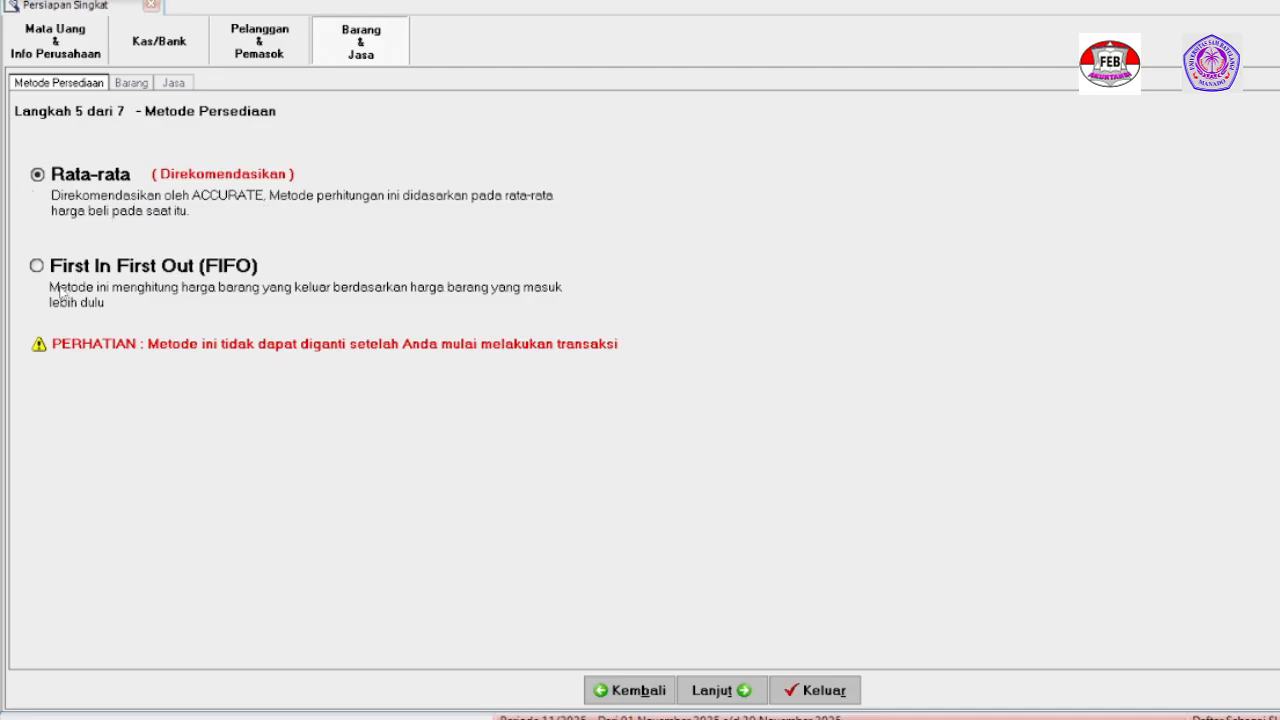
# Continue to the goods information and add item HP-01 named Samsung Galaxy Note 10+ with stock date 31/12/2022.
pyautogui.click(708, 690)
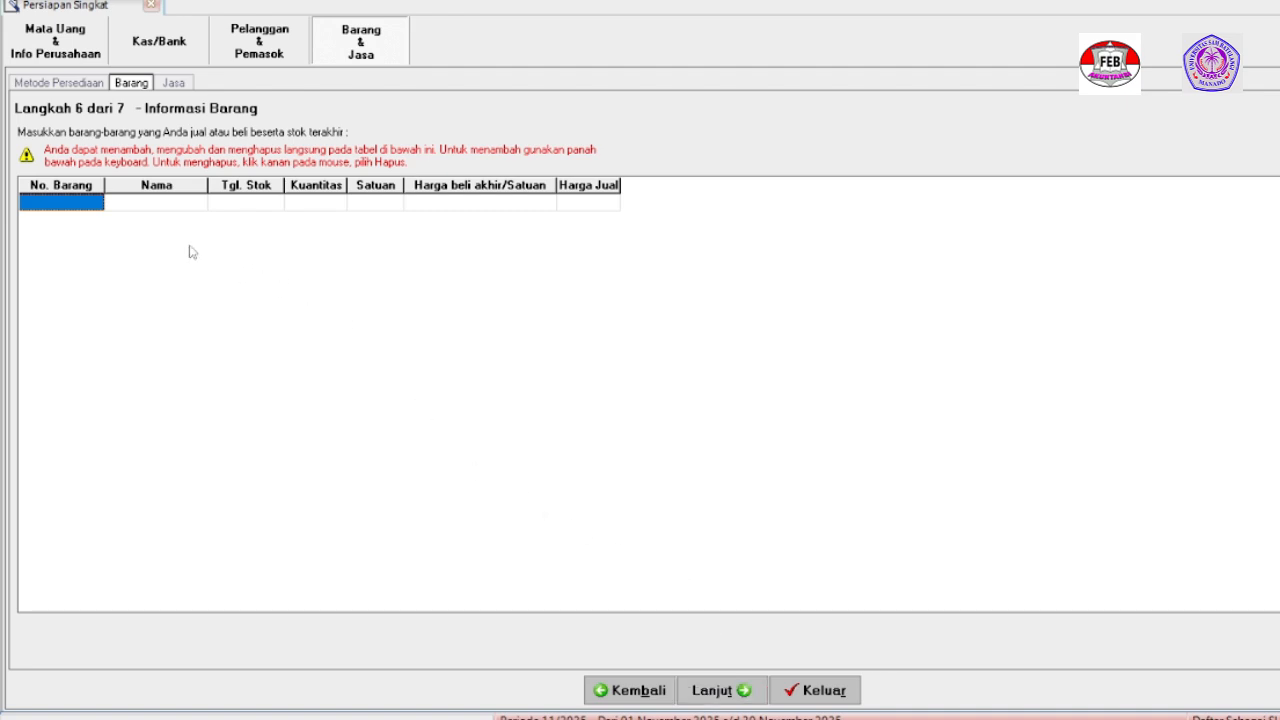
pyautogui.click(86, 200)
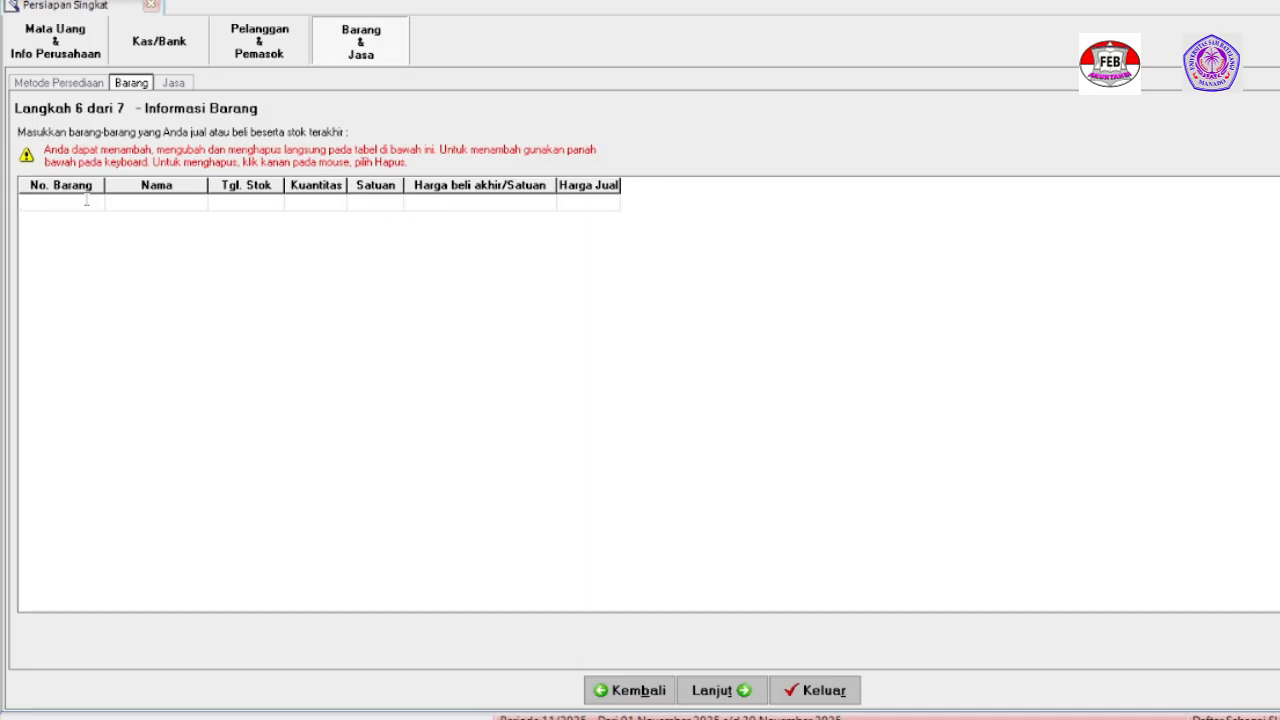
pyautogui.write('HP-01')
pyautogui.press('Tab')
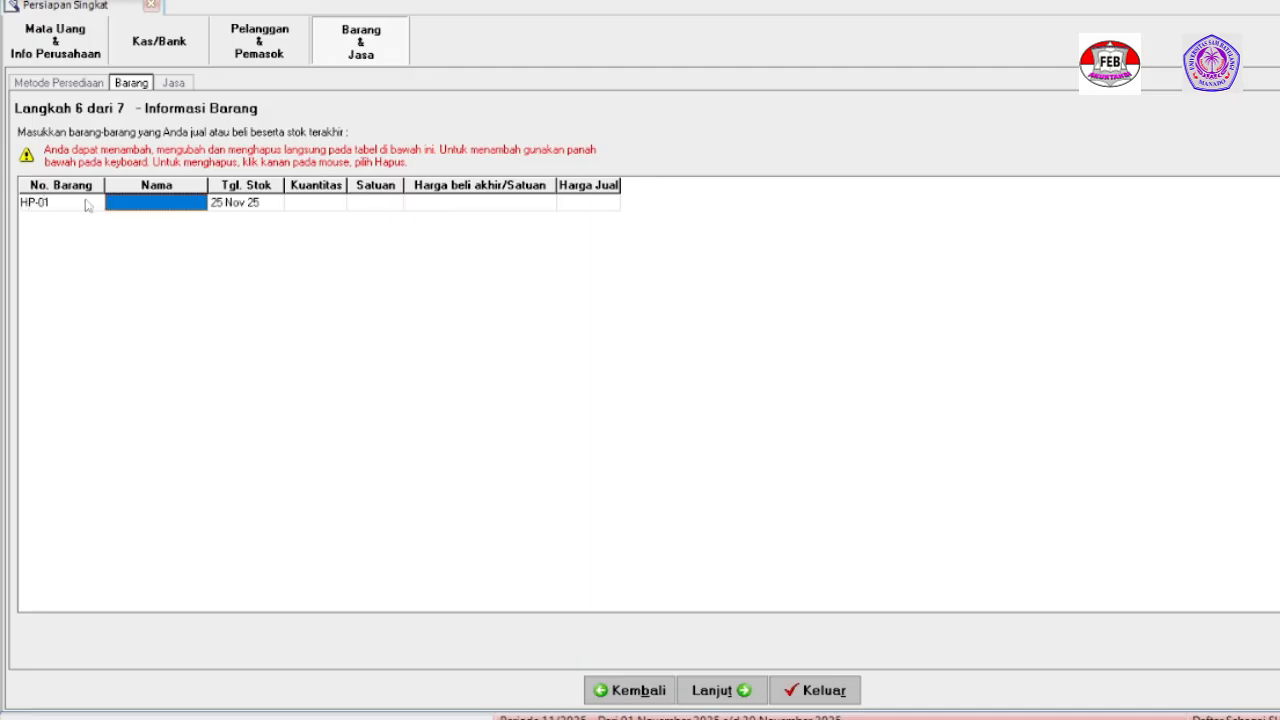
pyautogui.write('Samsung')
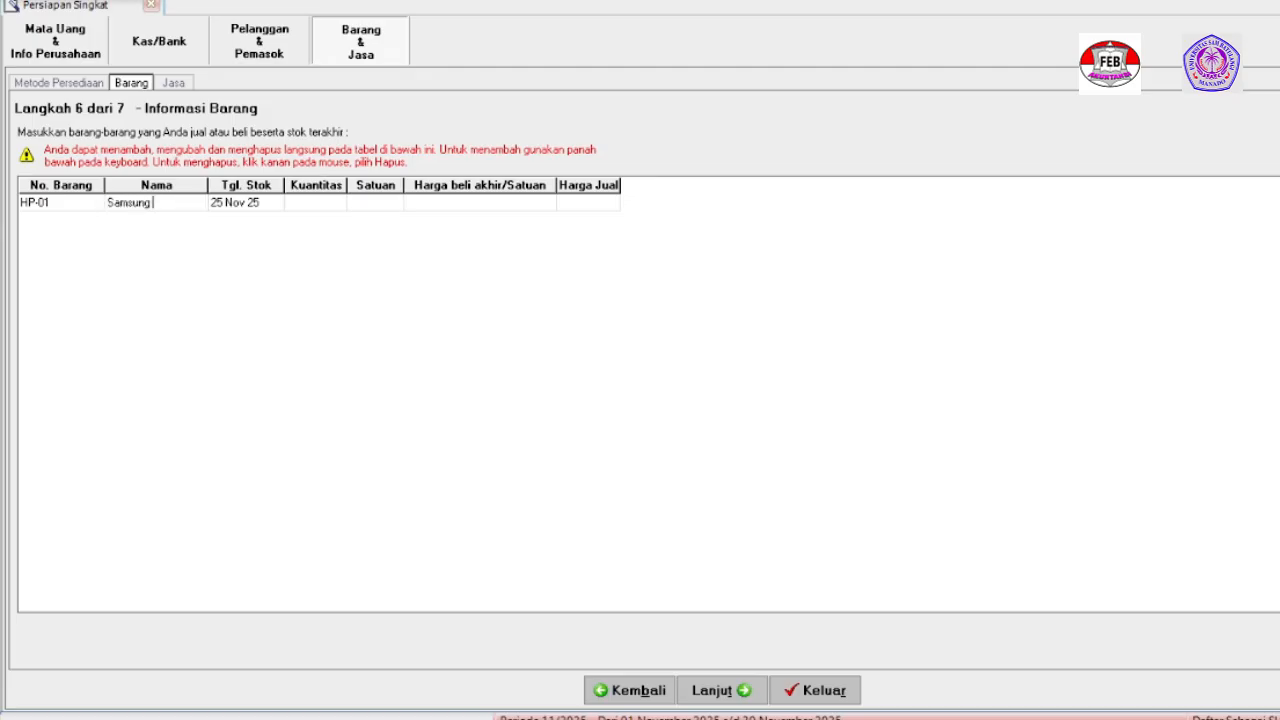
pyautogui.write(' Galaxy Note 10+')
pyautogui.click(268, 208)
pyautogui.click(268, 208)
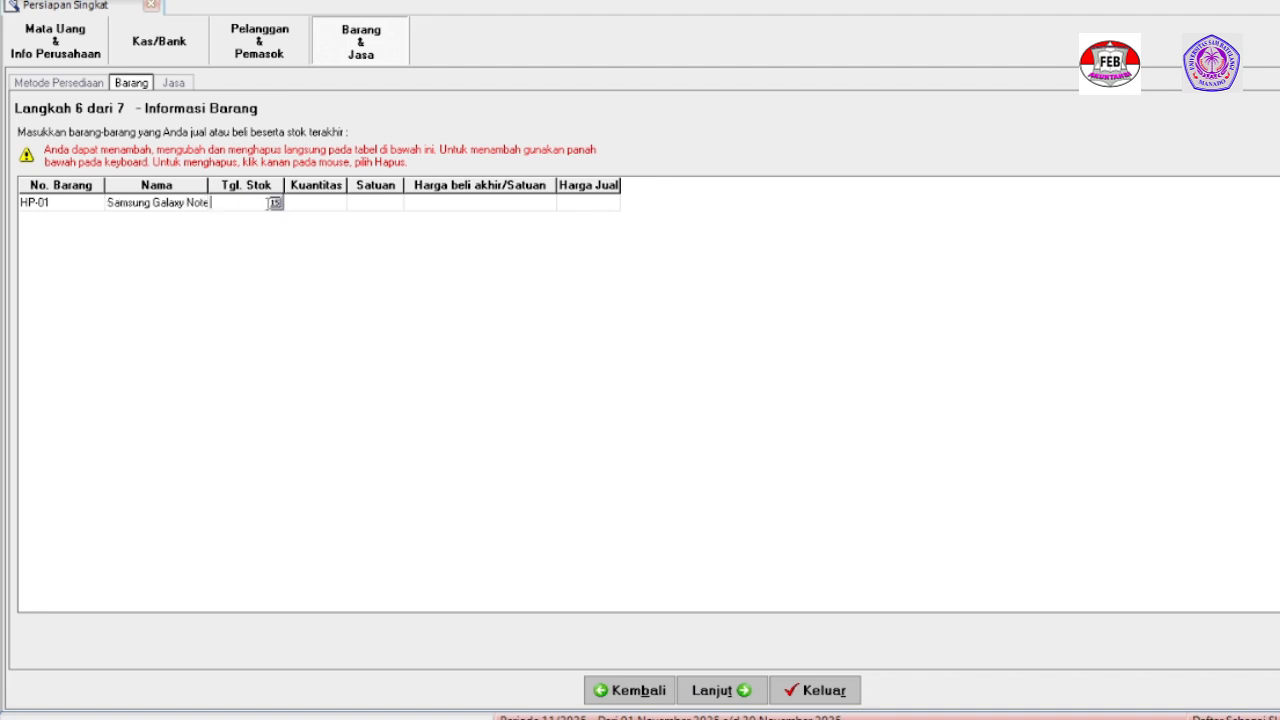
pyautogui.write('31/12/2022')
pyautogui.press('Tab')
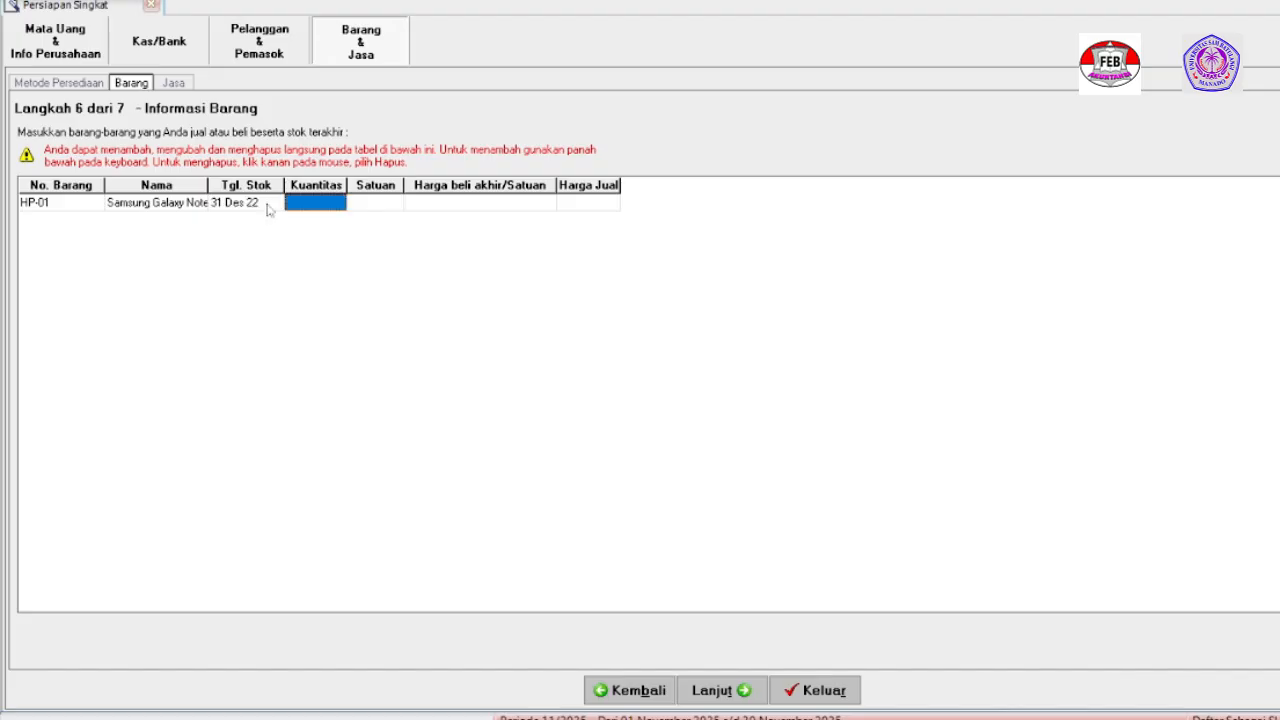
# Give item HP-01 a quantity of 3 PCS, a last purchase price of 13.000.000 per unit and a selling price of 15.000.000.
pyautogui.write('3')
pyautogui.press('Tab')
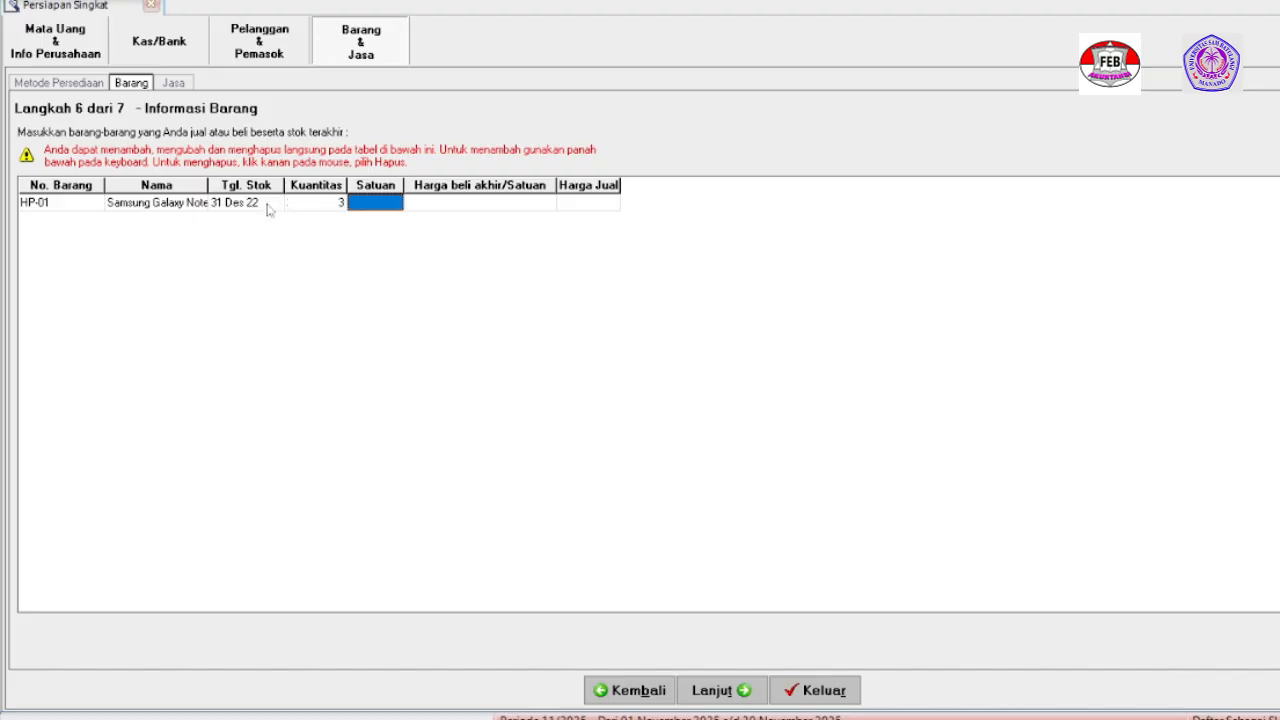
pyautogui.write('PCS')
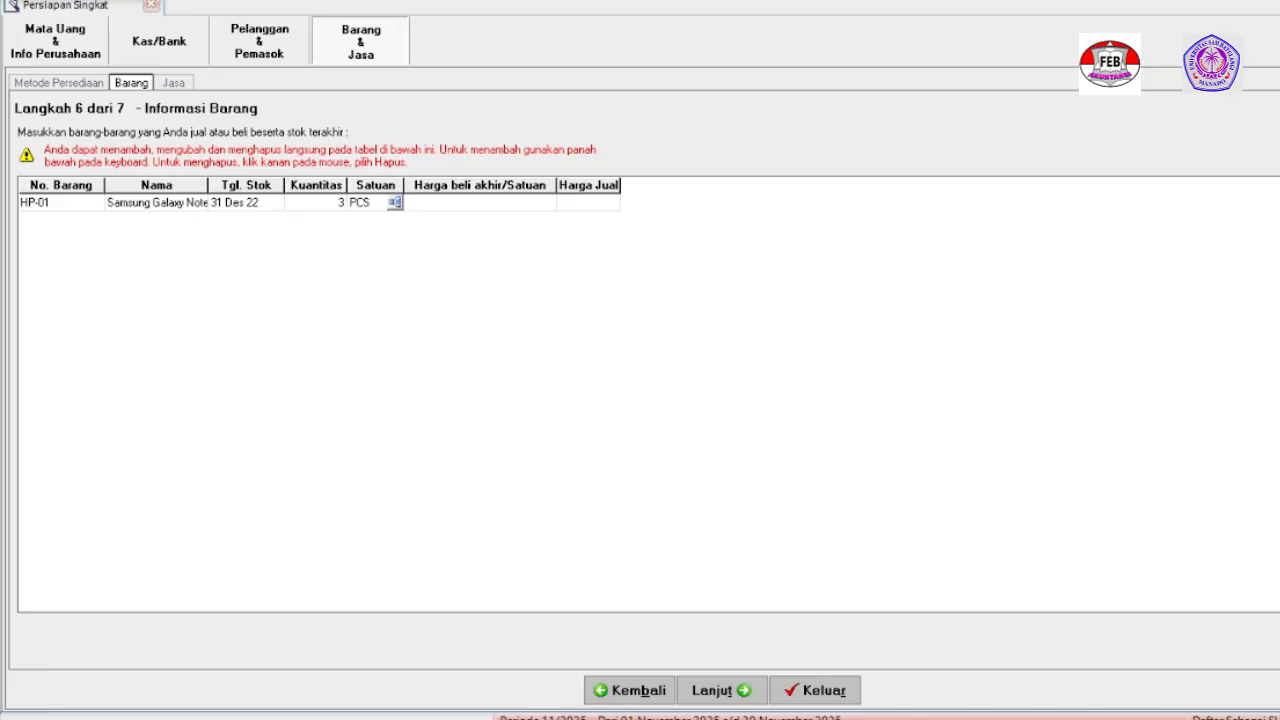
pyautogui.press('Tab')
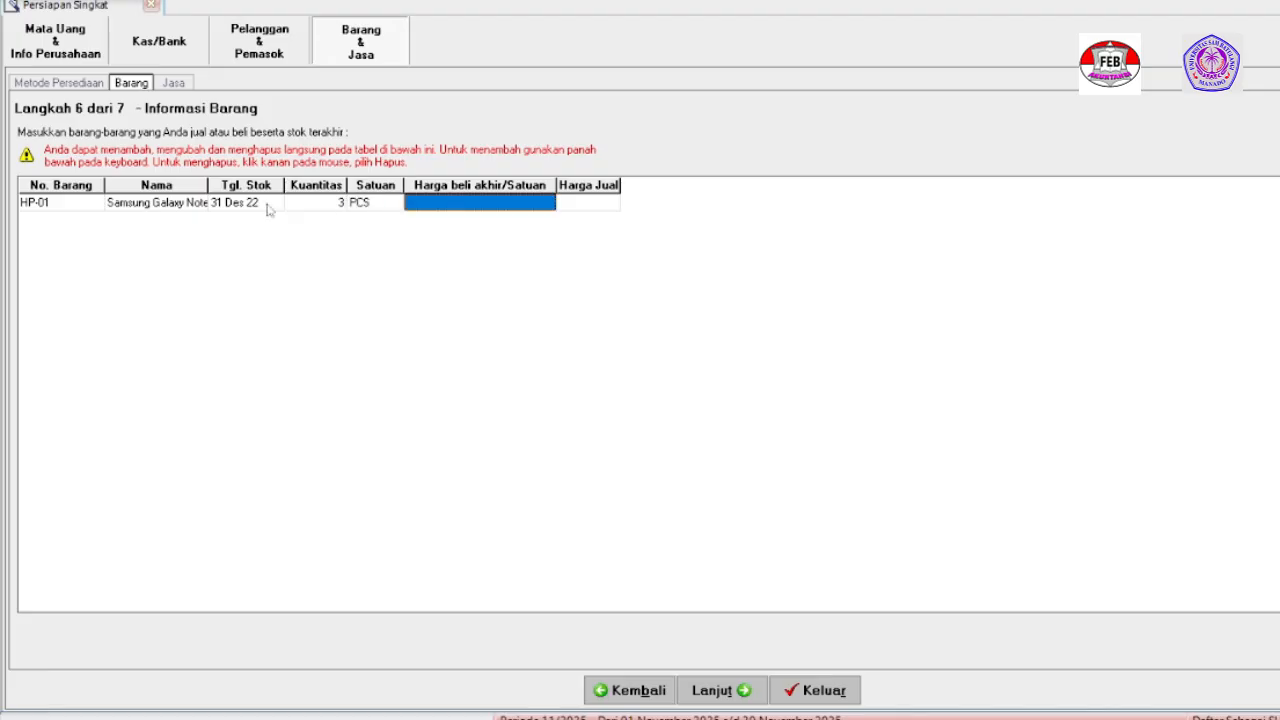
pyautogui.write('13.000.')
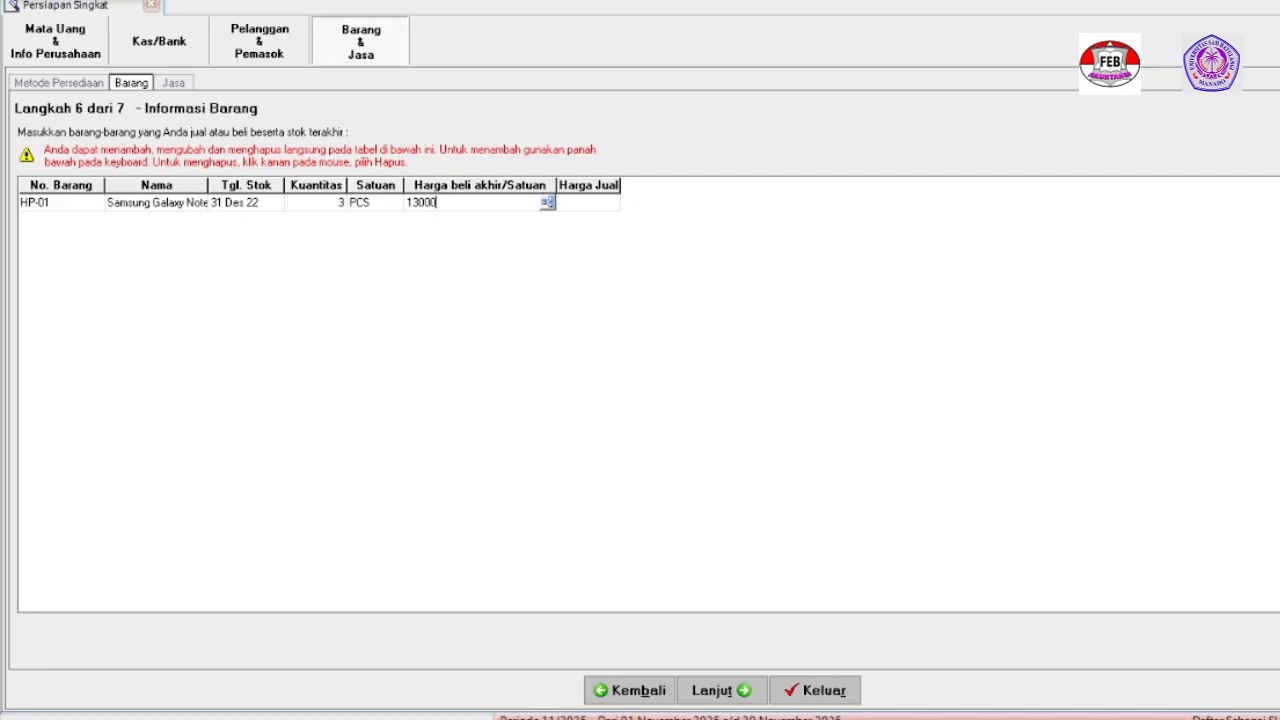
pyautogui.write('000')
pyautogui.press('Tab')
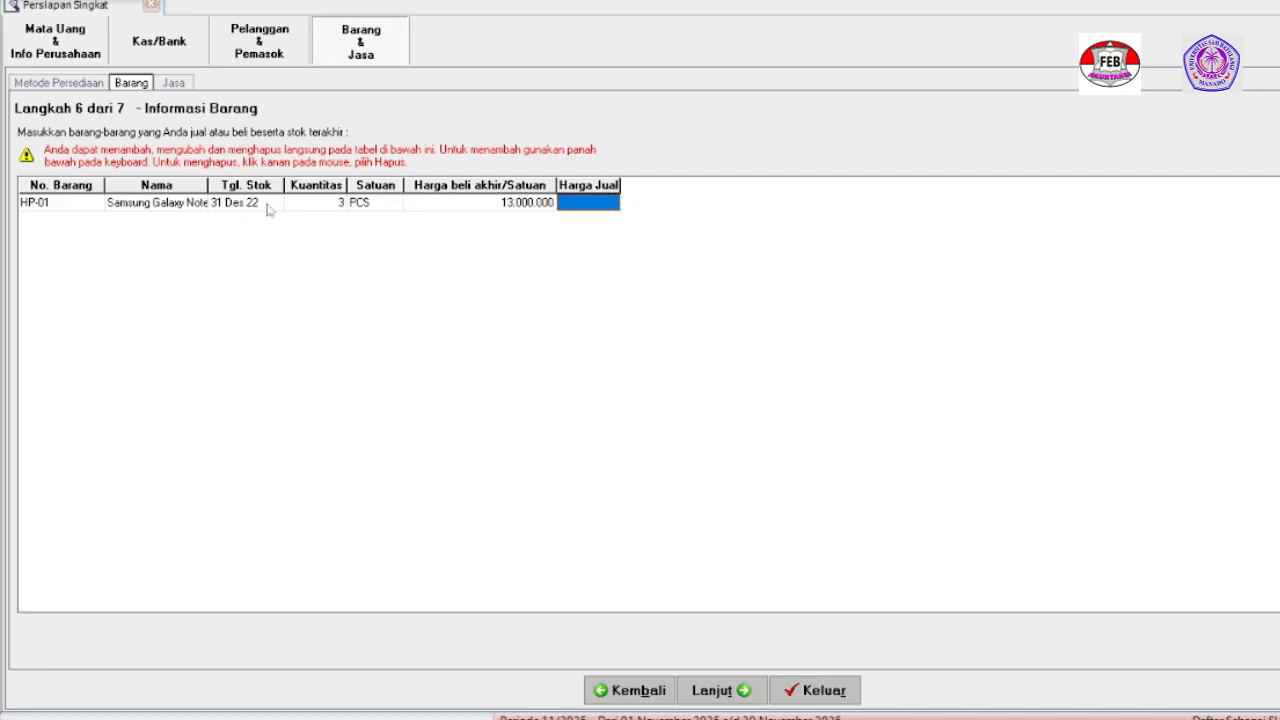
pyautogui.write('1')
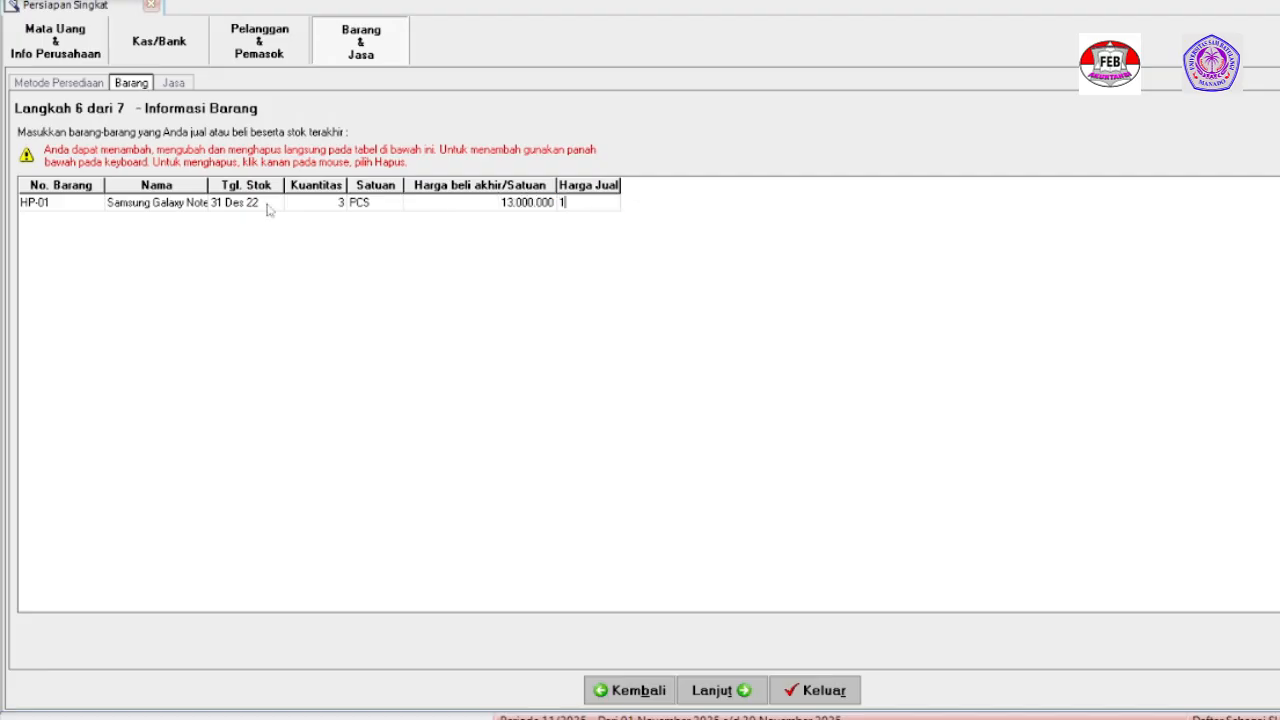
pyautogui.write('5000000')
pyautogui.press('Tab')
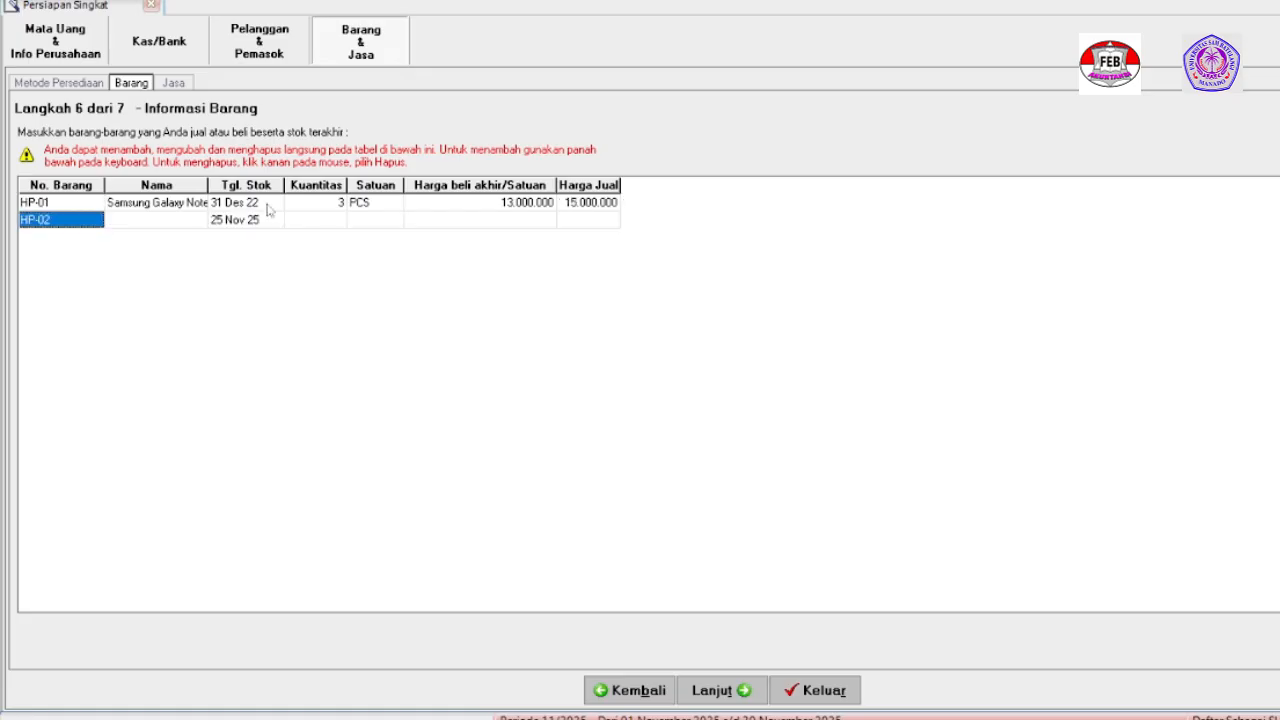
# Name item HP-02 Samsung Galaxy Fold and set its stock date to 31/12/2022.
pyautogui.press('Tab')
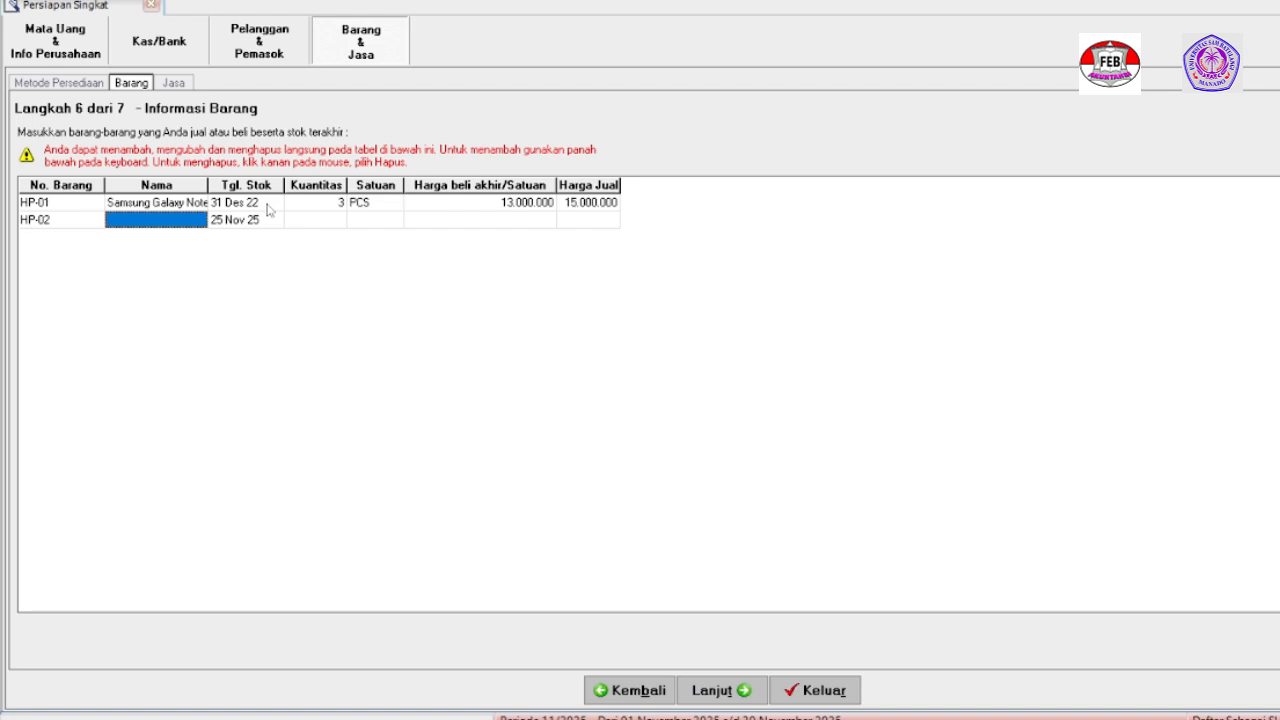
pyautogui.write('S')
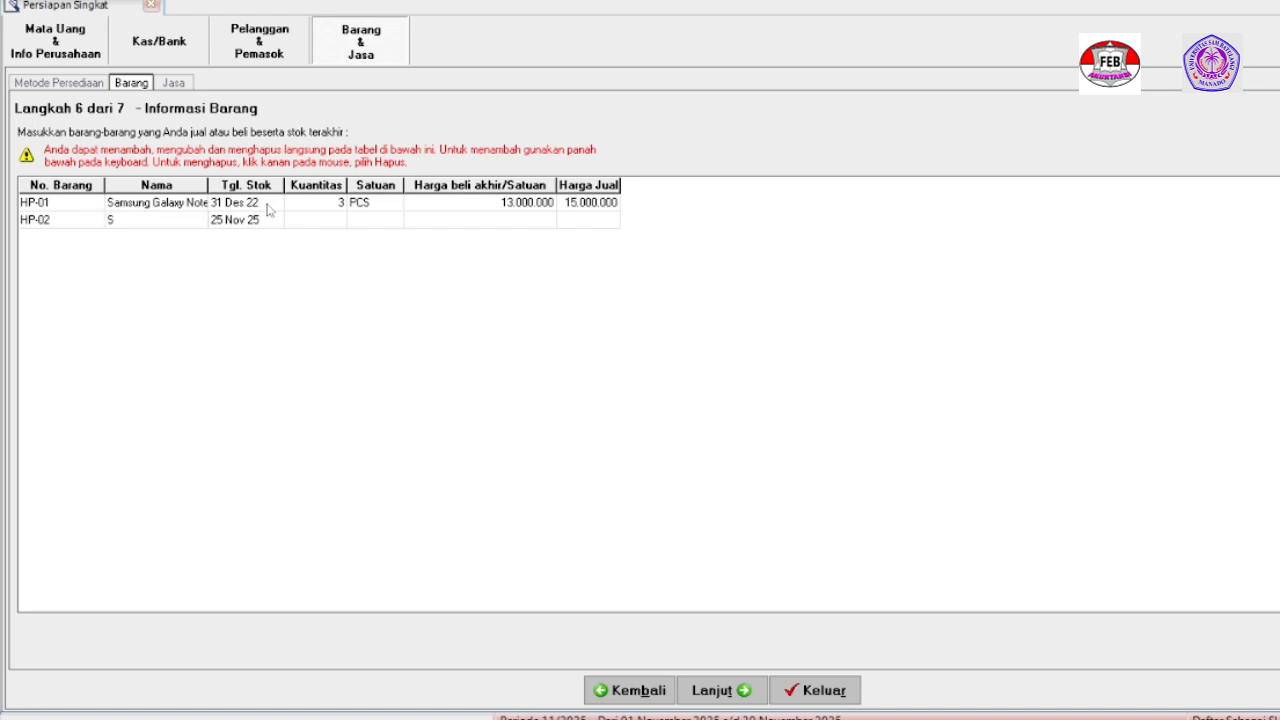
pyautogui.write('amsung Galaxy Fold')
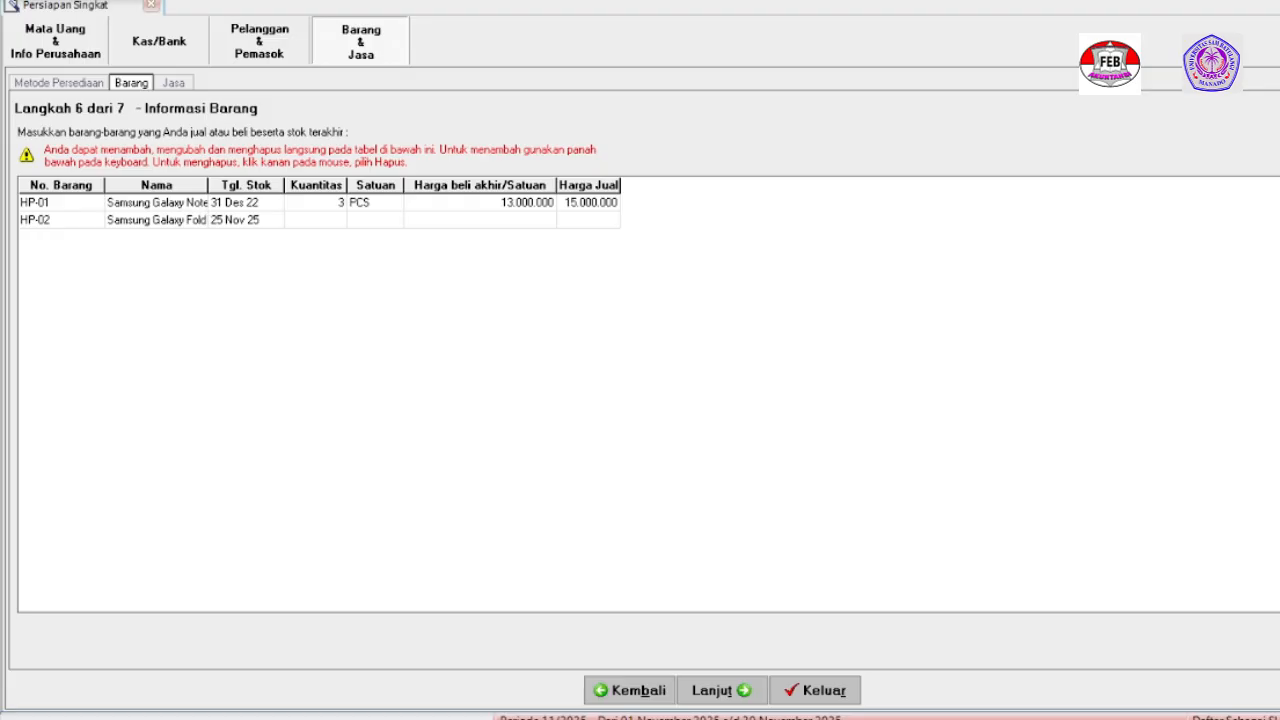
pyautogui.press('Tab')
pyautogui.write('31/12/2022')
pyautogui.press('Return')
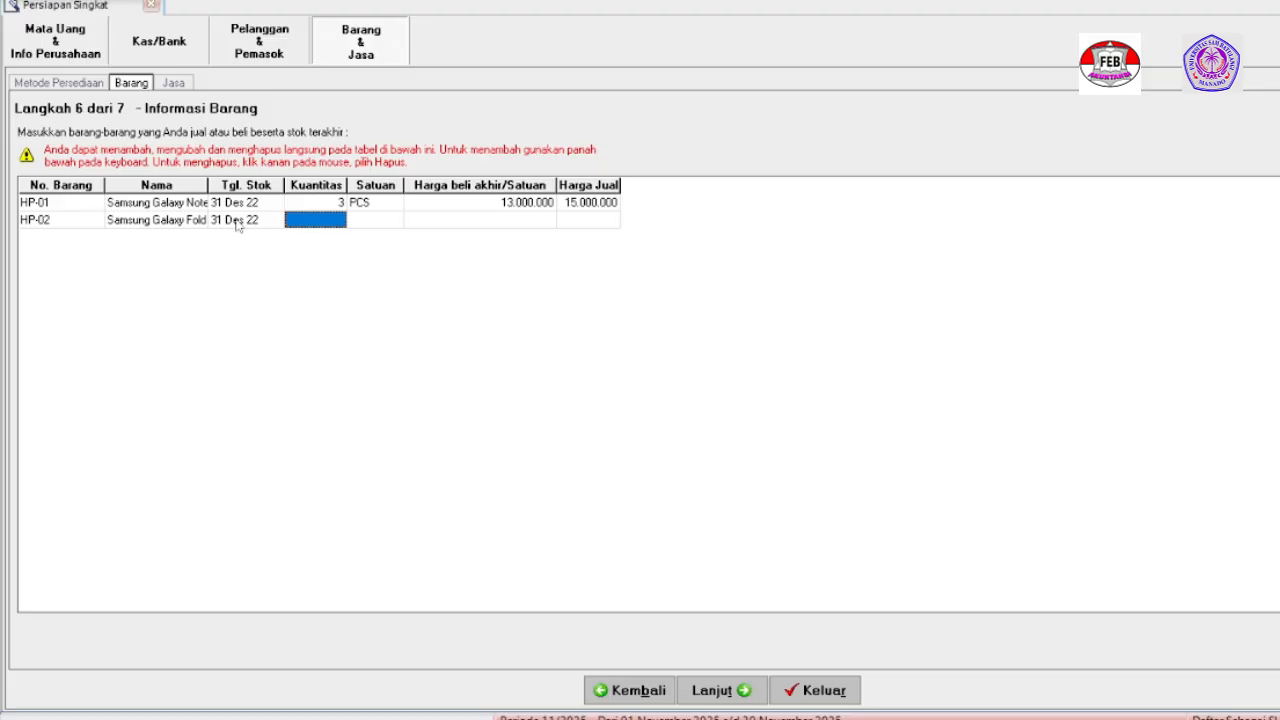
# Give item HP-02 a quantity of 7 PCS, a last purchase price of 16.500.000 per unit and a selling price of 19.000.000.
pyautogui.write('7')
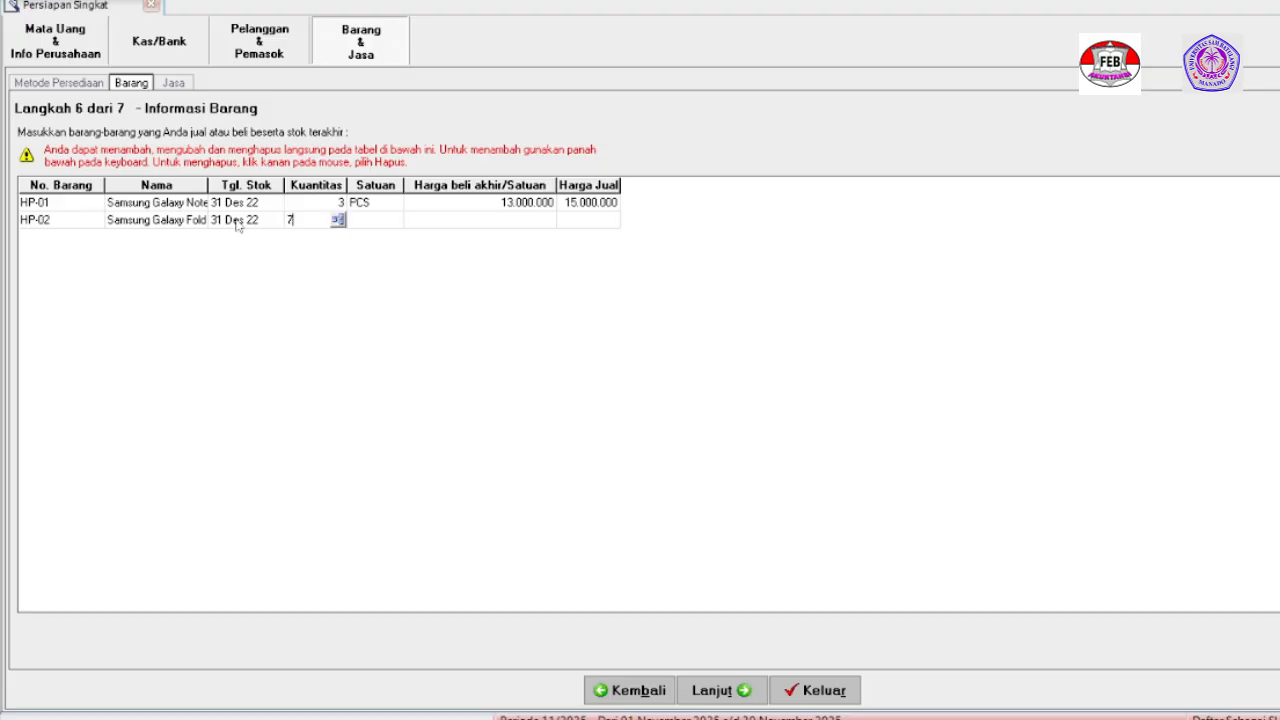
pyautogui.press('Return')
pyautogui.write('PCS')
pyautogui.press('Return')
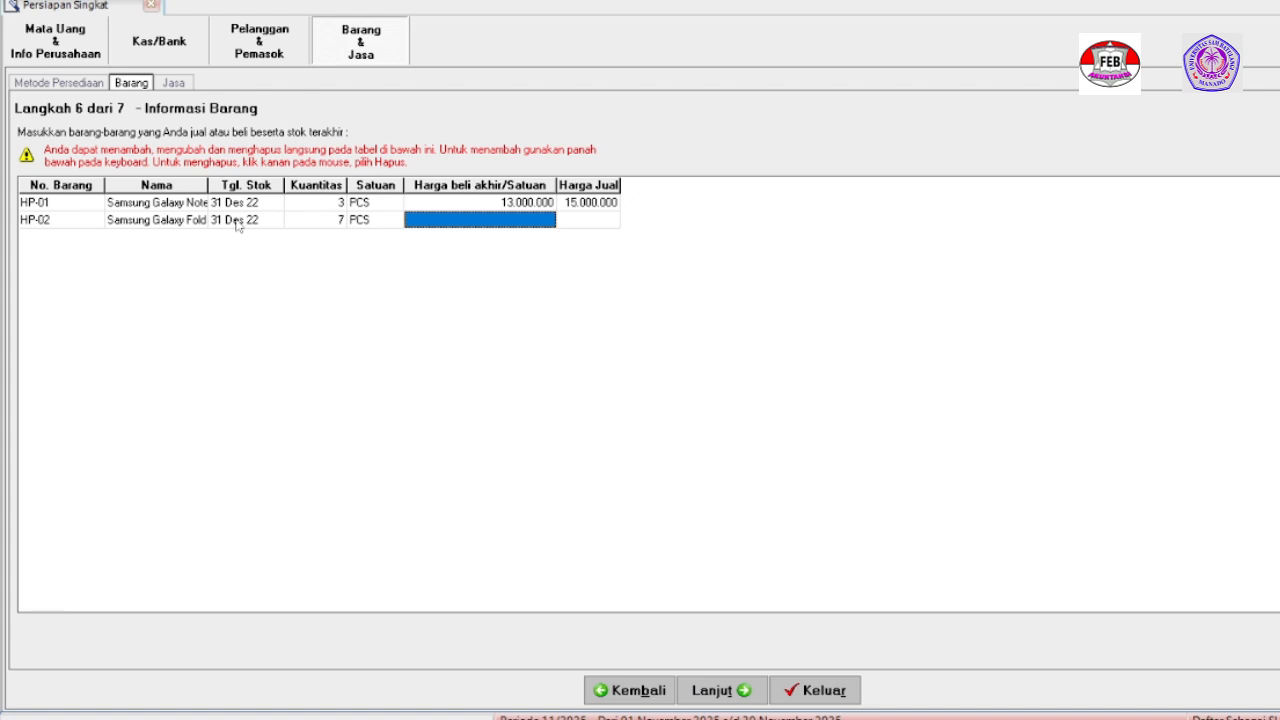
pyautogui.write('16.500.')
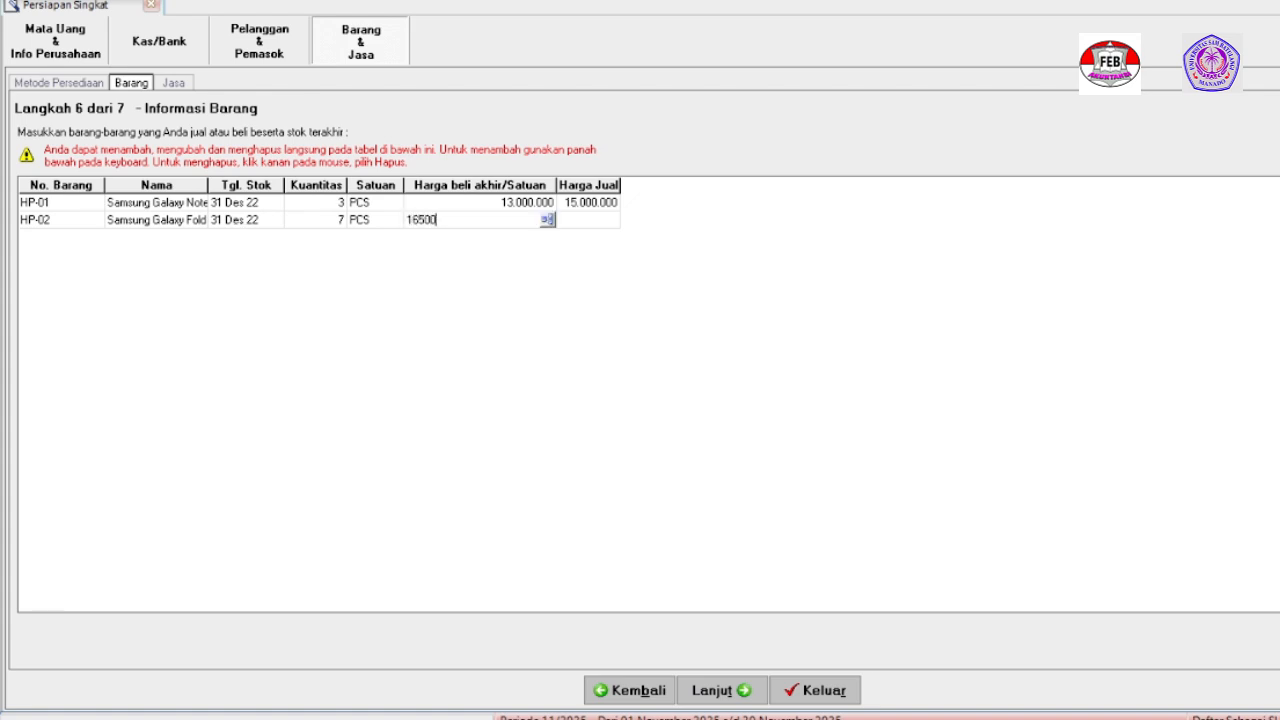
pyautogui.write('000')
pyautogui.press('Return')
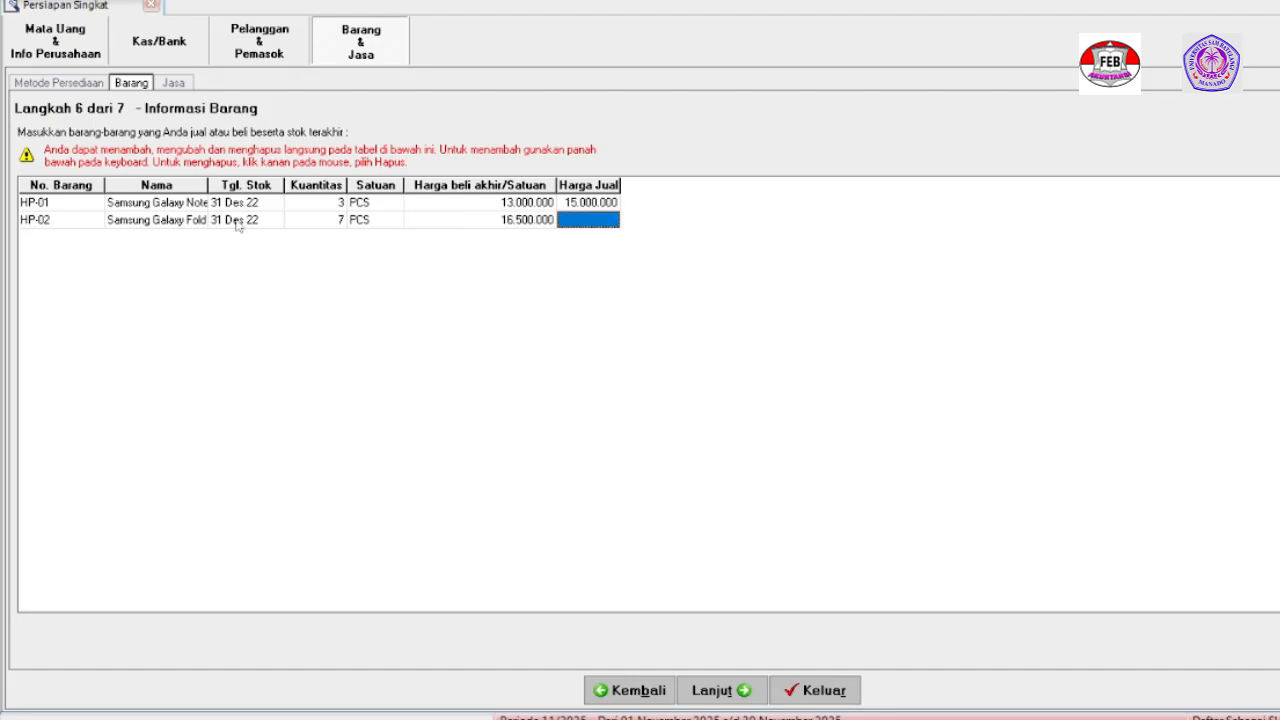
pyautogui.write('1')
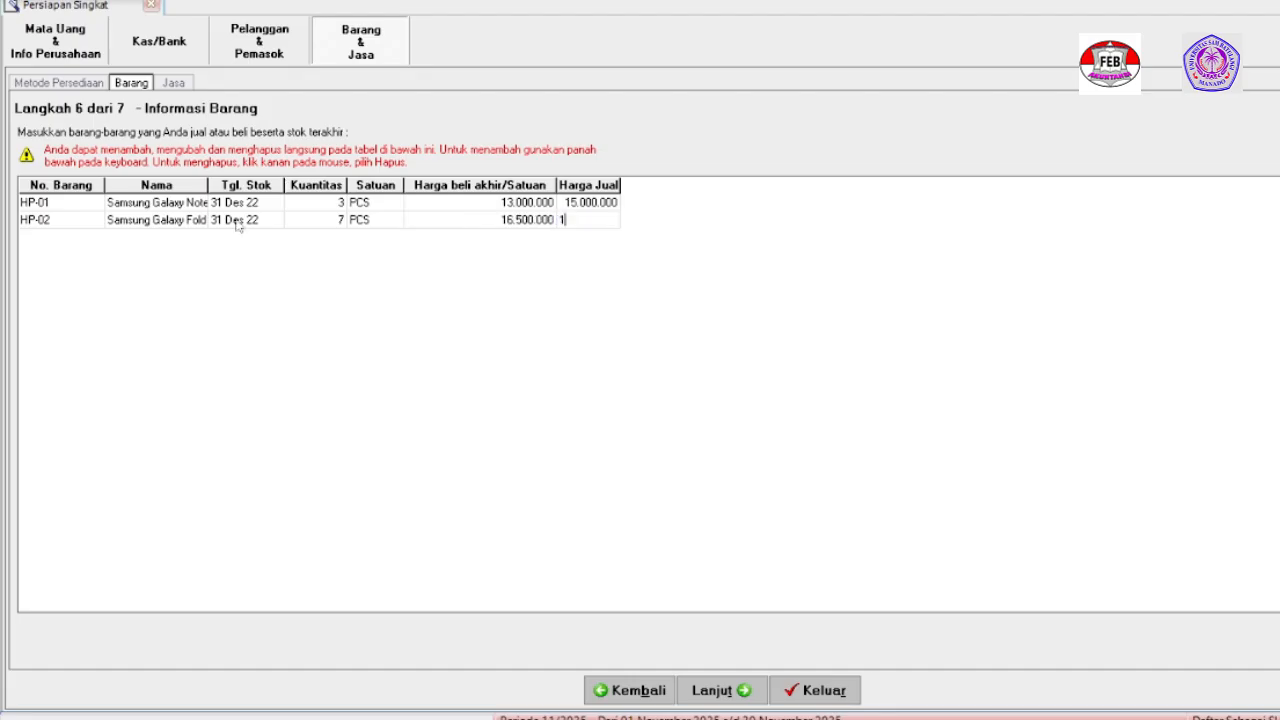
pyautogui.write('9000000')
pyautogui.press('Return')
# Add item HP-03 named Iphone XS Max in the following row with stock date 31/12/2022.
pyautogui.press('Down')
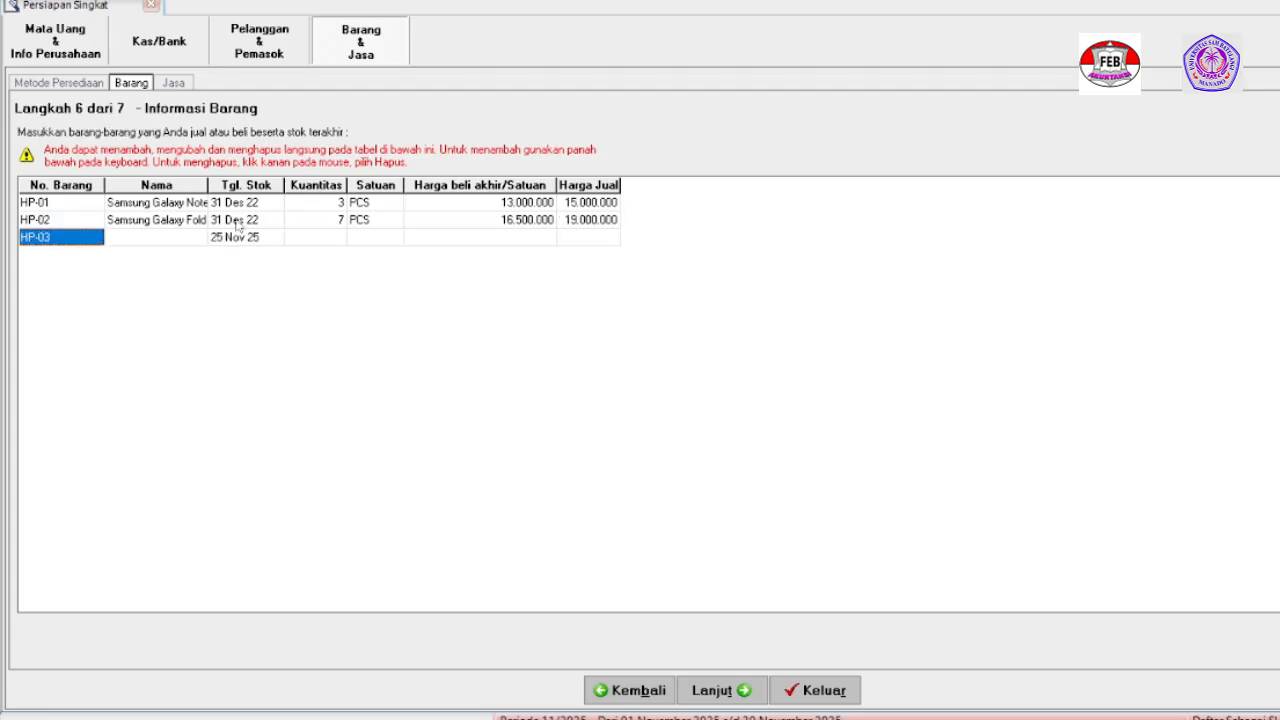
pyautogui.press('Tab')
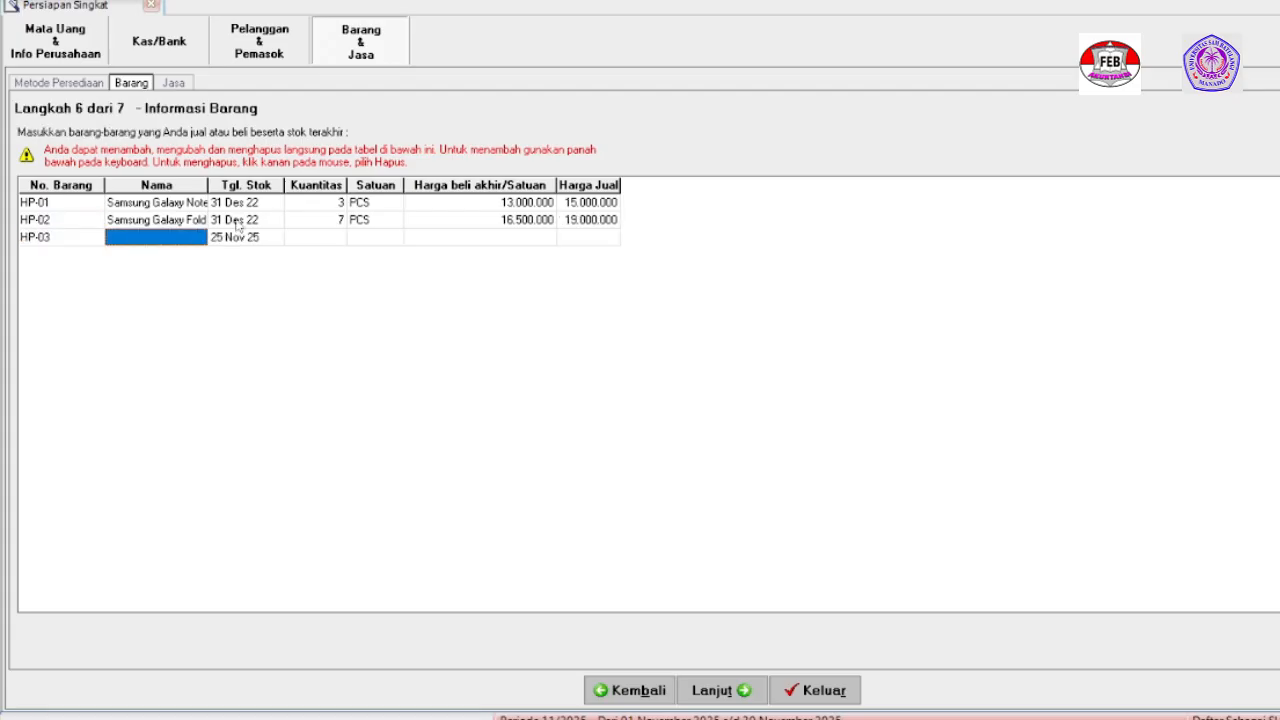
pyautogui.write('Ip')
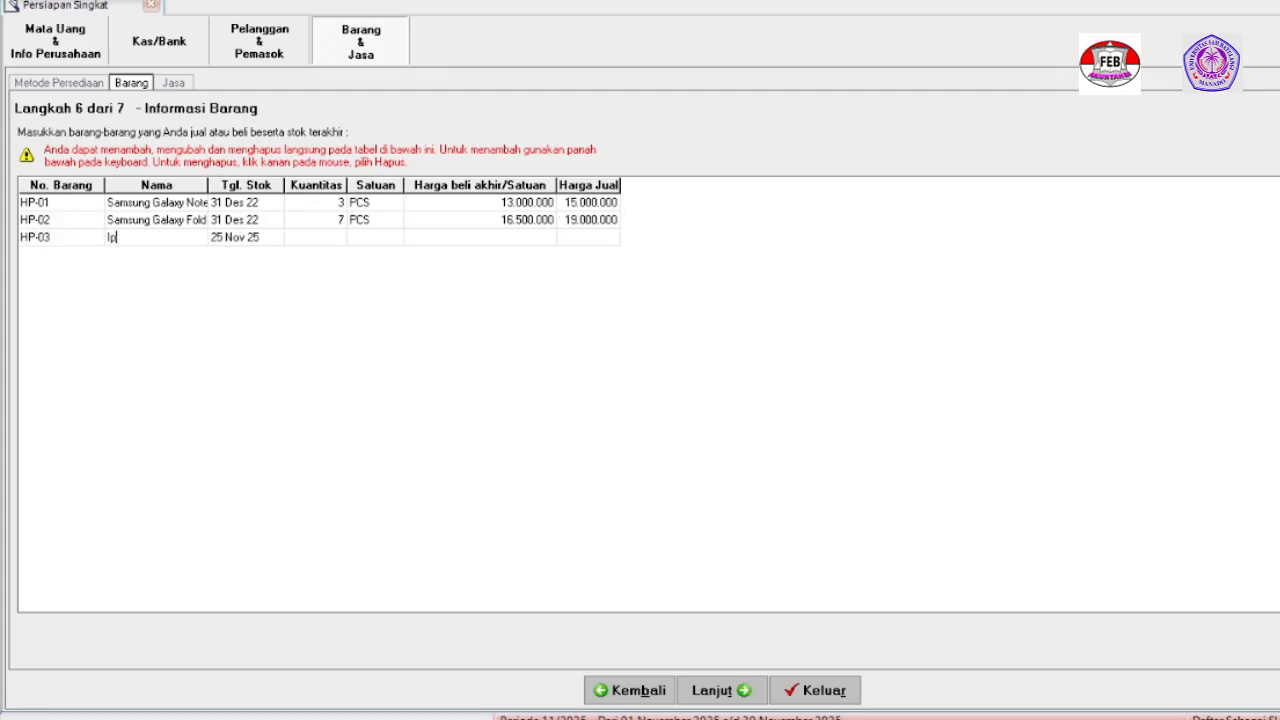
pyautogui.write('hone XS Max')
pyautogui.press('Tab')
pyautogui.write('31')
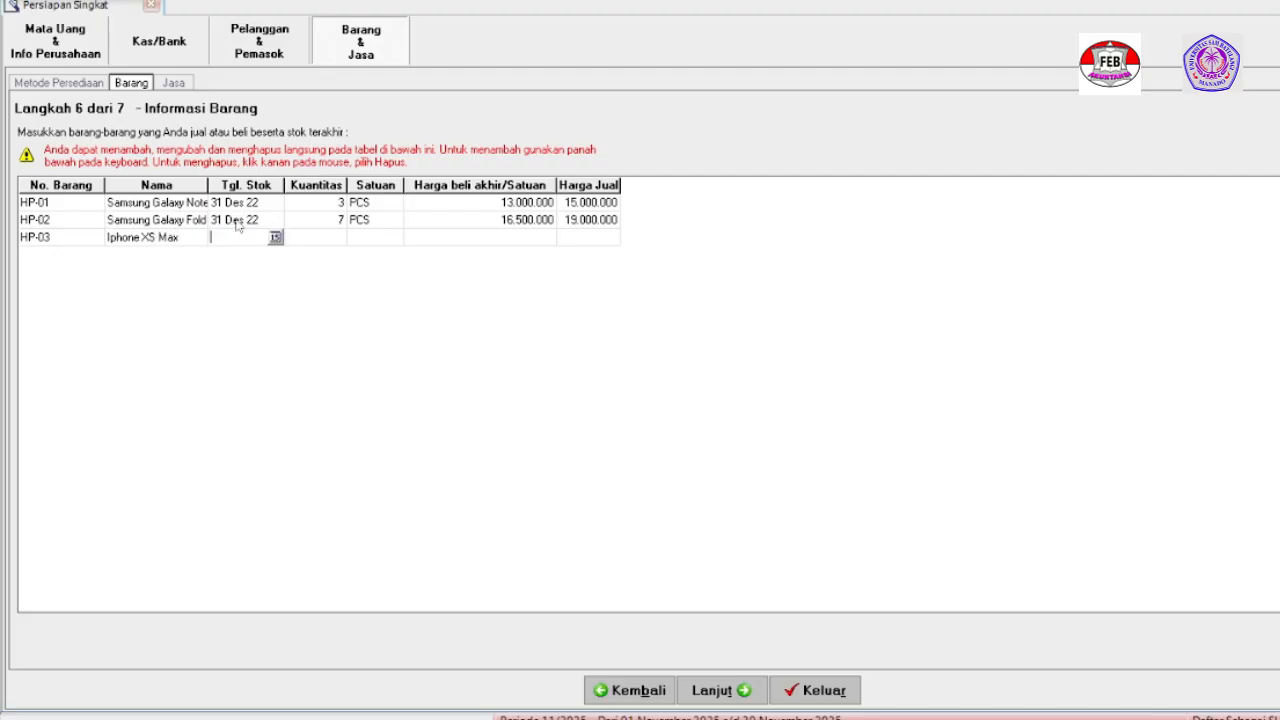
pyautogui.write('/12/2022')
pyautogui.press('Tab')
pyautogui.press('Tab')
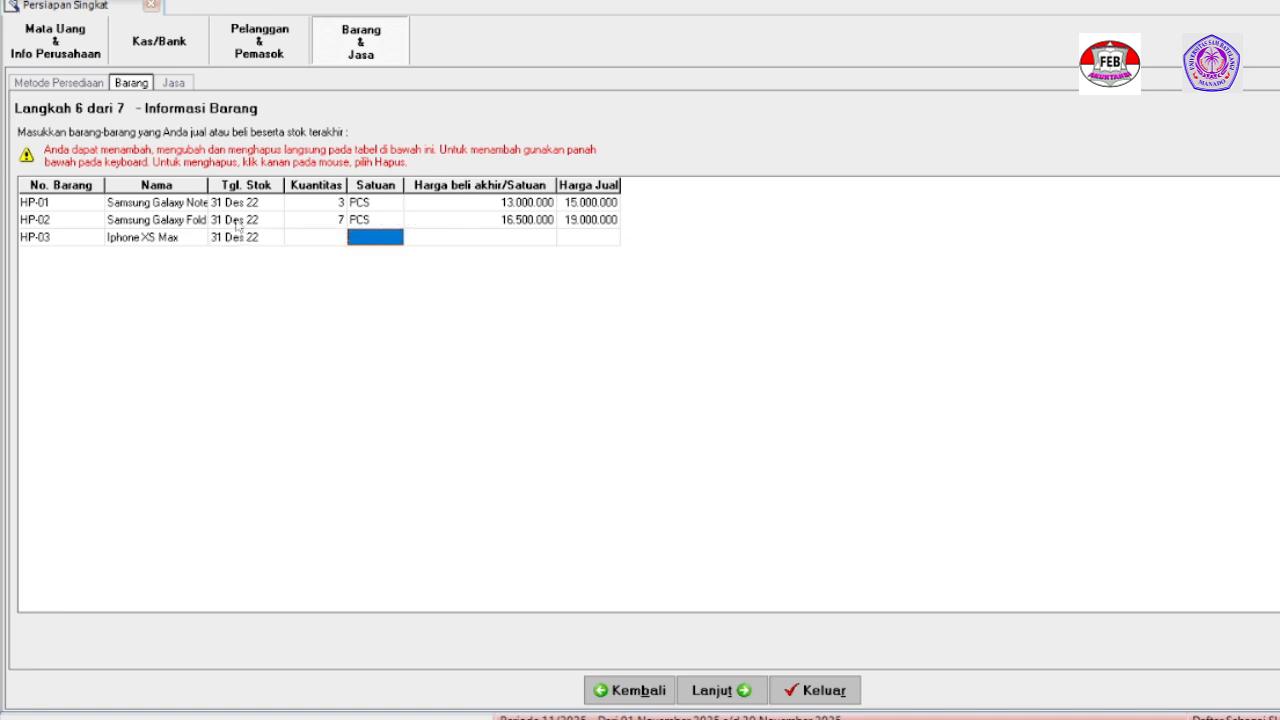
# Give item HP-03 a quantity of 5 PCS, a last purchase price of 13.200.000 per unit and a selling price of 15.500.000.
pyautogui.click(321, 242)
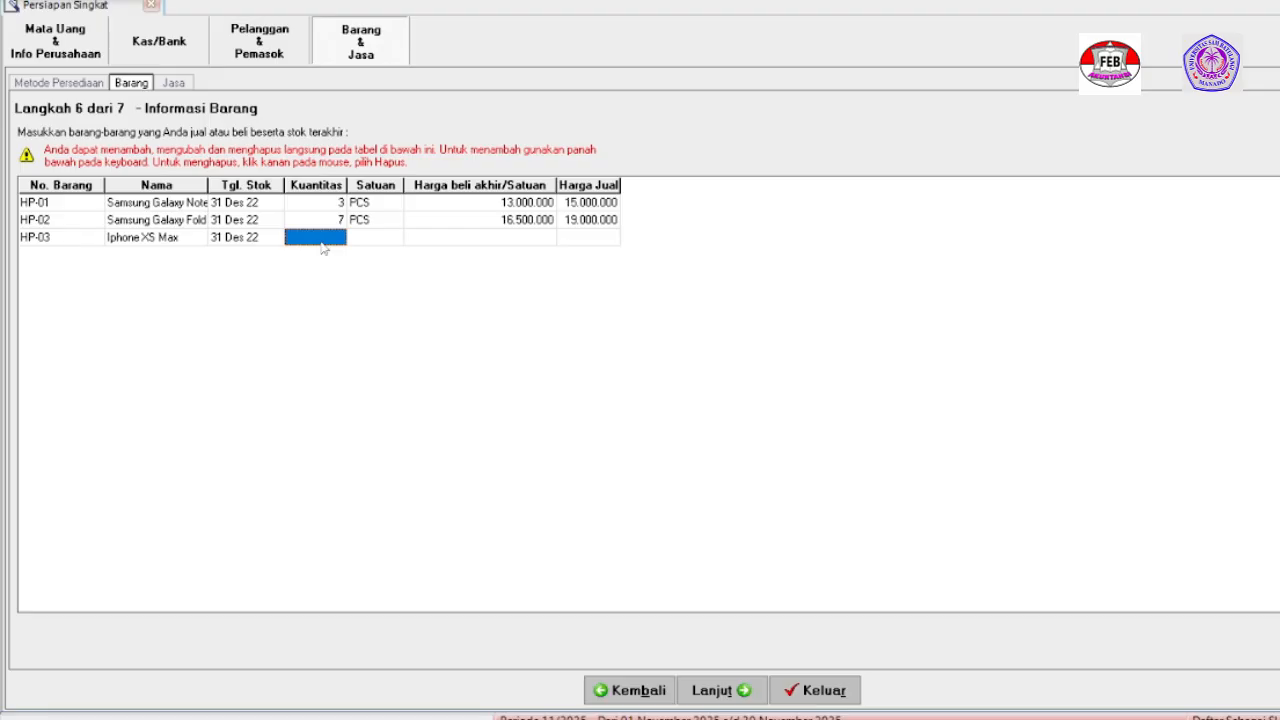
pyautogui.write('5')
pyautogui.press('Tab')
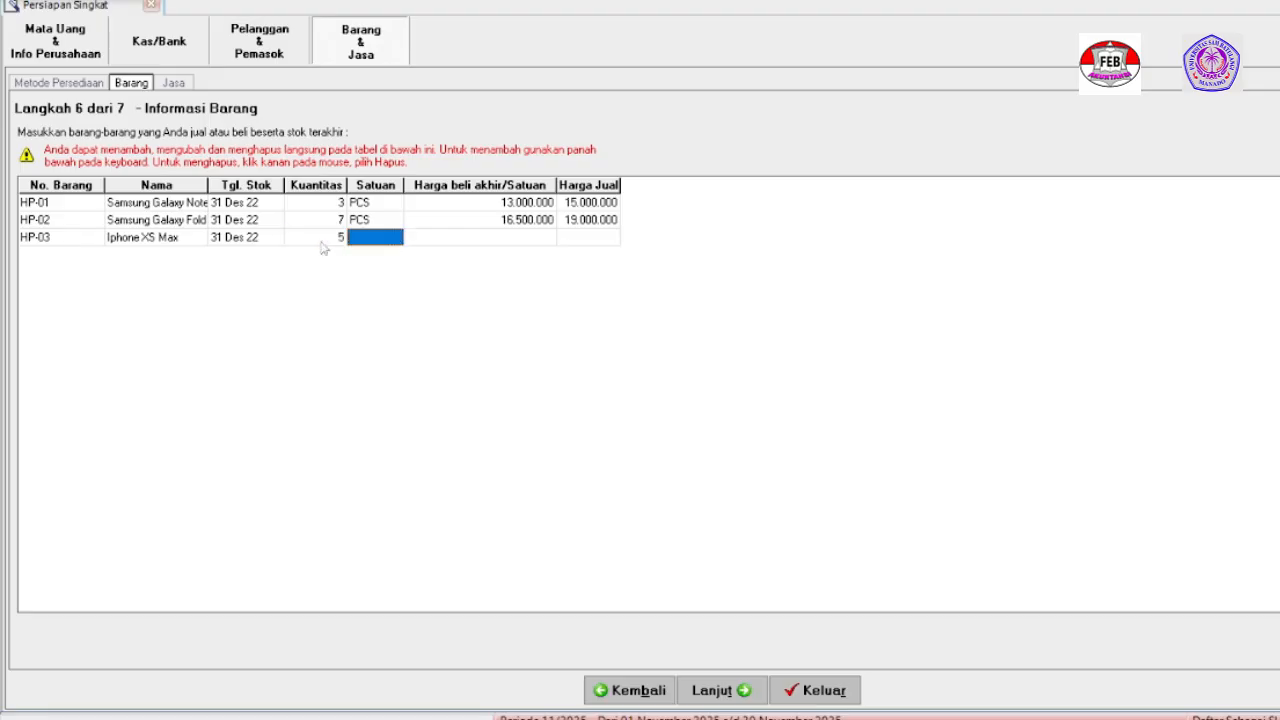
pyautogui.write('PCS')
pyautogui.press('Tab')
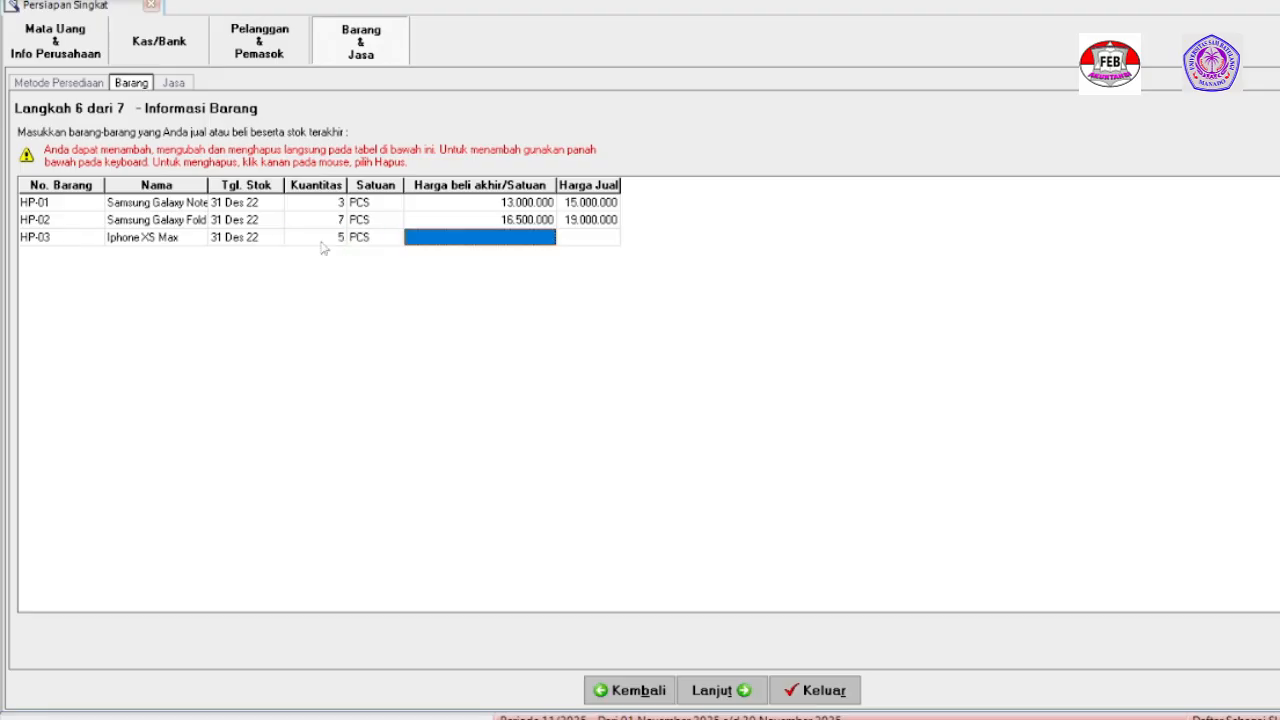
pyautogui.write('13.200.0')
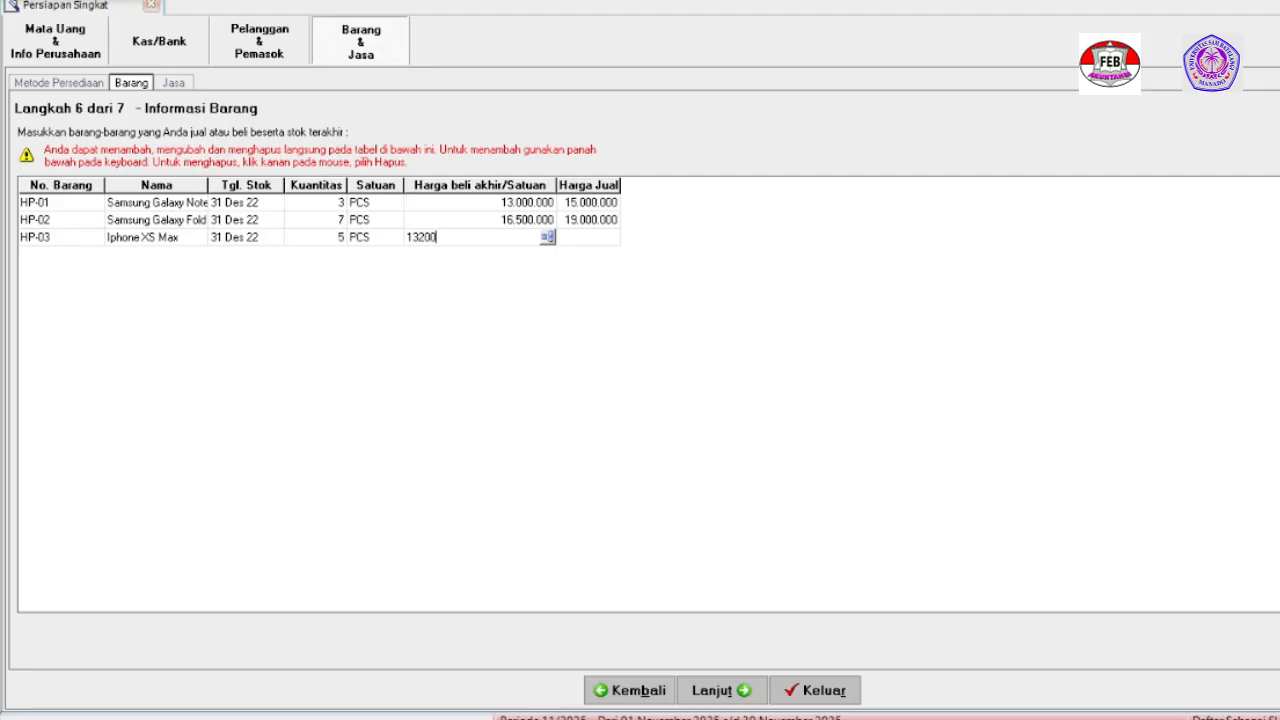
pyautogui.write('000')
pyautogui.press('Tab')
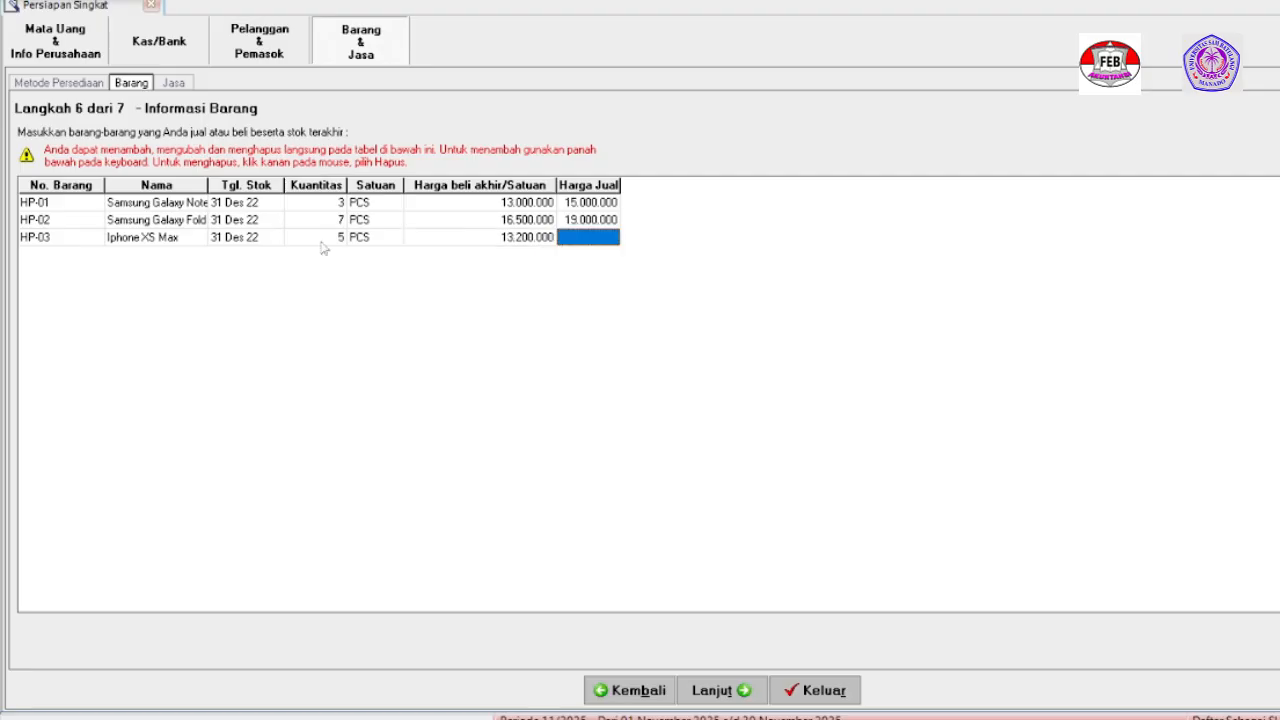
pyautogui.write('1')
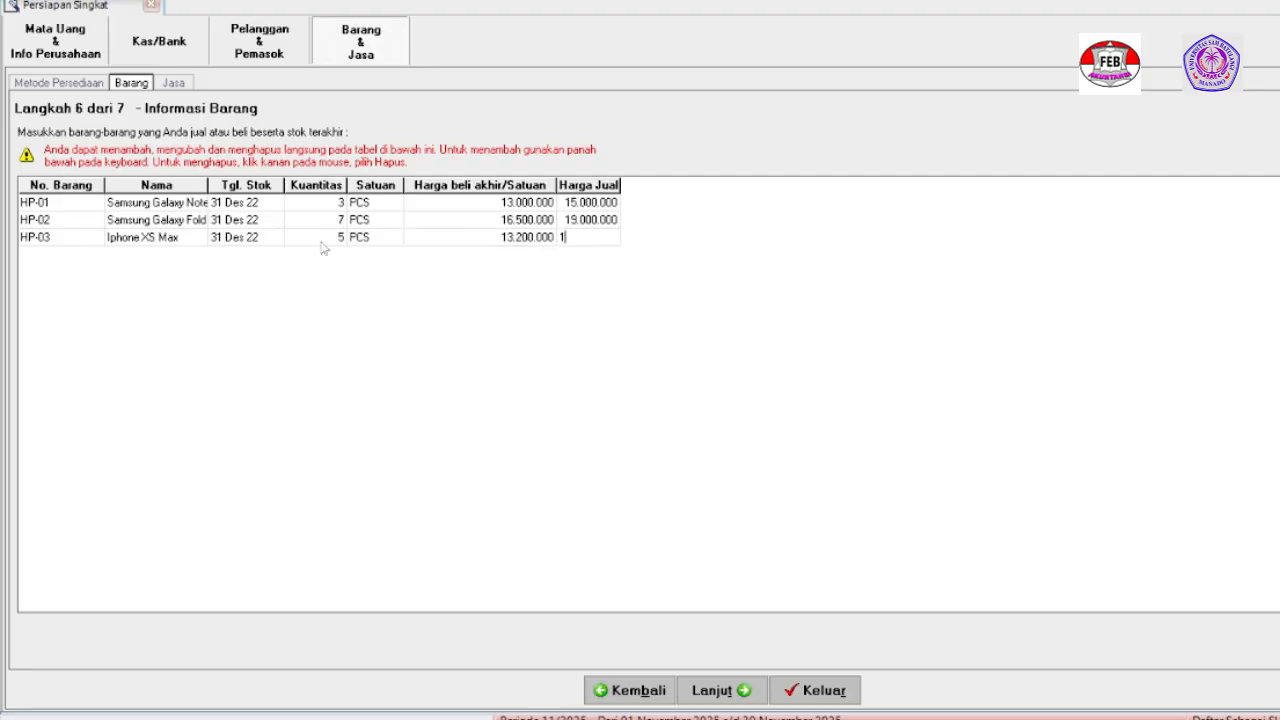
pyautogui.write('5500000')
pyautogui.press('Tab')
# Name item HP-04 Oppo Reno Z and set its stock date to 31/12/2022.
pyautogui.press('Tab')
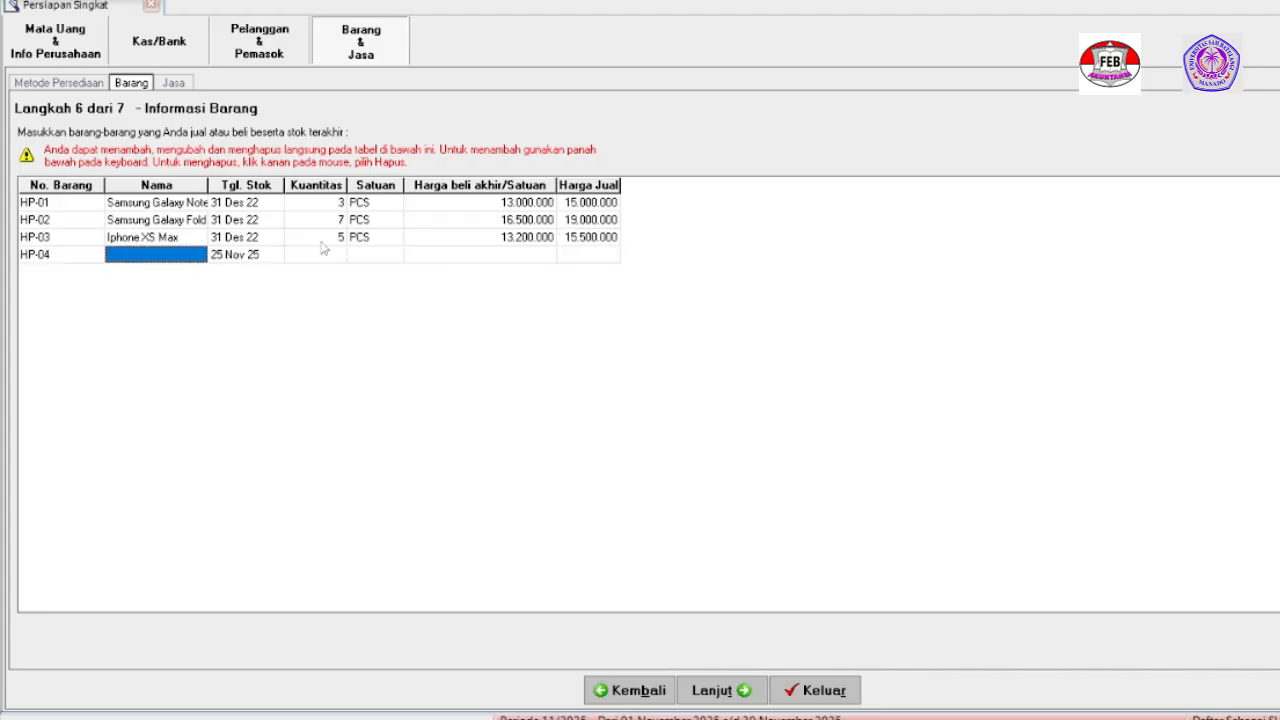
pyautogui.write('O')
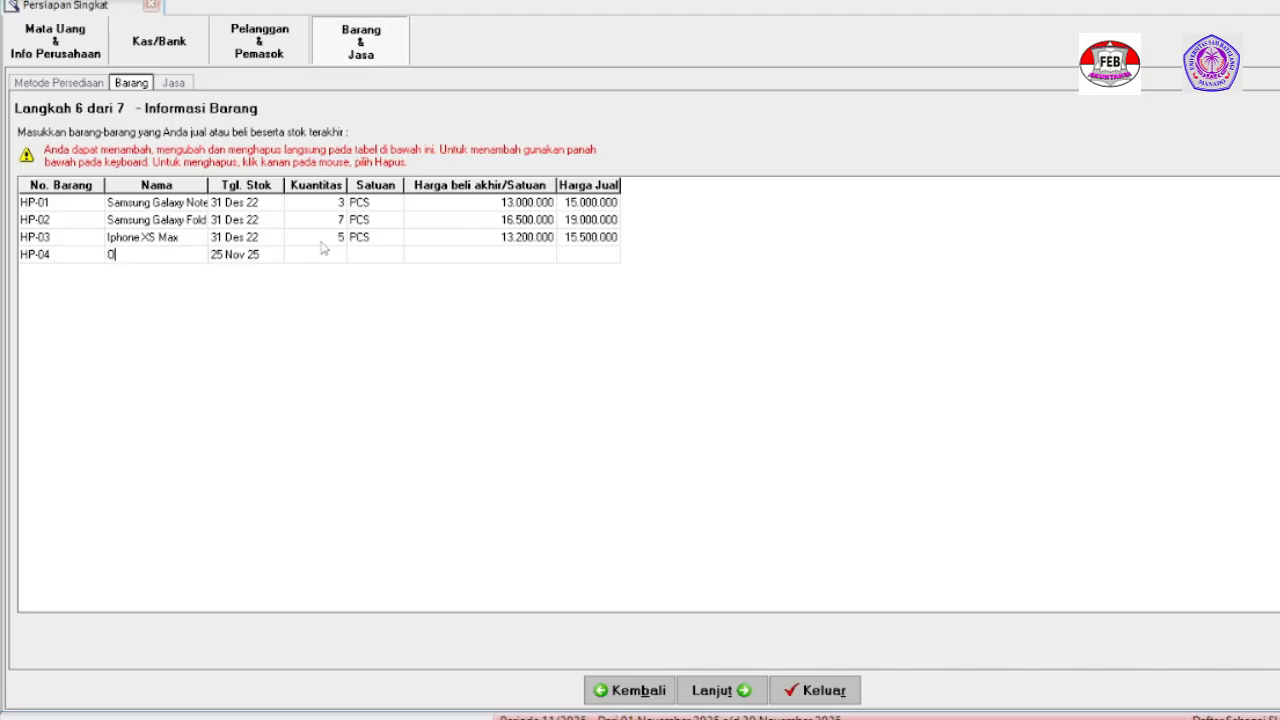
pyautogui.write('ppo Reno Z')
pyautogui.press('Tab')
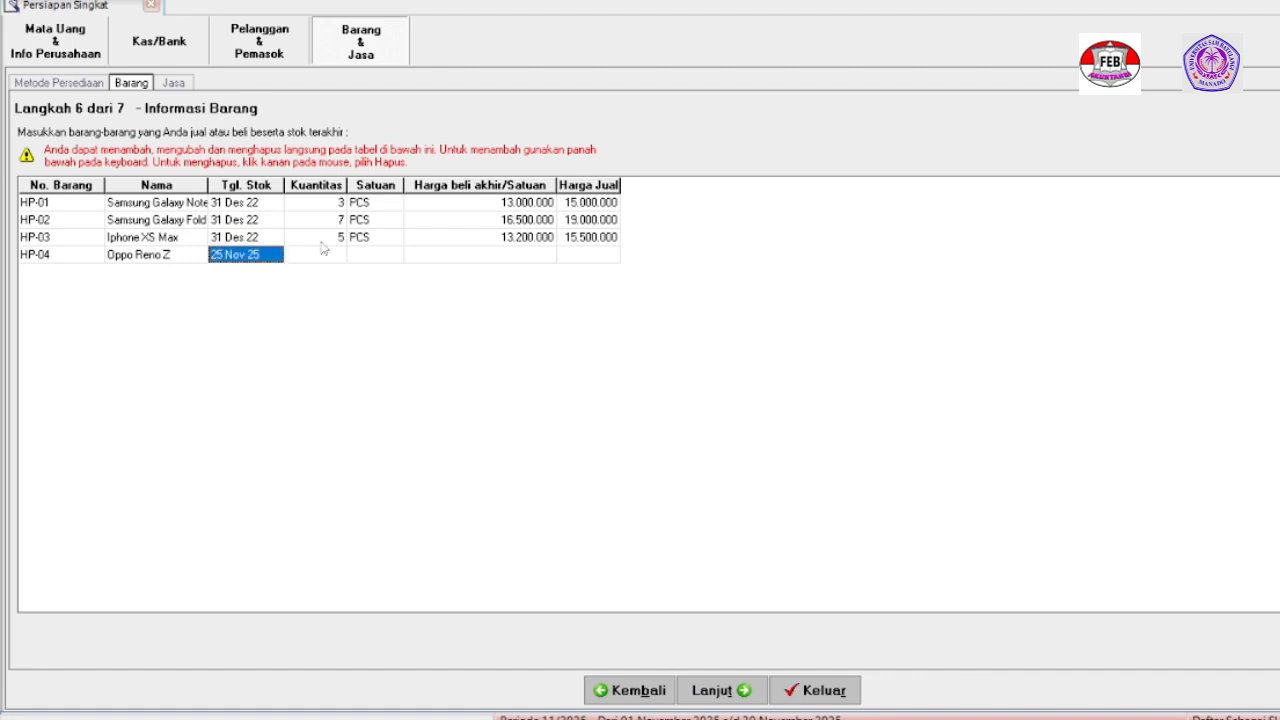
pyautogui.write('31/')
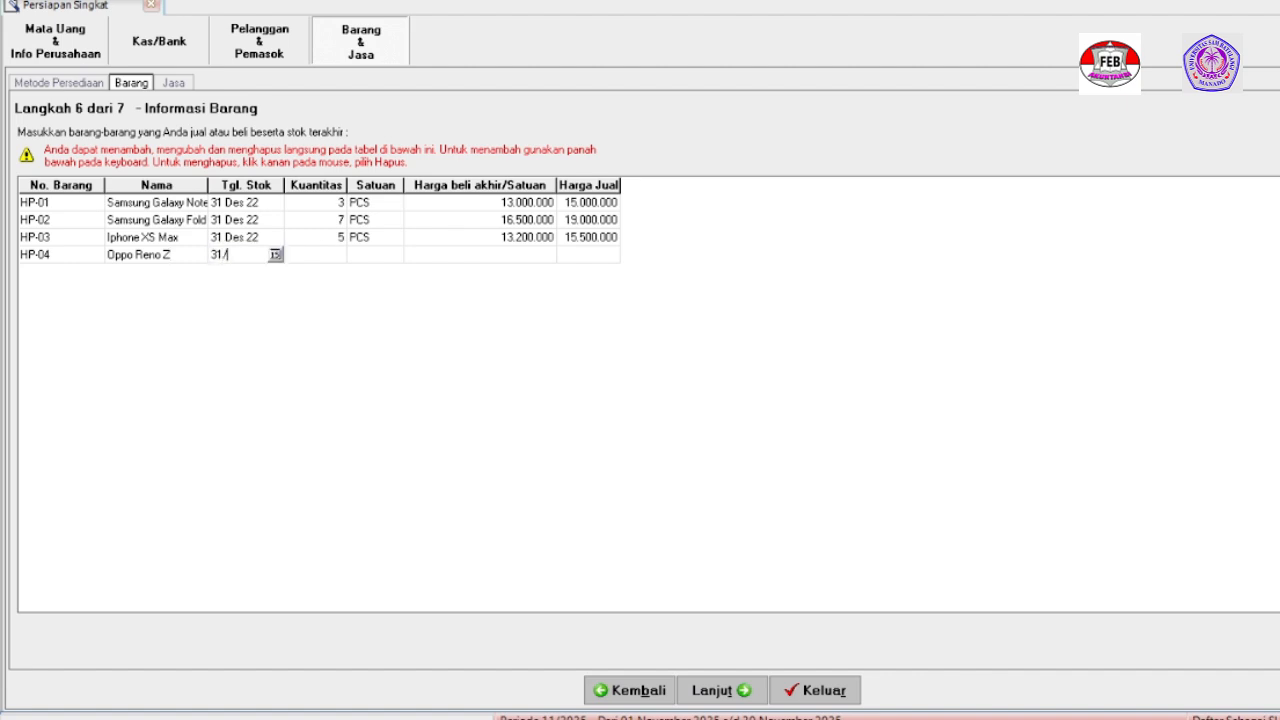
pyautogui.write('12/2022')
pyautogui.press('Tab')
# Give item HP-04 a quantity of 10 PCS, a last purchase price of 2.100.000 per unit and a selling price of 4.200.000.
pyautogui.write('10')
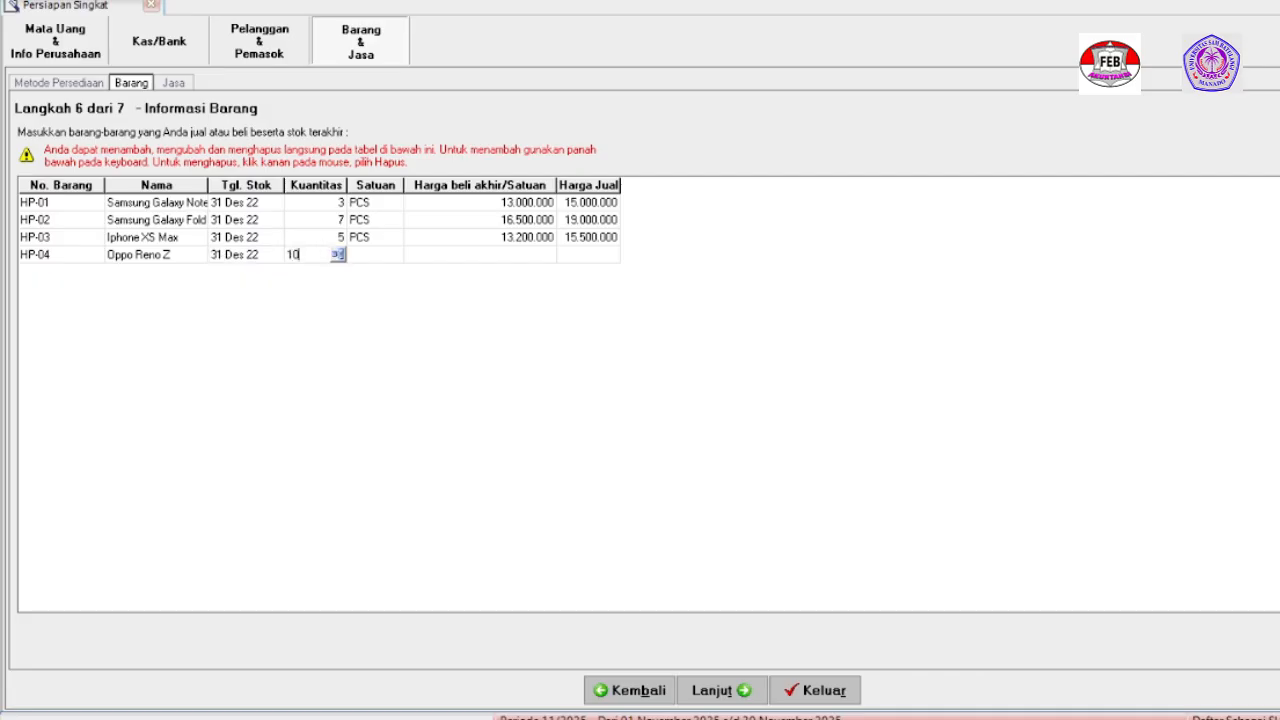
pyautogui.press('Tab')
pyautogui.write('PCS')
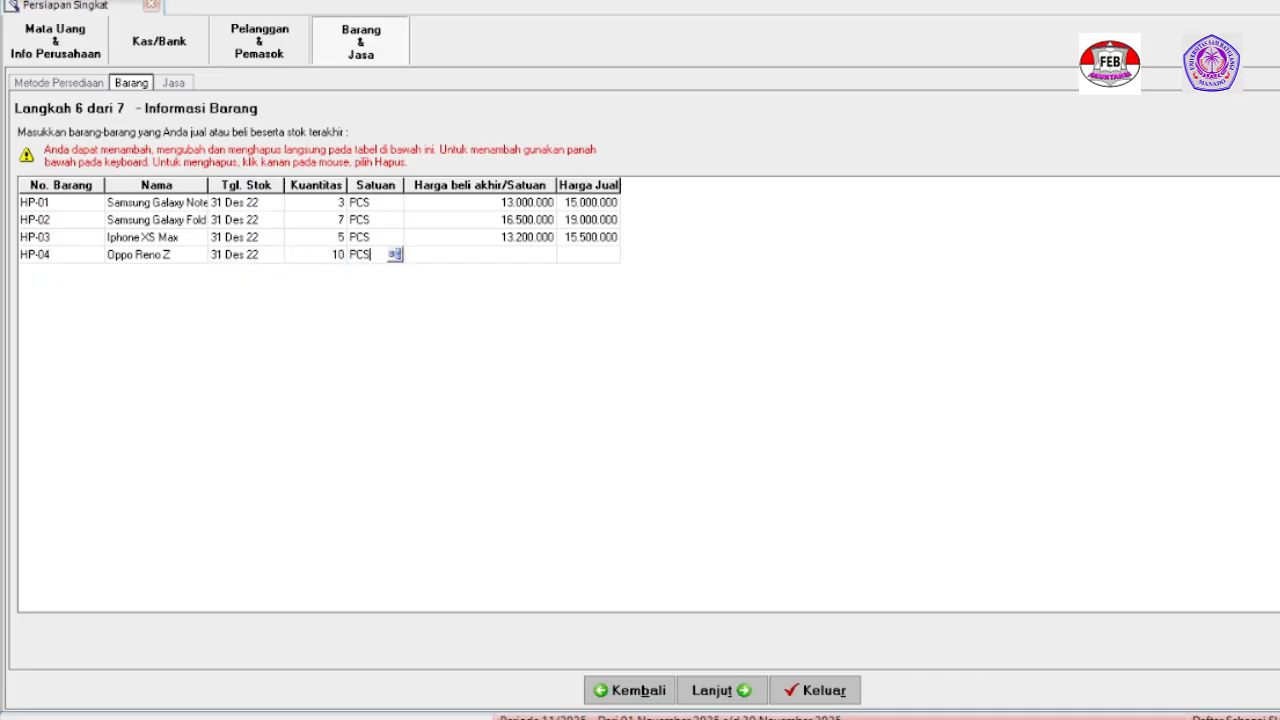
pyautogui.press('Tab')
pyautogui.write('2.100.00000')
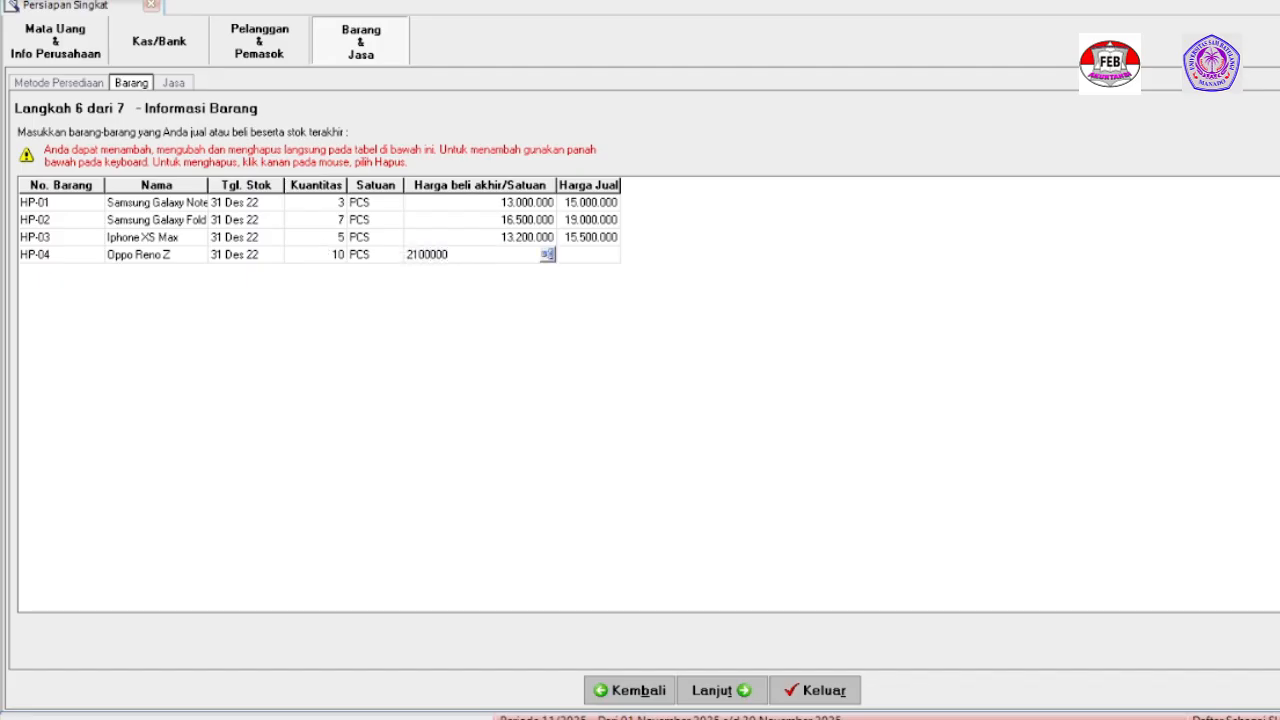
pyautogui.press('Tab')
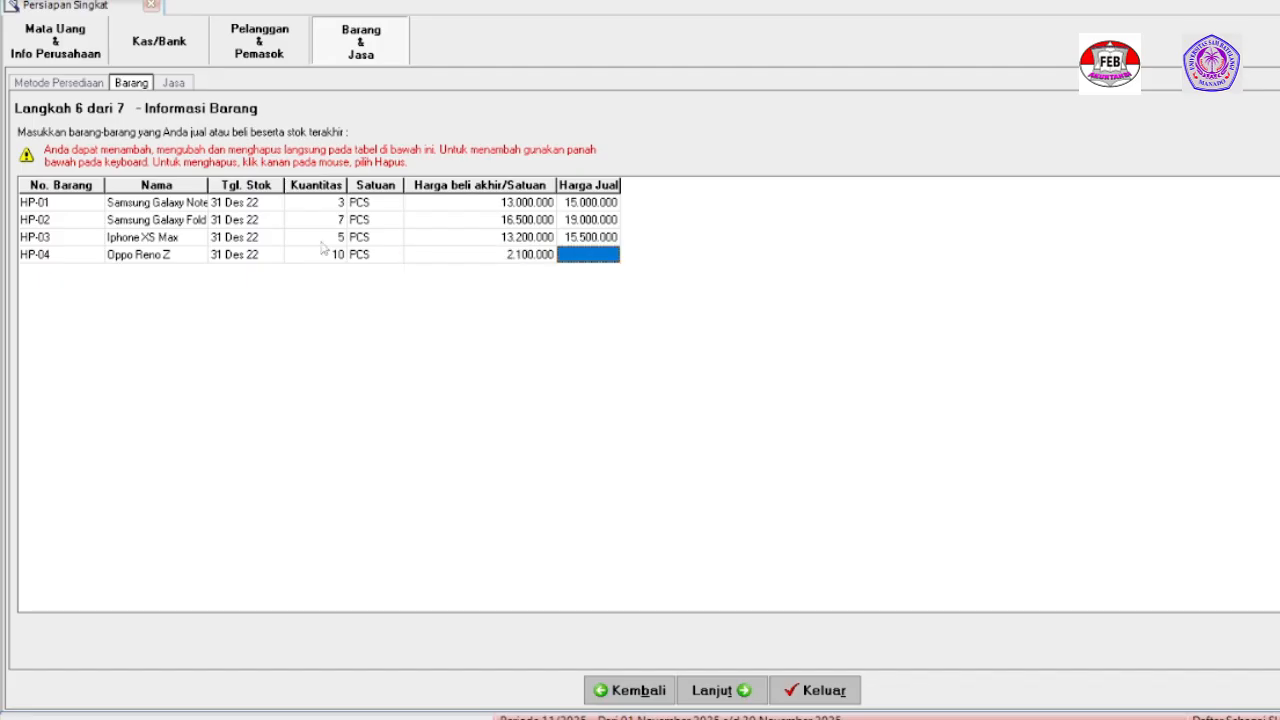
pyautogui.write('420')
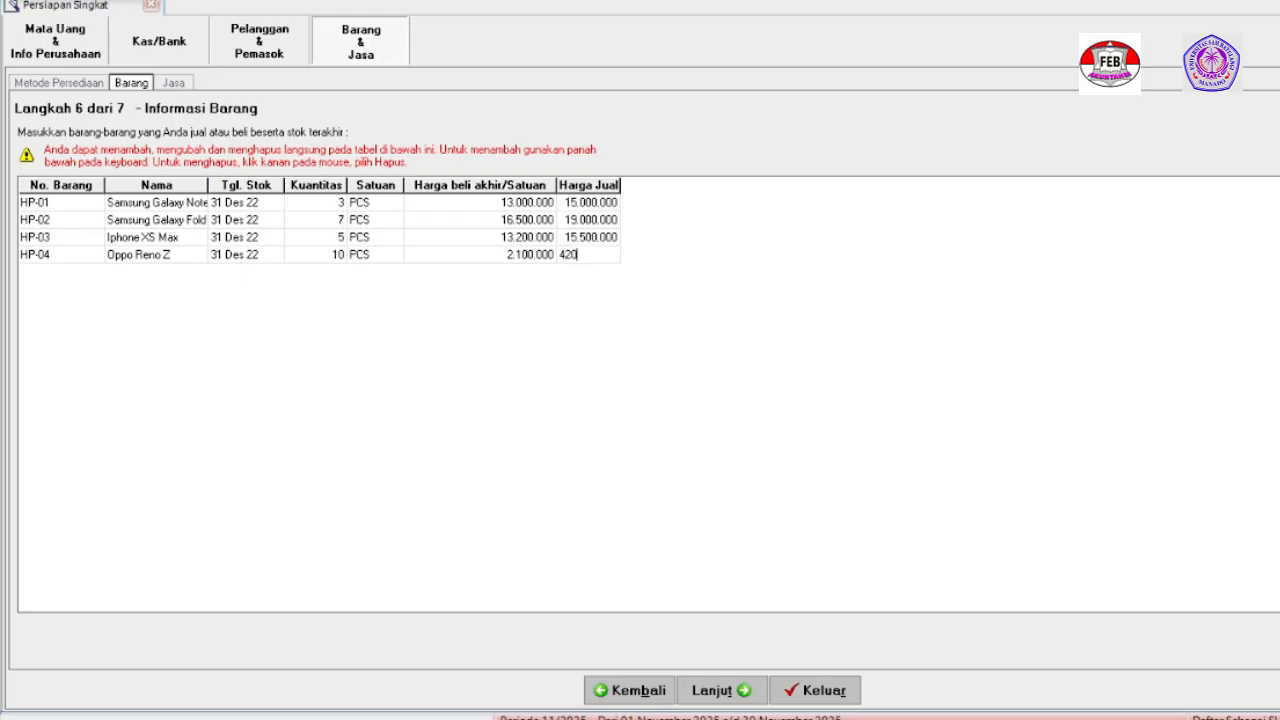
pyautogui.write('0000')
# Add item HP-05 named Oppo F11 Pro in the following row with stock date 31/12/2022.
pyautogui.press('Down')
pyautogui.press('Tab')
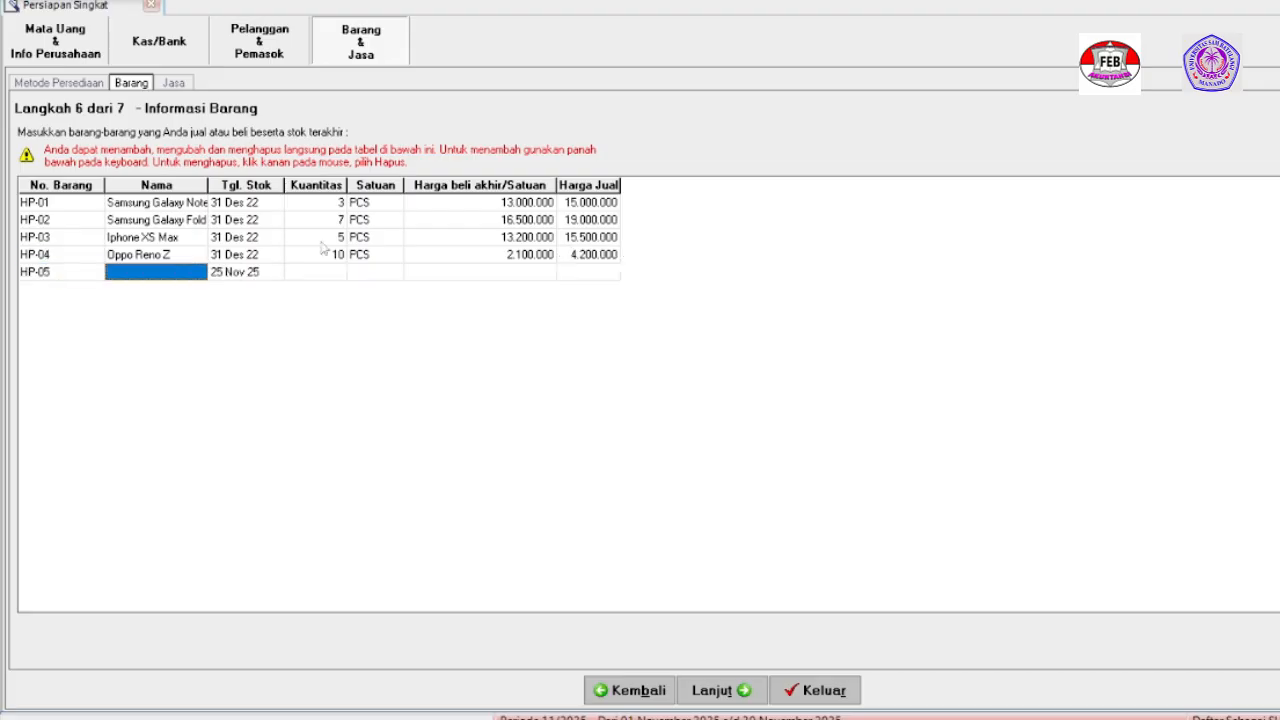
pyautogui.write('O')
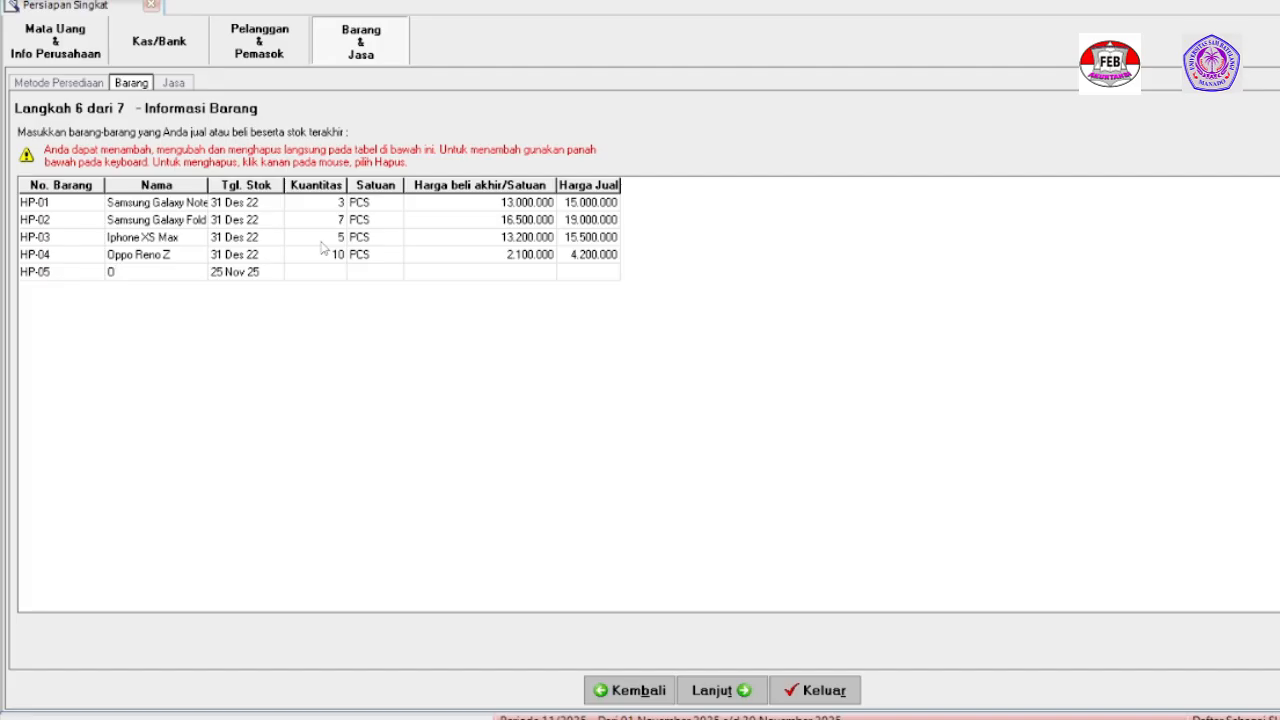
pyautogui.write('pp')
pyautogui.write('o F1')
pyautogui.write('1 Pi')
pyautogui.write('o')
pyautogui.press('Tab')
pyautogui.write('31')
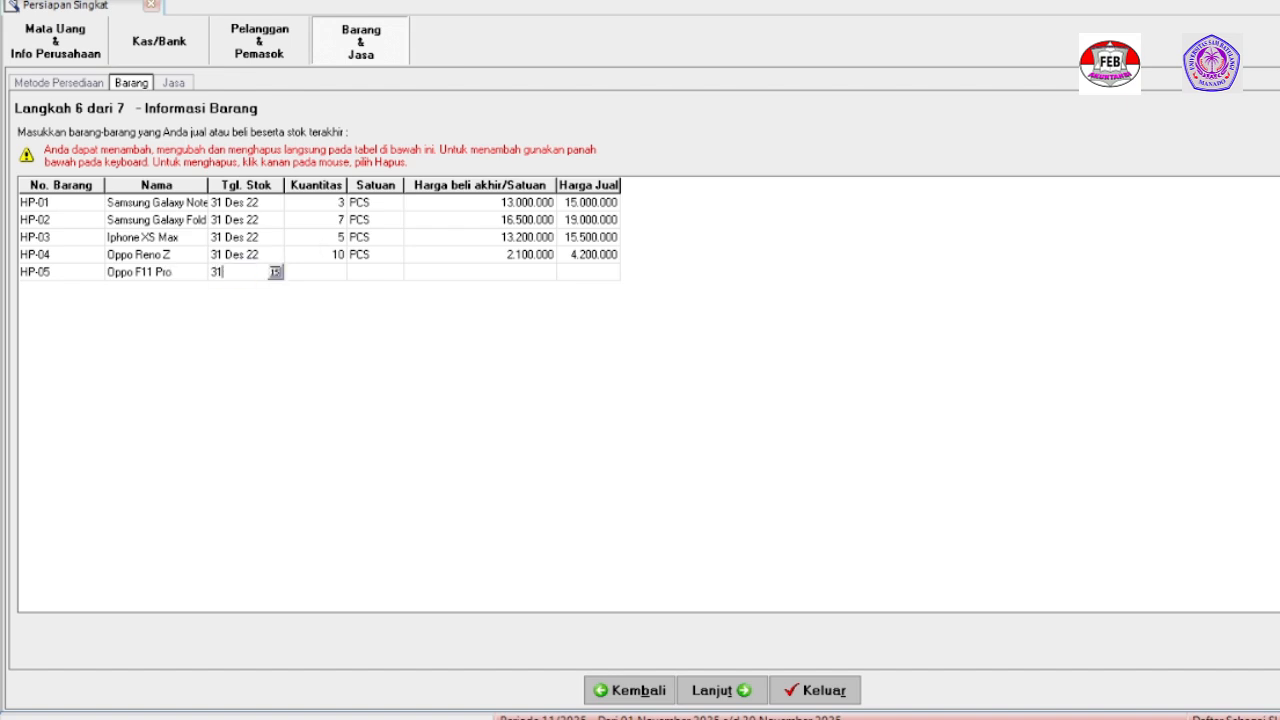
pyautogui.write('/12/2022')
pyautogui.press('Tab')
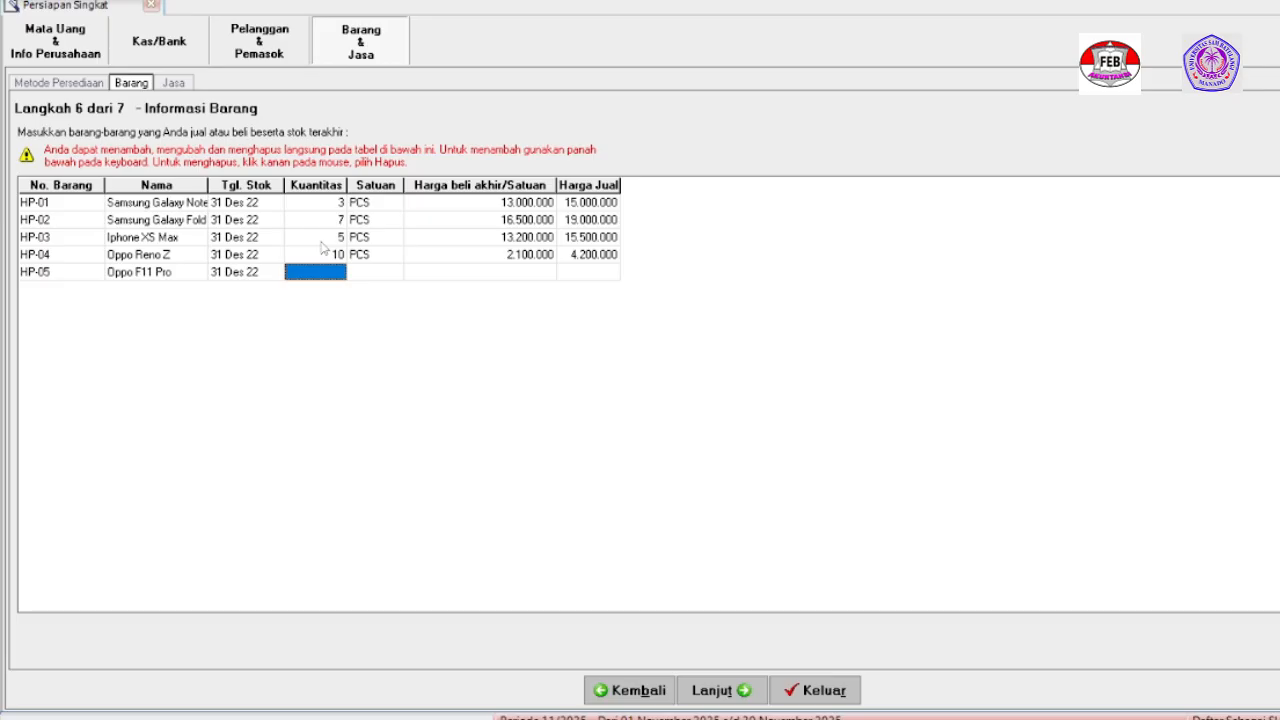
# Give item HP-05 a quantity of 12 PCS and a last purchase price of 2.400.000 per unit.
pyautogui.write('12')
pyautogui.press('Tab')
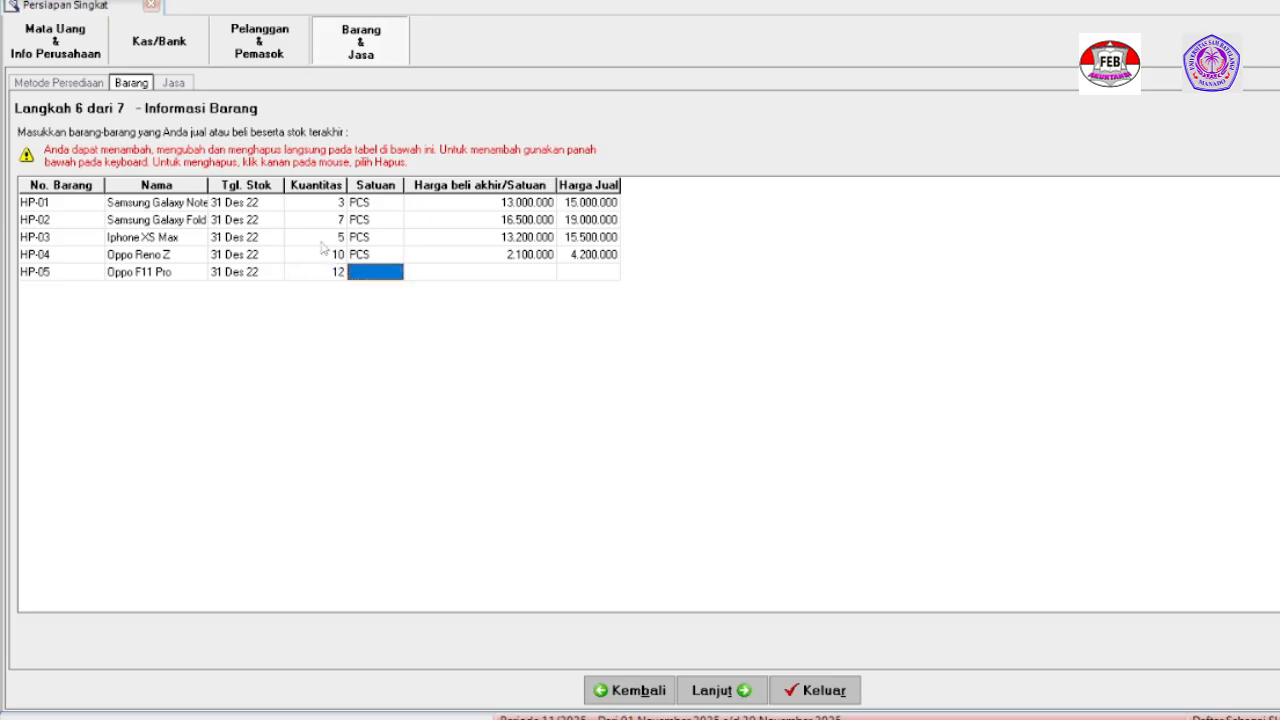
pyautogui.write('PCS')
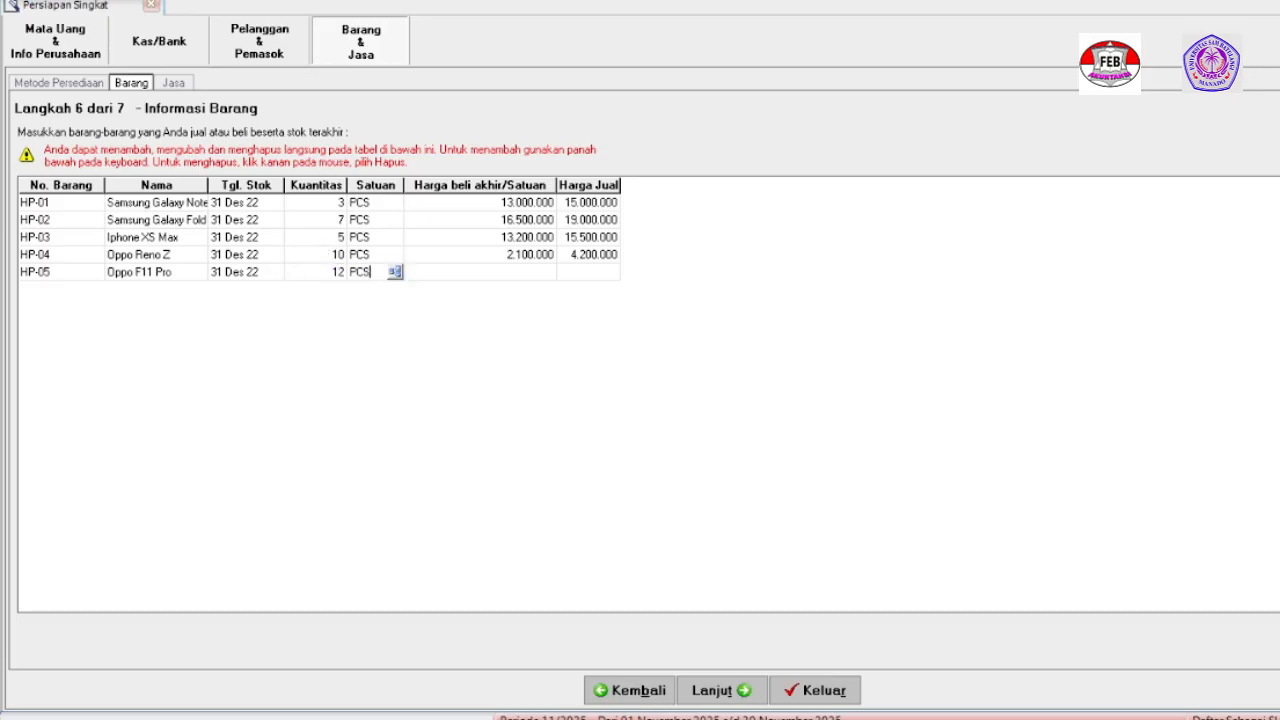
pyautogui.press('Tab')
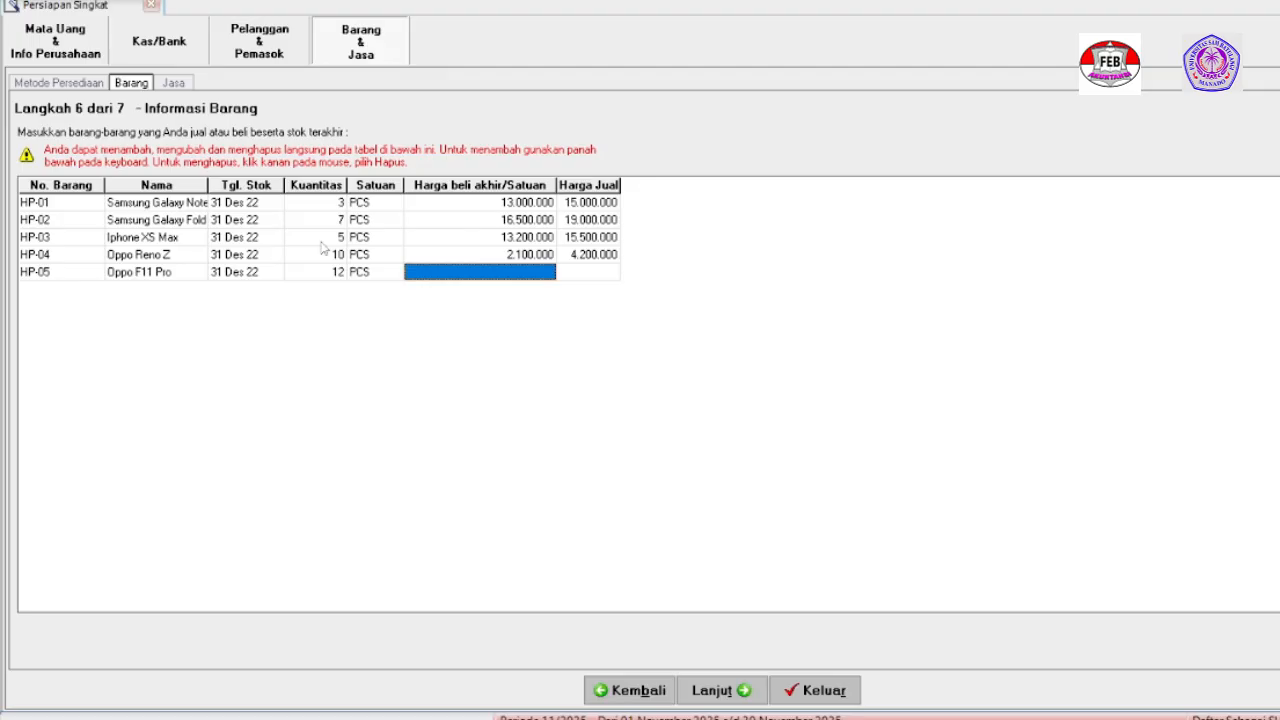
pyautogui.write('2.40')
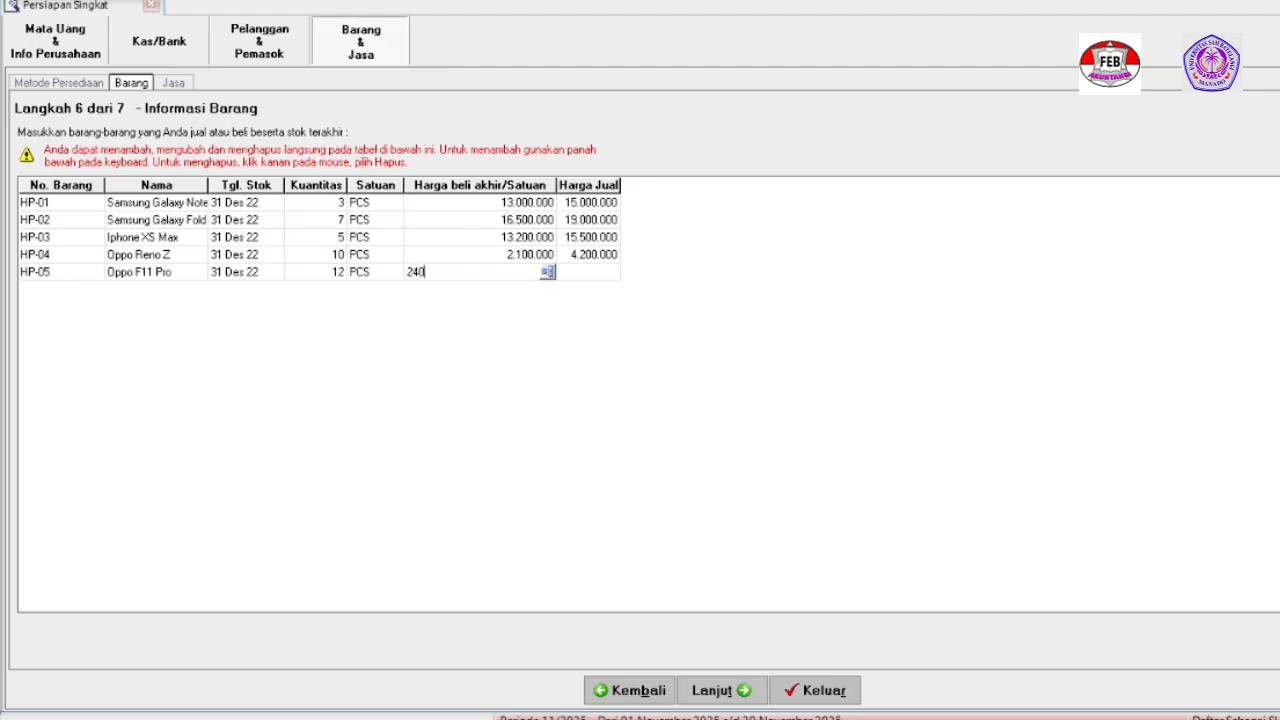
pyautogui.write('0.000000')
pyautogui.press('Tab')
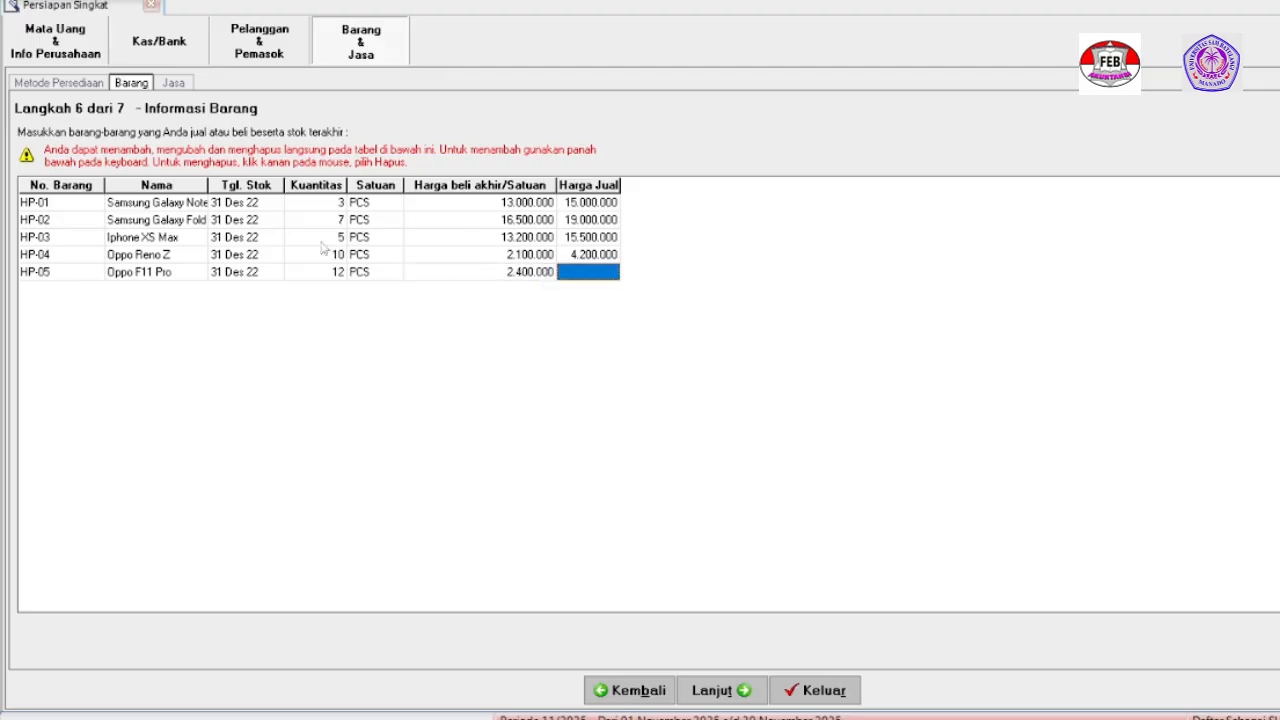
# Set item HP-05's selling price to 3.900.000 and delete the unused HP-06 row.
pyautogui.write('3')
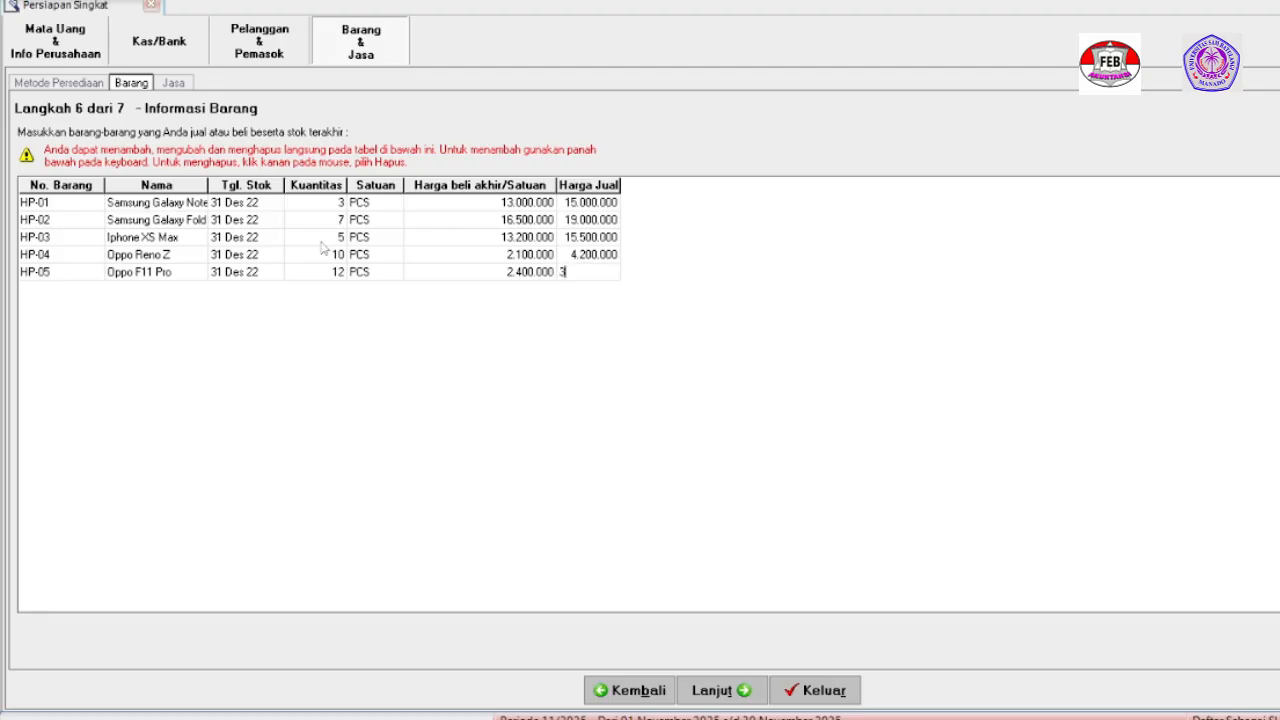
pyautogui.write('.900.00000')
pyautogui.press('Tab')
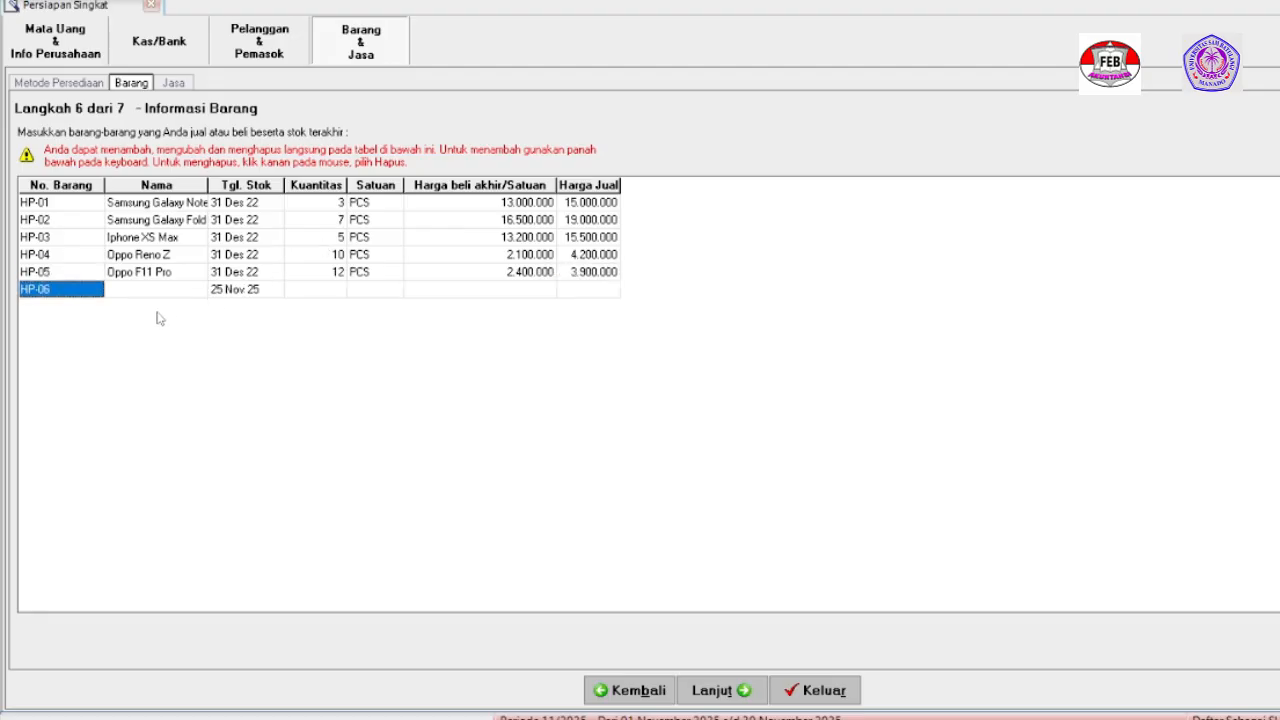
pyautogui.rightClick(64, 294)
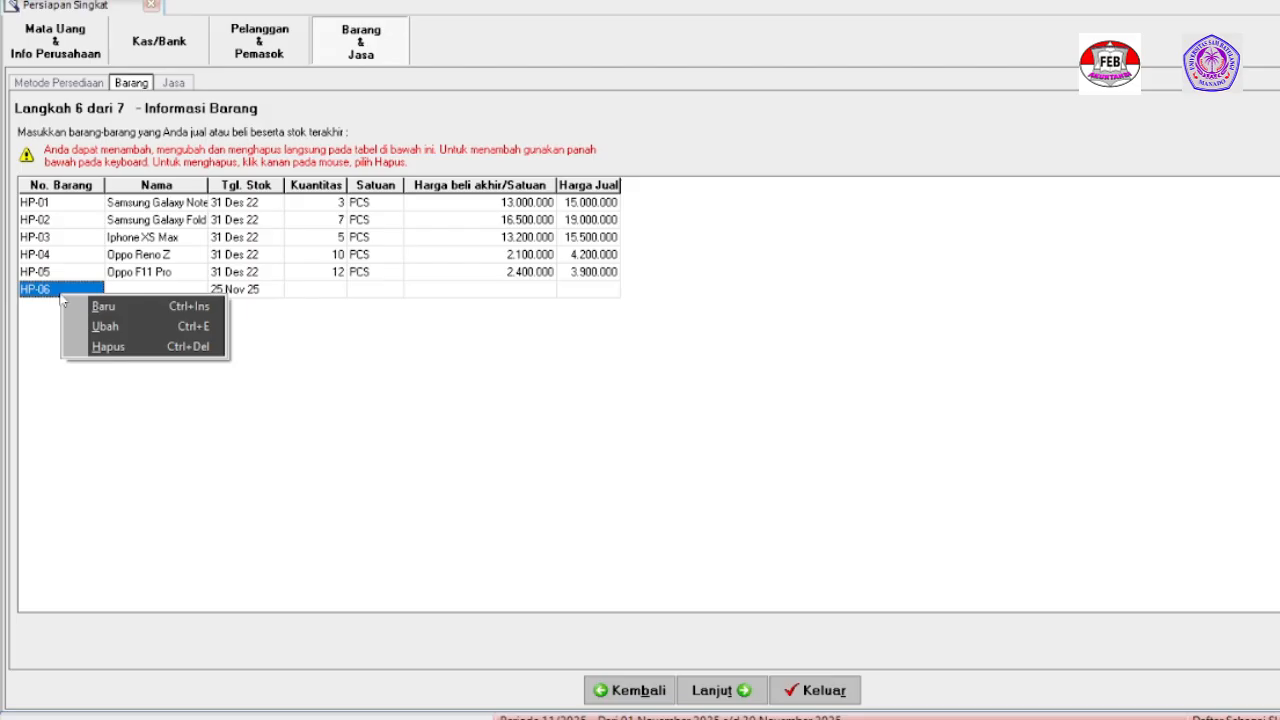
pyautogui.click(106, 347)
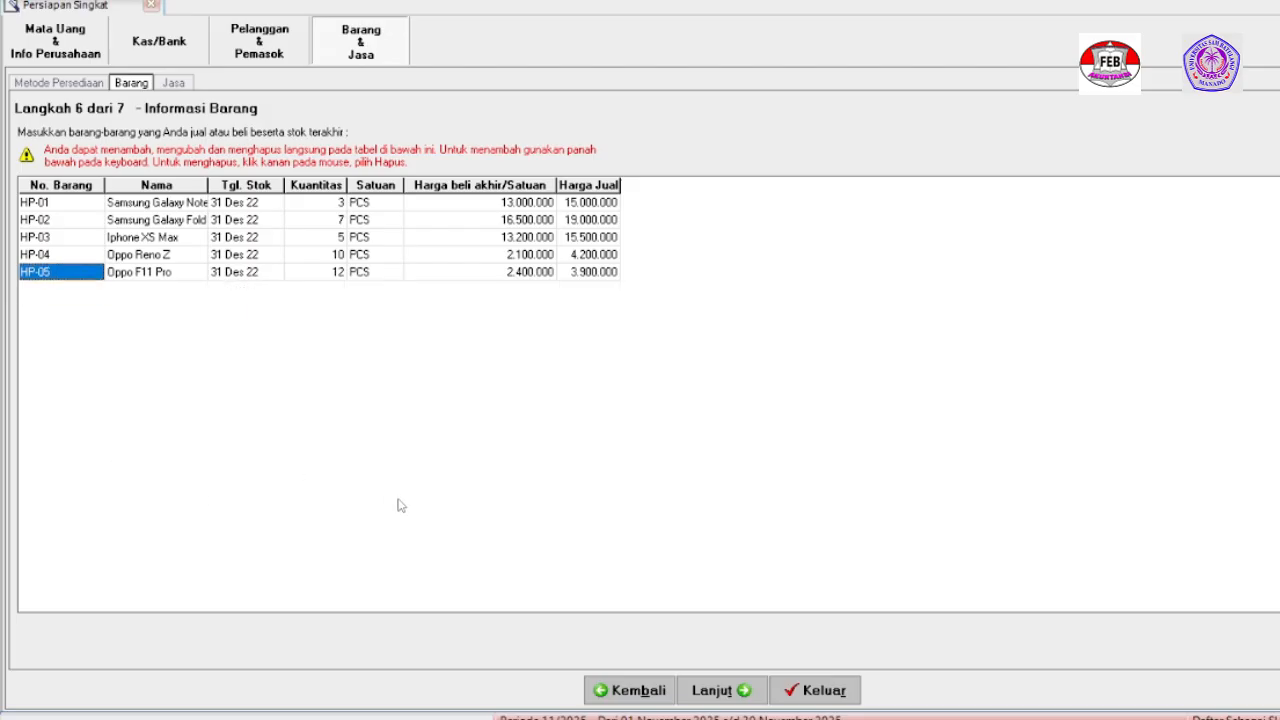
# In the services step (Jasa), add service Ser-01 named Perbaikan Hardware with a selling price of 200.000.
pyautogui.click(175, 85)
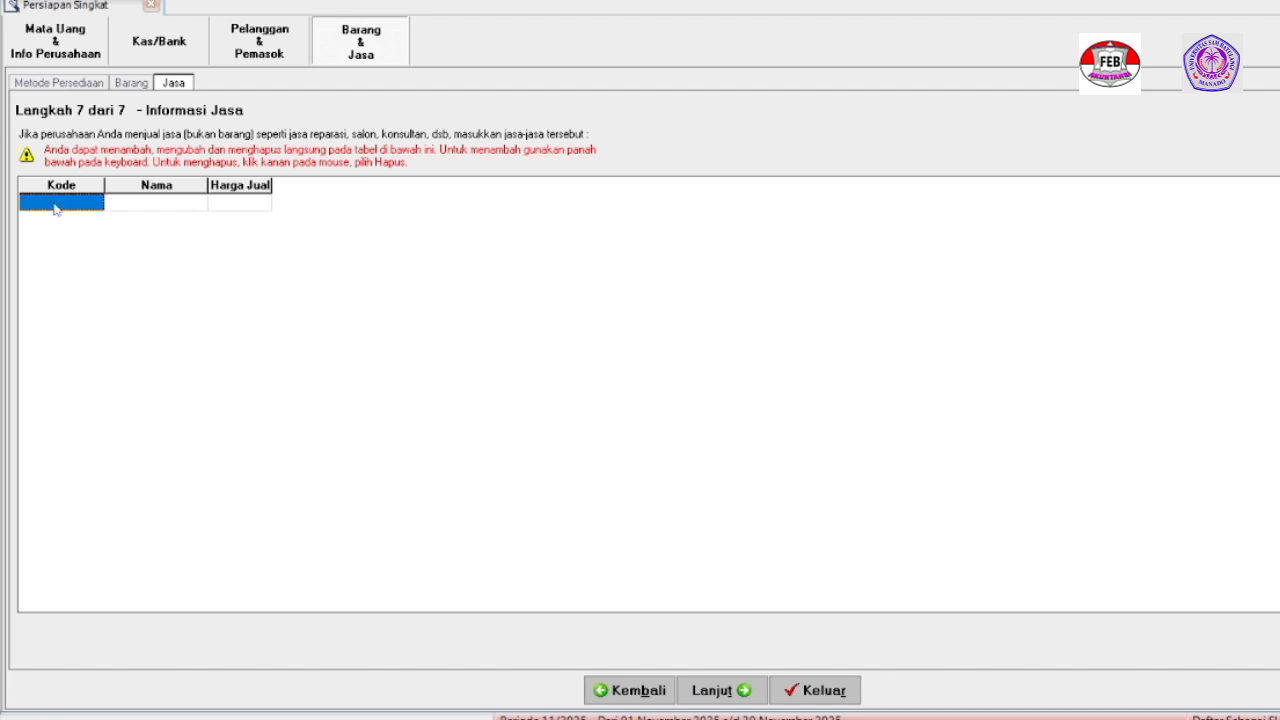
pyautogui.write('Ser-01')
pyautogui.press('Tab')
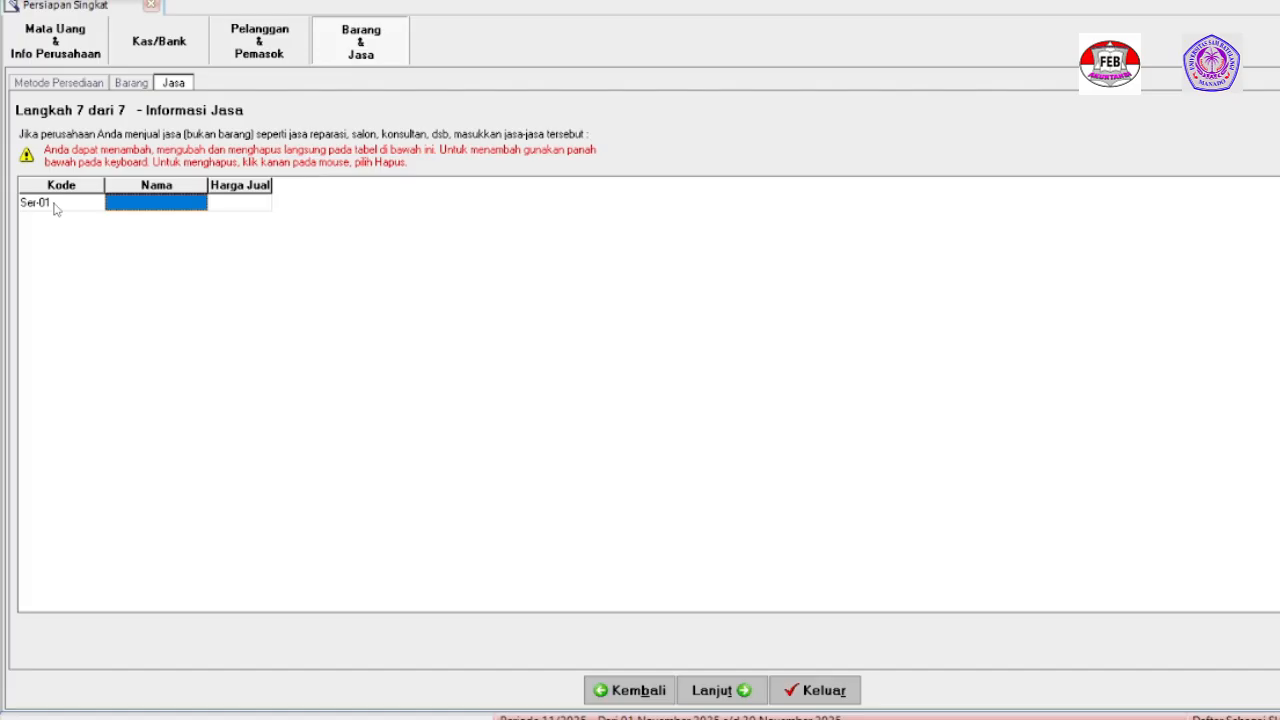
pyautogui.write('Perb')
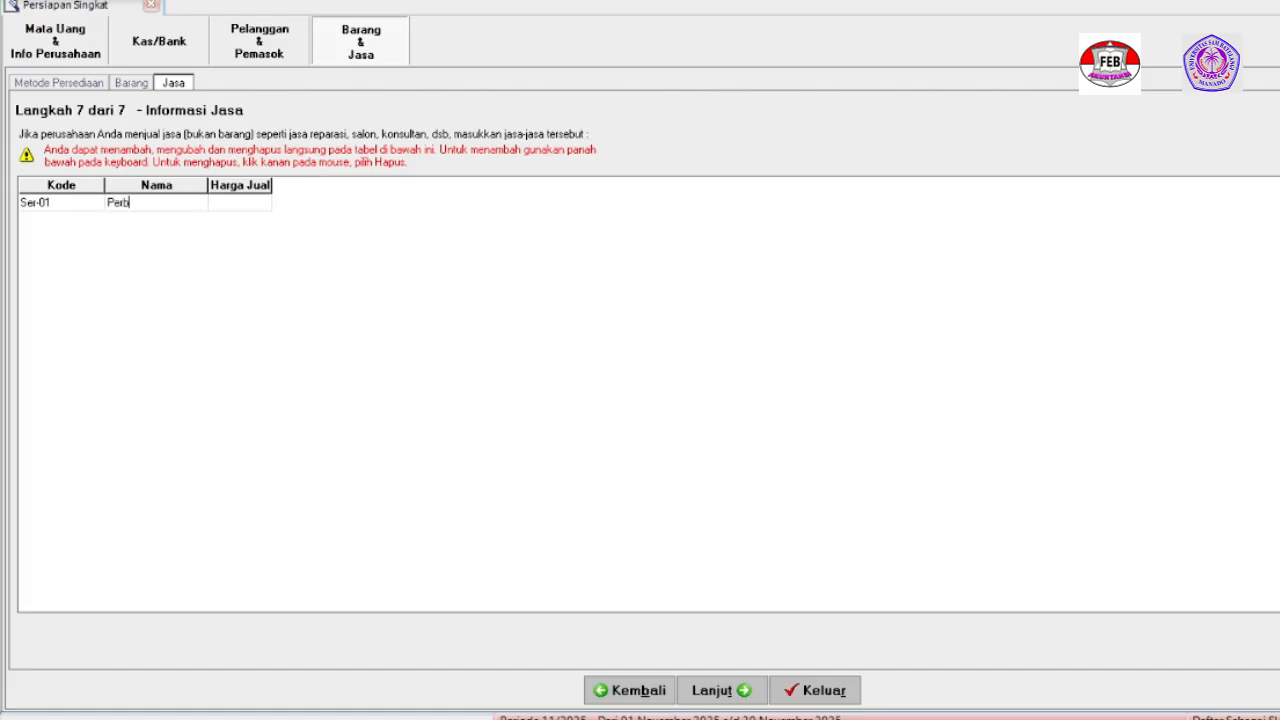
pyautogui.write('aikan Hardware')
pyautogui.press('Tab')
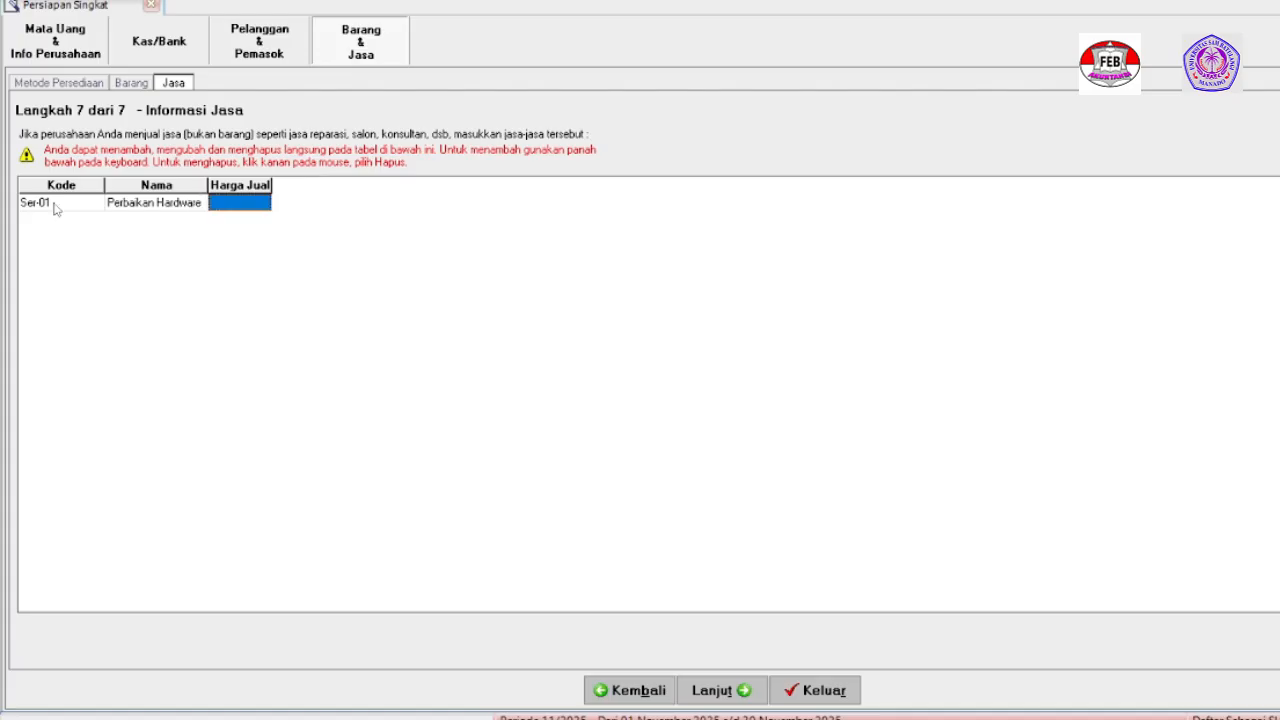
pyautogui.write('200000')
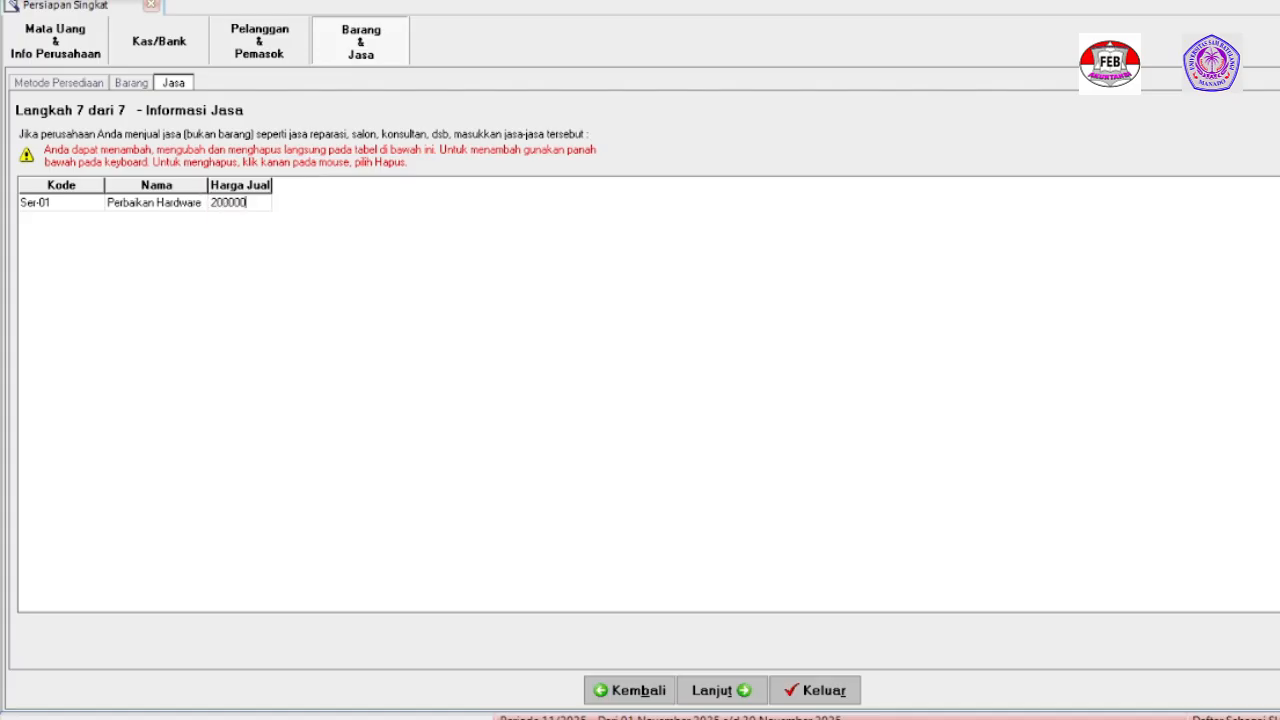
# Add service Ser-02 named Perbaikan Software with a selling price of 400.000 and delete the unused Ser-03 row.
pyautogui.press('Tab')
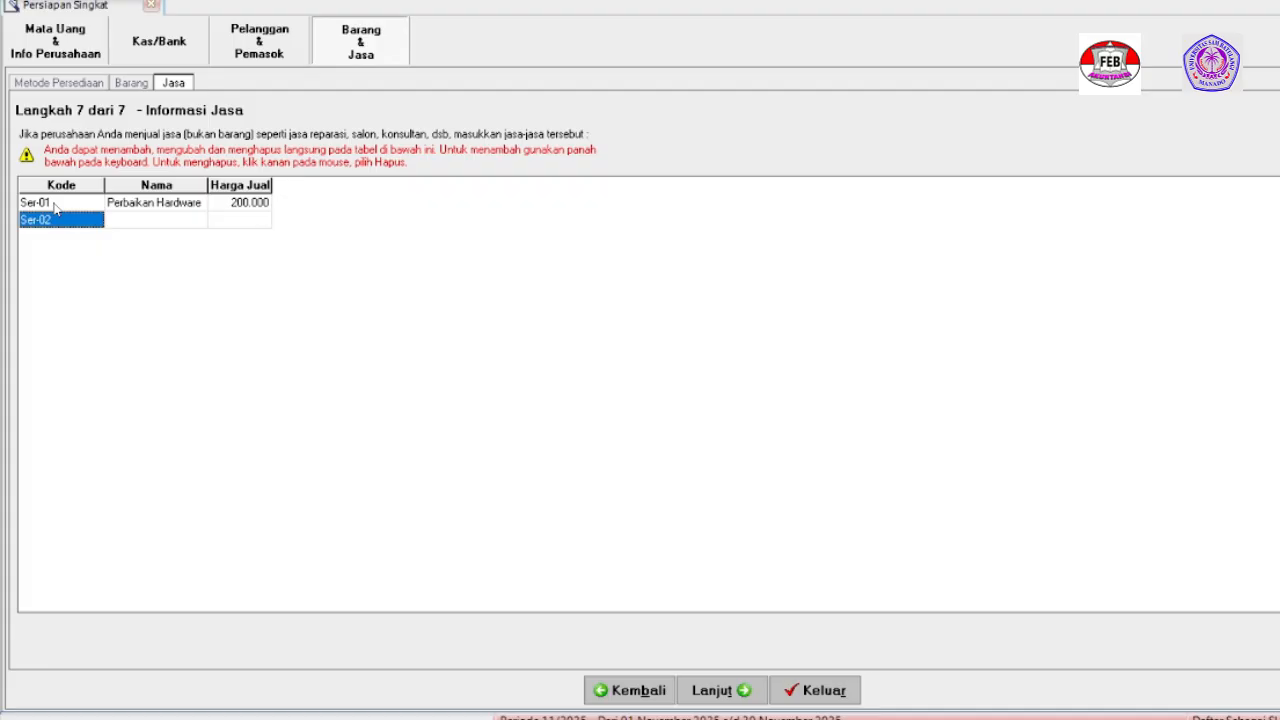
pyautogui.press('Tab')
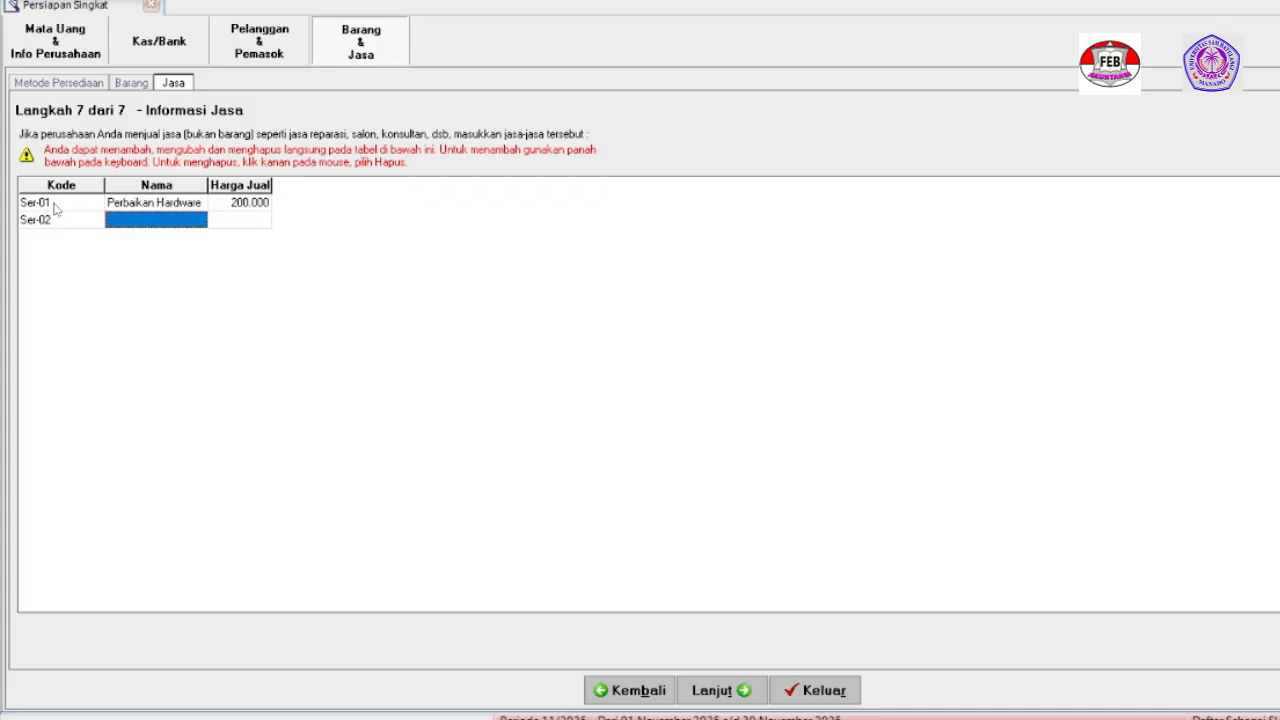
pyautogui.write('P')
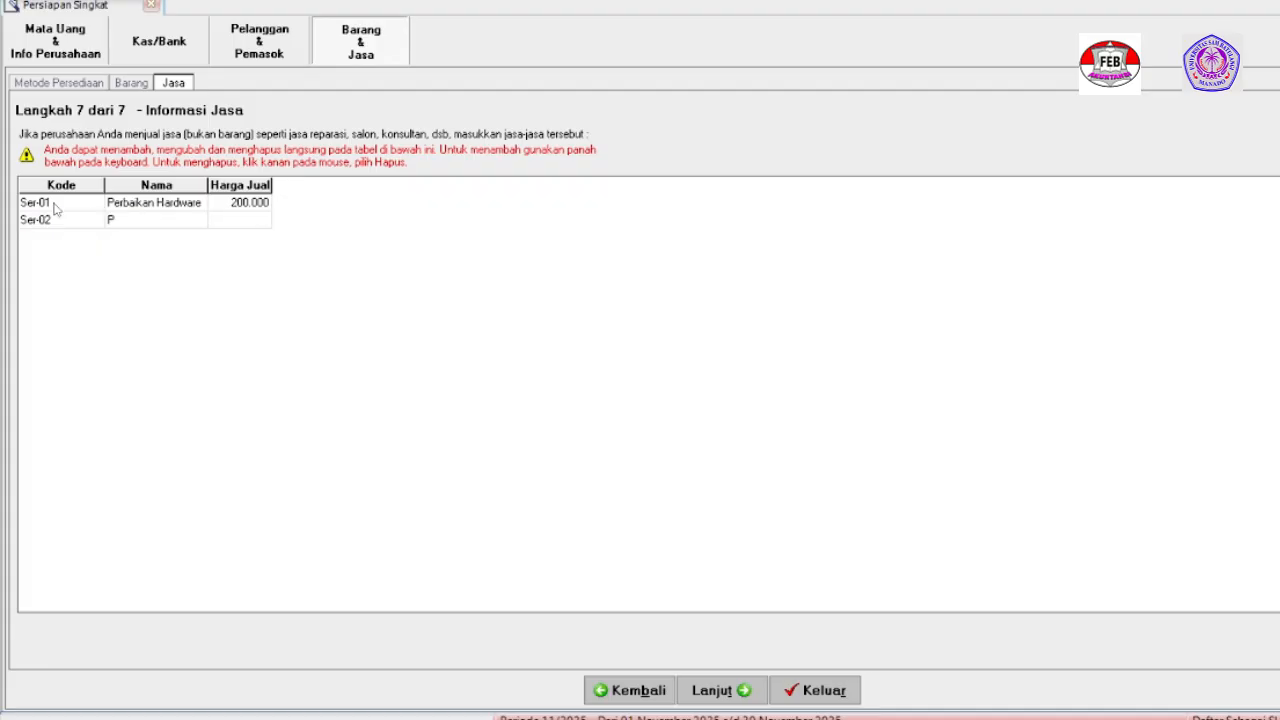
pyautogui.write('erbaikan Software')
pyautogui.press('Tab')
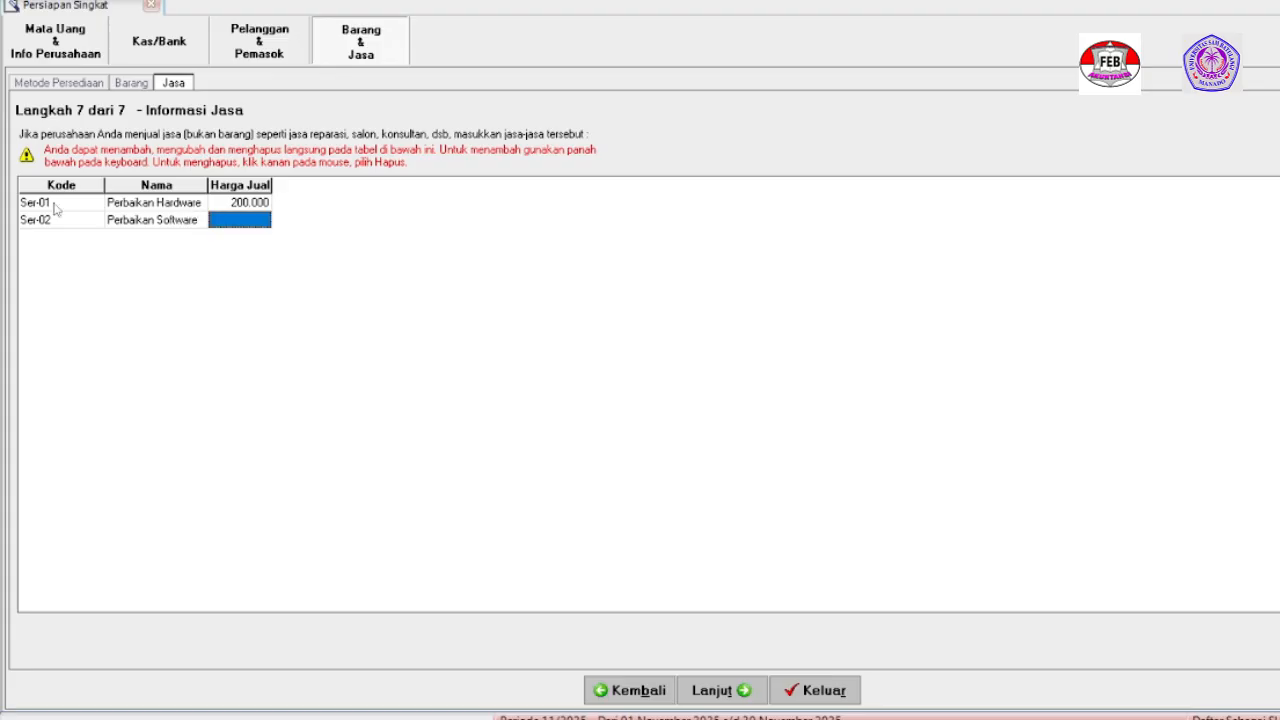
pyautogui.write('400')
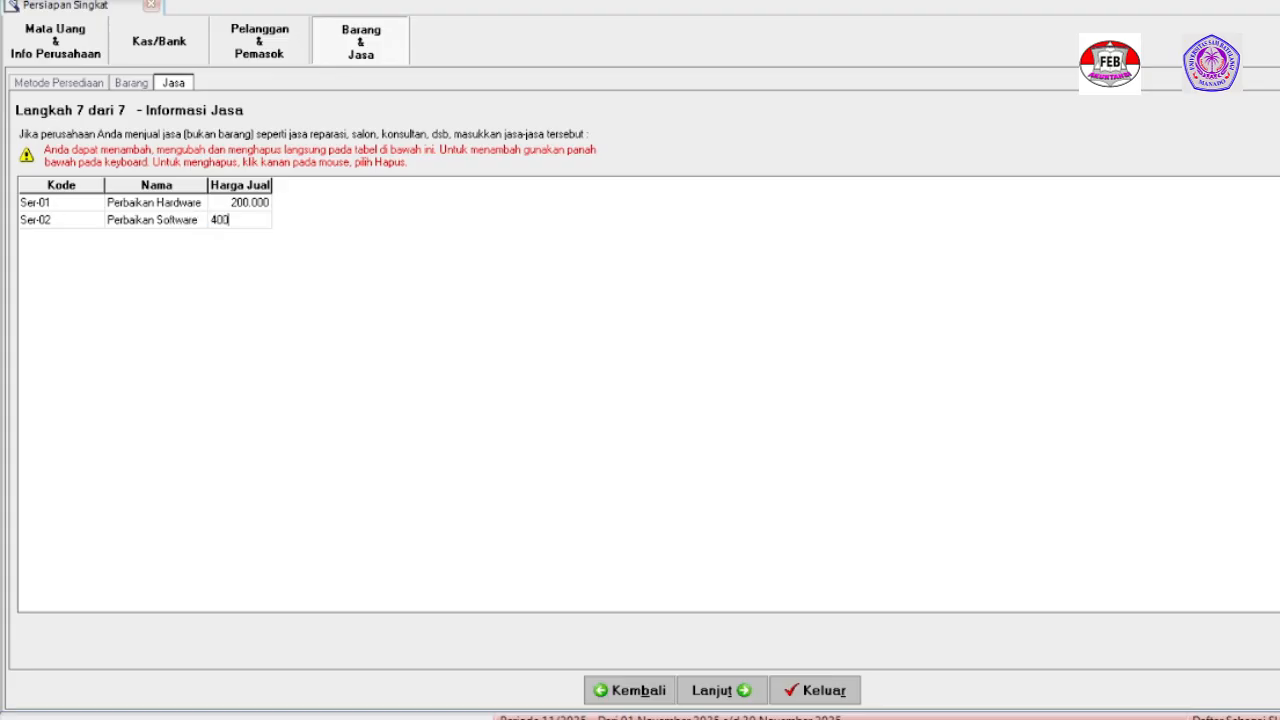
pyautogui.write('.0000')
pyautogui.press('Tab')
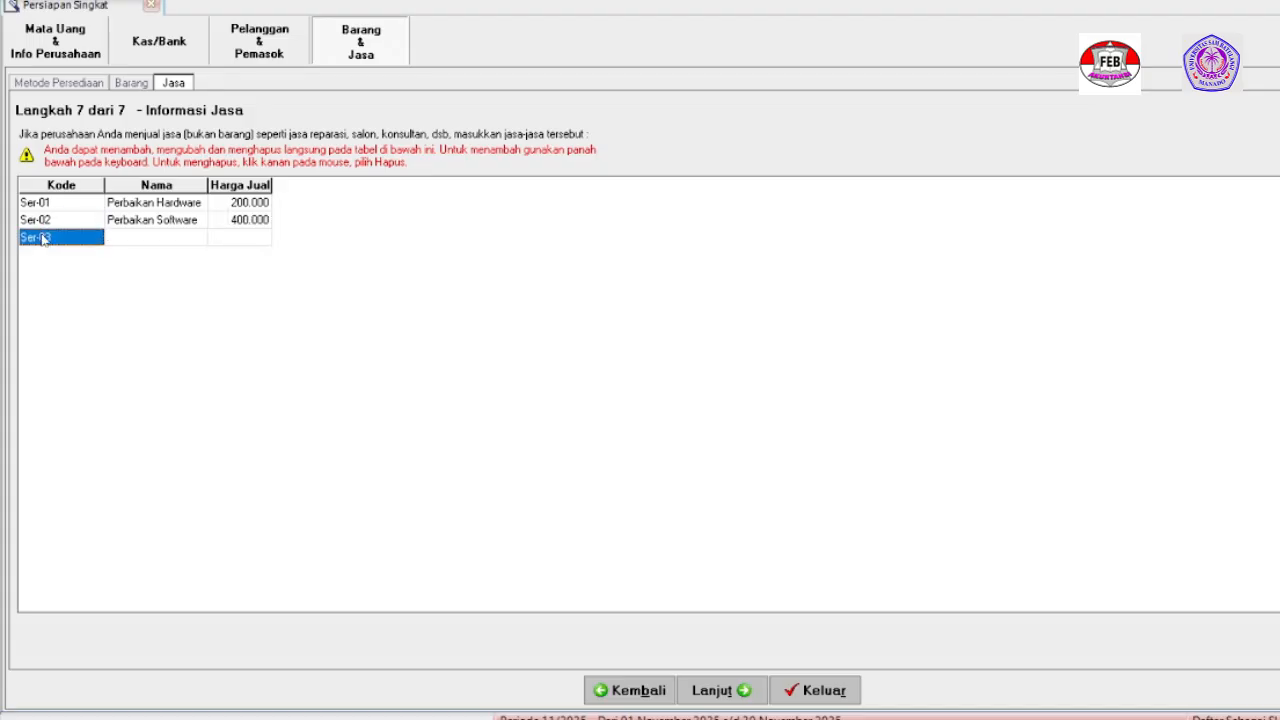
pyautogui.rightClick(42, 238)
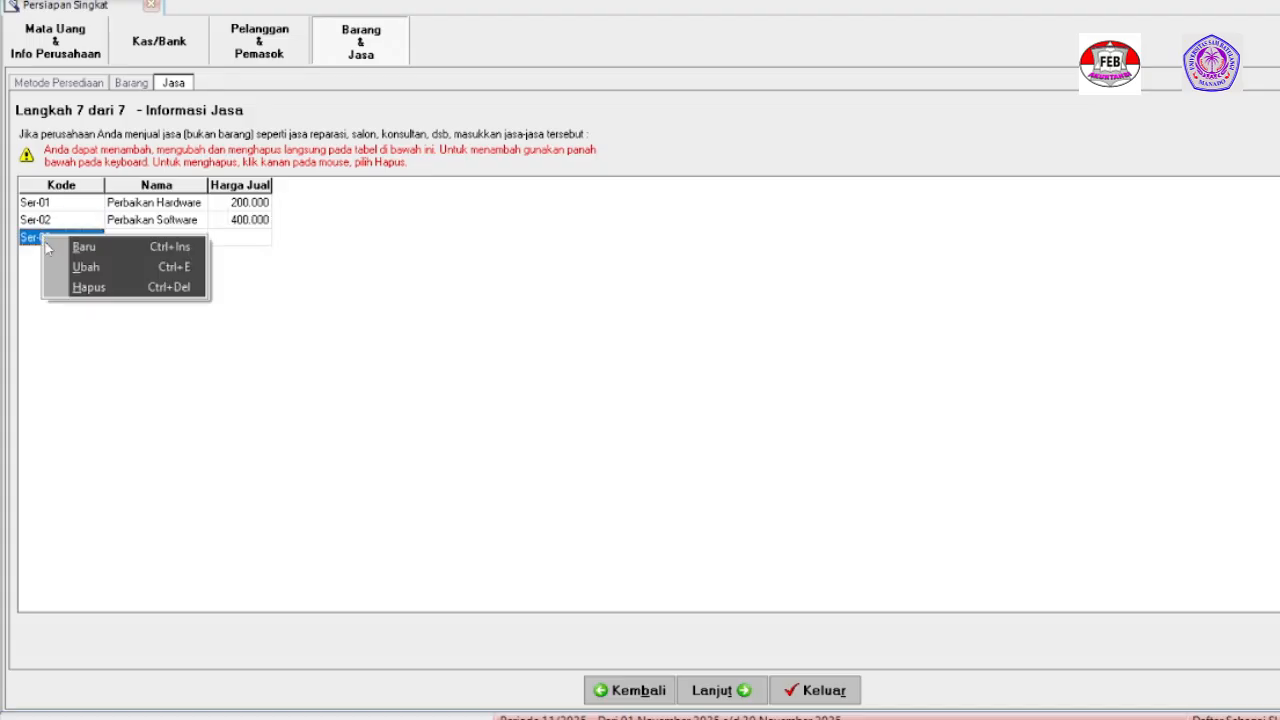
pyautogui.click(80, 290)
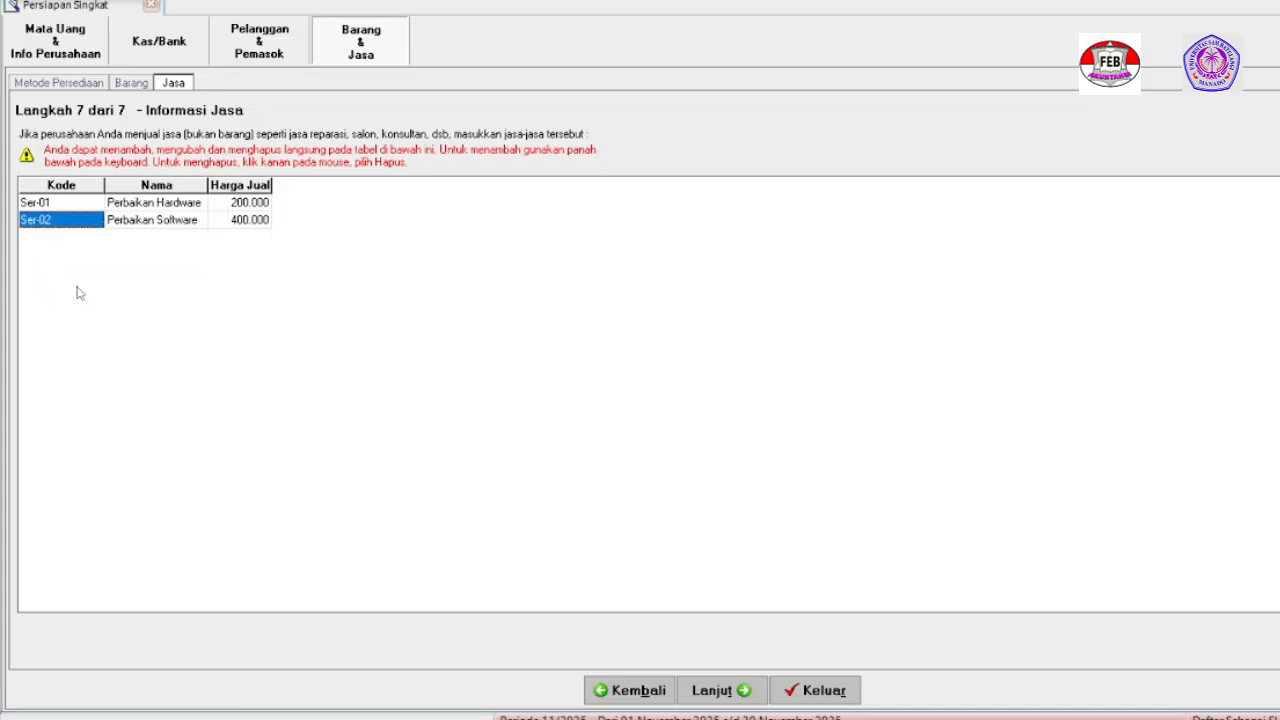
# Finish the quick setup and open the payment terms list (Syarat Pembayaran).
pyautogui.click(744, 692)
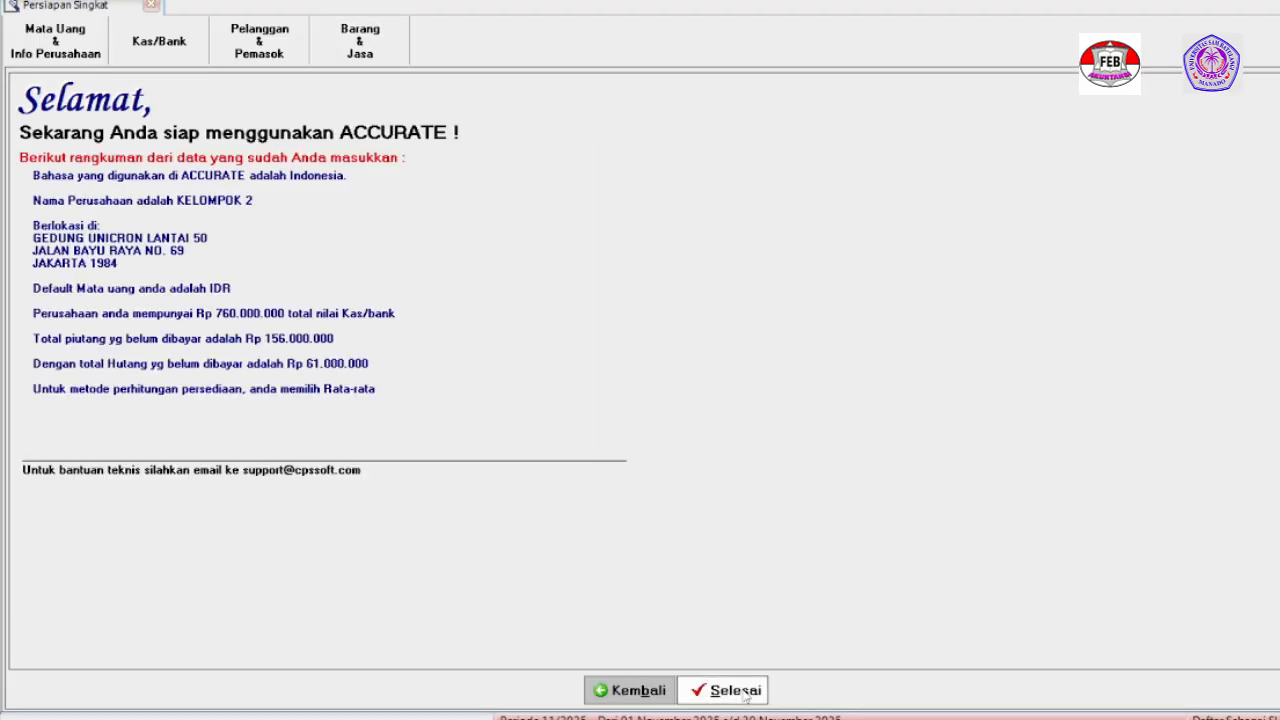
pyautogui.click(735, 691)
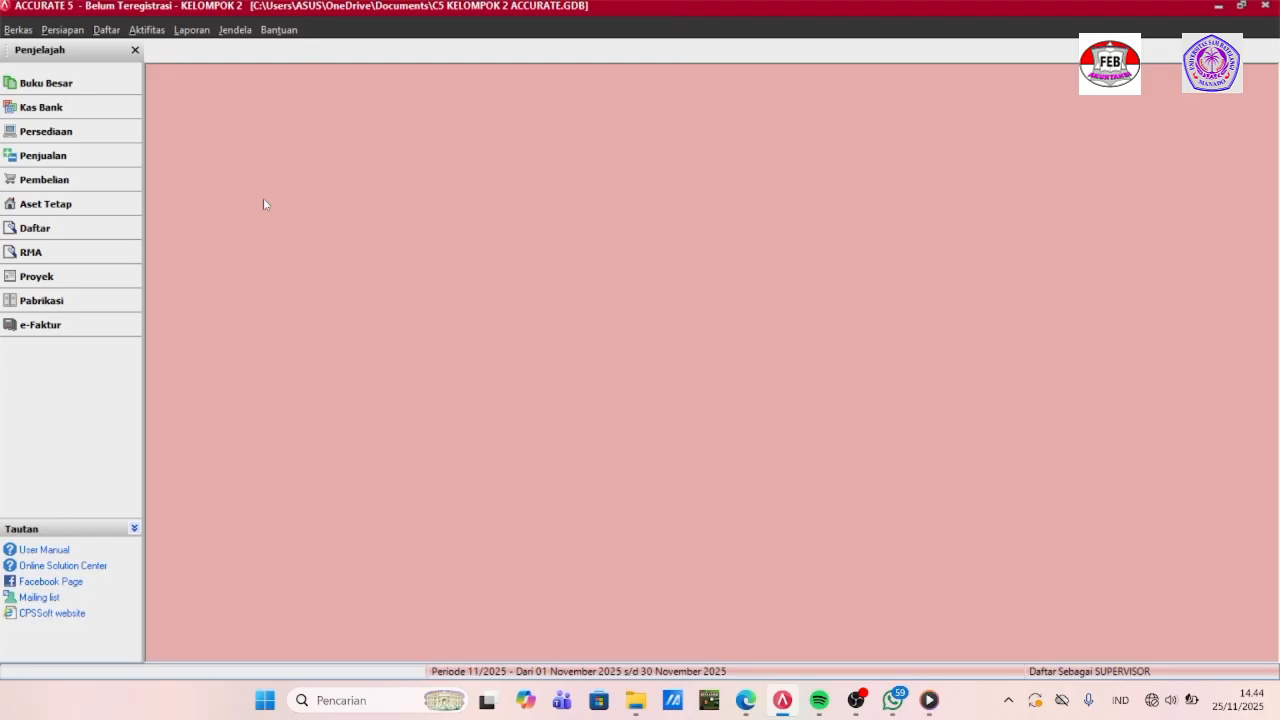
pyautogui.click(103, 35)
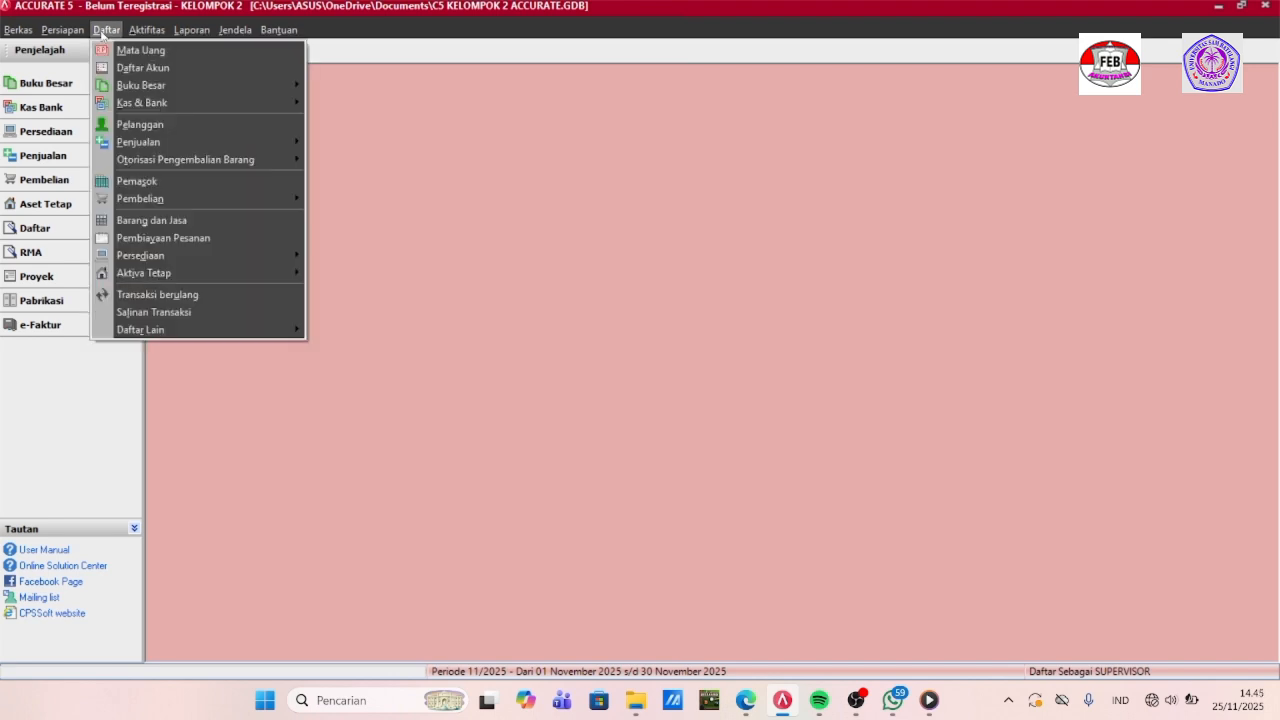
pyautogui.moveTo(216, 337)
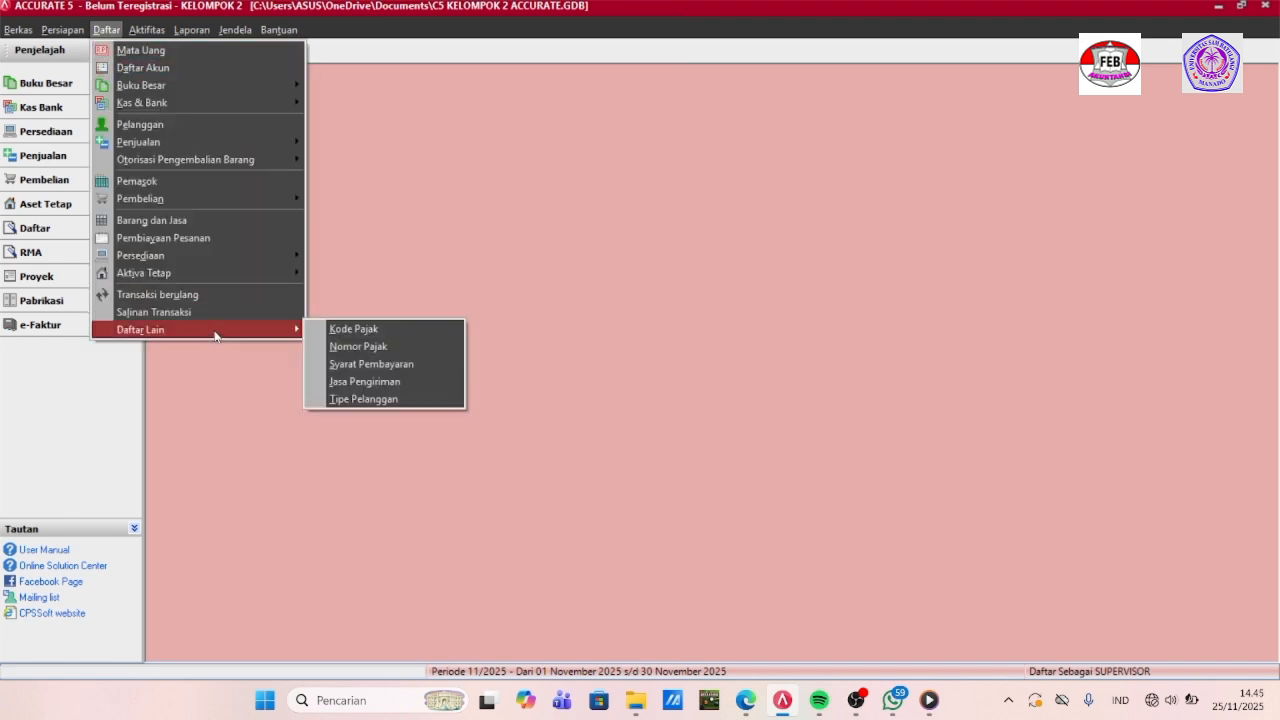
pyautogui.click(358, 366)
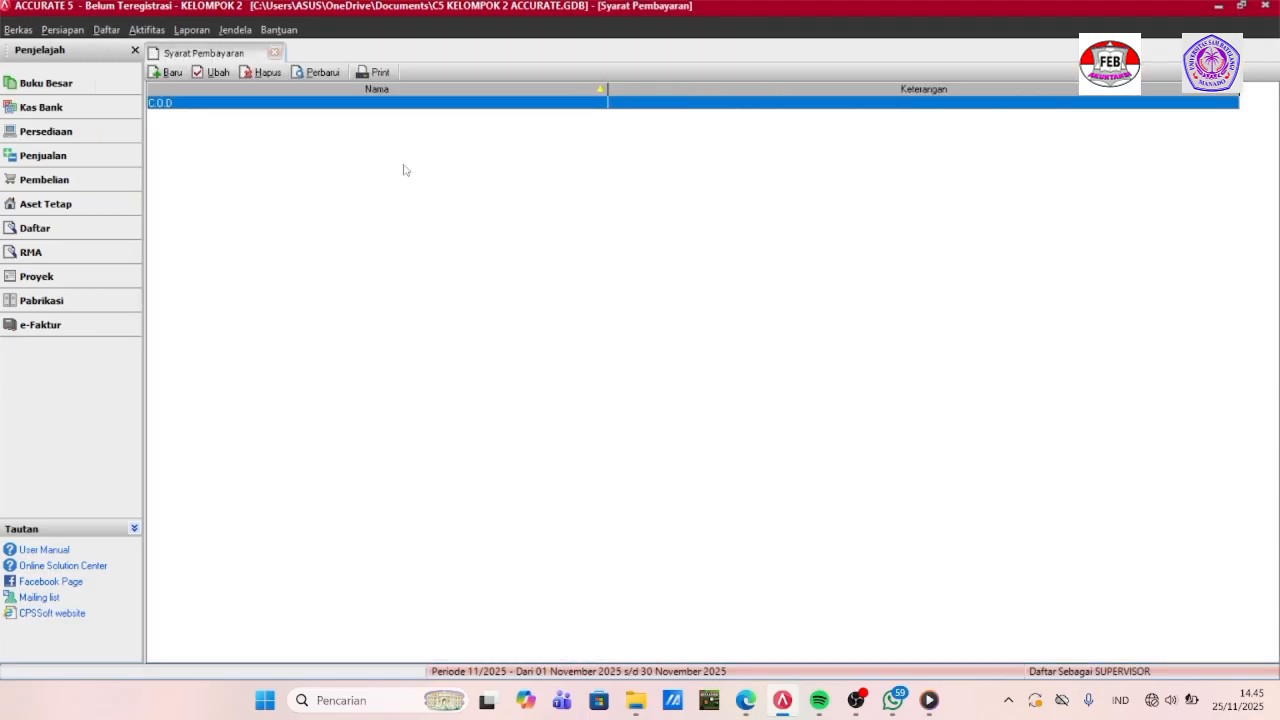
# Start a new payment term with a 2% discount for payment within 10 days and a due period of 30 days.
pyautogui.click(166, 73)
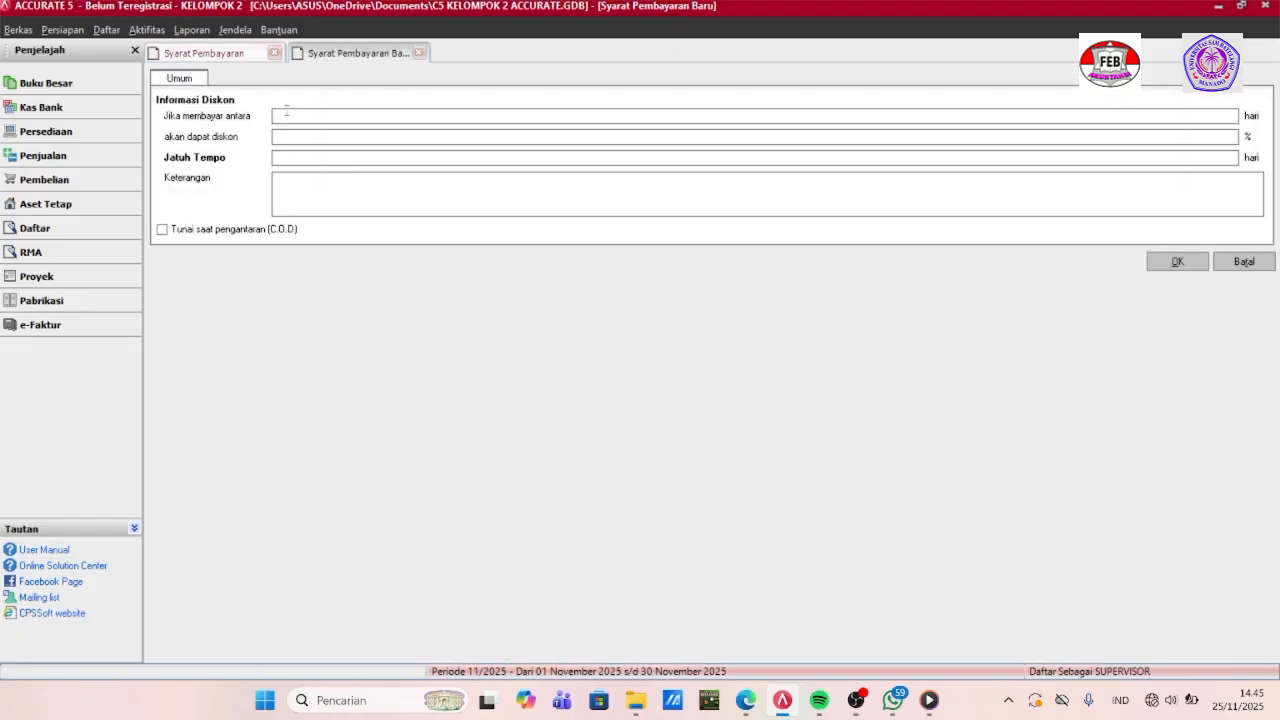
pyautogui.click(297, 112)
pyautogui.write('10')
pyautogui.click(288, 136)
pyautogui.write('2')
pyautogui.click(275, 158)
pyautogui.write('30')
# Describe the payment term as 2/10 n/30, save it and refresh the list.
pyautogui.click(295, 198)
pyautogui.write('2/n')
pyautogui.press('BackSpace')
pyautogui.write('10,')
pyautogui.press('BackSpace')
pyautogui.write('n/30')
pyautogui.click(1172, 261)
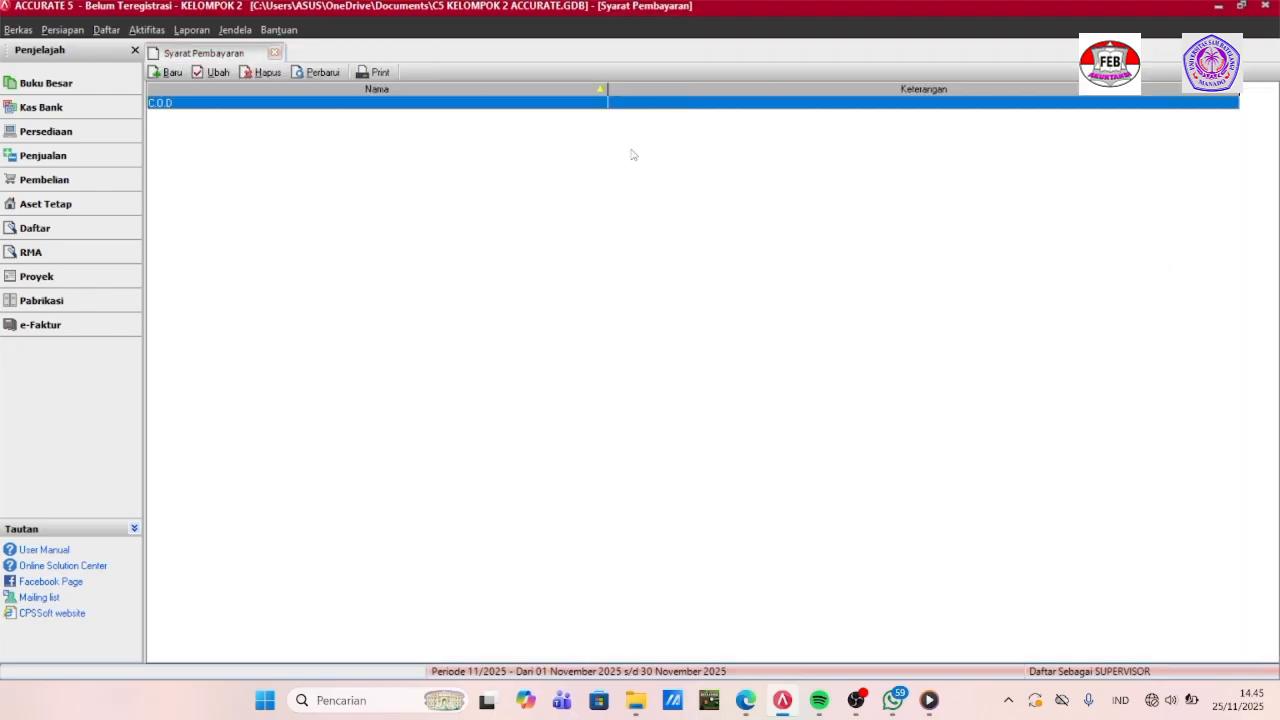
pyautogui.click(313, 73)
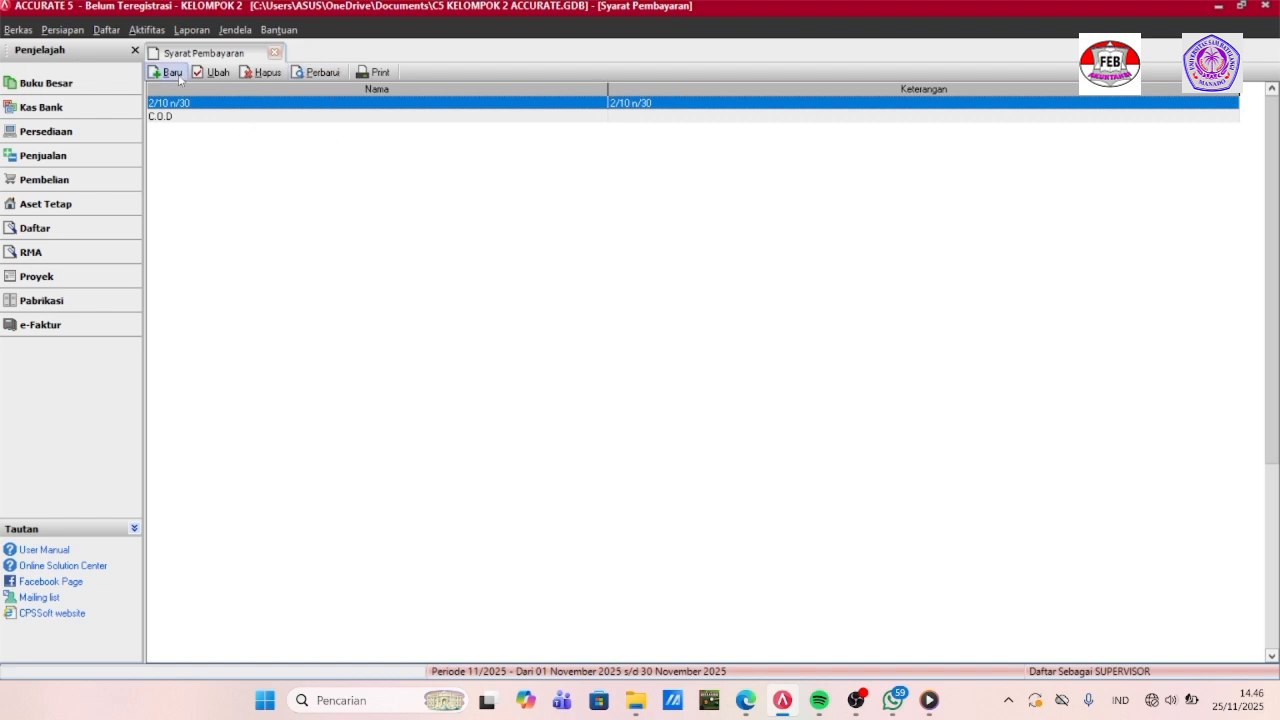
# Add a payment term with 0 discount days, 0% discount, 30 days due and description Net 30, and refresh the list.
pyautogui.click(172, 73)
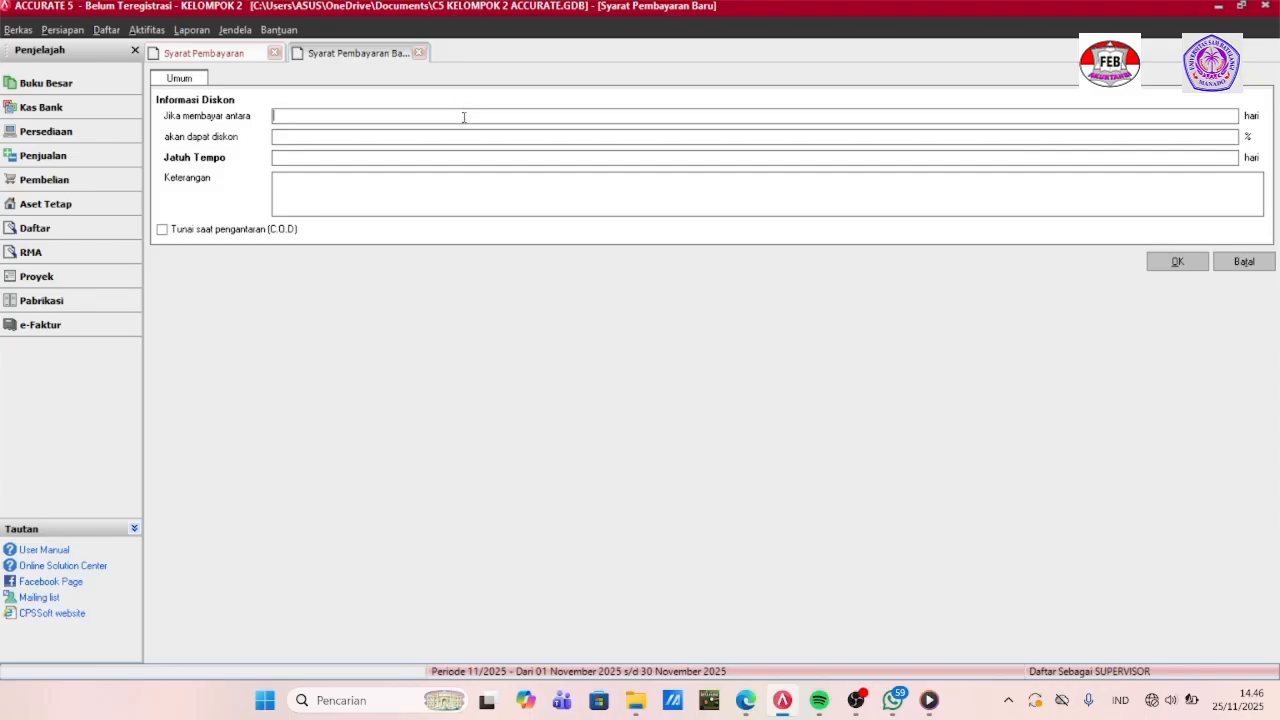
pyautogui.write('0')
pyautogui.press('Tab')
pyautogui.write('0')
pyautogui.press('Tab')
pyautogui.write('30')
pyautogui.press('Tab')
pyautogui.write('Net 30')
pyautogui.click(1176, 262)
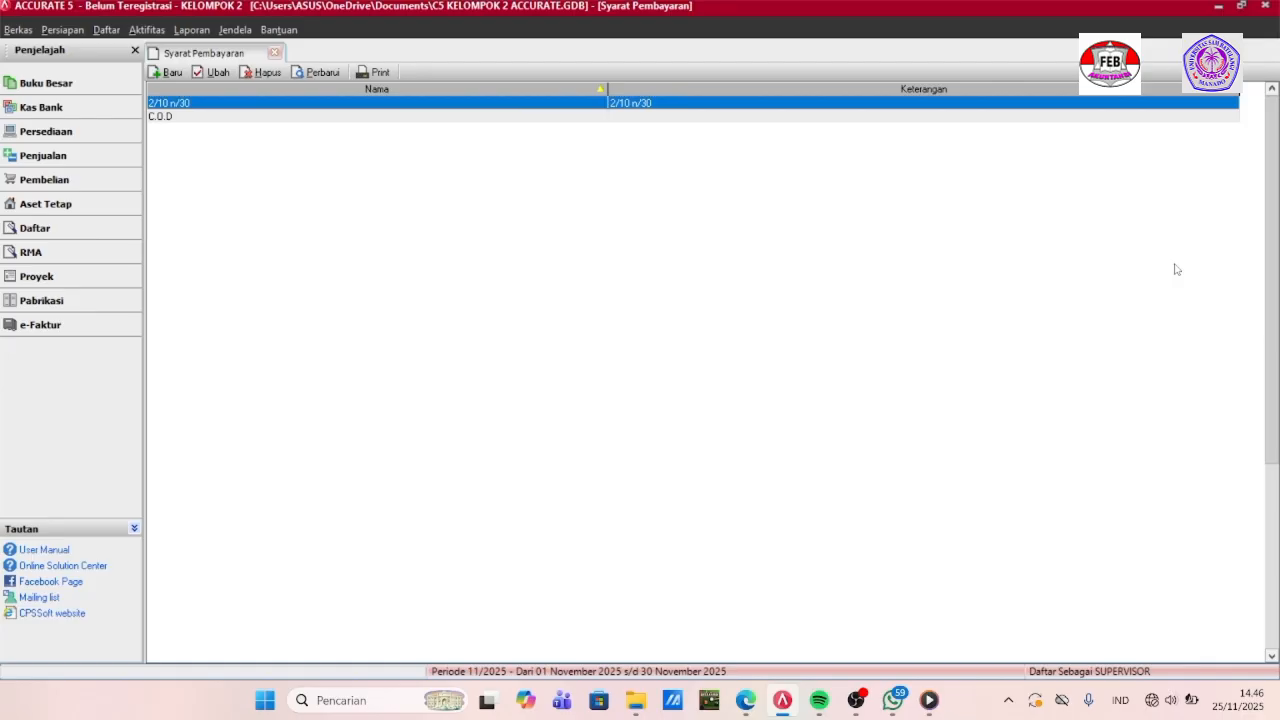
pyautogui.click(320, 75)
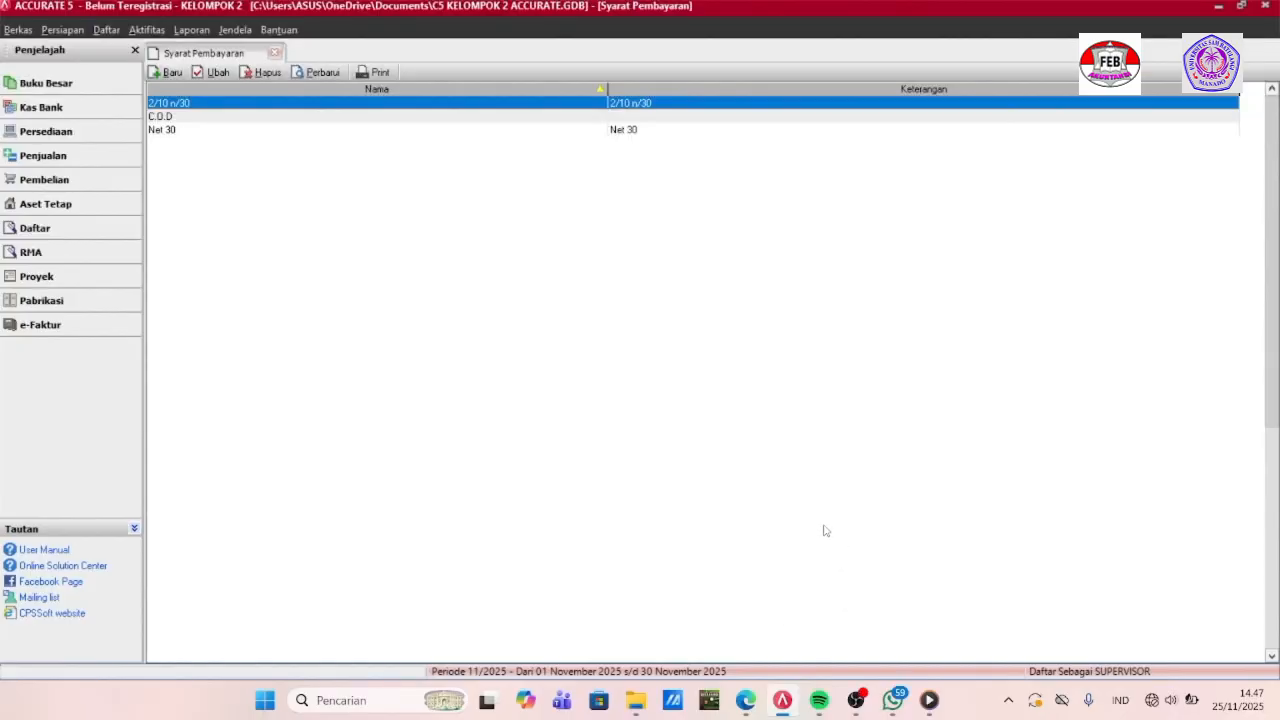
# In the tax code list (Kode Pajak), start a new tax named PPN with a rate of 11%.
pyautogui.click(107, 32)
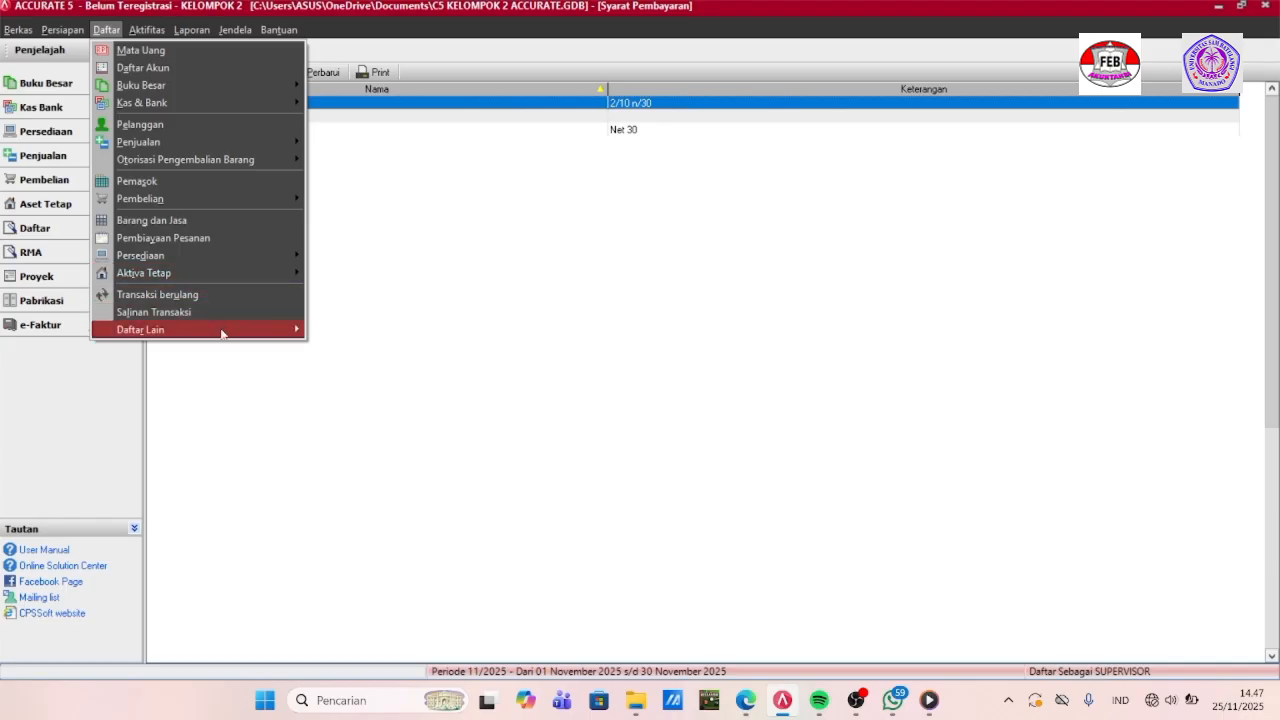
pyautogui.moveTo(222, 333)
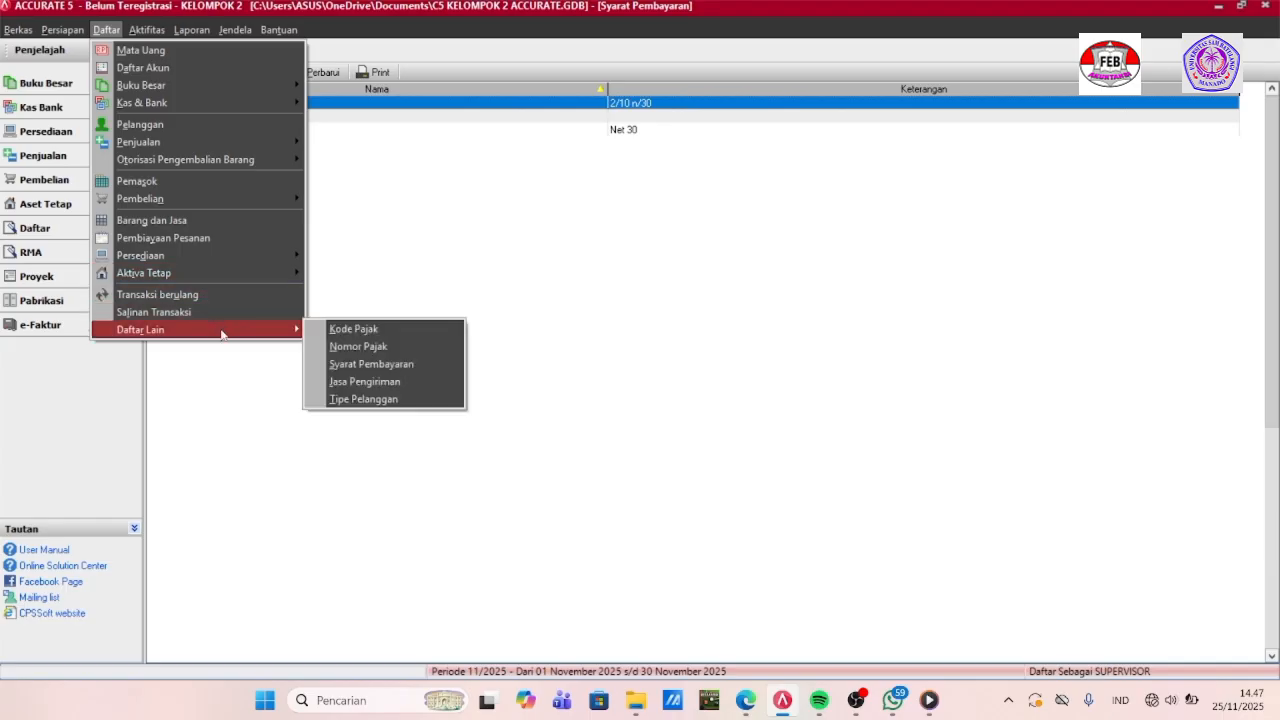
pyautogui.click(356, 329)
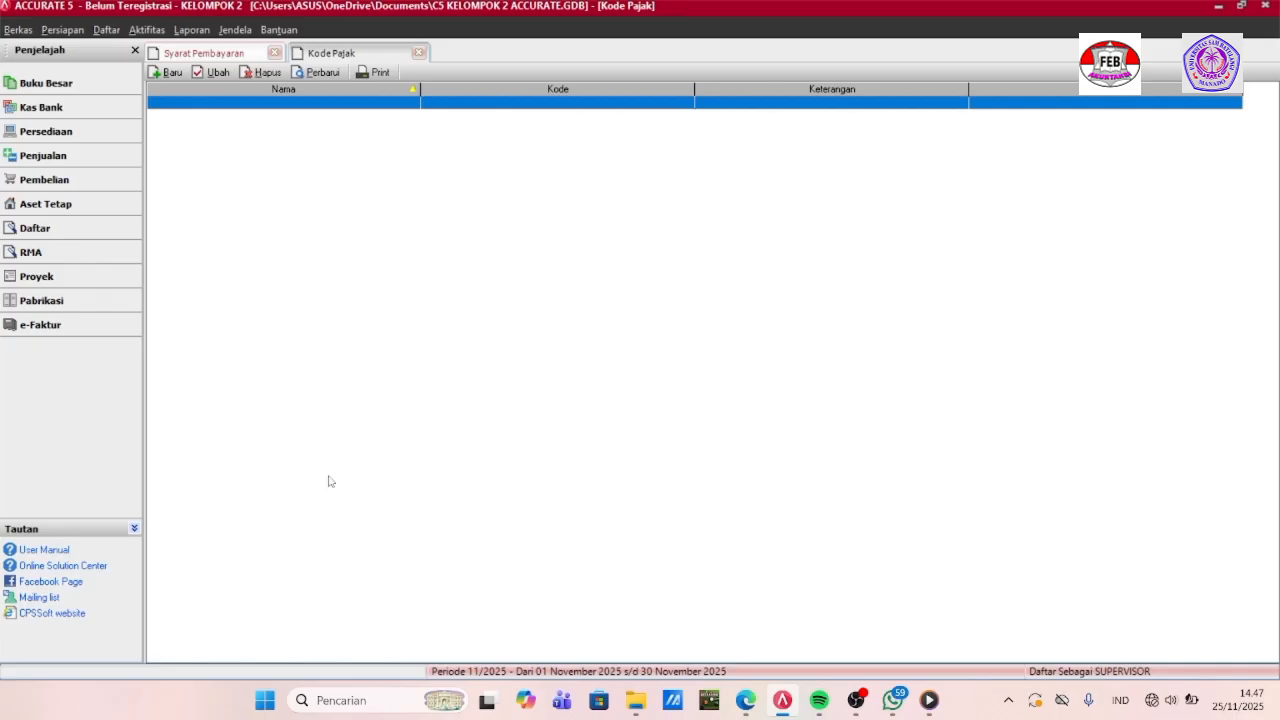
pyautogui.click(168, 74)
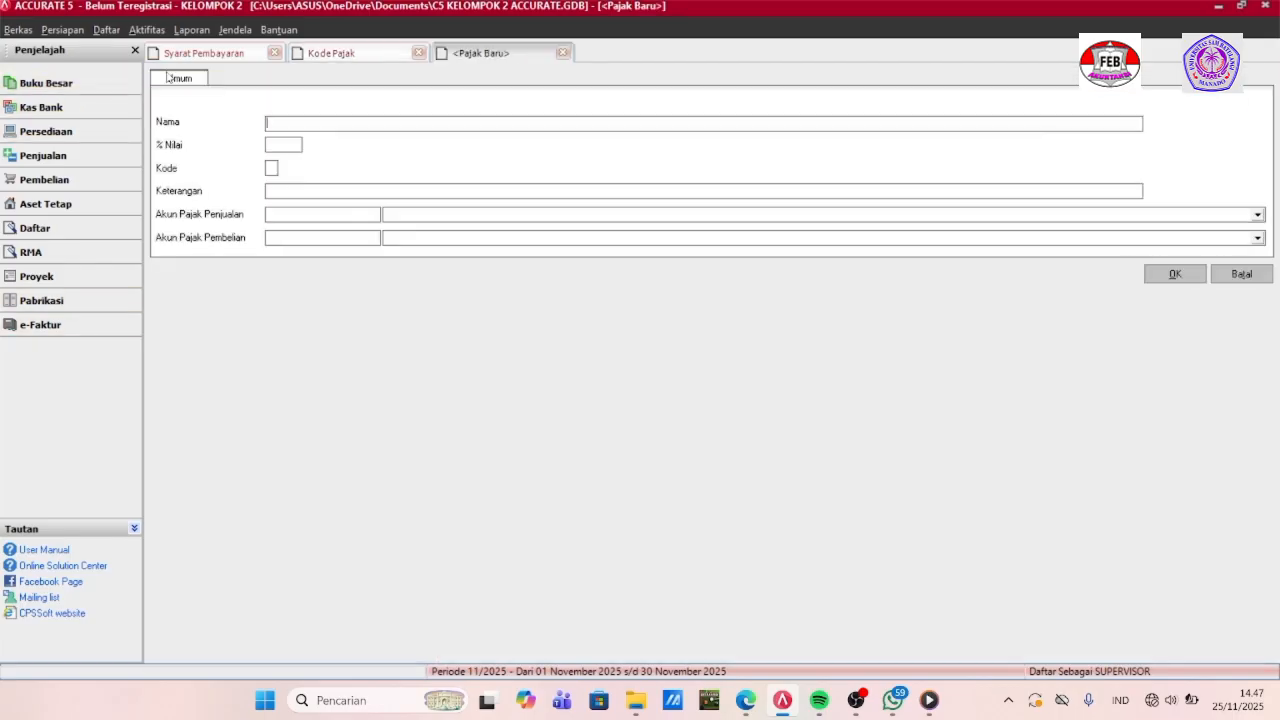
pyautogui.click(303, 124)
pyautogui.write('PPN')
pyautogui.press('Tab')
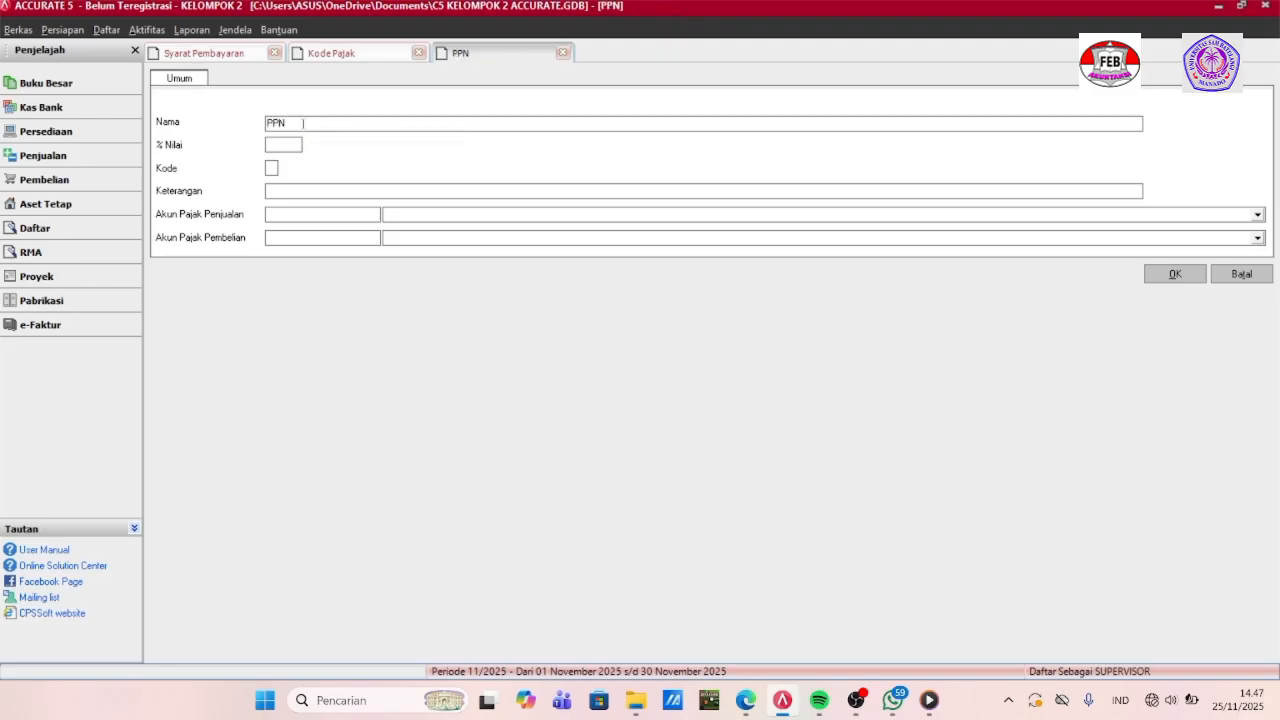
pyautogui.write('11')
# Give the PPN tax the code T and the description Pajak Pertambahan Nilai.
pyautogui.press('Tab')
pyautogui.write('T')
pyautogui.write('Pajak ')
pyautogui.write('P')
pyautogui.write('ertambah')
pyautogui.write('an N')
pyautogui.write('ilai')
# Assign sales tax account 2100 (PPn Keluaran) and purchase tax account 1600 to the PPN tax and save it.
pyautogui.write('21')
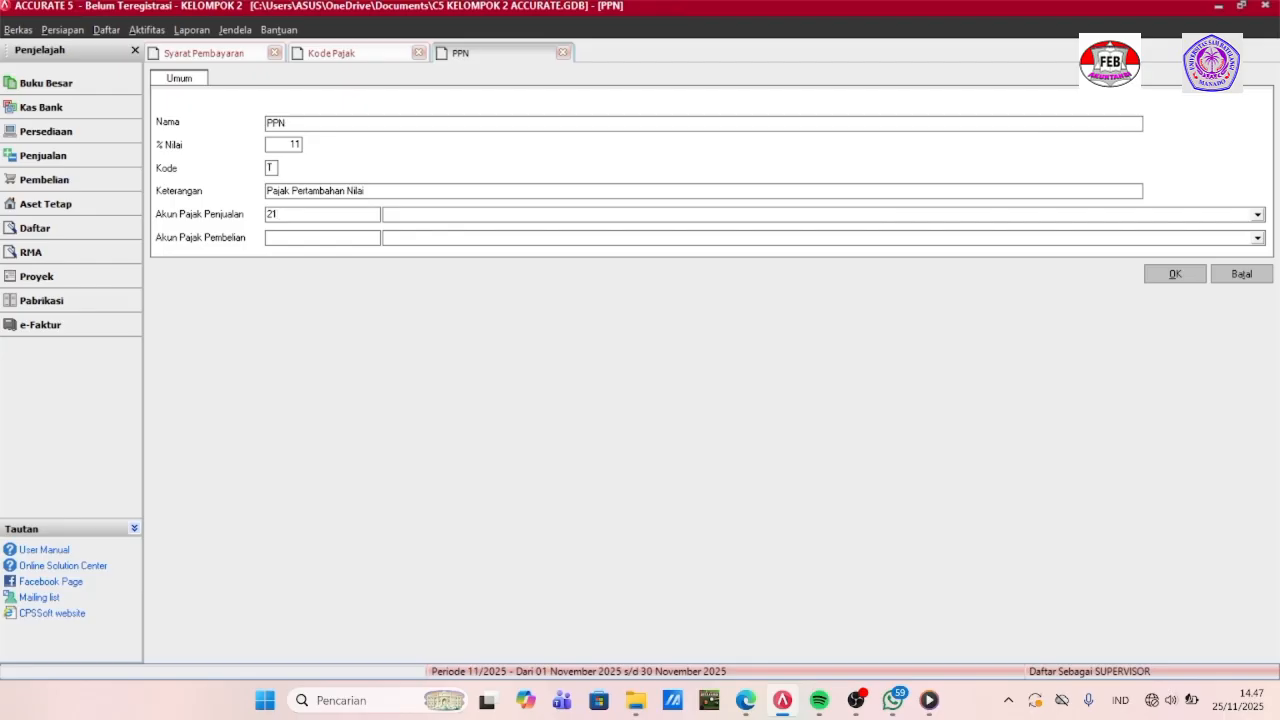
pyautogui.write('00')
pyautogui.press('Tab')
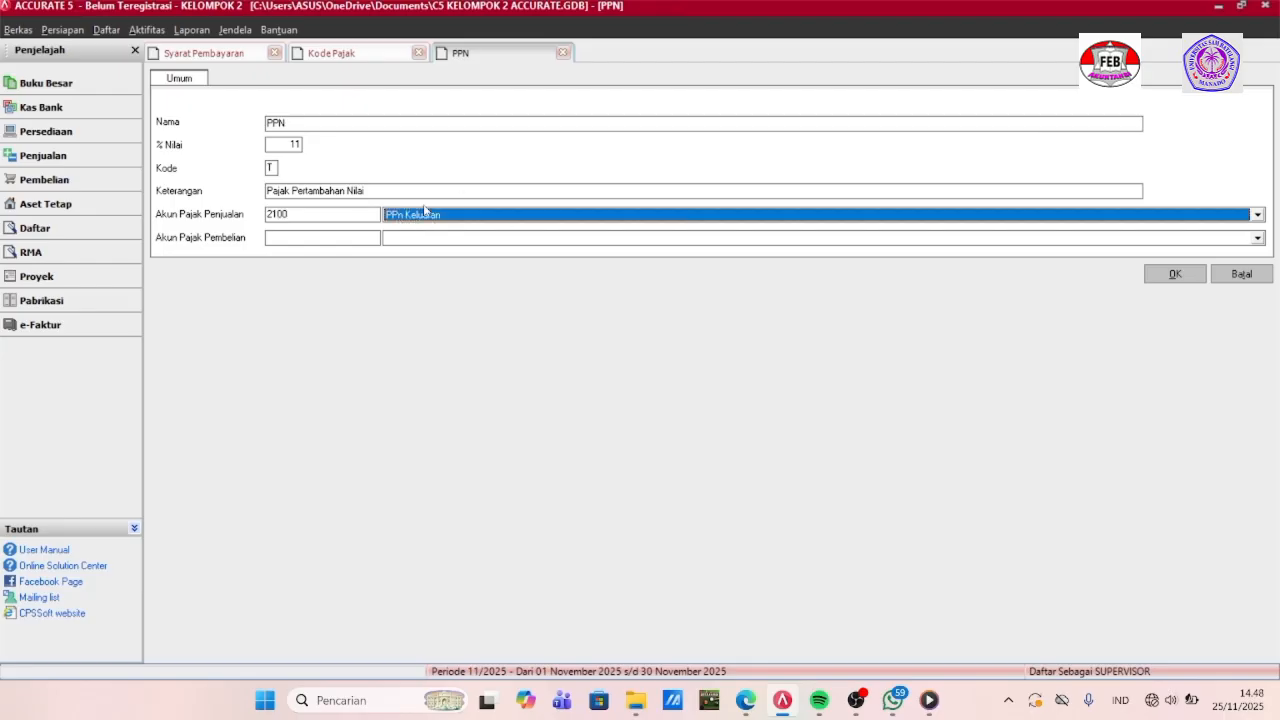
pyautogui.click(327, 238)
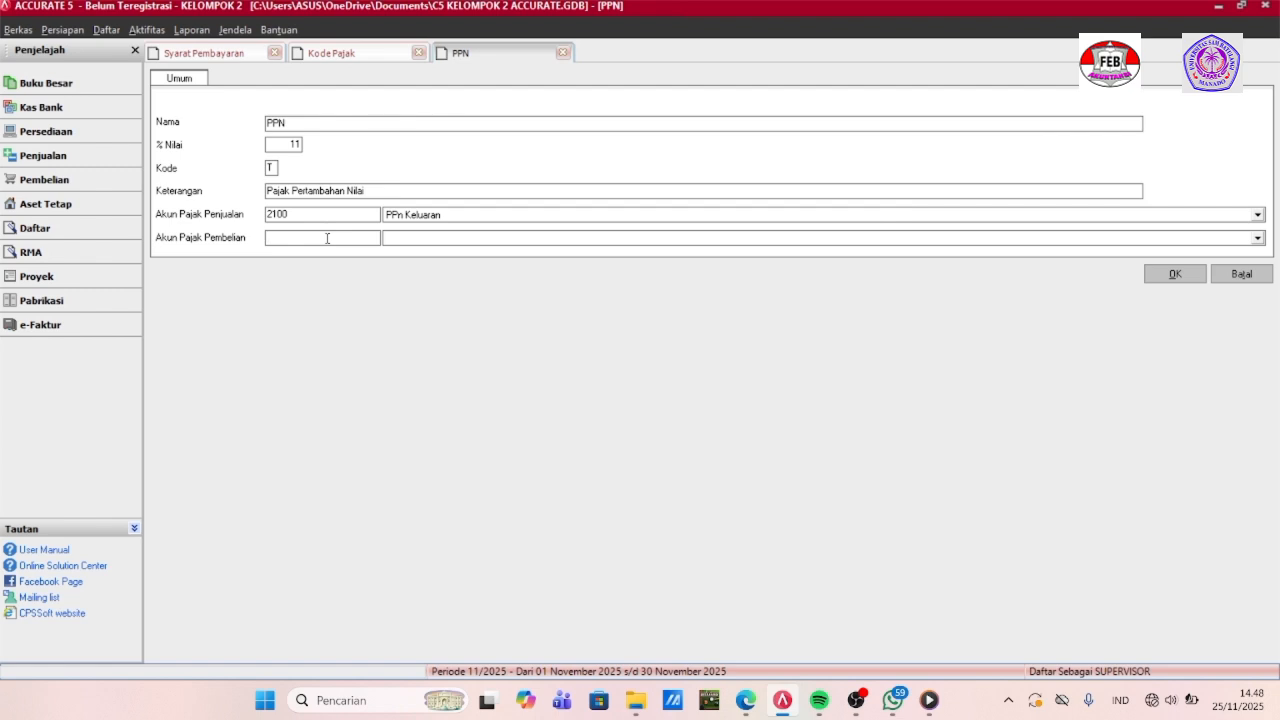
pyautogui.write('1600')
pyautogui.click(424, 238)
pyautogui.click(334, 238)
pyautogui.click(1168, 278)
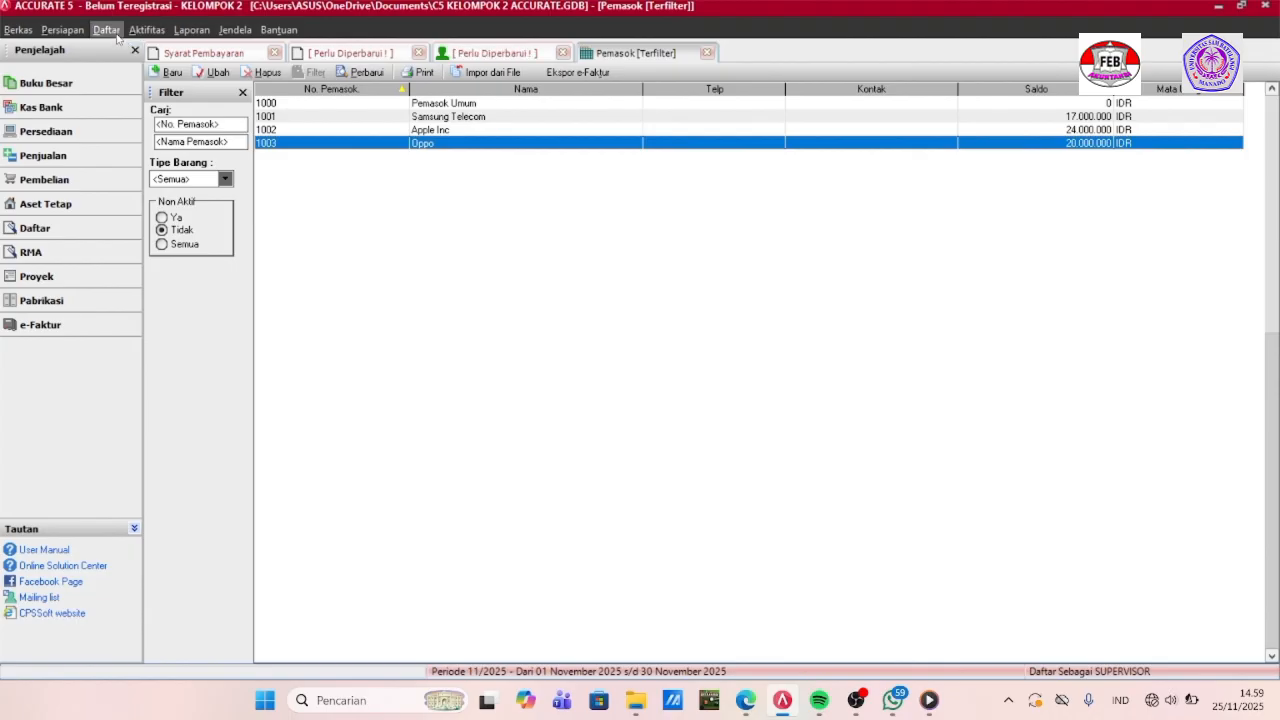
# Start a new fixed asset tax type (Tipe Aktiva Tetap Pajak) named Bangunan Permanen.
pyautogui.click(116, 36)
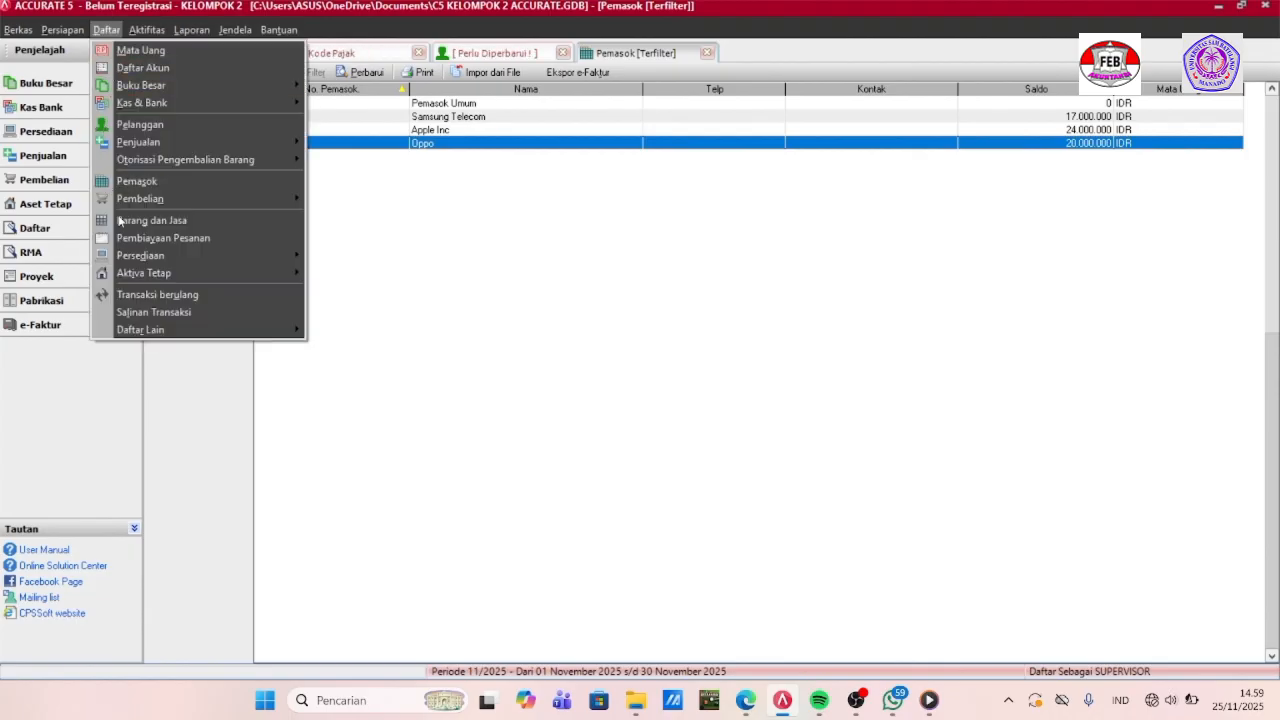
pyautogui.moveTo(151, 270)
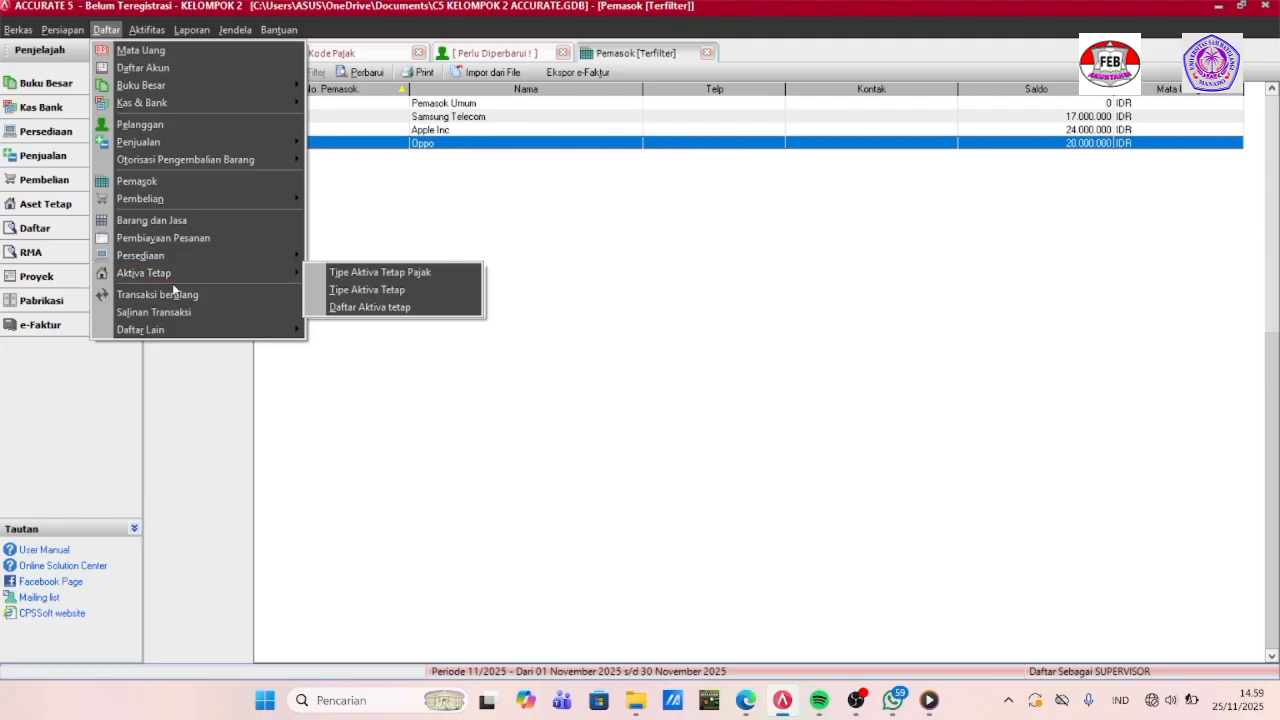
pyautogui.click(349, 276)
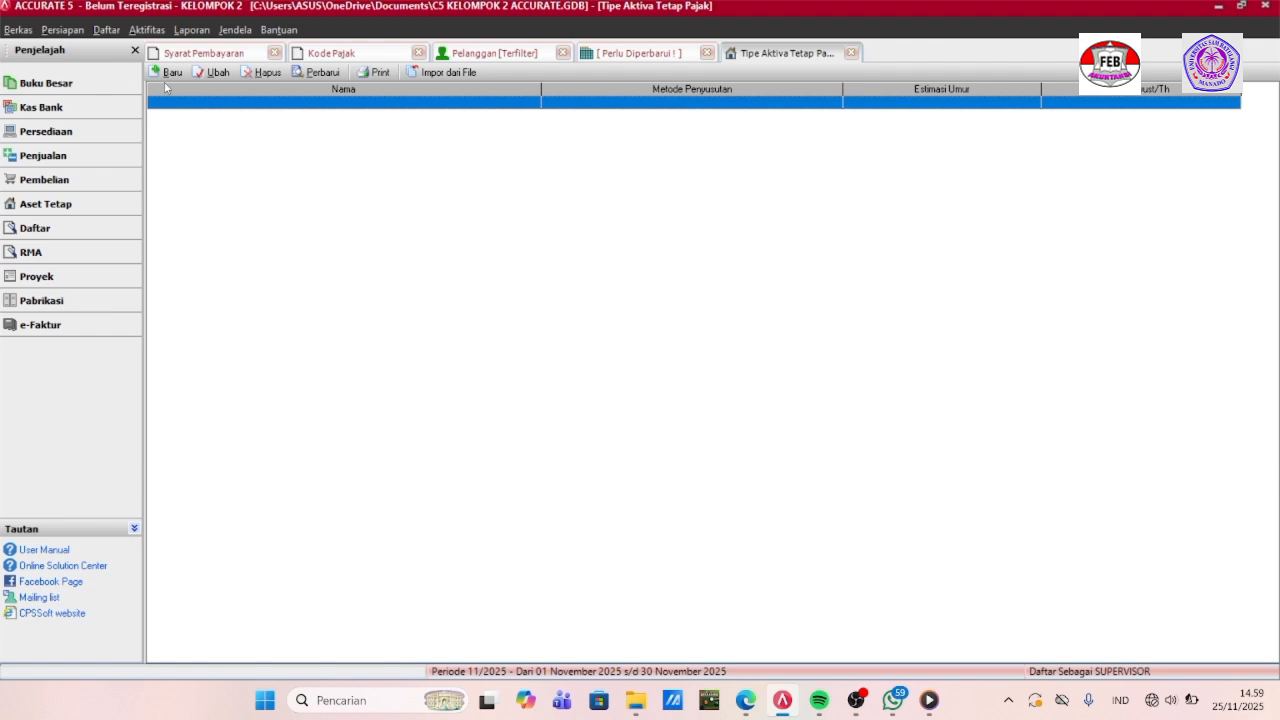
pyautogui.click(168, 72)
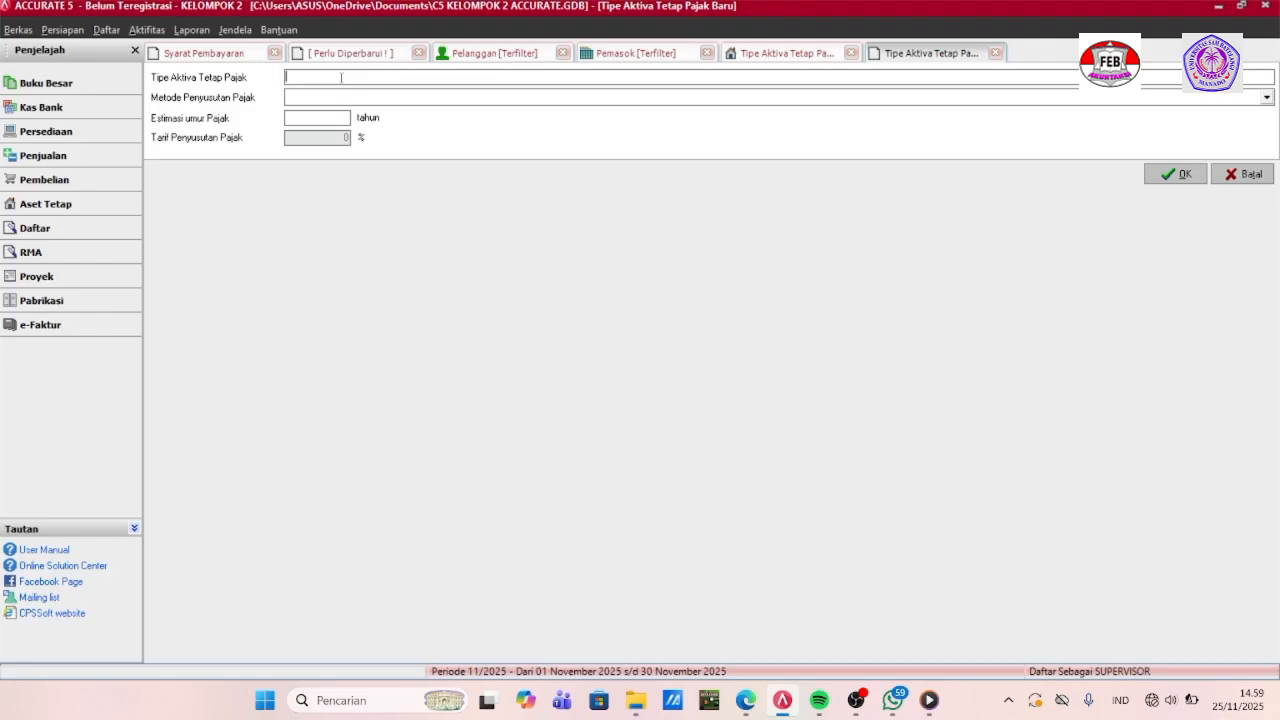
pyautogui.write('Bangunan')
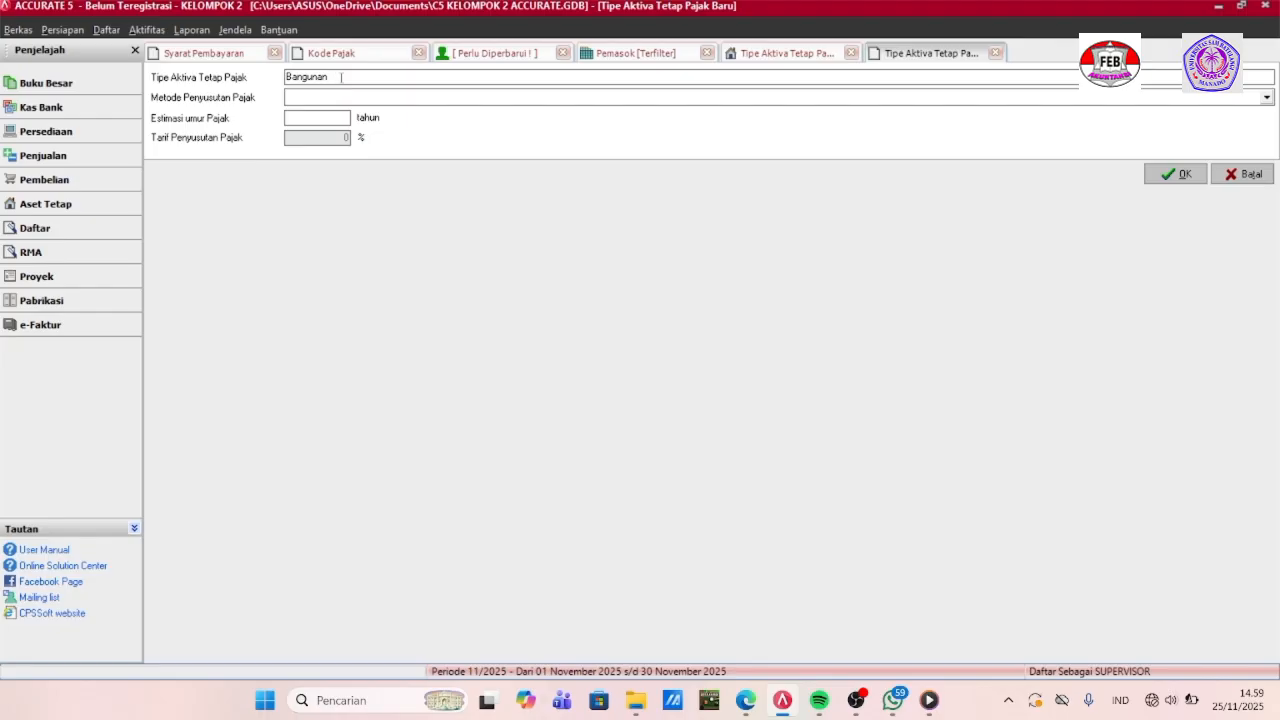
pyautogui.write(' Permanen')
pyautogui.press('Tab')
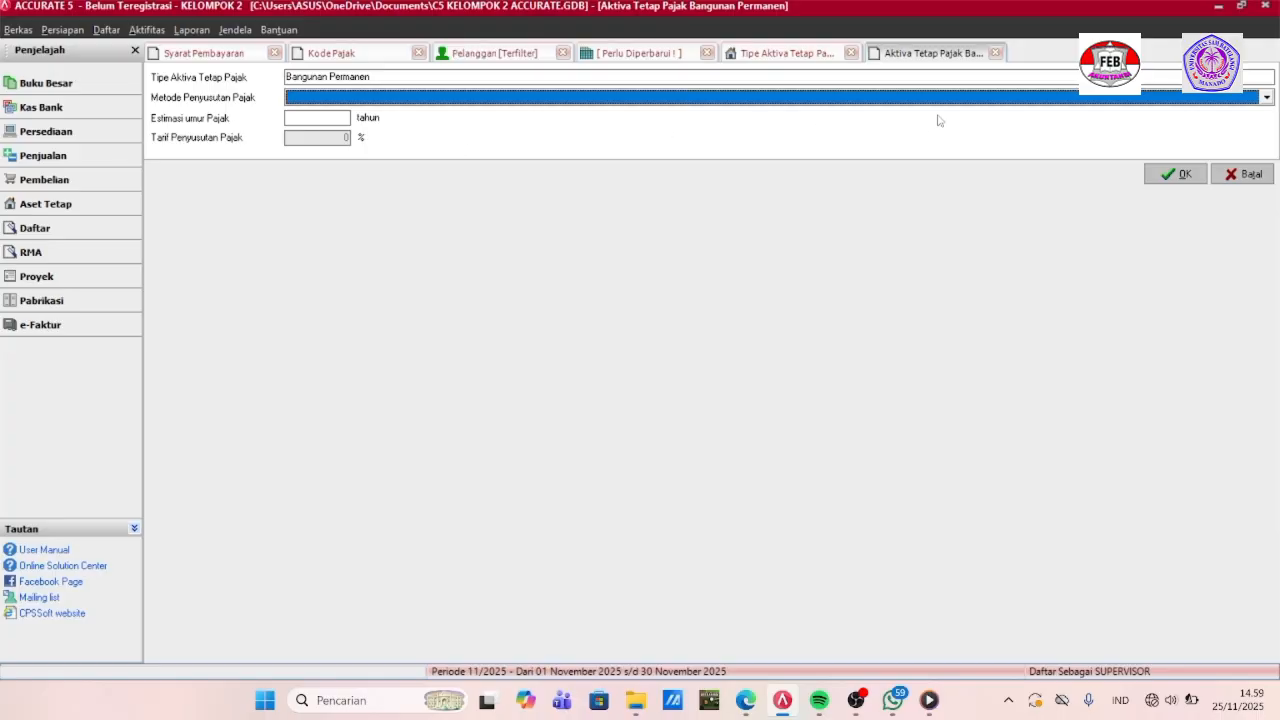
# Set Bangunan Permanen to Metode Garis Lurus with an estimated life of 20 years, save it and refresh the list.
pyautogui.click(1267, 97)
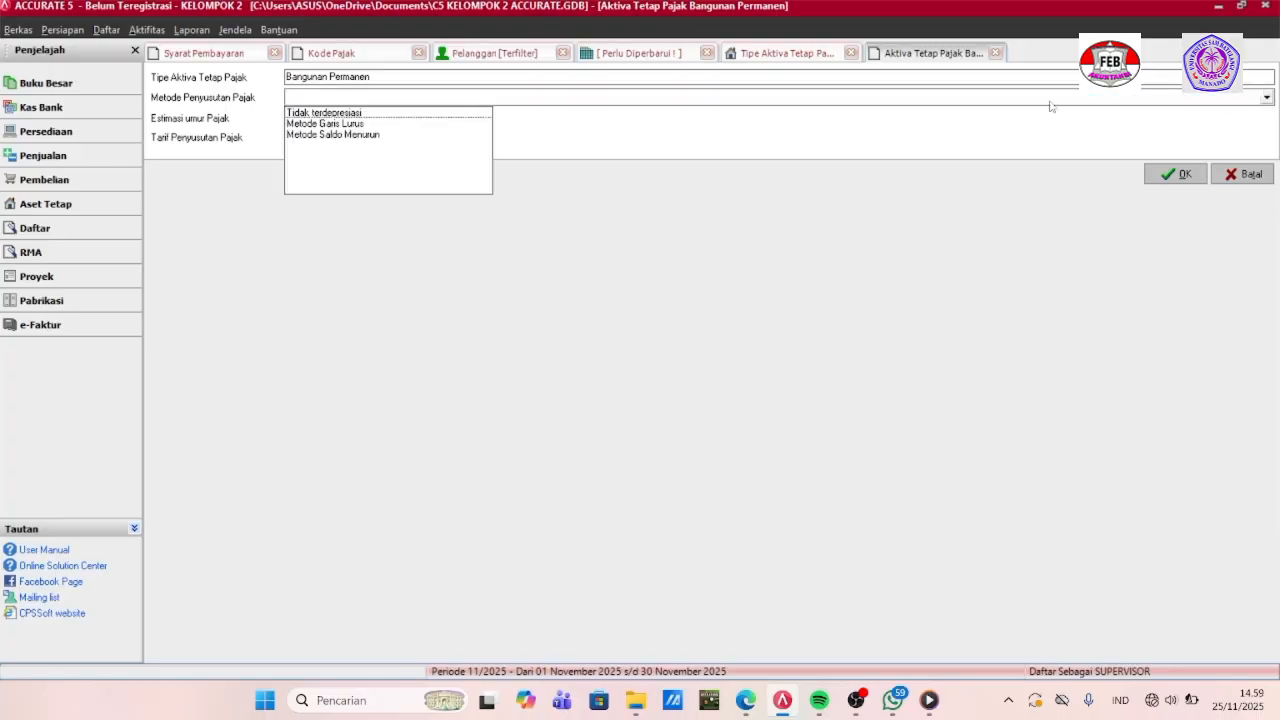
pyautogui.click(367, 123)
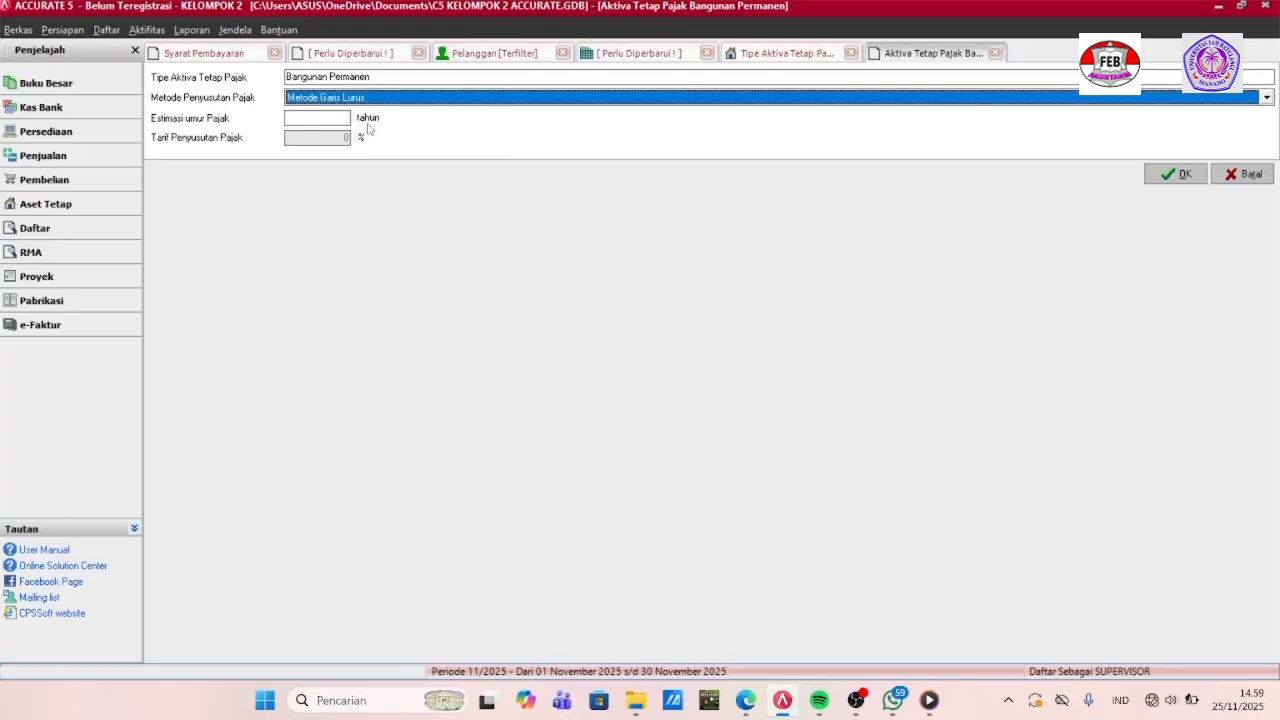
pyautogui.click(338, 119)
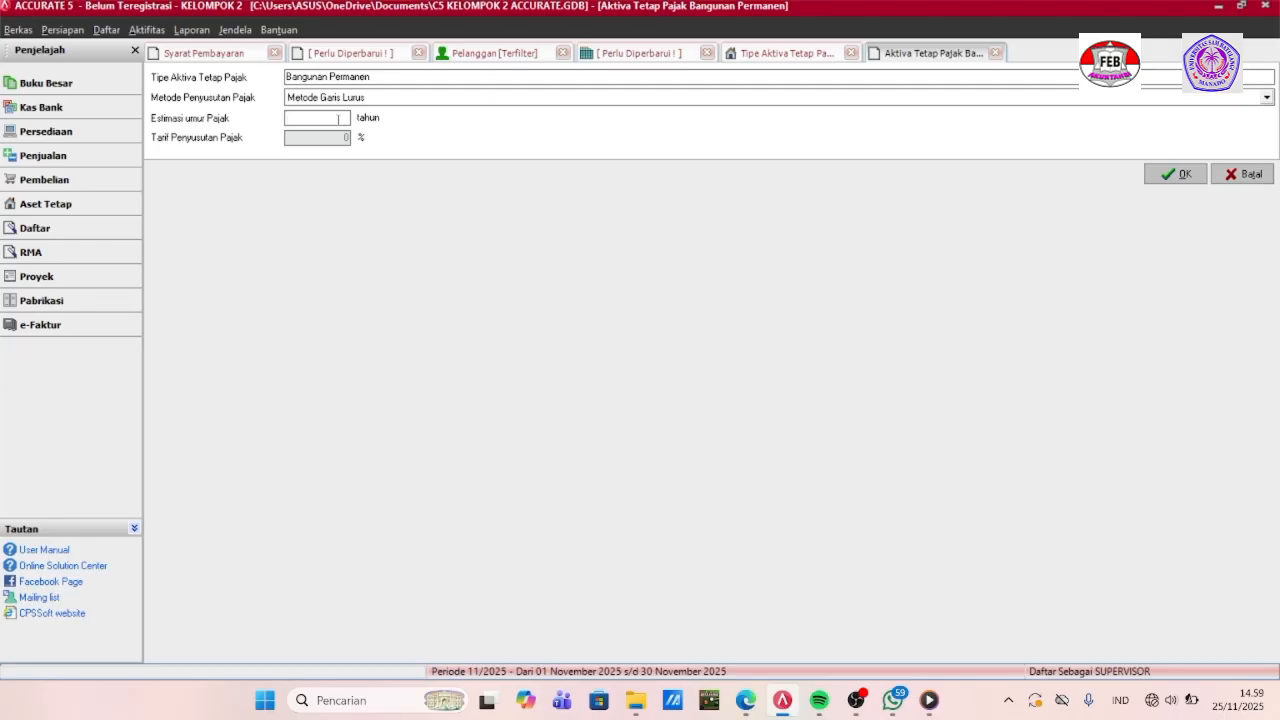
pyautogui.write('20')
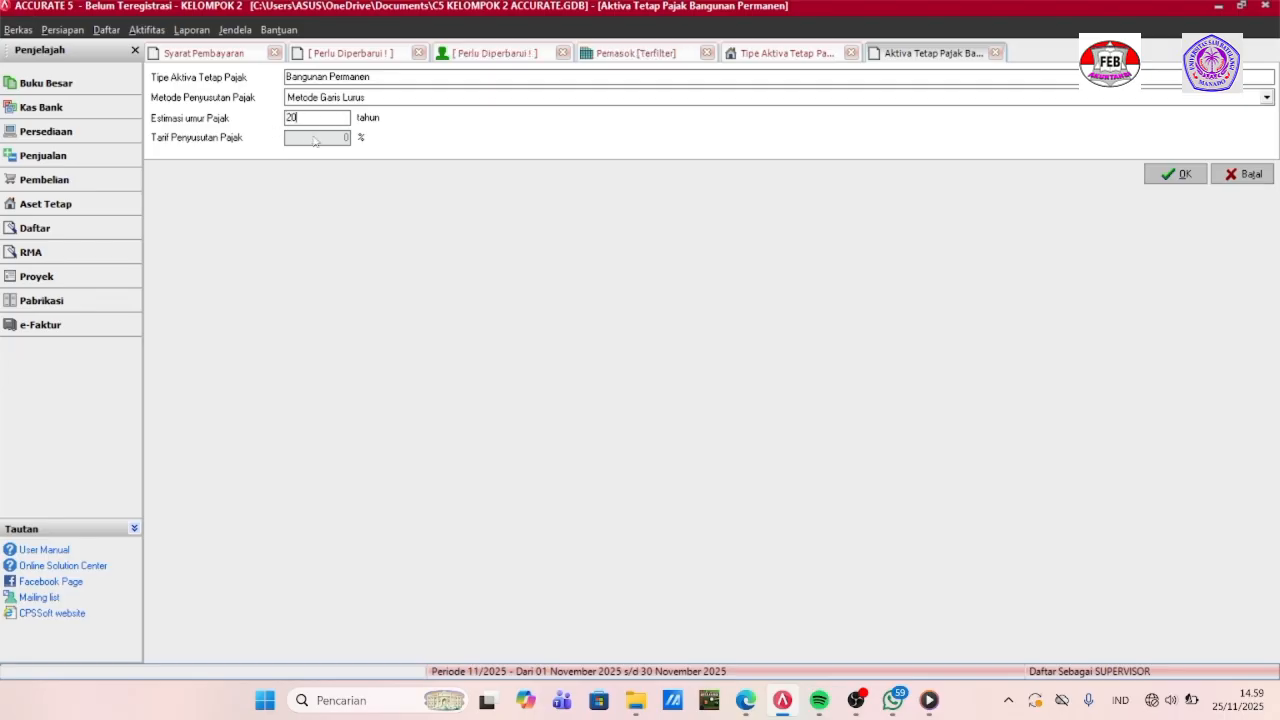
pyautogui.click(1160, 175)
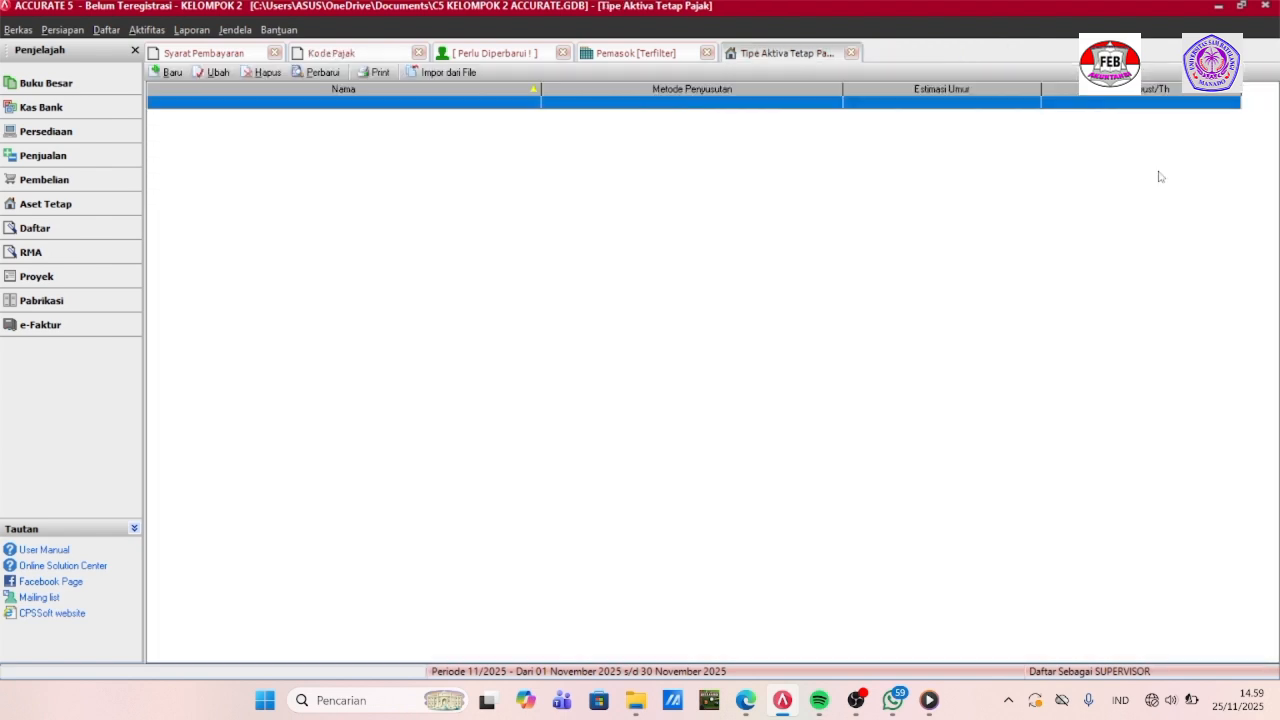
pyautogui.click(318, 73)
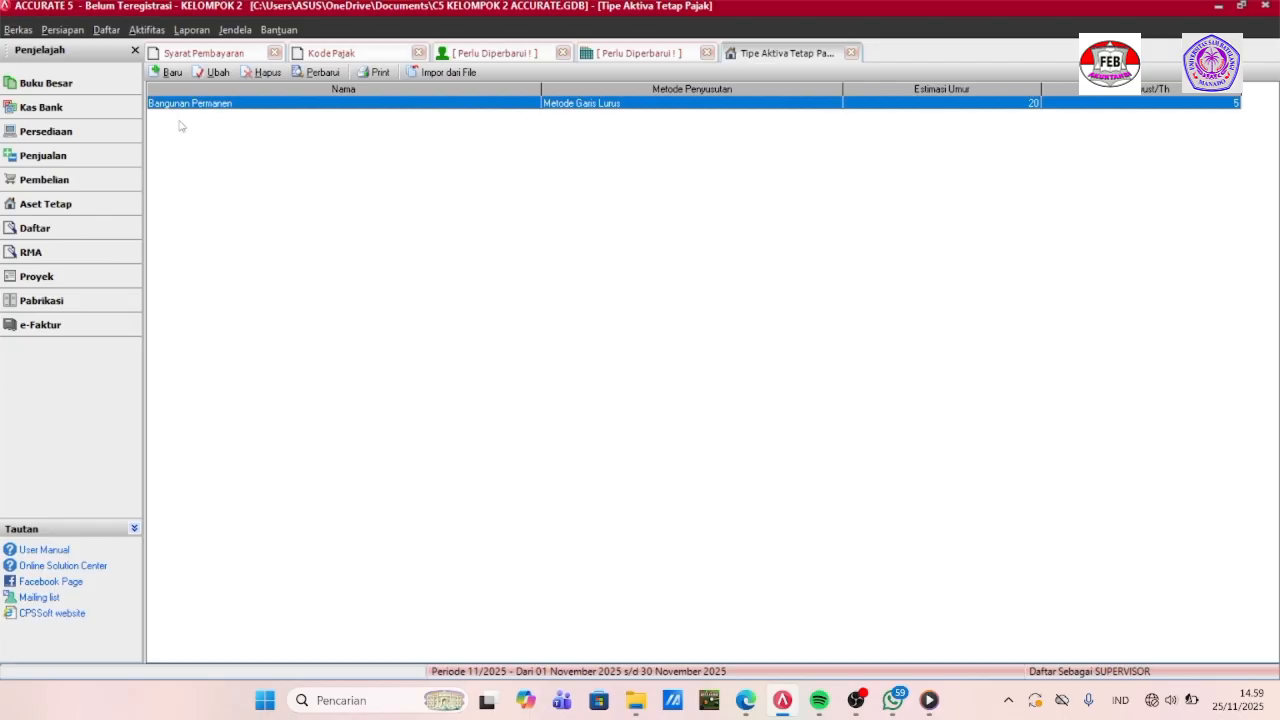
# Start a new fixed asset tax type named Bukan Bangunan Kelompok 1.
pyautogui.click(172, 72)
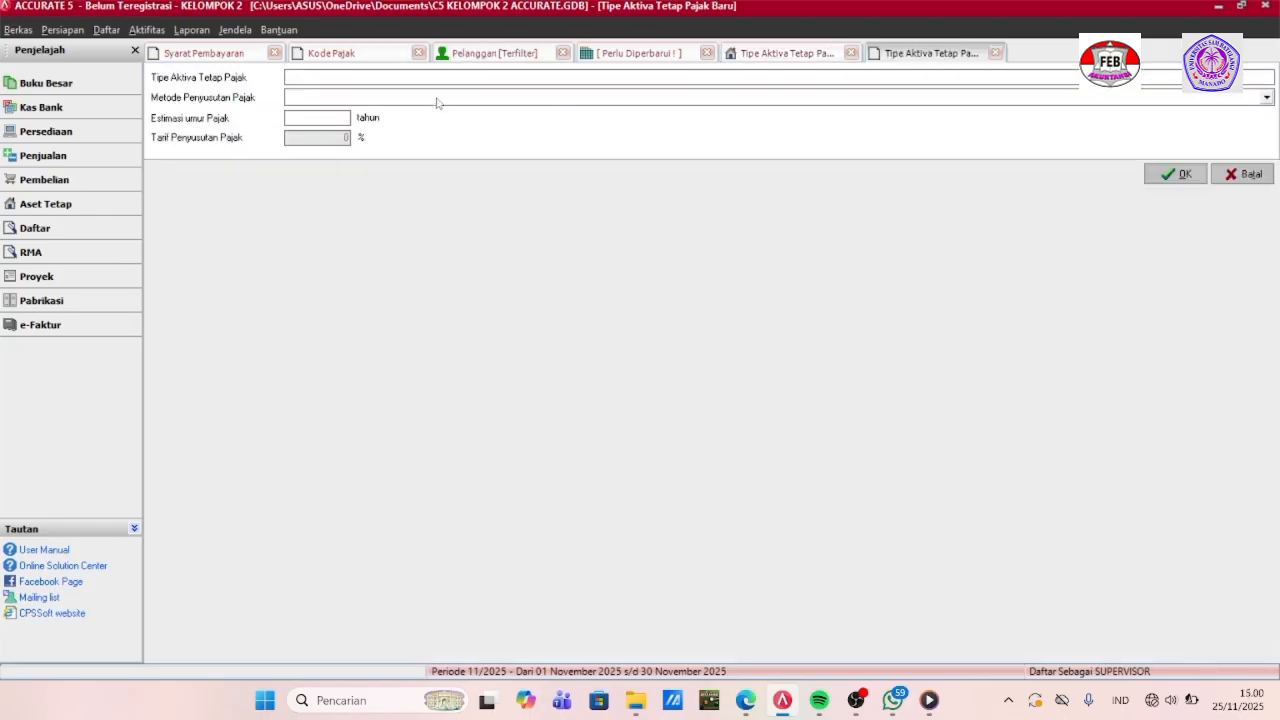
pyautogui.write('Bukan Bang')
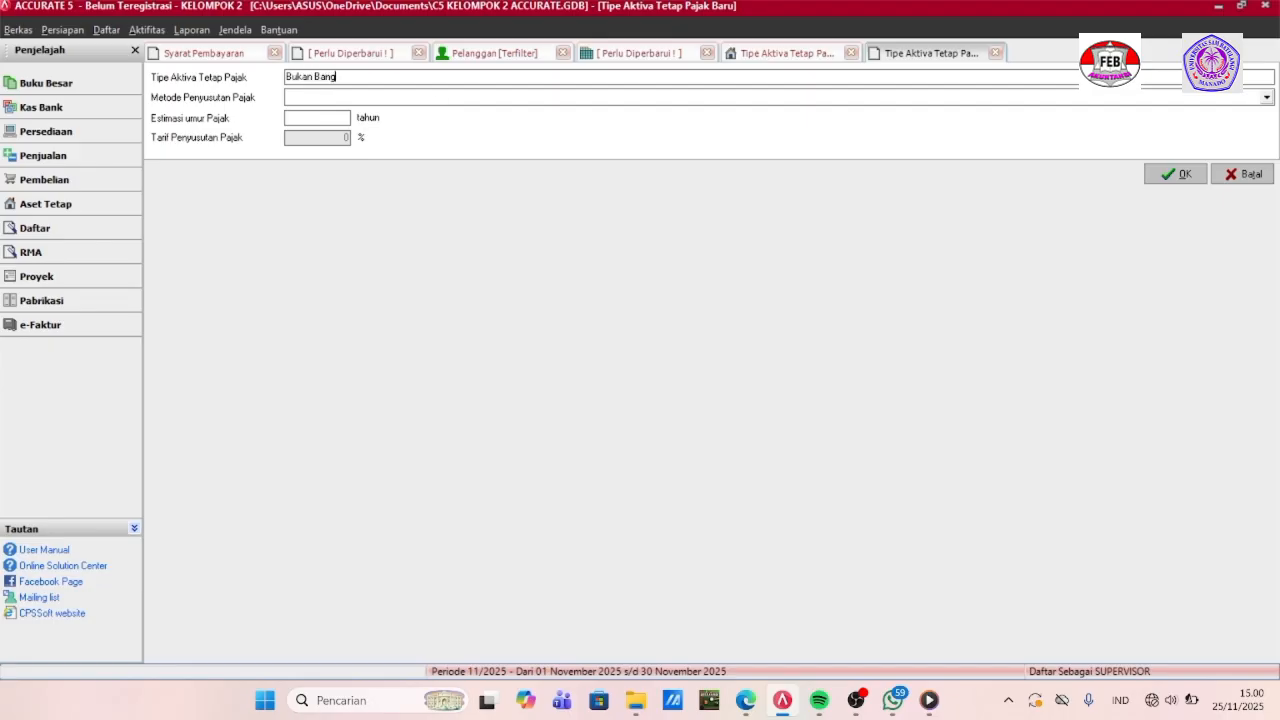
pyautogui.write('unan Kelompok 1')
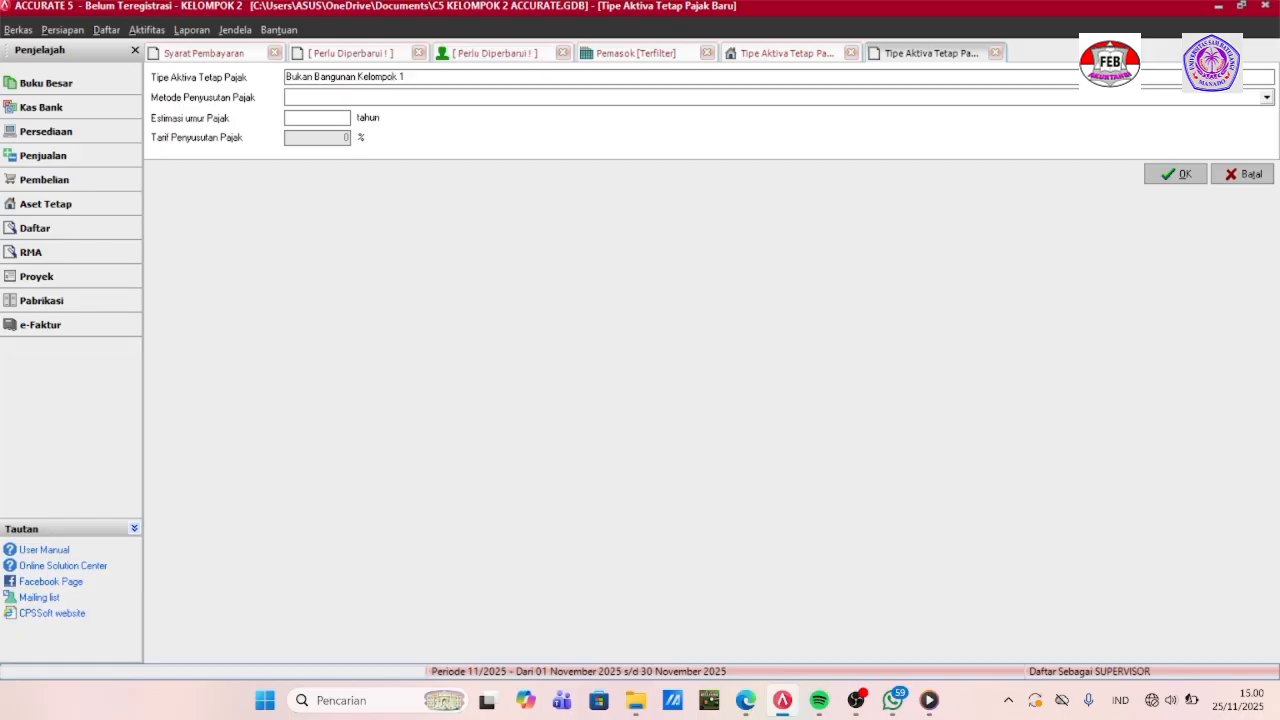
# Set Bukan Bangunan Kelompok 1 to Metode Garis Lurus with an estimated life of 4 years, save it and refresh the list.
pyautogui.click(436, 101)
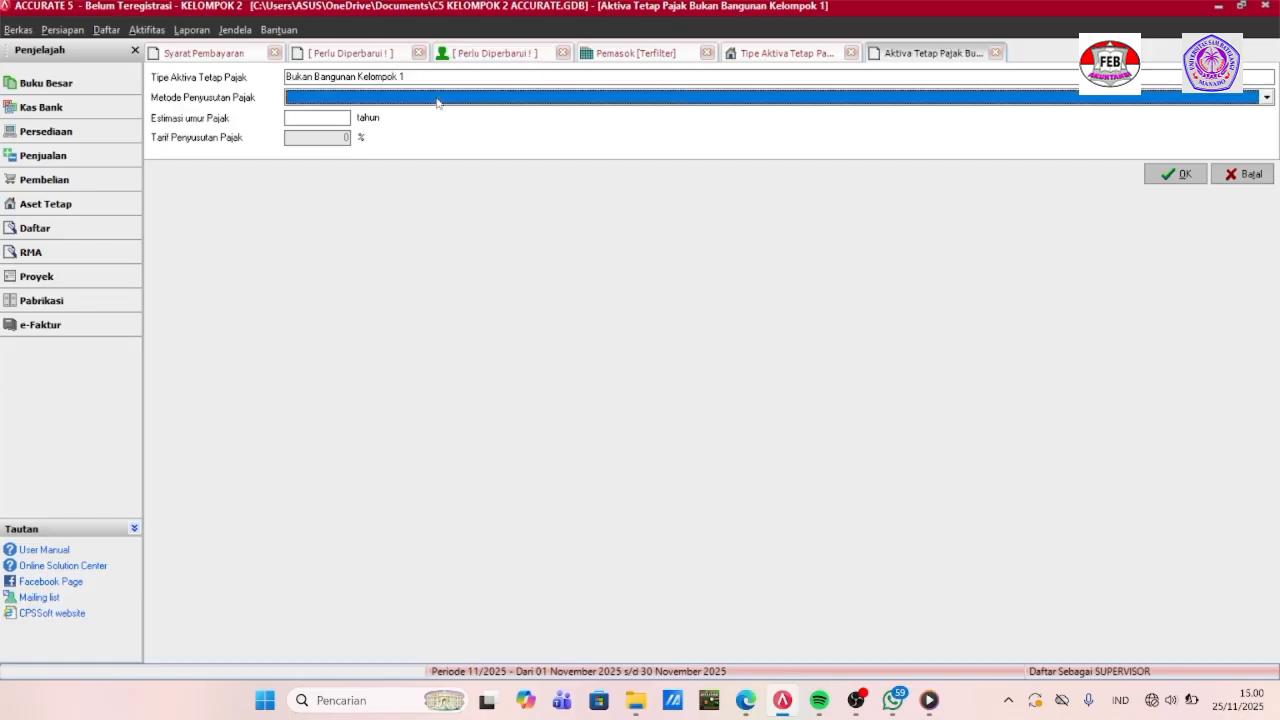
pyautogui.click(520, 97)
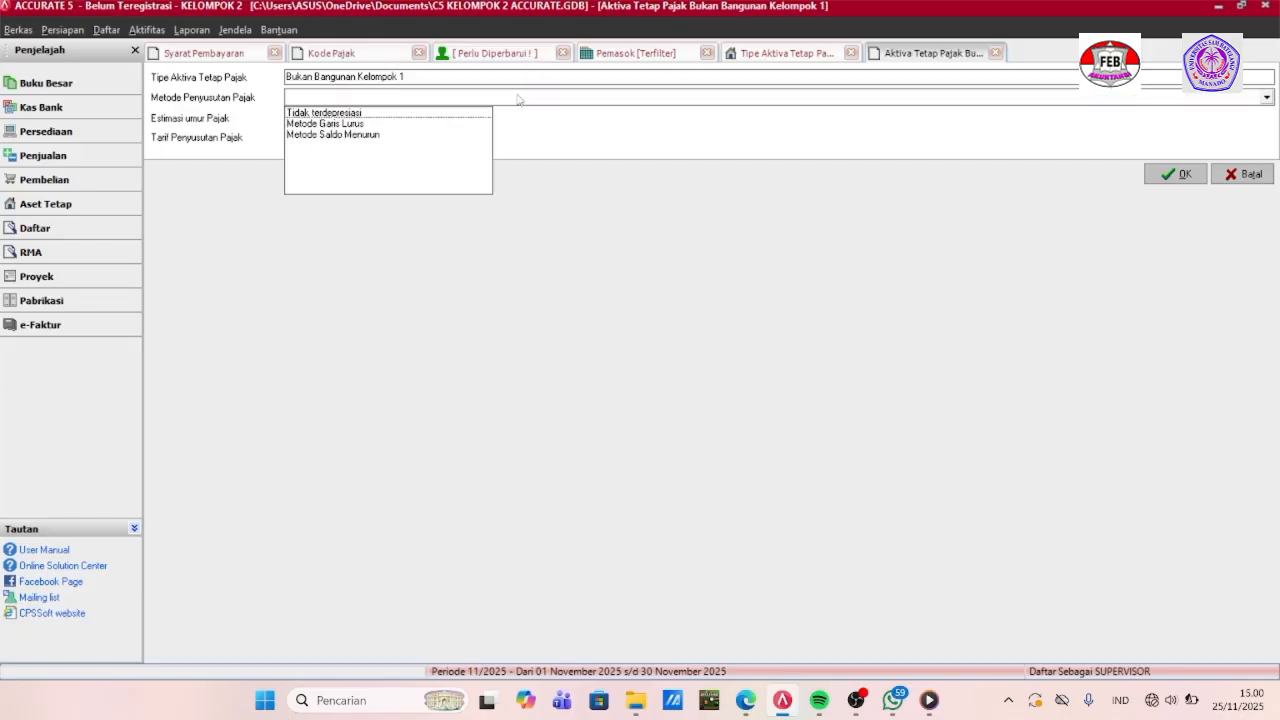
pyautogui.click(335, 123)
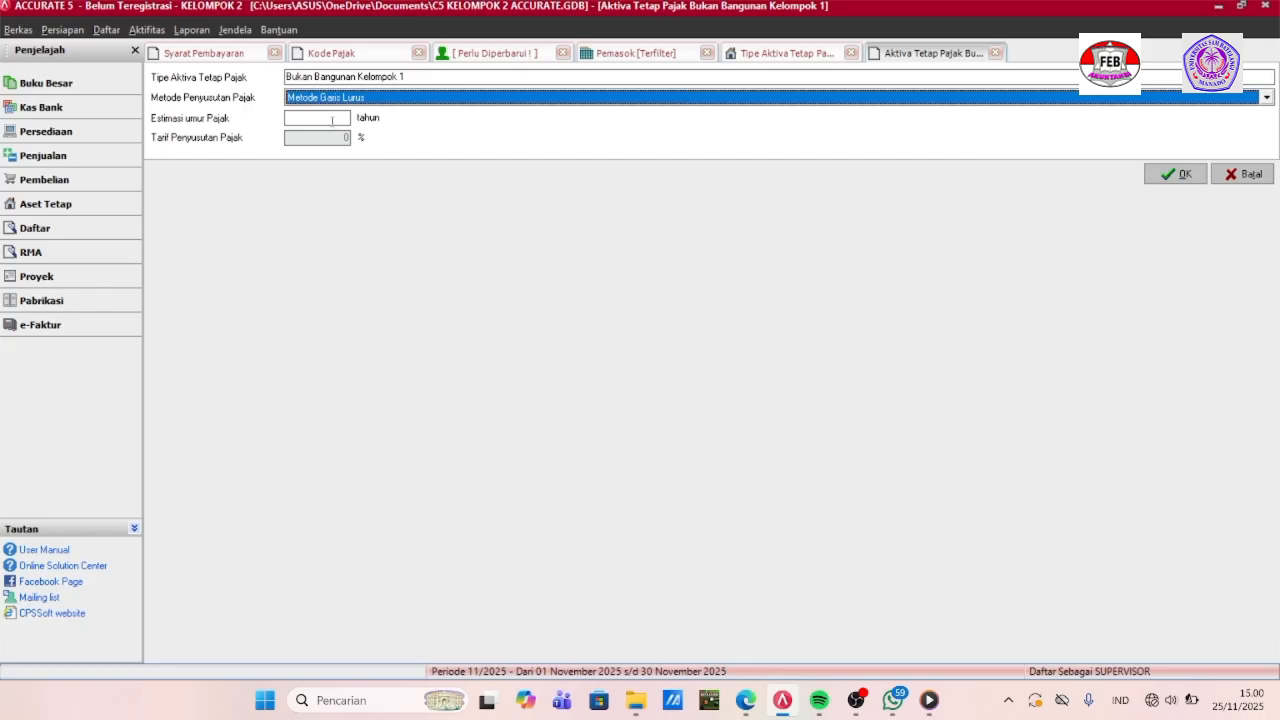
pyautogui.click(331, 119)
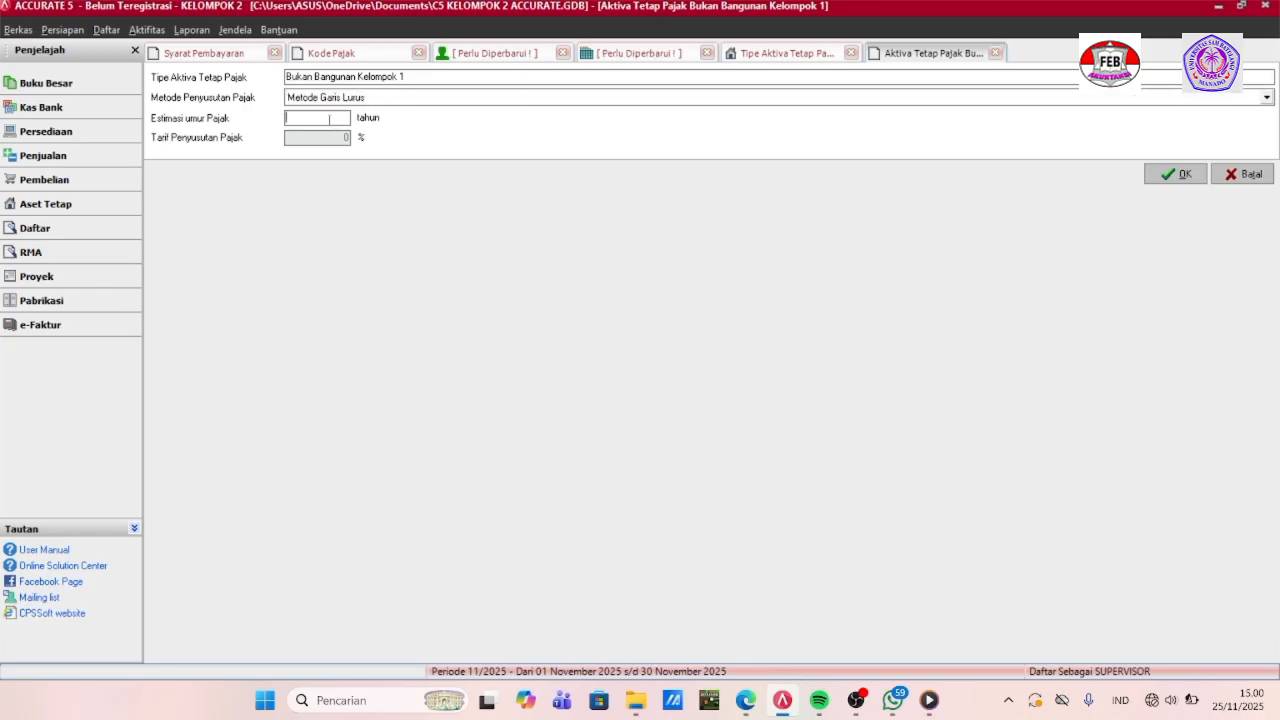
pyautogui.write('4')
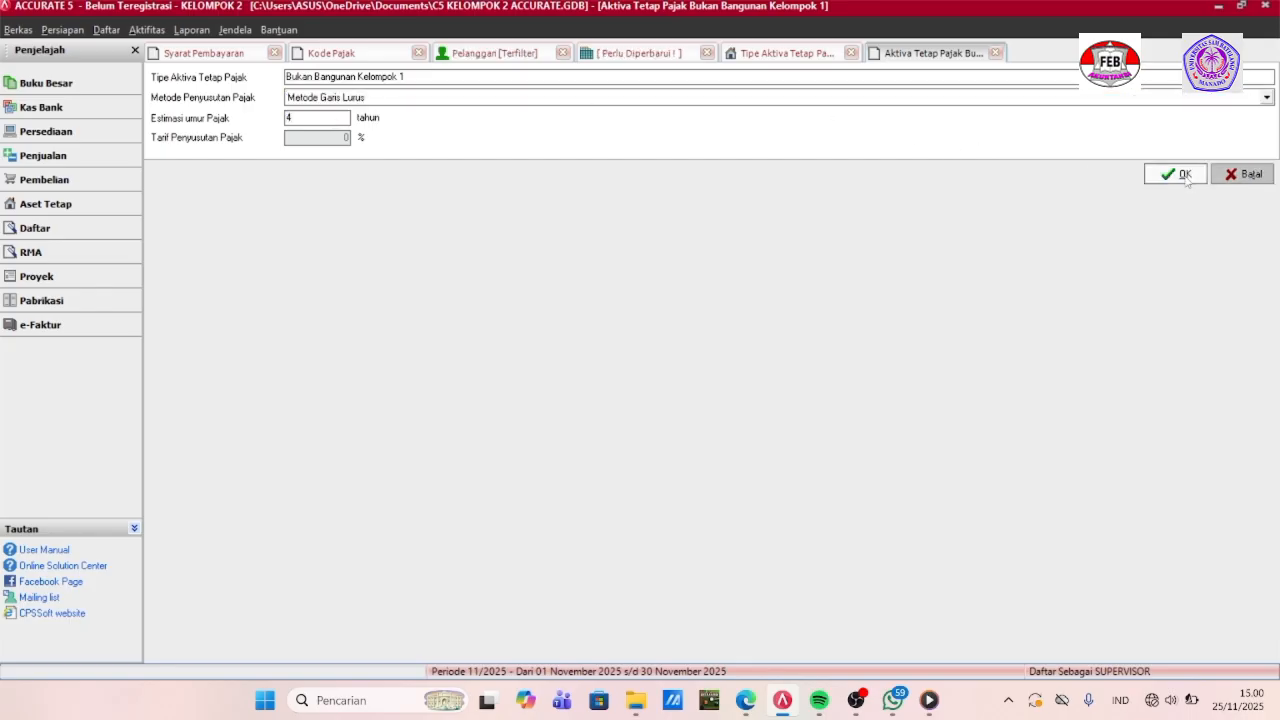
pyautogui.click(1187, 178)
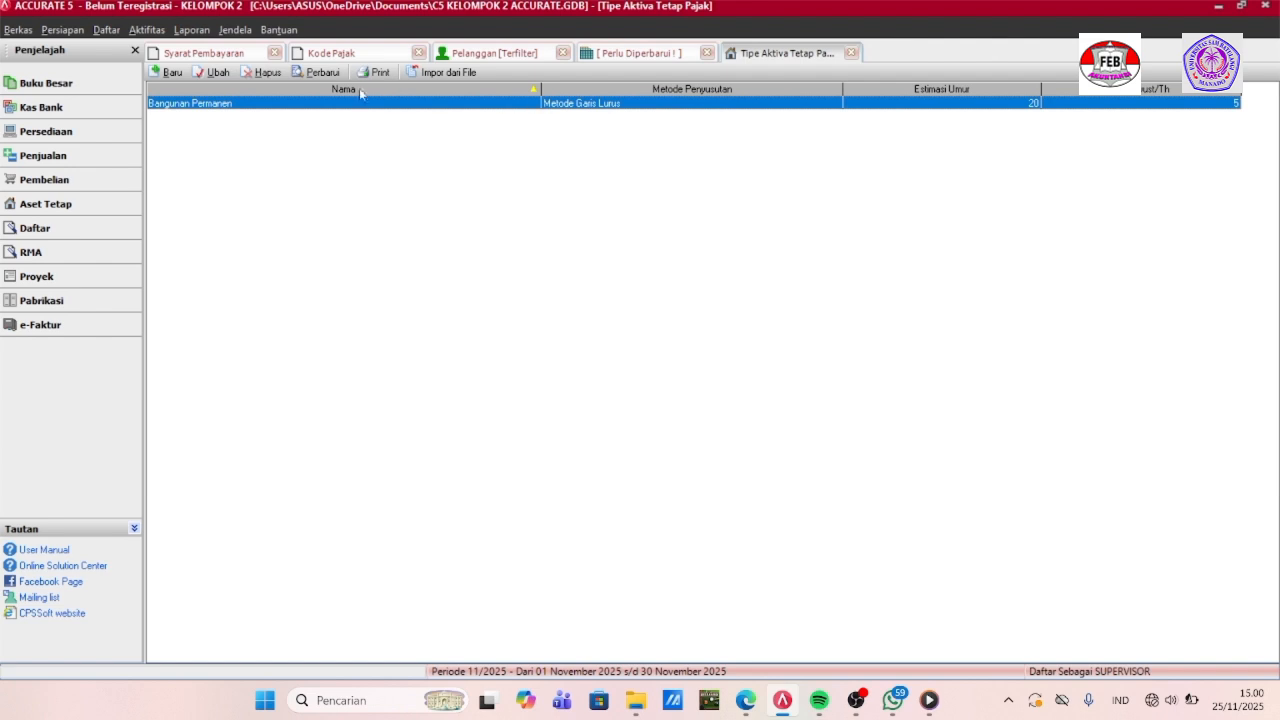
pyautogui.click(330, 76)
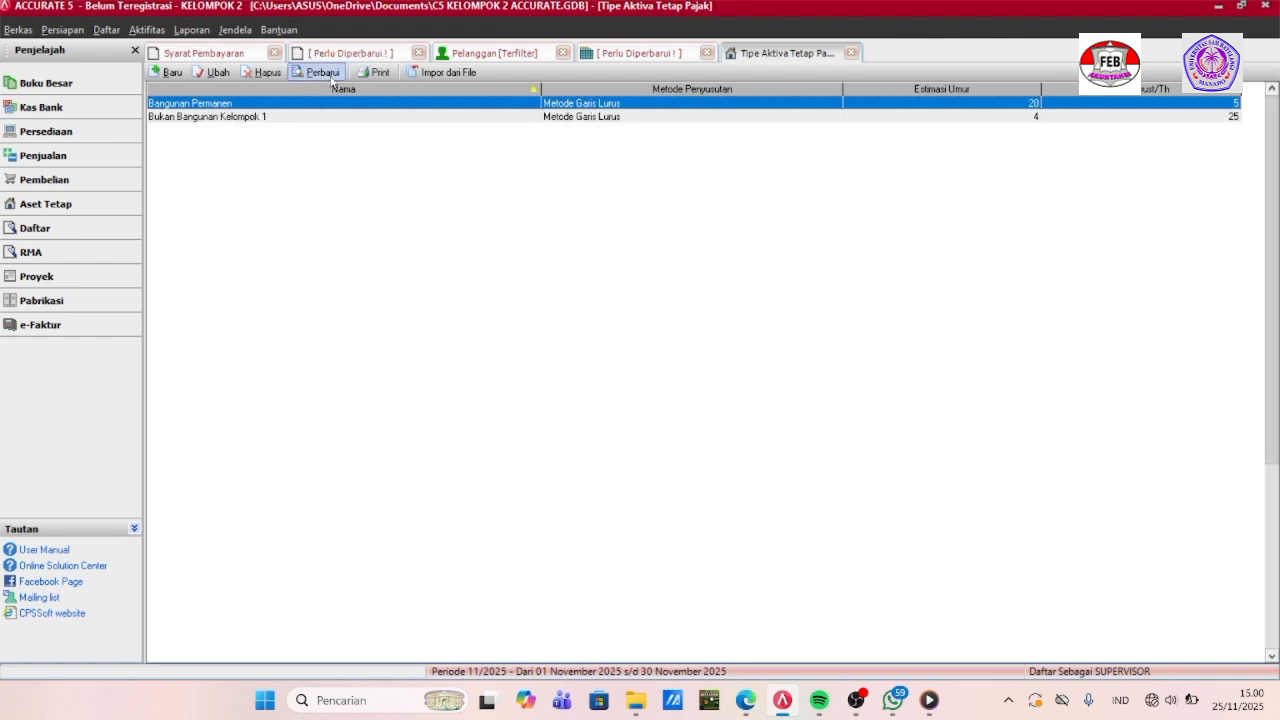
# Open the fixed asset type list (Tipe Aktiva Tetap) and start a new type named Ruko.
pyautogui.click(119, 32)
pyautogui.moveTo(159, 276)
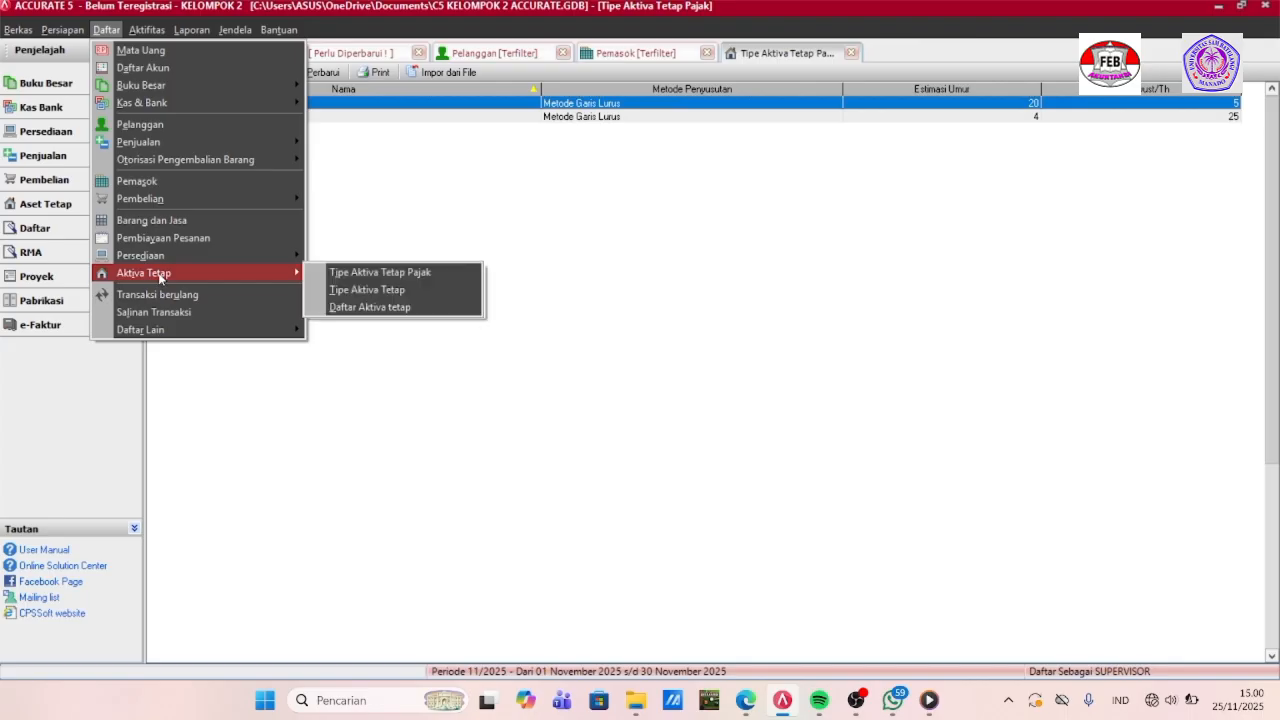
pyautogui.click(333, 294)
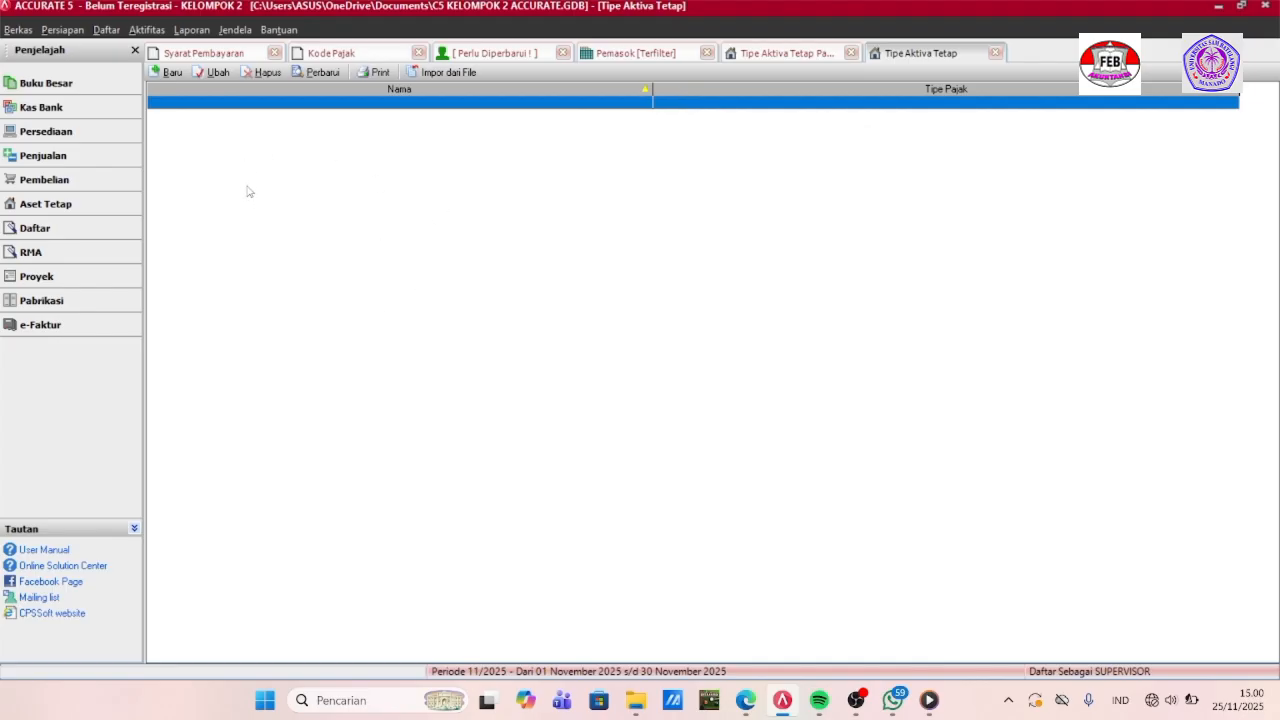
pyautogui.click(163, 73)
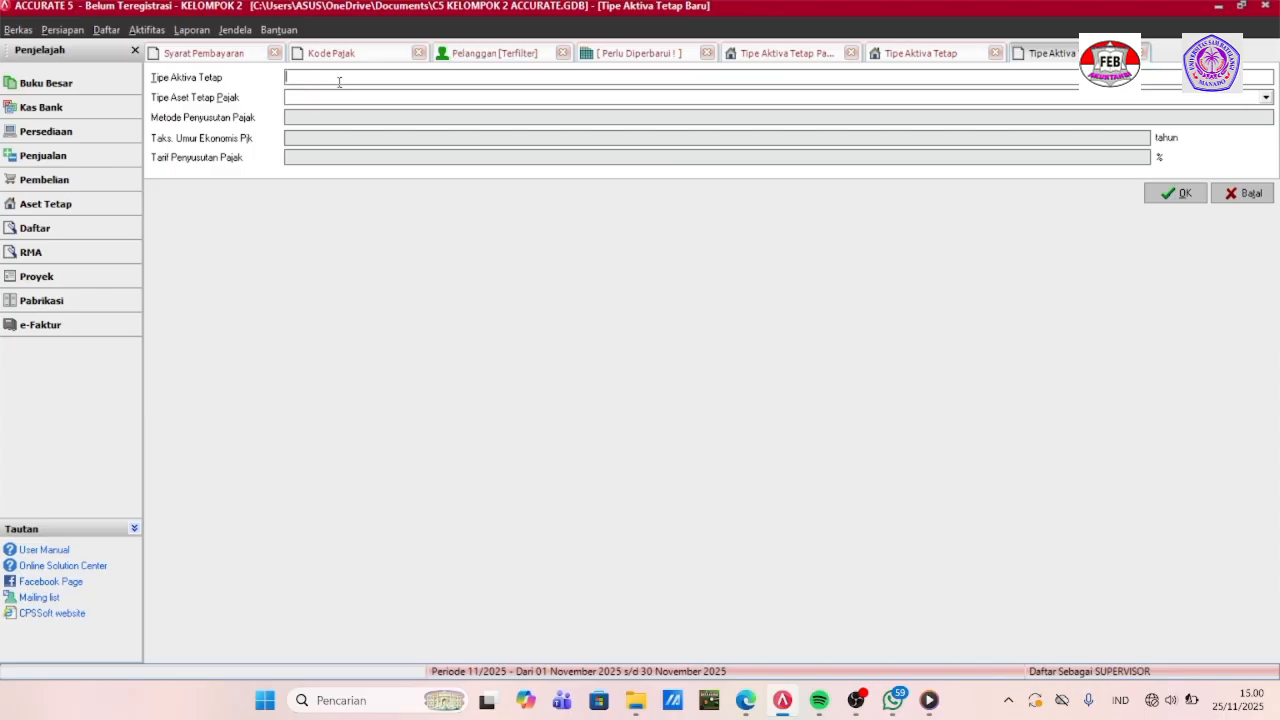
pyautogui.write('Ruko')
pyautogui.press('Tab')
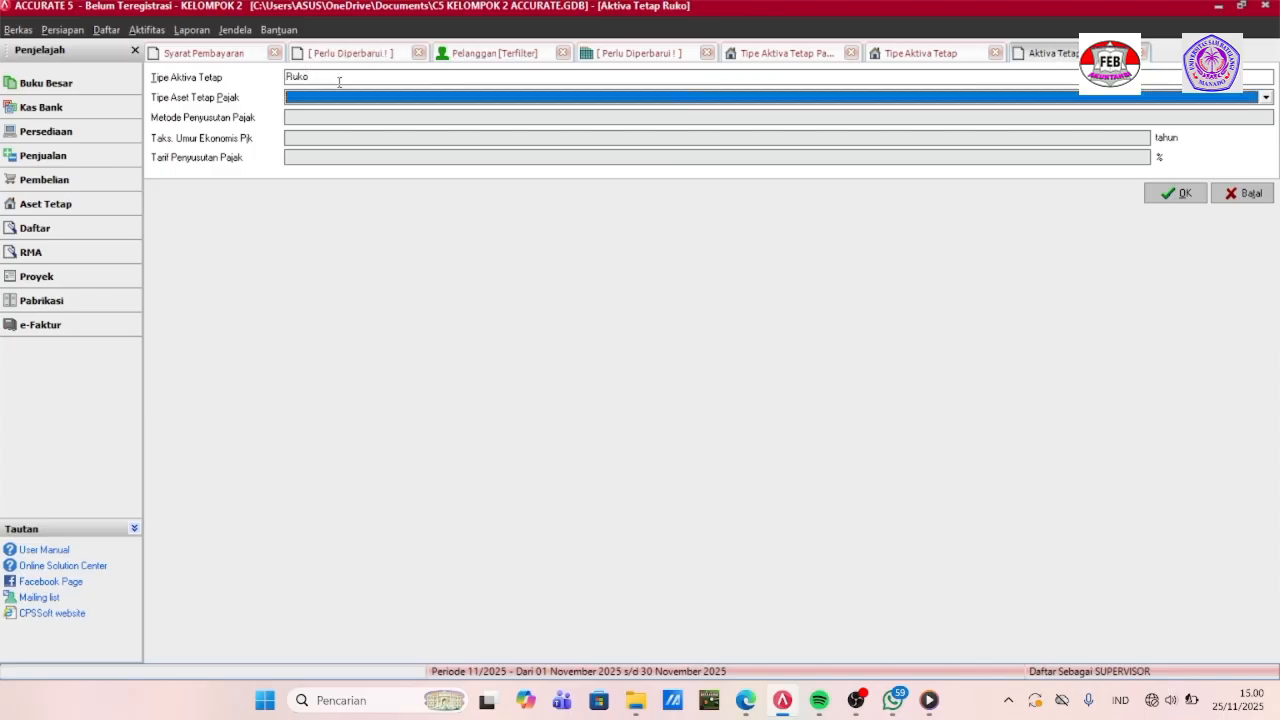
# Assign the tax type Bangunan Permanen to Ruko, save it and refresh the list.
pyautogui.click(343, 98)
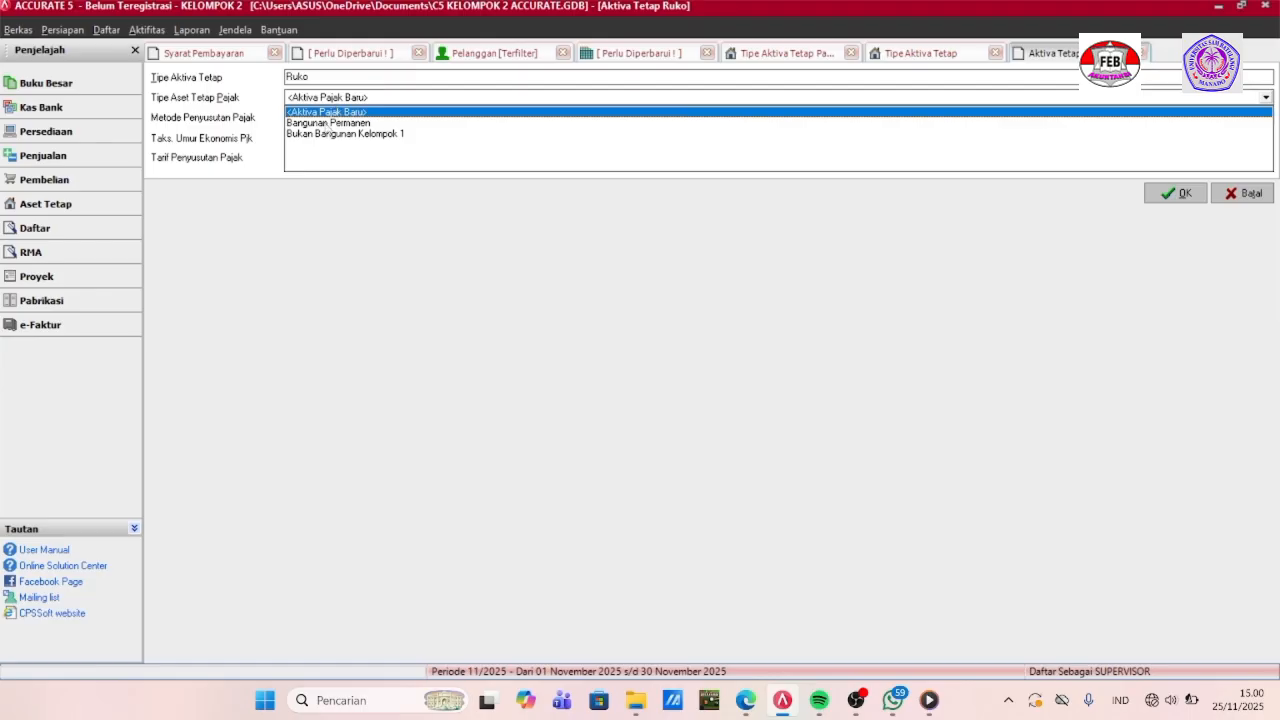
pyautogui.click(327, 123)
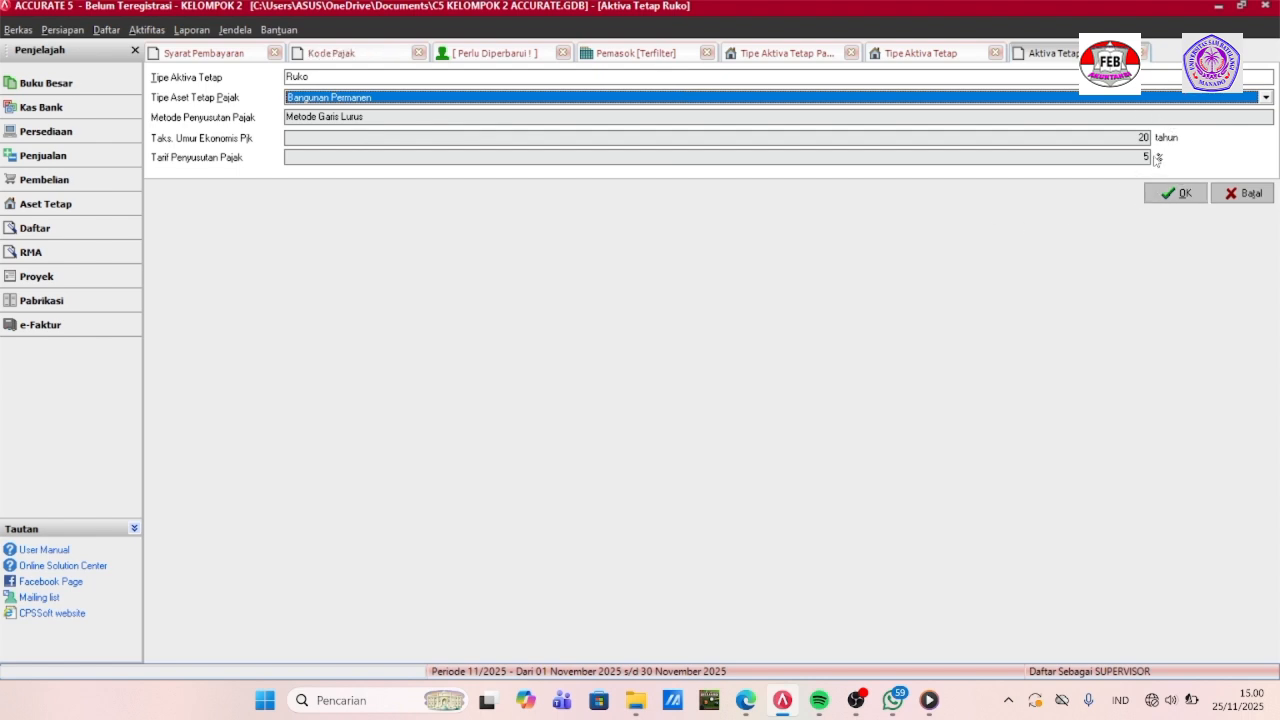
pyautogui.click(1172, 193)
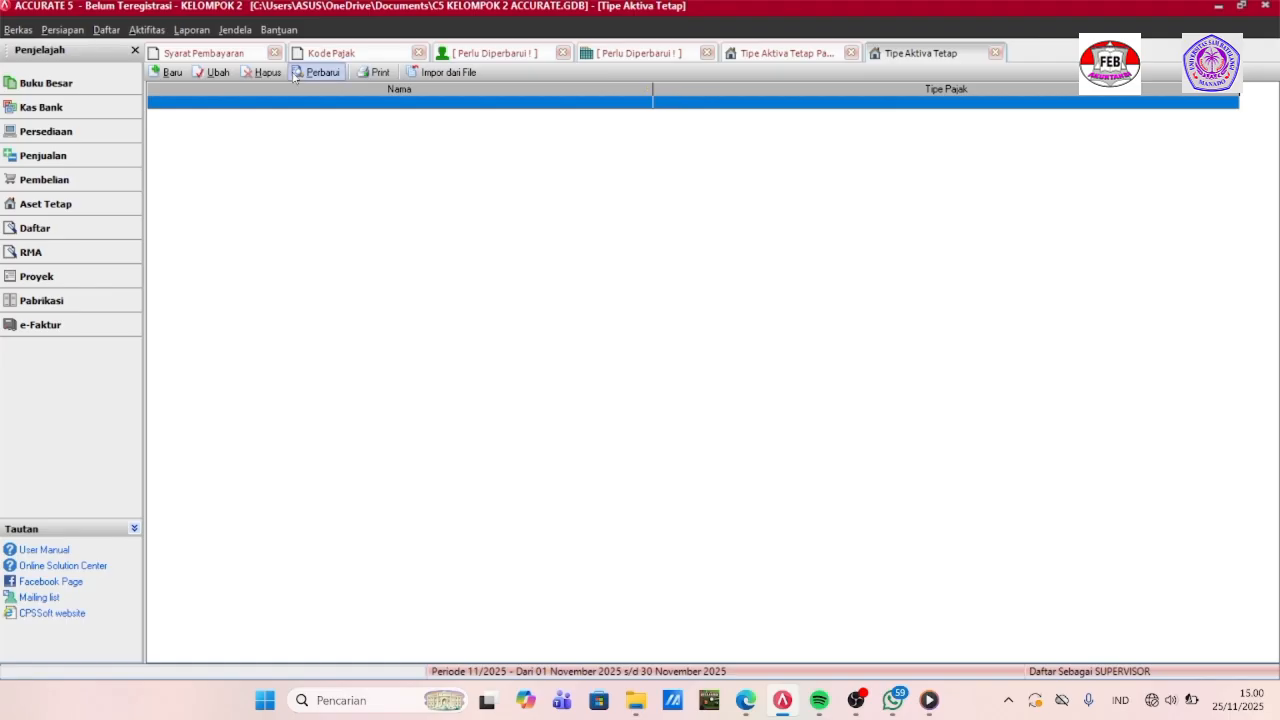
pyautogui.click(318, 72)
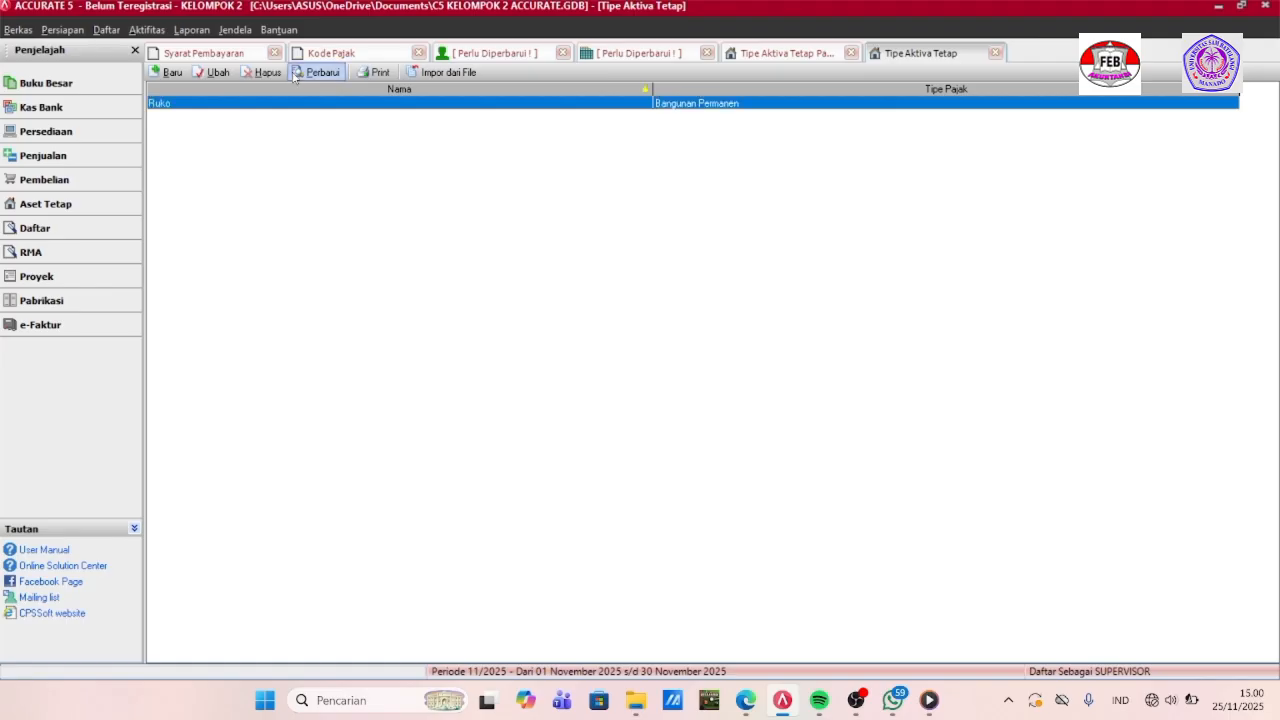
# Add a fixed asset type named Motor with the tax type Bukan Bangunan Kelompok 1, save it and refresh the list.
pyautogui.click(164, 74)
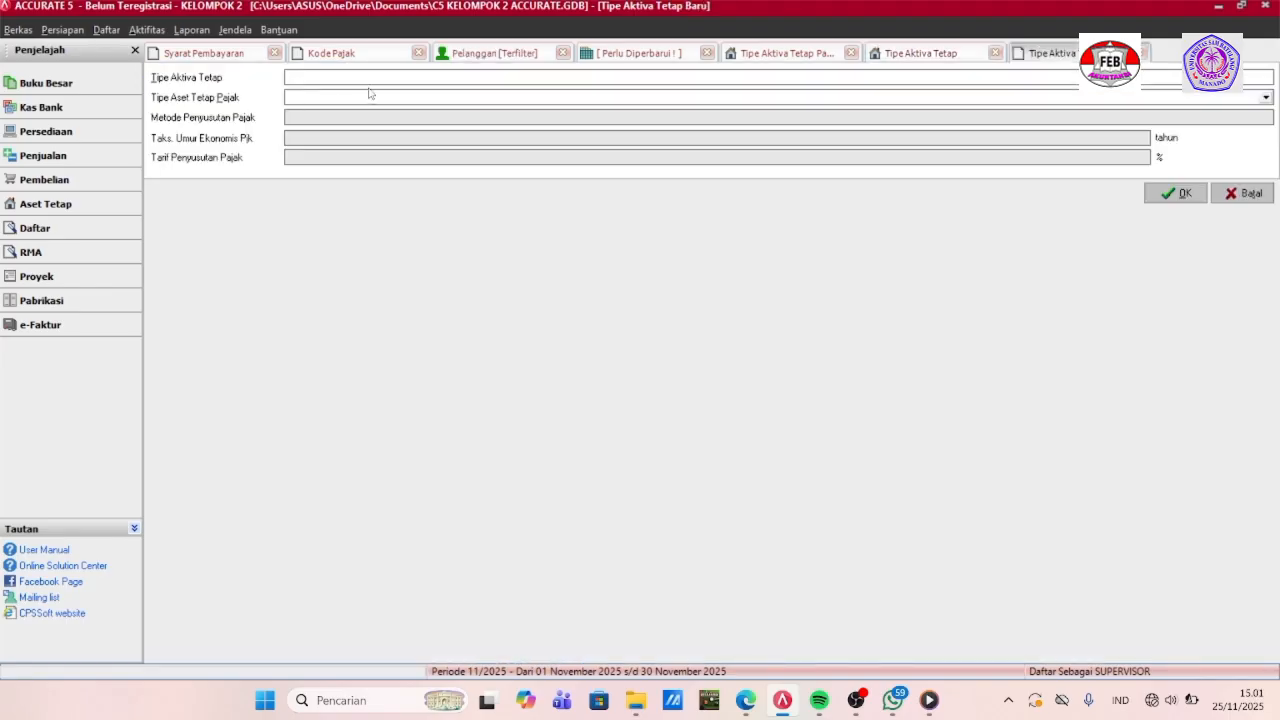
pyautogui.write('Motor')
pyautogui.press('Tab')
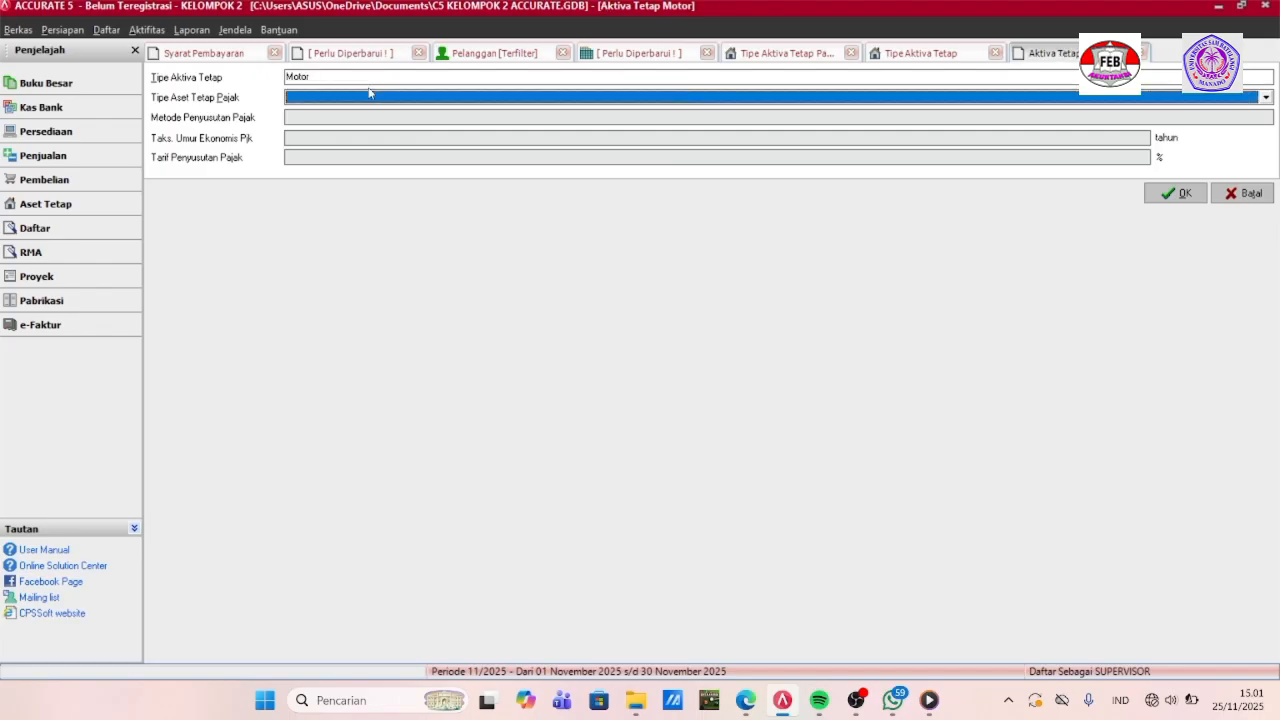
pyautogui.click(371, 98)
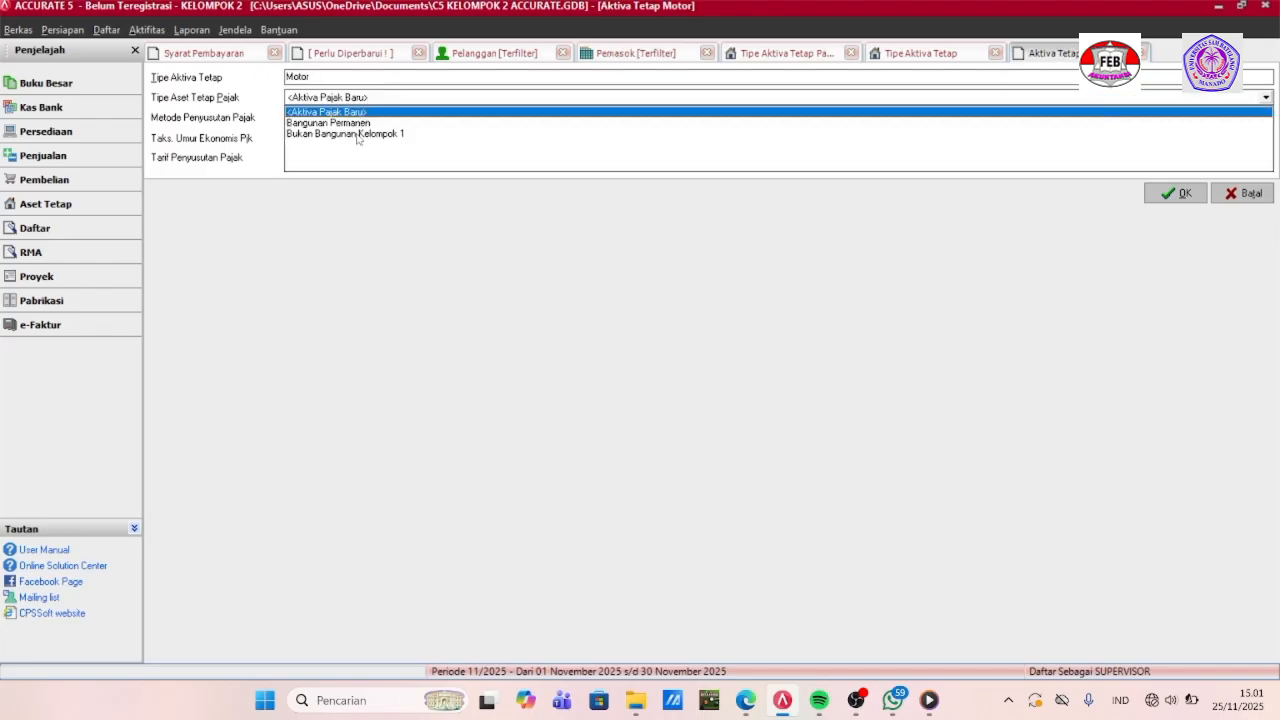
pyautogui.click(357, 134)
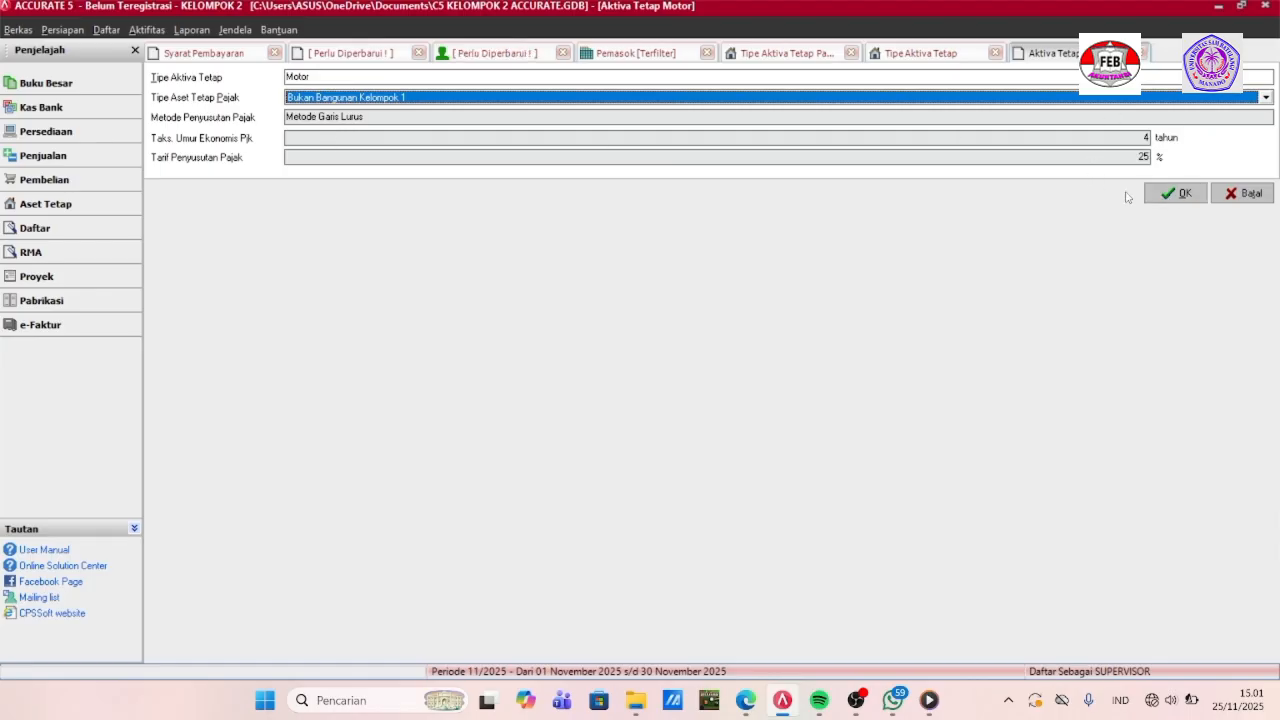
pyautogui.click(1170, 194)
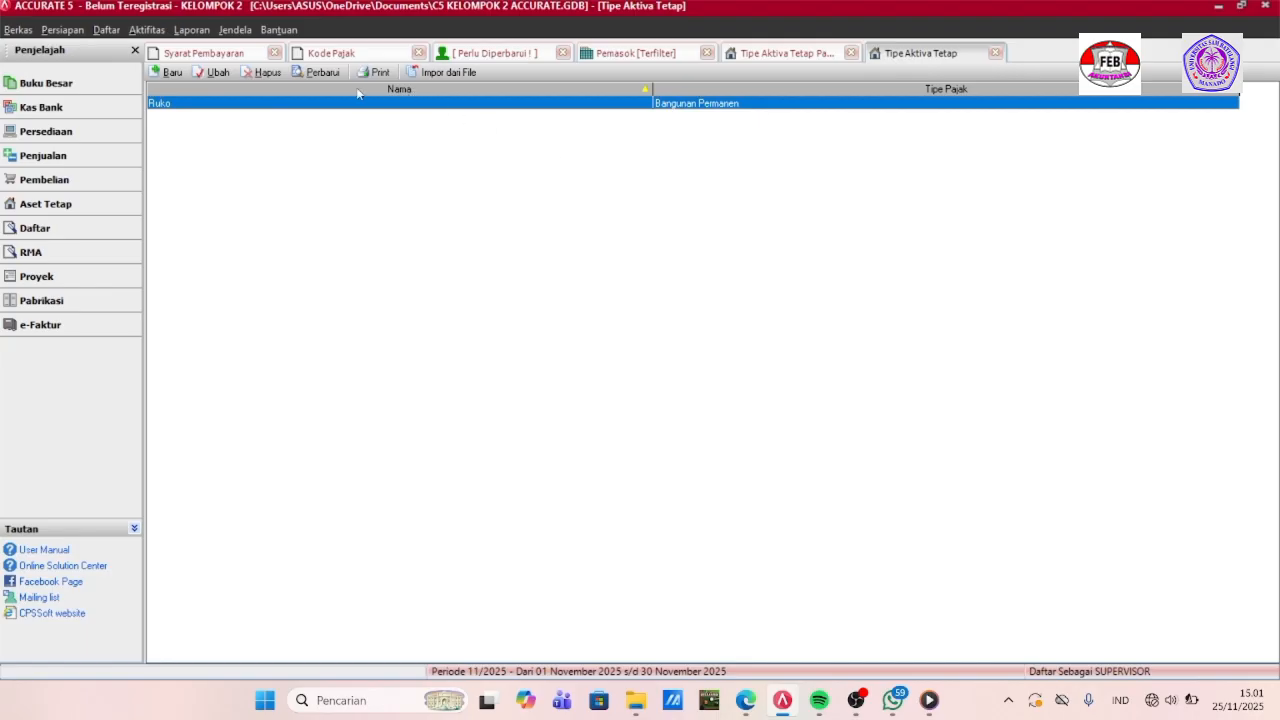
pyautogui.click(328, 75)
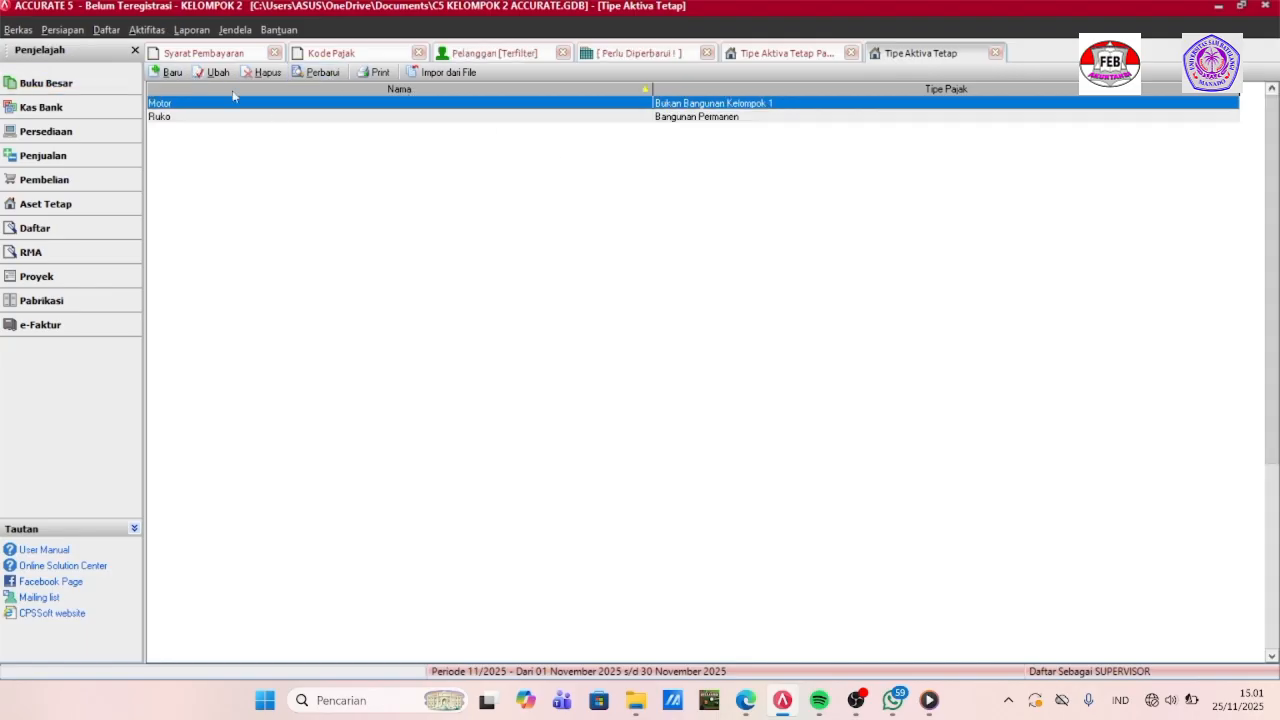
# Create a new record in the fixed asset list (Daftar Aktiva tetap) with asset code B-01 and asset type Ruko.
pyautogui.click(108, 31)
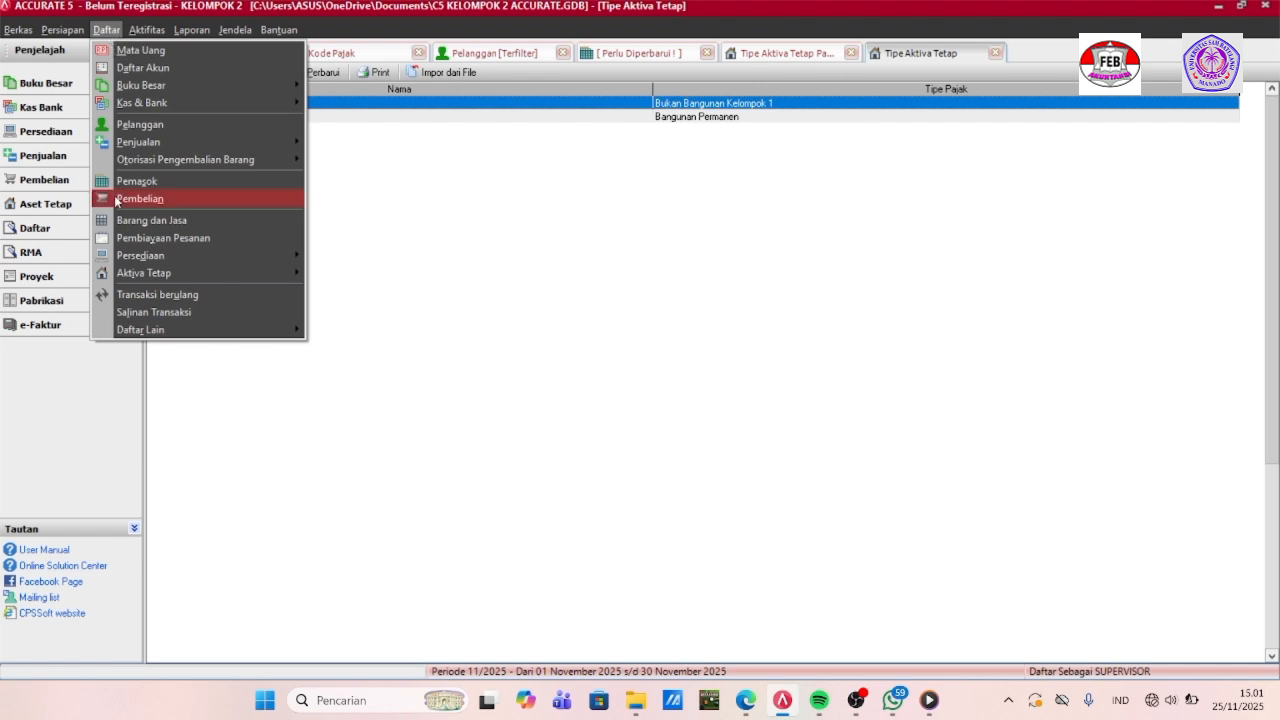
pyautogui.moveTo(142, 273)
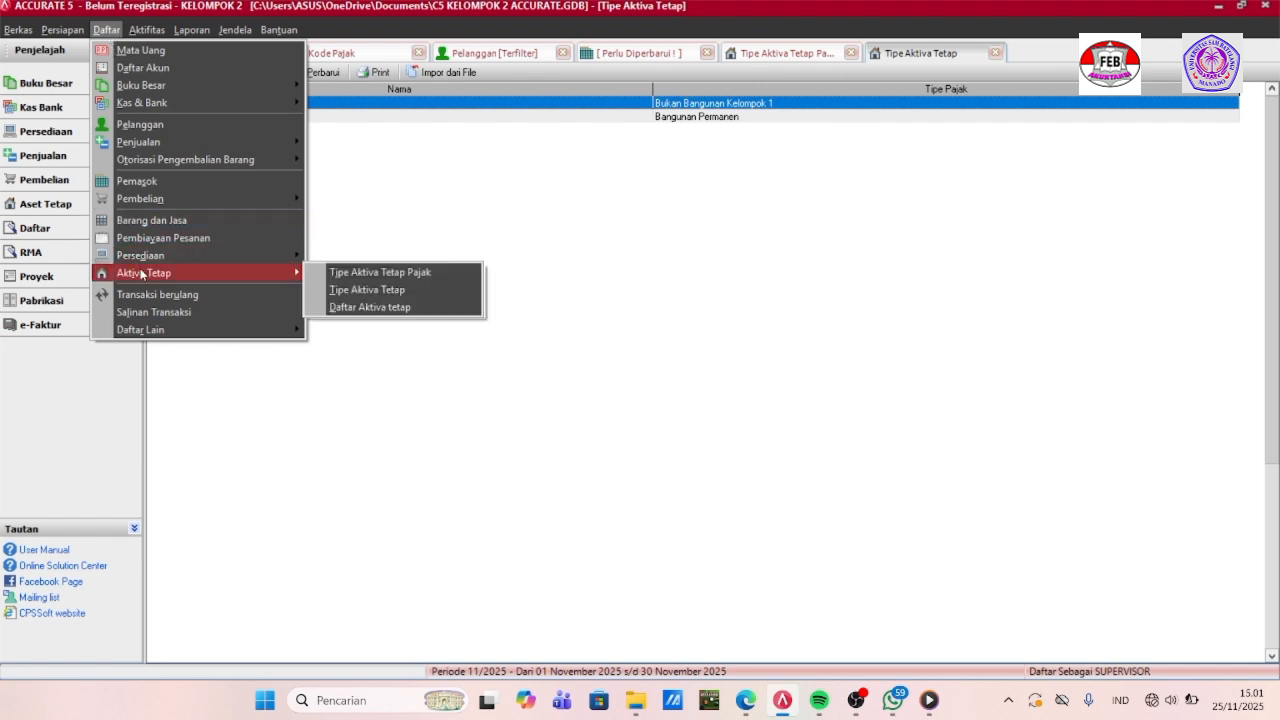
pyautogui.click(343, 307)
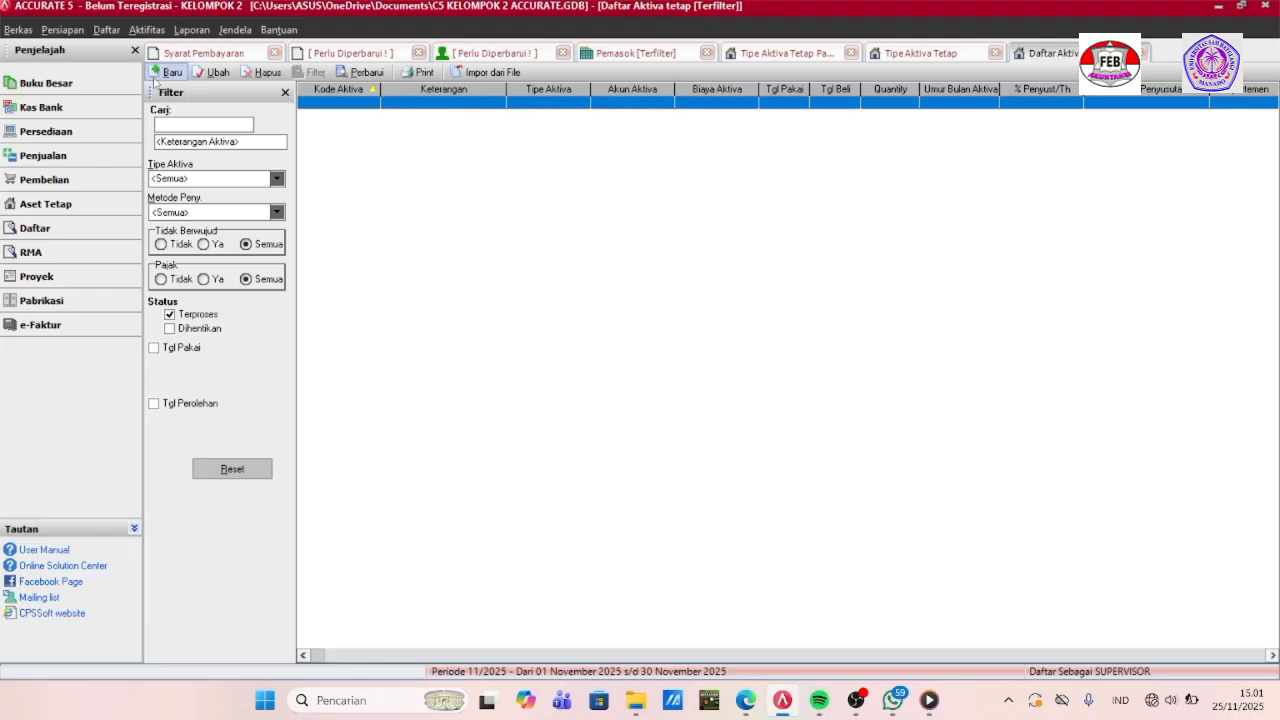
pyautogui.click(170, 76)
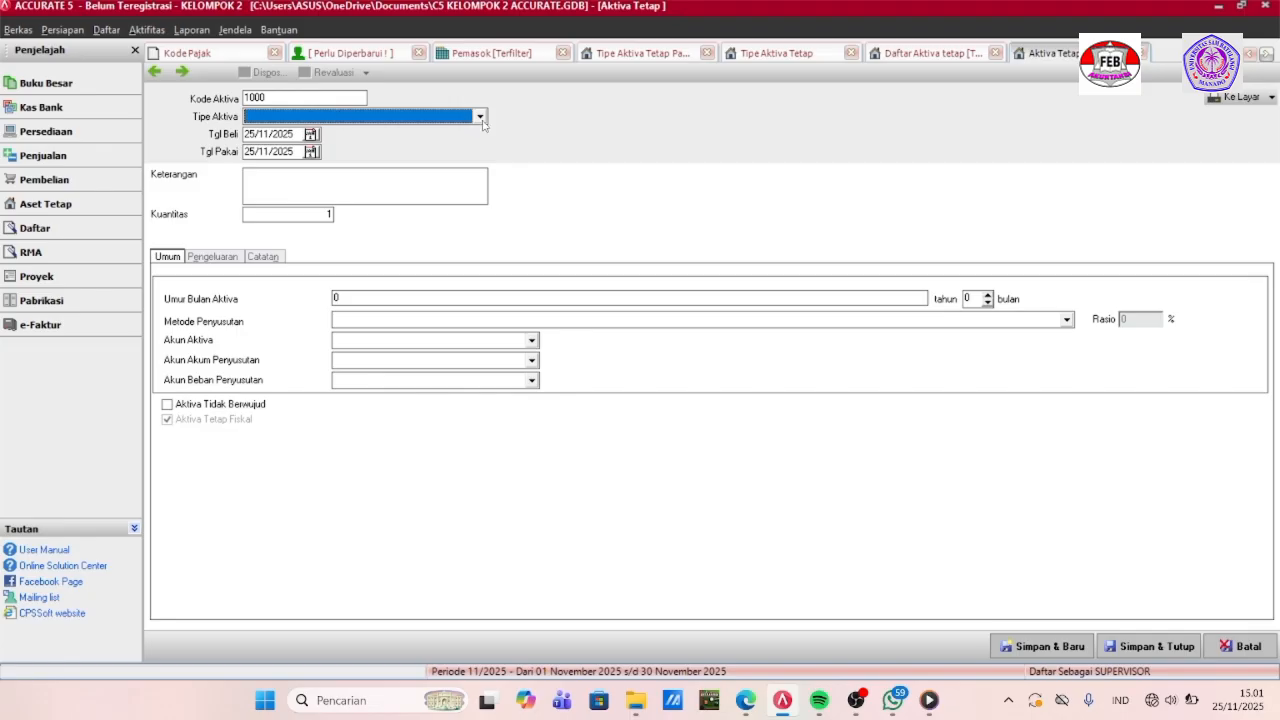
pyautogui.click(332, 98)
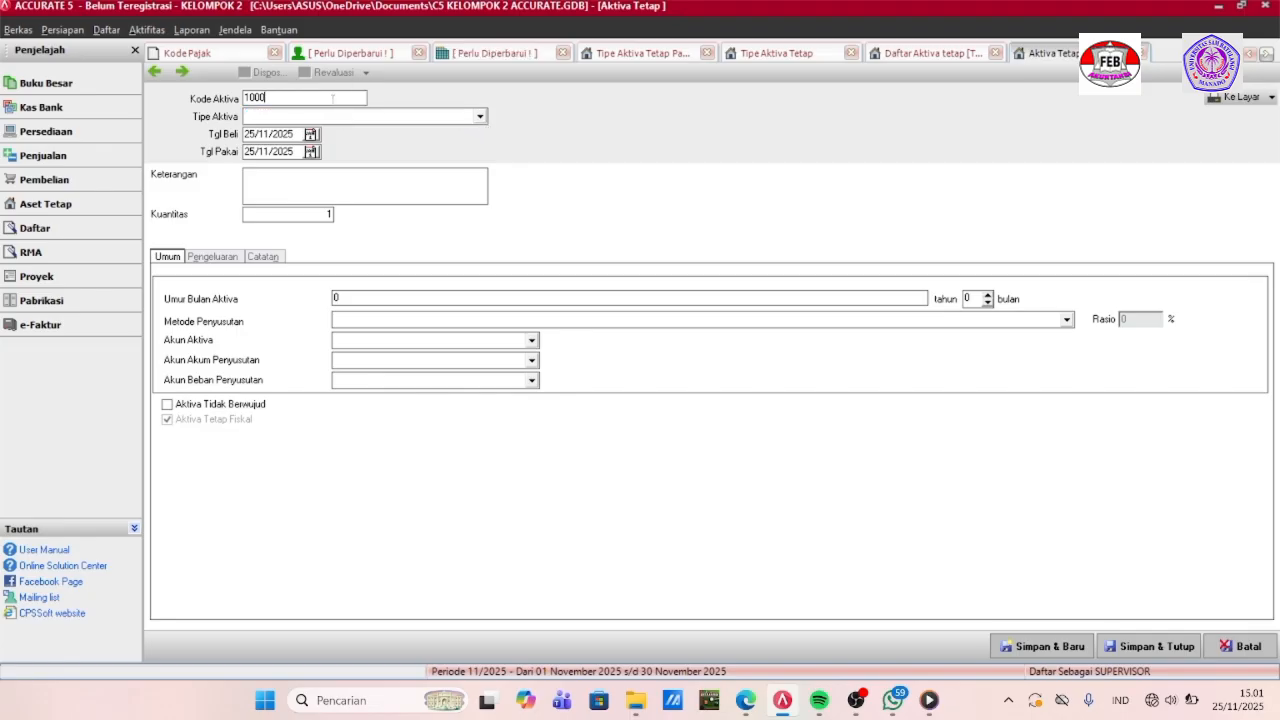
pyautogui.press('BackSpace')
pyautogui.press('BackSpace')
pyautogui.press('BackSpace')
pyautogui.press('BackSpace')
pyautogui.write('0-01')
pyautogui.click(379, 119)
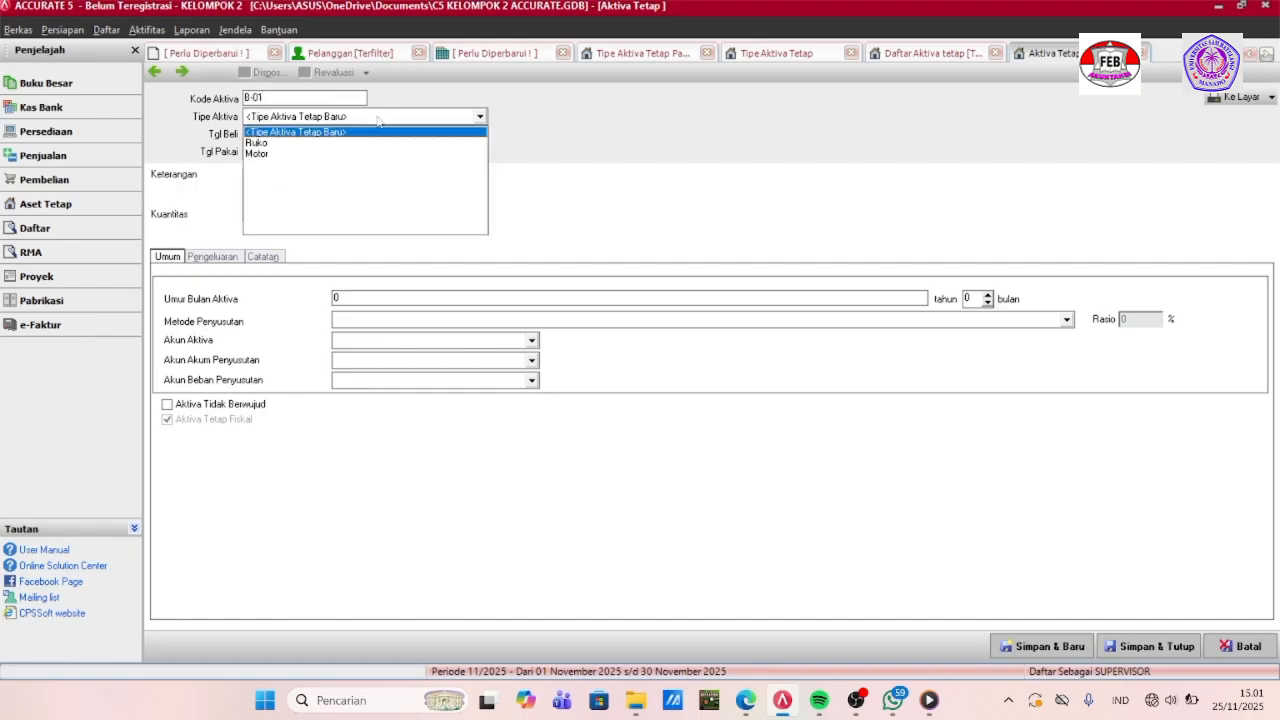
pyautogui.click(281, 145)
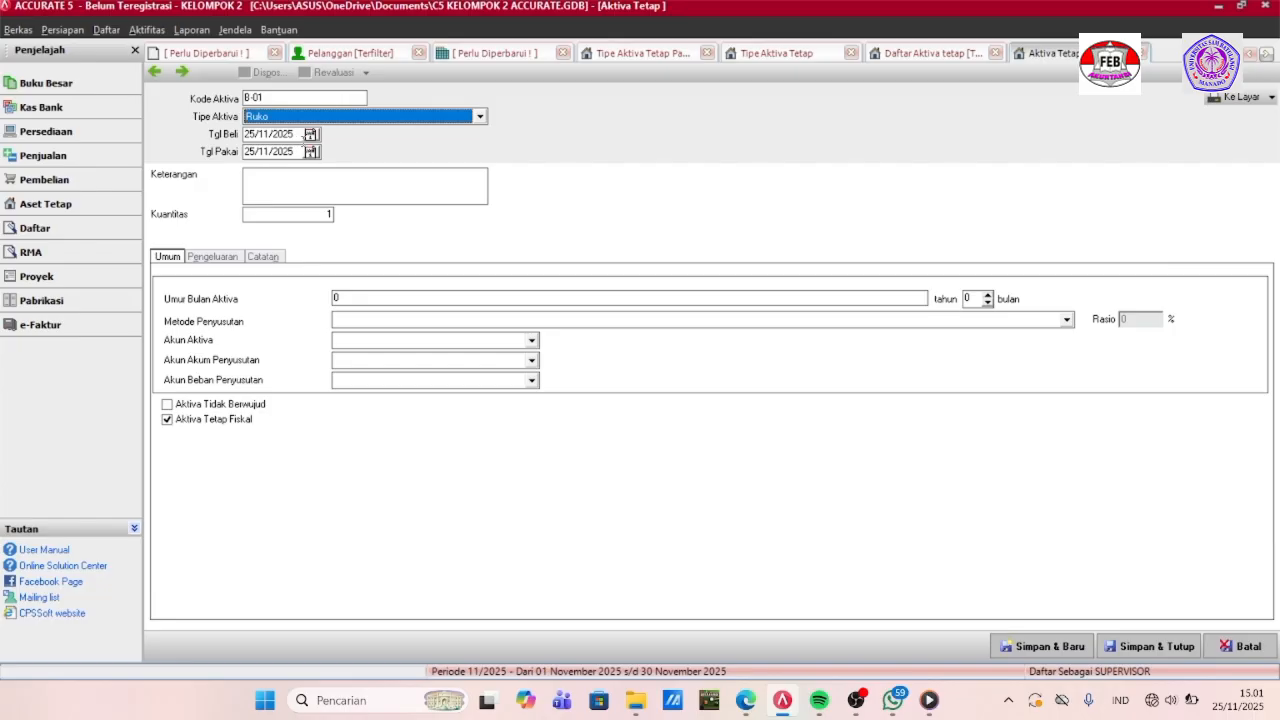
# Set the purchase date (Tgl Beli) of asset B-01 to 01/04/2014.
pyautogui.click(305, 134)
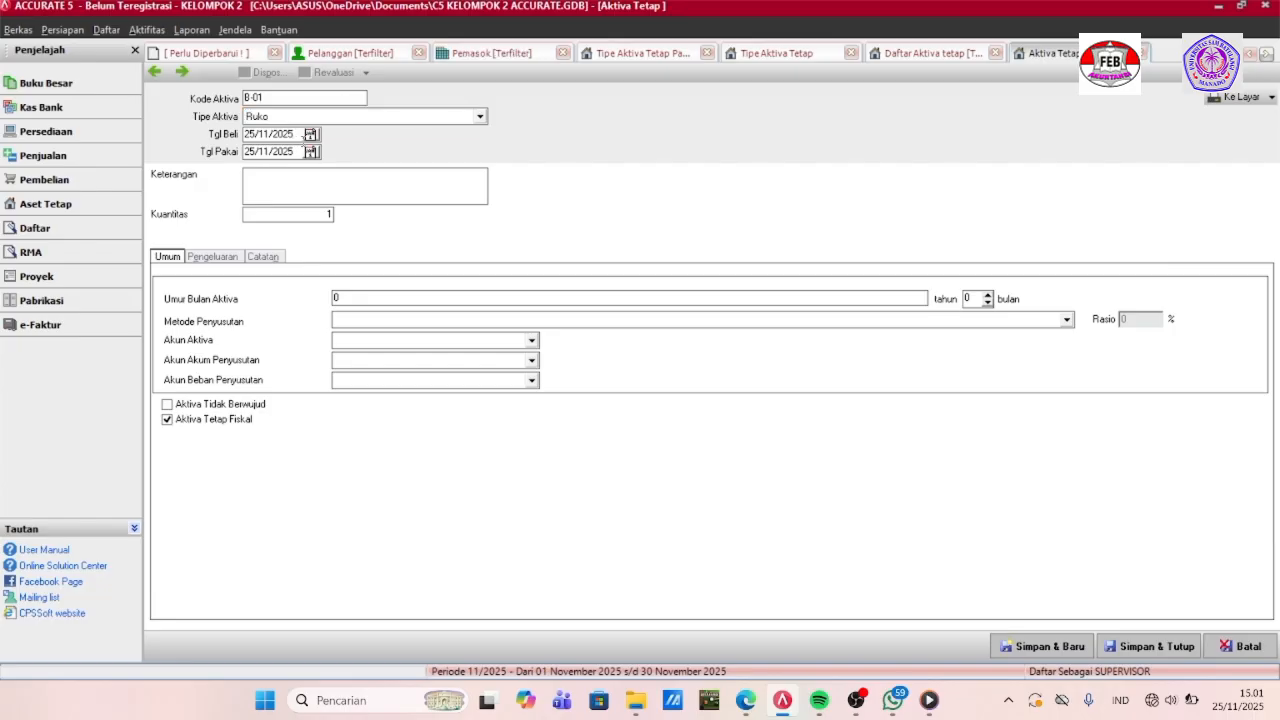
pyautogui.press('BackSpace')
pyautogui.press('BackSpace')
pyautogui.press('BackSpace')
pyautogui.press('BackSpace')
pyautogui.press('BackSpace')
pyautogui.press('BackSpace')
pyautogui.press('BackSpace')
pyautogui.press('BackSpace')
pyautogui.write('01/04/2')
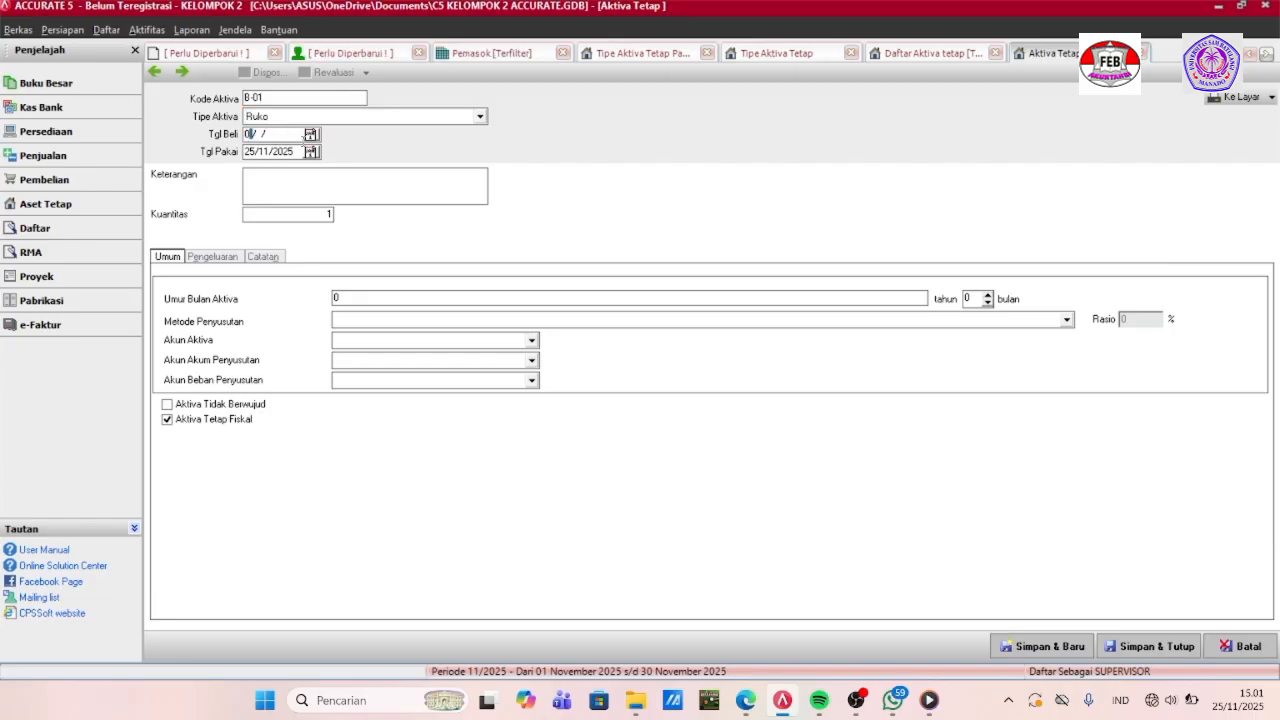
pyautogui.write('014')
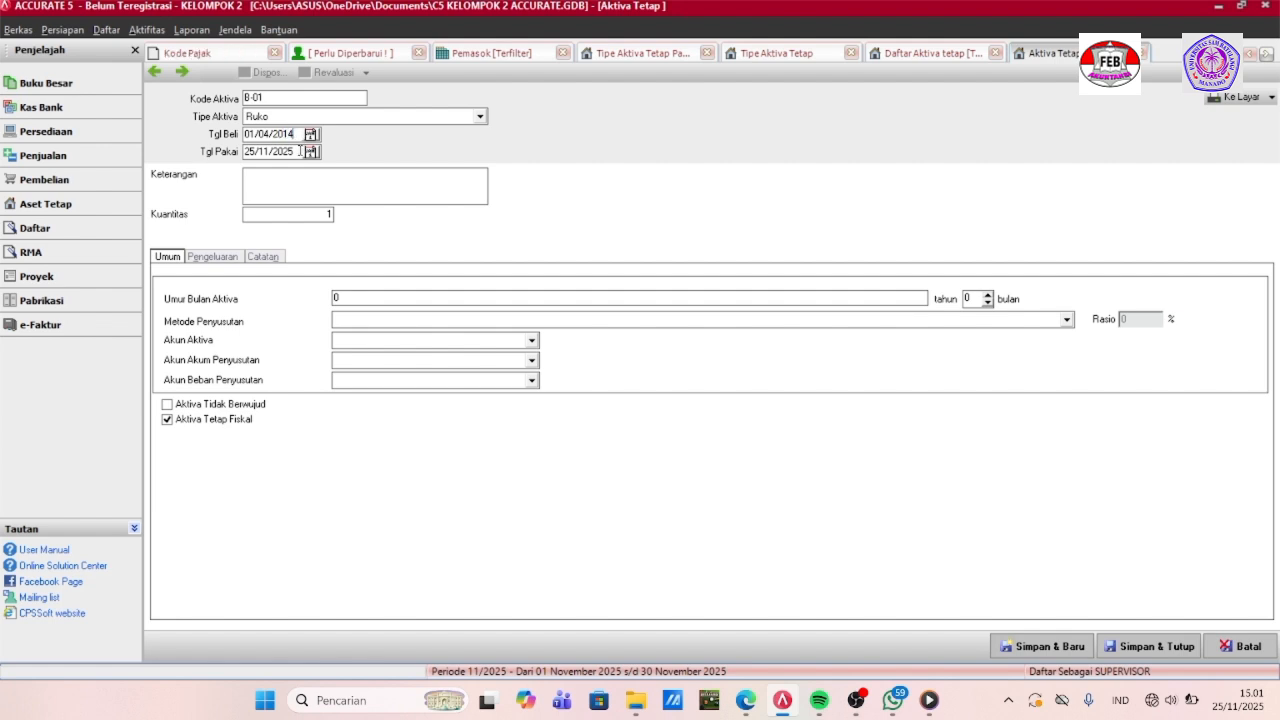
# Set the usage date (Tgl Pakai) of asset B-01 to 01/04/2014 and enter the description Ruko 2 Lantai.
pyautogui.press('BackSpace')
pyautogui.press('BackSpace')
pyautogui.press('BackSpace')
pyautogui.press('BackSpace')
pyautogui.press('BackSpace')
pyautogui.press('BackSpace')
pyautogui.press('BackSpace')
pyautogui.press('BackSpace')
pyautogui.write('01/04/')
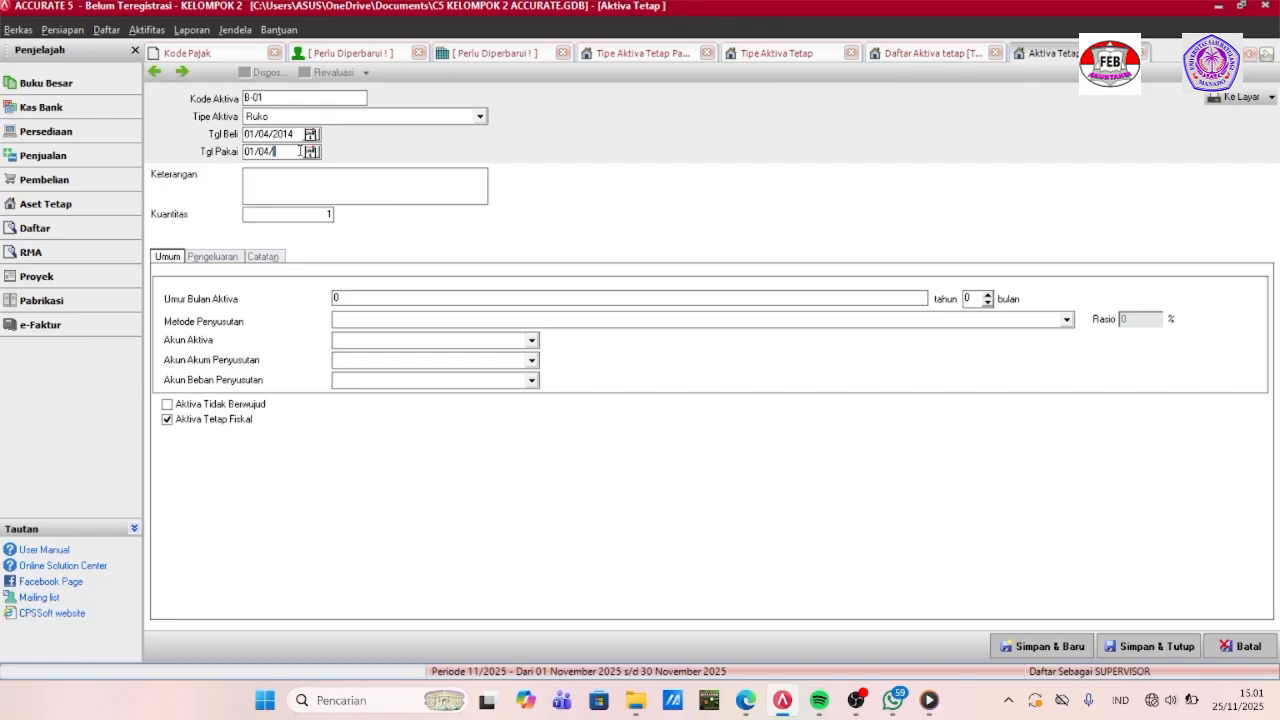
pyautogui.write('2014')
pyautogui.write('uk')
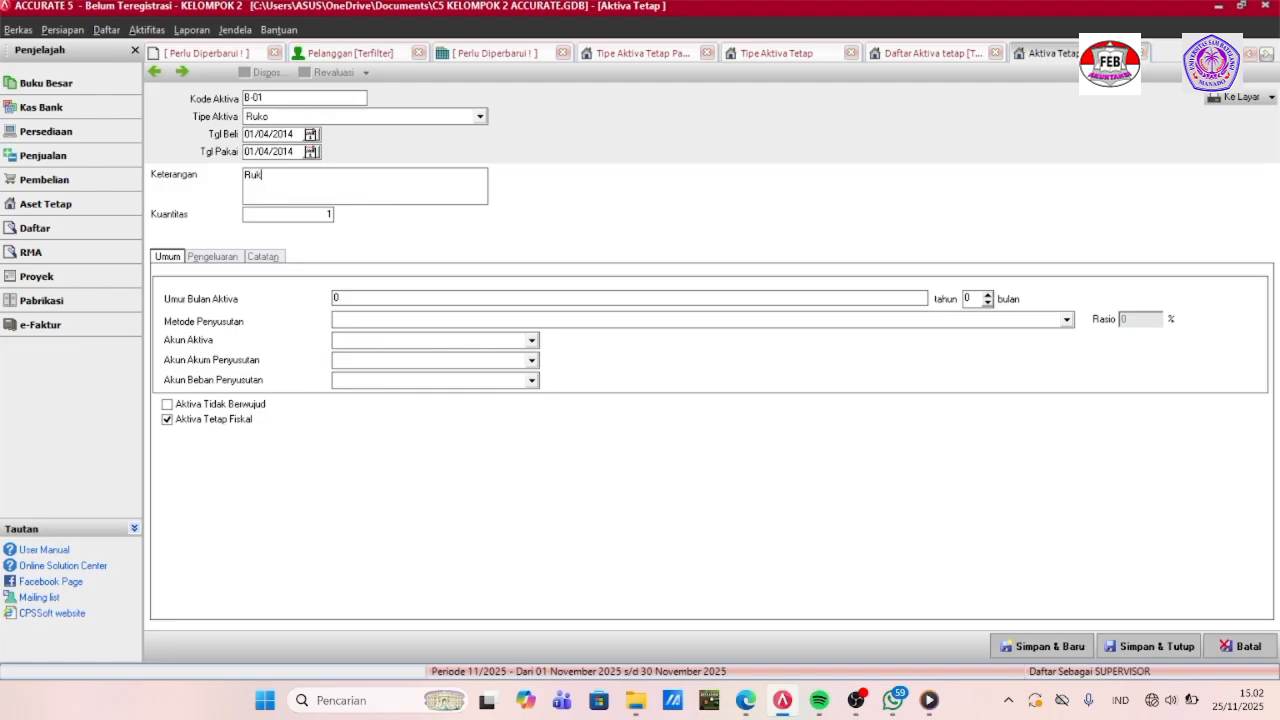
pyautogui.write('o 2 Lantai')
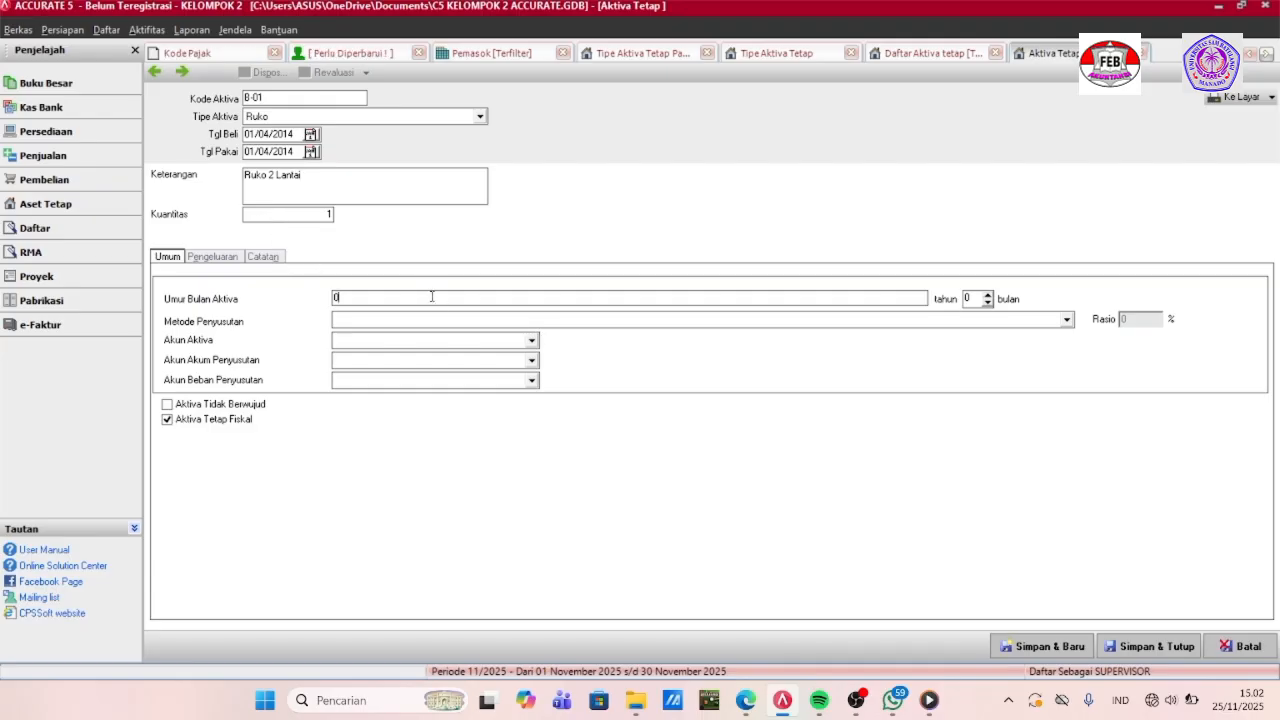
# Set the asset's useful life to 20 years and its depreciation method to Metode Garis Lurus.
pyautogui.press('BackSpace')
pyautogui.write('20')
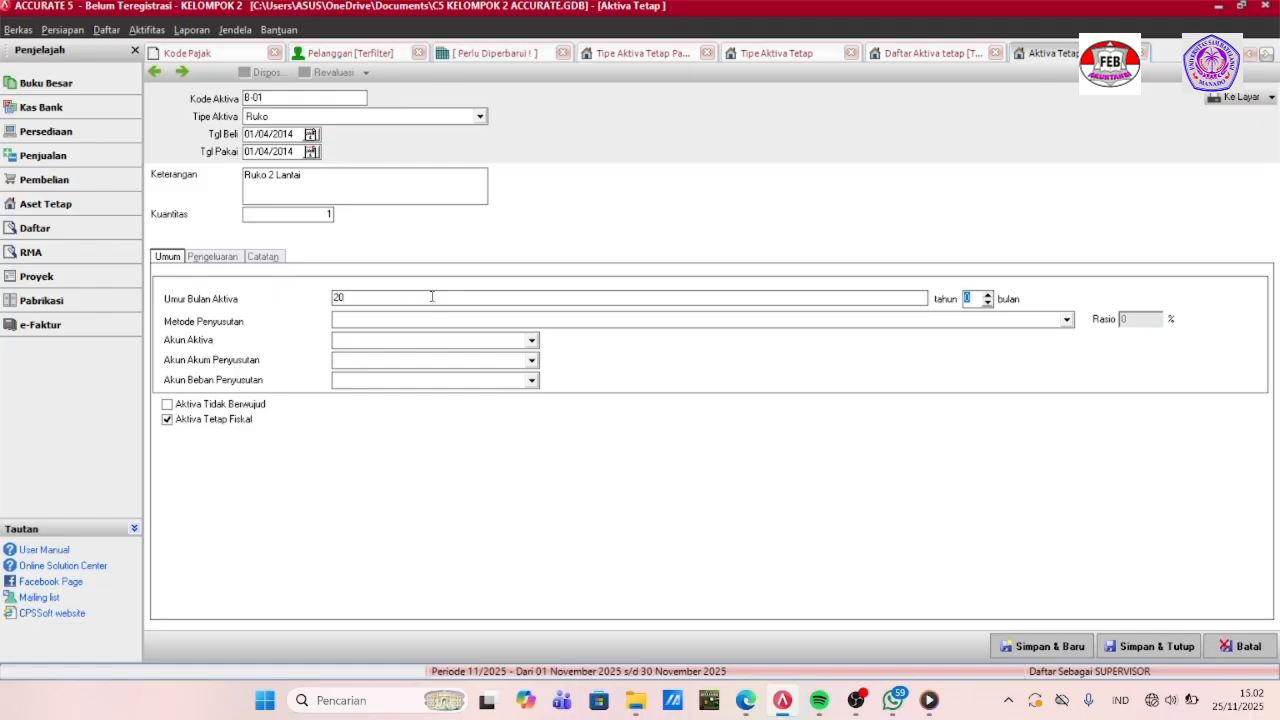
pyautogui.click(424, 321)
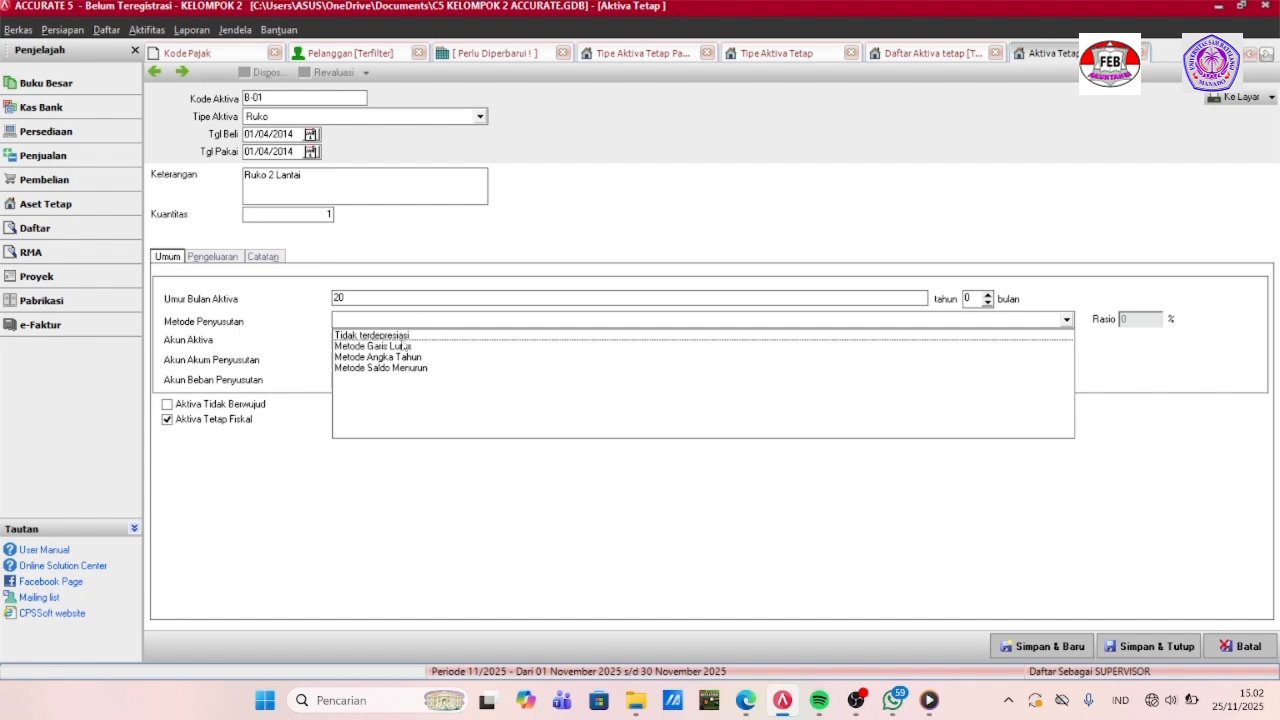
pyautogui.click(403, 347)
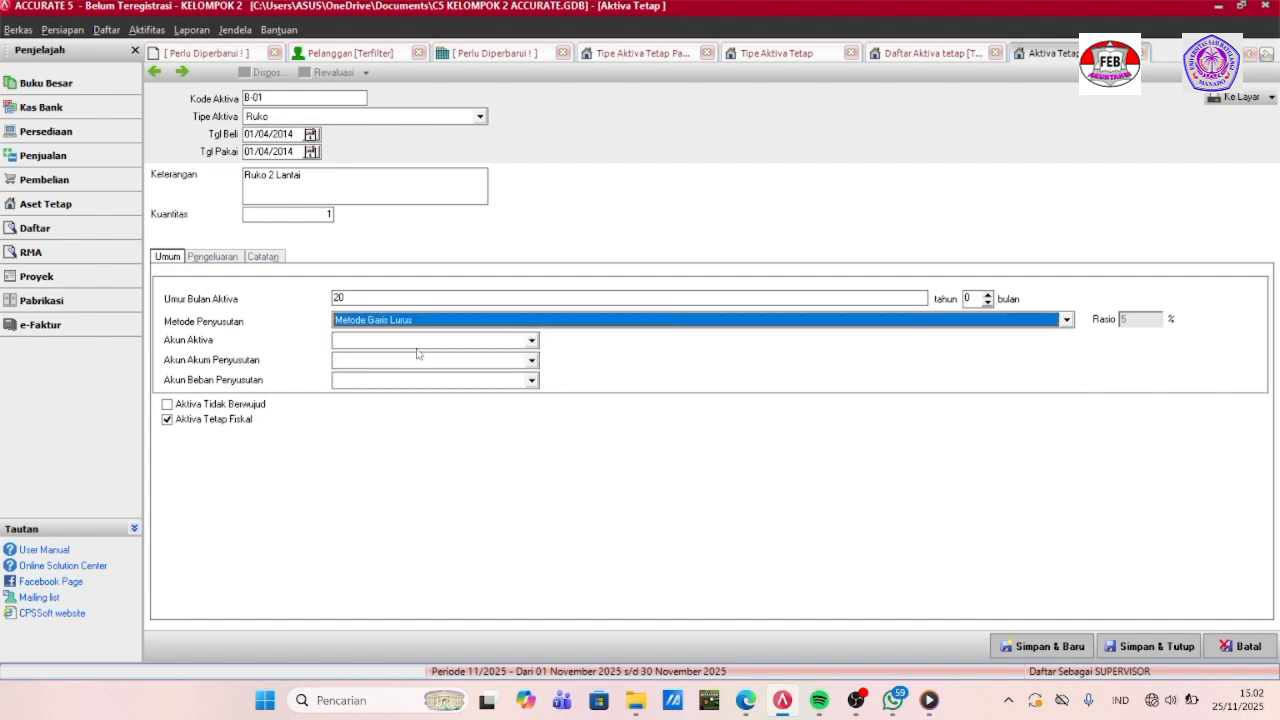
# Assign Gedung as the asset account and Akumulasi Penyusutan Gedung as the accumulated depreciation account.
pyautogui.click(424, 341)
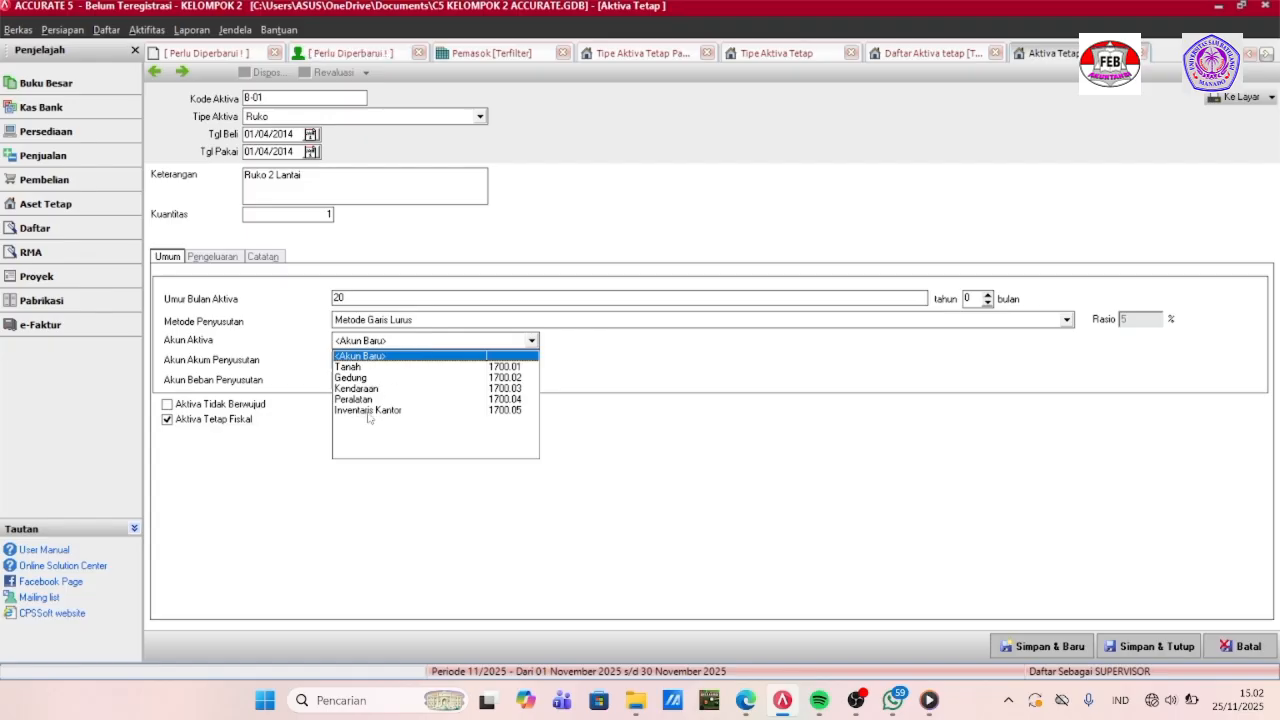
pyautogui.click(362, 378)
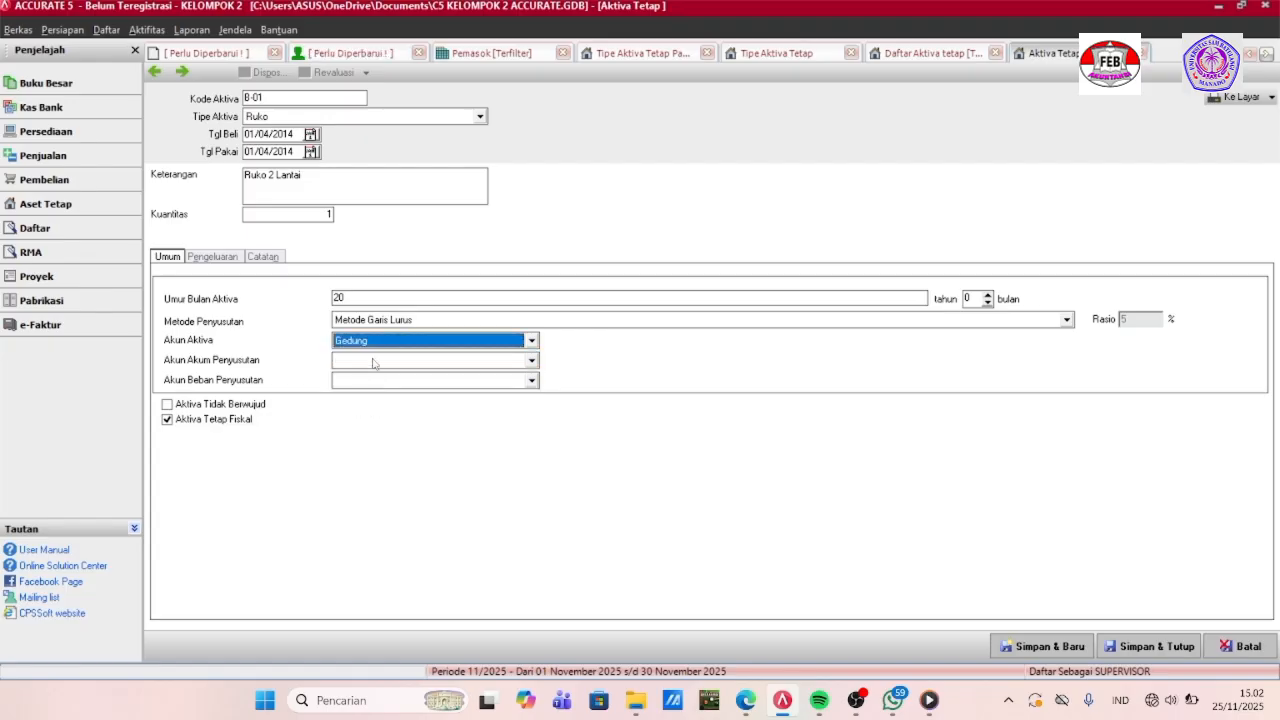
pyautogui.click(373, 363)
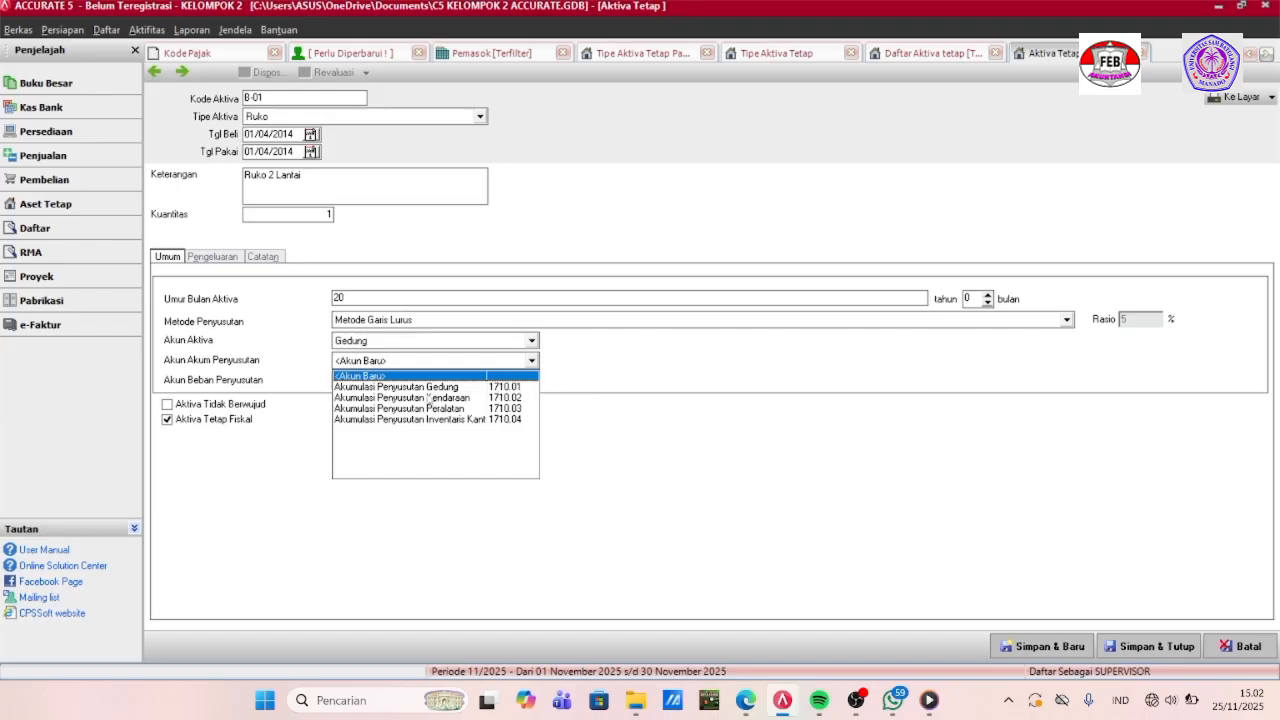
pyautogui.click(427, 387)
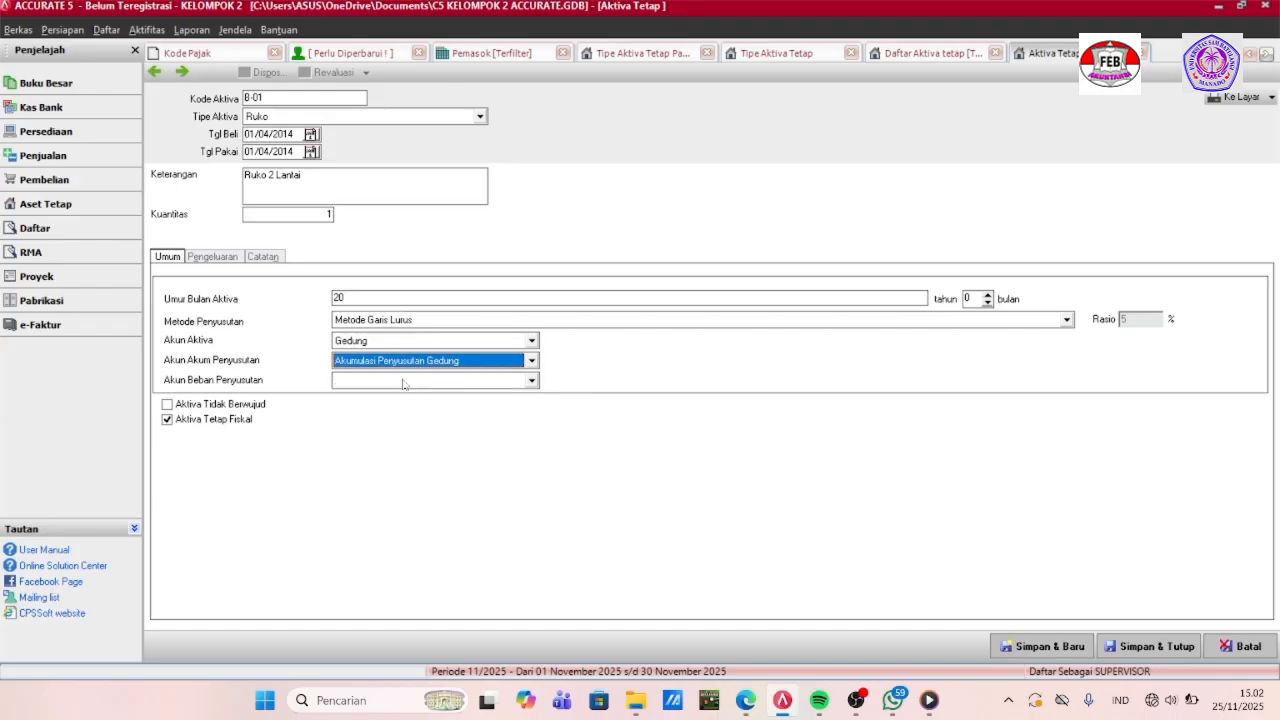
# Assign Biaya Penyusutan Gedung (6300.01) as the depreciation expense account (Akun Beban Penyusutan).
pyautogui.click(405, 381)
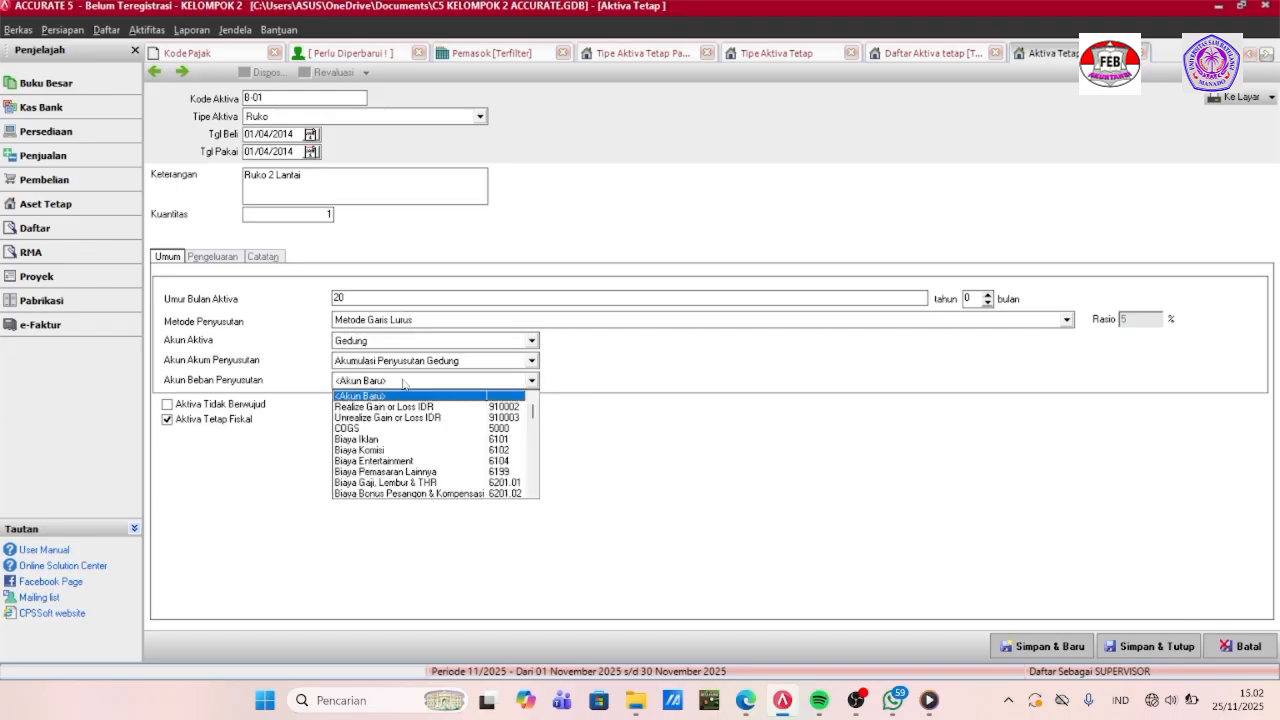
pyautogui.click(534, 492)
pyautogui.scroll(-4, 534, 492)
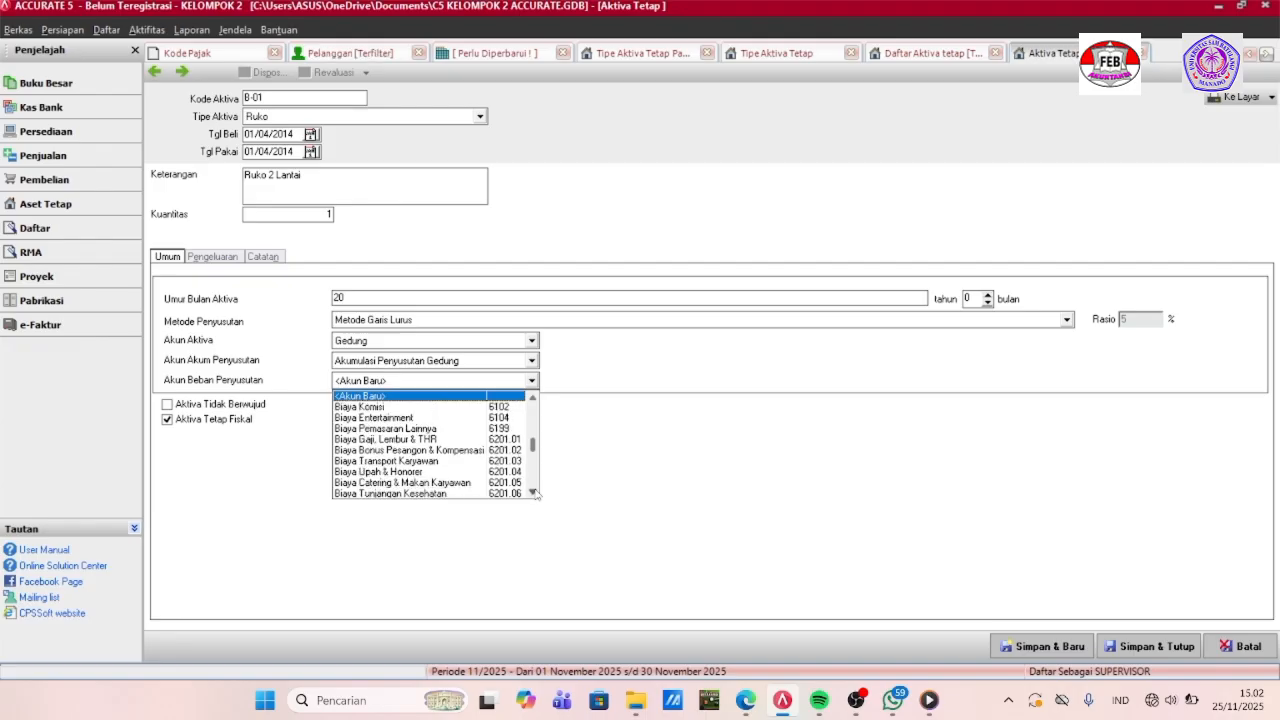
pyautogui.scroll(-3, 536, 493)
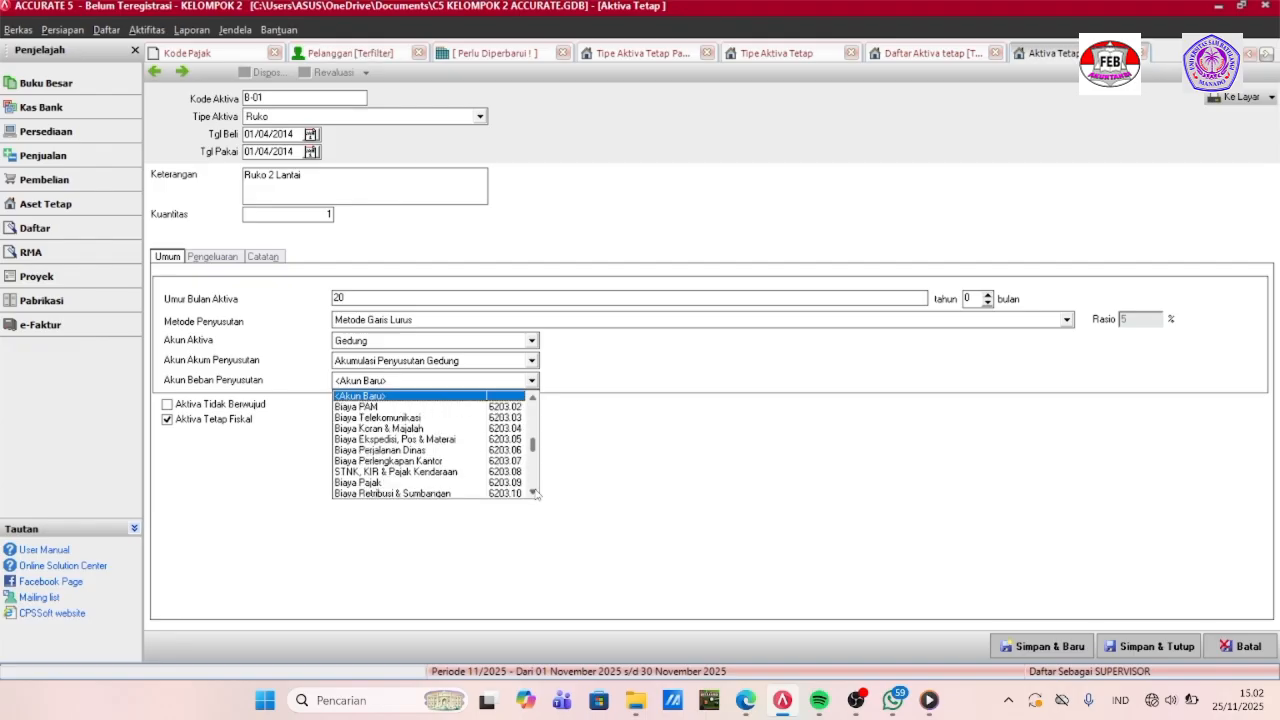
pyautogui.click(534, 492)
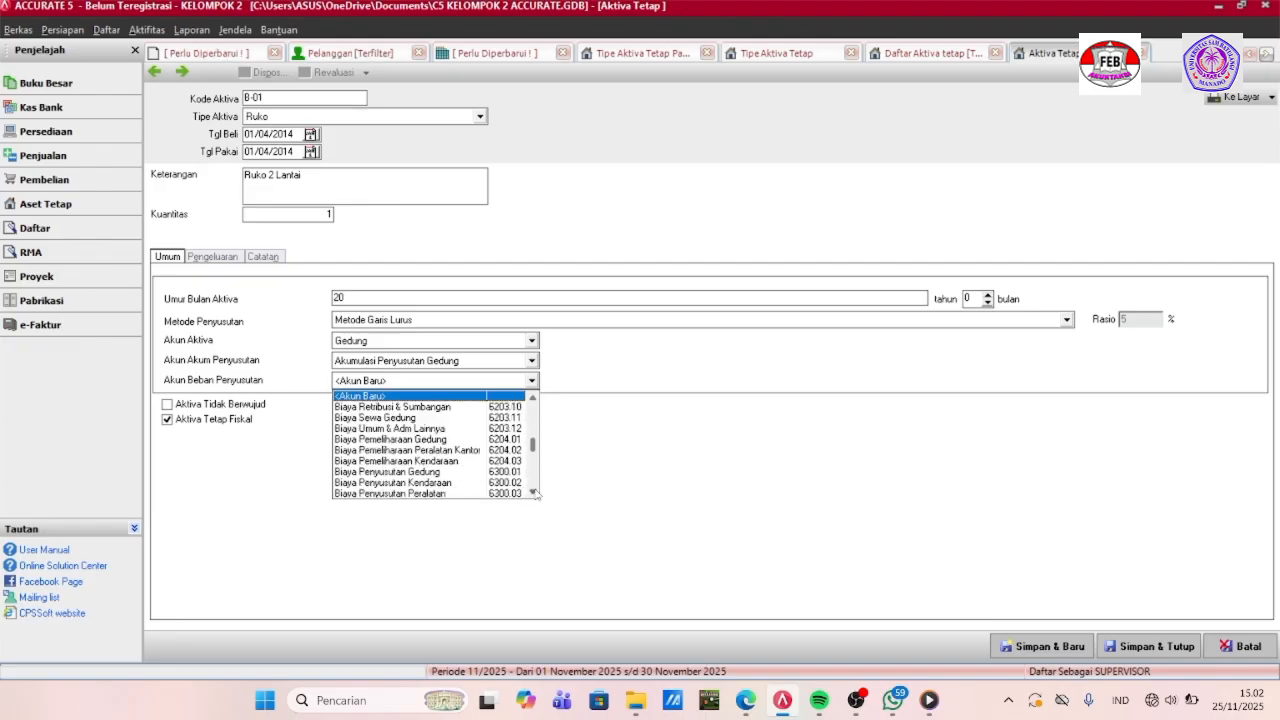
pyautogui.click(534, 492)
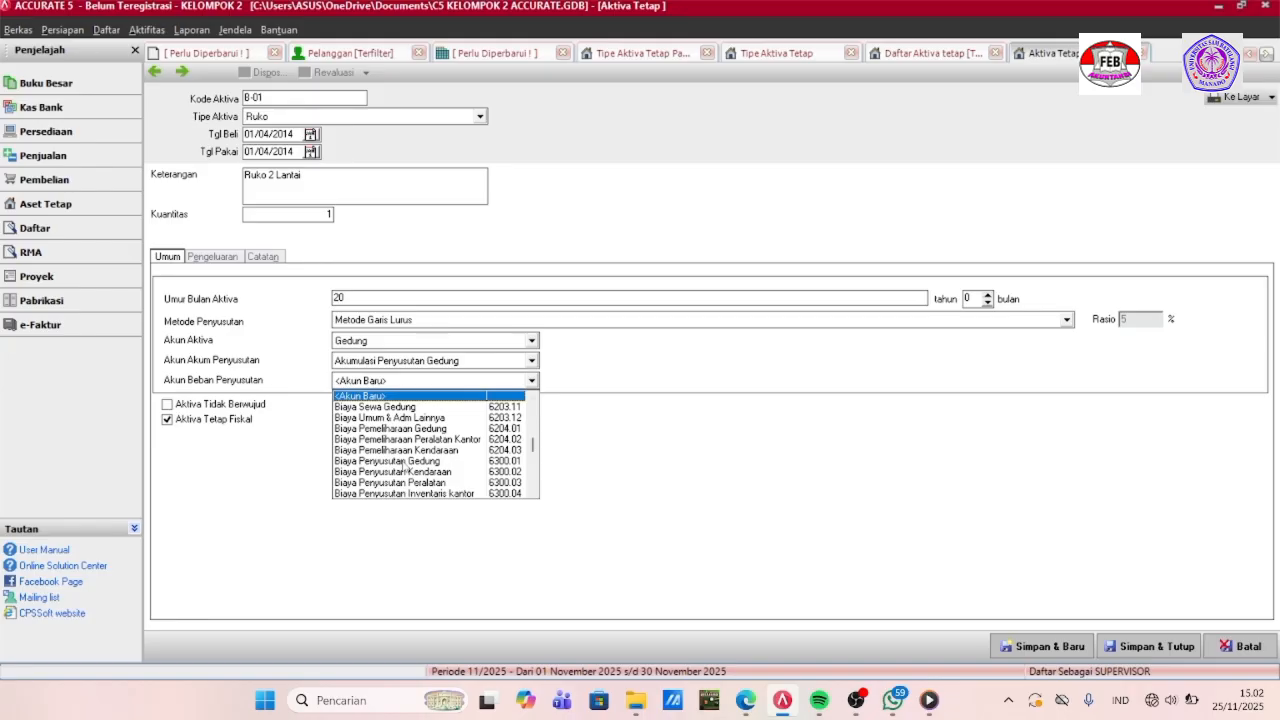
pyautogui.click(405, 462)
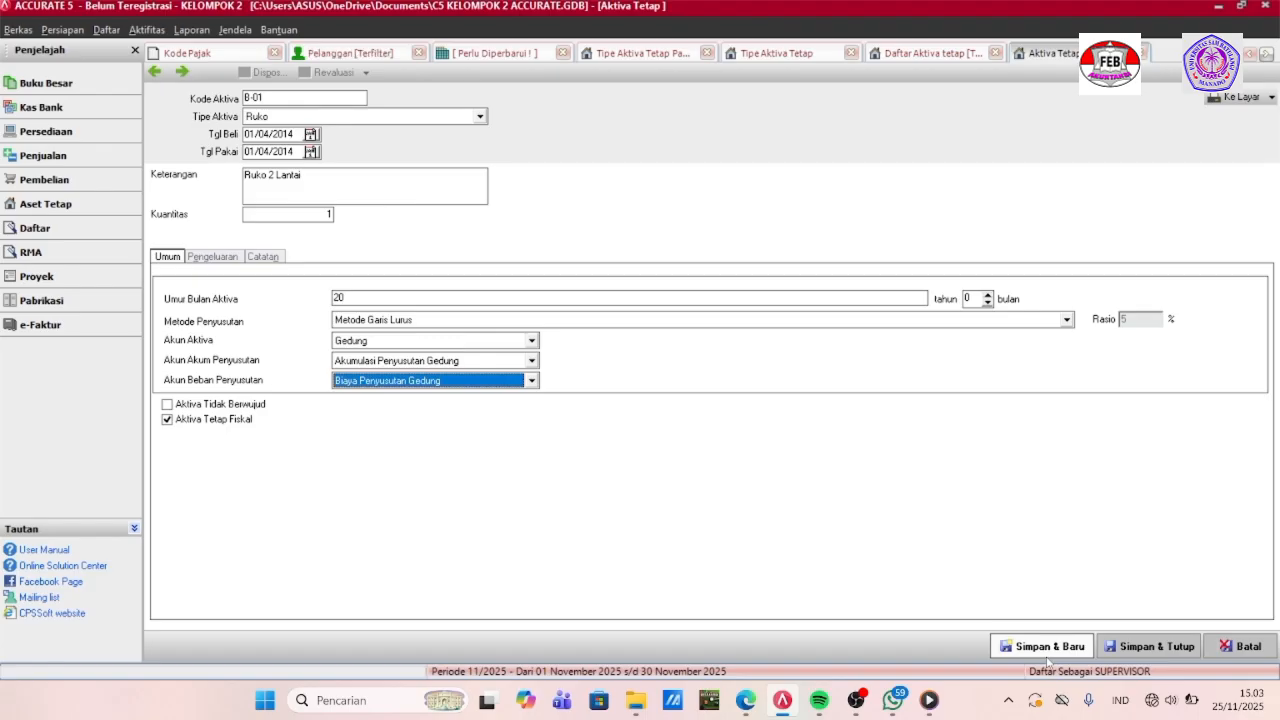
# Try to save and close asset B-01.
pyautogui.click(1139, 652)
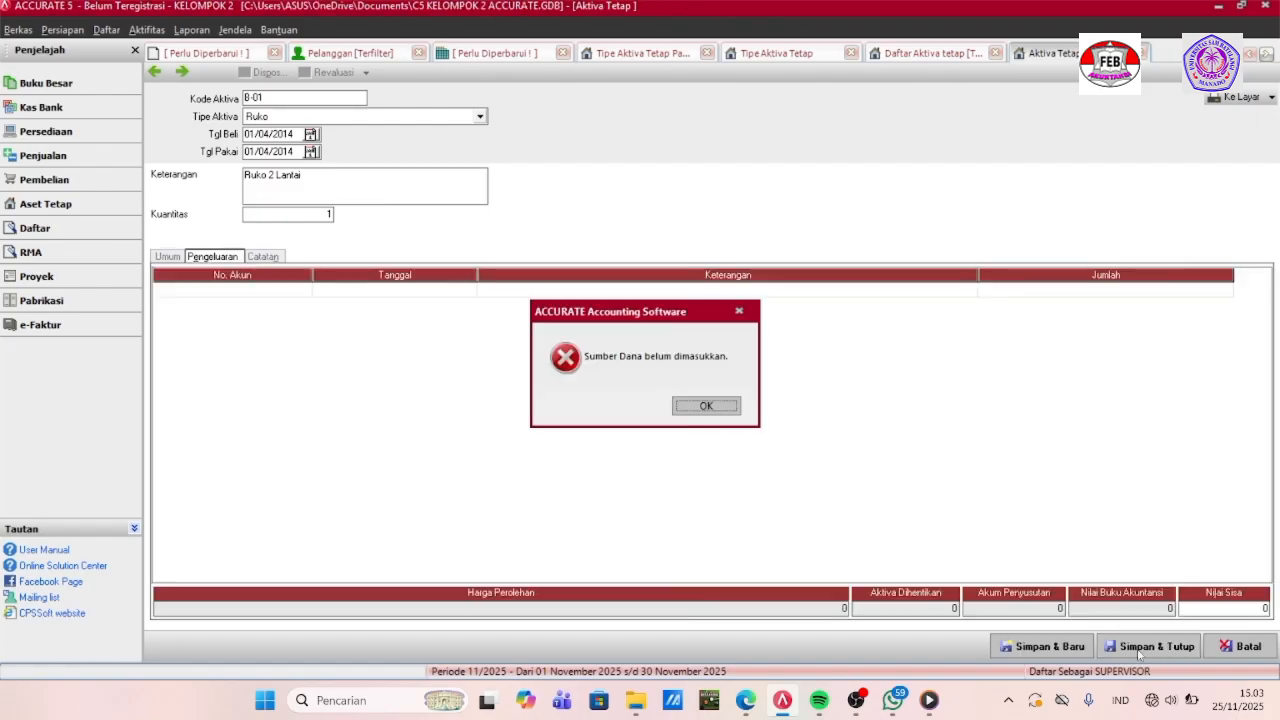
pyautogui.click(707, 406)
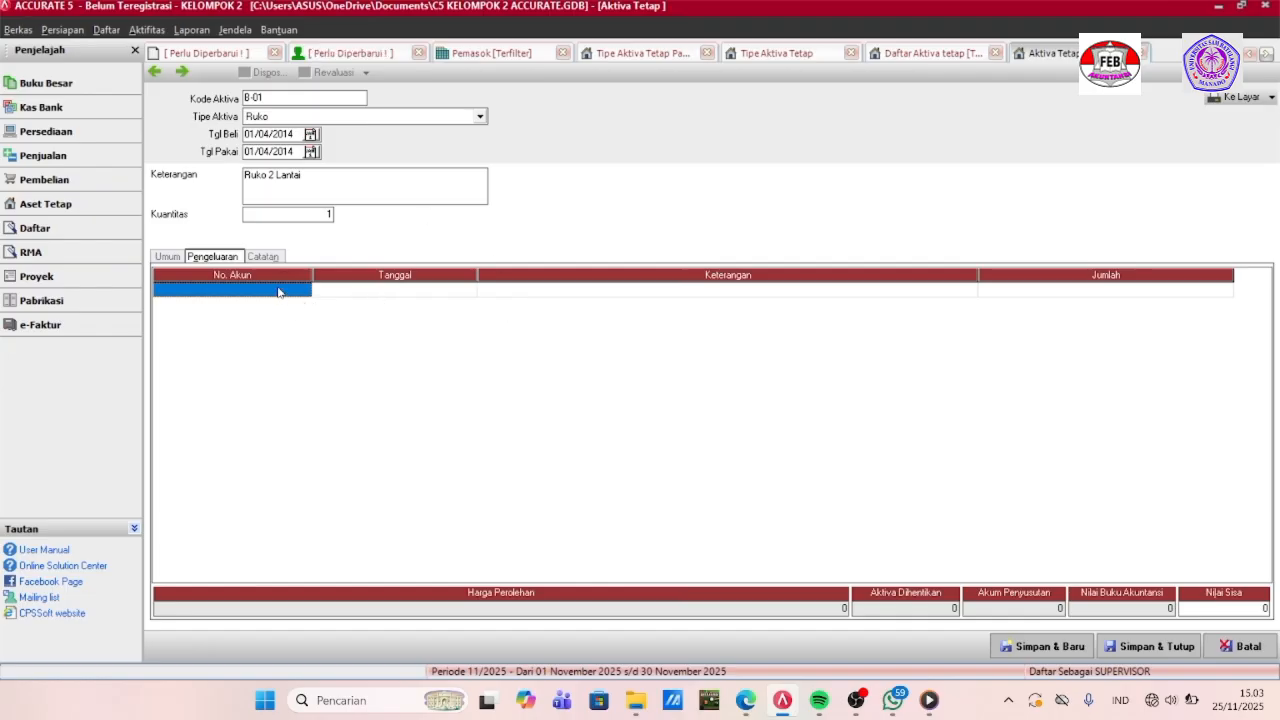
pyautogui.click(168, 262)
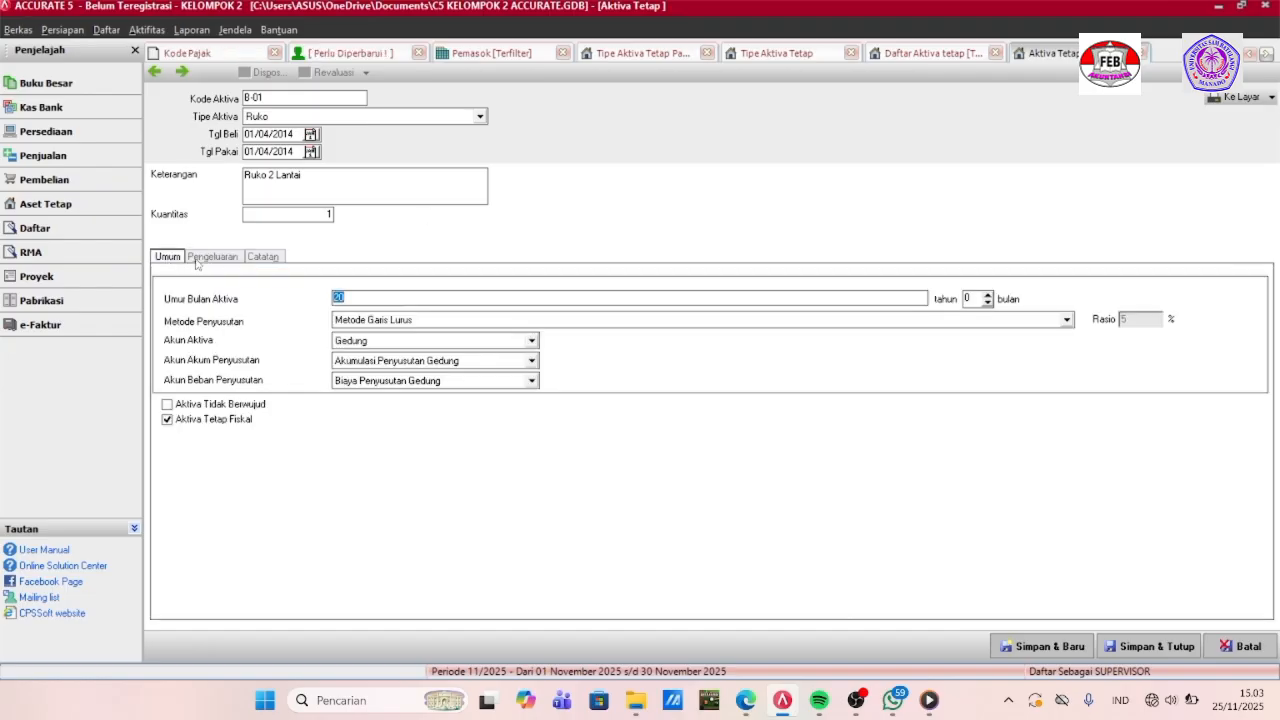
# Add an expenditure (Pengeluaran) line for asset B-01 with account 310001 OPENING BALANCE EQUITY.
pyautogui.click(200, 258)
pyautogui.click(224, 294)
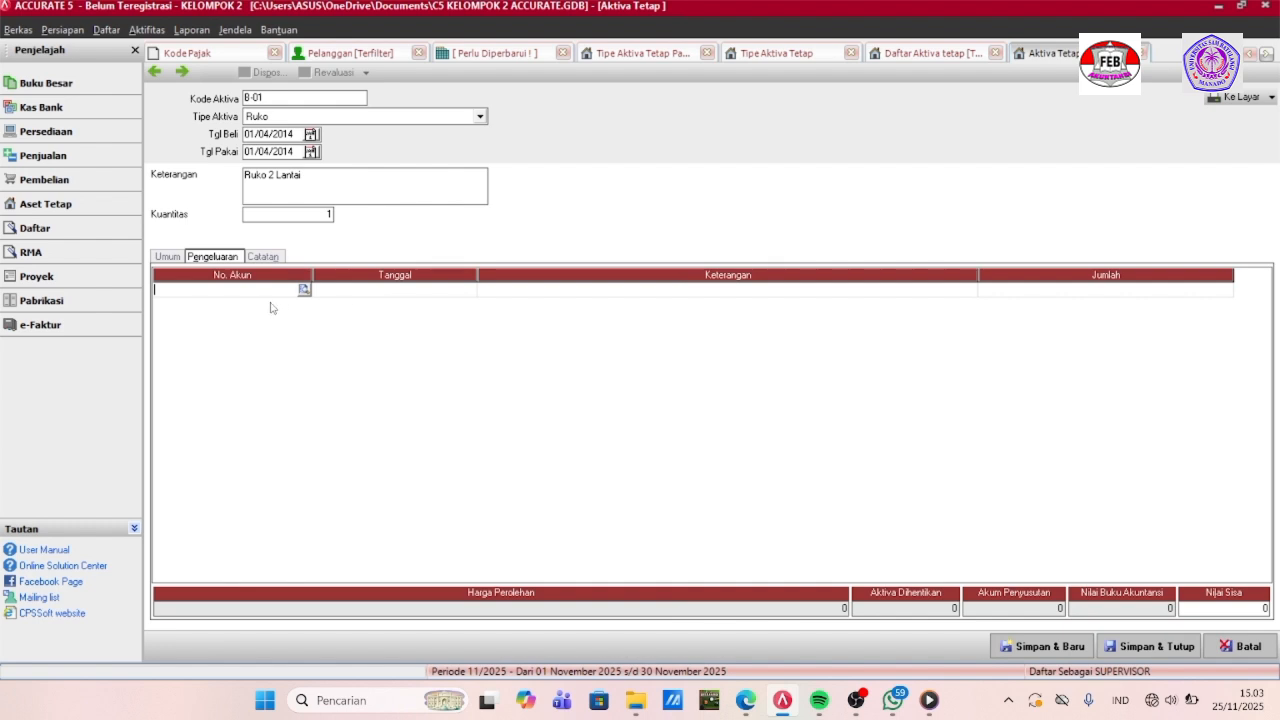
pyautogui.click(304, 290)
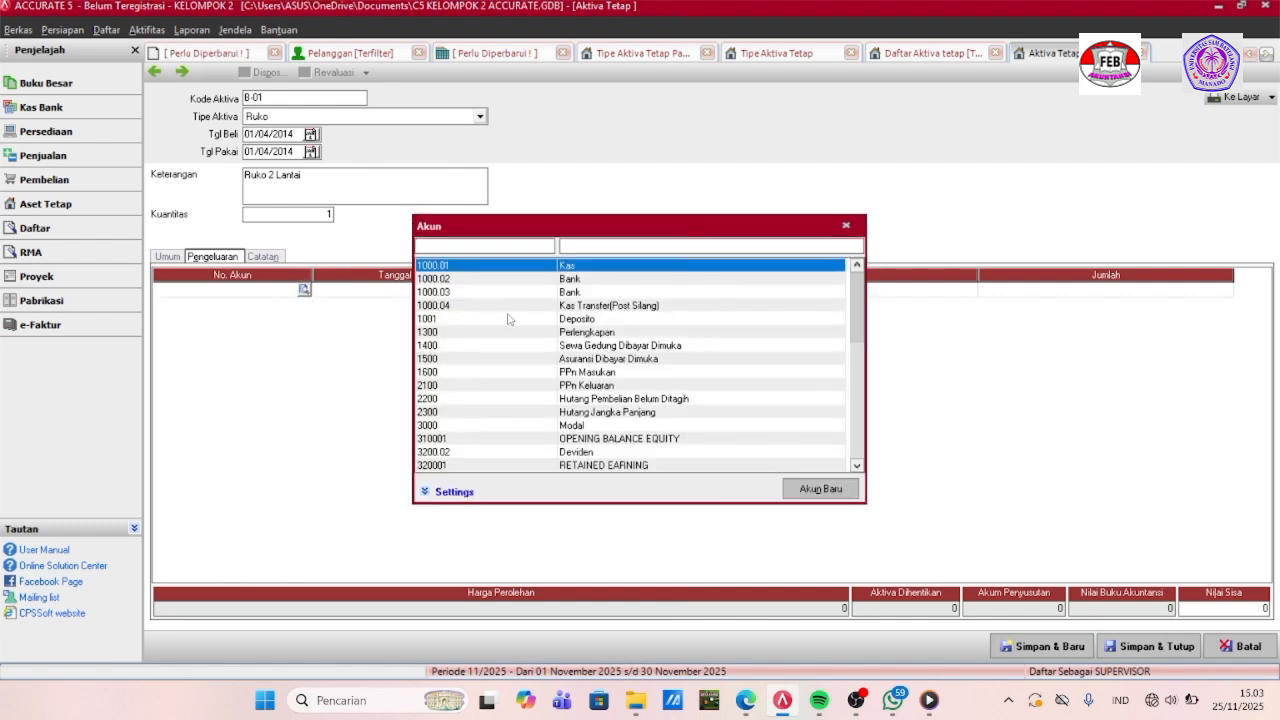
pyautogui.click(615, 443)
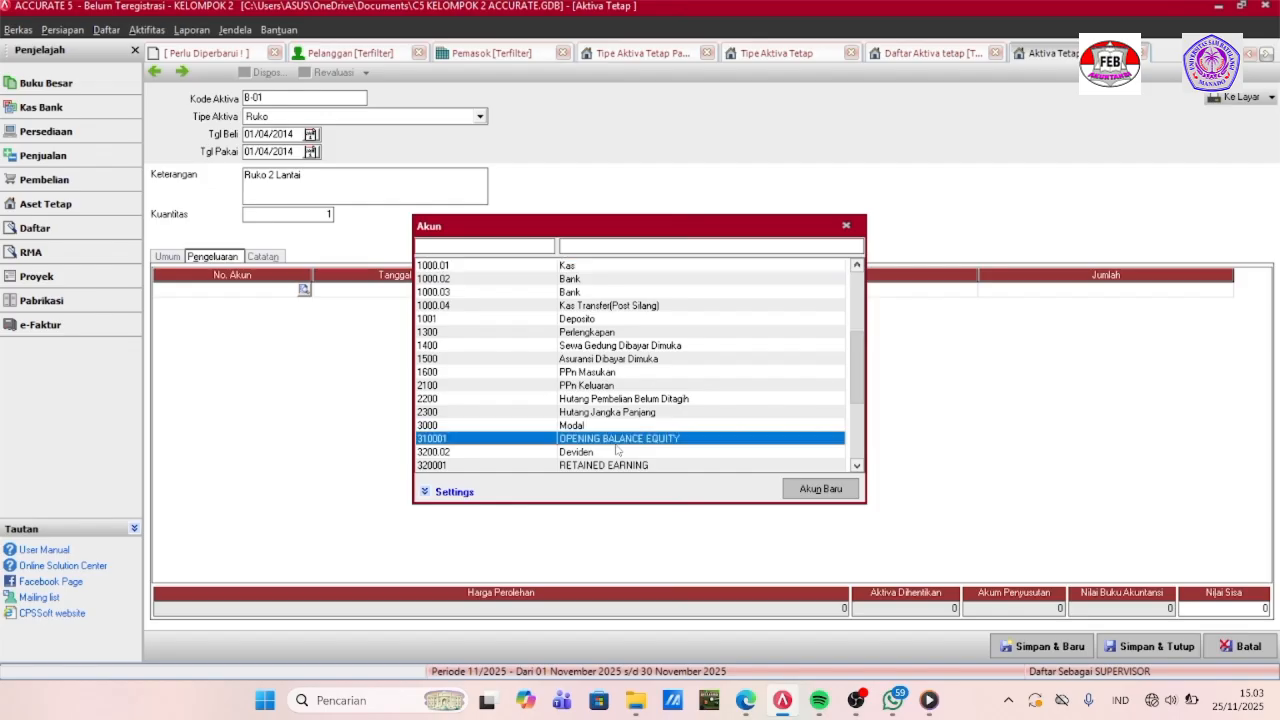
pyautogui.press('Return')
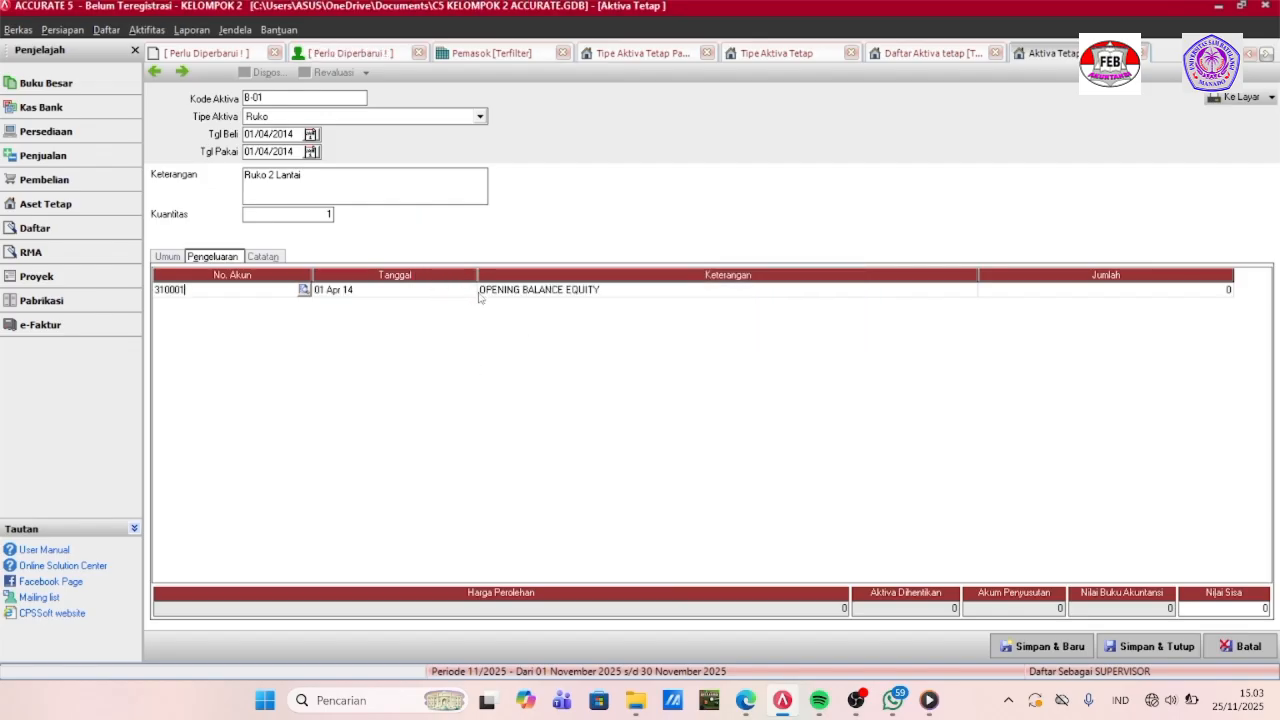
# Enter 2,400,000,000 as the amount (Jumlah) of the expenditure line, then save asset B-01 and start a new record.
pyautogui.click(757, 295)
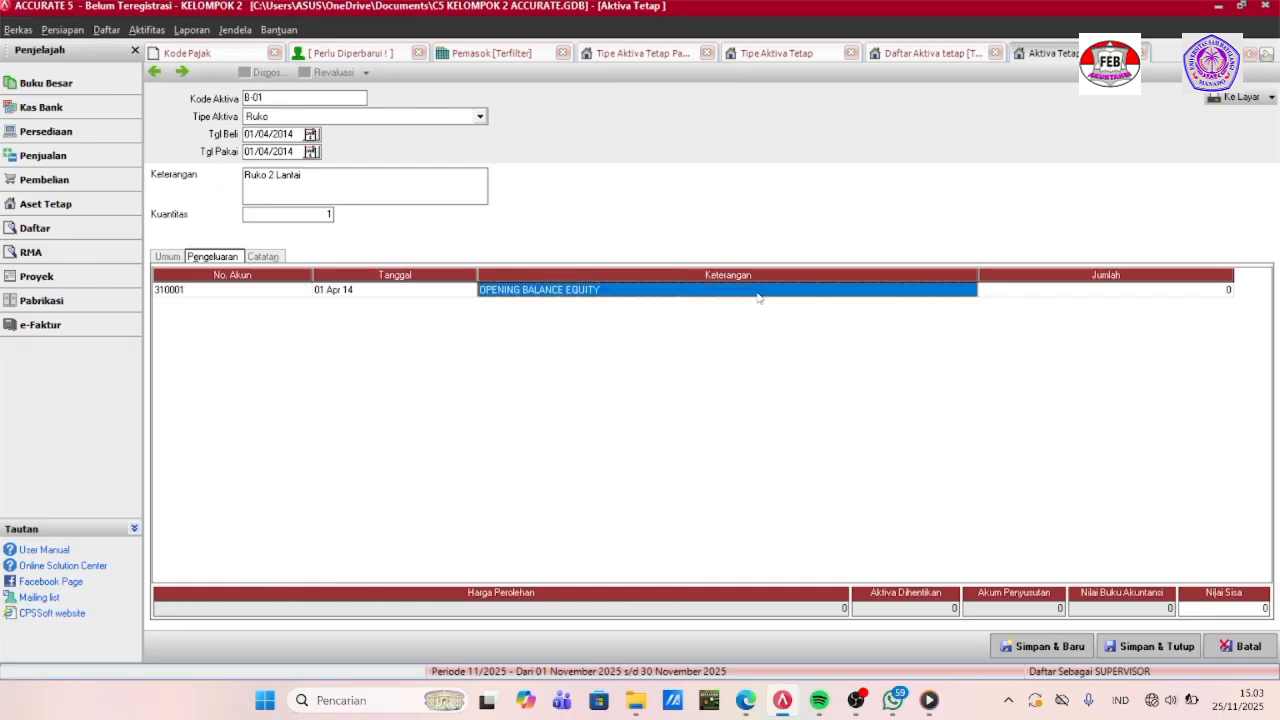
pyautogui.click(1009, 295)
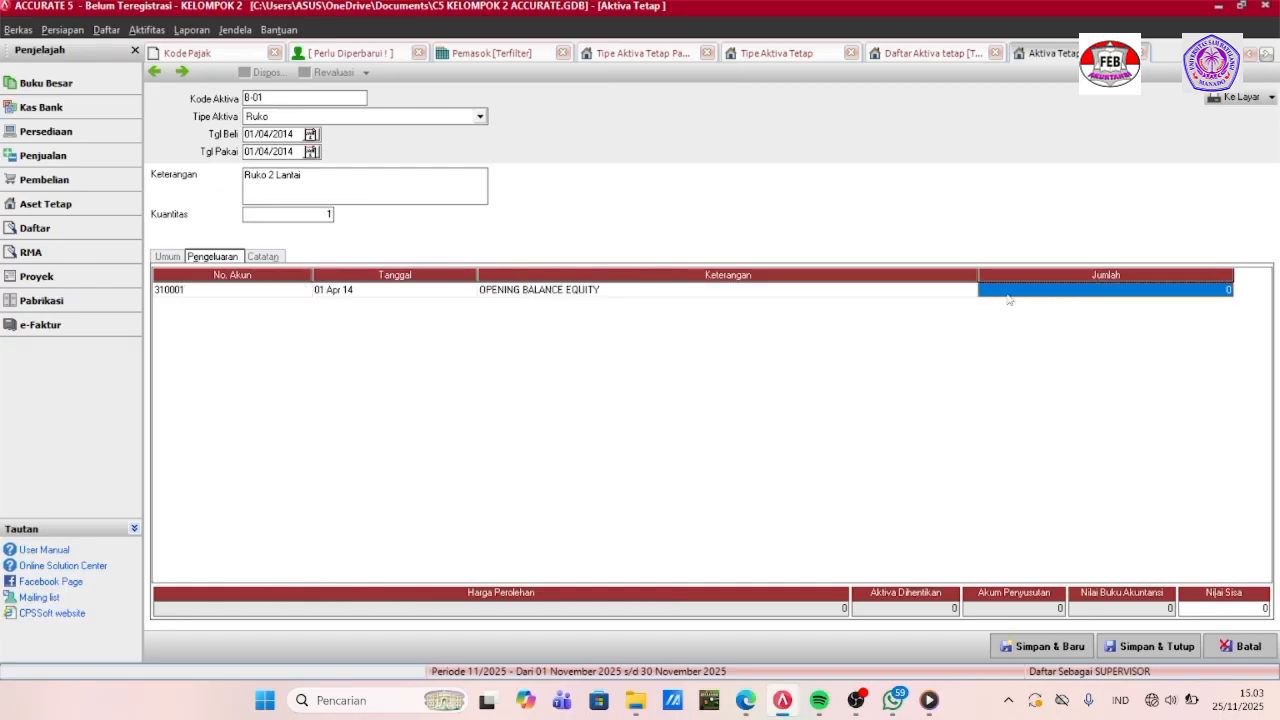
pyautogui.write('24')
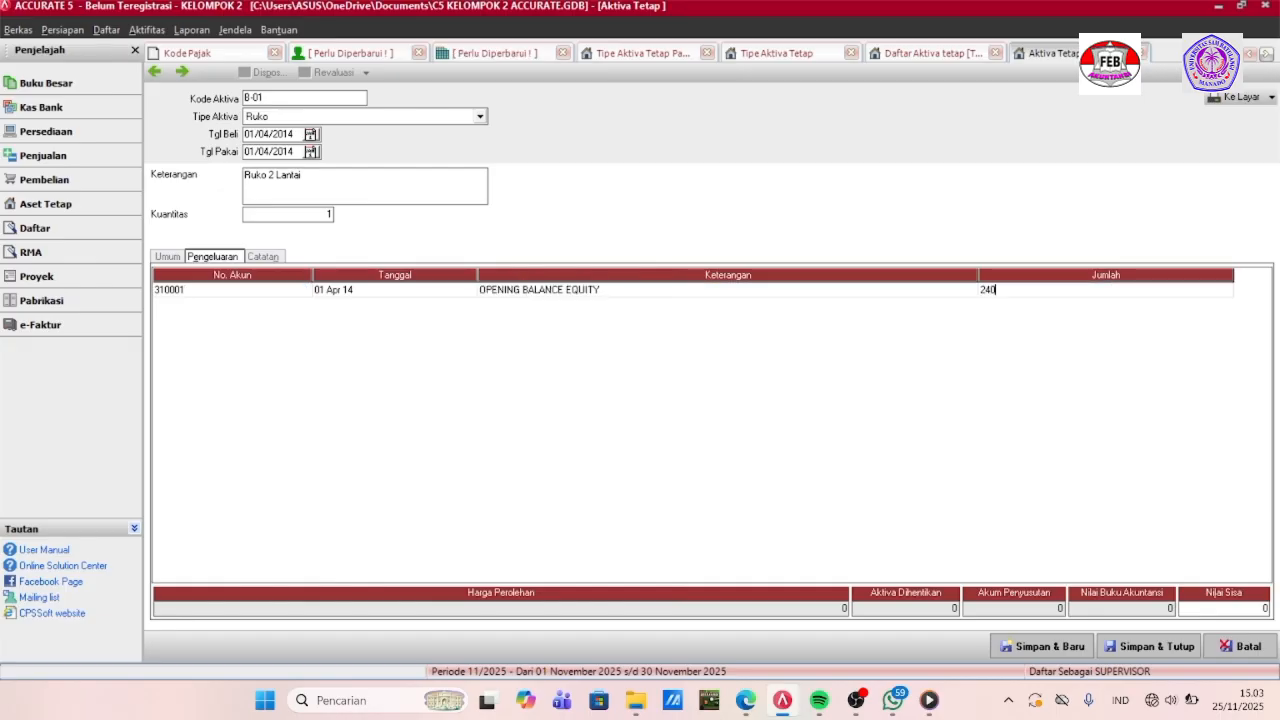
pyautogui.write('00000')
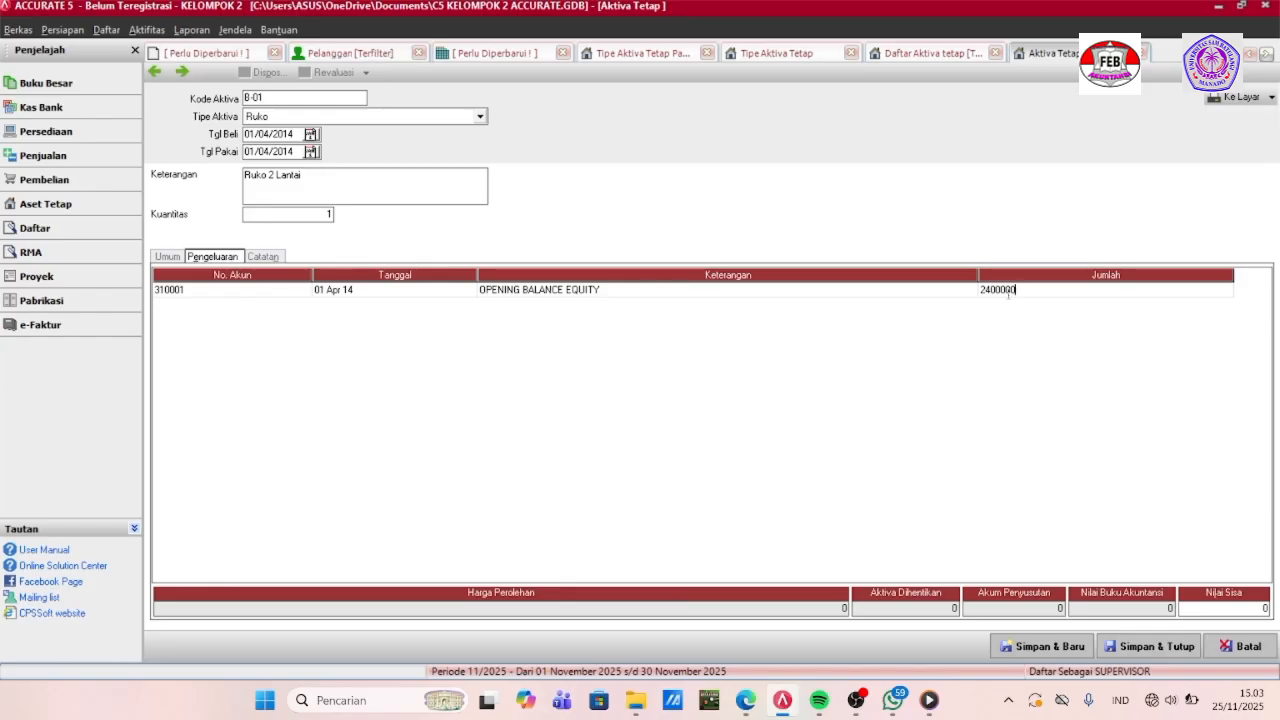
pyautogui.write('000')
pyautogui.click(957, 292)
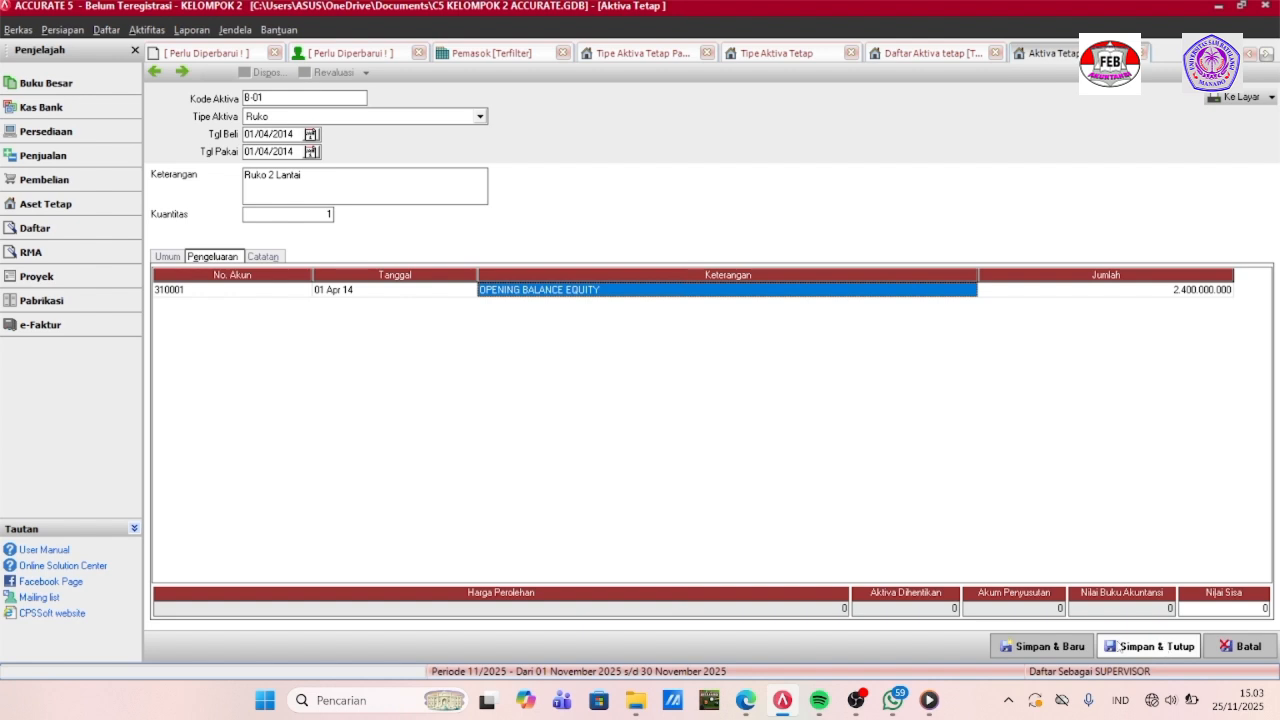
pyautogui.click(1020, 648)
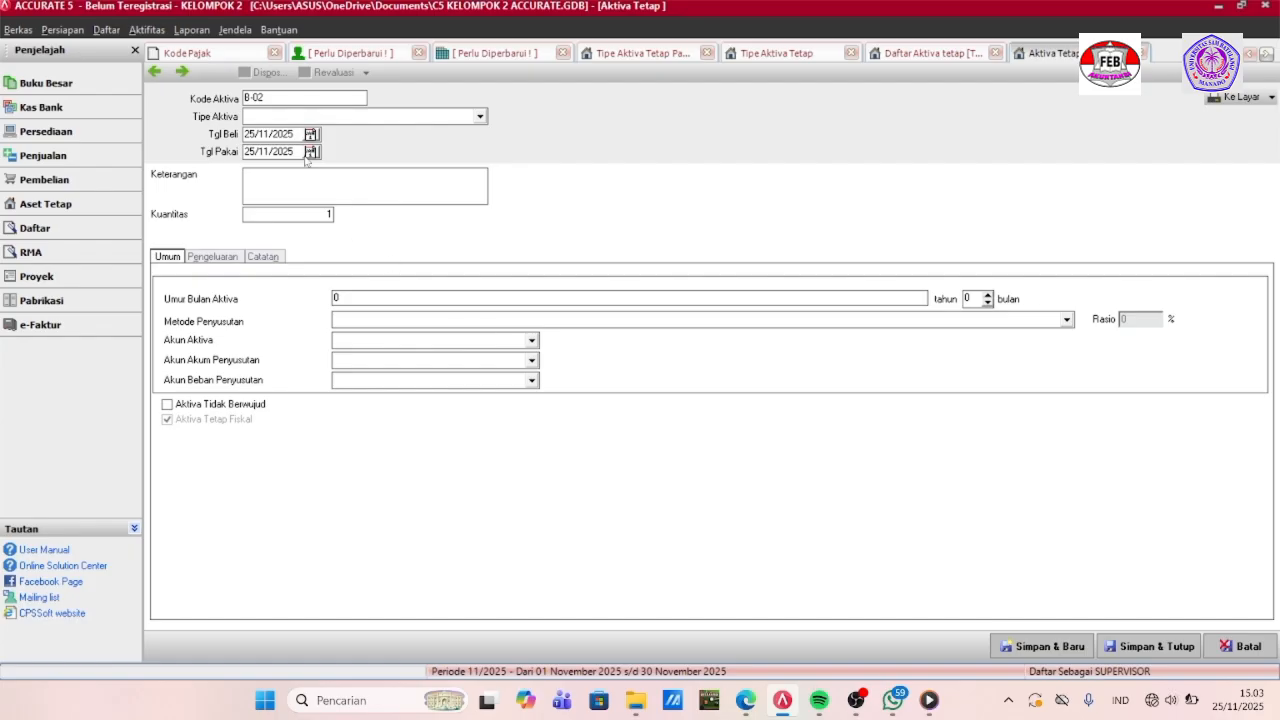
# Set the new record's asset code to K-01 and its asset type to Motor.
pyautogui.press('BackSpace')
pyautogui.press('BackSpace')
pyautogui.press('BackSpace')
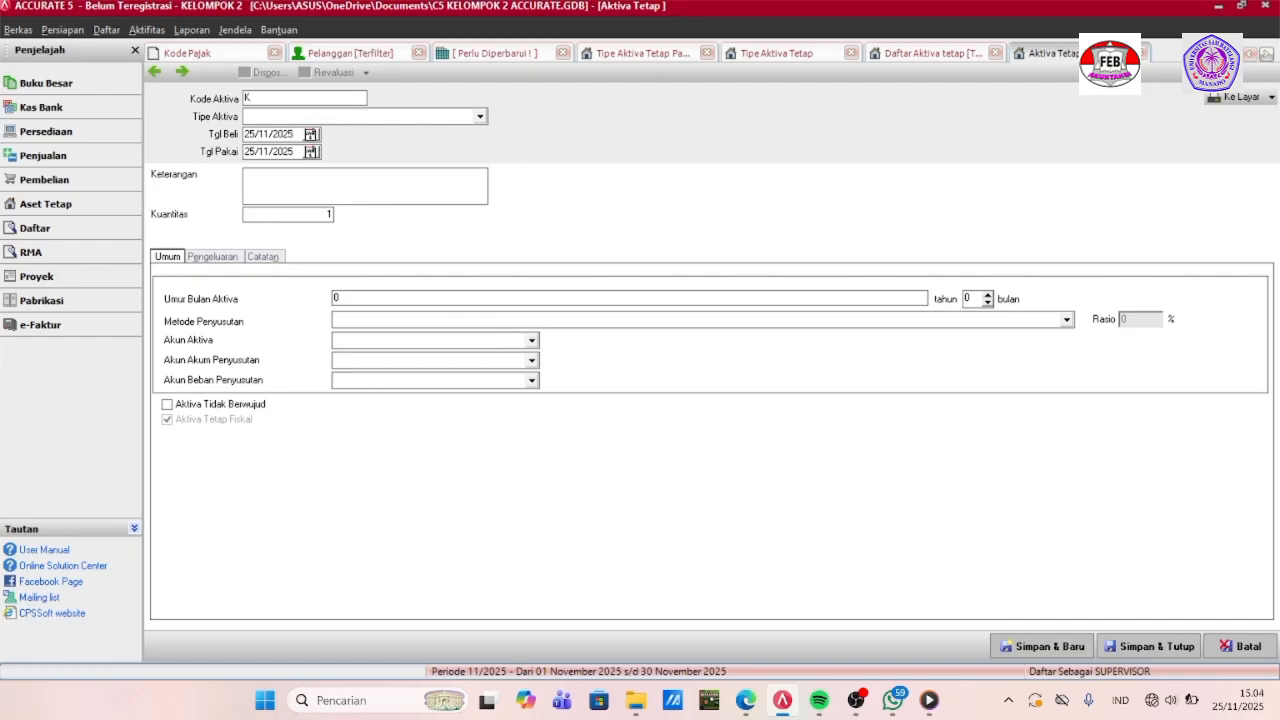
pyautogui.write('K-01')
pyautogui.click(301, 117)
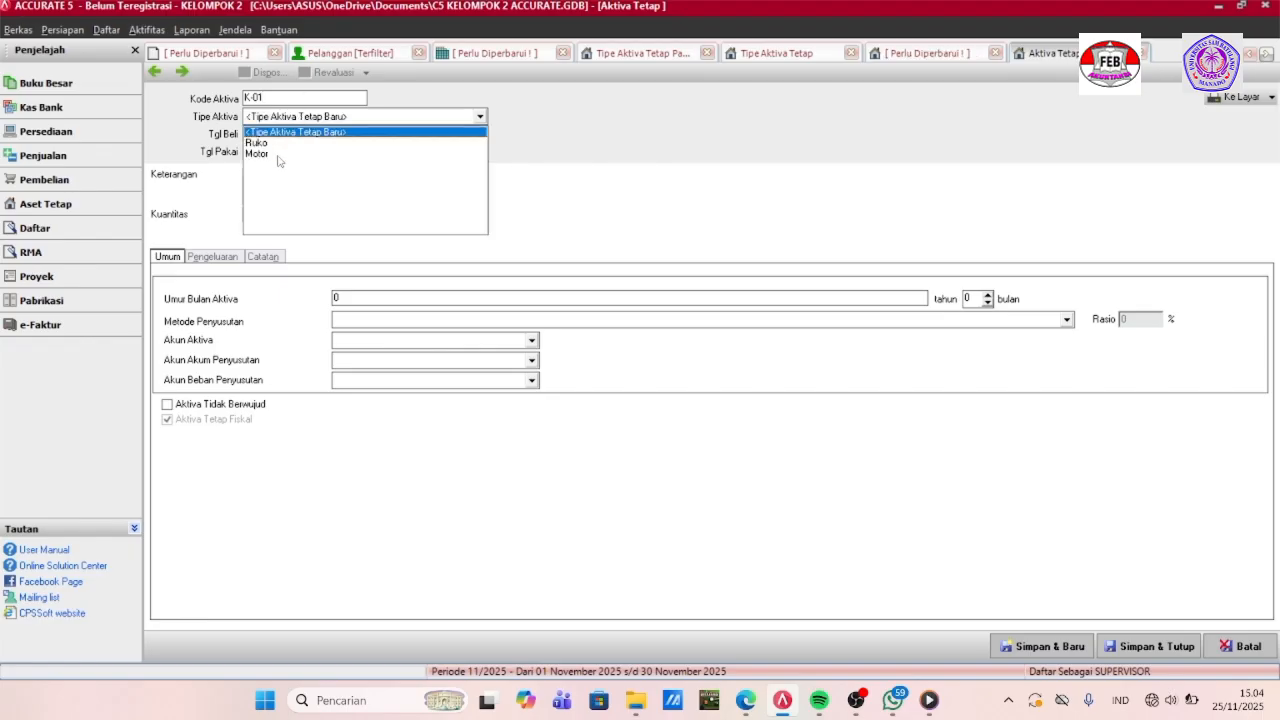
pyautogui.click(277, 153)
# Set the purchase date (Tgl Beli) of asset K-01 to 01/02/2018.
pyautogui.click(297, 136)
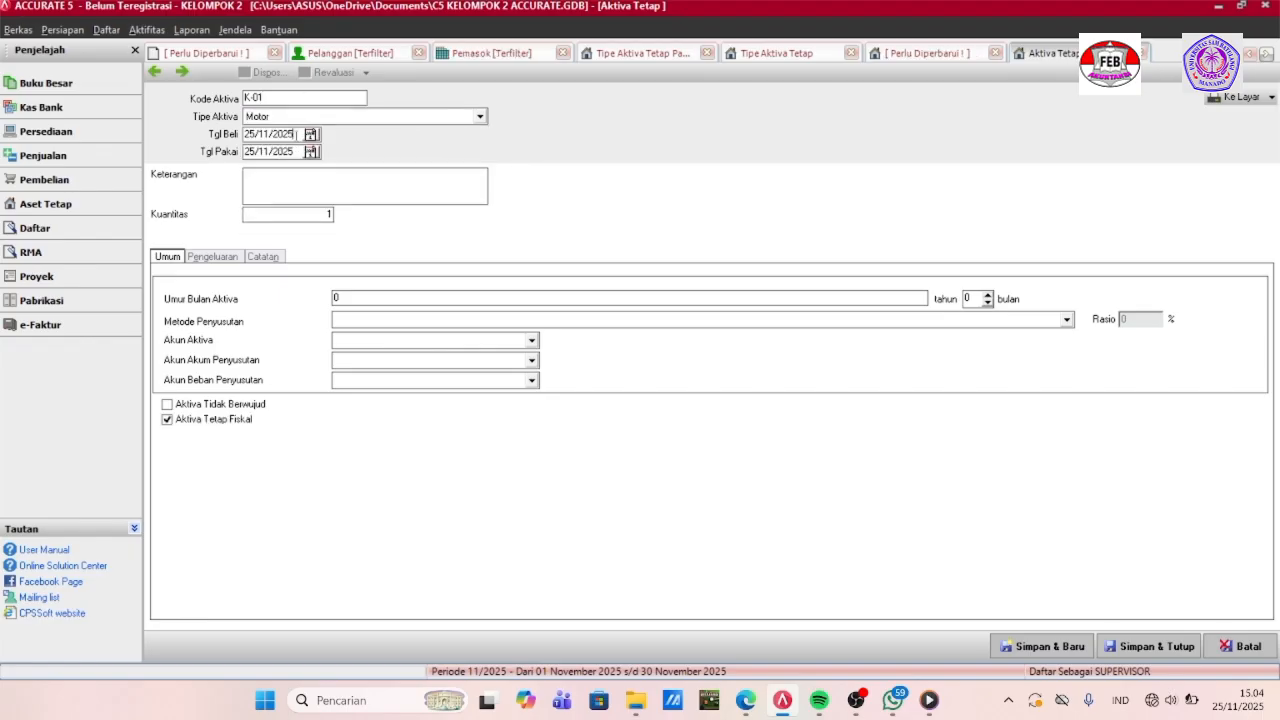
pyautogui.press('BackSpace')
pyautogui.press('BackSpace')
pyautogui.press('BackSpace')
pyautogui.press('BackSpace')
pyautogui.press('BackSpace')
pyautogui.press('BackSpace')
pyautogui.press('BackSpace')
pyautogui.press('BackSpace')
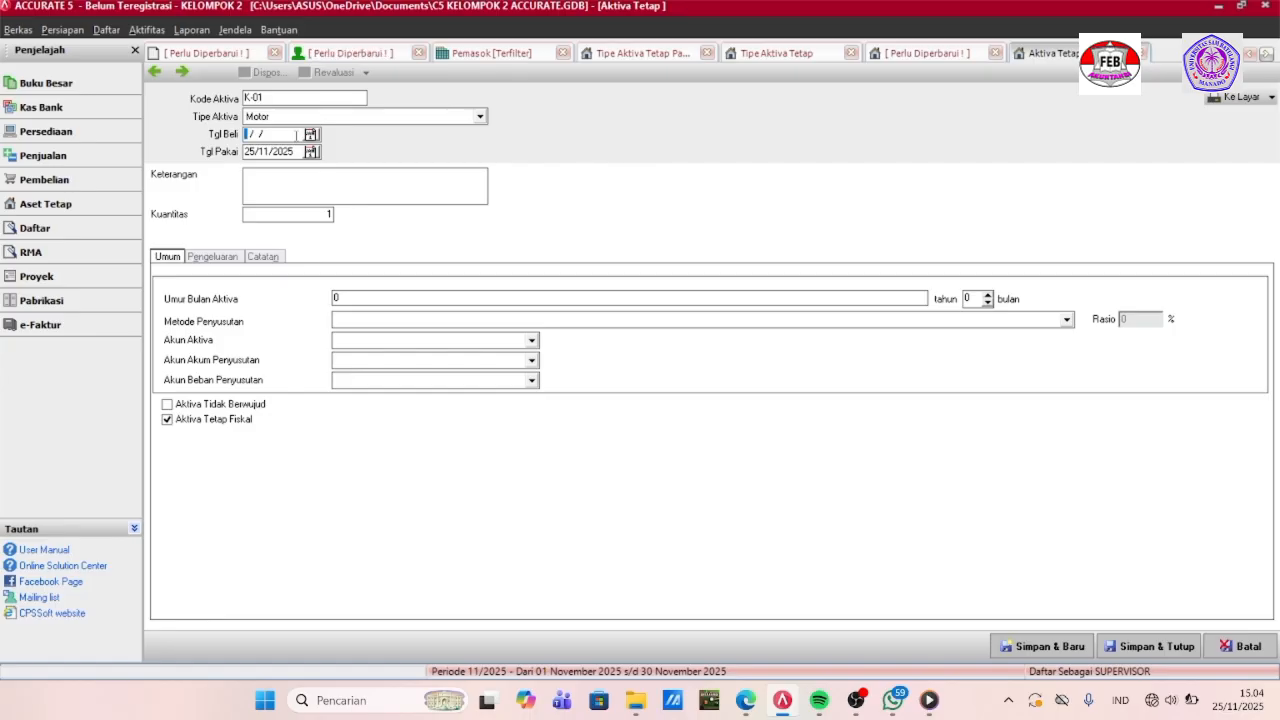
pyautogui.write('01/02/2018')
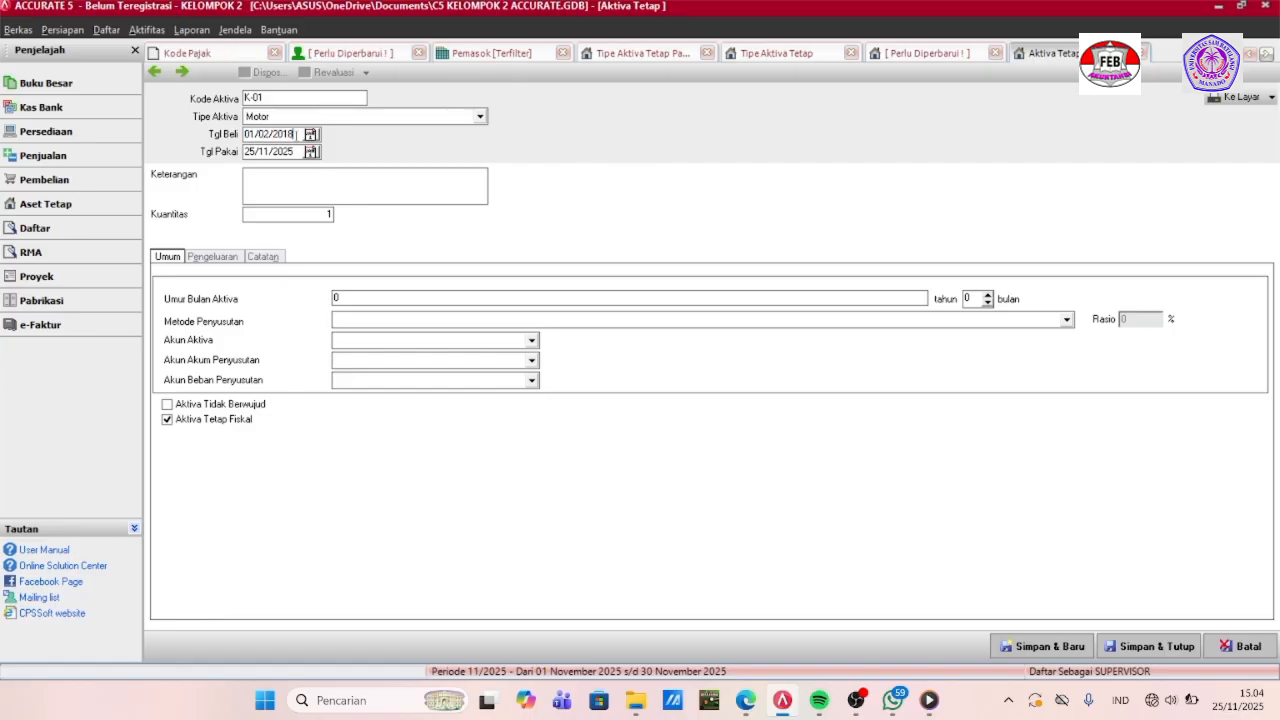
# Set the usage date (Tgl Pakai) of asset K-01 to 01/02/2018.
pyautogui.press('BackSpace')
pyautogui.press('BackSpace')
pyautogui.press('BackSpace')
pyautogui.press('BackSpace')
pyautogui.press('BackSpace')
pyautogui.press('BackSpace')
pyautogui.press('BackSpace')
pyautogui.press('BackSpace')
pyautogui.write('01022')
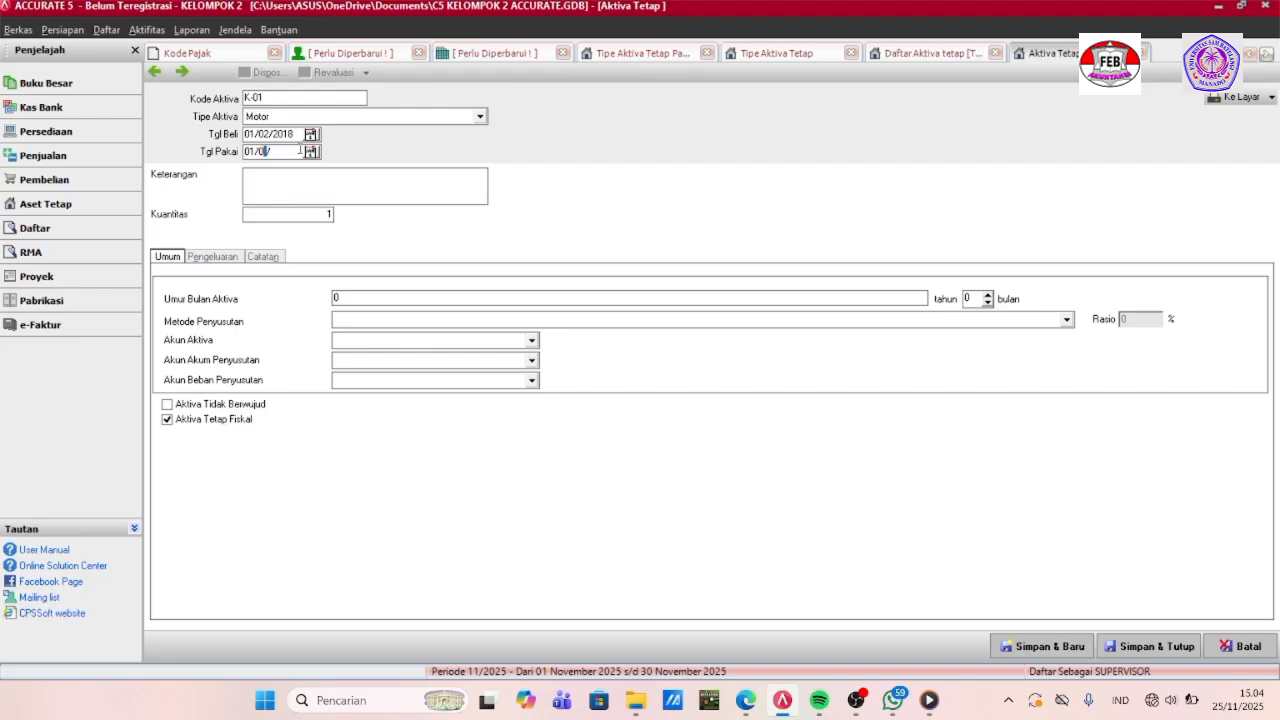
pyautogui.write('018')
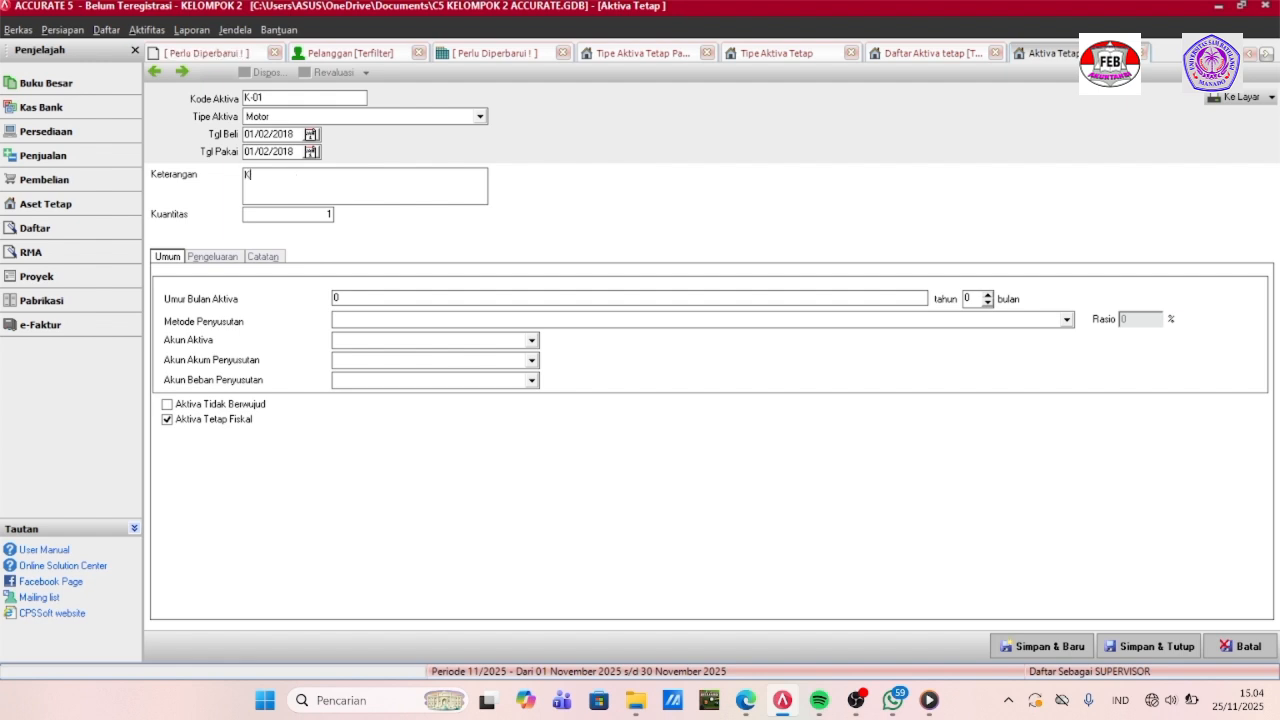
# Enter Kawasaki Ninja ZX 10-R as the description (Keterangan) of asset K-01.
pyautogui.write('awasaki')
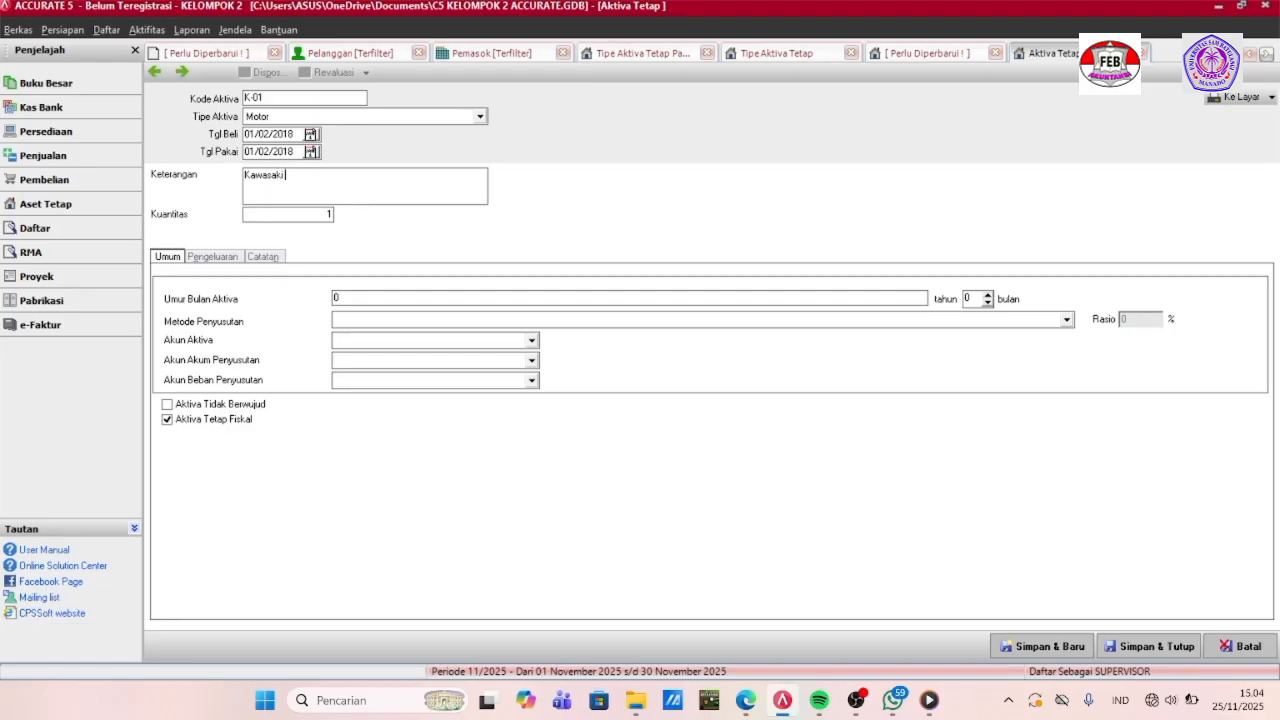
pyautogui.write(' Ninja ZX')
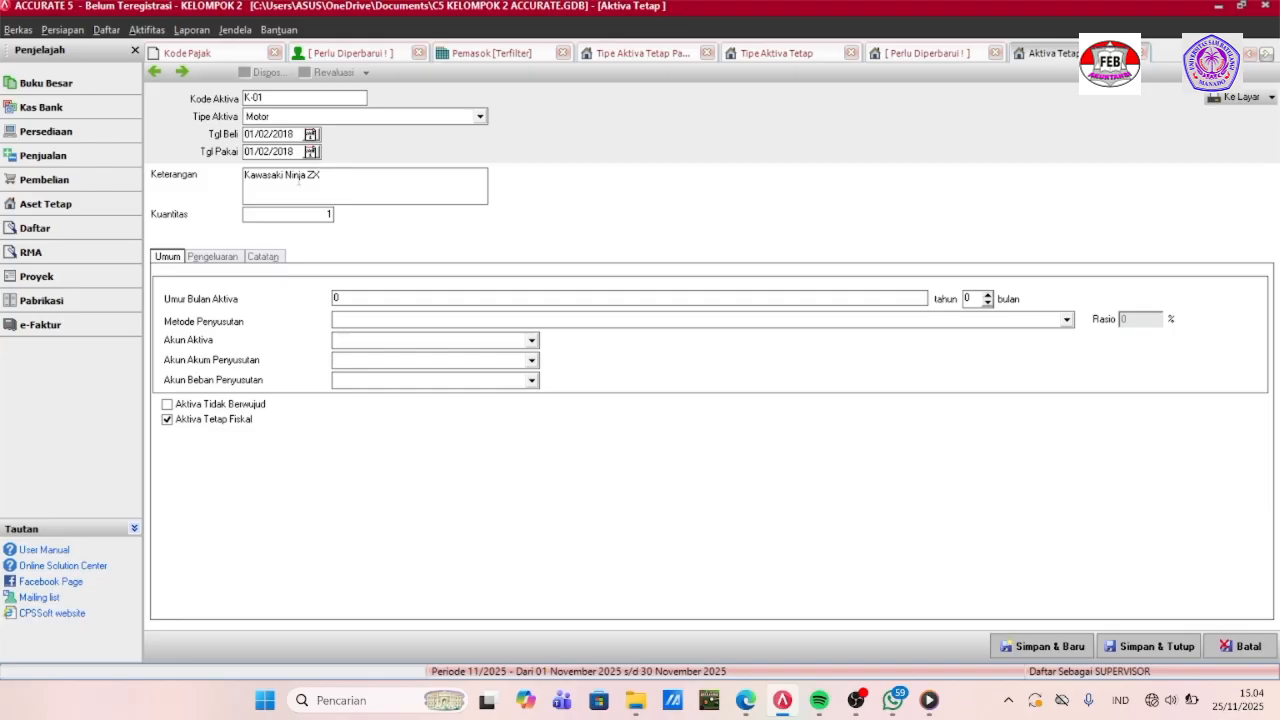
pyautogui.write(' 10-R')
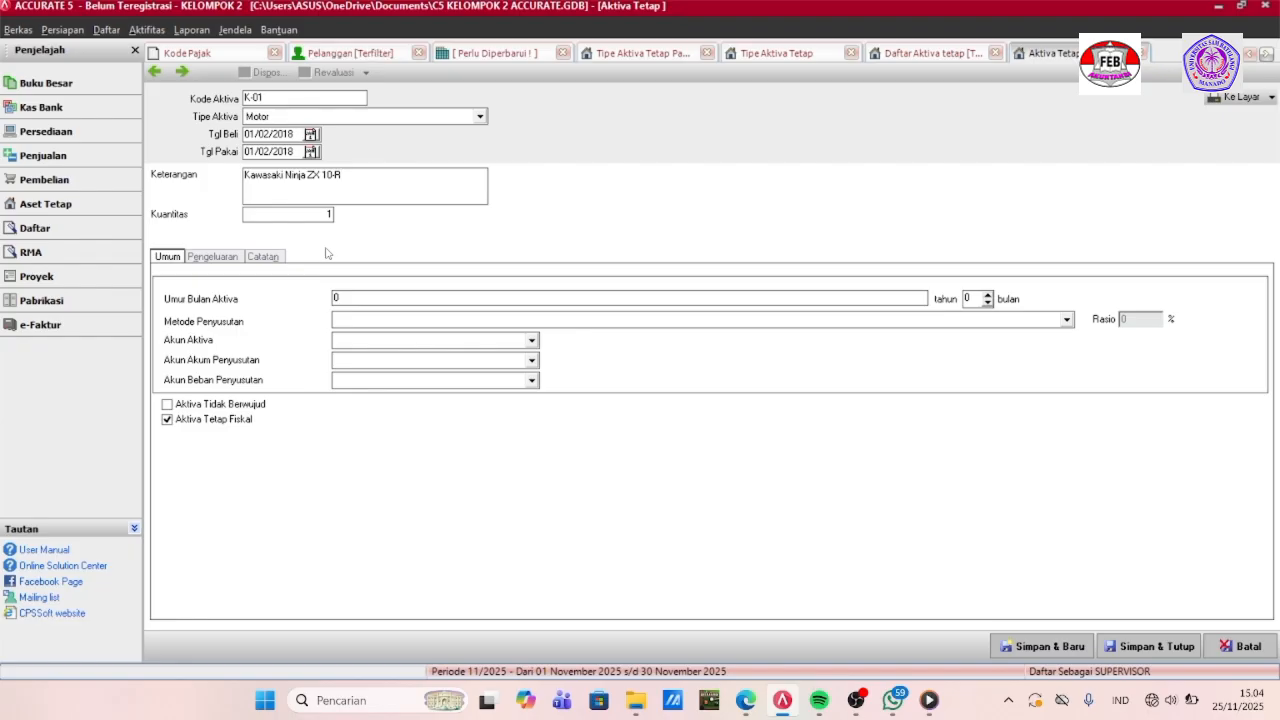
# Set the useful life of asset K-01 to 4 years with Metode Garis Lurus as the depreciation method.
pyautogui.press('BackSpace')
pyautogui.click(363, 319)
pyautogui.click(364, 344)
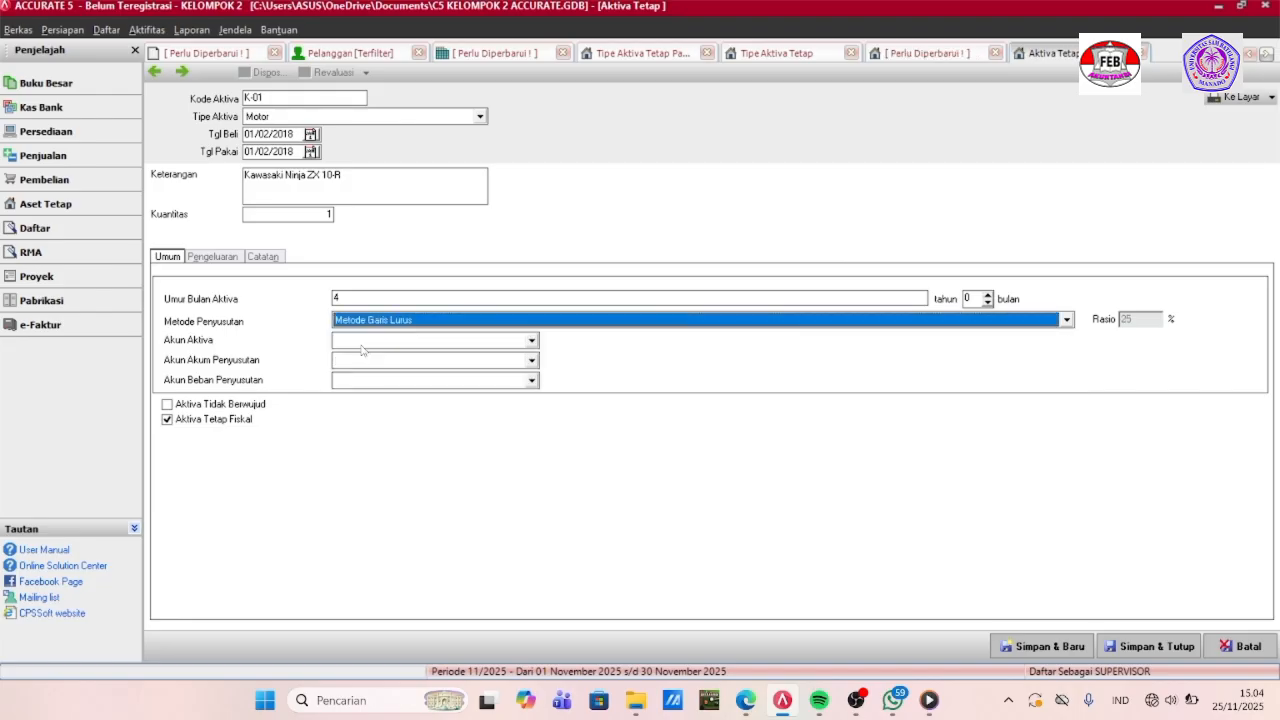
# Assign Kendaraan as the asset account and Akumulasi Penyusutan Kendaraan as the accumulated depreciation account of K-01.
pyautogui.click(364, 343)
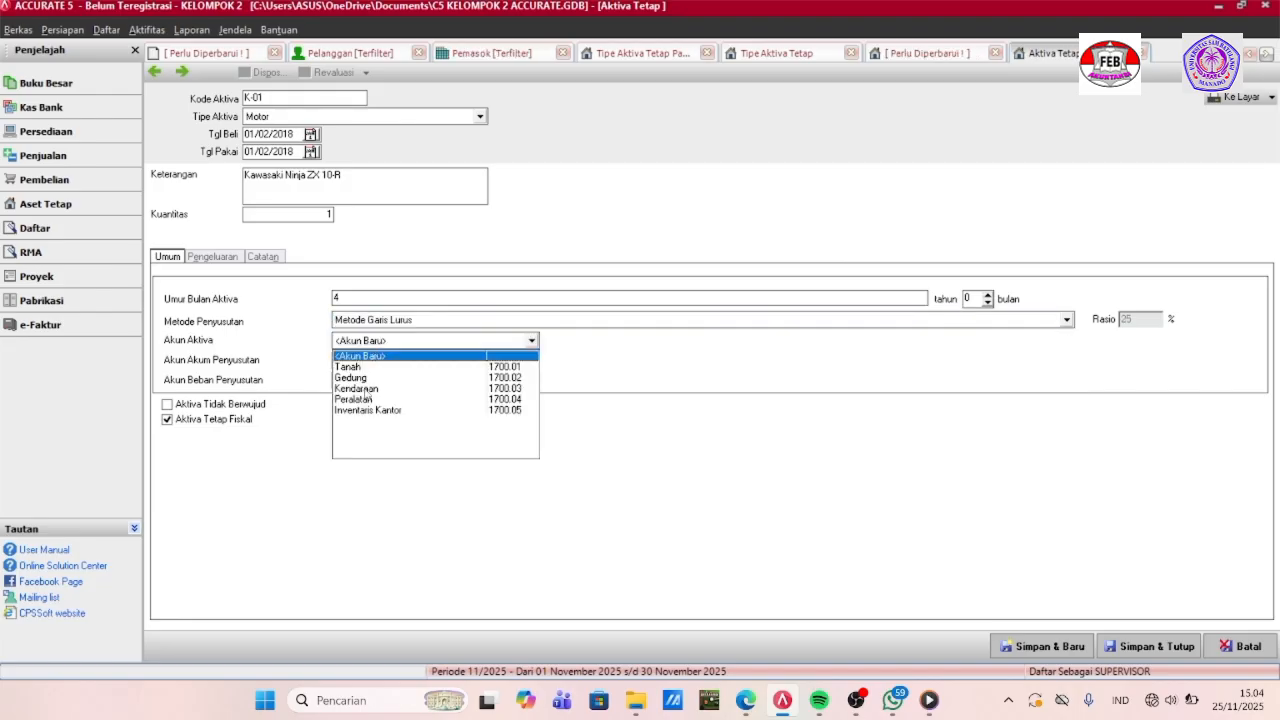
pyautogui.click(368, 388)
pyautogui.click(378, 361)
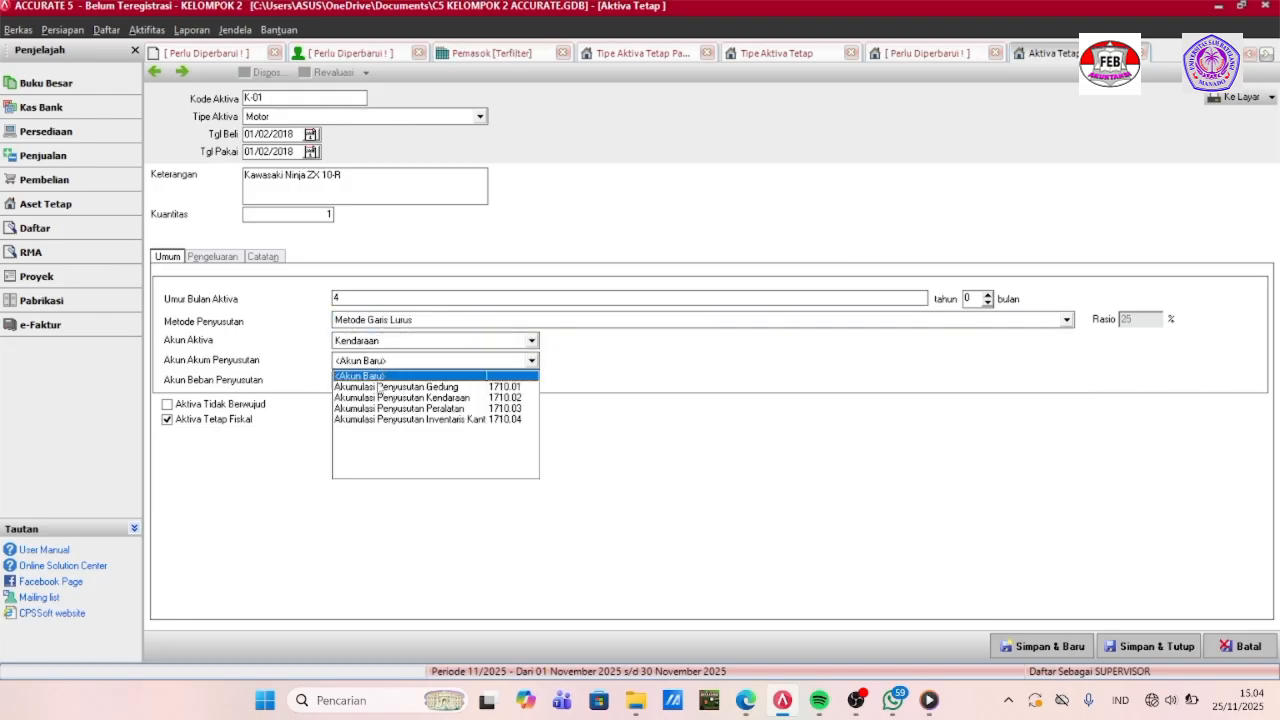
pyautogui.click(391, 398)
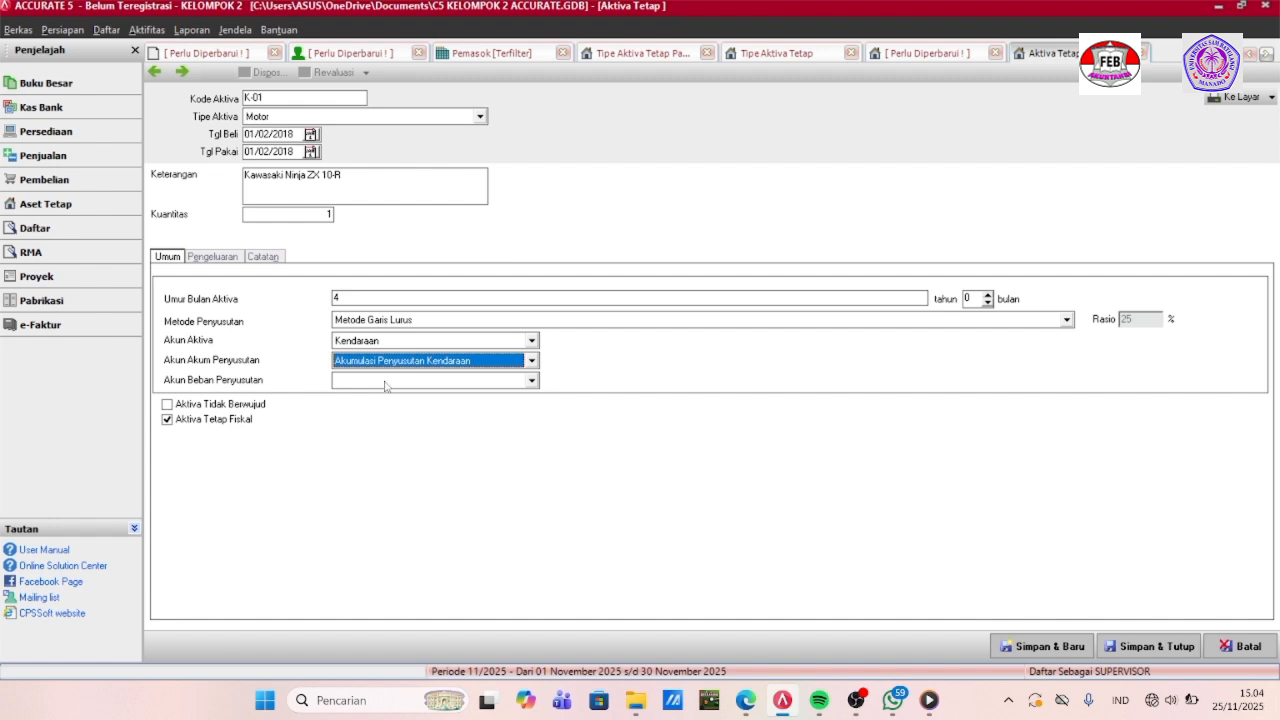
# Set the depreciation expense account (Akun Beban Penyusutan) of K-01 to Biaya Penyusutan Kendaraan.
pyautogui.click(386, 382)
pyautogui.scroll(-4, 533, 493)
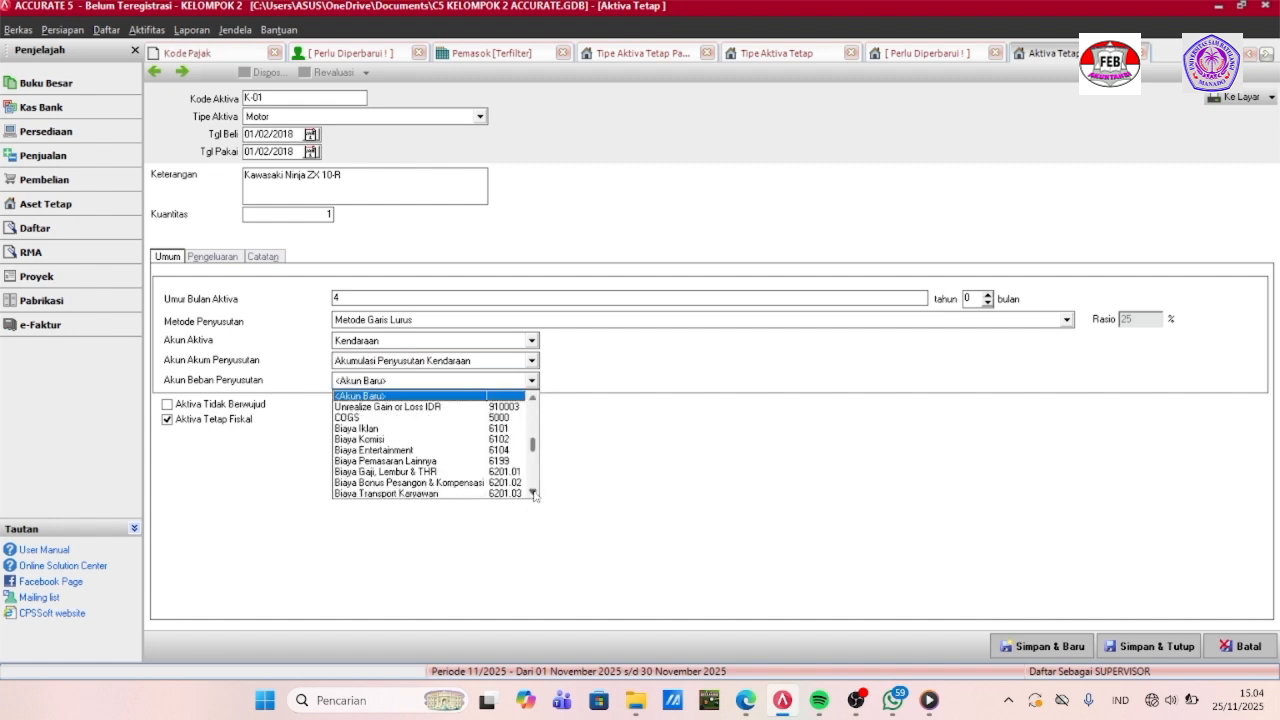
pyautogui.scroll(-10, 533, 493)
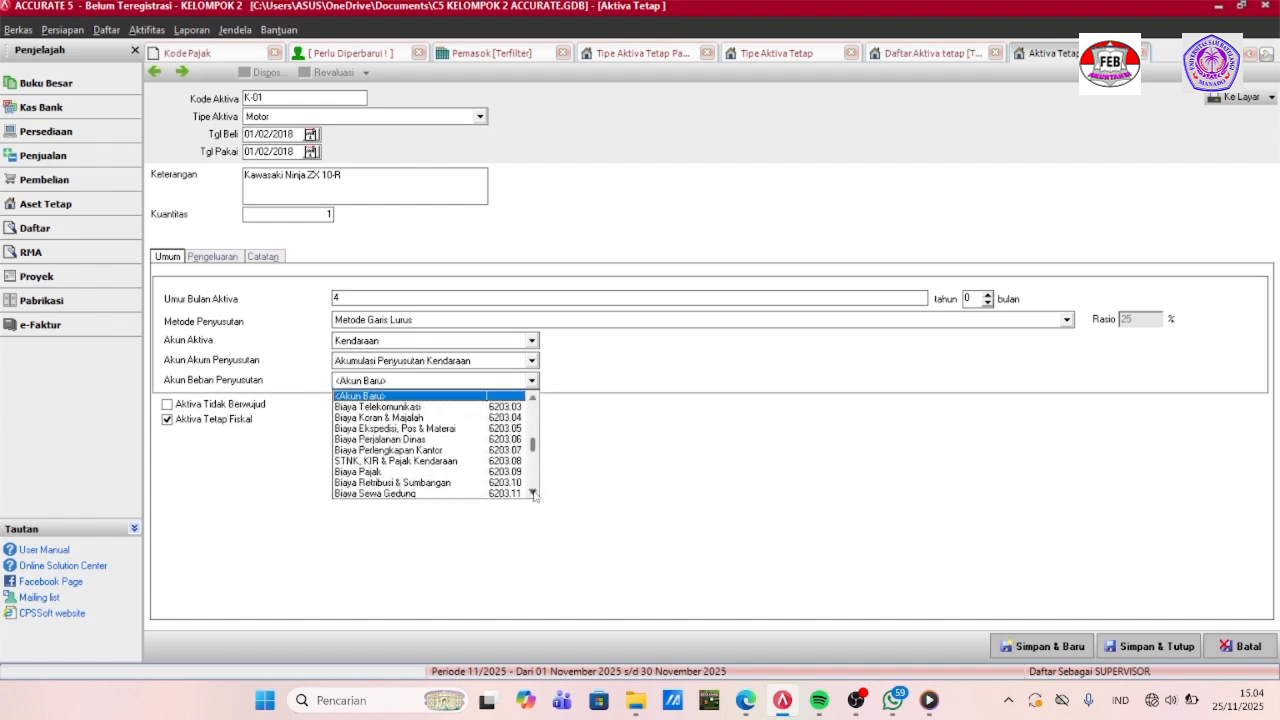
pyautogui.scroll(-4, 533, 493)
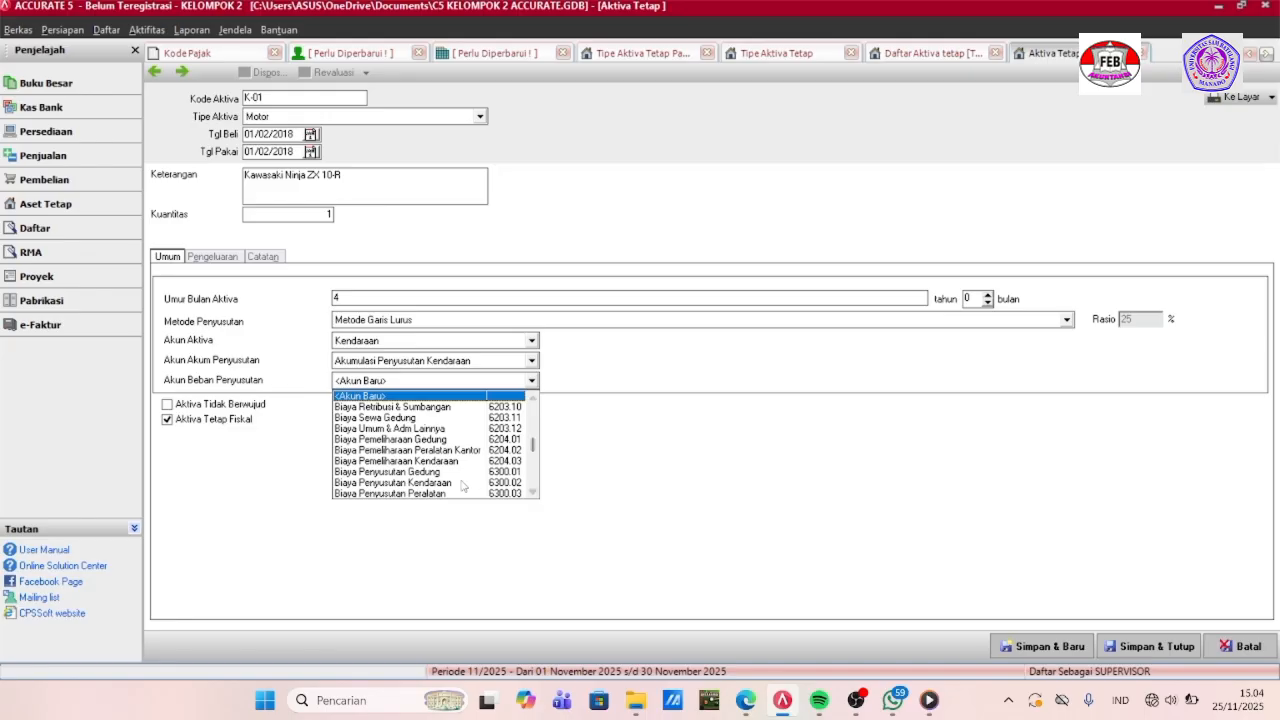
pyautogui.click(463, 485)
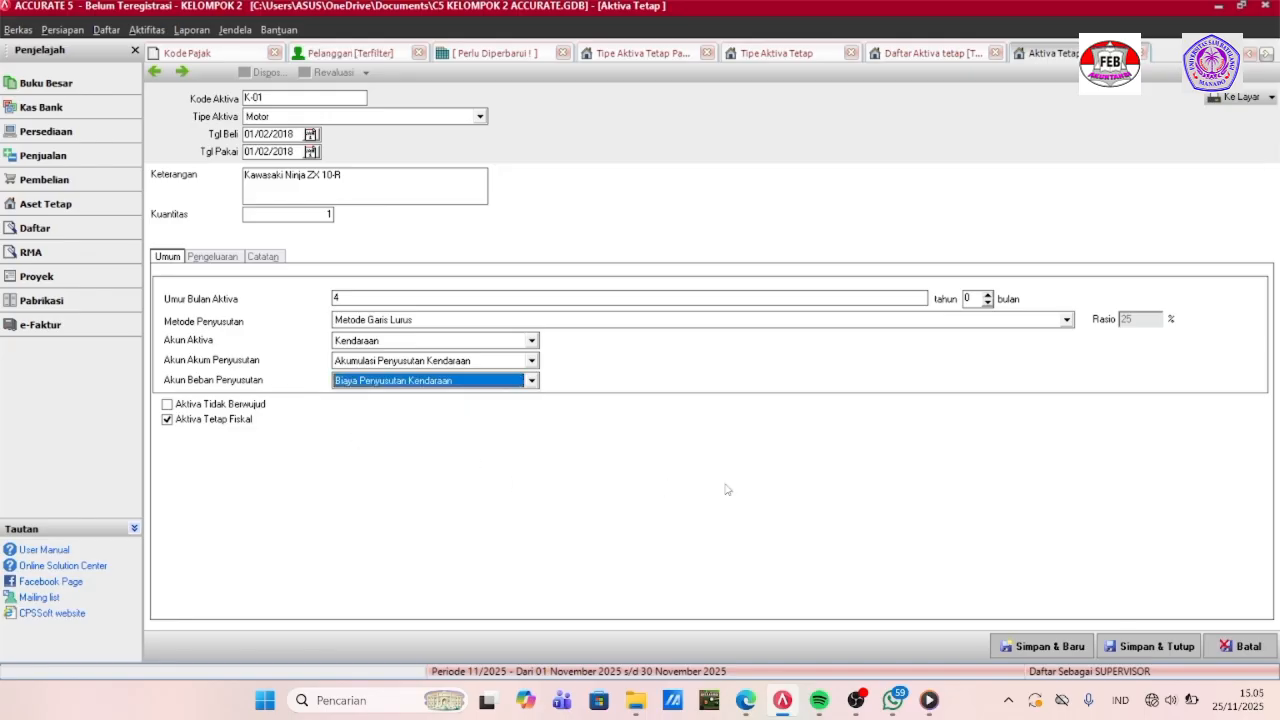
# Add an expenditure (Pengeluaran) line for asset K-01 with account 310001 OPENING BALANCE EQUITY.
pyautogui.click(213, 257)
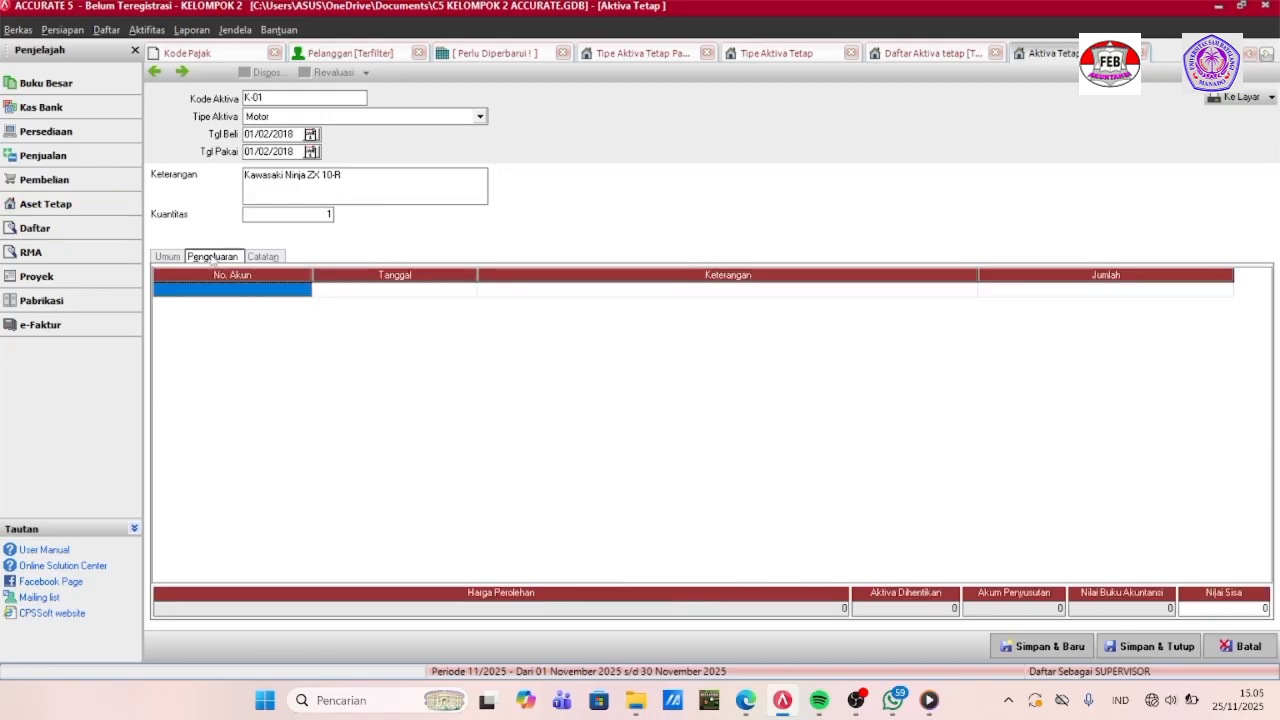
pyautogui.click(300, 294)
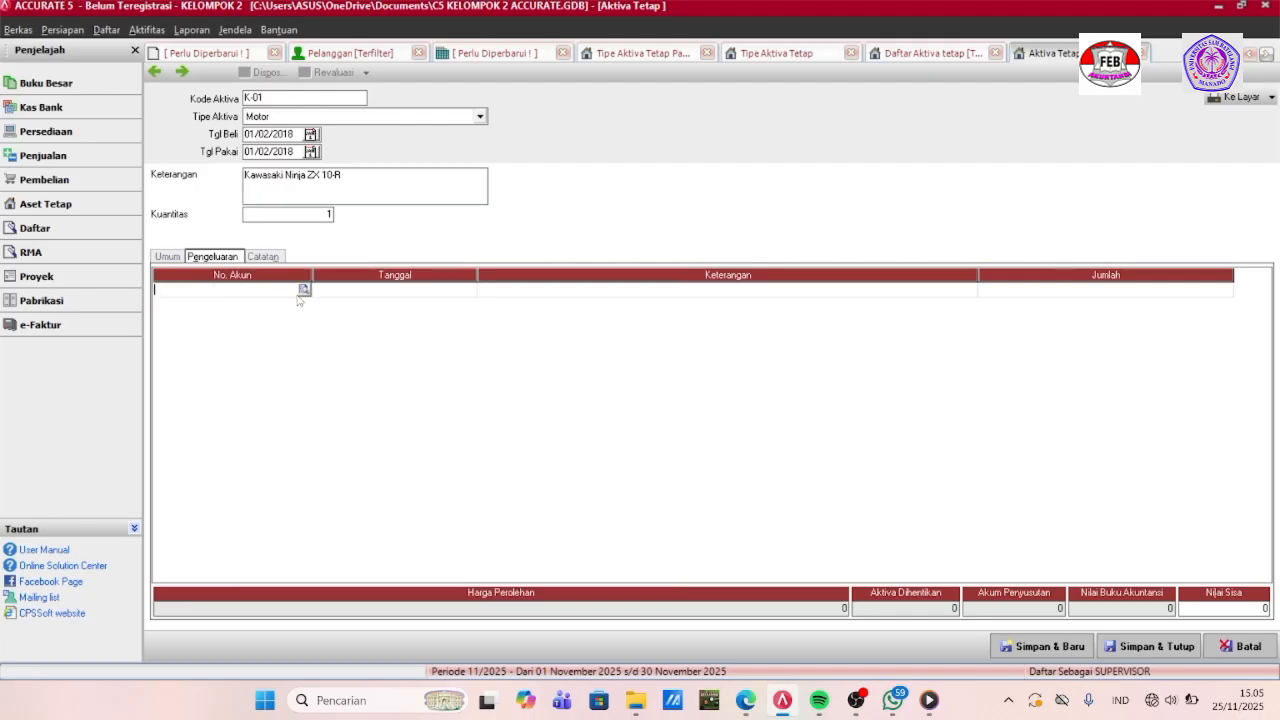
pyautogui.click(304, 290)
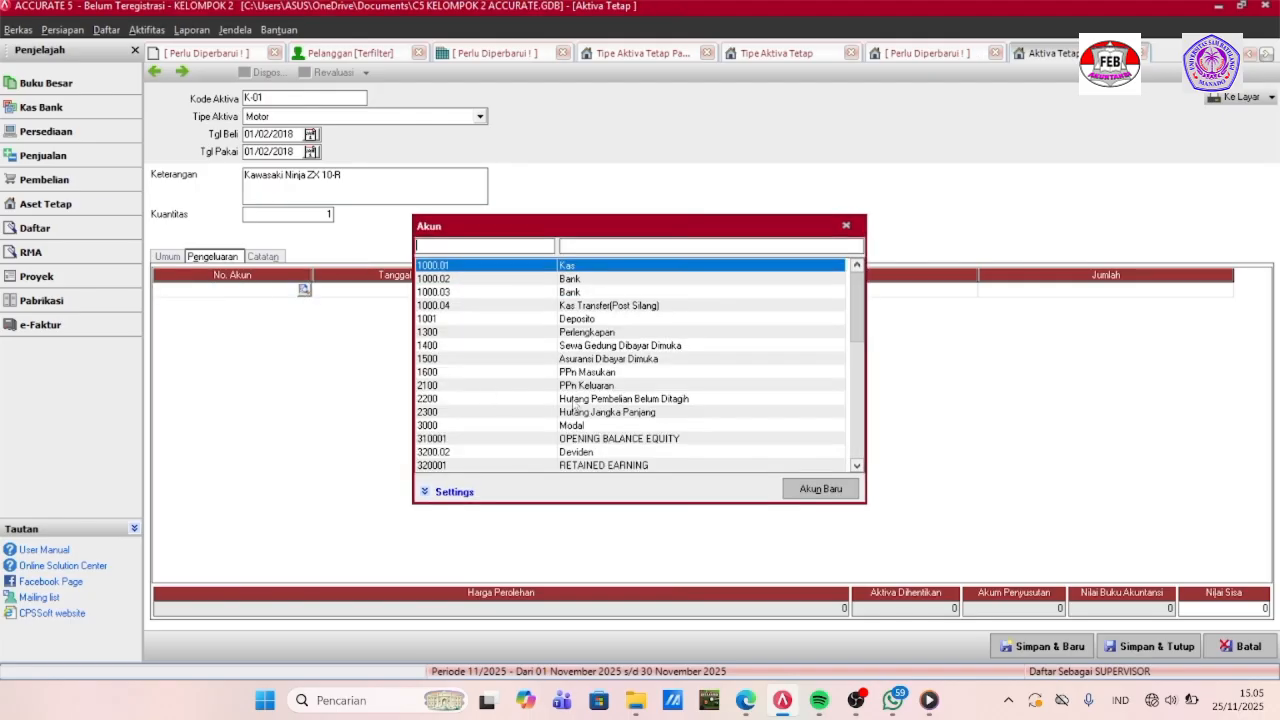
pyautogui.click(477, 440)
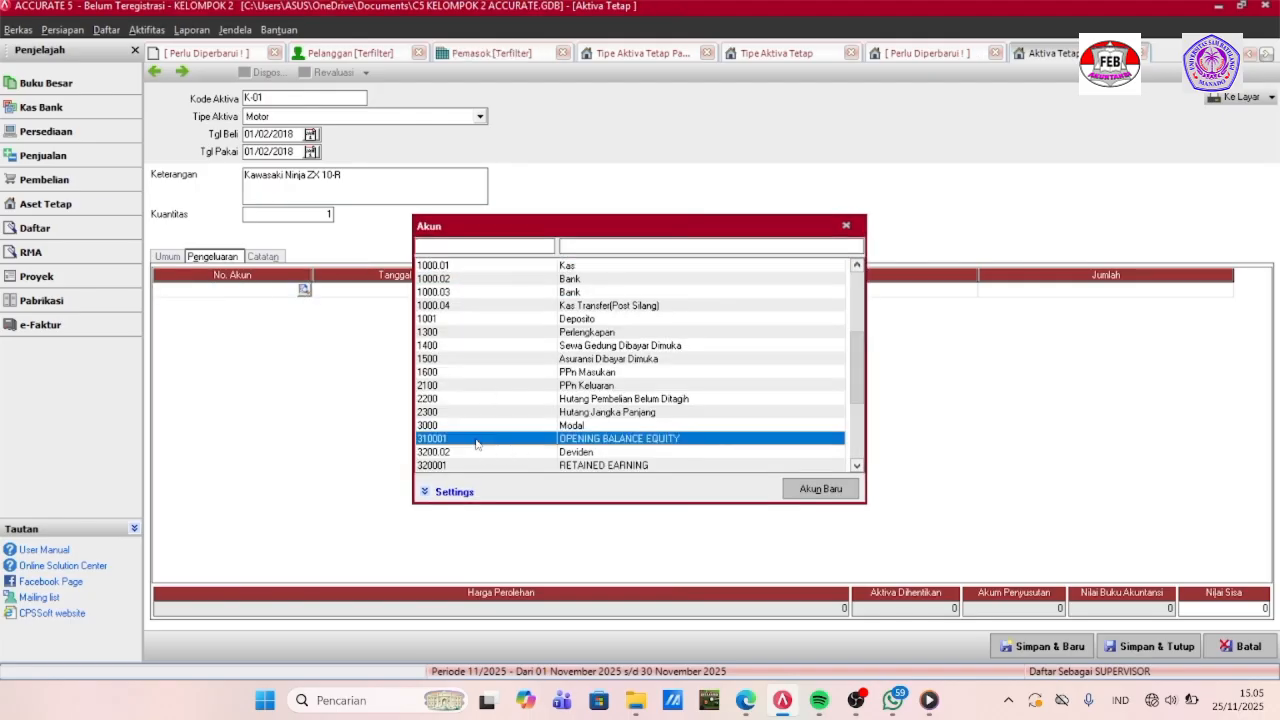
pyautogui.doubleClick(477, 441)
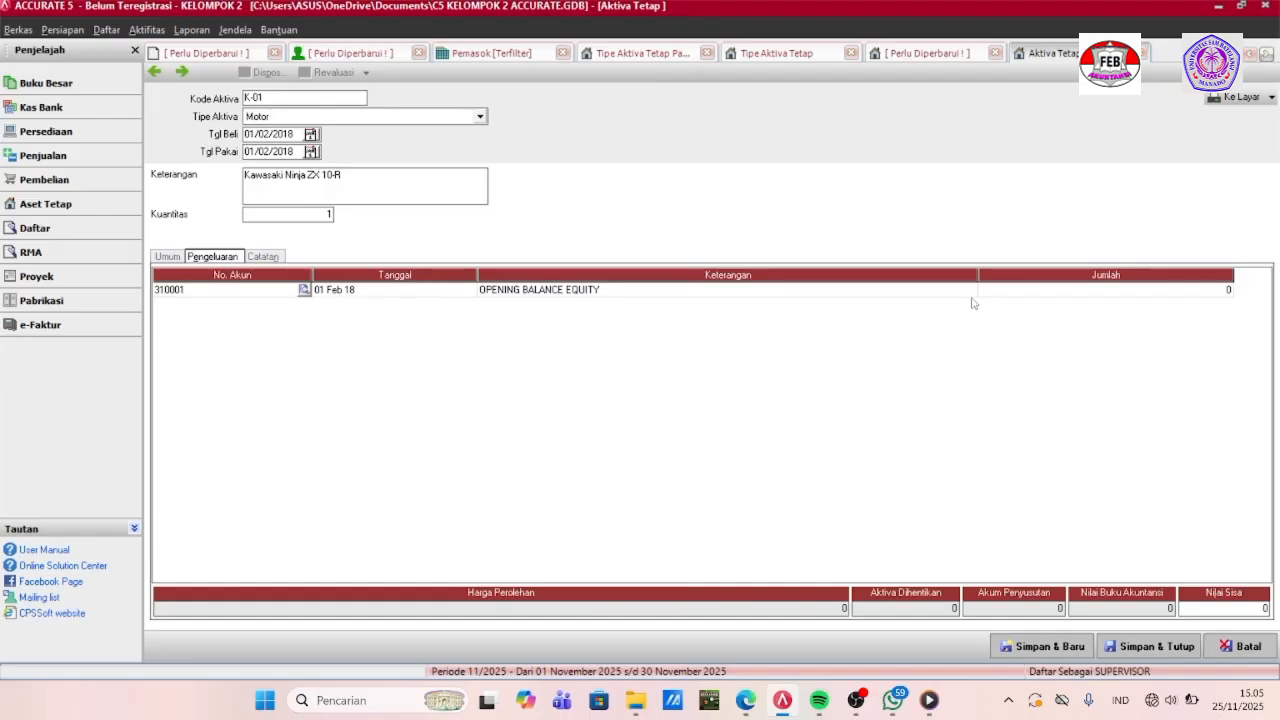
# Enter 480,000,000 as the amount (Jumlah) of K-01's expenditure line, then save and close the asset.
pyautogui.click(1051, 290)
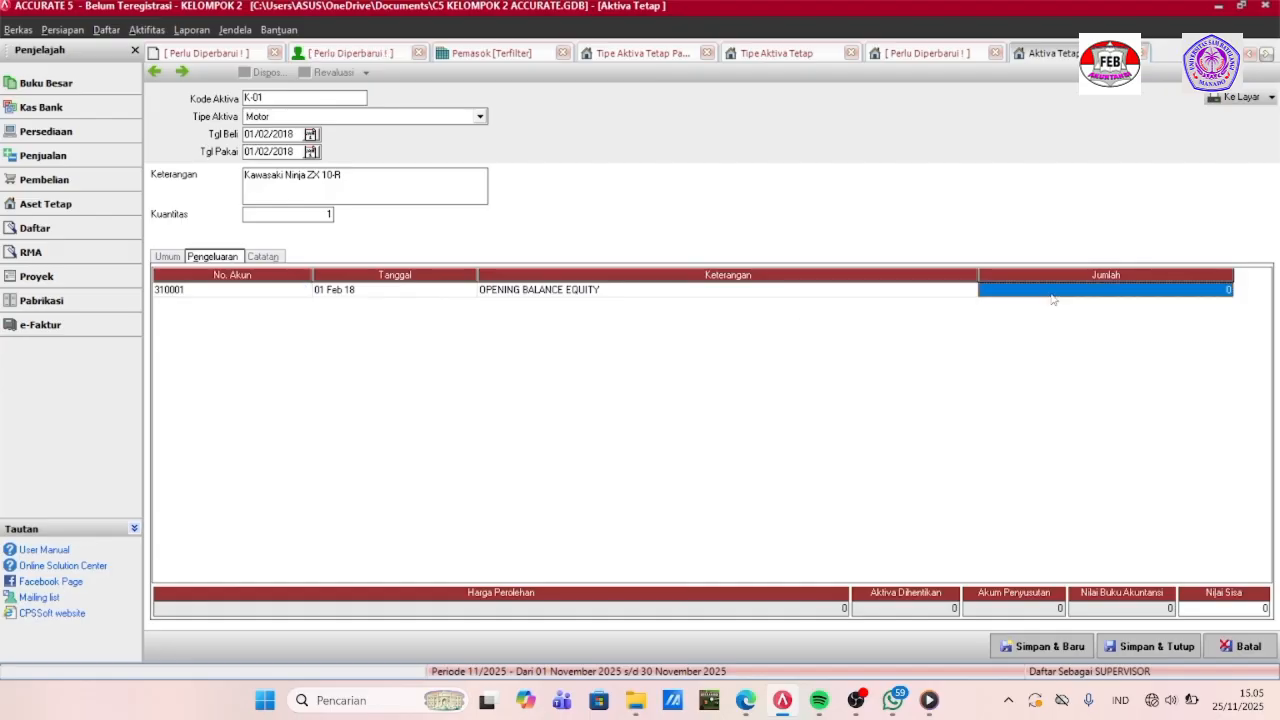
pyautogui.write('4')
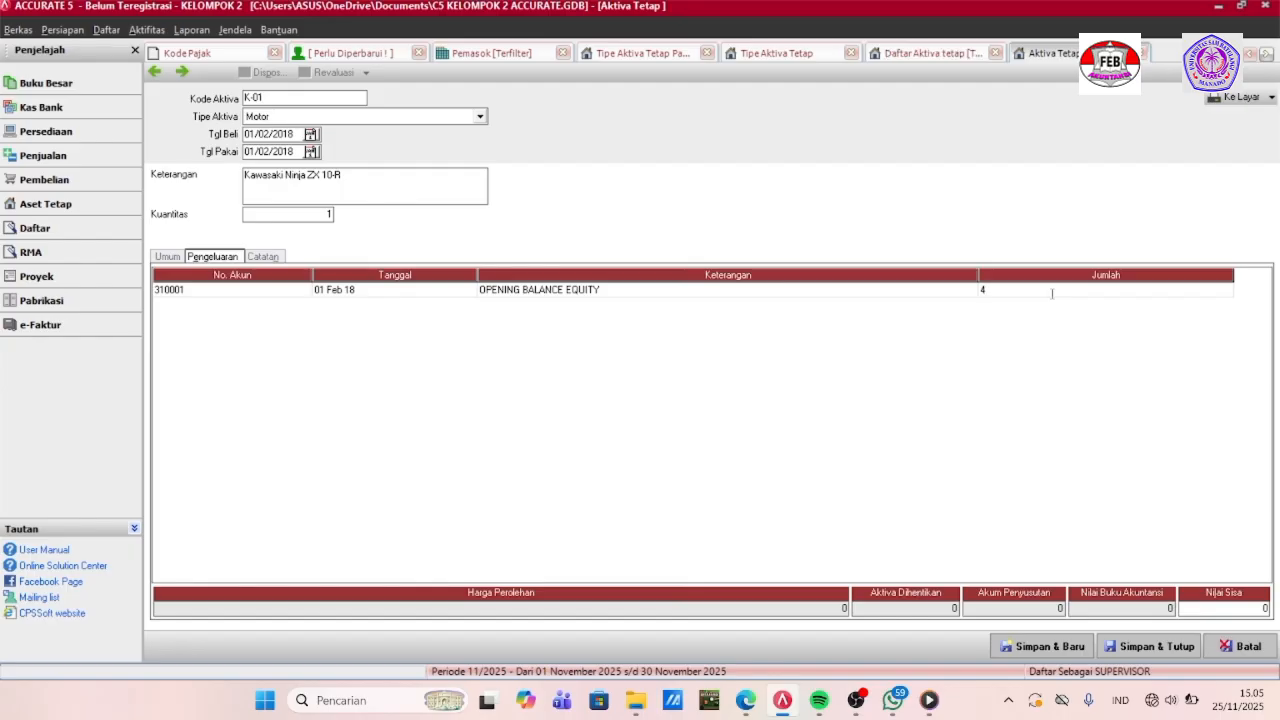
pyautogui.write('80000000')
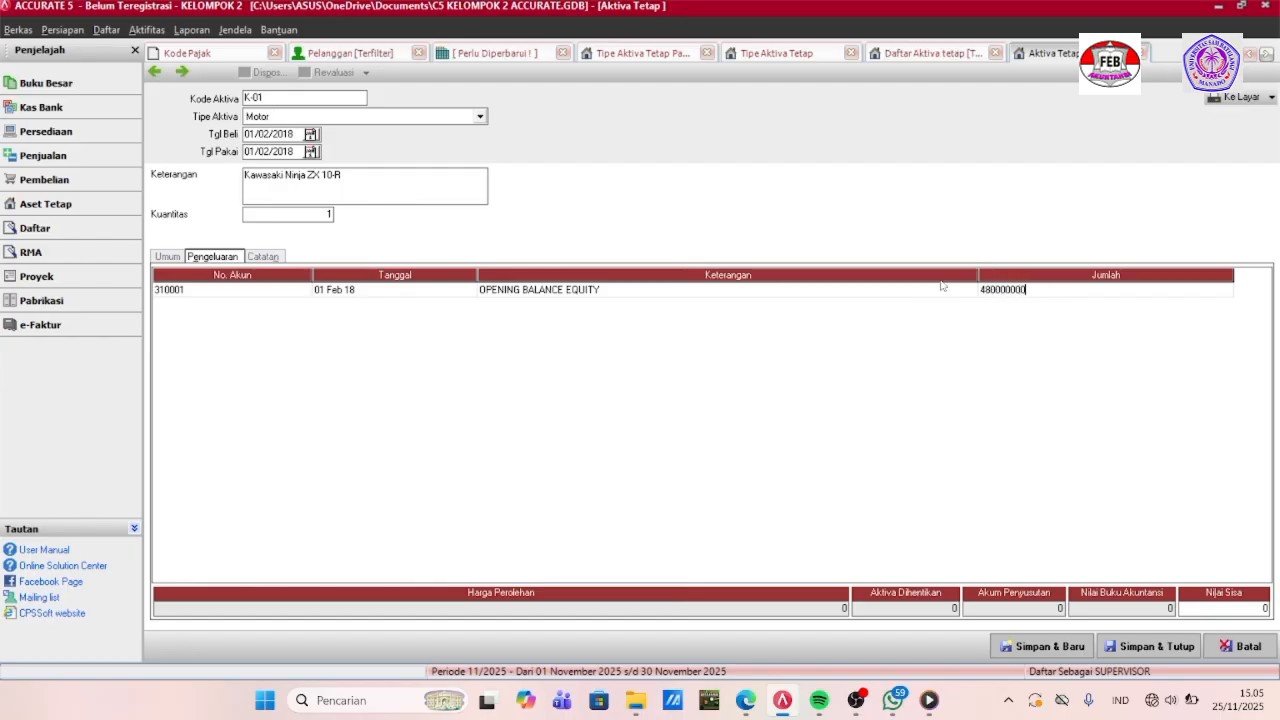
pyautogui.click(926, 291)
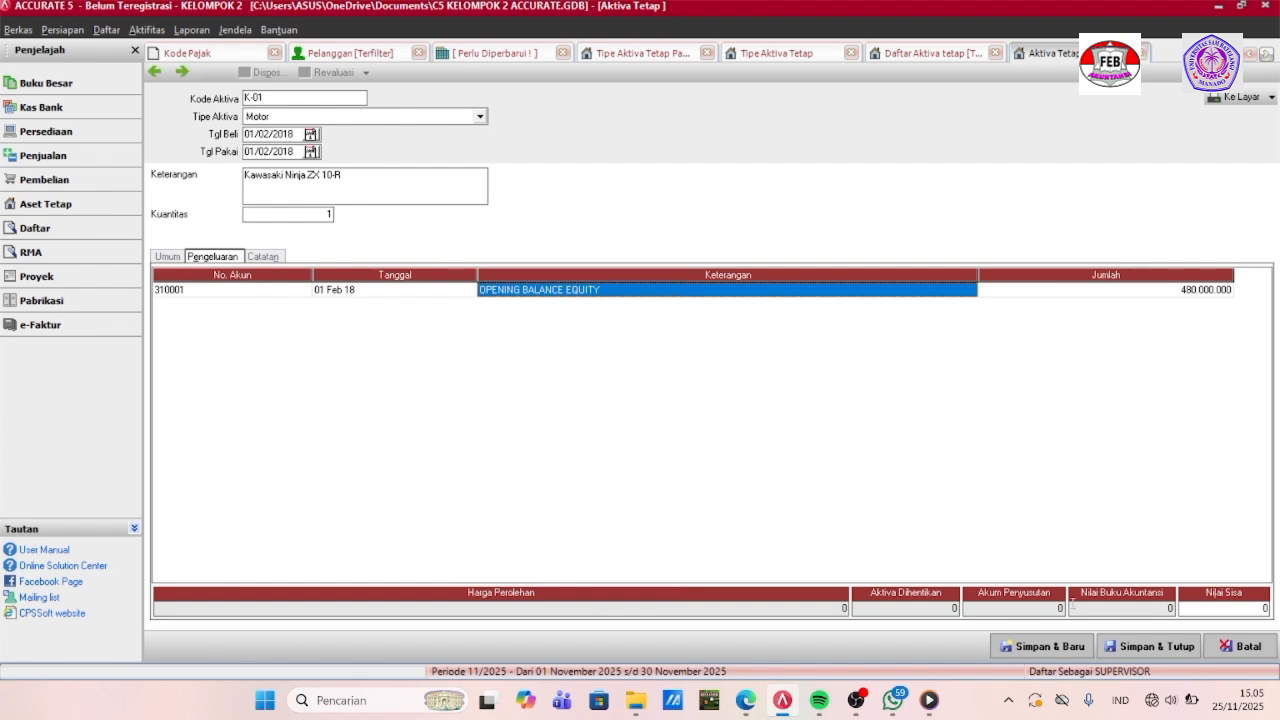
pyautogui.click(1134, 648)
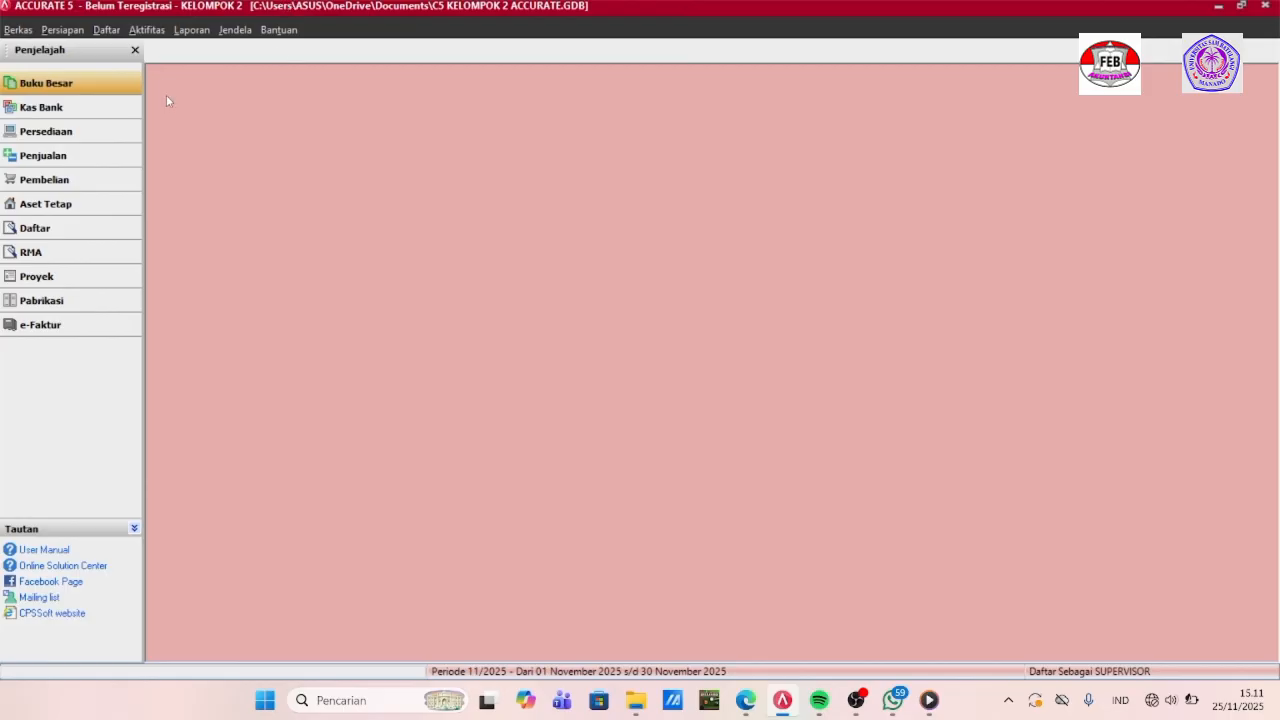
# Run the month-end process (Proses Akhir Bulan) for the period Desember 2022.
pyautogui.click(147, 30)
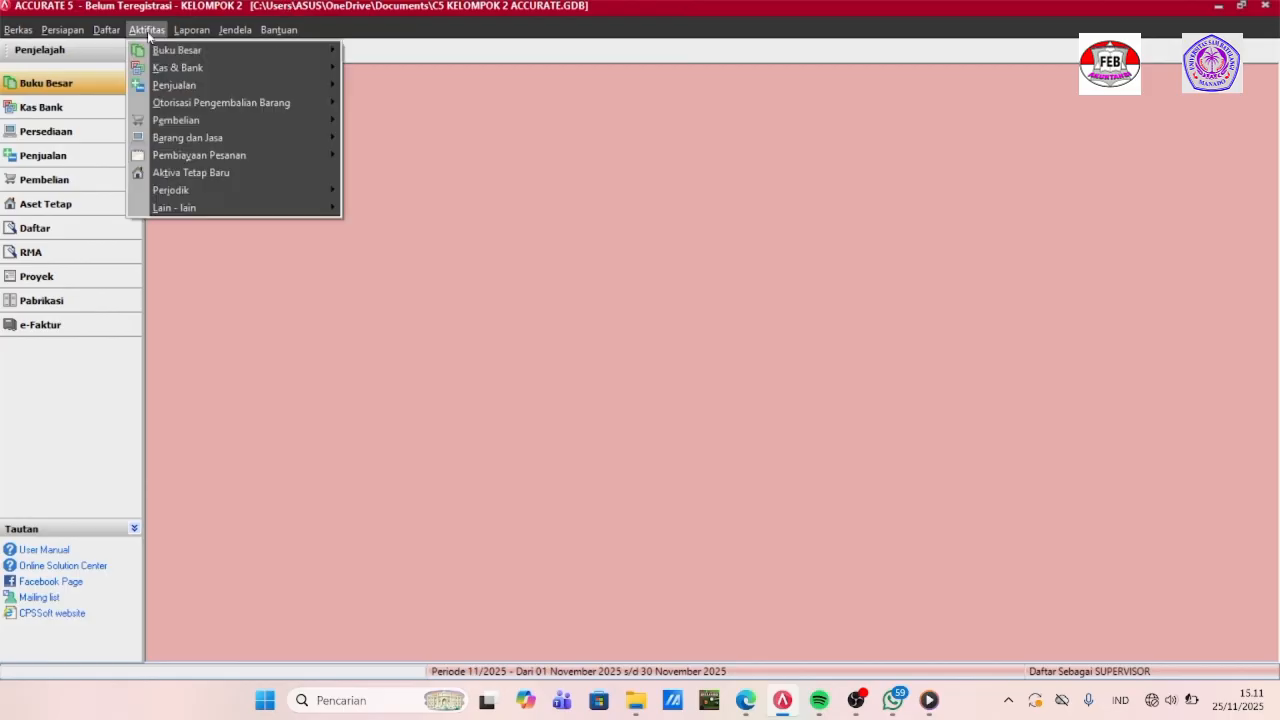
pyautogui.moveTo(204, 191)
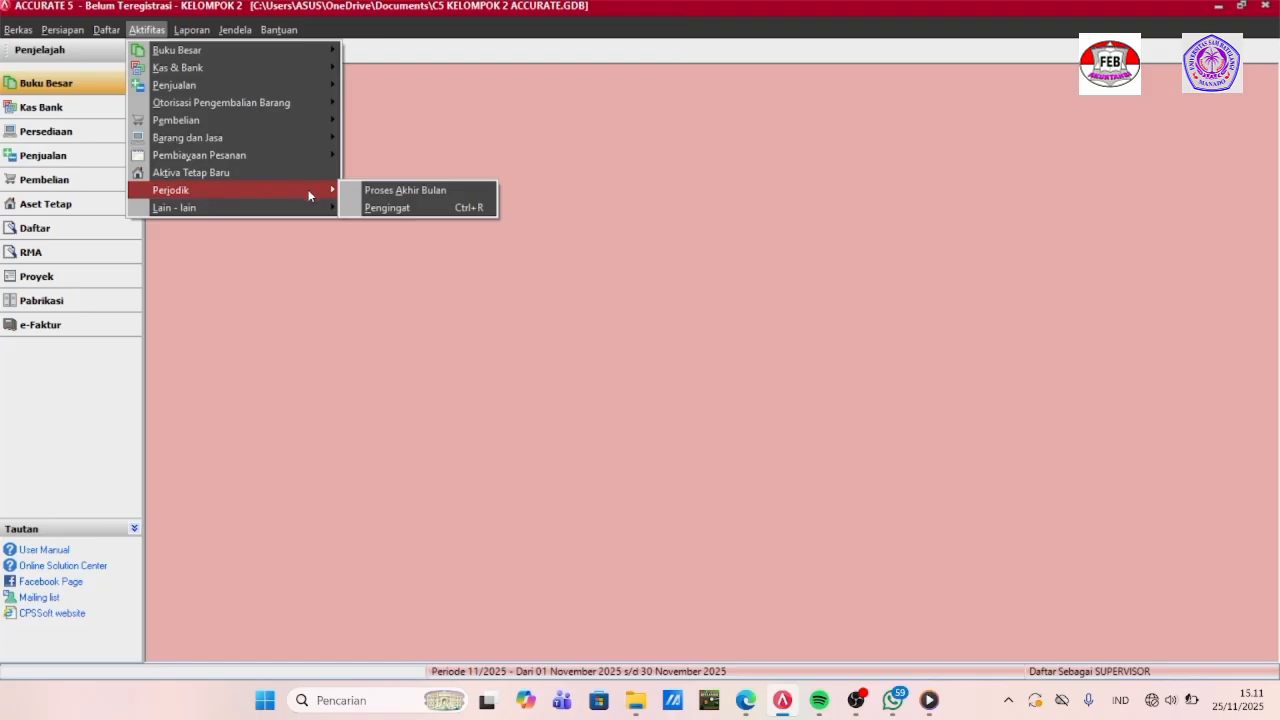
pyautogui.click(375, 195)
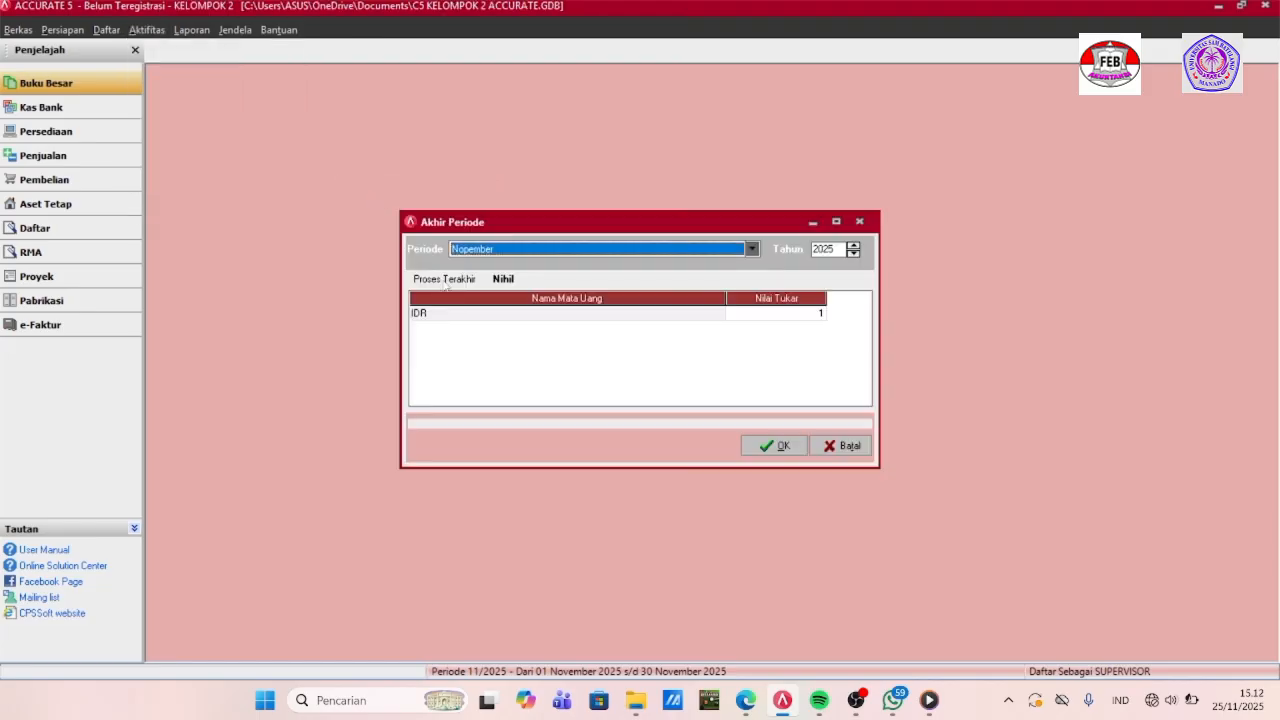
pyautogui.click(751, 249)
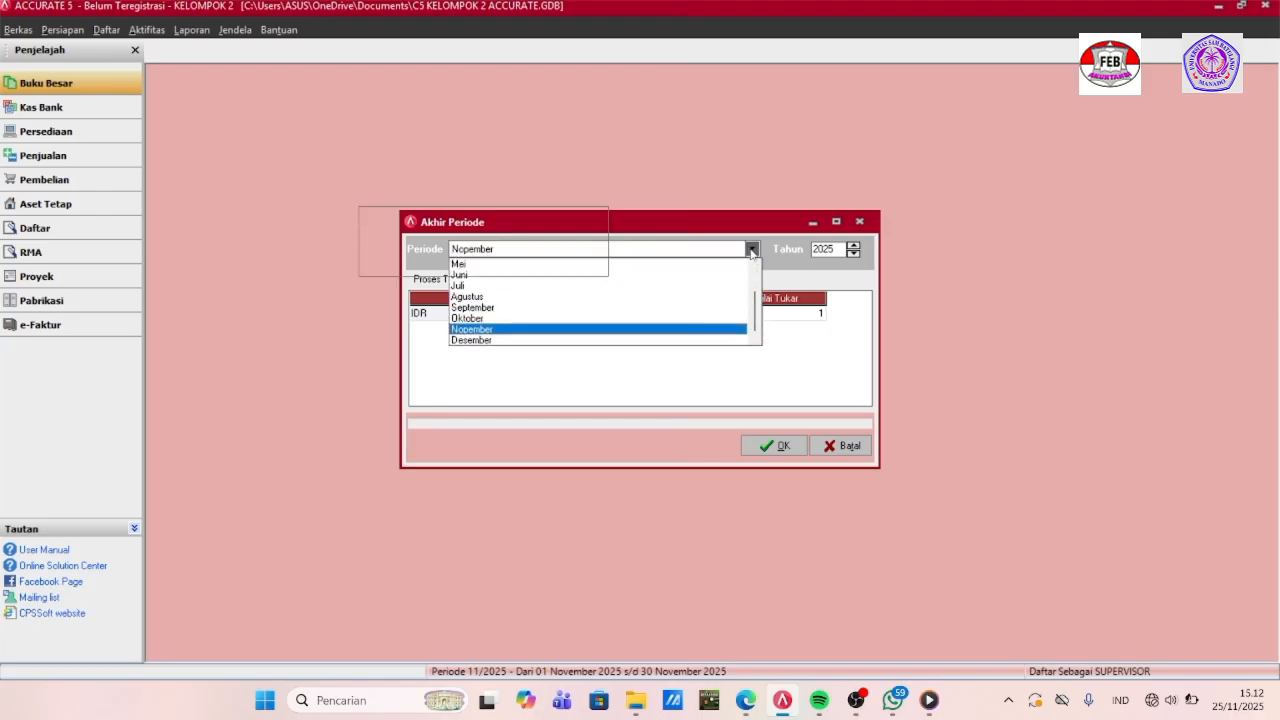
pyautogui.click(530, 341)
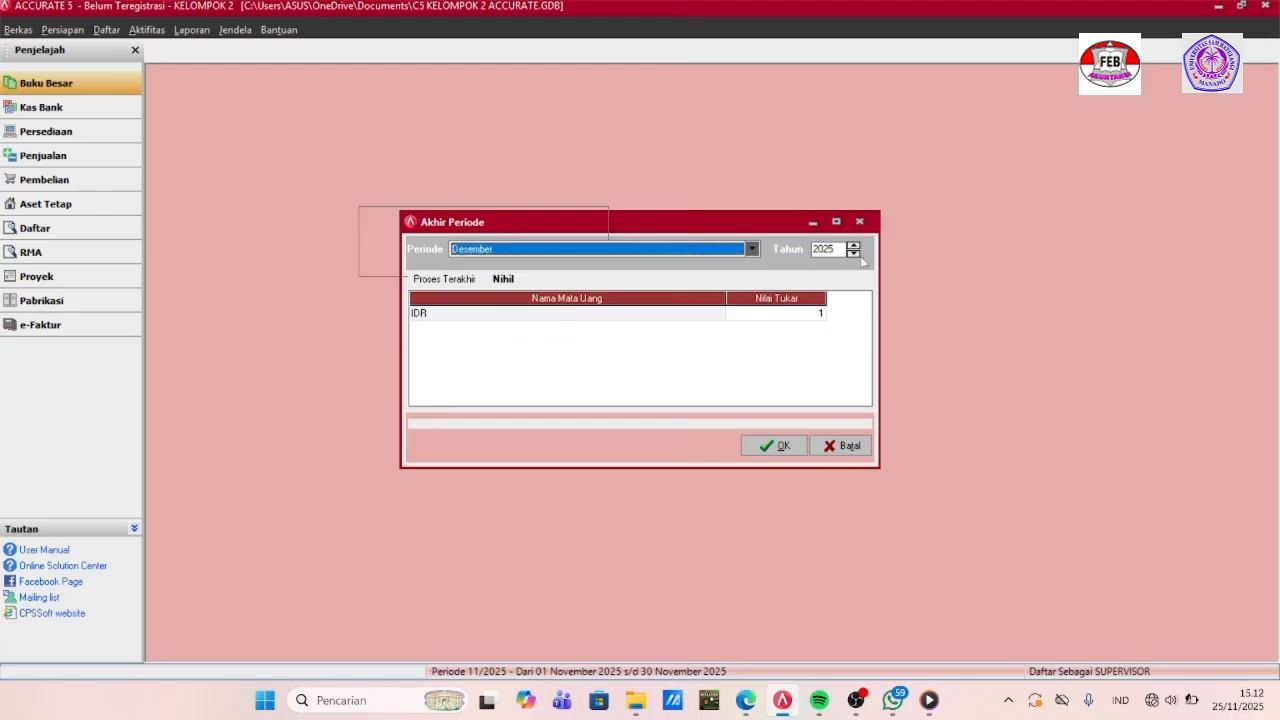
pyautogui.click(854, 254)
pyautogui.click(854, 254)
pyautogui.click(854, 254)
pyautogui.click(772, 446)
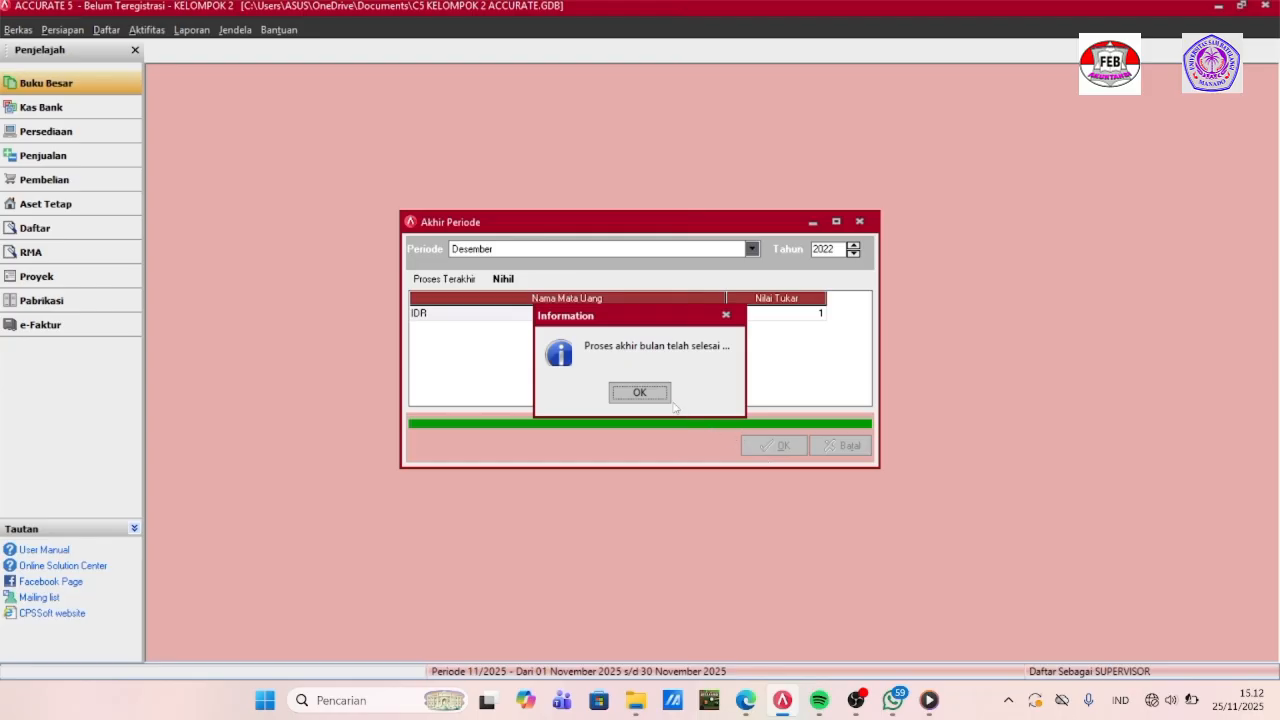
pyautogui.click(640, 393)
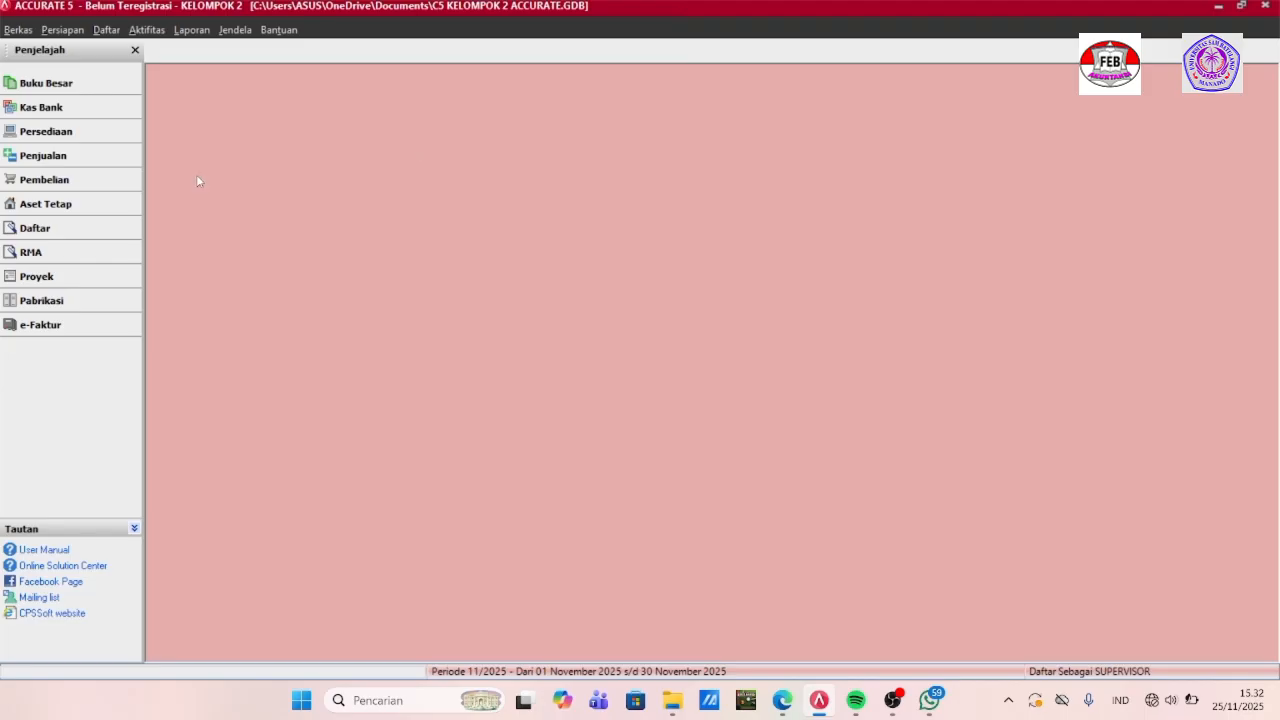
# Open the parameters of the Neraca Saldo (Klasik) report from the Buku Besar report category.
pyautogui.click(71, 90)
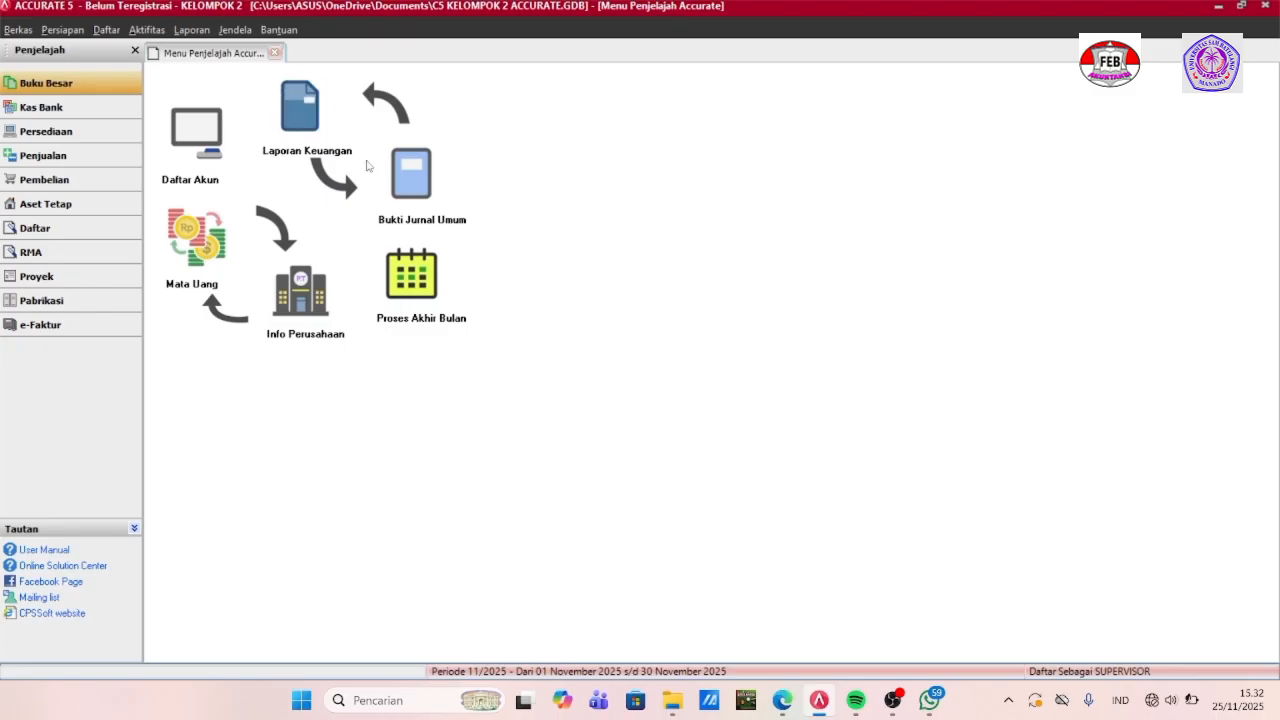
pyautogui.click(312, 145)
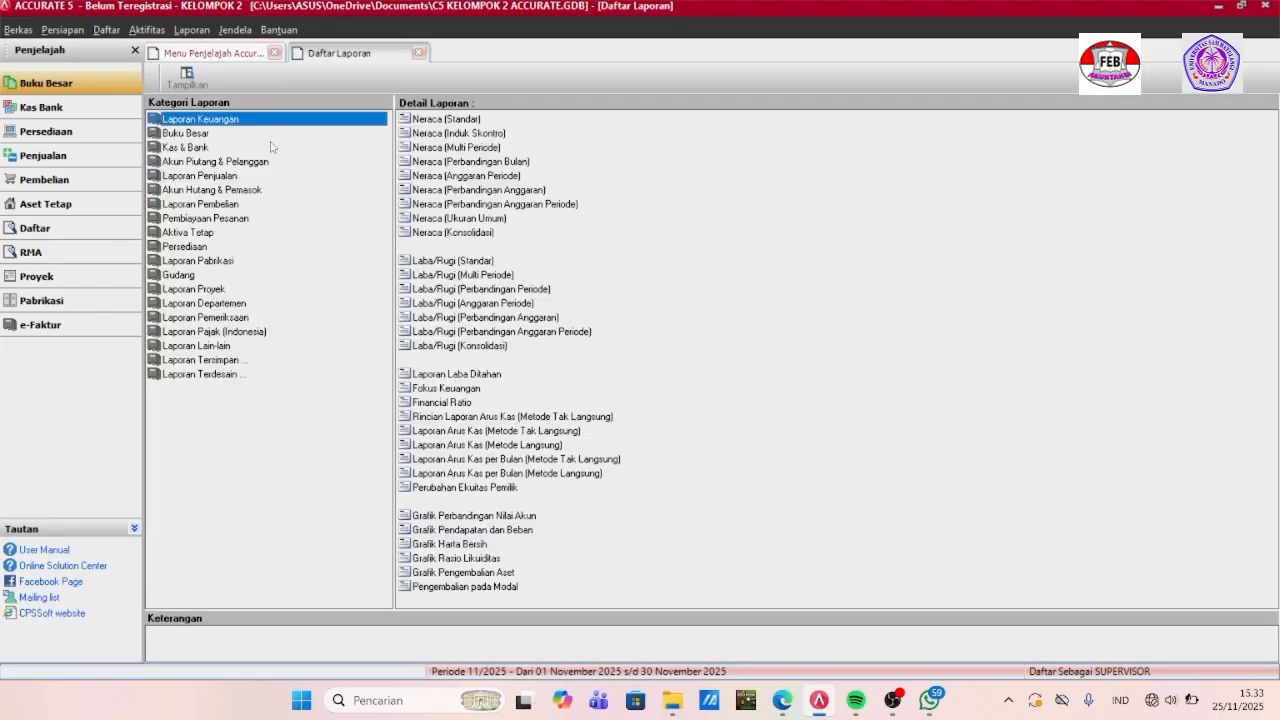
pyautogui.click(199, 134)
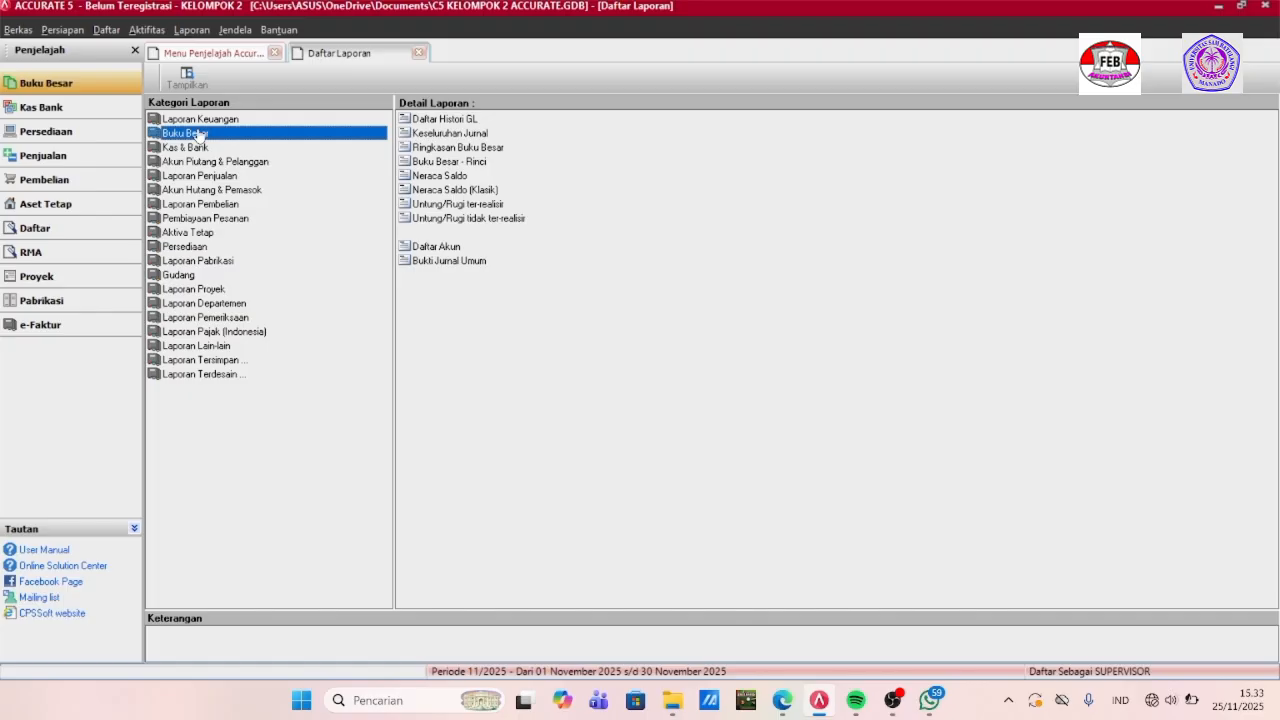
pyautogui.click(440, 191)
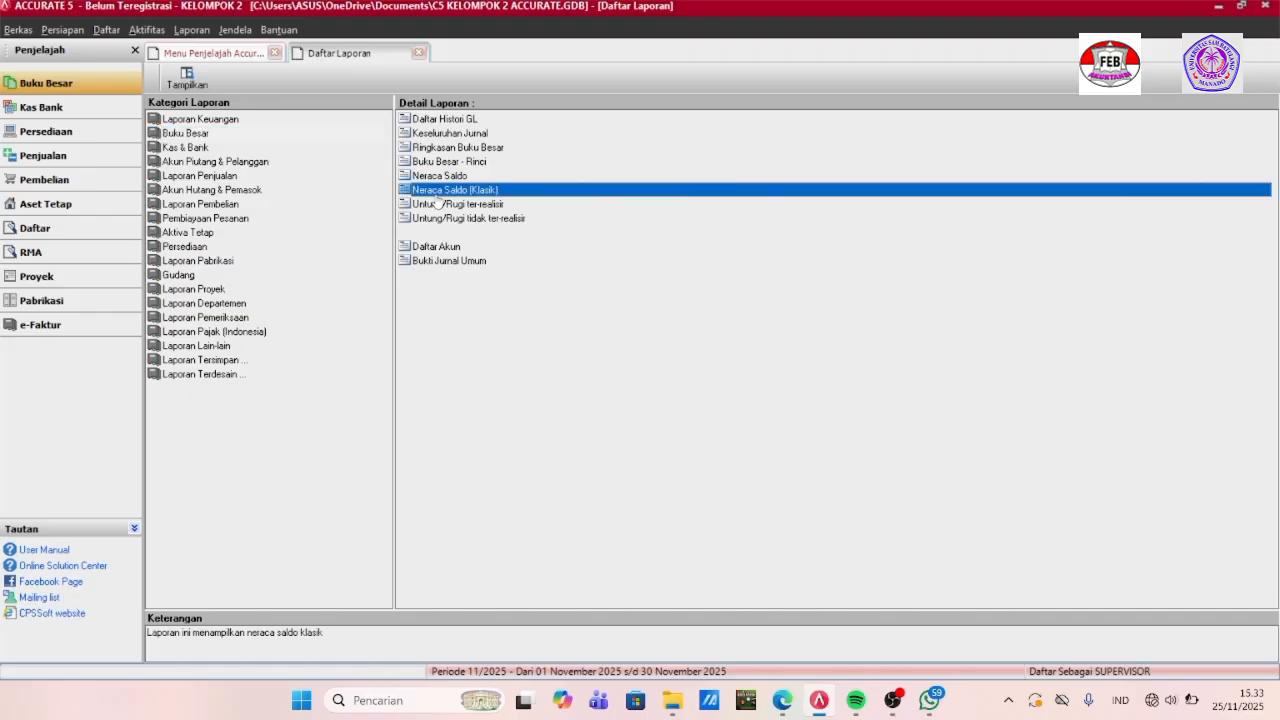
pyautogui.doubleClick(433, 192)
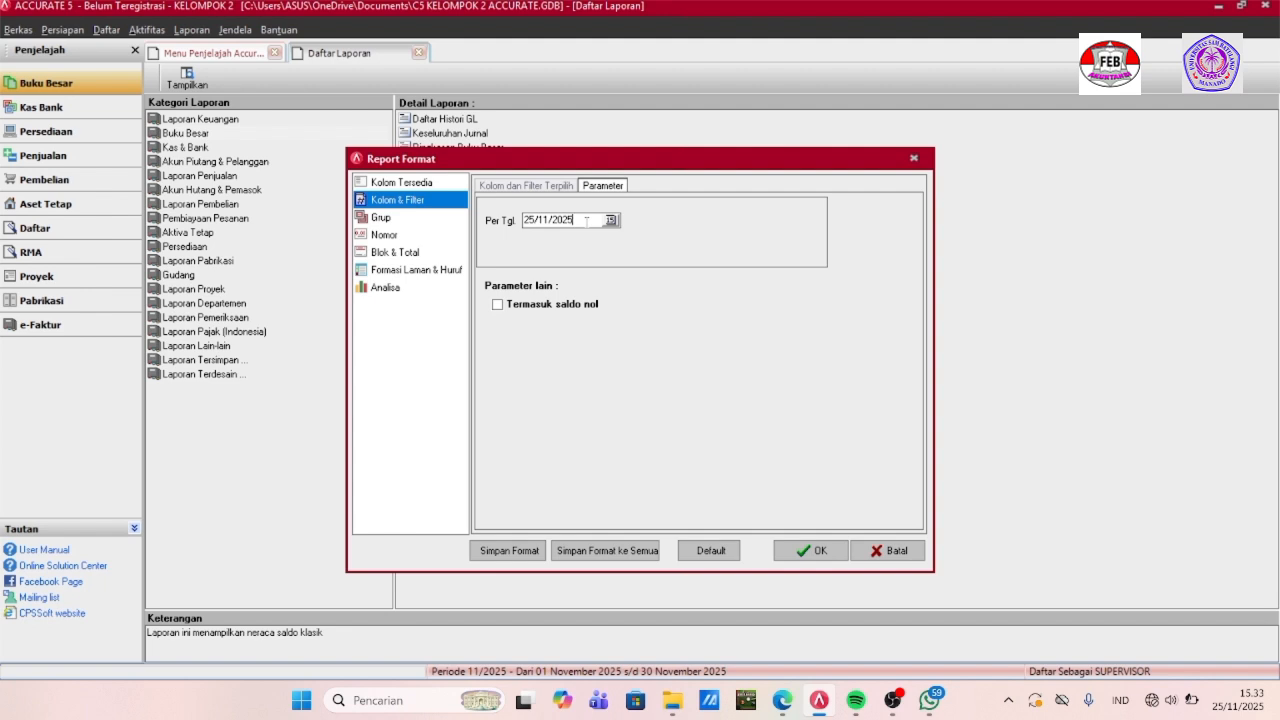
# Set the Neraca Saldo (Klasik) report date (Per Tgl.) to 31/12/2022 and display the report.
pyautogui.press('BackSpace')
pyautogui.press('BackSpace')
pyautogui.press('BackSpace')
pyautogui.press('BackSpace')
pyautogui.press('BackSpace')
pyautogui.press('BackSpace')
pyautogui.press('BackSpace')
pyautogui.press('BackSpace')
pyautogui.write('31212')
pyautogui.press('BackSpace')
pyautogui.press('BackSpace')
pyautogui.press('BackSpace')
pyautogui.write('12/2022')
pyautogui.click(812, 551)
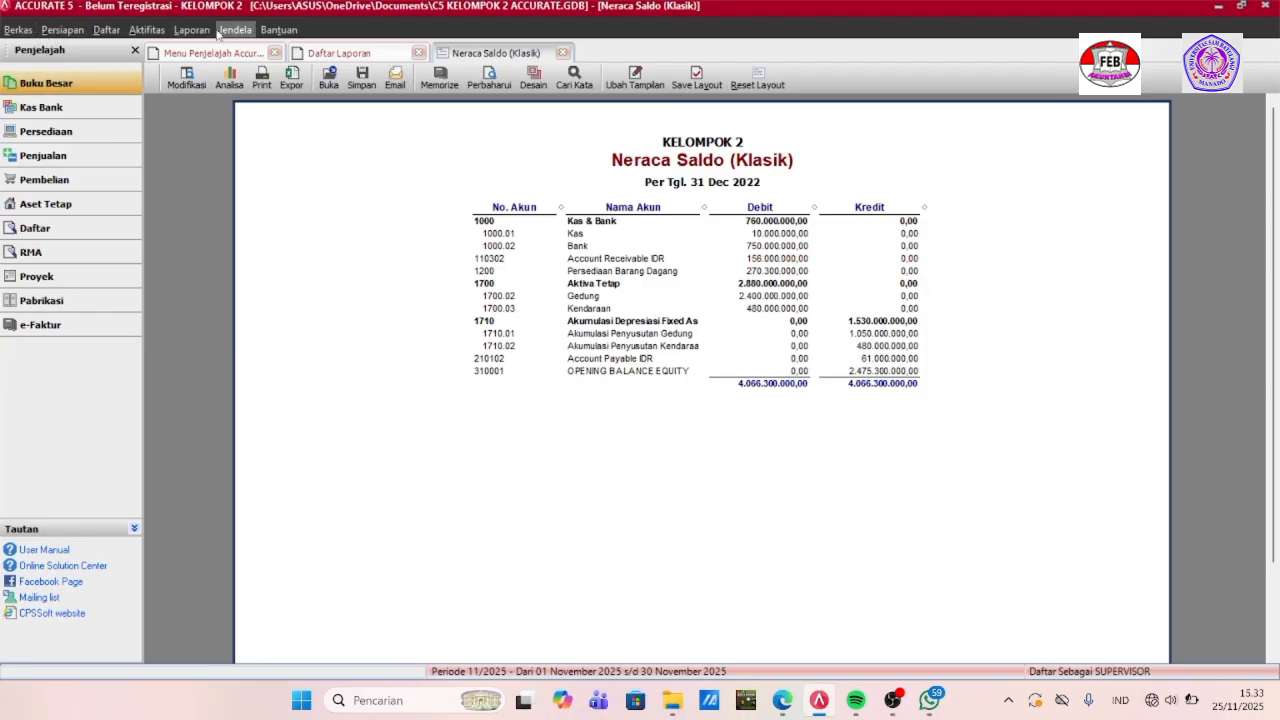
# Create a new general journal voucher (Bukti Jurnal Umum) and set its voucher number to 1003.
pyautogui.click(36, 88)
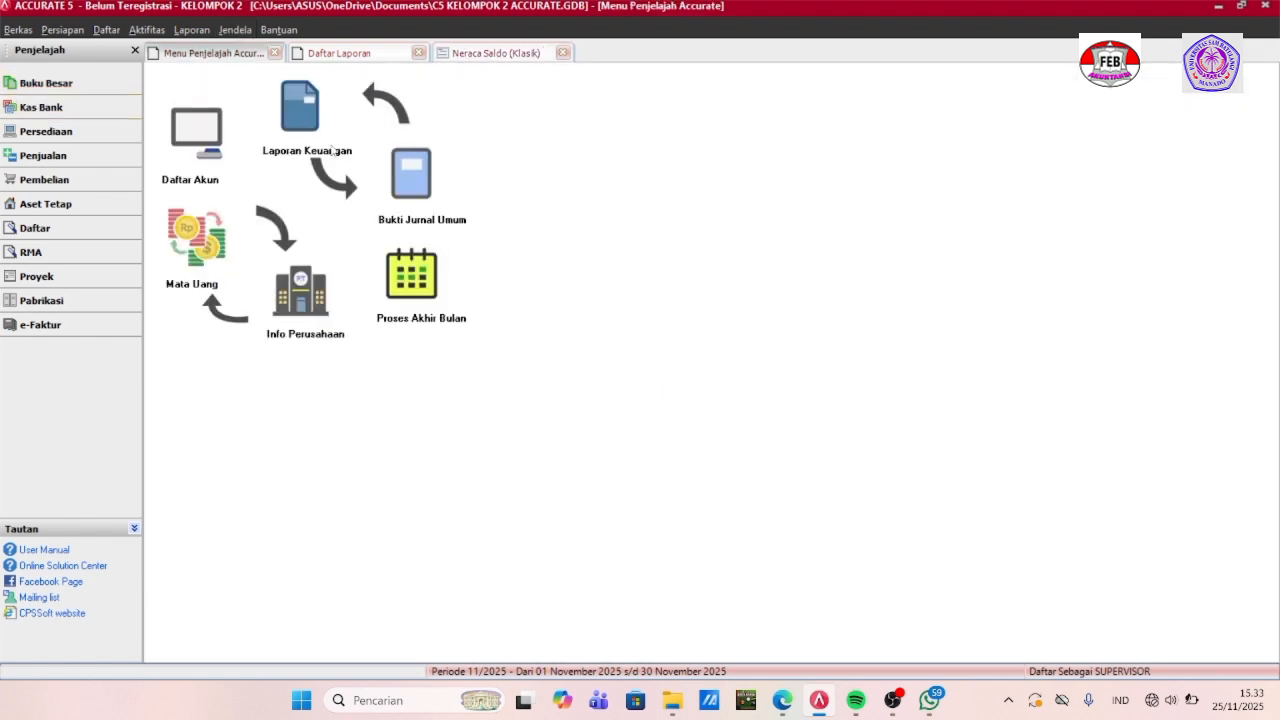
pyautogui.click(409, 184)
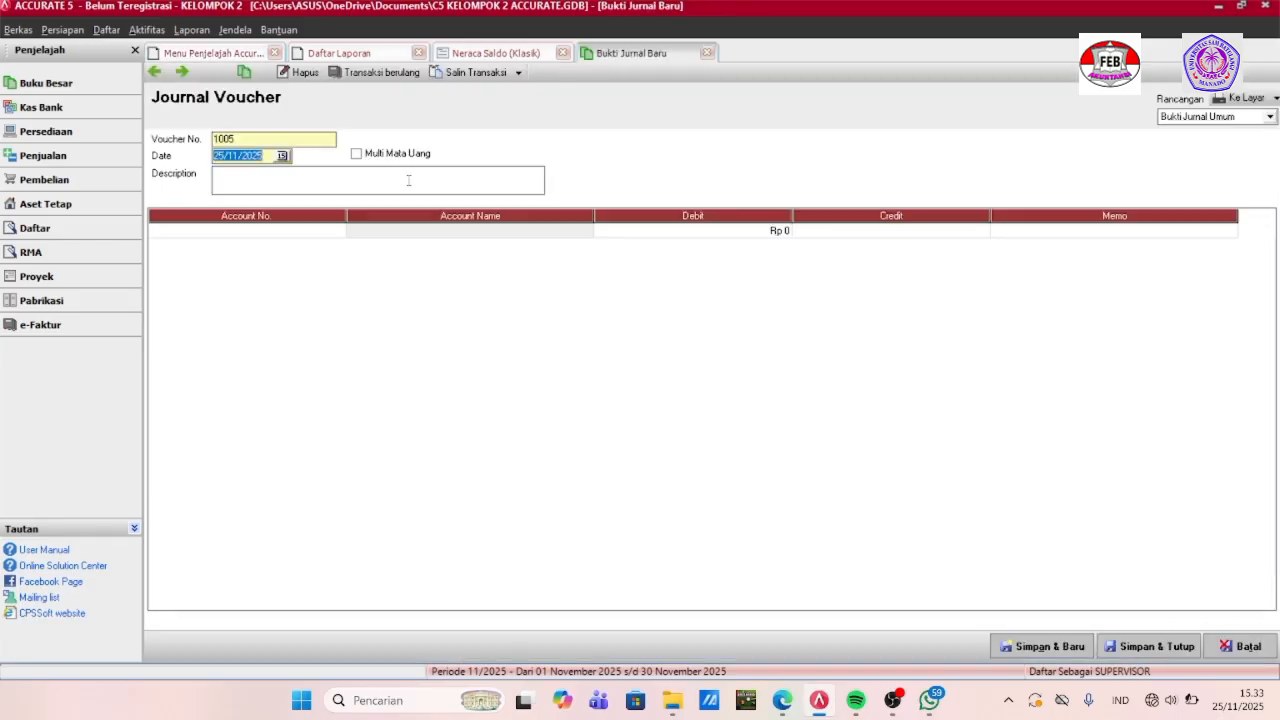
pyautogui.click(294, 140)
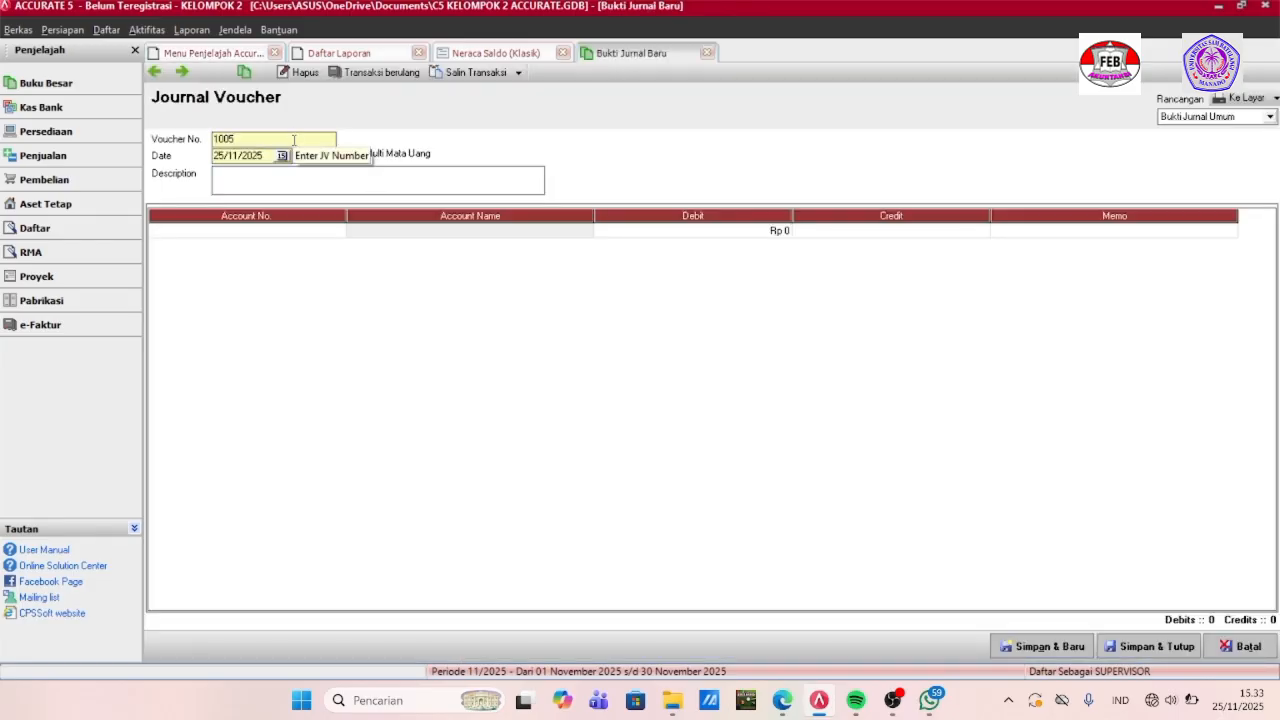
pyautogui.press('BackSpace')
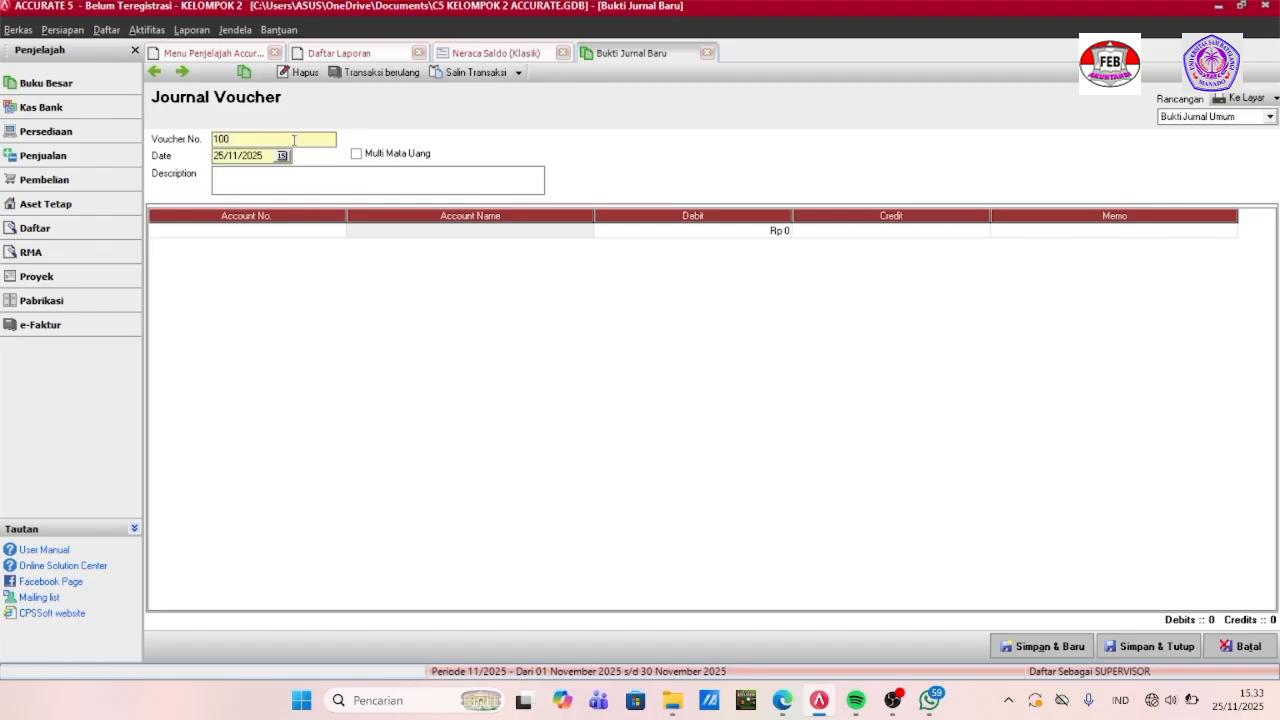
pyautogui.write('3')
# Set the journal voucher's date to 31/12/2022.
pyautogui.press('BackSpace')
pyautogui.press('BackSpace')
pyautogui.press('BackSpace')
pyautogui.press('BackSpace')
pyautogui.press('BackSpace')
pyautogui.press('BackSpace')
pyautogui.press('BackSpace')
pyautogui.press('BackSpace')
pyautogui.write('31/12/2022')
# Enter "Reklasifikasi Opening Balance Equity Menjadi Retained Earnings" as the journal voucher's description.
pyautogui.click(261, 176)
pyautogui.write('Reklasifikasi Opening ')
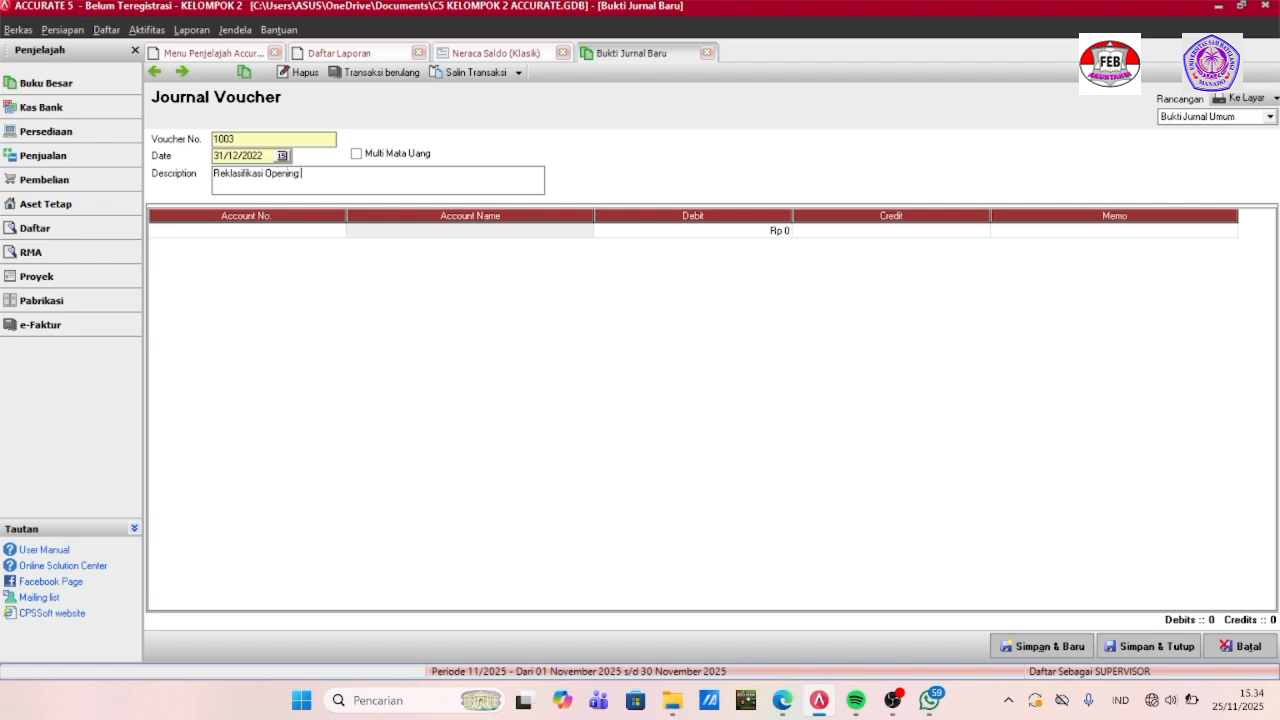
pyautogui.write('Balance Equity Menjadi Re')
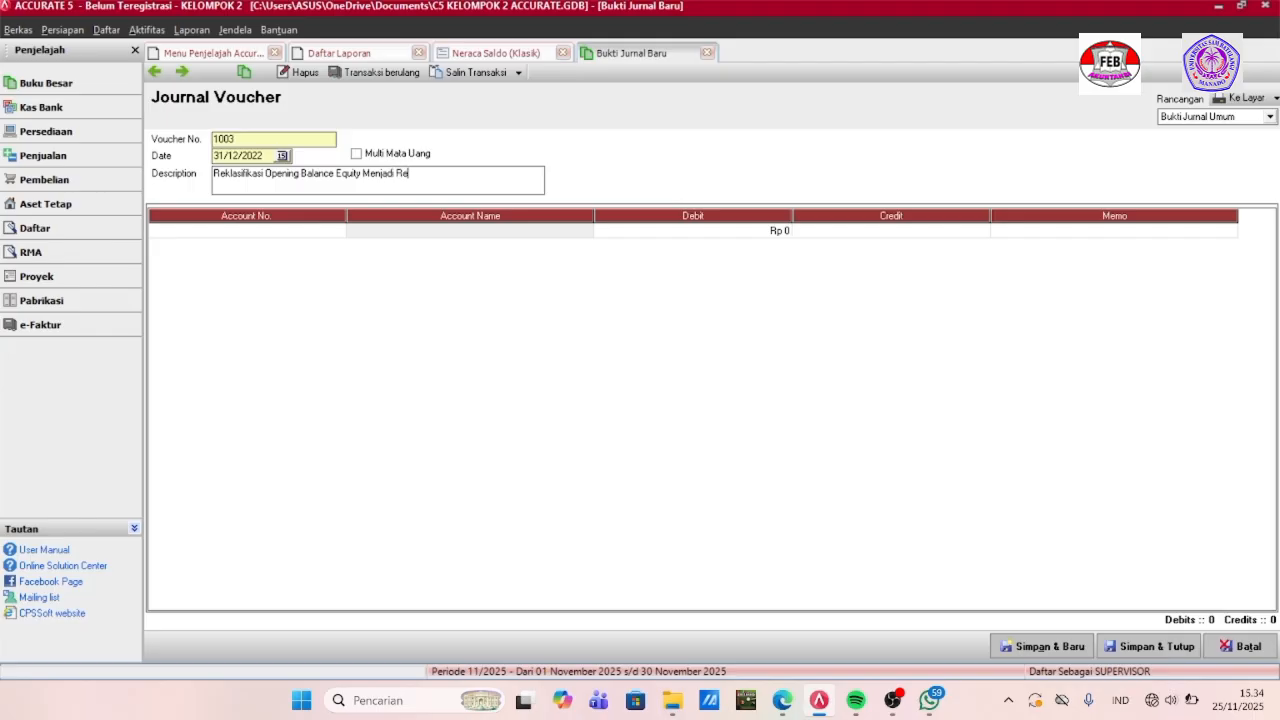
pyautogui.write('atained')
pyautogui.click(412, 173)
pyautogui.press('BackSpace')
pyautogui.write('Earnings')
# Find account 310001 OPENING BALANCE EQUITY and assign it to the voucher's first line.
pyautogui.click(335, 231)
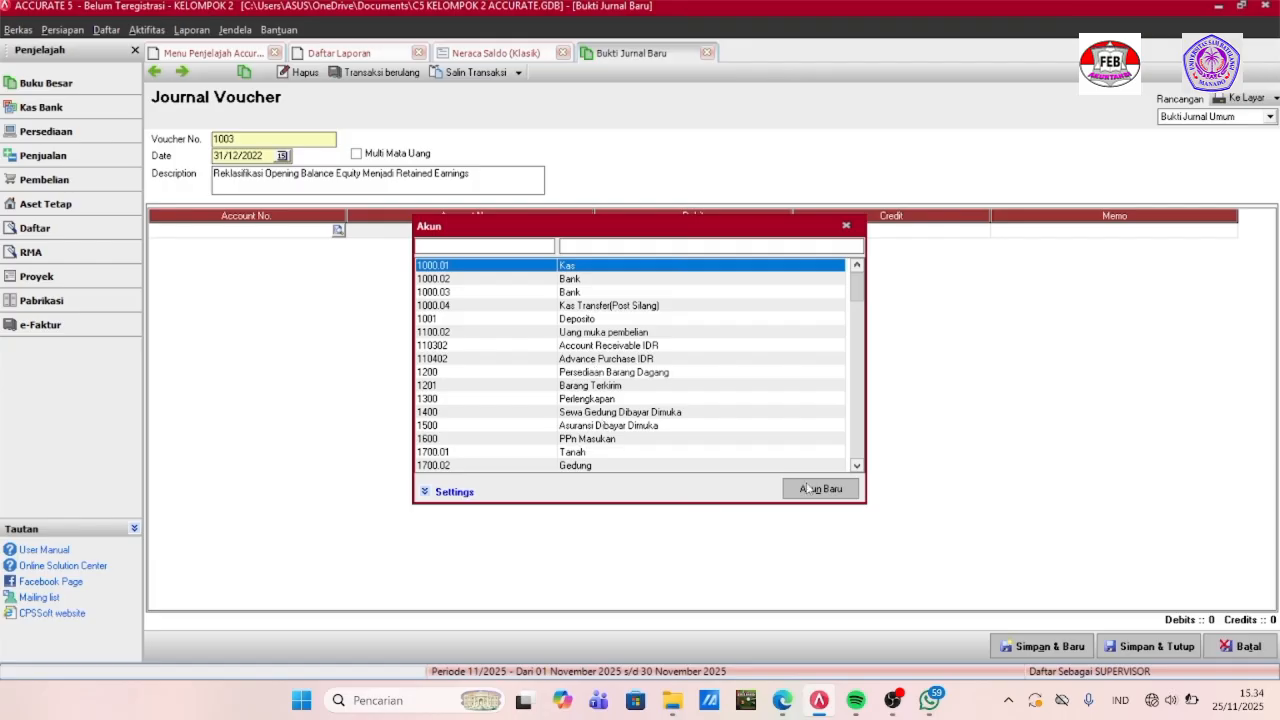
pyautogui.click(857, 466)
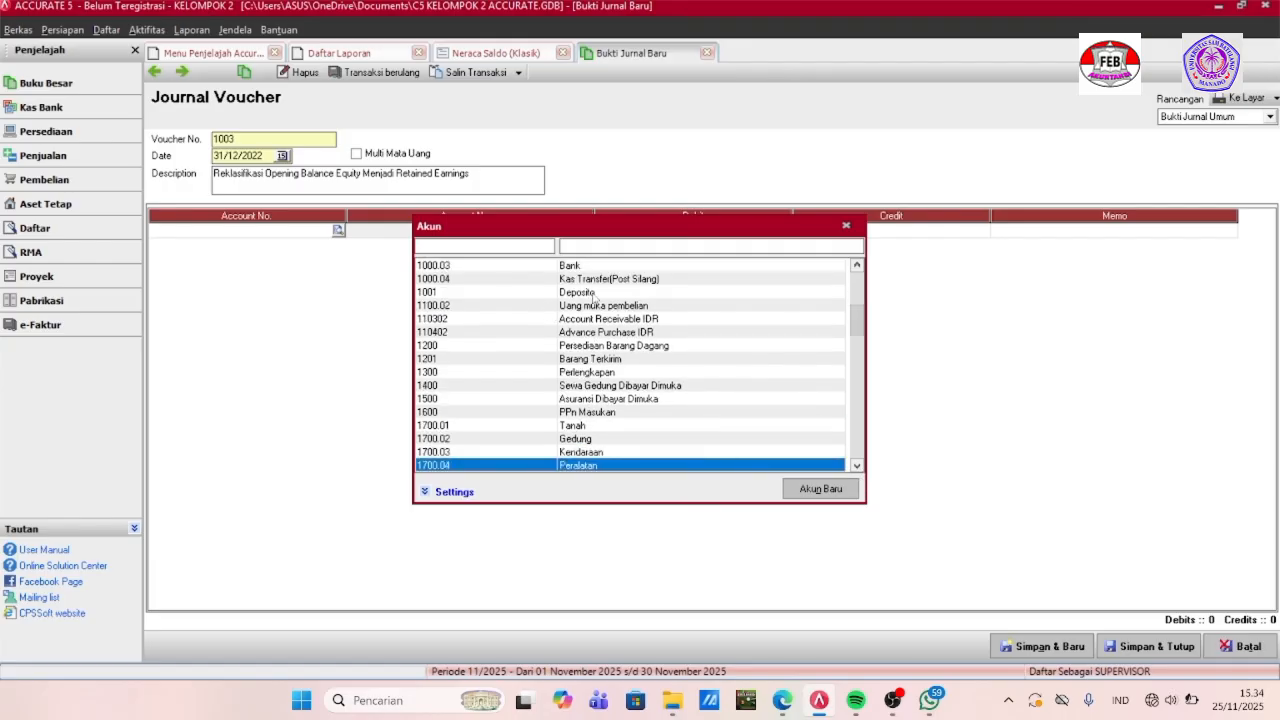
pyautogui.write('op')
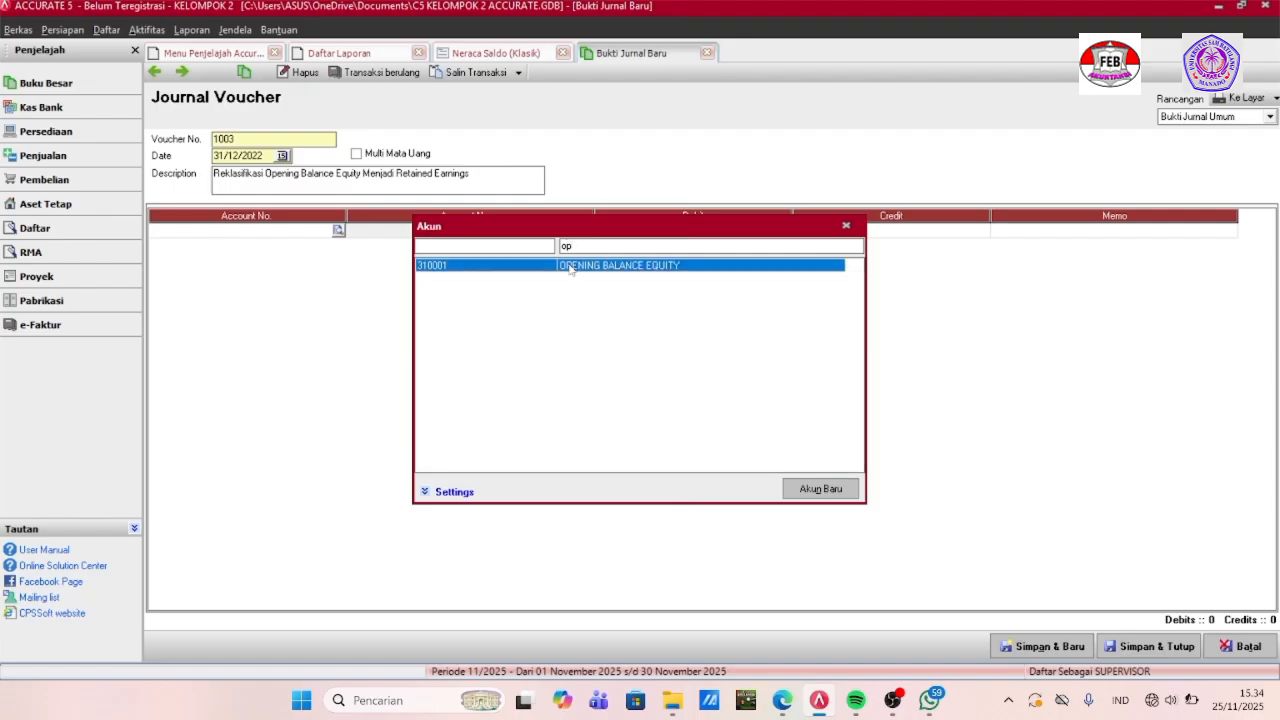
pyautogui.doubleClick(570, 266)
# Enter a debit of 2,475,300,000 on the OPENING BALANCE EQUITY line and start a second voucher line.
pyautogui.click(718, 234)
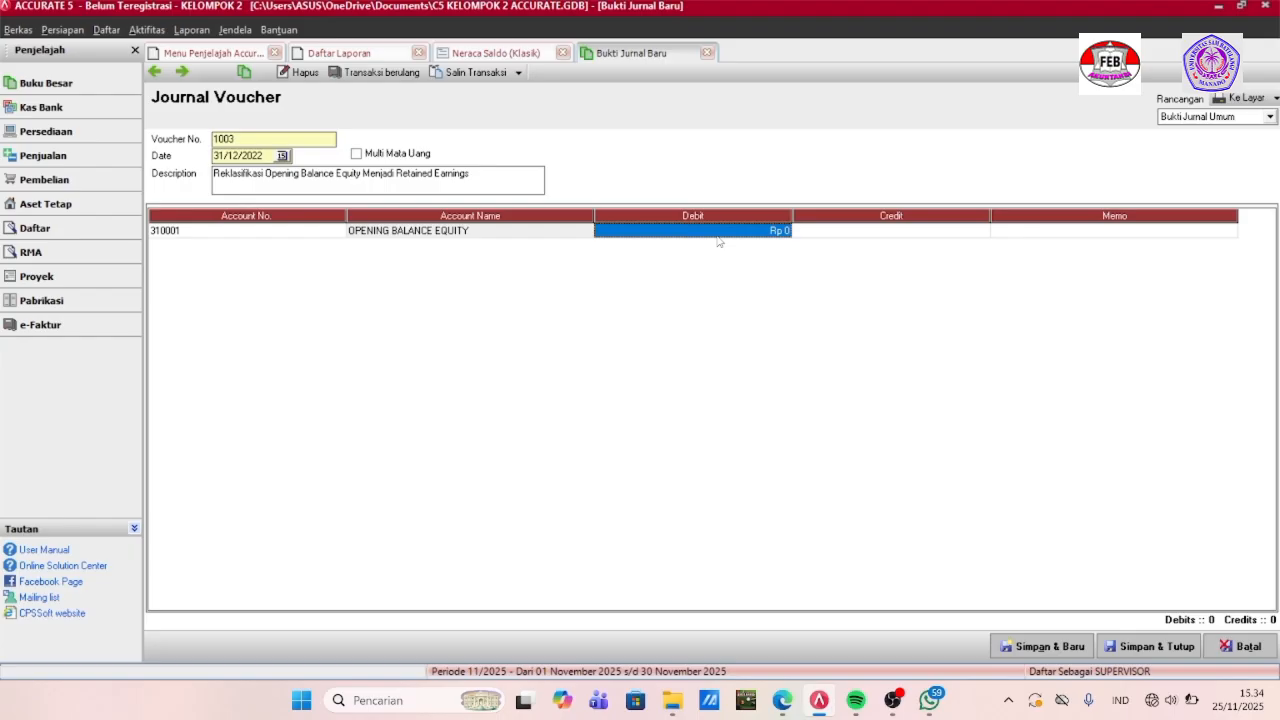
pyautogui.write('247')
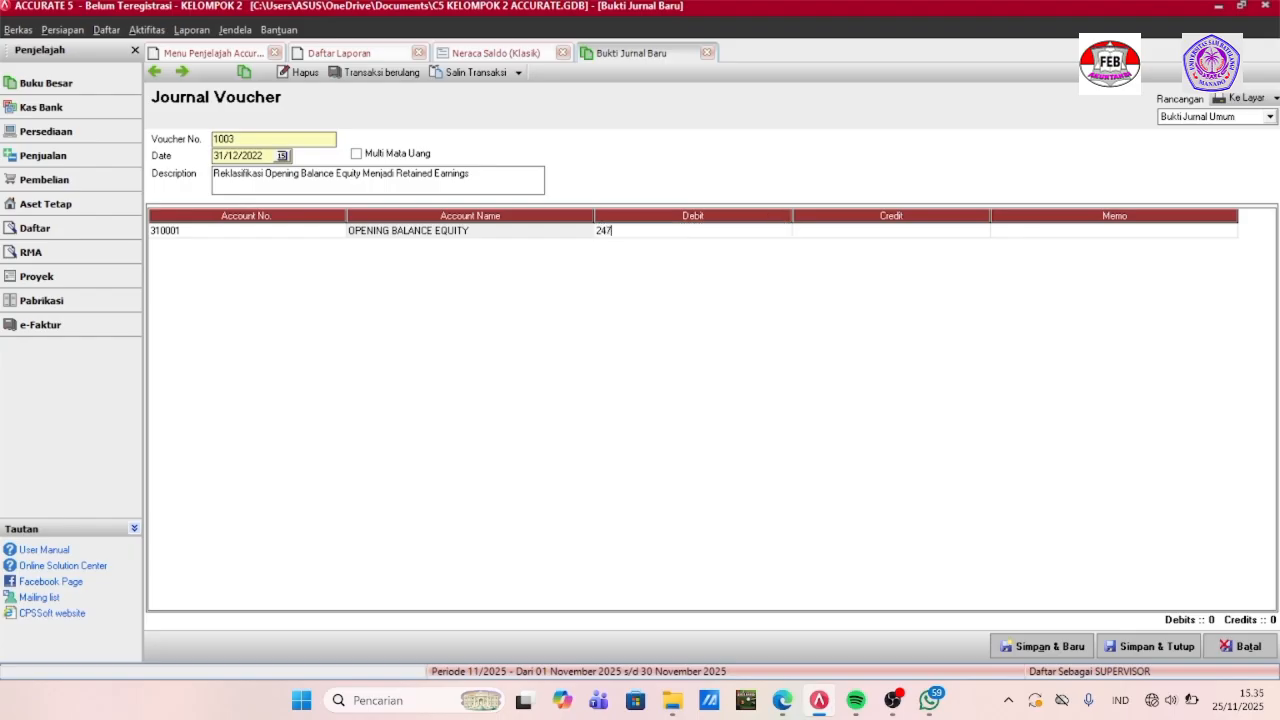
pyautogui.write('500')
pyautogui.press('BackSpace')
pyautogui.press('BackSpace')
pyautogui.write('300.000')
pyautogui.press('Tab')
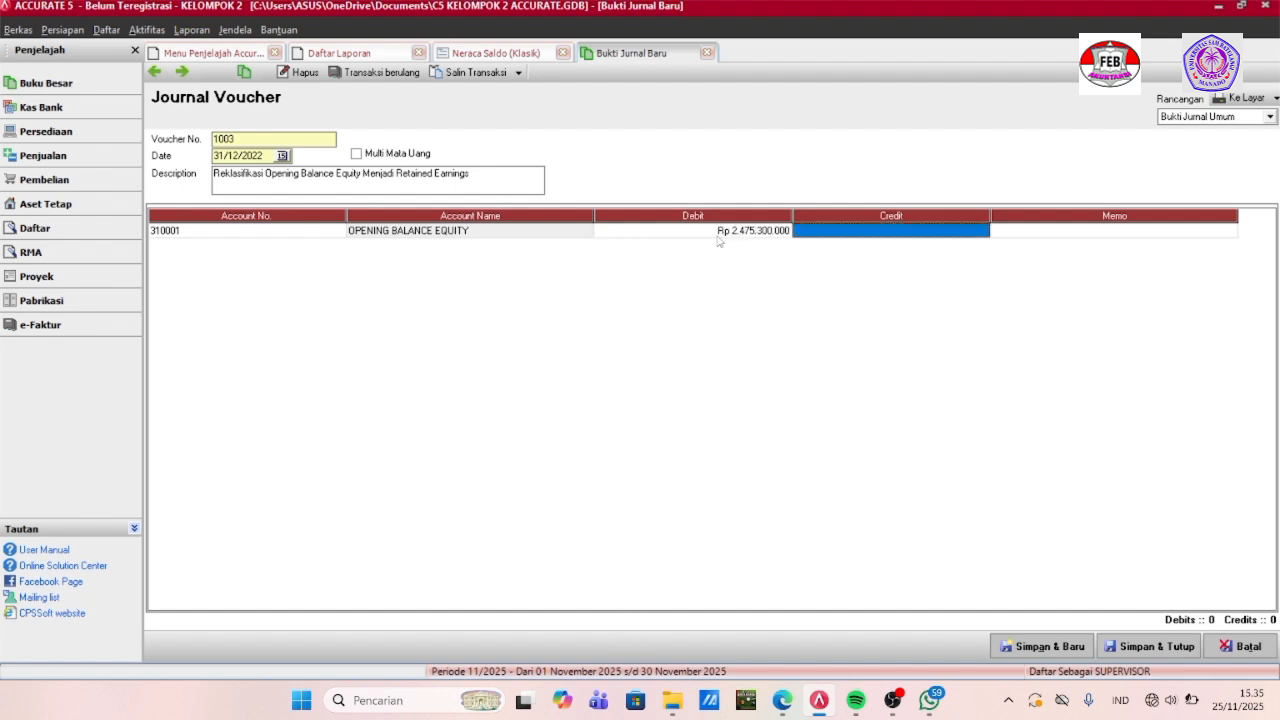
pyautogui.press('Tab')
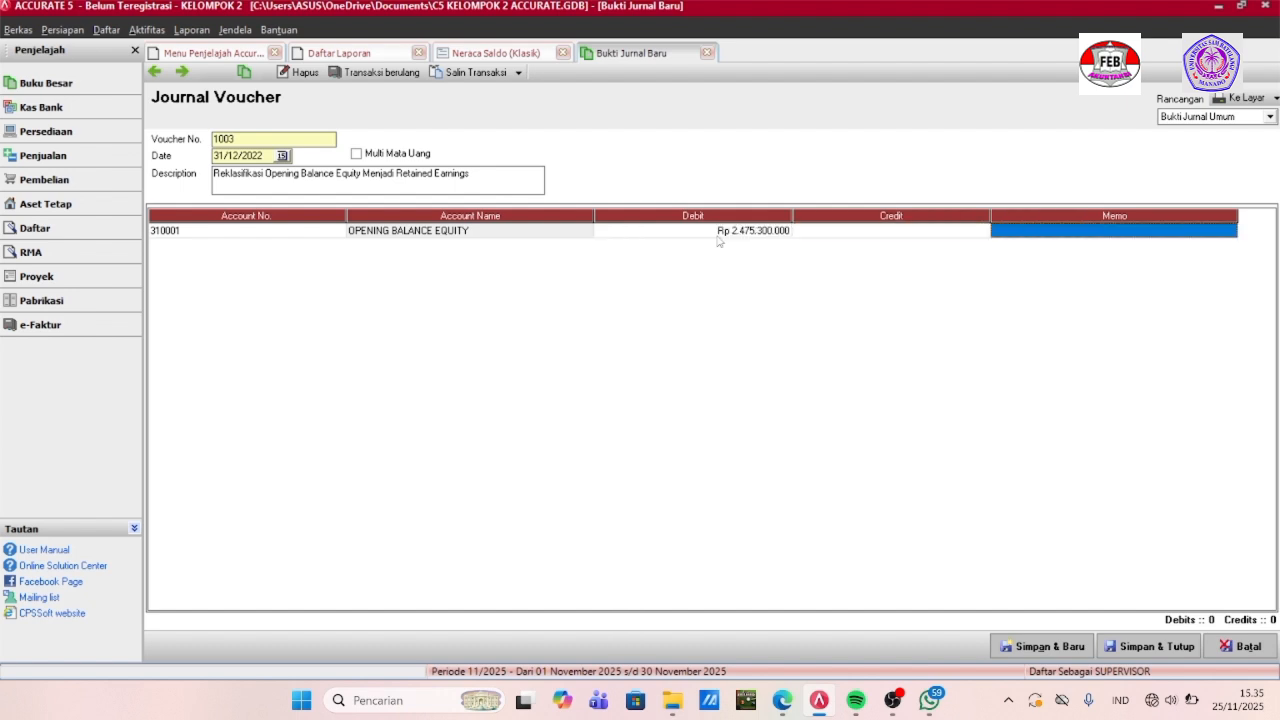
pyautogui.press('Tab')
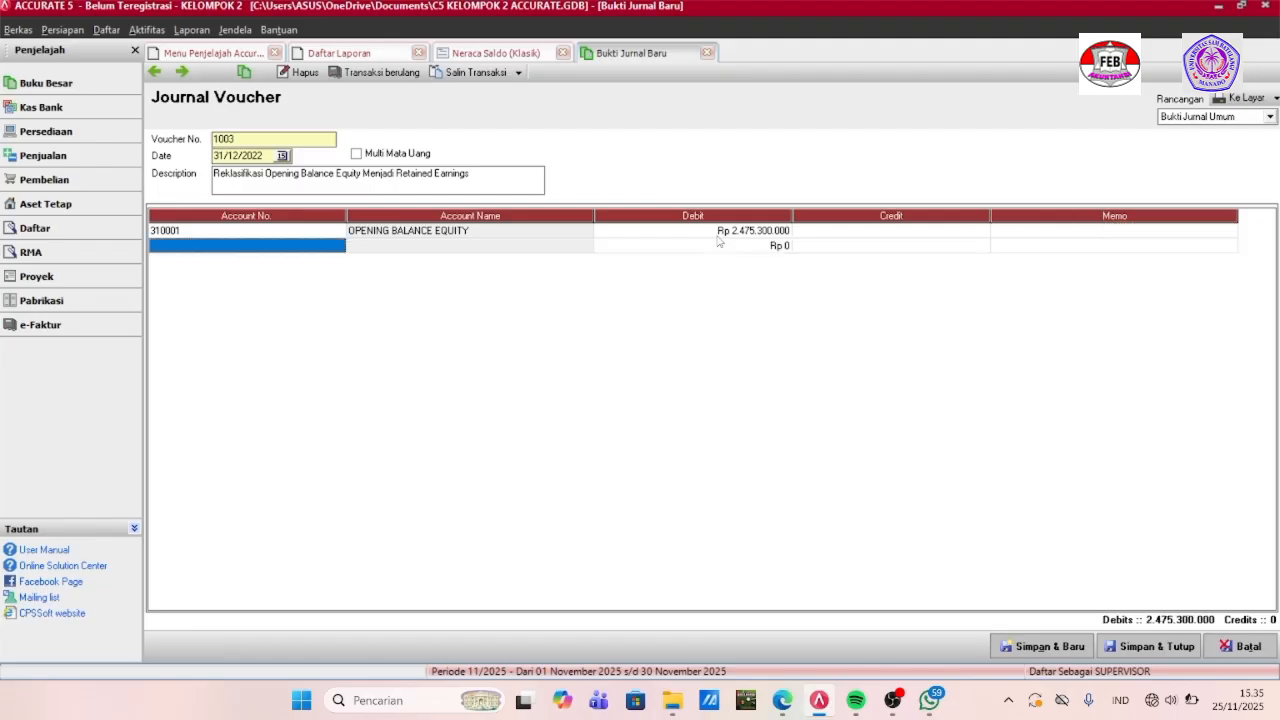
# Assign account 320001 RETAINED EARNING to the second line as the balancing credit of 2,475,300,000.
pyautogui.click(333, 250)
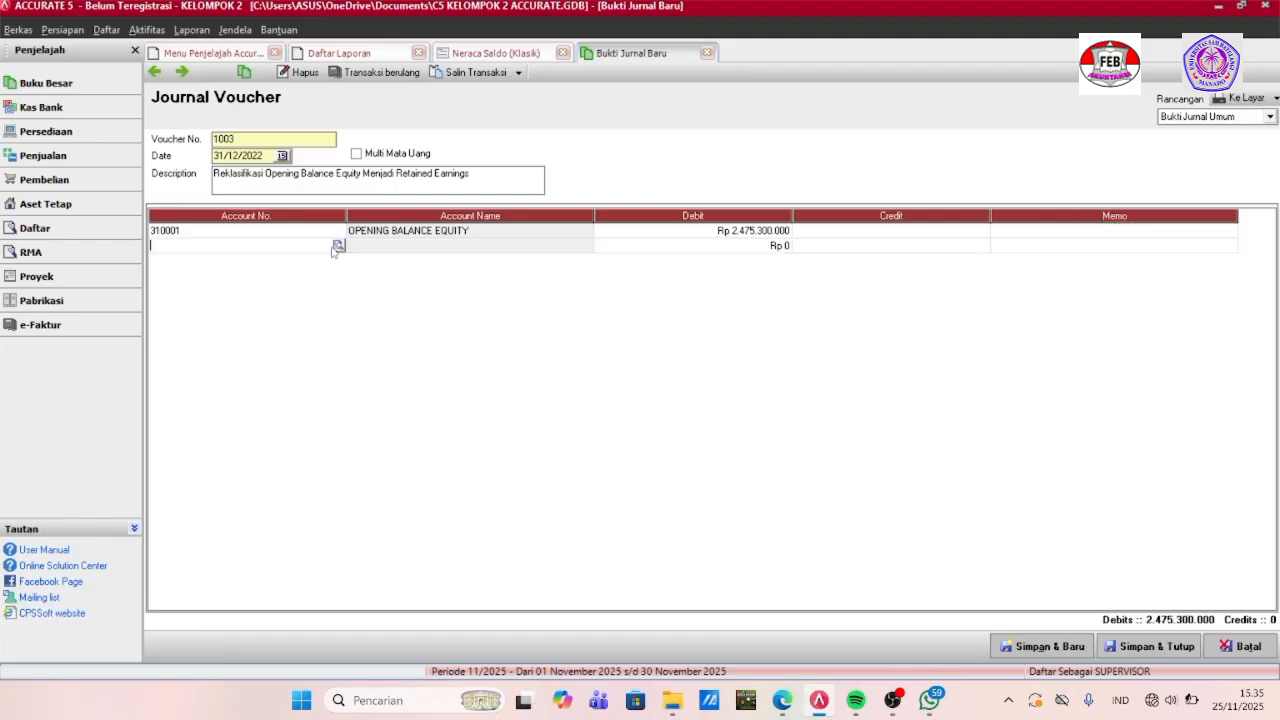
pyautogui.click(338, 247)
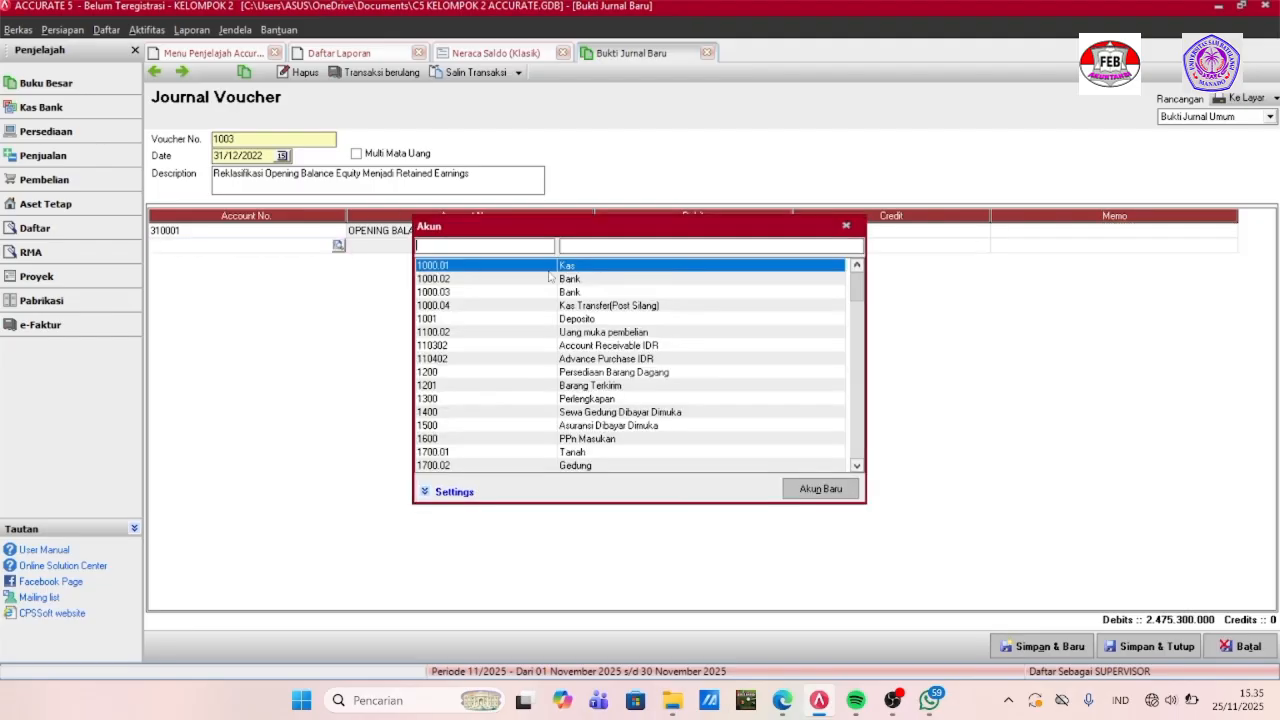
pyautogui.write('re')
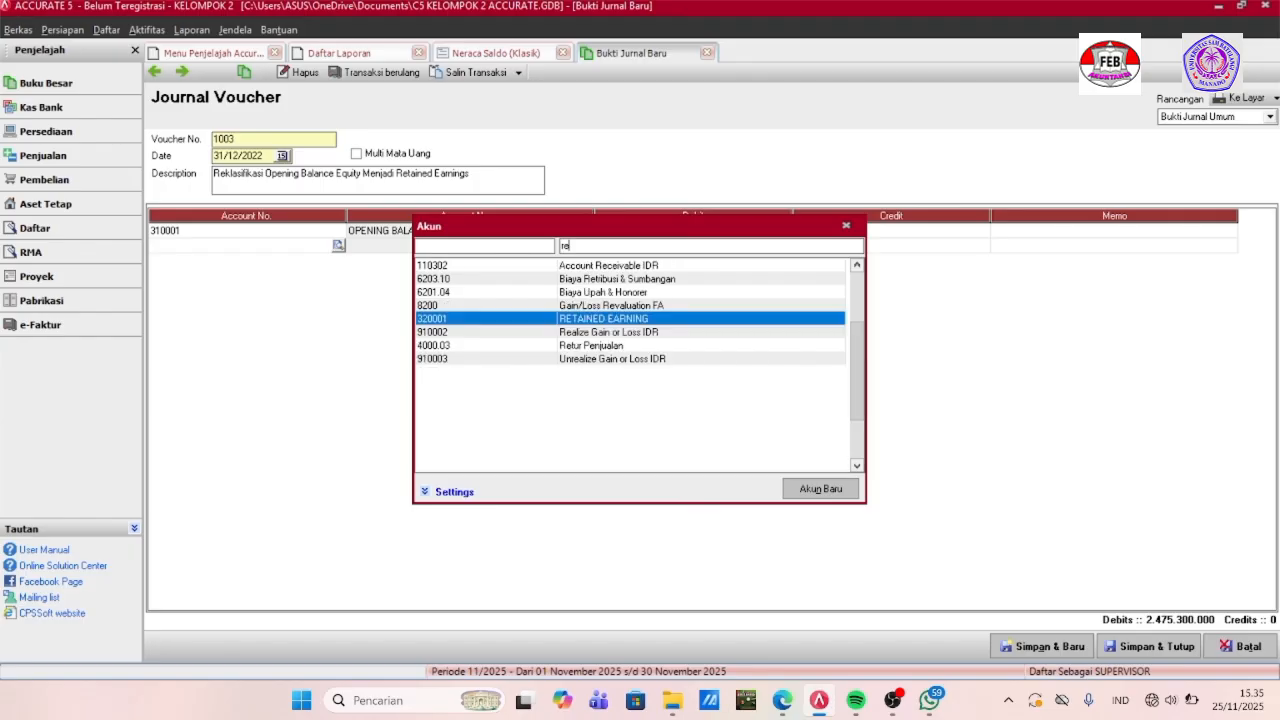
pyautogui.doubleClick(629, 320)
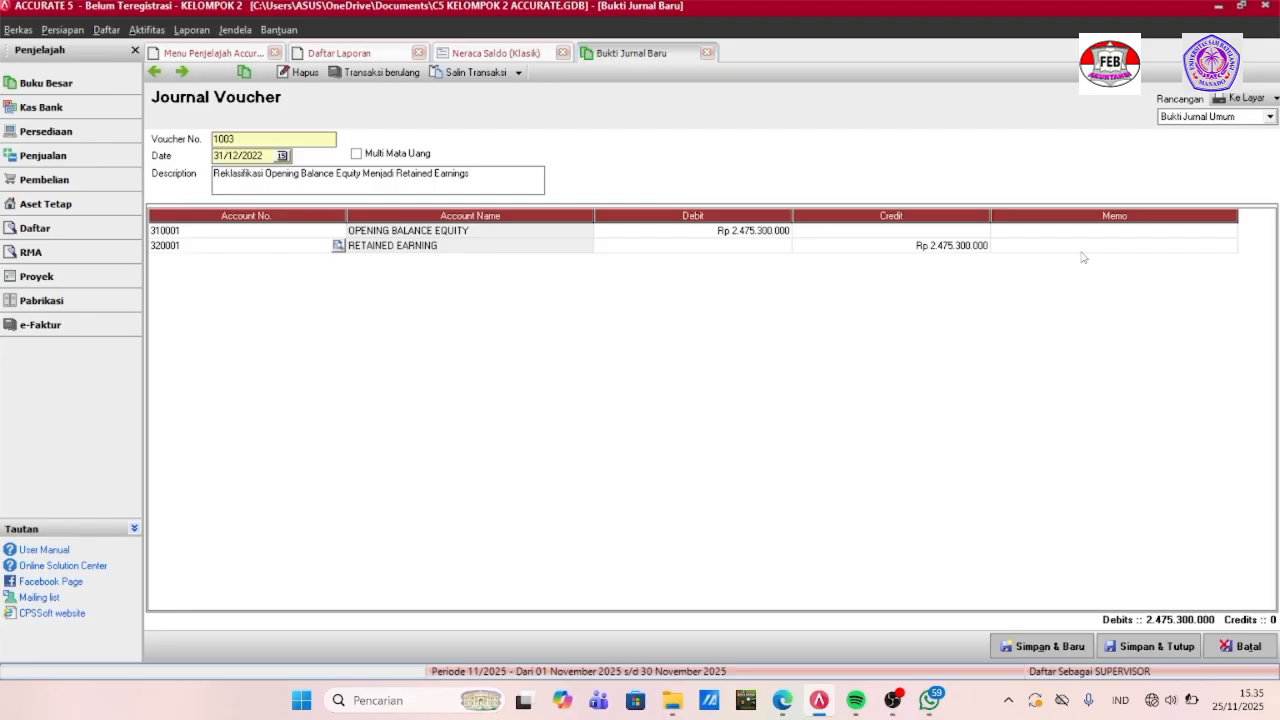
# Change the journal voucher's number to 1005, then save and close it.
pyautogui.click(1138, 652)
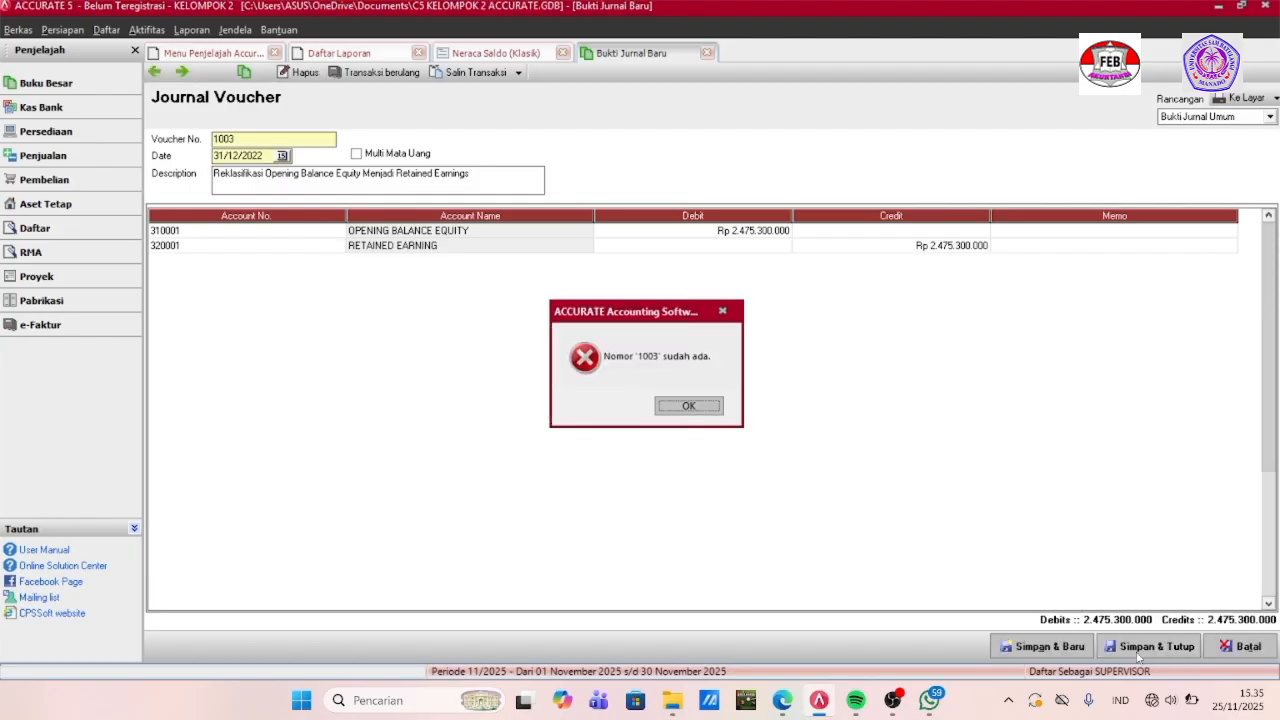
pyautogui.click(689, 407)
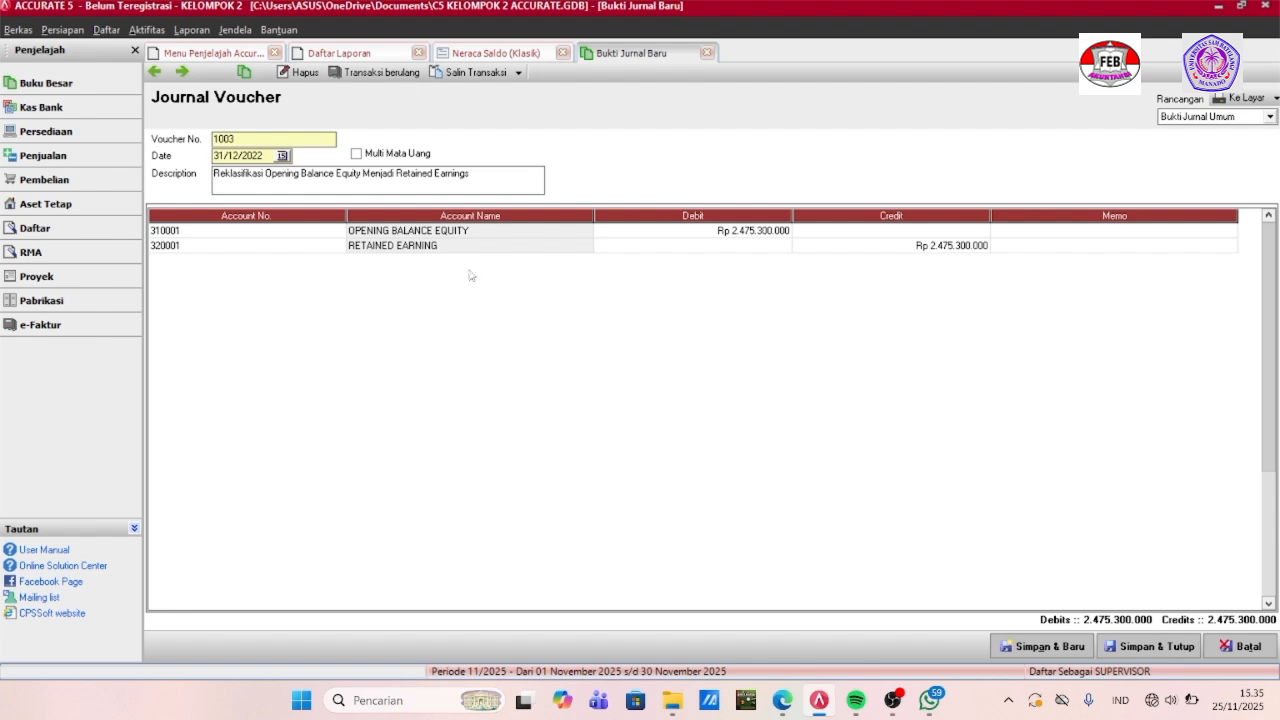
pyautogui.press('BackSpace')
pyautogui.write('5')
pyautogui.click(1117, 651)
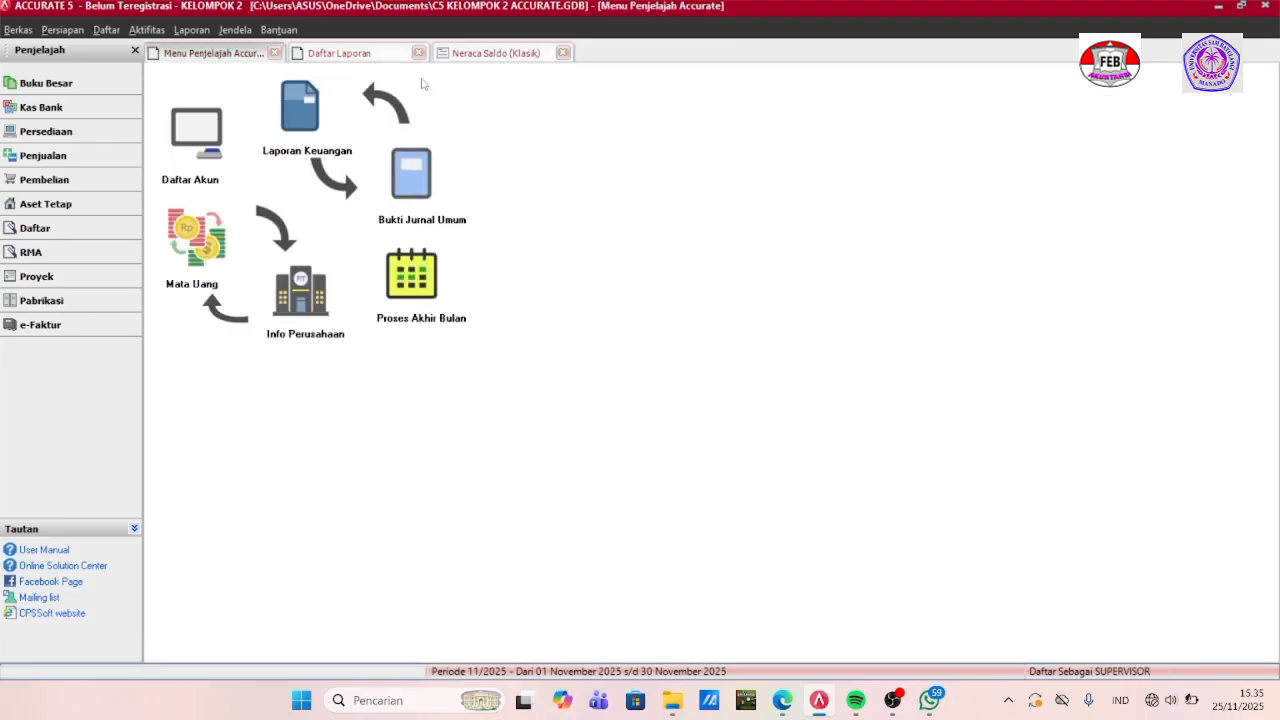
# Close the old trial balance report and reopen the Neraca Saldo (Klasik) parameters from the Buku Besar reports.
pyautogui.click(563, 53)
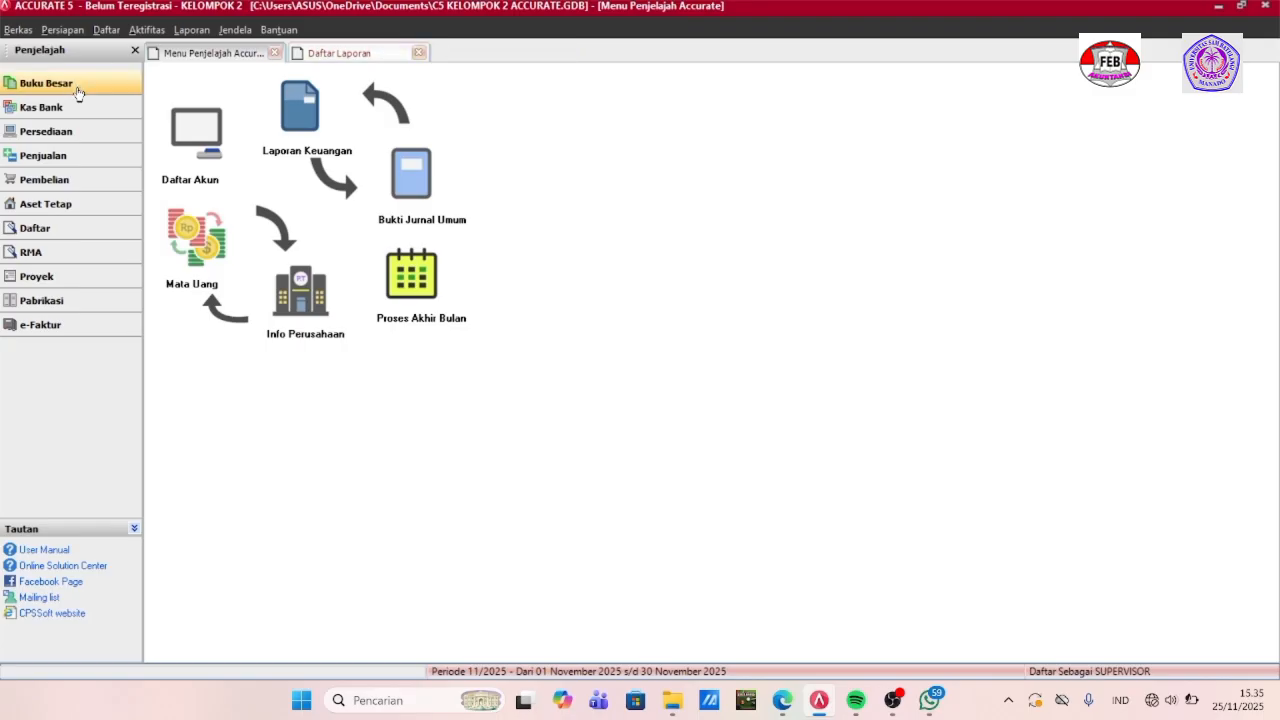
pyautogui.click(298, 128)
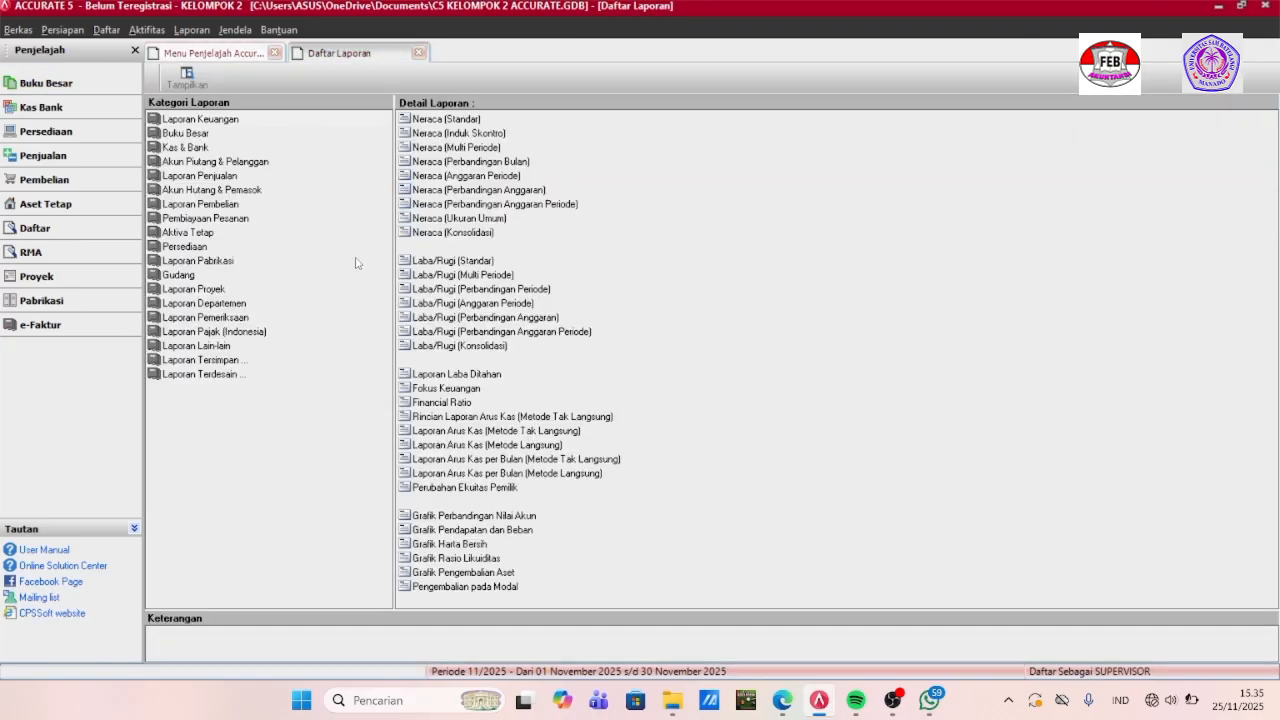
pyautogui.click(205, 133)
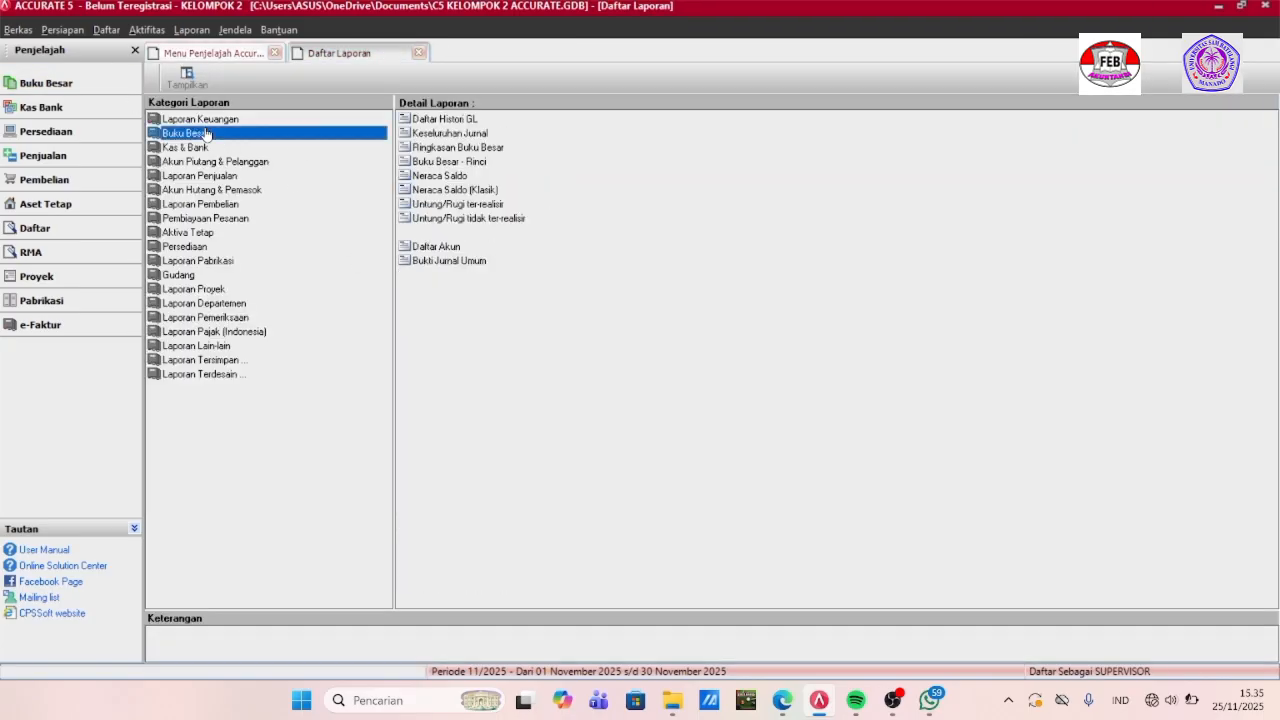
pyautogui.click(445, 190)
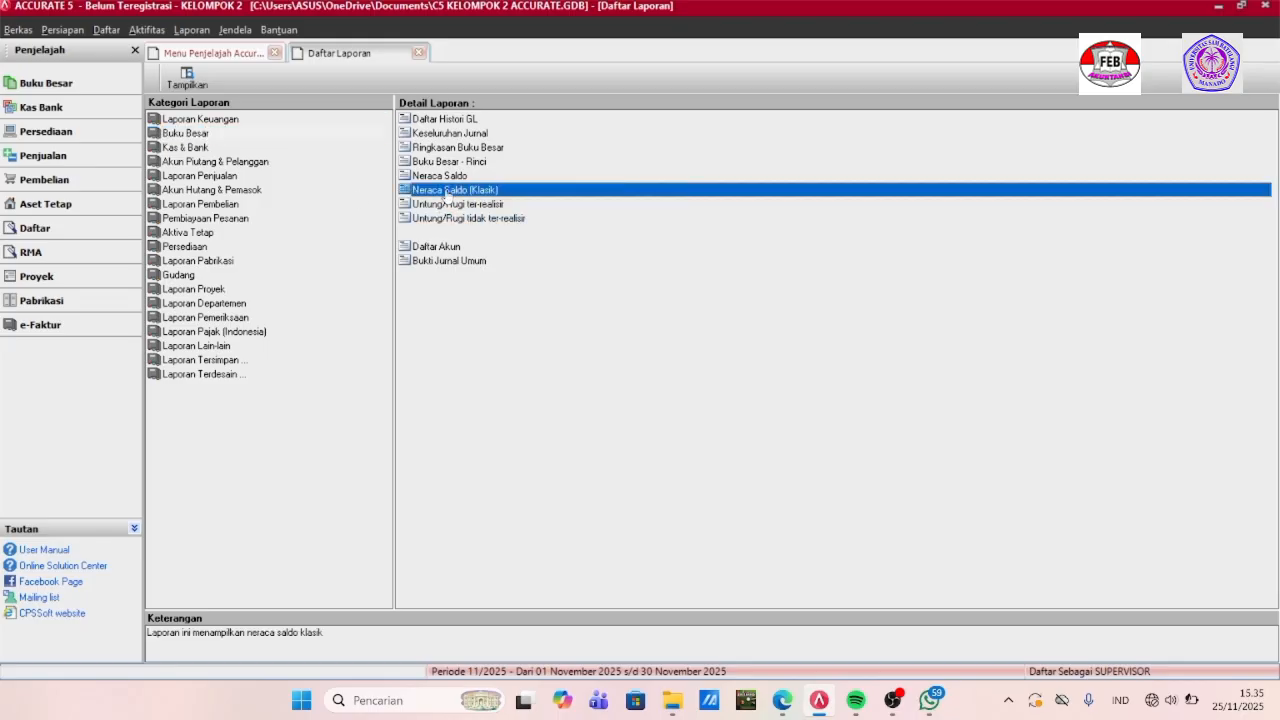
pyautogui.doubleClick(445, 190)
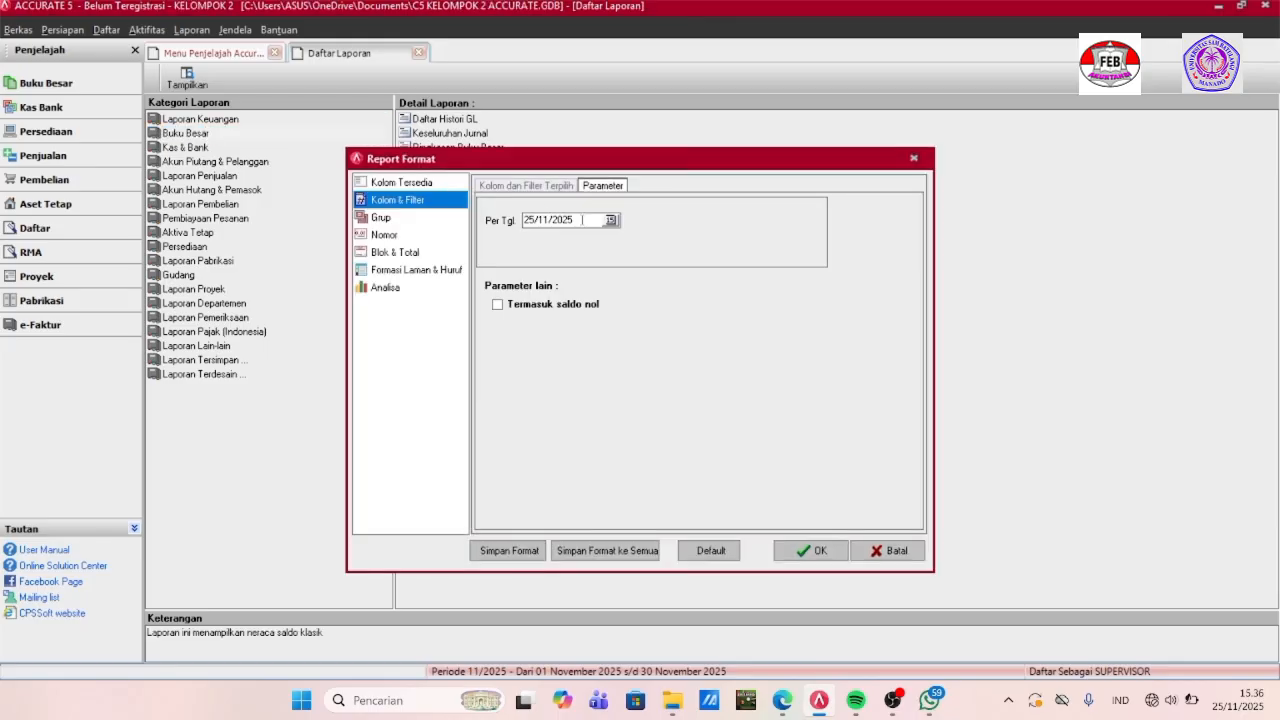
# Display the Neraca Saldo (Klasik) report as of 31/12/2022 to check the reclassification, then close it.
pyautogui.press('BackSpace')
pyautogui.press('BackSpace')
pyautogui.press('BackSpace')
pyautogui.press('BackSpace')
pyautogui.press('BackSpace')
pyautogui.press('BackSpace')
pyautogui.press('BackSpace')
pyautogui.press('BackSpace')
pyautogui.write('31/12/2022')
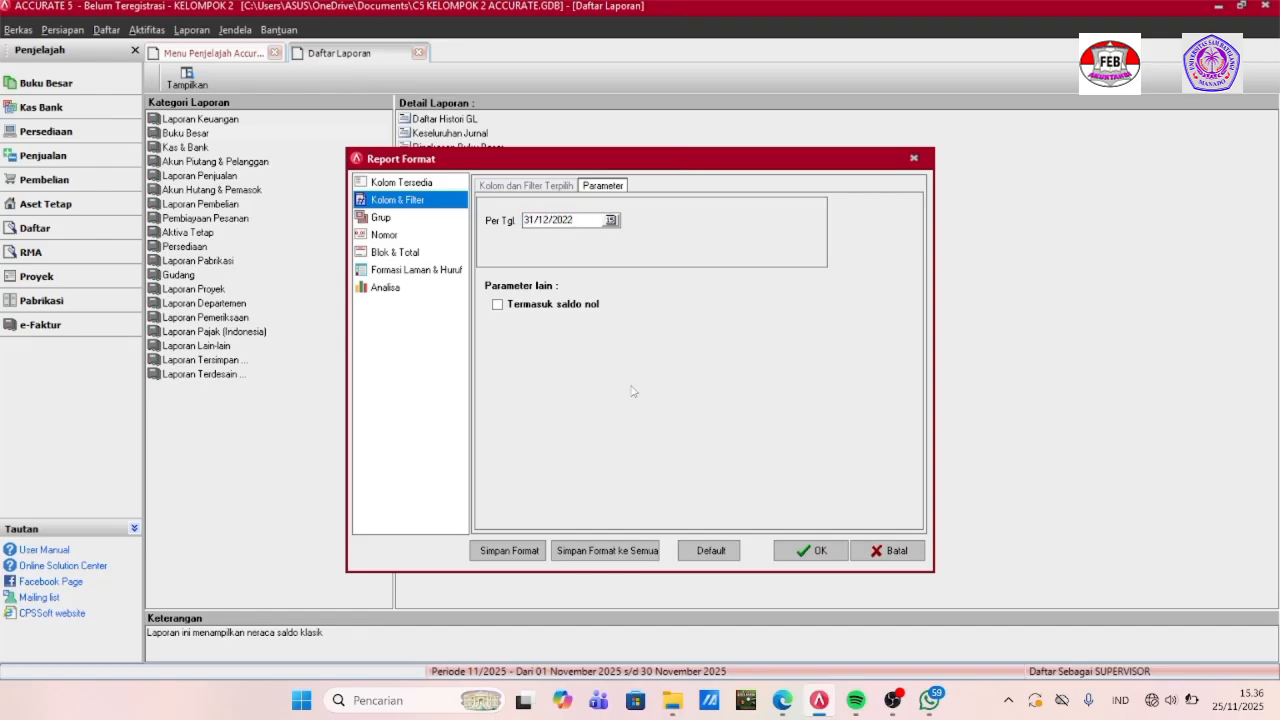
pyautogui.click(790, 551)
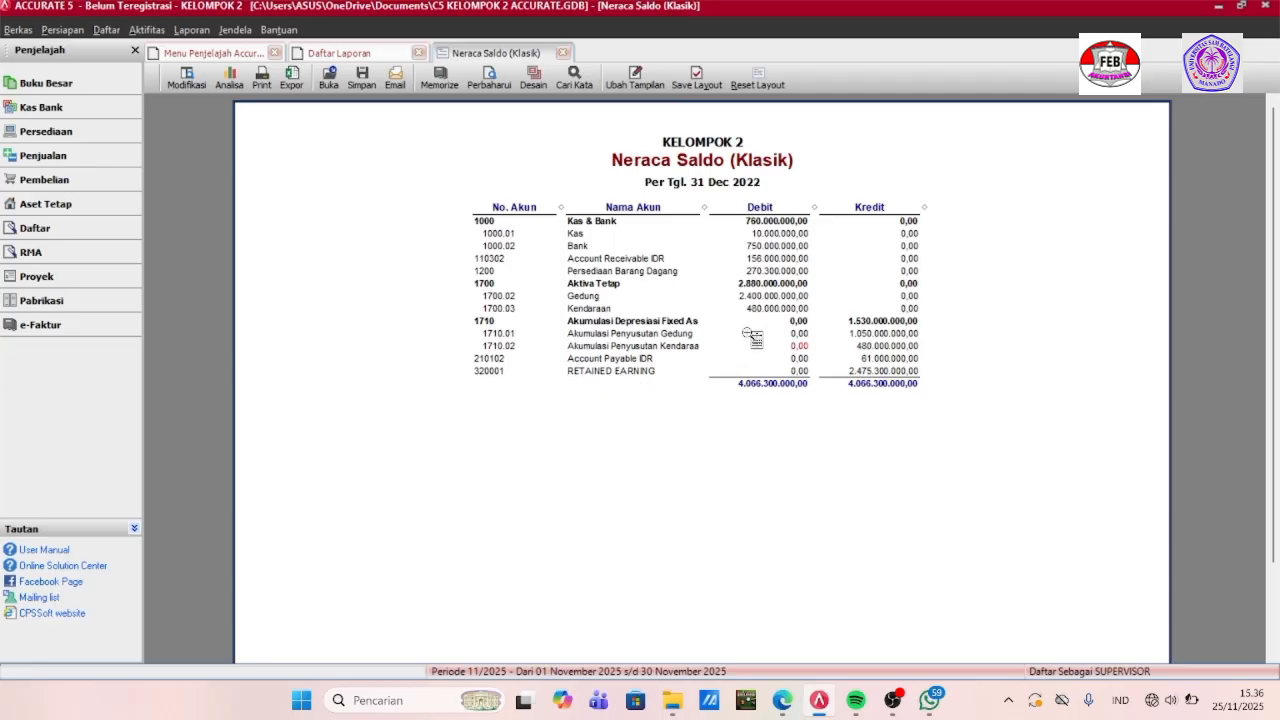
pyautogui.click(562, 53)
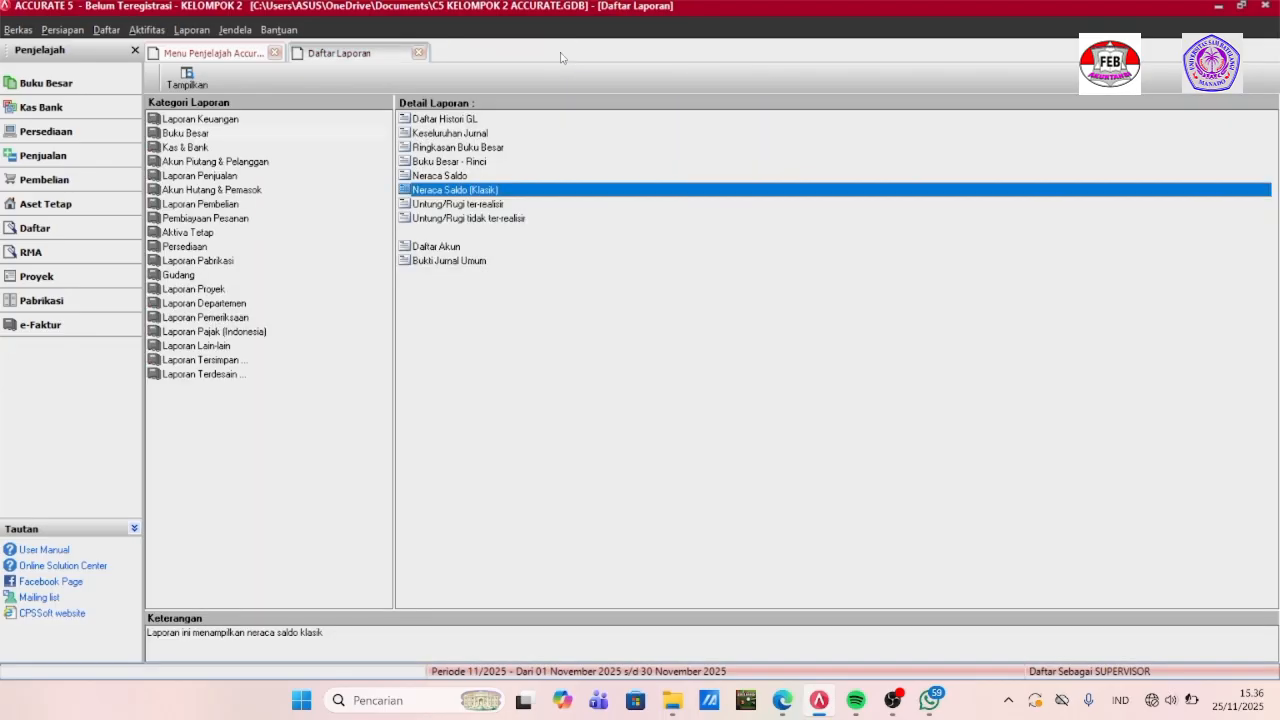
# Close the report list and the general ledger menu, then open a new purchase requisition from Pembelian.
pyautogui.click(418, 52)
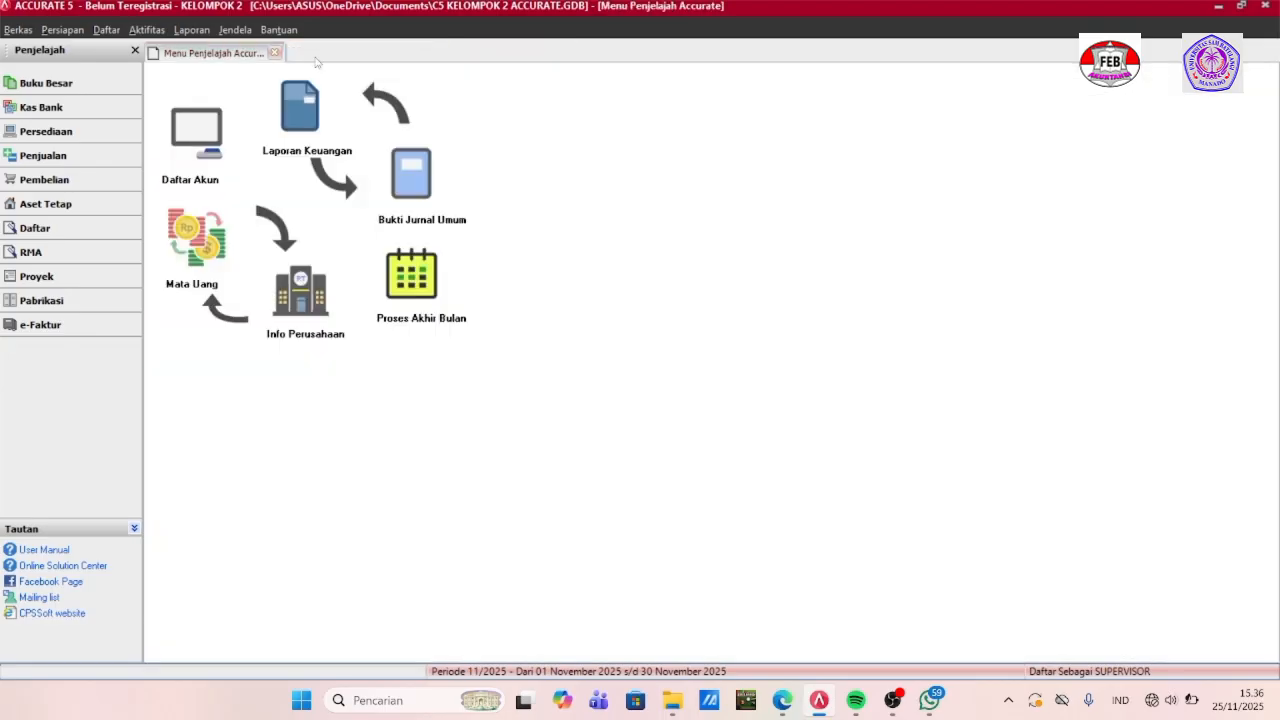
pyautogui.click(274, 53)
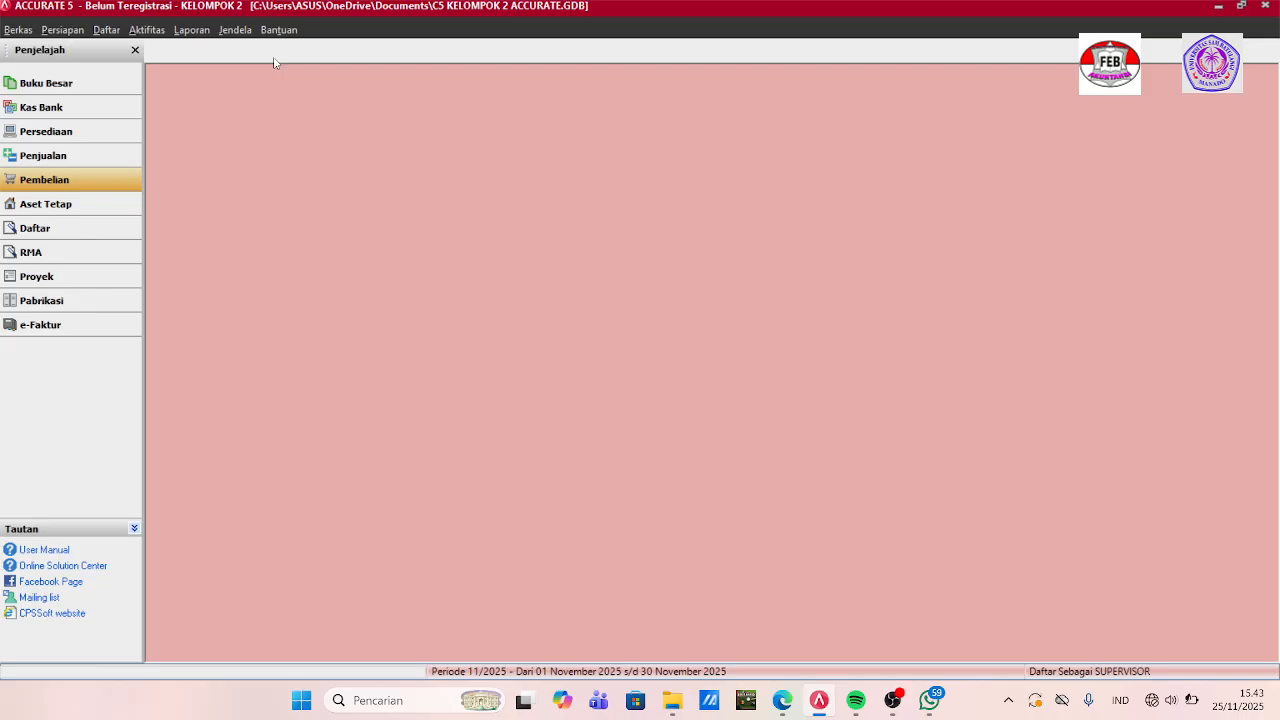
pyautogui.click(66, 187)
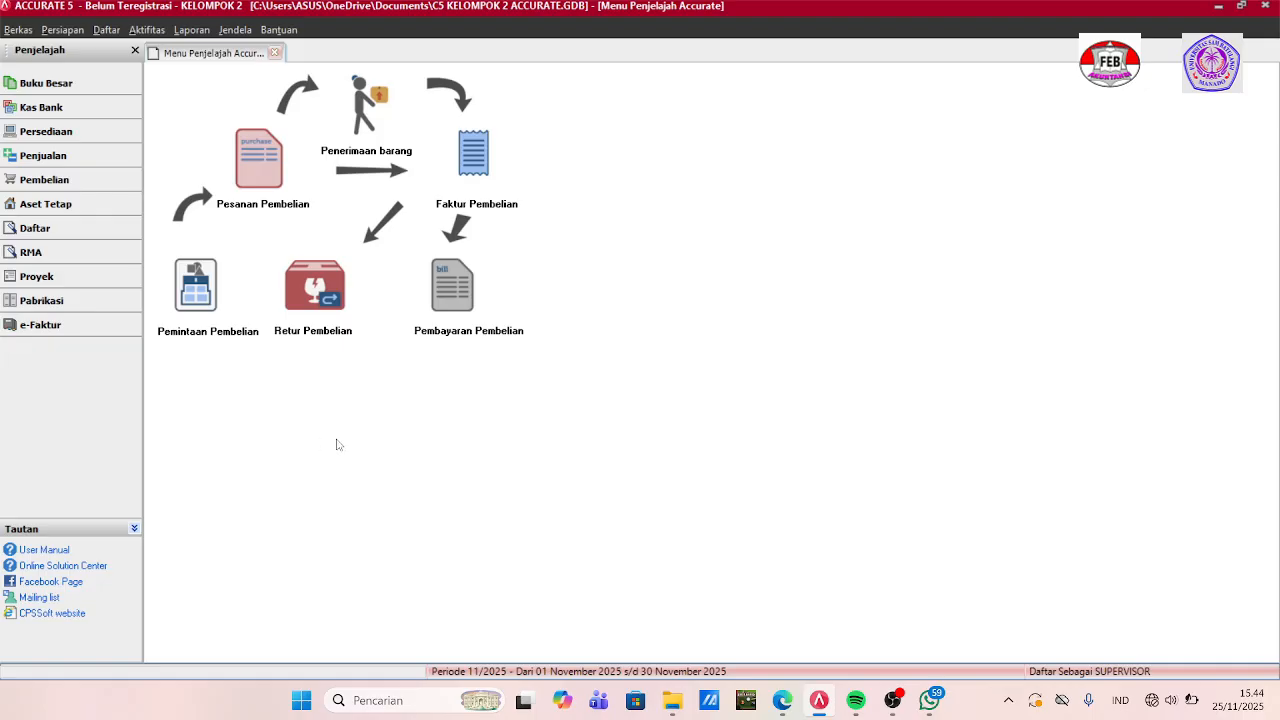
pyautogui.click(197, 314)
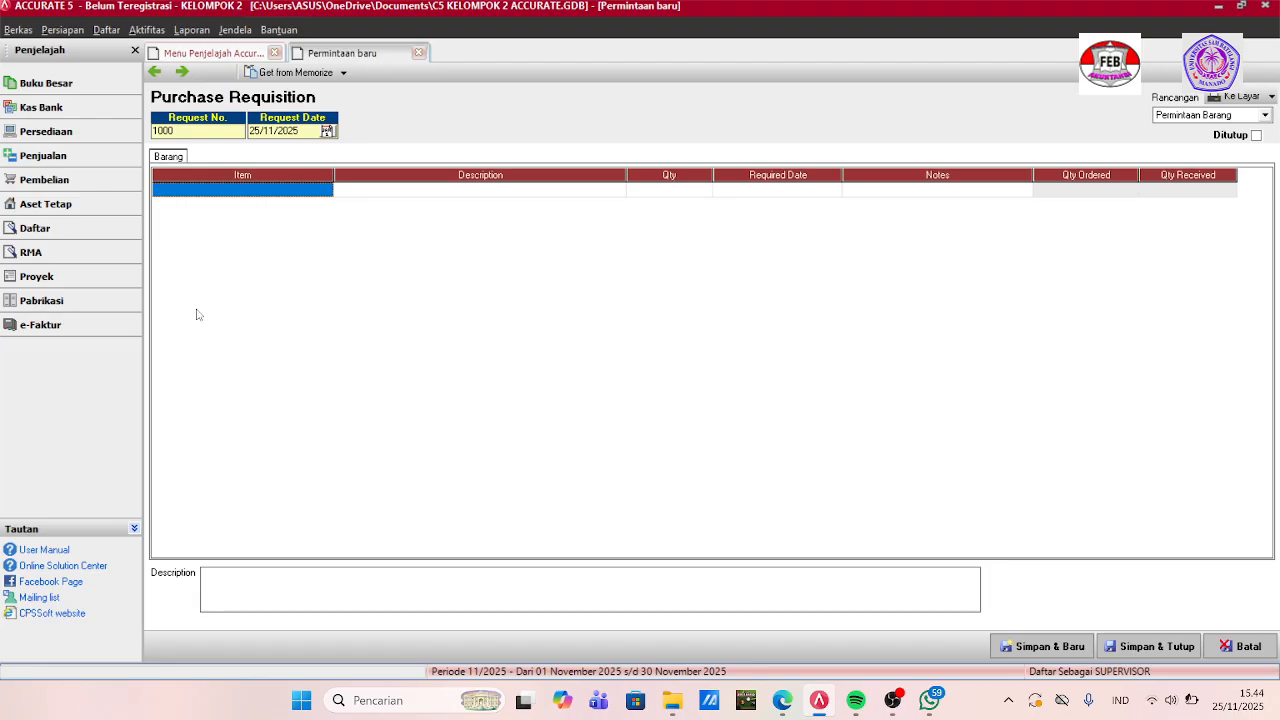
# Set the purchase requisition's request number to PR-01.
pyautogui.click(211, 132)
pyautogui.press('BackSpace')
pyautogui.press('BackSpace')
pyautogui.press('BackSpace')
pyautogui.press('BackSpace')
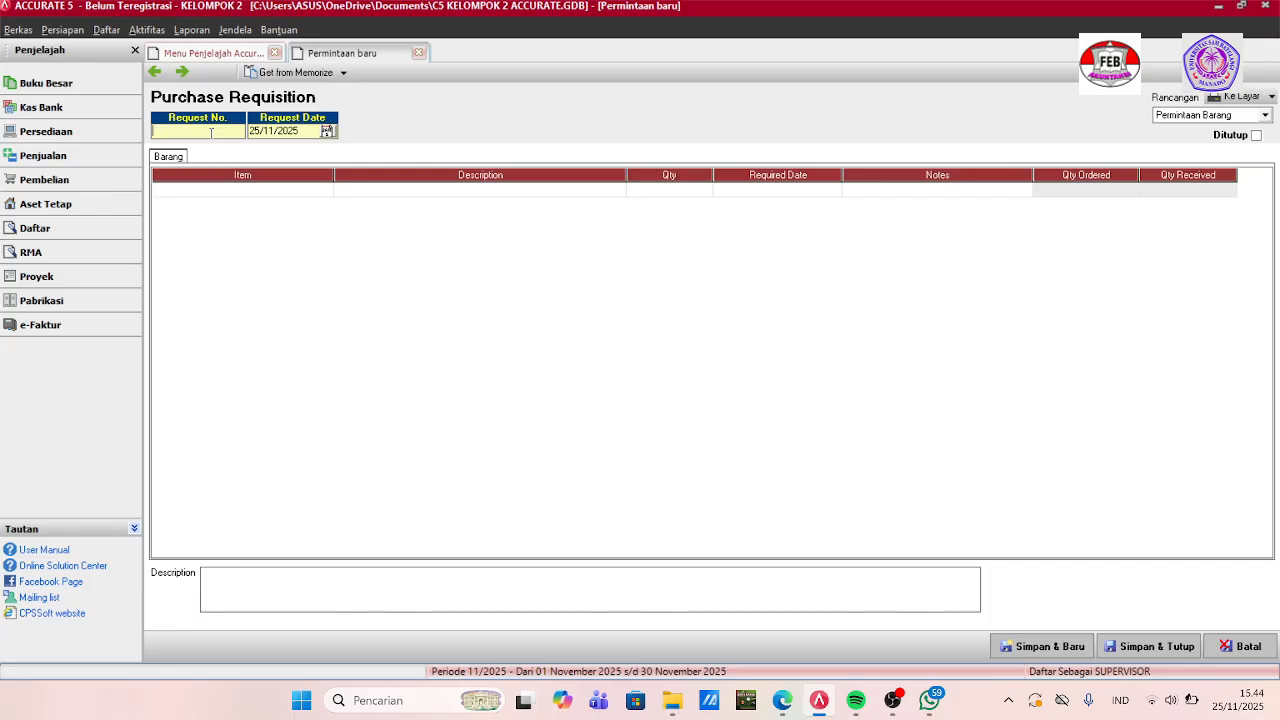
pyautogui.write('PR-01')
# Set the request date of requisition PR-01 to 02/01/2023.
pyautogui.click(311, 130)
pyautogui.press('BackSpace')
pyautogui.press('BackSpace')
pyautogui.press('BackSpace')
pyautogui.press('BackSpace')
pyautogui.press('BackSpace')
pyautogui.press('BackSpace')
pyautogui.press('BackSpace')
pyautogui.press('BackSpace')
pyautogui.write('01')
pyautogui.press('BackSpace')
pyautogui.write('2/01/2023')
# Add item HP-01 Samsung Galaxy Note 10+ to the first requisition line with a quantity of 50.
pyautogui.click(290, 193)
pyautogui.click(325, 190)
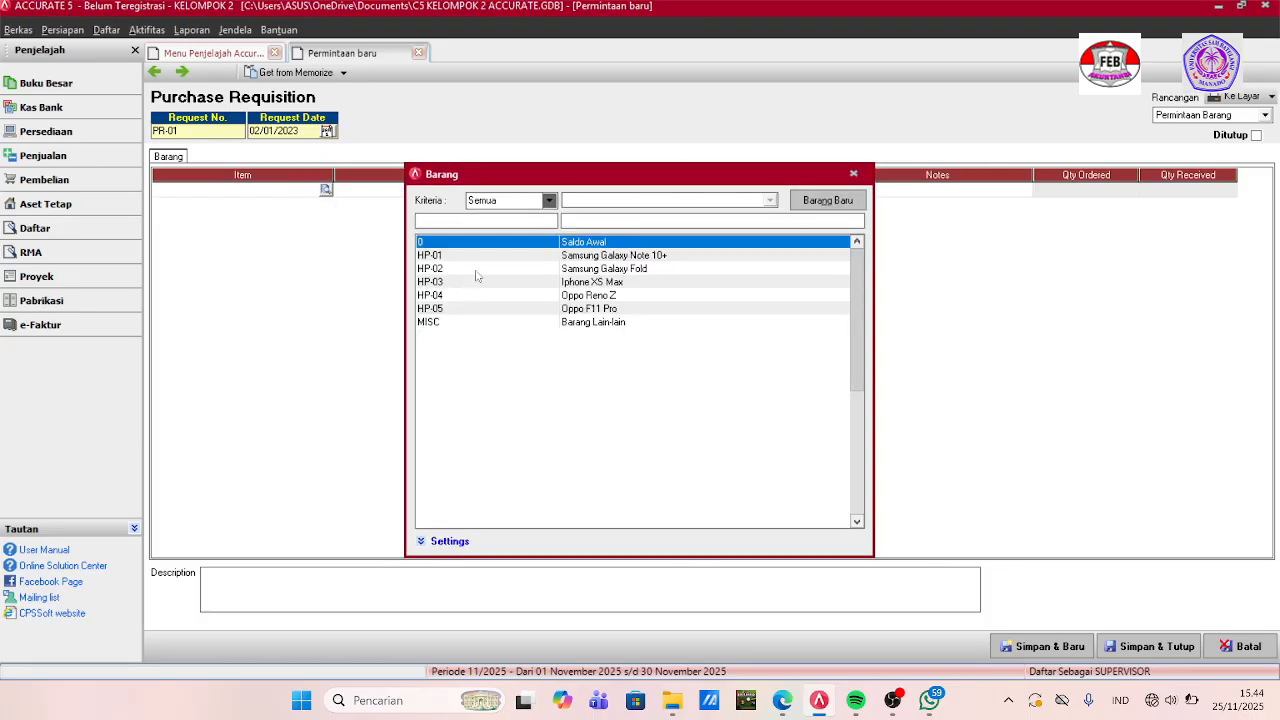
pyautogui.click(486, 256)
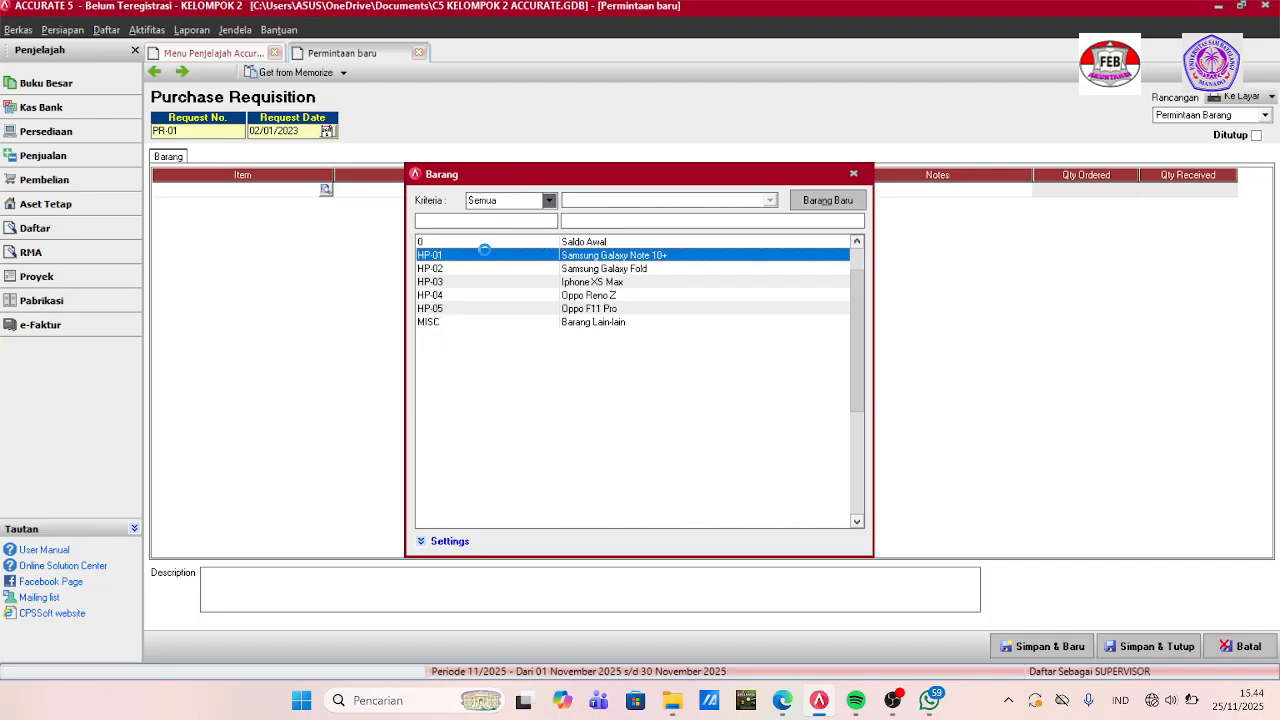
pyautogui.doubleClick(486, 256)
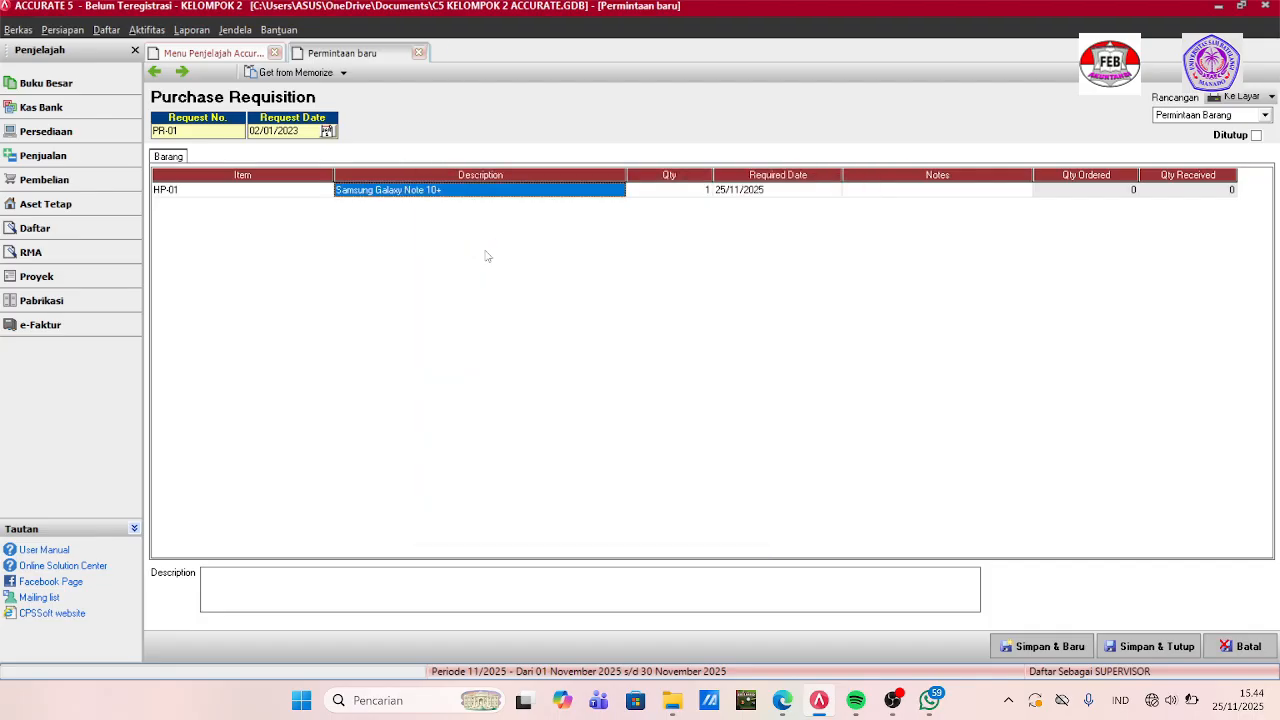
pyautogui.click(686, 189)
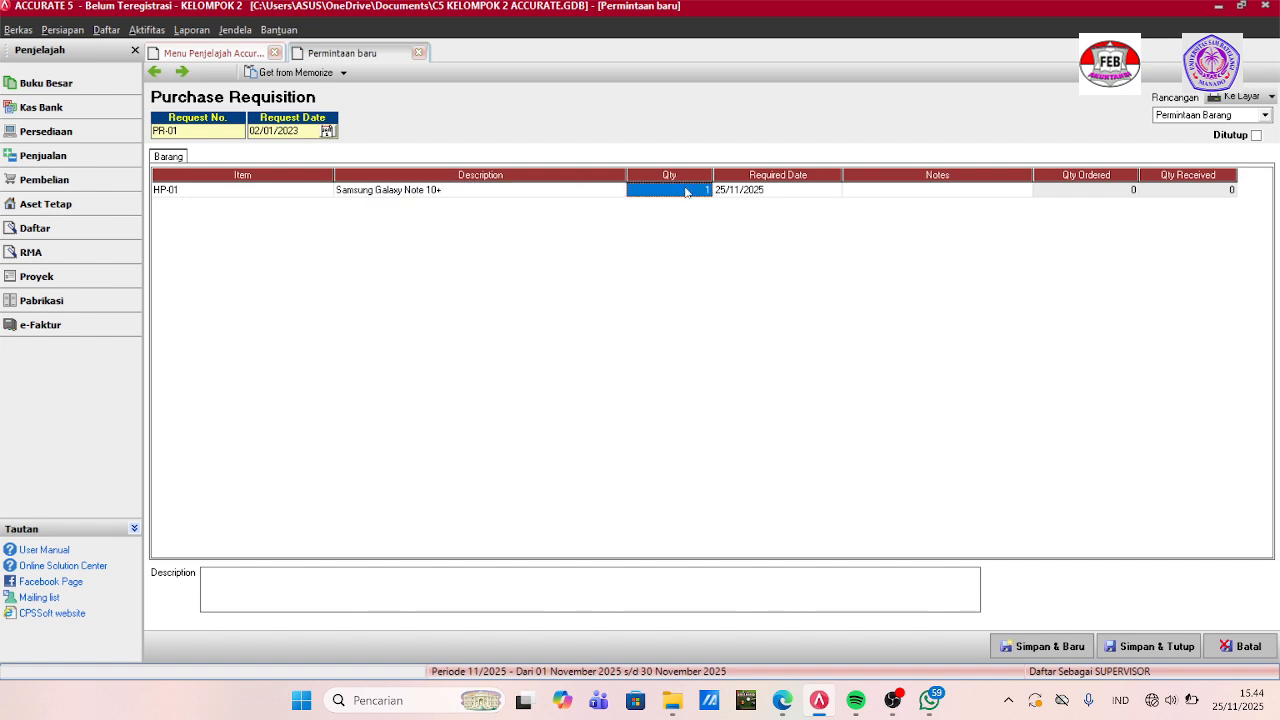
pyautogui.press('BackSpace')
pyautogui.write('50')
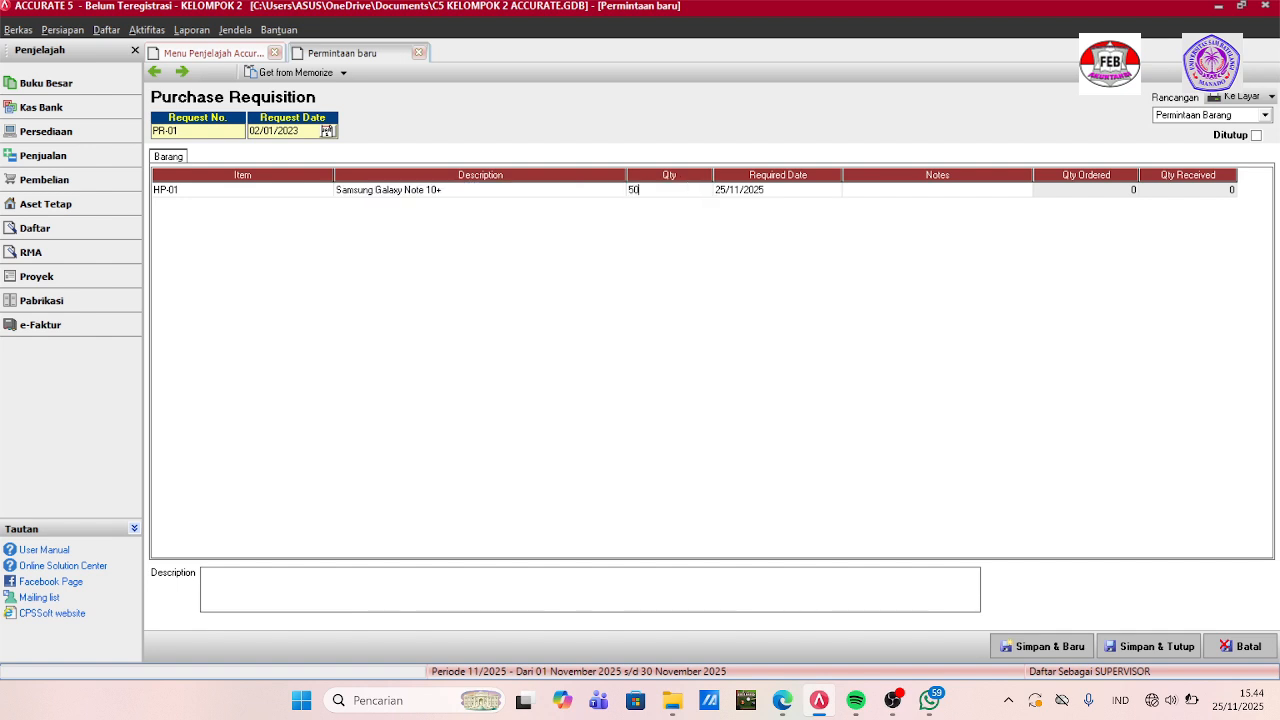
# Set the required date of the HP-01 line to 09/01/2023 and start a second item line.
pyautogui.click(788, 192)
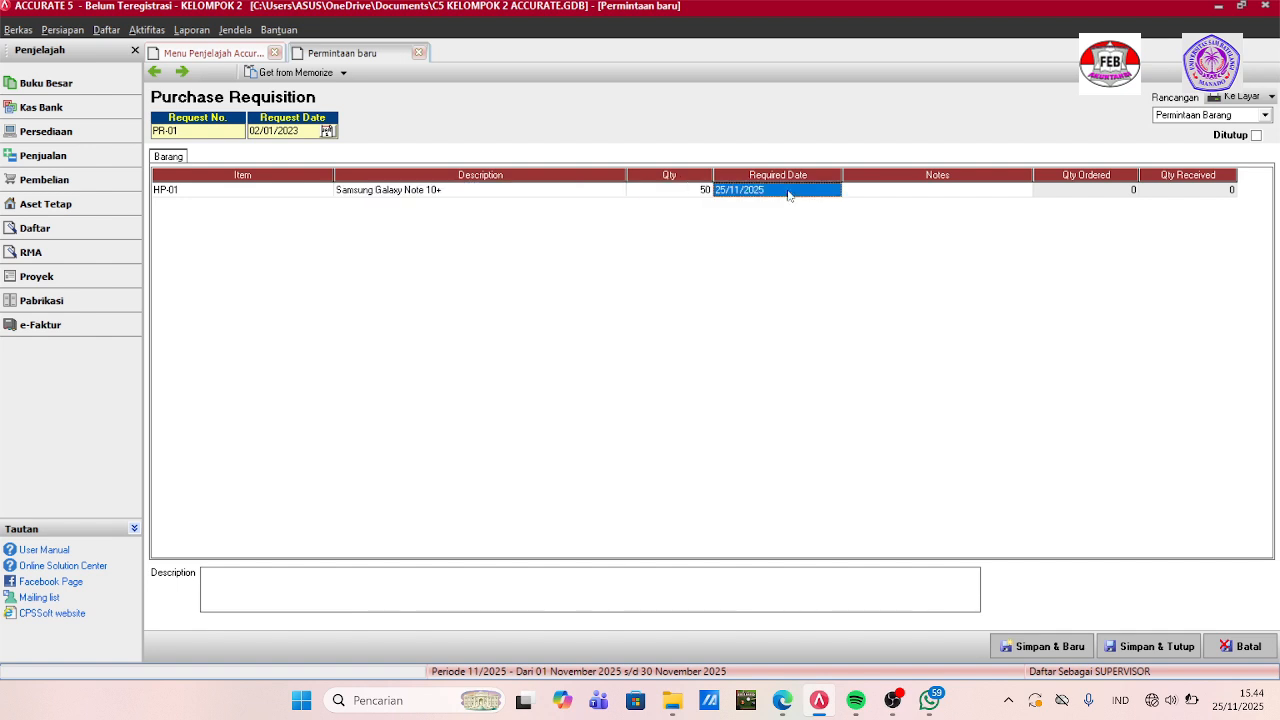
pyautogui.press('BackSpace')
pyautogui.write('0')
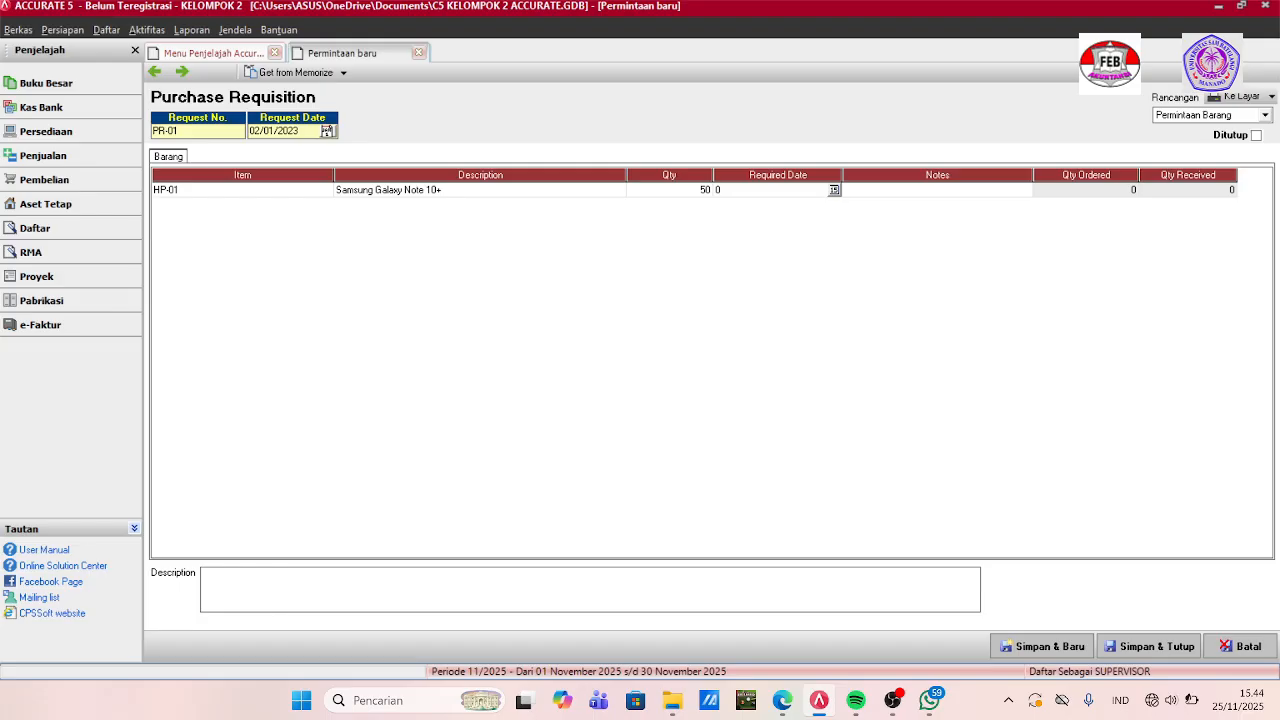
pyautogui.write('9/01/2023')
pyautogui.press('Tab')
pyautogui.press('Tab')
pyautogui.press('Tab')
pyautogui.press('Tab')
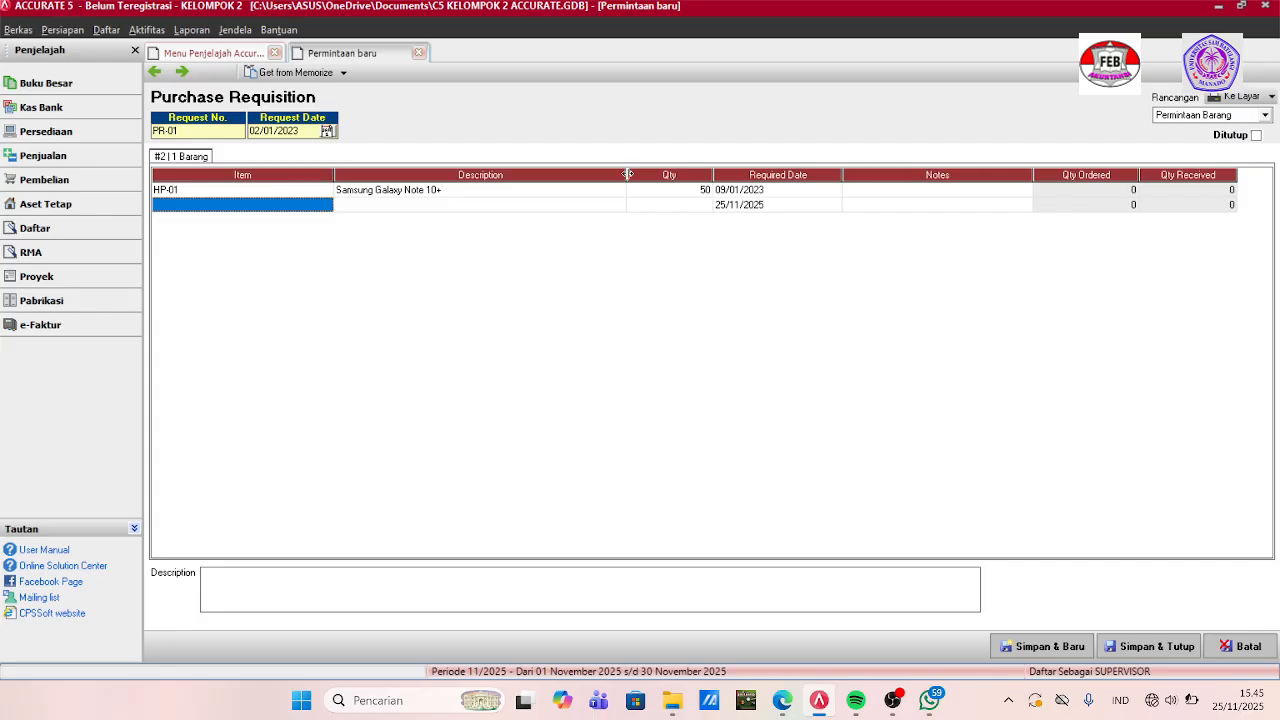
# Add item HP-02 Samsung Galaxy Fold to the second line with a quantity of 40.
pyautogui.click(316, 207)
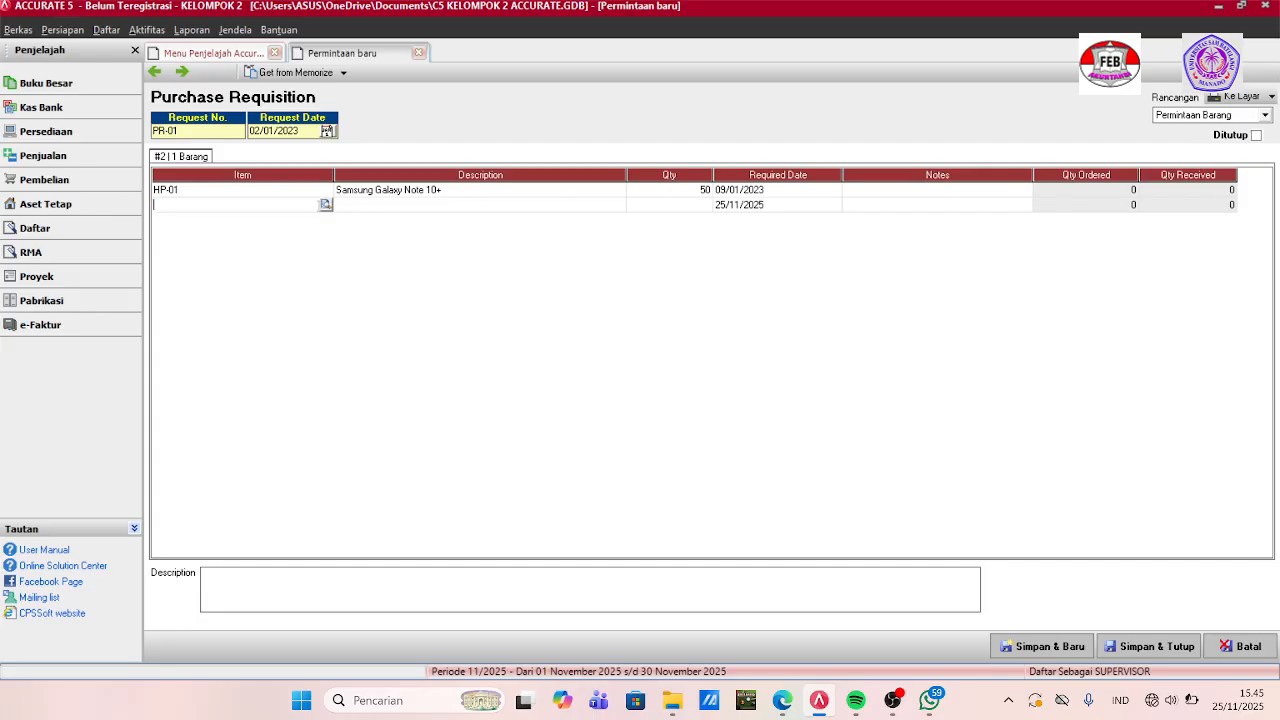
pyautogui.click(325, 205)
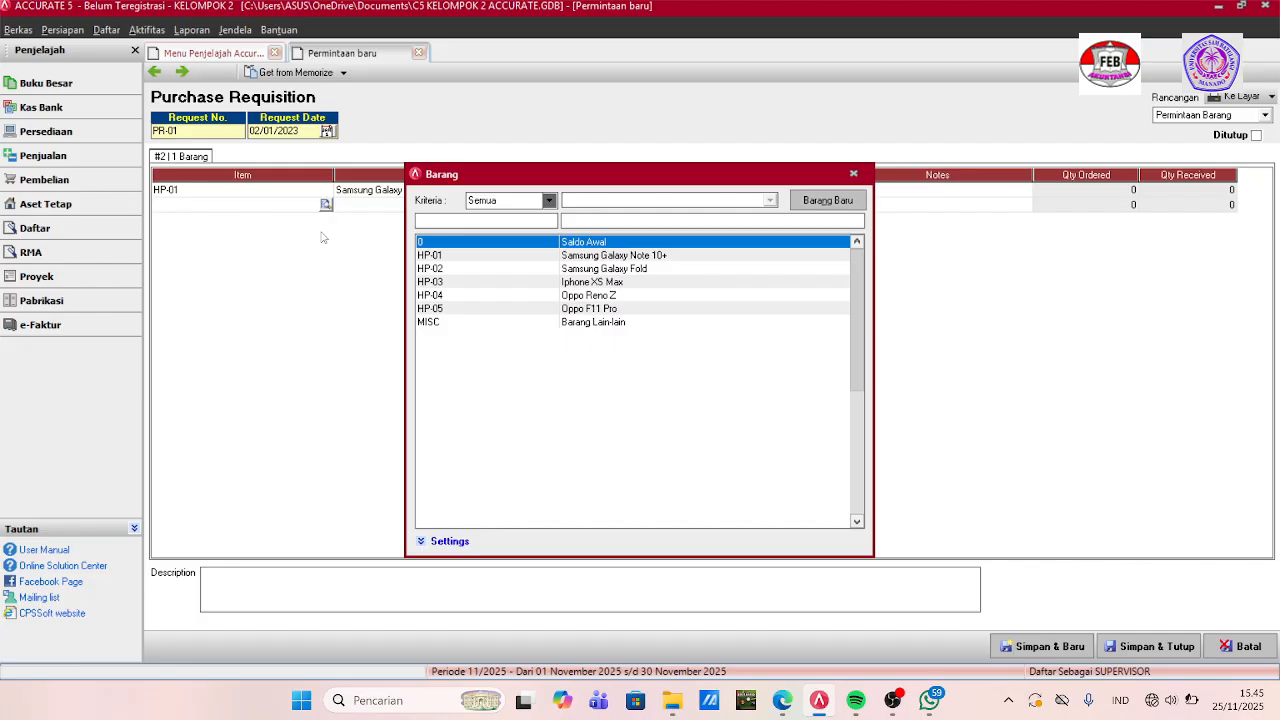
pyautogui.click(601, 269)
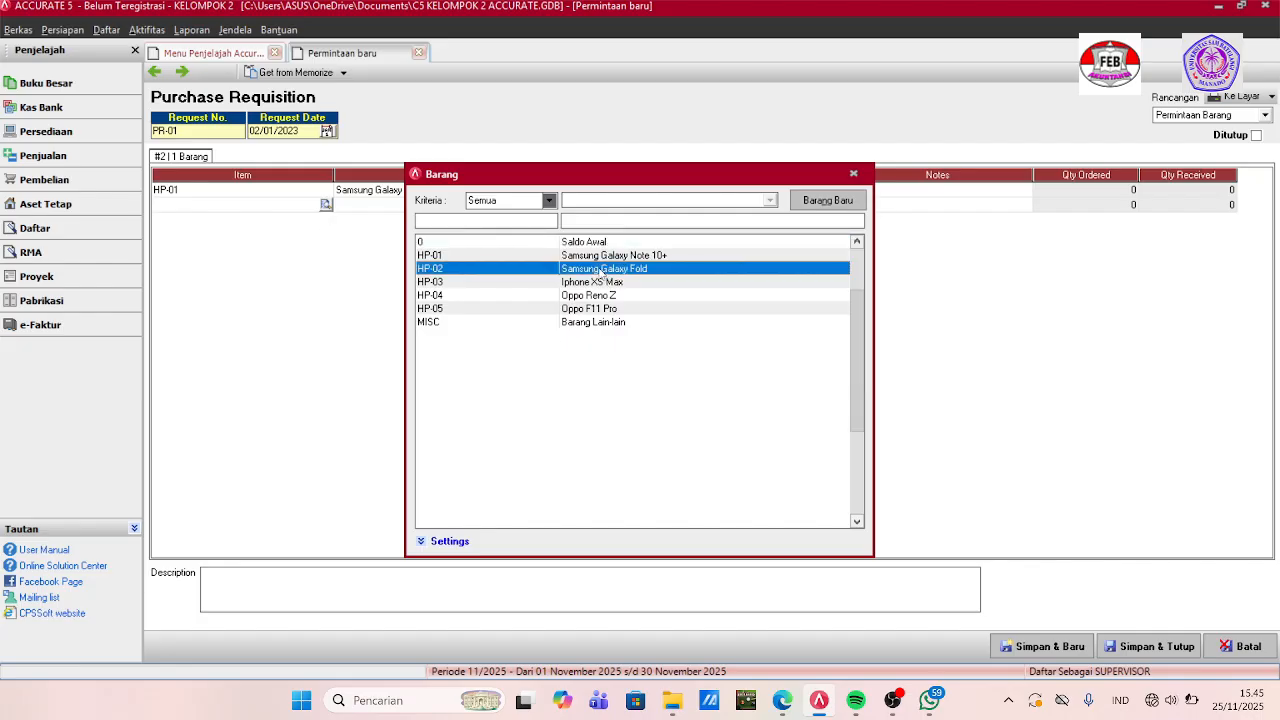
pyautogui.doubleClick(601, 269)
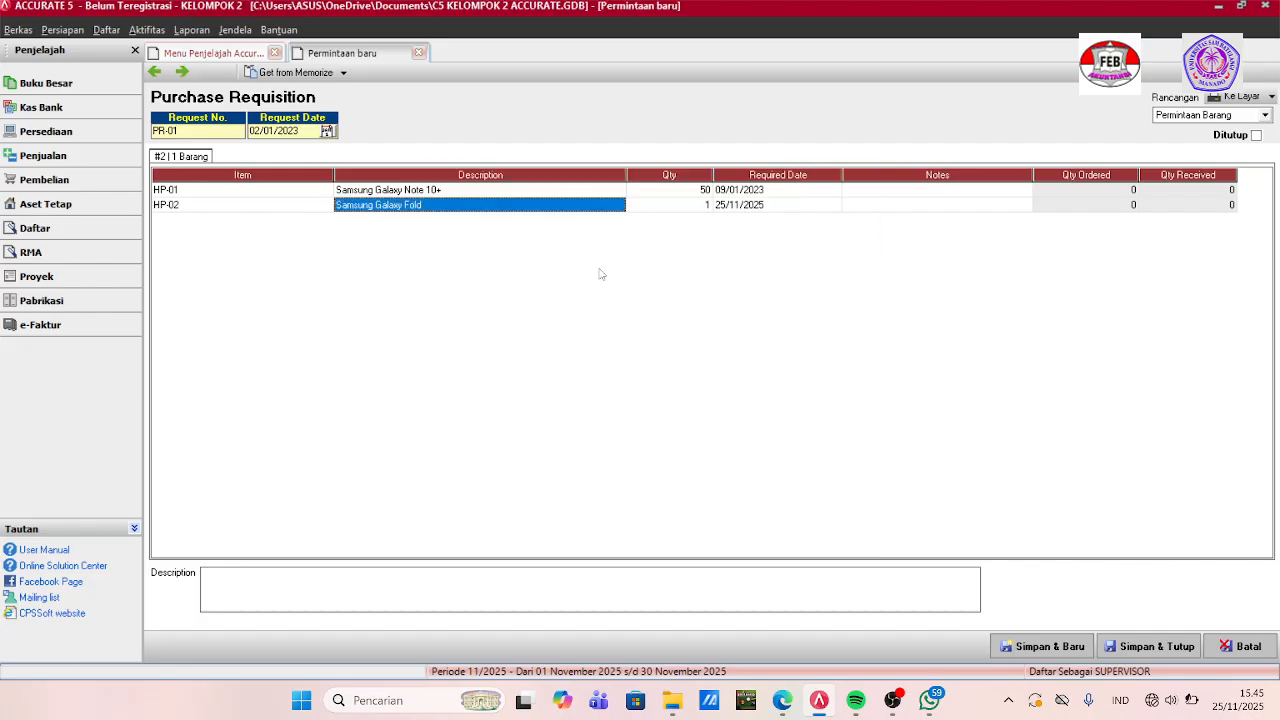
pyautogui.click(690, 208)
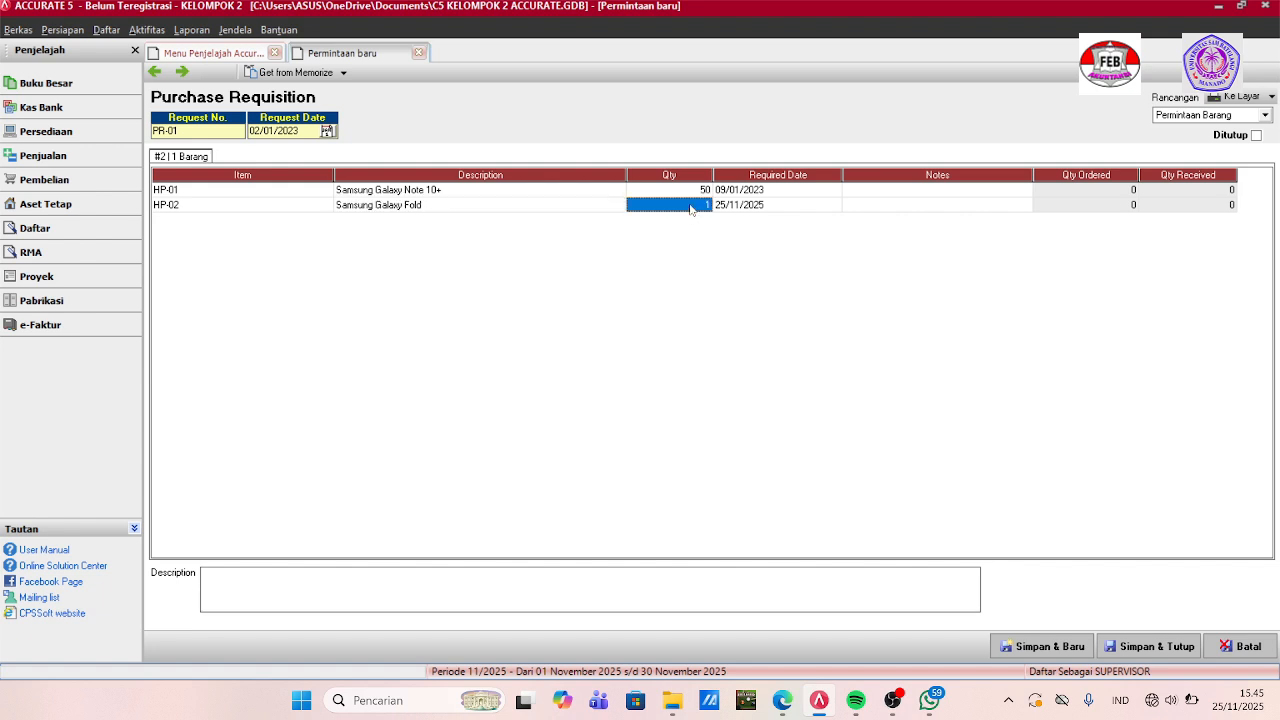
pyautogui.write('40')
pyautogui.press('Tab')
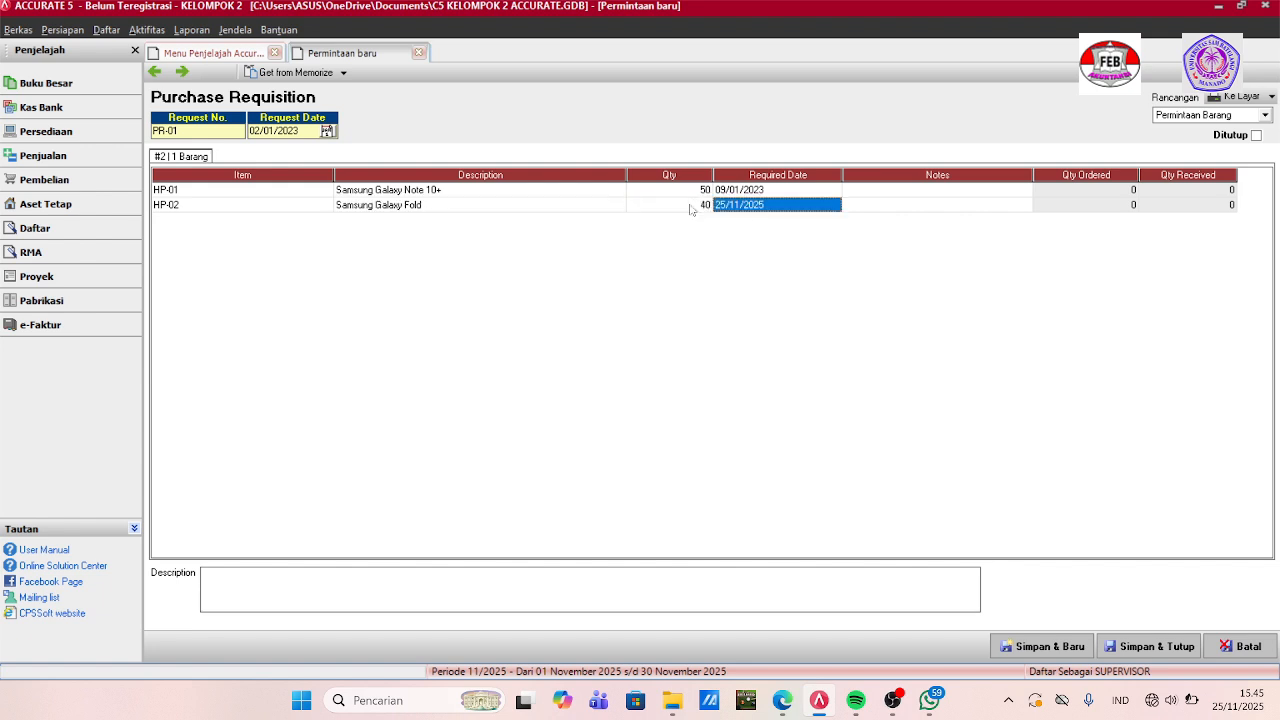
# Set the required date of the HP-02 line to 09/01/2023 and start a third item line.
pyautogui.press('BackSpace')
pyautogui.write('09')
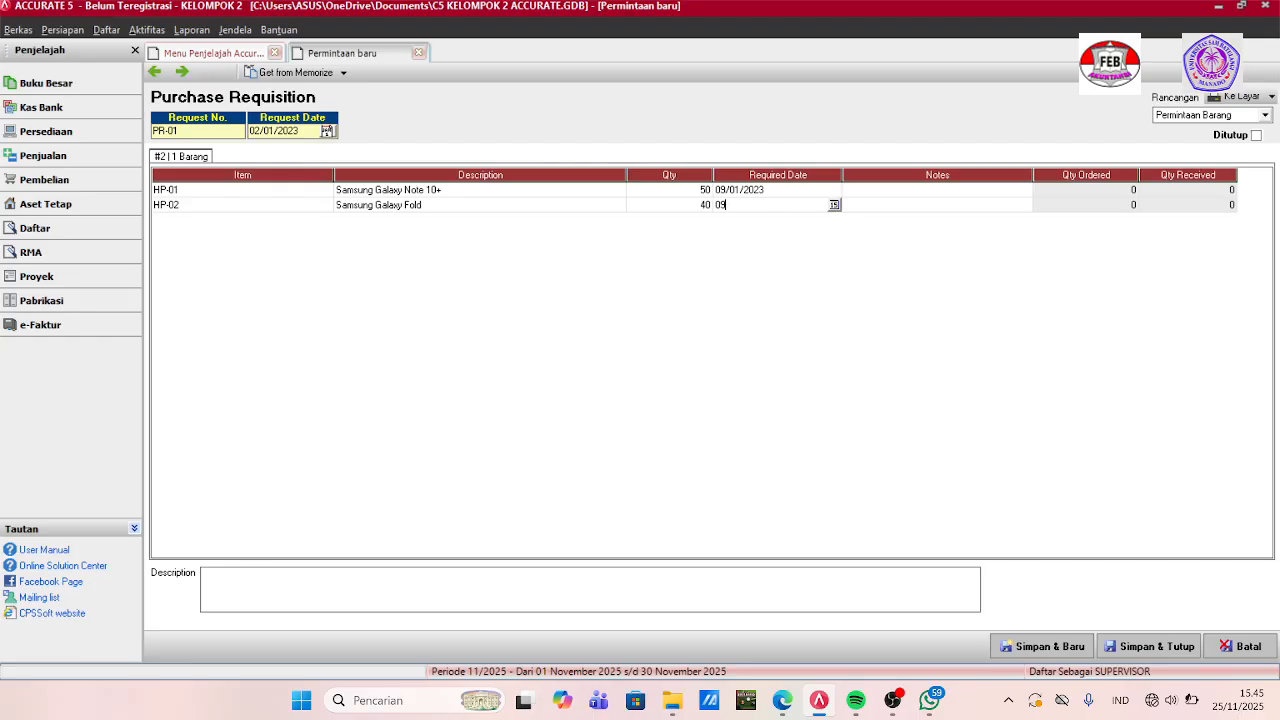
pyautogui.write('/01/2023')
pyautogui.press('Tab')
pyautogui.press('Tab')
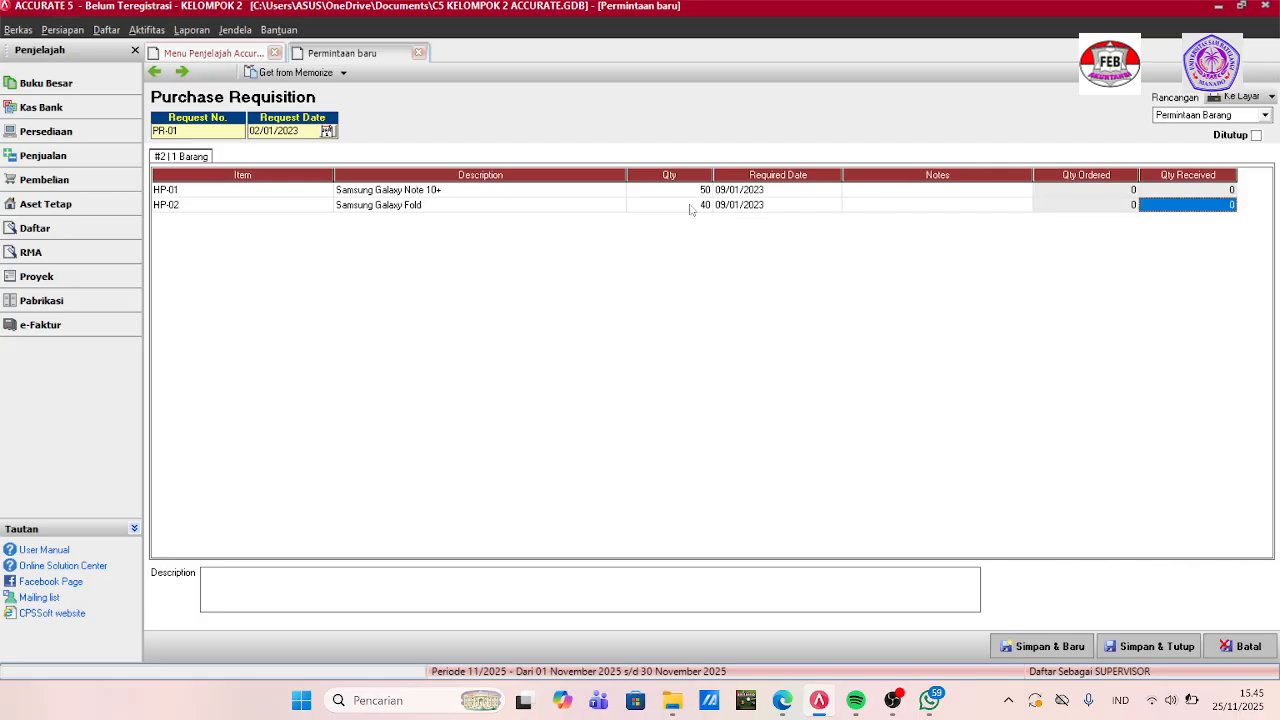
pyautogui.press('Tab')
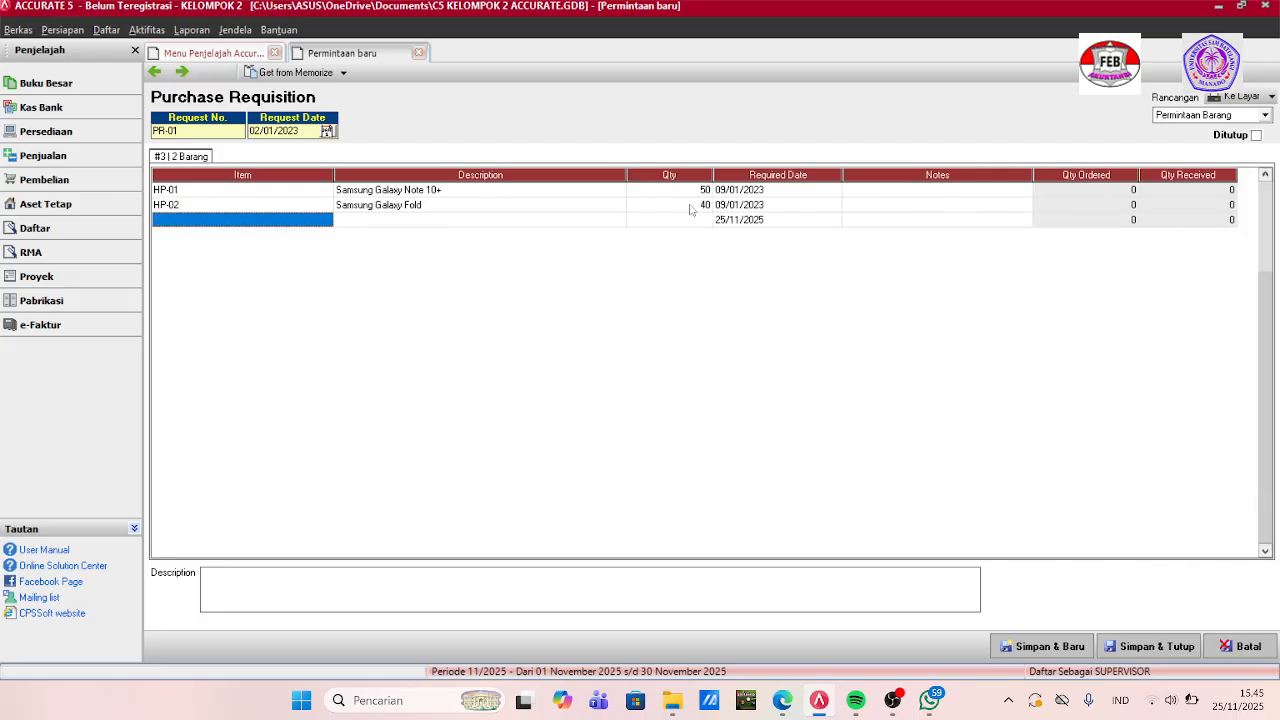
# Add item HP-03 Iphone XS Max to the third line with a quantity of 50.
pyautogui.click(318, 219)
pyautogui.click(325, 219)
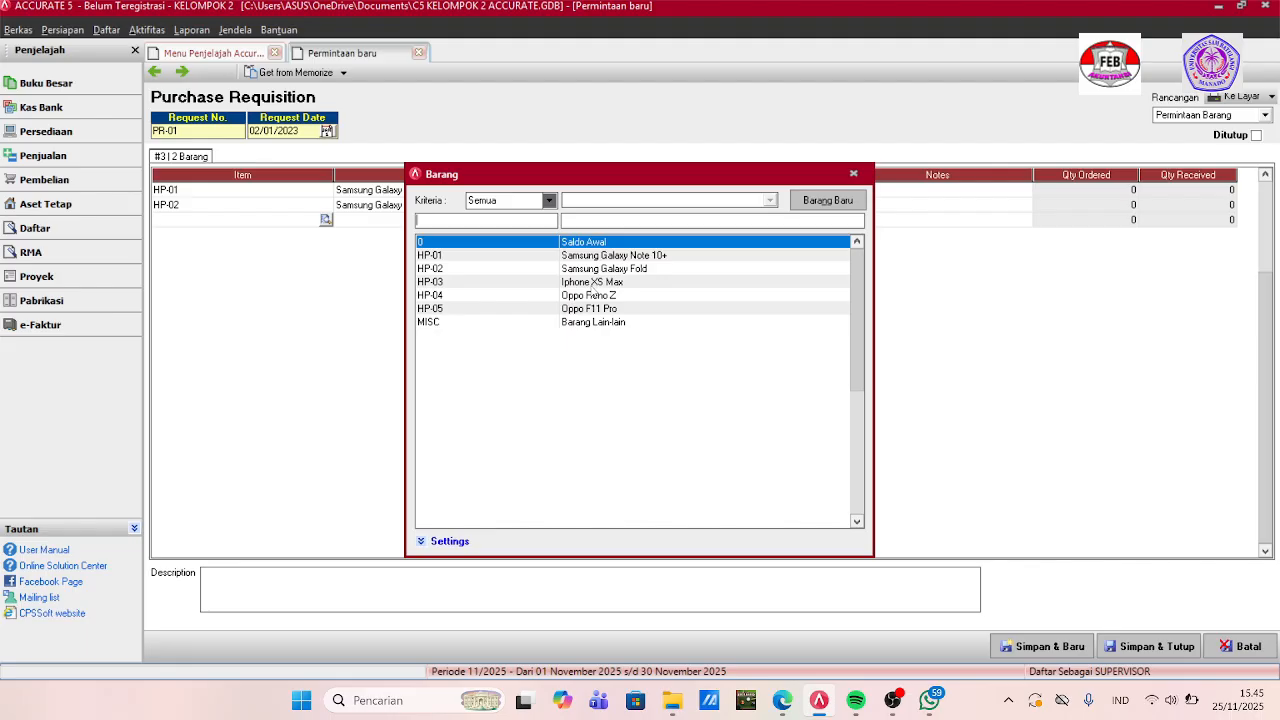
pyautogui.click(591, 284)
pyautogui.doubleClick(591, 284)
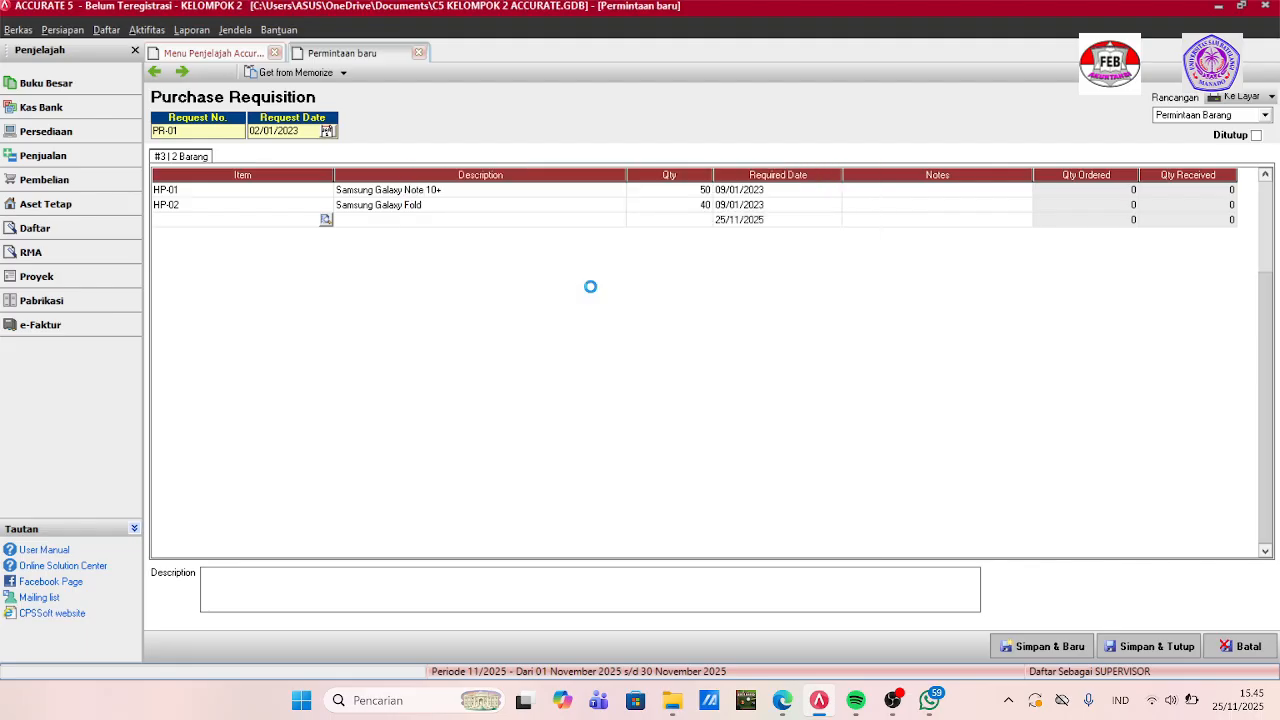
pyautogui.click(703, 219)
pyautogui.write('50')
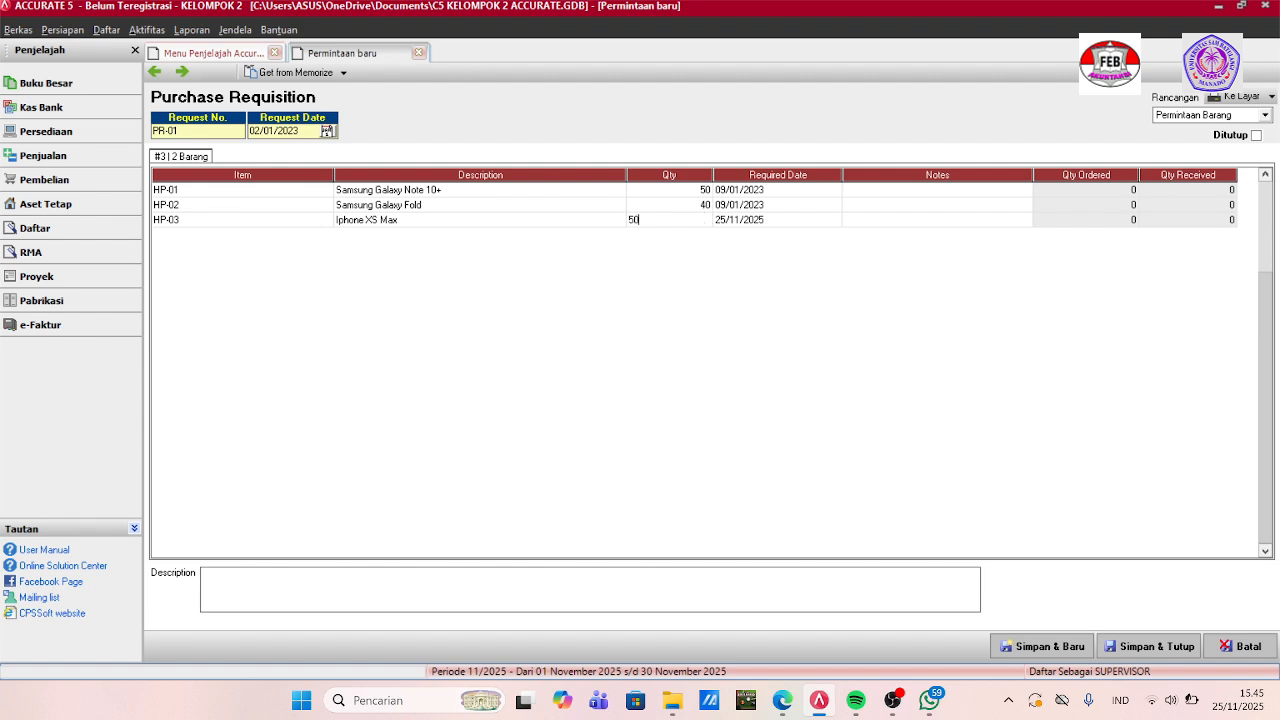
# Set the required date of the HP-03 line to 09/01/2023, then save and close the requisition.
pyautogui.click(773, 219)
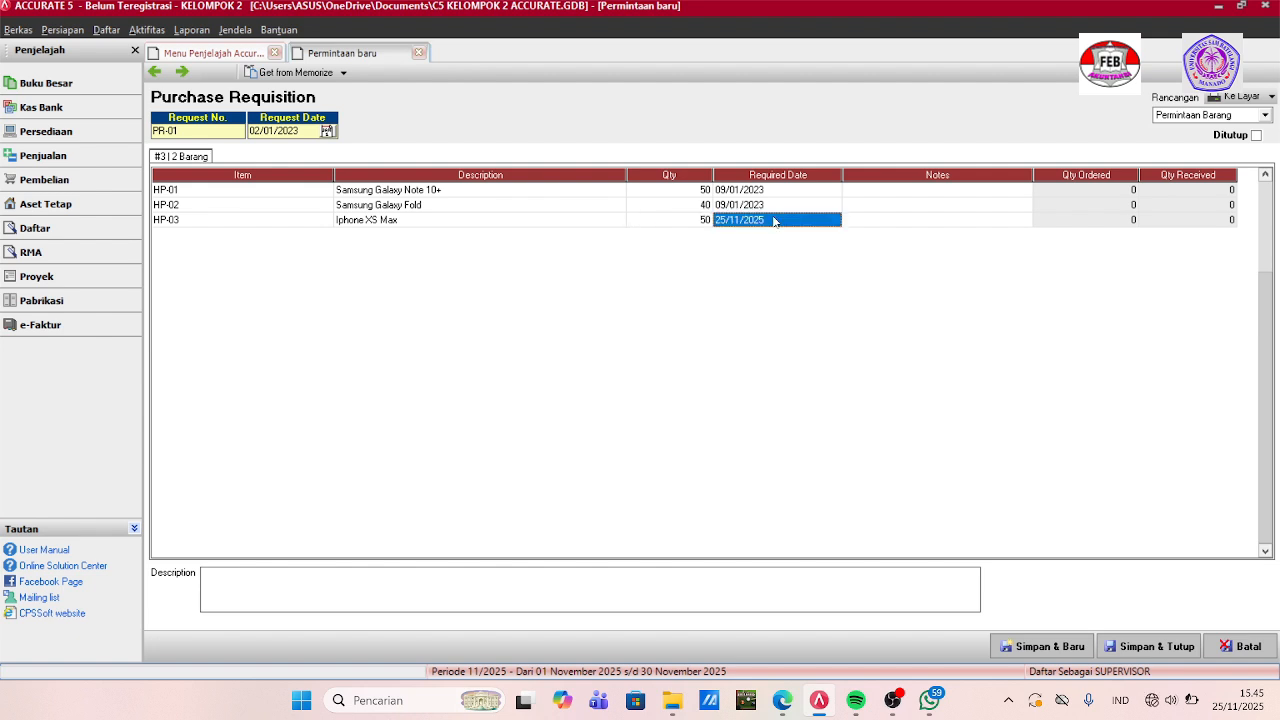
pyautogui.press('BackSpace')
pyautogui.write('09/01/2023')
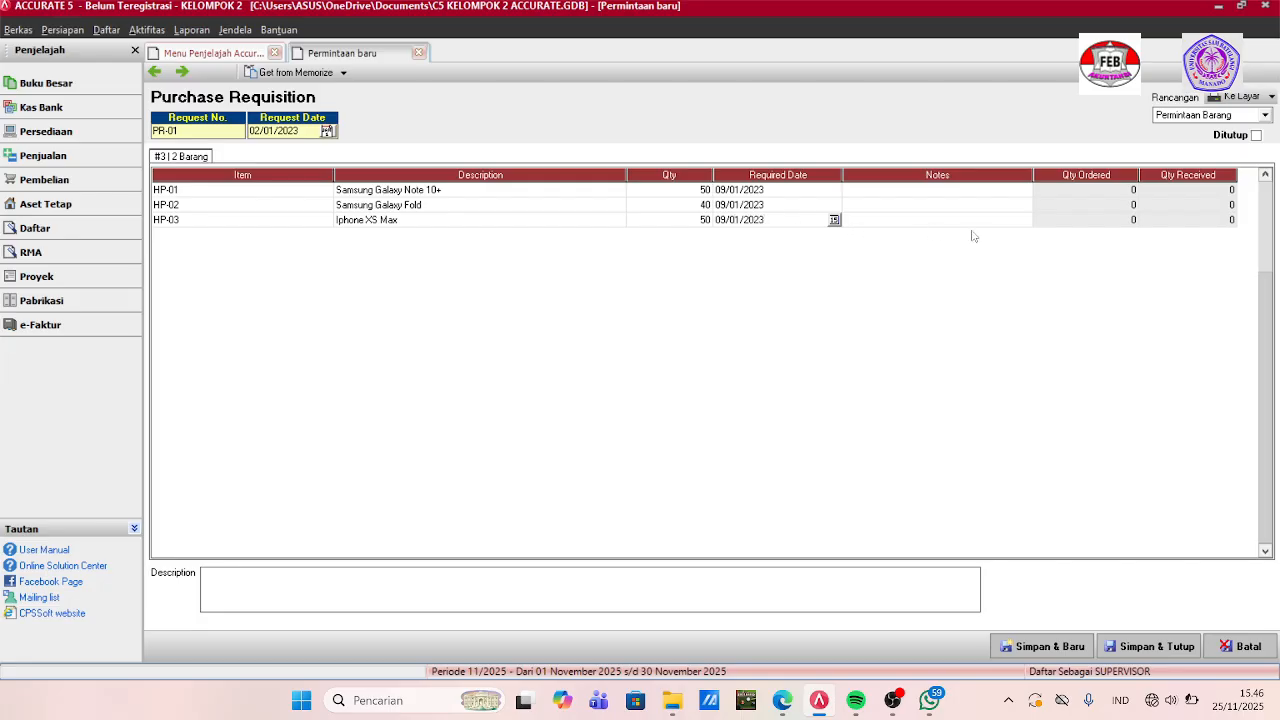
pyautogui.press('Tab')
pyautogui.press('Tab')
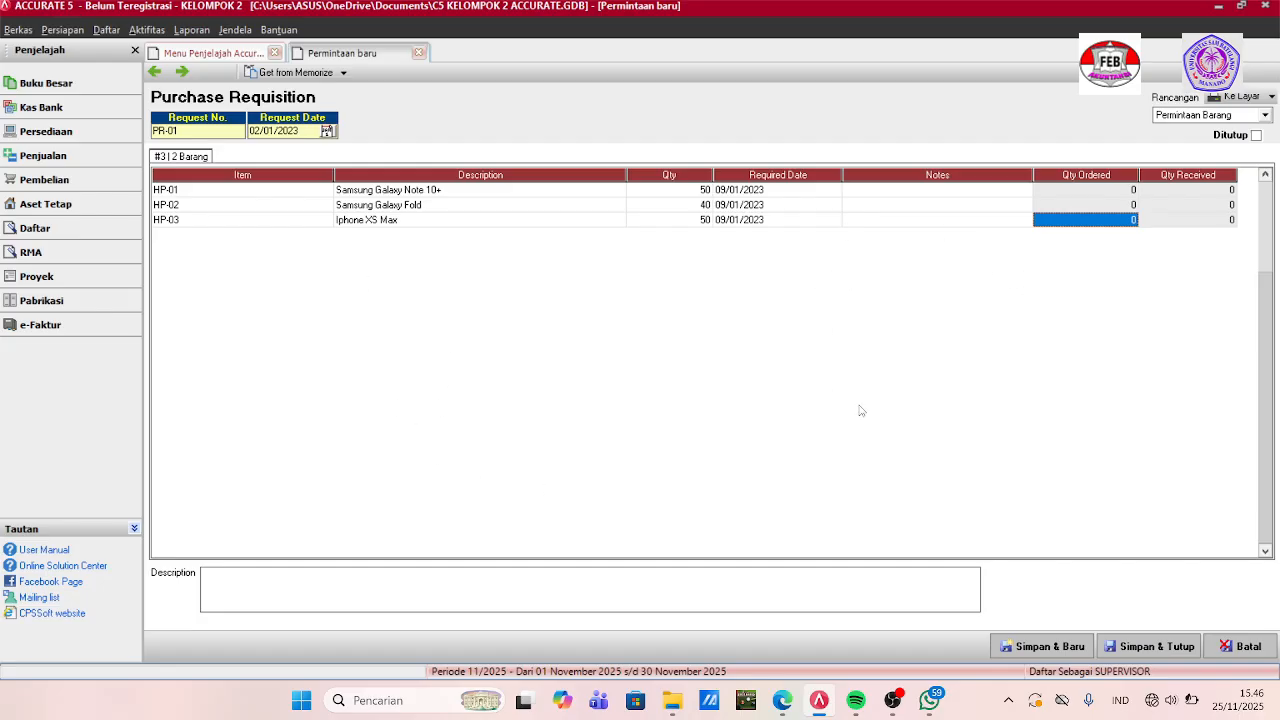
pyautogui.click(1123, 654)
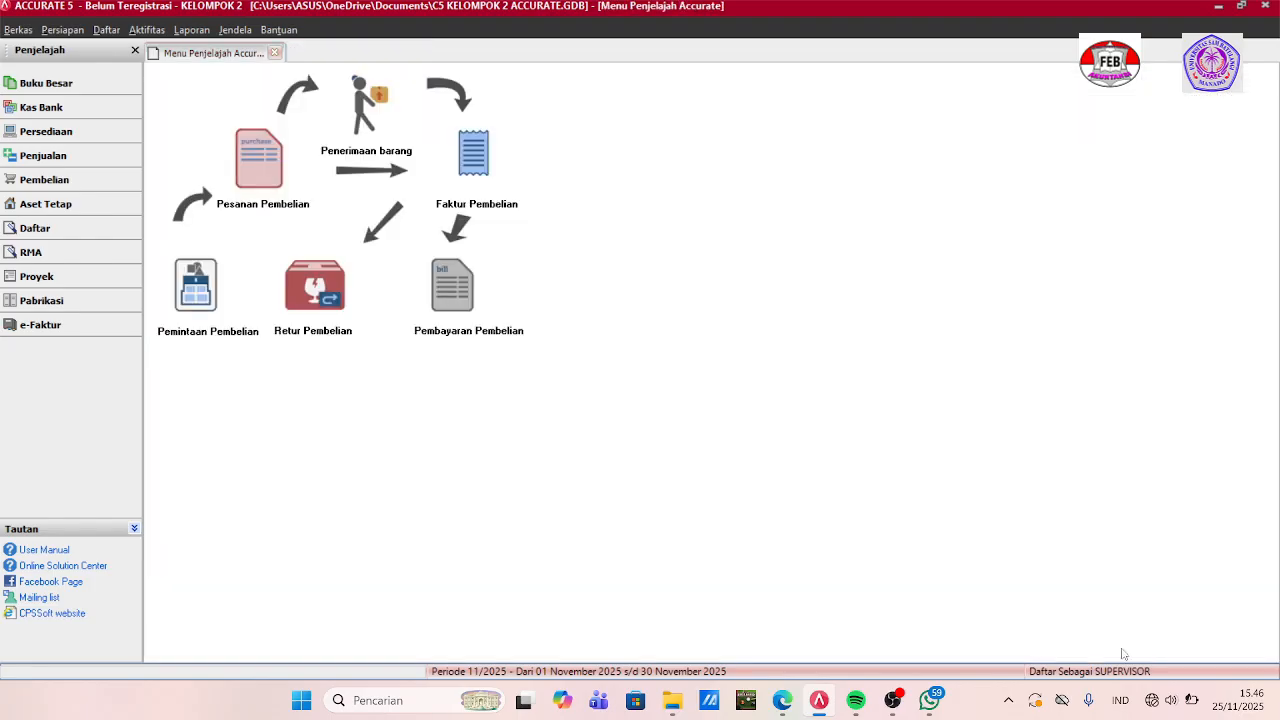
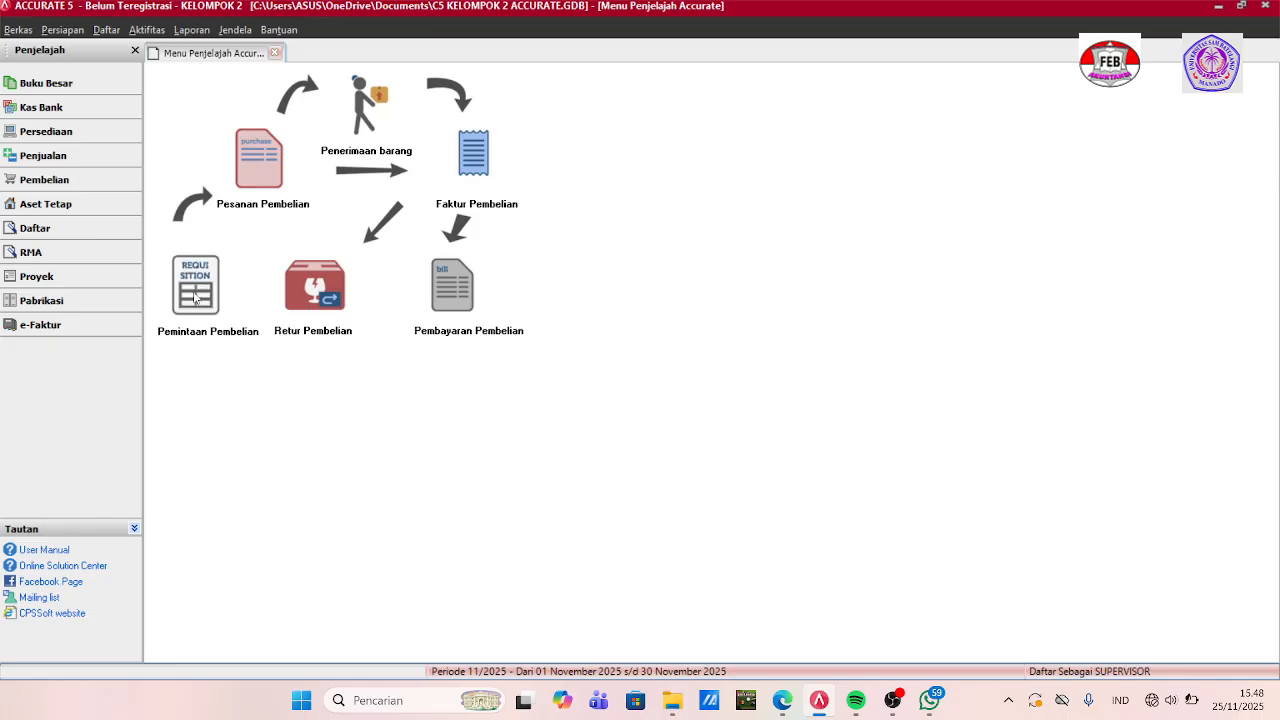
# Open another new purchase requisition and set its request date to 02/01/2023.
pyautogui.click(195, 298)
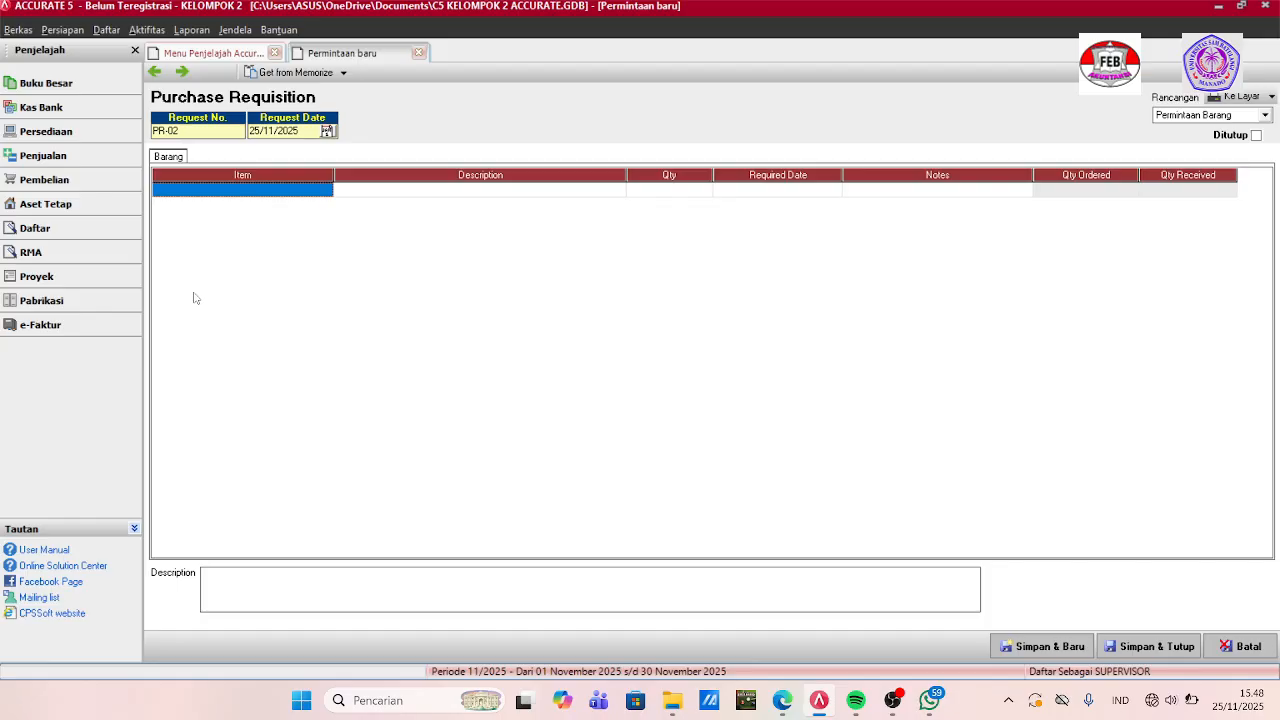
pyautogui.click(307, 131)
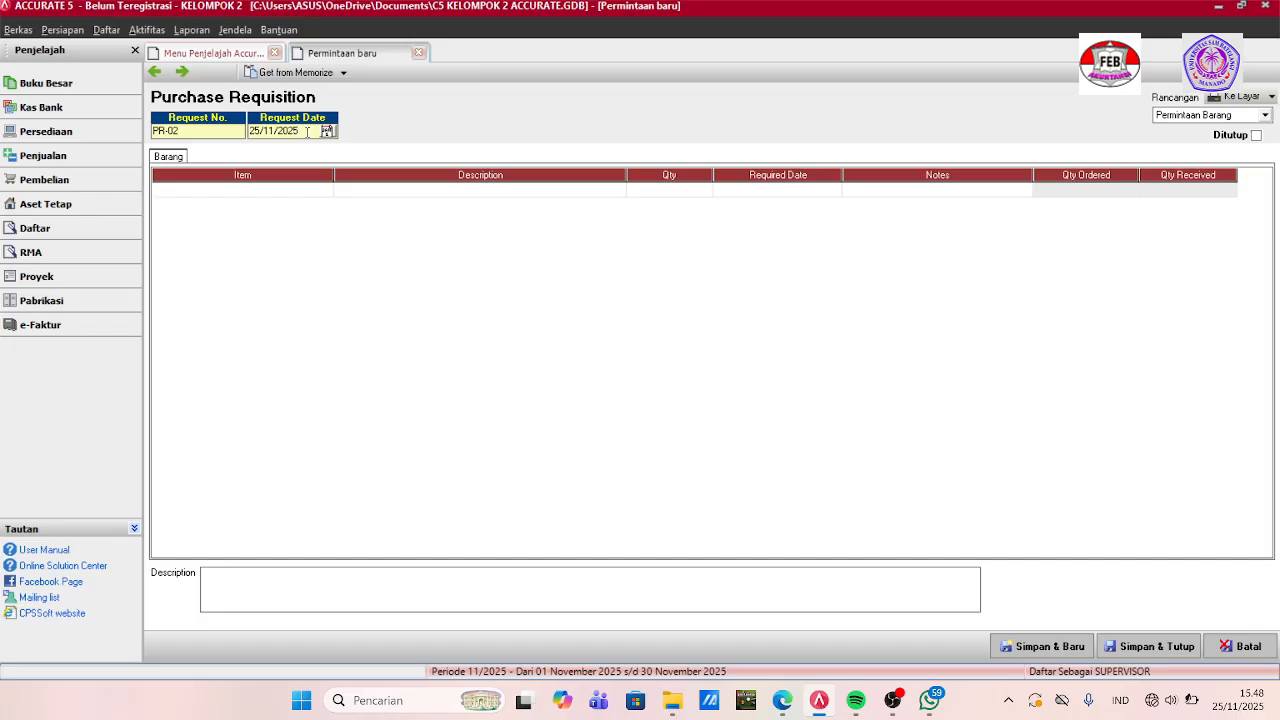
pyautogui.press('BackSpace')
pyautogui.press('BackSpace')
pyautogui.press('BackSpace')
pyautogui.press('BackSpace')
pyautogui.press('BackSpace')
pyautogui.press('BackSpace')
pyautogui.press('BackSpace')
pyautogui.press('BackSpace')
pyautogui.write('02/01/2023')
# Add item MISC Barang Lain-lain to the first line of requisition PR-02.
pyautogui.click(271, 192)
pyautogui.click(326, 190)
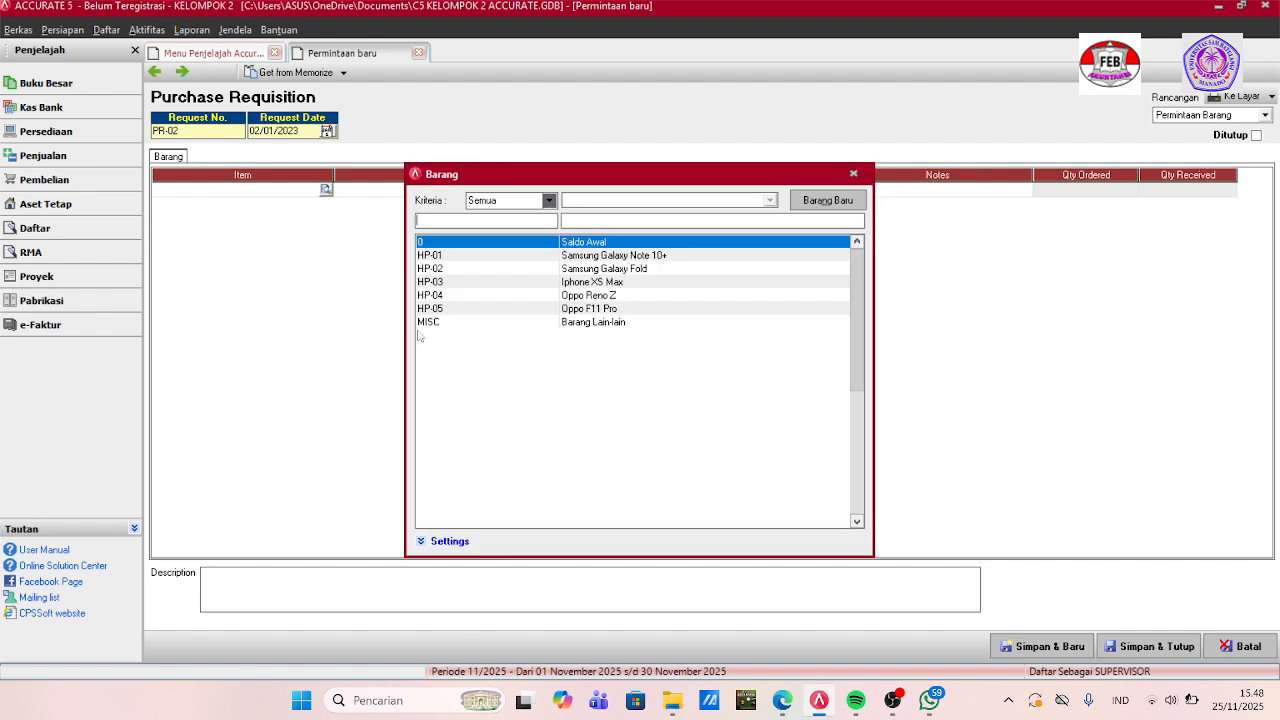
pyautogui.click(473, 325)
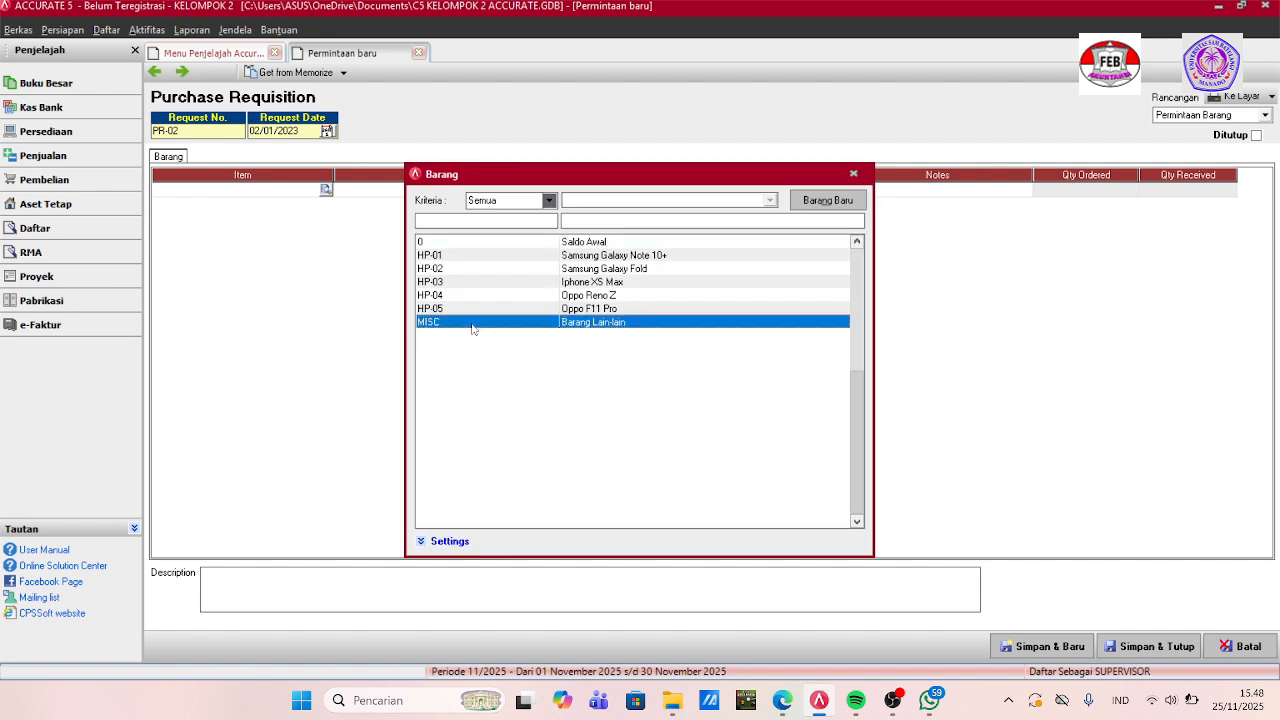
pyautogui.doubleClick(473, 324)
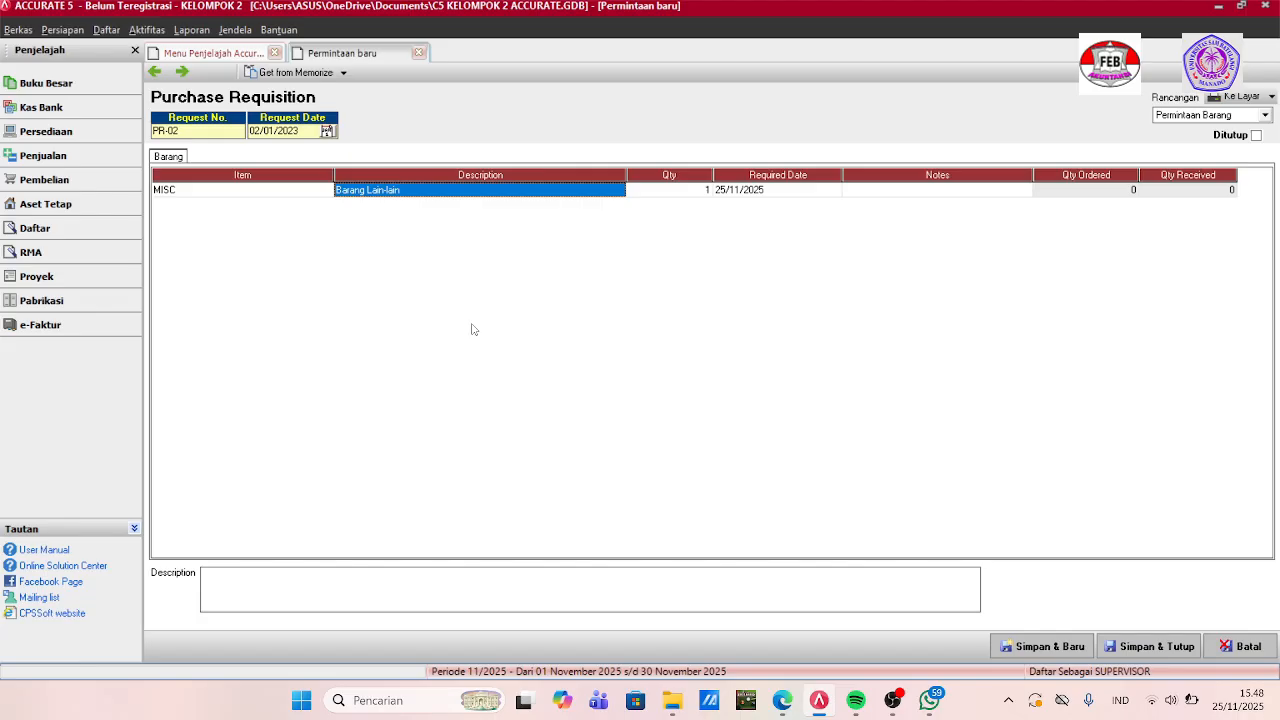
# Replace the description of the first MISC line with Xiomi Redmi Note 7.
pyautogui.click(463, 198)
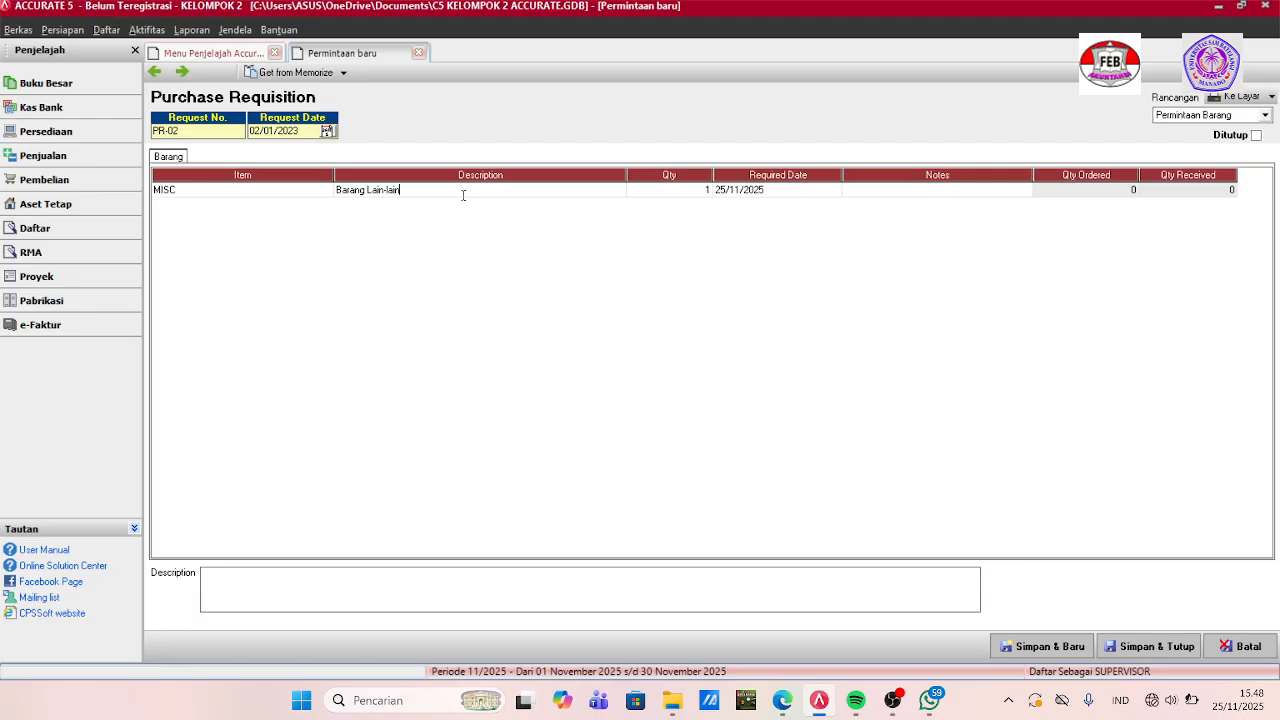
pyautogui.press('BackSpace')
pyautogui.press('BackSpace')
pyautogui.press('BackSpace')
pyautogui.press('BackSpace')
pyautogui.press('BackSpace')
pyautogui.press('BackSpace')
pyautogui.press('BackSpace')
pyautogui.press('BackSpace')
pyautogui.press('BackSpace')
pyautogui.press('BackSpace')
pyautogui.press('BackSpace')
pyautogui.press('BackSpace')
pyautogui.press('BackSpace')
pyautogui.press('BackSpace')
pyautogui.press('BackSpace')
pyautogui.press('BackSpace')
pyautogui.write('Xiomi Redmi Note 7')
# Set the Xiomi Redmi Note 7 line's quantity to 5 and required date to 10/01/2023, and start a second line.
pyautogui.click(706, 189)
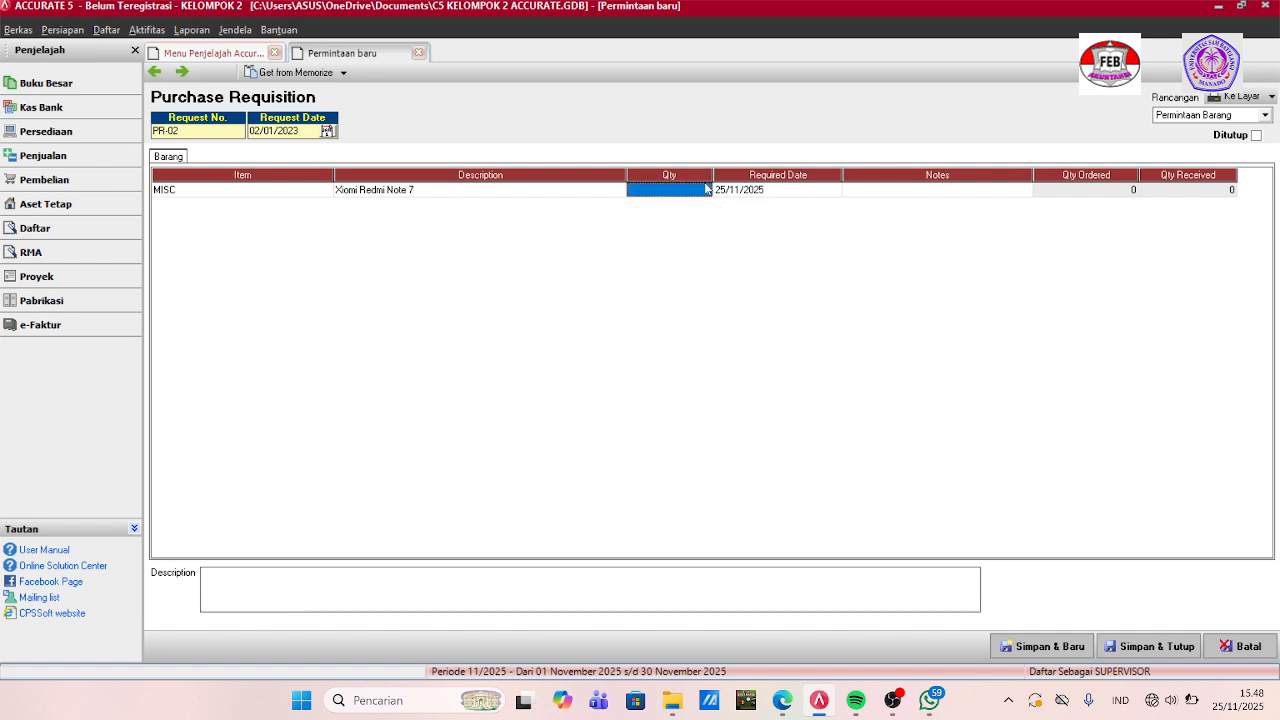
pyautogui.write('5')
pyautogui.click(772, 192)
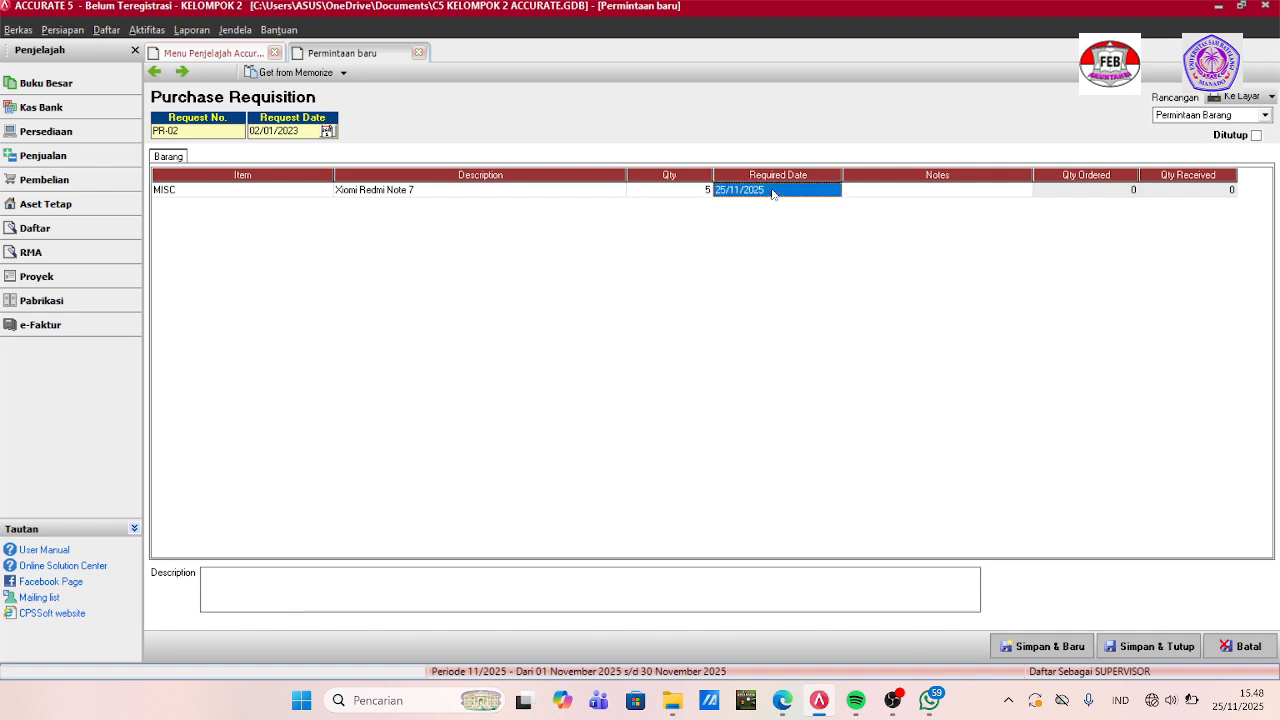
pyautogui.press('BackSpace')
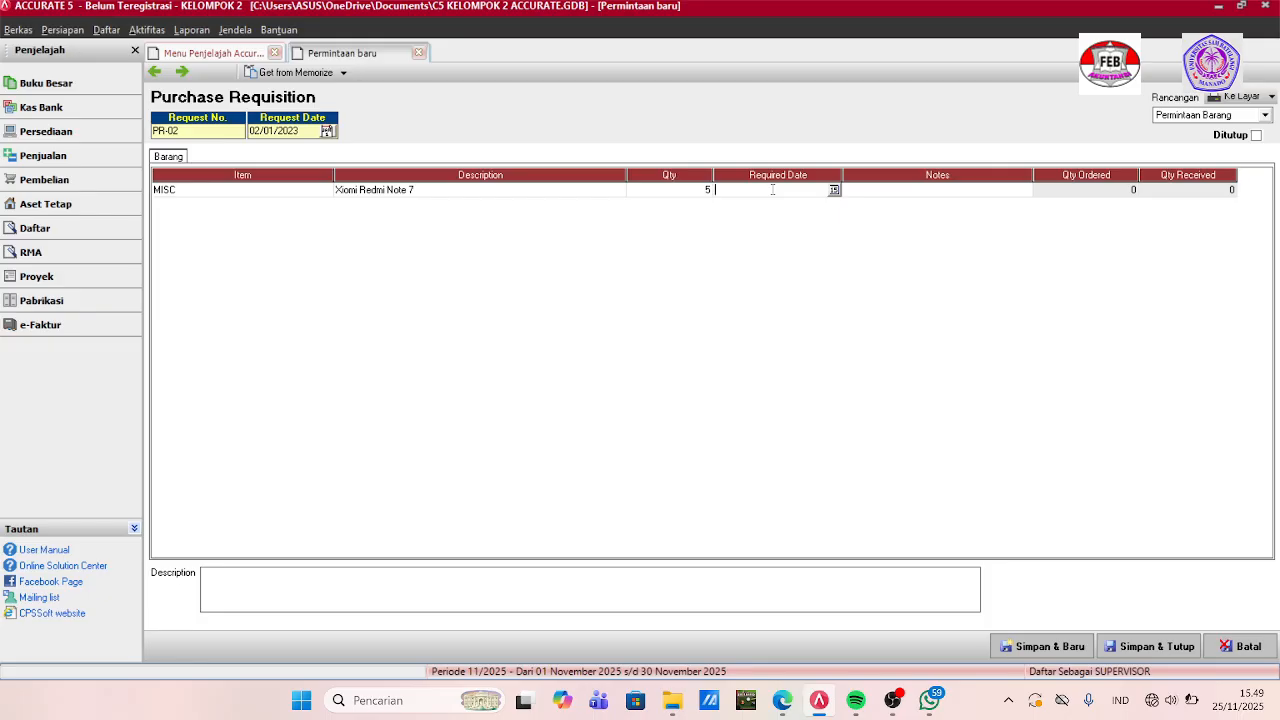
pyautogui.write('10/01/2023')
pyautogui.press('Tab')
pyautogui.press('Tab')
pyautogui.press('Tab')
pyautogui.press('Tab')
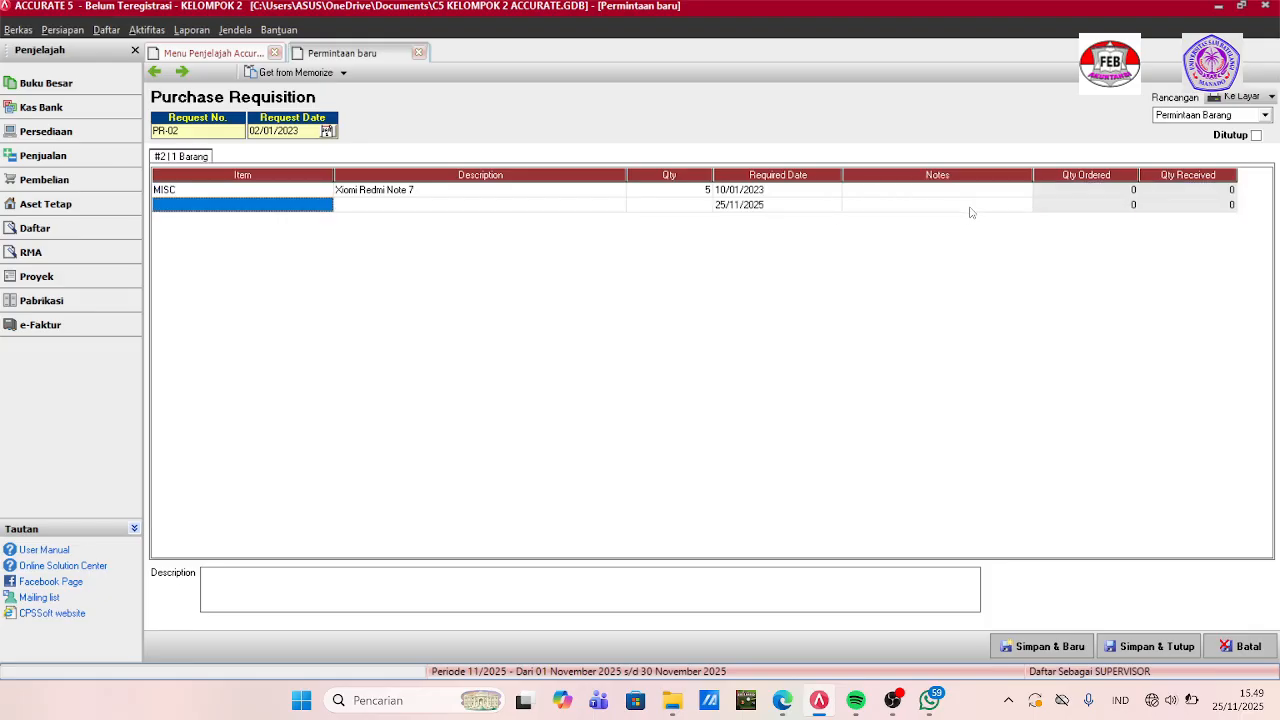
# Add item MISC to the second requisition line with the description Huawei P30 Pro.
pyautogui.click(324, 207)
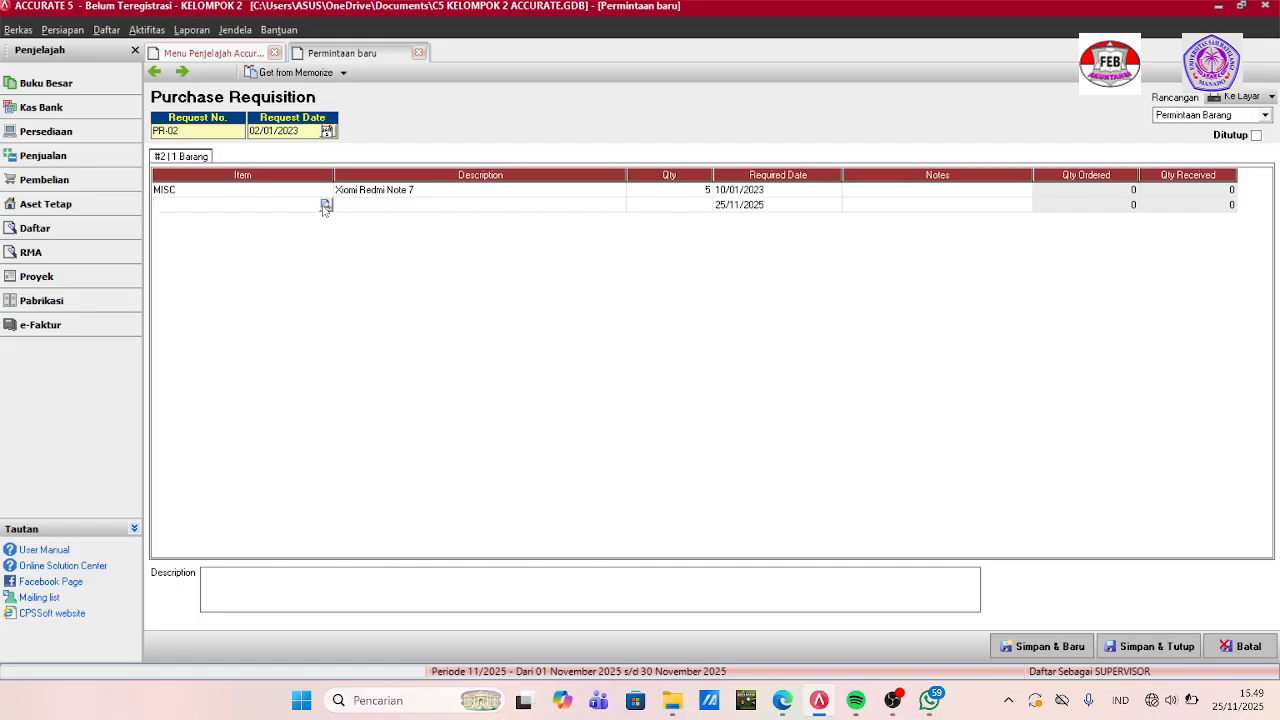
pyautogui.click(325, 206)
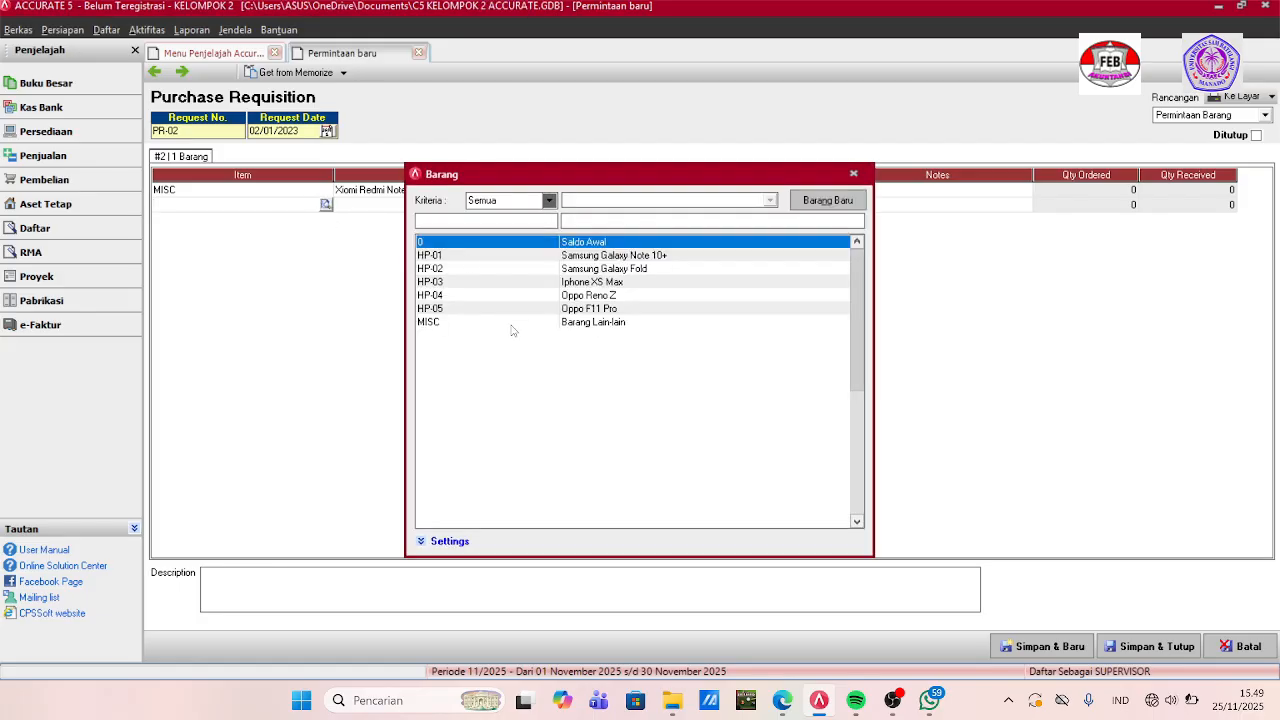
pyautogui.click(511, 324)
pyautogui.doubleClick(511, 324)
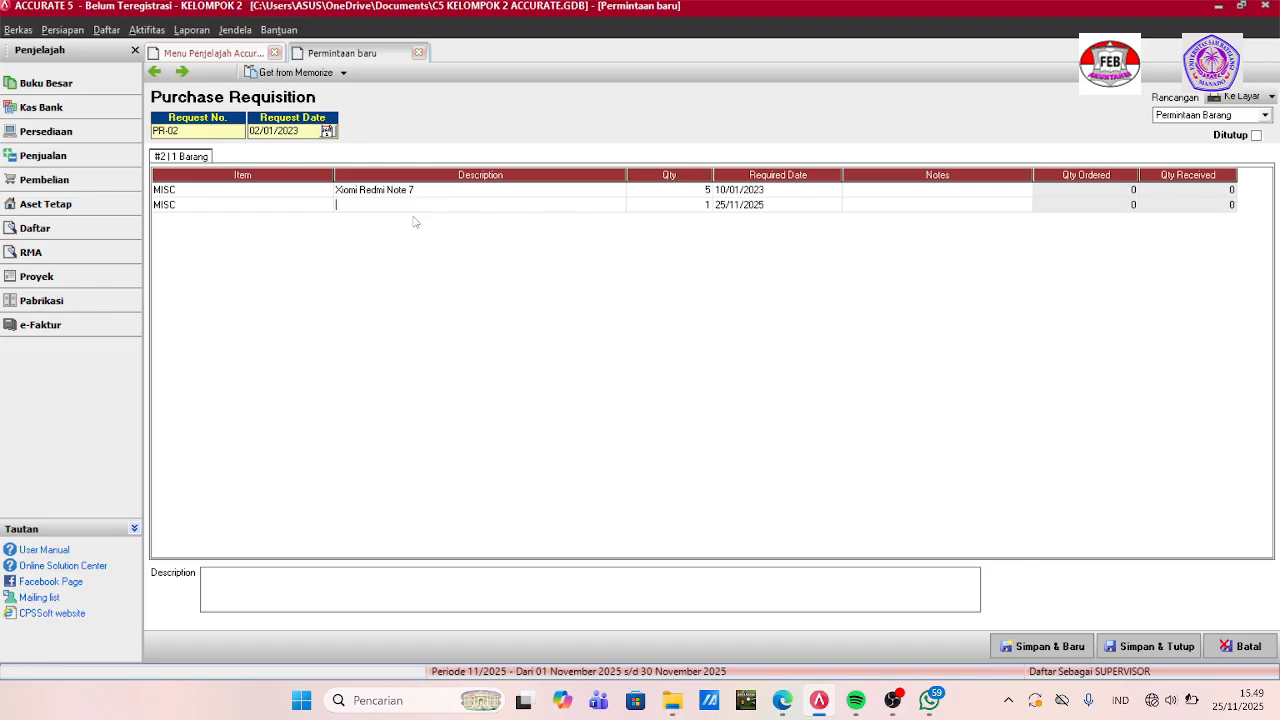
pyautogui.write('Huawei P30 Pro')
# Set the Huawei P30 Pro line's quantity to 3 and its required date to 10/01/2023.
pyautogui.click(651, 209)
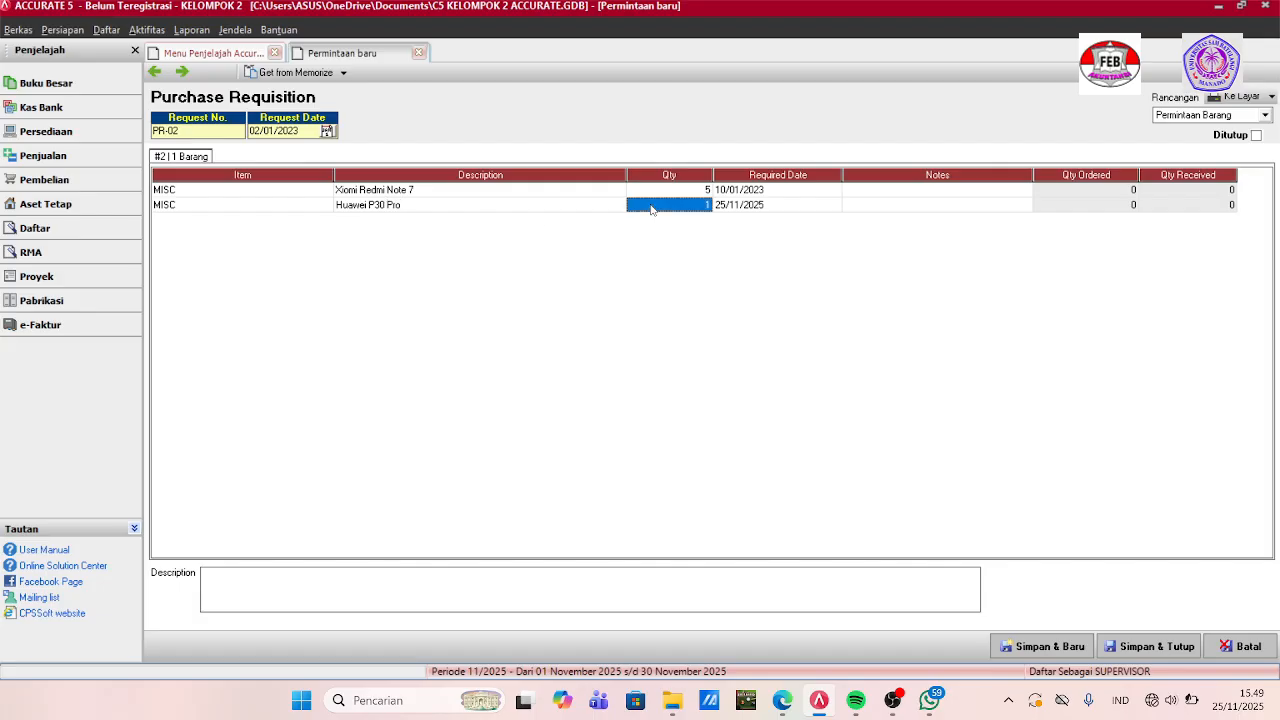
pyautogui.write('3')
pyautogui.click(742, 209)
pyautogui.write('1')
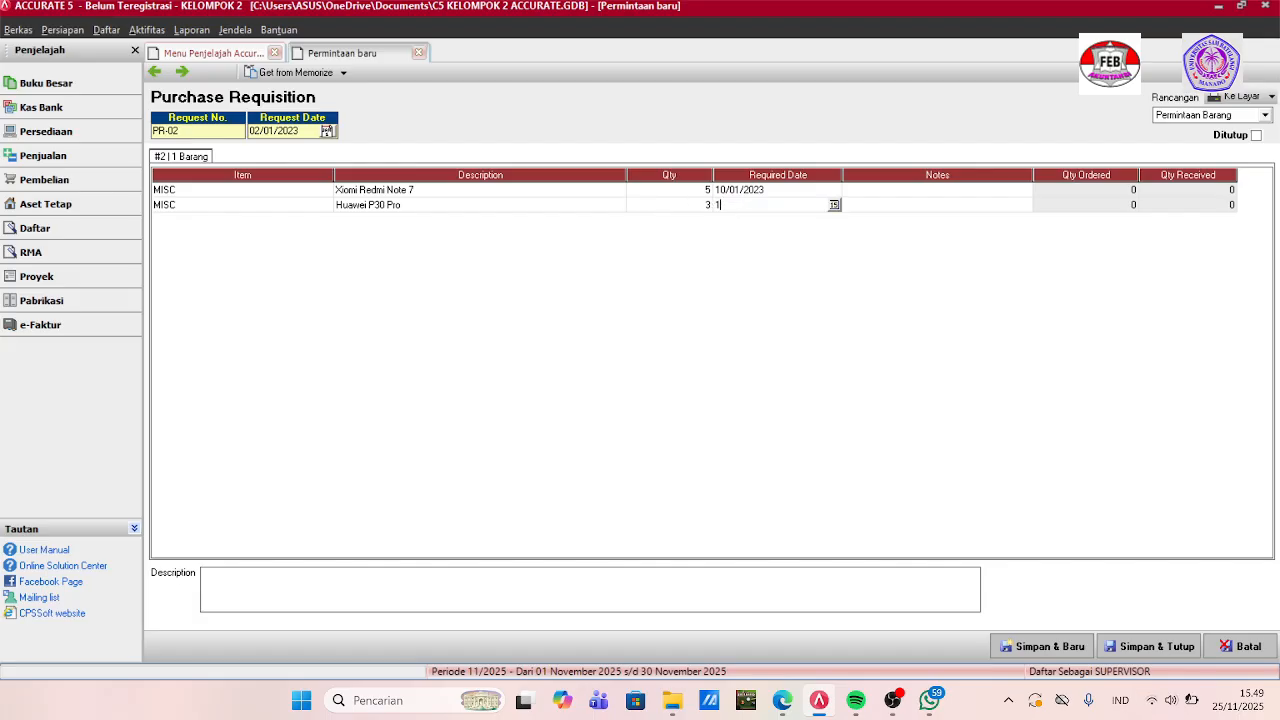
pyautogui.write('0/01/2023')
# Enter the requisition description "Kebutuhan Komunikasi dilapangan", then save and close requisition PR-02.
pyautogui.click(405, 609)
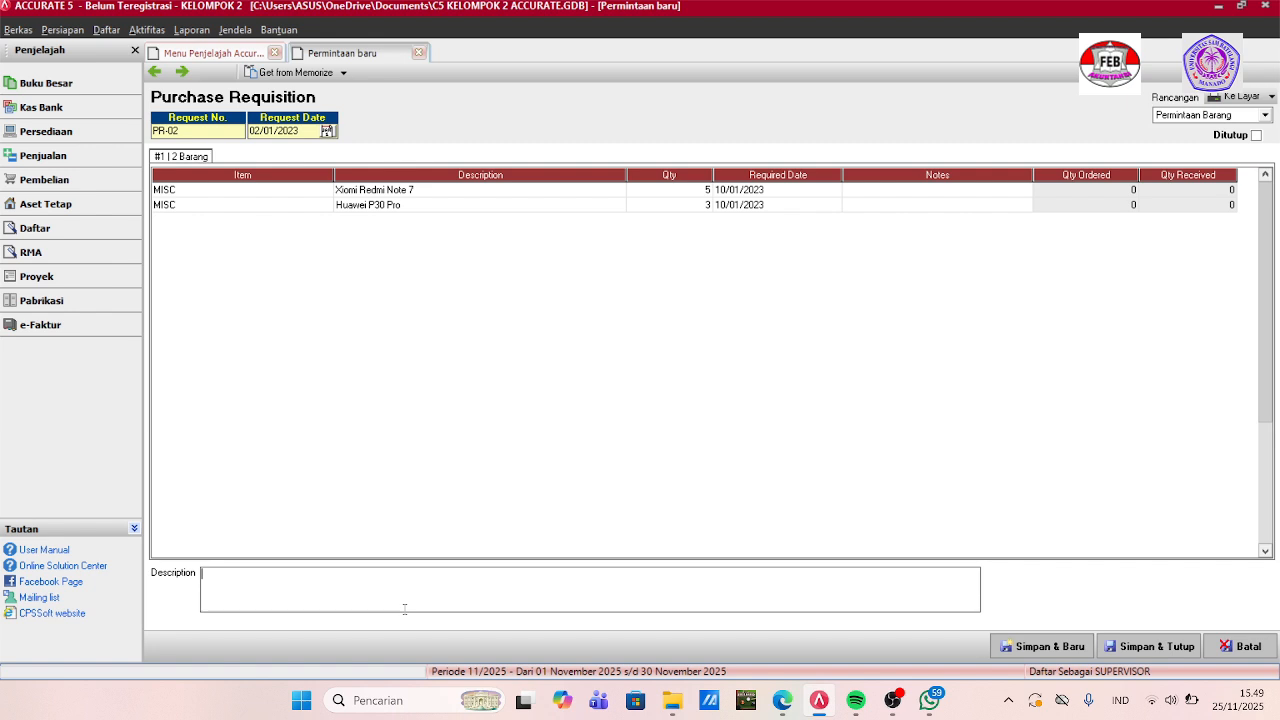
pyautogui.write('Kebutuhan Komunikasi d')
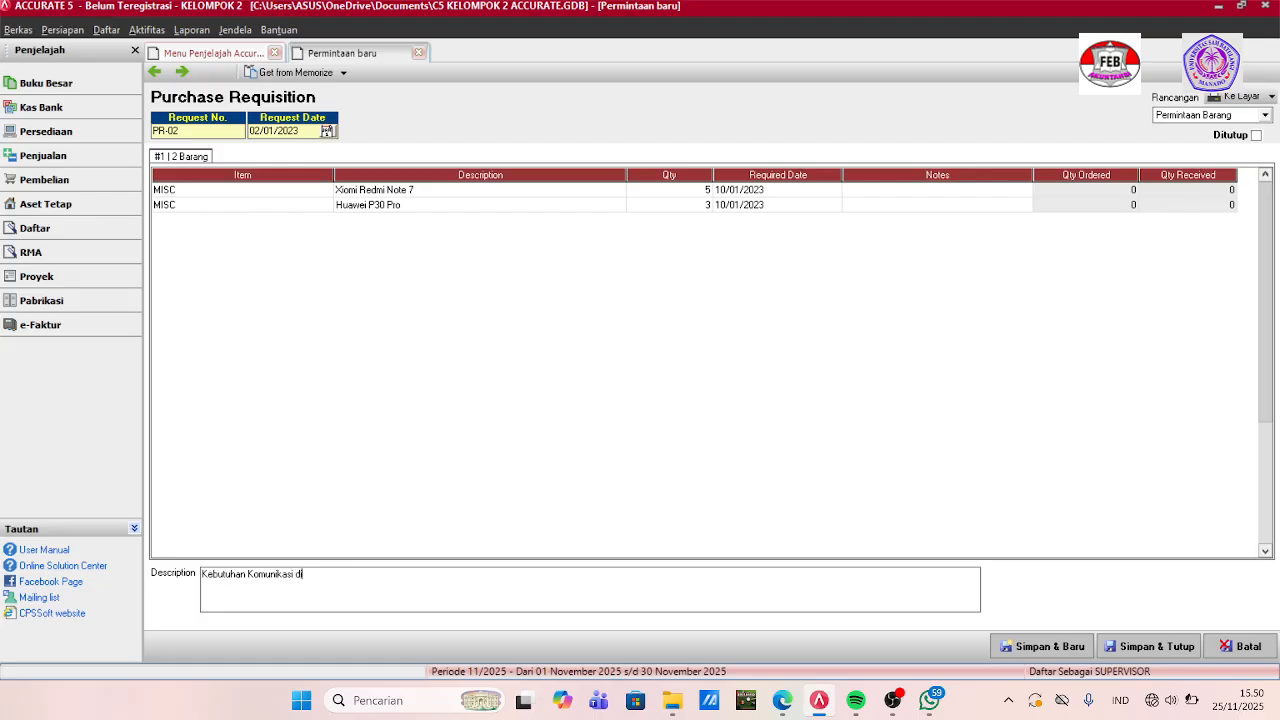
pyautogui.write('ilapangan')
pyautogui.click(1137, 648)
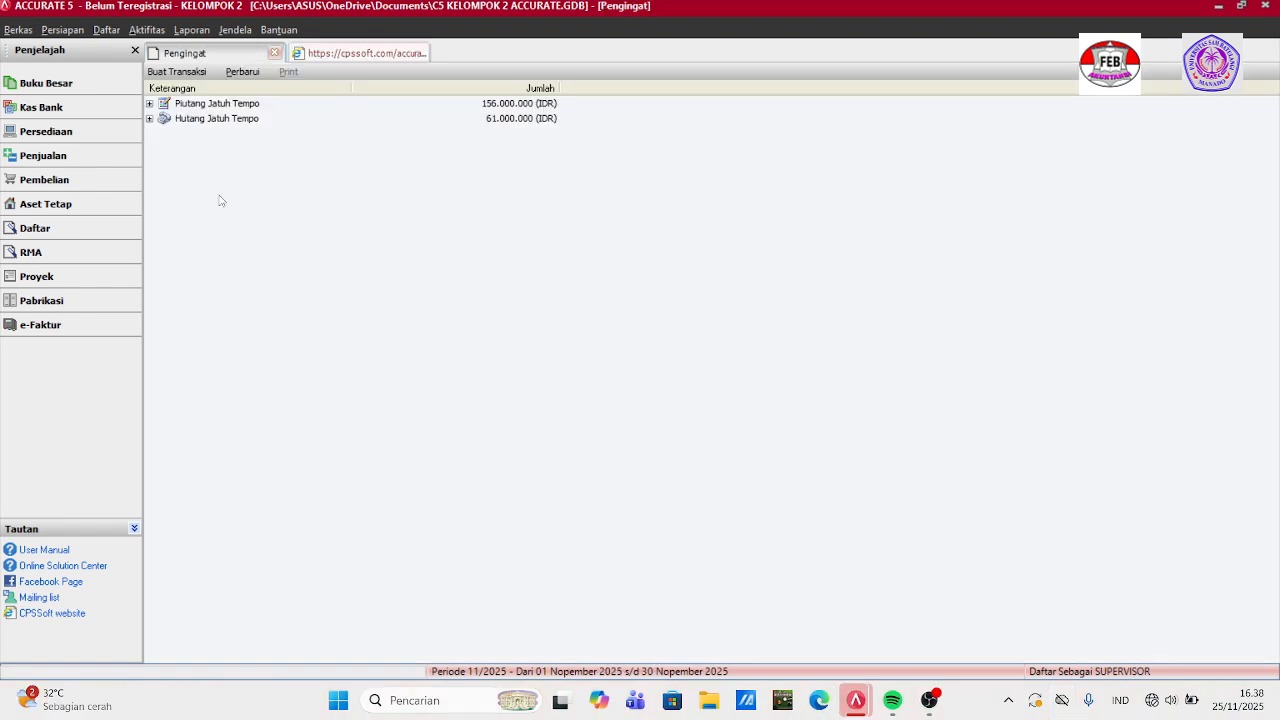
# Open a new purchase order and select Samsung Telecom as the vendor.
pyautogui.click(100, 185)
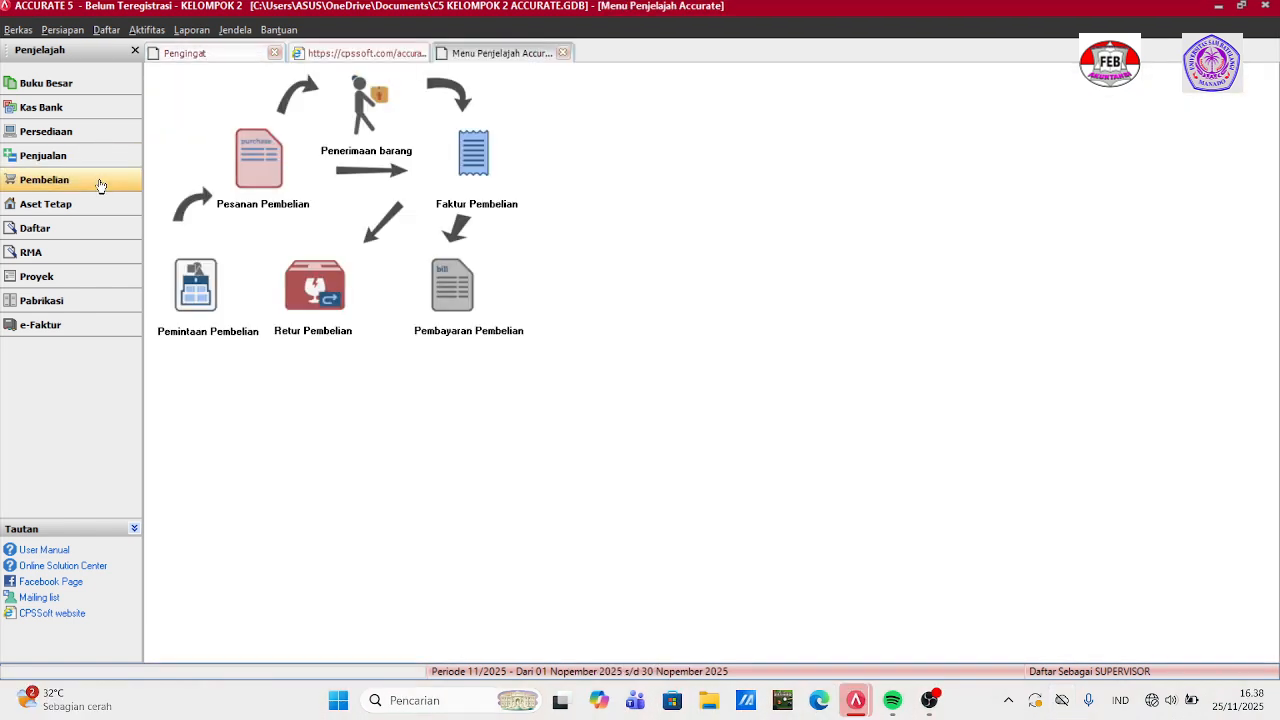
pyautogui.click(255, 172)
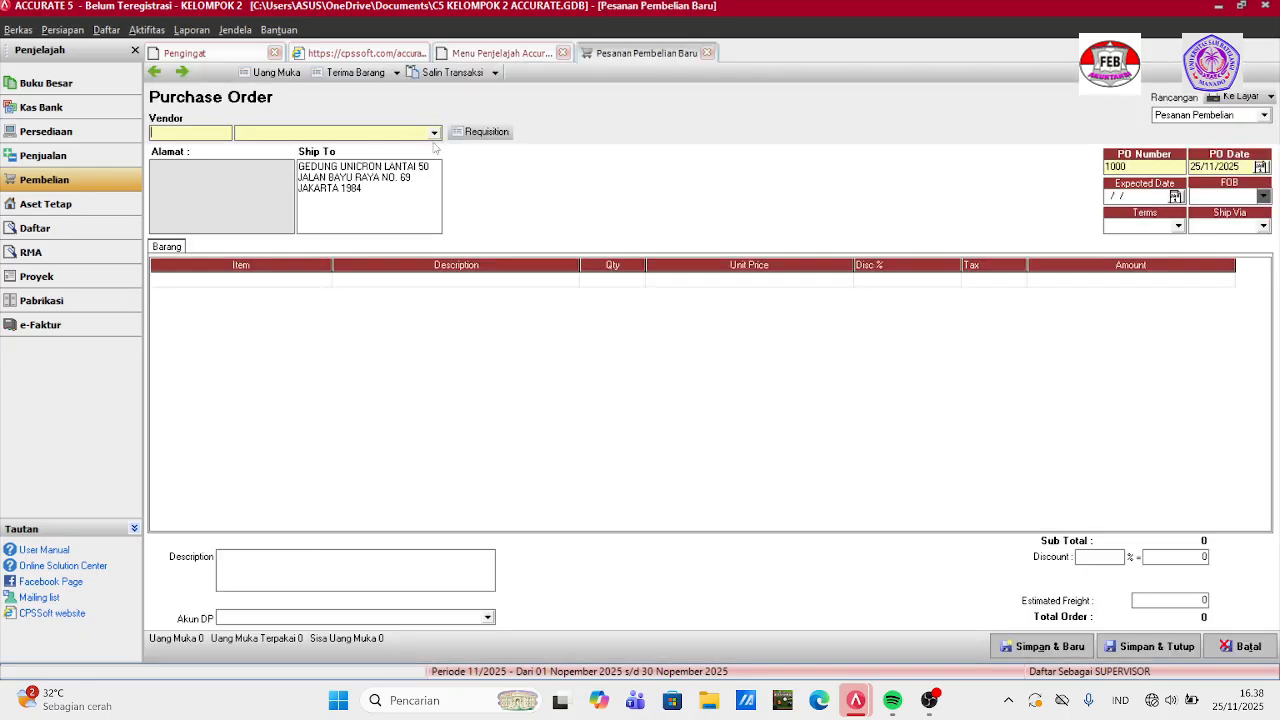
pyautogui.click(434, 132)
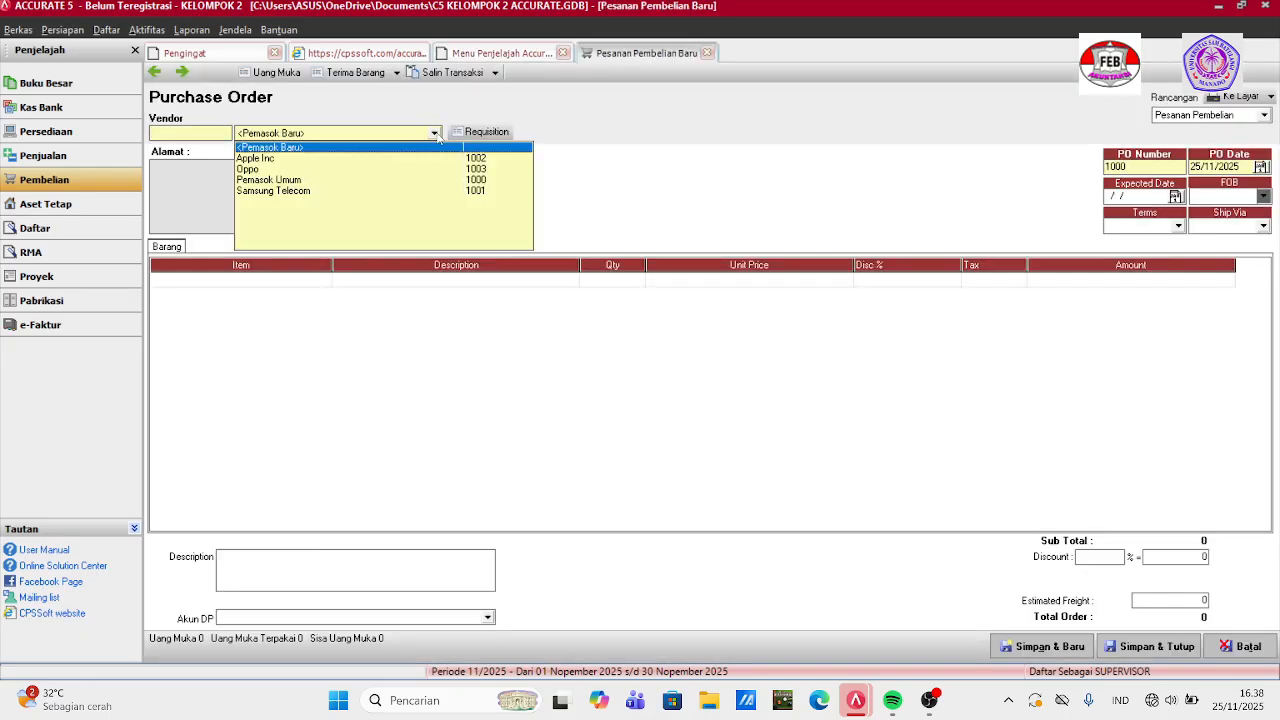
pyautogui.click(377, 190)
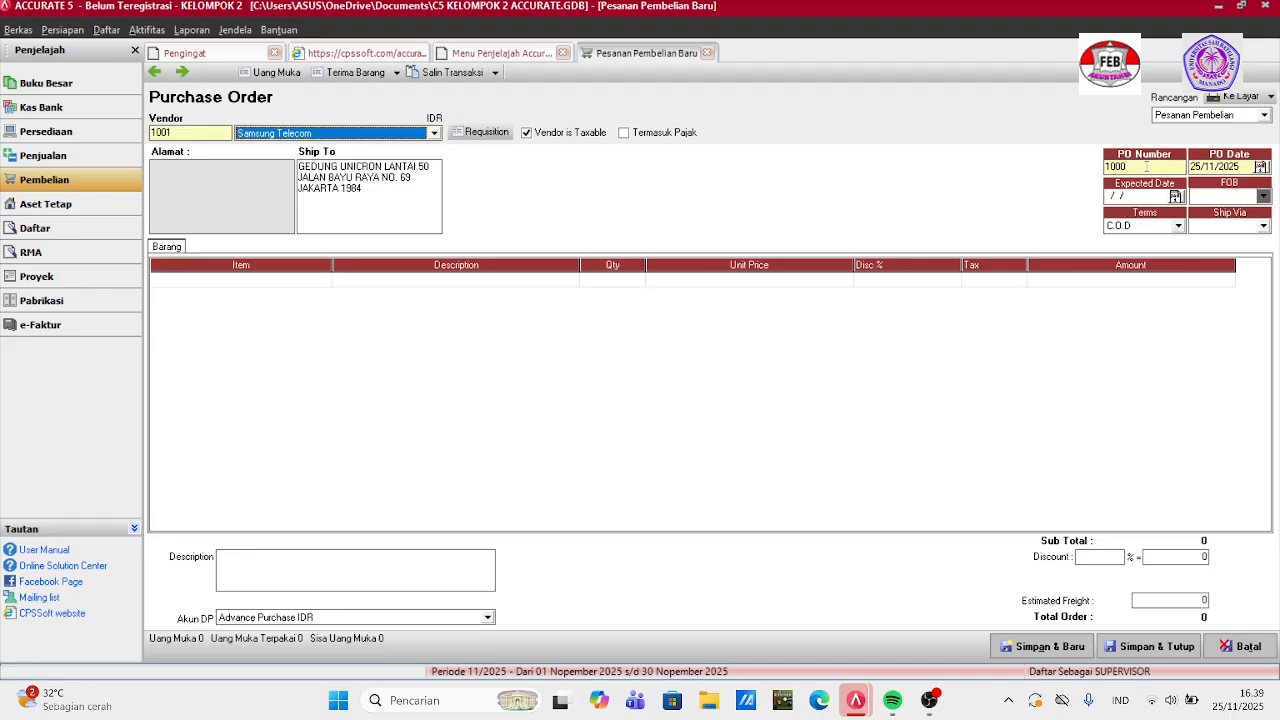
# Change the purchase order number to PO-01.
pyautogui.click(1146, 167)
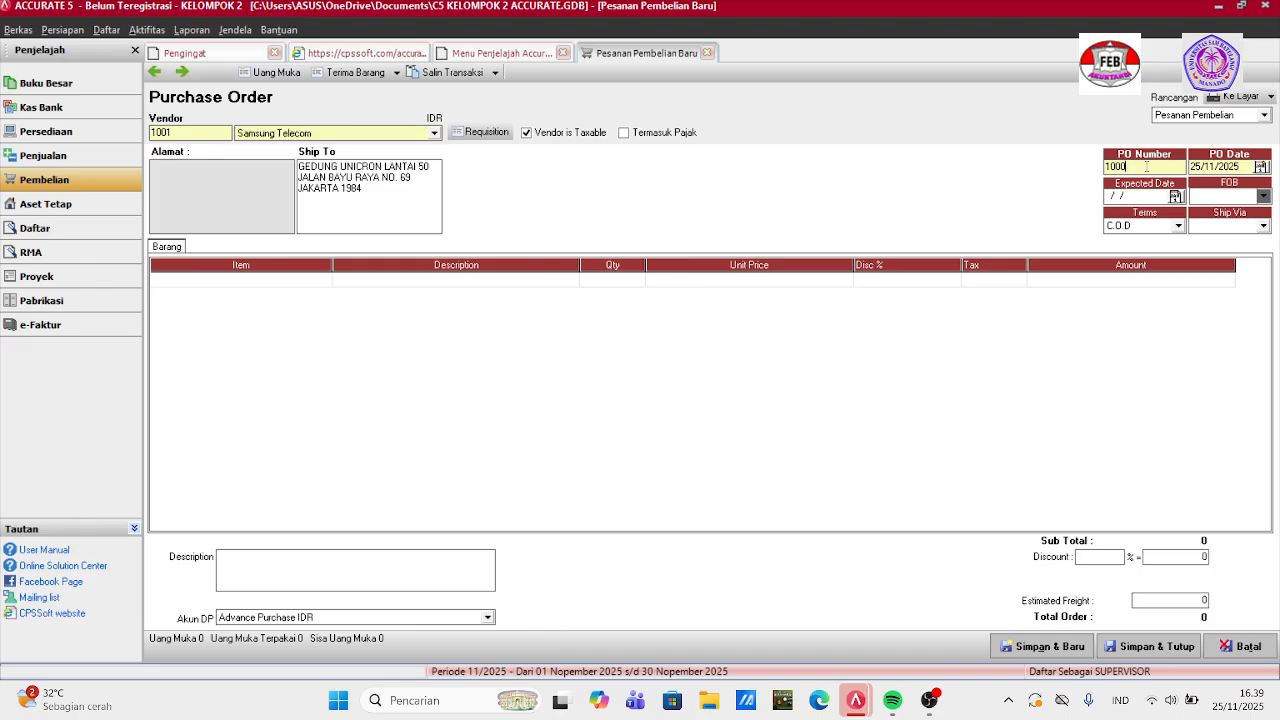
pyautogui.press('BackSpace')
pyautogui.press('BackSpace')
pyautogui.press('BackSpace')
pyautogui.press('BackSpace')
pyautogui.write('PO-01')
# Set the purchase order date to 03/01/2023.
pyautogui.click(1242, 167)
pyautogui.press('BackSpace')
pyautogui.press('BackSpace')
pyautogui.press('BackSpace')
pyautogui.press('BackSpace')
pyautogui.press('BackSpace')
pyautogui.press('BackSpace')
pyautogui.press('BackSpace')
pyautogui.press('BackSpace')
pyautogui.write('03/01/2023')
# Set the order's expected date to 09/01/2023 and its FOB to Shipping Point.
pyautogui.press('BackSpace')
pyautogui.press('BackSpace')
pyautogui.press('BackSpace')
pyautogui.press('BackSpace')
pyautogui.press('BackSpace')
pyautogui.press('BackSpace')
pyautogui.press('BackSpace')
pyautogui.press('BackSpace')
pyautogui.write('09/01/2023')
pyautogui.click(1213, 197)
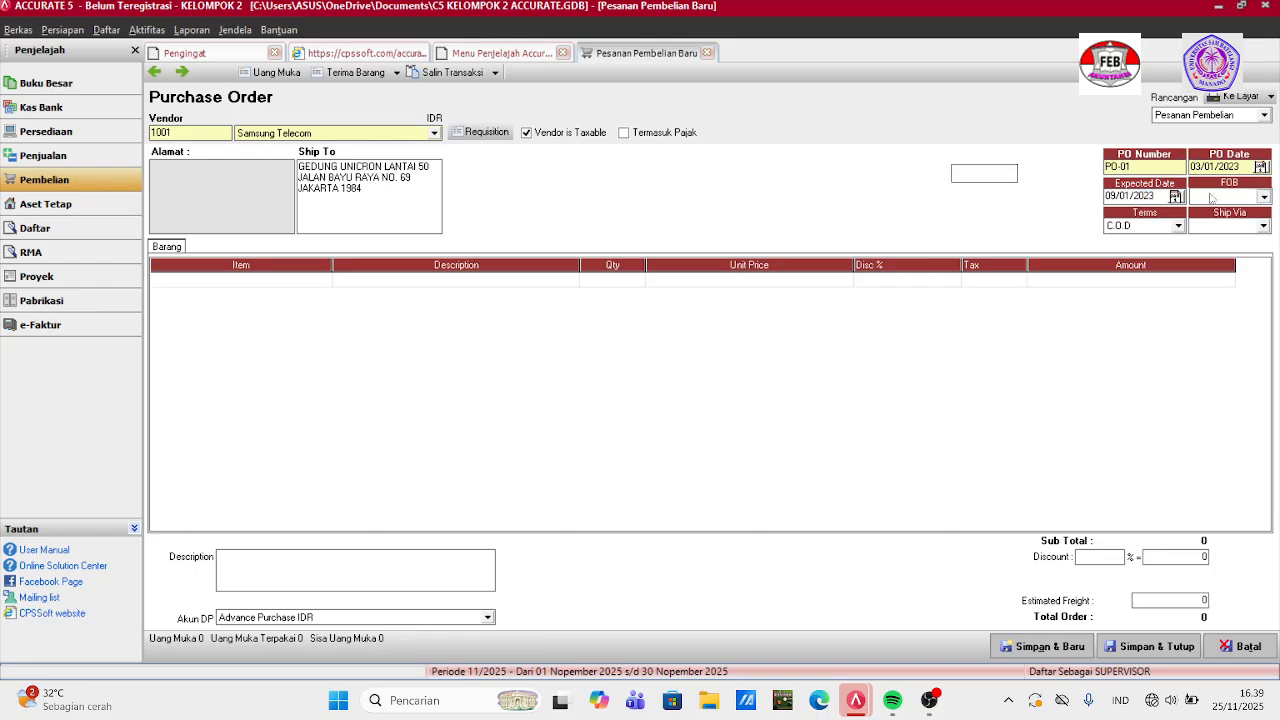
pyautogui.click(1224, 213)
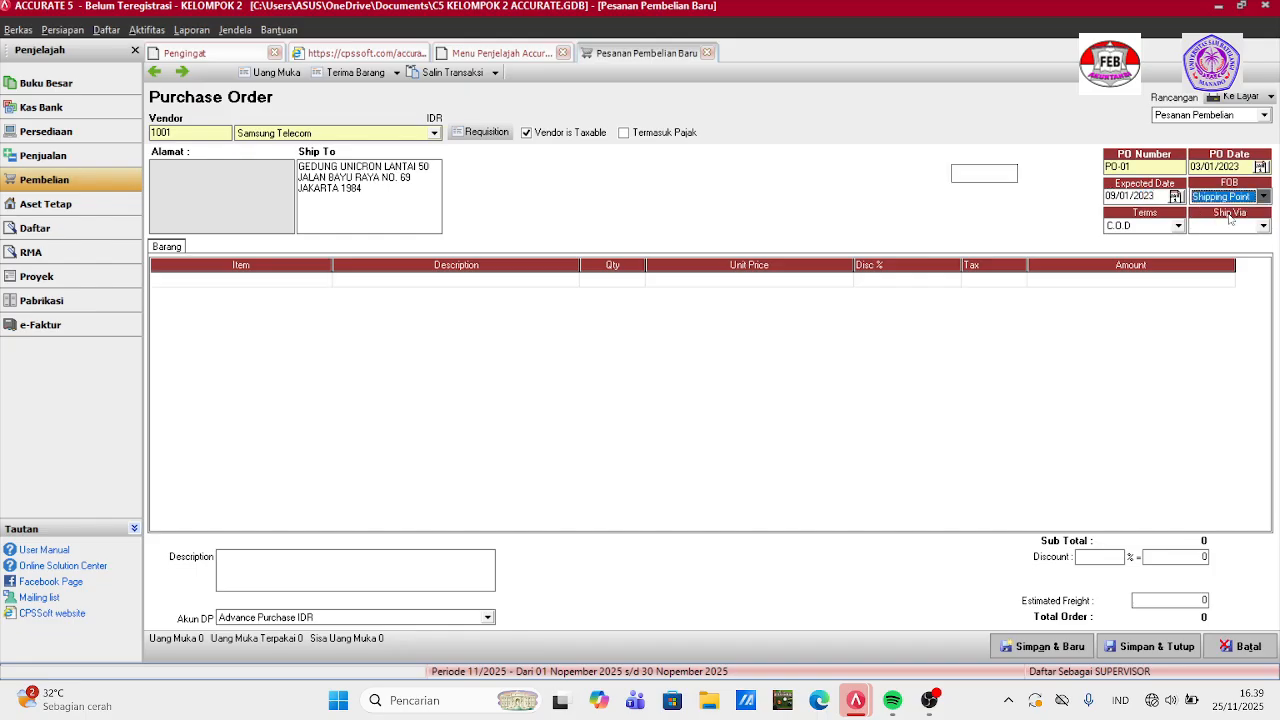
pyautogui.click(1178, 226)
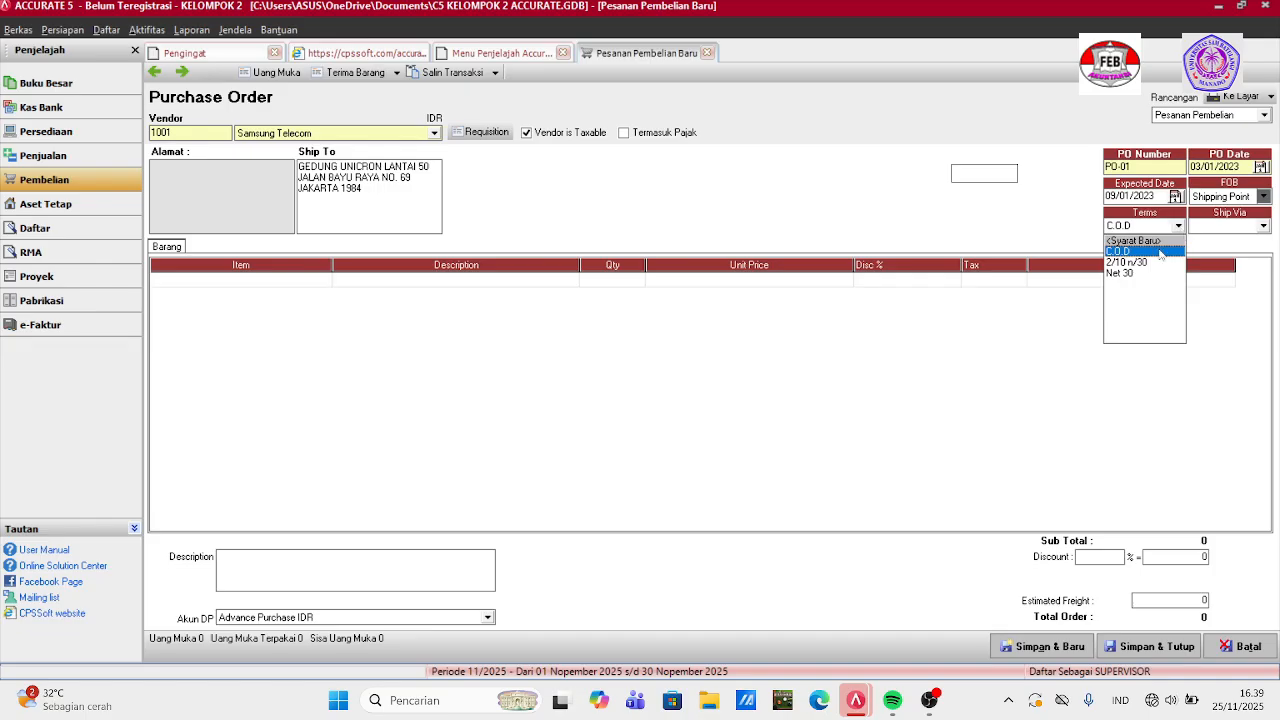
pyautogui.click(1160, 262)
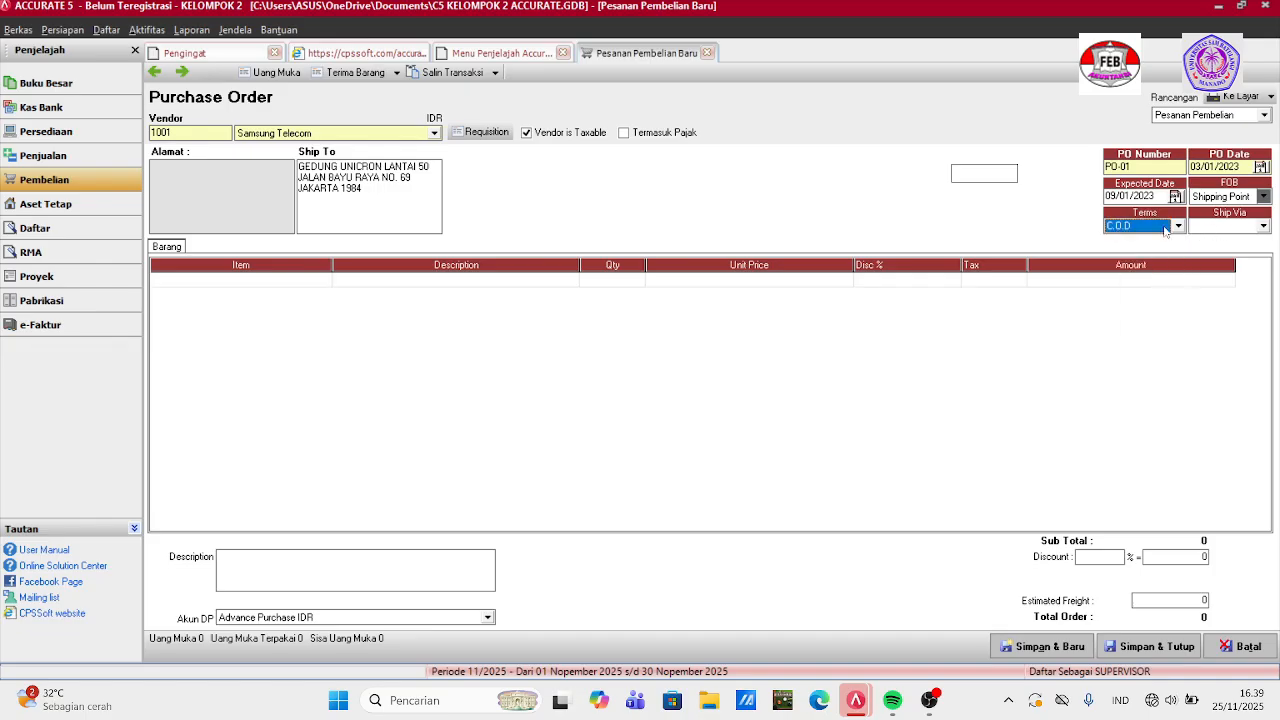
pyautogui.click(1179, 226)
pyautogui.click(1141, 263)
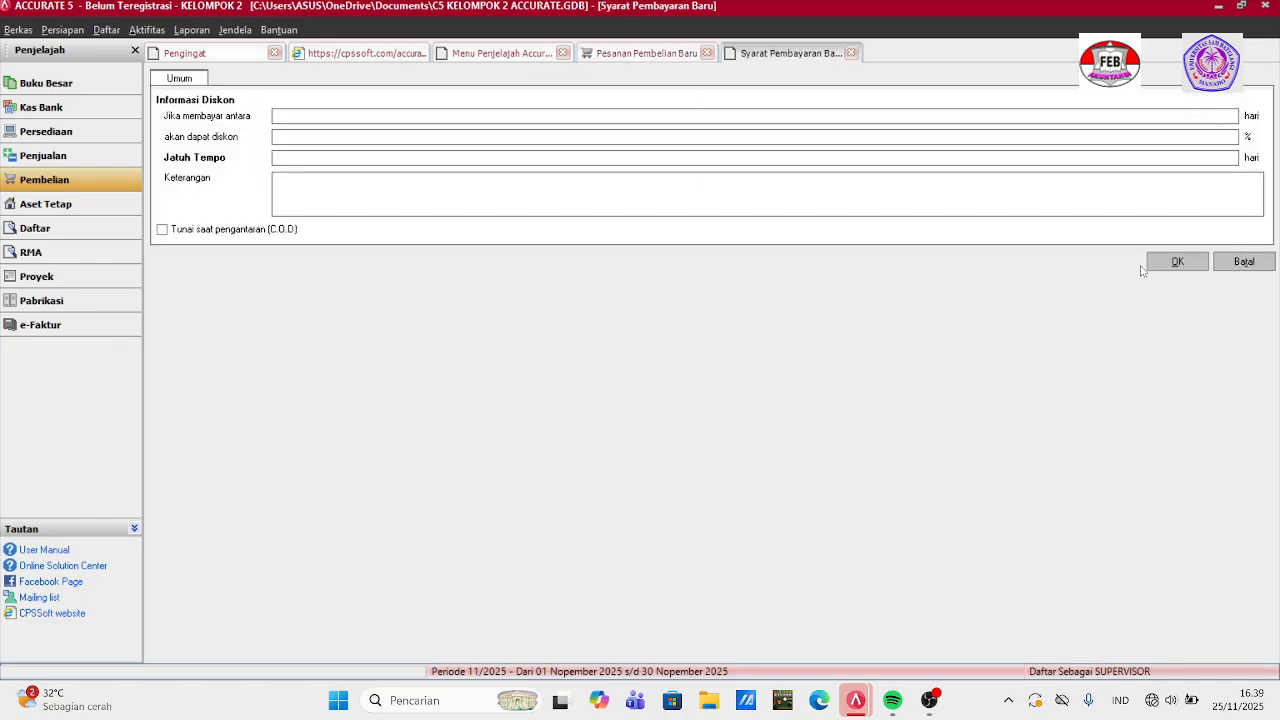
pyautogui.click(1240, 261)
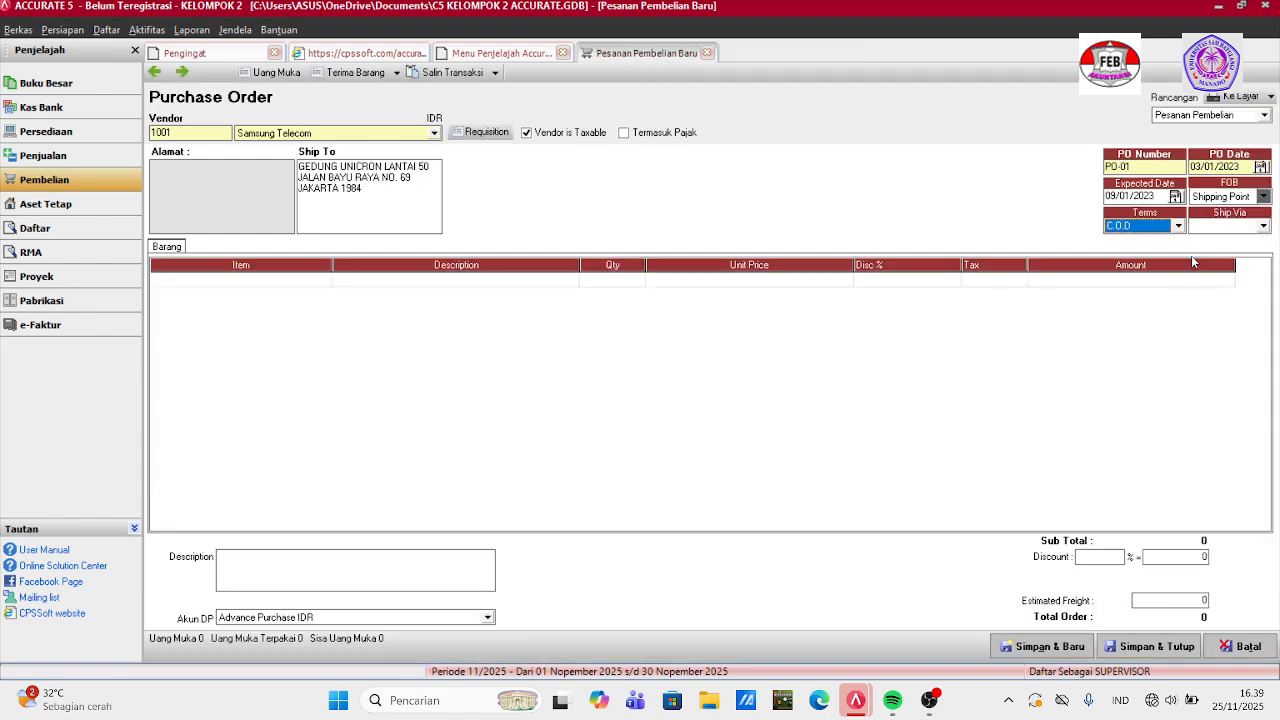
# Set the order's payment terms to 2/10 n/30 and load the items from requisition PR-01.
pyautogui.click(1179, 226)
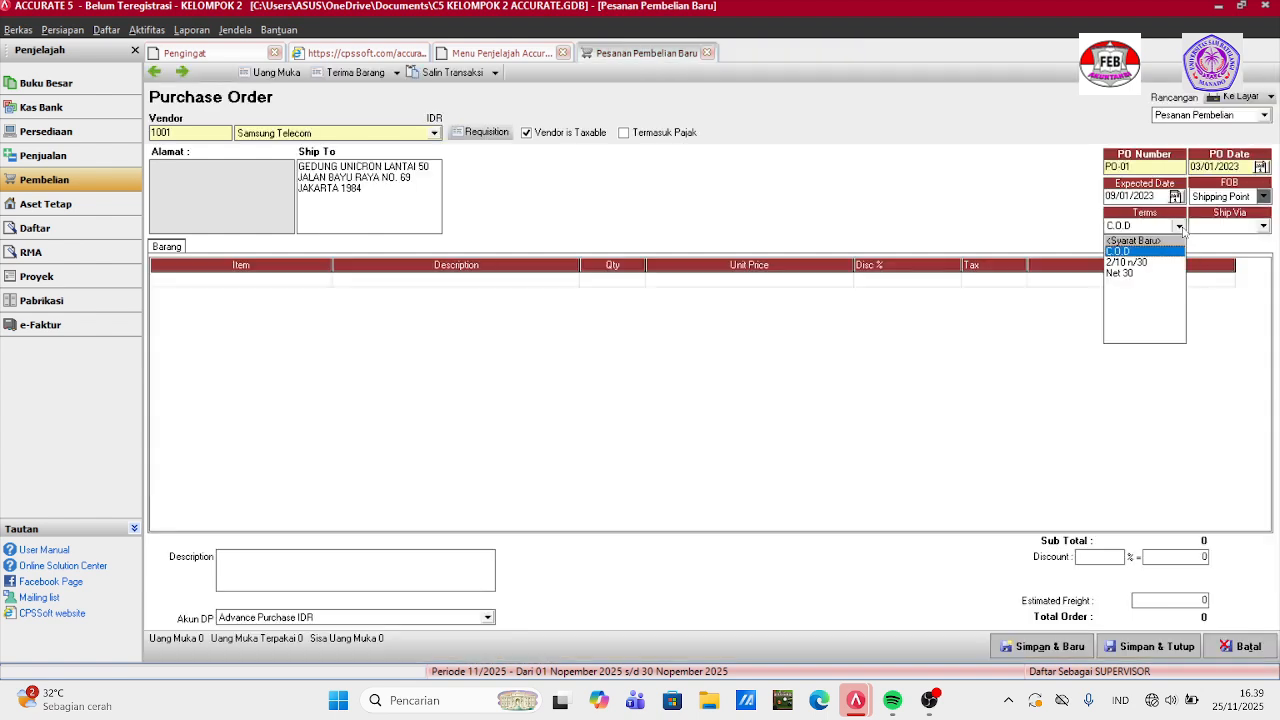
pyautogui.click(1145, 262)
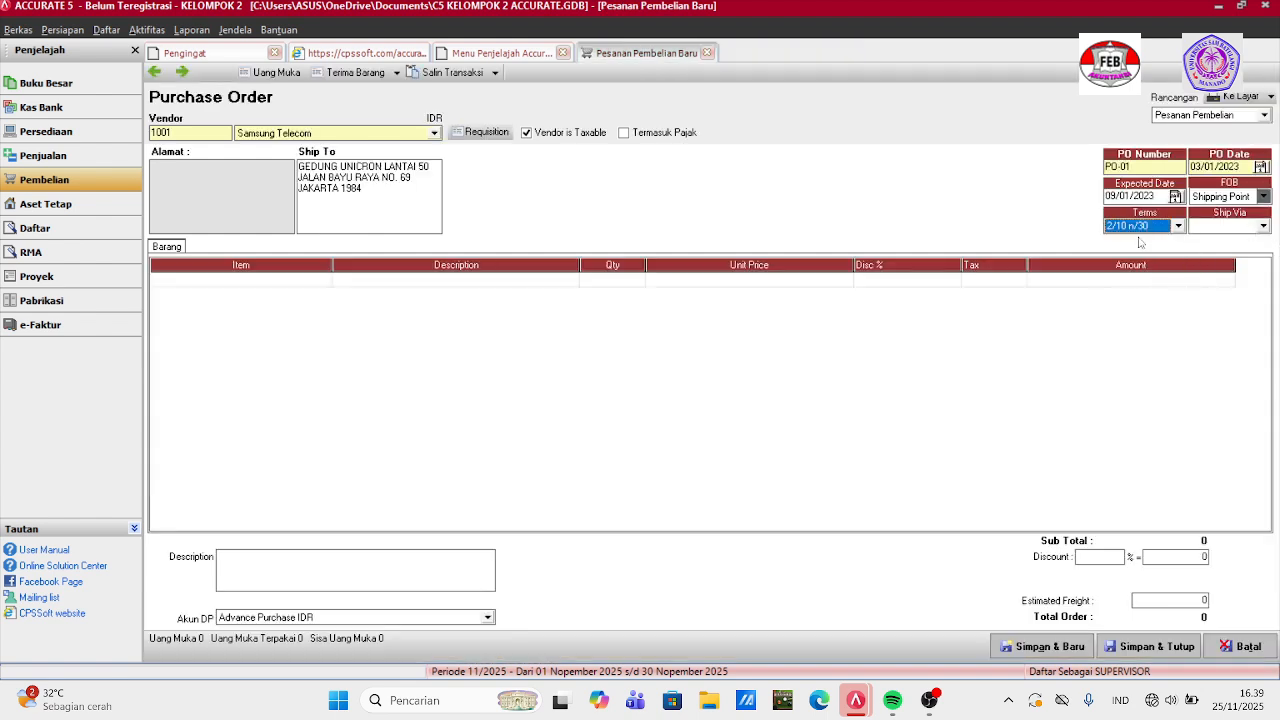
pyautogui.click(461, 135)
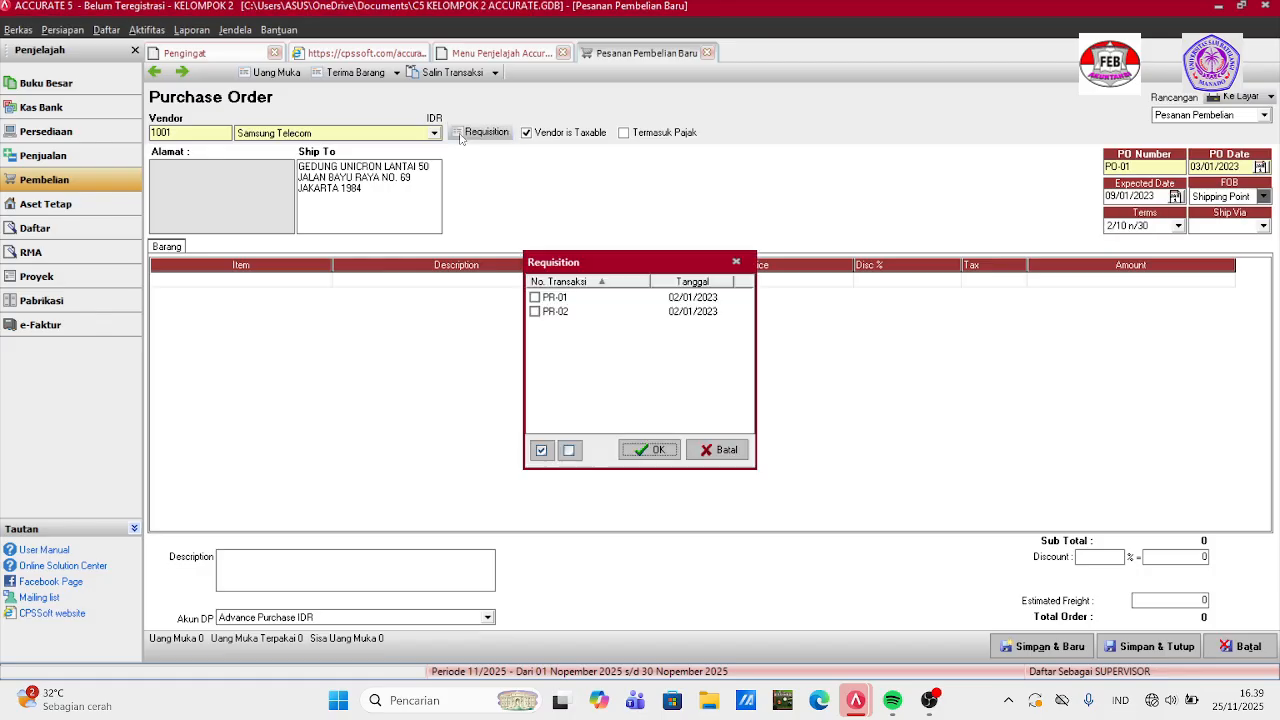
pyautogui.click(534, 298)
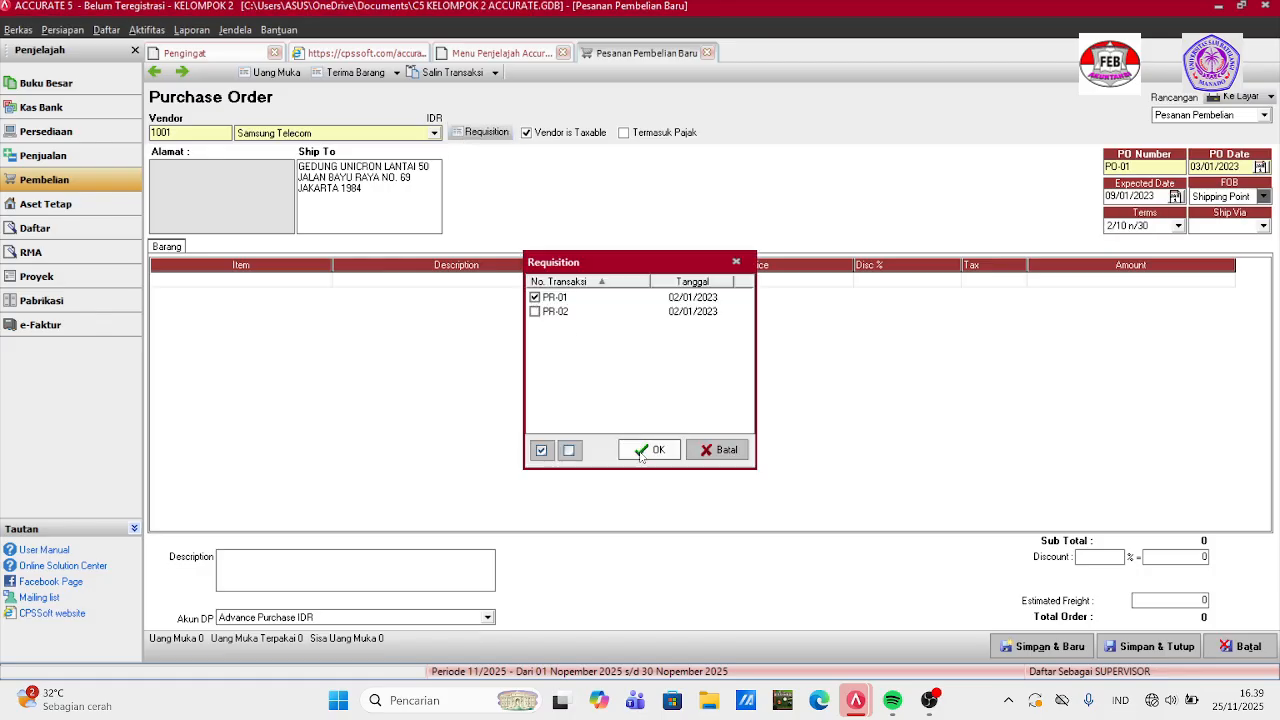
pyautogui.click(645, 450)
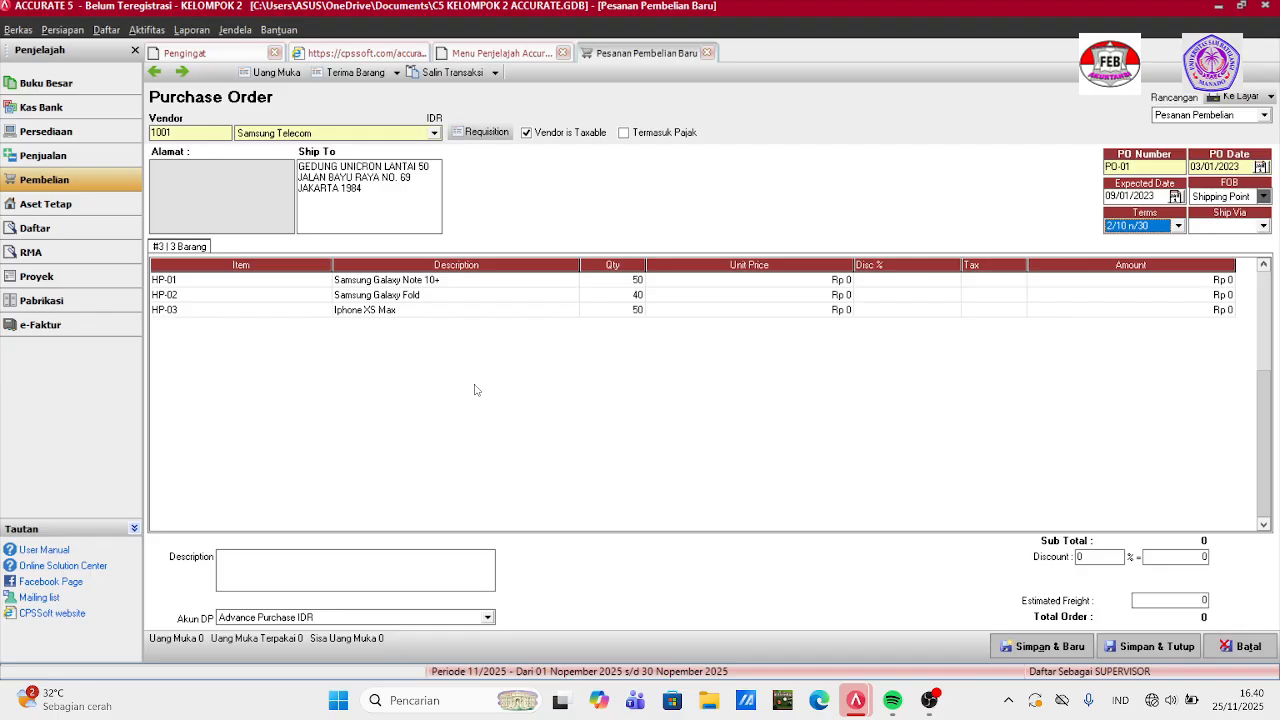
# Delete the HP-03 Iphone XS Max line from the Samsung Telecom purchase order.
pyautogui.click(453, 315)
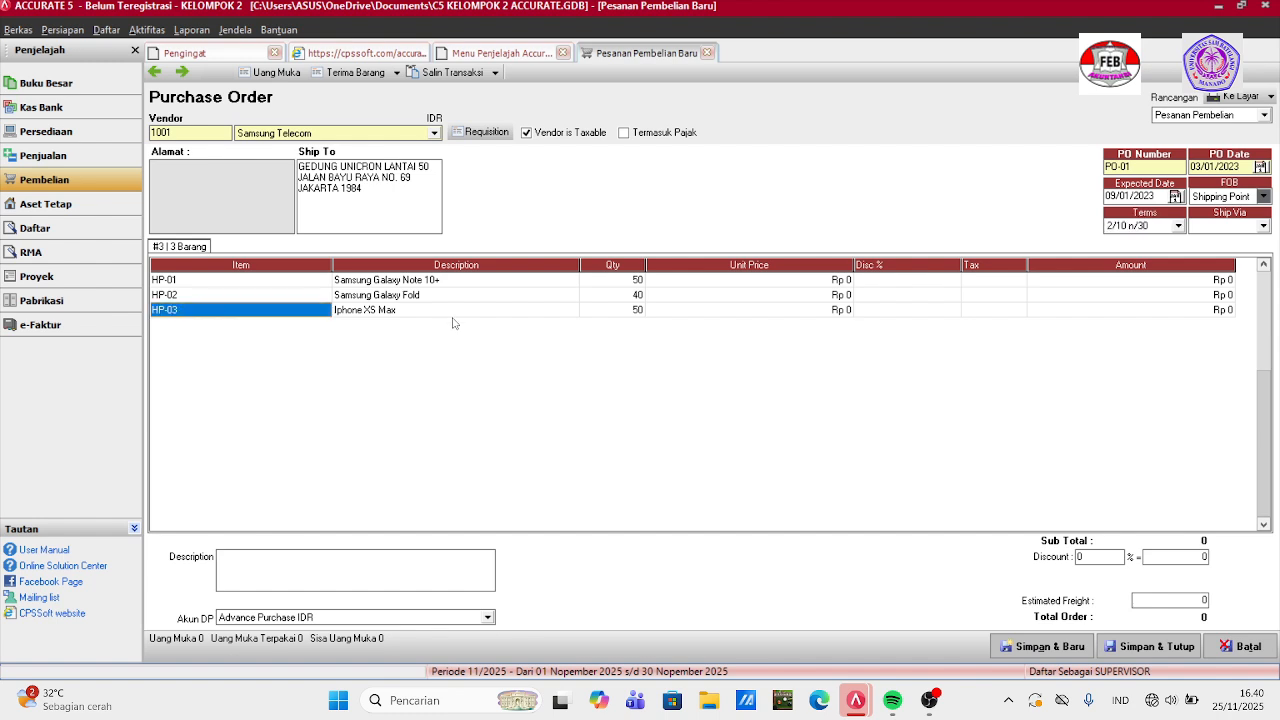
pyautogui.rightClick(315, 318)
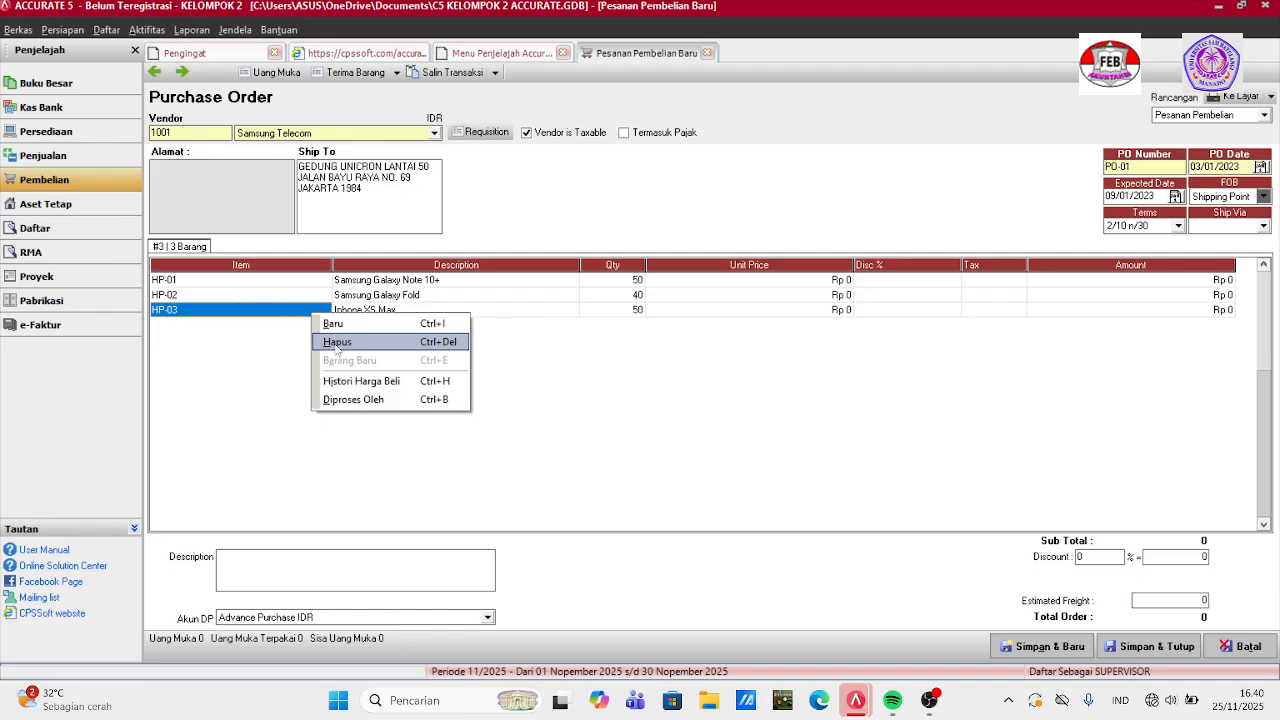
pyautogui.click(337, 343)
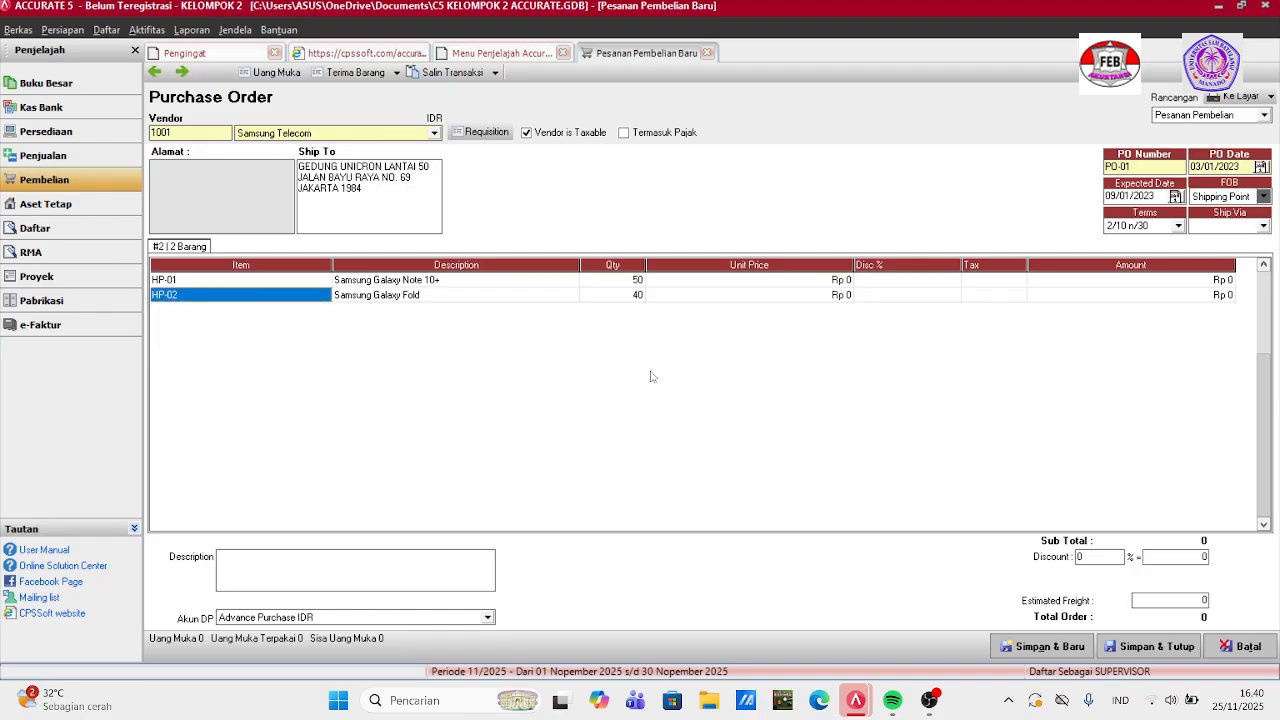
# Set the Samsung Galaxy Note 10+ line's unit price to Rp 13.000.000 and its tax code to T.
pyautogui.click(804, 282)
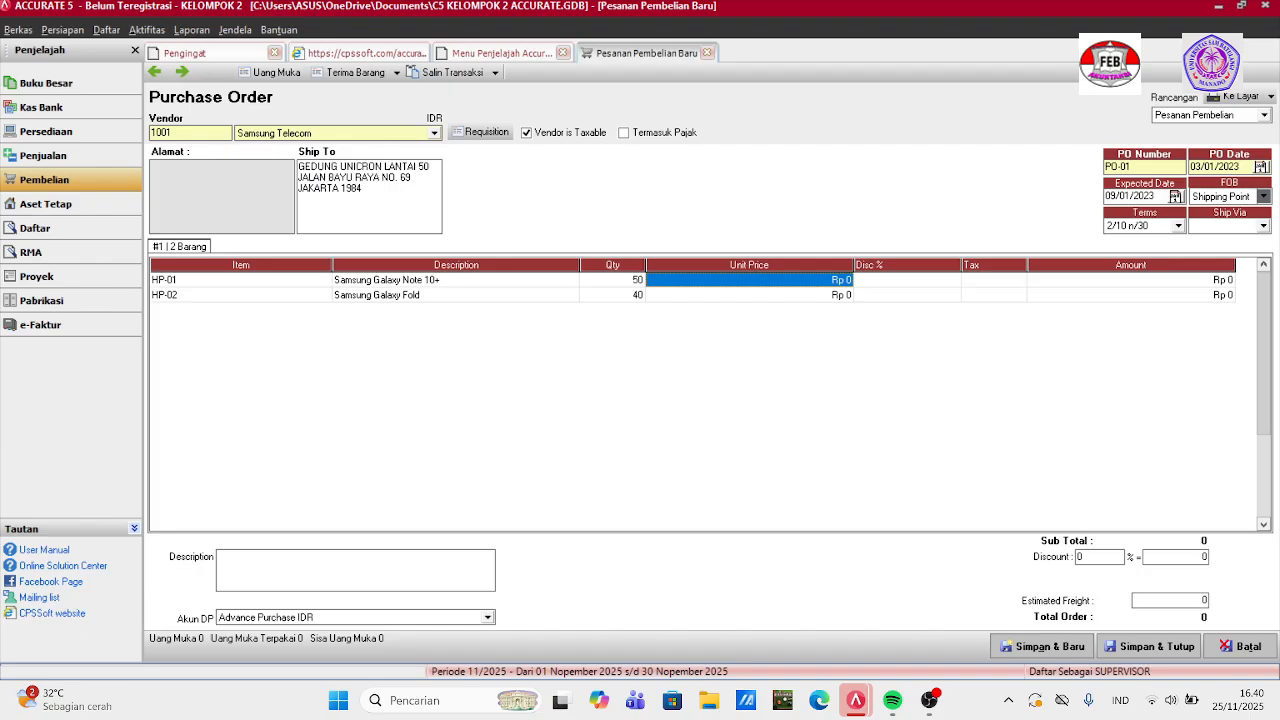
pyautogui.write('13')
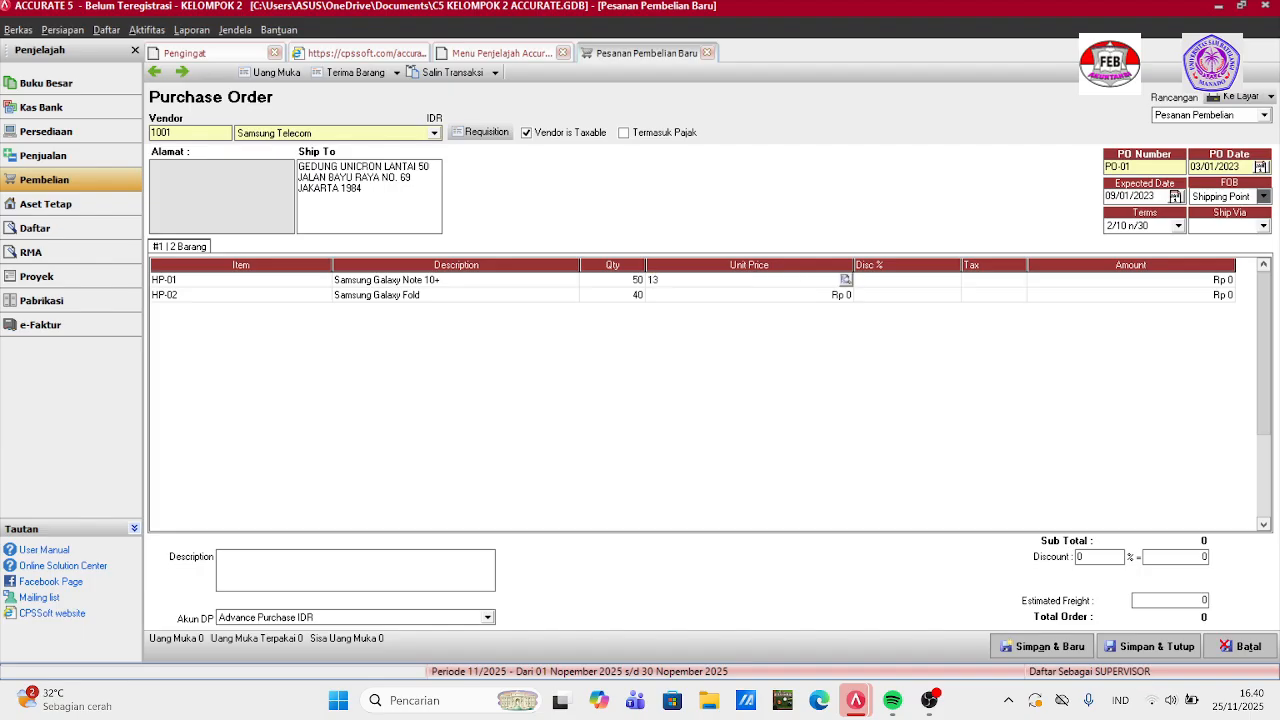
pyautogui.write('000000')
pyautogui.press('Tab')
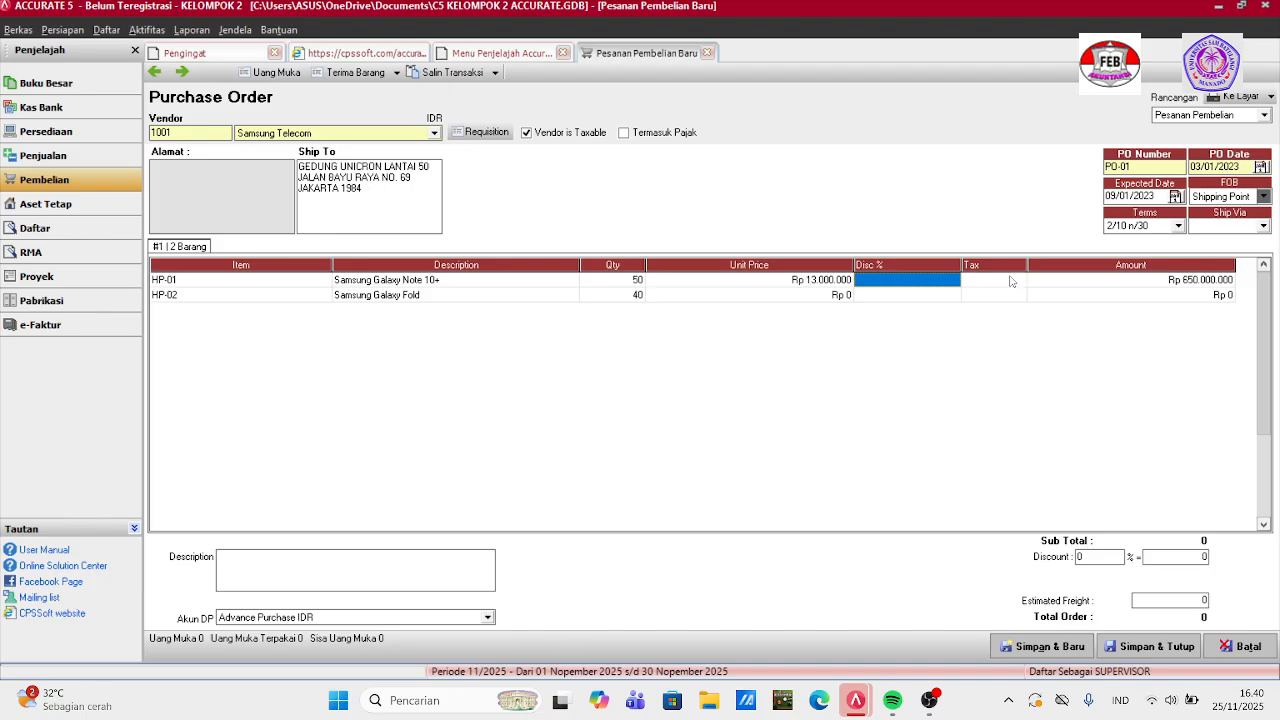
pyautogui.click(977, 280)
pyautogui.click(977, 280)
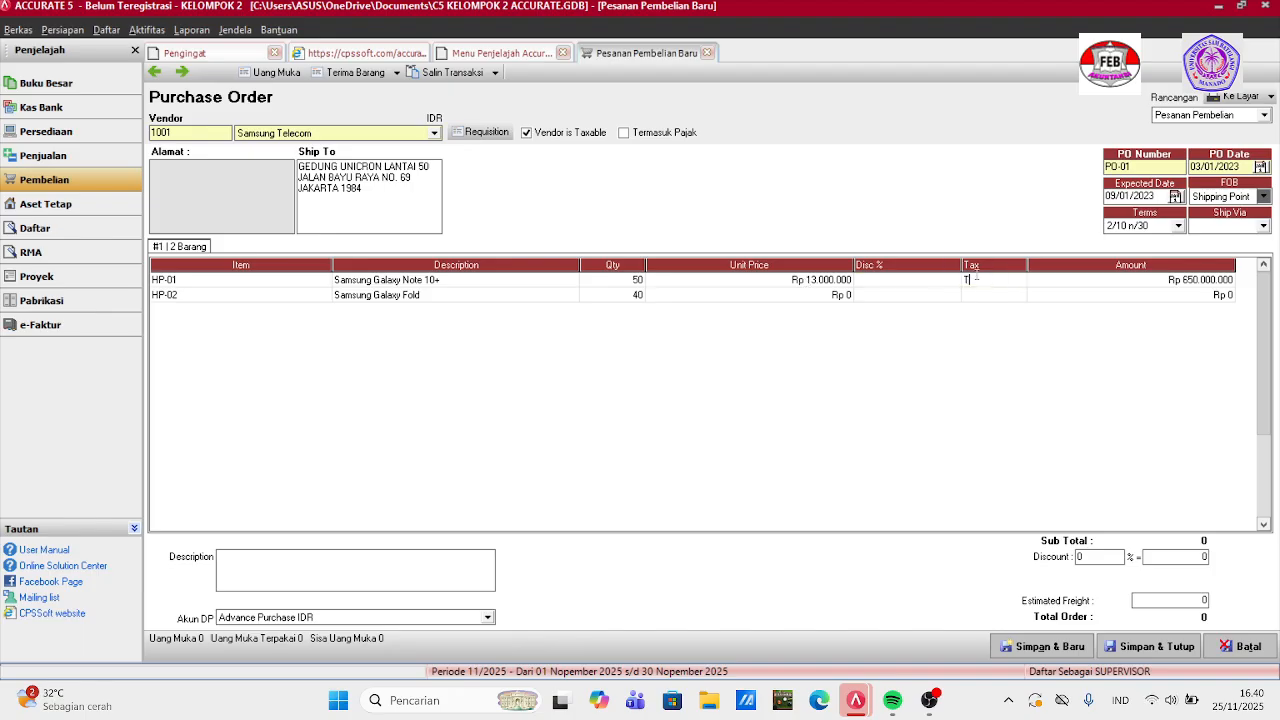
# Set the Samsung Galaxy Fold line's unit price to Rp 6.500.000 and its tax code to T.
pyautogui.click(790, 299)
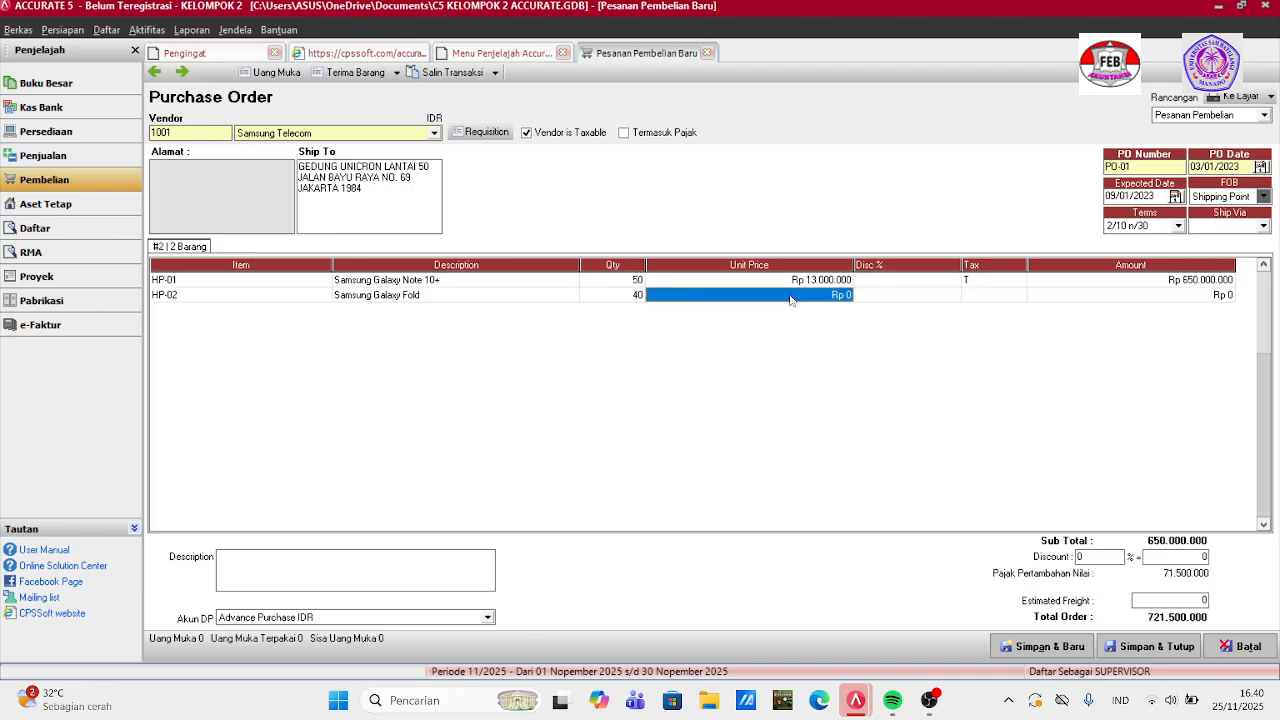
pyautogui.write('6')
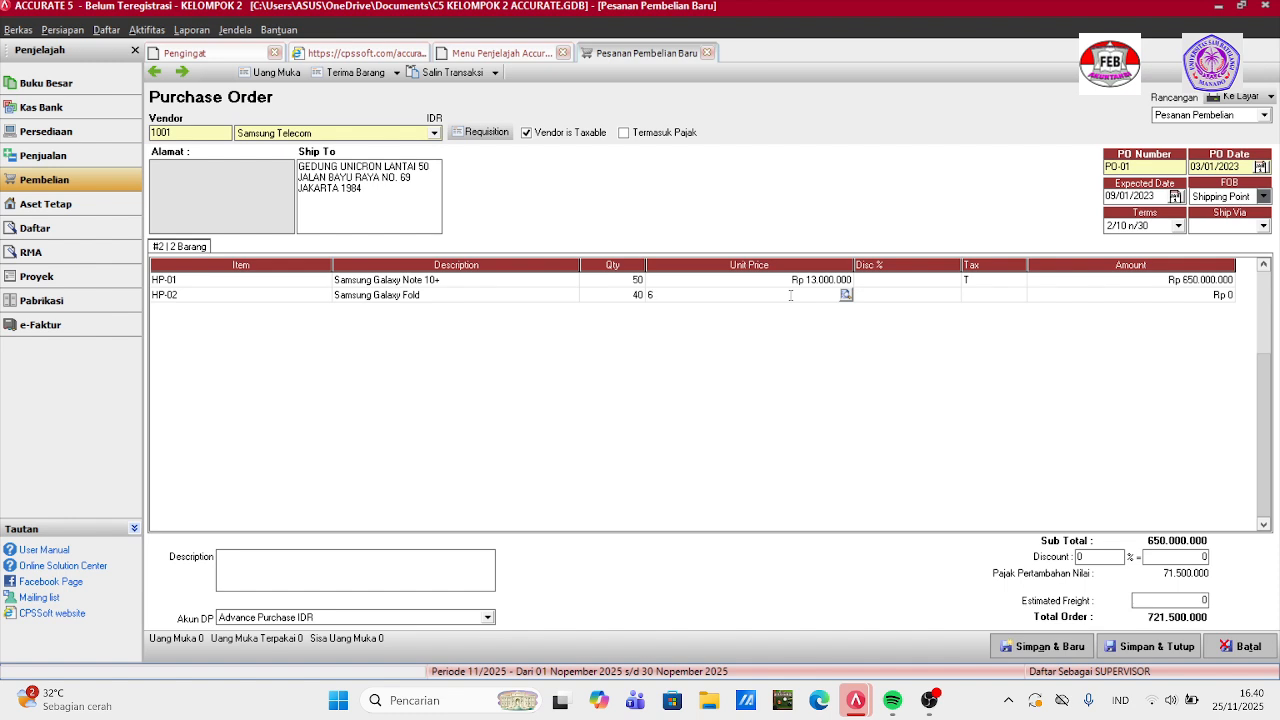
pyautogui.write('.500.000')
pyautogui.press('Tab')
pyautogui.press('Tab')
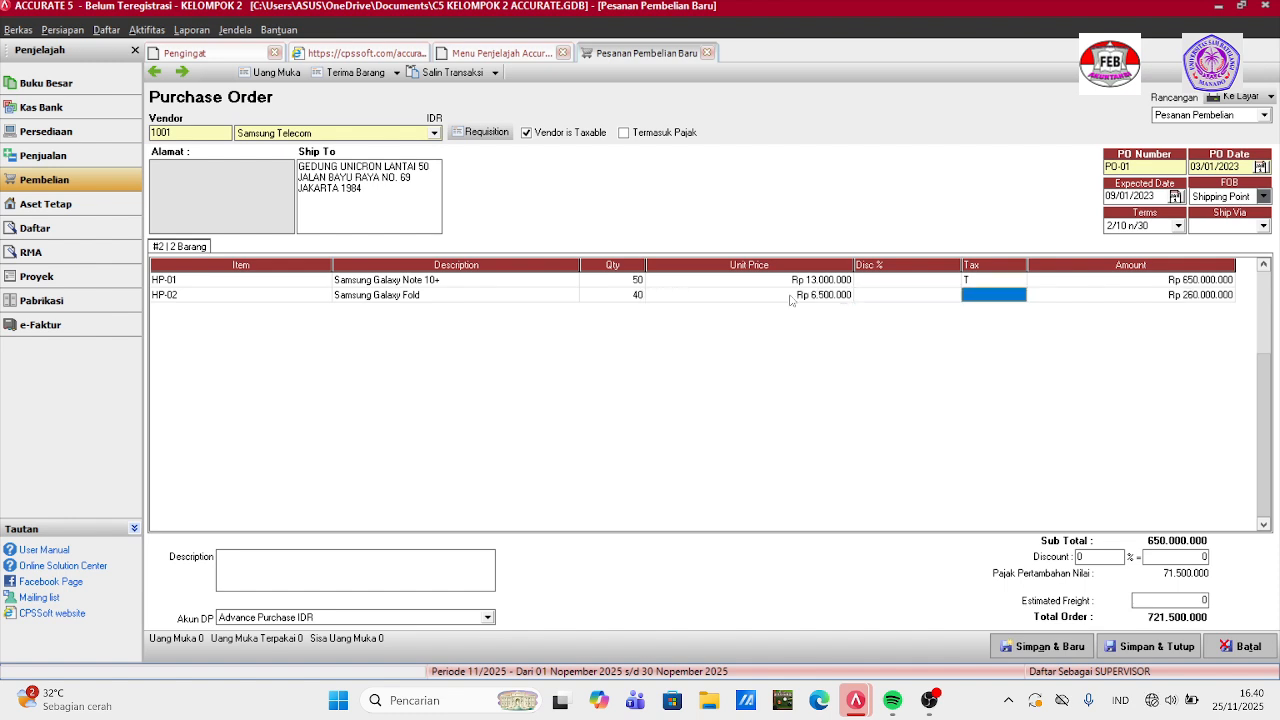
pyautogui.write('T')
pyautogui.press('Tab')
pyautogui.press('Tab')
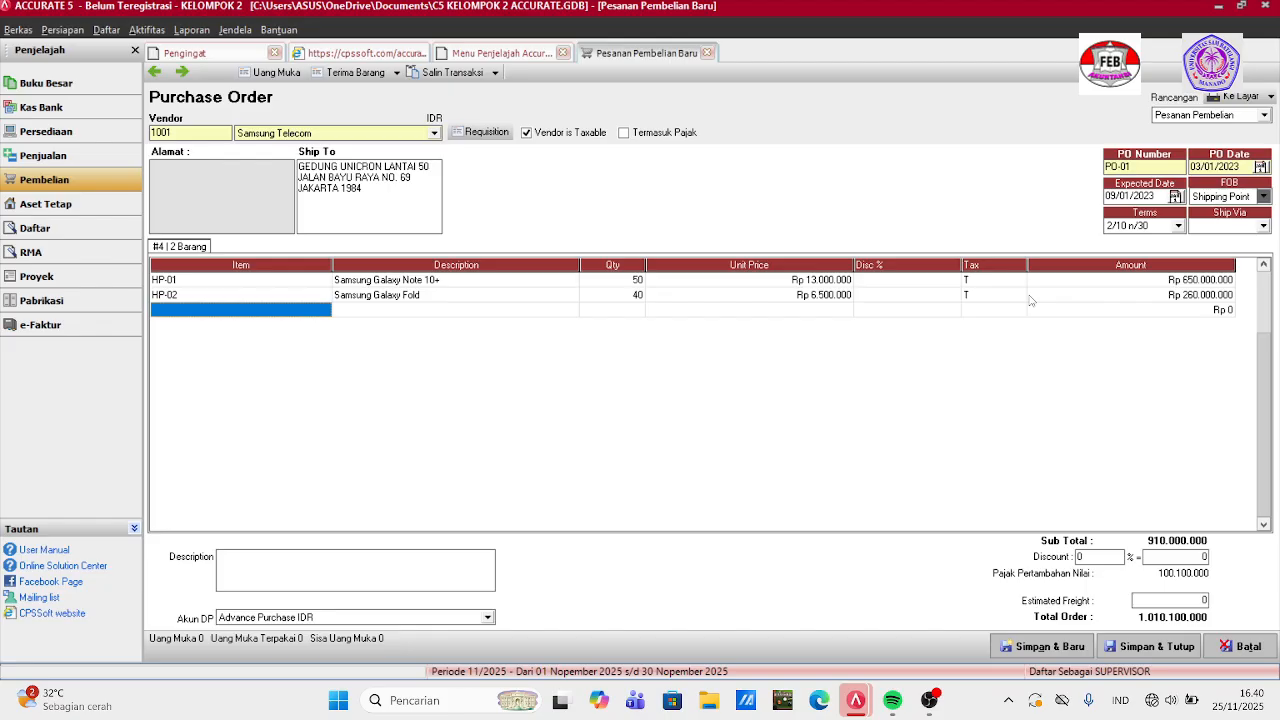
# Correct the Samsung Galaxy Fold line's unit price to Rp 16.500.000 and update the order totals.
pyautogui.click(762, 294)
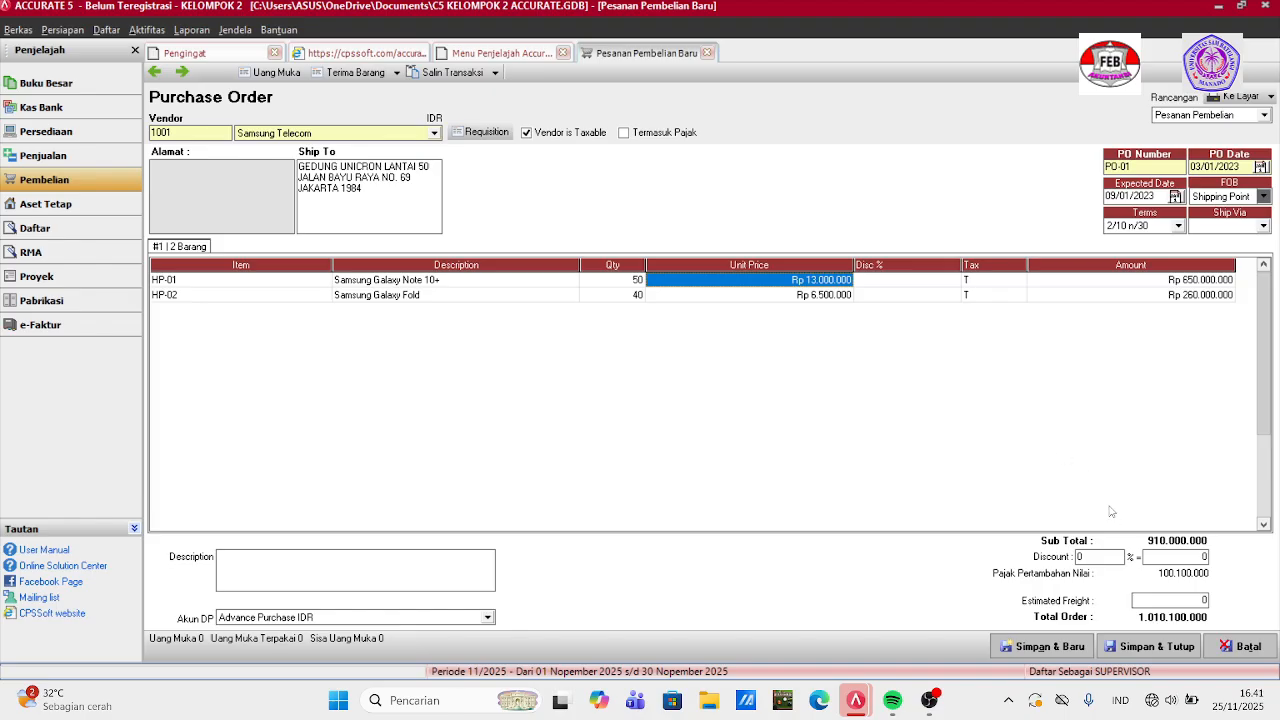
pyautogui.click(806, 297)
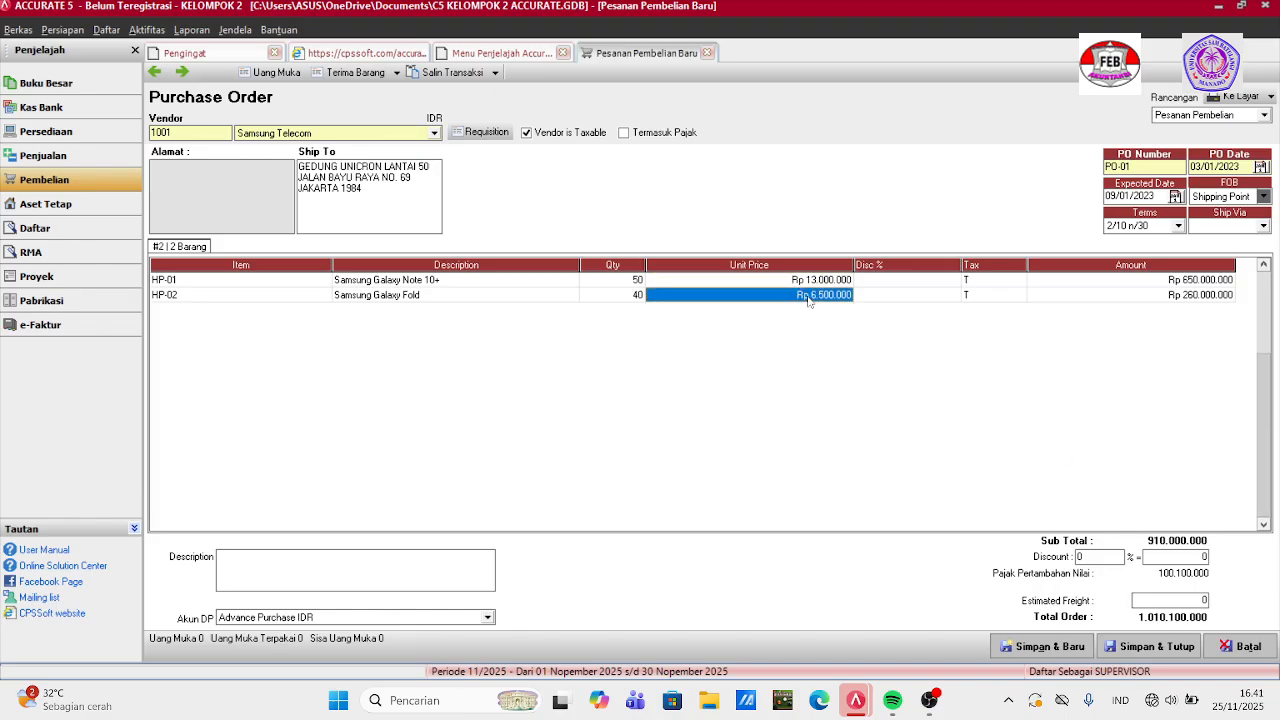
pyautogui.click(806, 297)
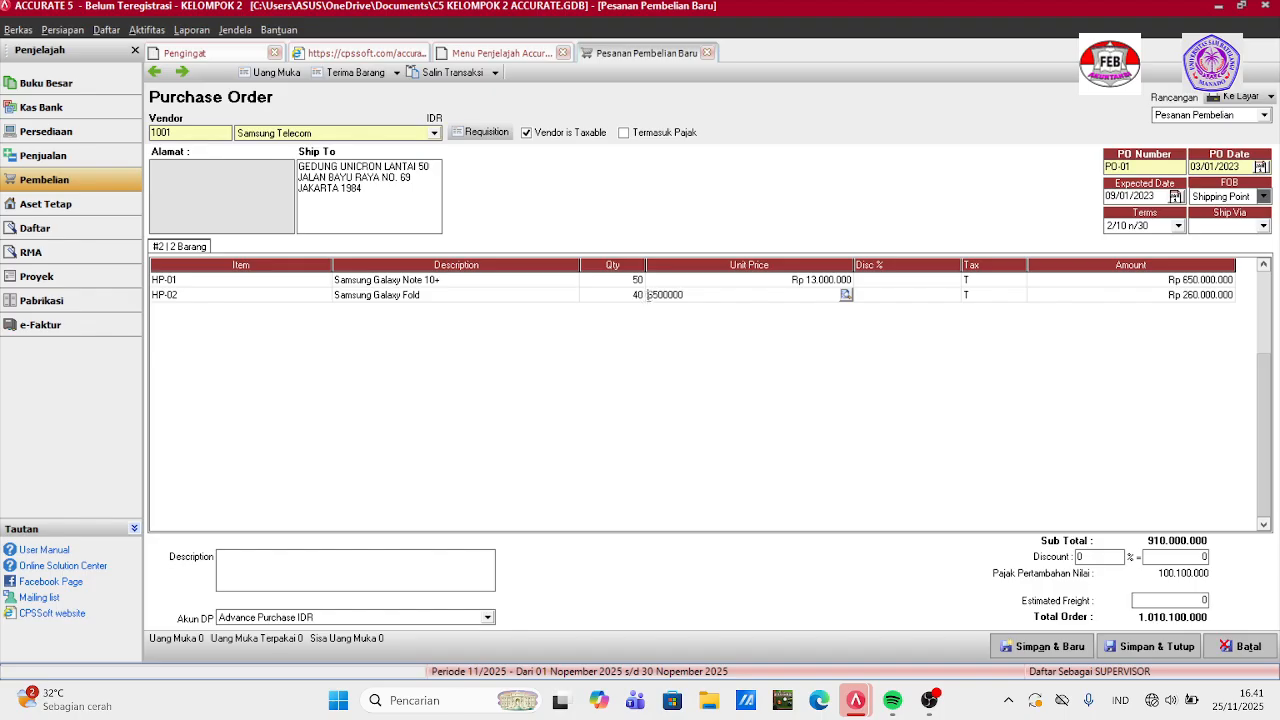
pyautogui.click(648, 295)
pyautogui.write('1')
pyautogui.click(895, 300)
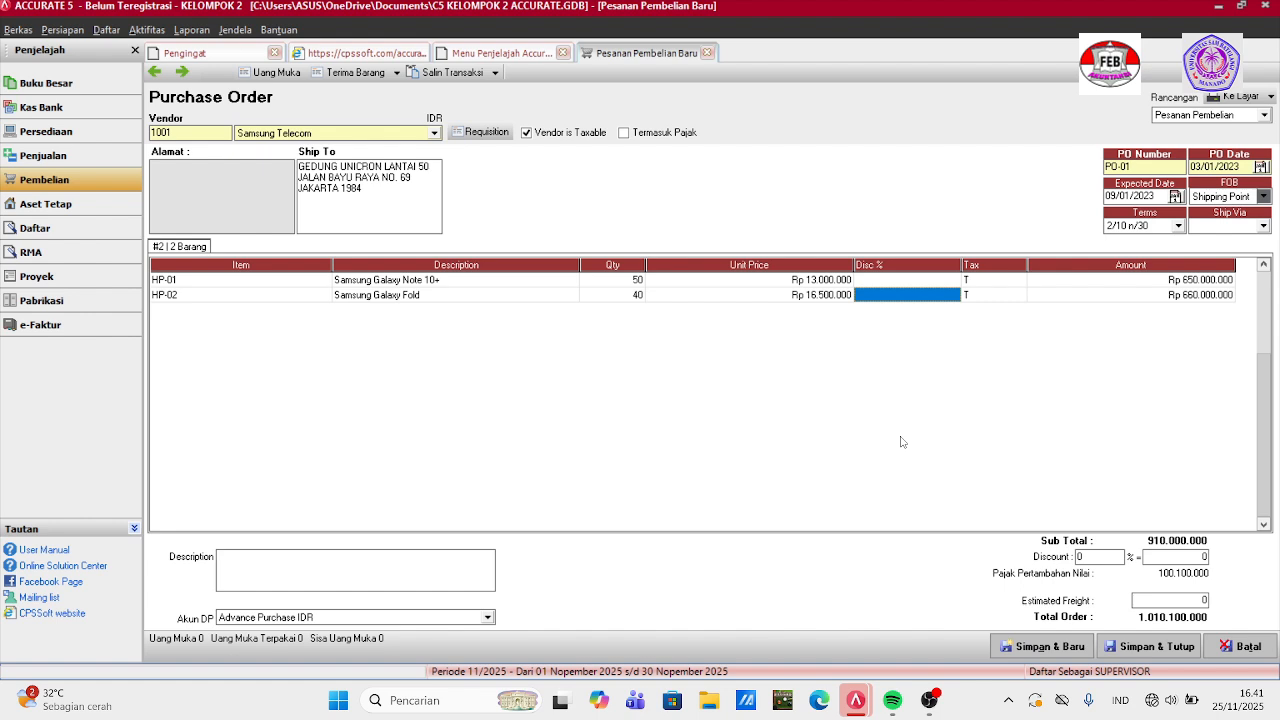
pyautogui.press('Tab')
pyautogui.press('Tab')
pyautogui.press('Tab')
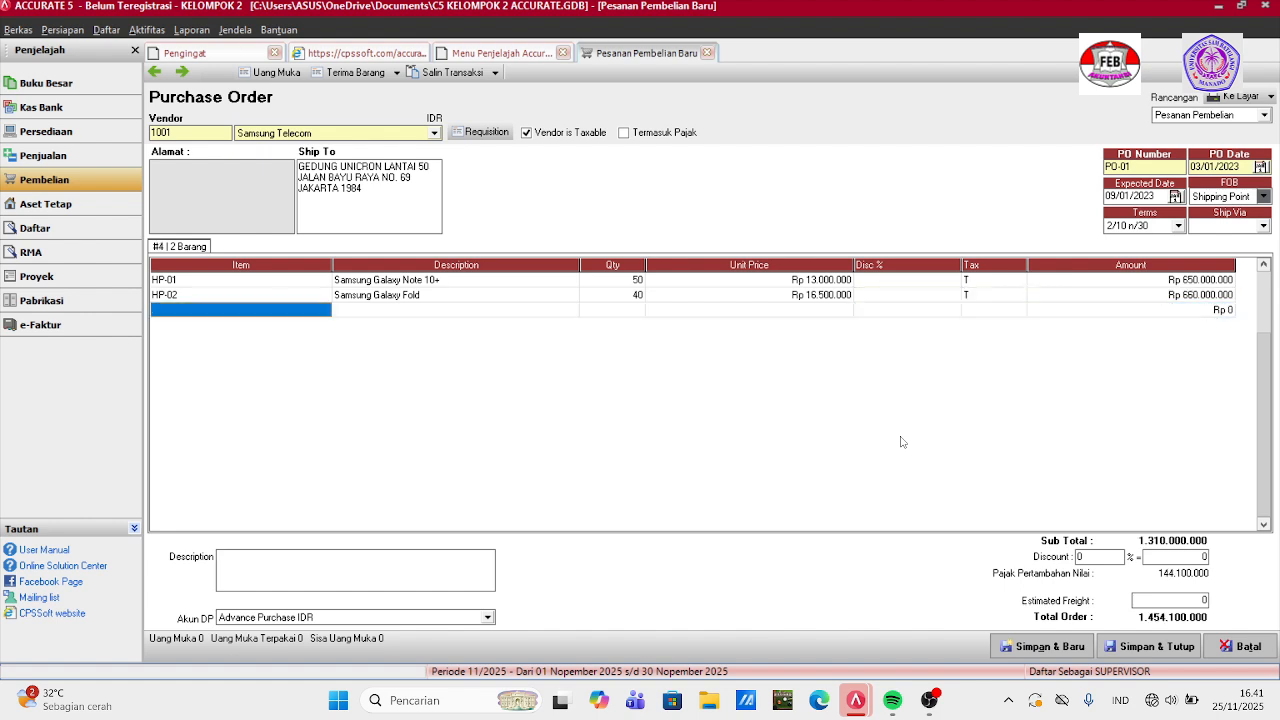
# Create a down payment (Uang Muka) invoice from the purchase order and set its invoice number to DP-01.
pyautogui.click(916, 281)
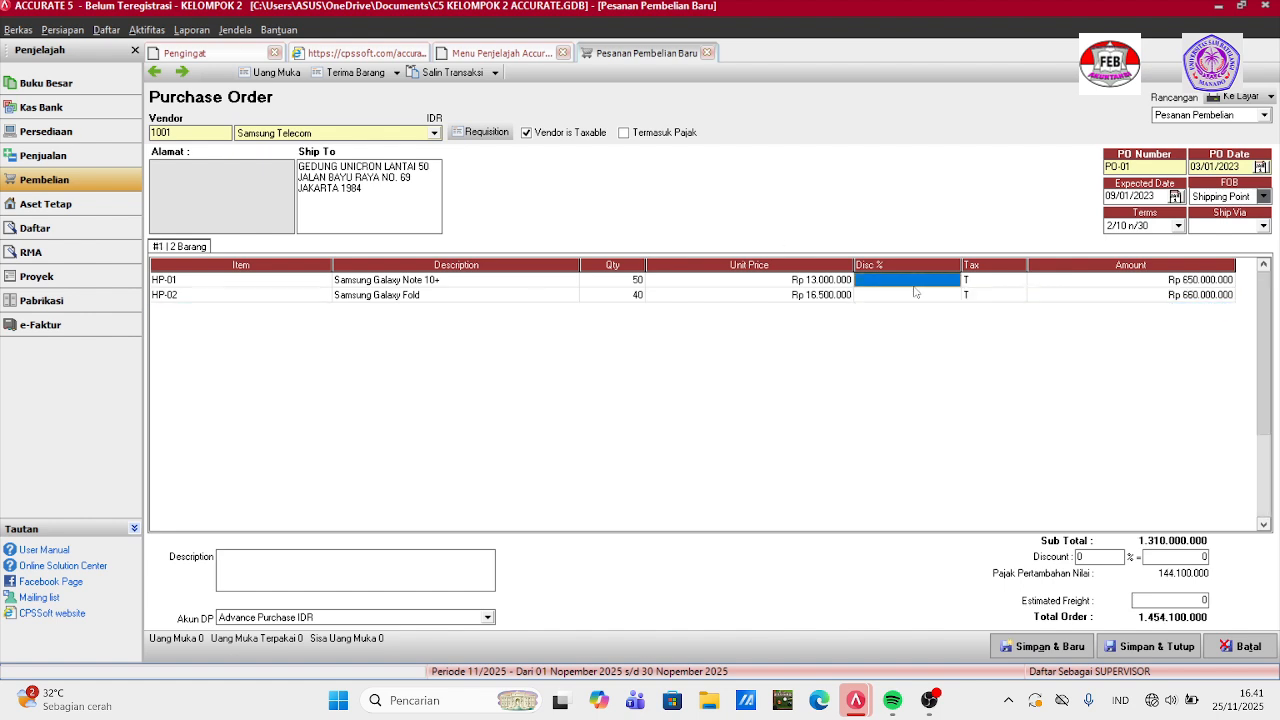
pyautogui.click(281, 71)
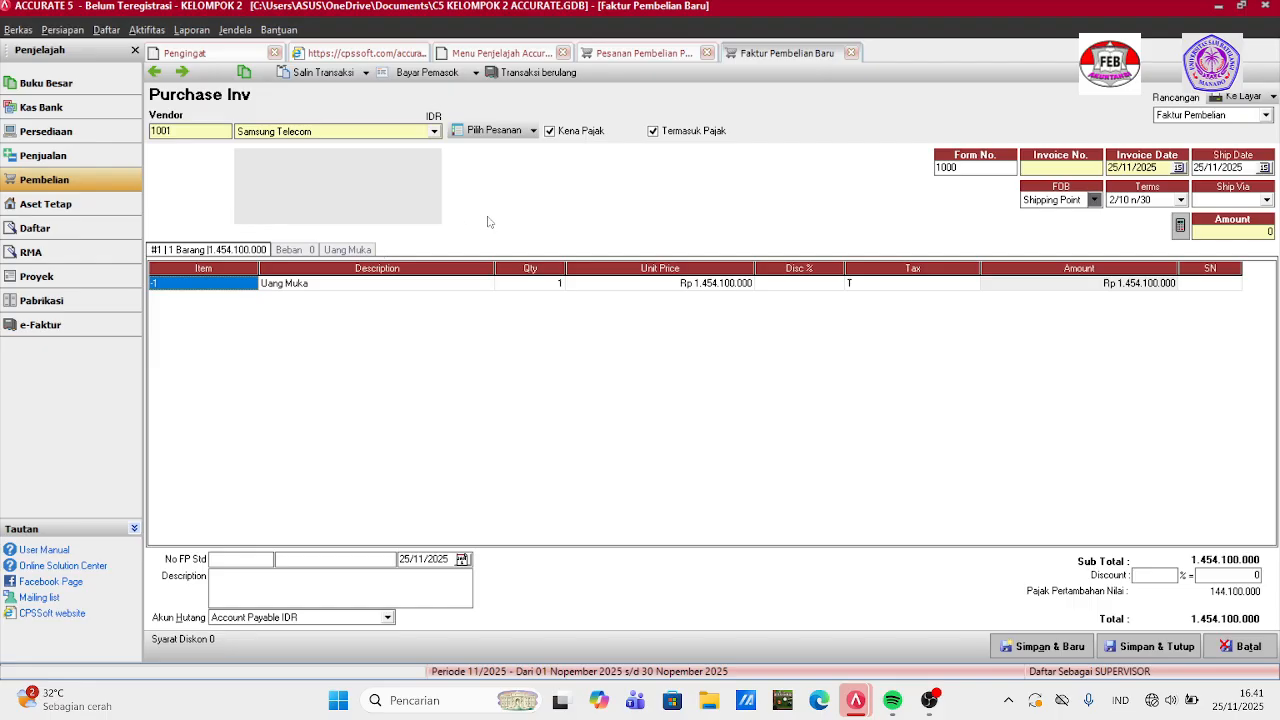
pyautogui.click(1072, 167)
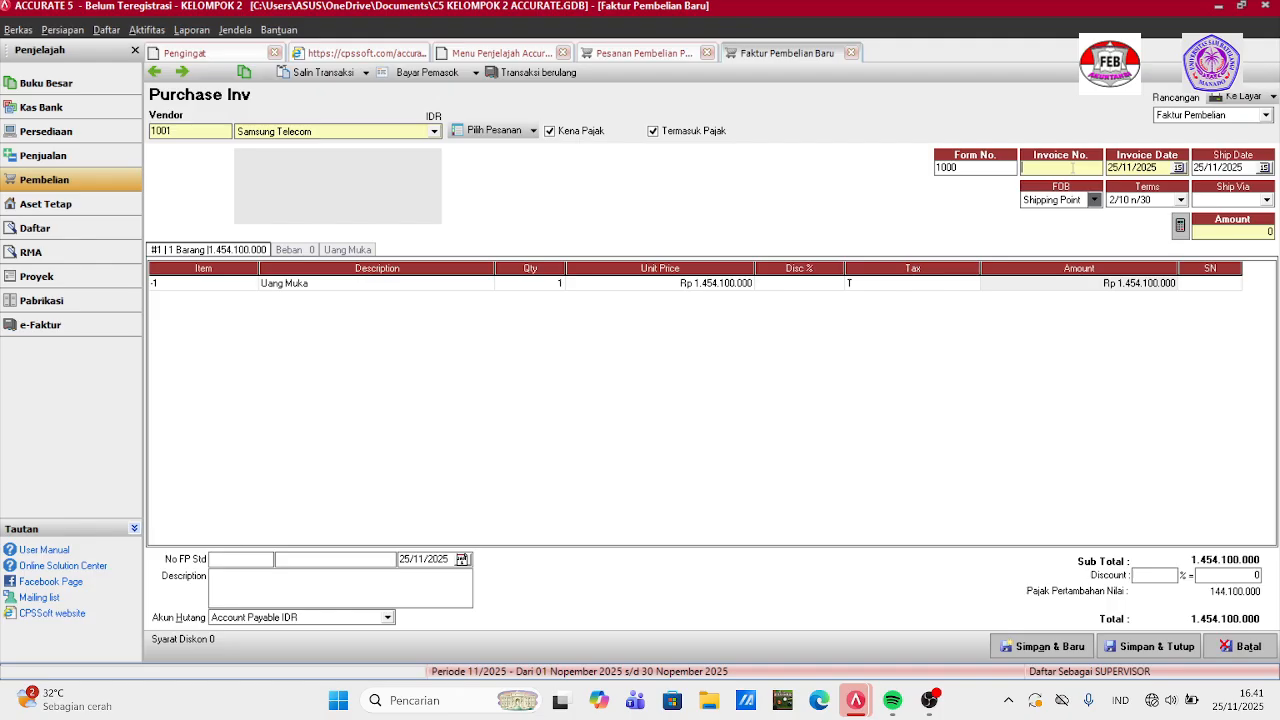
pyautogui.write('0')
pyautogui.write('P')
pyautogui.write('-01')
# Set the down payment invoice's date to 03/01/2023.
pyautogui.click(1166, 167)
pyautogui.press('BackSpace')
pyautogui.press('BackSpace')
pyautogui.press('BackSpace')
pyautogui.press('BackSpace')
pyautogui.press('BackSpace')
pyautogui.press('BackSpace')
pyautogui.press('BackSpace')
pyautogui.press('BackSpace')
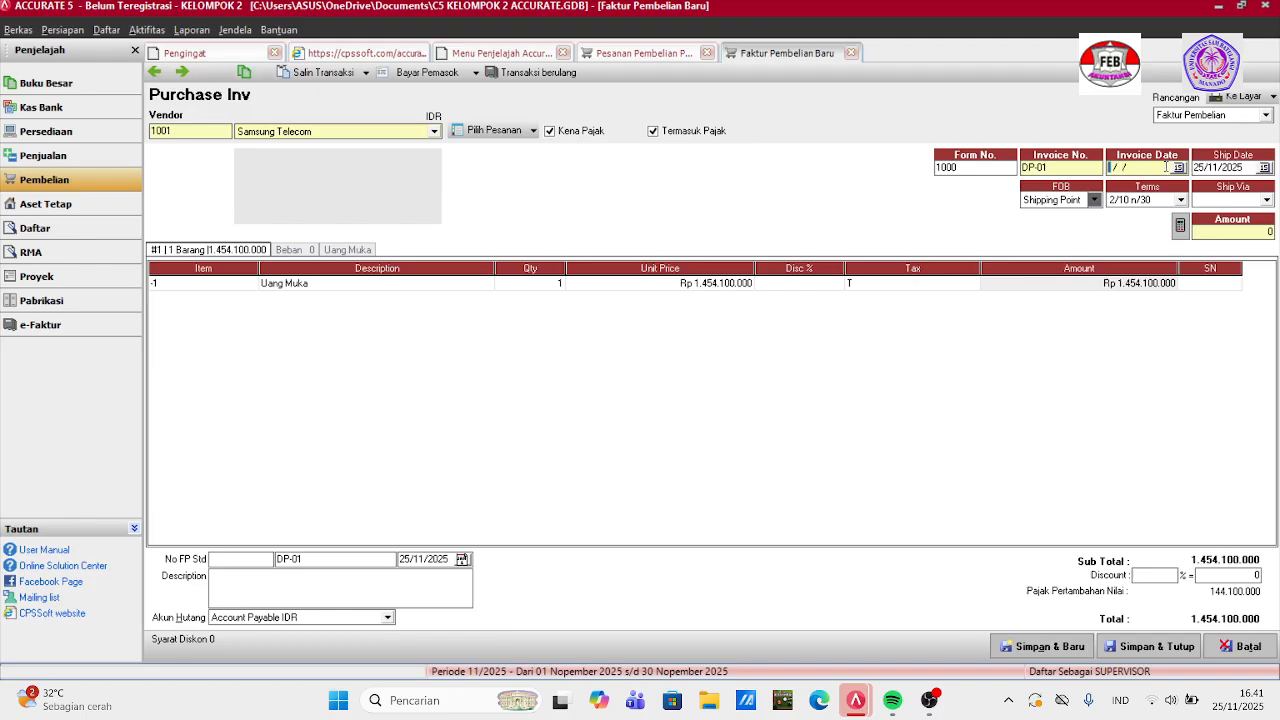
pyautogui.write('031')
pyautogui.write('12023')
# Set the down payment invoice's ship date to 09/01/2023.
pyautogui.click(1241, 169)
pyautogui.press('BackSpace')
pyautogui.press('BackSpace')
pyautogui.press('BackSpace')
pyautogui.press('BackSpace')
pyautogui.press('BackSpace')
pyautogui.press('BackSpace')
pyautogui.press('BackSpace')
pyautogui.press('BackSpace')
pyautogui.write('09/01/2023')
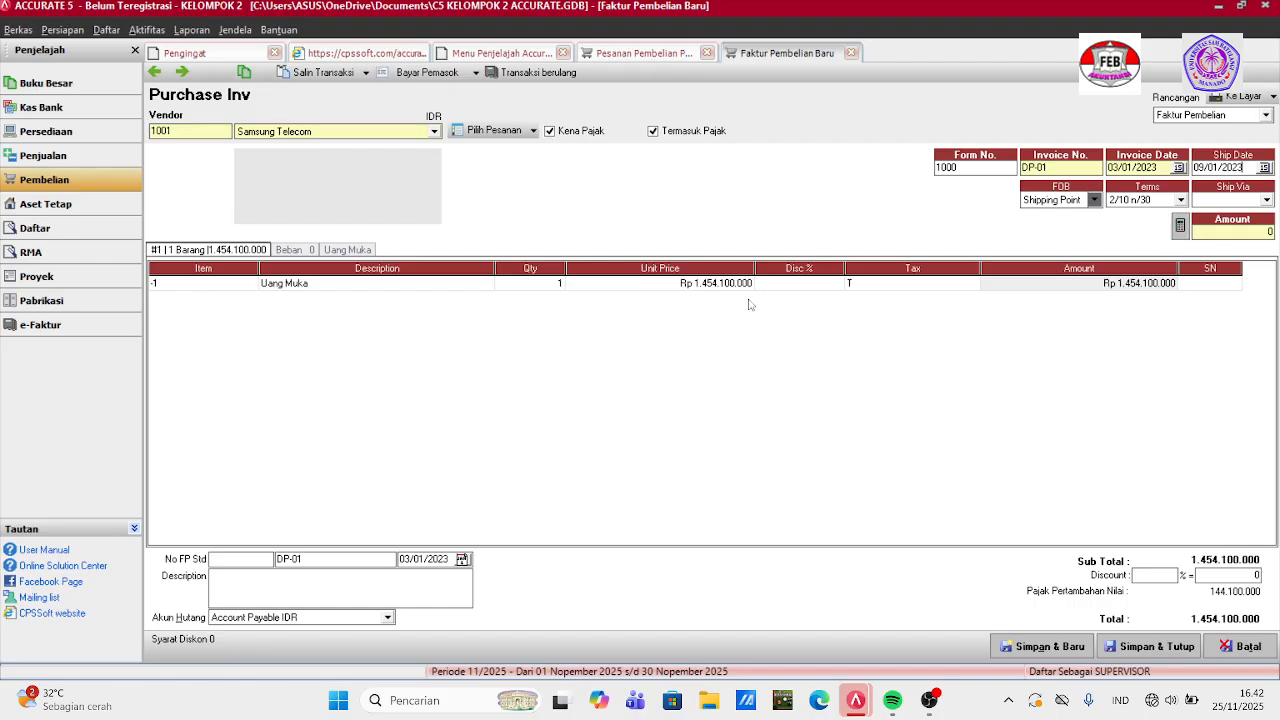
# Set the Uang Muka line's unit price to Rp 111.000.000 and recalculate the purchase invoice's amount.
pyautogui.click(684, 283)
pyautogui.click(685, 282)
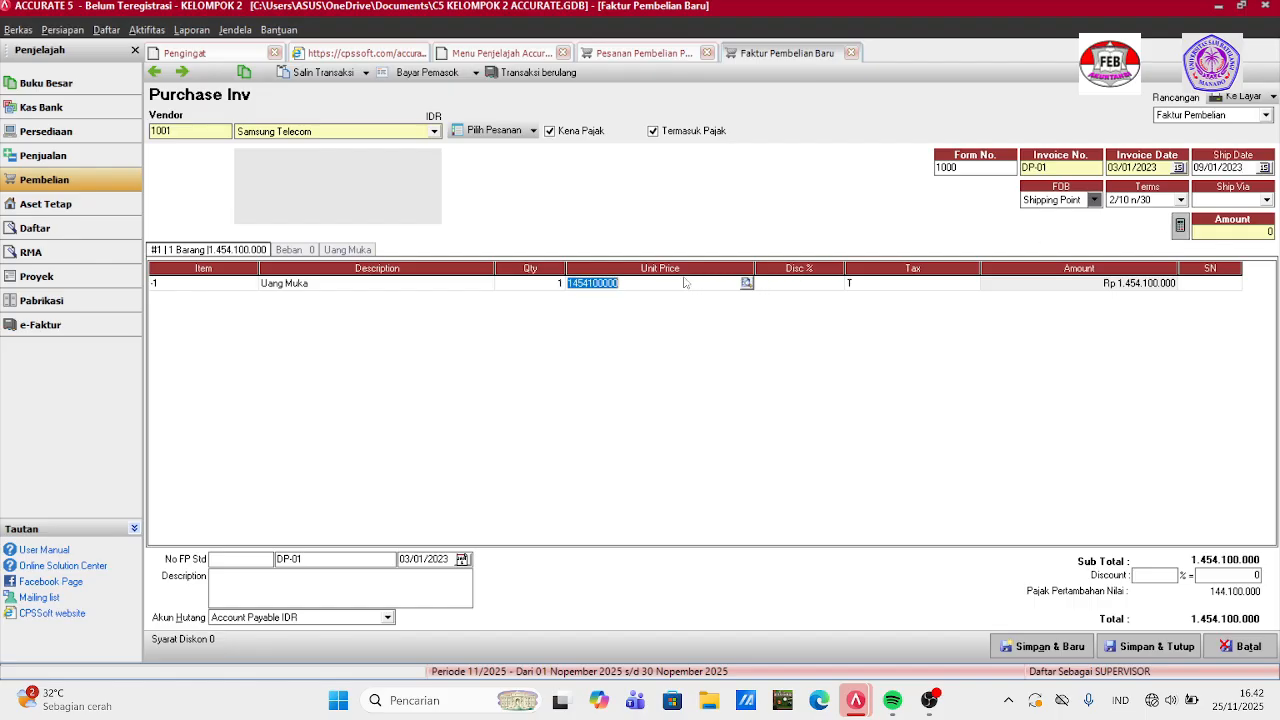
pyautogui.click(685, 281)
pyautogui.press('BackSpace')
pyautogui.press('BackSpace')
pyautogui.press('BackSpace')
pyautogui.press('BackSpace')
pyautogui.press('BackSpace')
pyautogui.press('BackSpace')
pyautogui.press('BackSpace')
pyautogui.press('BackSpace')
pyautogui.press('BackSpace')
pyautogui.press('BackSpace')
pyautogui.write('111')
pyautogui.write('000000')
pyautogui.press('Tab')
pyautogui.press('Tab')
pyautogui.press('Tab')
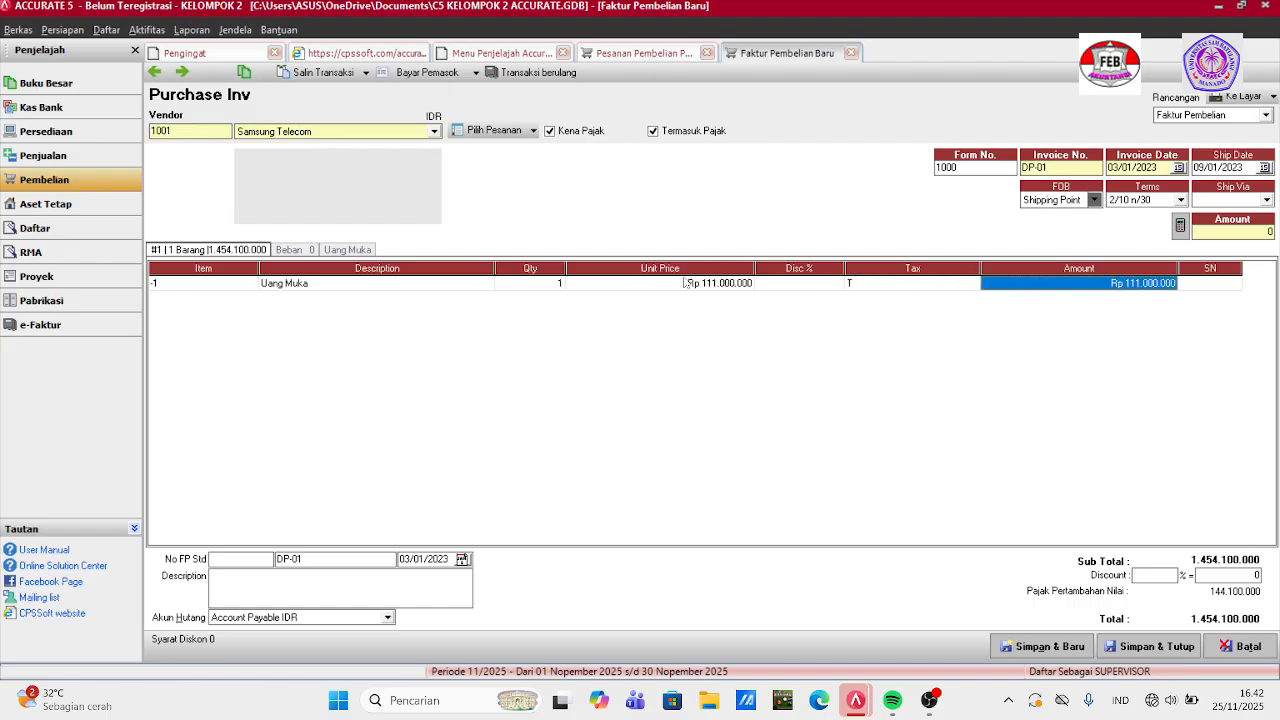
pyautogui.click(1181, 226)
pyautogui.click(1181, 227)
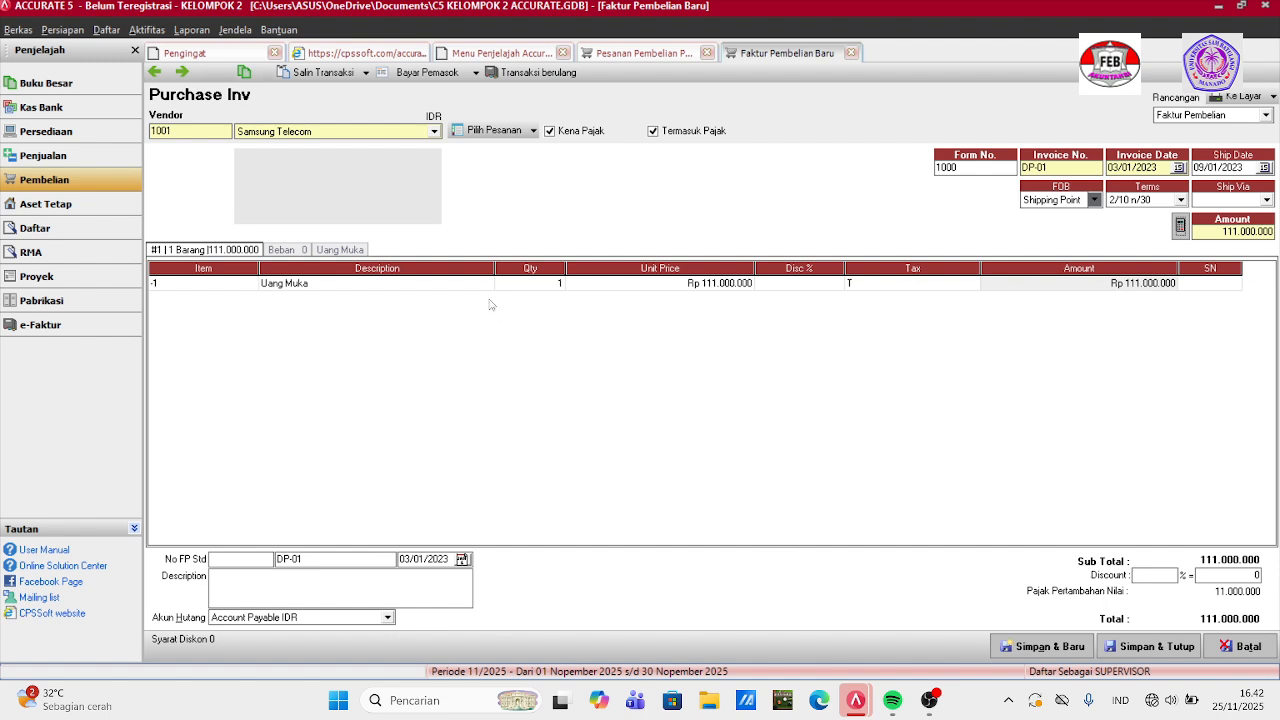
# Create a vendor payment from the down payment invoice and set its form number to CD-01.
pyautogui.click(437, 75)
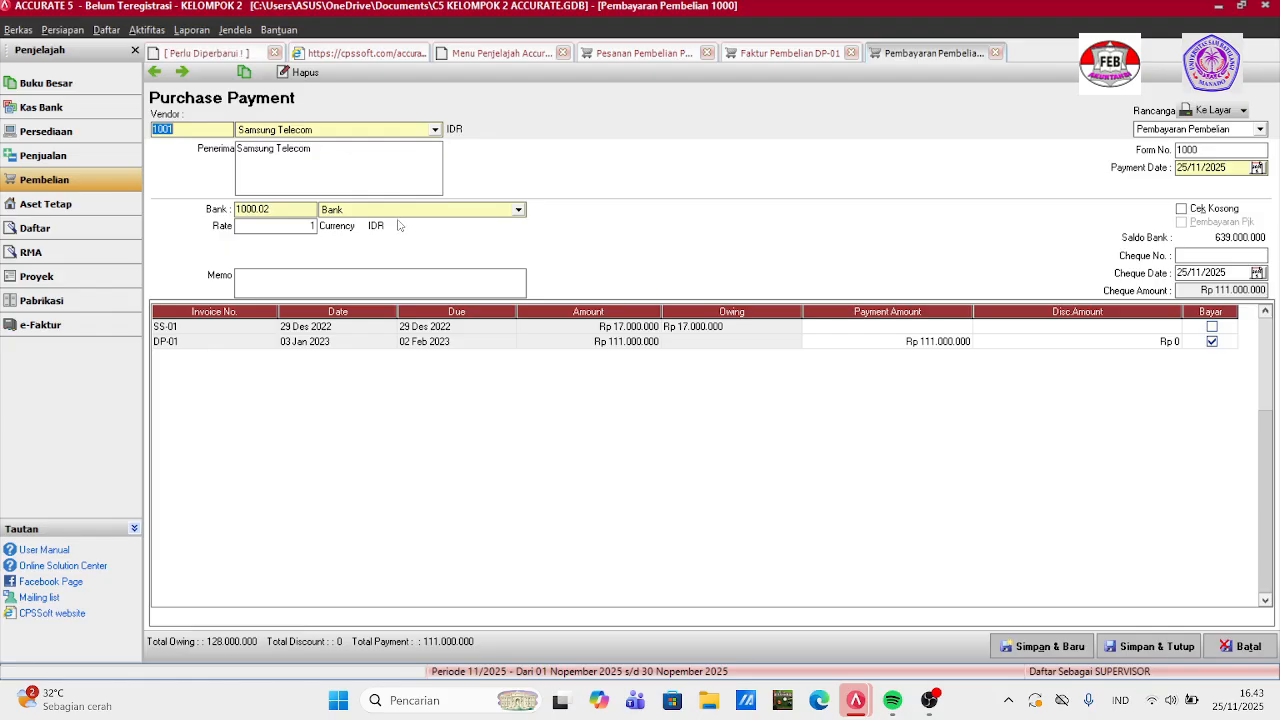
pyautogui.click(1219, 149)
pyautogui.press('BackSpace')
pyautogui.press('BackSpace')
pyautogui.press('BackSpace')
pyautogui.press('BackSpace')
pyautogui.write('CD-01')
# Set the purchase payment's payment date to 03/01/2023.
pyautogui.press('BackSpace')
pyautogui.press('BackSpace')
pyautogui.press('BackSpace')
pyautogui.press('BackSpace')
pyautogui.press('BackSpace')
pyautogui.press('BackSpace')
pyautogui.press('BackSpace')
pyautogui.press('BackSpace')
pyautogui.write('03/01/2023')
# Enter cheque number 2023-01 and cheque date 03/01/2023 for the purchase payment.
pyautogui.click(1188, 257)
pyautogui.write('2023-01')
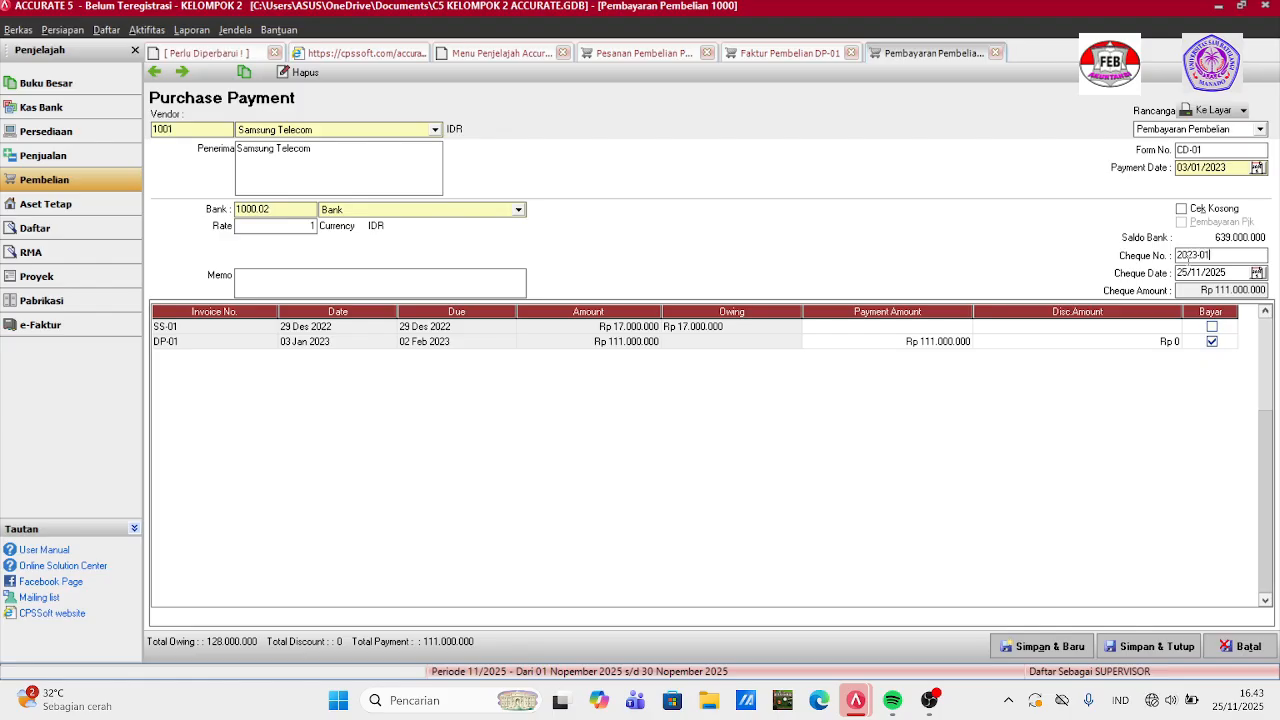
pyautogui.click(1244, 274)
pyautogui.press('BackSpace')
pyautogui.press('BackSpace')
pyautogui.press('BackSpace')
pyautogui.press('BackSpace')
pyautogui.press('BackSpace')
pyautogui.press('BackSpace')
pyautogui.press('BackSpace')
pyautogui.press('BackSpace')
pyautogui.press('BackSpace')
pyautogui.press('BackSpace')
pyautogui.write('03/01/2023')
# Enter the payment memo "Pembayaran Uang Muka Pemesanan" followed by the purchase order's number.
pyautogui.click(473, 288)
pyautogui.write('Pambayaran Uang Muka P')
pyautogui.write('emesanan P')
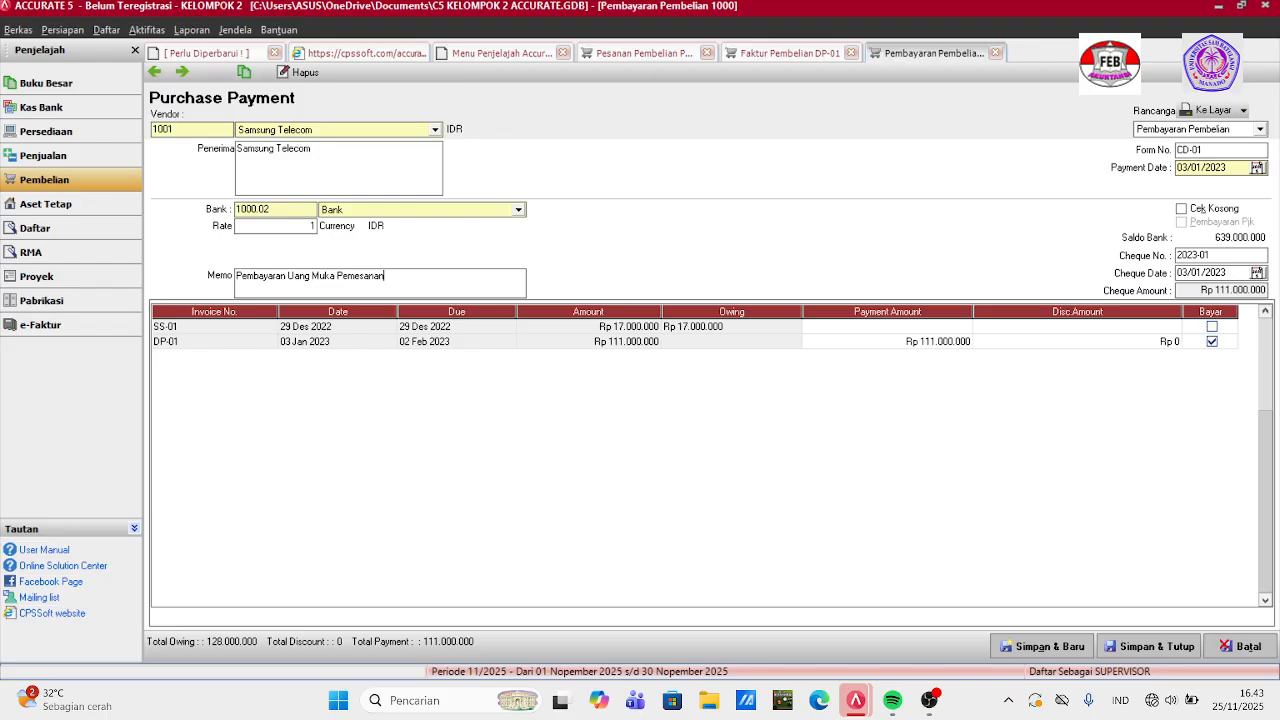
pyautogui.write('O-01')
# Save and close the purchase payment, its down payment invoice and the underlying purchase order.
pyautogui.click(1160, 647)
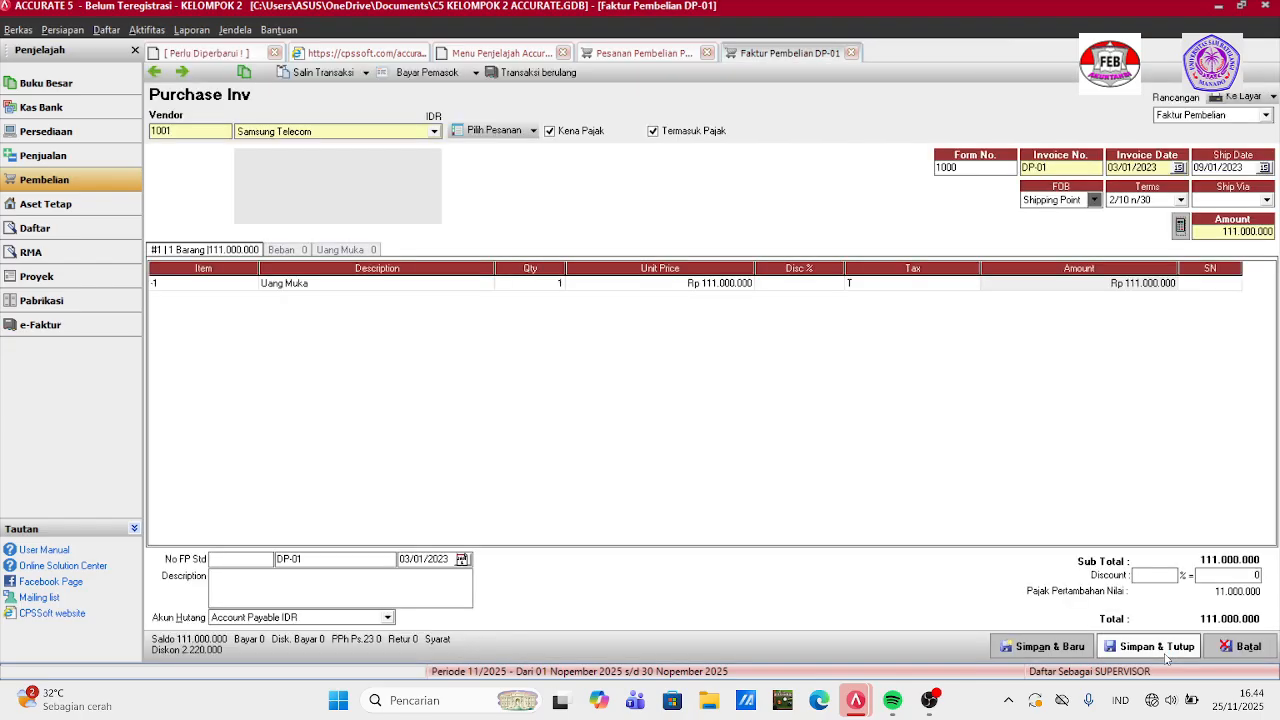
pyautogui.click(1165, 652)
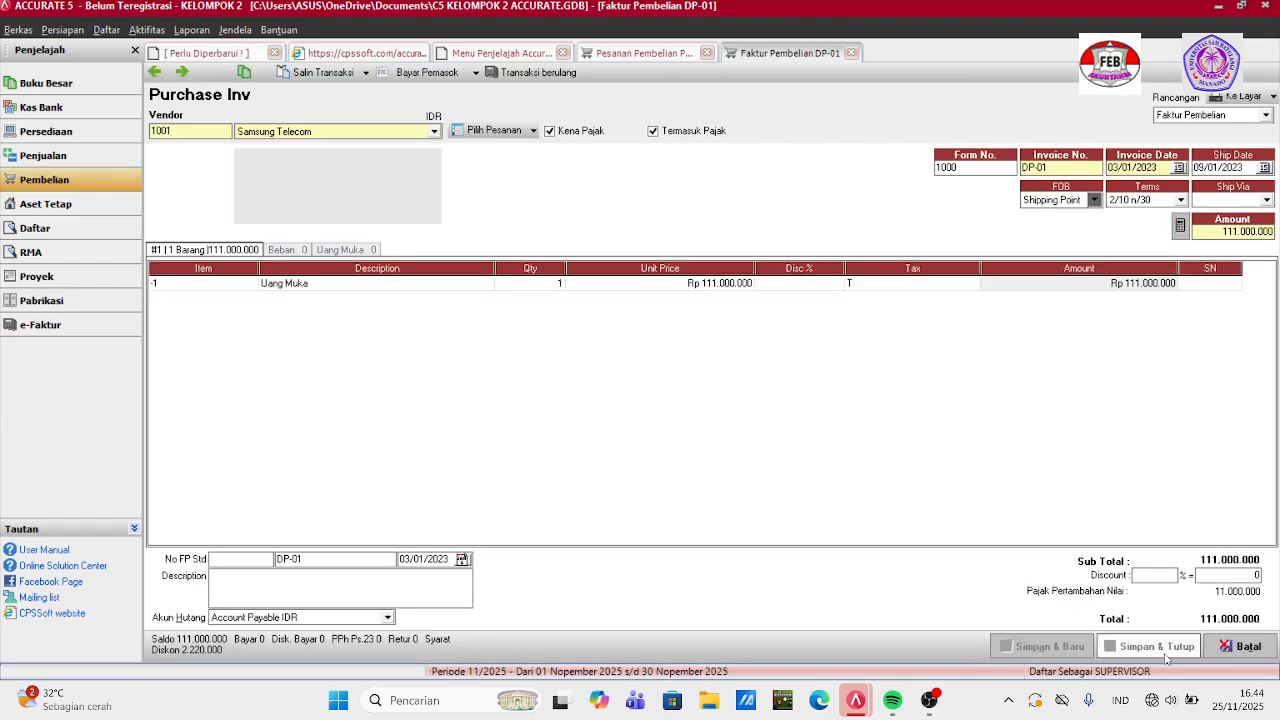
pyautogui.click(1160, 647)
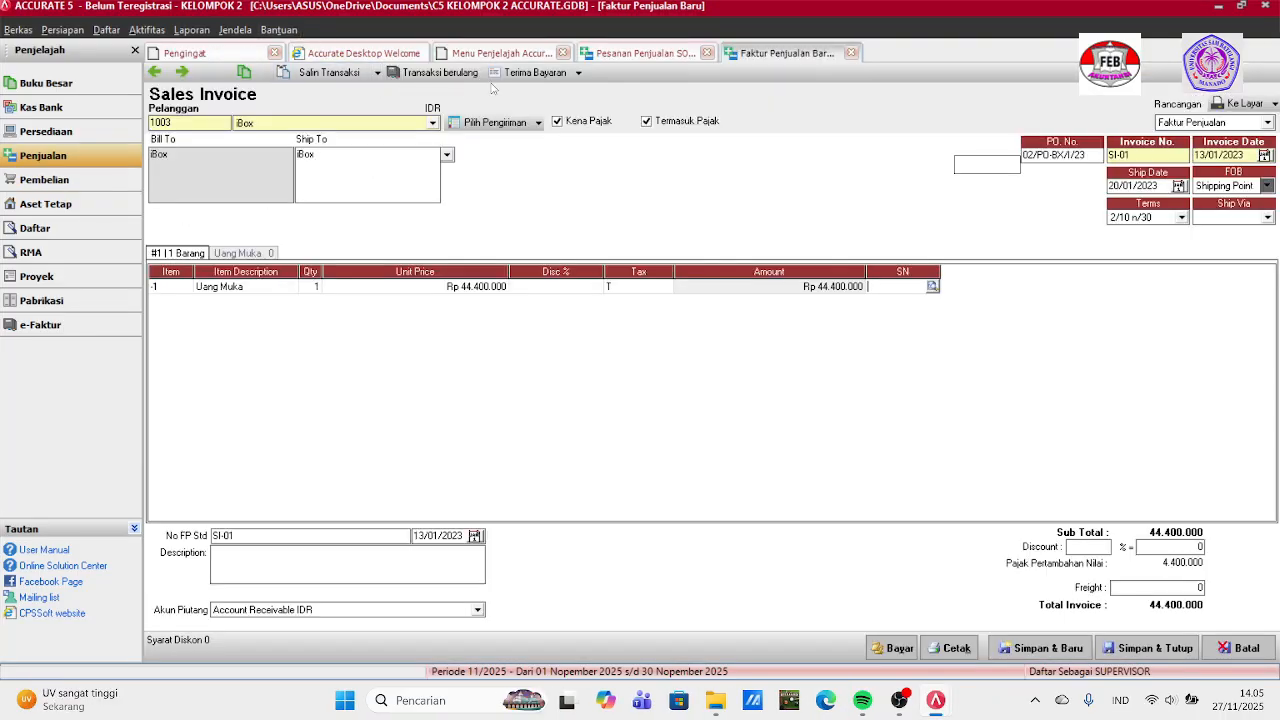
# Create a customer receipt from the iBox down payment invoice and set its payment date to 13/01/2023.
pyautogui.click(531, 72)
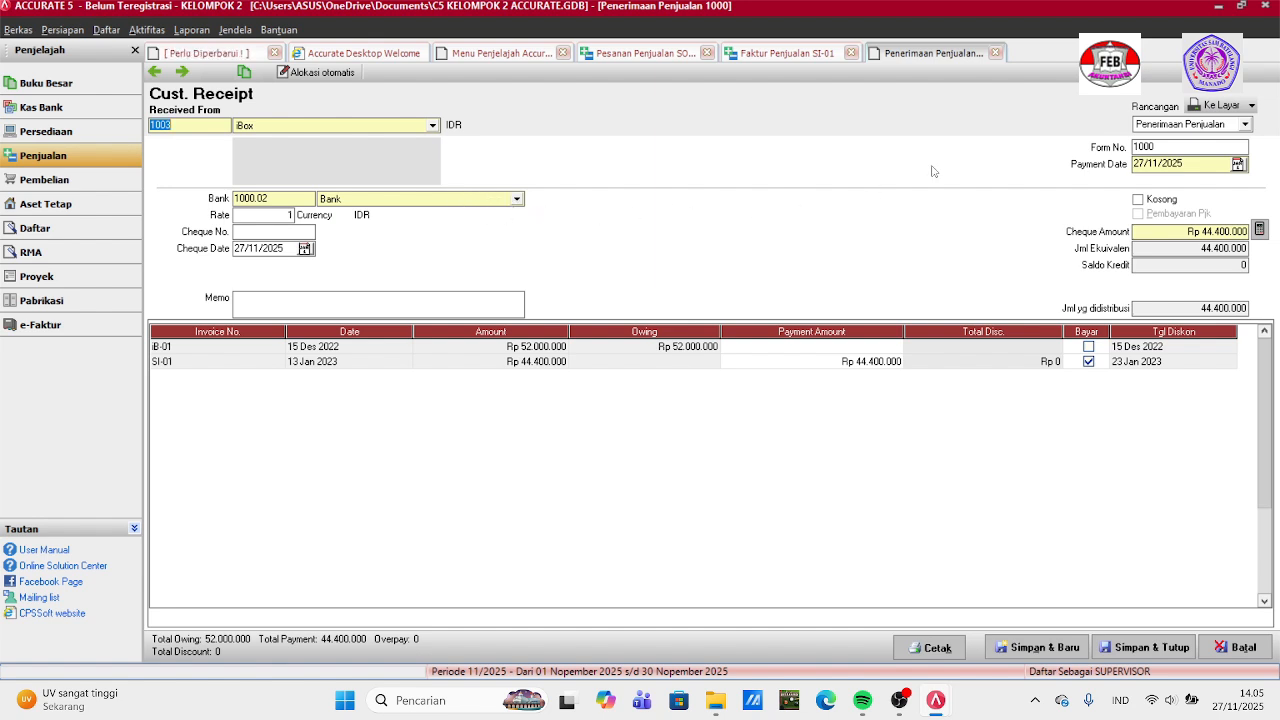
pyautogui.click(1197, 165)
pyautogui.press('BackSpace')
pyautogui.press('BackSpace')
pyautogui.press('BackSpace')
pyautogui.press('BackSpace')
pyautogui.press('BackSpace')
pyautogui.press('BackSpace')
pyautogui.press('BackSpace')
pyautogui.press('BackSpace')
pyautogui.write('0')
pyautogui.write('130')
pyautogui.write('12023')
# Enter cheque number 2023/01 and cheque date 13/01/2023 for the customer receipt.
pyautogui.write('202')
pyautogui.write('3')
pyautogui.write('/01')
pyautogui.click(291, 250)
pyautogui.press('BackSpace')
pyautogui.press('BackSpace')
pyautogui.press('BackSpace')
pyautogui.press('BackSpace')
pyautogui.press('BackSpace')
pyautogui.press('BackSpace')
pyautogui.press('BackSpace')
pyautogui.press('BackSpace')
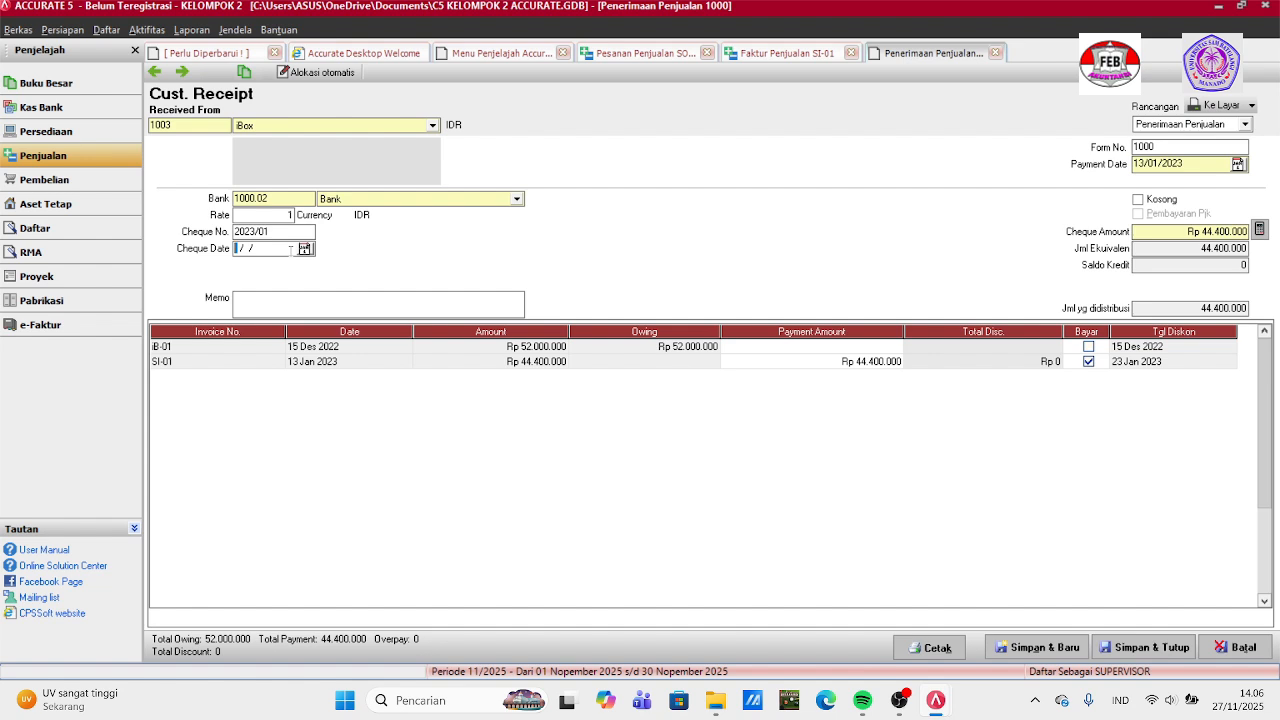
pyautogui.write('13/01/2023')
# Enter the receipt memo "PENERIMAAN UANG MUKA ATAS PESANAN" followed by the sales order's number.
pyautogui.click(295, 298)
pyautogui.write('PENERIMAAN UANG ')
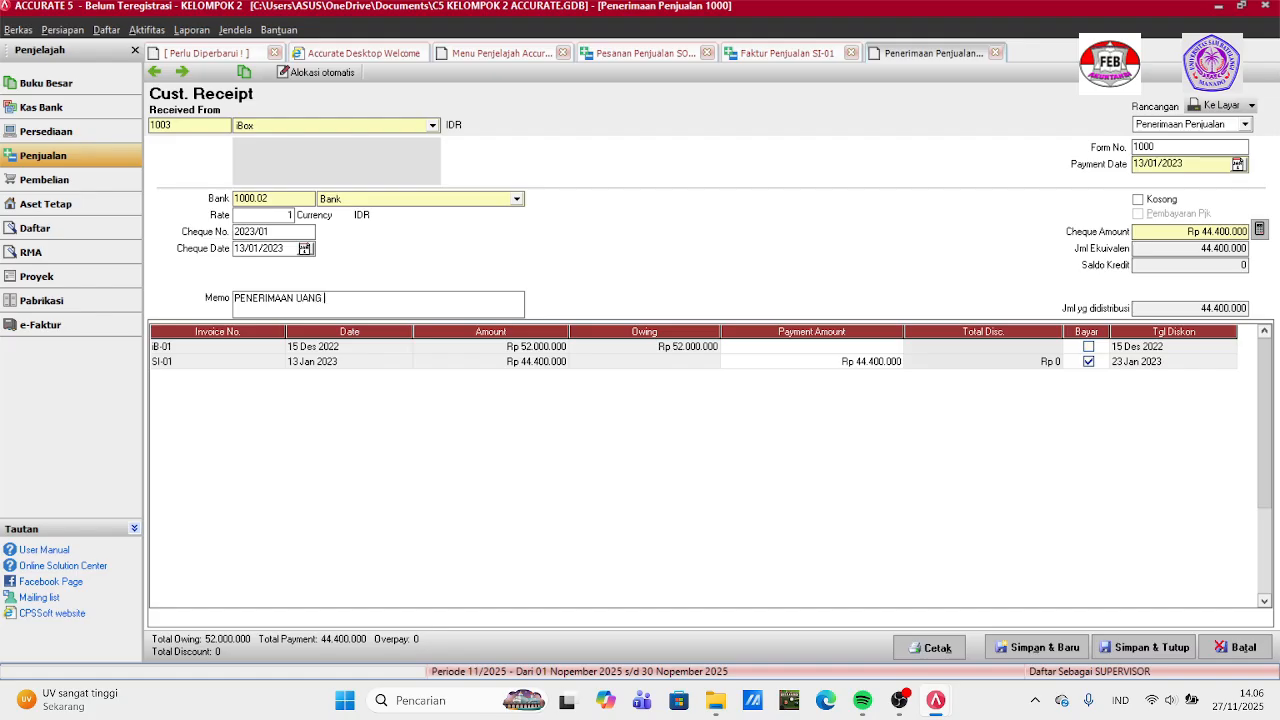
pyautogui.write('MUKA AK')
pyautogui.click(296, 298)
pyautogui.write('TAS')
pyautogui.write('PESANAN SO-02')
# Save and close the customer receipt, its sales invoice and the underlying iBox sales order.
pyautogui.click(1138, 655)
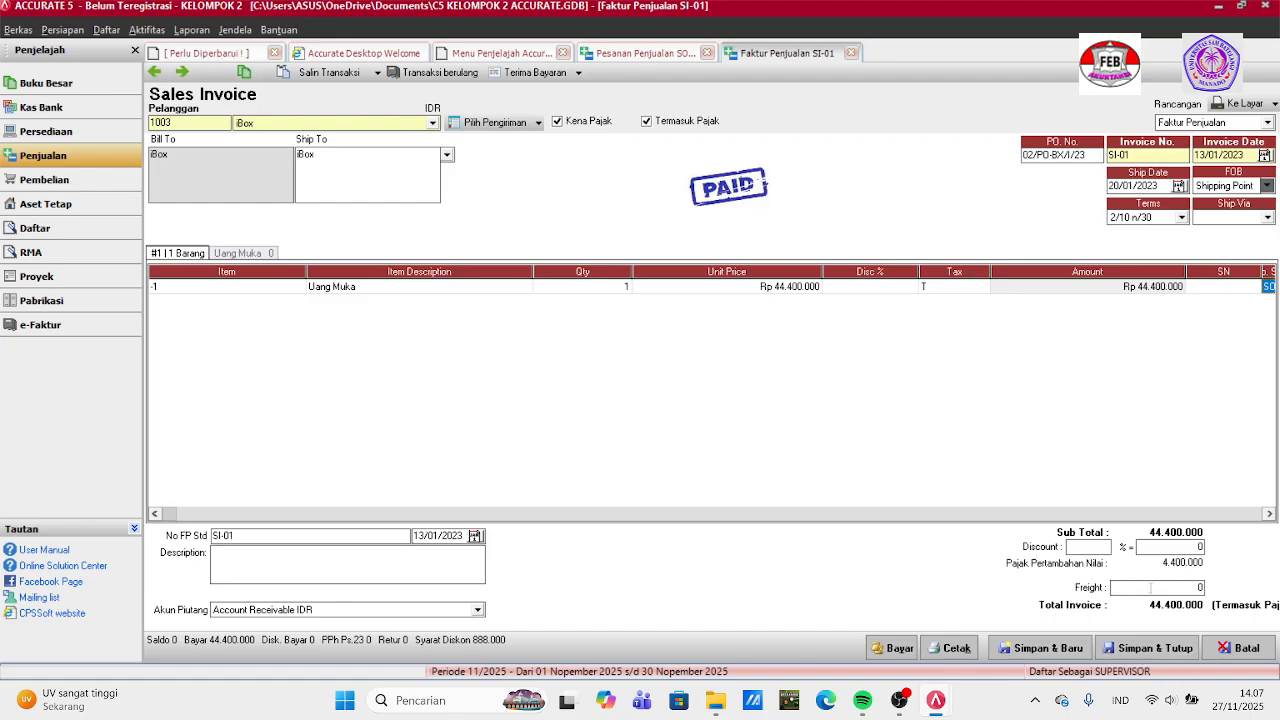
pyautogui.click(1160, 648)
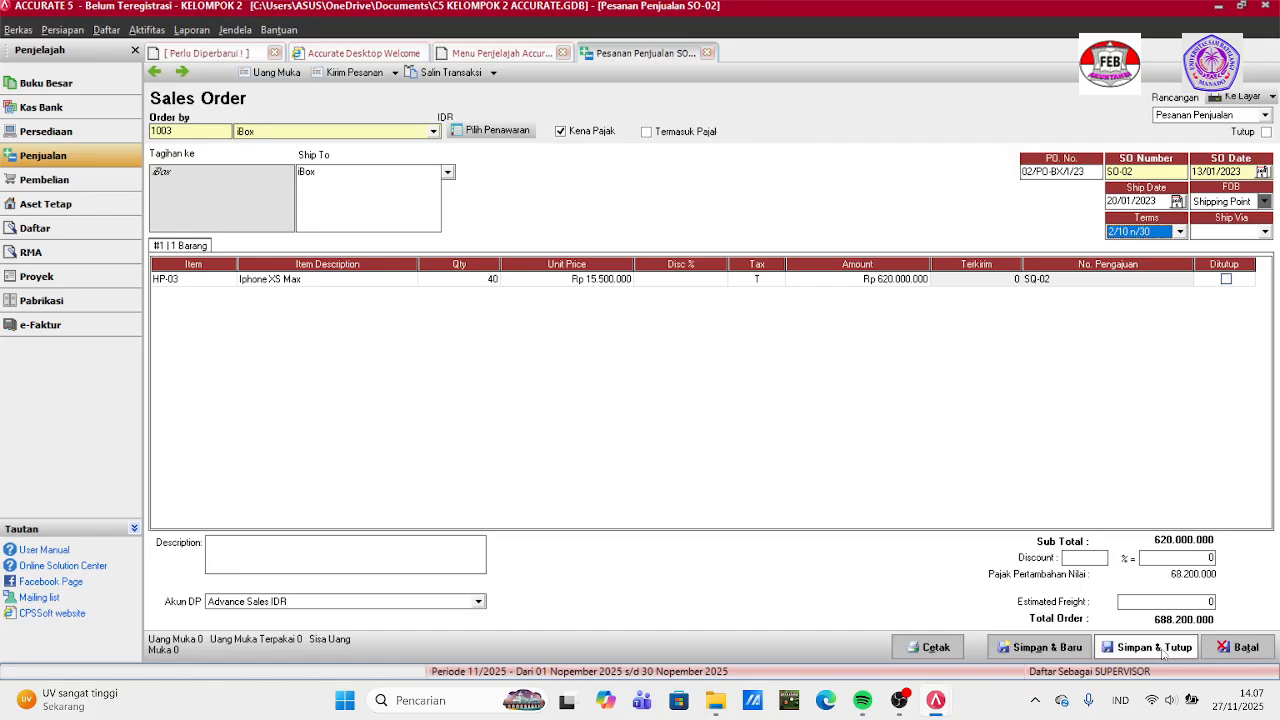
pyautogui.click(1160, 648)
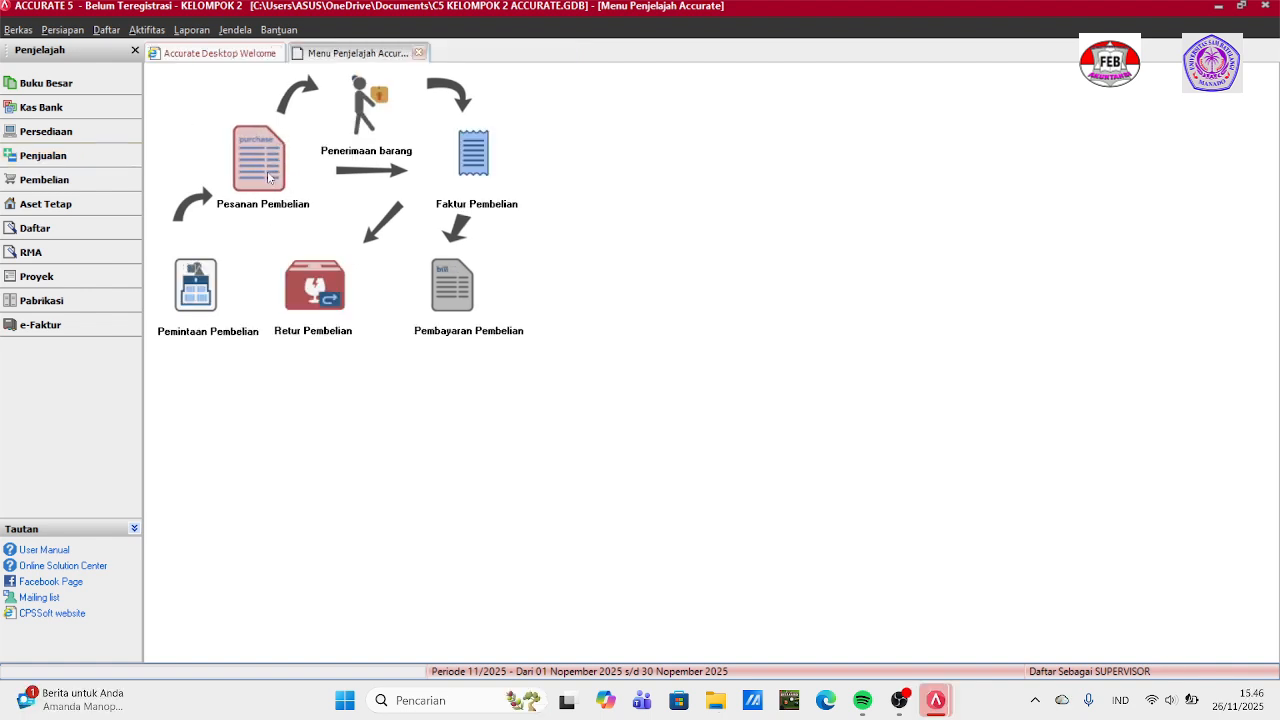
# Start a new purchase order for vendor Apple Inc with the order date 03/01/2023.
pyautogui.click(268, 172)
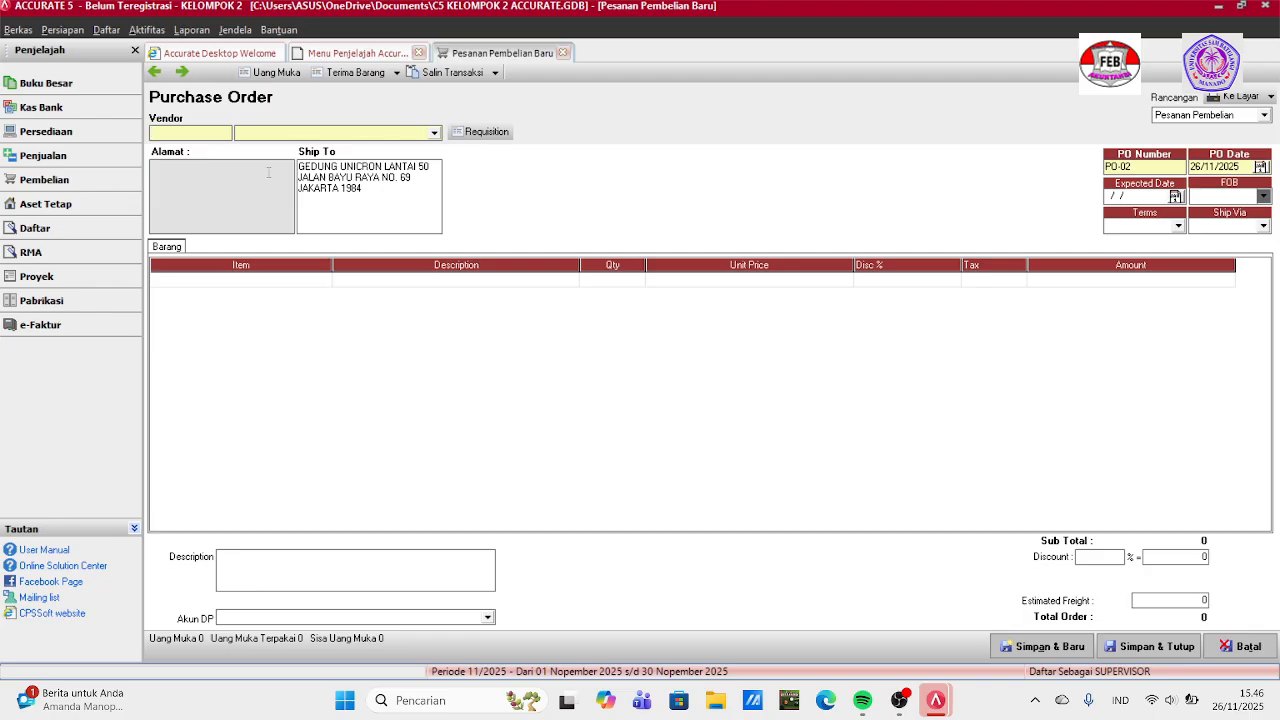
pyautogui.click(435, 133)
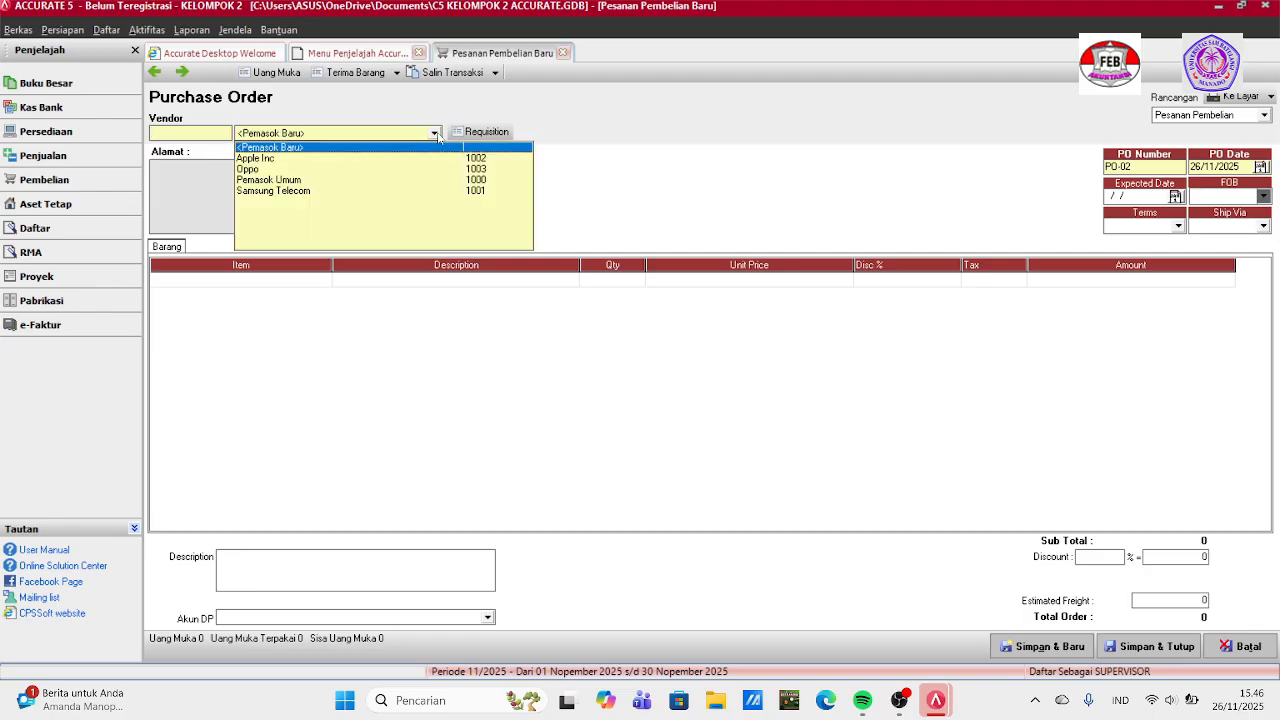
pyautogui.click(370, 158)
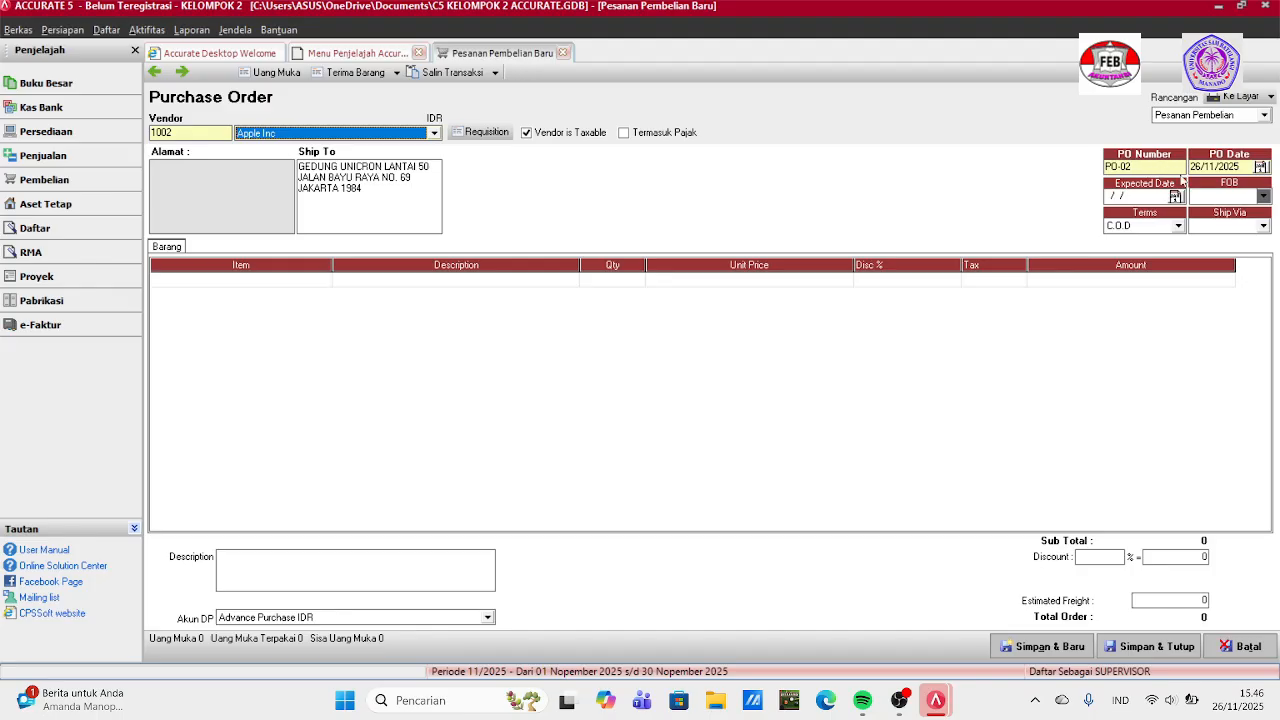
pyautogui.click(1240, 166)
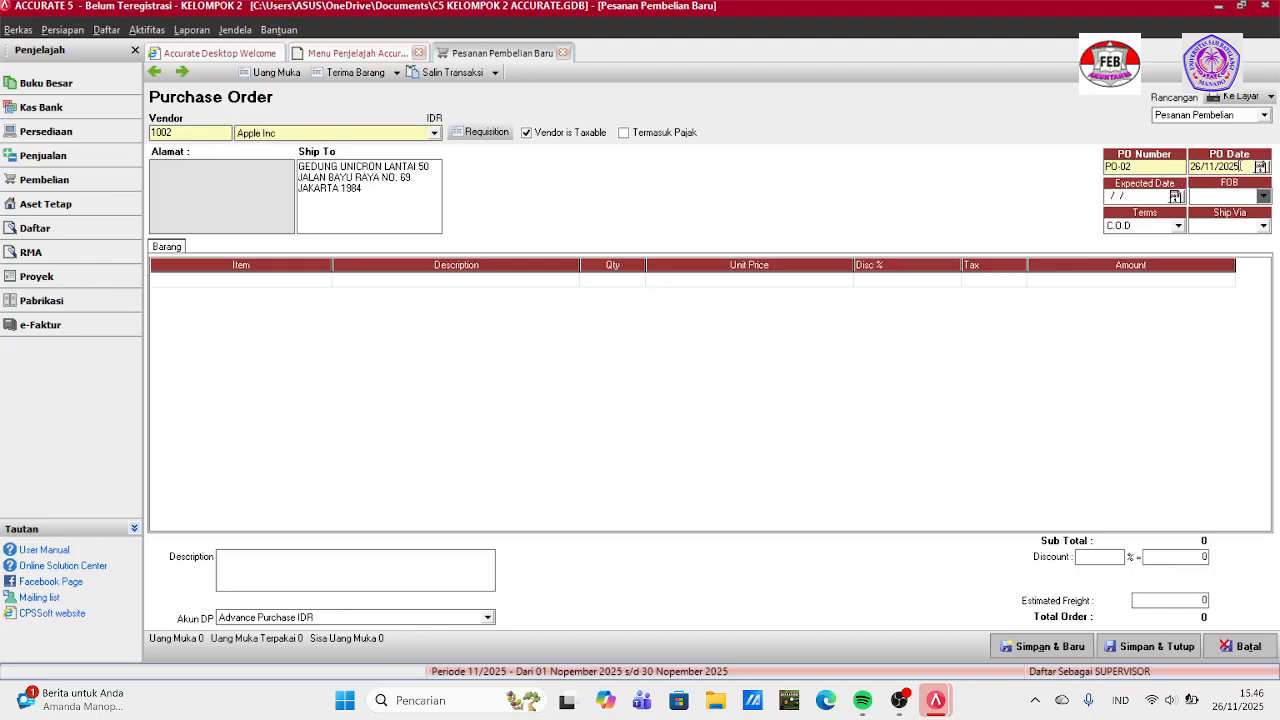
pyautogui.press('BackSpace')
pyautogui.press('BackSpace')
pyautogui.press('BackSpace')
pyautogui.press('BackSpace')
pyautogui.press('BackSpace')
pyautogui.press('BackSpace')
pyautogui.press('BackSpace')
pyautogui.press('BackSpace')
pyautogui.write('03/01/2023')
# Set the order's expected date to 10/01/2023, FOB to Destination and terms to Net 30.
pyautogui.click(1131, 196)
pyautogui.write('10/01/2023')
pyautogui.click(1261, 200)
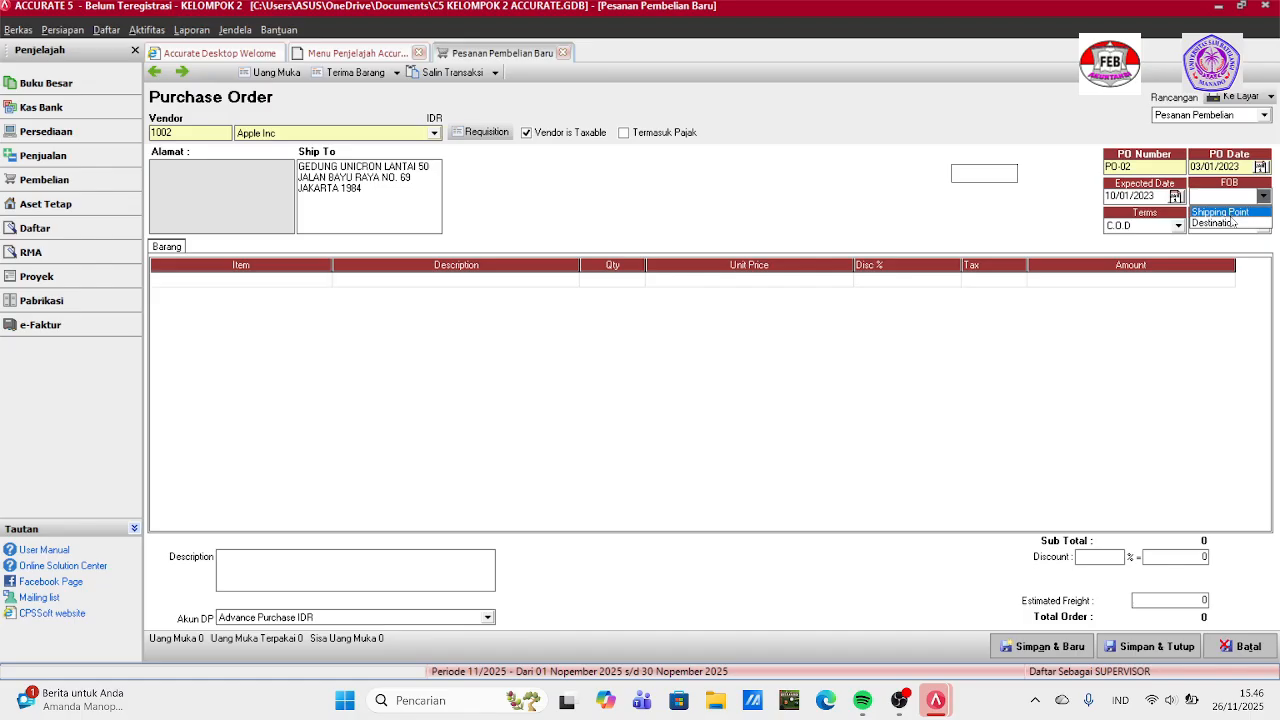
pyautogui.click(1234, 223)
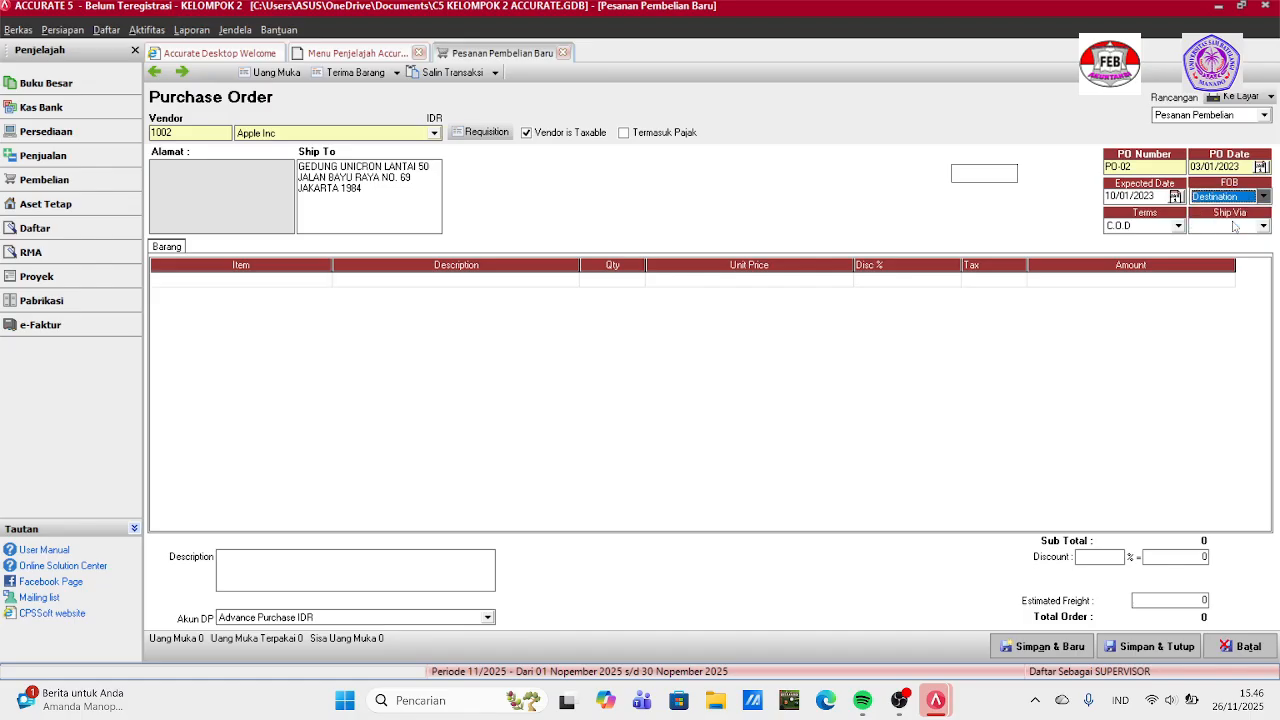
pyautogui.click(1179, 226)
pyautogui.click(1125, 275)
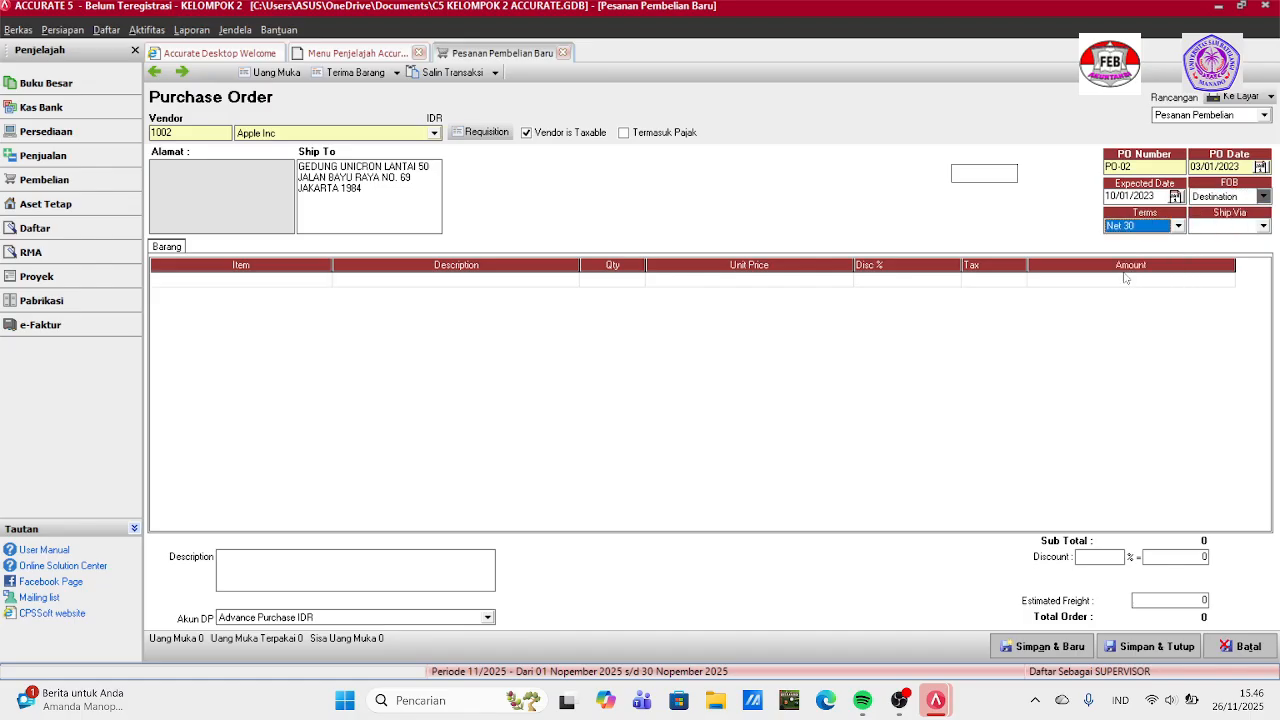
# Create a new shipper named Fed Ex as the purchase order's shipping method.
pyautogui.click(1264, 226)
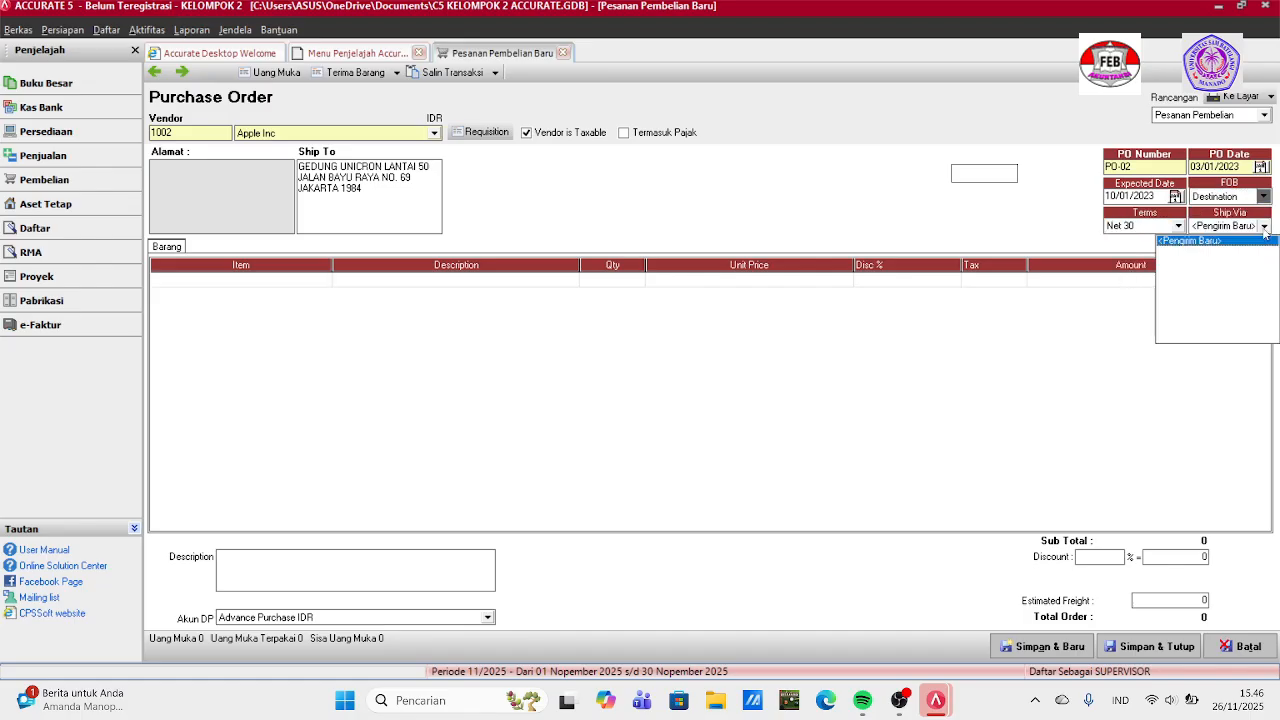
pyautogui.click(1192, 241)
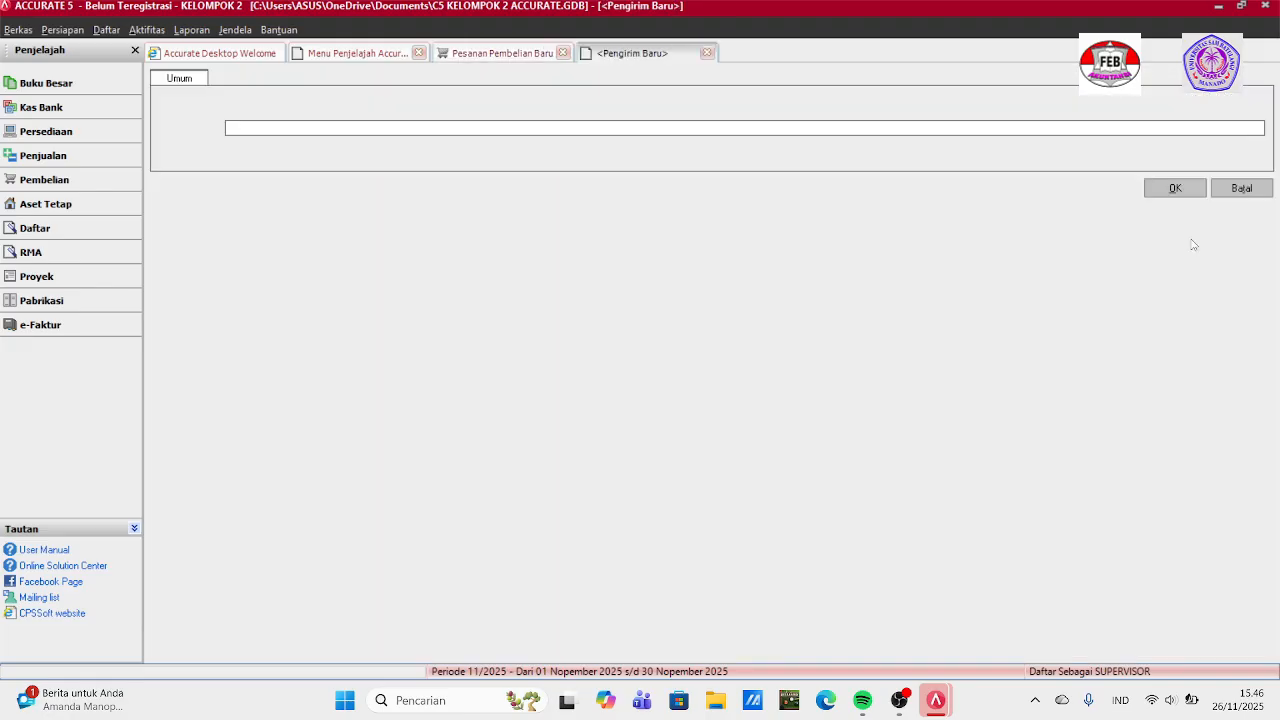
pyautogui.write('F')
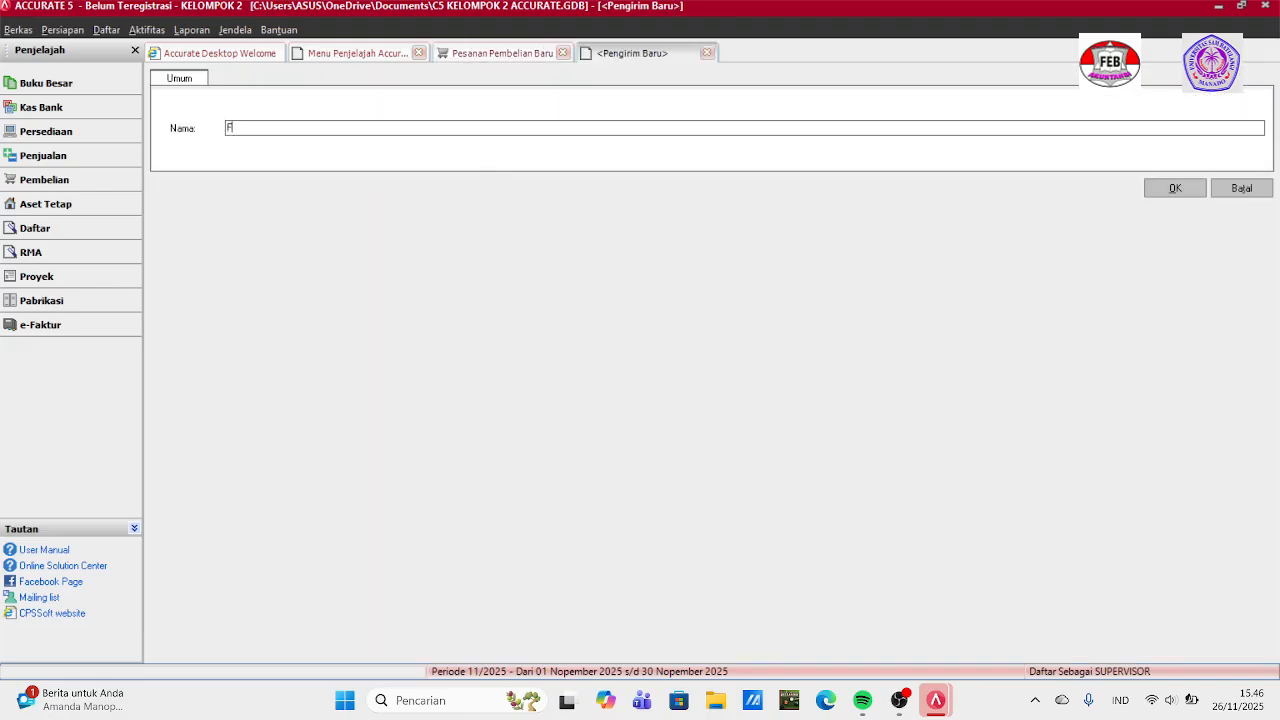
pyautogui.write('ed Ex')
pyautogui.click(1172, 190)
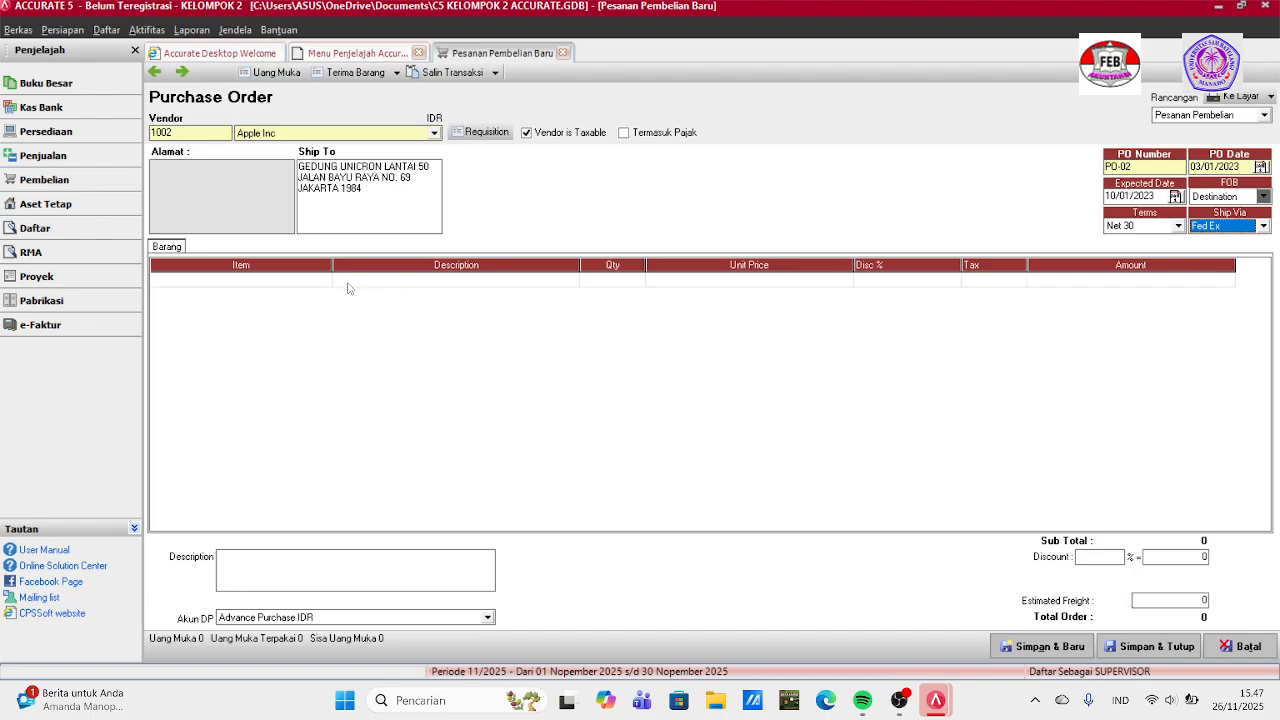
# Load the items of purchase requisition PR-01 into the Apple Inc order.
pyautogui.click(481, 134)
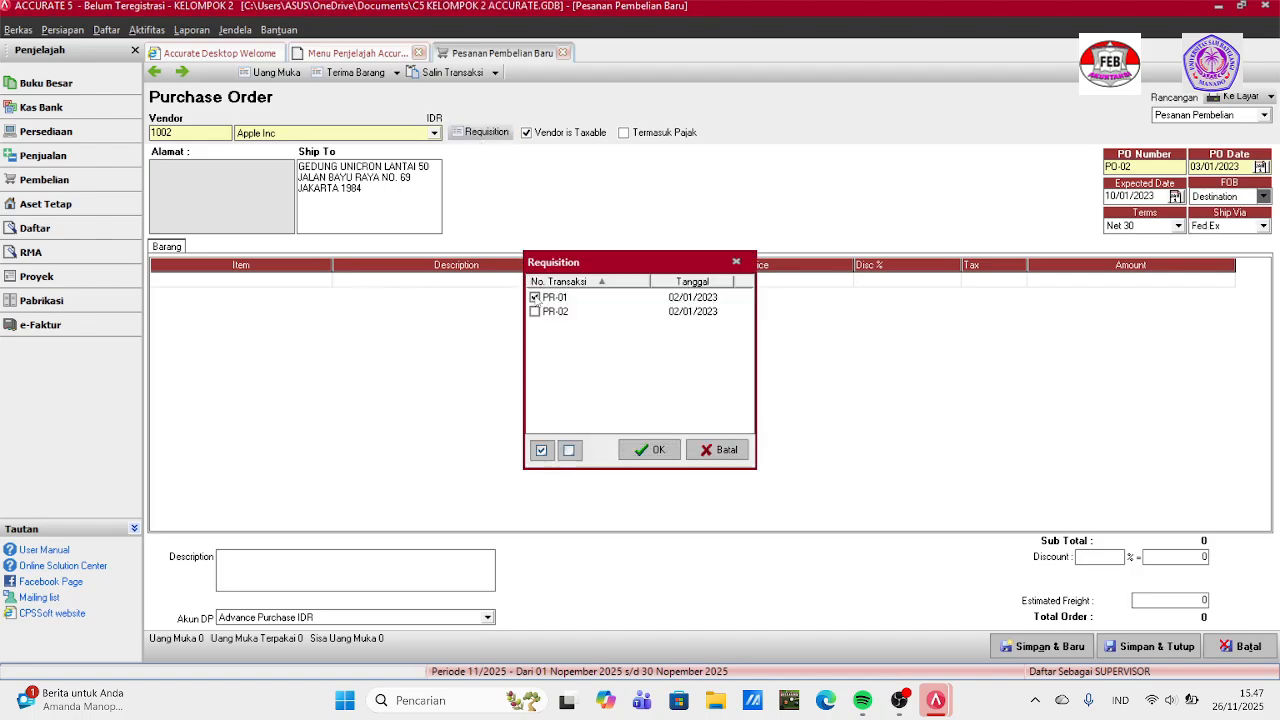
pyautogui.click(535, 298)
pyautogui.click(649, 450)
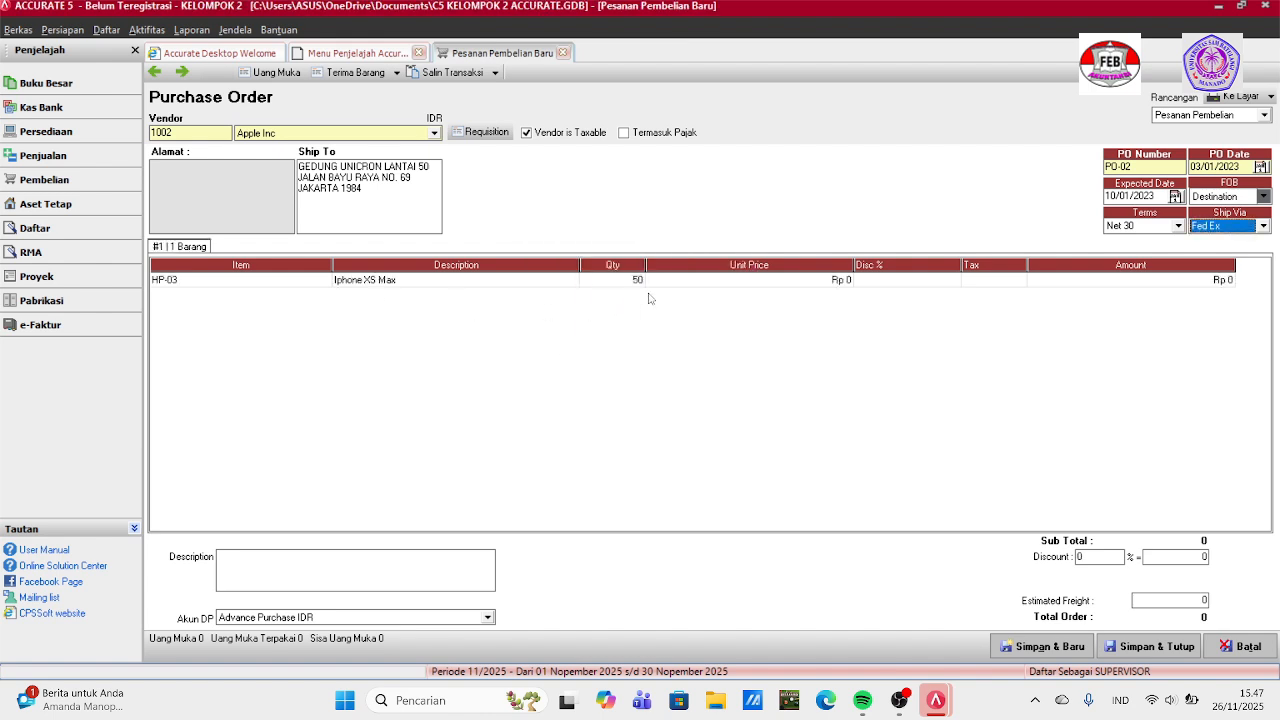
# Set the Iphone XS Max line's unit price to 13200000 and its tax code to T.
pyautogui.click(783, 285)
pyautogui.click(783, 287)
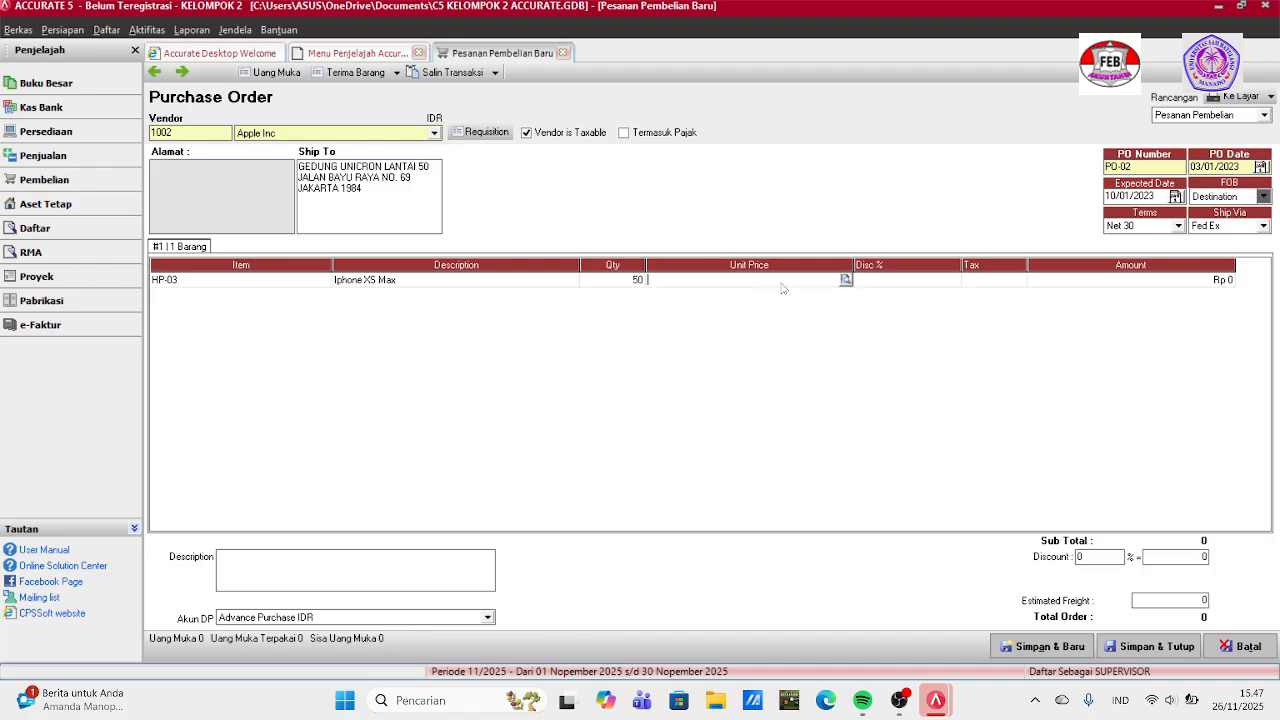
pyautogui.write('13200000')
pyautogui.press('Tab')
pyautogui.press('Tab')
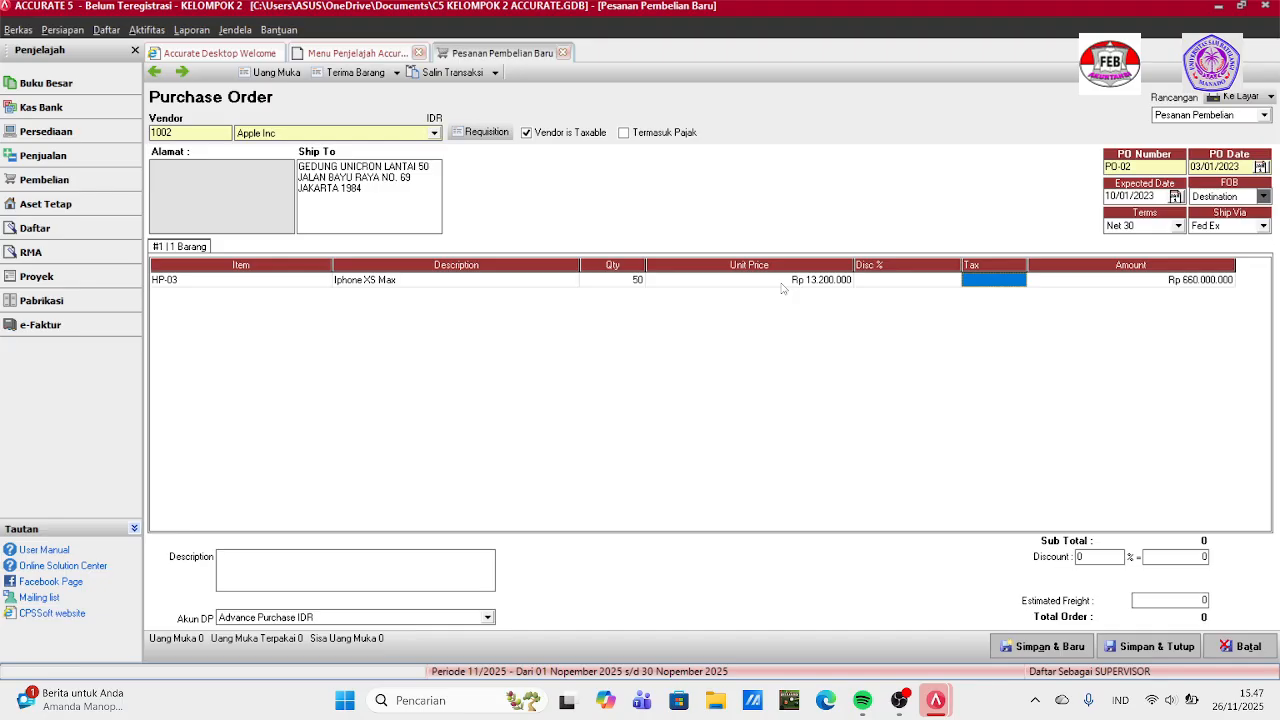
pyautogui.write('T')
pyautogui.press('Tab')
pyautogui.press('Tab')
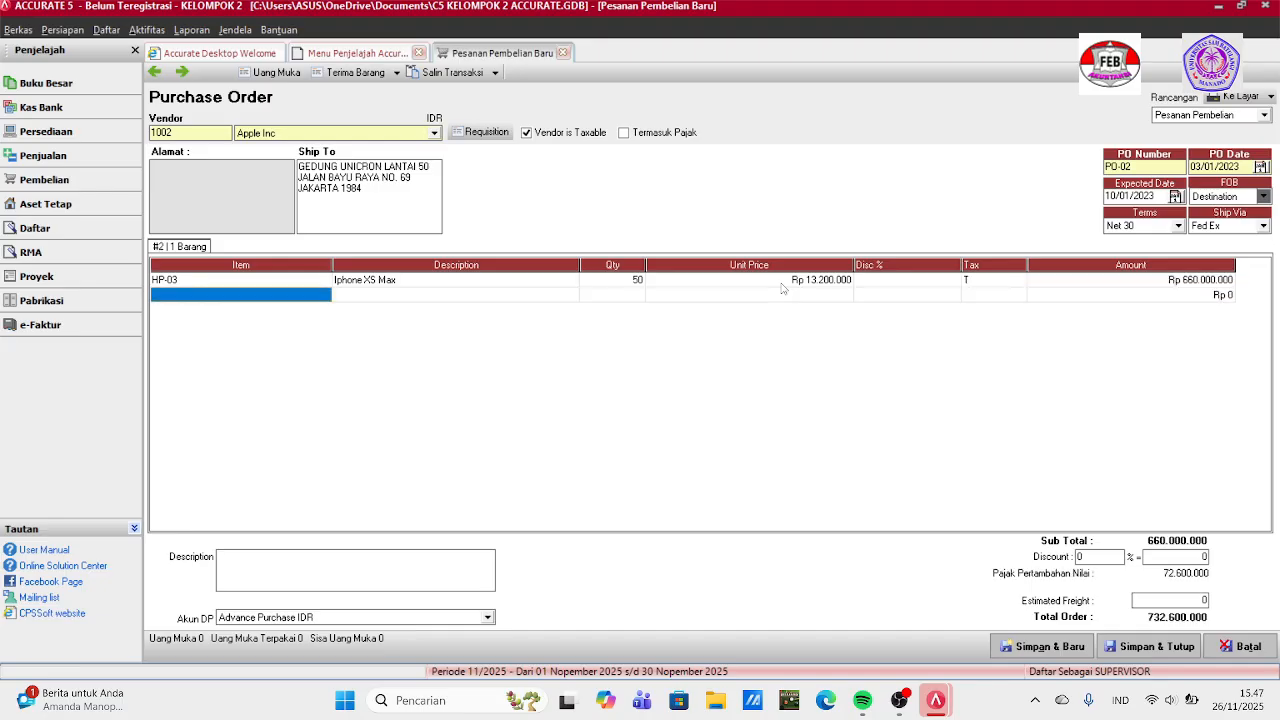
pyautogui.click(861, 282)
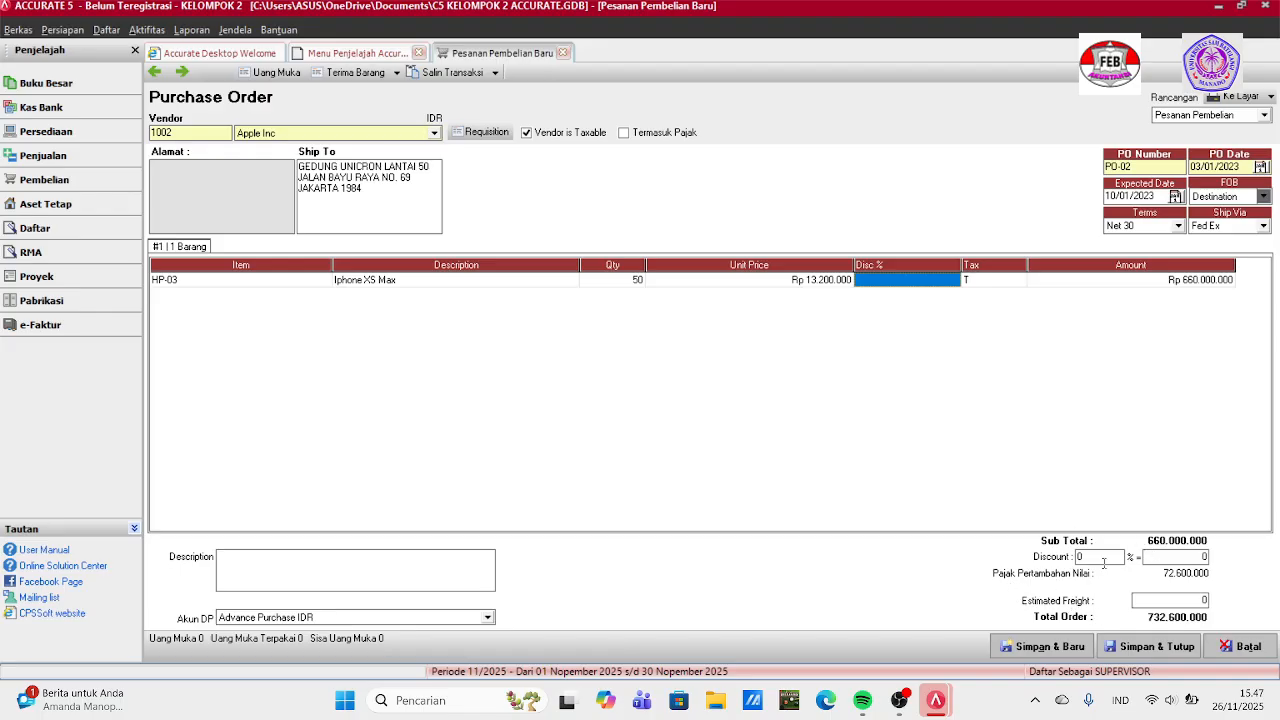
# Set the purchase order's estimated freight to 2000000.
pyautogui.click(1144, 600)
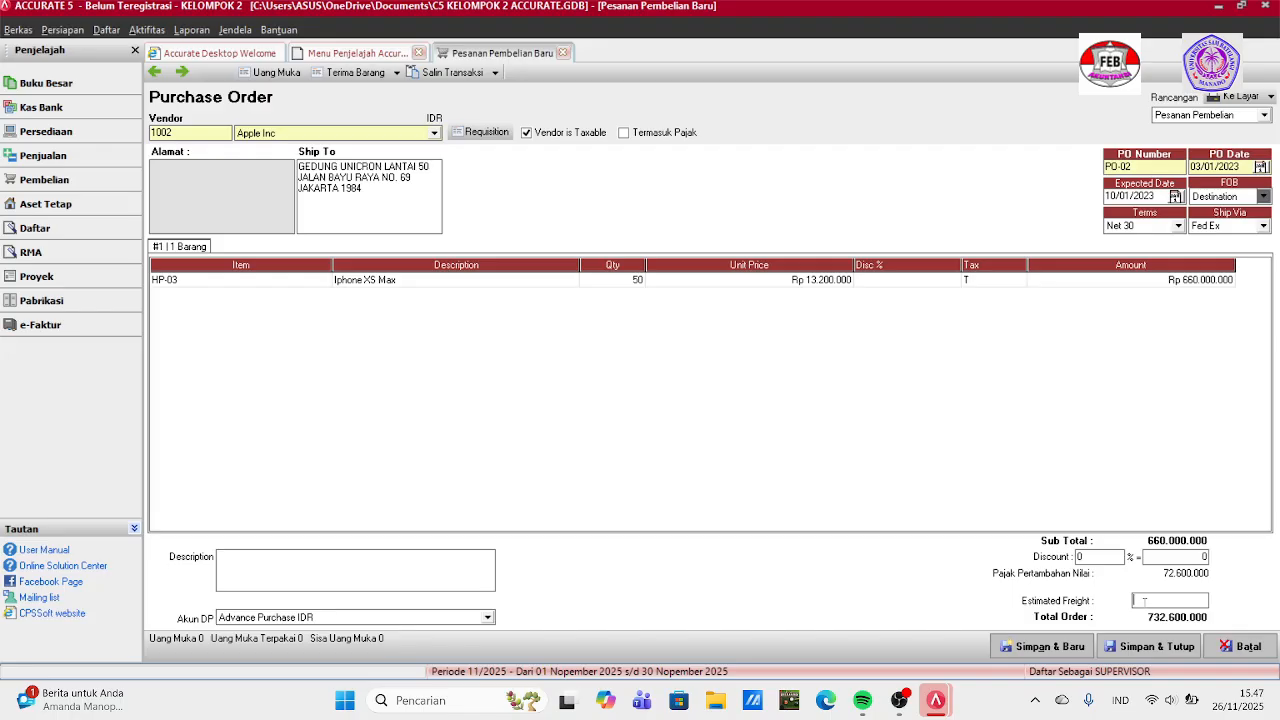
pyautogui.write('2000000')
pyautogui.press('Tab')
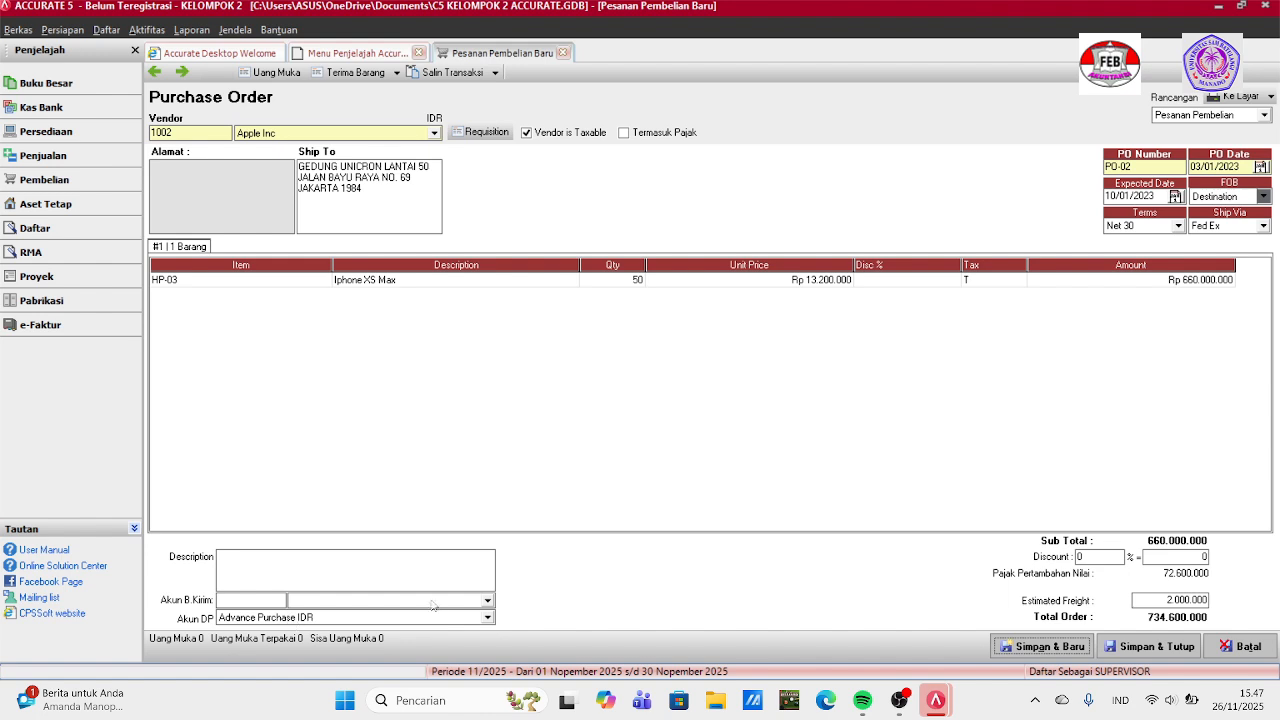
# Create a Harga Pokok Penjualan account named Biaya Angkut Pembelian as the freight account, and save and close the purchase order.
pyautogui.click(488, 600)
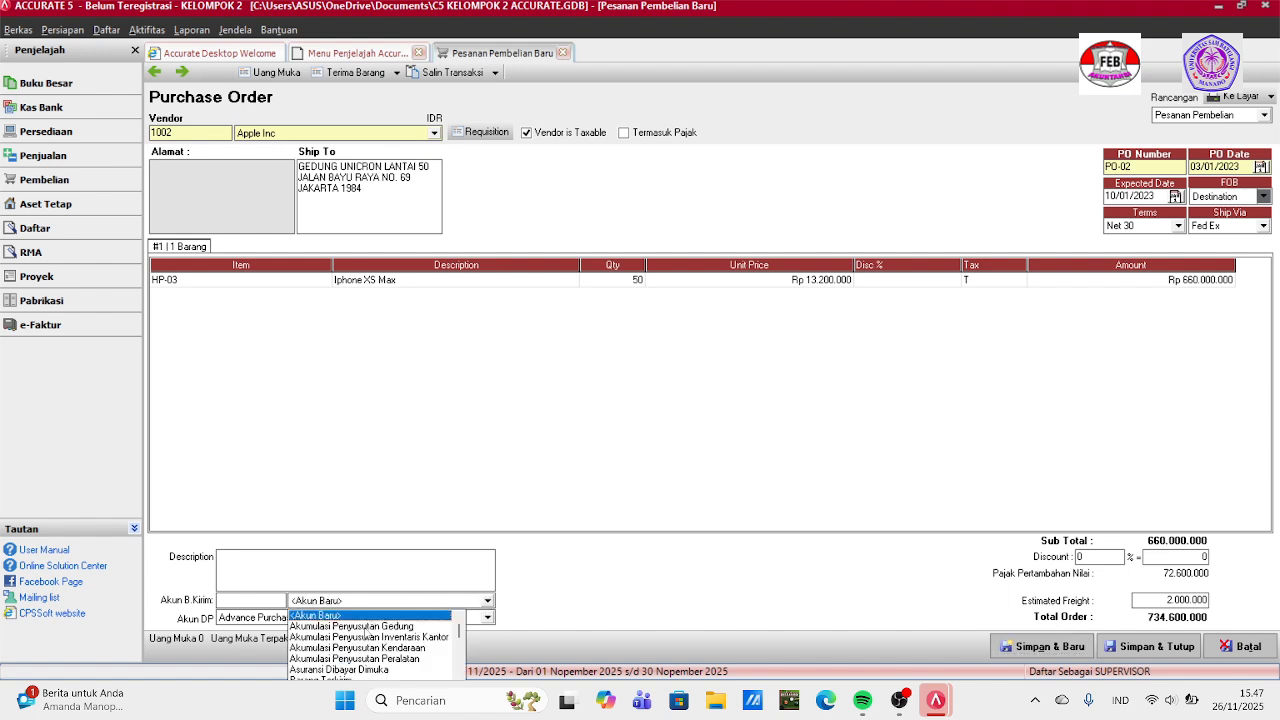
pyautogui.click(338, 615)
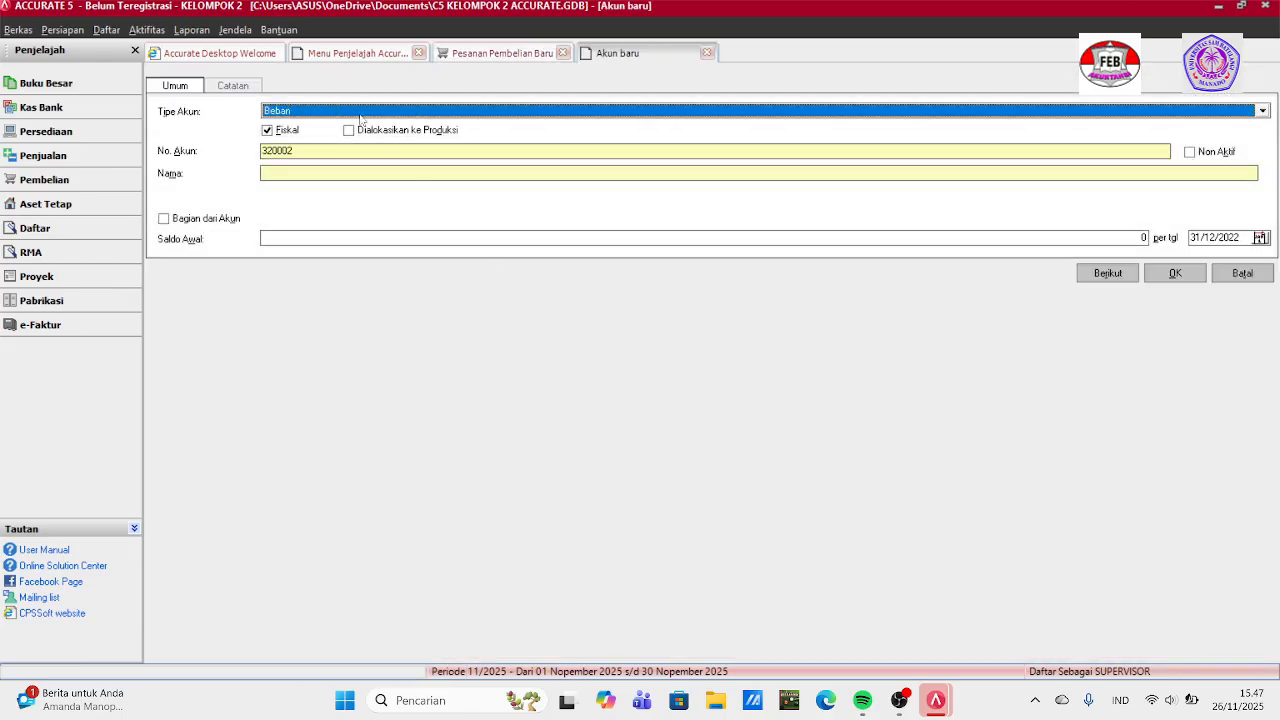
pyautogui.click(358, 112)
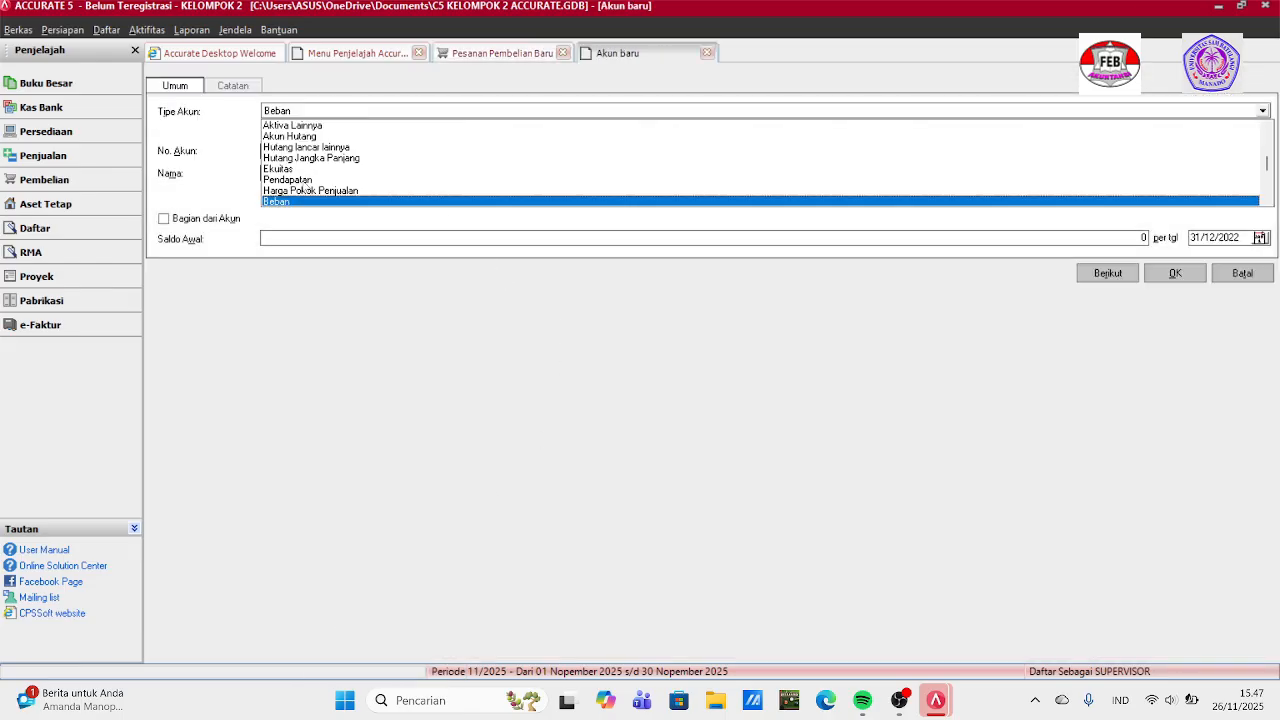
pyautogui.click(309, 190)
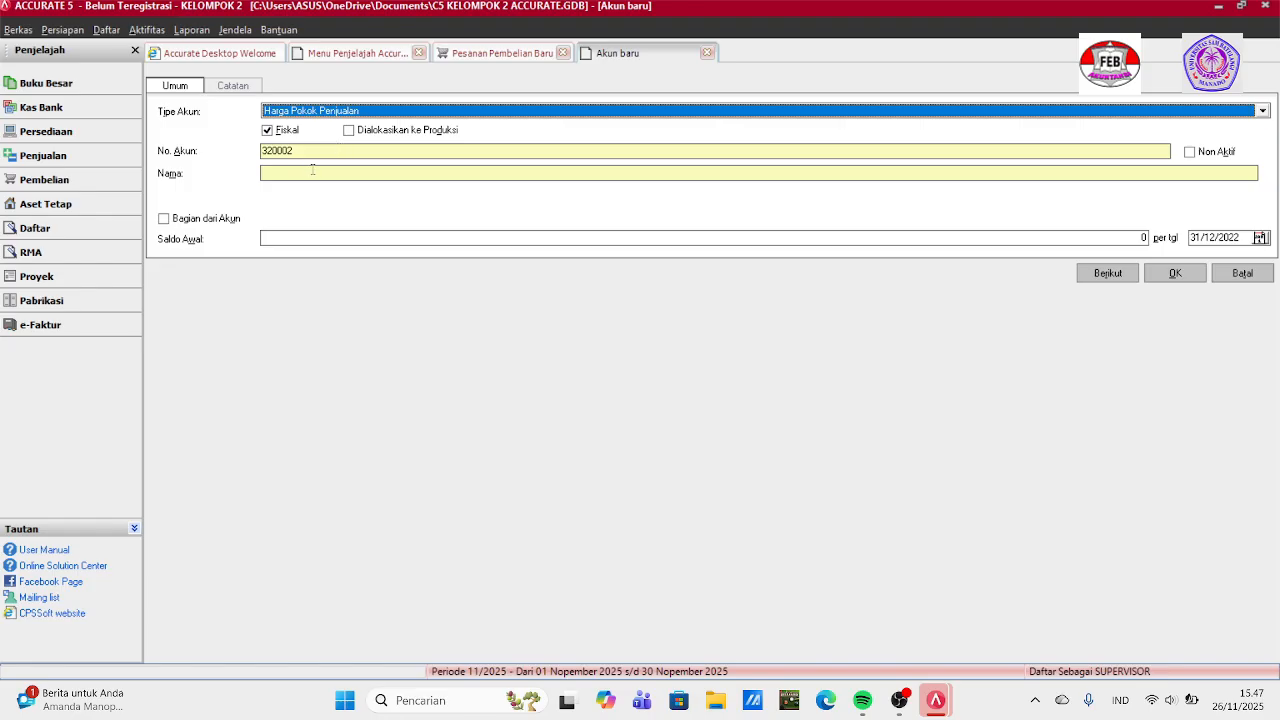
pyautogui.click(312, 170)
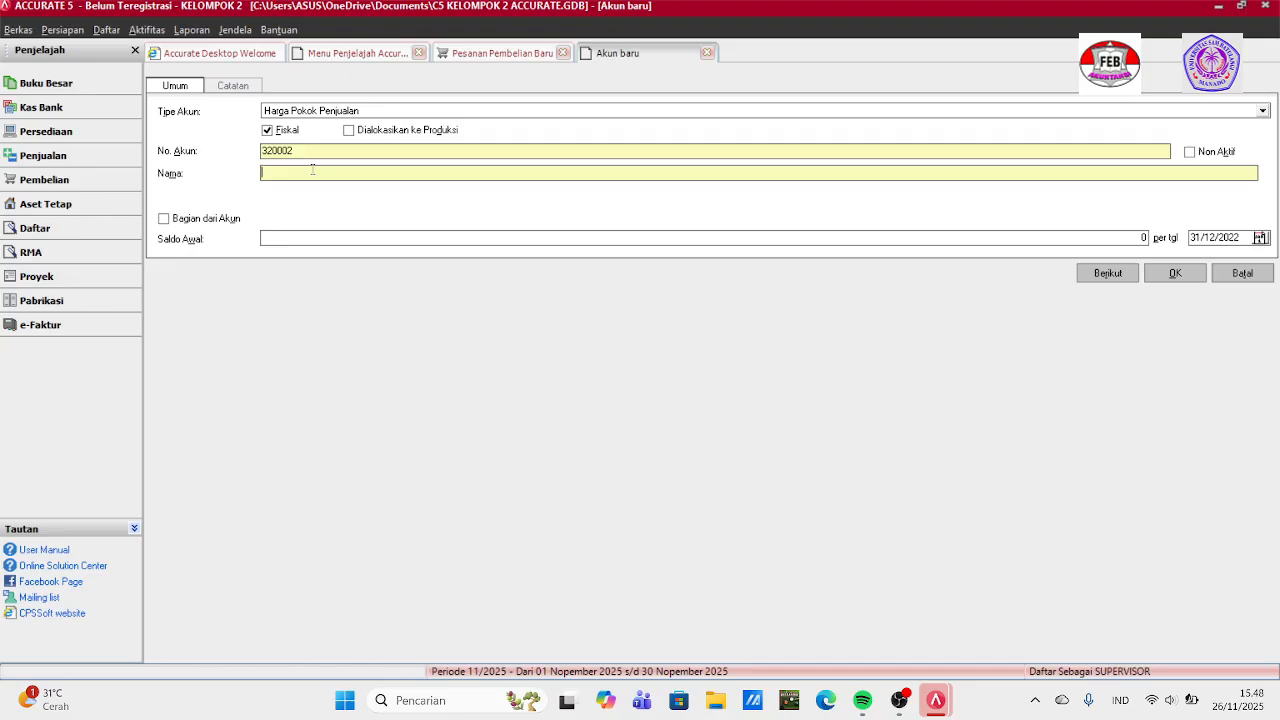
pyautogui.write('Biaya Angkut Pembelian')
pyautogui.click(1173, 273)
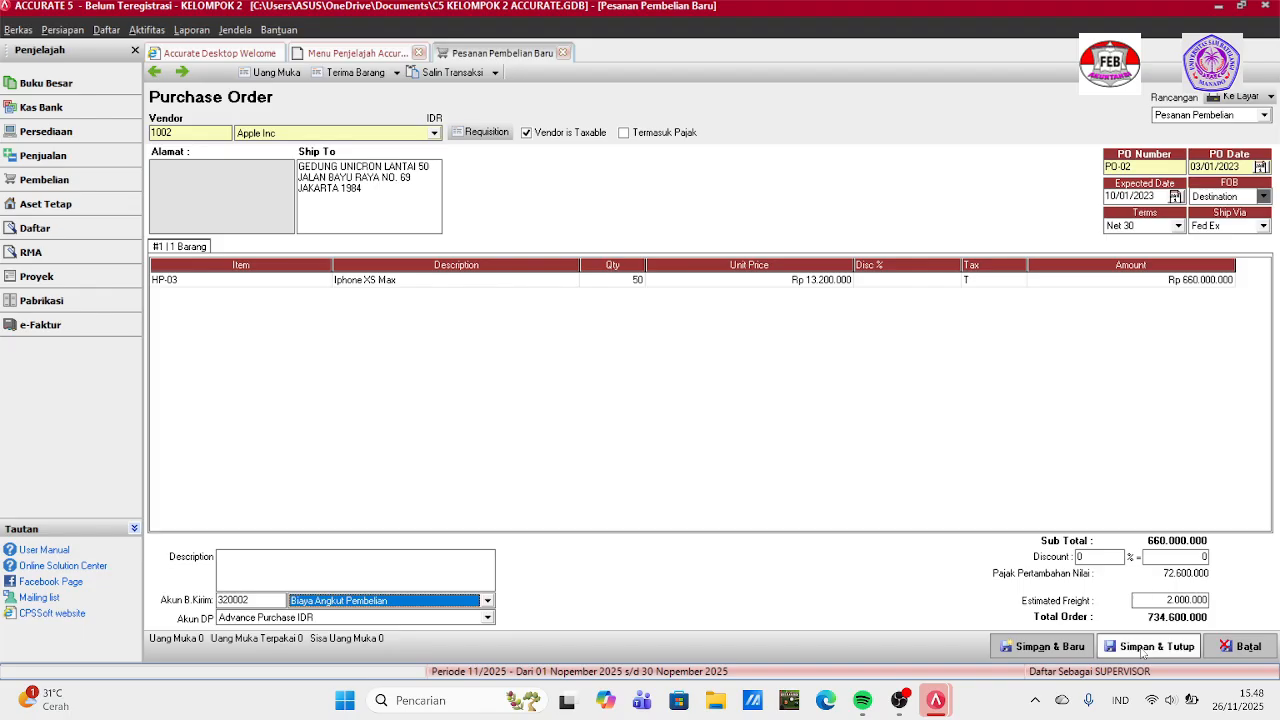
pyautogui.click(1141, 648)
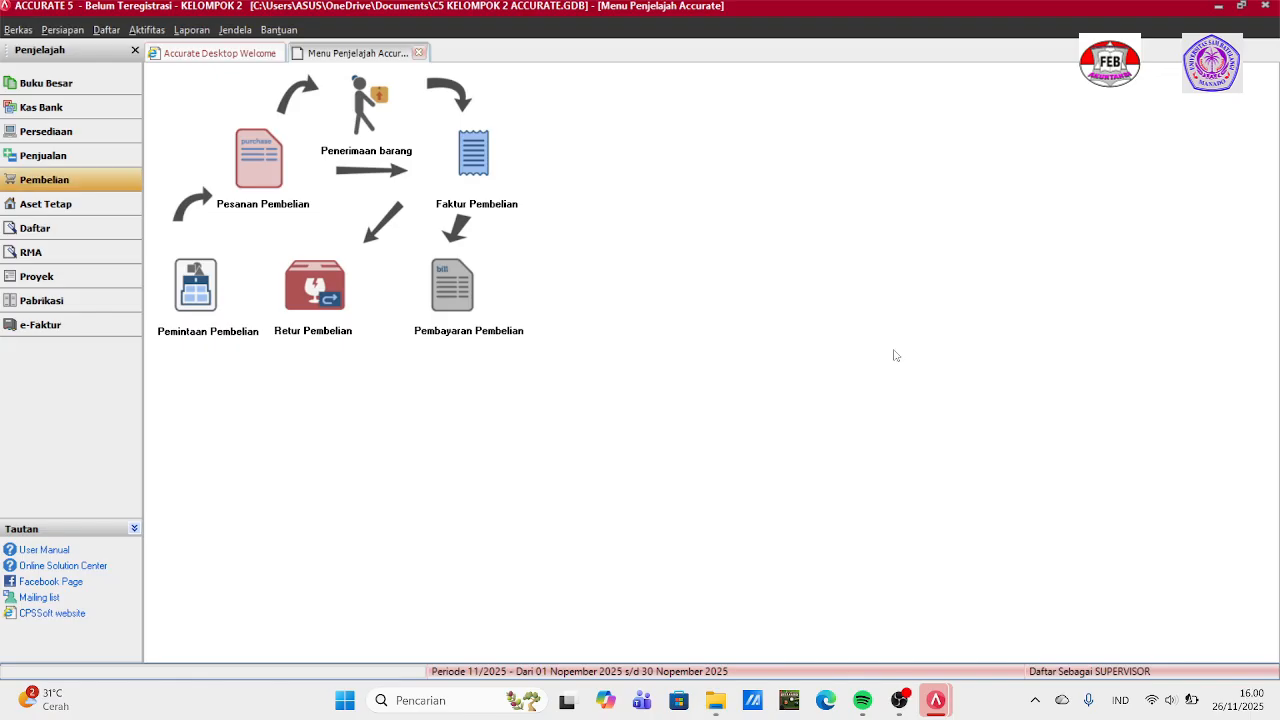
# Start a new purchase order for vendor Oppo with the order date 04/01/2023.
pyautogui.click(272, 183)
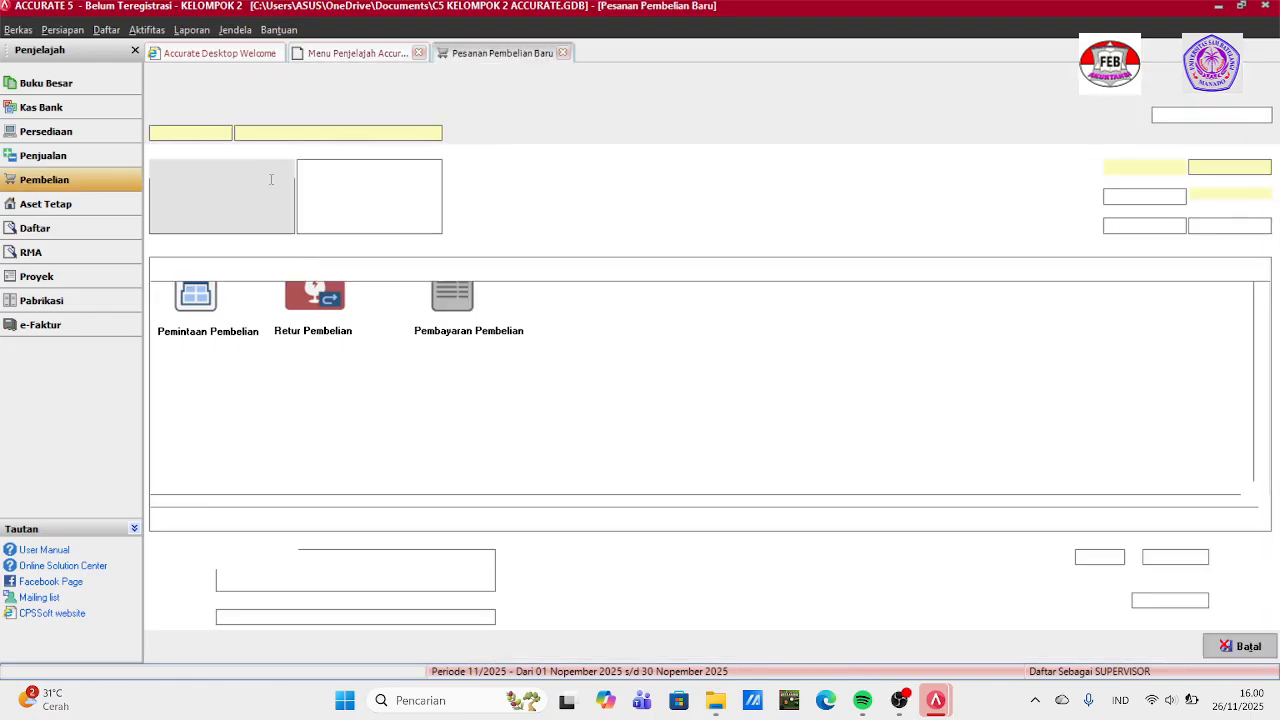
pyautogui.click(434, 133)
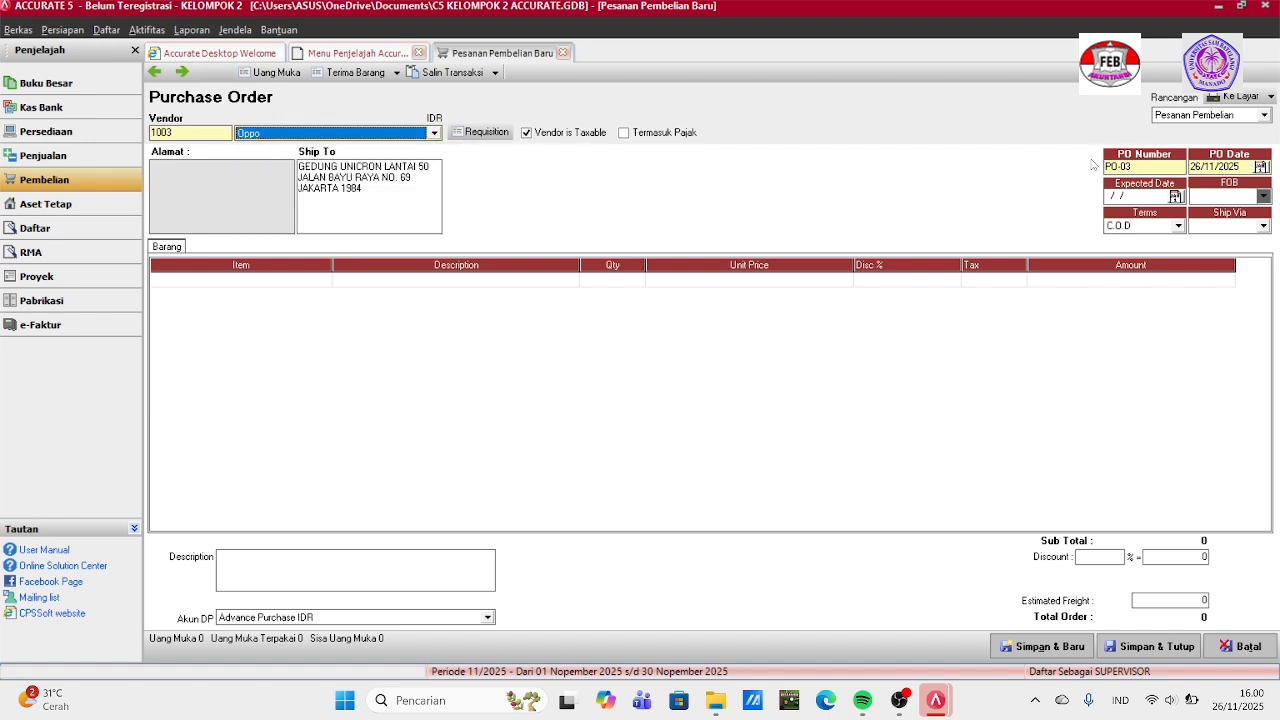
pyautogui.click(1241, 167)
pyautogui.press('BackSpace')
pyautogui.press('BackSpace')
pyautogui.press('BackSpace')
pyautogui.press('BackSpace')
pyautogui.press('BackSpace')
pyautogui.press('BackSpace')
pyautogui.press('BackSpace')
pyautogui.press('BackSpace')
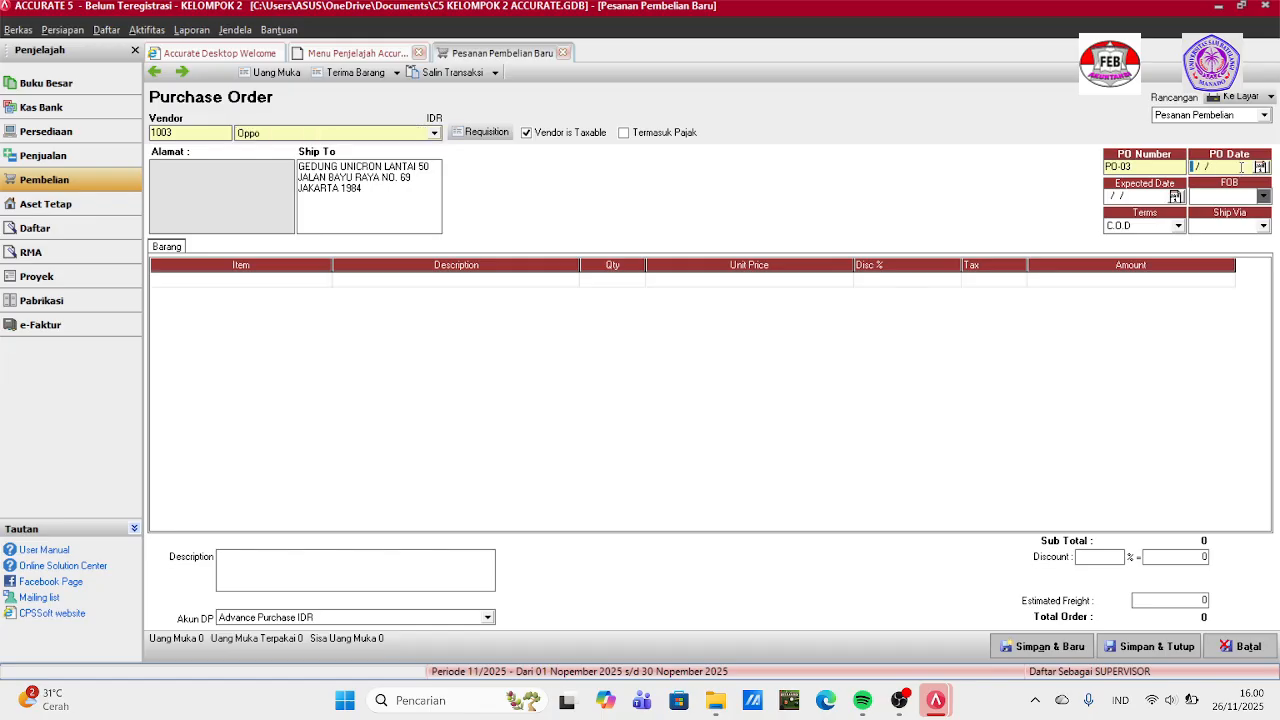
pyautogui.write('04/01/2023')
# Set the Oppo order's expected date to 10/01/2023, FOB to Shipping Point and terms to Net 30.
pyautogui.click(1108, 192)
pyautogui.write('10/02')
pyautogui.press('BackSpace')
pyautogui.press('BackSpace')
pyautogui.write('012023')
pyautogui.click(1264, 197)
pyautogui.click(1222, 207)
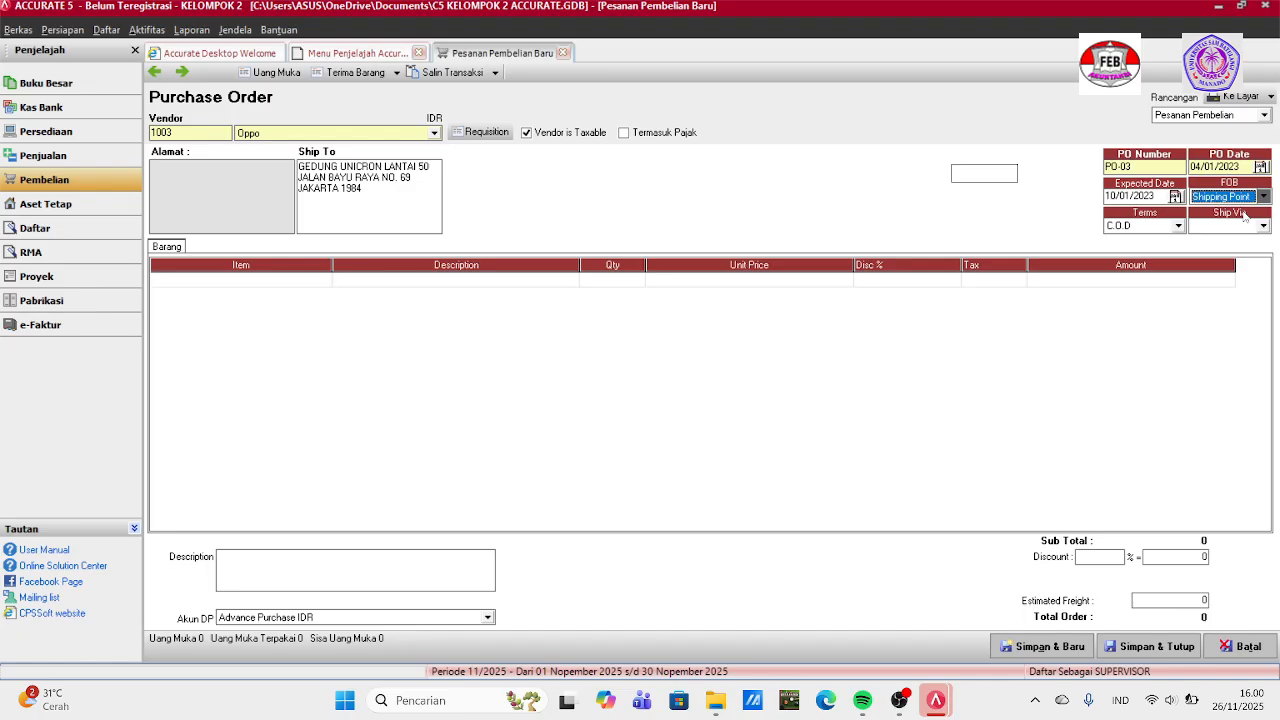
pyautogui.click(1178, 226)
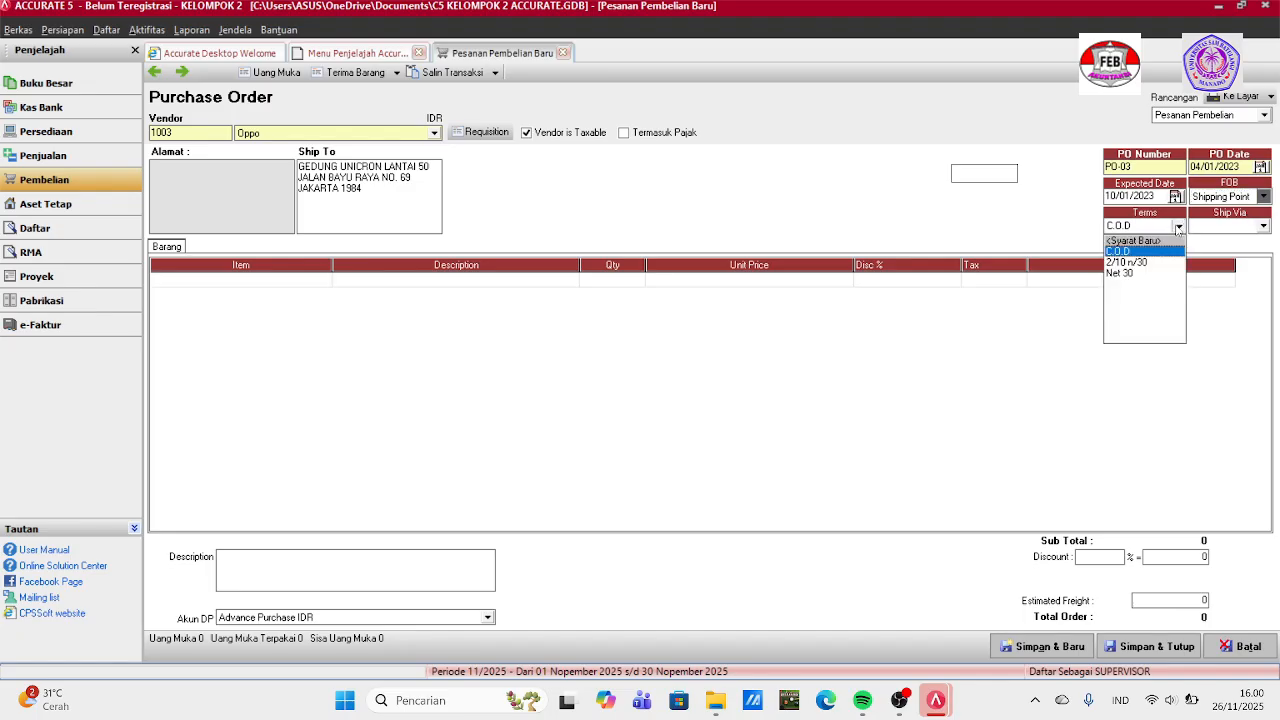
pyautogui.click(1135, 274)
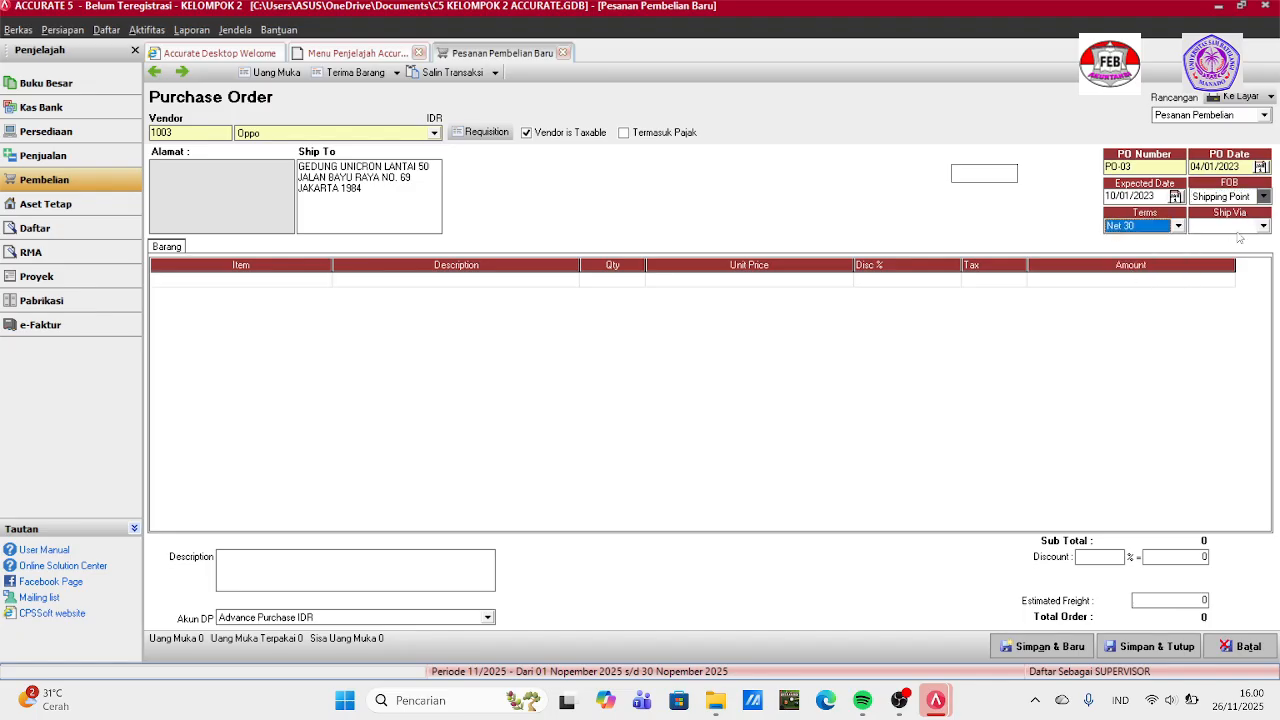
# Add item HP-04, Oppo Reno Z, to the Oppo purchase order with a quantity of 20.
pyautogui.click(282, 280)
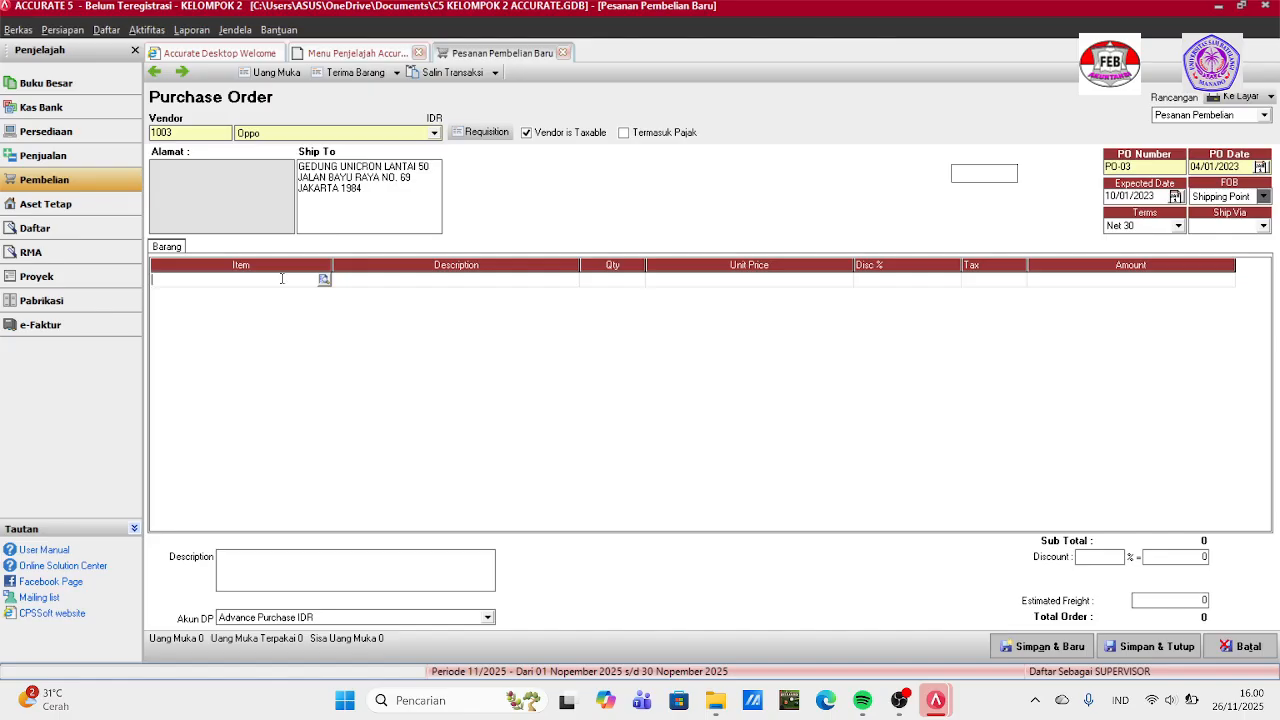
pyautogui.click(324, 279)
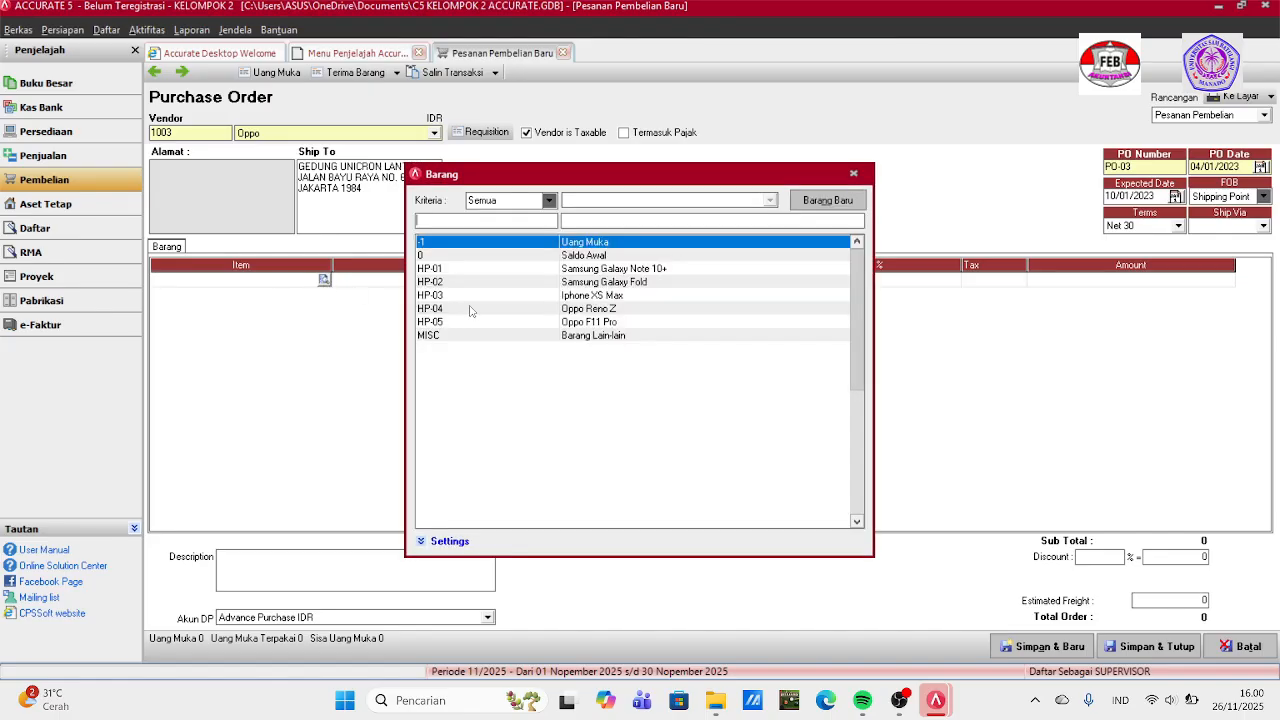
pyautogui.click(452, 312)
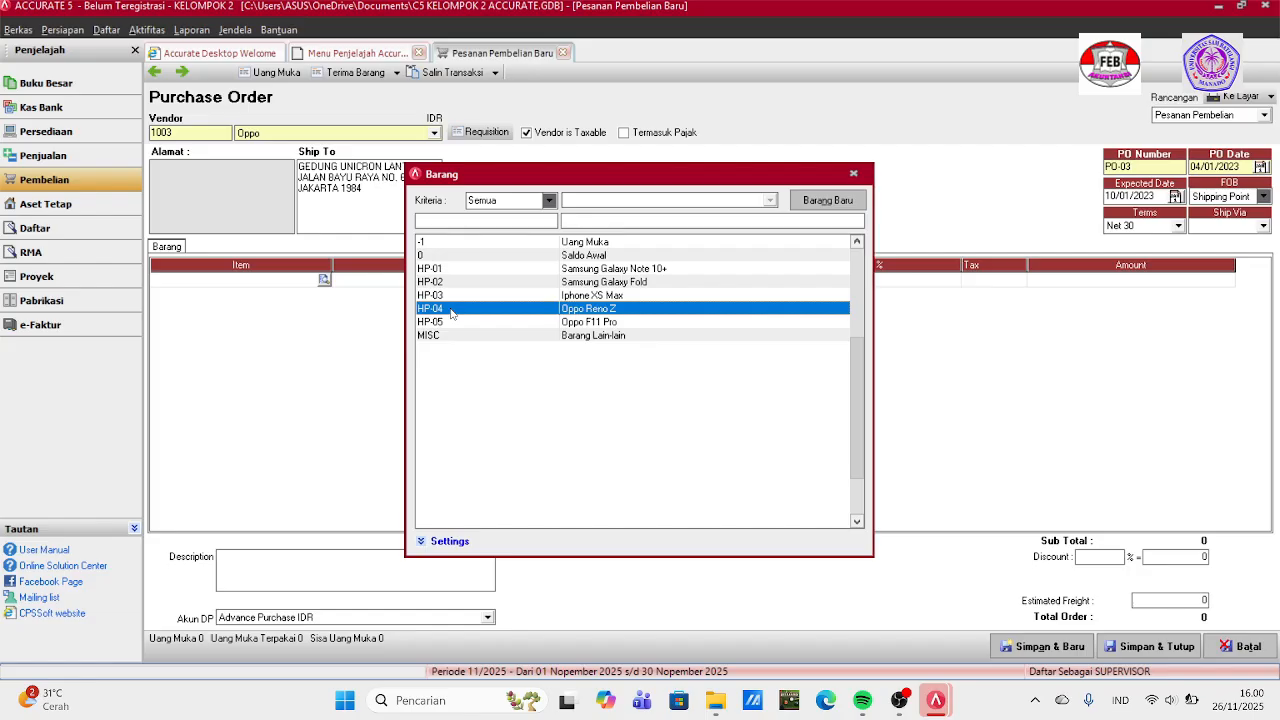
pyautogui.doubleClick(452, 312)
pyautogui.click(593, 284)
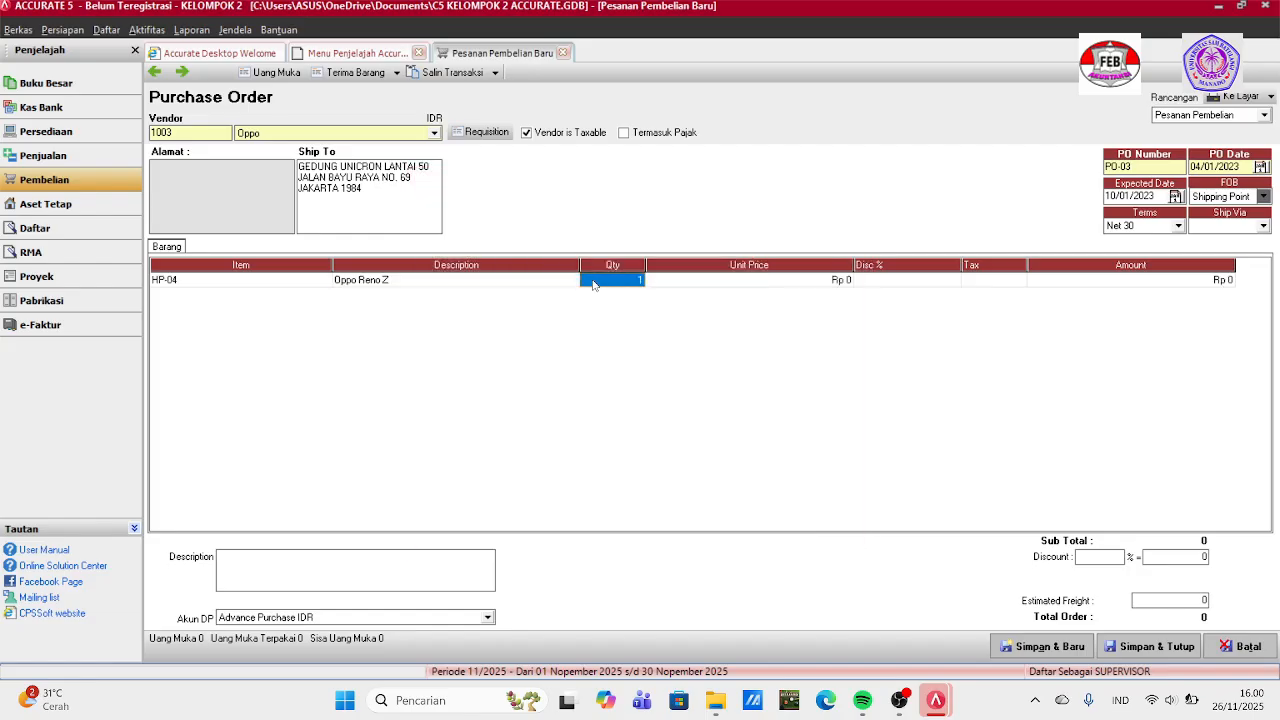
pyautogui.write('20')
# Set the Oppo Reno Z line's unit price to 3500000 and apply tax code T.
pyautogui.click(840, 281)
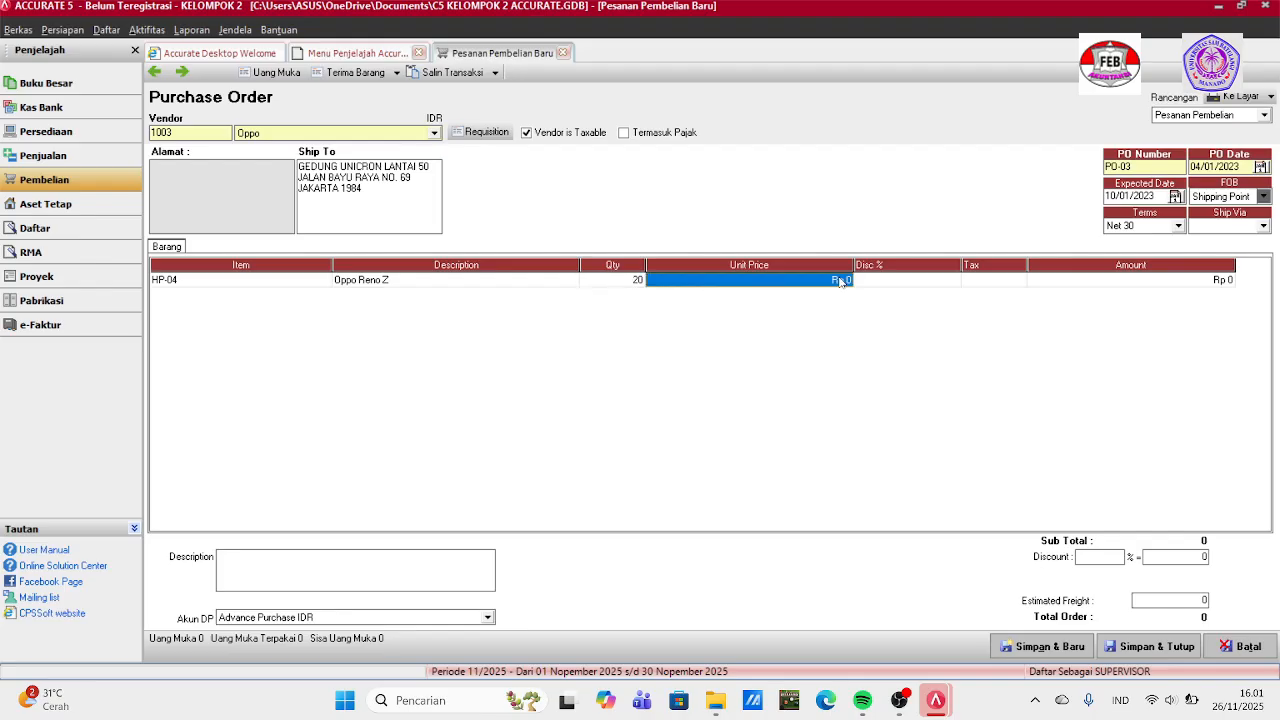
pyautogui.write('3')
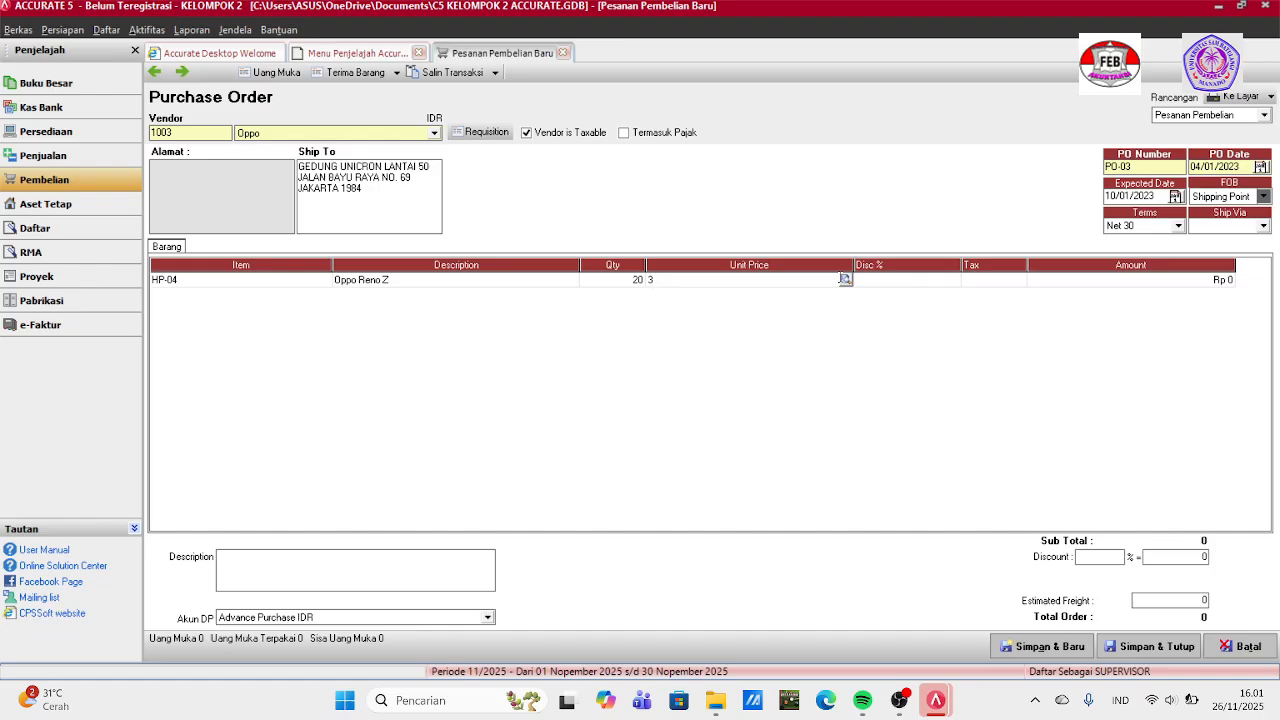
pyautogui.write('500000')
pyautogui.press('Tab')
pyautogui.press('Tab')
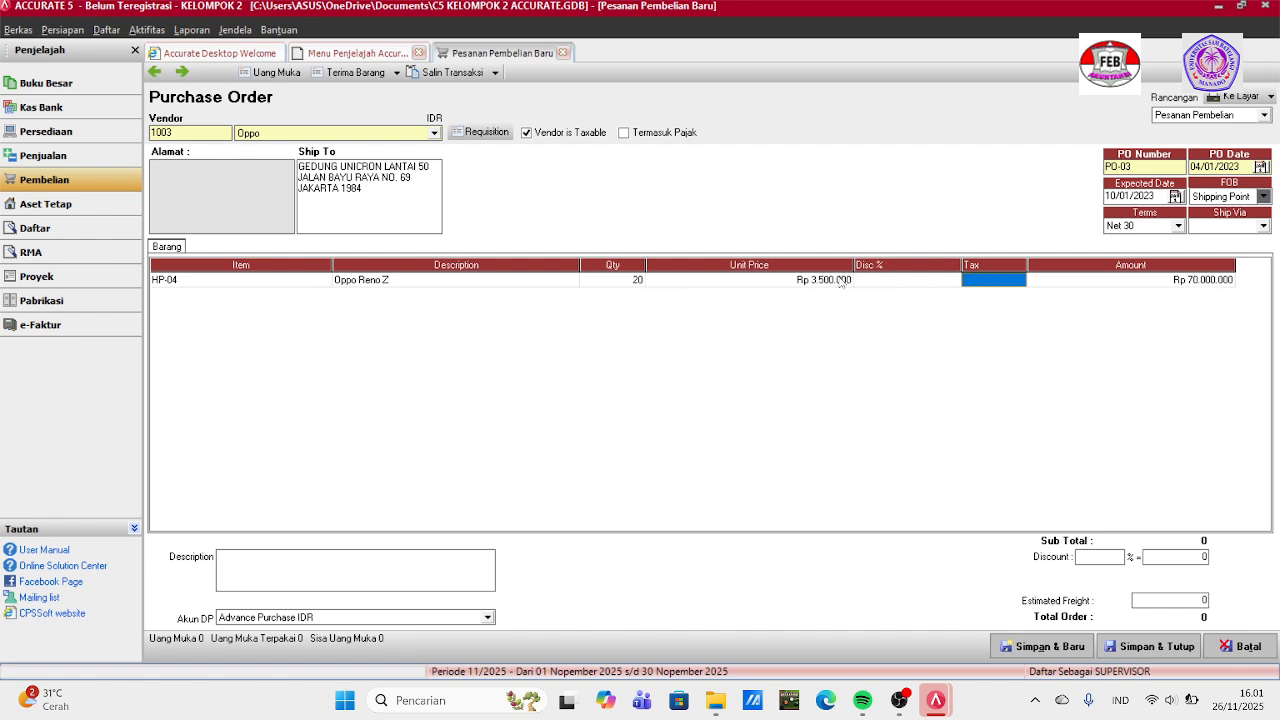
pyautogui.press('space')
pyautogui.press('Tab')
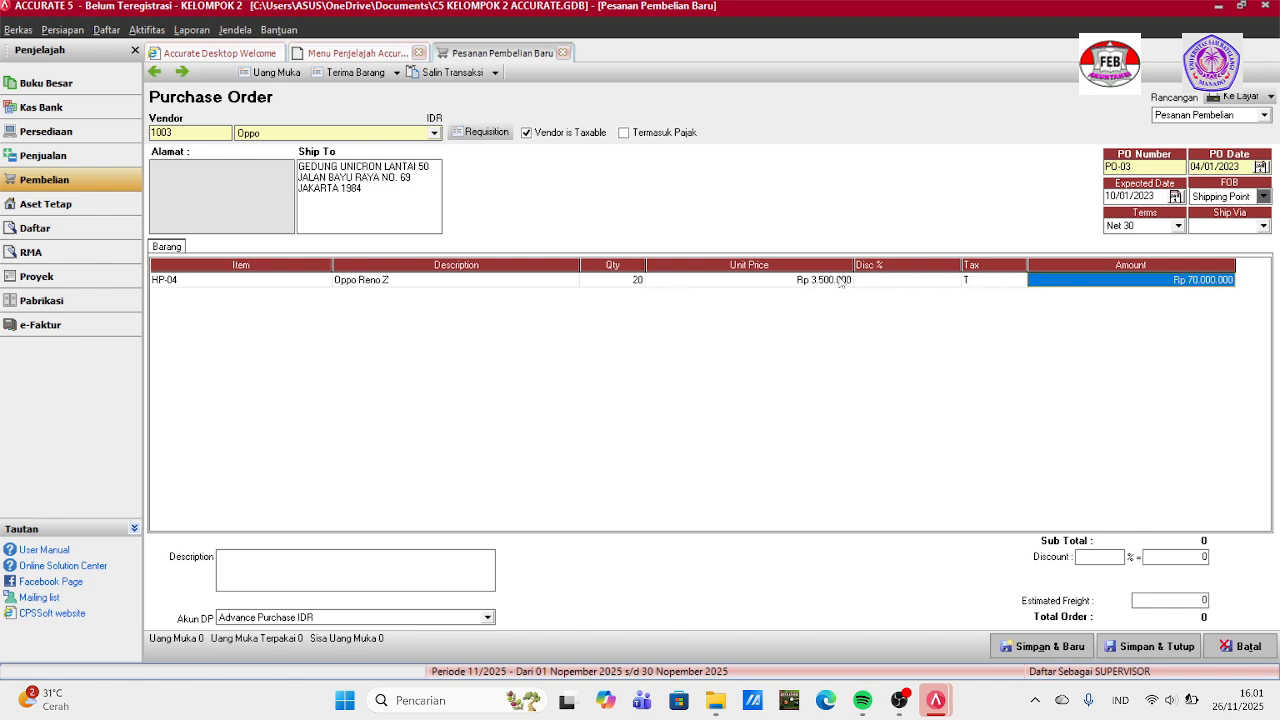
pyautogui.press('Tab')
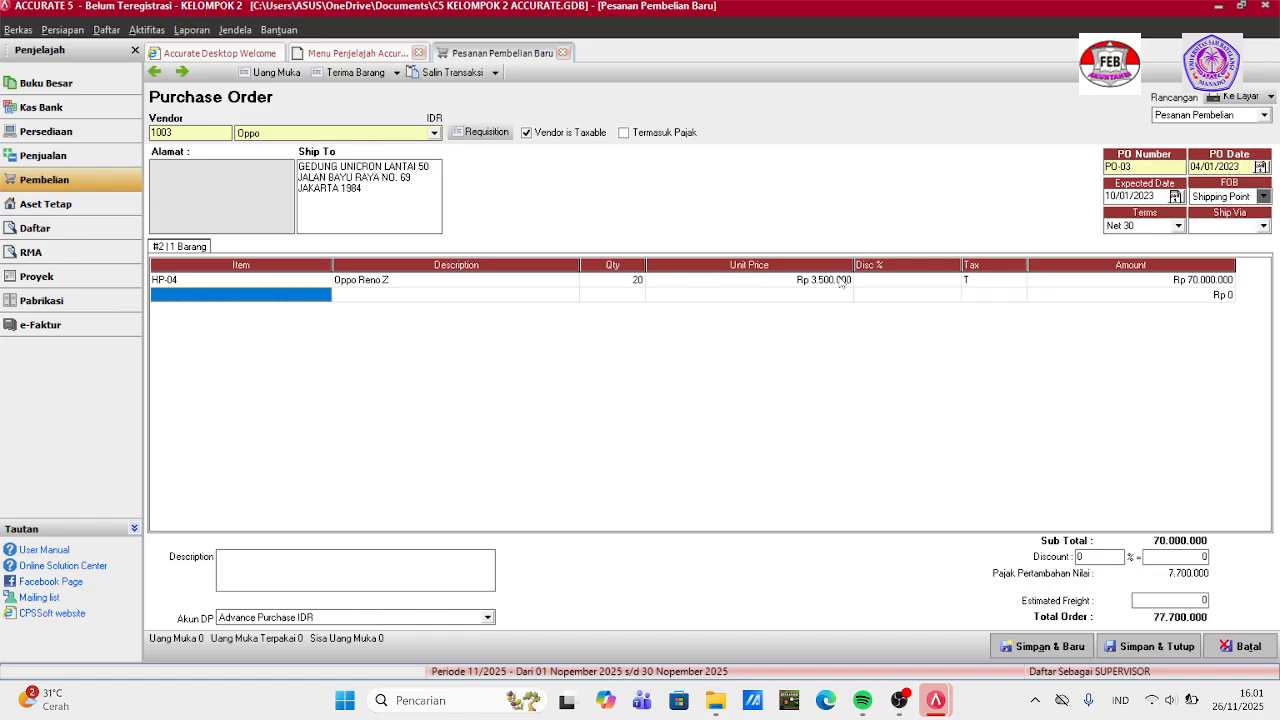
# Add item HP-05, Oppo F11 Pro, as the second order line with a quantity of 30.
pyautogui.click(322, 298)
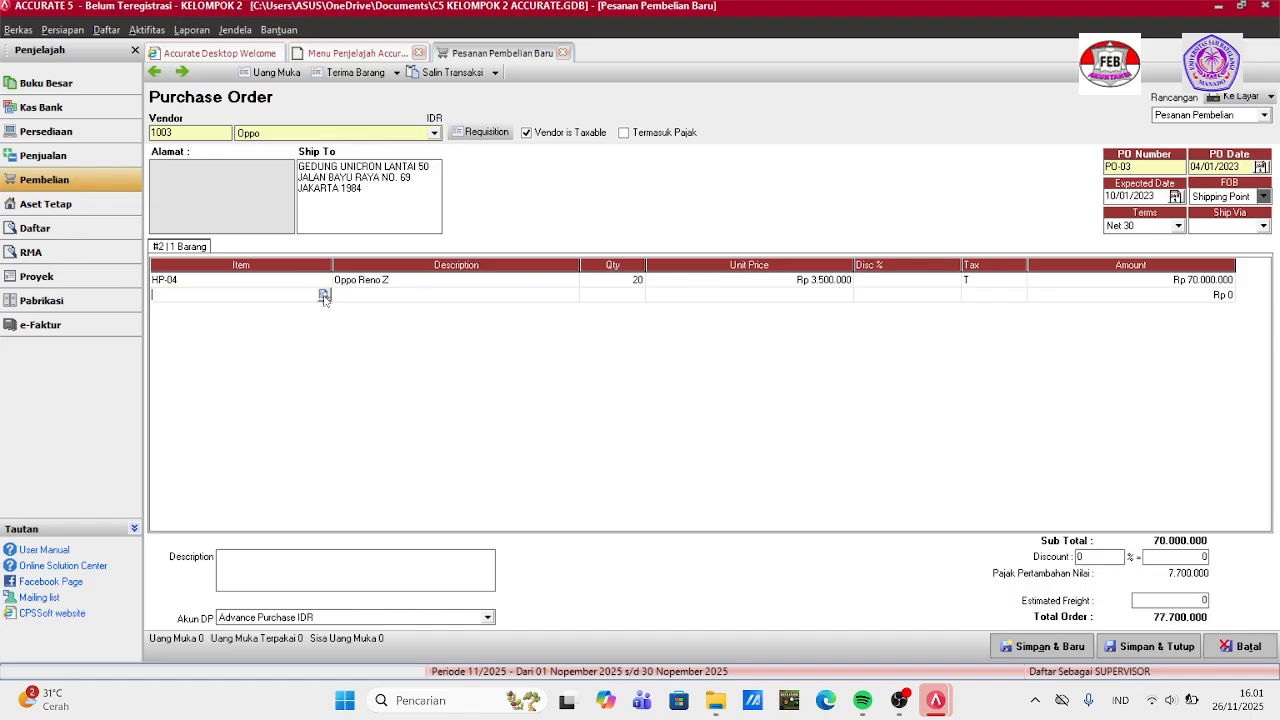
pyautogui.click(323, 296)
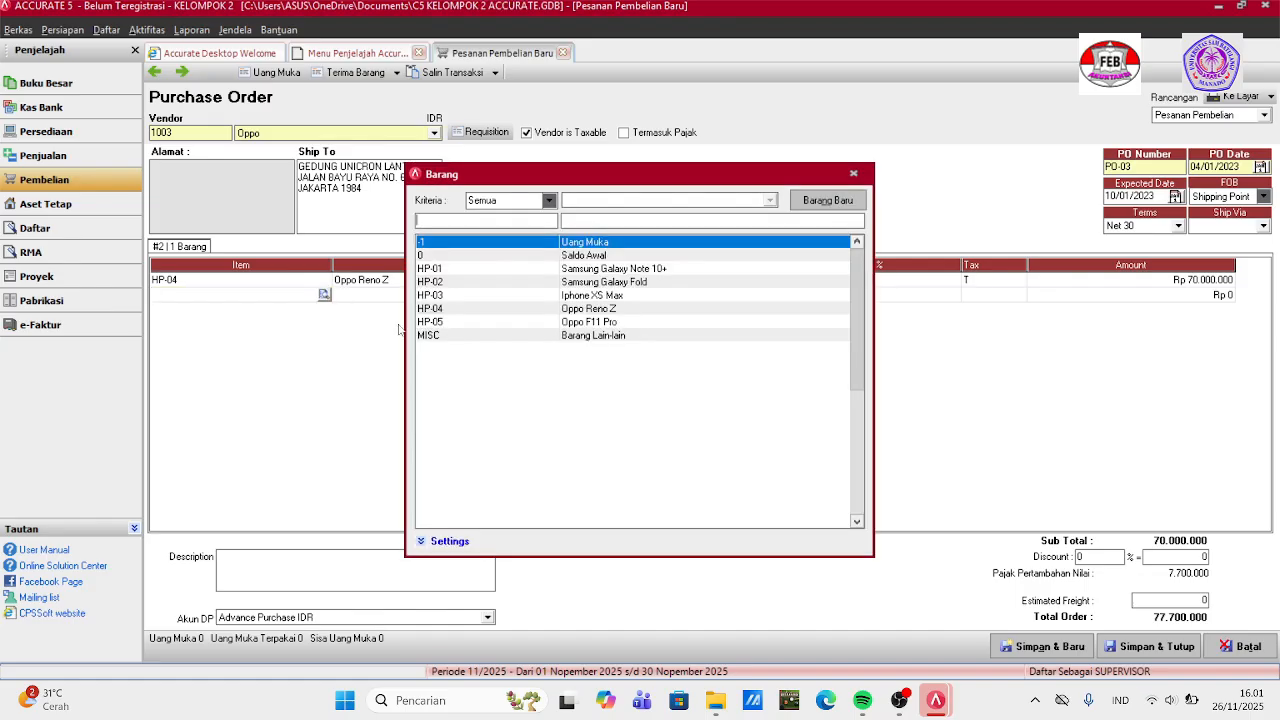
pyautogui.click(610, 324)
pyautogui.doubleClick(611, 326)
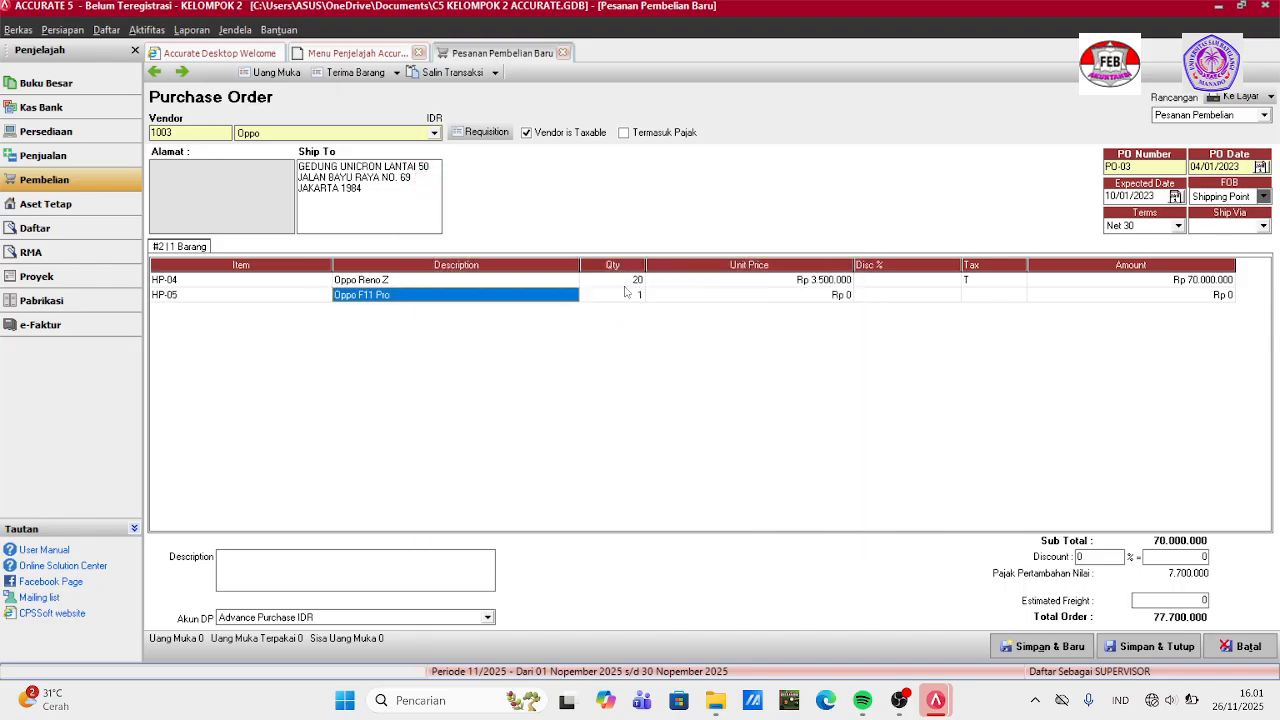
pyautogui.click(628, 296)
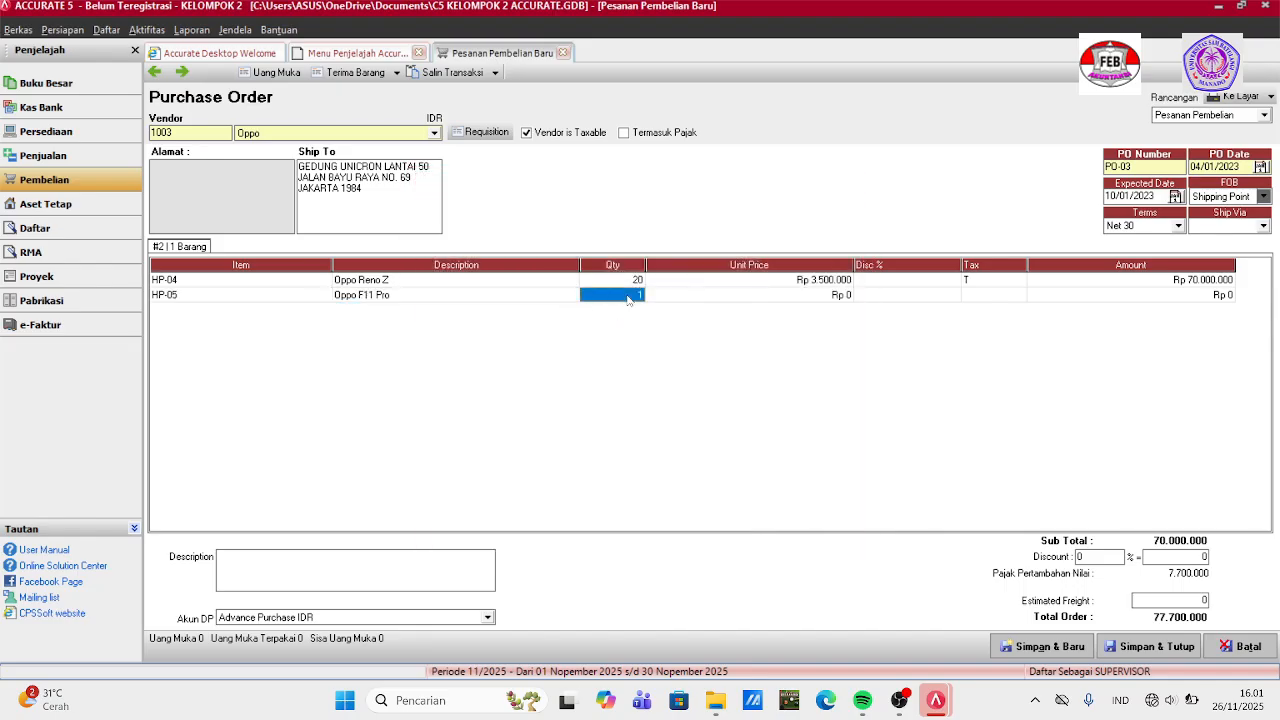
pyautogui.write('30')
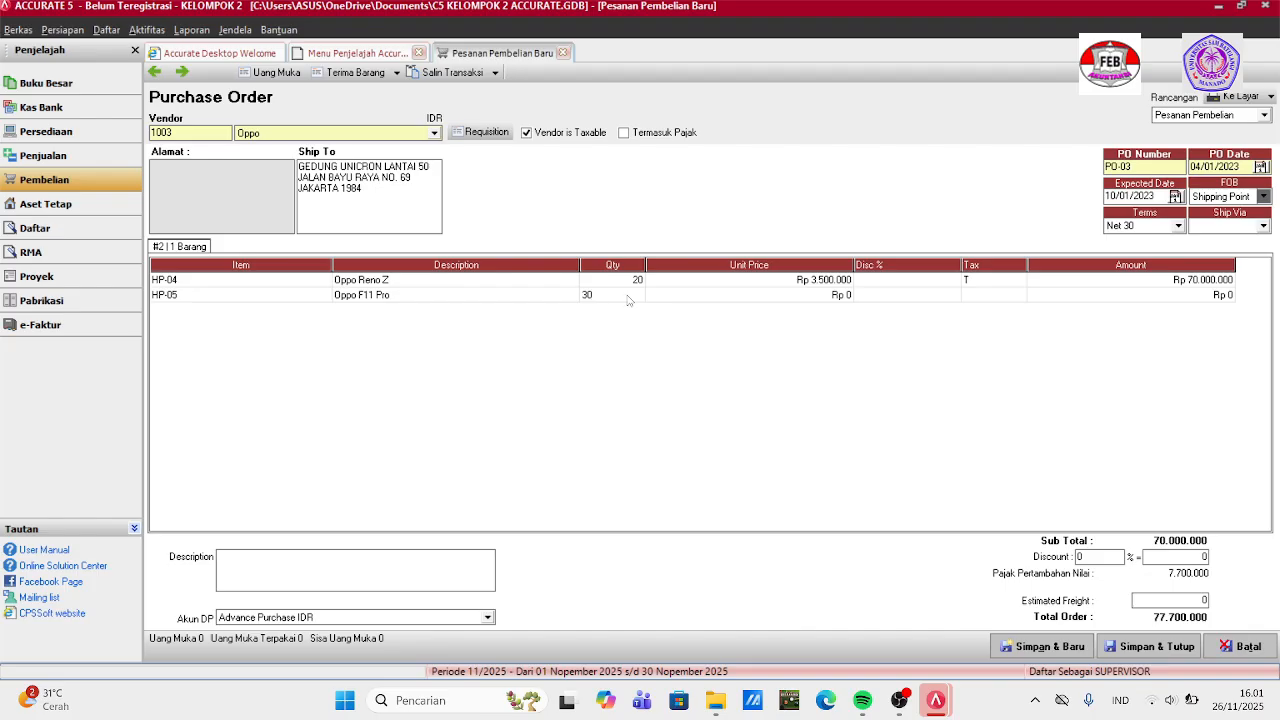
# Set the Oppo F11 Pro line's unit price to 3400000 and apply tax code T.
pyautogui.press('Tab')
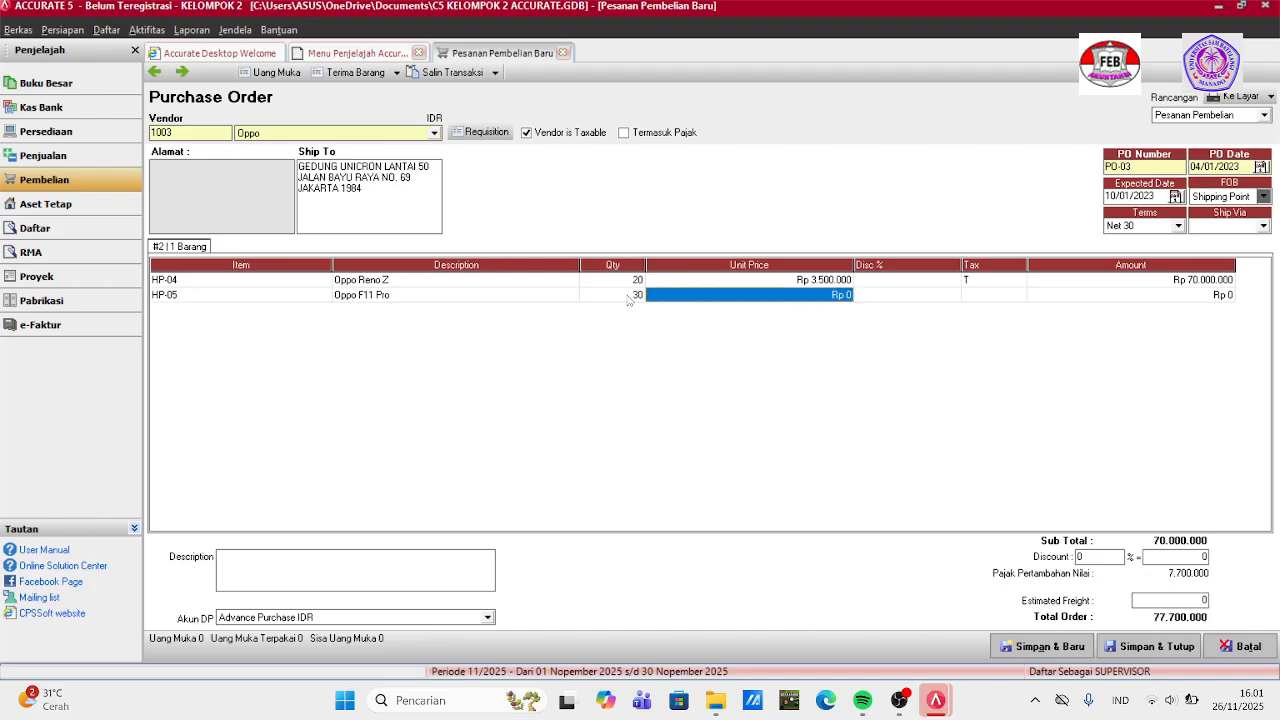
pyautogui.write('3.400.')
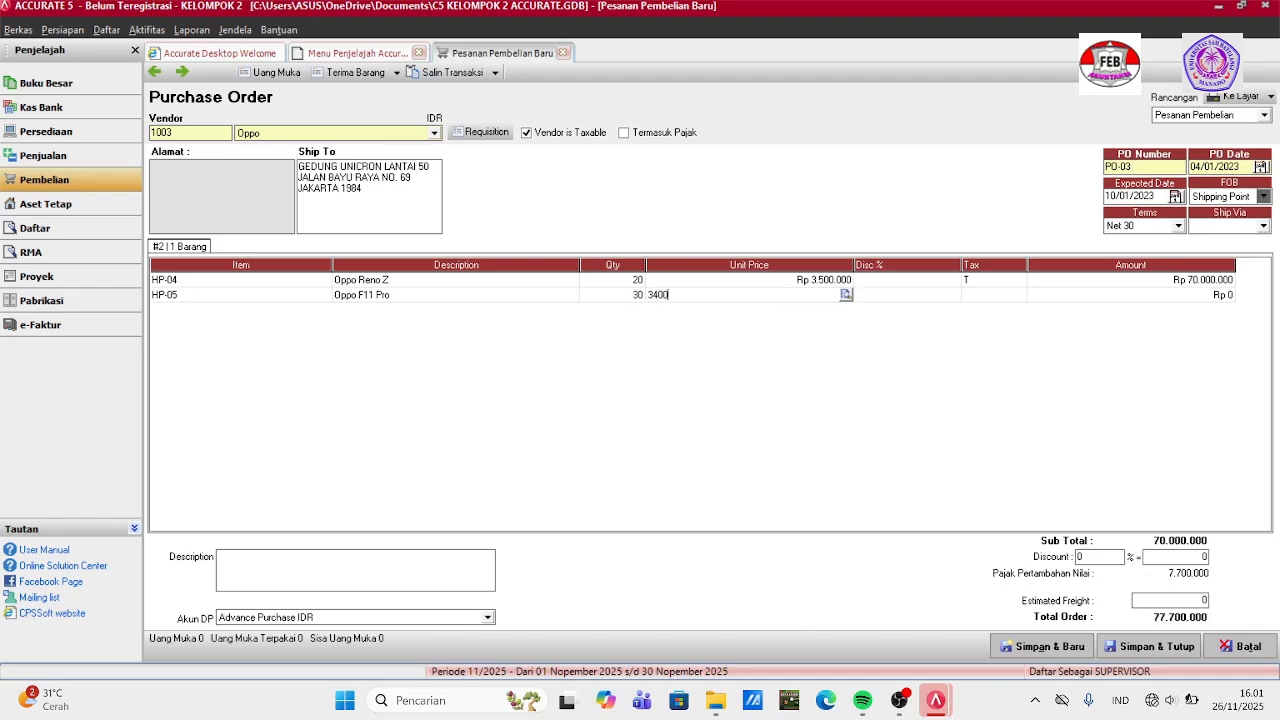
pyautogui.write('000')
pyautogui.press('Tab')
pyautogui.press('Tab')
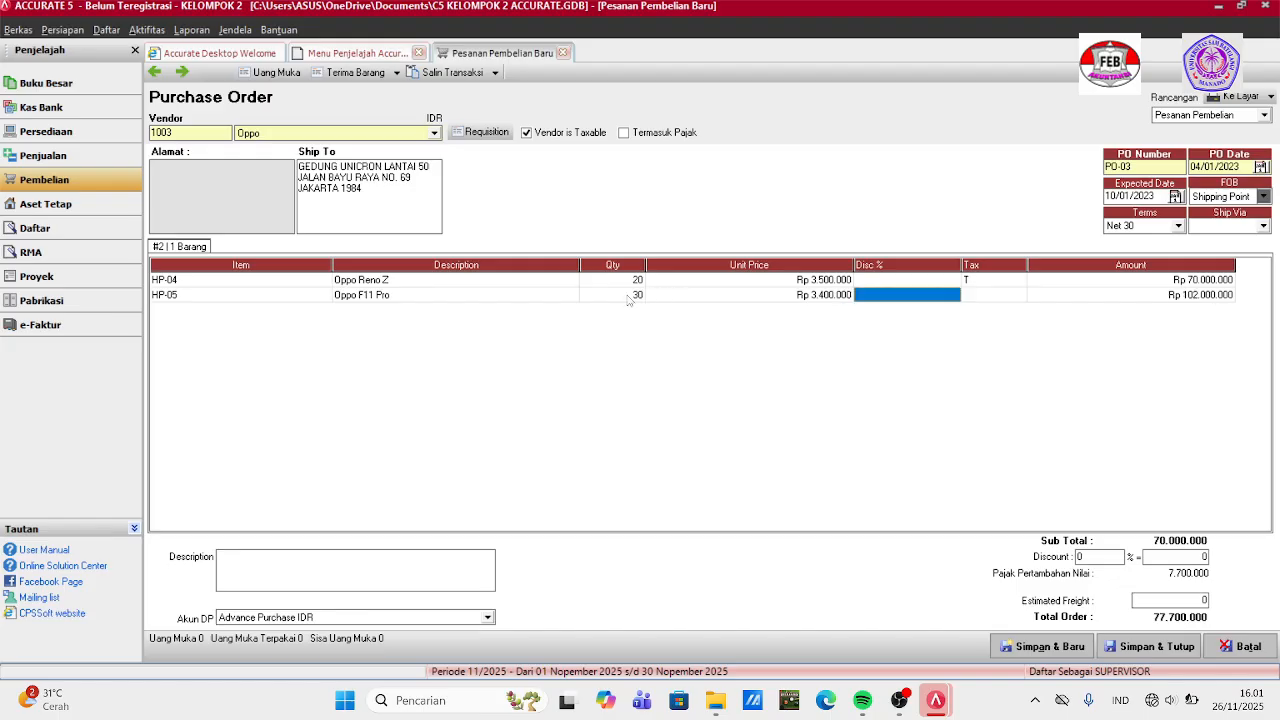
pyautogui.write('T')
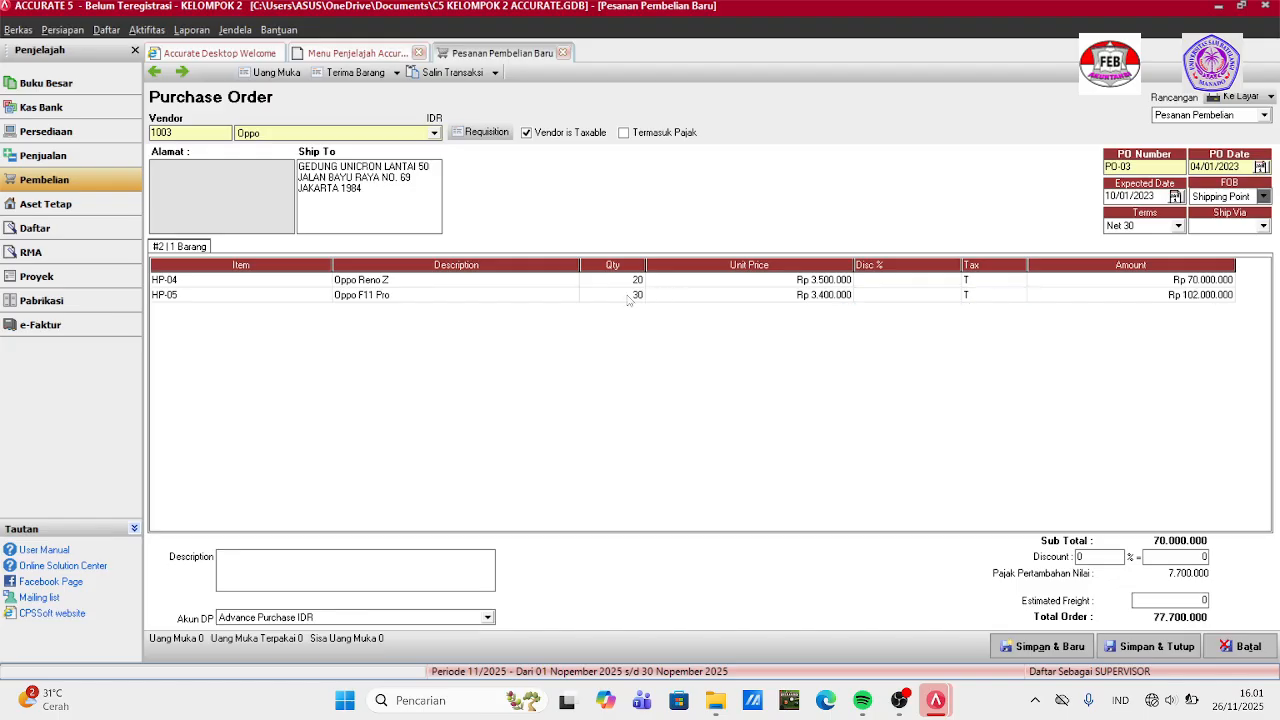
pyautogui.press('Tab')
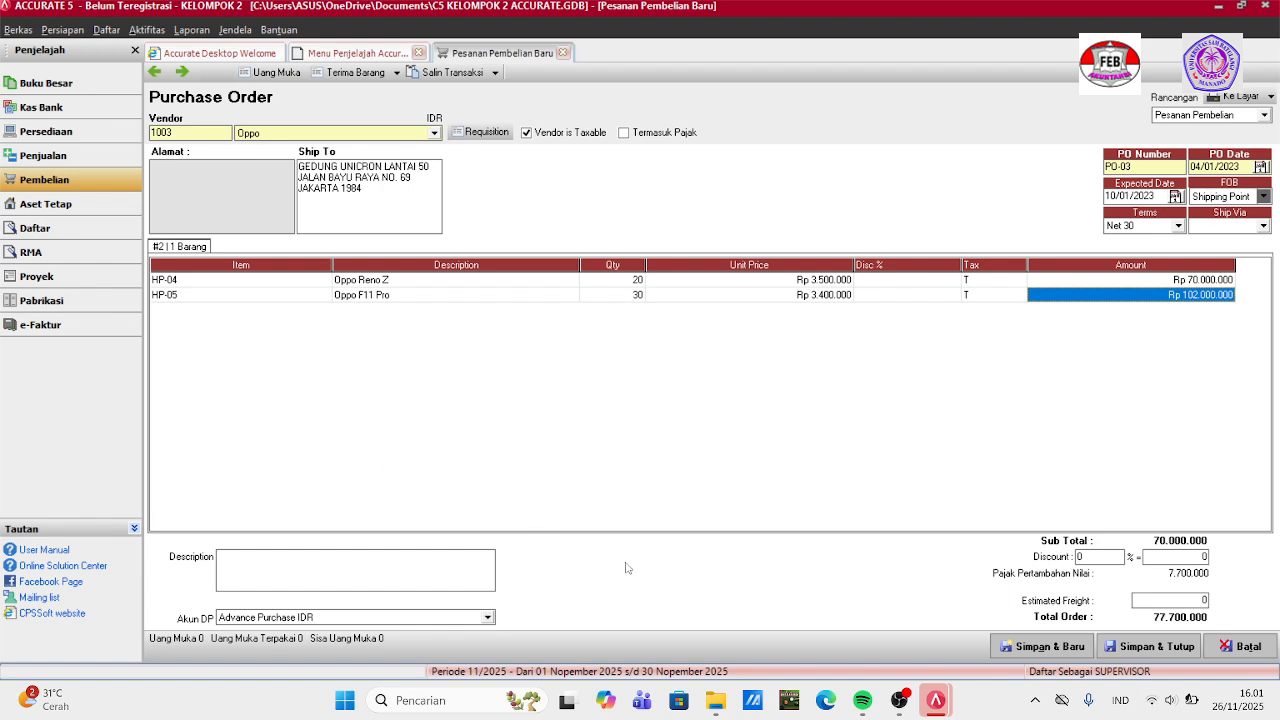
# Apply a 5% discount to the Oppo purchase order, and save and close it.
pyautogui.click(1090, 556)
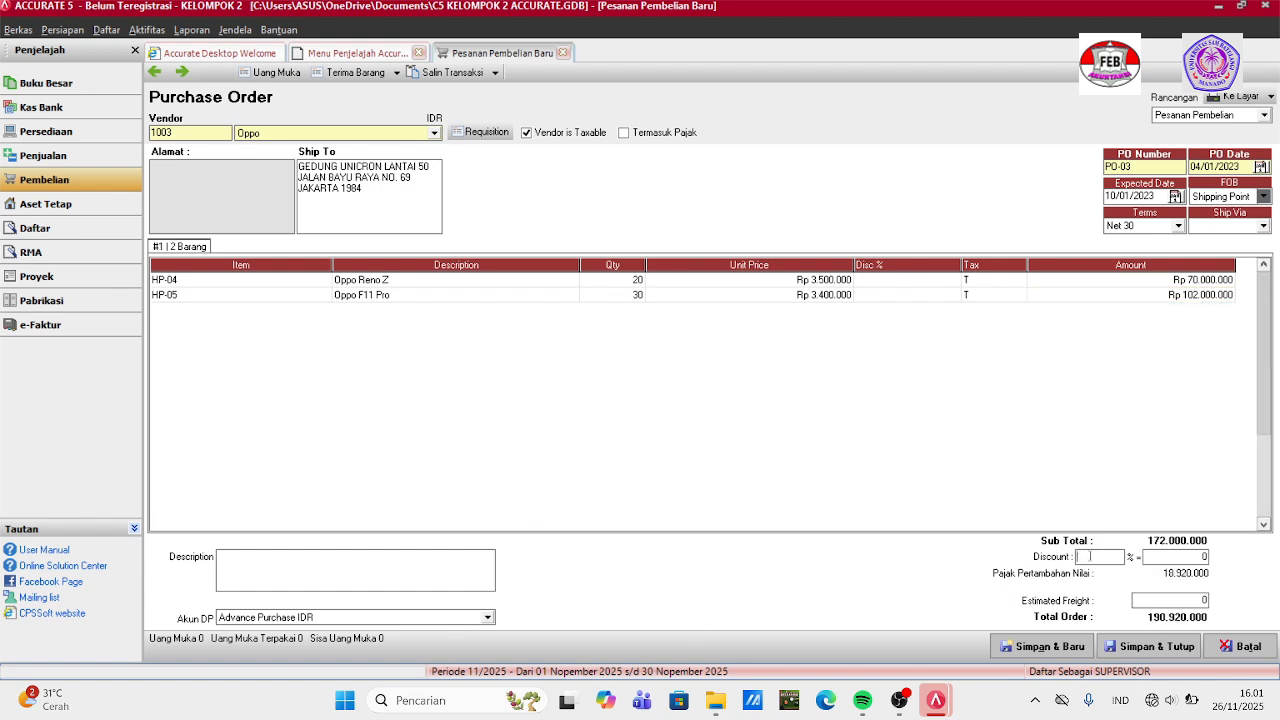
pyautogui.write('5')
pyautogui.press('Tab')
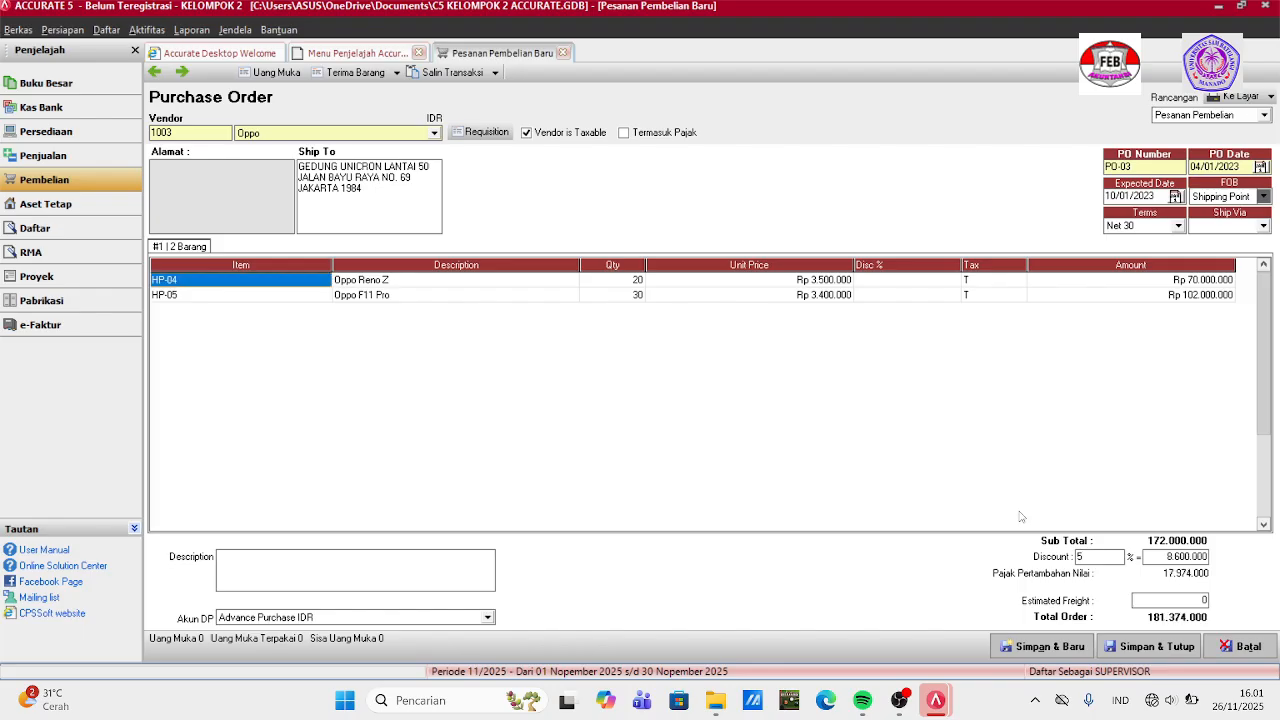
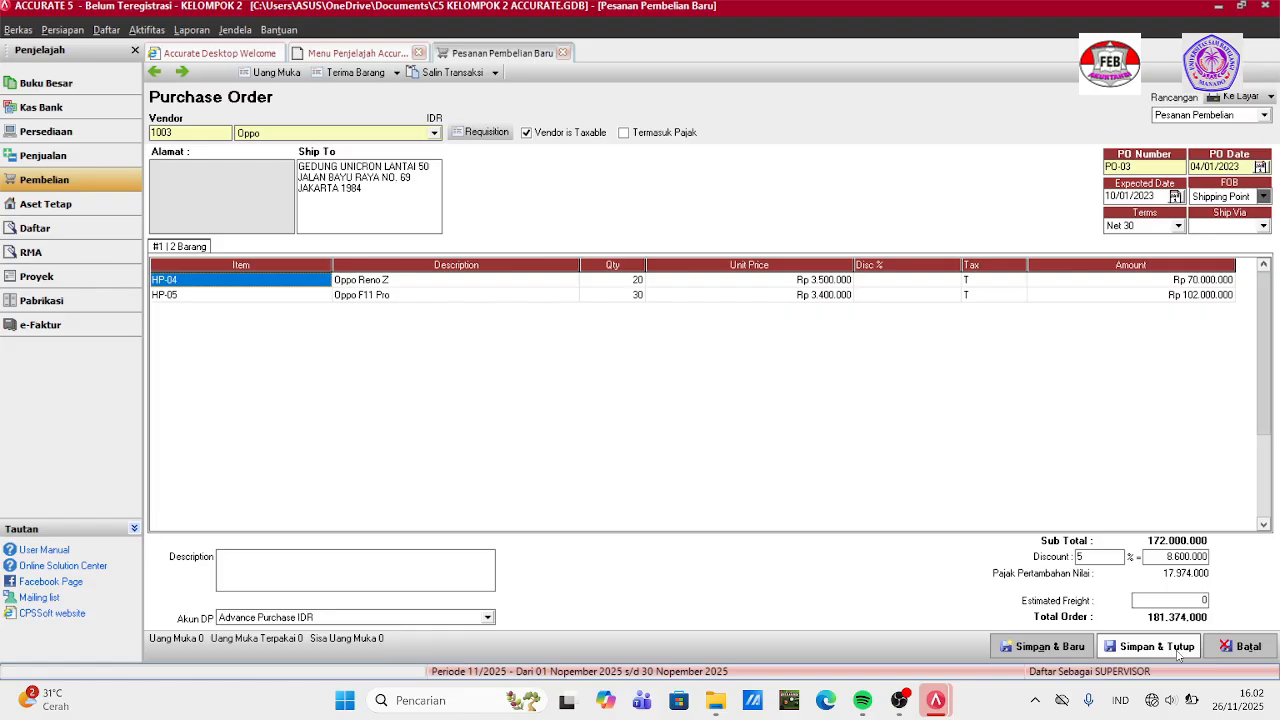
pyautogui.click(1177, 652)
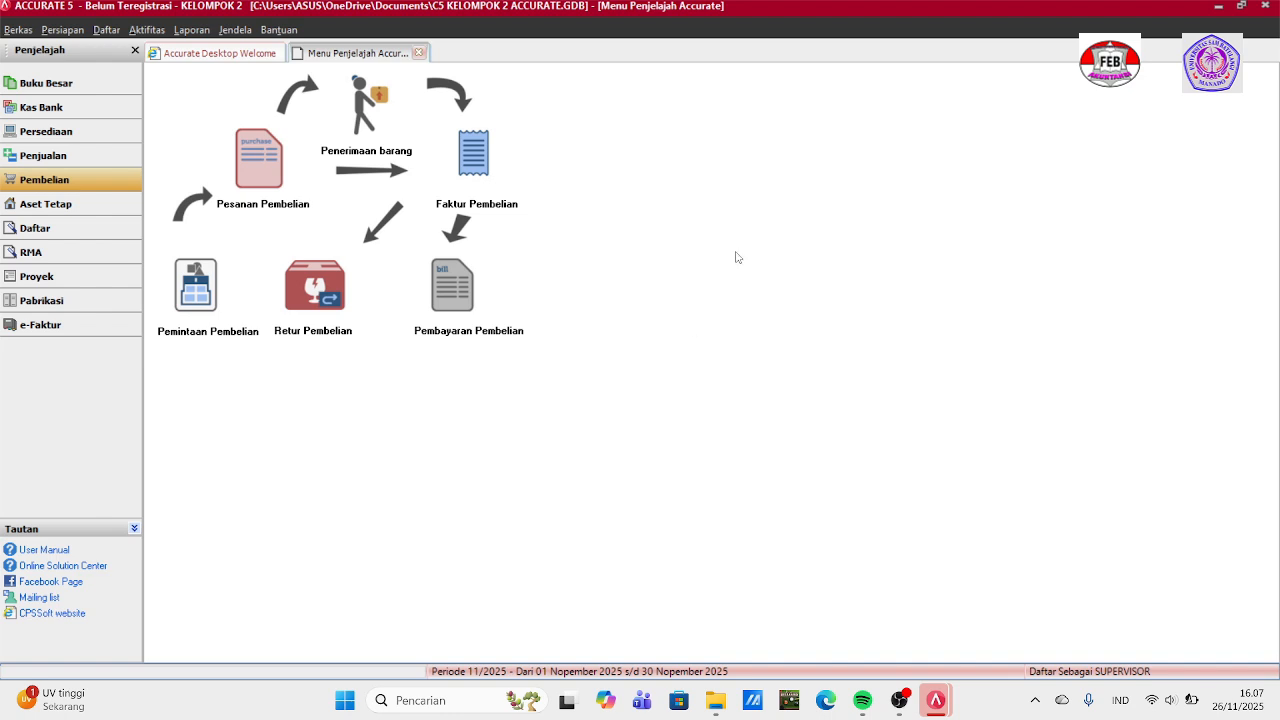
# Open the Permintaan Barang list and turn off its date filter.
pyautogui.click(106, 29)
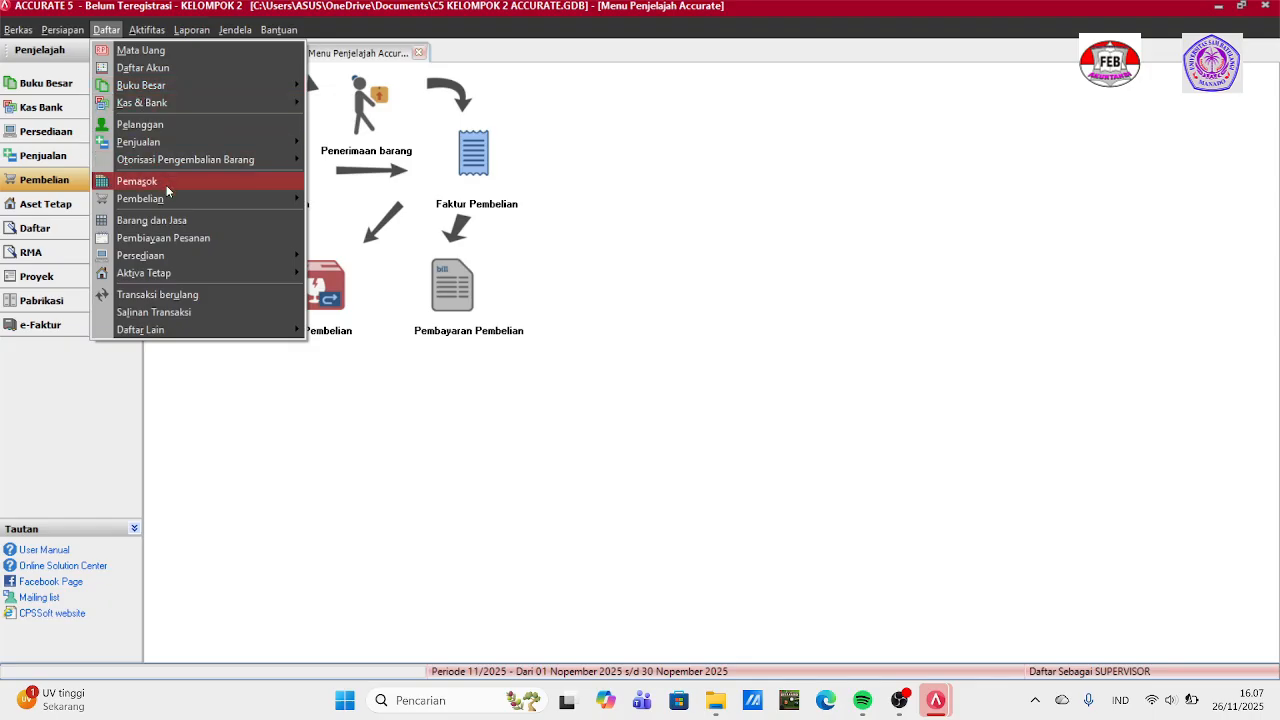
pyautogui.moveTo(173, 196)
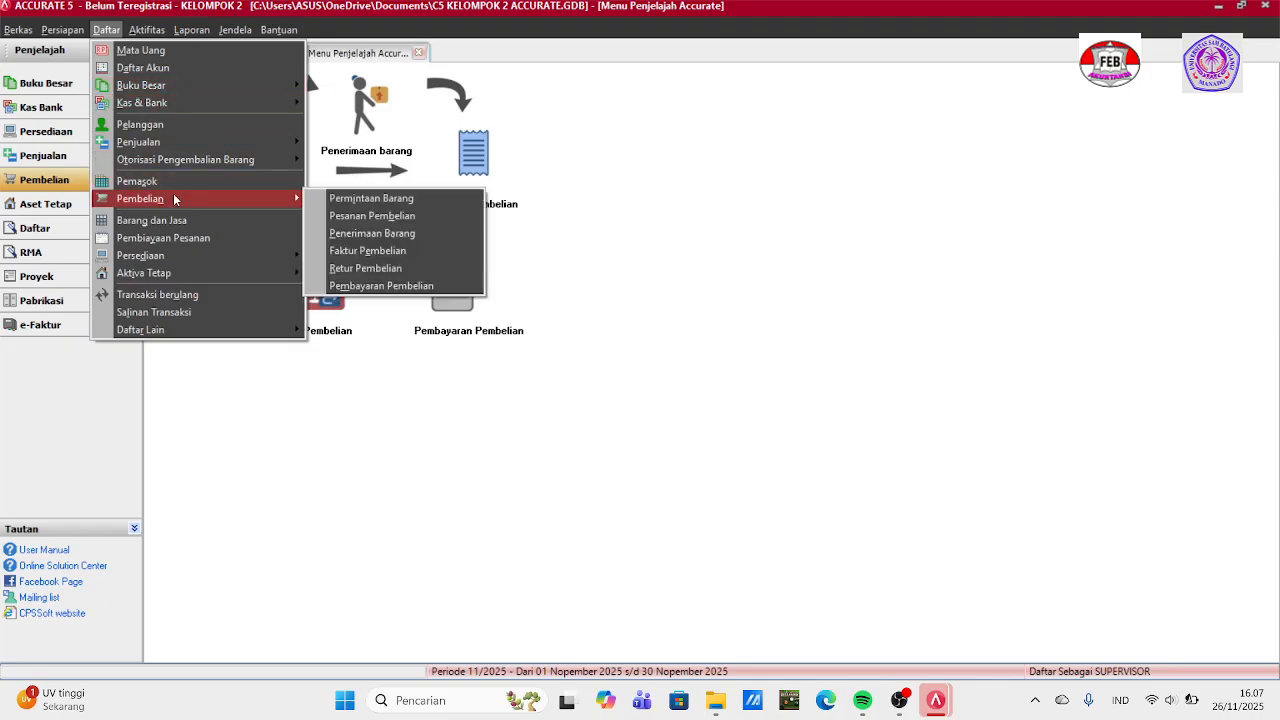
pyautogui.click(337, 198)
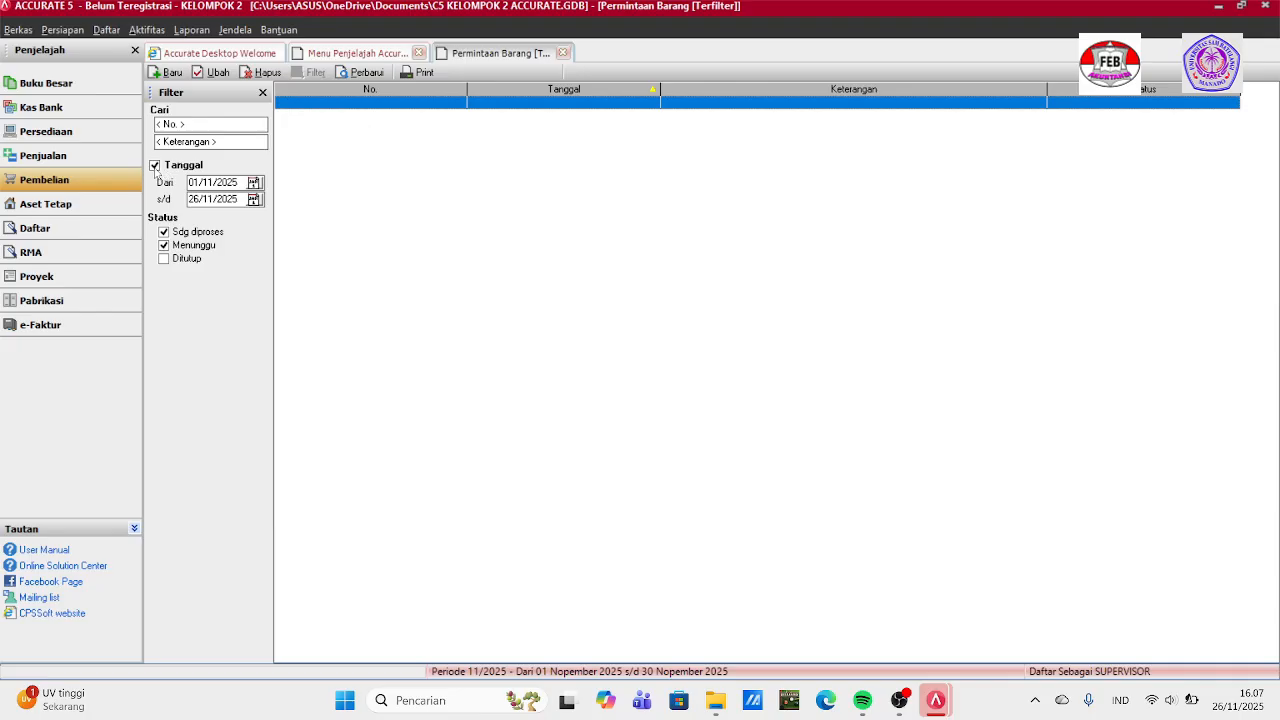
pyautogui.click(155, 166)
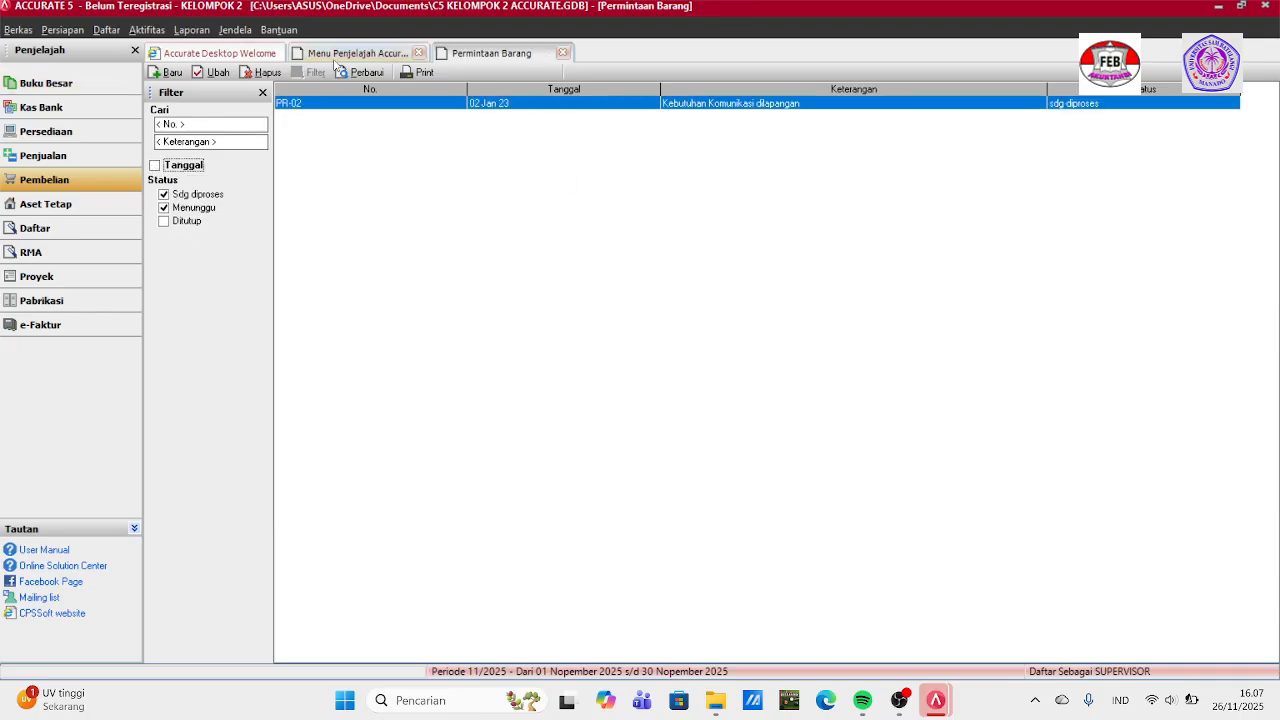
# Mark the Kebutuhan Komunikasi dilapangan requisition as Ditutup, save and close it, and refresh the requisition list.
pyautogui.doubleClick(407, 103)
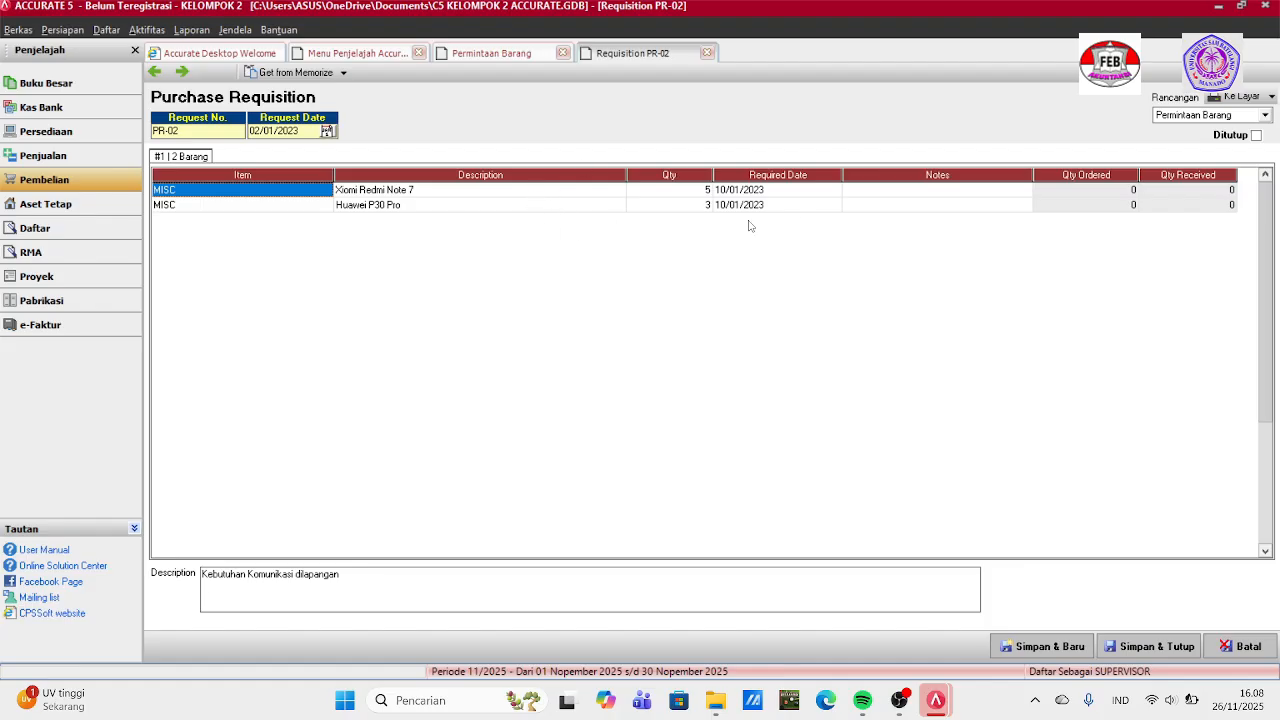
pyautogui.click(1256, 136)
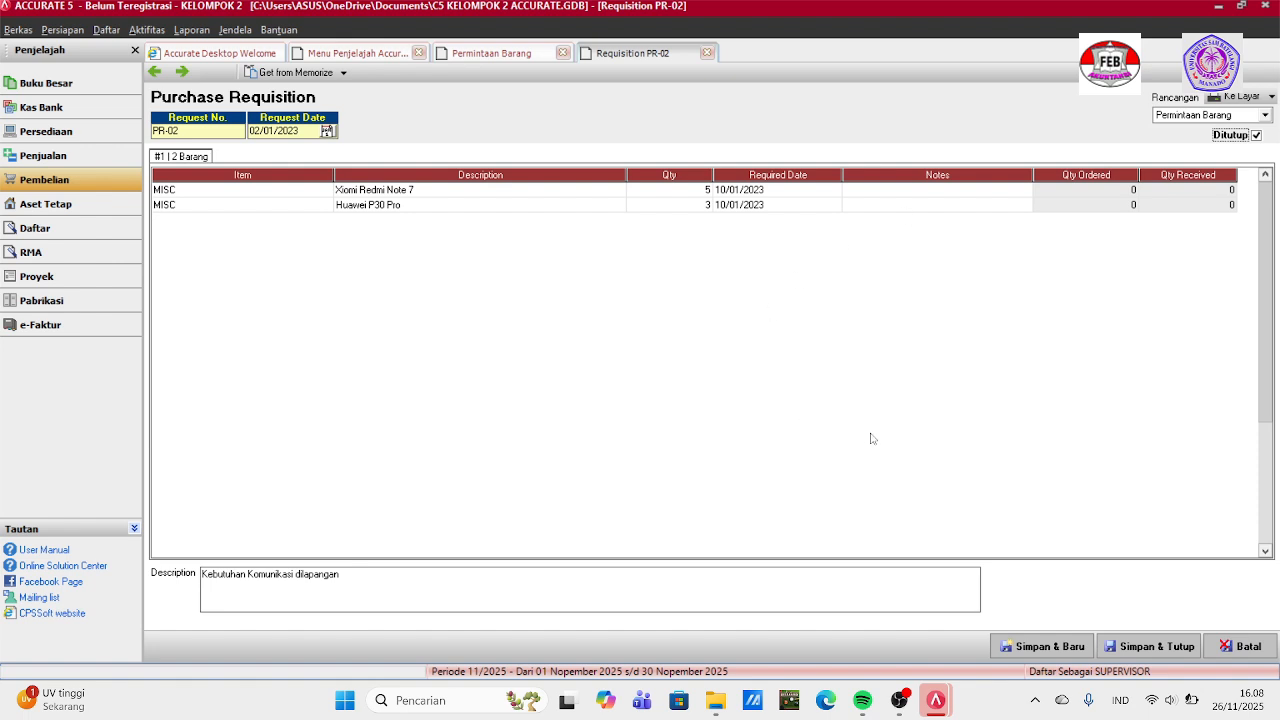
pyautogui.click(1136, 648)
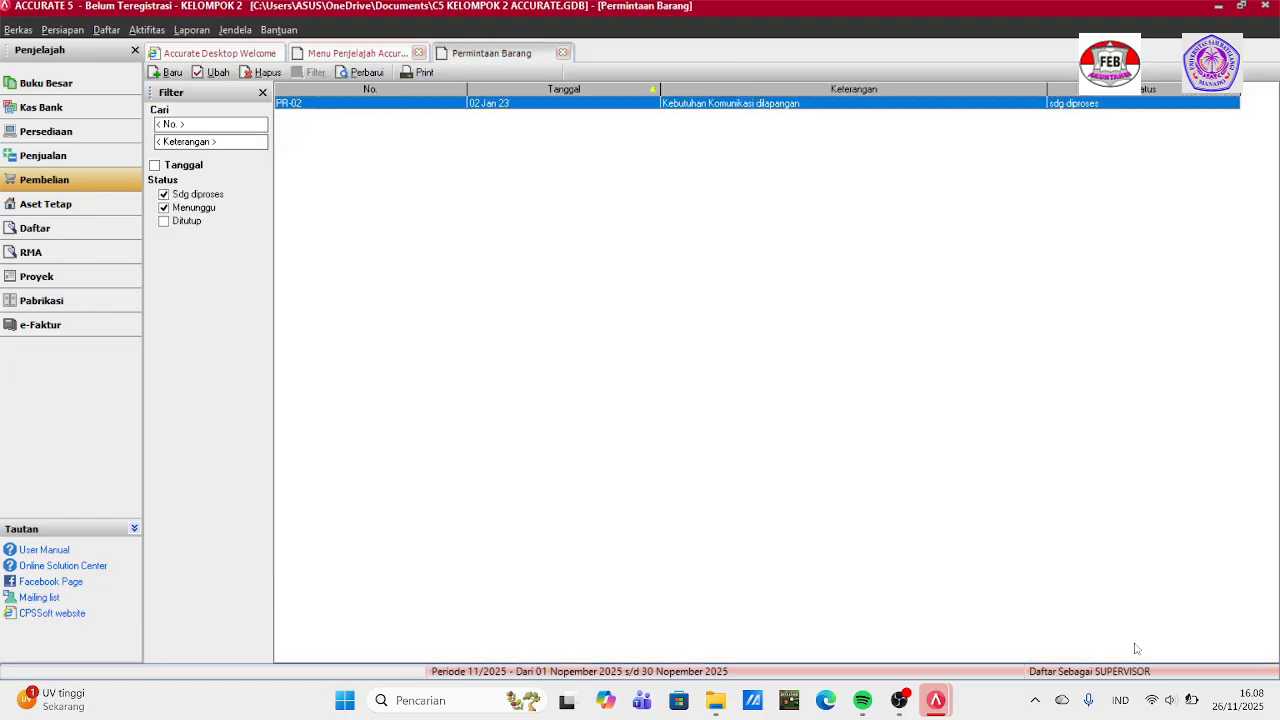
pyautogui.click(365, 73)
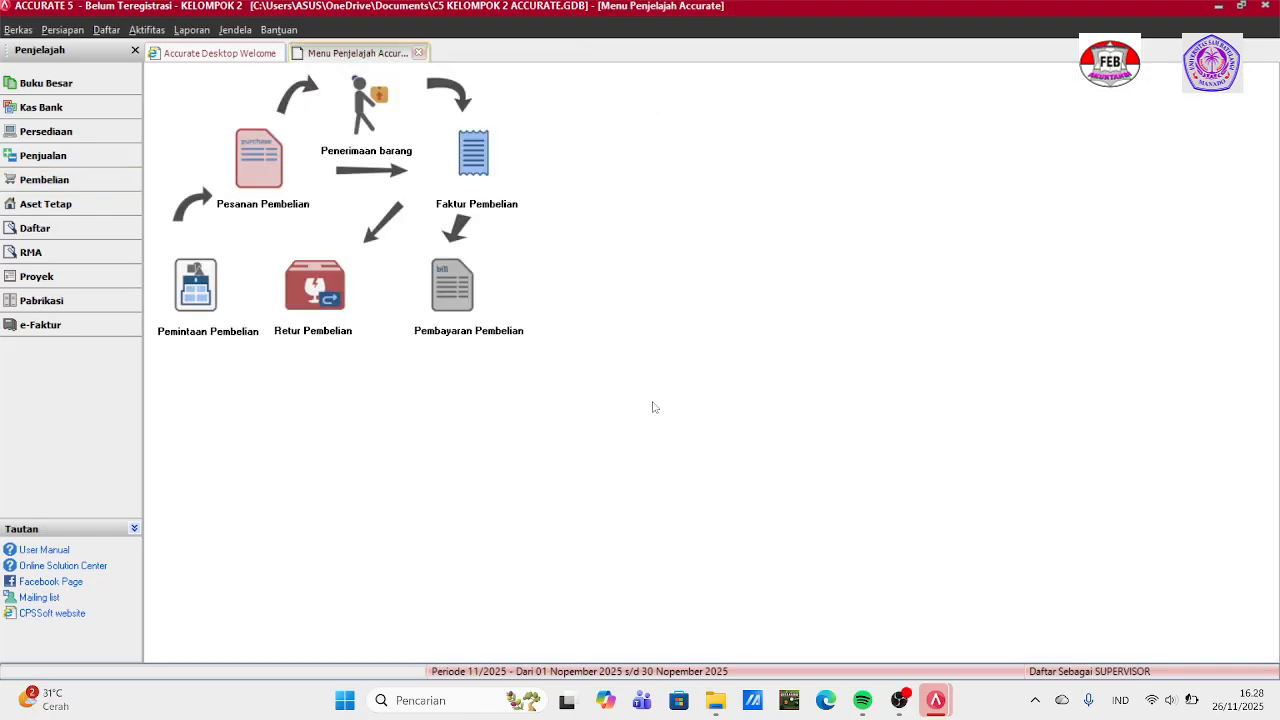
# Start a new item receipt (Penerimaan Barang) for vendor Samsung Telecom.
pyautogui.click(92, 180)
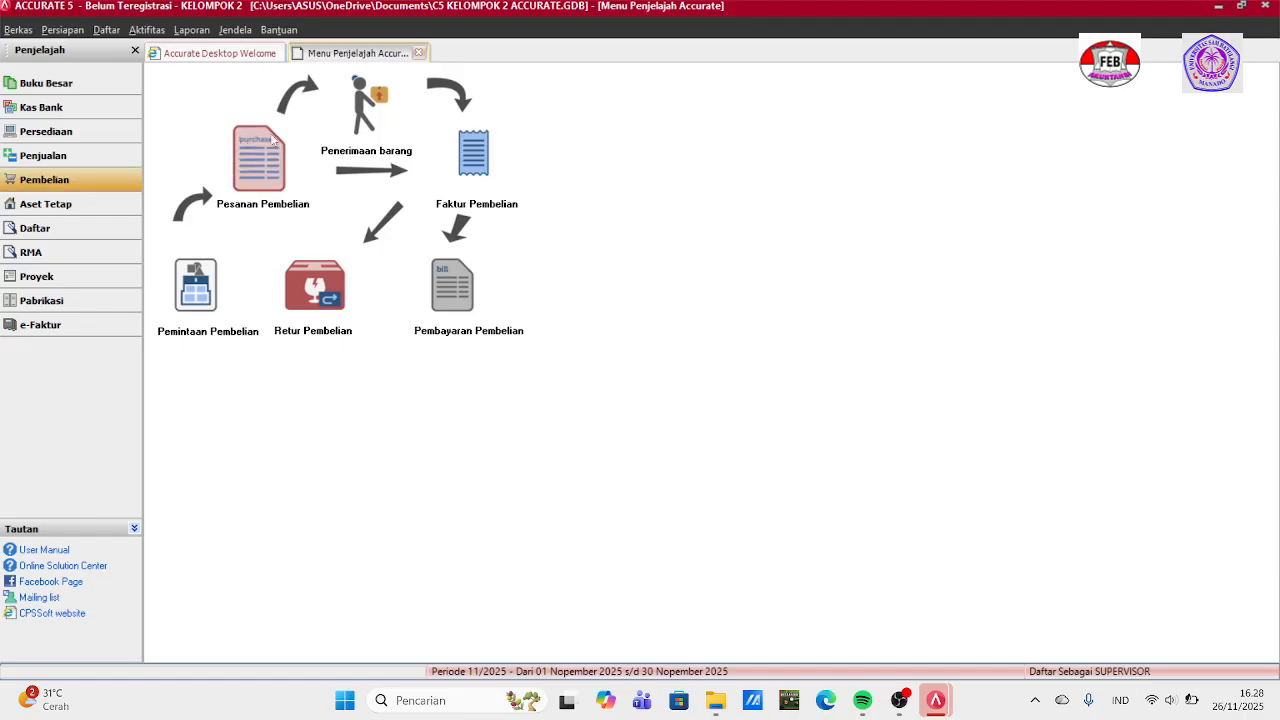
pyautogui.click(363, 103)
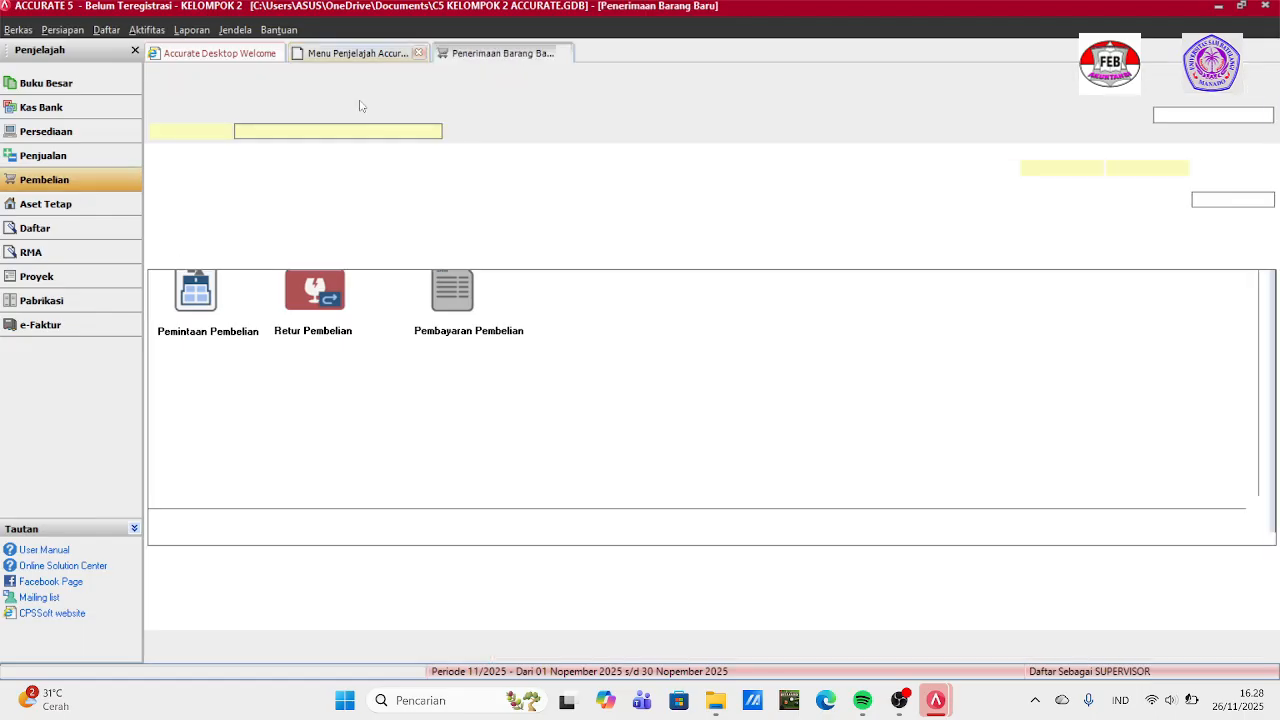
pyautogui.click(434, 131)
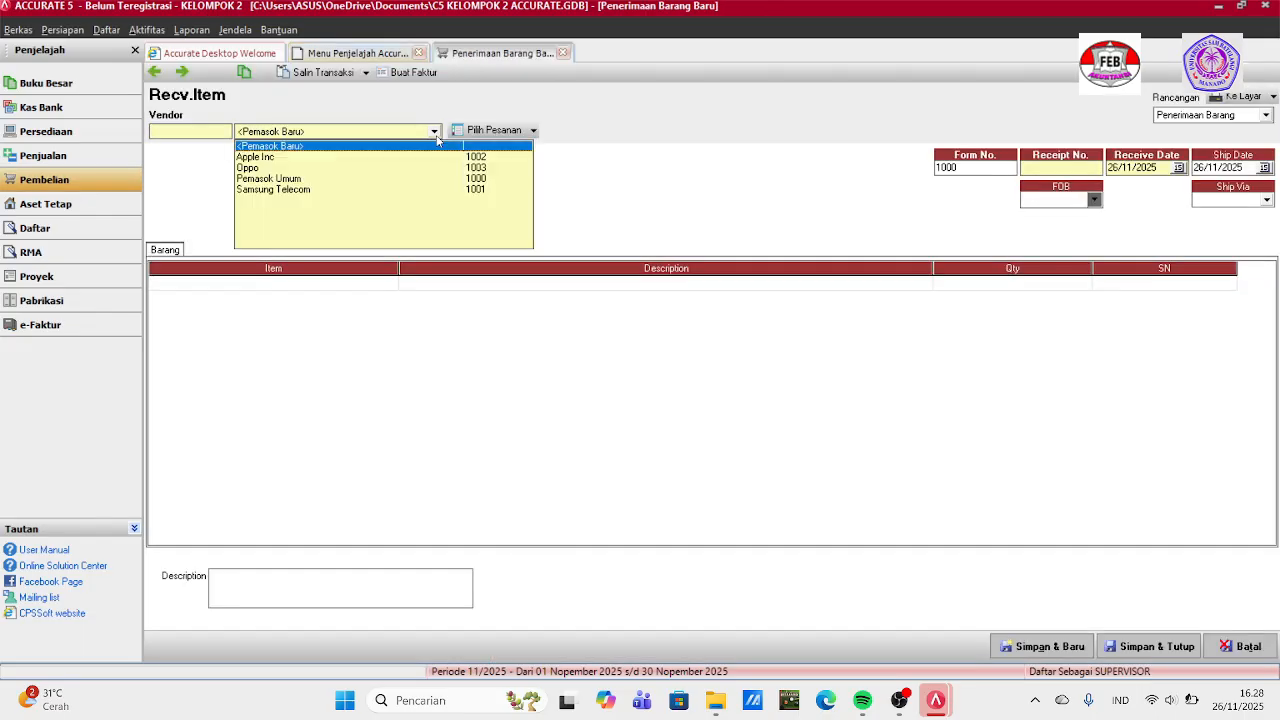
pyautogui.click(342, 191)
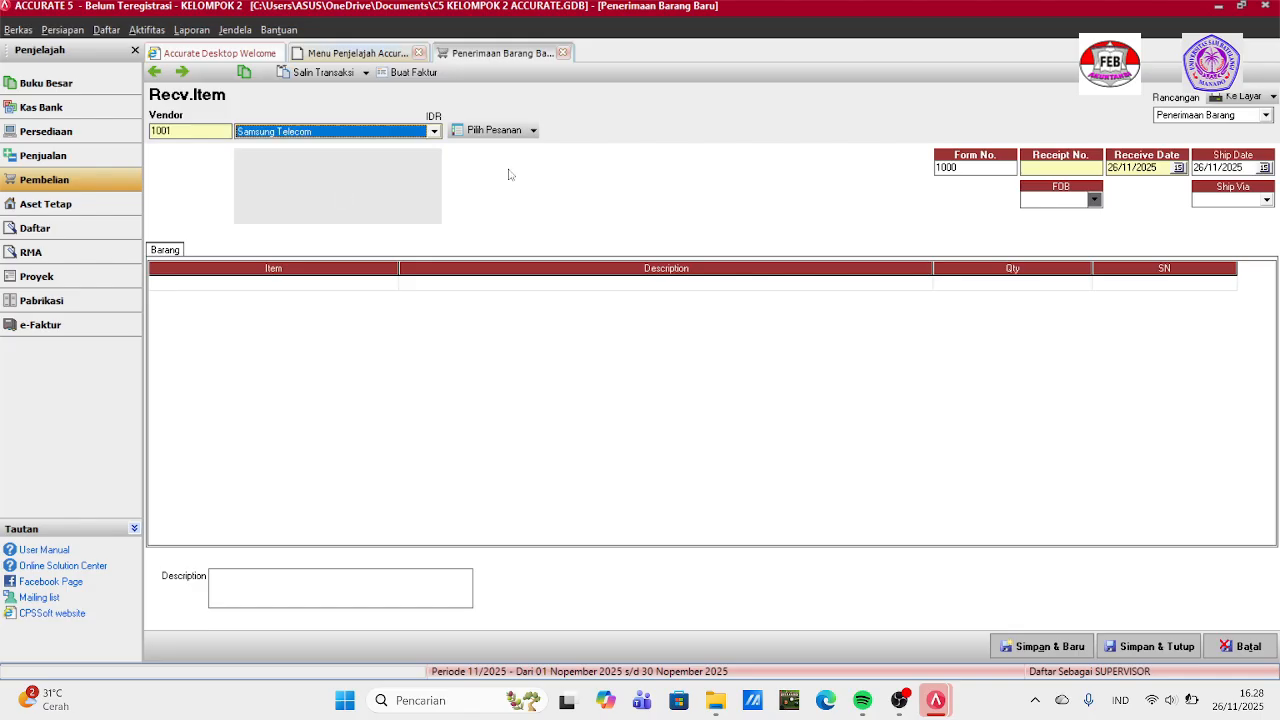
# Enter receipt number DO-01 and receive date 09/01/2023 on the Samsung Telecom item receipt.
pyautogui.click(1053, 168)
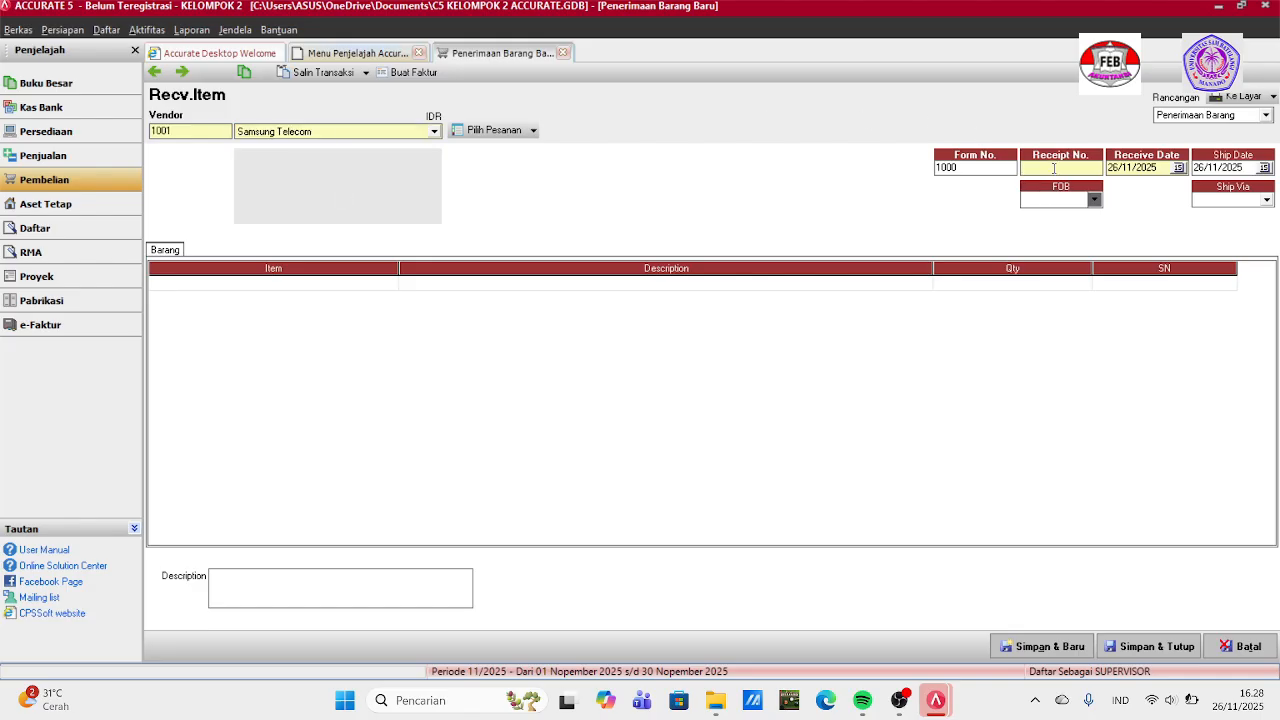
pyautogui.write('DO-01')
pyautogui.press('BackSpace')
pyautogui.press('BackSpace')
pyautogui.press('BackSpace')
pyautogui.press('BackSpace')
pyautogui.press('BackSpace')
pyautogui.press('BackSpace')
pyautogui.press('BackSpace')
pyautogui.press('BackSpace')
pyautogui.write('09/01/2023')
# Set the item receipt's ship date to 09/01/2023 and its FOB to Shipping Point.
pyautogui.click(1246, 170)
pyautogui.press('BackSpace')
pyautogui.press('BackSpace')
pyautogui.press('BackSpace')
pyautogui.press('BackSpace')
pyautogui.press('BackSpace')
pyautogui.press('BackSpace')
pyautogui.press('BackSpace')
pyautogui.press('BackSpace')
pyautogui.write('09012023')
pyautogui.click(1094, 199)
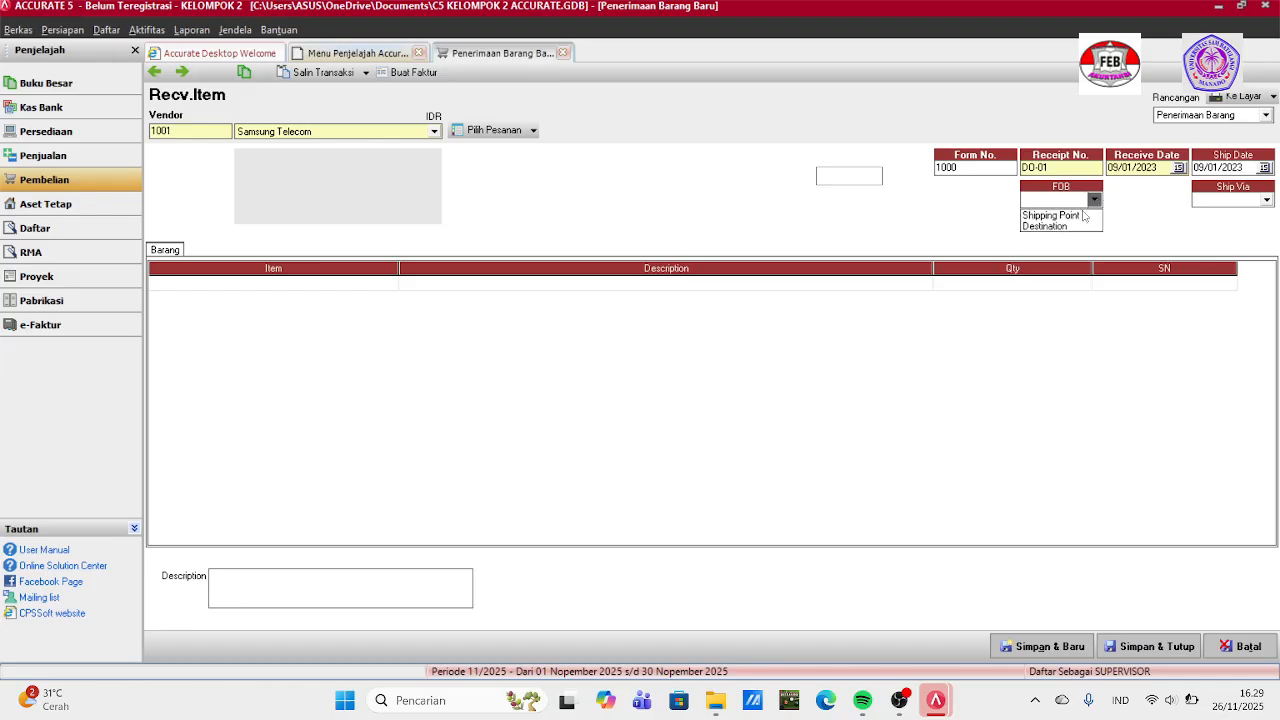
pyautogui.click(1062, 216)
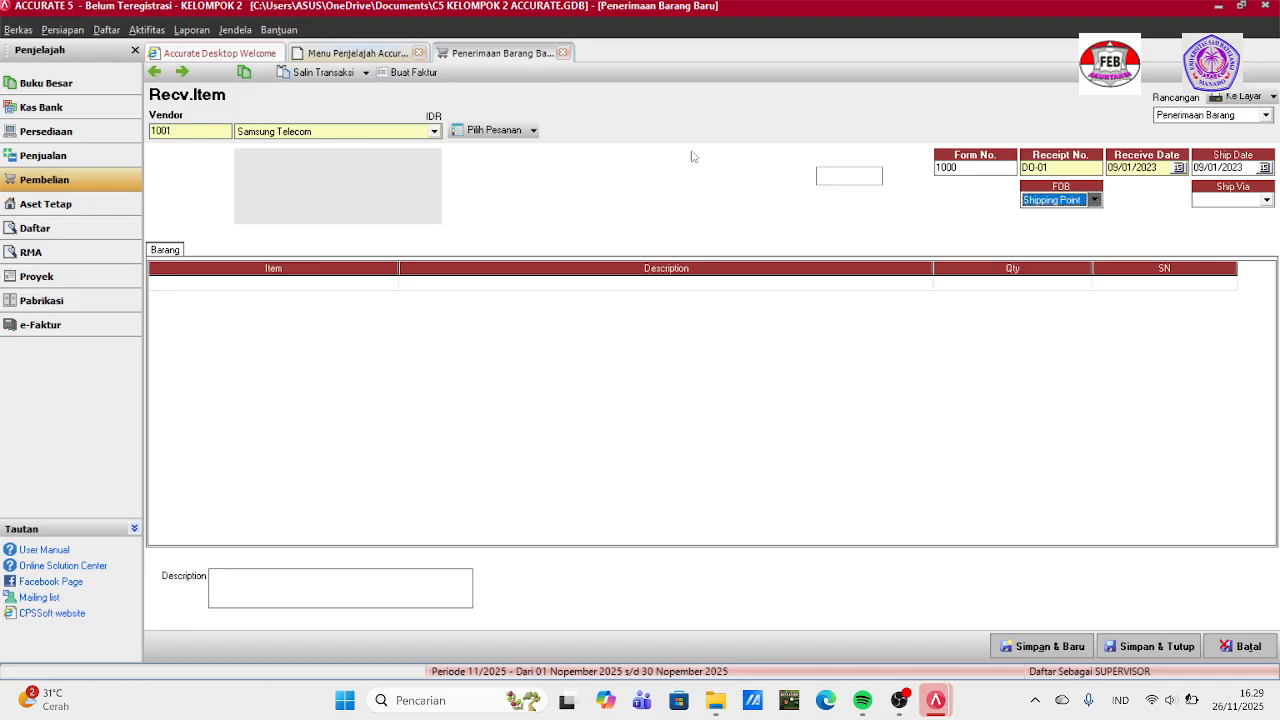
# Load purchase order PO-01 into the item receipt and try to save and close it.
pyautogui.click(533, 131)
pyautogui.click(534, 132)
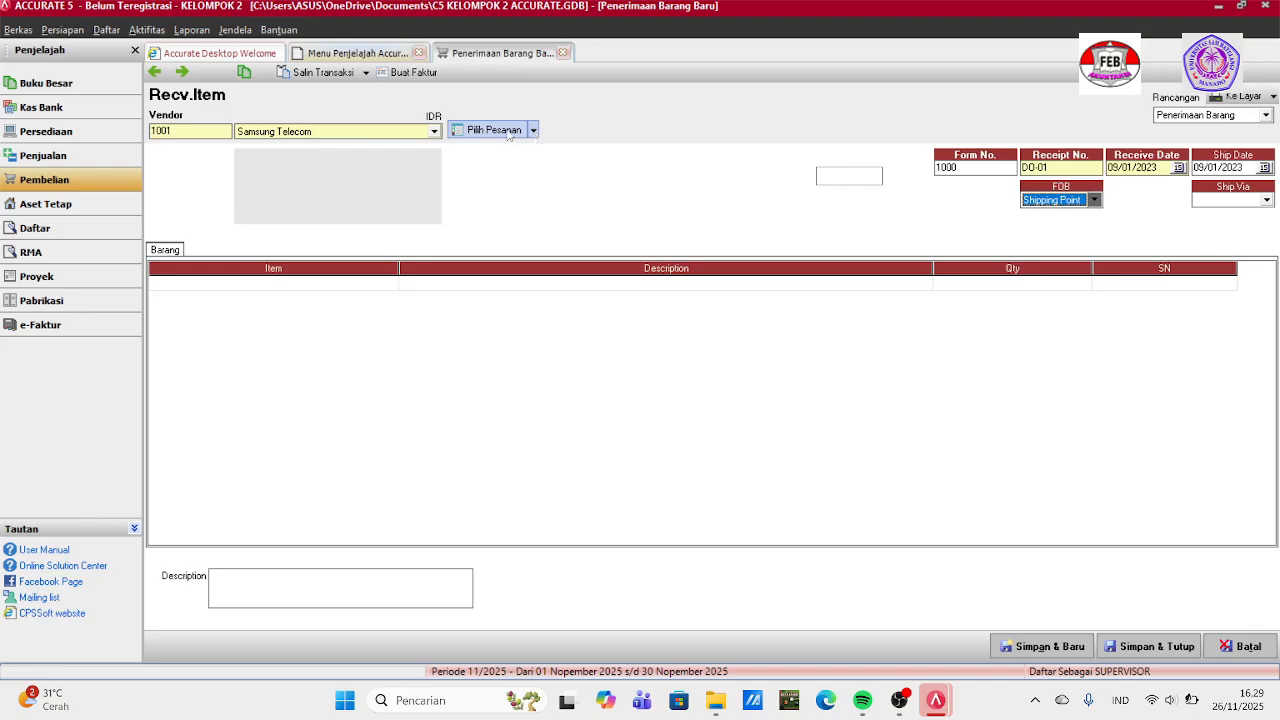
pyautogui.click(508, 133)
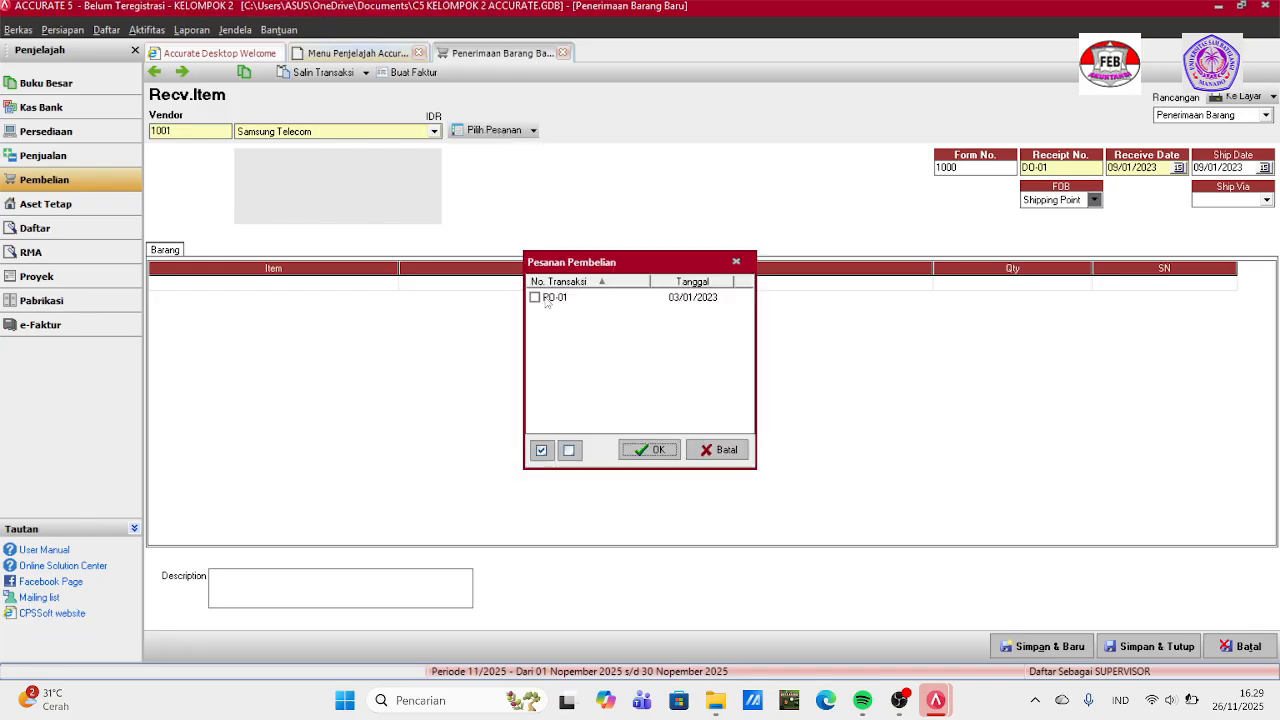
pyautogui.click(546, 299)
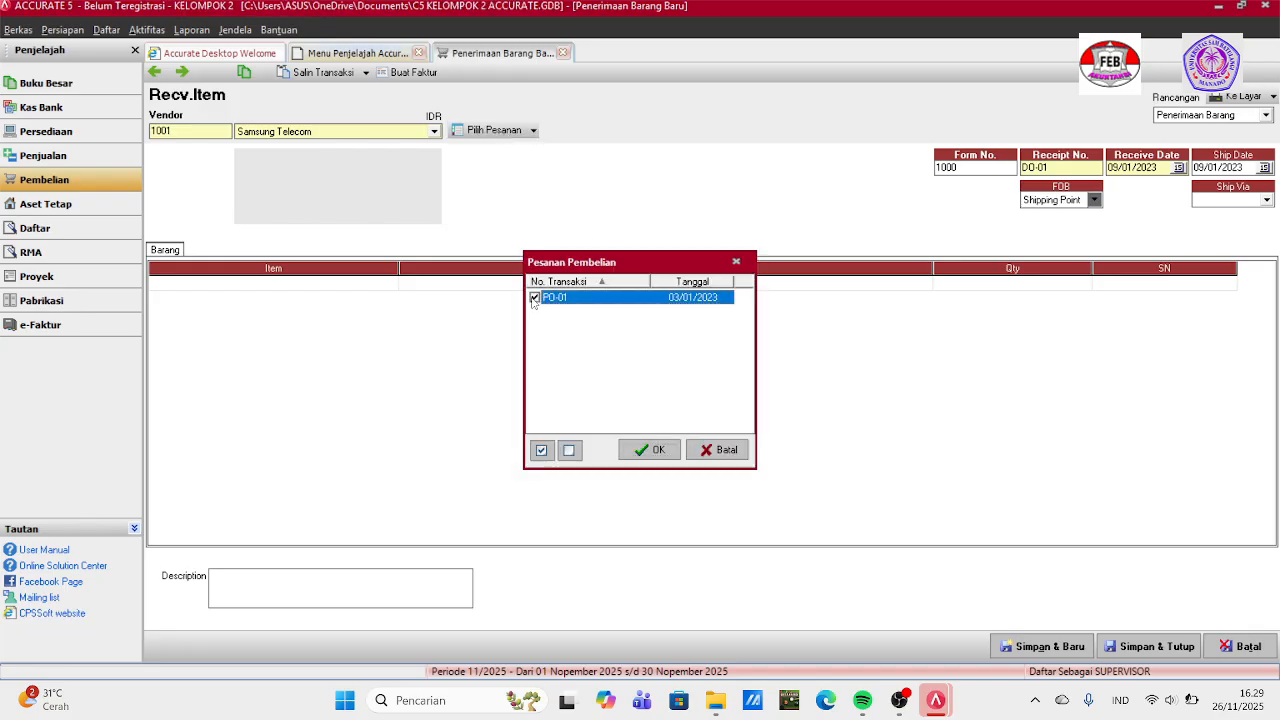
pyautogui.click(652, 452)
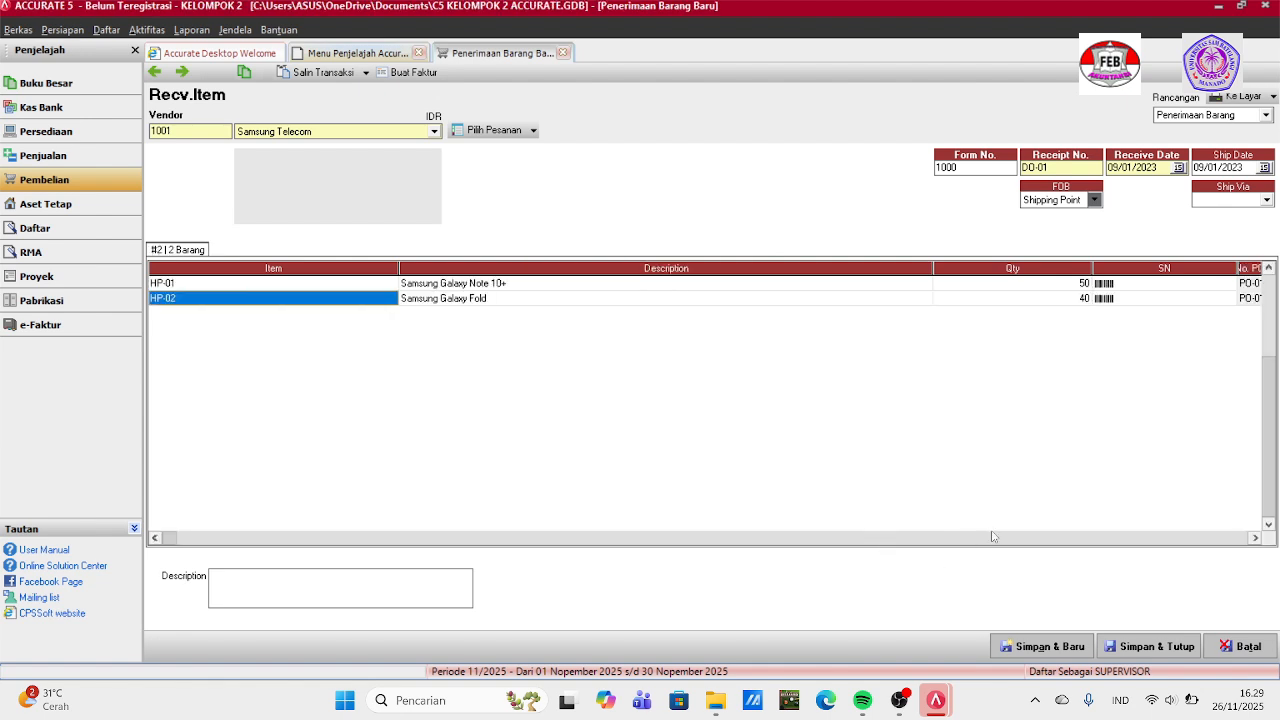
pyautogui.click(1155, 646)
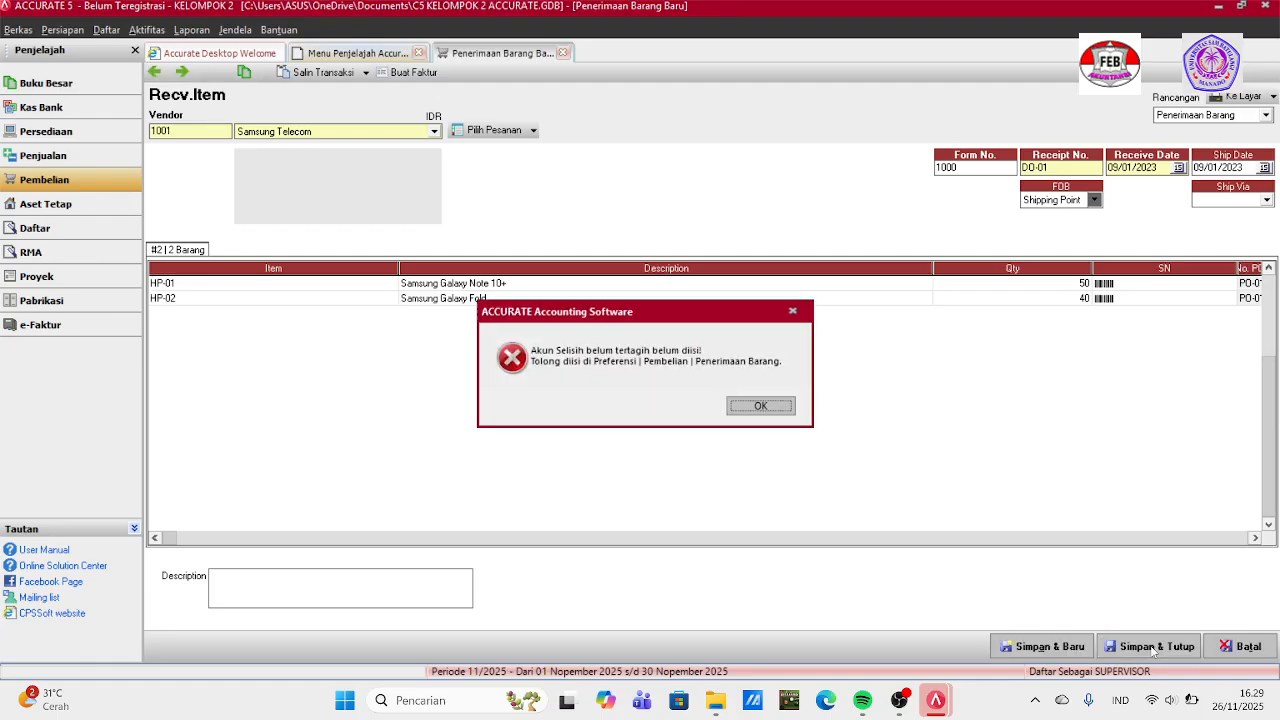
pyautogui.click(750, 408)
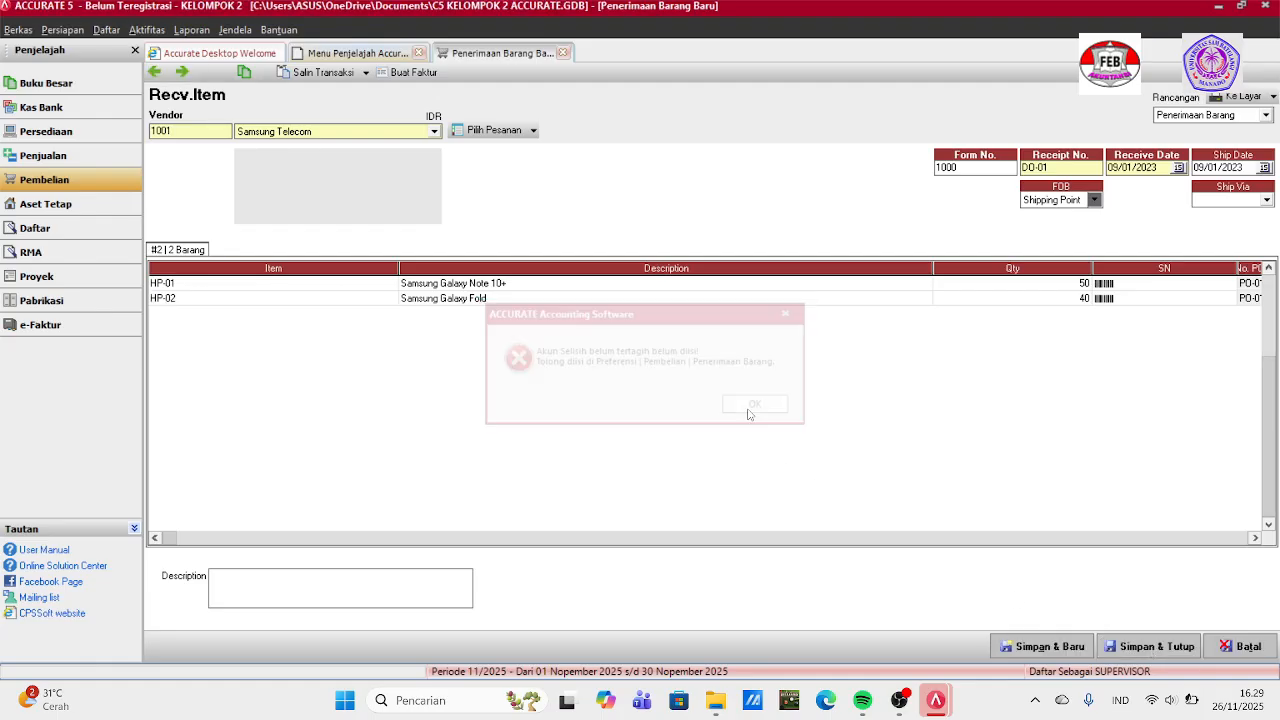
# Set the purchasing preference Akun Selisih barang belum tertagih to account 5000 COGS, and save and close the item receipt.
pyautogui.click(62, 31)
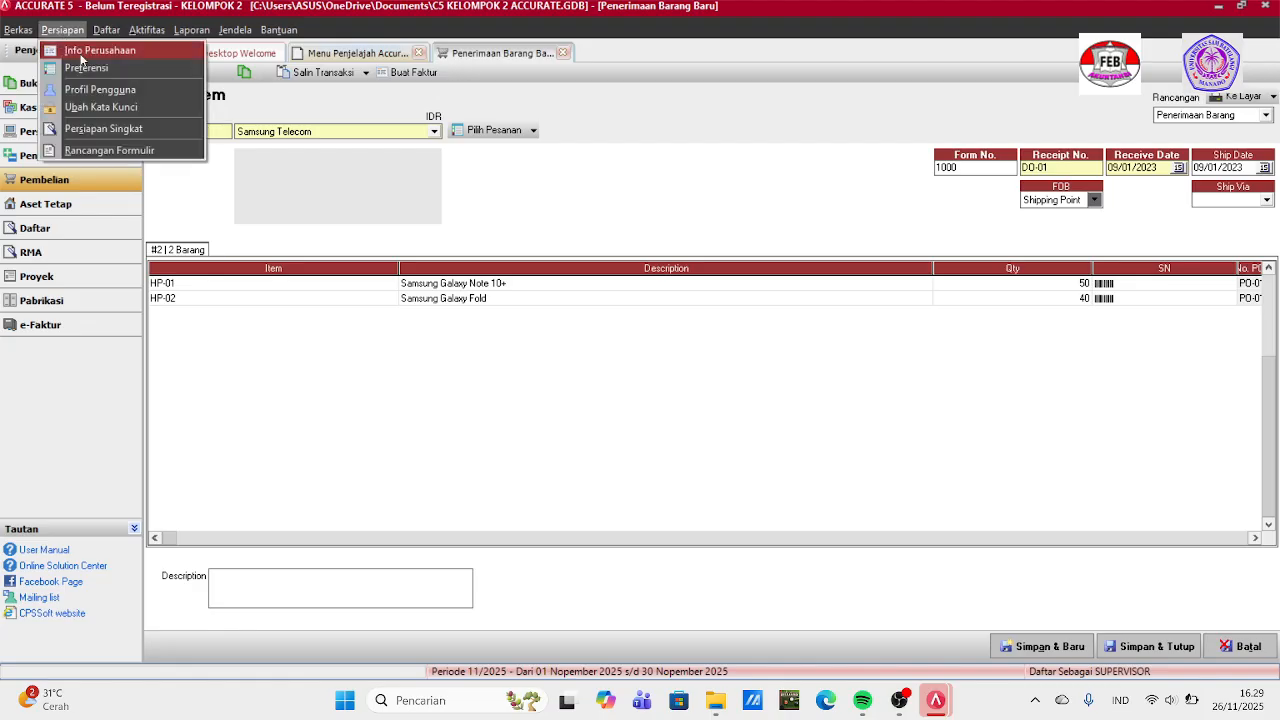
pyautogui.click(87, 68)
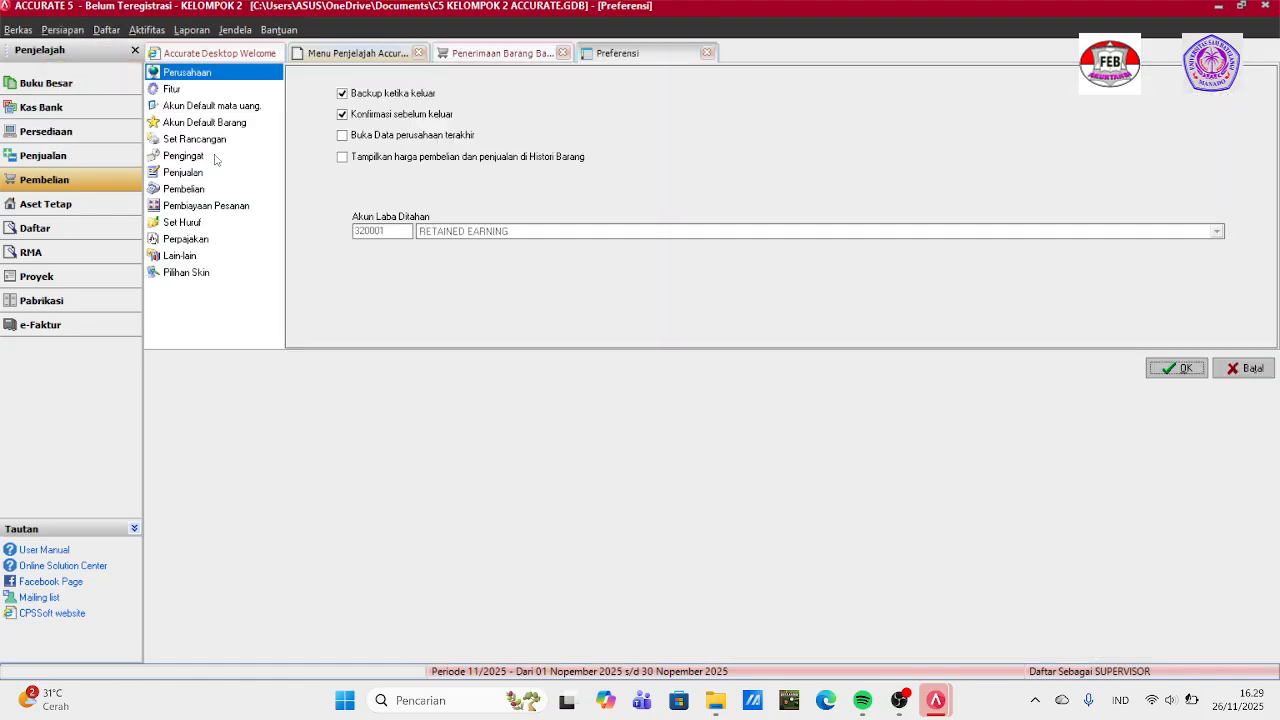
pyautogui.click(185, 189)
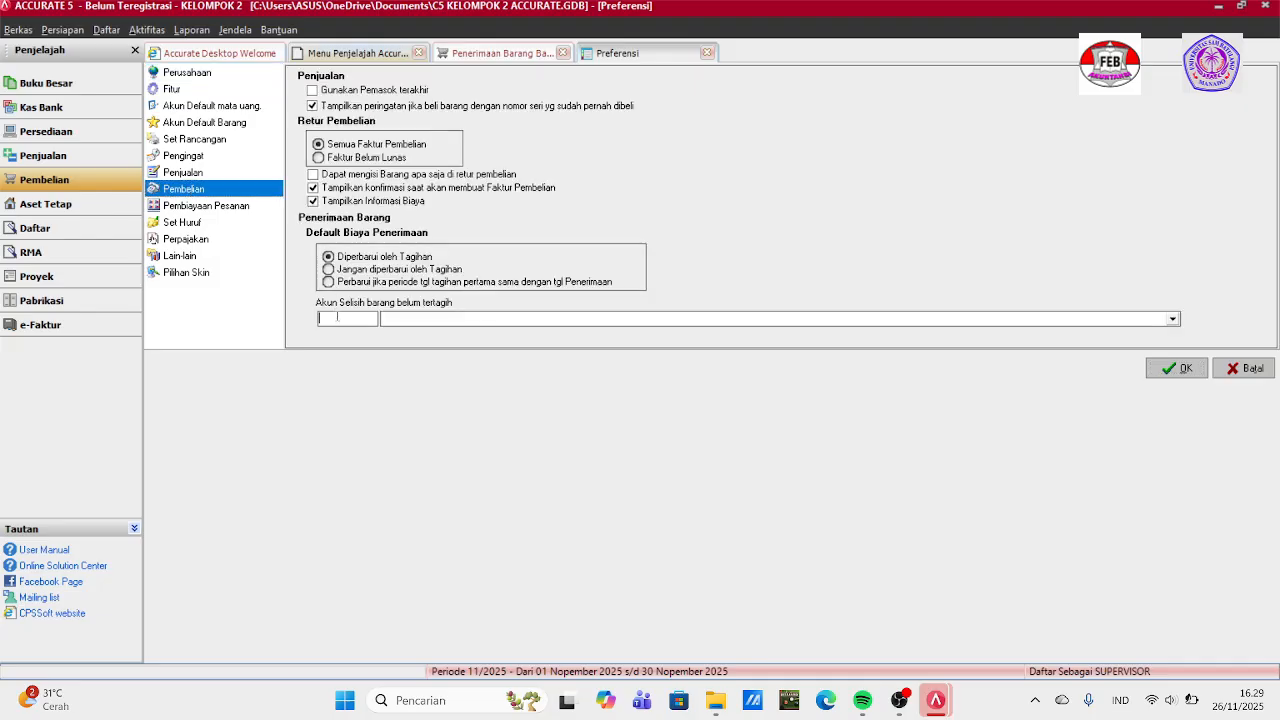
pyautogui.write('5000')
pyautogui.click(438, 323)
pyautogui.click(438, 324)
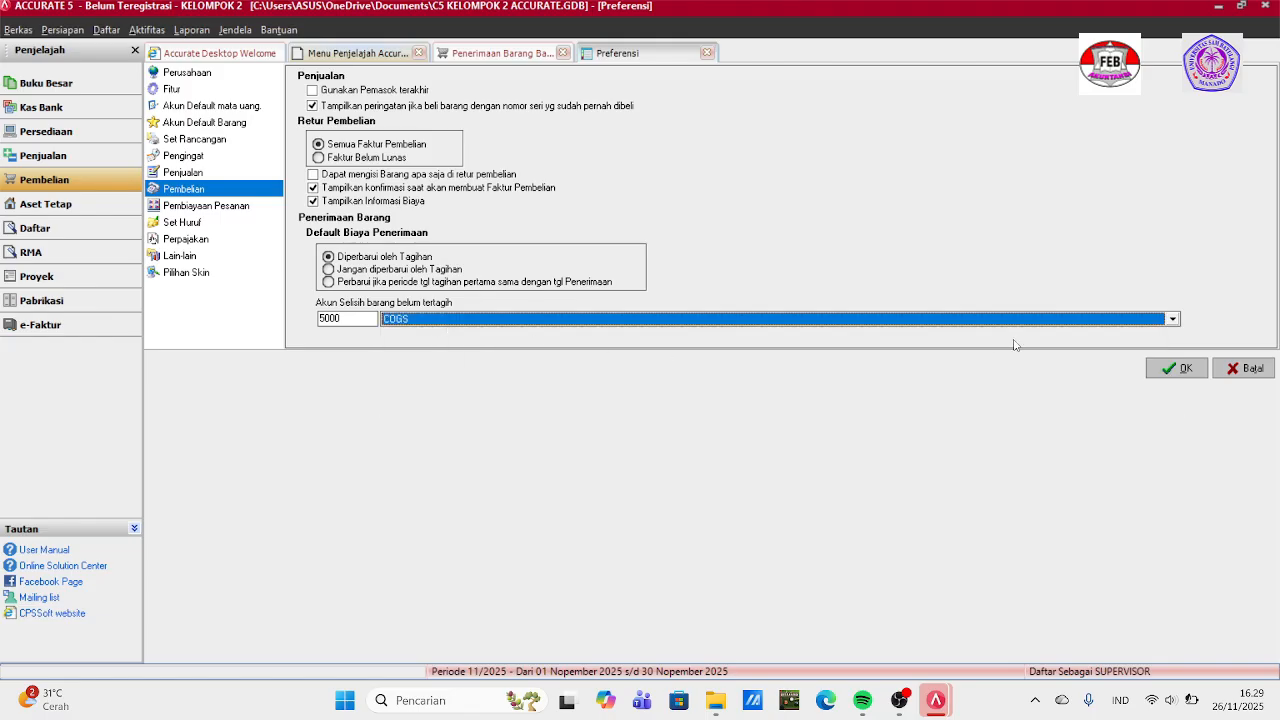
pyautogui.click(1181, 372)
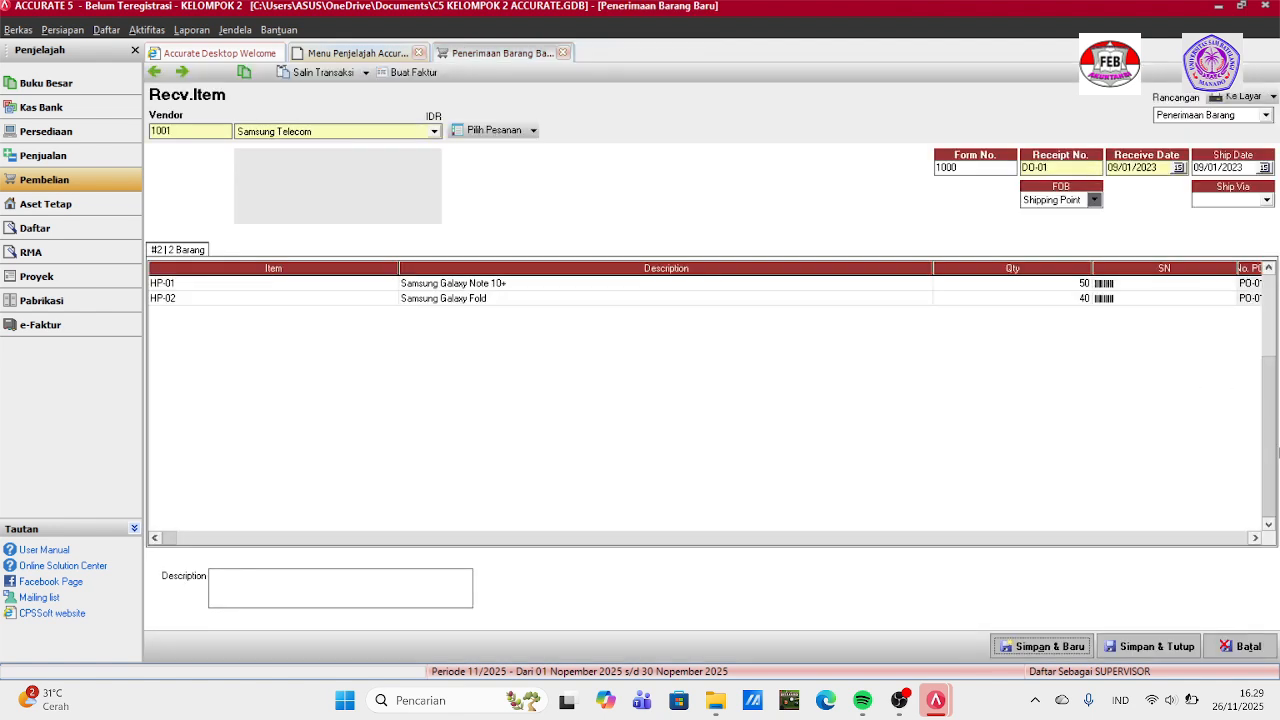
pyautogui.click(1162, 647)
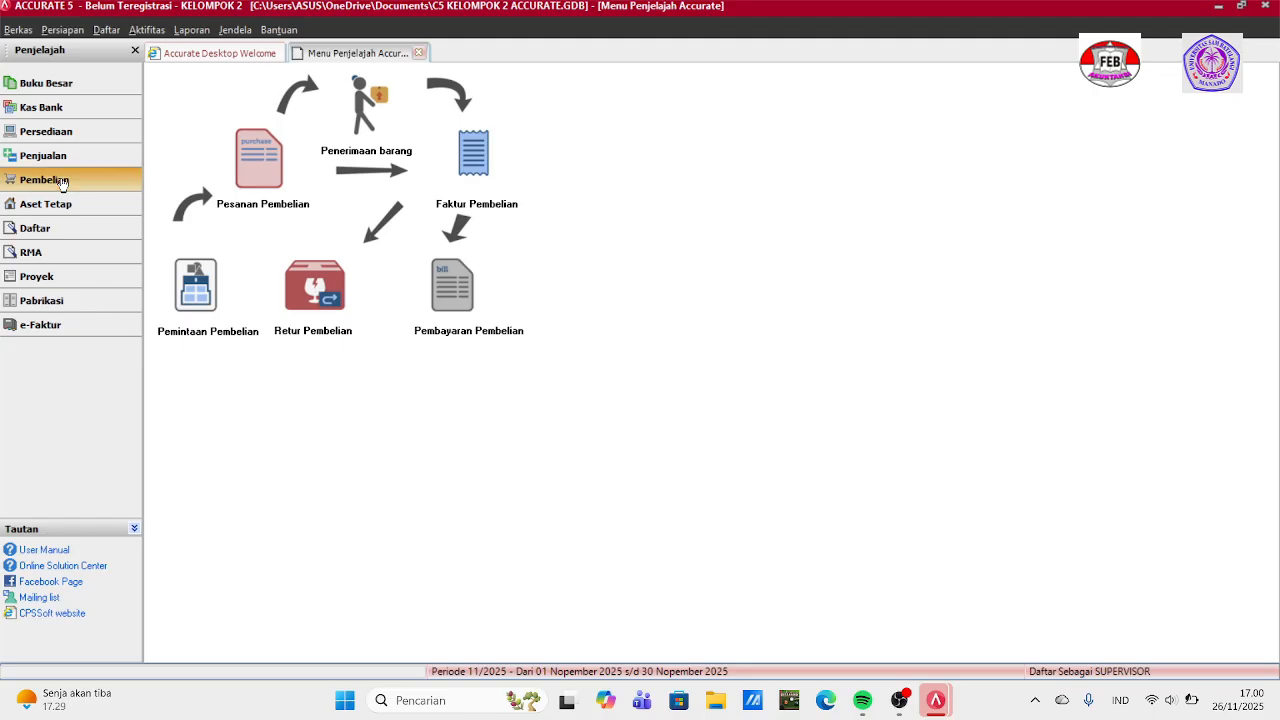
# Start a new purchase invoice (Faktur Pembelian) for vendor Samsung Telecom with invoice number PI-01.
pyautogui.click(471, 186)
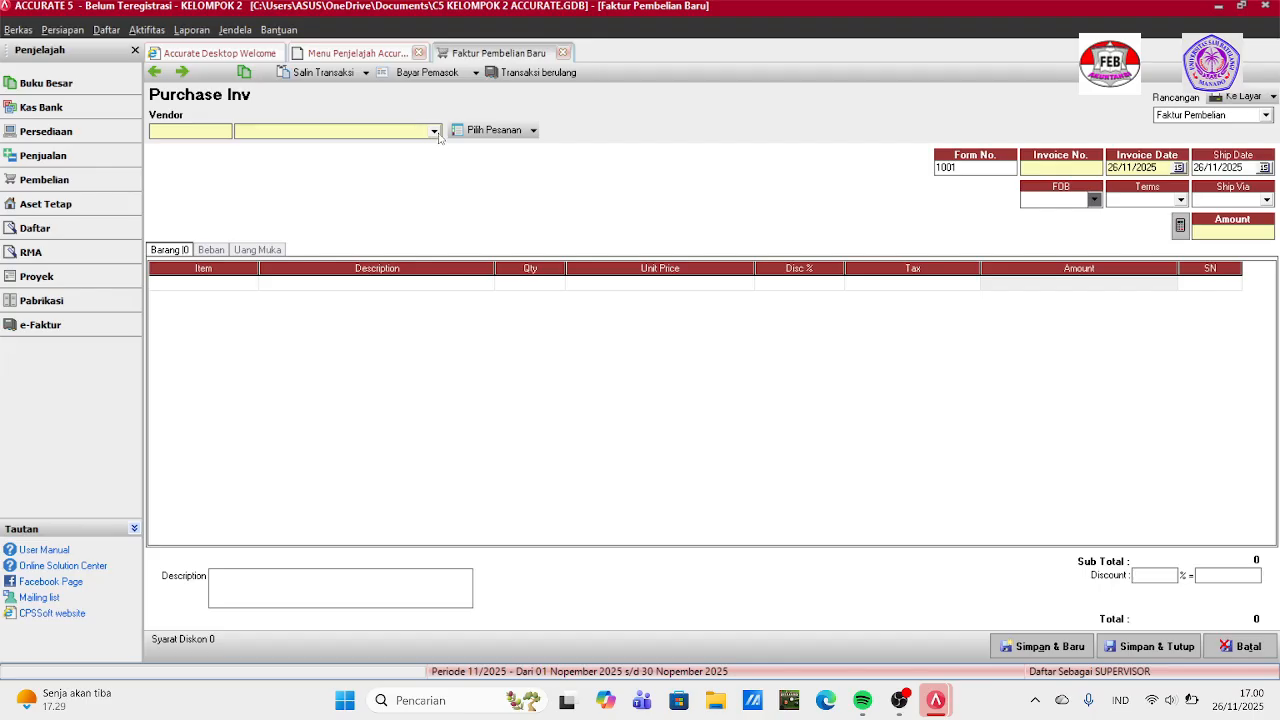
pyautogui.click(437, 131)
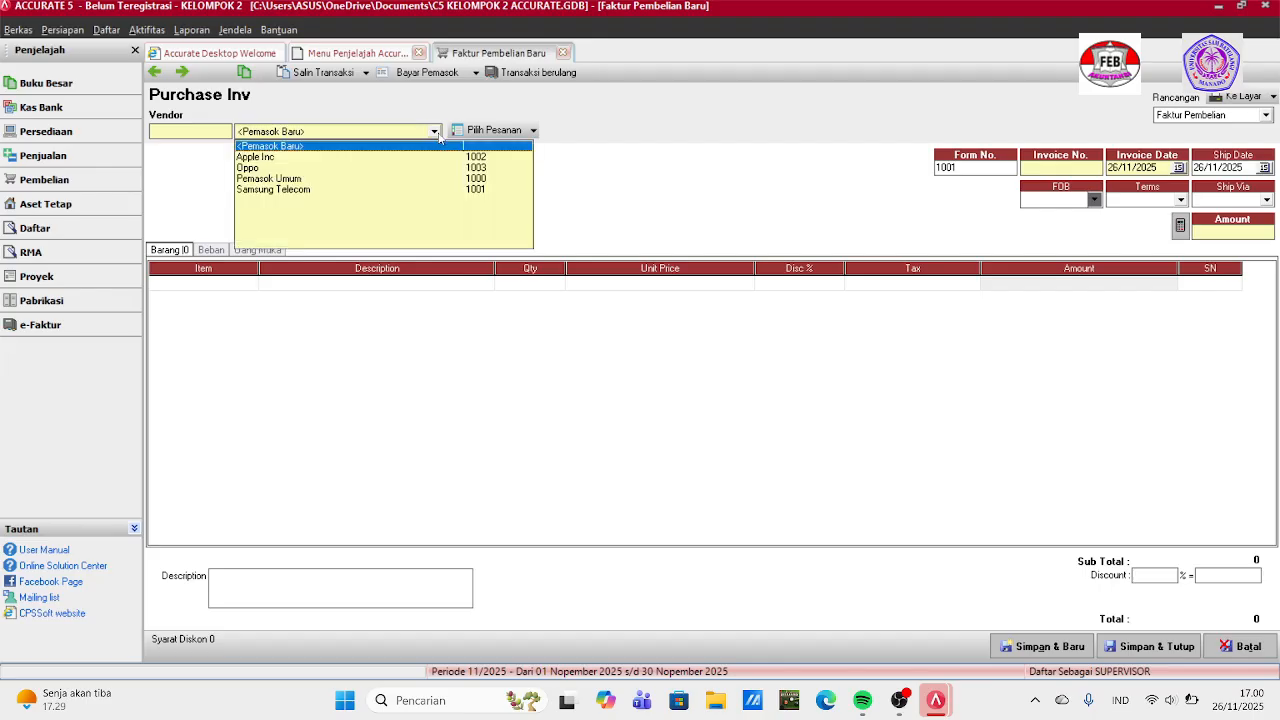
pyautogui.click(338, 191)
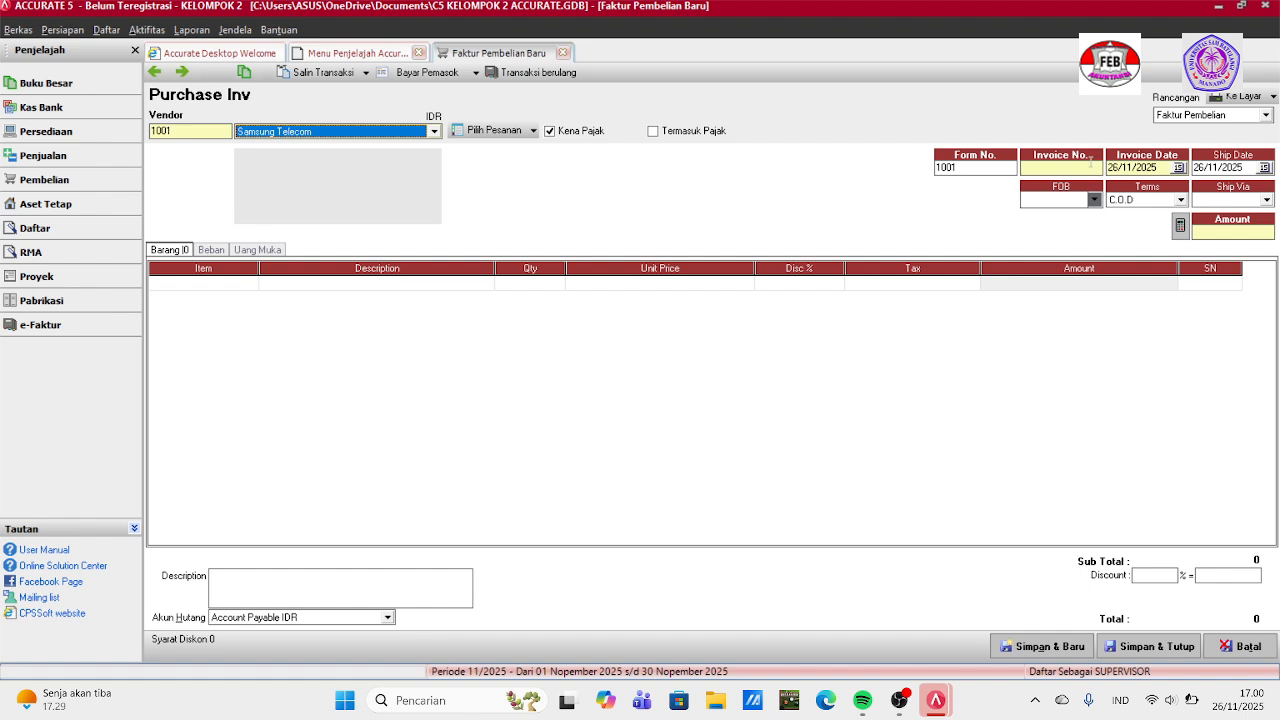
pyautogui.click(1076, 170)
pyautogui.write('PI-01')
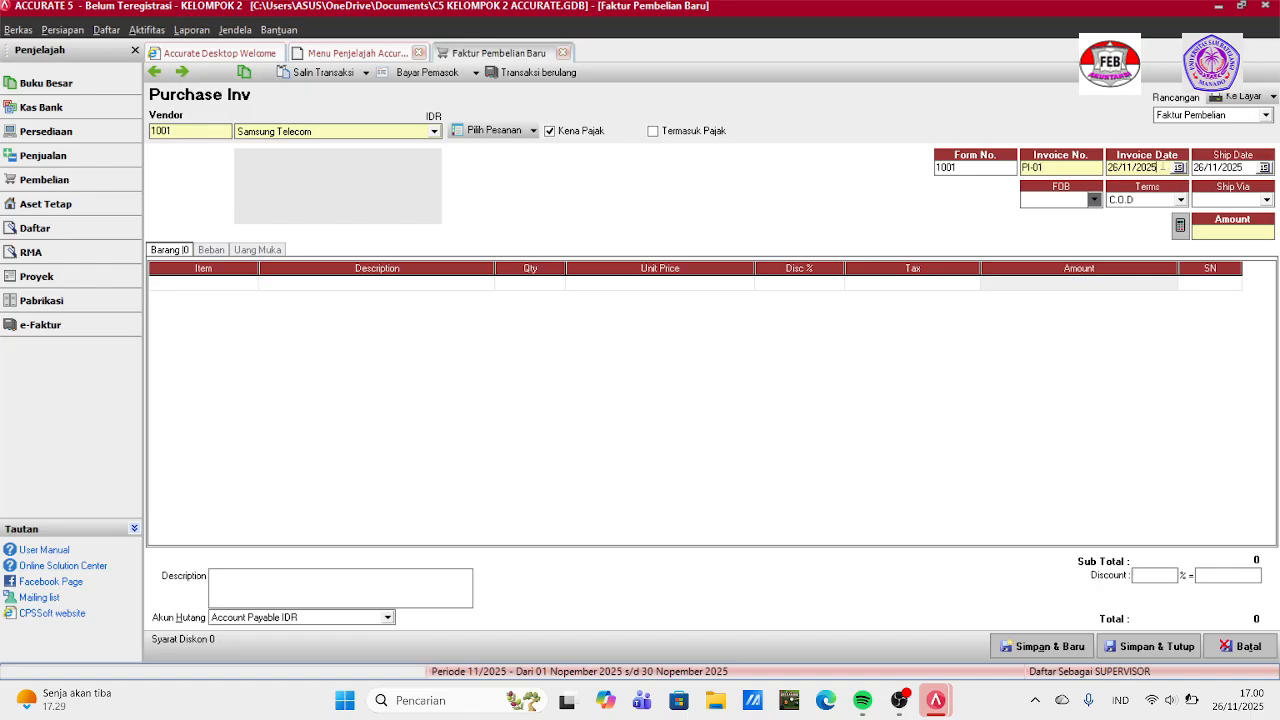
# Set the Samsung Telecom invoice date to 10/01/2023.
pyautogui.press('BackSpace')
pyautogui.press('BackSpace')
pyautogui.press('BackSpace')
pyautogui.press('BackSpace')
pyautogui.press('BackSpace')
pyautogui.press('BackSpace')
pyautogui.press('BackSpace')
pyautogui.press('BackSpace')
pyautogui.press('BackSpace')
pyautogui.press('BackSpace')
pyautogui.write('10/01/2023')
# Set the Samsung Telecom invoice's ship date to 09/01/2023 and its terms to C.O.D.
pyautogui.click(1246, 168)
pyautogui.press('BackSpace')
pyautogui.press('BackSpace')
pyautogui.press('BackSpace')
pyautogui.press('BackSpace')
pyautogui.press('BackSpace')
pyautogui.press('BackSpace')
pyautogui.press('BackSpace')
pyautogui.press('BackSpace')
pyautogui.press('BackSpace')
pyautogui.press('BackSpace')
pyautogui.write('09/01/2023')
pyautogui.click(1180, 200)
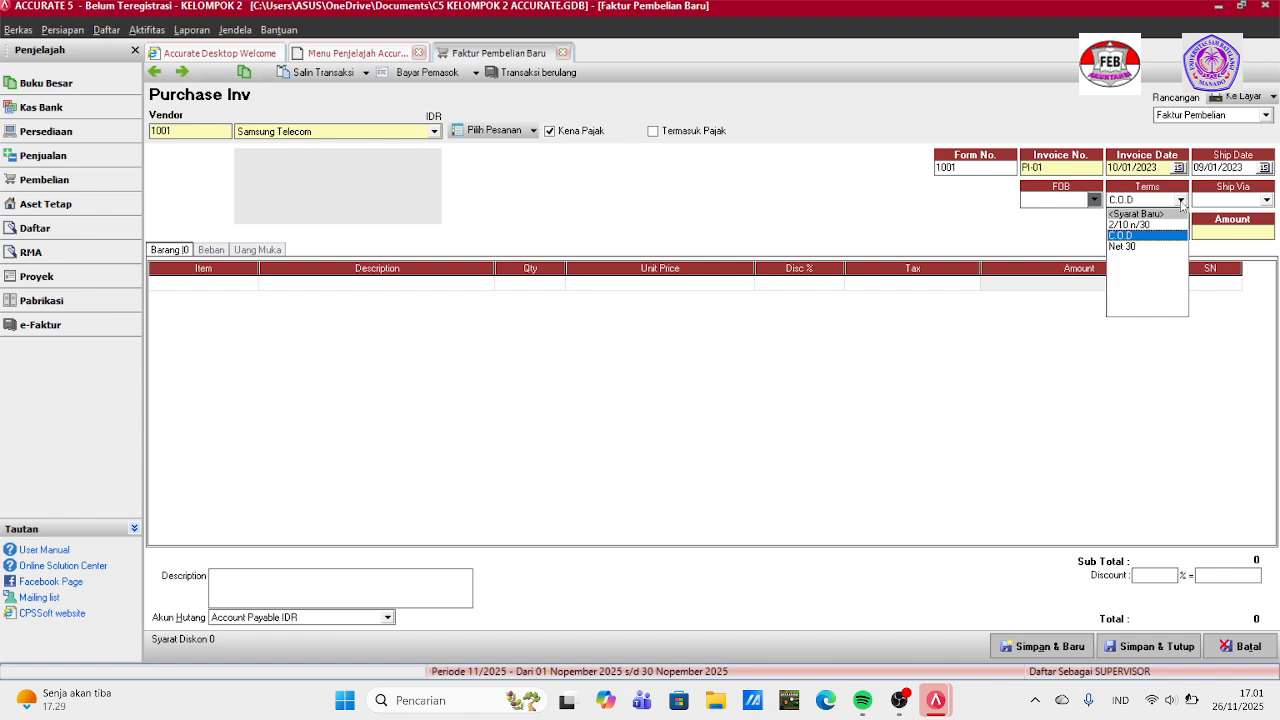
pyautogui.click(1137, 236)
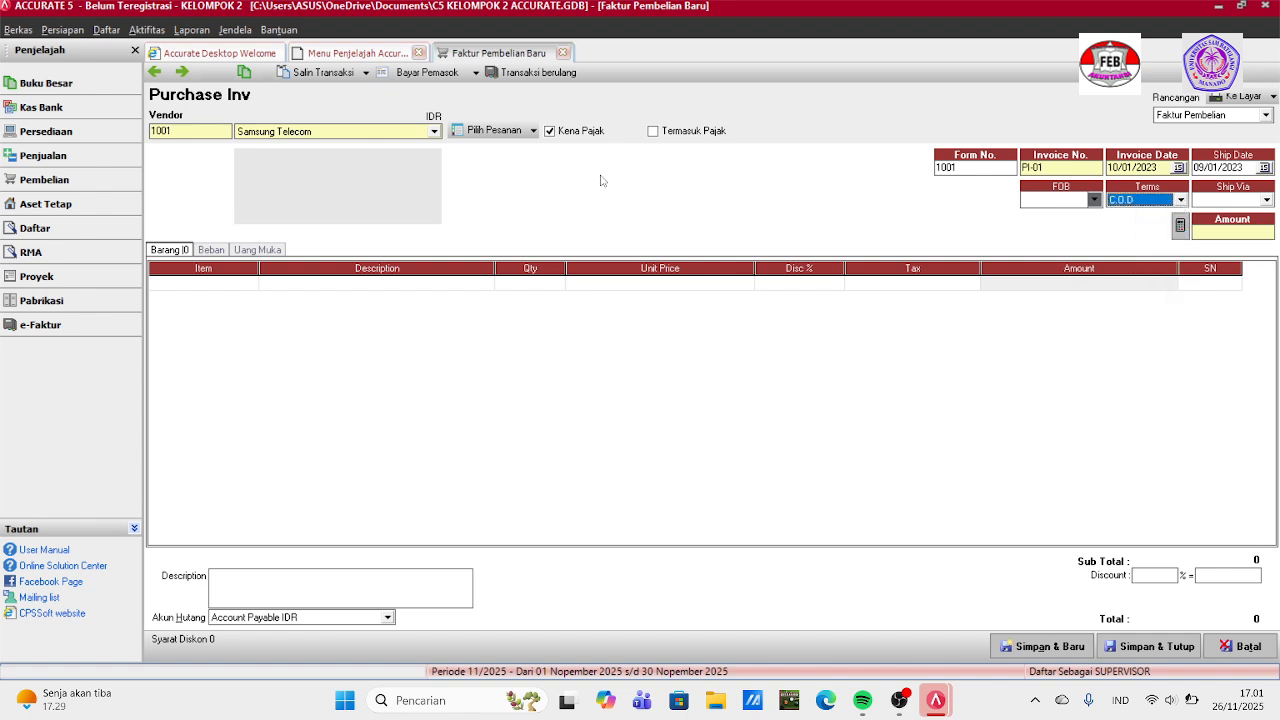
# Load item receipt DO-01 into the Samsung Telecom purchase invoice, and save and close it.
pyautogui.click(533, 131)
pyautogui.click(527, 171)
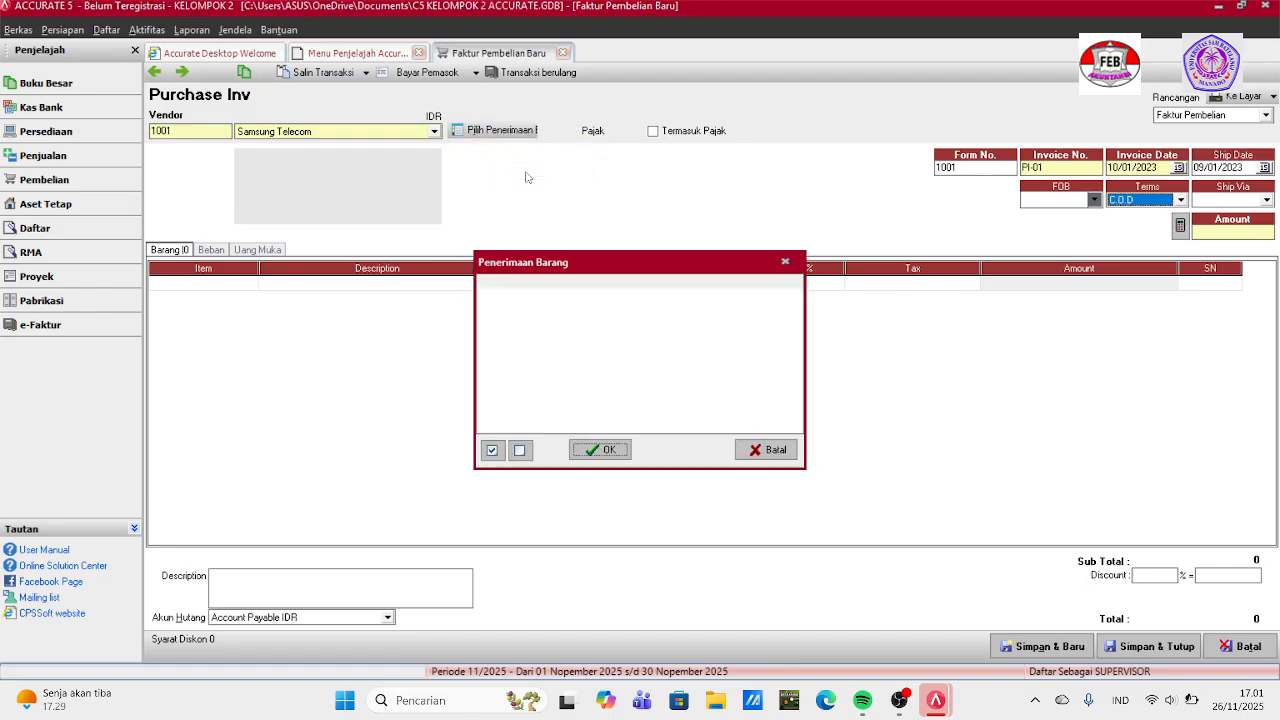
pyautogui.click(486, 298)
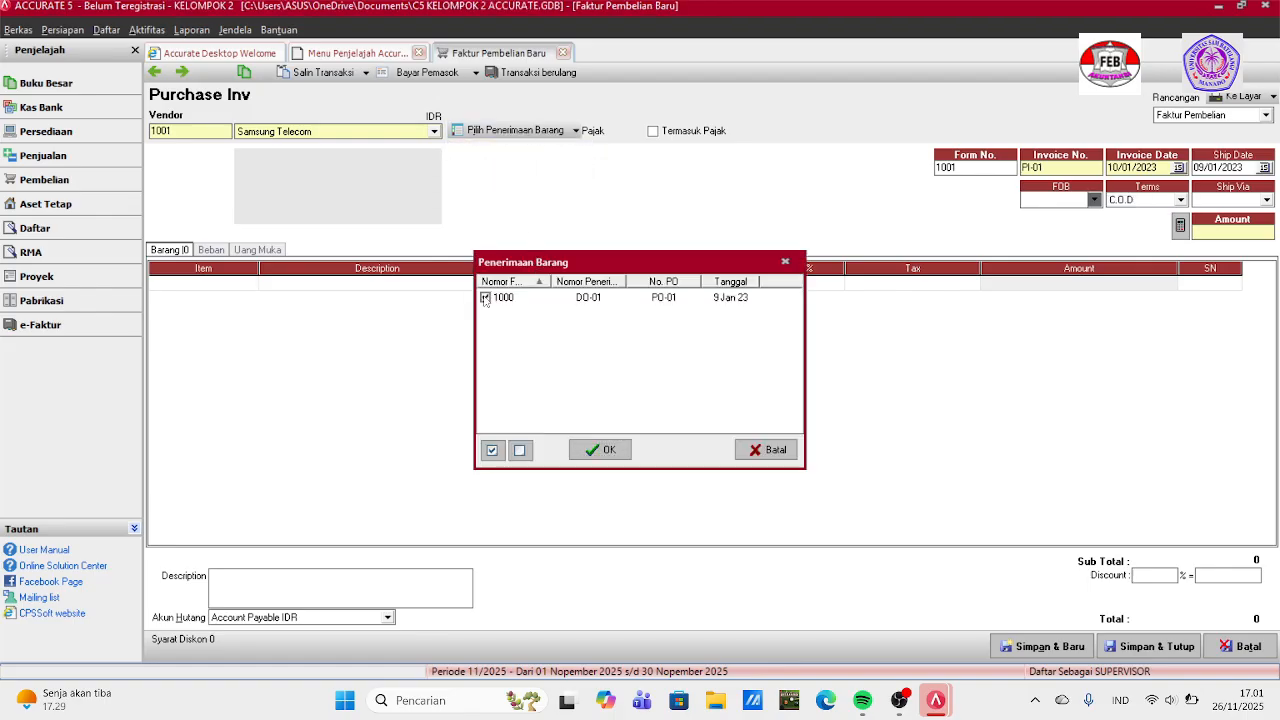
pyautogui.click(605, 451)
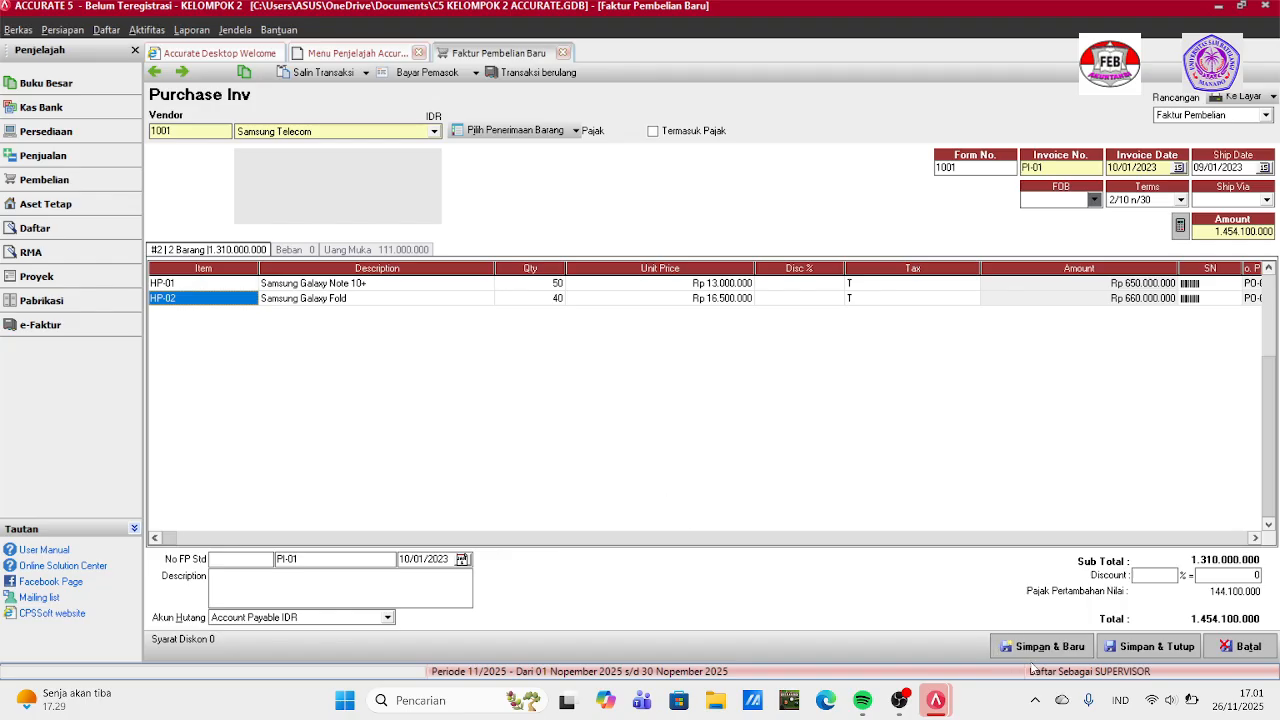
pyautogui.click(1126, 650)
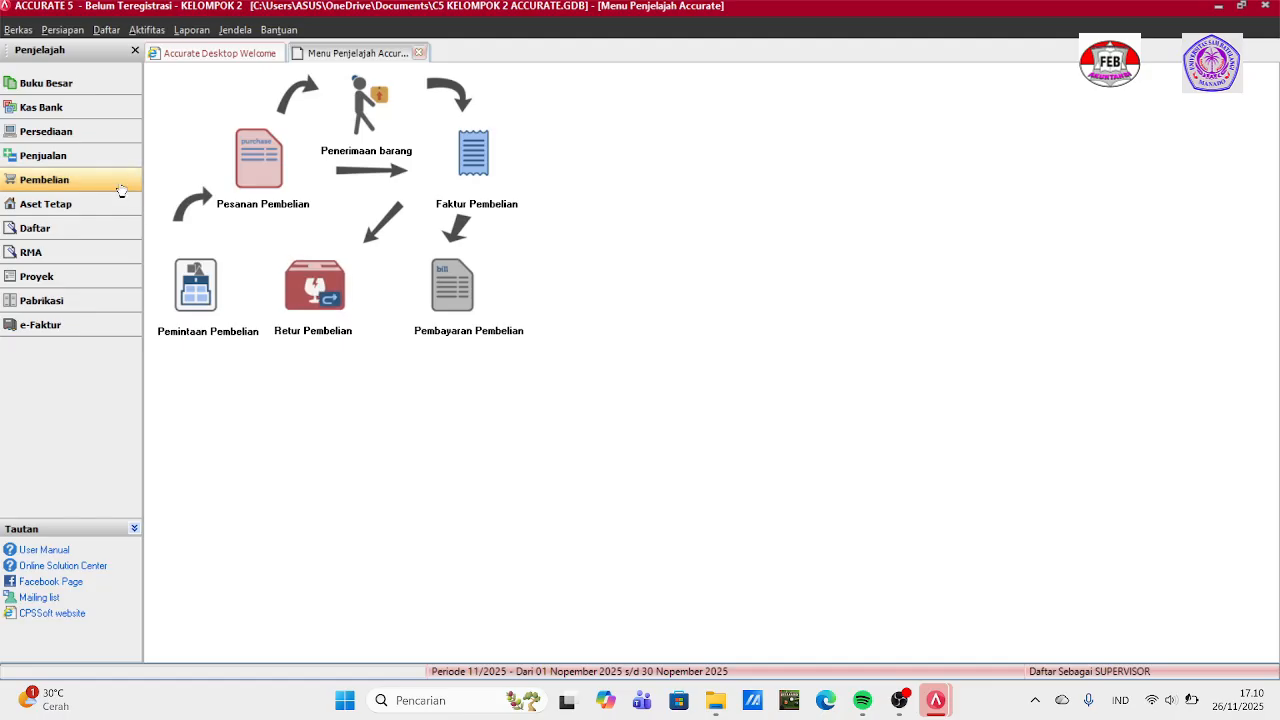
# Start a new purchase invoice for vendor Apple Inc with invoice number PI-01.
pyautogui.click(472, 158)
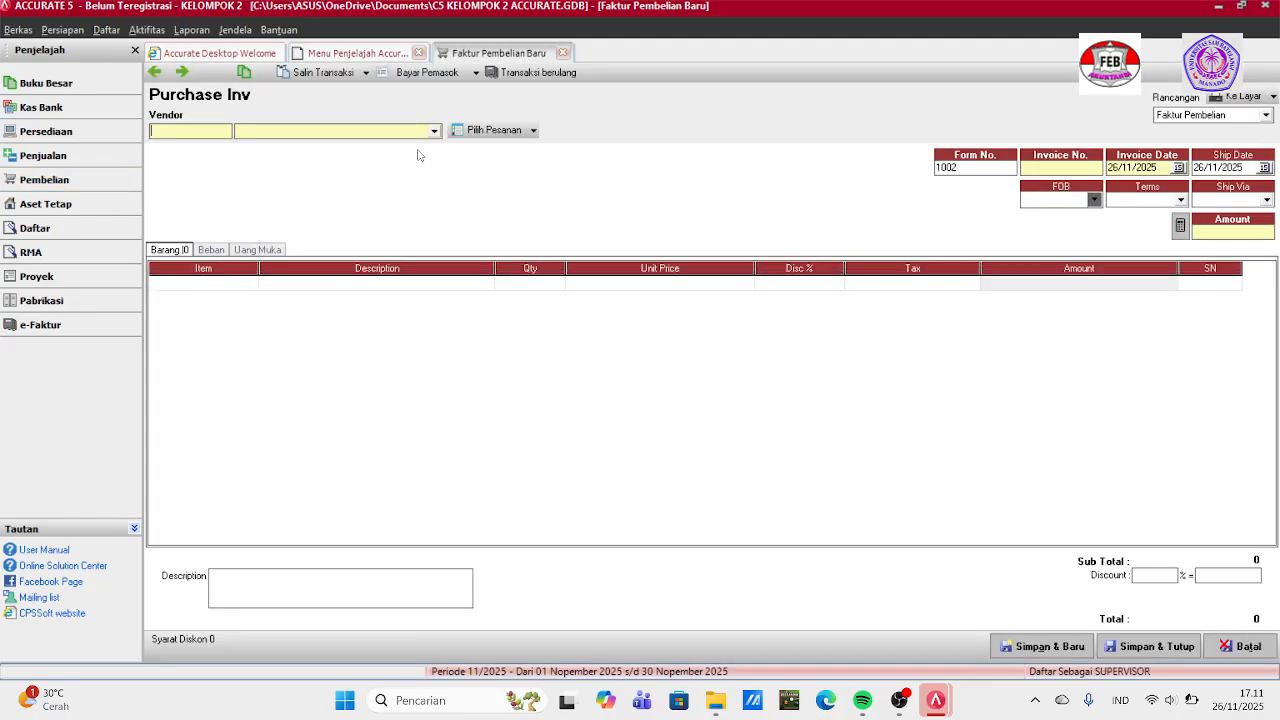
pyautogui.click(435, 132)
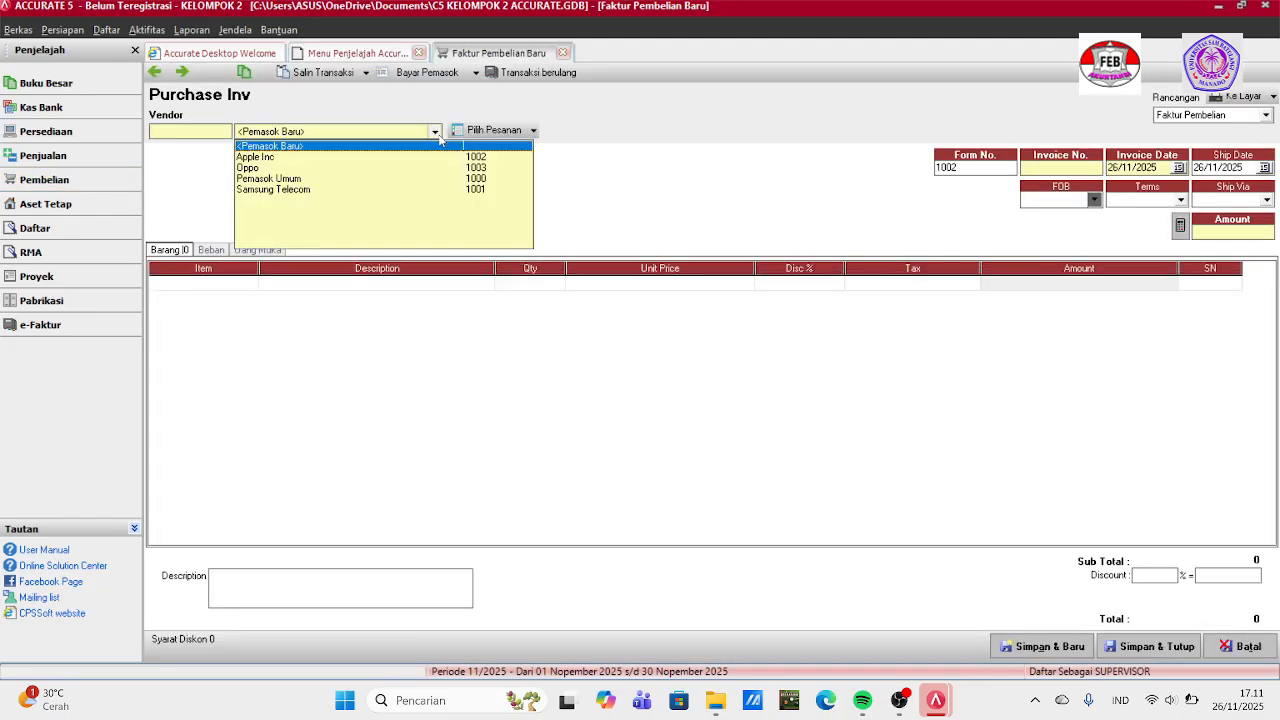
pyautogui.click(286, 158)
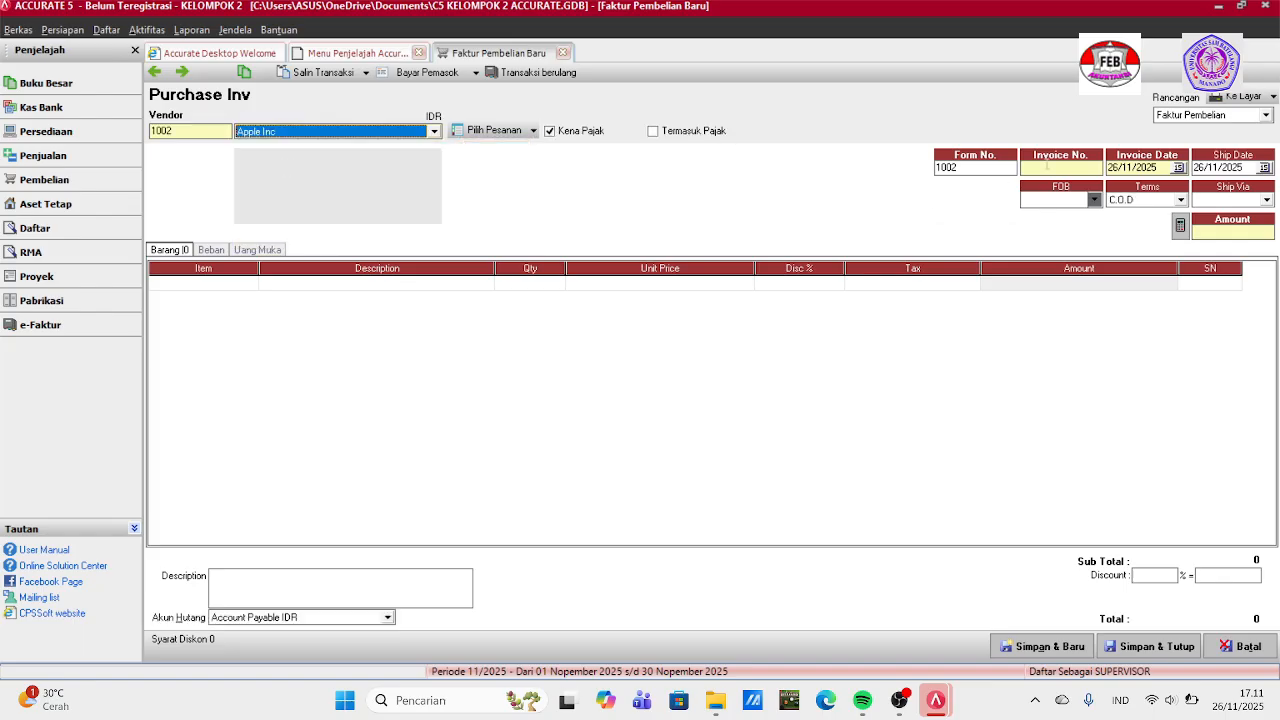
pyautogui.click(1053, 167)
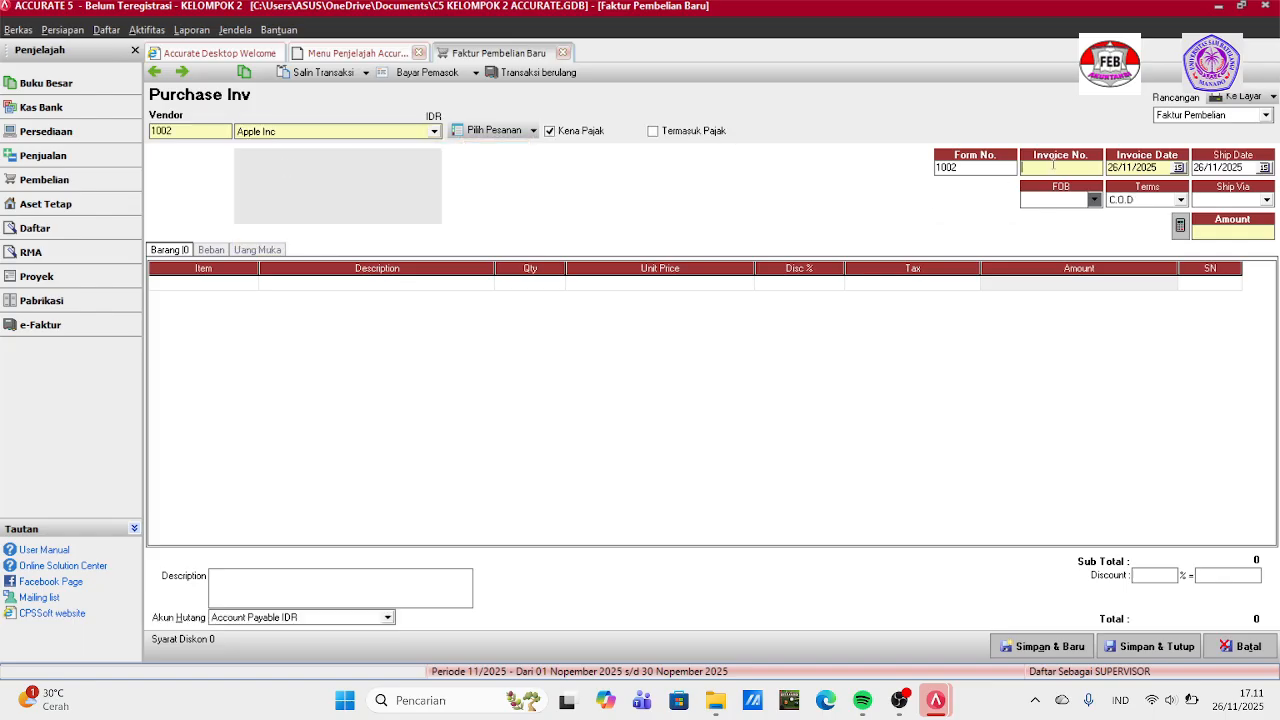
pyautogui.write('PI-01')
# Set the Apple Inc invoice date to 10/01/2023.
pyautogui.press('BackSpace')
pyautogui.press('BackSpace')
pyautogui.press('BackSpace')
pyautogui.press('BackSpace')
pyautogui.press('BackSpace')
pyautogui.press('BackSpace')
pyautogui.press('BackSpace')
pyautogui.press('BackSpace')
pyautogui.write('10/01/2023')
# Set the Apple Inc invoice's ship date to 10/01/2023 and its FOB to Destination.
pyautogui.click(1246, 168)
pyautogui.press('BackSpace')
pyautogui.press('BackSpace')
pyautogui.press('BackSpace')
pyautogui.press('BackSpace')
pyautogui.press('BackSpace')
pyautogui.press('BackSpace')
pyautogui.press('BackSpace')
pyautogui.press('BackSpace')
pyautogui.write('10012023')
pyautogui.click(1094, 199)
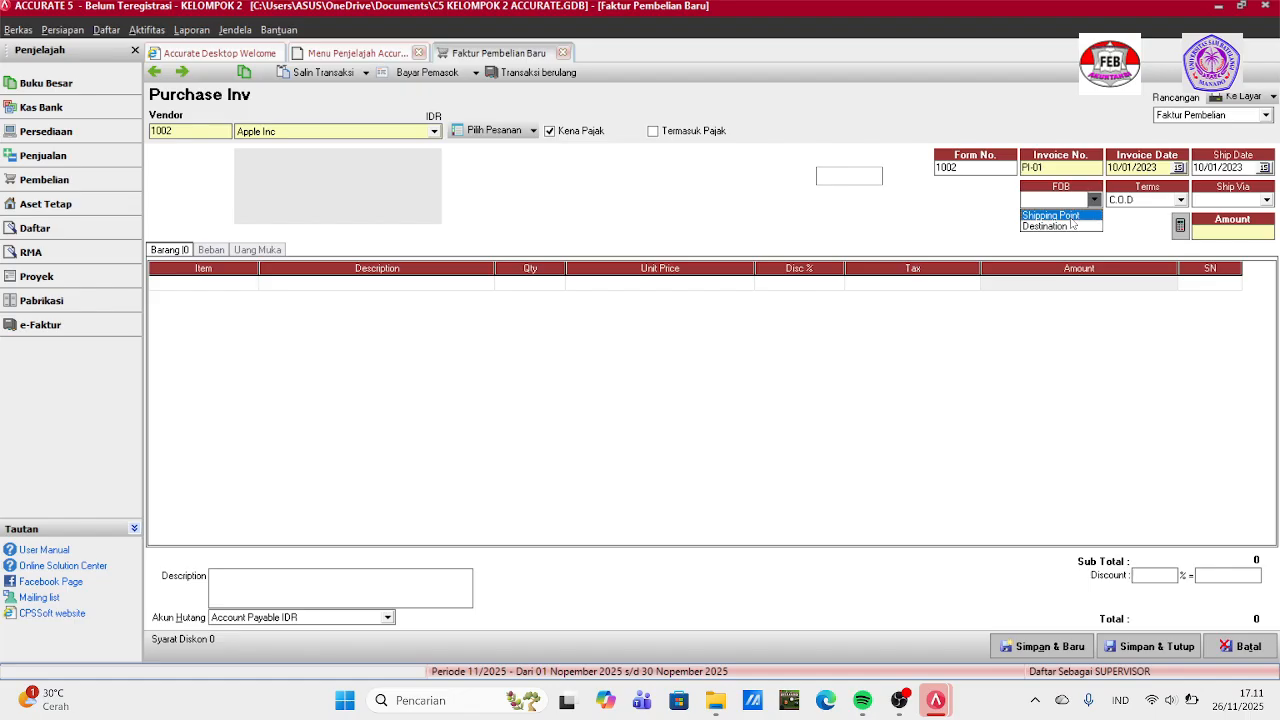
pyautogui.click(1074, 228)
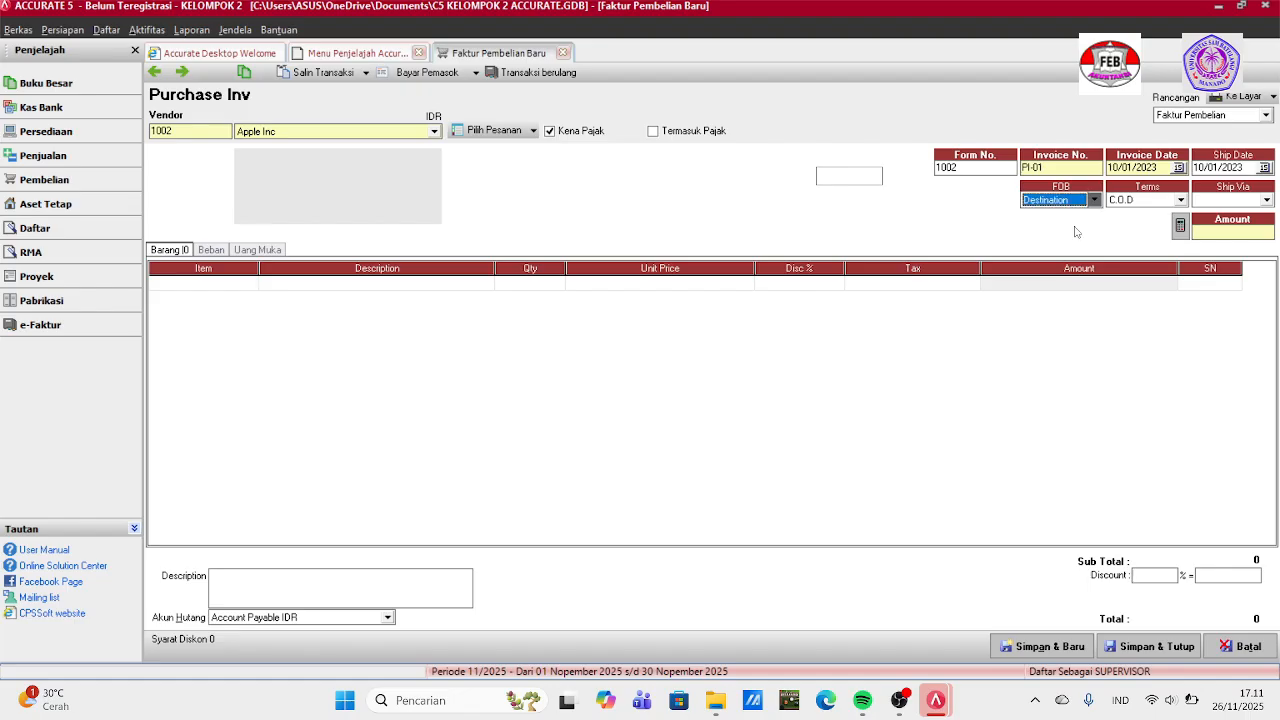
pyautogui.click(1181, 200)
pyautogui.click(1182, 213)
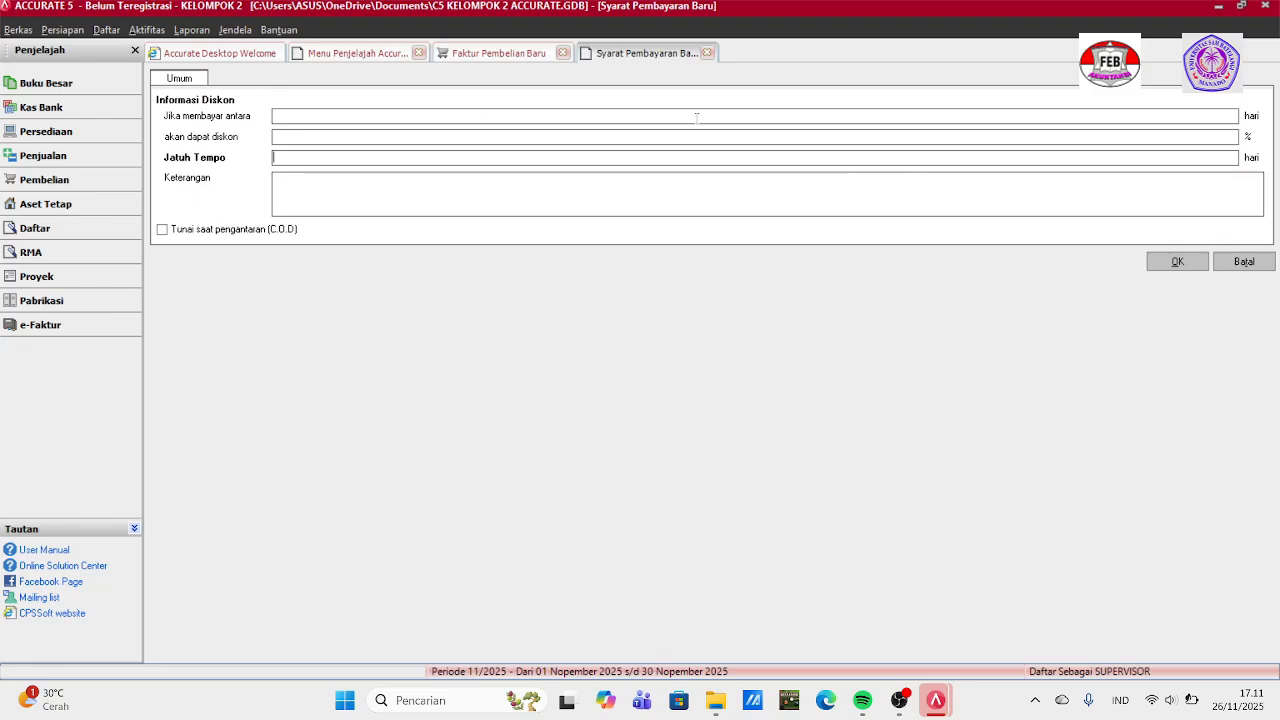
pyautogui.click(1240, 261)
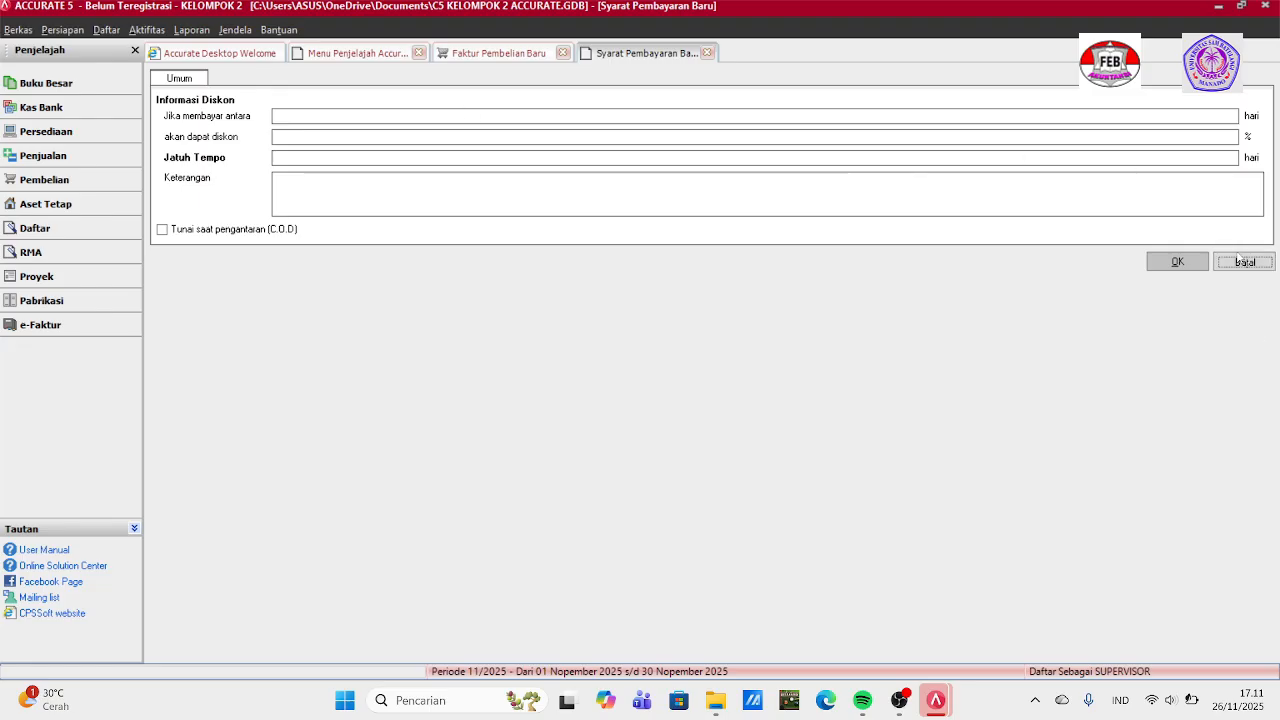
# Set the payment terms of the Apple Inc purchase invoice to Net 30.
pyautogui.click(1181, 200)
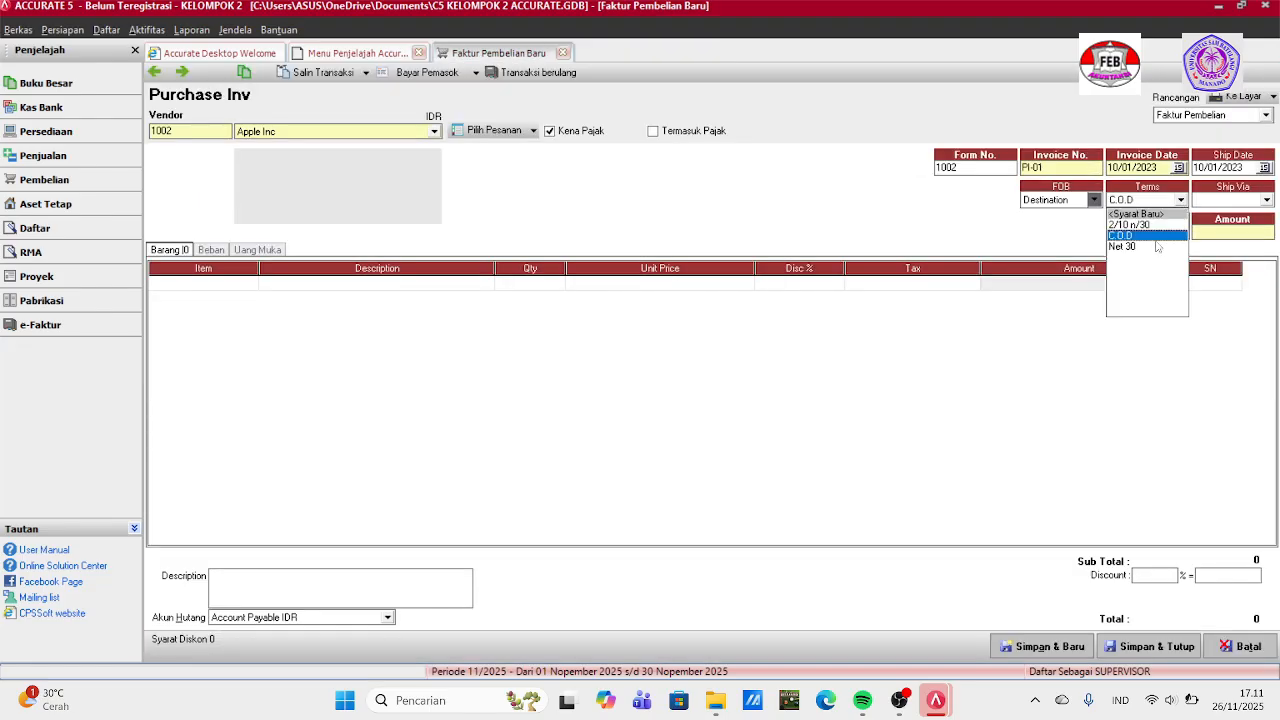
pyautogui.click(1128, 248)
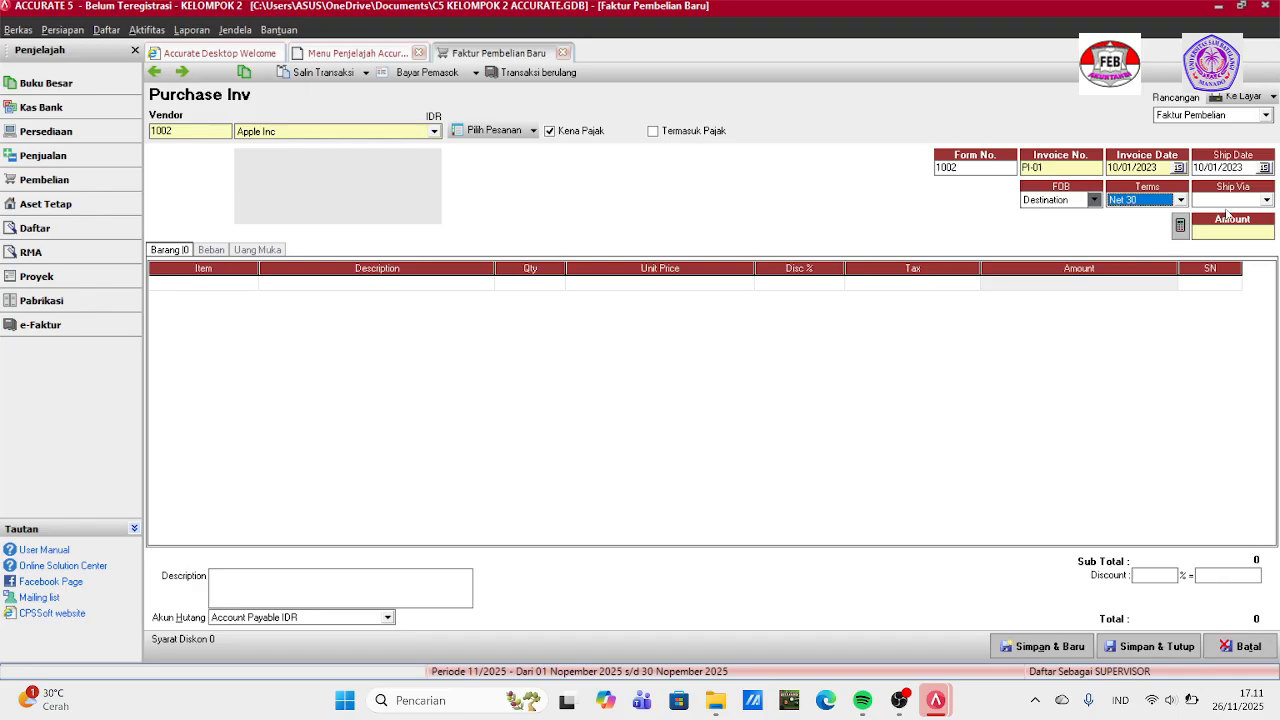
# Set the Apple Inc invoice to ship via Fed Ex and load purchase order PO-02 into it.
pyautogui.click(1266, 200)
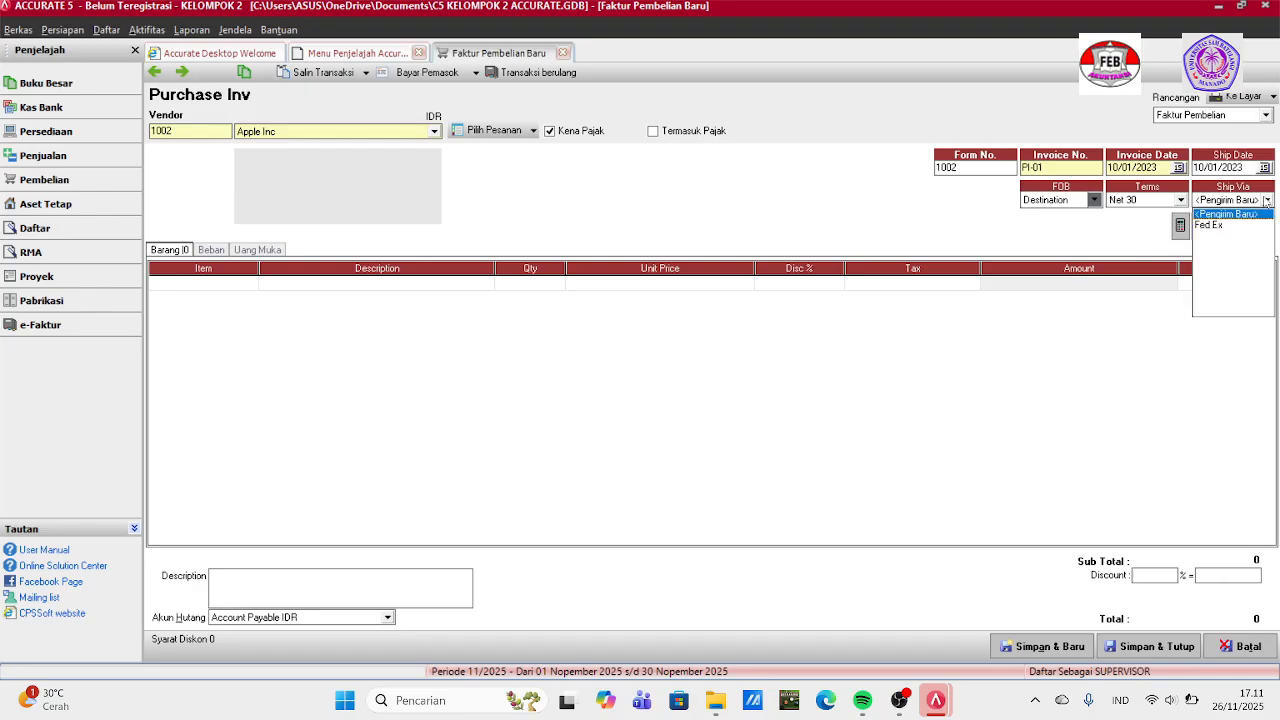
pyautogui.click(1231, 230)
pyautogui.click(1231, 230)
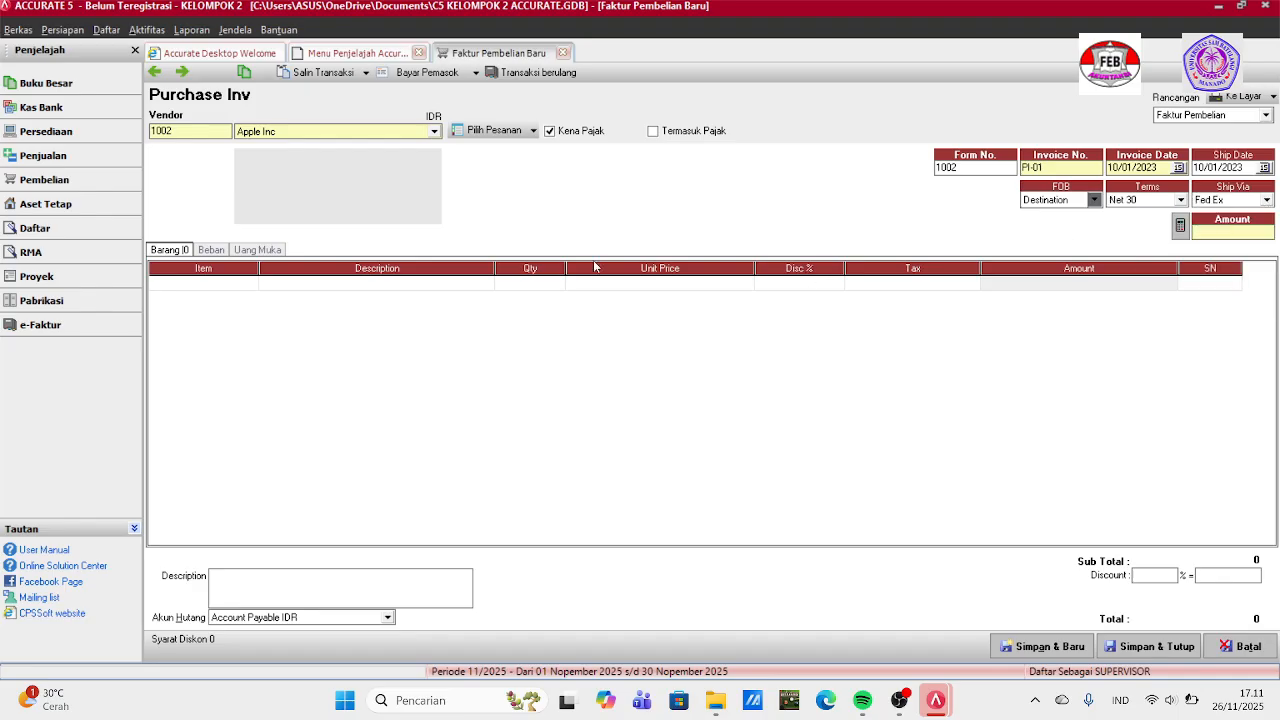
pyautogui.click(519, 132)
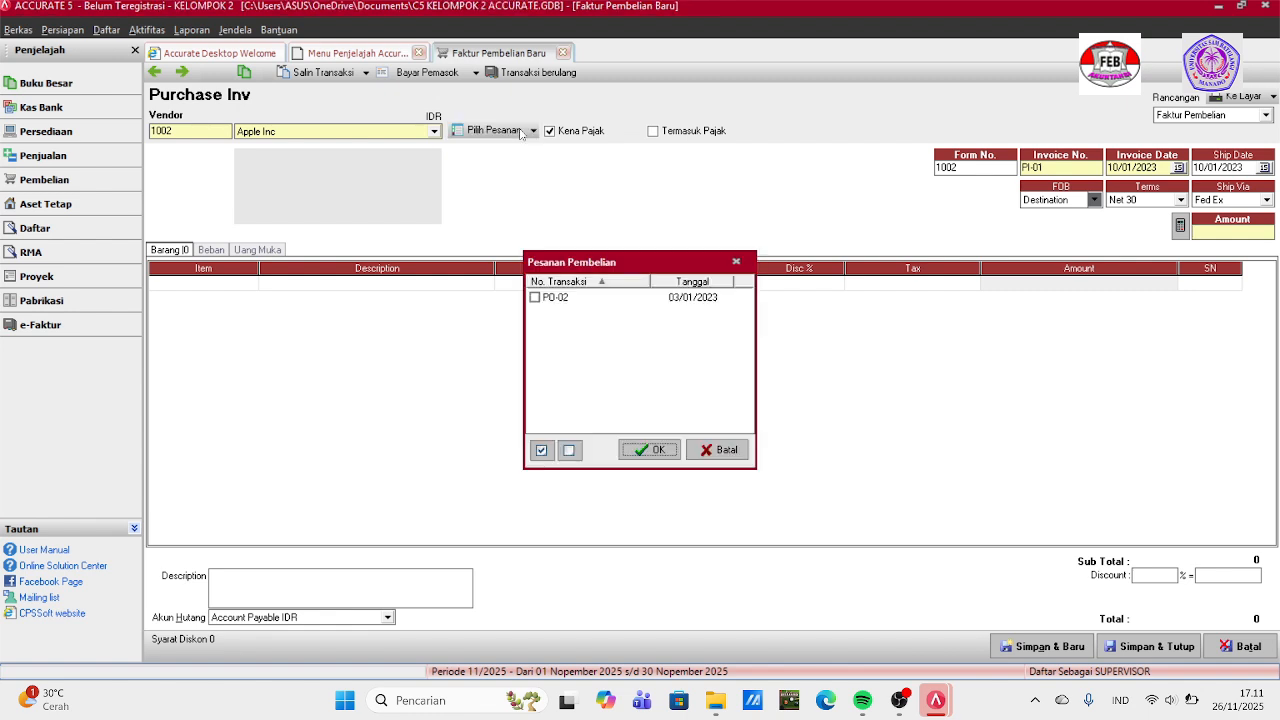
pyautogui.click(535, 297)
pyautogui.click(664, 450)
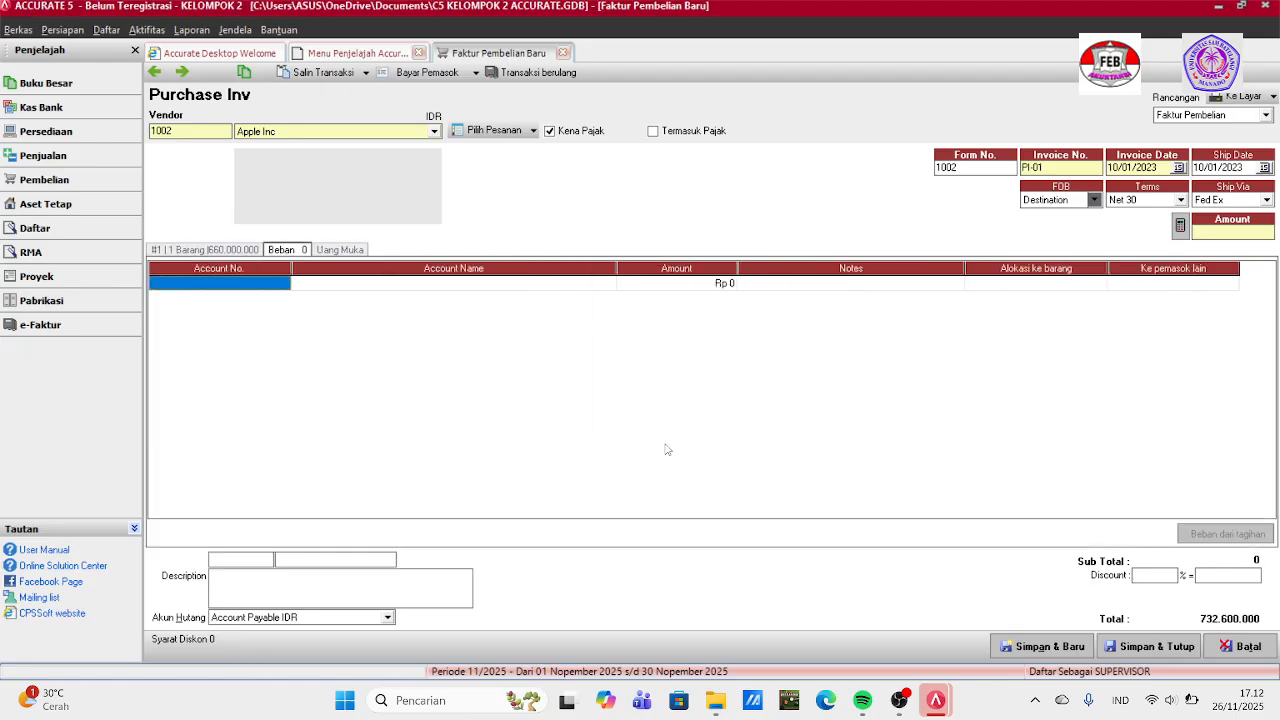
# Fill in the Apple Inc invoice amount from its calculated total, and save and close the invoice.
pyautogui.click(225, 250)
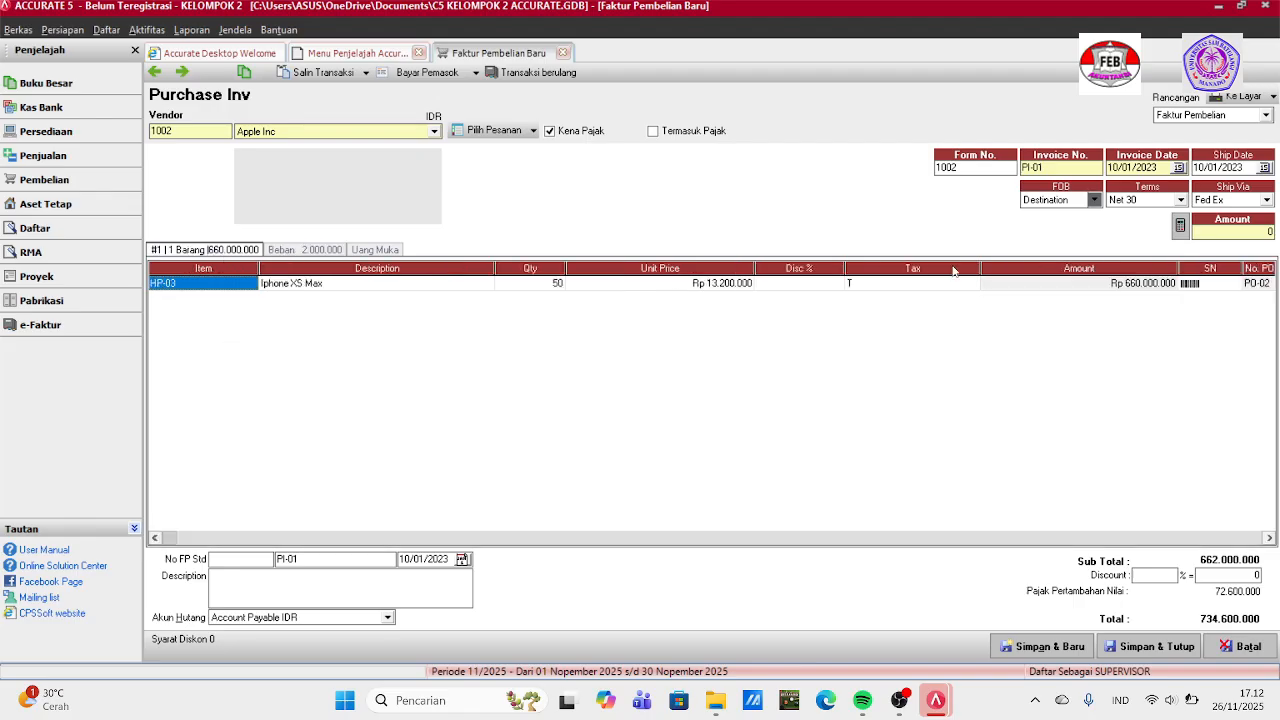
pyautogui.click(1180, 227)
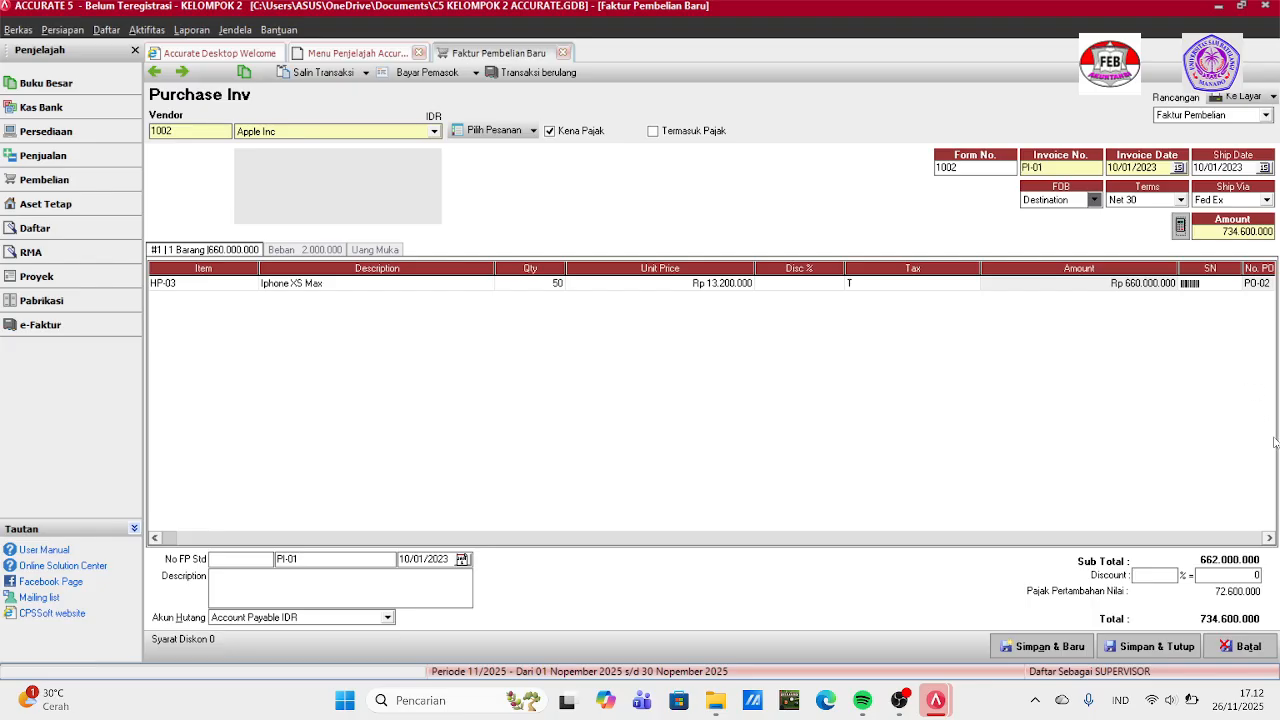
pyautogui.click(1155, 650)
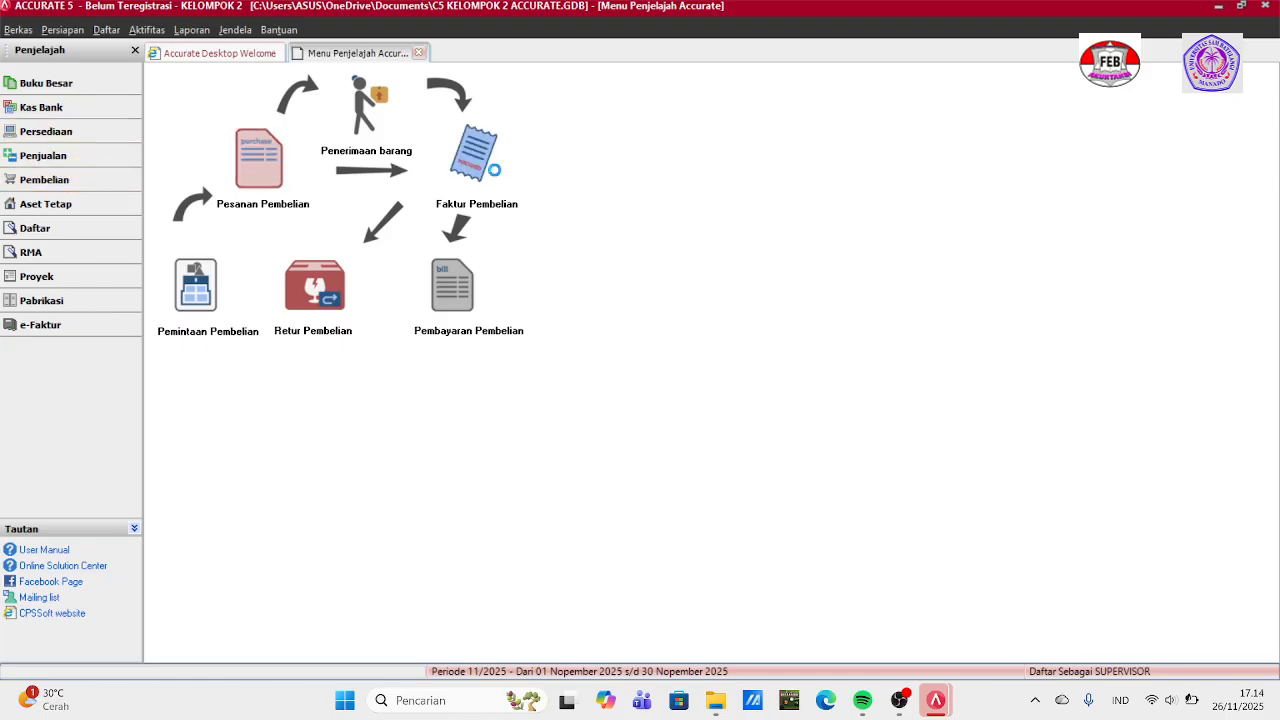
# Start a new purchase invoice for vendor Oppo with invoice number PI-03.
pyautogui.click(495, 175)
pyautogui.click(434, 131)
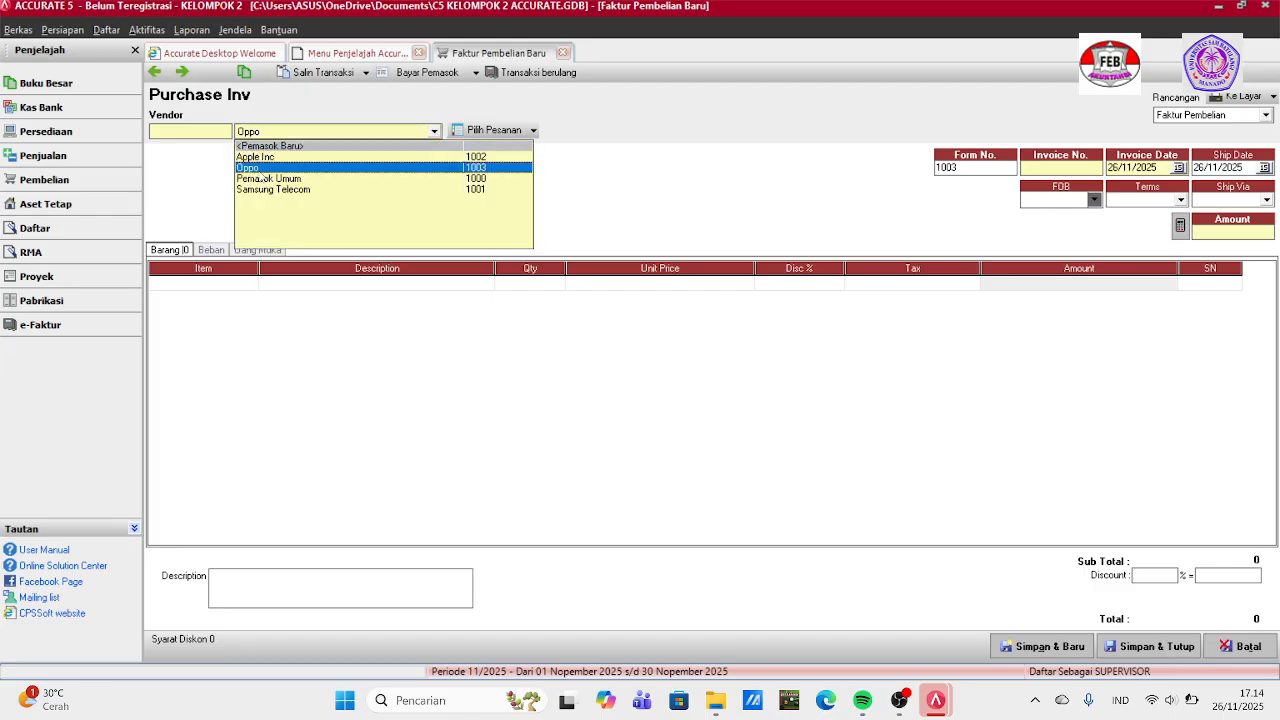
pyautogui.click(260, 169)
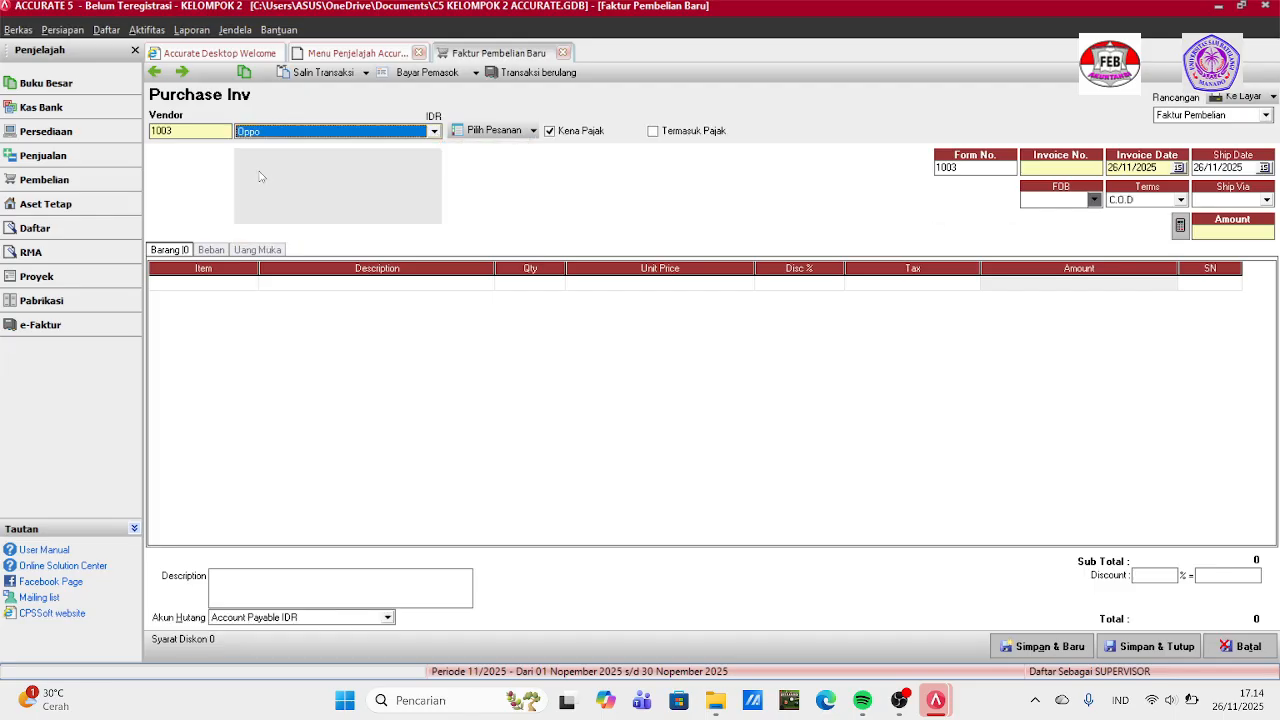
pyautogui.click(1040, 167)
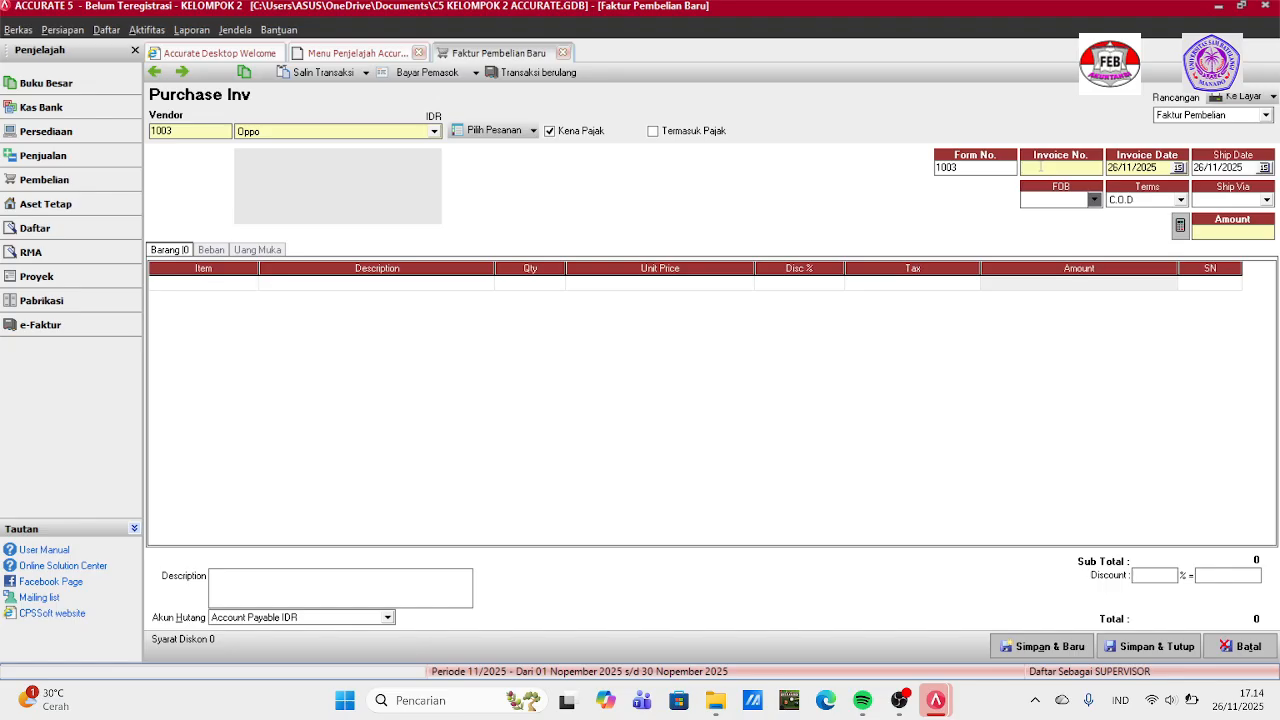
pyautogui.write('PI-03')
# Set the Oppo invoice date to 10/01/2023.
pyautogui.press('BackSpace')
pyautogui.press('BackSpace')
pyautogui.press('BackSpace')
pyautogui.press('BackSpace')
pyautogui.press('BackSpace')
pyautogui.press('BackSpace')
pyautogui.press('BackSpace')
pyautogui.press('BackSpace')
pyautogui.write('10012023')
# Set the Oppo invoice's ship date to 10/01/2023.
pyautogui.click(1245, 170)
pyautogui.press('BackSpace')
pyautogui.press('BackSpace')
pyautogui.press('BackSpace')
pyautogui.press('BackSpace')
pyautogui.press('BackSpace')
pyautogui.press('BackSpace')
pyautogui.press('BackSpace')
pyautogui.press('BackSpace')
pyautogui.write('10/01/2023')
# Set the Oppo invoice's FOB to Shipping Point and its terms to Net 30, leaving the carrier blank.
pyautogui.click(1094, 199)
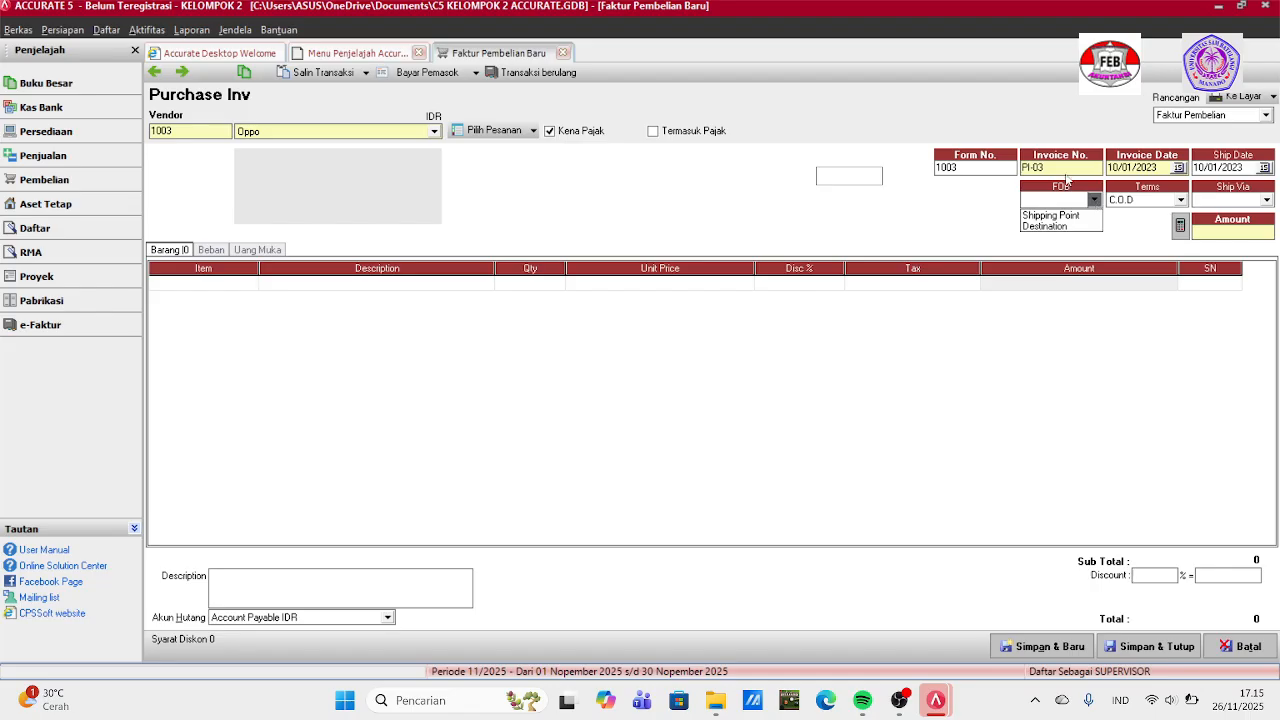
pyautogui.click(1065, 218)
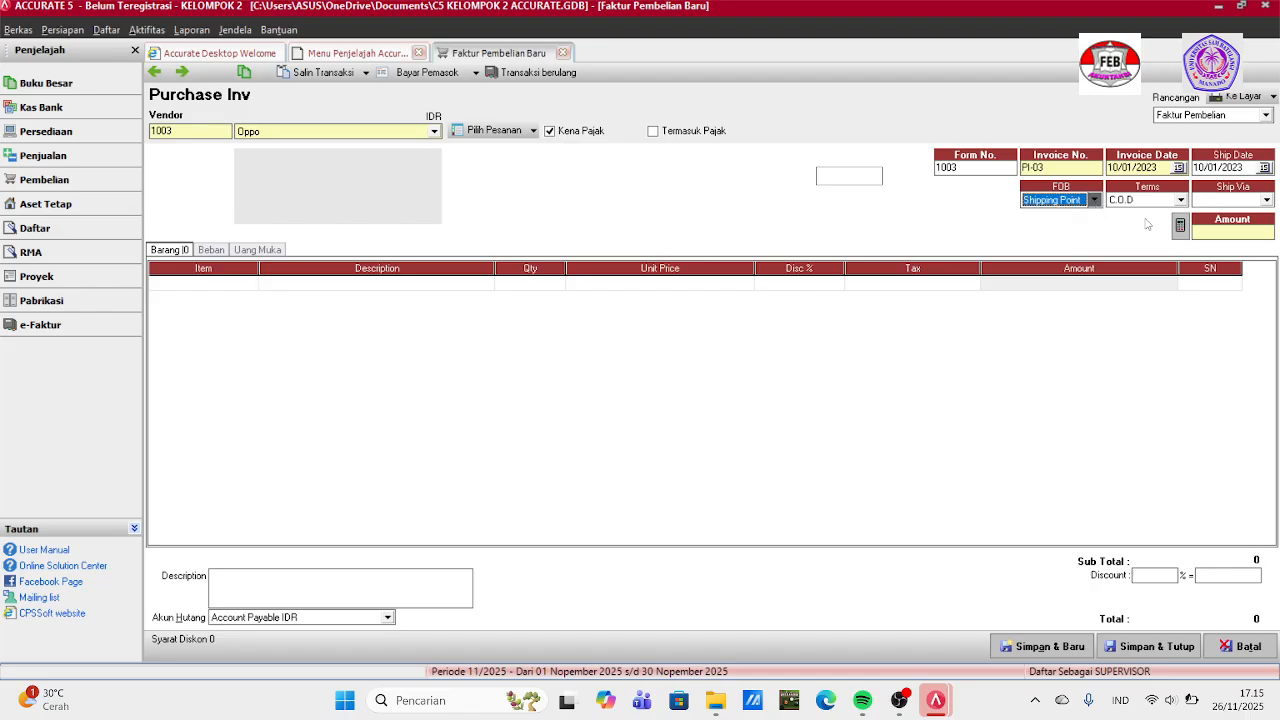
pyautogui.click(1185, 202)
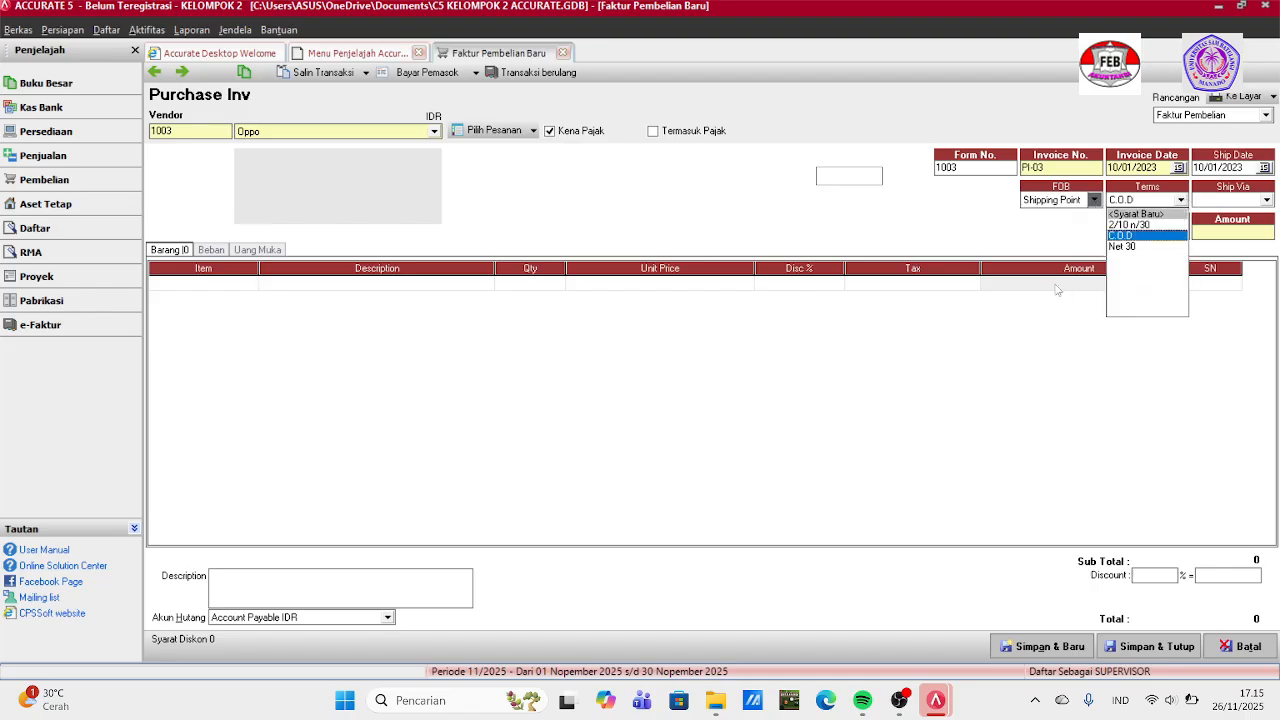
pyautogui.click(1142, 247)
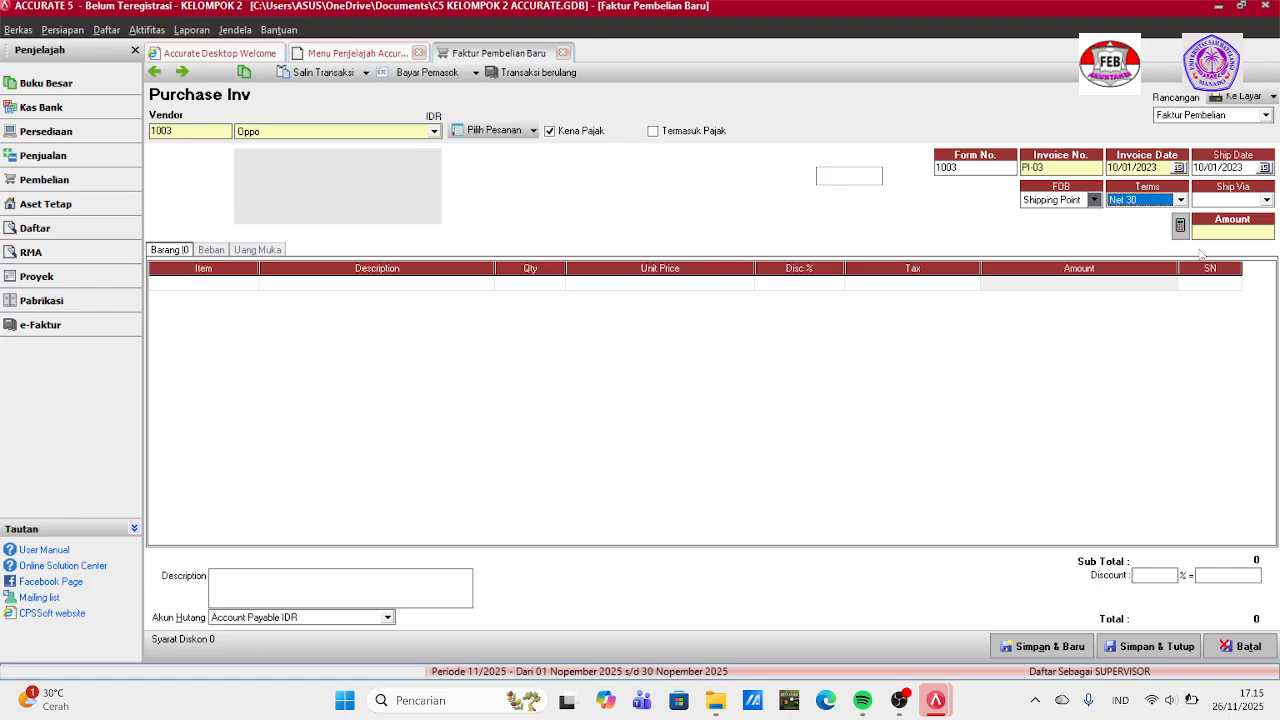
pyautogui.click(1266, 200)
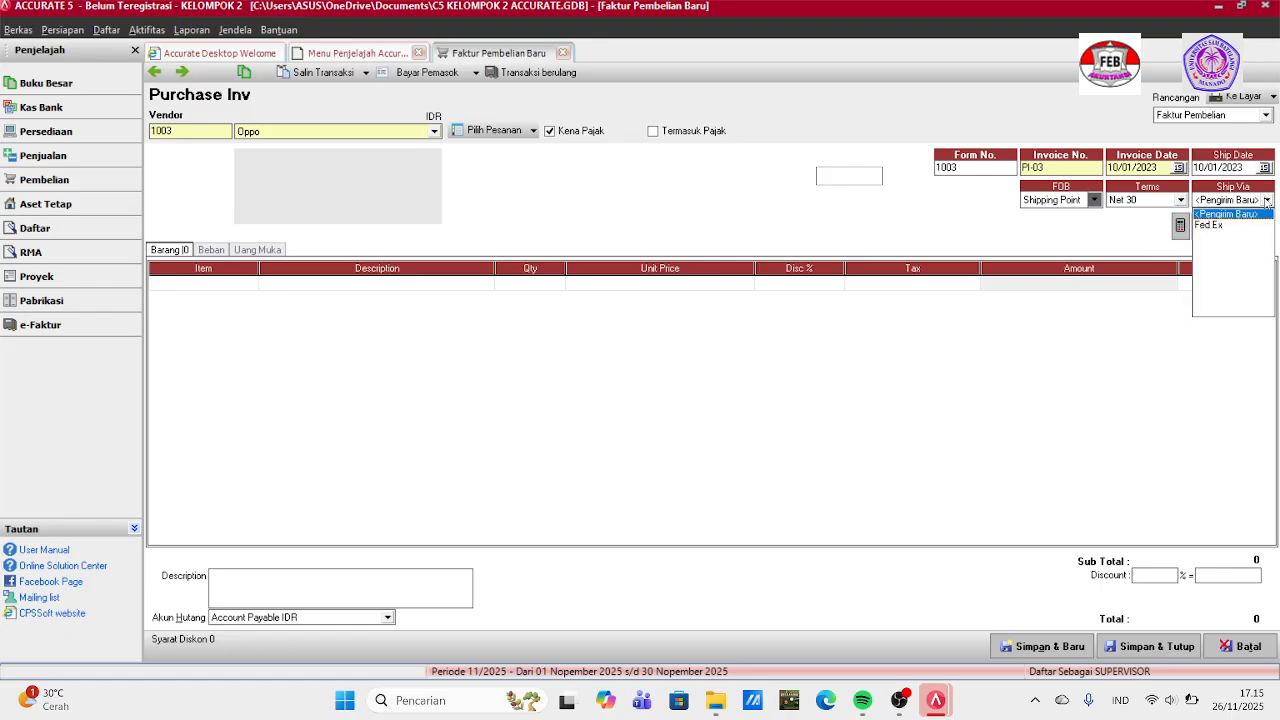
pyautogui.click(992, 211)
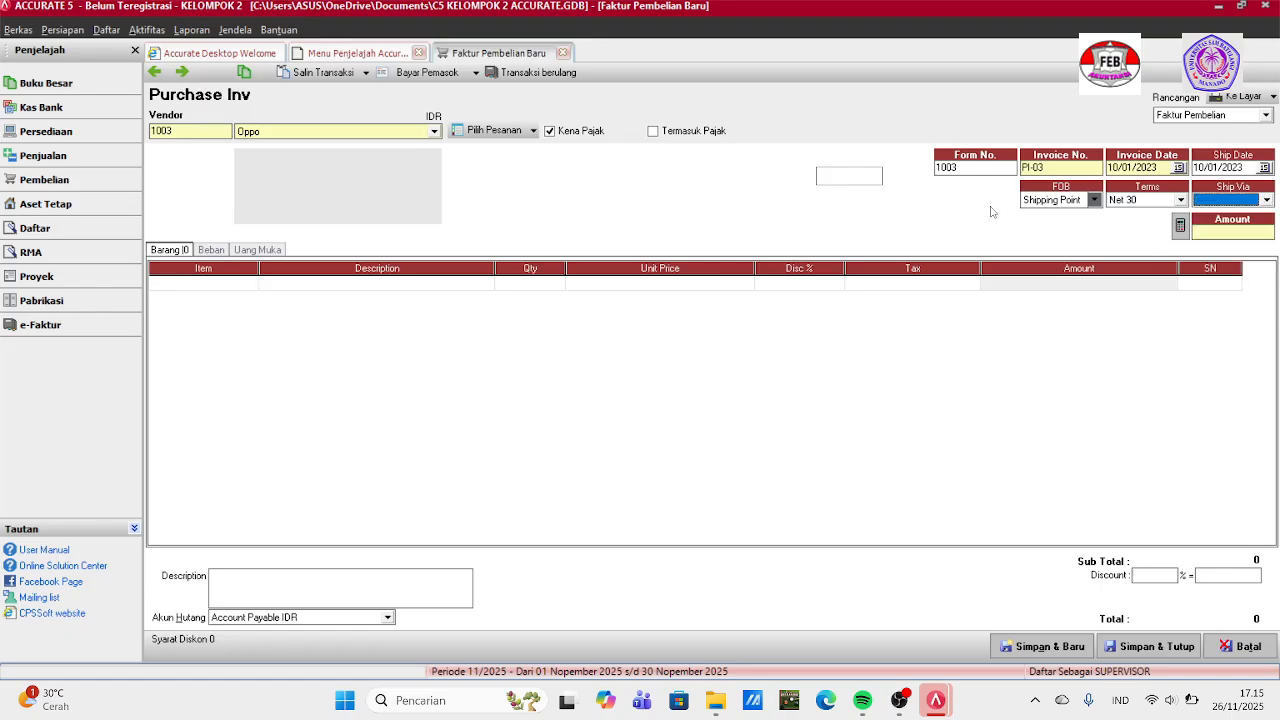
# Load purchase order PO-03 into the Oppo purchase invoice.
pyautogui.click(486, 131)
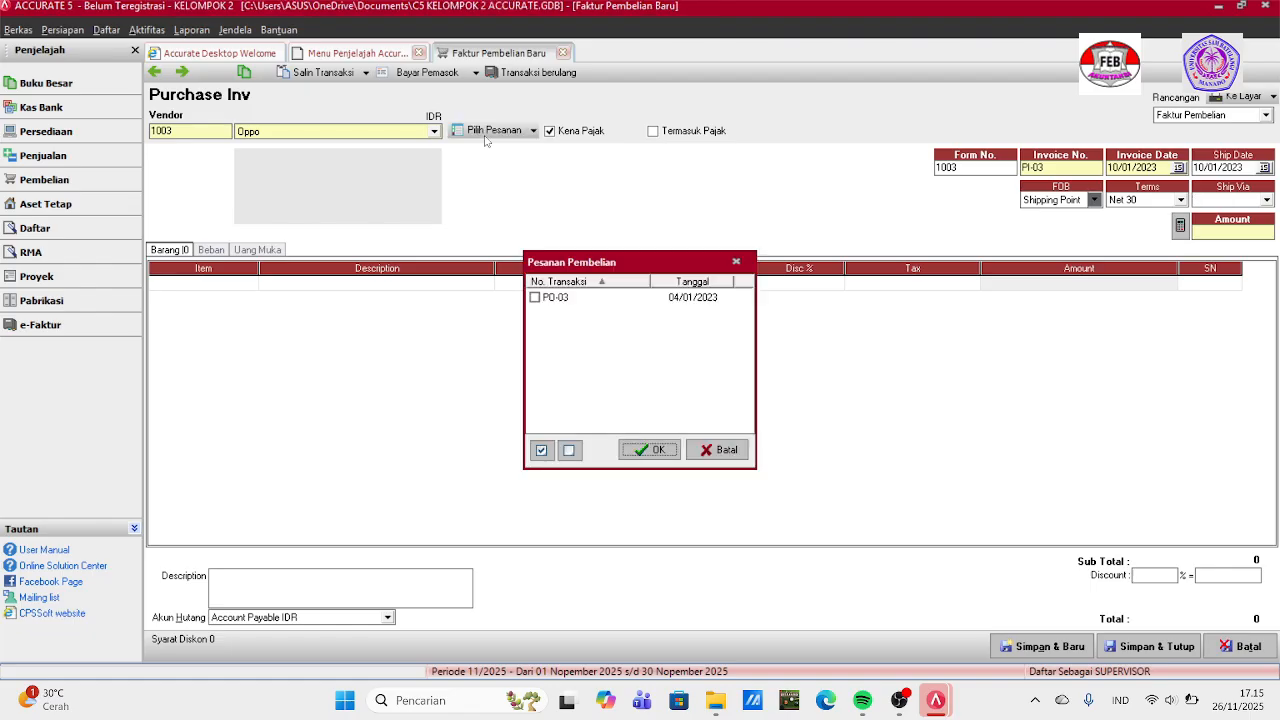
pyautogui.click(535, 297)
pyautogui.click(653, 450)
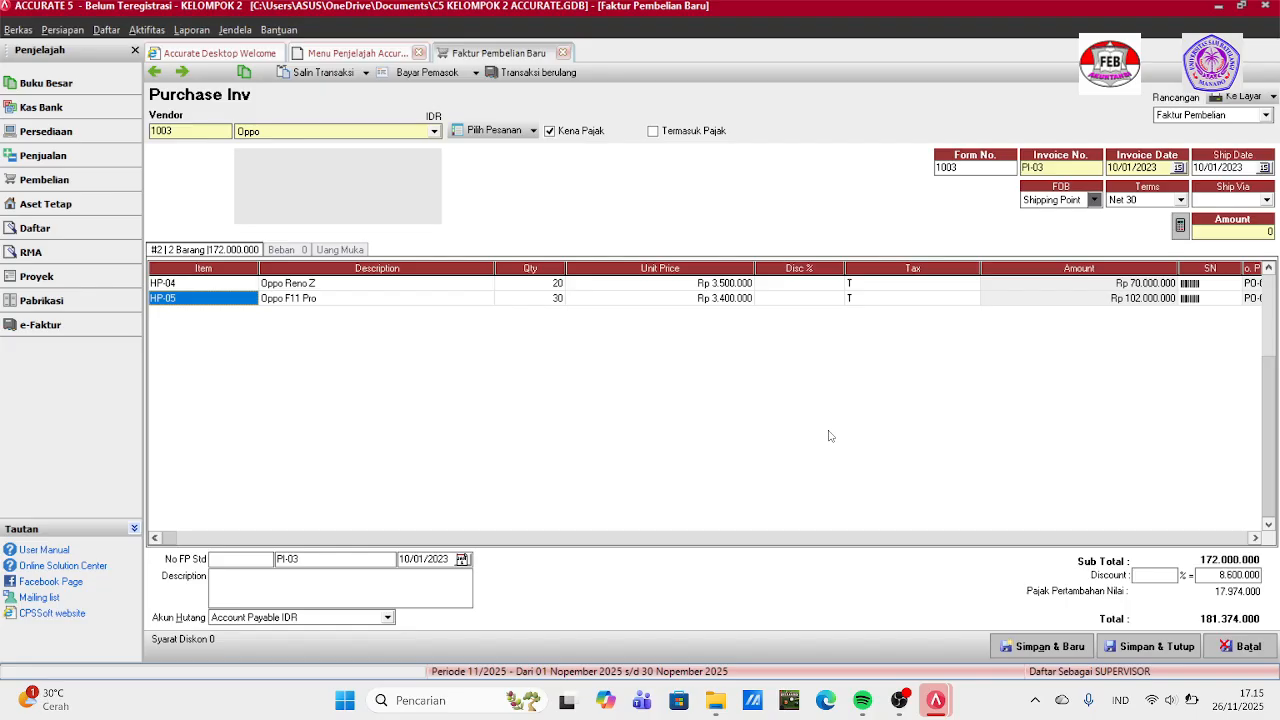
# Fill in the Oppo invoice amount from its calculated total, and save and close the invoice.
pyautogui.click(1180, 226)
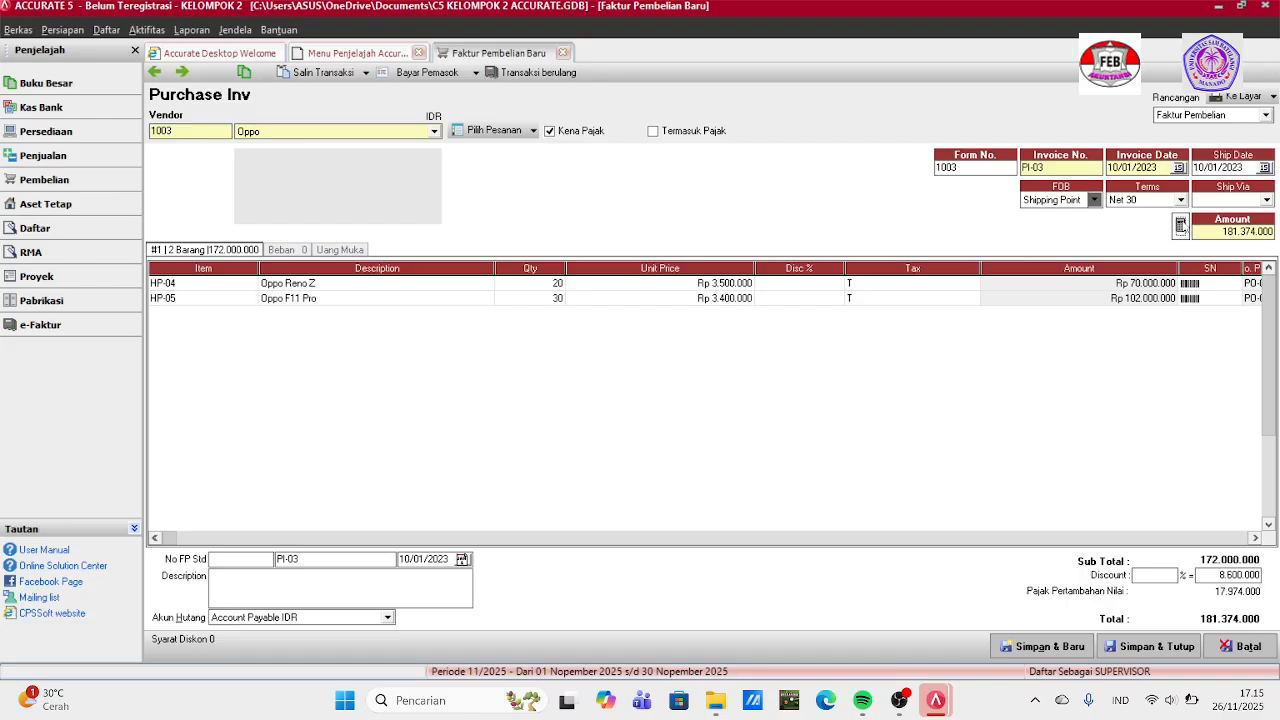
pyautogui.click(1160, 654)
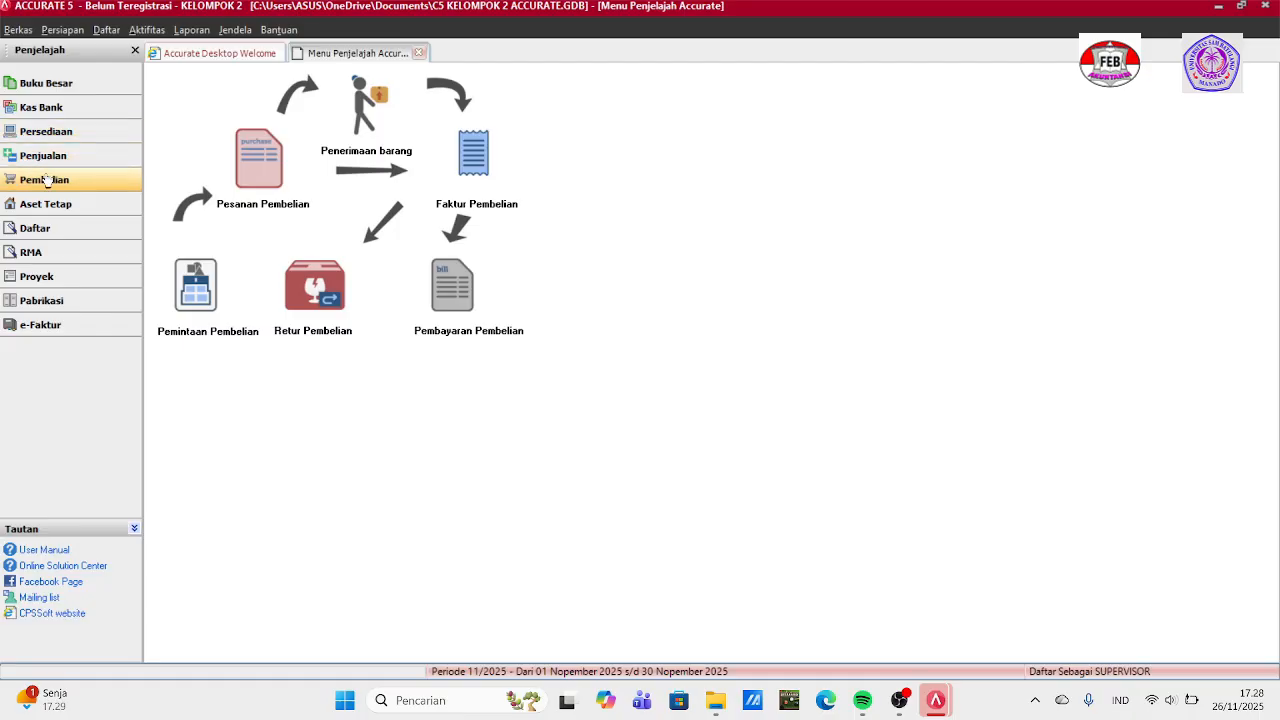
# Start a new purchase return for vendor Oppo and mark the vendor as taxable.
pyautogui.click(299, 310)
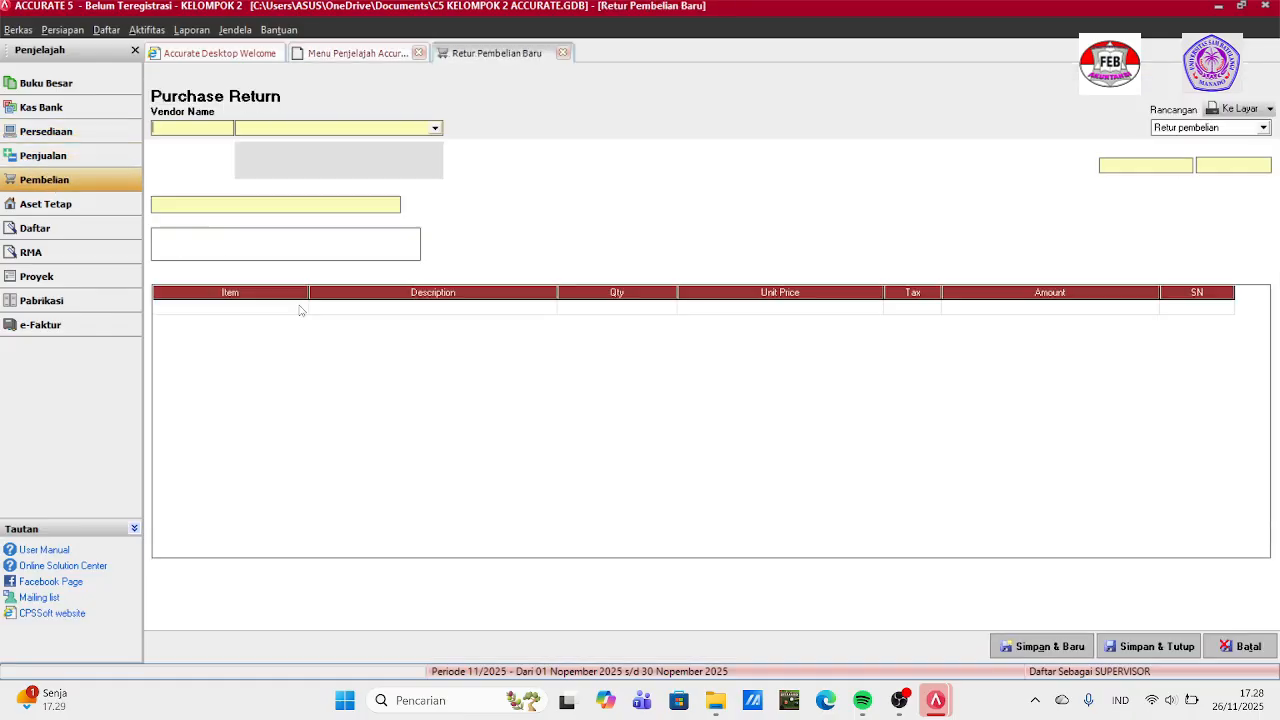
pyautogui.click(435, 130)
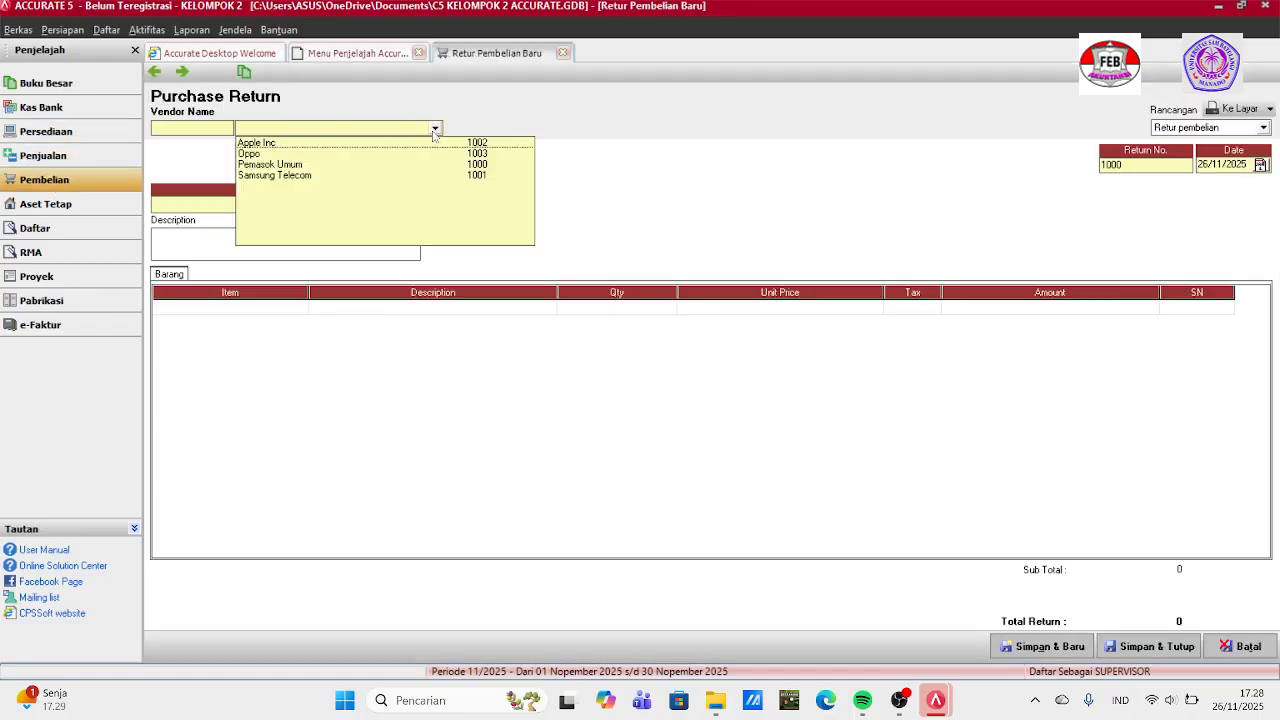
pyautogui.click(266, 154)
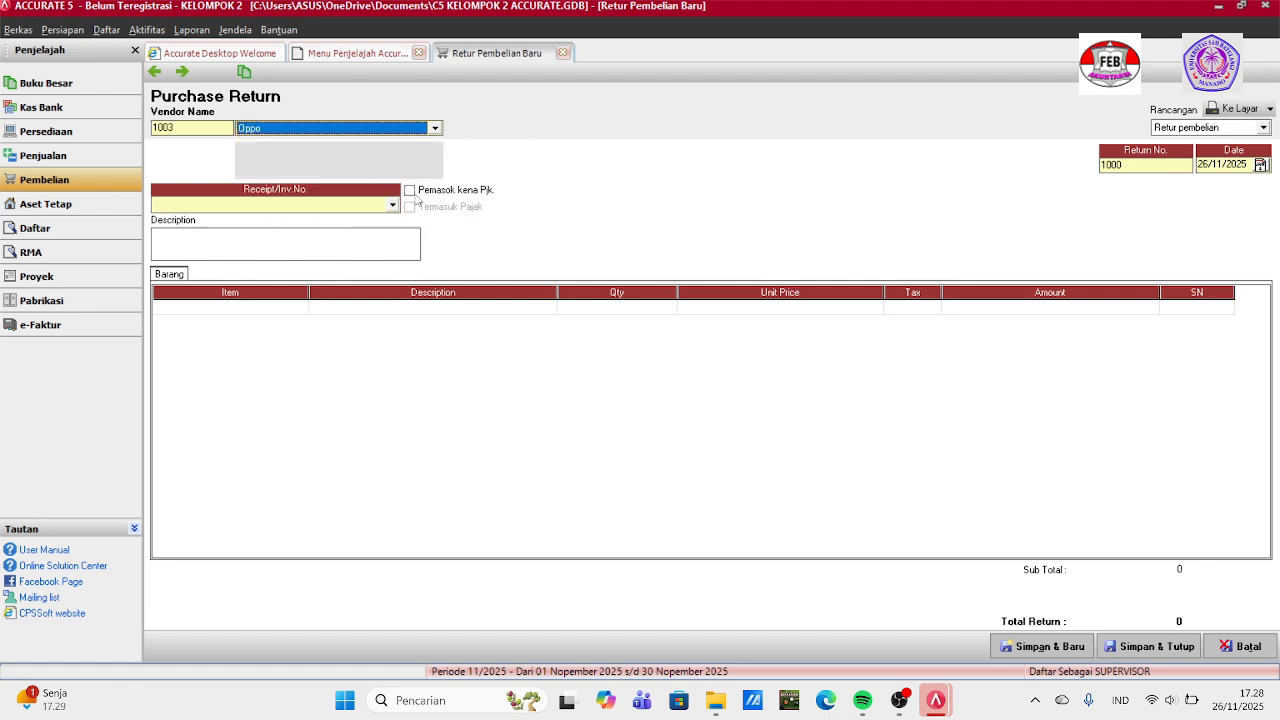
pyautogui.click(416, 196)
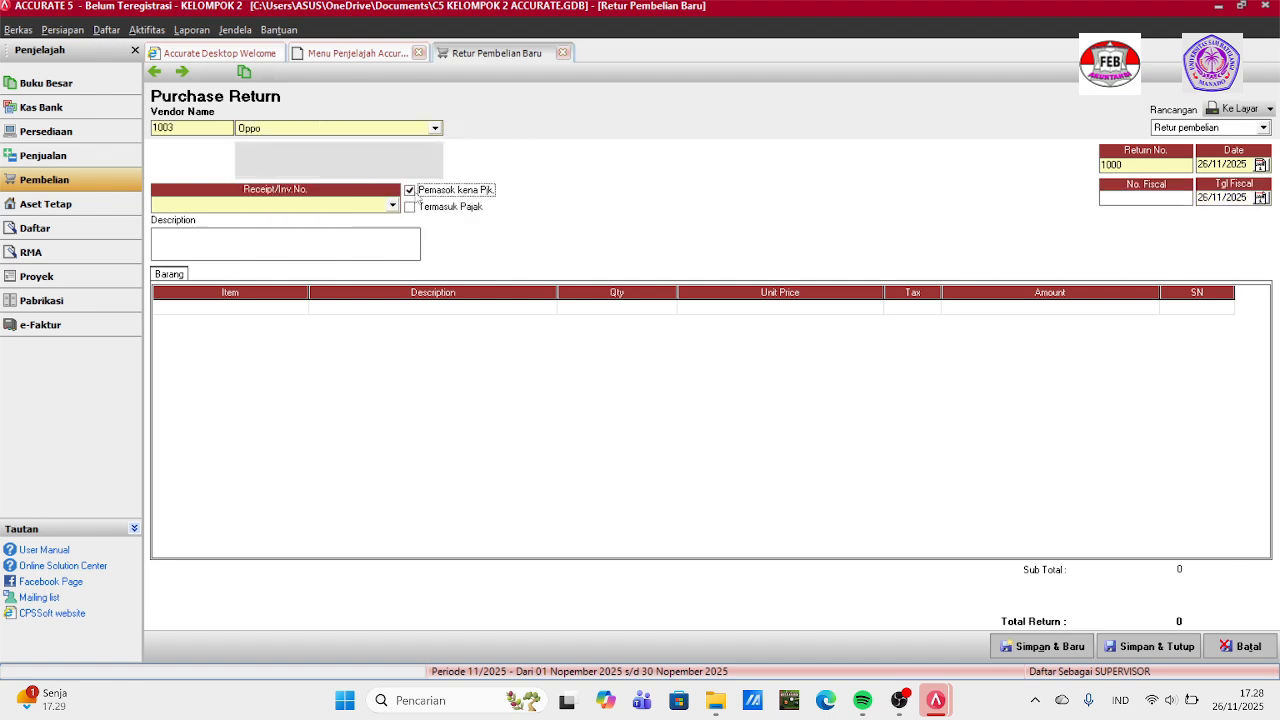
# Set the purchase return's number to DM-01.
pyautogui.click(1162, 165)
pyautogui.press('BackSpace')
pyautogui.press('BackSpace')
pyautogui.press('BackSpace')
pyautogui.press('BackSpace')
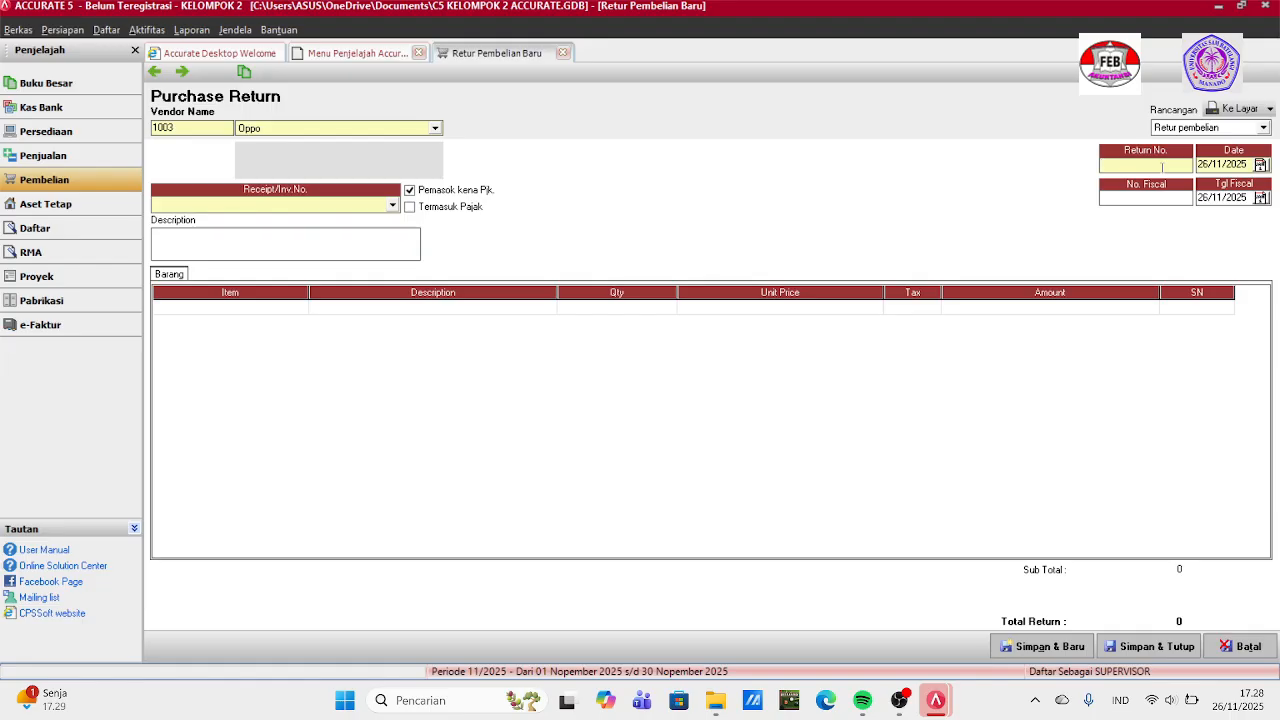
pyautogui.write('d')
pyautogui.press('BackSpace')
pyautogui.write('DM-01')
# Set the purchase return's date to 11/01/2023.
pyautogui.press('BackSpace')
pyautogui.press('BackSpace')
pyautogui.press('BackSpace')
pyautogui.press('BackSpace')
pyautogui.press('BackSpace')
pyautogui.press('BackSpace')
pyautogui.press('BackSpace')
pyautogui.press('BackSpace')
pyautogui.write('11012023')
# Enter fiscal number 01/PM/I/23 on the purchase return and link it to invoice PI-03.
pyautogui.press('Tab')
pyautogui.write('01/')
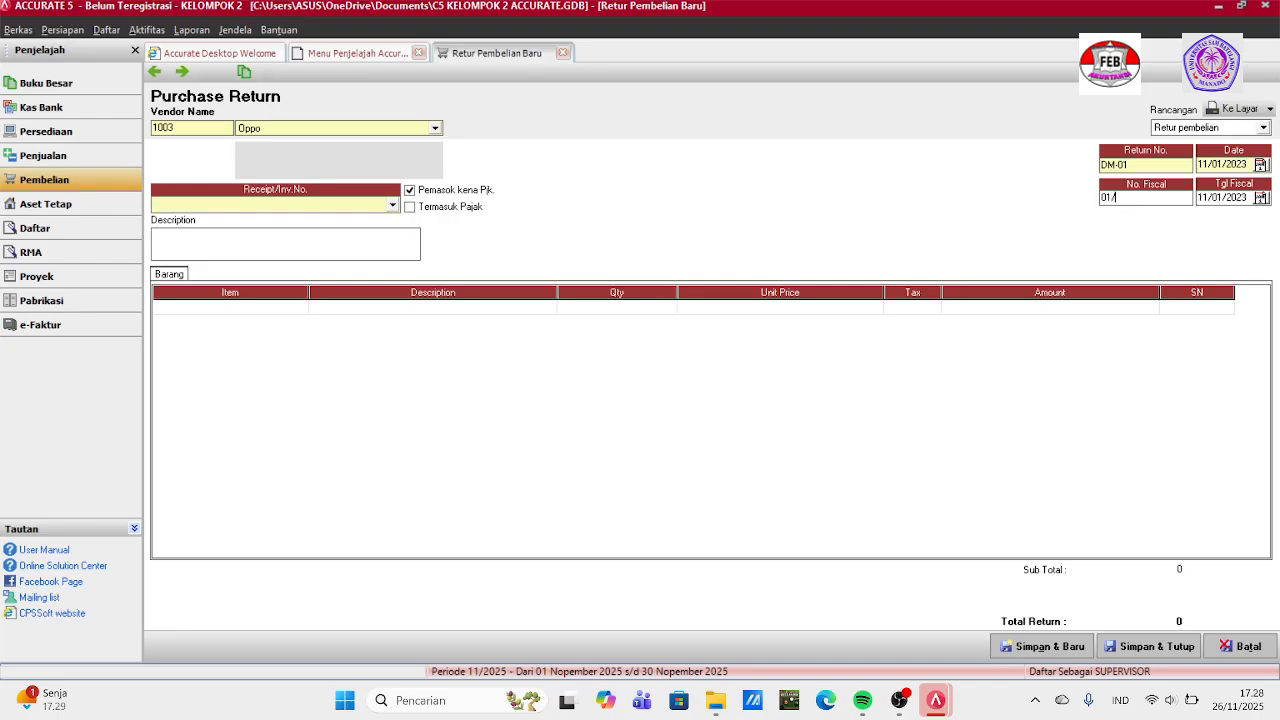
pyautogui.write('PM/I/23')
pyautogui.click(396, 207)
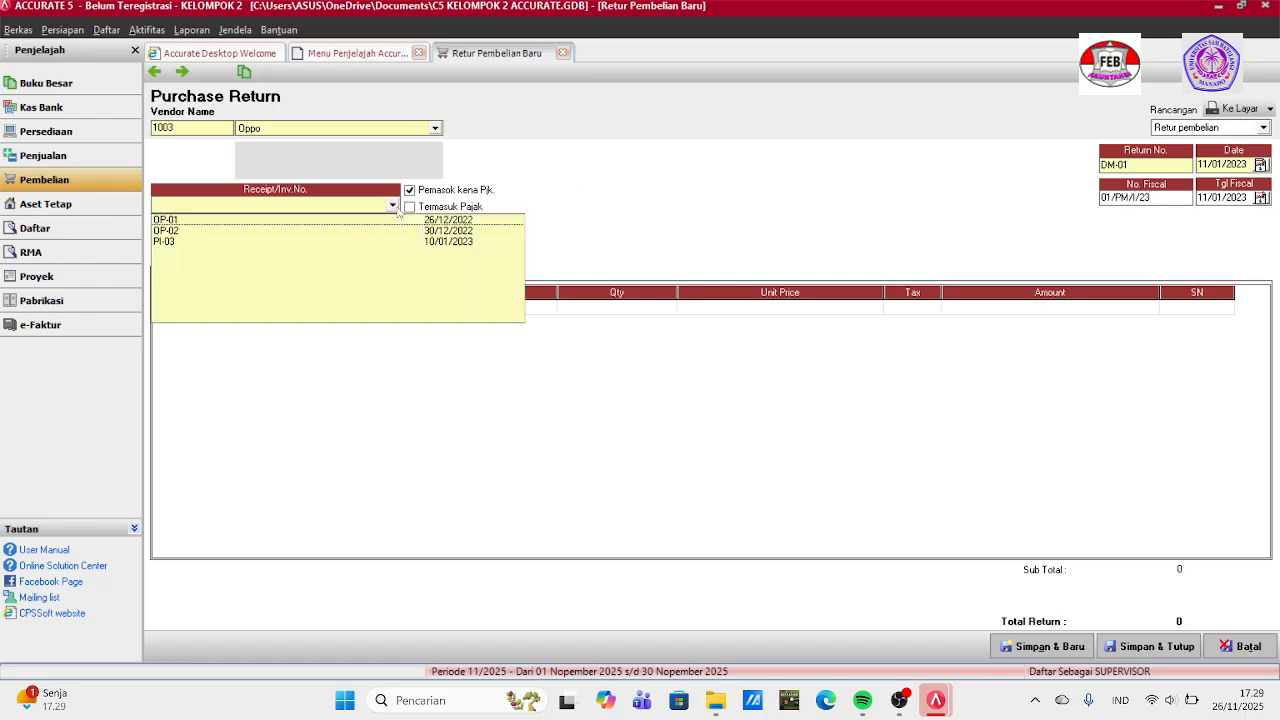
pyautogui.click(166, 240)
# Enter the return description "Pengembalian Oppo Reno Z dan Oppo F11 Pro karena rusak".
pyautogui.click(261, 241)
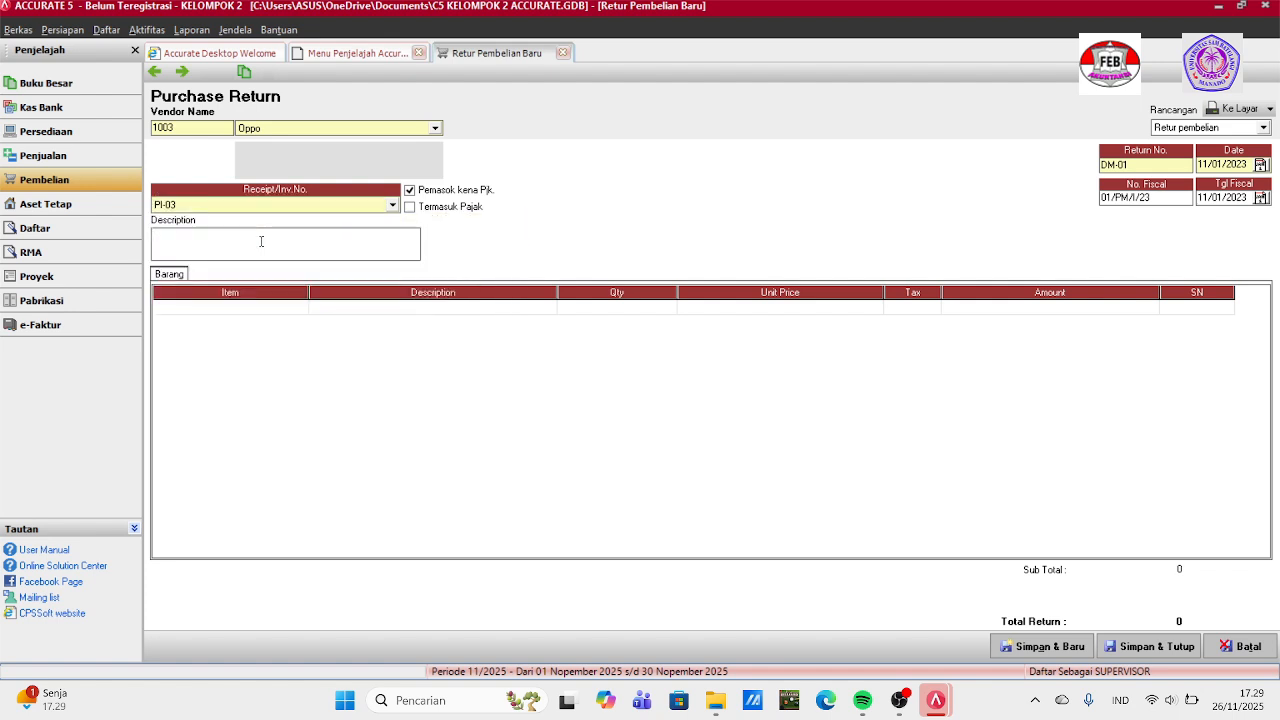
pyautogui.write('Pengembalian OPP')
pyautogui.press('BackSpace')
pyautogui.press('BackSpace')
pyautogui.write('ppo Reno Z dan Oppo F11 Pro ')
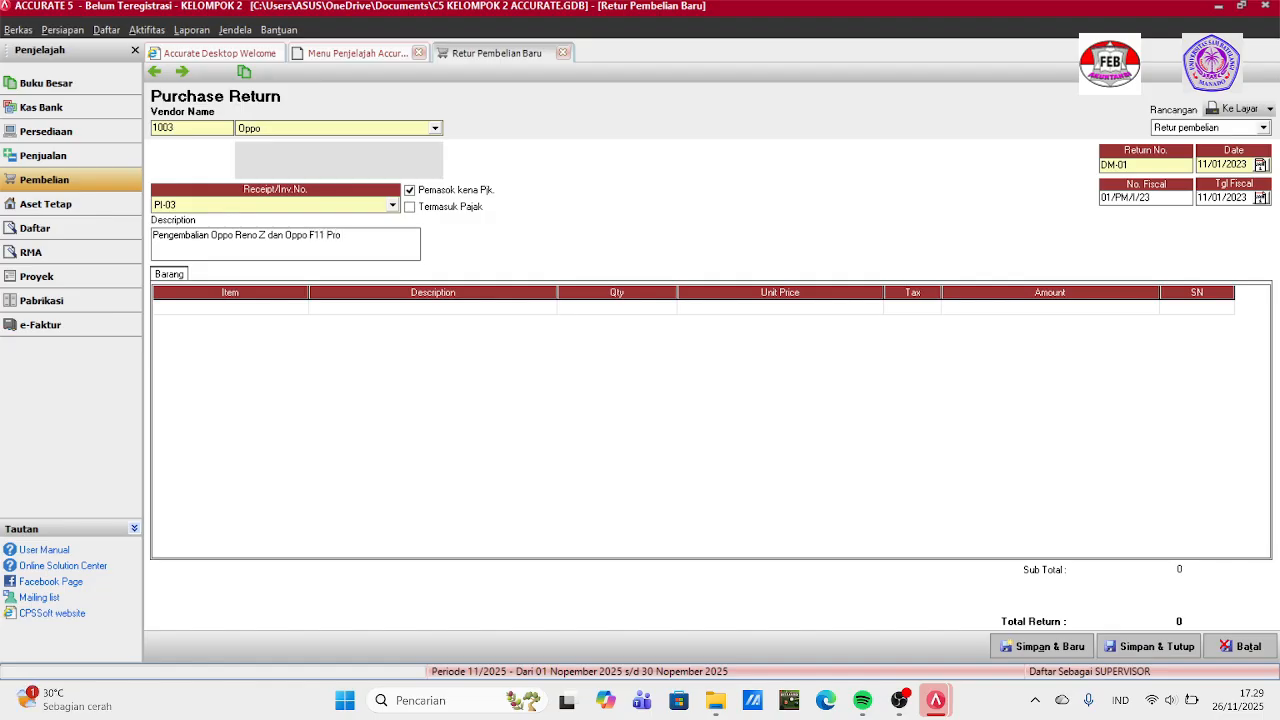
pyautogui.write('karena rusak')
# Add Oppo Reno Z to the purchase return with quantity 2, declining to return all of the goods.
pyautogui.click(347, 307)
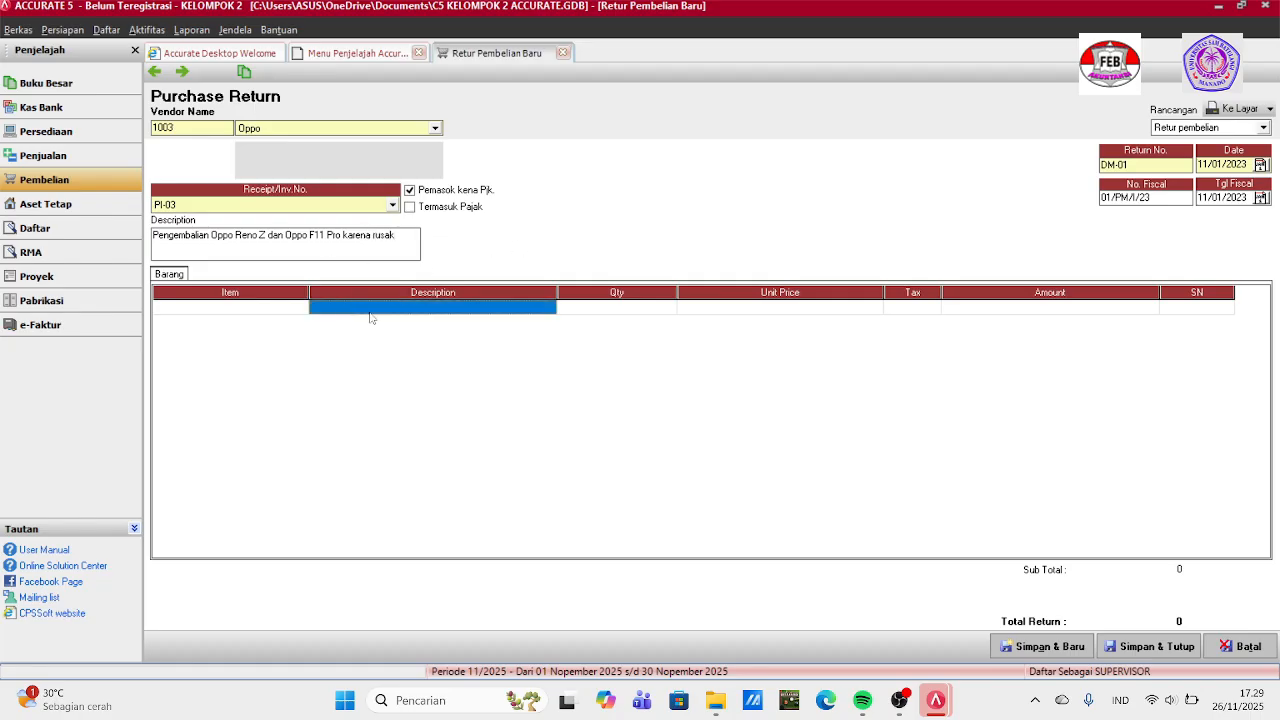
pyautogui.click(380, 313)
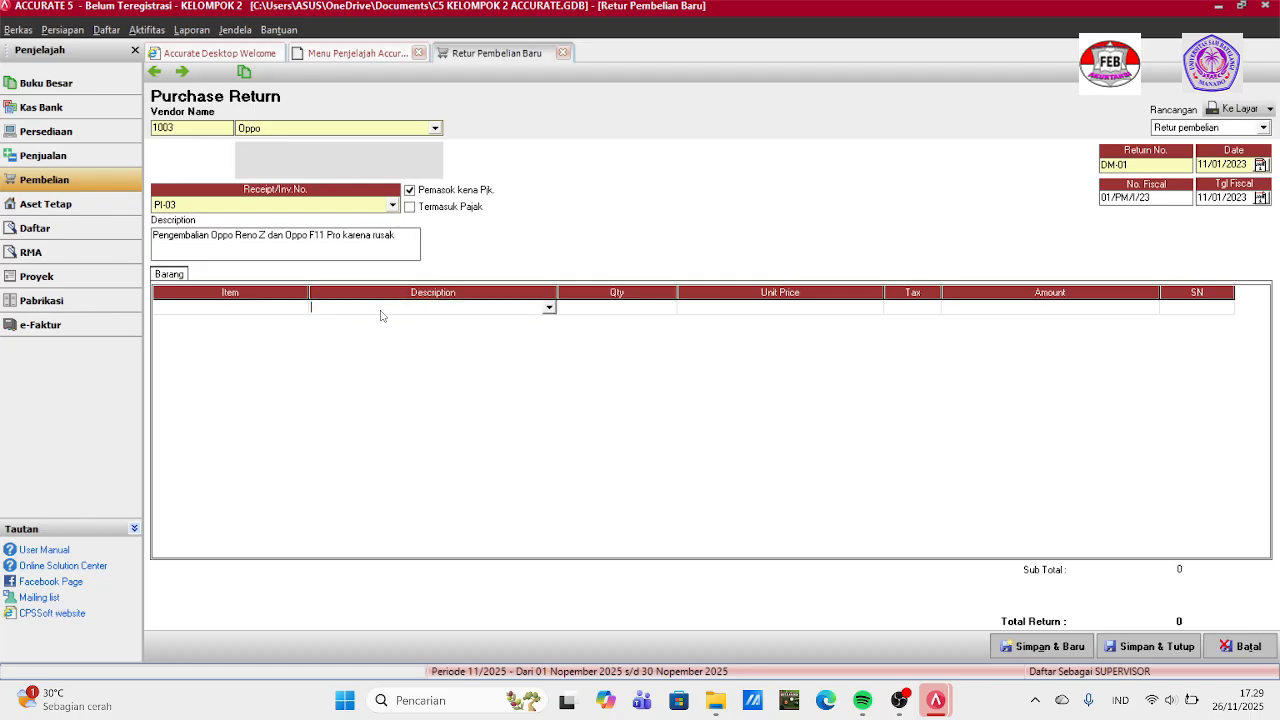
pyautogui.click(548, 308)
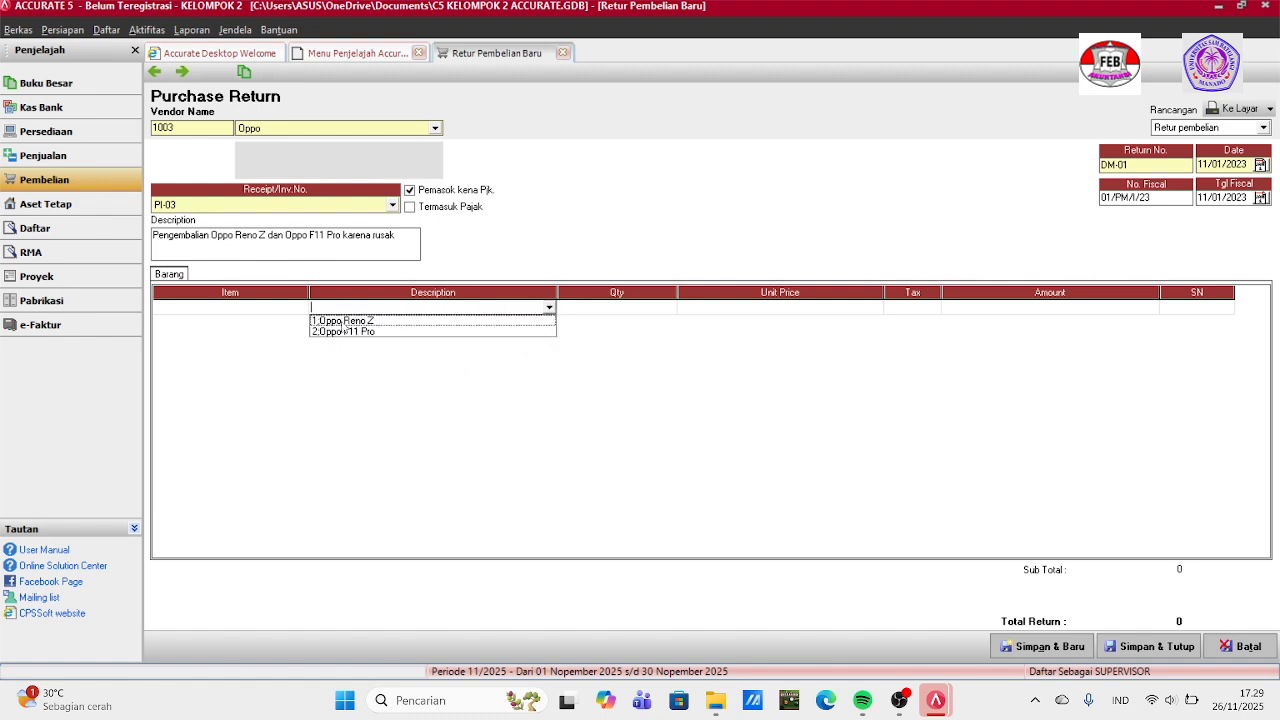
pyautogui.click(344, 321)
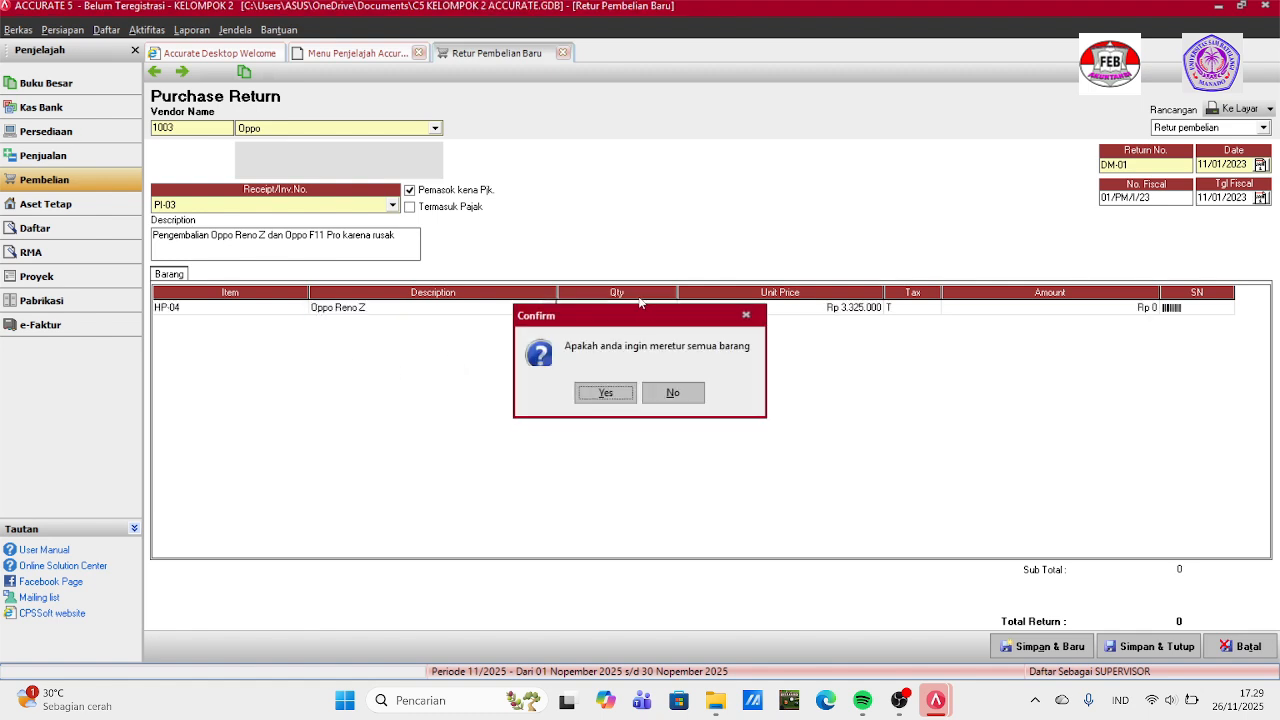
pyautogui.click(688, 394)
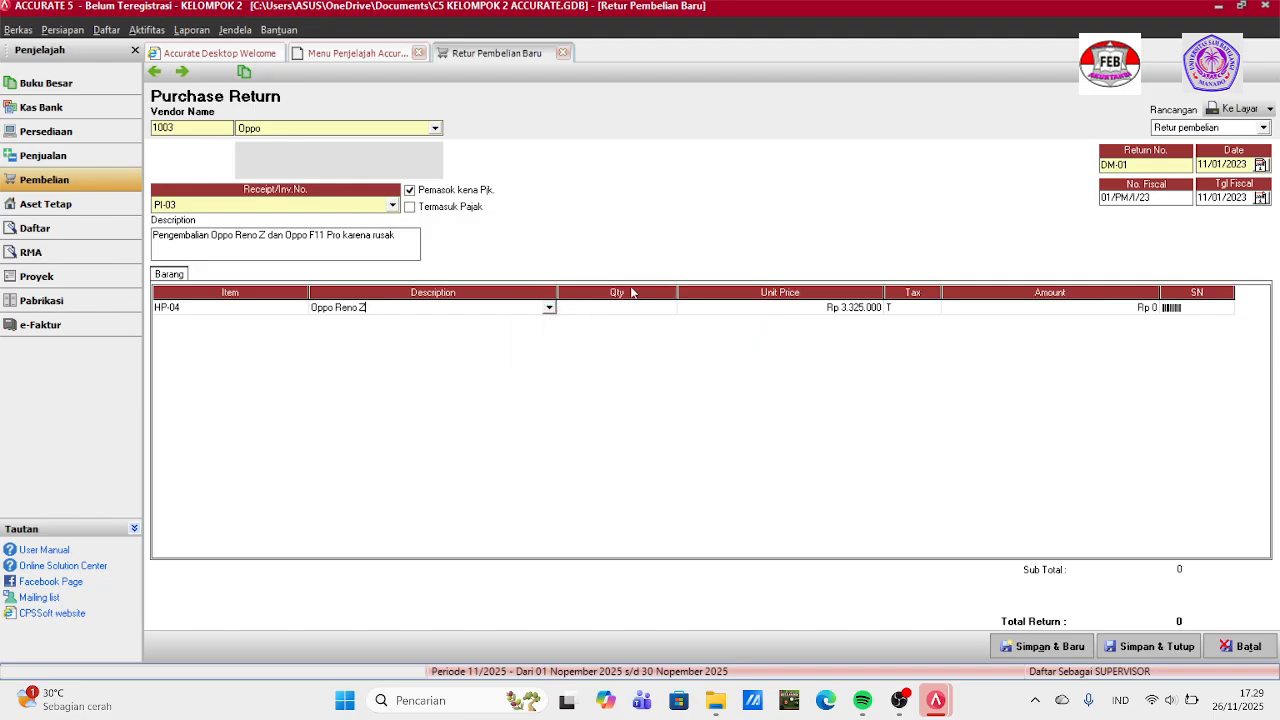
pyautogui.click(636, 308)
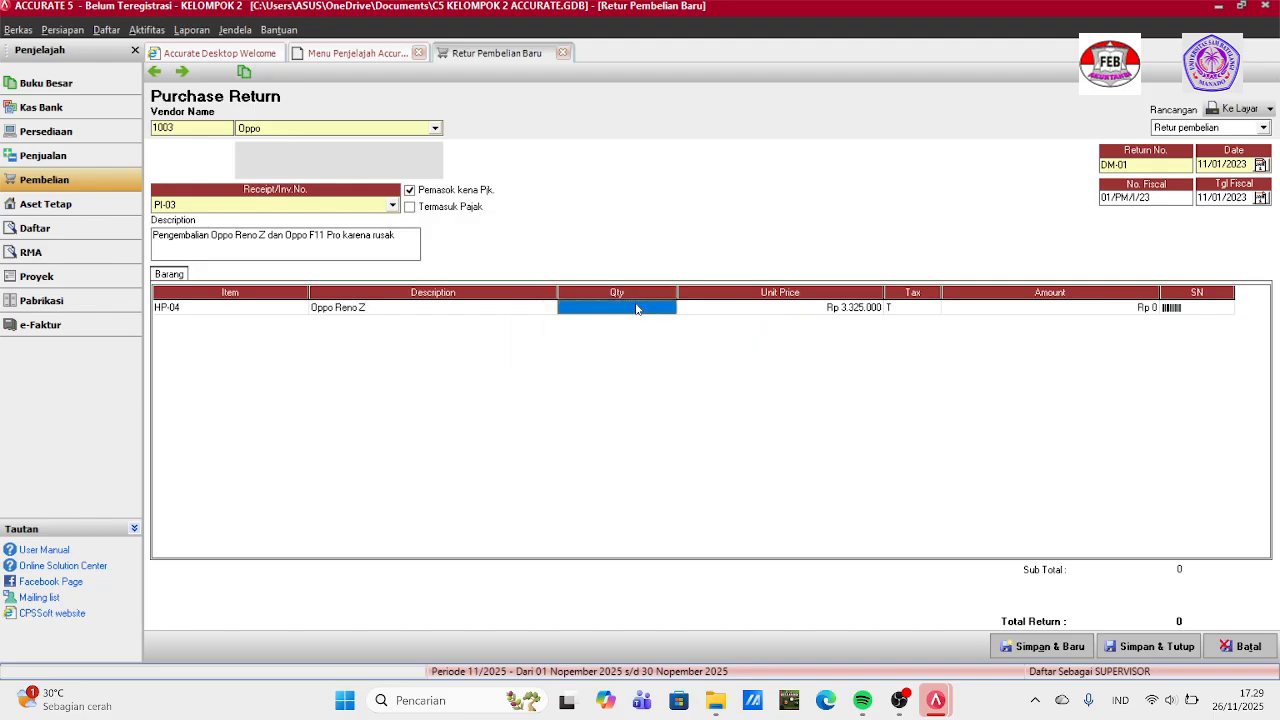
pyautogui.click(636, 308)
pyautogui.write('2')
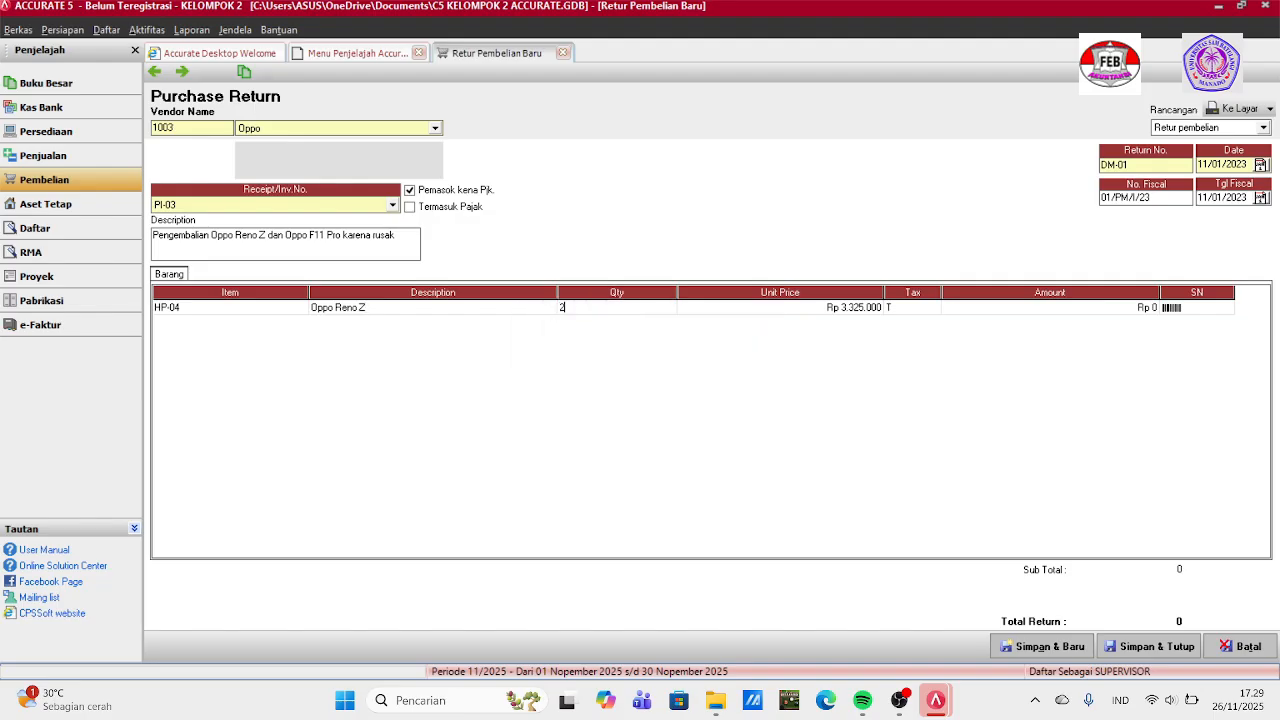
# Set the unit price of the Oppo Reno Z return line to Rp 3.500.000.
pyautogui.click(877, 312)
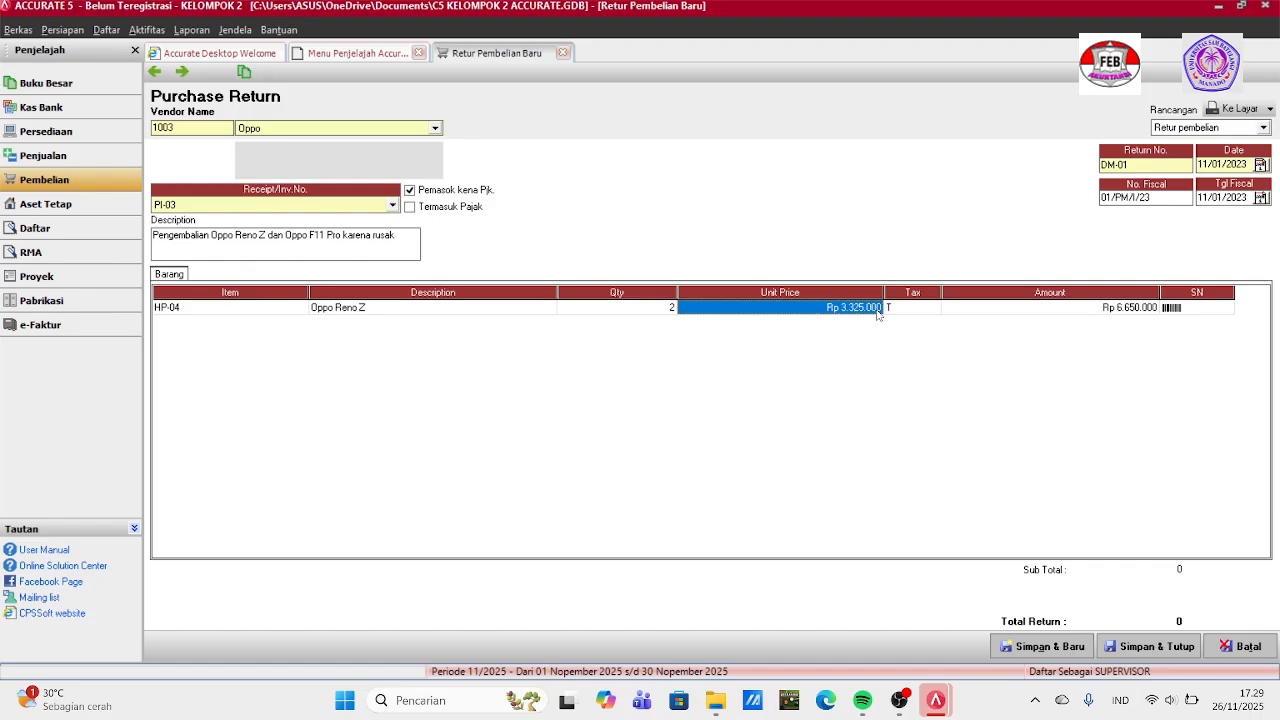
pyautogui.click(877, 312)
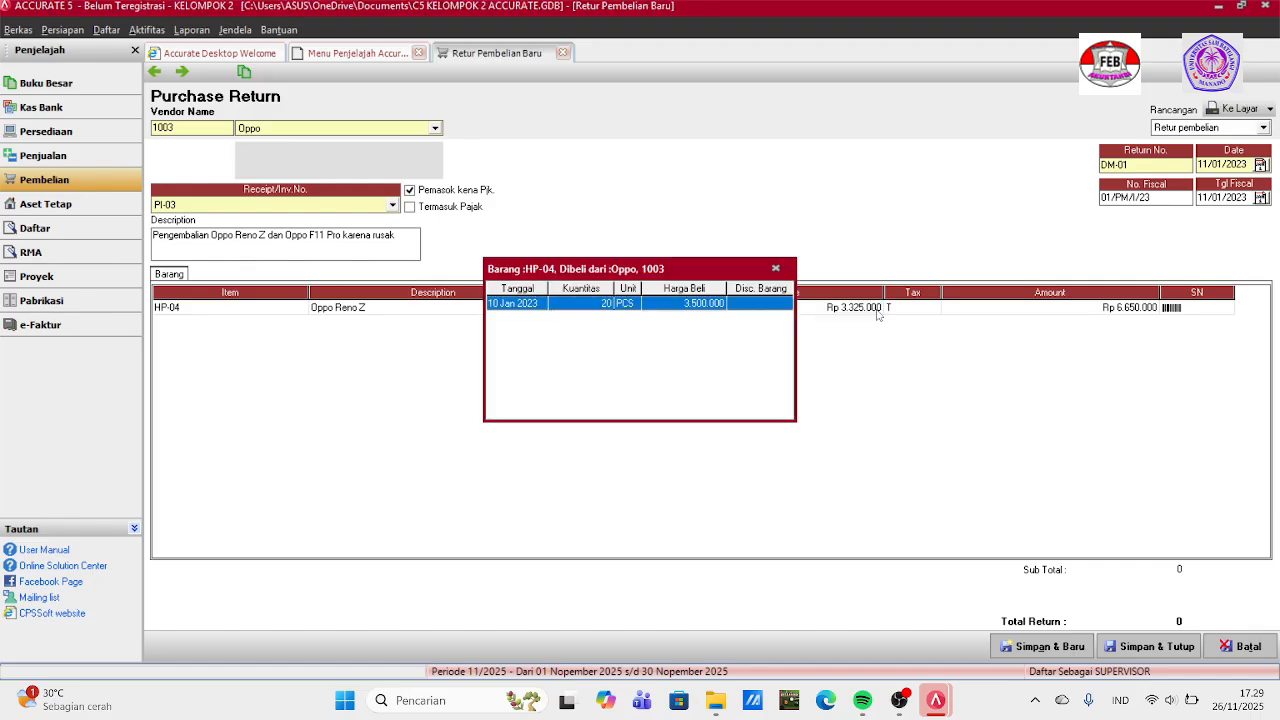
pyautogui.click(786, 270)
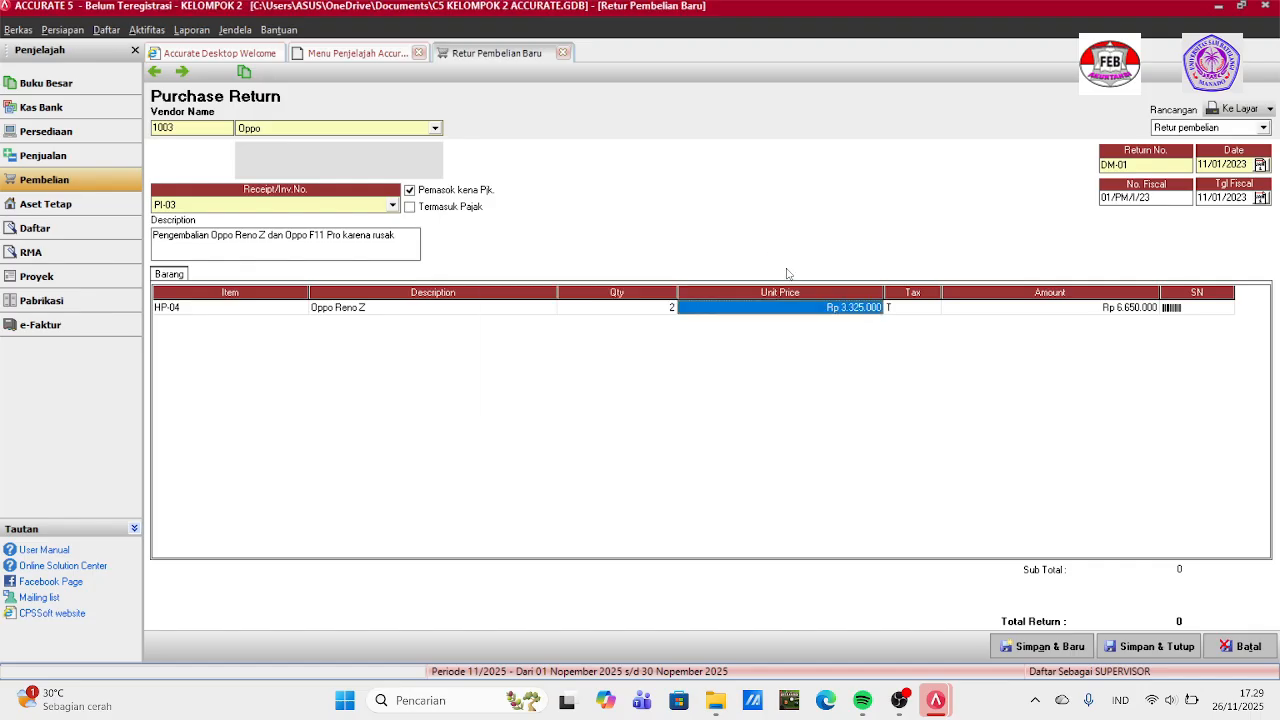
pyautogui.click(863, 304)
pyautogui.press('BackSpace')
pyautogui.press('BackSpace')
pyautogui.press('BackSpace')
pyautogui.press('BackSpace')
pyautogui.press('BackSpace')
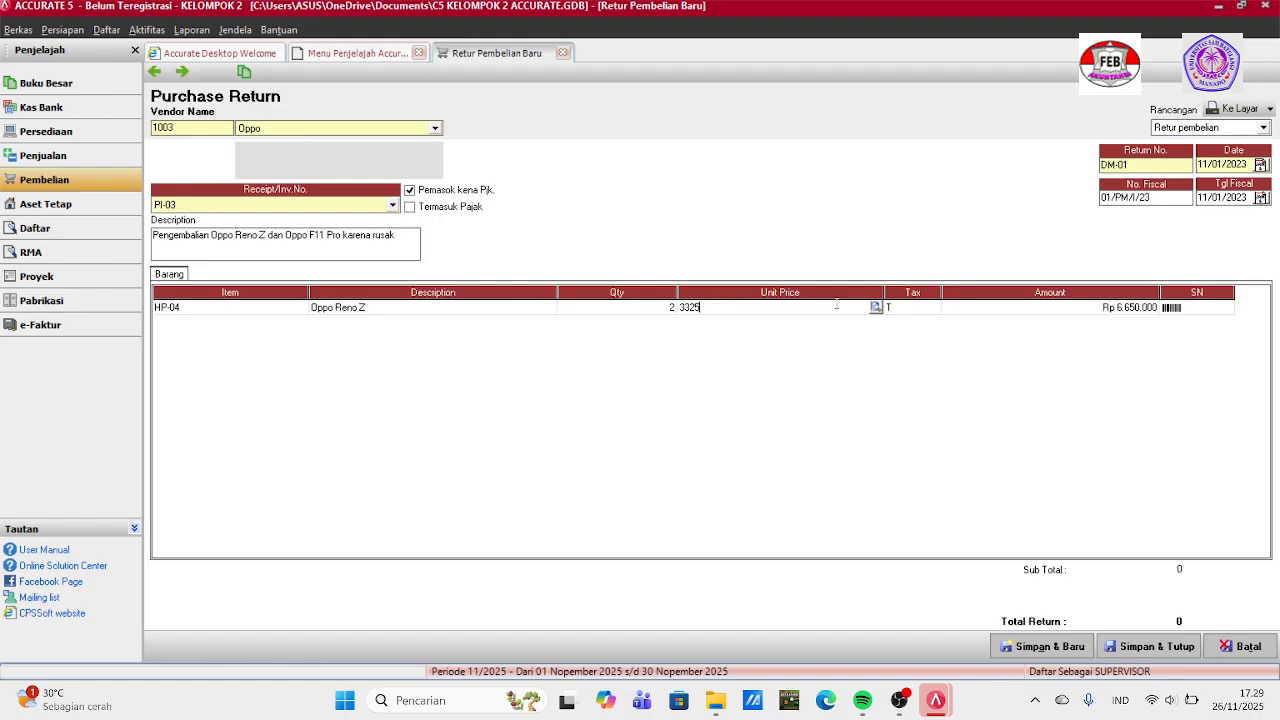
pyautogui.press('BackSpace')
pyautogui.write('500.000')
pyautogui.press('Tab')
pyautogui.press('Tab')
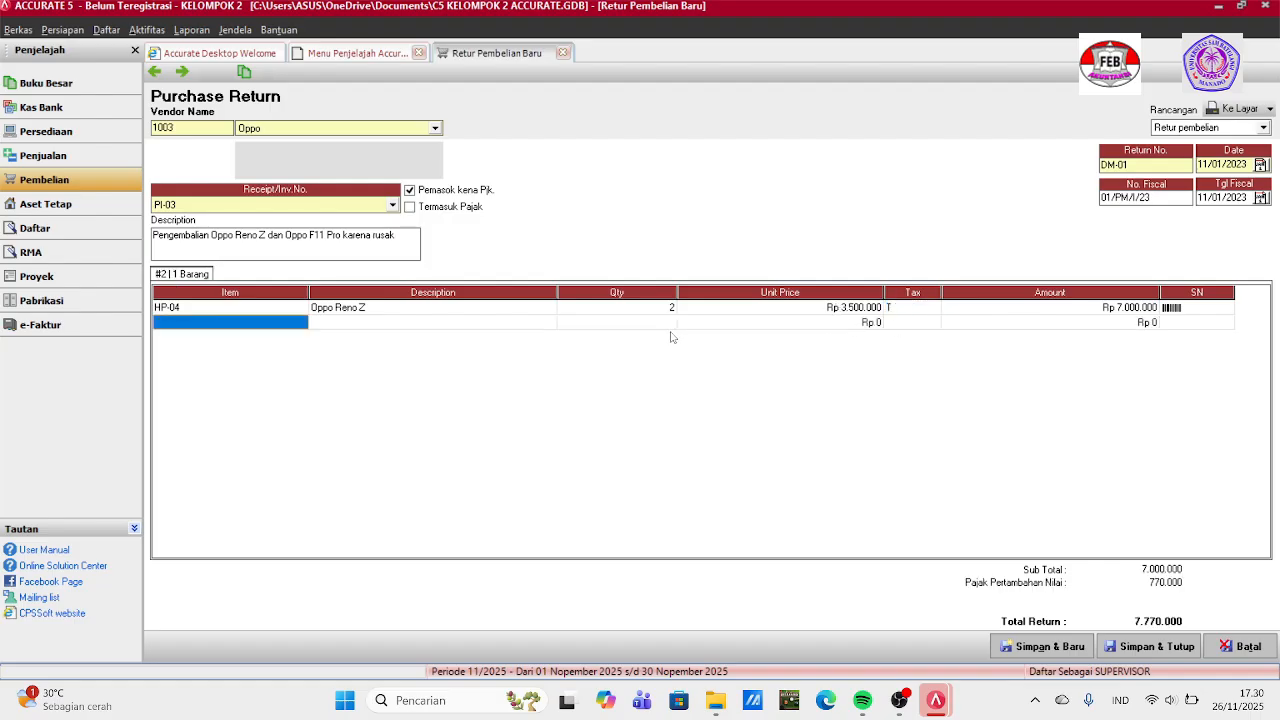
# Add Oppo F11 Pro as the second return line with quantity 1, declining to return all of the goods.
pyautogui.click(461, 325)
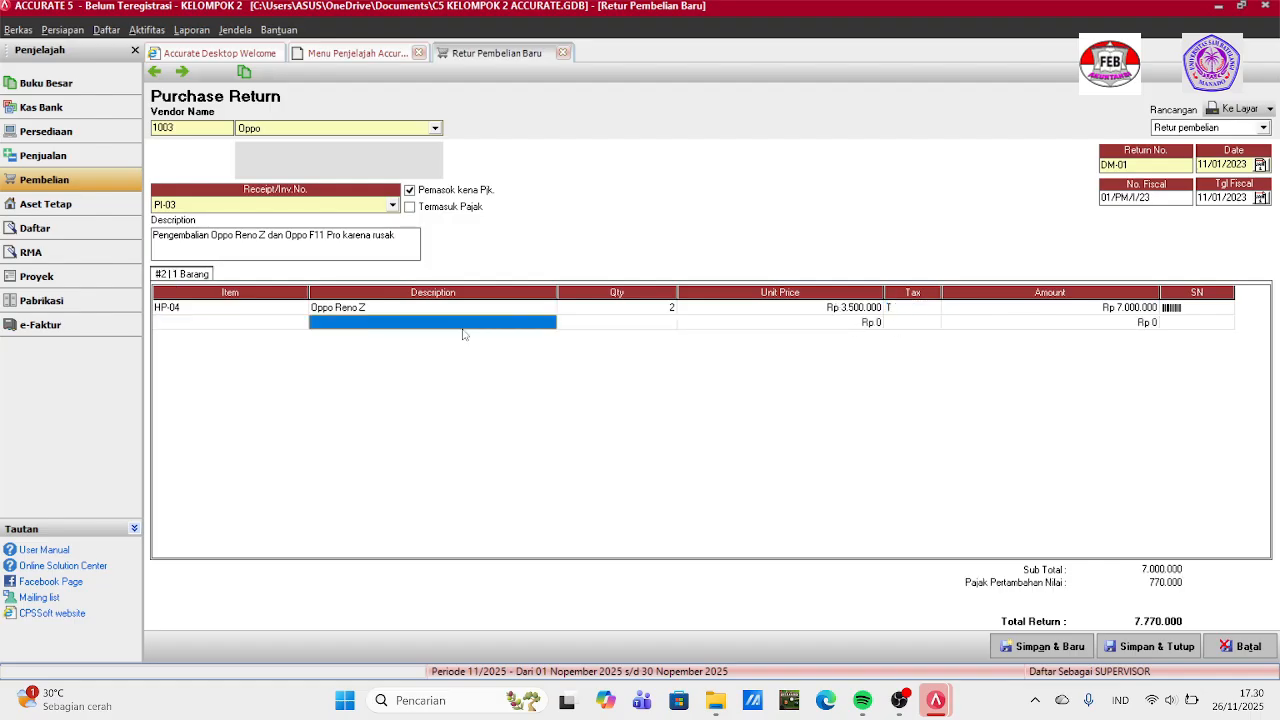
pyautogui.click(549, 322)
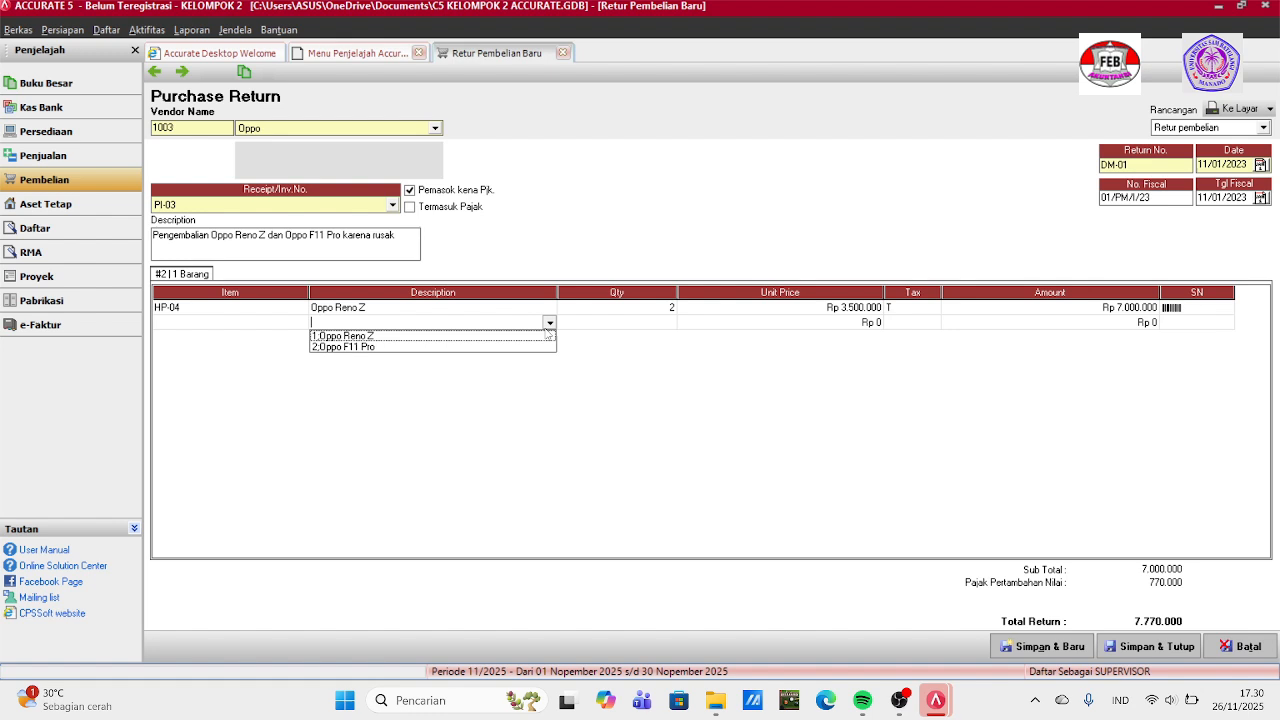
pyautogui.click(428, 354)
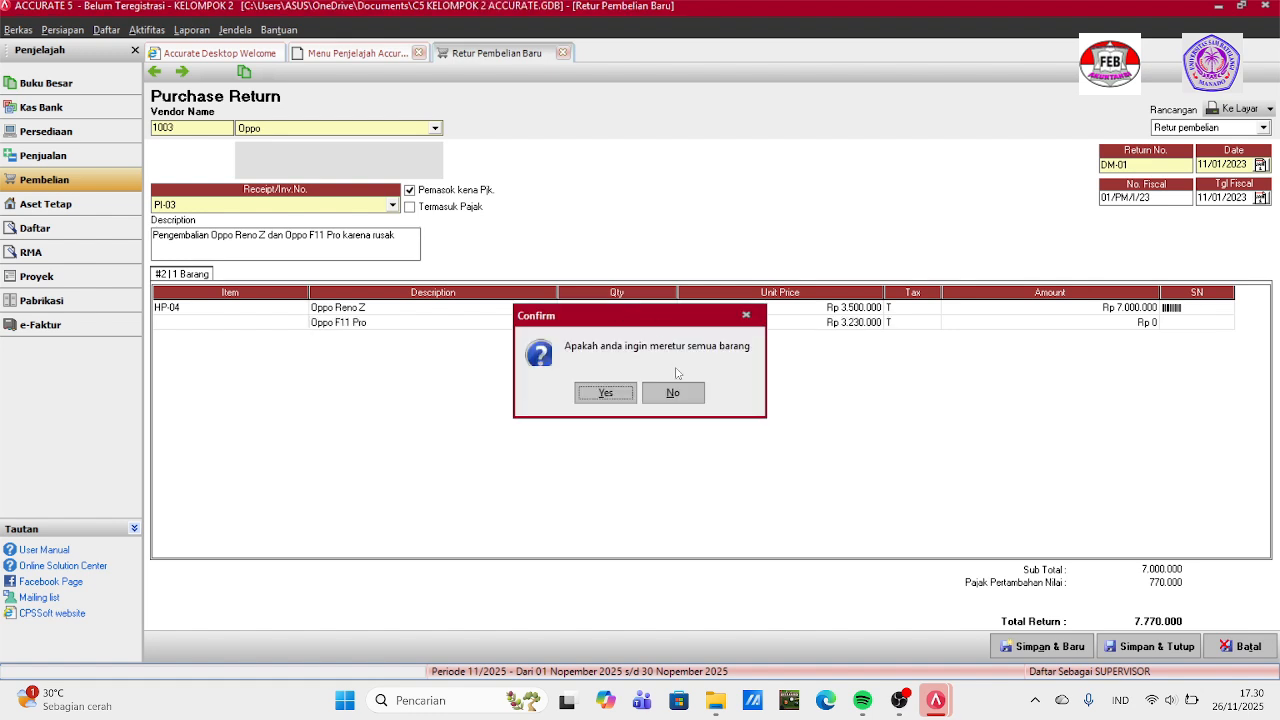
pyautogui.click(693, 403)
pyautogui.click(619, 322)
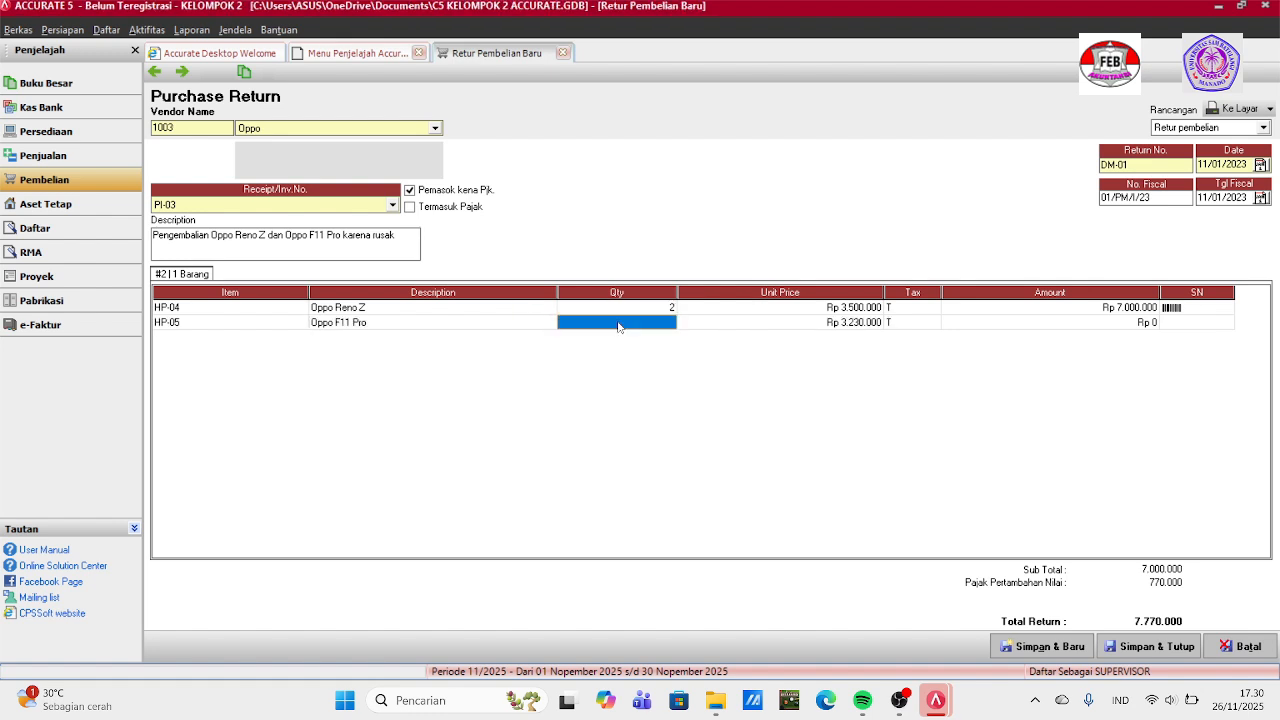
pyautogui.write('1')
pyautogui.press('Tab')
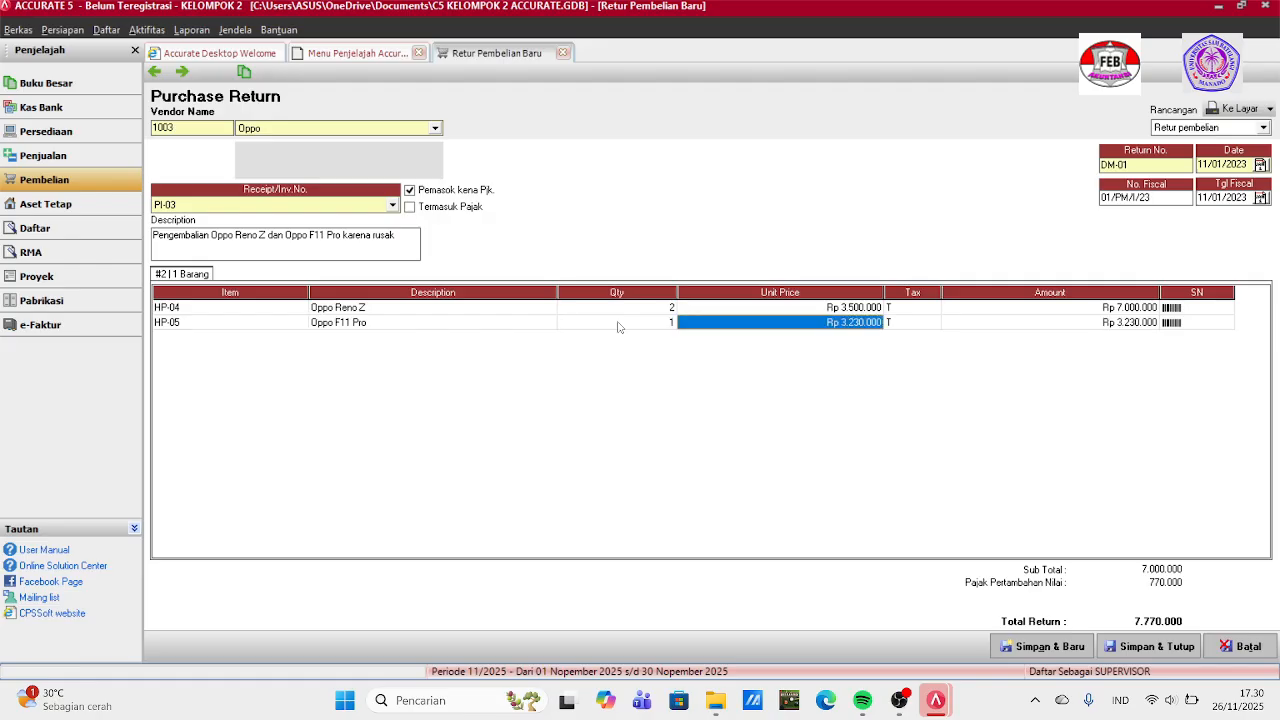
# Set the unit price of the Oppo F11 Pro return line to Rp 3.400.000.
pyautogui.write('3400000')
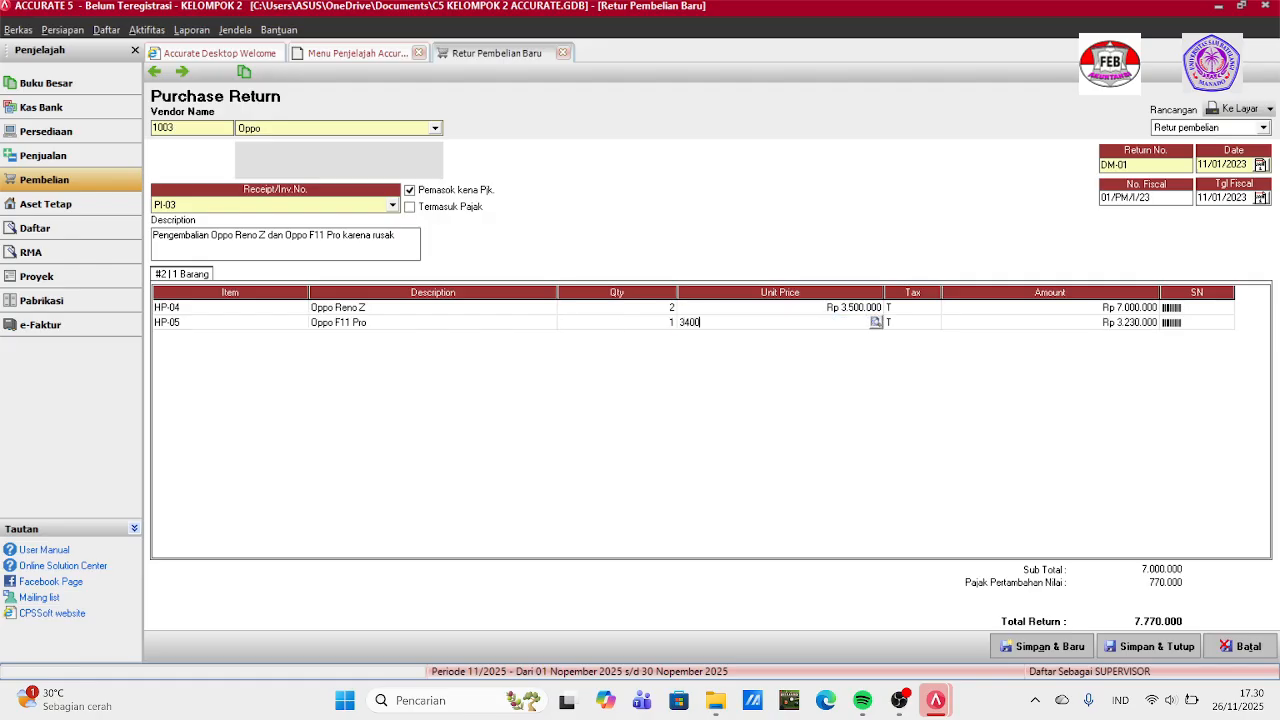
pyautogui.press('Tab')
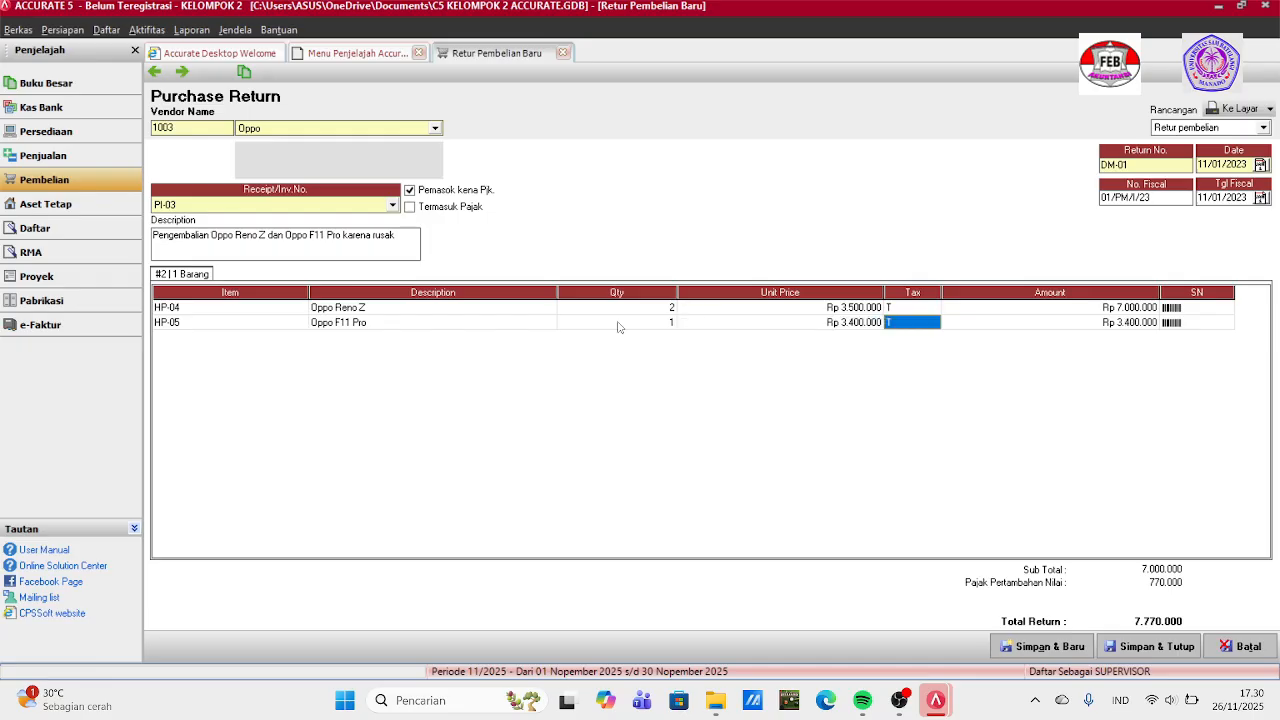
pyautogui.press('Tab')
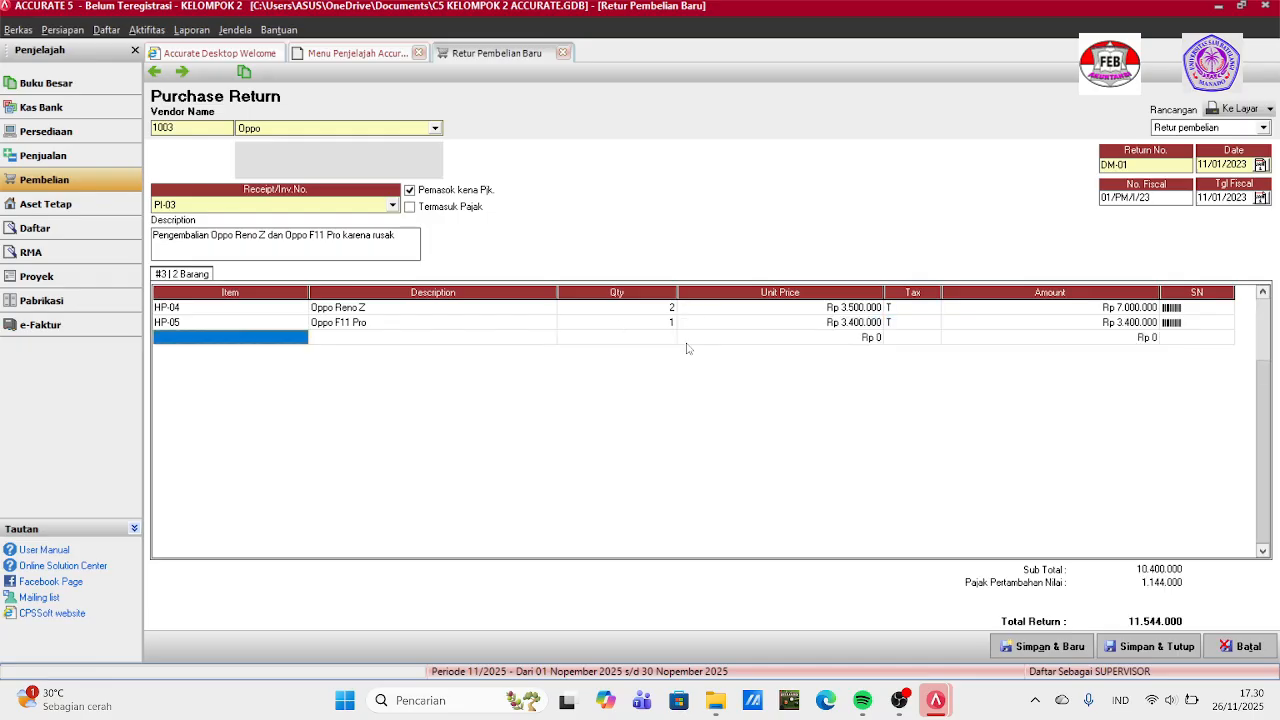
# Save and close the purchase return, accepting the notice about return cost values.
pyautogui.click(789, 328)
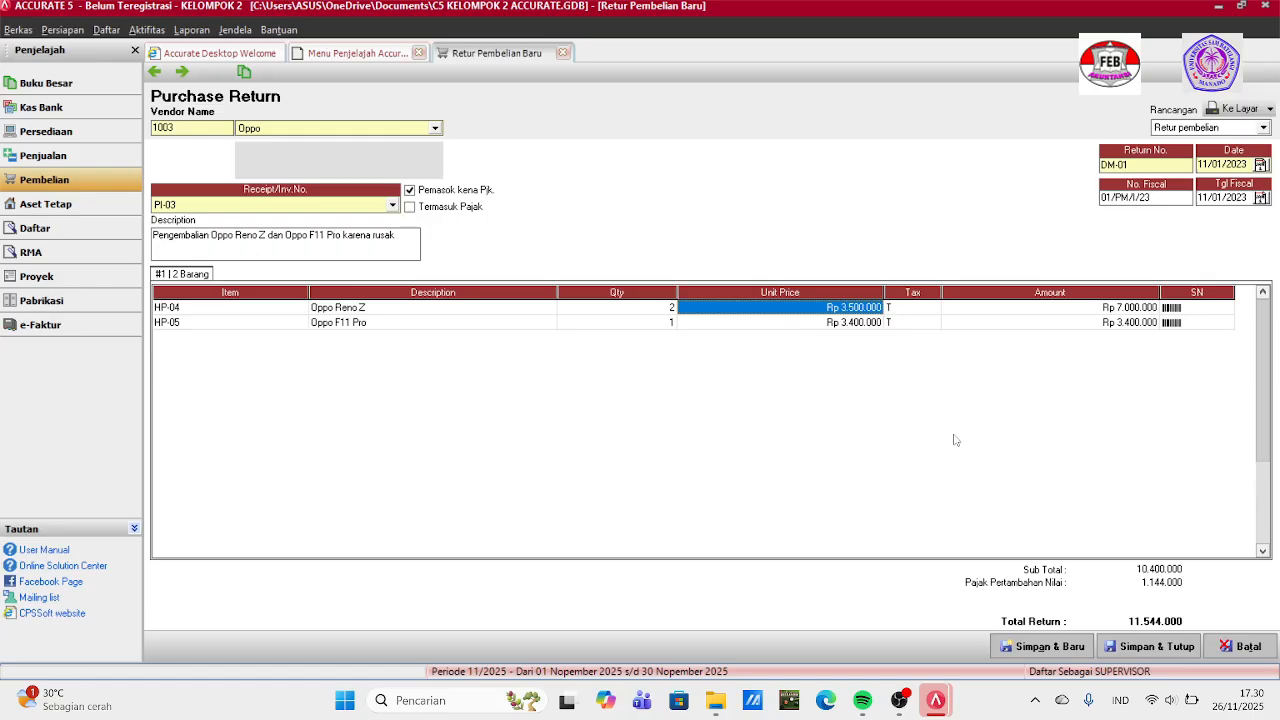
pyautogui.click(1165, 650)
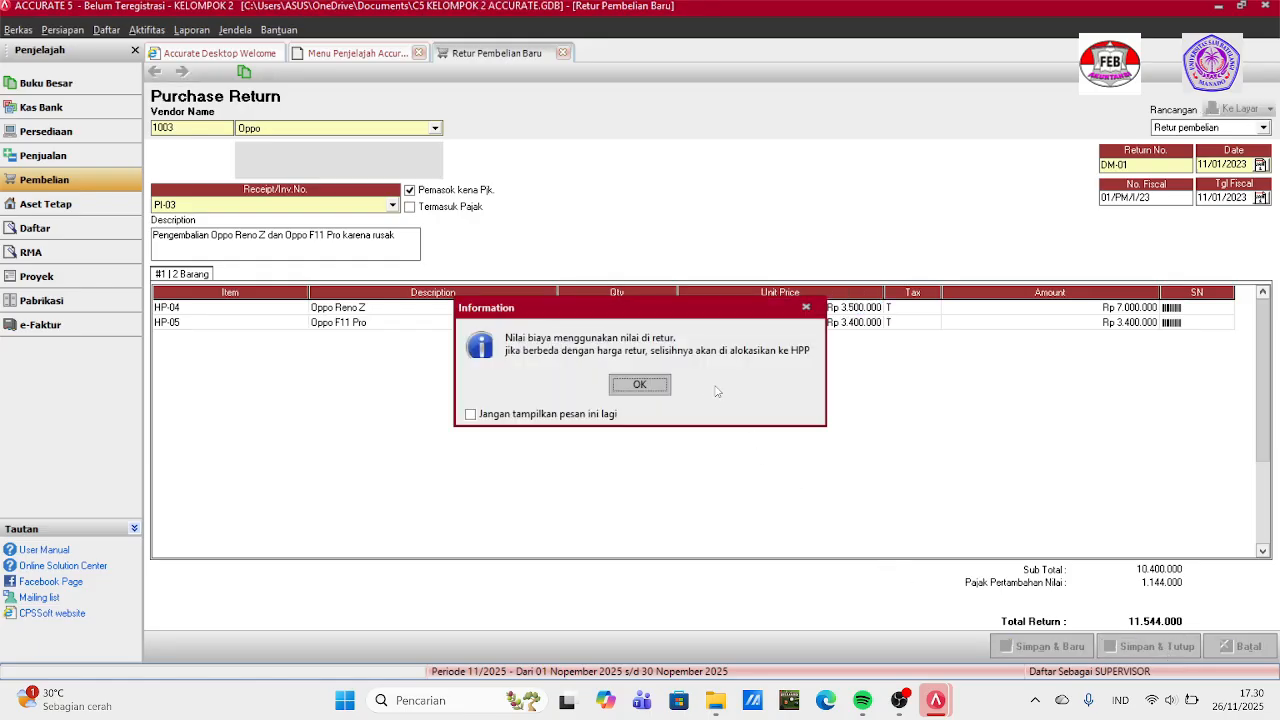
pyautogui.click(655, 385)
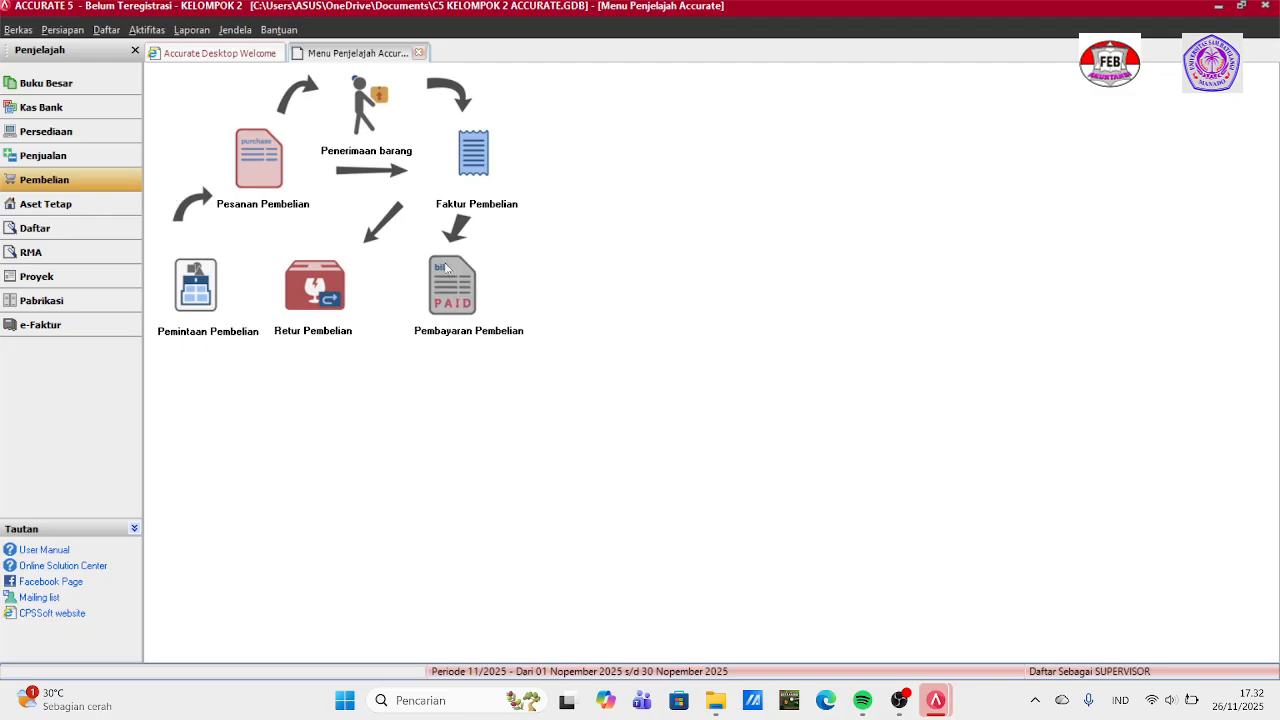
# Create a new purchase payment for the vendor Apple Inc.
pyautogui.click(448, 283)
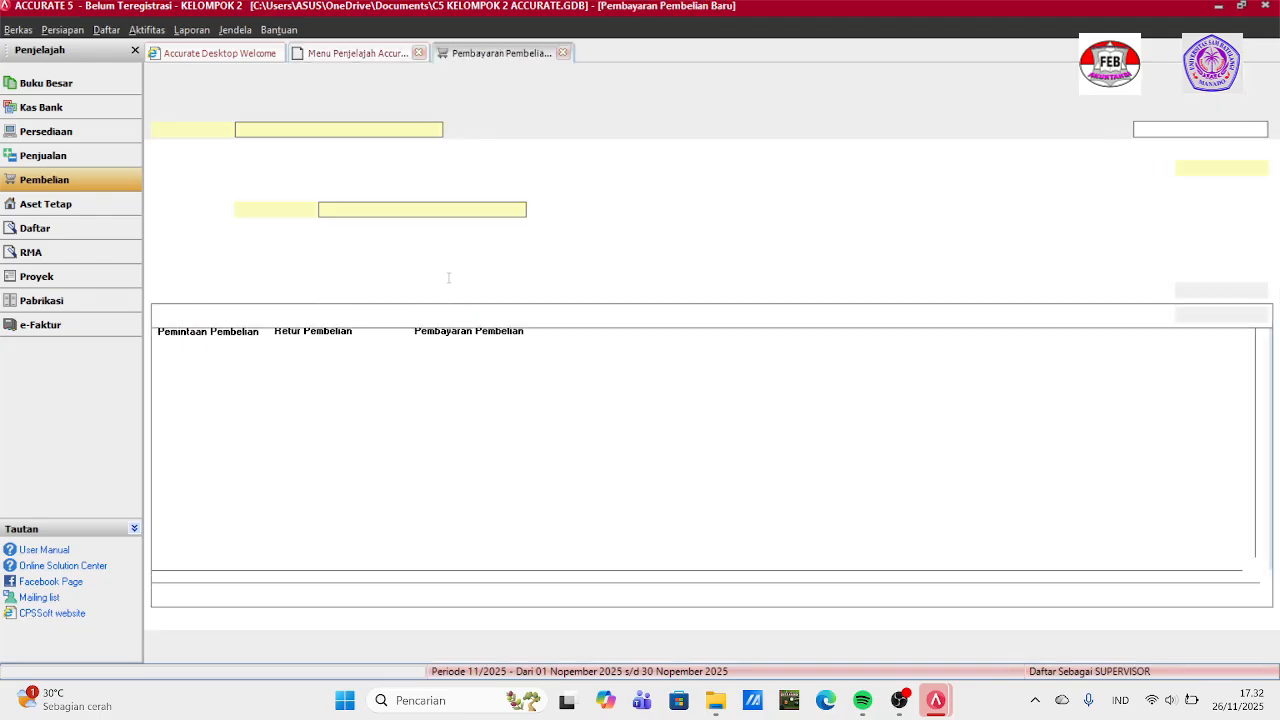
pyautogui.click(436, 130)
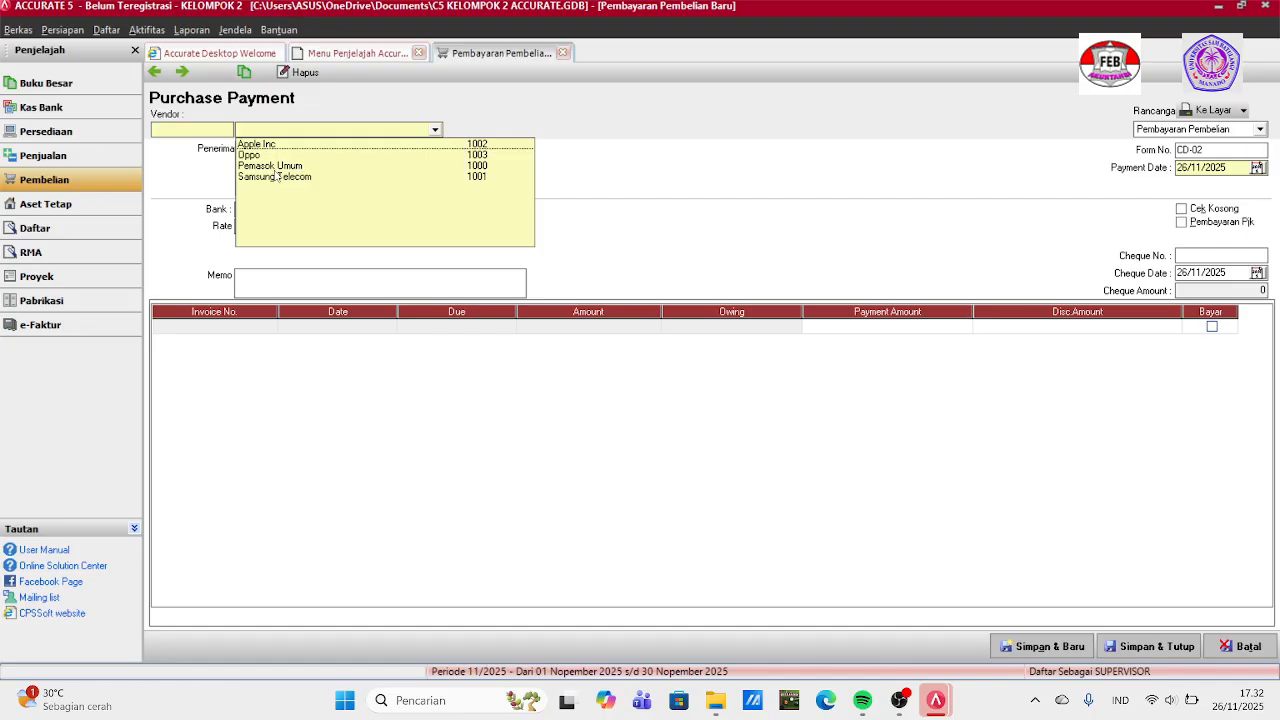
pyautogui.click(270, 145)
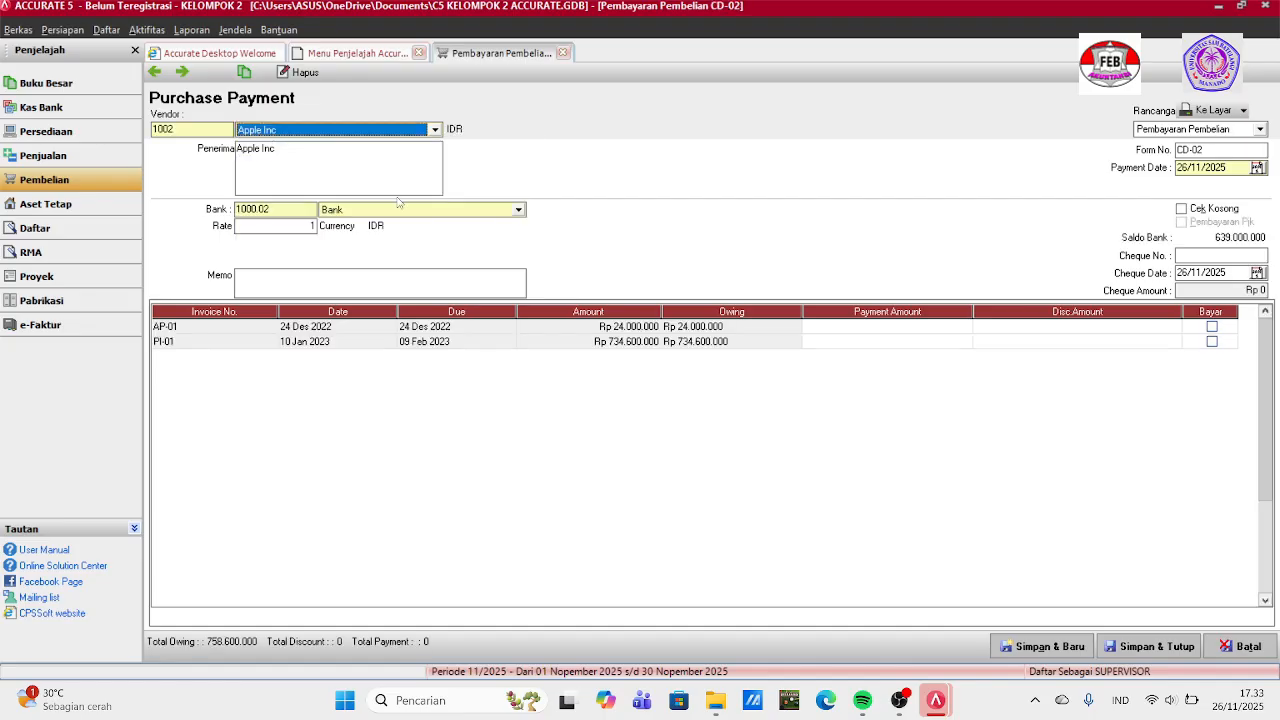
# Set the payment date of the Apple Inc payment to 23/01/2023.
pyautogui.click(1237, 168)
pyautogui.press('BackSpace')
pyautogui.press('BackSpace')
pyautogui.press('BackSpace')
pyautogui.press('BackSpace')
pyautogui.press('BackSpace')
pyautogui.press('BackSpace')
pyautogui.press('BackSpace')
pyautogui.press('BackSpace')
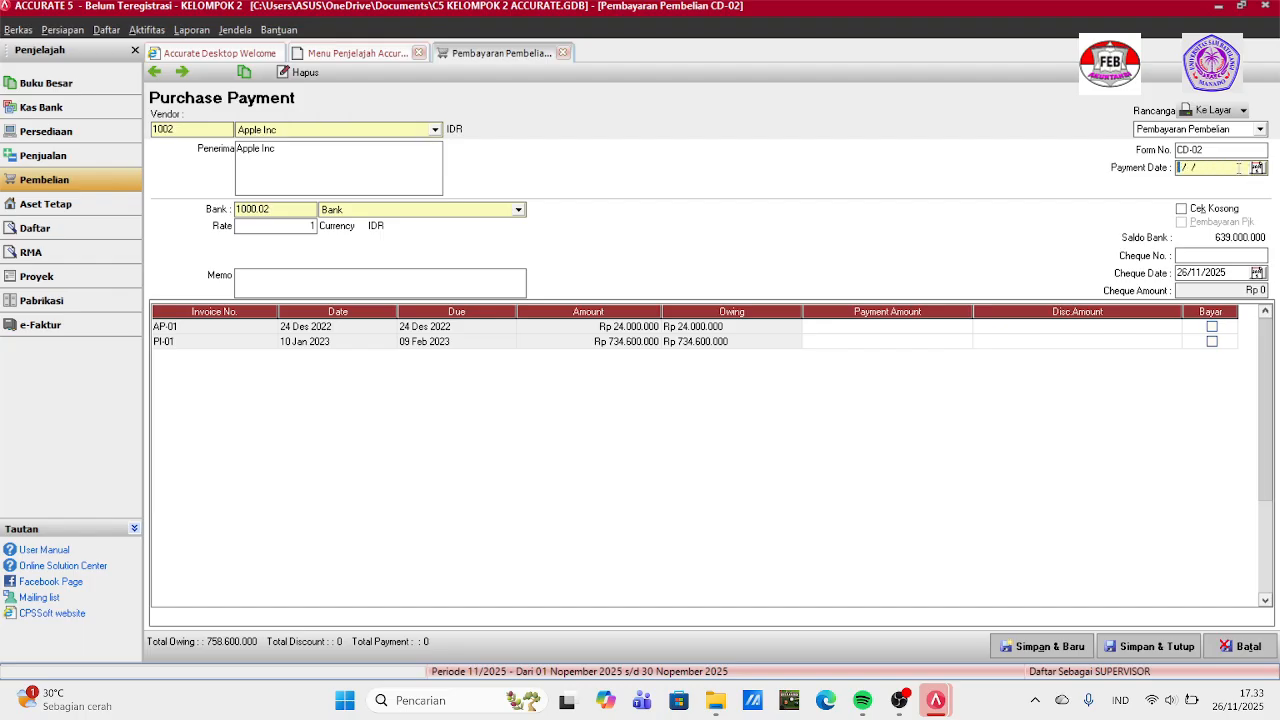
pyautogui.write('23/01/2023')
# Enter cheque number 2023-02 and cheque date 23/01/2023 on the Apple Inc payment.
pyautogui.click(1191, 252)
pyautogui.write('2023-02')
pyautogui.press('BackSpace')
pyautogui.press('BackSpace')
pyautogui.press('BackSpace')
pyautogui.press('BackSpace')
pyautogui.press('BackSpace')
pyautogui.press('BackSpace')
pyautogui.press('BackSpace')
pyautogui.press('BackSpace')
pyautogui.write('23/')
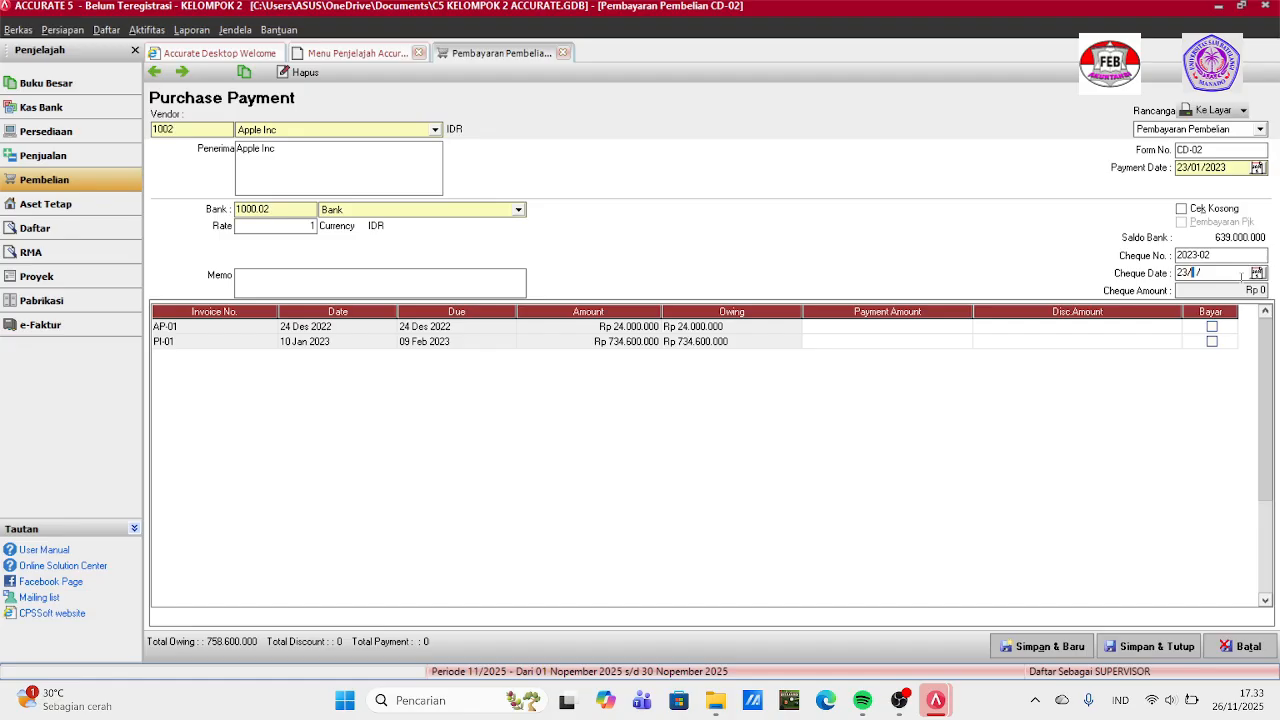
pyautogui.write('01/2023')
# Enter the payment memo "Pembayaran invoice AP-01".
pyautogui.click(429, 274)
pyautogui.write('Pembayaran invoice PI-01')
pyautogui.press('BackSpace')
pyautogui.press('BackSpace')
pyautogui.press('BackSpace')
pyautogui.press('BackSpace')
pyautogui.press('BackSpace')
pyautogui.write('AP-01')
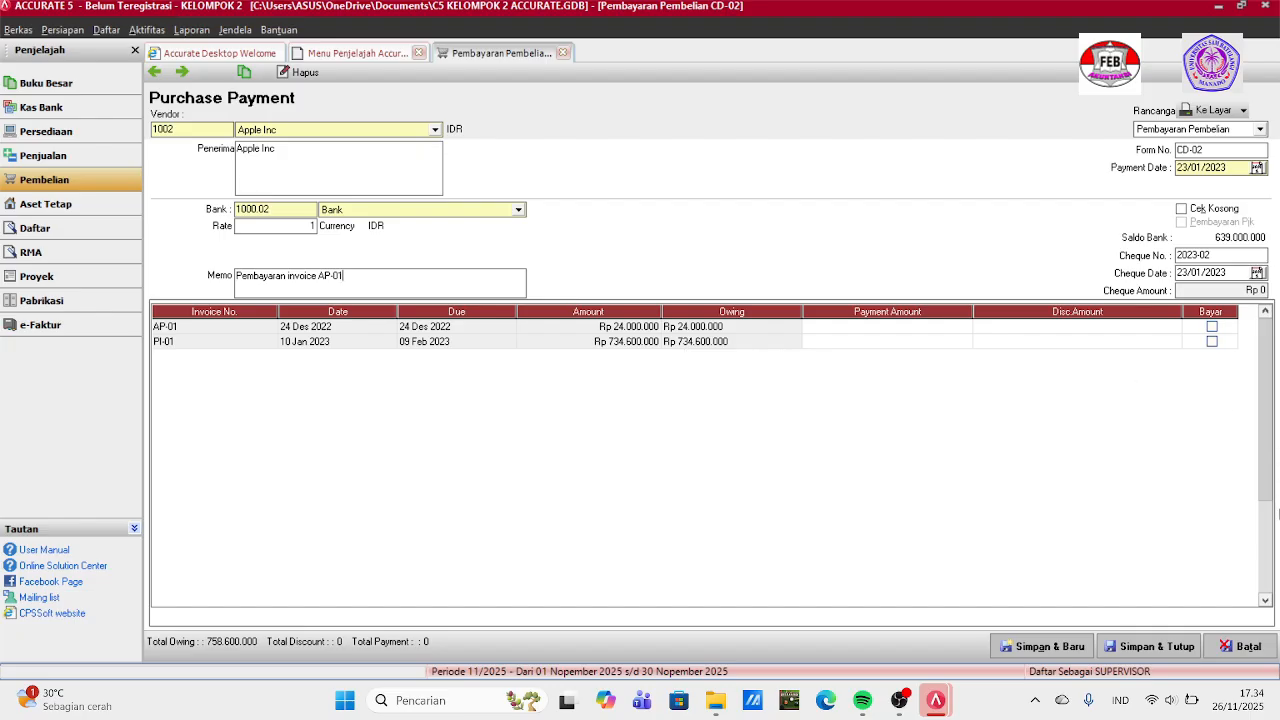
# Mark invoice AP-01 as paid in full, fill in the cheque amount, and save and close the payment.
pyautogui.click(1218, 333)
pyautogui.click(1218, 336)
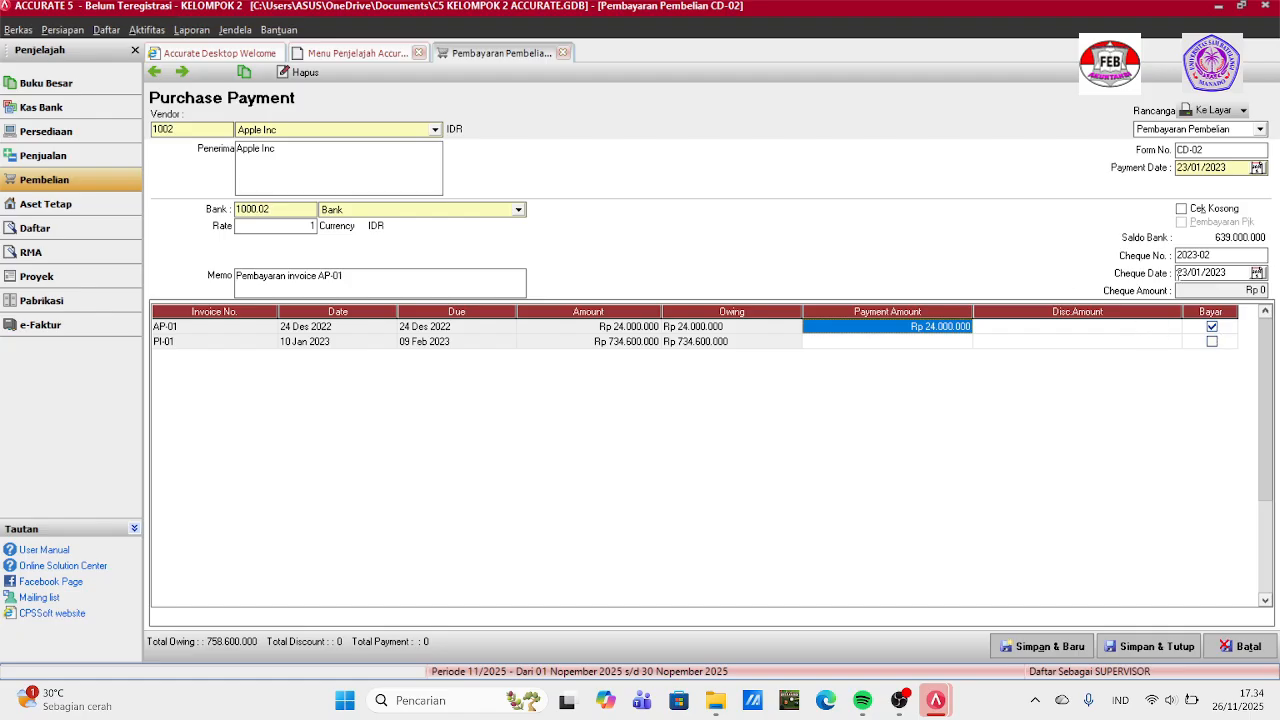
pyautogui.click(1216, 291)
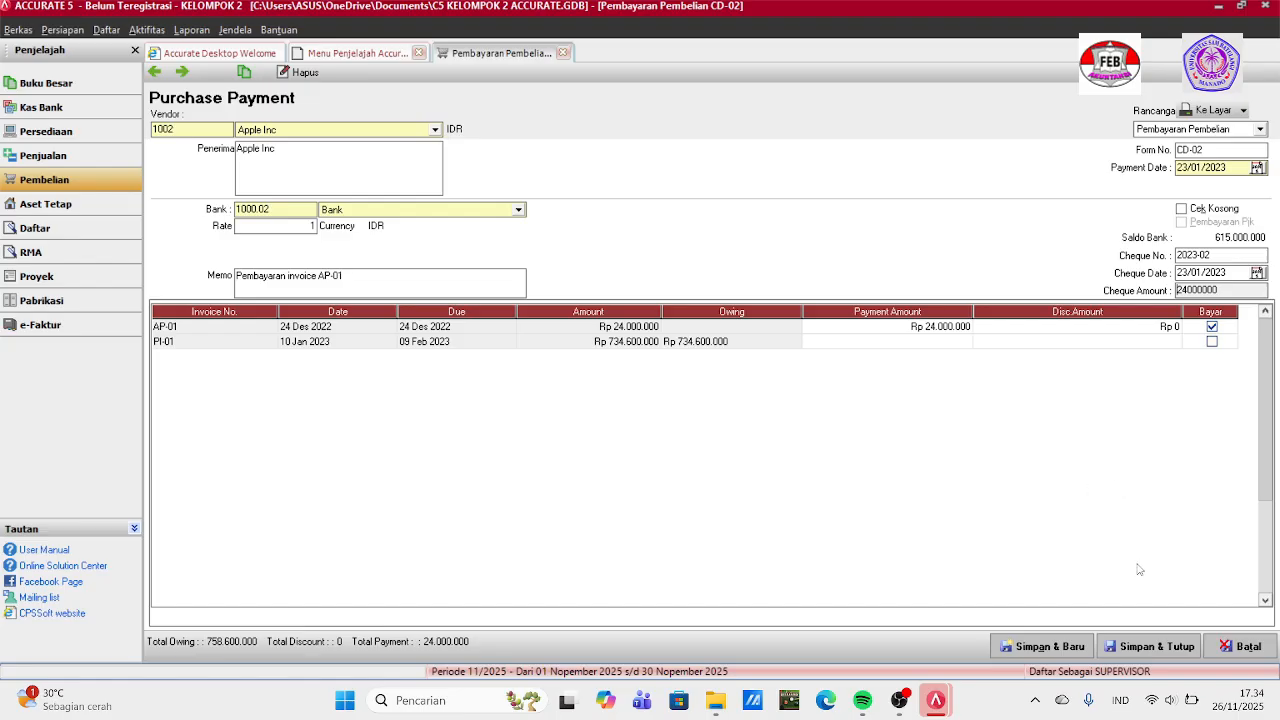
pyautogui.click(1127, 650)
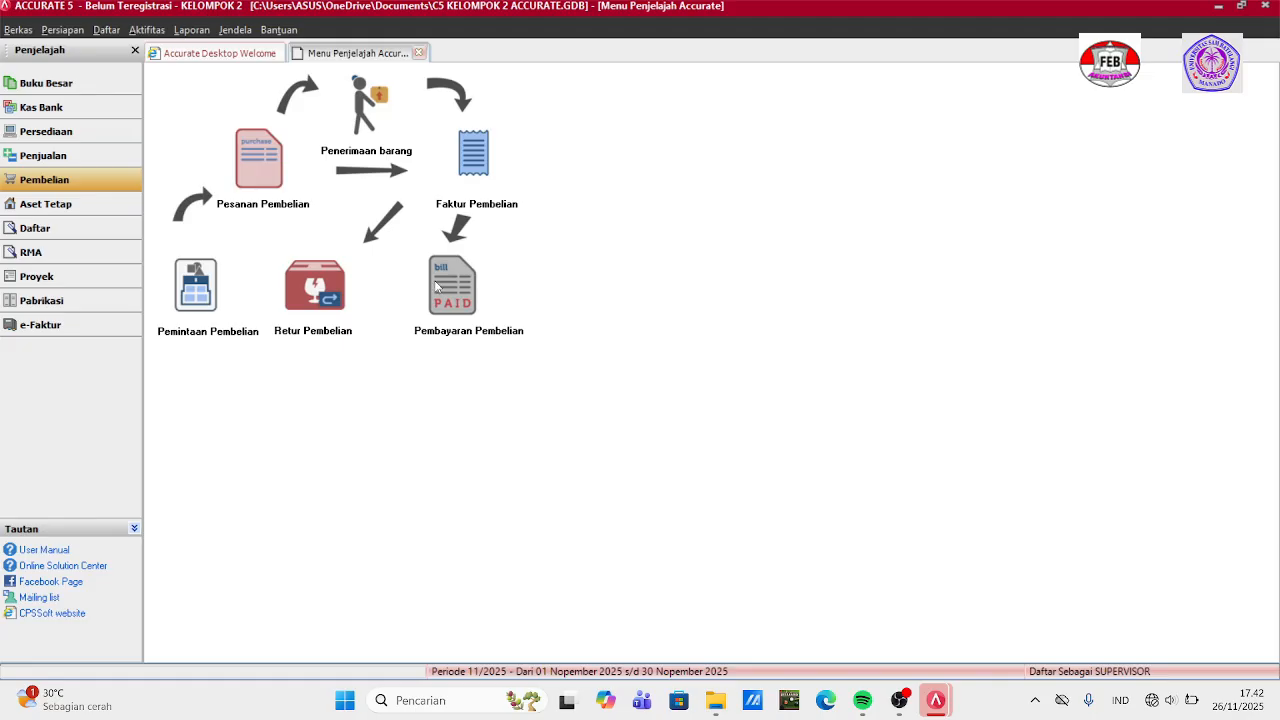
# Create a new purchase payment for the vendor Oppo.
pyautogui.click(434, 281)
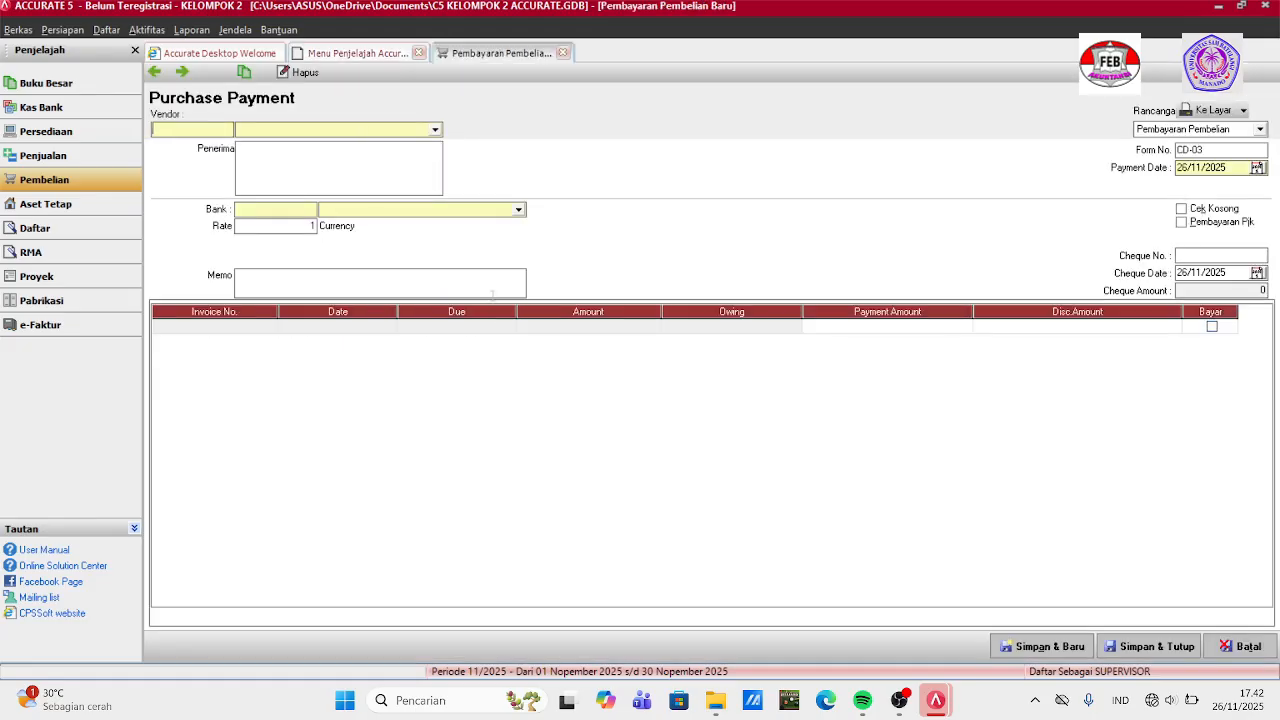
pyautogui.click(435, 130)
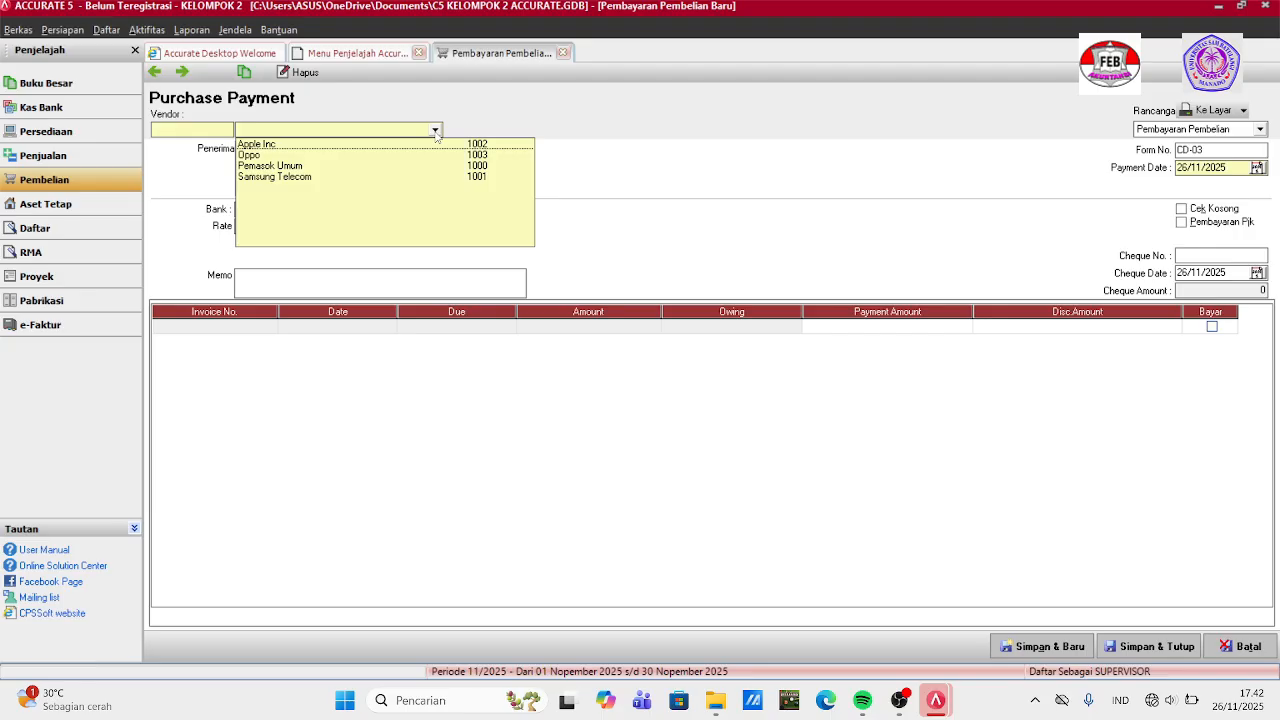
pyautogui.click(301, 156)
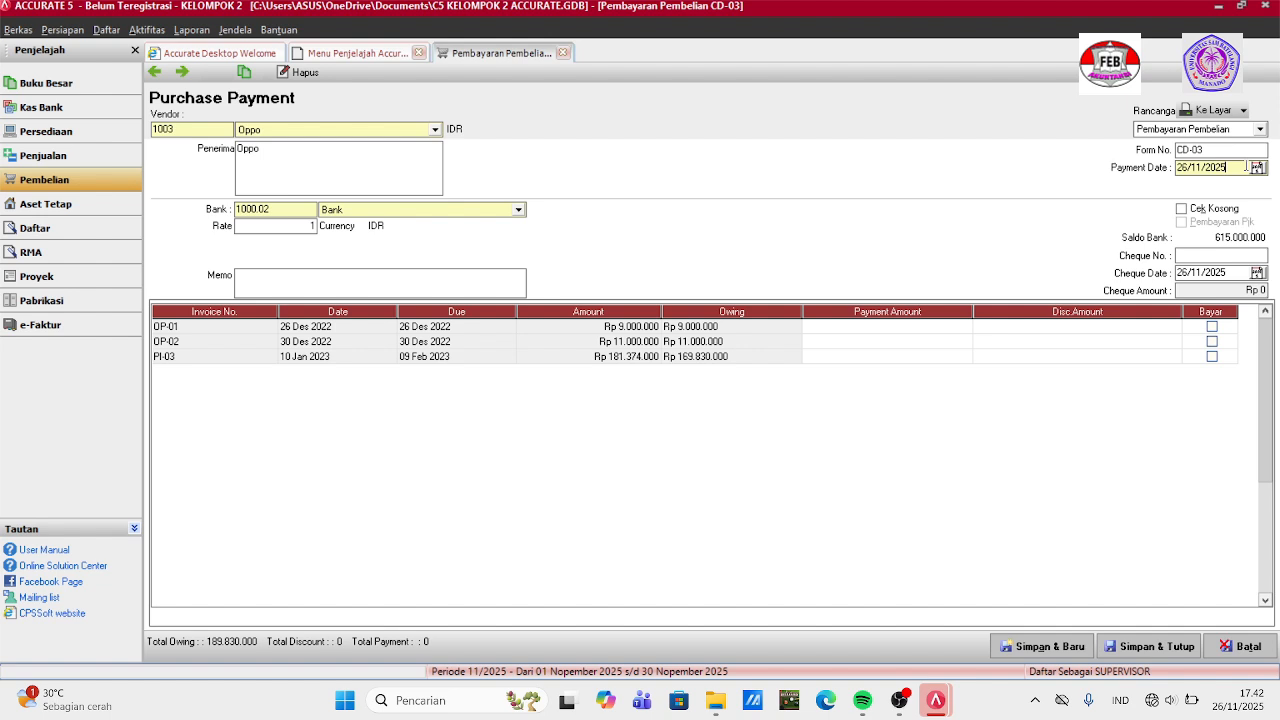
# Set the Oppo payment date to 25/01/2023.
pyautogui.press('BackSpace')
pyautogui.press('BackSpace')
pyautogui.press('BackSpace')
pyautogui.press('BackSpace')
pyautogui.press('BackSpace')
pyautogui.press('BackSpace')
pyautogui.press('BackSpace')
pyautogui.press('BackSpace')
pyautogui.write('25/01/2023')
# Enter cheque number 2023-03 and cheque date 25/01/2023 on the Oppo payment.
pyautogui.click(1210, 254)
pyautogui.write('2023-03')
pyautogui.click(1228, 270)
pyautogui.press('BackSpace')
pyautogui.press('BackSpace')
pyautogui.press('BackSpace')
pyautogui.press('BackSpace')
pyautogui.press('BackSpace')
pyautogui.press('BackSpace')
pyautogui.press('BackSpace')
pyautogui.press('BackSpace')
pyautogui.write('25/01/2023')
# Enter the memo "Pembayaran invoice PI-03" on the Oppo payment.
pyautogui.click(451, 283)
pyautogui.write('Pembayr')
pyautogui.press('BackSpace')
pyautogui.write('aran invoice PI-03')
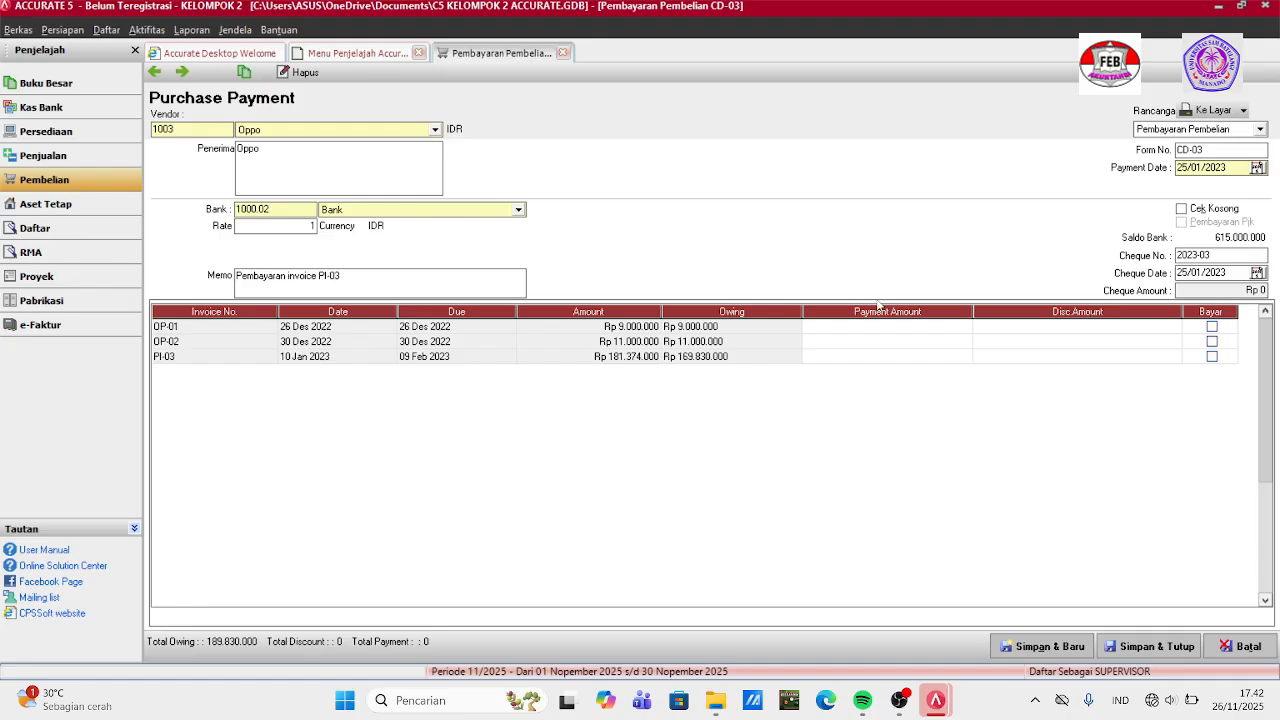
pyautogui.press('Tab')
# Enter a payment amount of 50.000.000 for invoice PI-03, and save and close the Oppo payment.
pyautogui.click(892, 357)
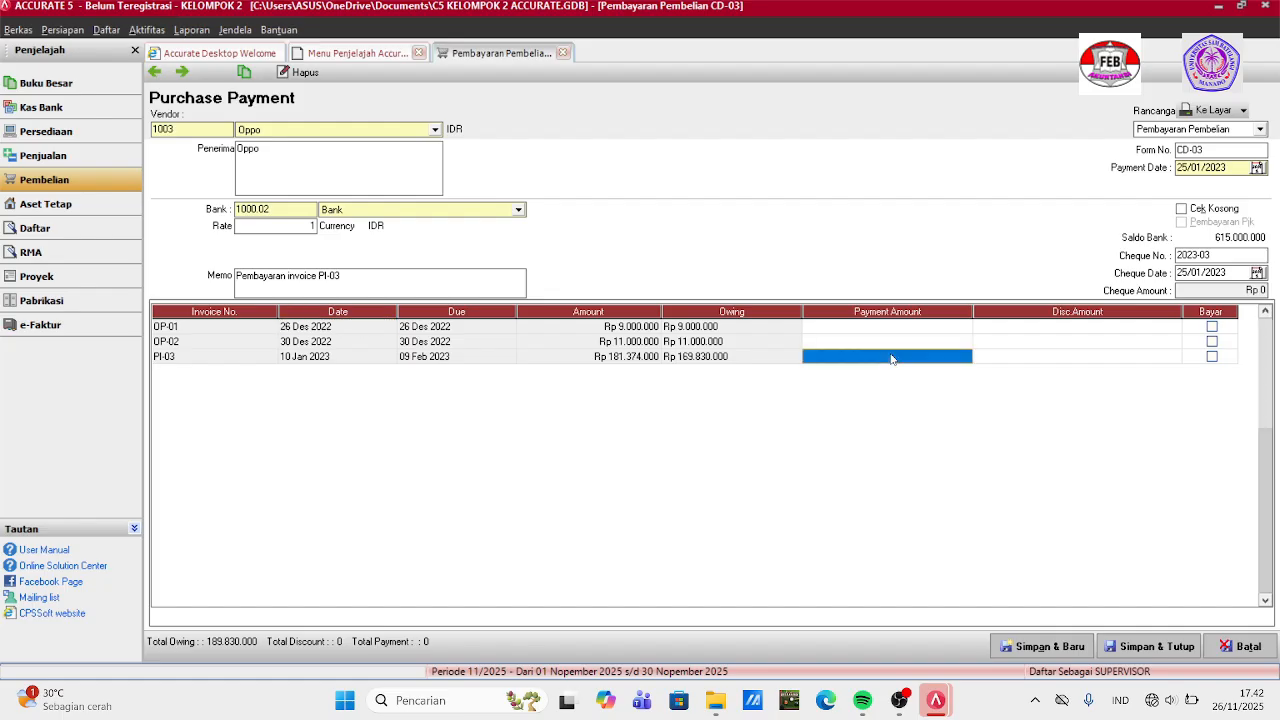
pyautogui.click(891, 355)
pyautogui.write('50')
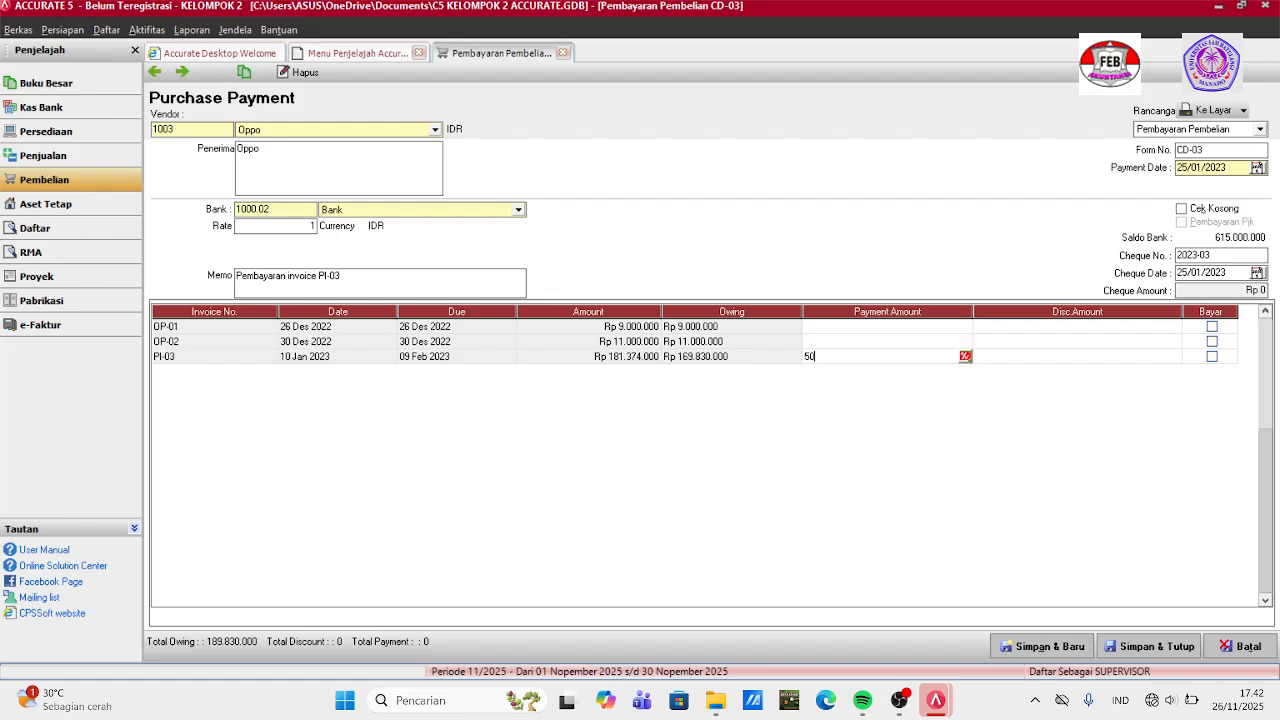
pyautogui.write('.000.000')
pyautogui.press('Return')
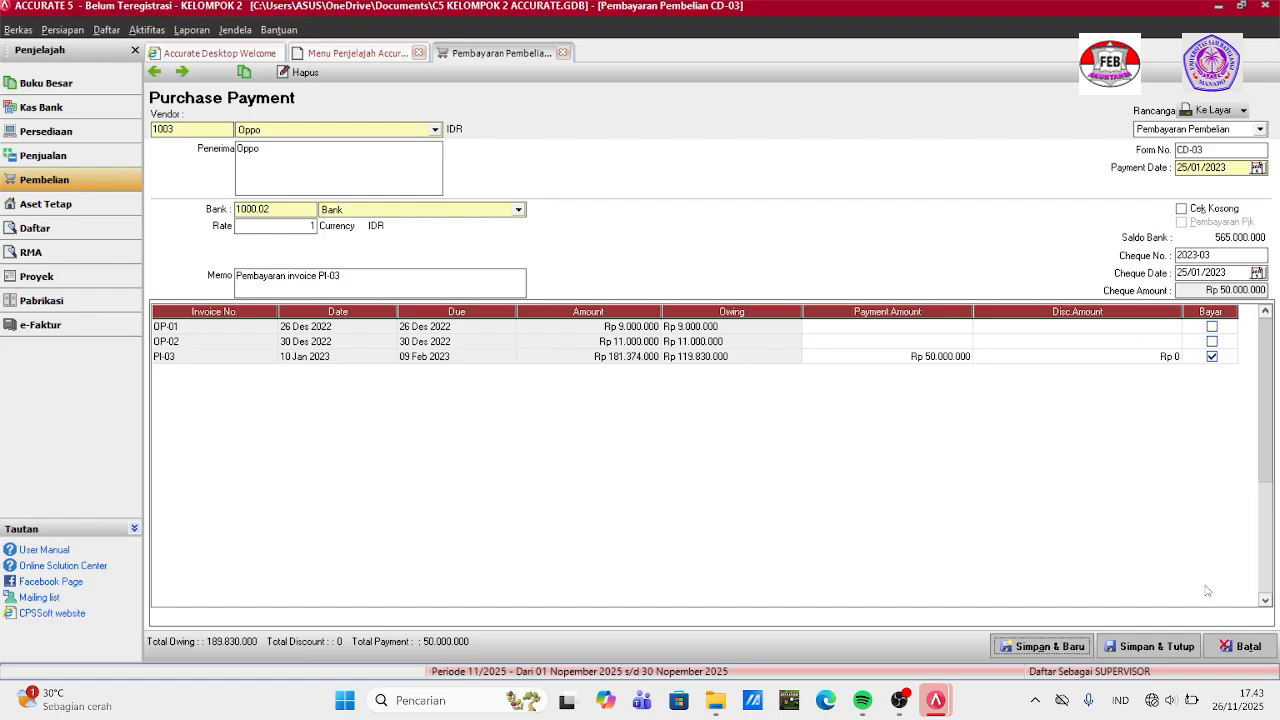
pyautogui.click(1170, 649)
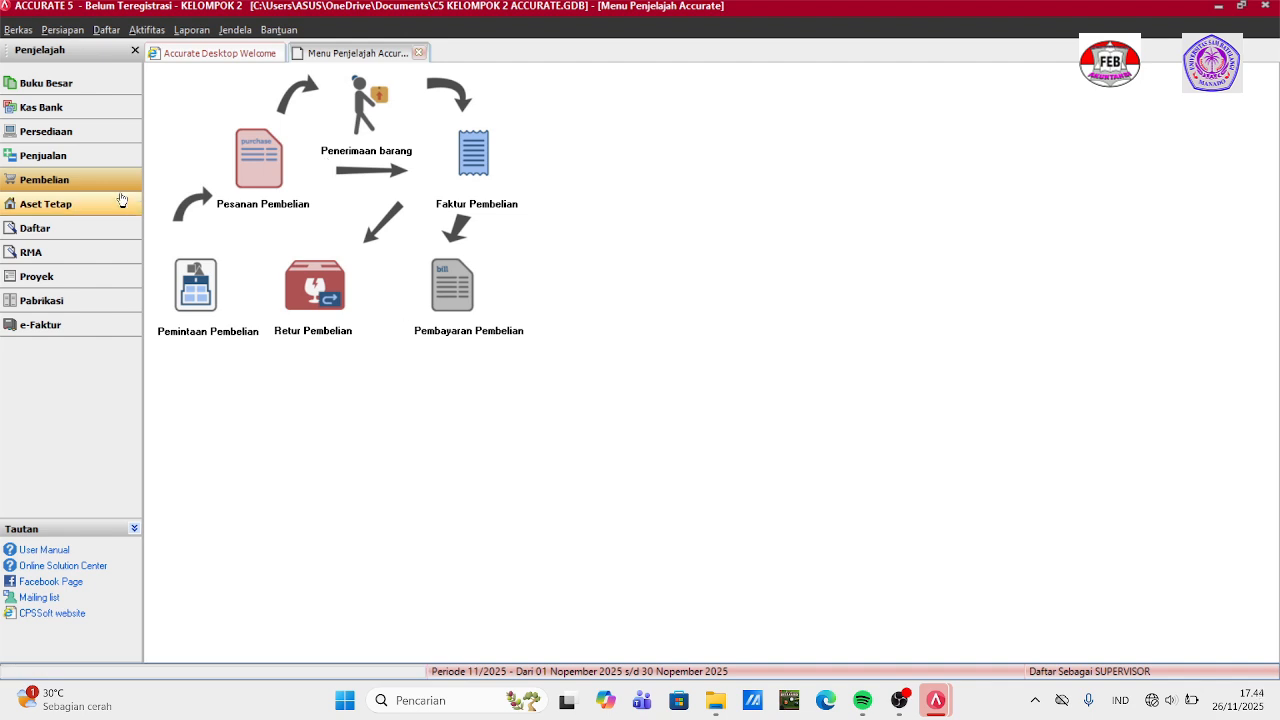
# Create a new purchase payment for the vendor Samsung Telecom.
pyautogui.click(105, 185)
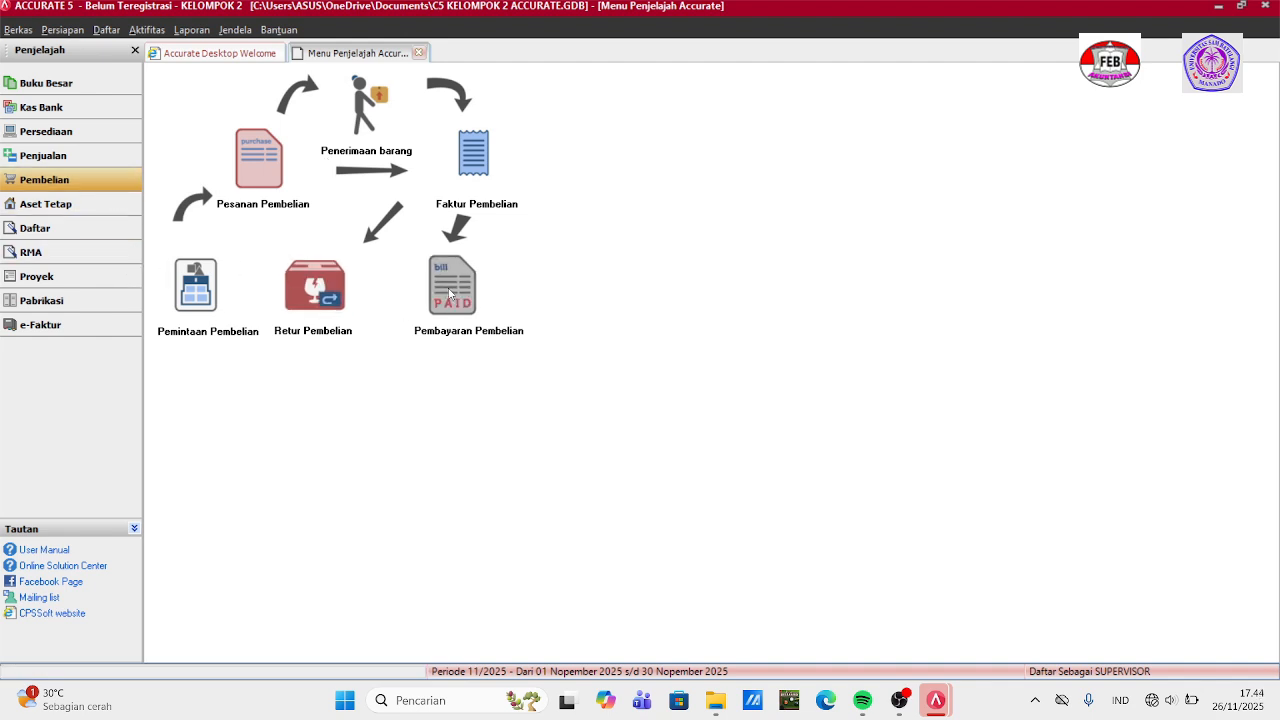
pyautogui.click(449, 288)
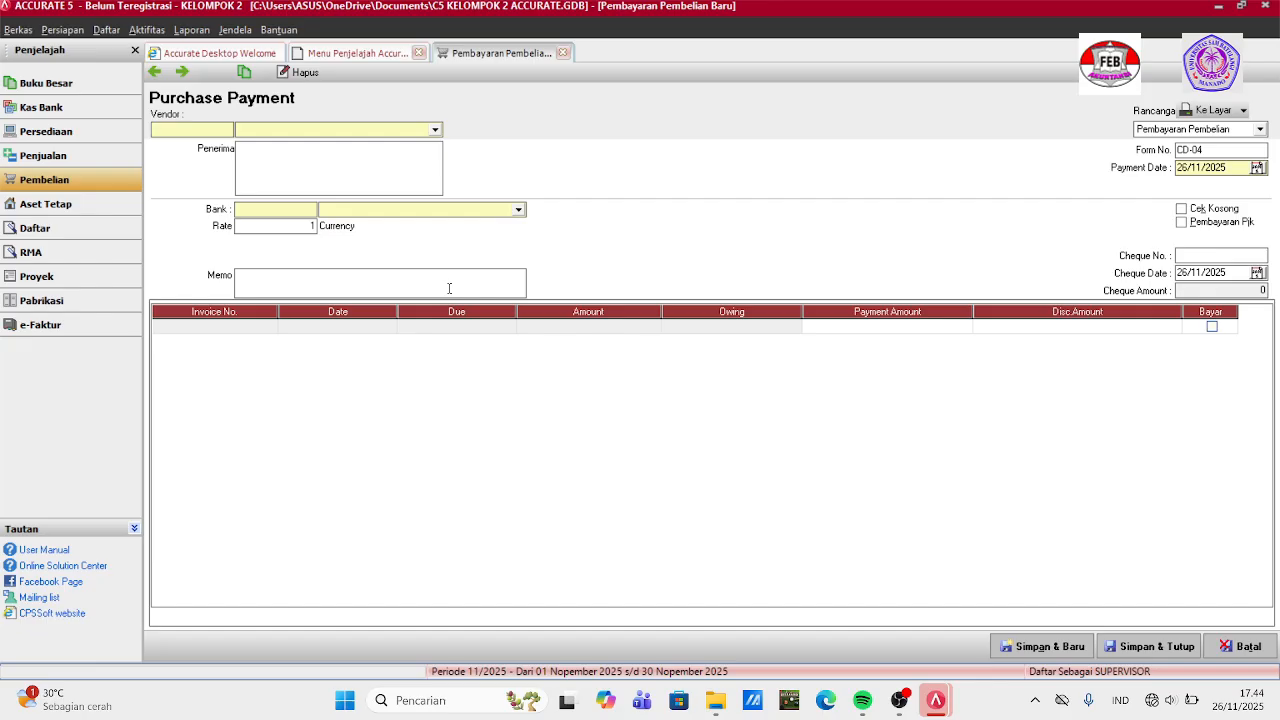
pyautogui.click(435, 131)
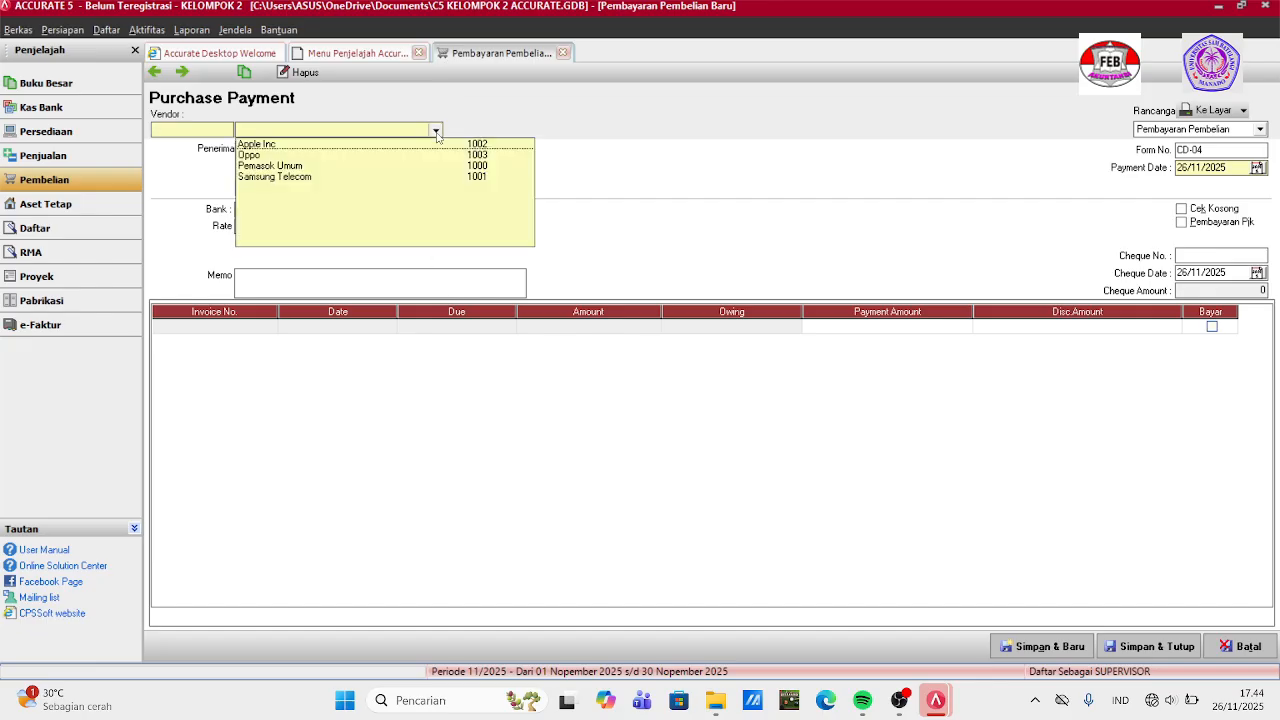
pyautogui.click(280, 177)
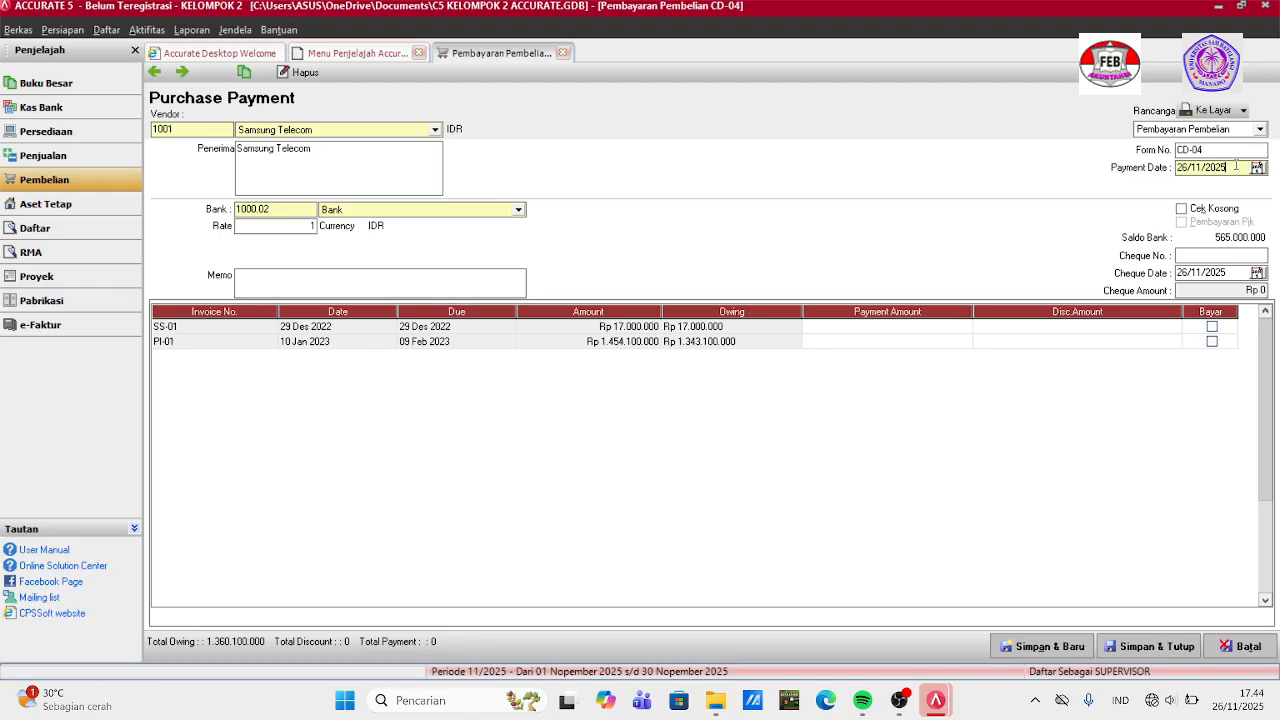
# Set the Samsung Telecom payment date to 29/01/2023.
pyautogui.press('BackSpace')
pyautogui.press('BackSpace')
pyautogui.press('BackSpace')
pyautogui.press('BackSpace')
pyautogui.press('BackSpace')
pyautogui.press('BackSpace')
pyautogui.press('BackSpace')
pyautogui.press('BackSpace')
pyautogui.write('29/01/2')
pyautogui.write('023')
# Enter cheque number 2023-04 and cheque date 29/01/2023 on the Samsung Telecom payment.
pyautogui.write('2023')
pyautogui.write('-04')
pyautogui.press('BackSpace')
pyautogui.press('BackSpace')
pyautogui.press('BackSpace')
pyautogui.press('BackSpace')
pyautogui.press('BackSpace')
pyautogui.press('BackSpace')
pyautogui.press('BackSpace')
pyautogui.press('BackSpace')
pyautogui.write('29/01/2023')
# Enter the memo "Pembayaran invoice SS-01" on the Samsung Telecom payment.
pyautogui.click(290, 288)
pyautogui.write('Pembayaran invoice SS')
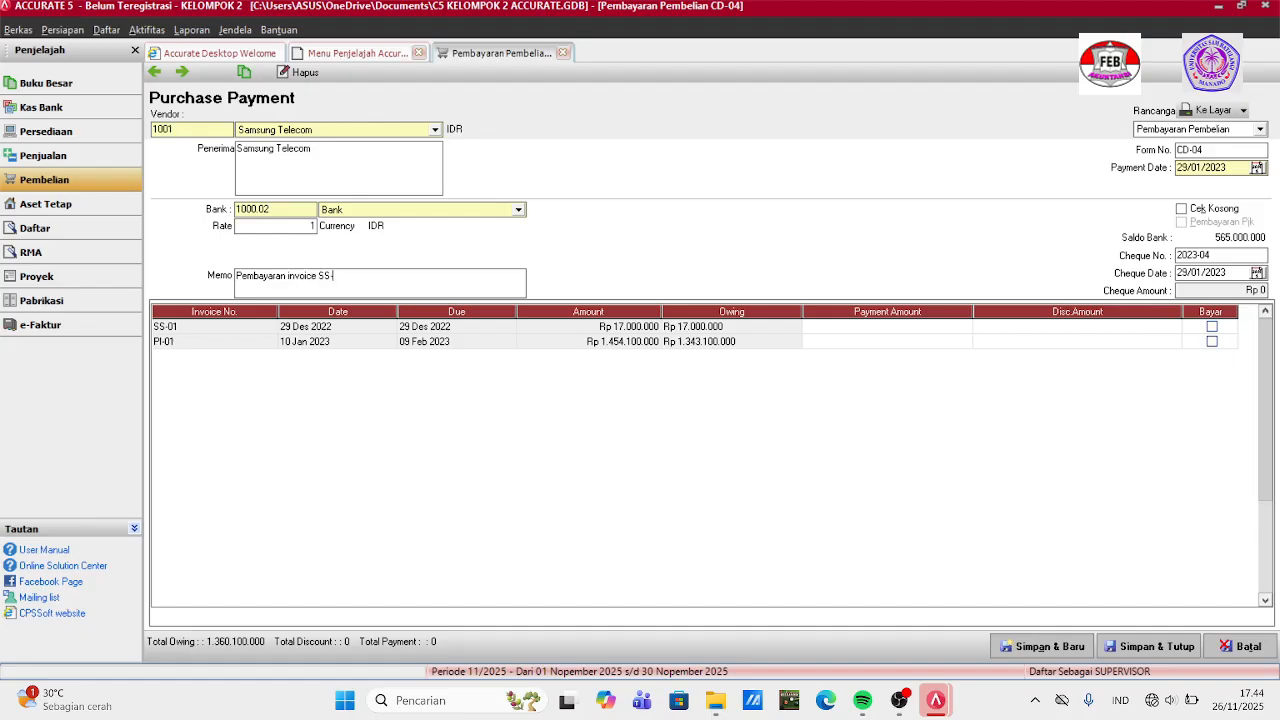
pyautogui.write('-01')
# Enter a payment amount of 17.000.000 for invoice SS-01, and save and close the Samsung Telecom payment.
pyautogui.click(892, 328)
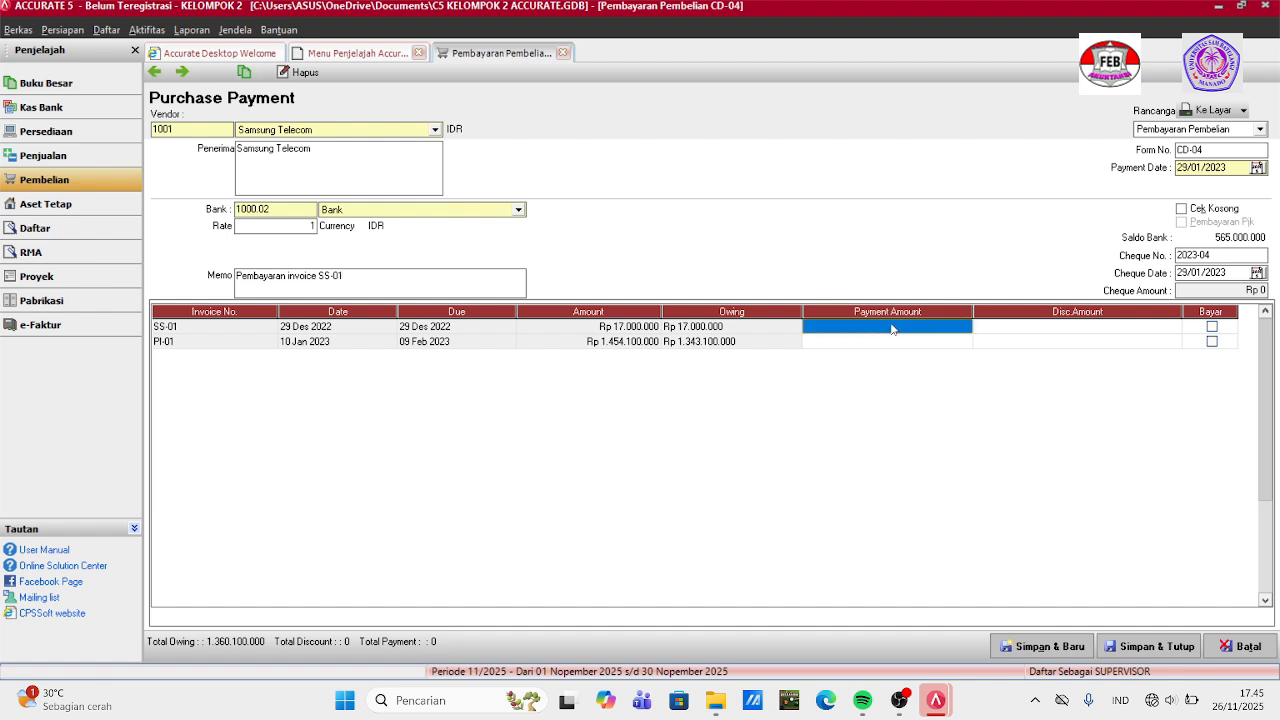
pyautogui.click(892, 328)
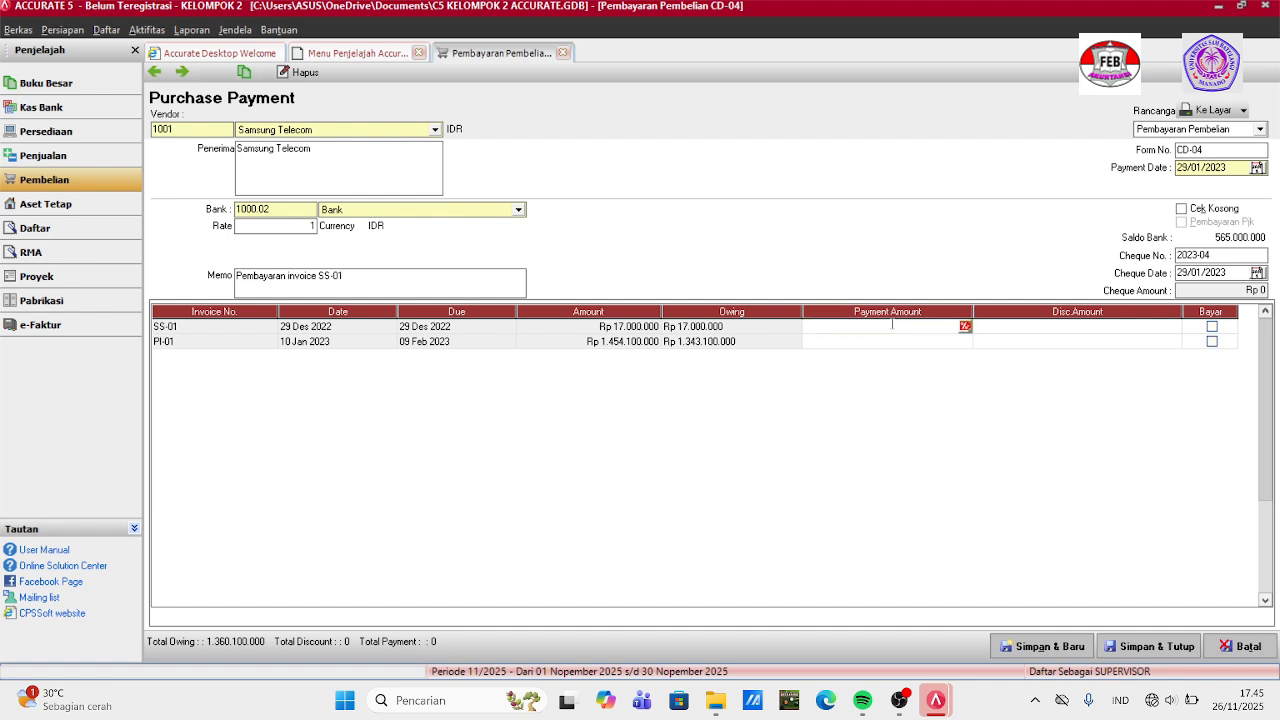
pyautogui.write('17000000')
pyautogui.press('Return')
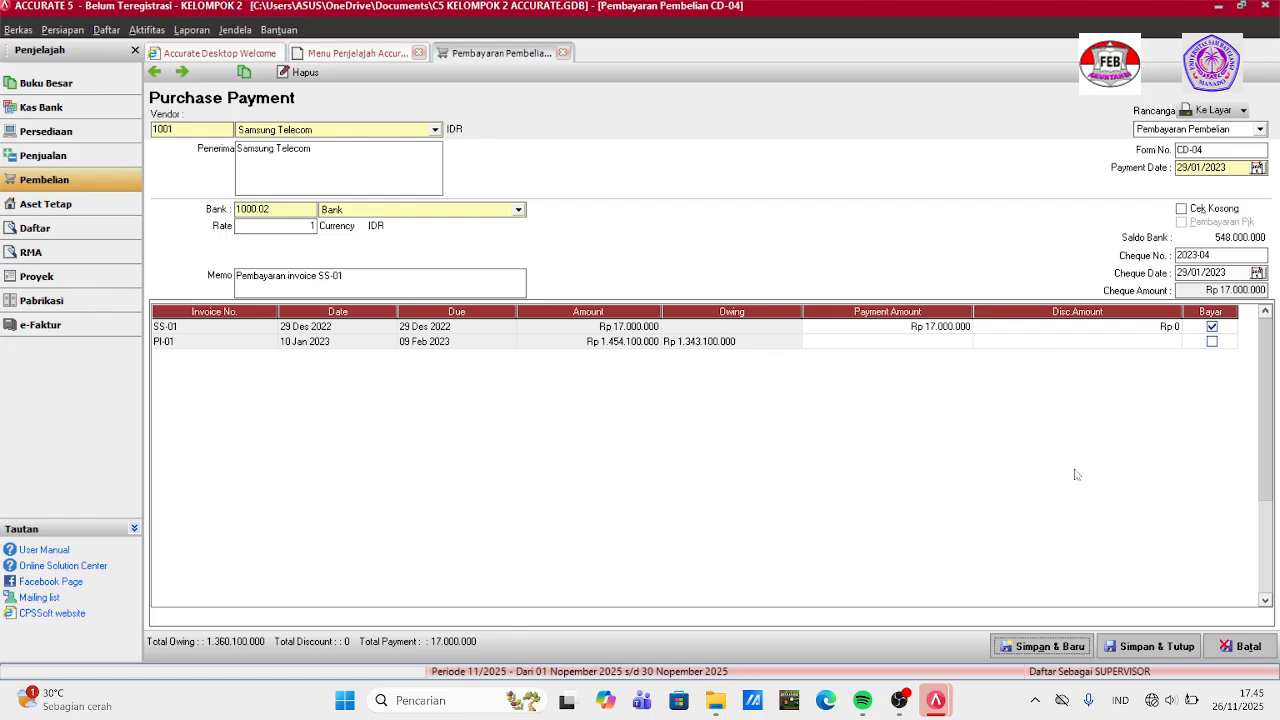
pyautogui.click(1152, 647)
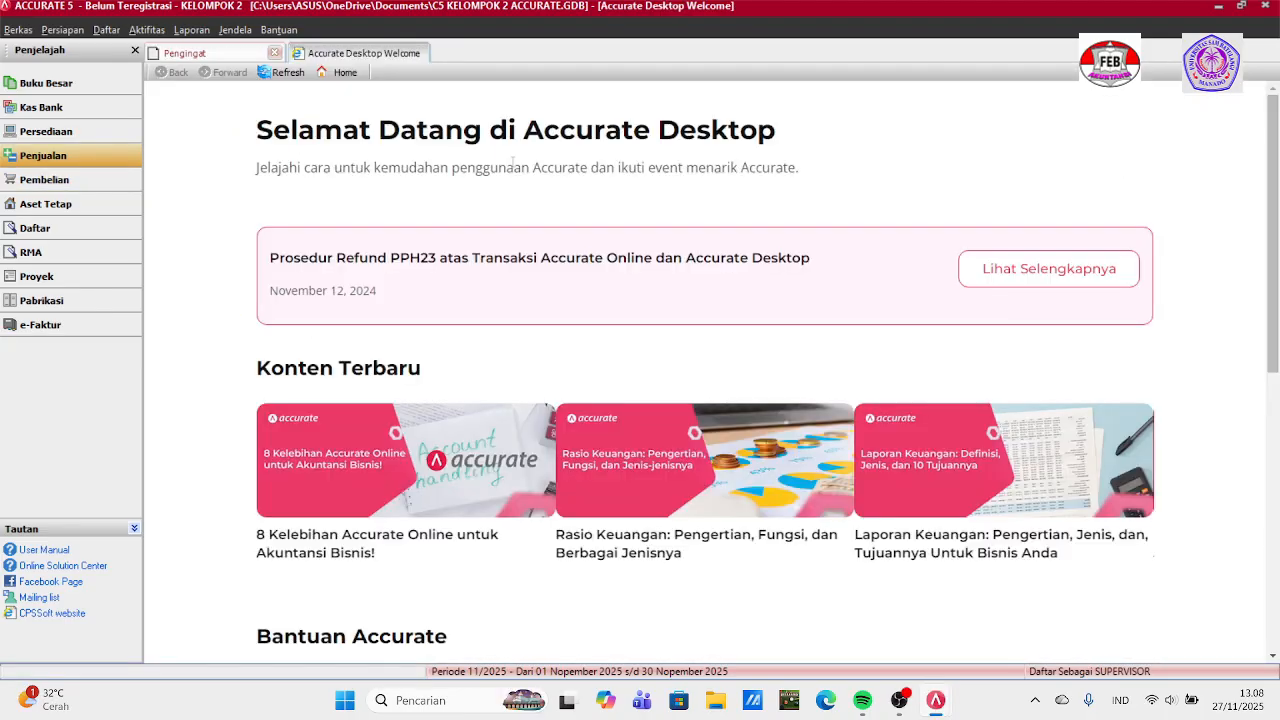
# Create a new sales quotation for the customer Erafone.
pyautogui.click(100, 166)
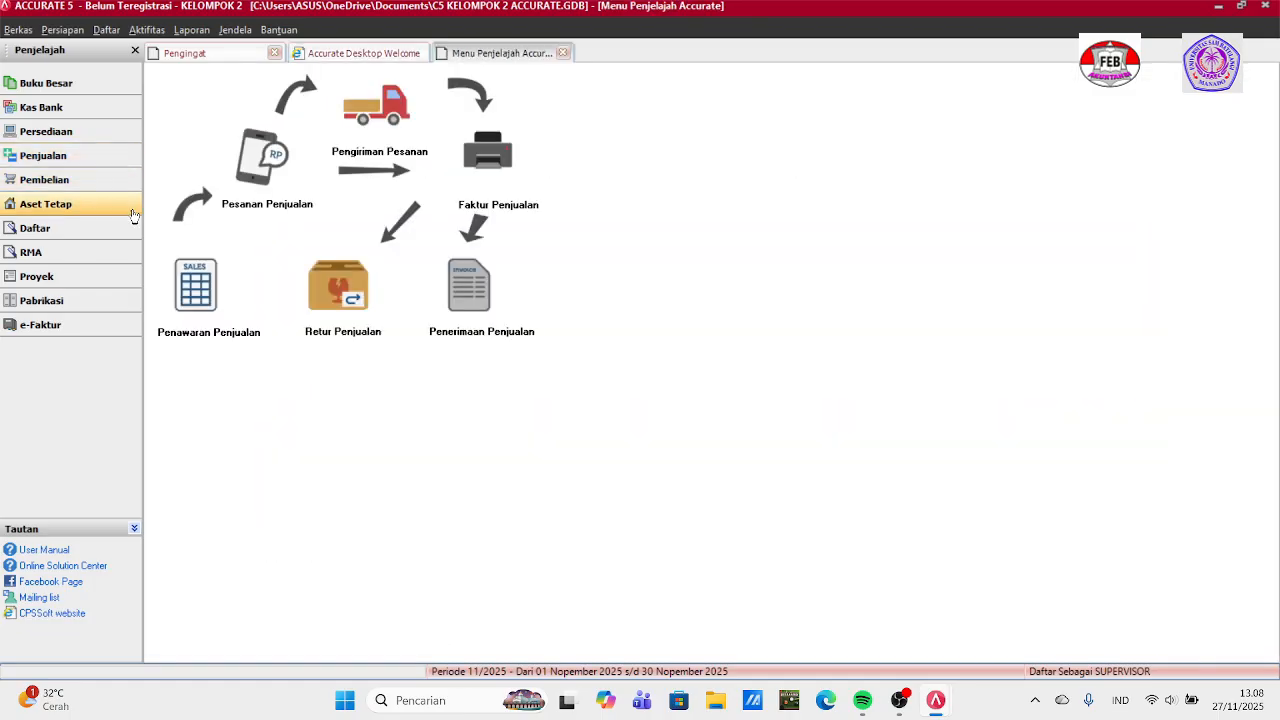
pyautogui.click(195, 270)
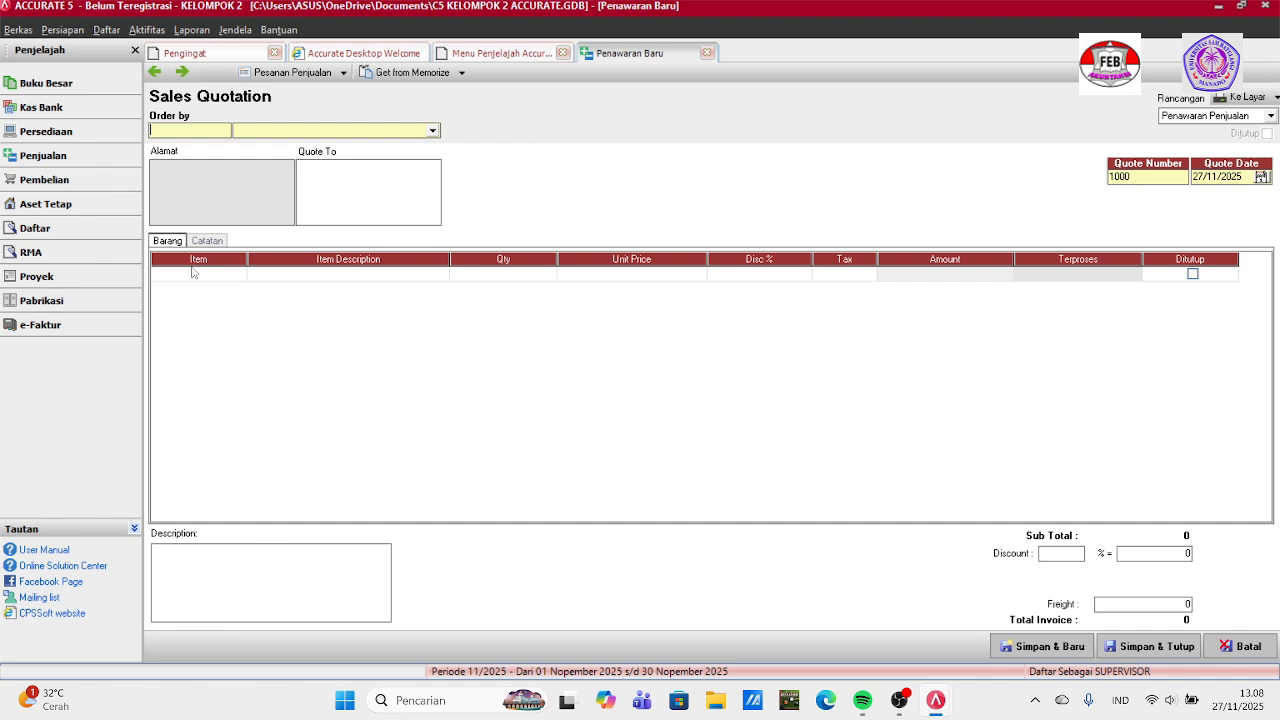
pyautogui.click(432, 130)
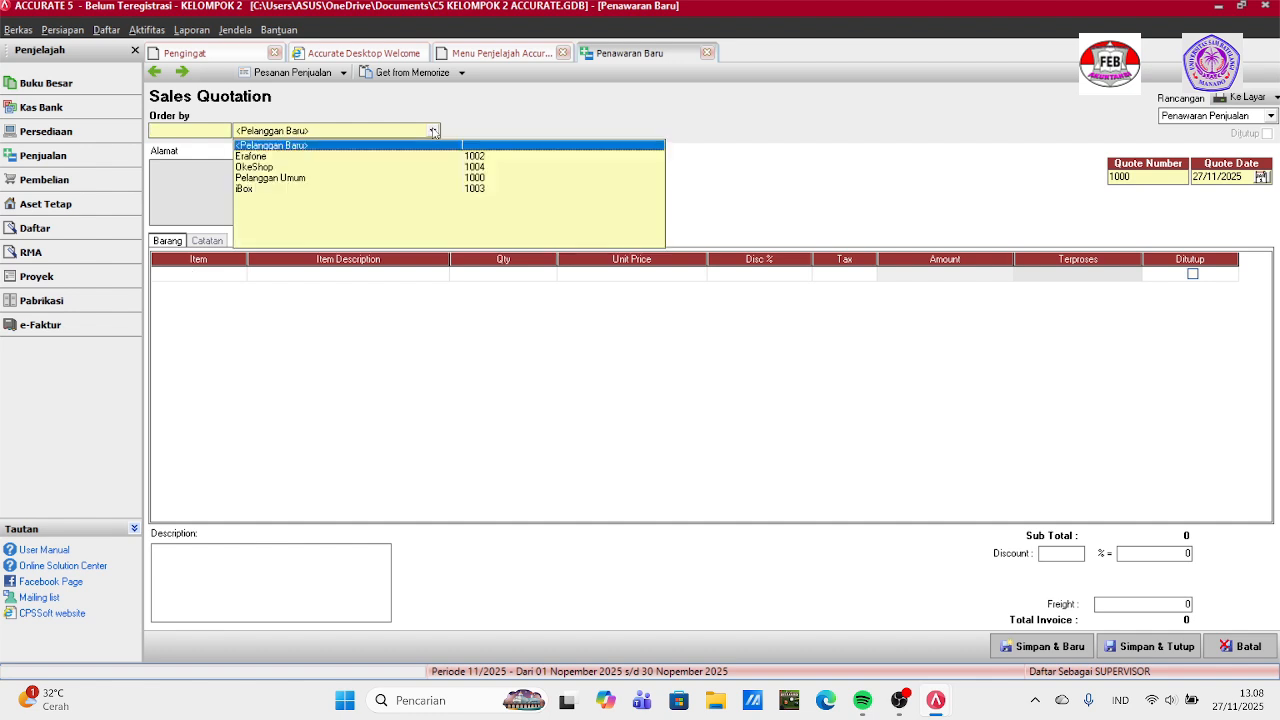
pyautogui.click(276, 157)
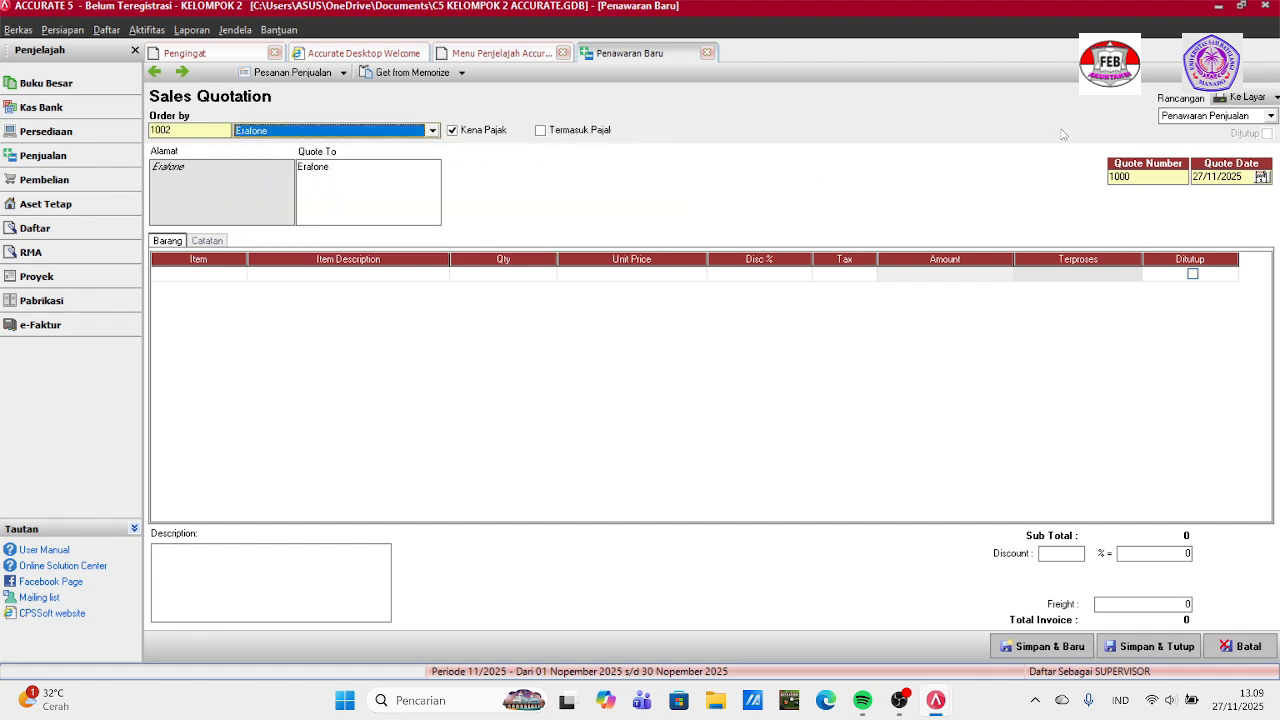
# Set the Erafone quotation's quote number to SQ-01.
pyautogui.click(1157, 177)
pyautogui.press('BackSpace')
pyautogui.press('BackSpace')
pyautogui.press('BackSpace')
pyautogui.press('BackSpace')
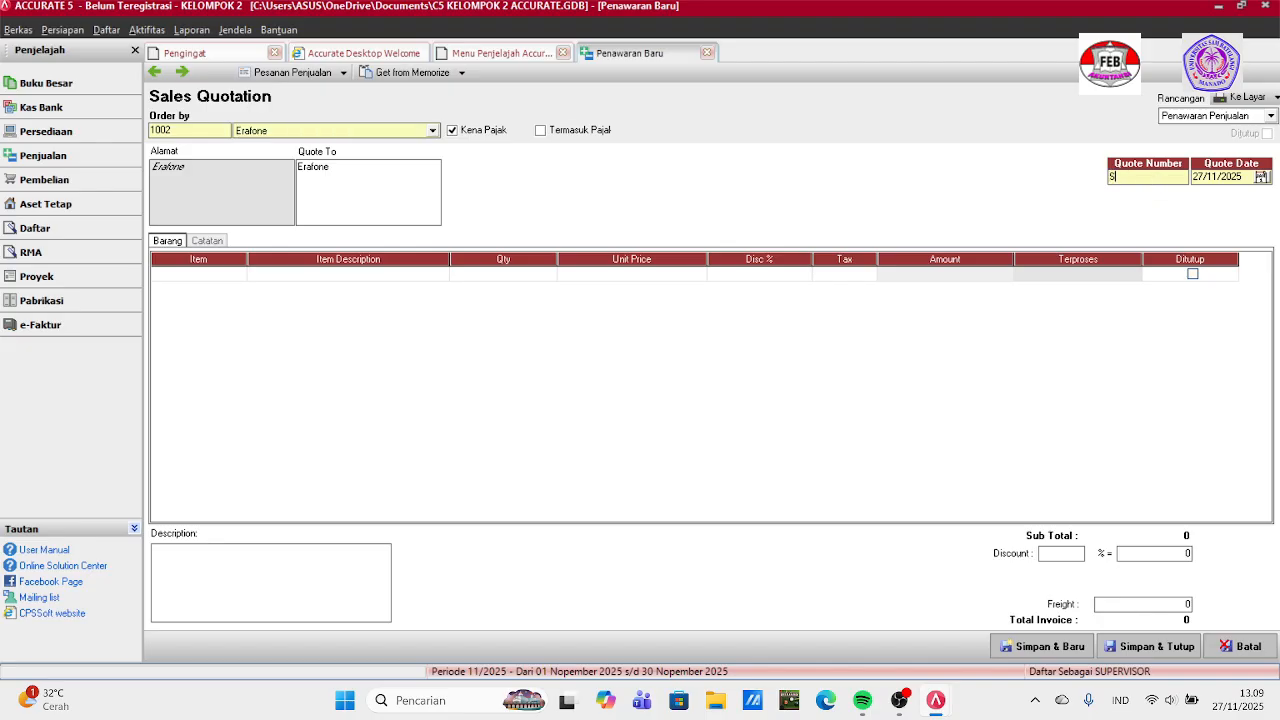
pyautogui.write('SQ-01')
# Set the quote date of quotation SQ-01 to 11/01/2023.
pyautogui.press('BackSpace')
pyautogui.press('BackSpace')
pyautogui.press('BackSpace')
pyautogui.press('BackSpace')
pyautogui.press('BackSpace')
pyautogui.press('BackSpace')
pyautogui.press('BackSpace')
pyautogui.press('BackSpace')
pyautogui.write('11/01/2023')
# Add item HP-01 Samsung Galaxy Note 10+ to the quotation with a quantity of 20.
pyautogui.click(240, 276)
pyautogui.click(239, 274)
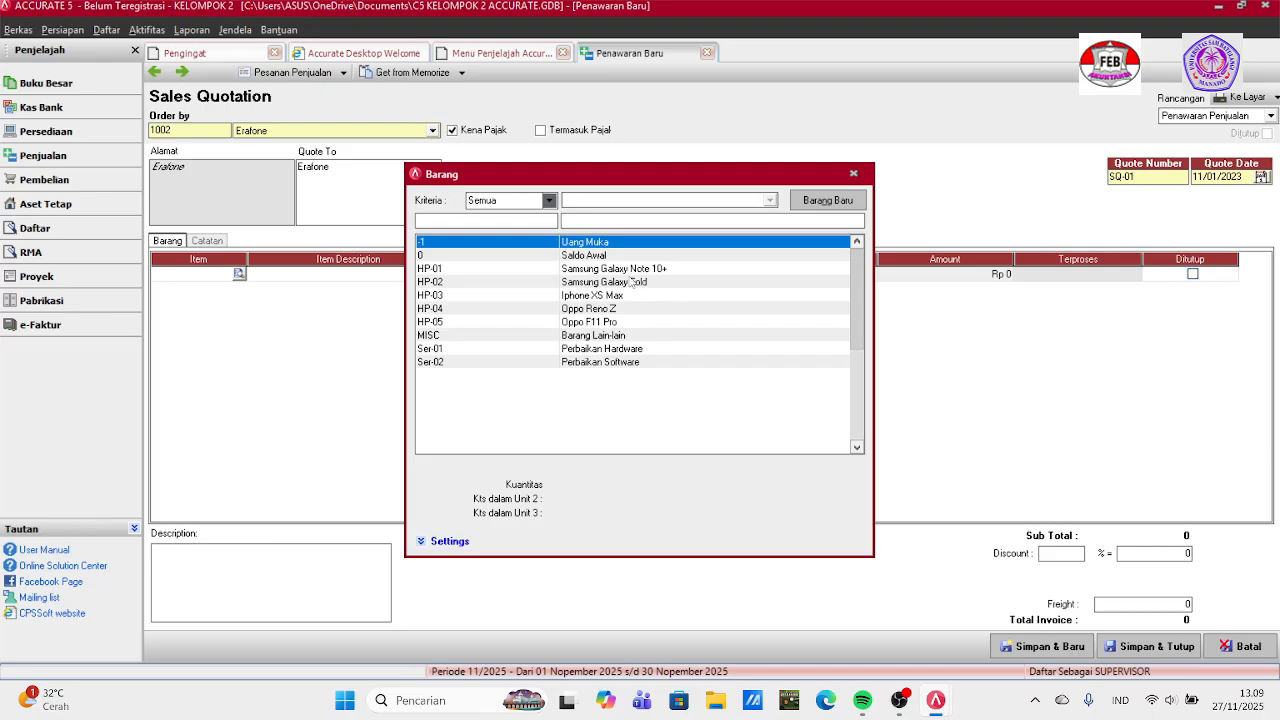
pyautogui.click(628, 270)
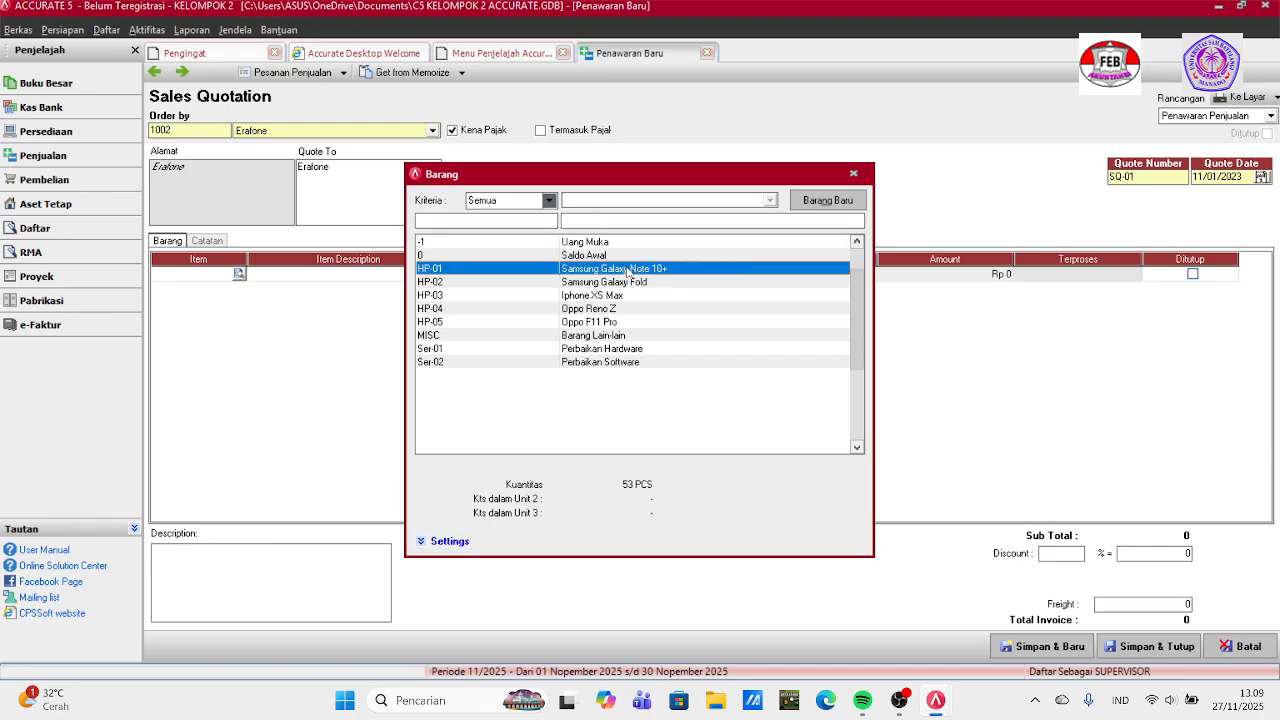
pyautogui.doubleClick(628, 270)
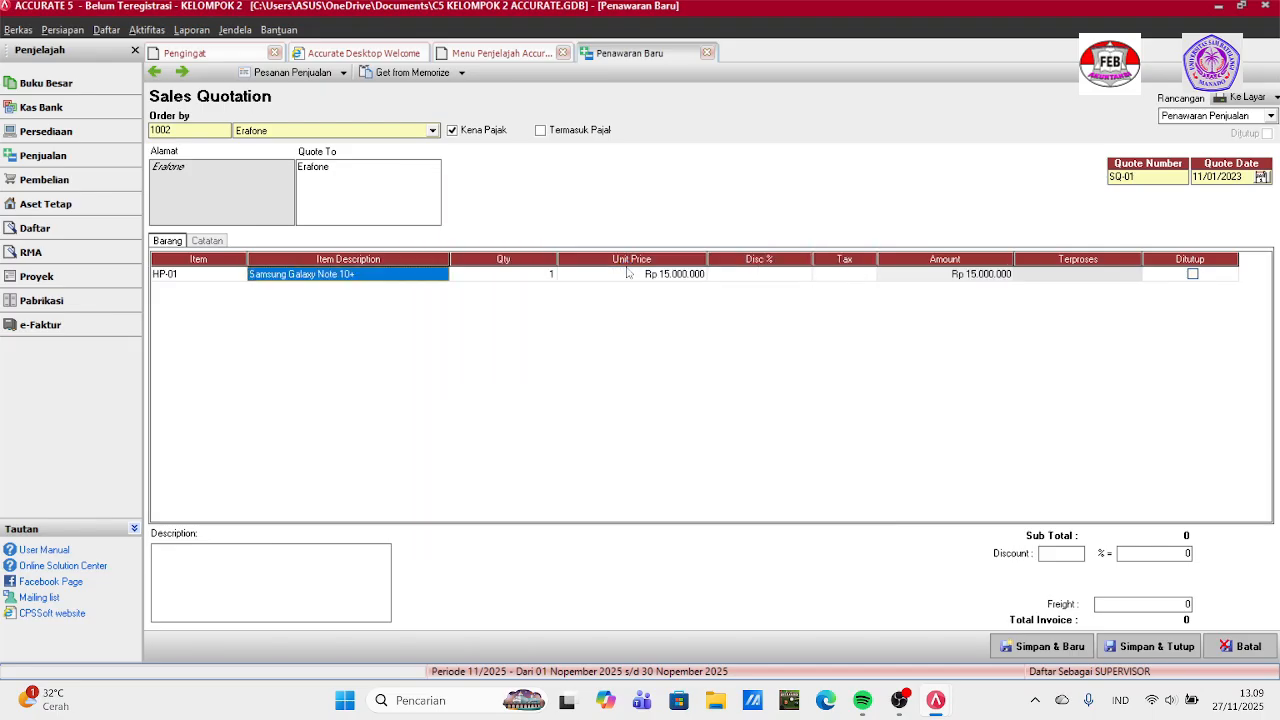
pyautogui.click(549, 276)
pyautogui.write('20')
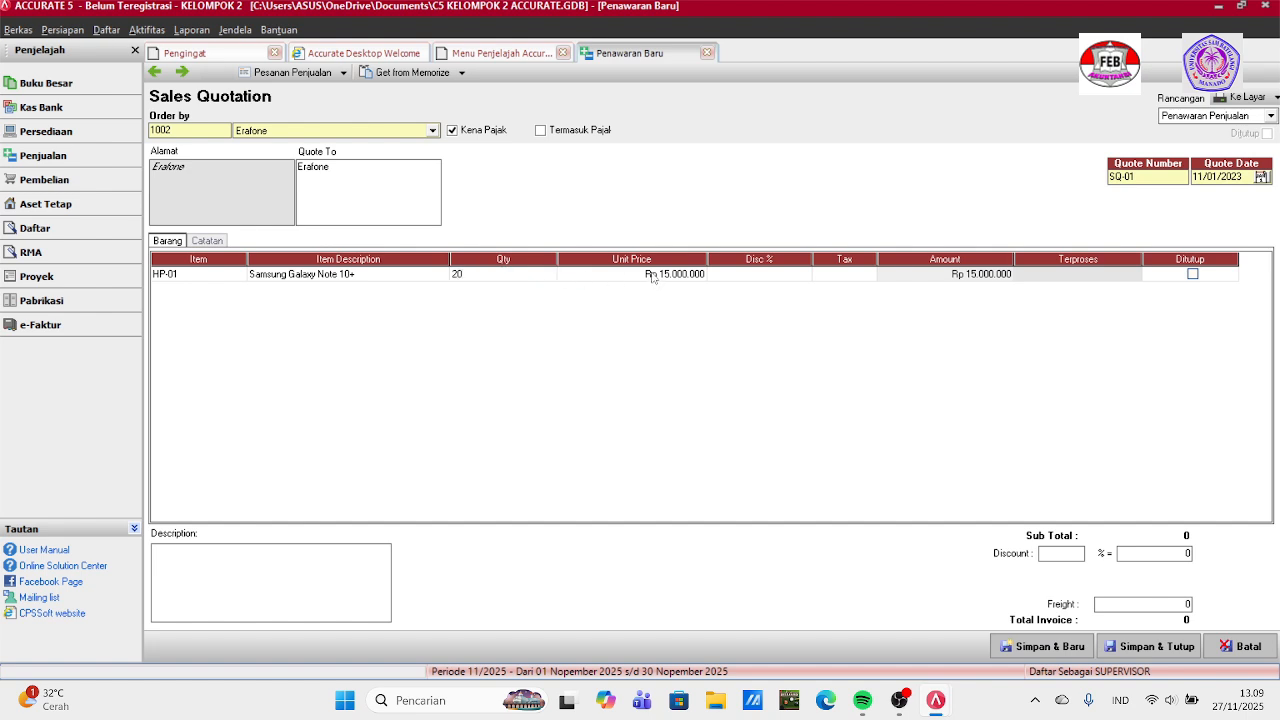
# Apply tax code T to the Samsung Galaxy Note 10+ line and complete that row.
pyautogui.click(847, 274)
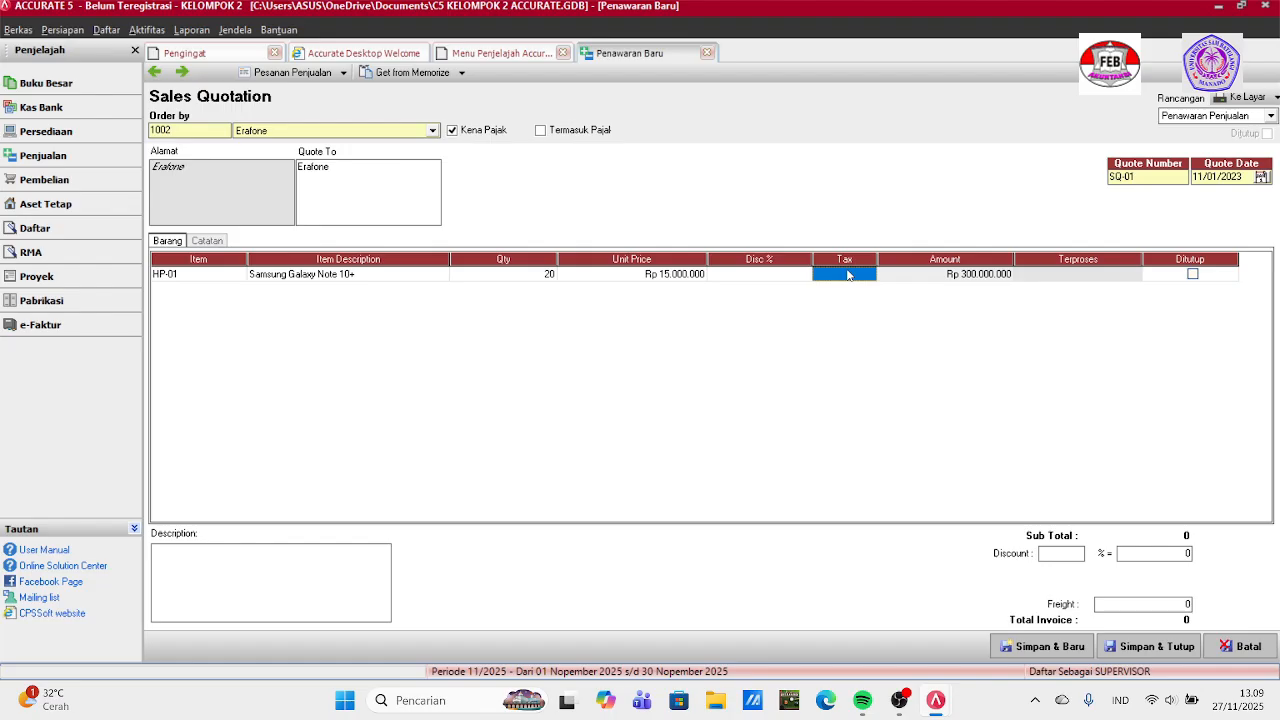
pyautogui.write('T')
pyautogui.press('Tab')
pyautogui.press('Tab')
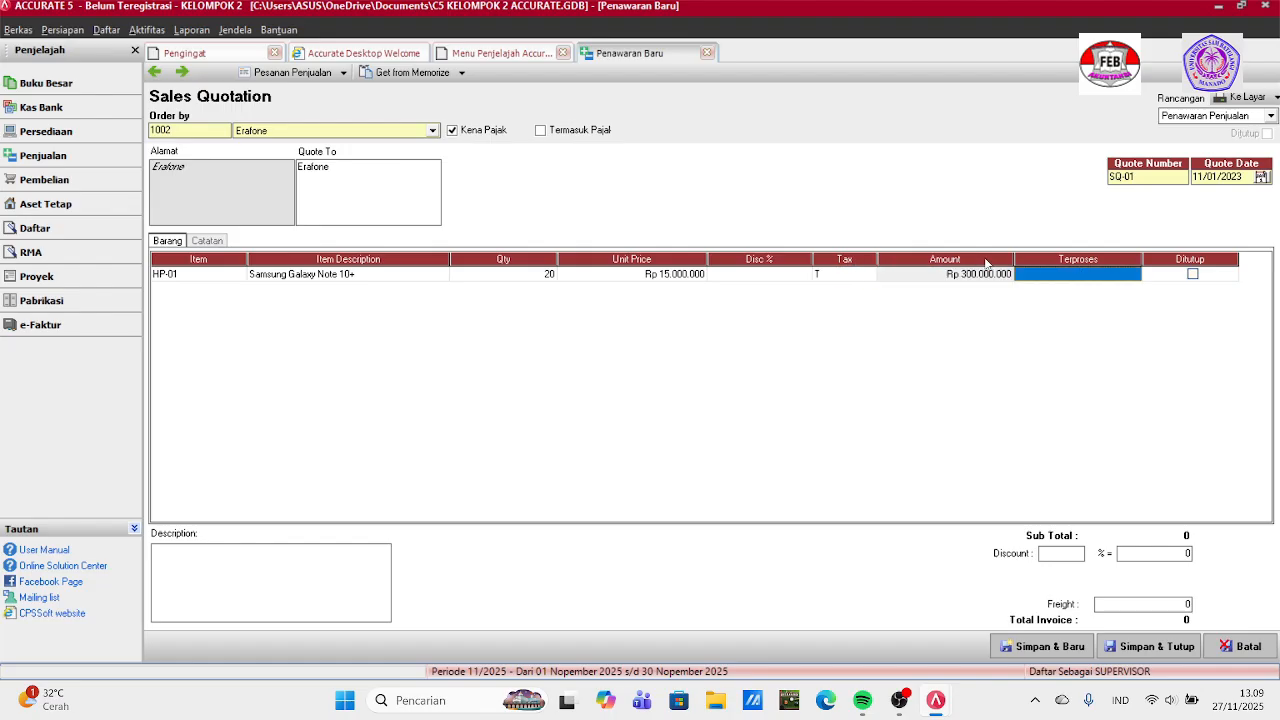
pyautogui.press('Tab')
pyautogui.press('Tab')
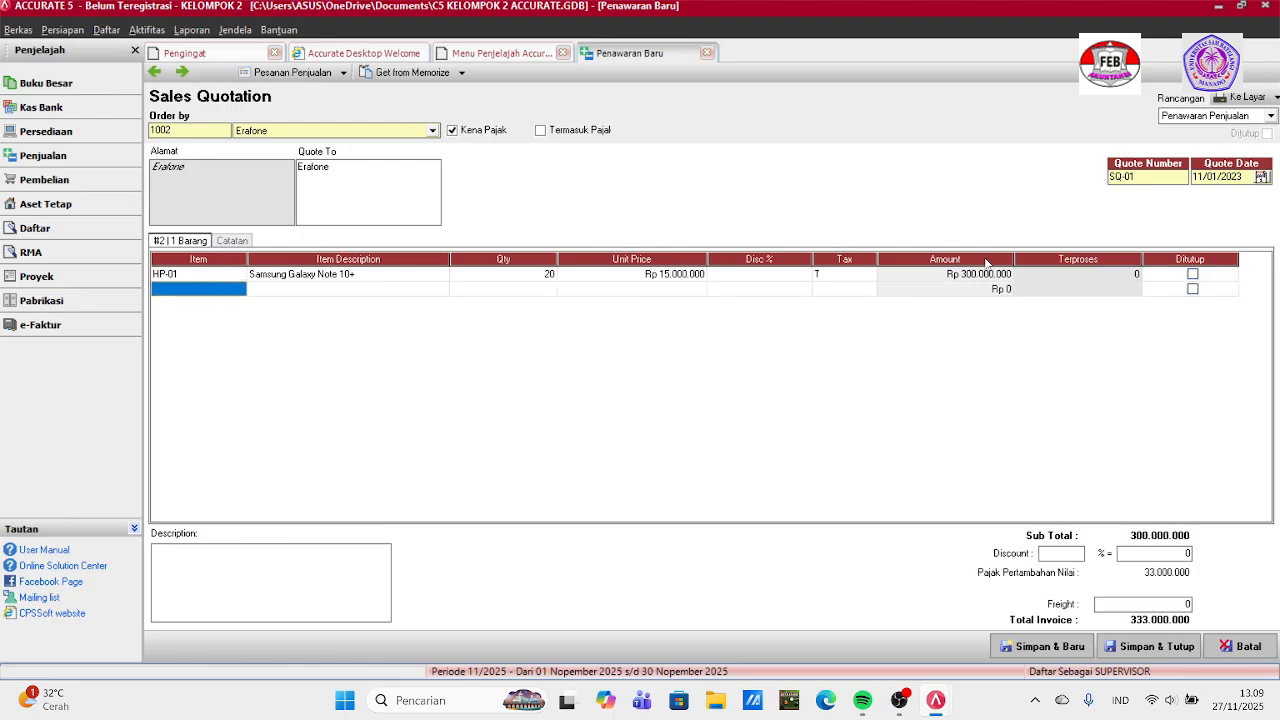
# Add item HP-05 Oppo F11 Pro on the second quotation line with a quantity of 10.
pyautogui.click(238, 289)
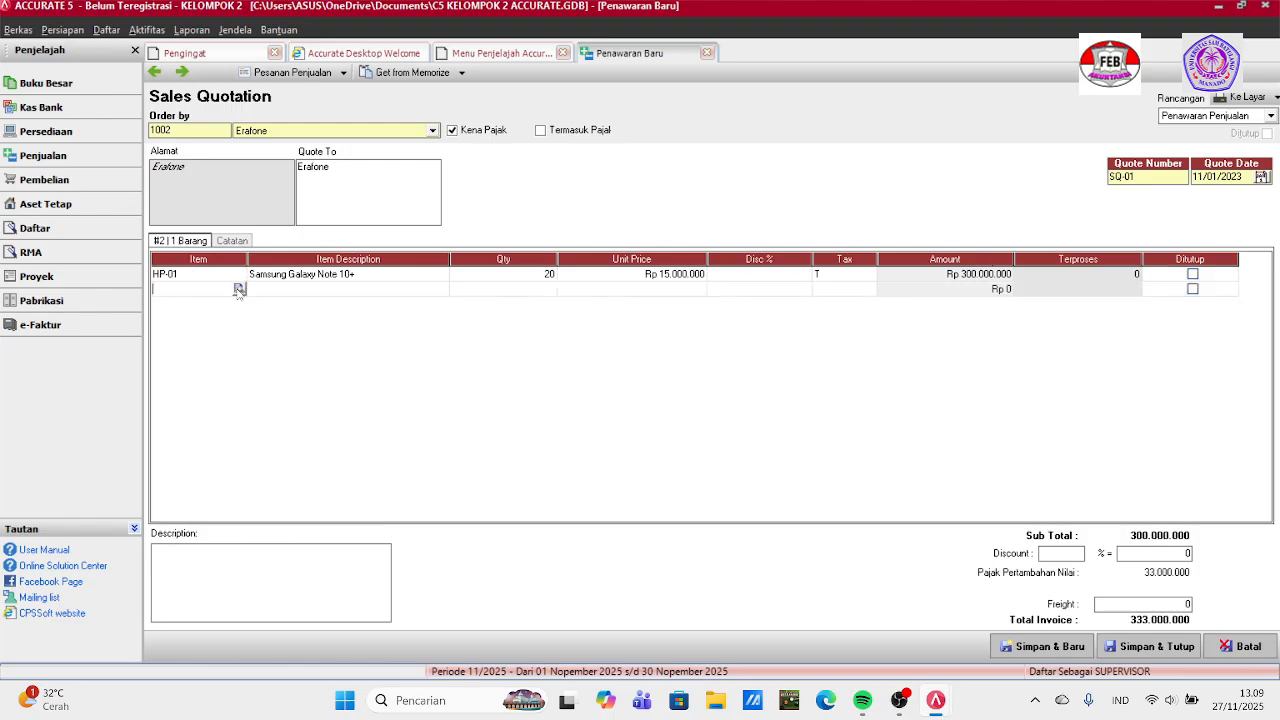
pyautogui.click(238, 289)
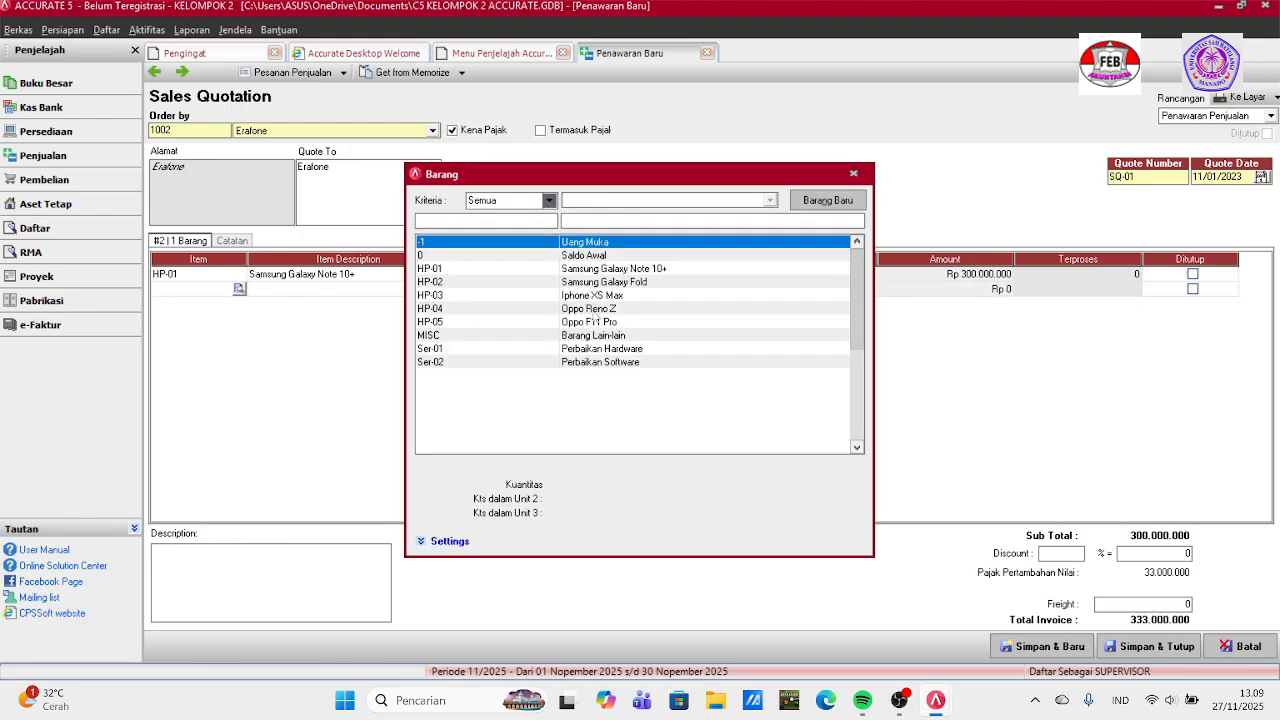
pyautogui.click(593, 322)
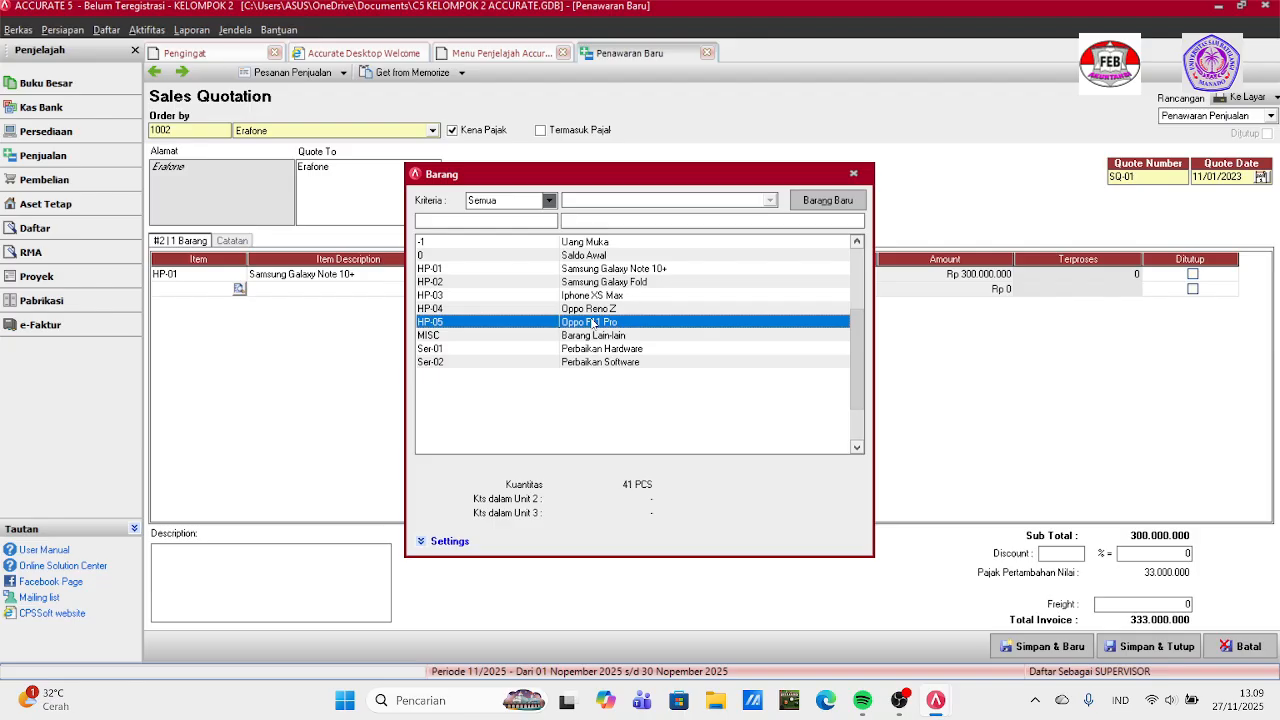
pyautogui.doubleClick(593, 322)
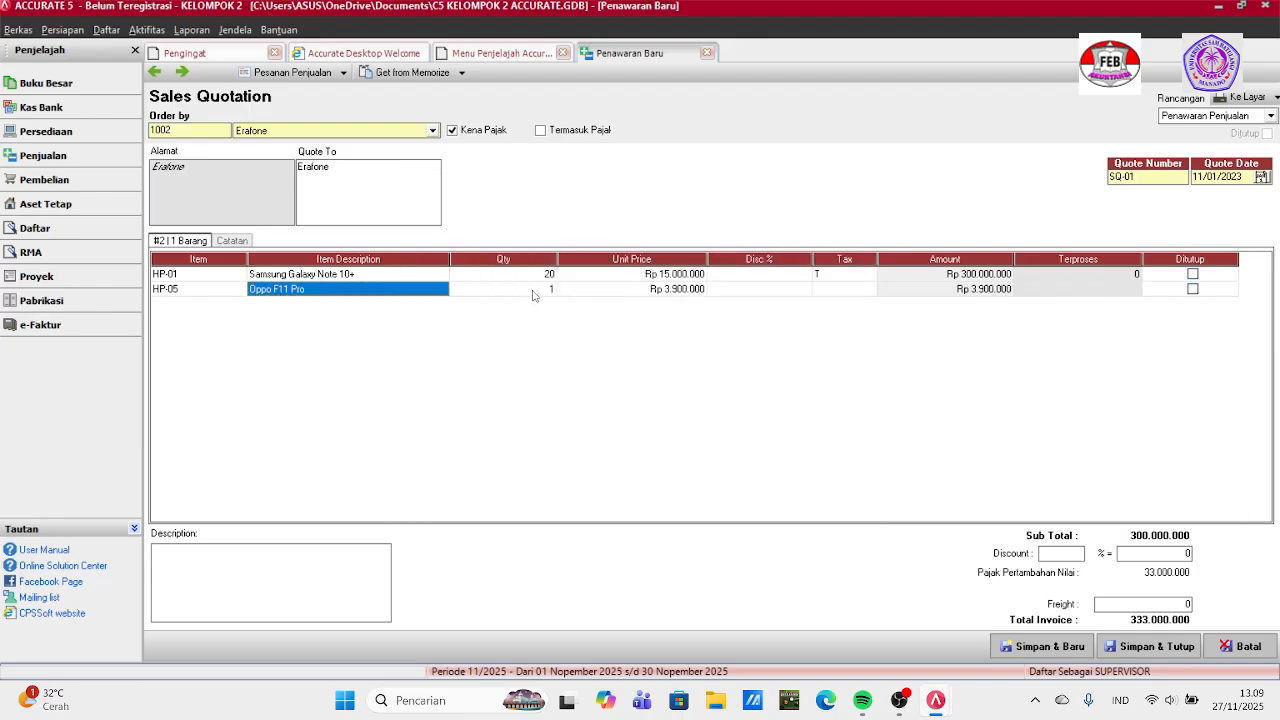
pyautogui.click(533, 295)
pyautogui.write('10')
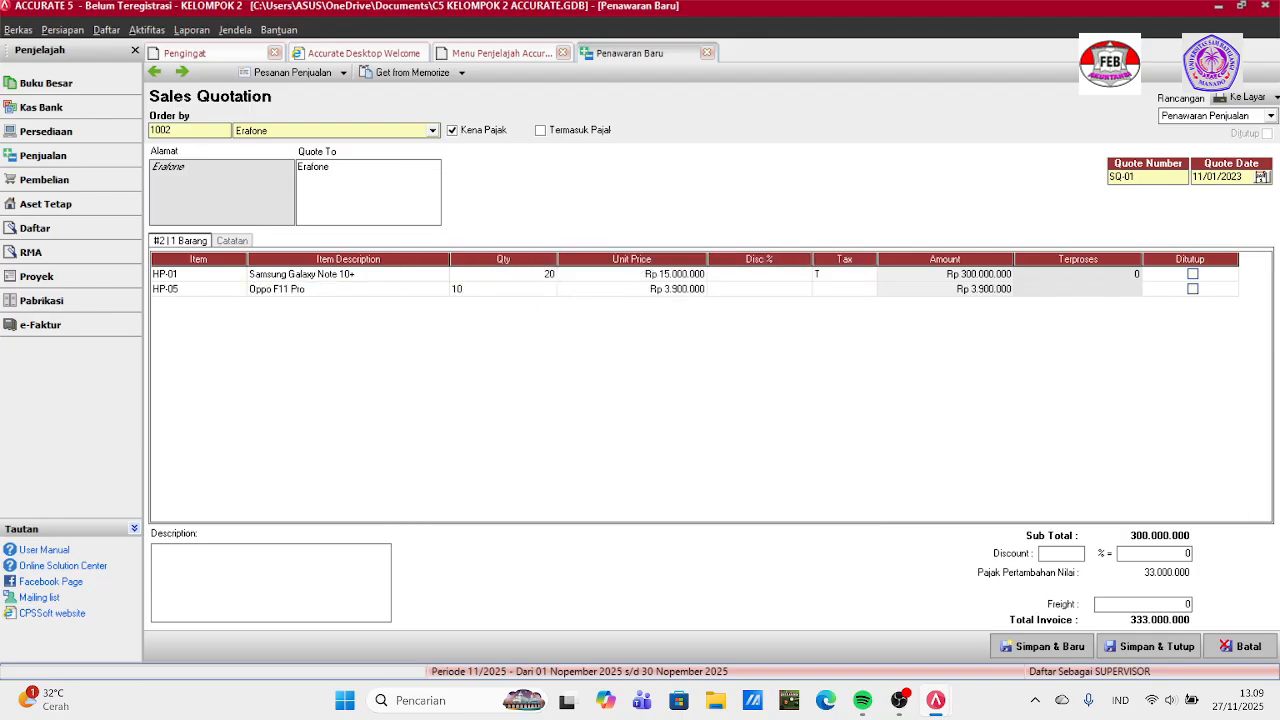
# Apply tax code T to the Oppo F11 Pro line and complete that row.
pyautogui.press('Tab')
pyautogui.press('Tab')
pyautogui.press('Tab')
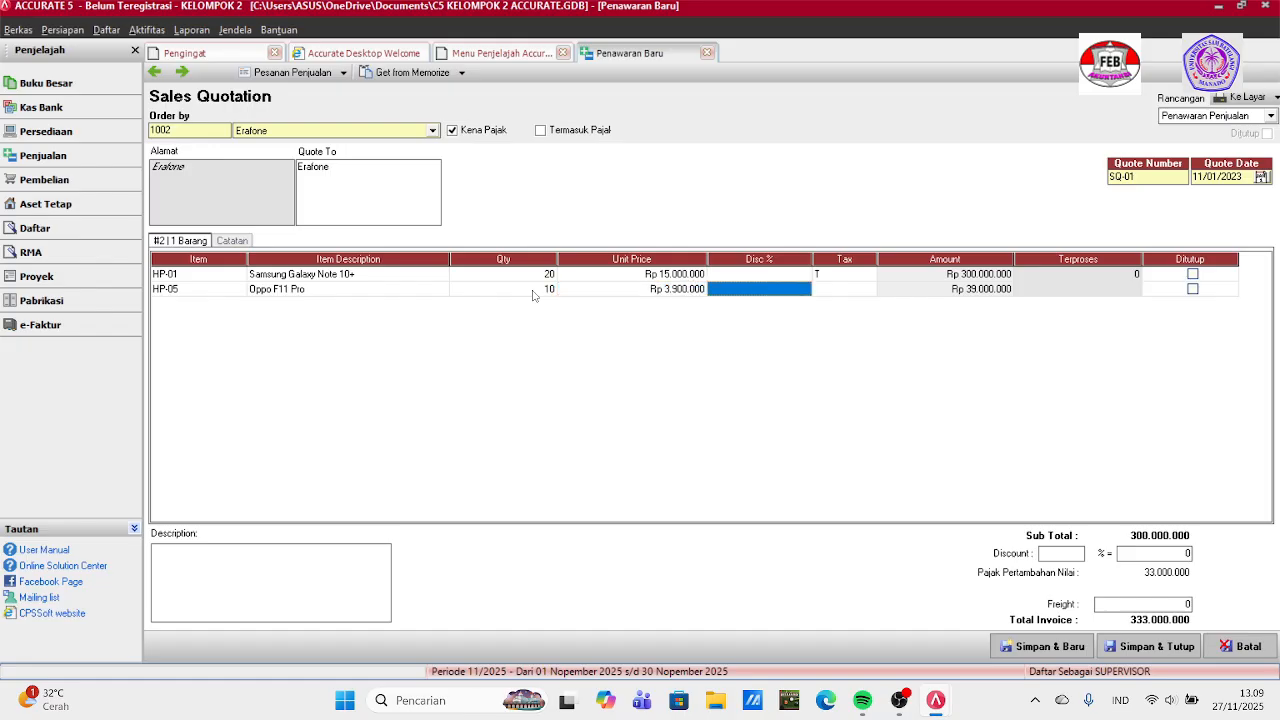
pyautogui.write('T')
pyautogui.press('Tab')
pyautogui.press('Tab')
pyautogui.press('Tab')
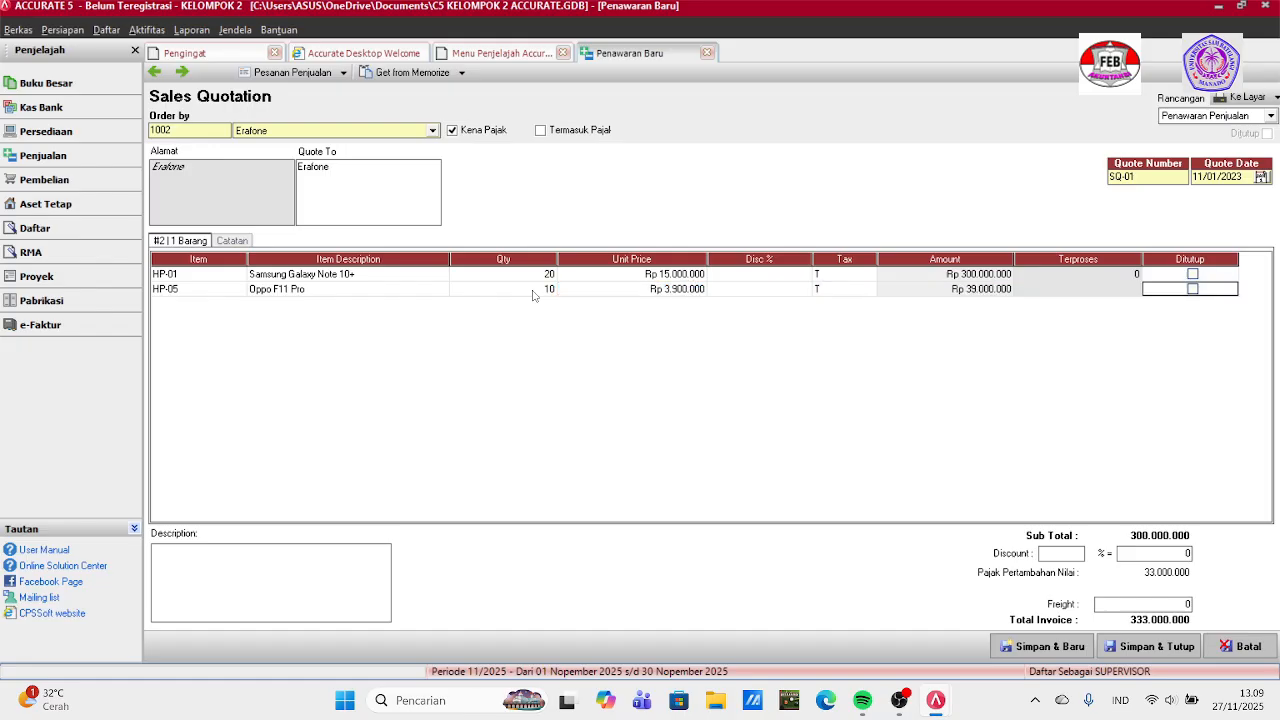
pyautogui.press('Tab')
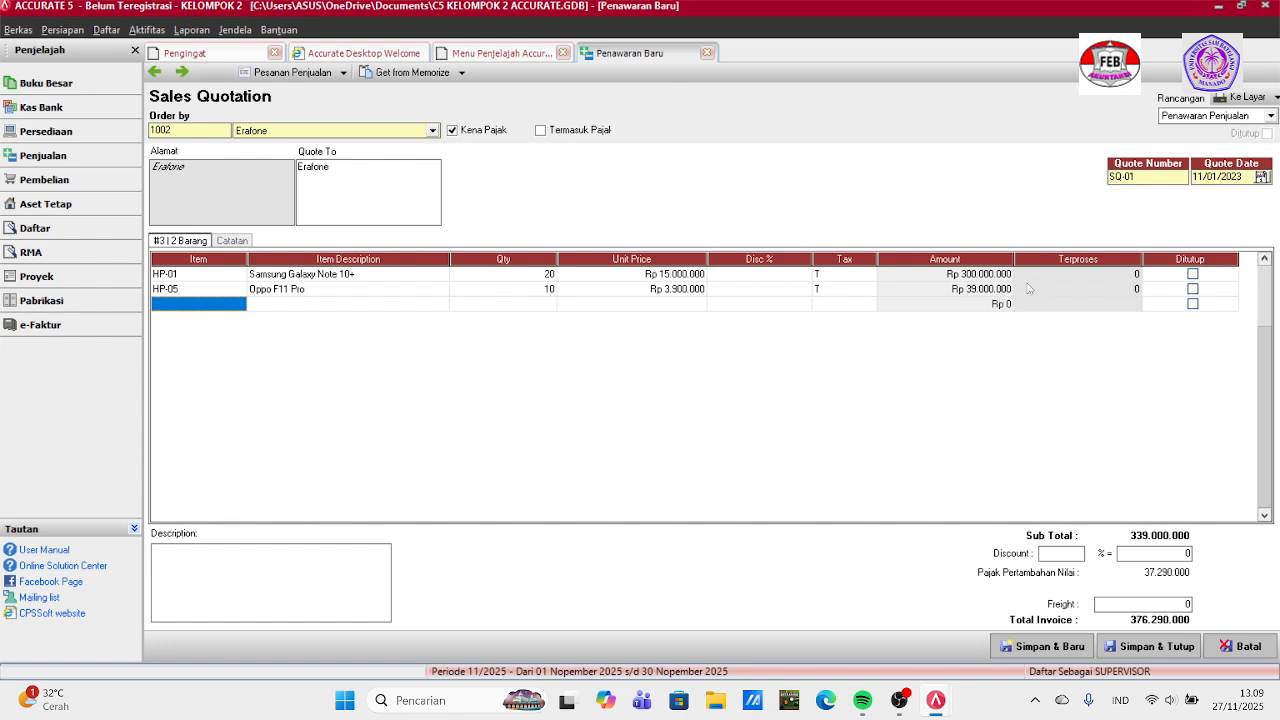
pyautogui.click(1030, 279)
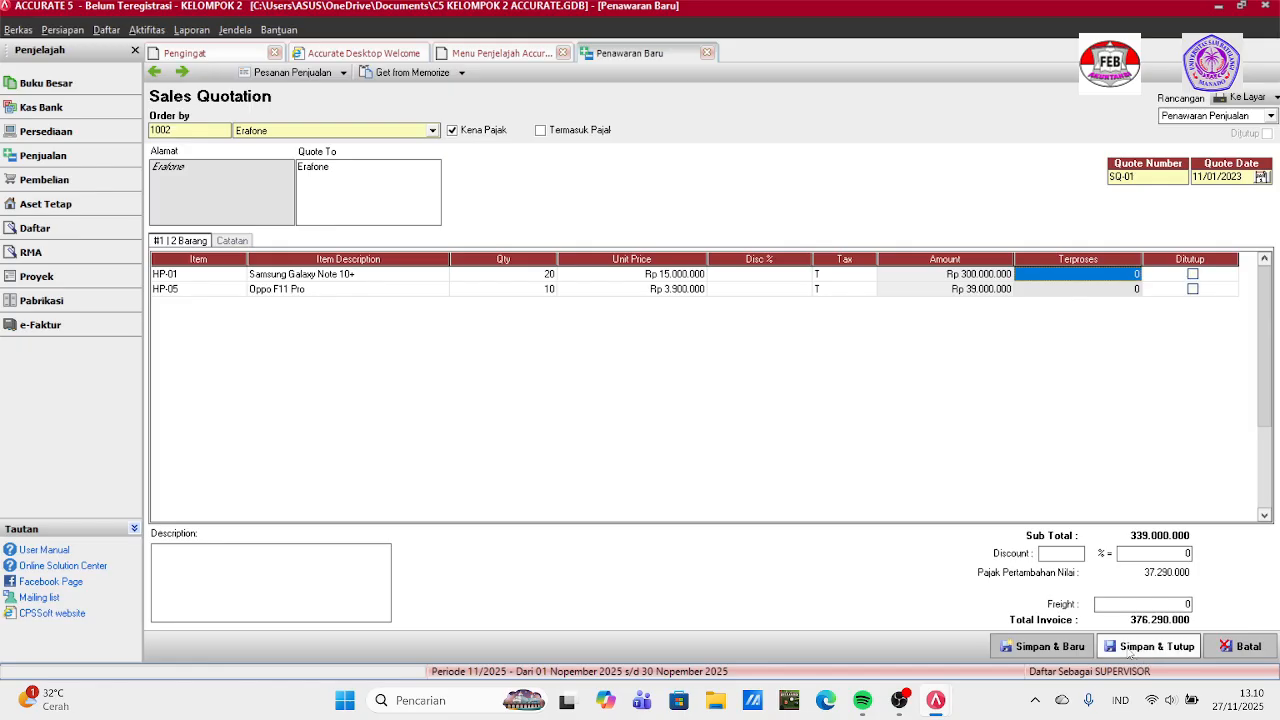
# Save and close the Erafone quotation SQ-01 and the iBox quotation SQ-02.
pyautogui.click(1128, 648)
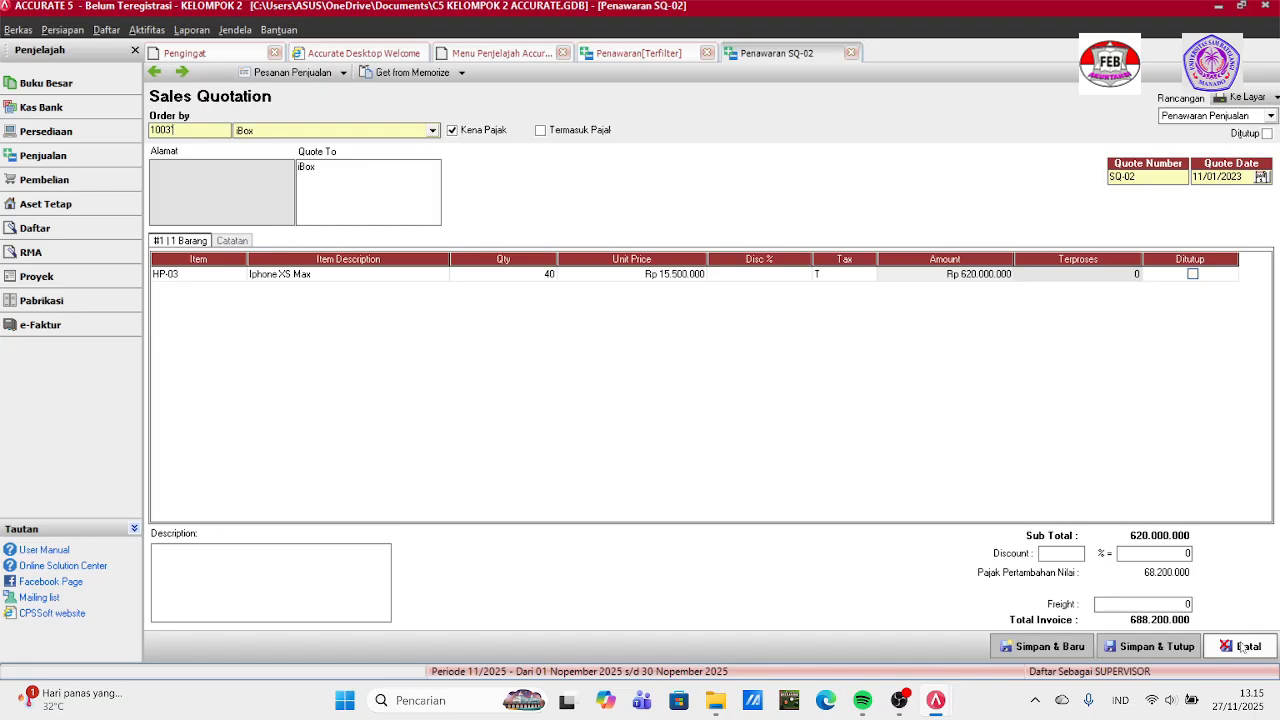
pyautogui.click(1140, 646)
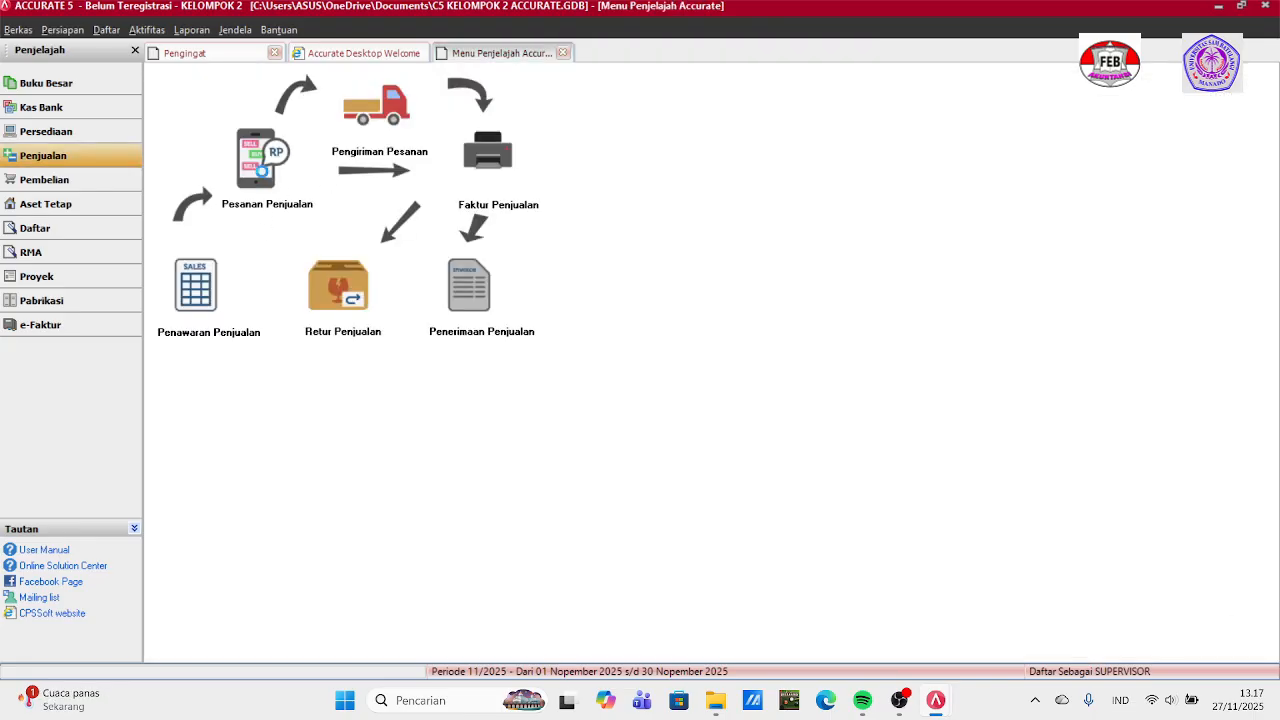
# Start a sales order for customer Erafone and enter the customer's purchase order number.
pyautogui.click(264, 176)
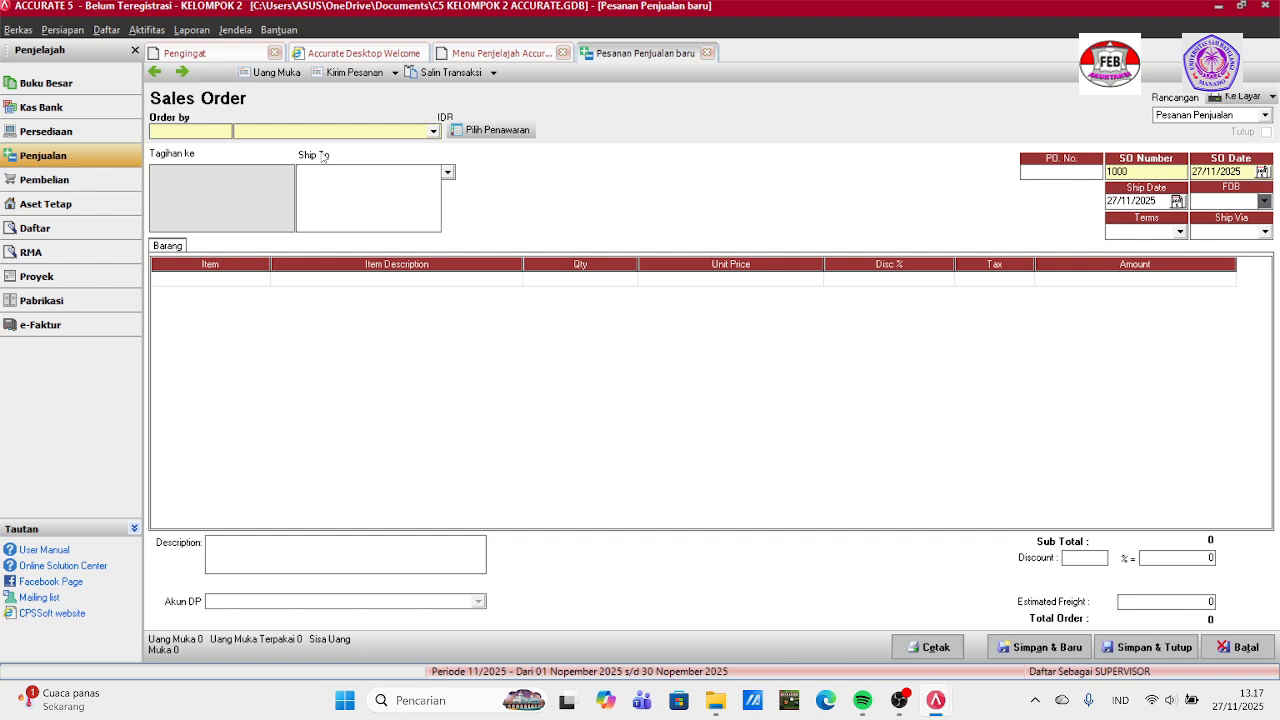
pyautogui.click(434, 131)
pyautogui.click(318, 160)
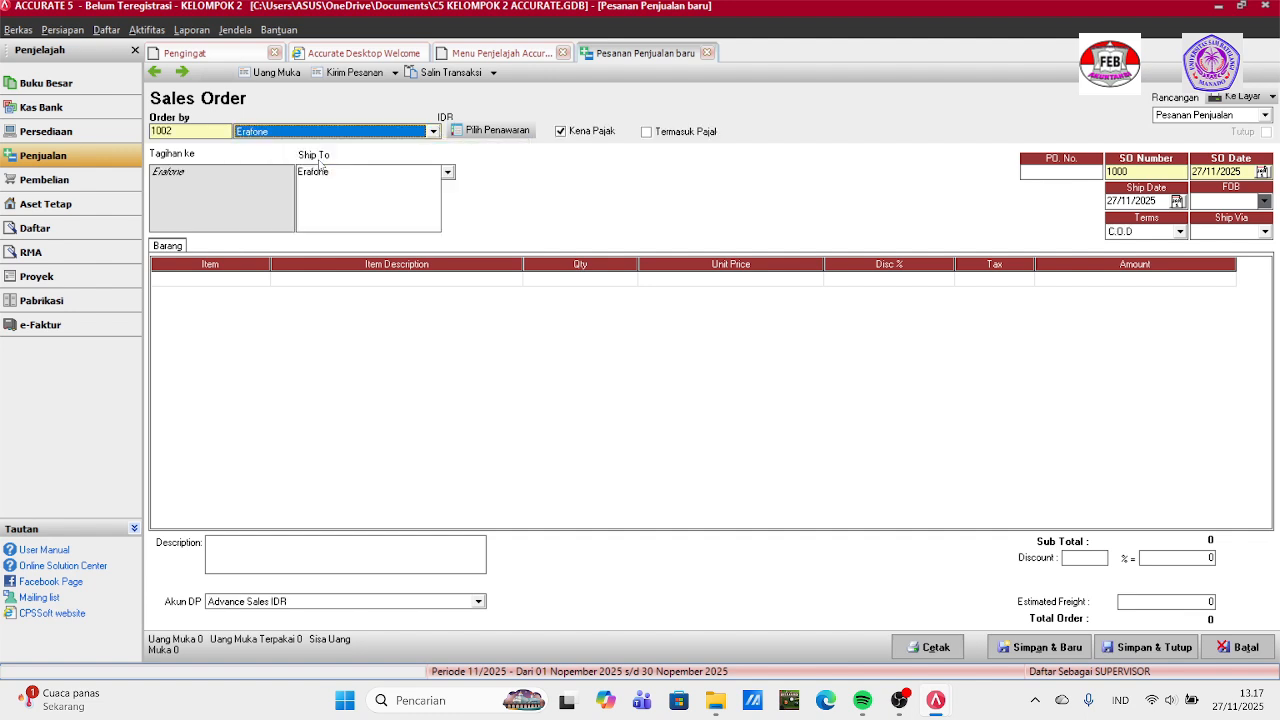
pyautogui.click(1072, 172)
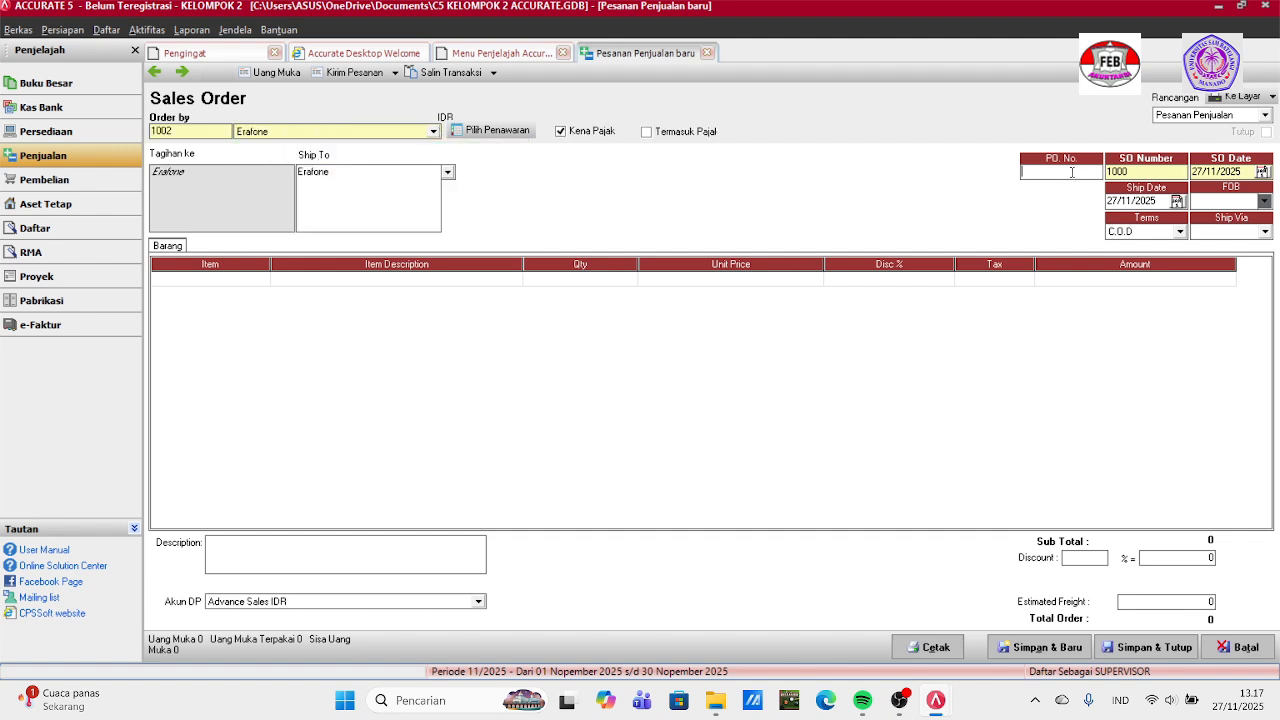
pyautogui.write('01/po')
pyautogui.press('BackSpace')
pyautogui.write('PO-CC/I/23')
# Enter the sales order number on the Erafone order and set its order date to 12/01/2023.
pyautogui.click(1134, 172)
pyautogui.press('BackSpace')
pyautogui.press('BackSpace')
pyautogui.press('BackSpace')
pyautogui.press('BackSpace')
pyautogui.write('SO-01')
pyautogui.click(1242, 172)
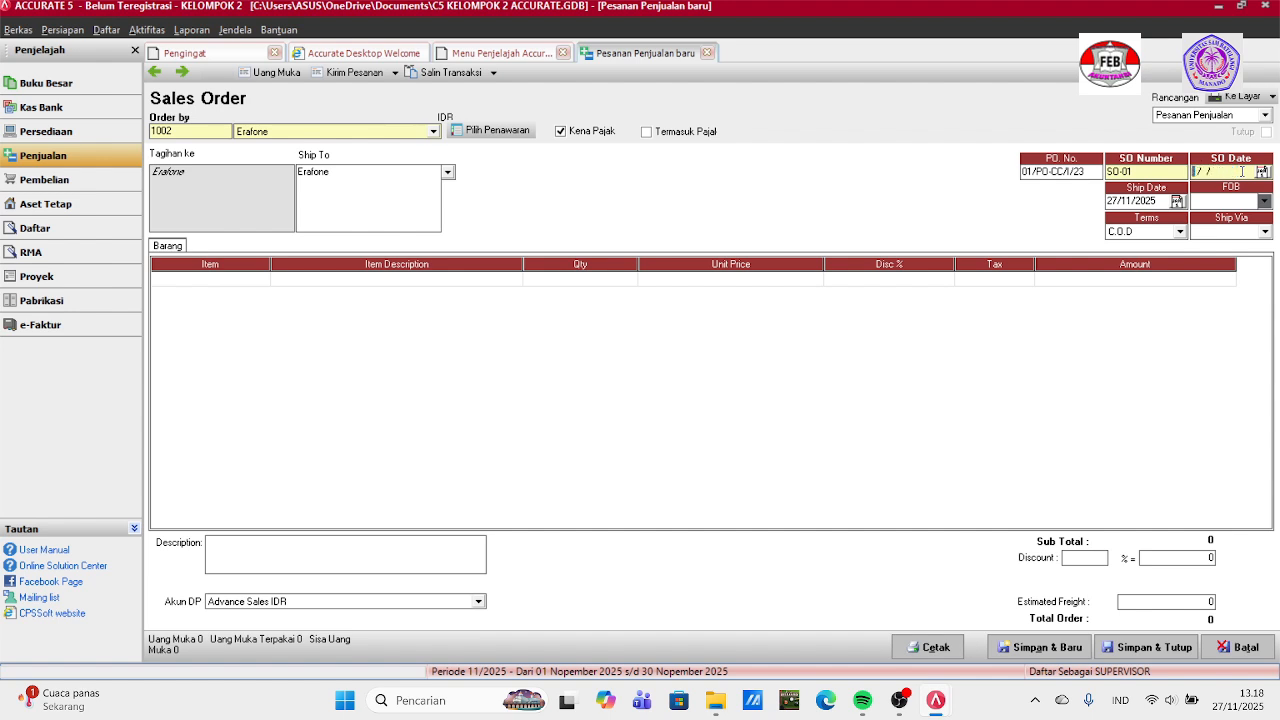
pyautogui.write('12012023')
# Set the Erafone order's ship date to 19/01/2023, FOB to Shipping Point and terms to 2/10 n/30.
pyautogui.click(1154, 201)
pyautogui.write('19/01/2023')
pyautogui.click(1265, 201)
pyautogui.click(1238, 214)
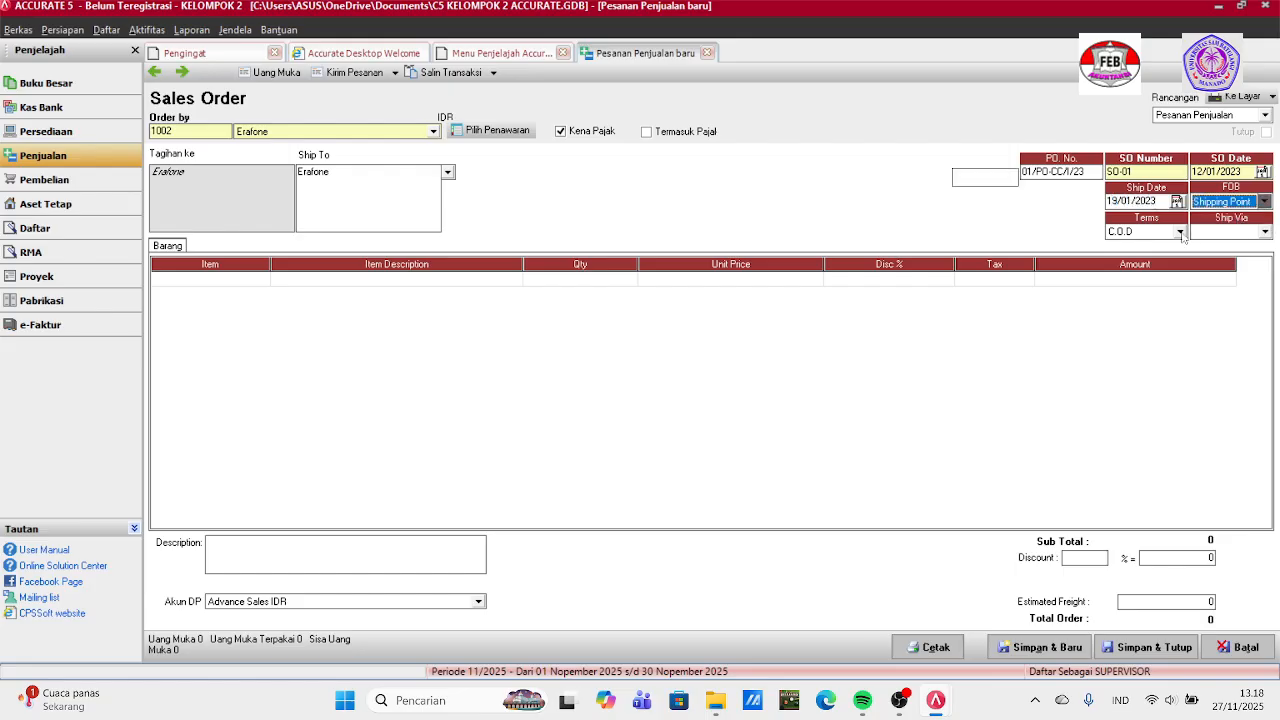
pyautogui.click(1180, 231)
pyautogui.click(1146, 276)
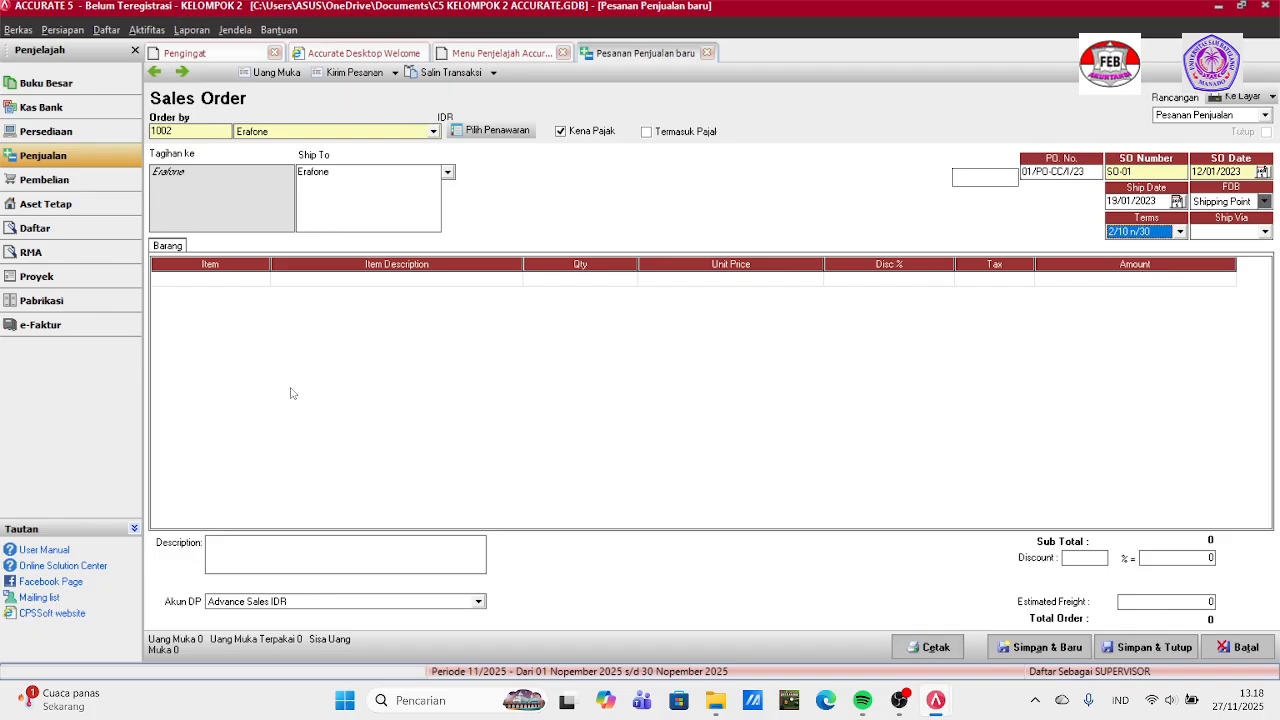
# Load the items of quotation SQ-01 into the Erafone sales order.
pyautogui.click(497, 131)
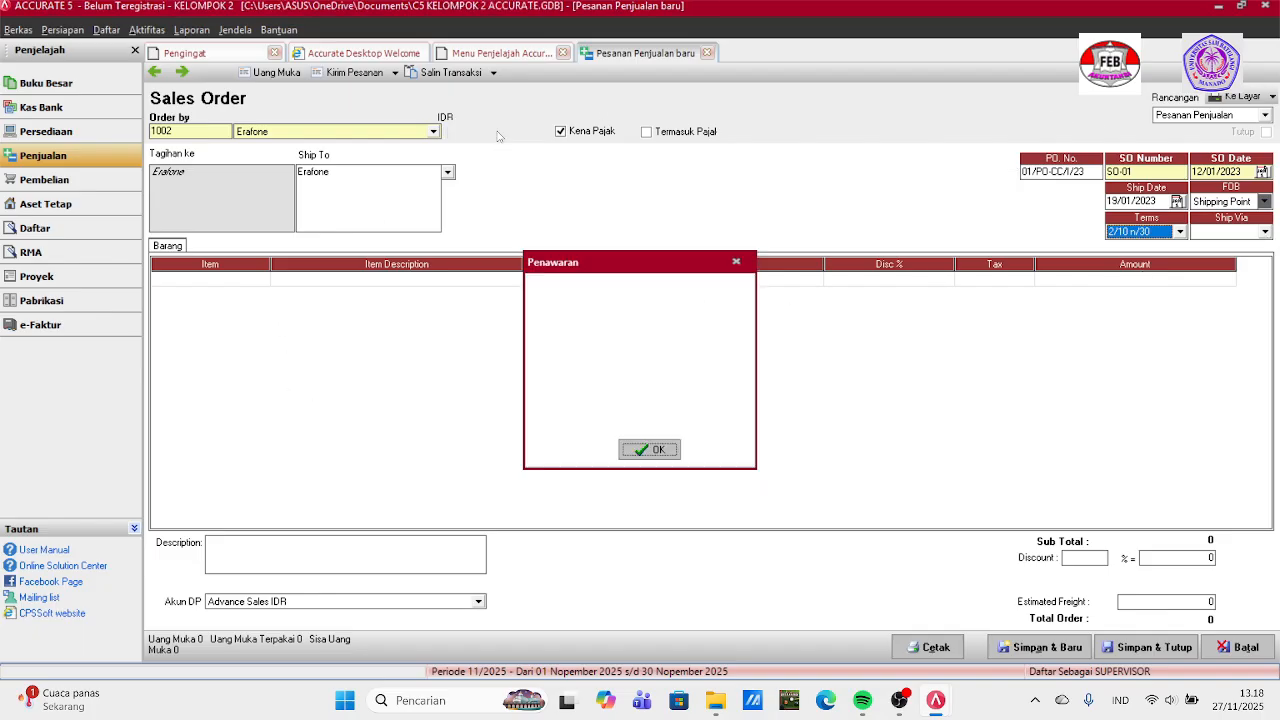
pyautogui.click(548, 299)
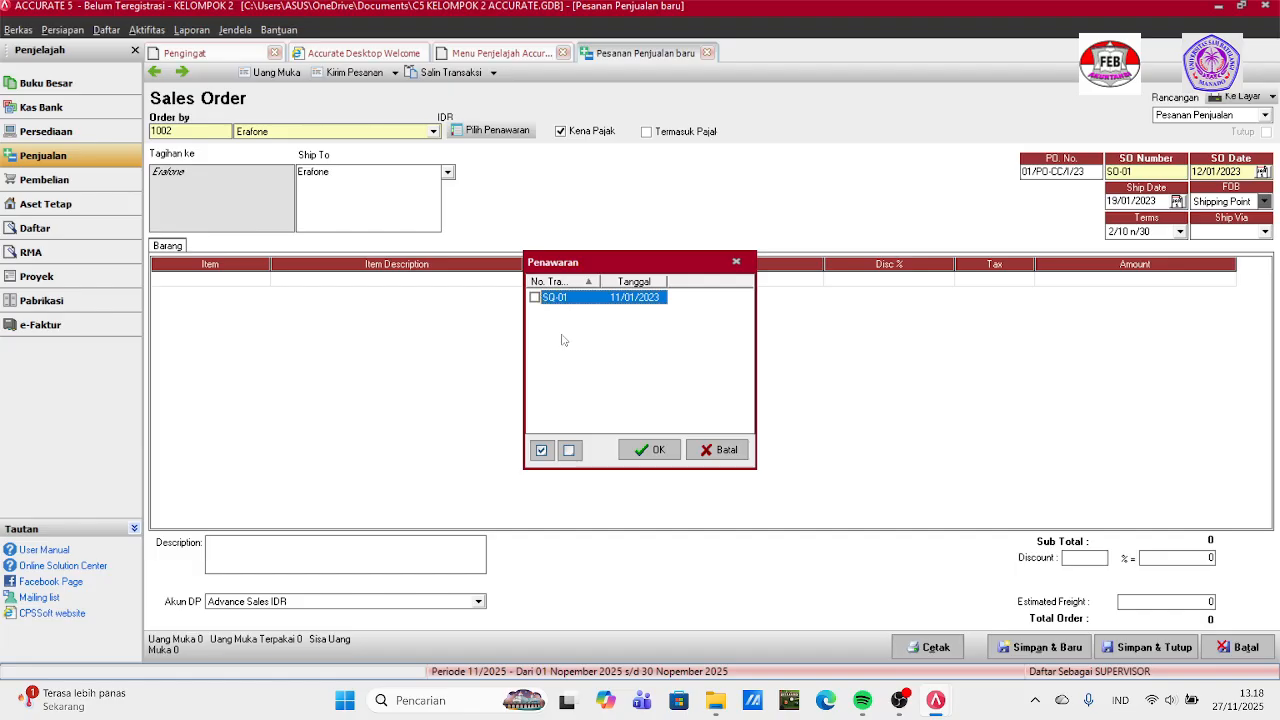
pyautogui.click(648, 450)
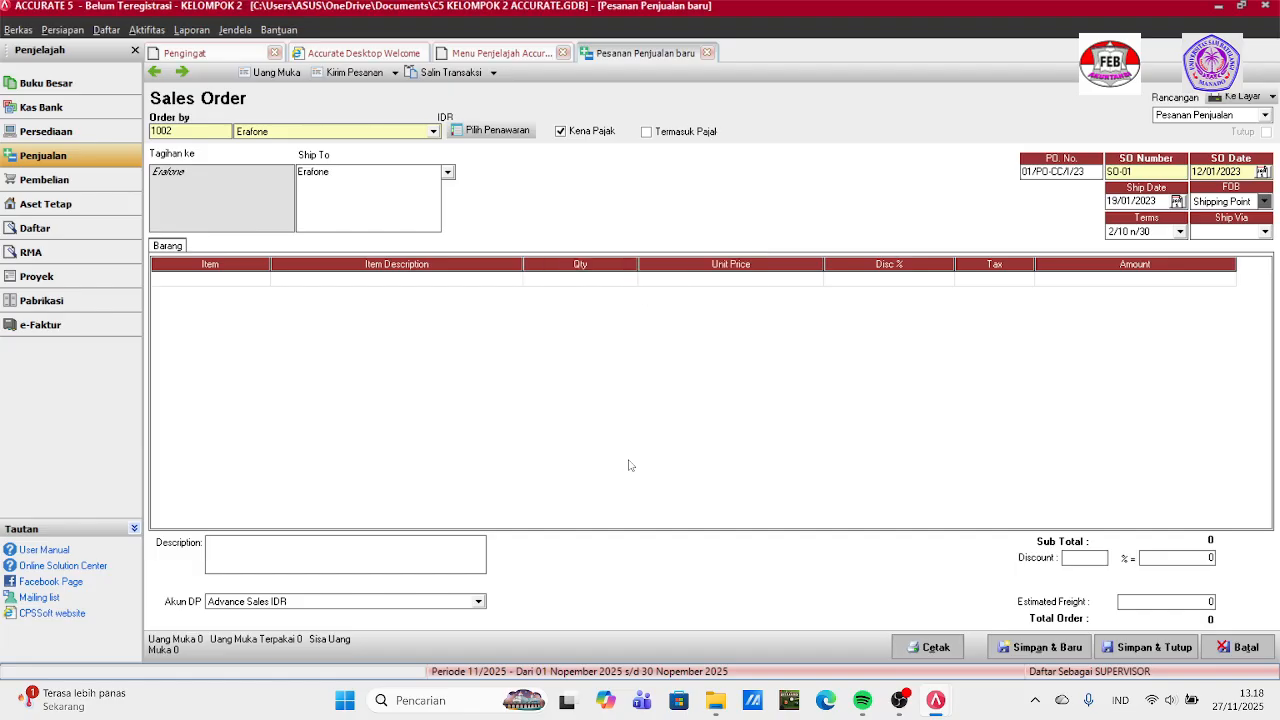
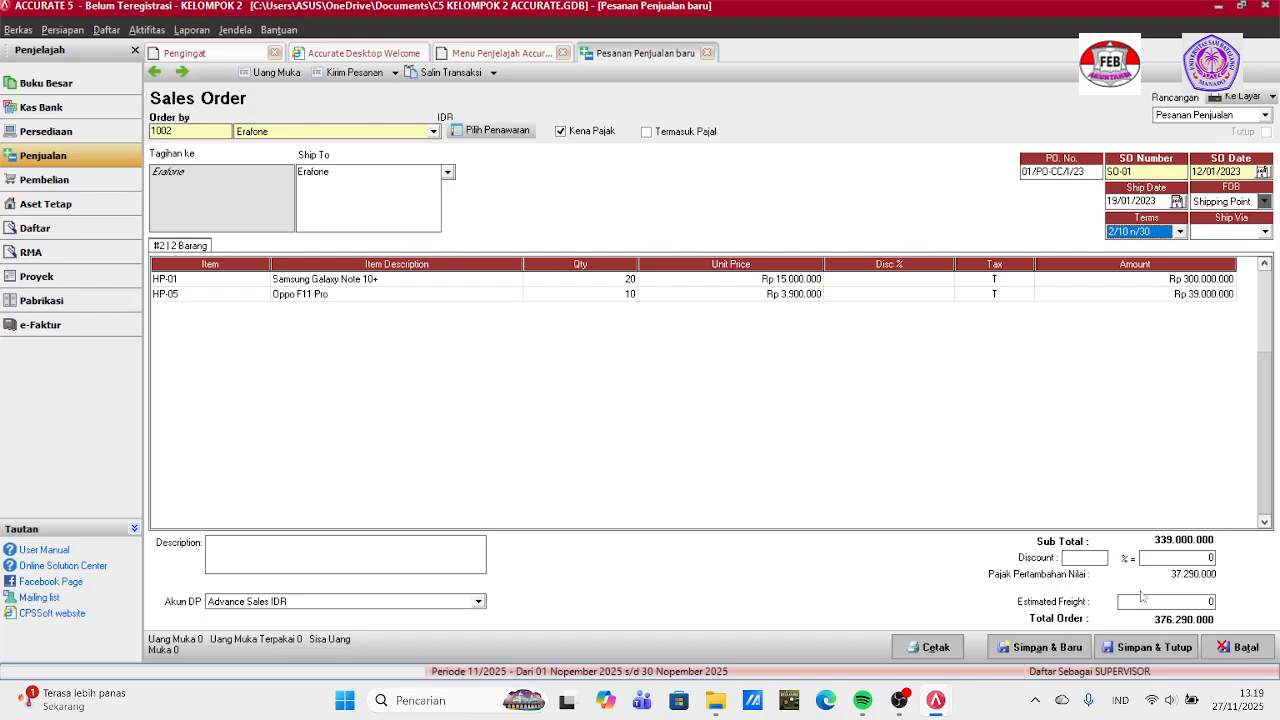
# Apply a 3% discount to the Erafone sales order, then save and close it.
pyautogui.click(1085, 557)
pyautogui.write('3')
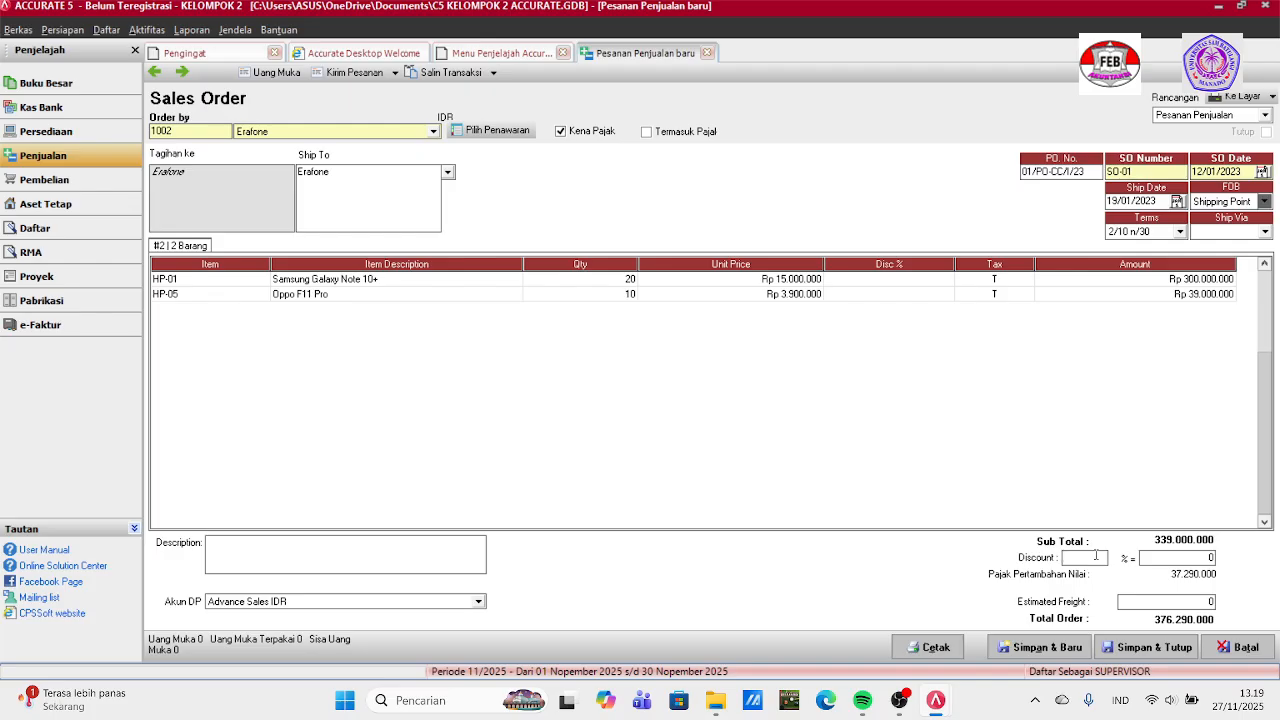
pyautogui.click(1060, 491)
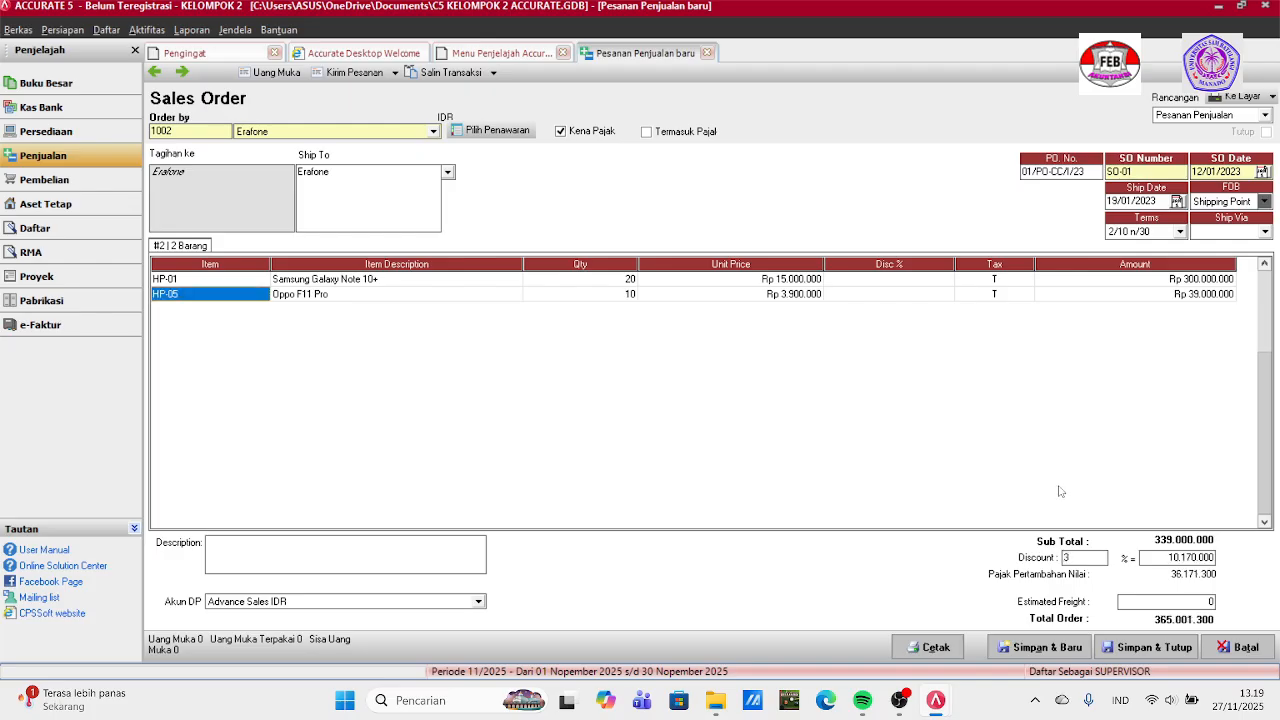
pyautogui.click(1155, 603)
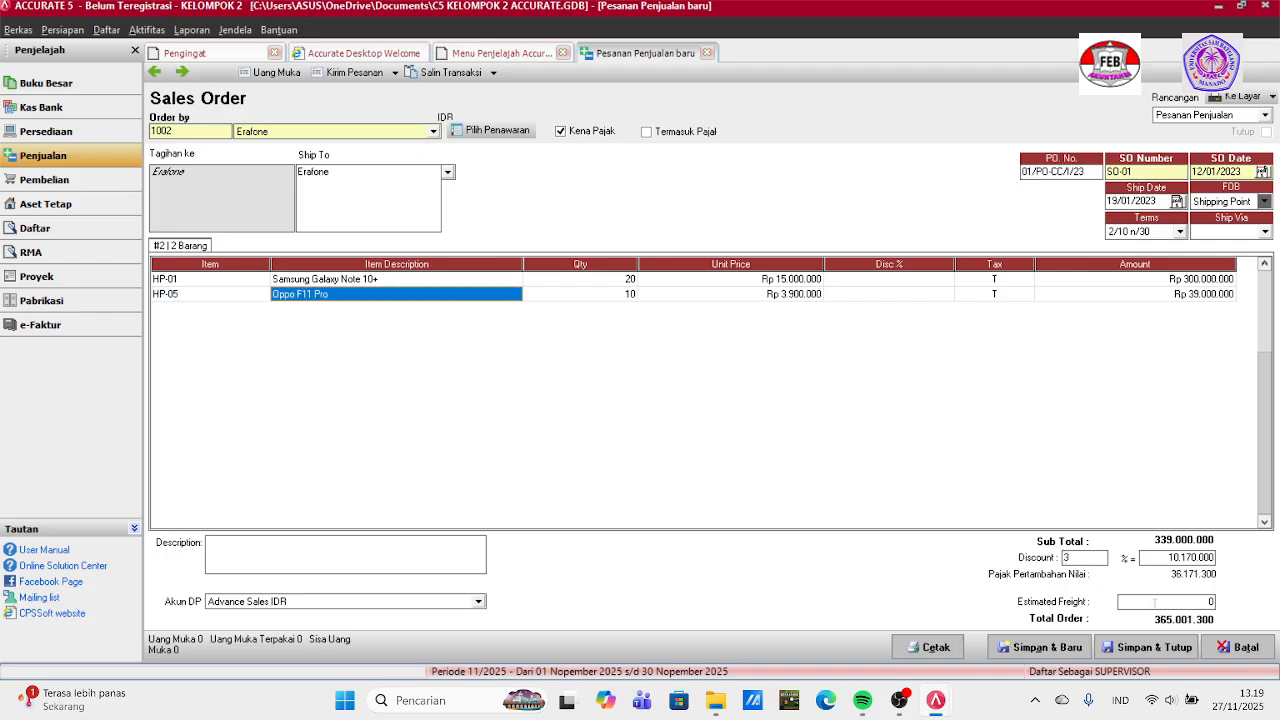
pyautogui.click(1152, 647)
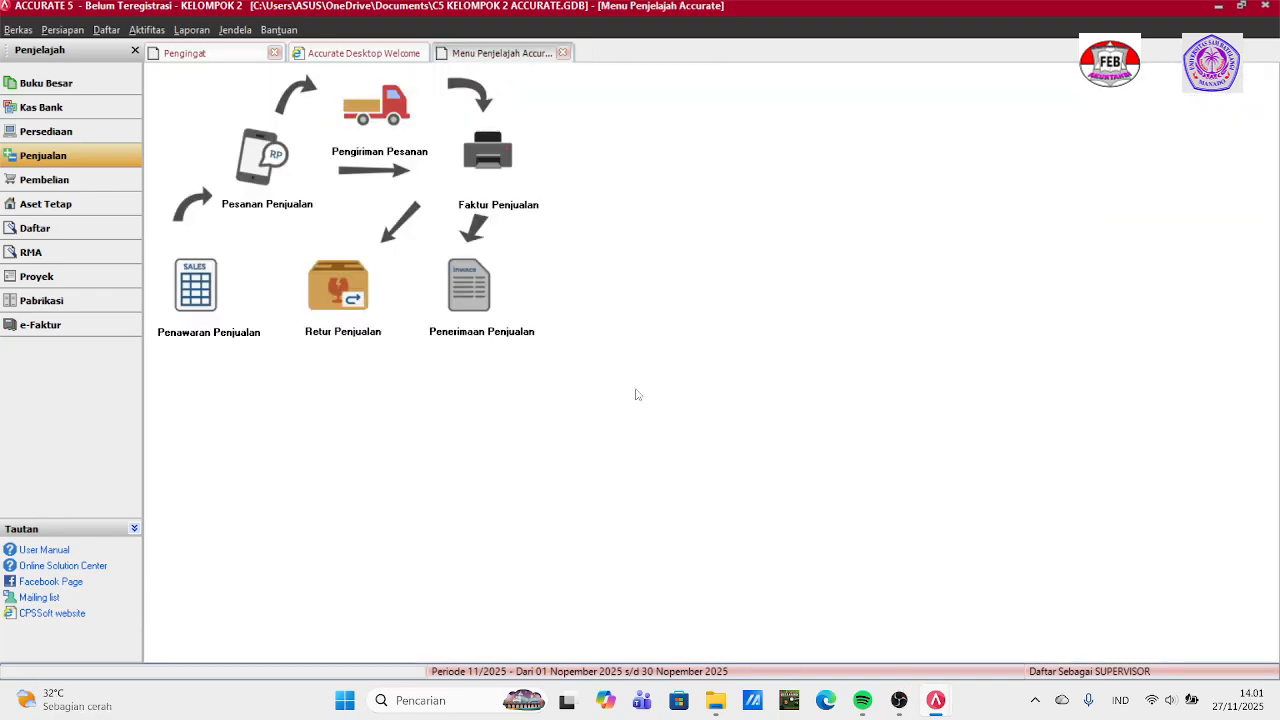
# Start a sales order for customer iBox and enter the customer's purchase order number.
pyautogui.click(248, 165)
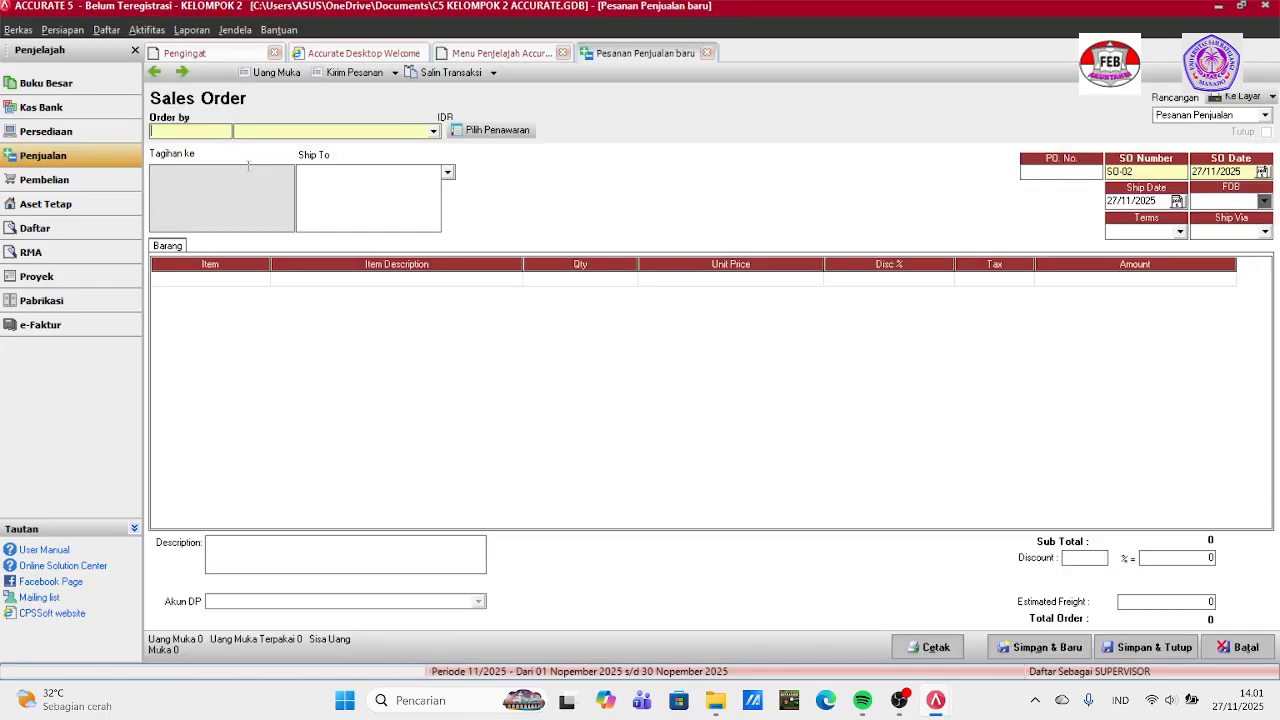
pyautogui.click(434, 132)
pyautogui.click(345, 189)
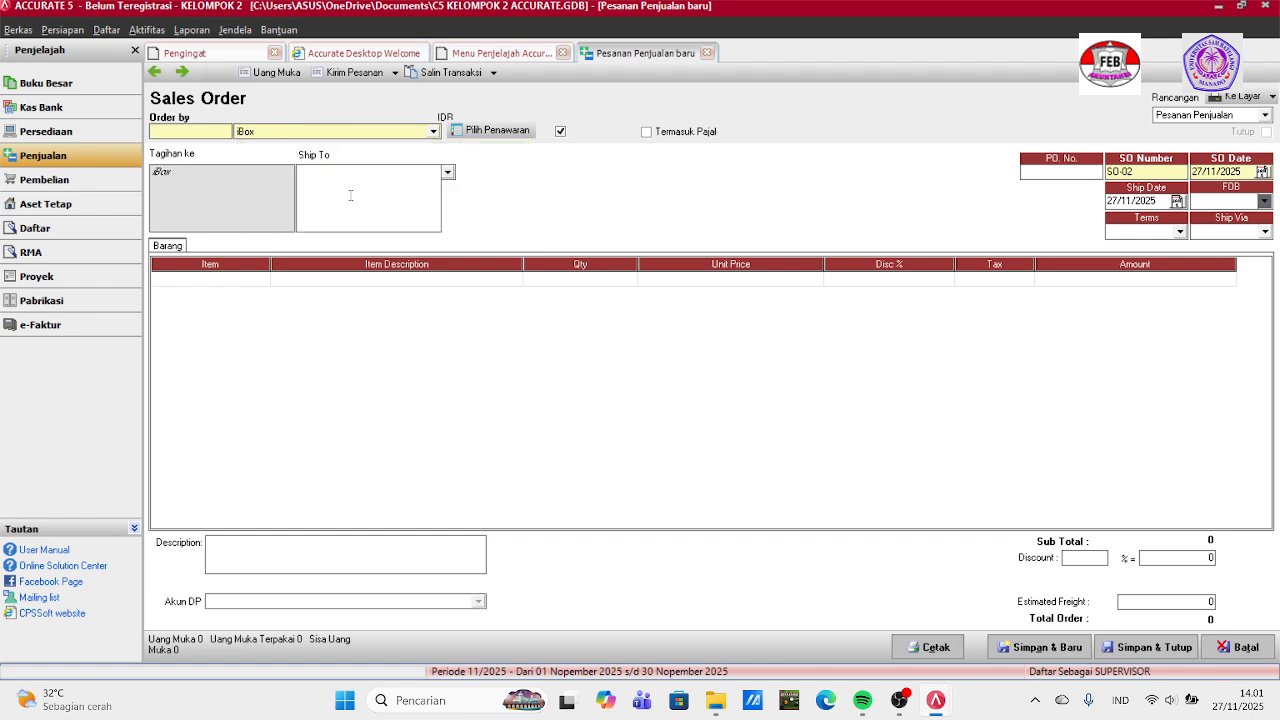
pyautogui.click(1051, 176)
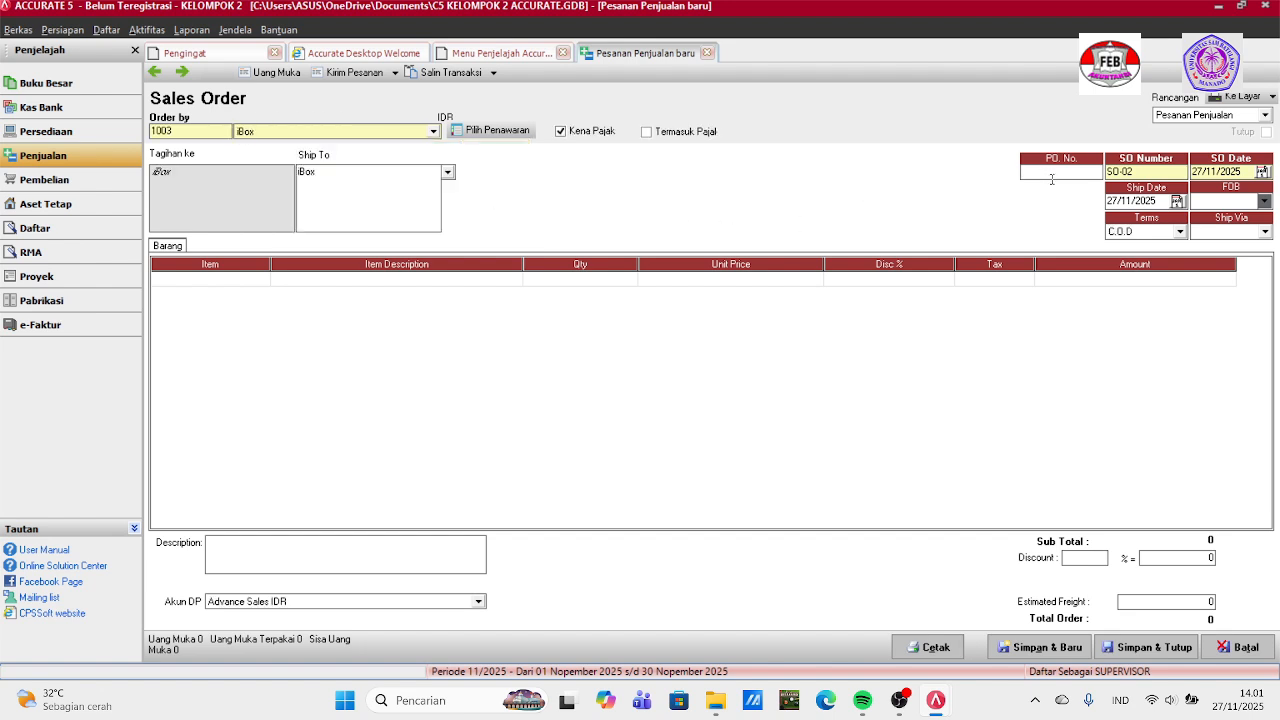
pyautogui.write('02/po')
pyautogui.press('BackSpace')
pyautogui.press('BackSpace')
pyautogui.write('PO-BX/I/23')
# Set the iBox sales order's date to 13/01/2023.
pyautogui.click(1238, 171)
pyautogui.press('BackSpace')
pyautogui.press('BackSpace')
pyautogui.press('BackSpace')
pyautogui.press('BackSpace')
pyautogui.press('BackSpace')
pyautogui.press('BackSpace')
pyautogui.press('BackSpace')
pyautogui.press('BackSpace')
pyautogui.write('13/')
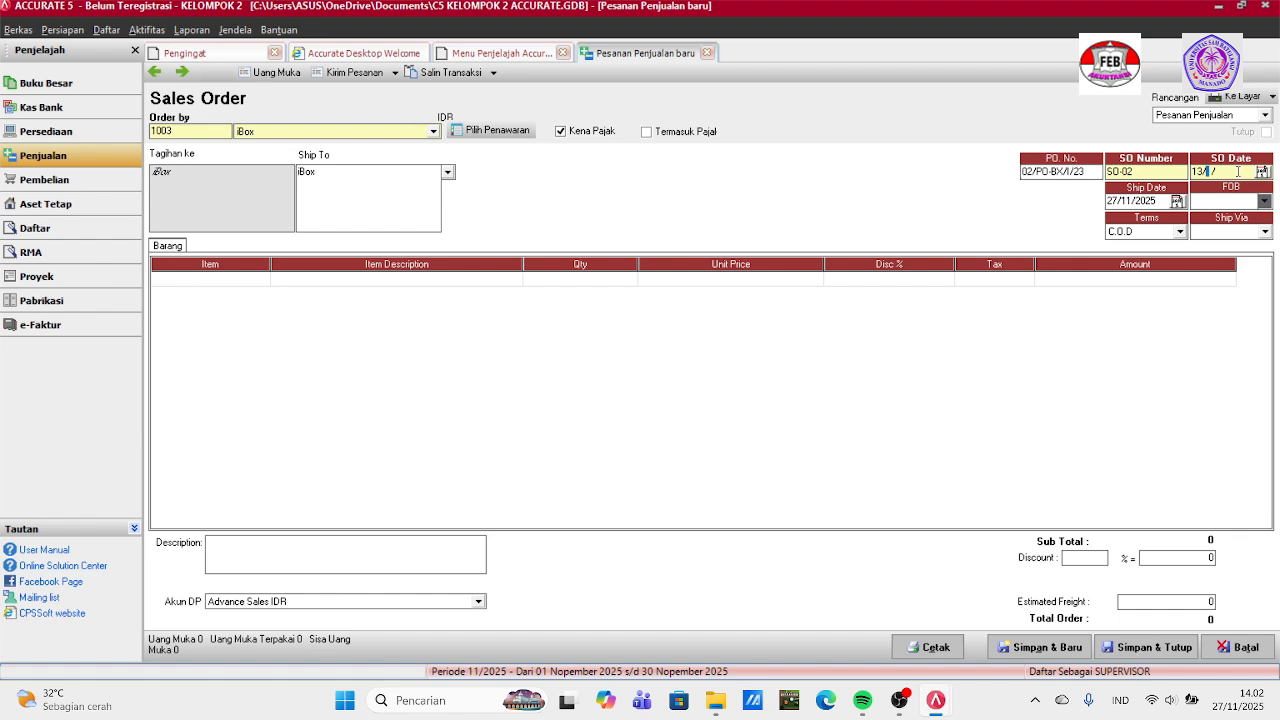
pyautogui.write('01/2023')
# Set the iBox sales order's ship date to 20/01/2023.
pyautogui.click(1150, 200)
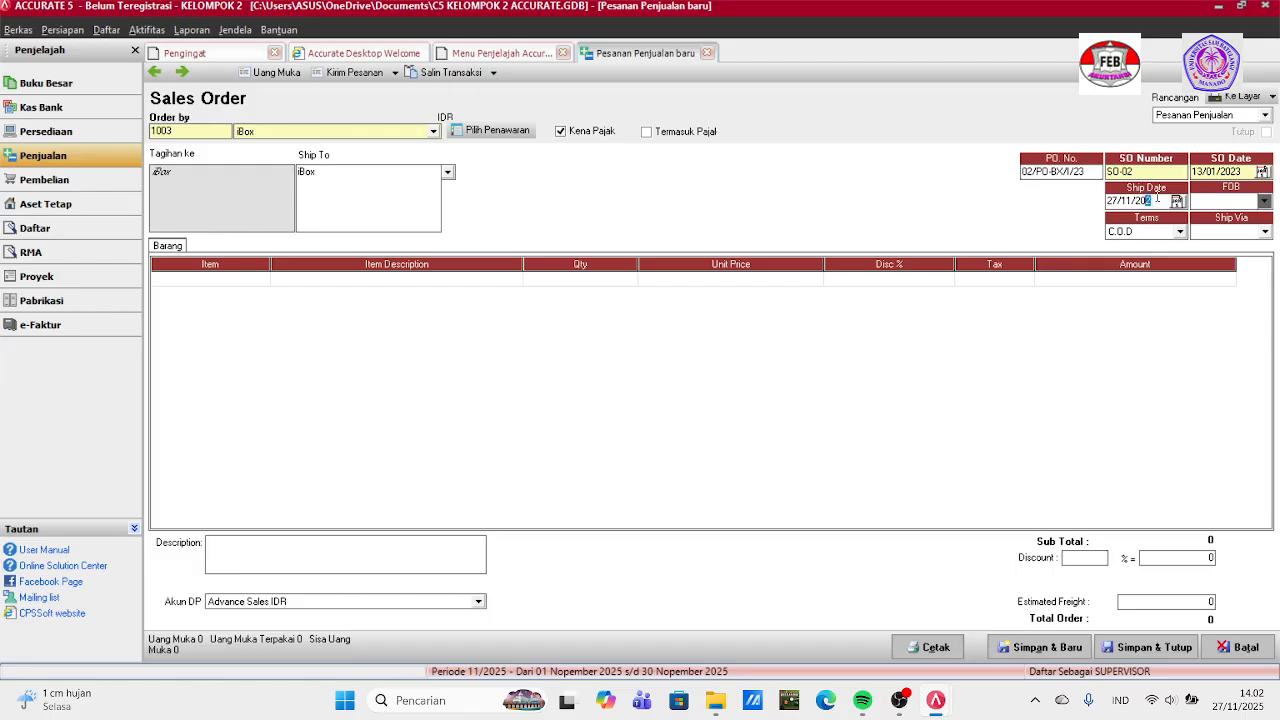
pyautogui.press('BackSpace')
pyautogui.press('BackSpace')
pyautogui.press('BackSpace')
pyautogui.press('BackSpace')
pyautogui.press('BackSpace')
pyautogui.press('BackSpace')
pyautogui.press('BackSpace')
pyautogui.press('BackSpace')
pyautogui.write('20/01/2023')
# Set the iBox sales order's FOB to Shipping Point and its terms to 2/10 n/30.
pyautogui.click(1218, 204)
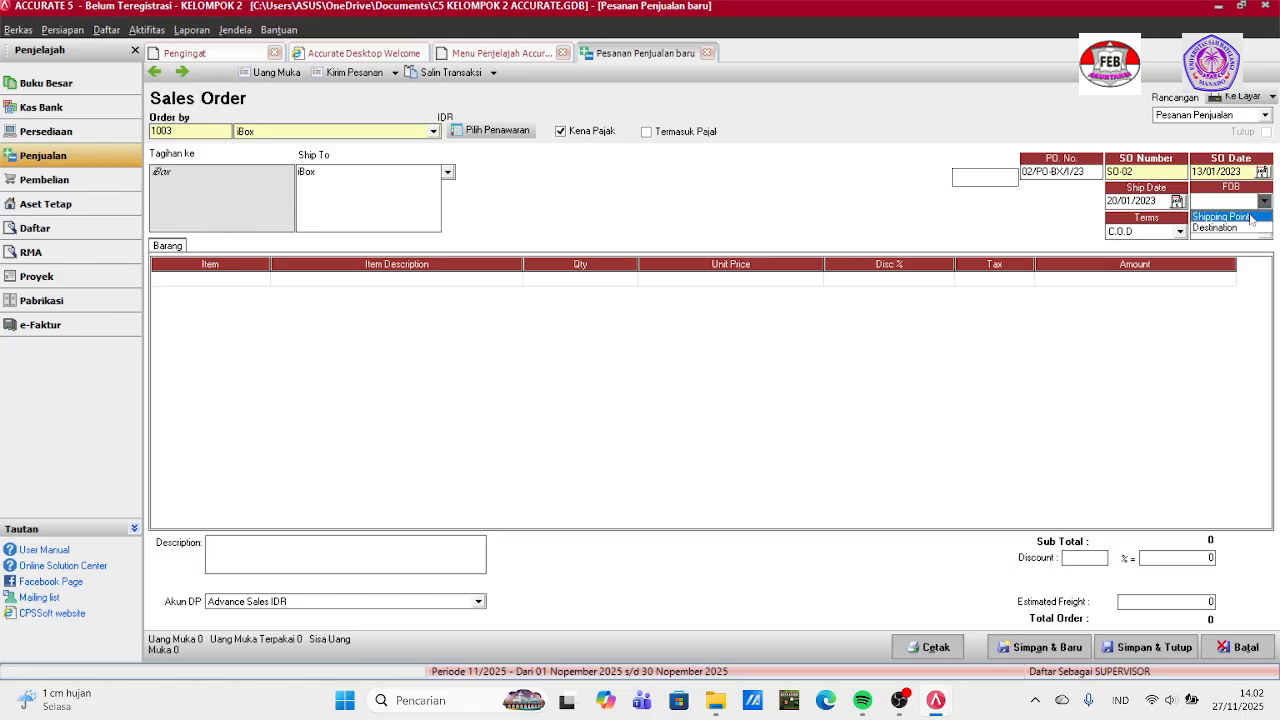
pyautogui.click(1251, 217)
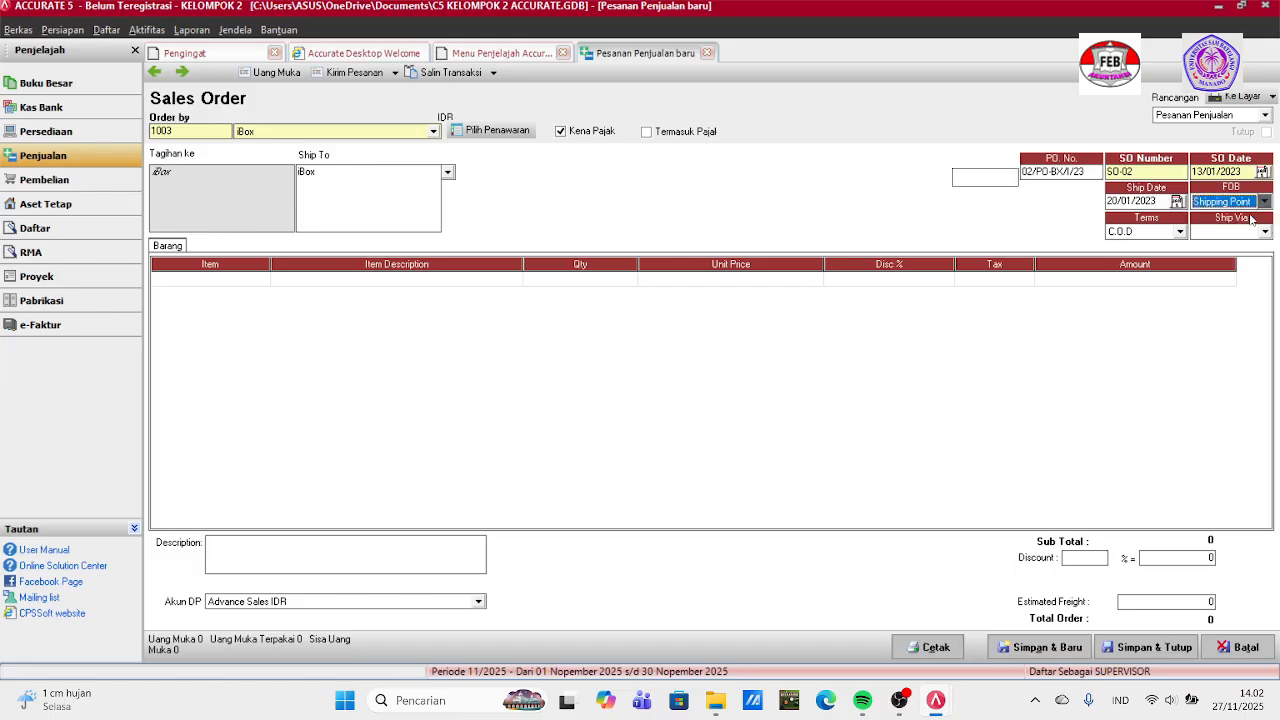
pyautogui.click(1180, 232)
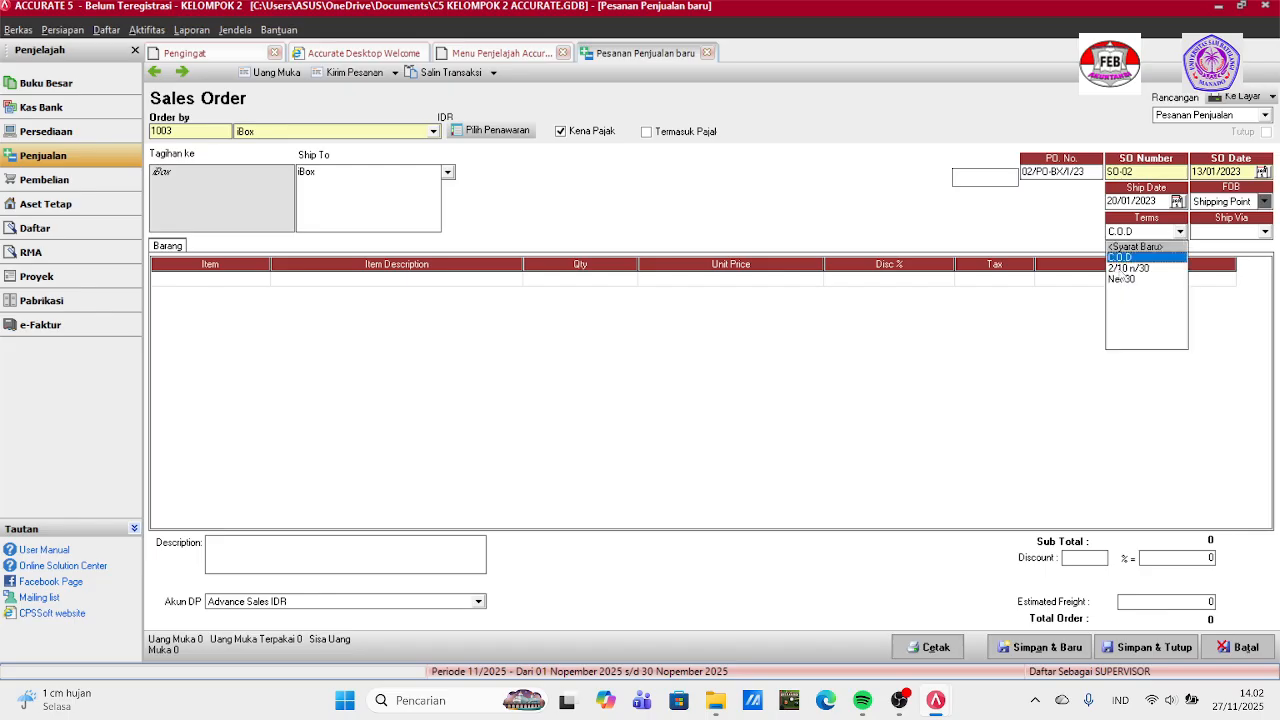
pyautogui.click(1124, 268)
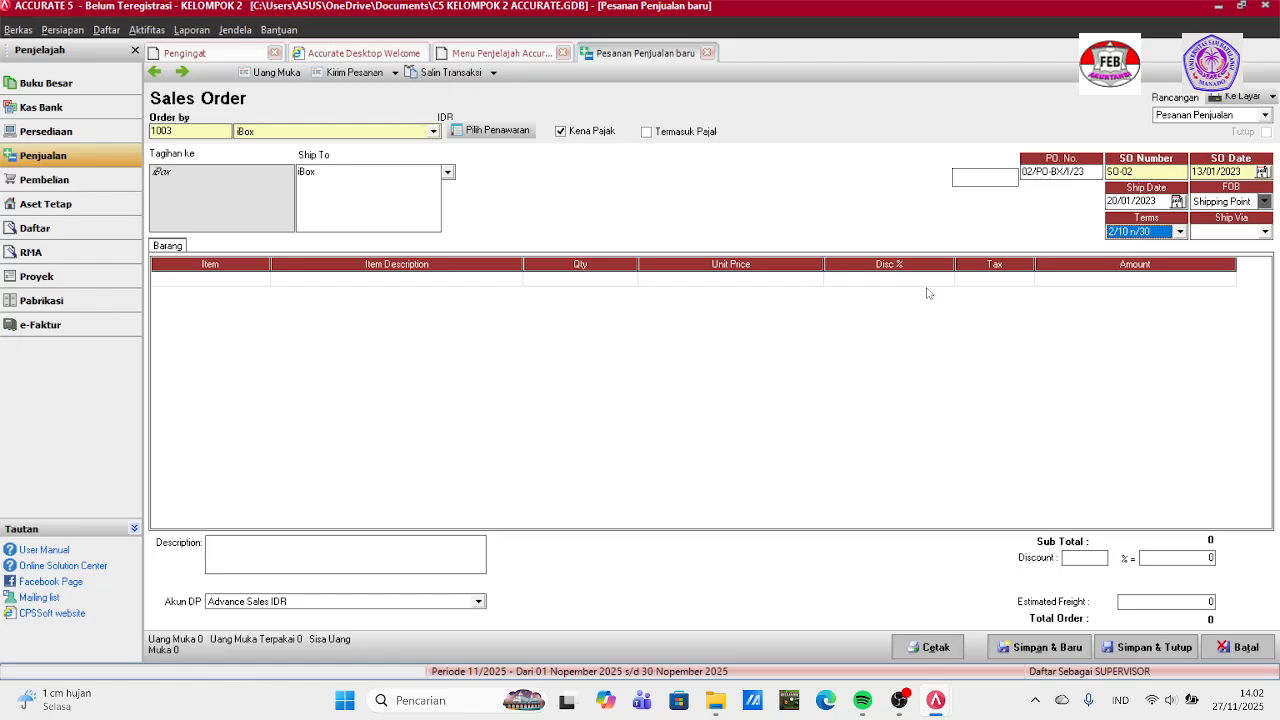
# Load the item of quotation SQ-02 into the iBox sales order.
pyautogui.click(499, 131)
pyautogui.click(535, 297)
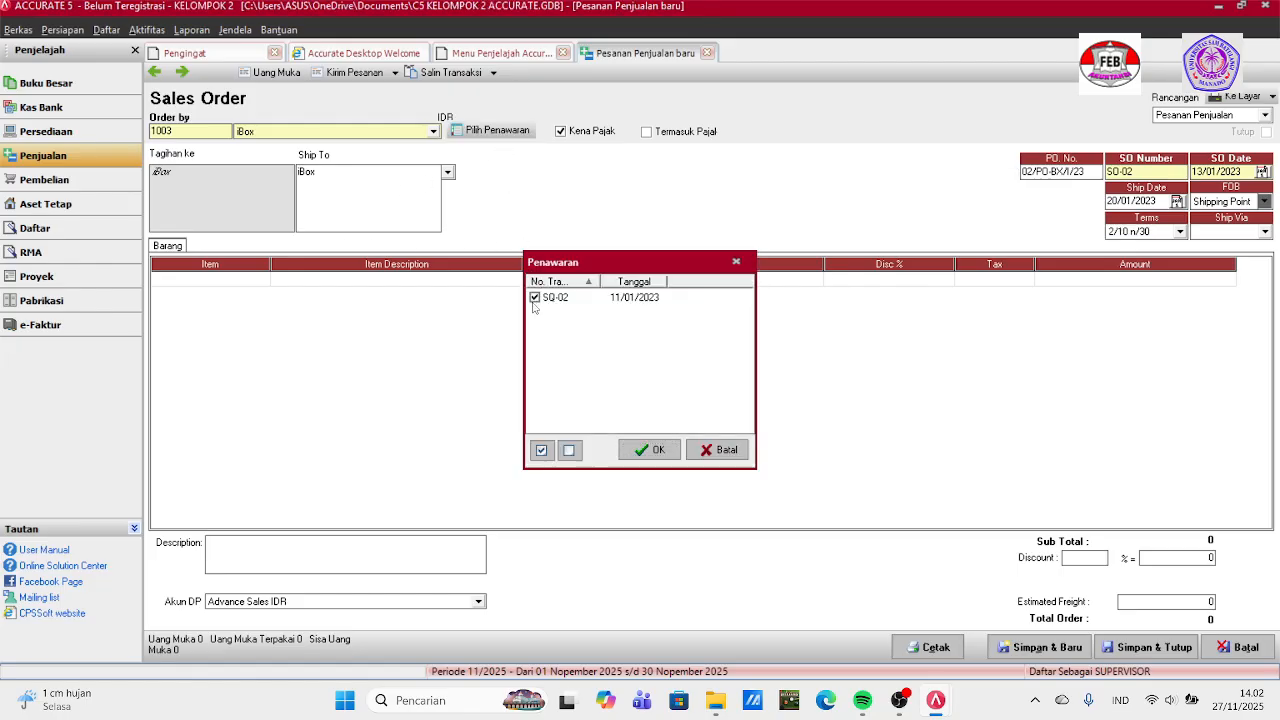
pyautogui.click(652, 449)
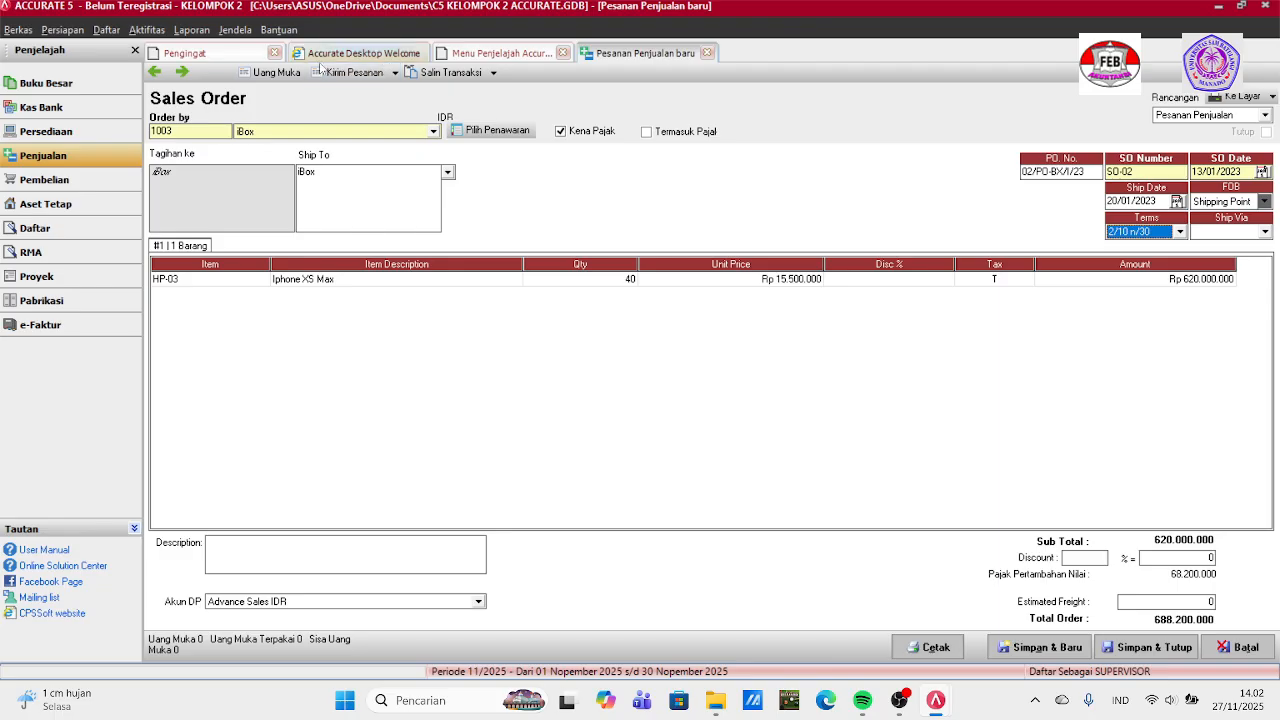
# Create a down payment (Uang Muka) invoice from the iBox sales order with invoice number SI-01.
pyautogui.click(269, 72)
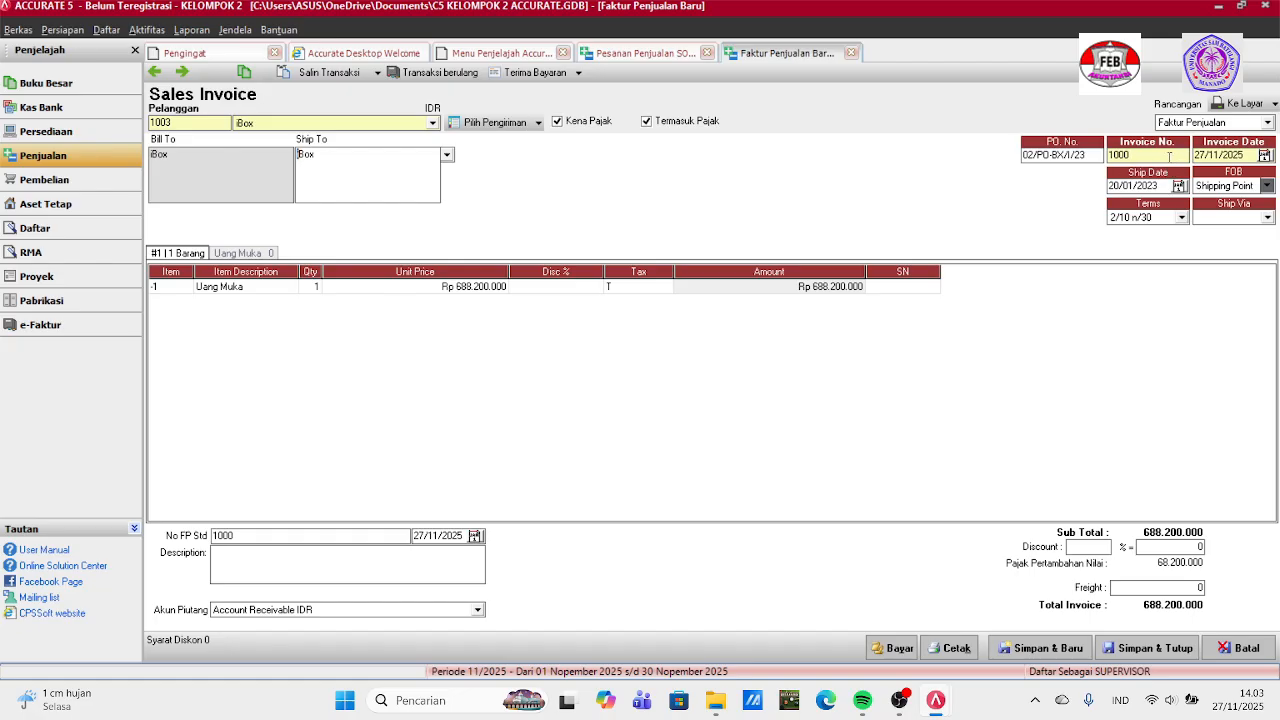
pyautogui.press('BackSpace')
pyautogui.press('BackSpace')
pyautogui.press('BackSpace')
pyautogui.press('BackSpace')
pyautogui.write('SI-01')
# Set the down payment invoice's date to 13/01/2023 and its FOB to Shipping Point.
pyautogui.press('BackSpace')
pyautogui.press('BackSpace')
pyautogui.press('BackSpace')
pyautogui.press('BackSpace')
pyautogui.press('BackSpace')
pyautogui.press('BackSpace')
pyautogui.press('BackSpace')
pyautogui.press('BackSpace')
pyautogui.write('13/01/2023')
pyautogui.click(1266, 186)
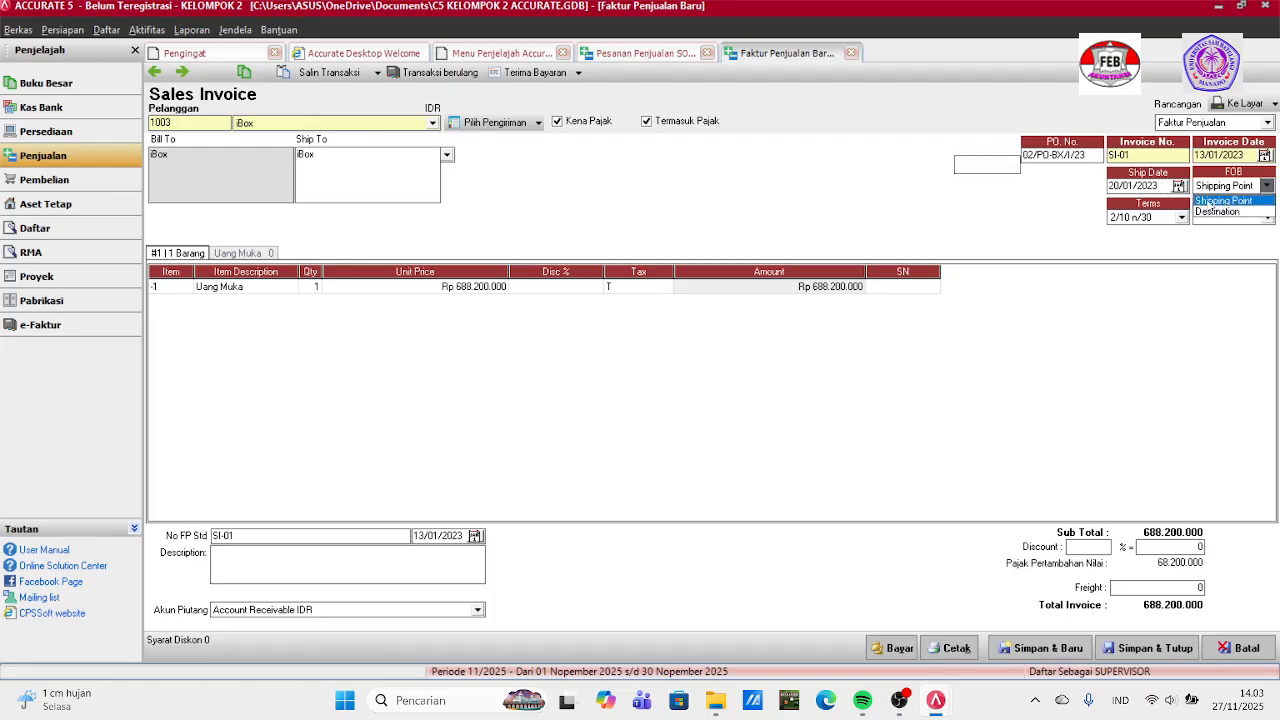
pyautogui.click(1207, 201)
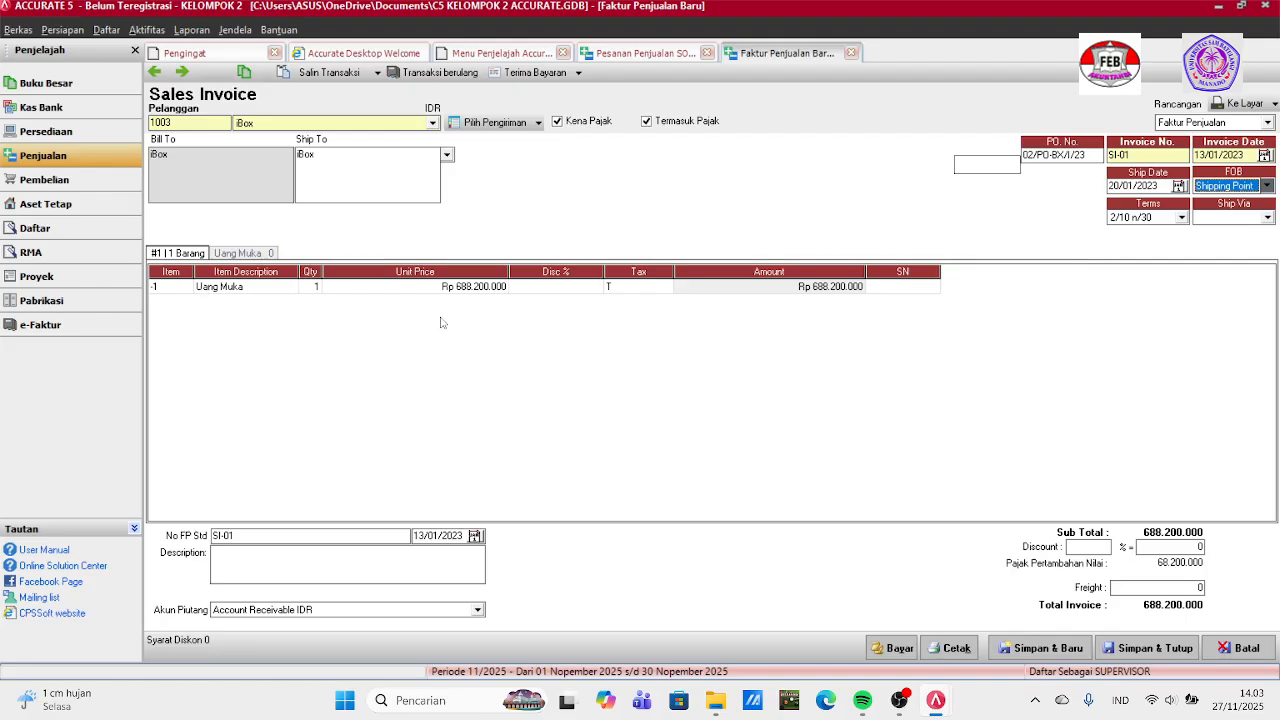
# Set the Uang Muka line's unit price to Rp 44.400.000 and complete that row.
pyautogui.click(487, 288)
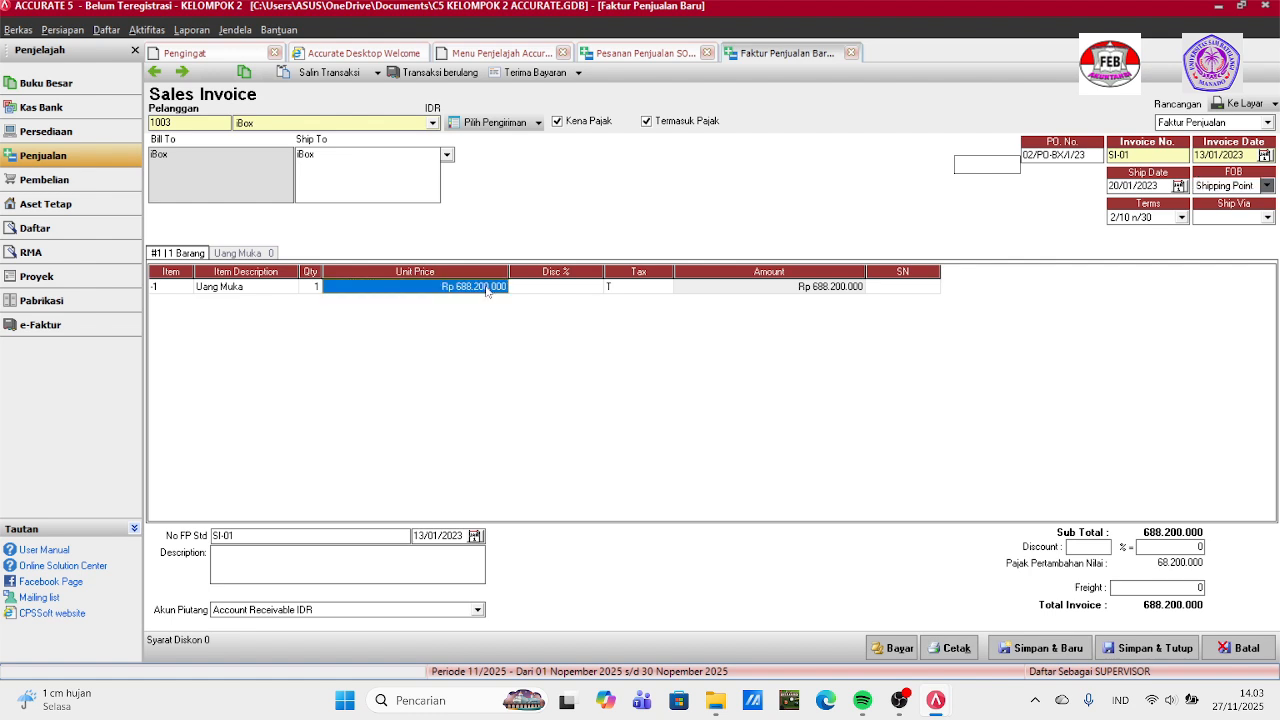
pyautogui.press('BackSpace')
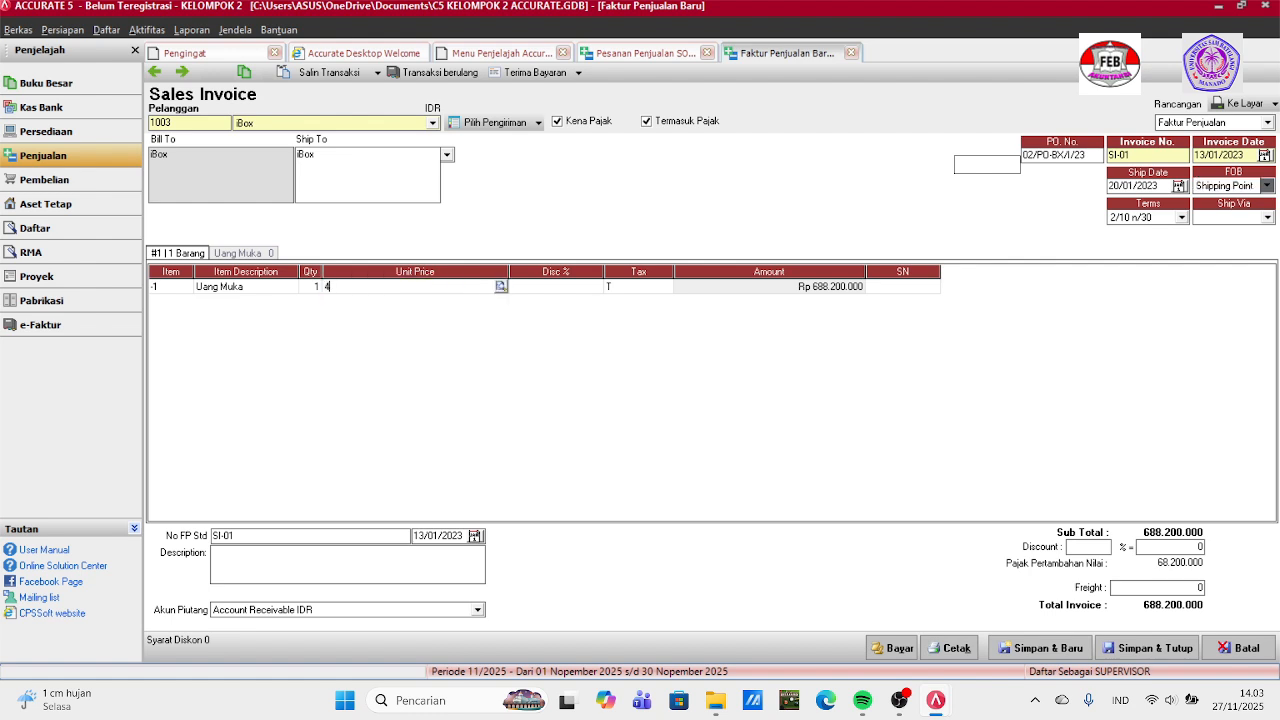
pyautogui.write('44400000')
pyautogui.press('Tab')
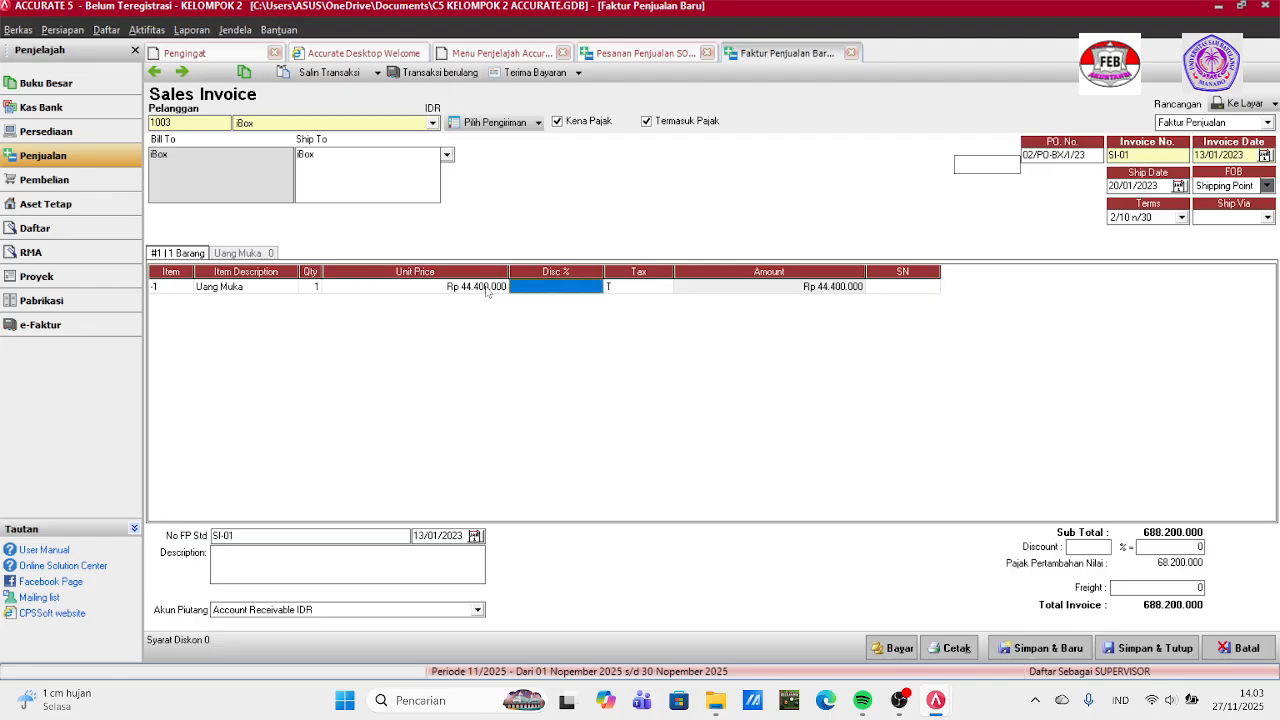
pyautogui.press('Tab')
pyautogui.press('Tab')
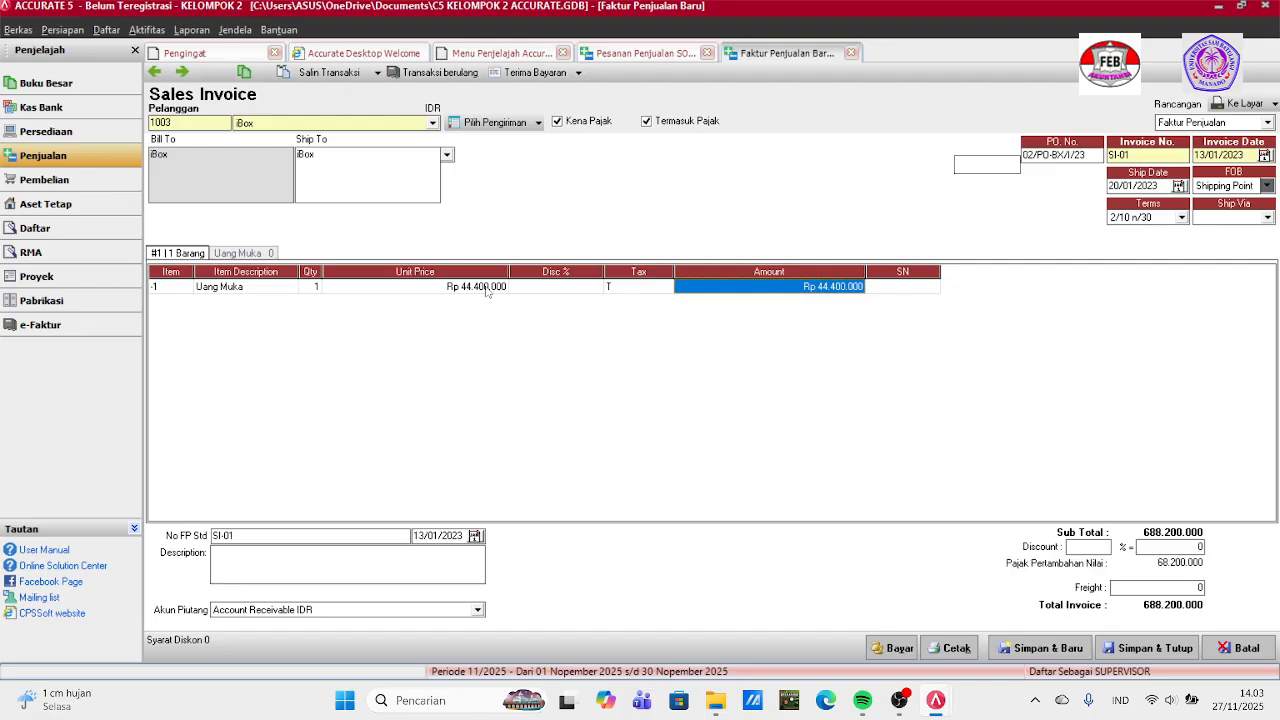
pyautogui.press('Tab')
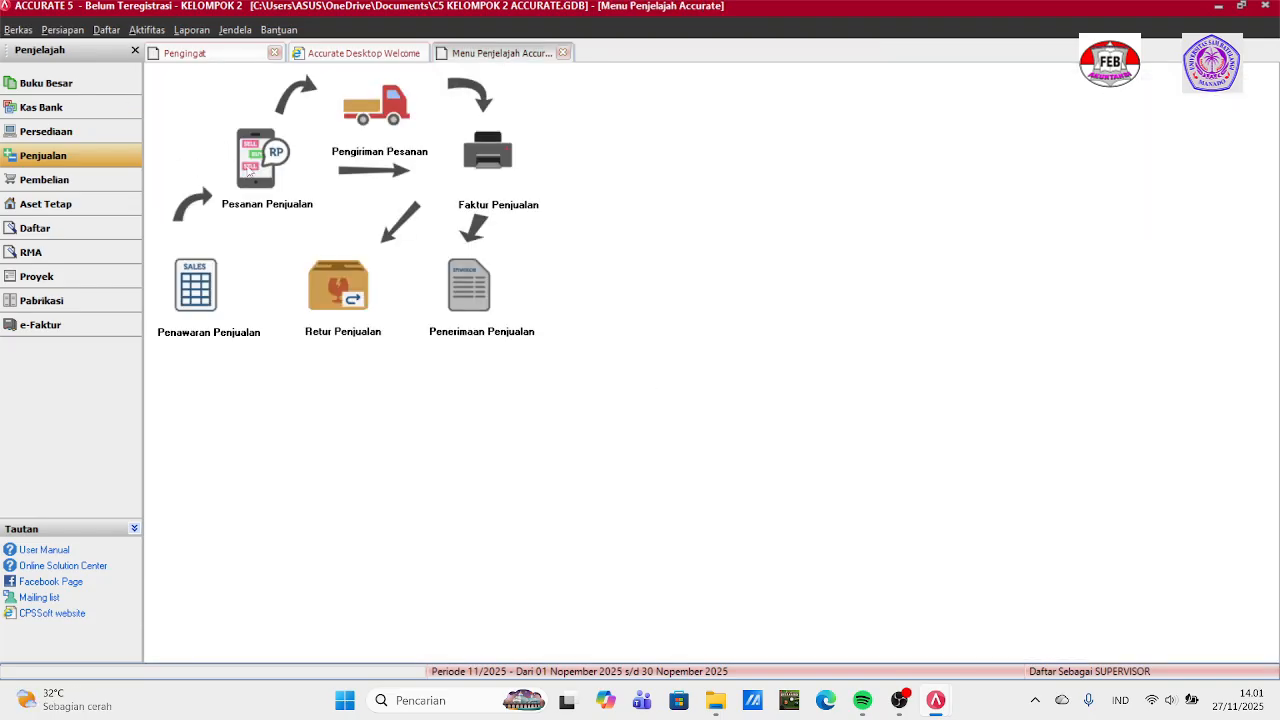
# Start a new sales order for customer iBox and fill in the customer's PO number.
pyautogui.click(250, 170)
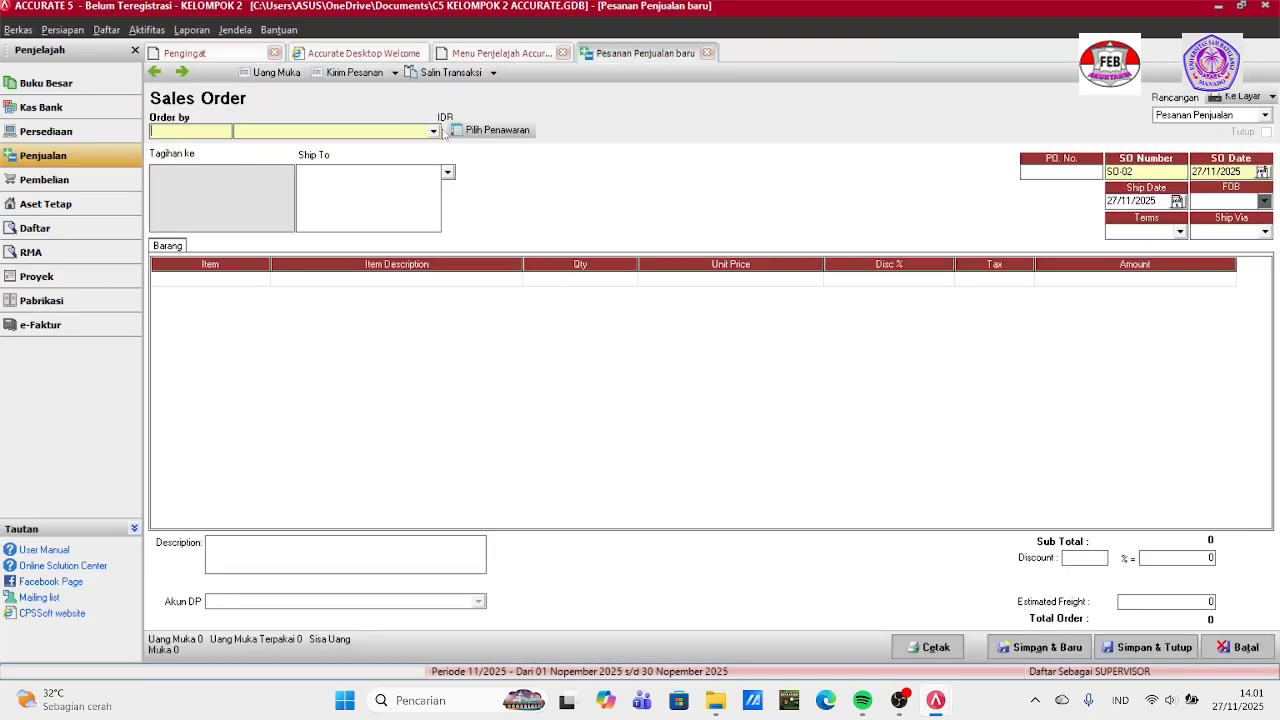
pyautogui.click(433, 131)
pyautogui.click(350, 195)
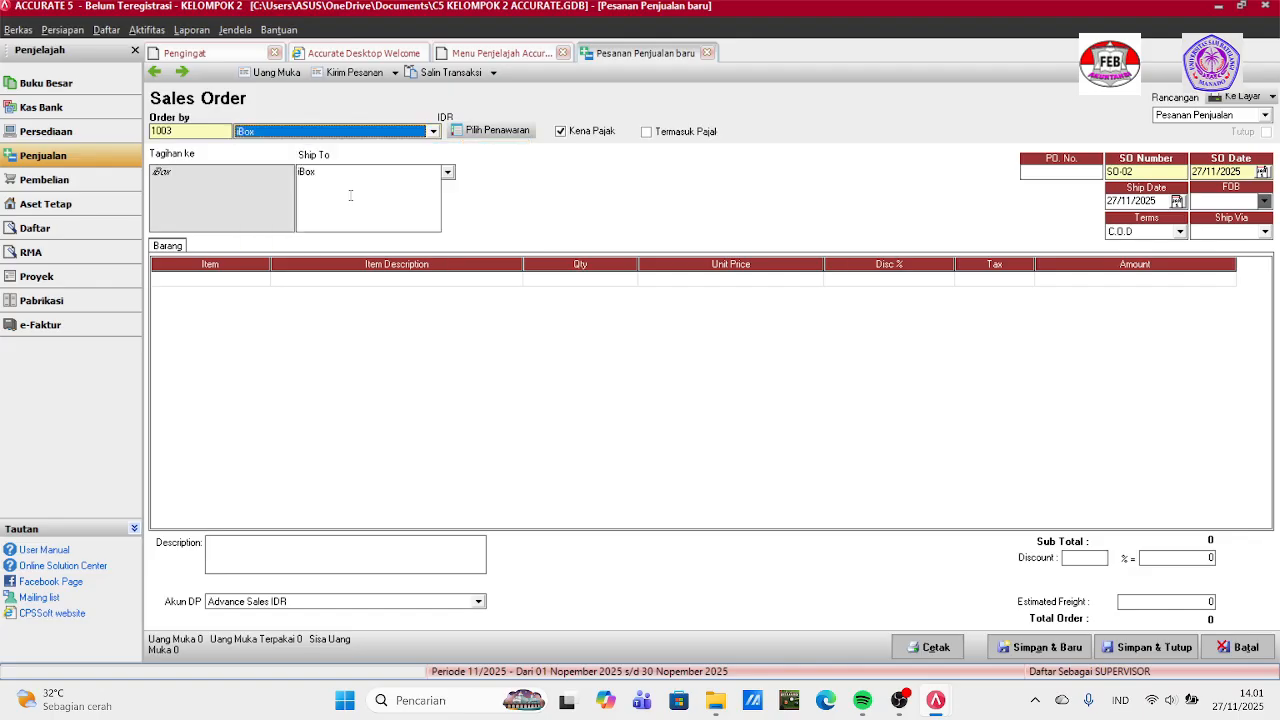
pyautogui.click(1052, 178)
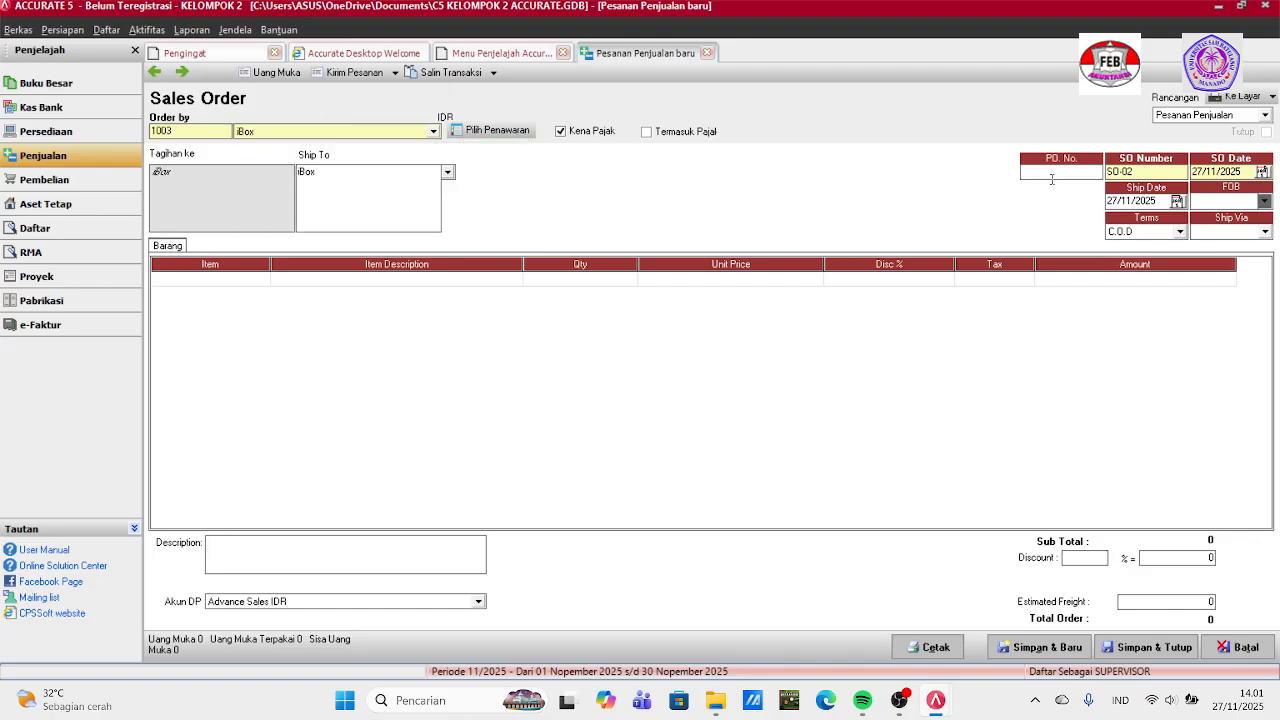
pyautogui.write('02/po')
pyautogui.press('BackSpace')
pyautogui.press('BackSpace')
pyautogui.write('PO-BX/I/23')
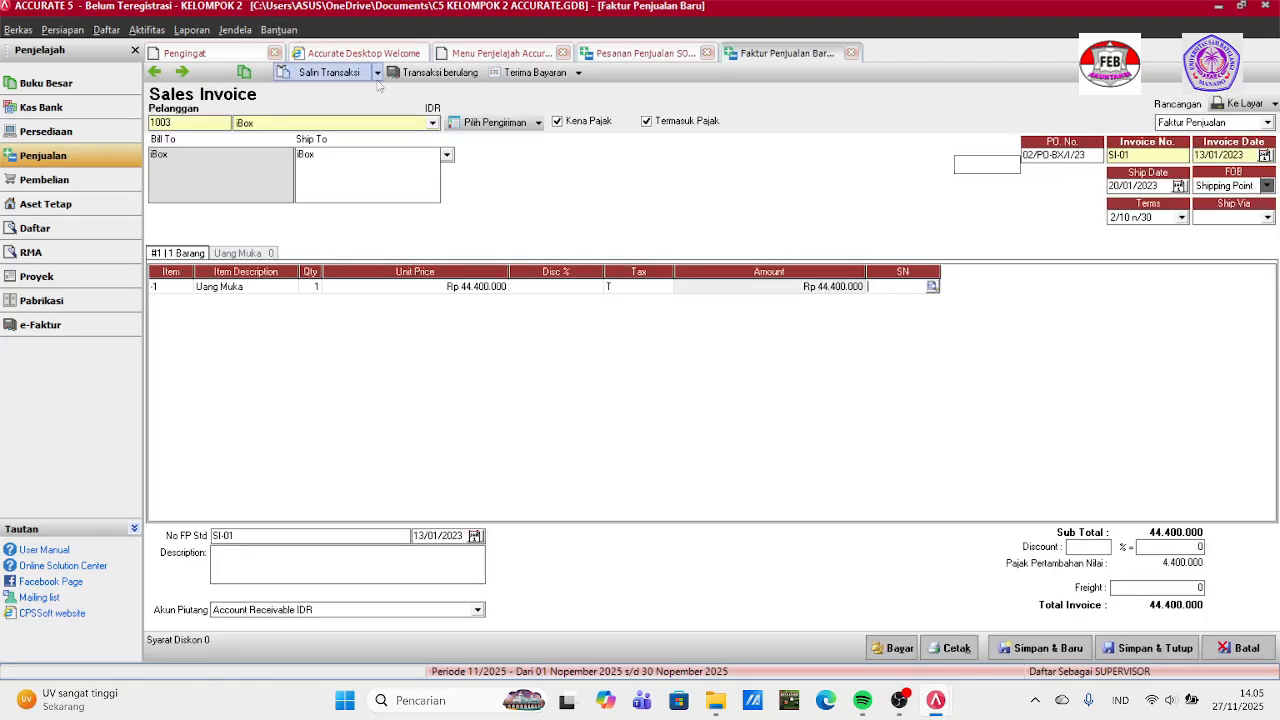
# Create a customer receipt for down payment invoice SI-01 and set its payment date to 13/01/2023.
pyautogui.click(513, 74)
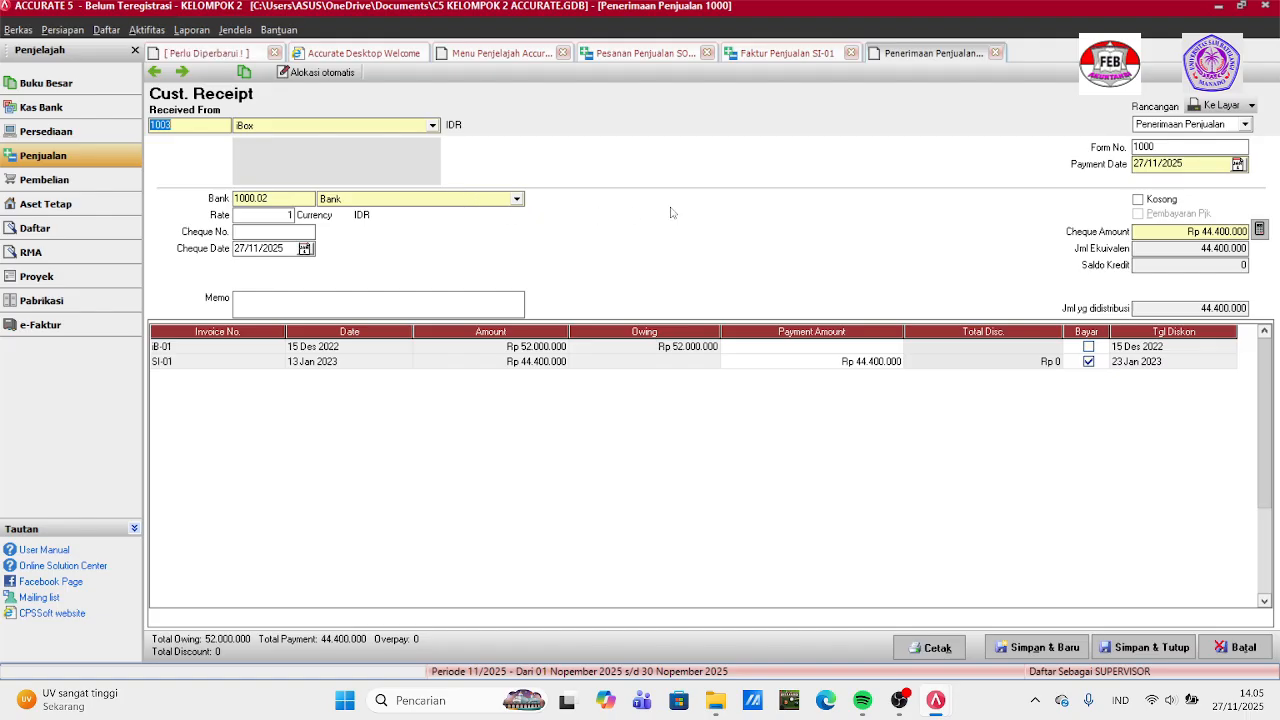
pyautogui.click(1197, 165)
pyautogui.press('BackSpace')
pyautogui.press('BackSpace')
pyautogui.press('BackSpace')
pyautogui.press('BackSpace')
pyautogui.press('BackSpace')
pyautogui.press('BackSpace')
pyautogui.press('BackSpace')
pyautogui.press('BackSpace')
pyautogui.write('0')
pyautogui.write('130')
pyautogui.write('12023')
# Set the receipt's cheque number to 2023/01 and its cheque date to 13/01/2023.
pyautogui.write('202')
pyautogui.write('3')
pyautogui.write('/01')
pyautogui.click(291, 249)
pyautogui.press('BackSpace')
pyautogui.press('BackSpace')
pyautogui.press('BackSpace')
pyautogui.press('BackSpace')
pyautogui.press('BackSpace')
pyautogui.press('BackSpace')
pyautogui.press('BackSpace')
pyautogui.press('BackSpace')
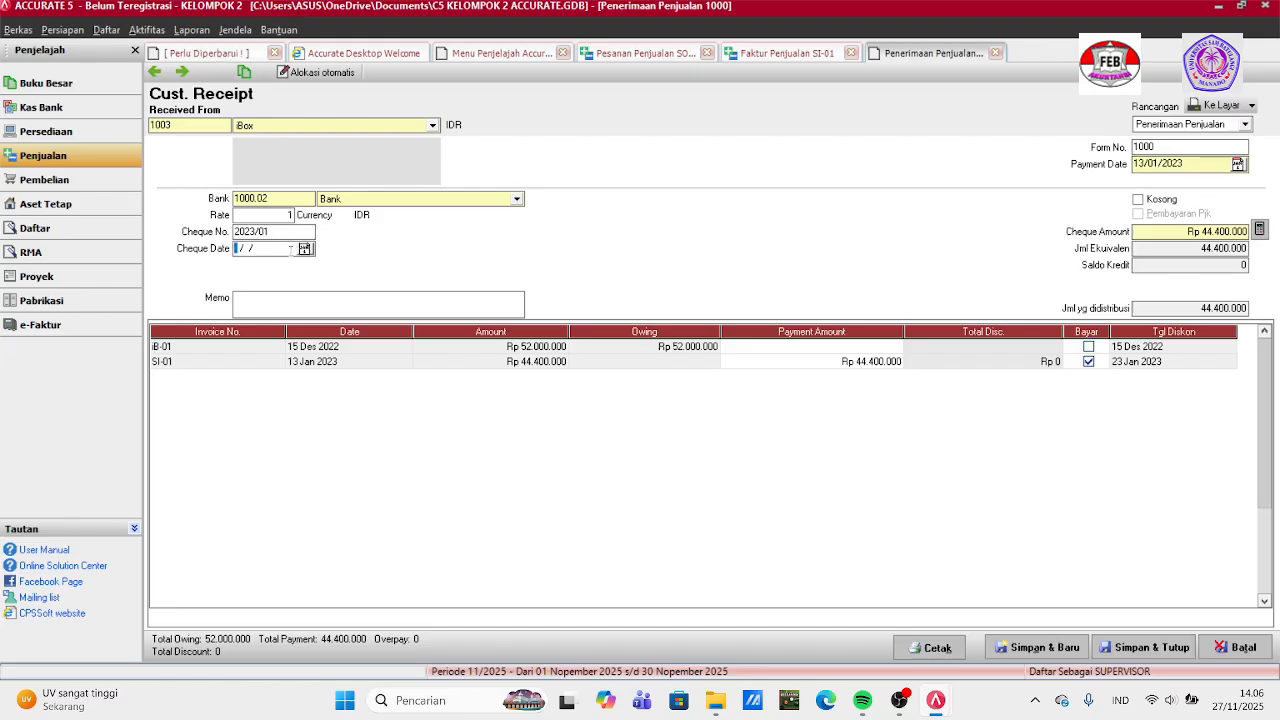
pyautogui.write('13/0')
pyautogui.write('1/')
pyautogui.write('2023')
# Enter the receipt memo "PENERIMAAN UANG MUKA ATAS PESANAN" followed by the sales order number.
pyautogui.write('ENERIM')
pyautogui.write('AAN UANG ')
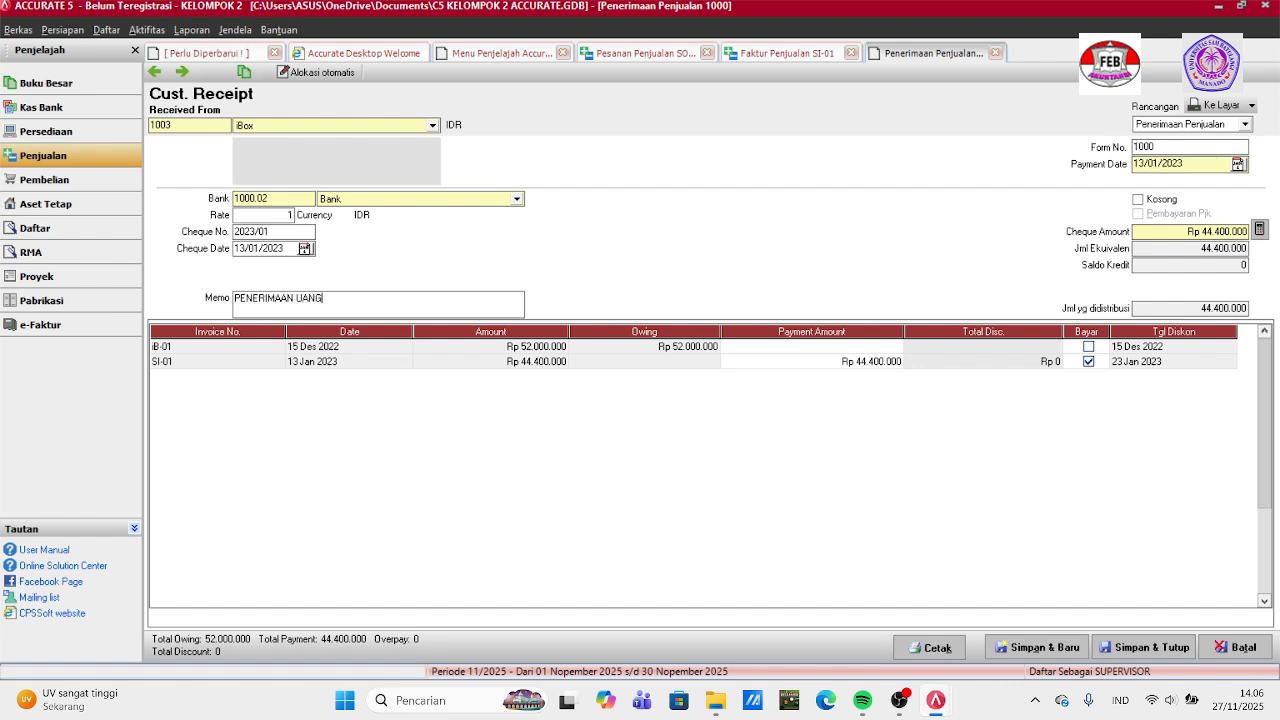
pyautogui.write('MUKA AK')
pyautogui.press('BackSpace')
pyautogui.write('TAS')
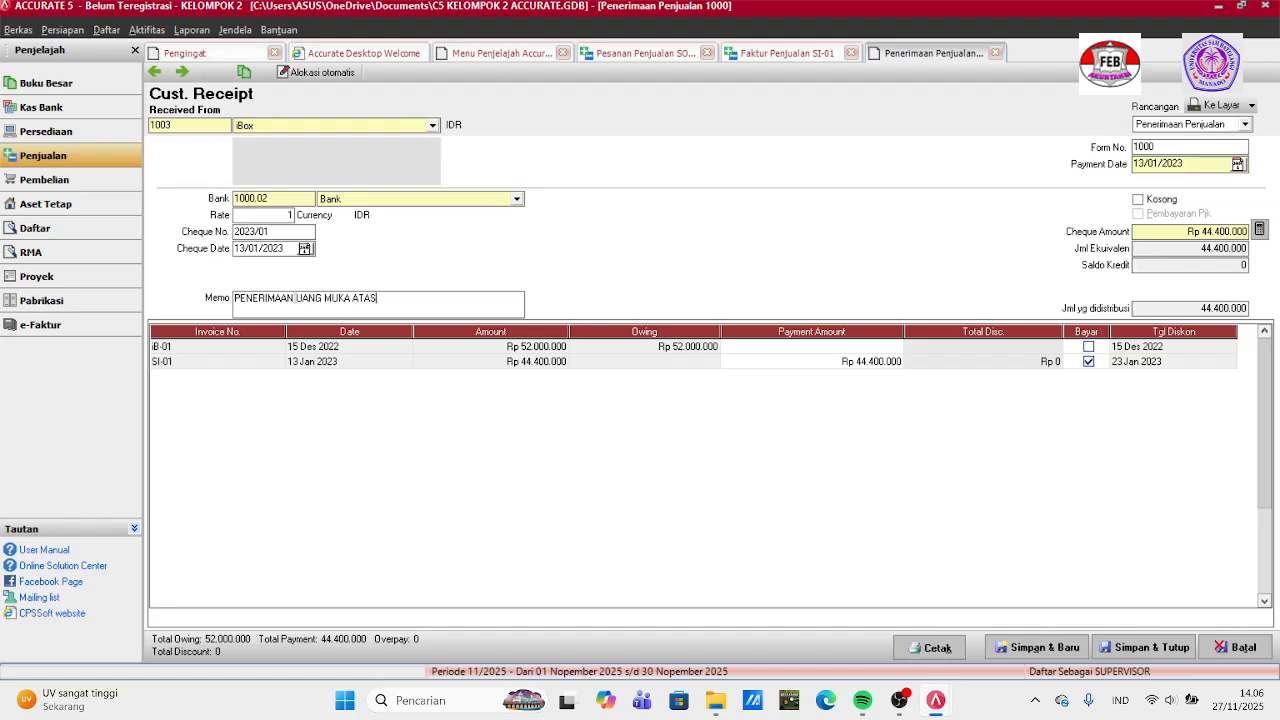
pyautogui.write(' PESANAN SO-02')
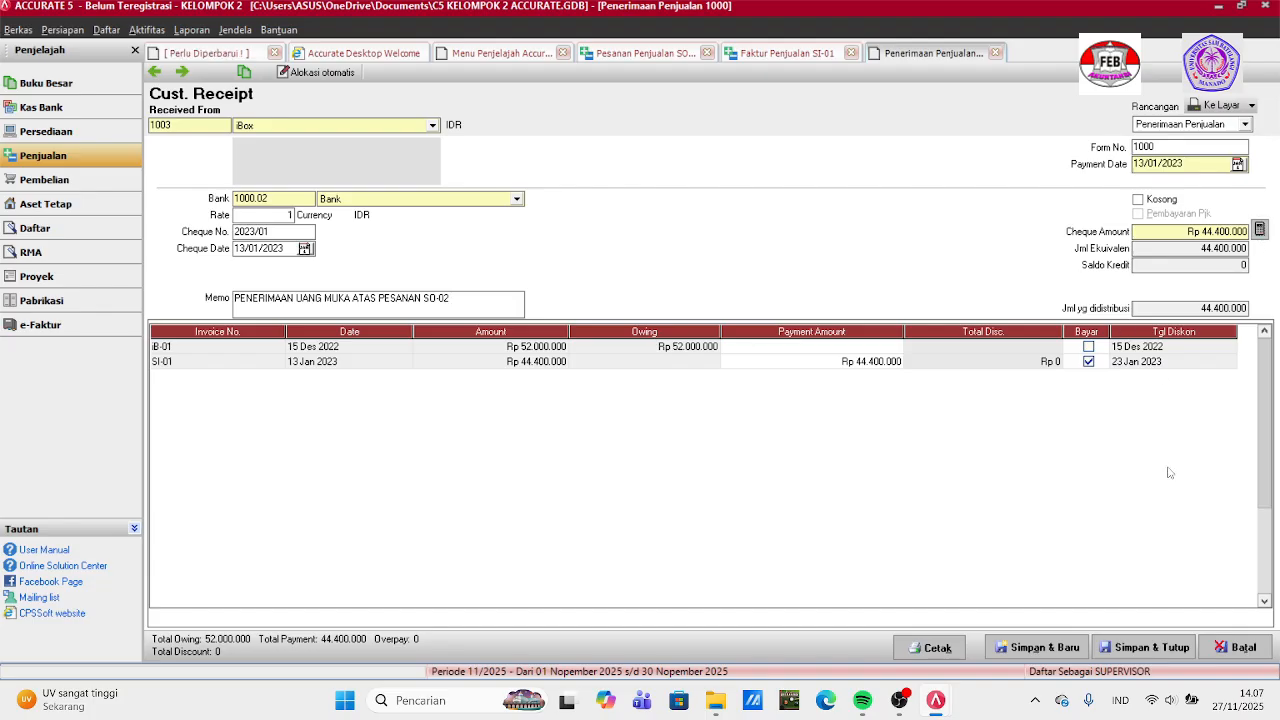
# Save and close the customer receipt, the down payment invoice and the iBox sales order.
pyautogui.click(1138, 656)
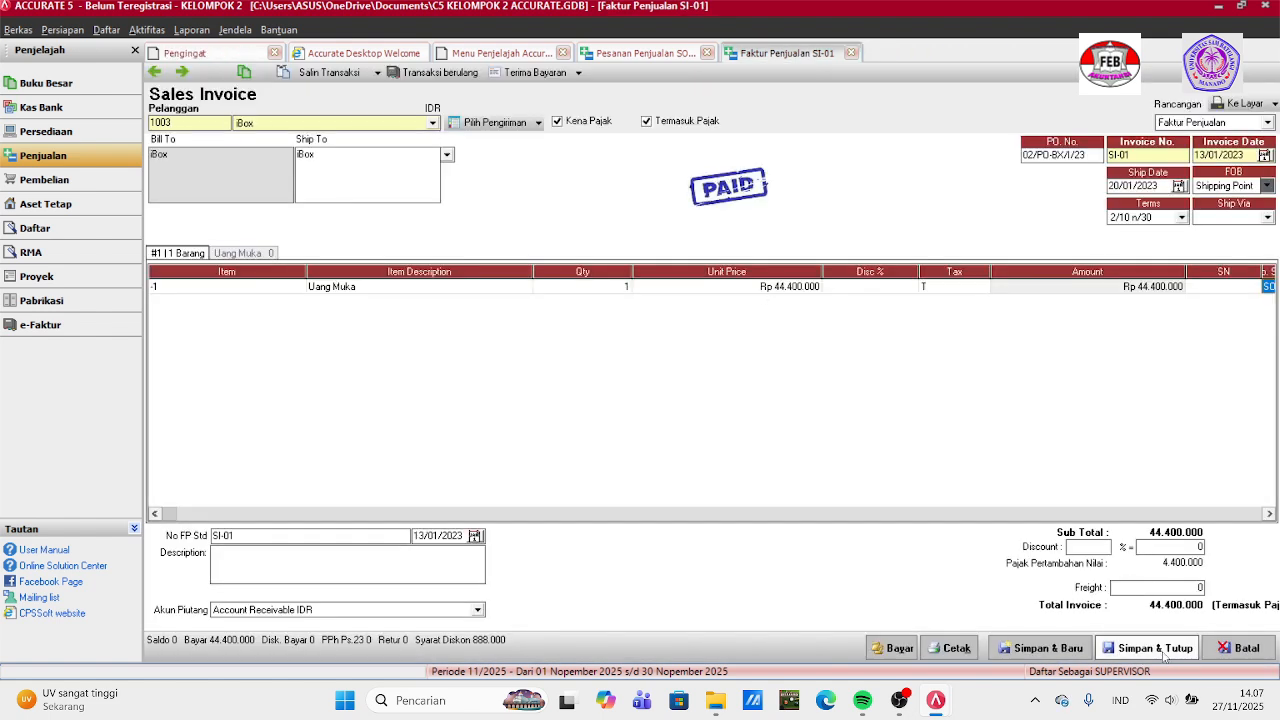
pyautogui.click(1164, 655)
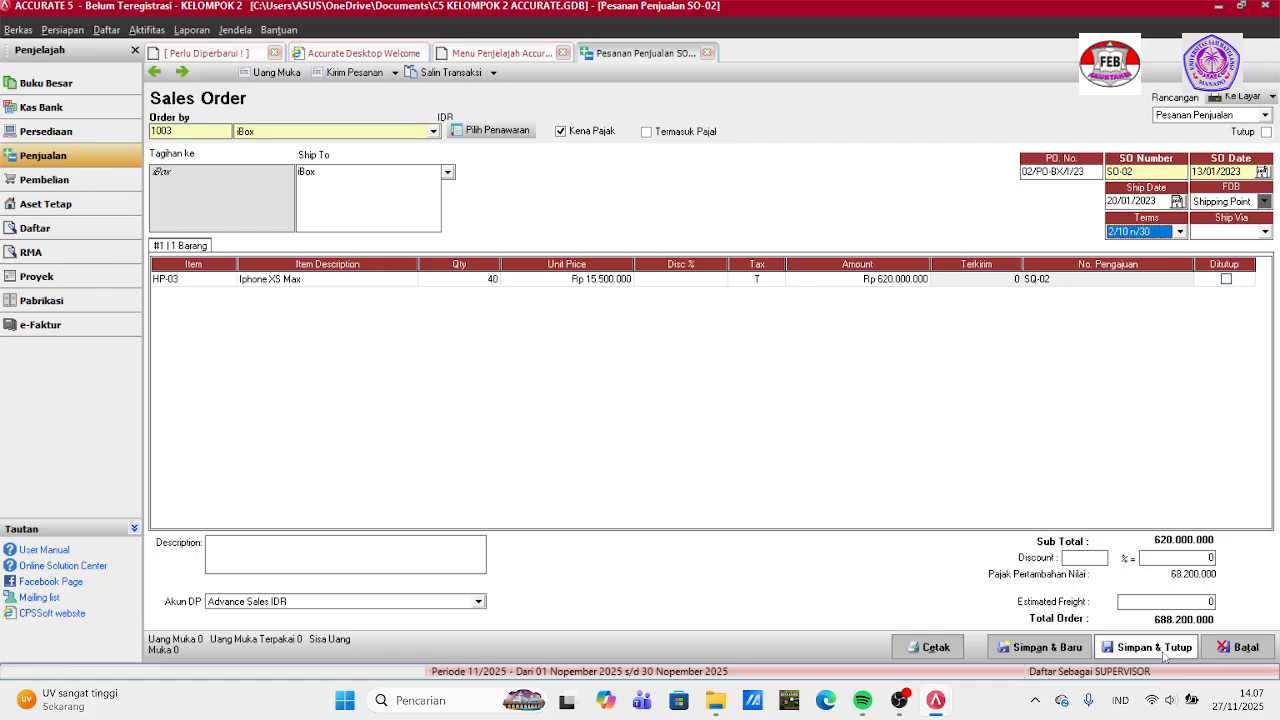
pyautogui.click(1164, 647)
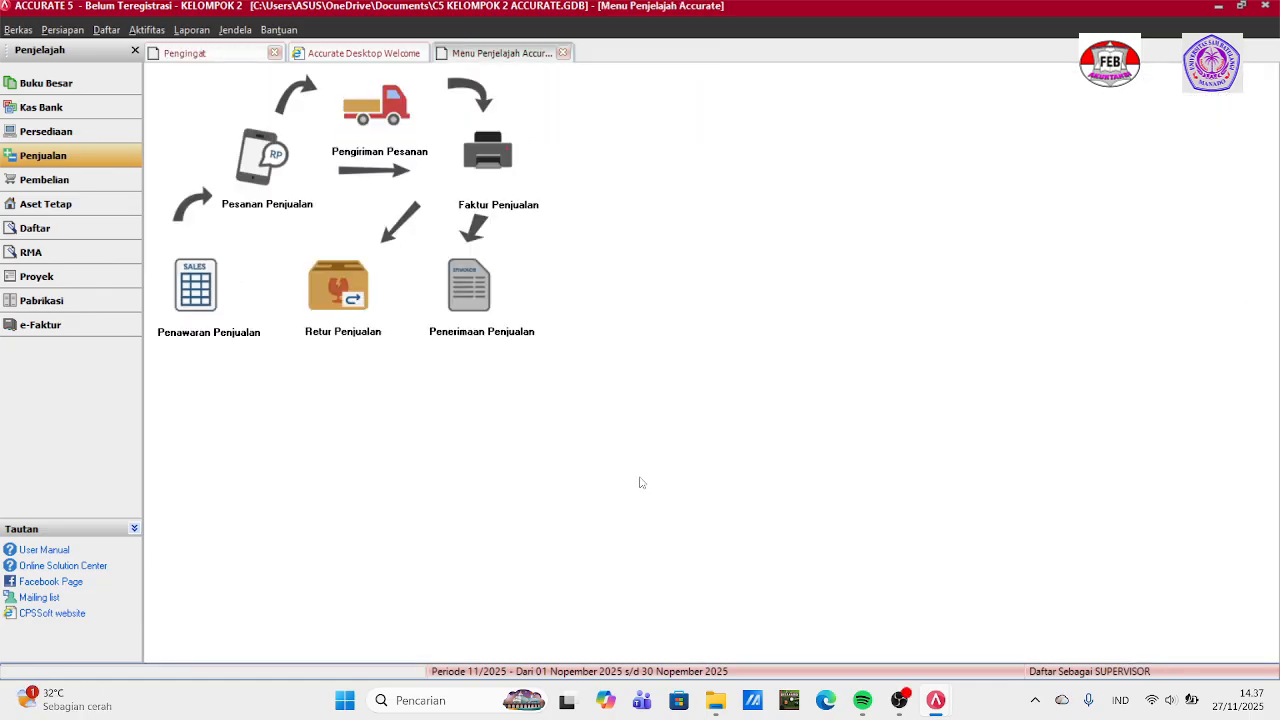
# Start a new sales order for customer OkeShop and fill in the customer's PO number.
pyautogui.click(262, 160)
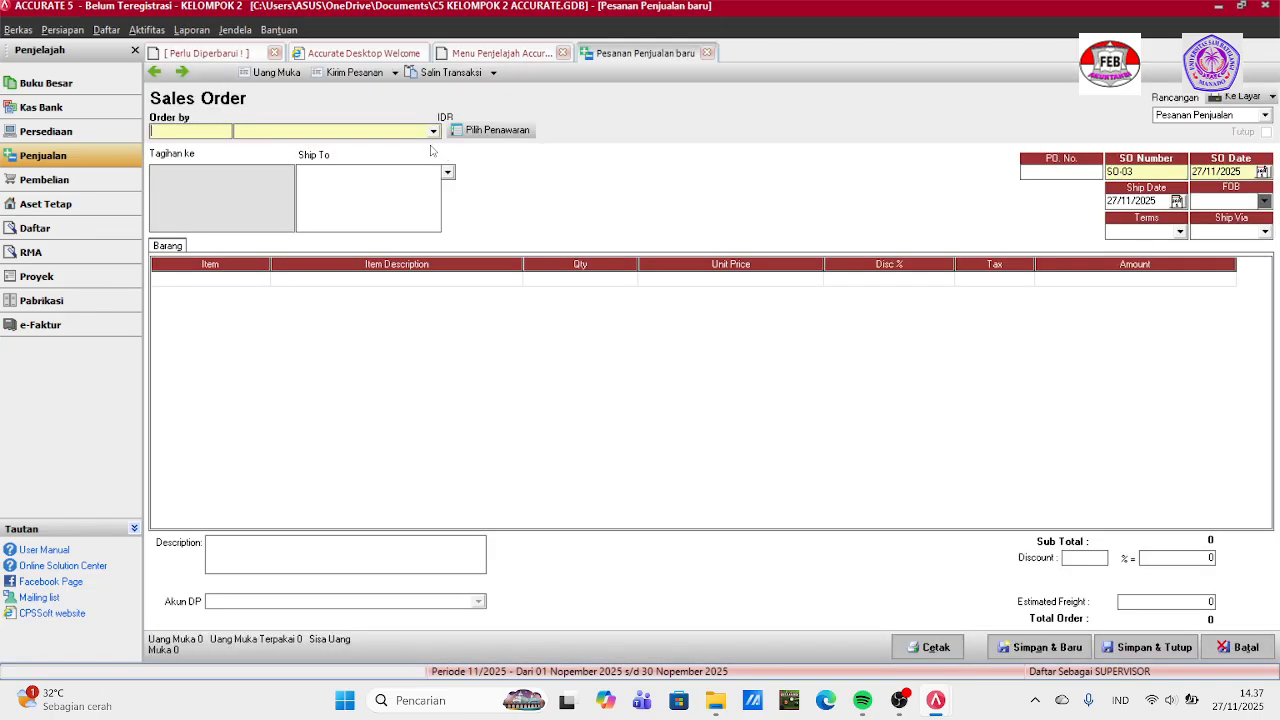
pyautogui.click(434, 132)
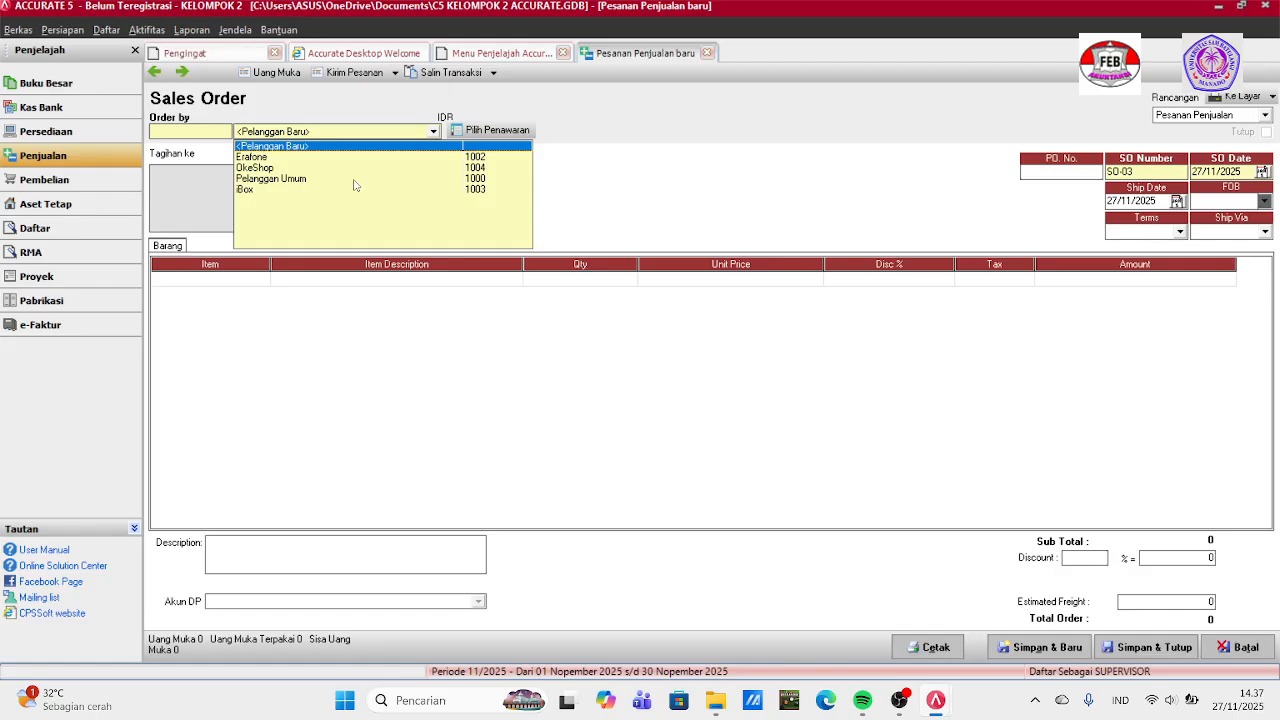
pyautogui.click(285, 168)
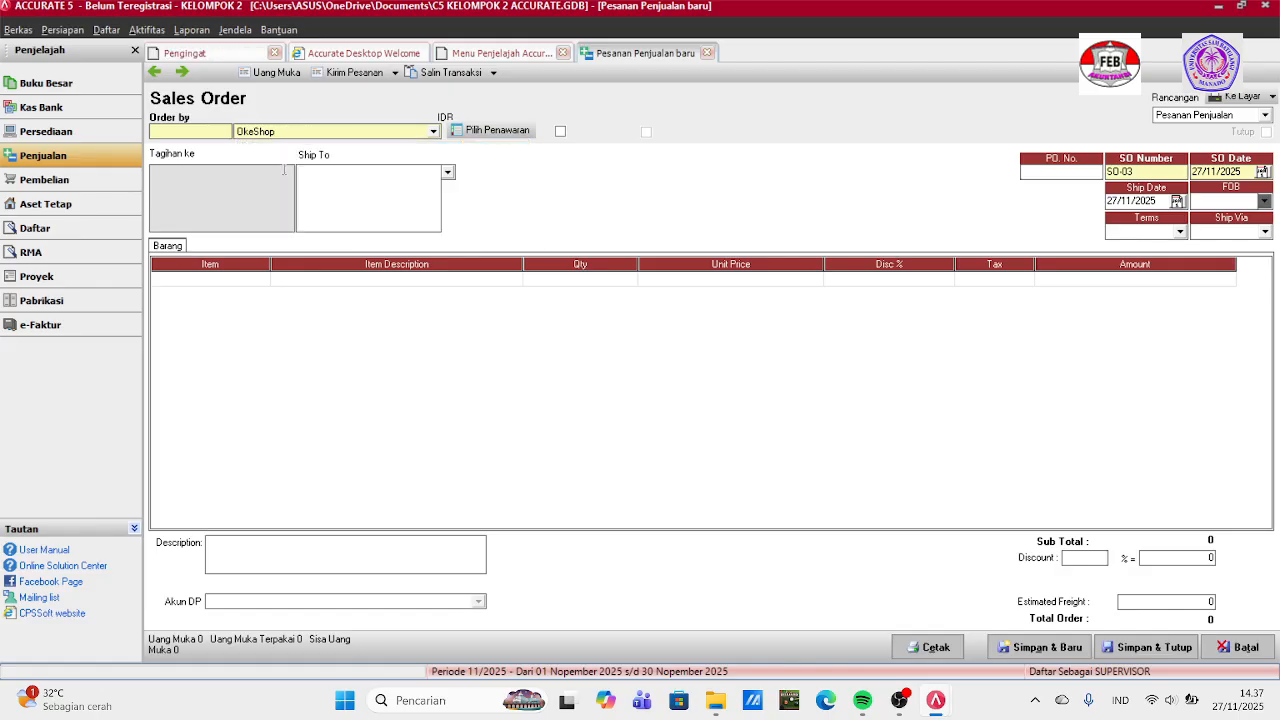
pyautogui.click(1066, 174)
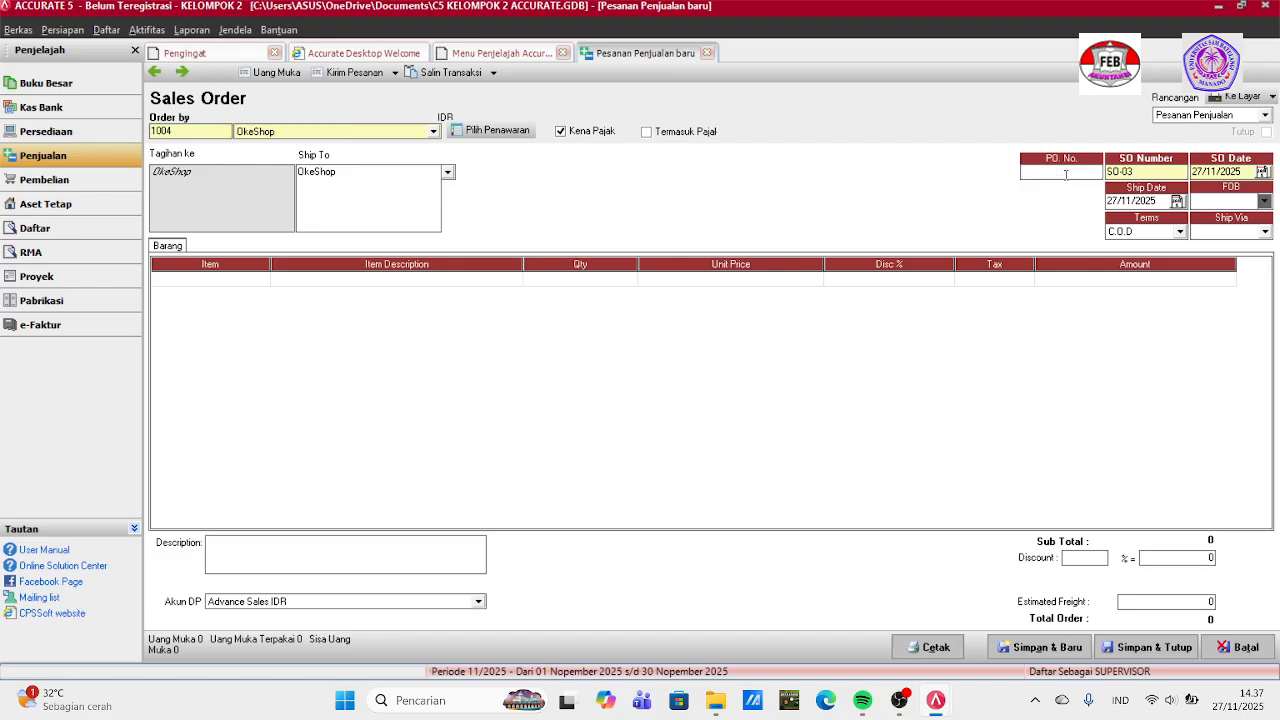
pyautogui.write('05/PO')
pyautogui.write('DS')
pyautogui.press('BackSpace')
pyautogui.press('BackSpace')
pyautogui.write('-DS/I/202')
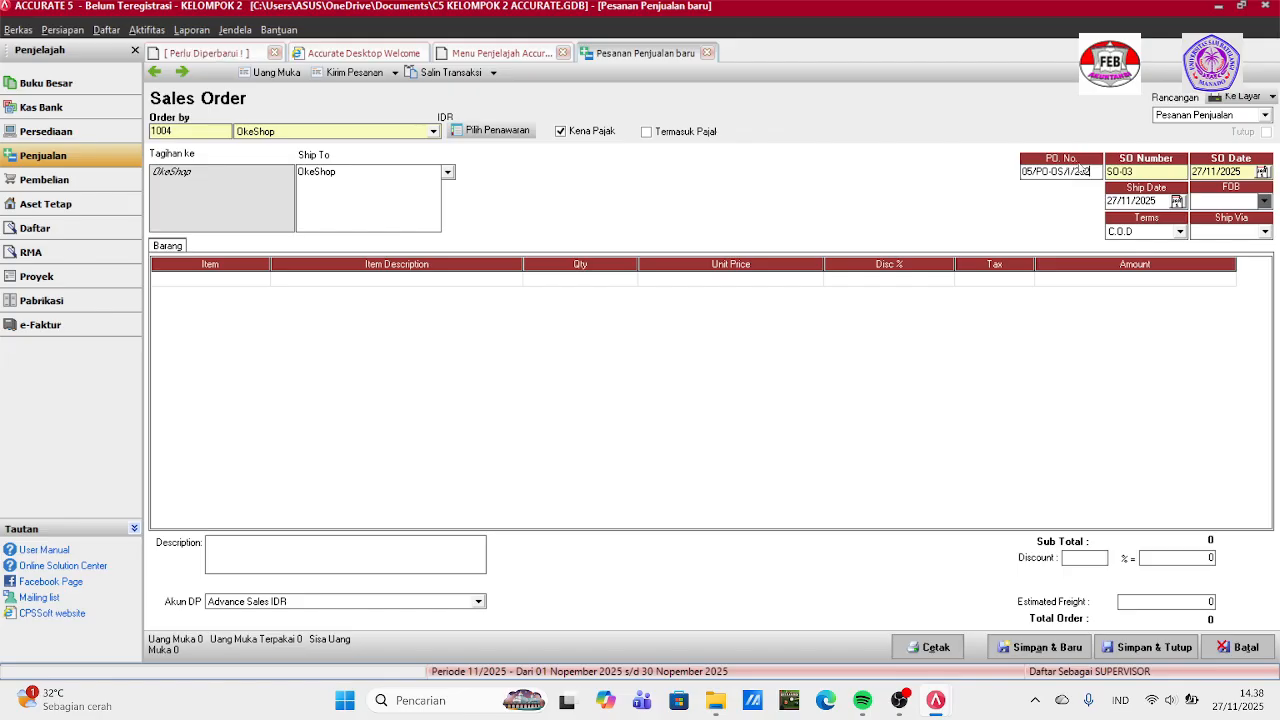
pyautogui.write('3')
# Set the OkeShop sales order's SO date to 14/01/2023.
pyautogui.press('BackSpace')
pyautogui.press('BackSpace')
pyautogui.press('BackSpace')
pyautogui.press('BackSpace')
pyautogui.press('BackSpace')
pyautogui.press('BackSpace')
pyautogui.press('BackSpace')
pyautogui.press('BackSpace')
pyautogui.write('14/01/2')
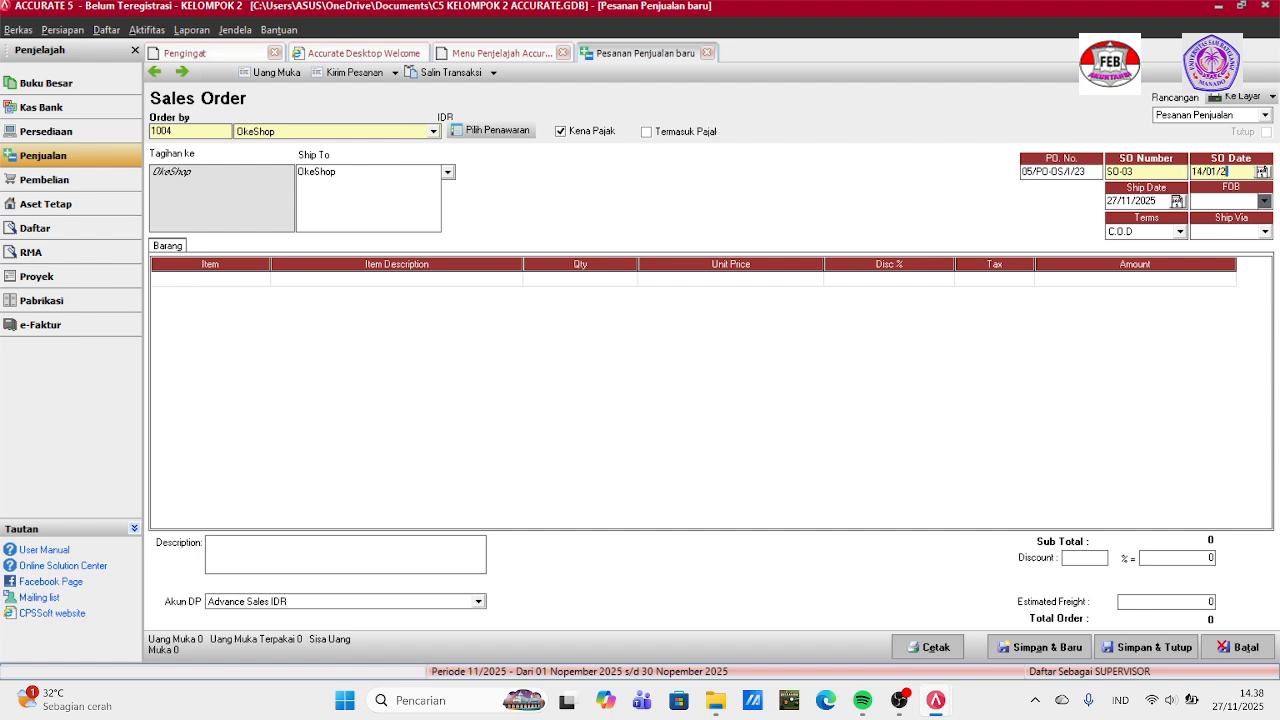
pyautogui.write('023')
# Set the OkeShop sales order's ship date to 21/01/2023.
pyautogui.click(1157, 201)
pyautogui.press('BackSpace')
pyautogui.press('BackSpace')
pyautogui.press('BackSpace')
pyautogui.press('BackSpace')
pyautogui.press('BackSpace')
pyautogui.press('BackSpace')
pyautogui.press('BackSpace')
pyautogui.press('BackSpace')
pyautogui.write('2101202')
# Set the OkeShop order's FOB to Destination and its payment terms to Net 30.
pyautogui.click(1264, 201)
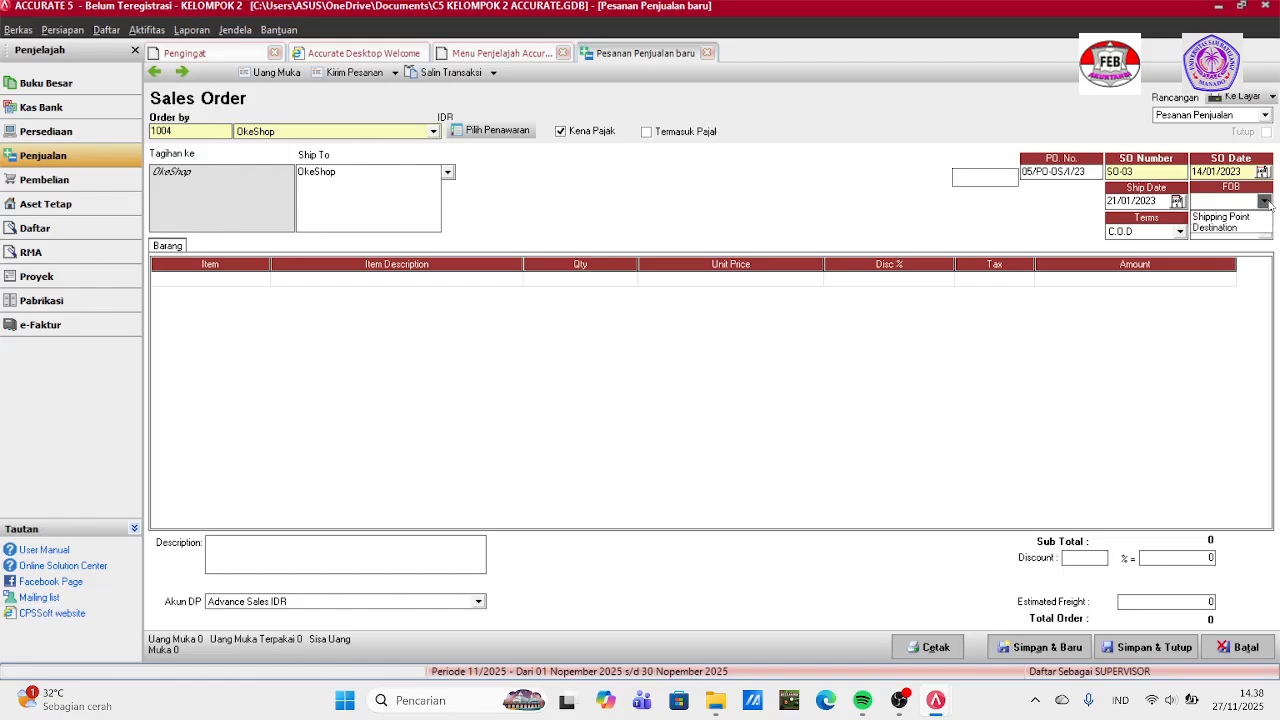
pyautogui.click(1218, 227)
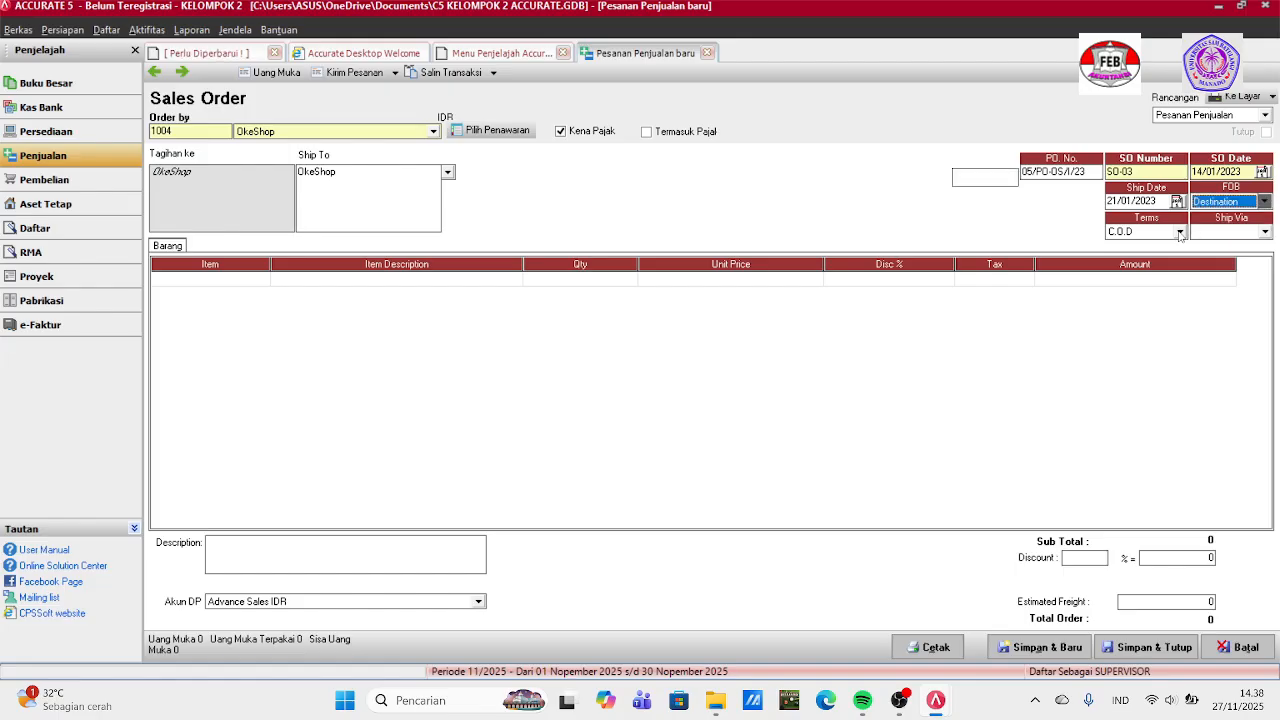
pyautogui.click(1181, 232)
pyautogui.click(1140, 279)
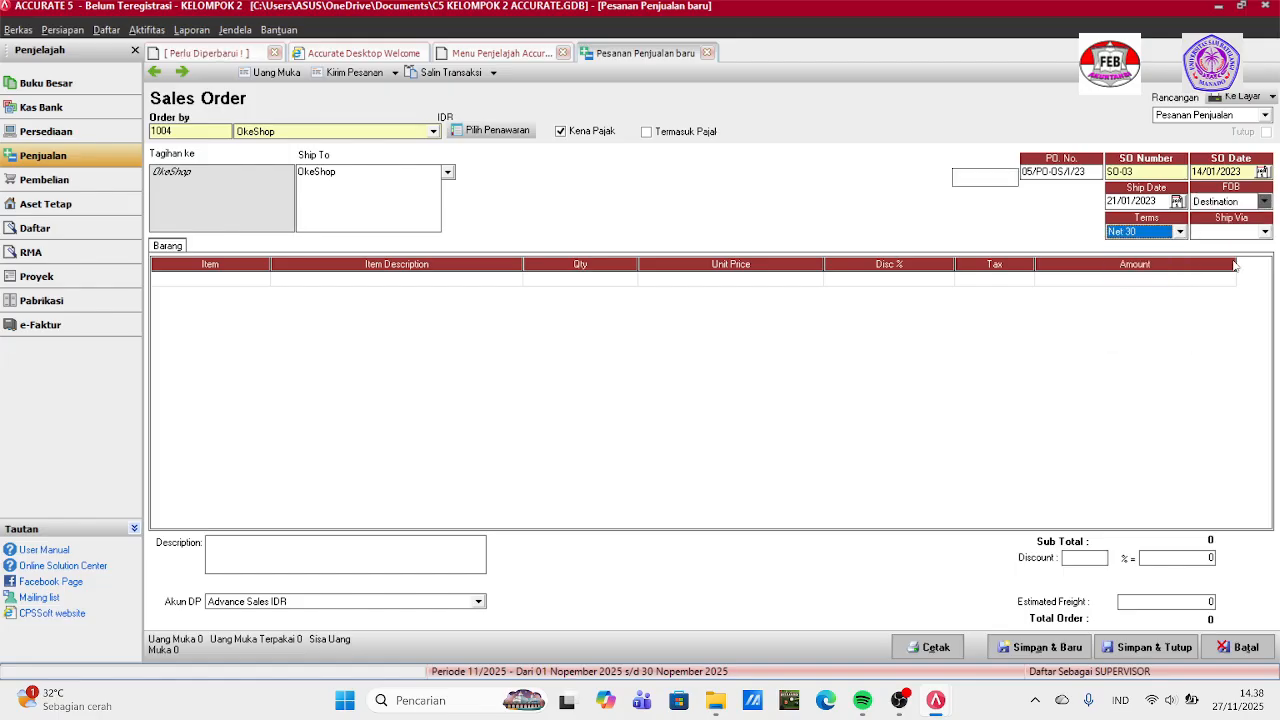
# Add a new shipper named DHL and use it as the OkeShop order's shipping method.
pyautogui.click(1265, 231)
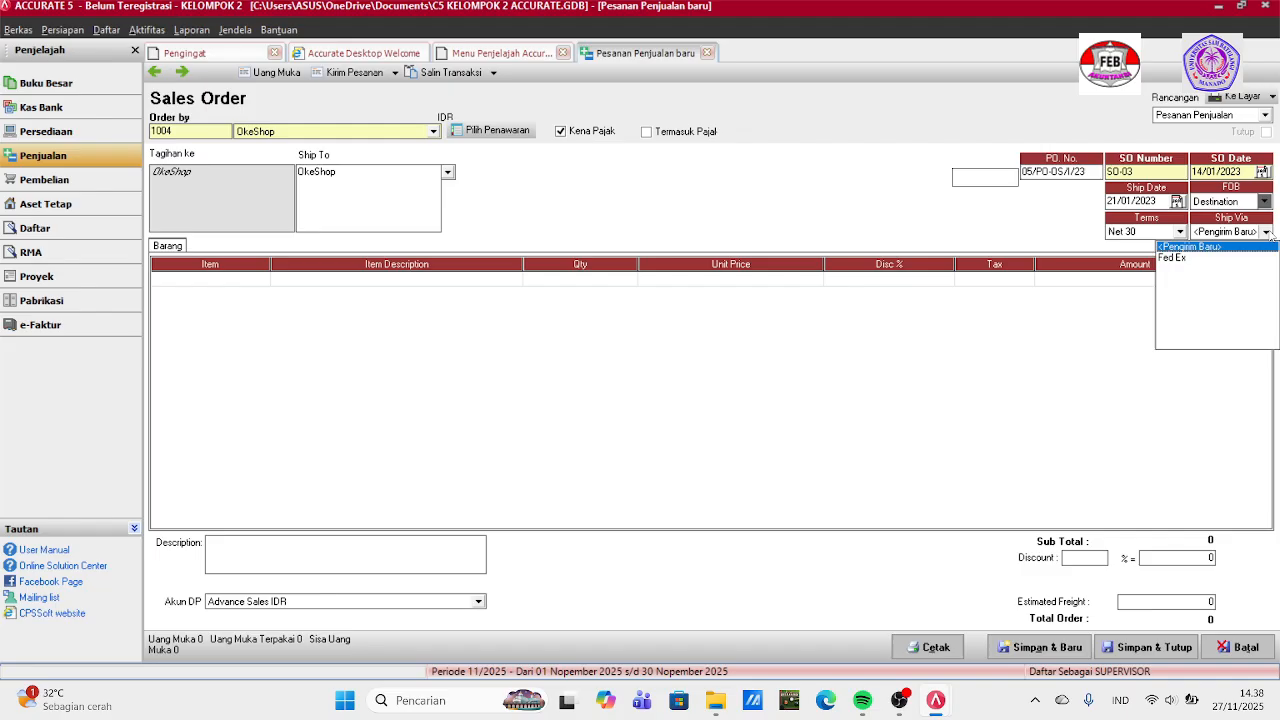
pyautogui.click(1188, 246)
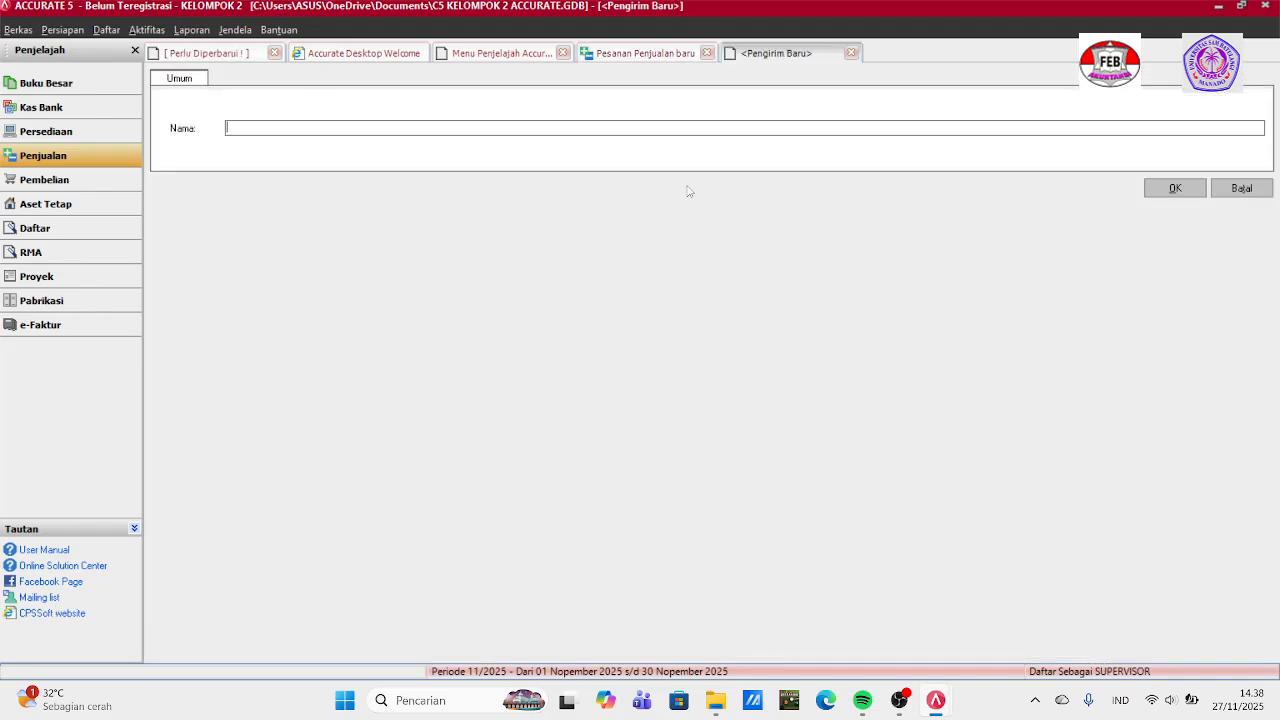
pyautogui.write('D')
pyautogui.write('L')
pyautogui.click(1170, 189)
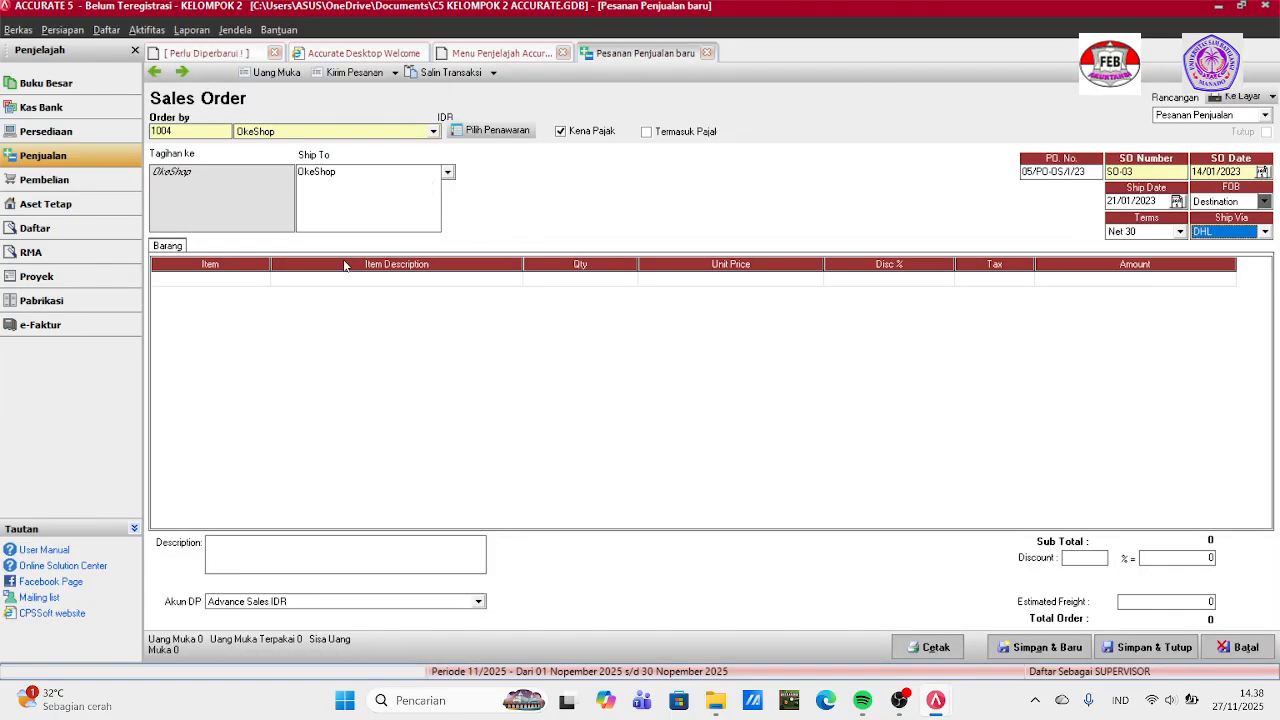
# Add item HP-02 Samsung Galaxy Fold as the first line of the OkeShop sales order.
pyautogui.click(258, 282)
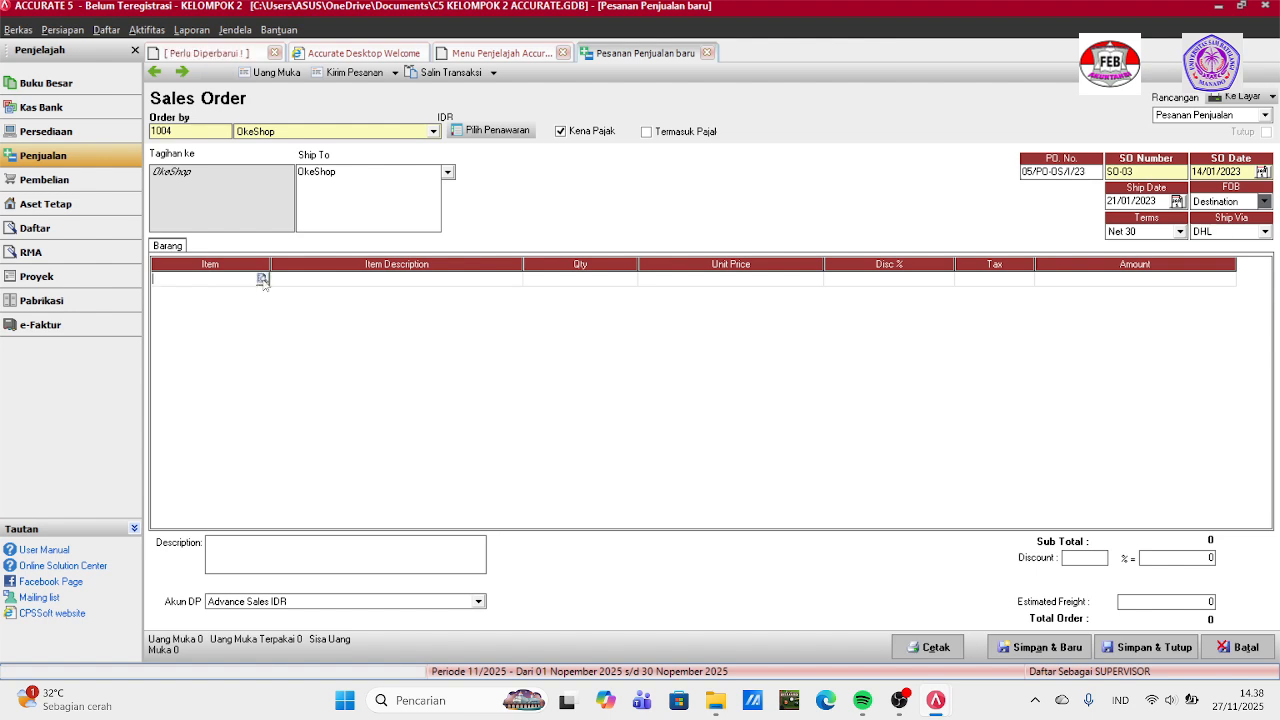
pyautogui.click(262, 280)
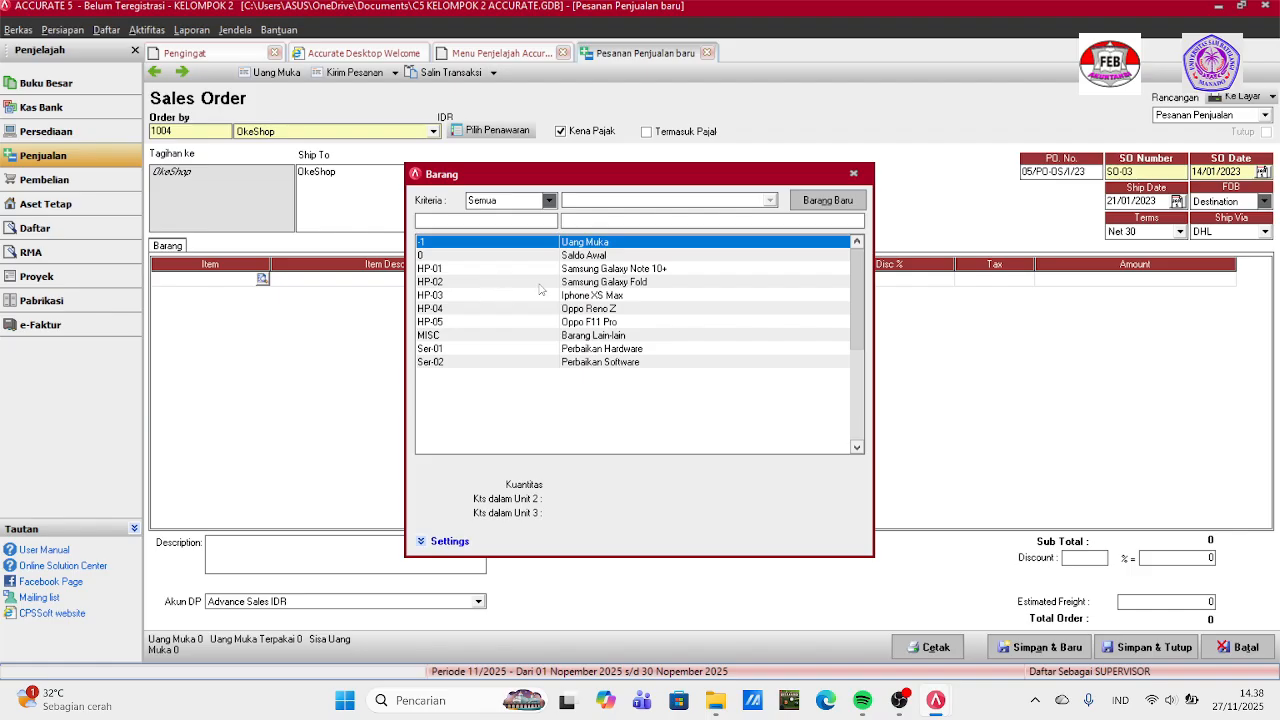
pyautogui.click(591, 283)
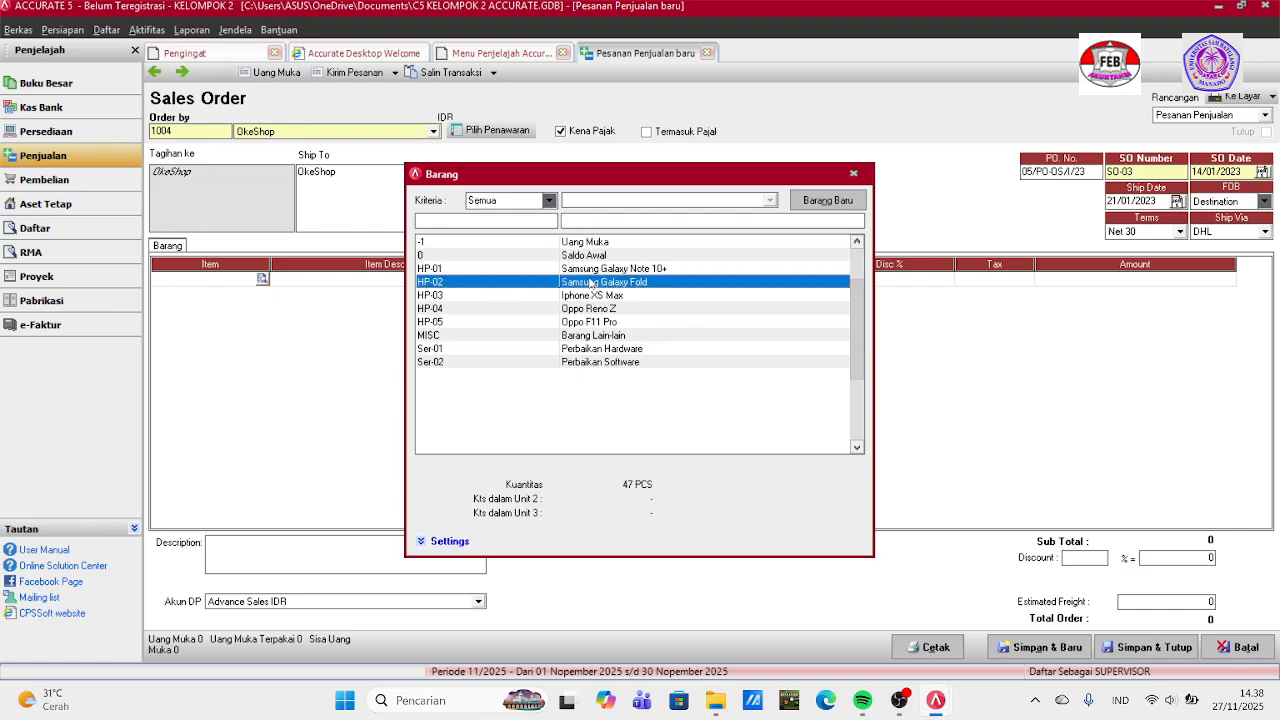
pyautogui.doubleClick(591, 283)
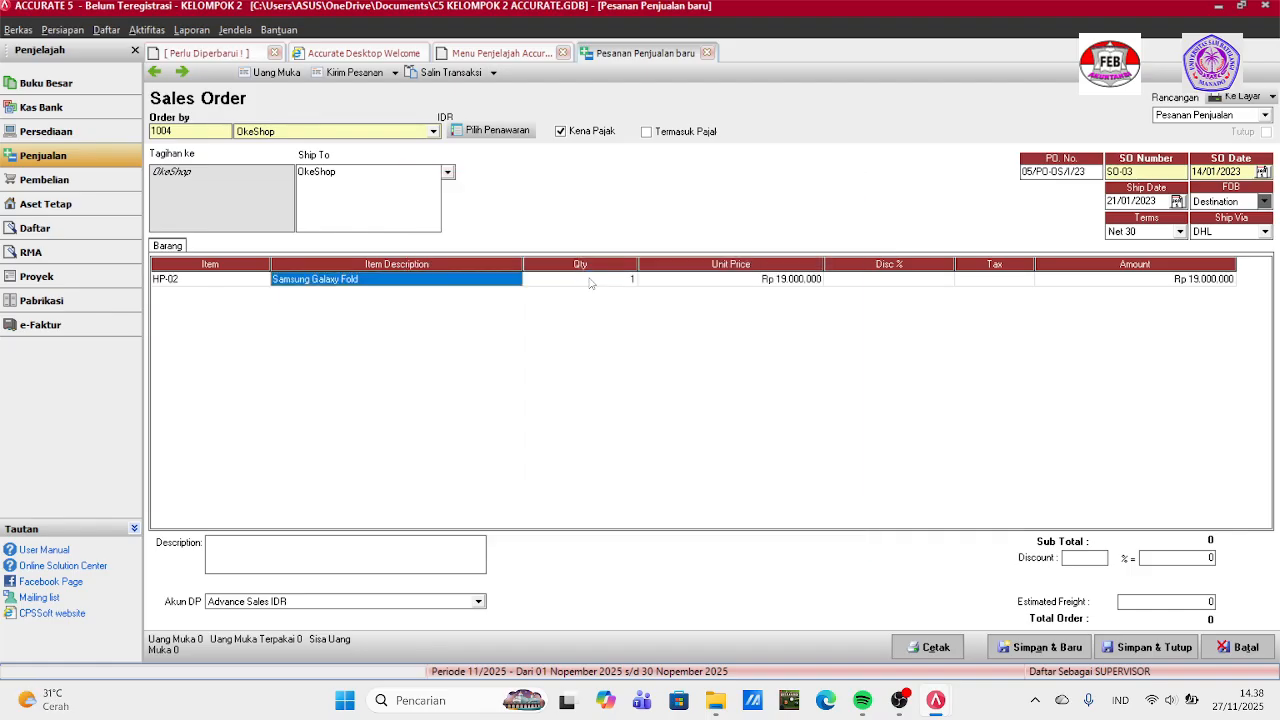
pyautogui.click(509, 136)
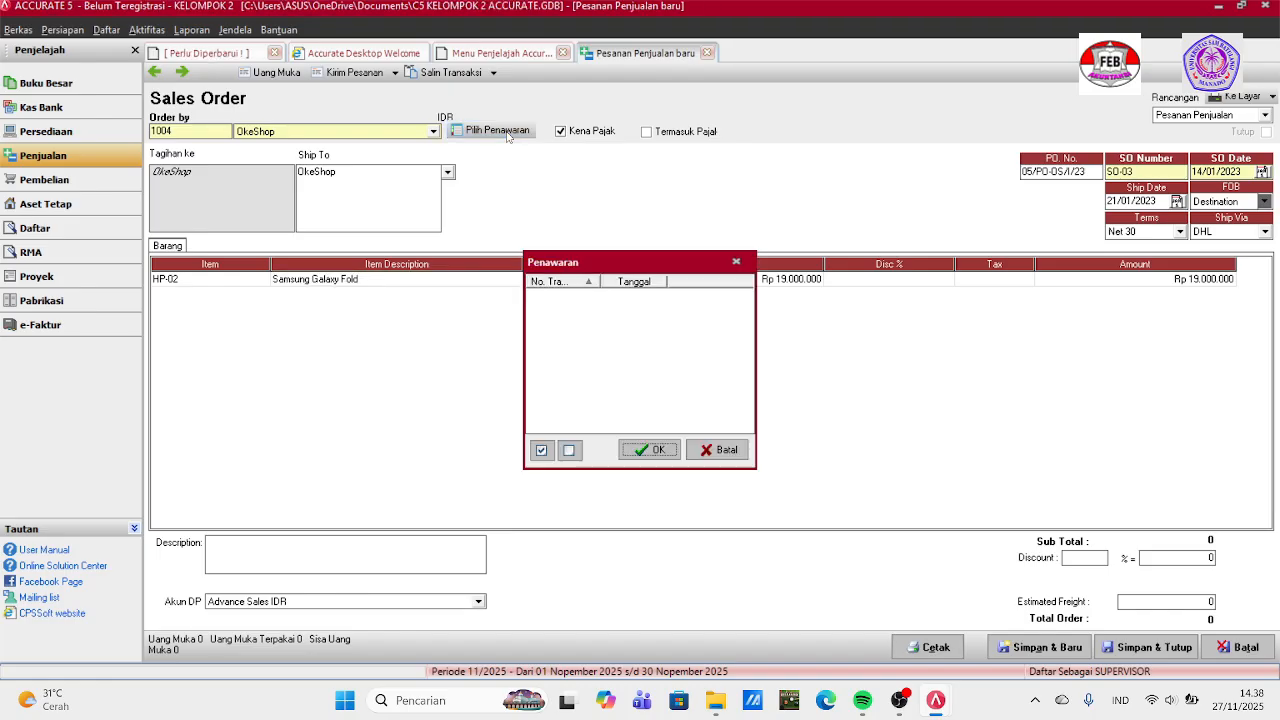
pyautogui.click(735, 264)
# Set the Samsung Galaxy Fold line's quantity to 30 and its tax to T, and complete the row.
pyautogui.click(617, 279)
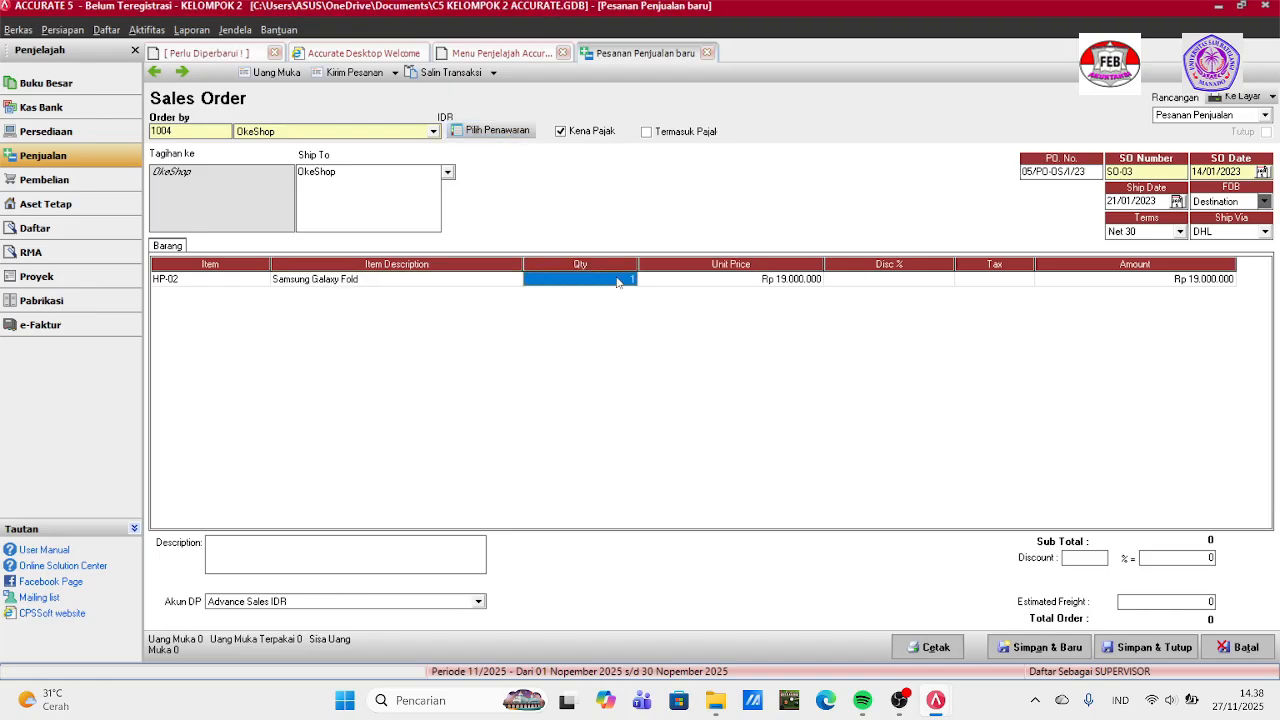
pyautogui.write('30')
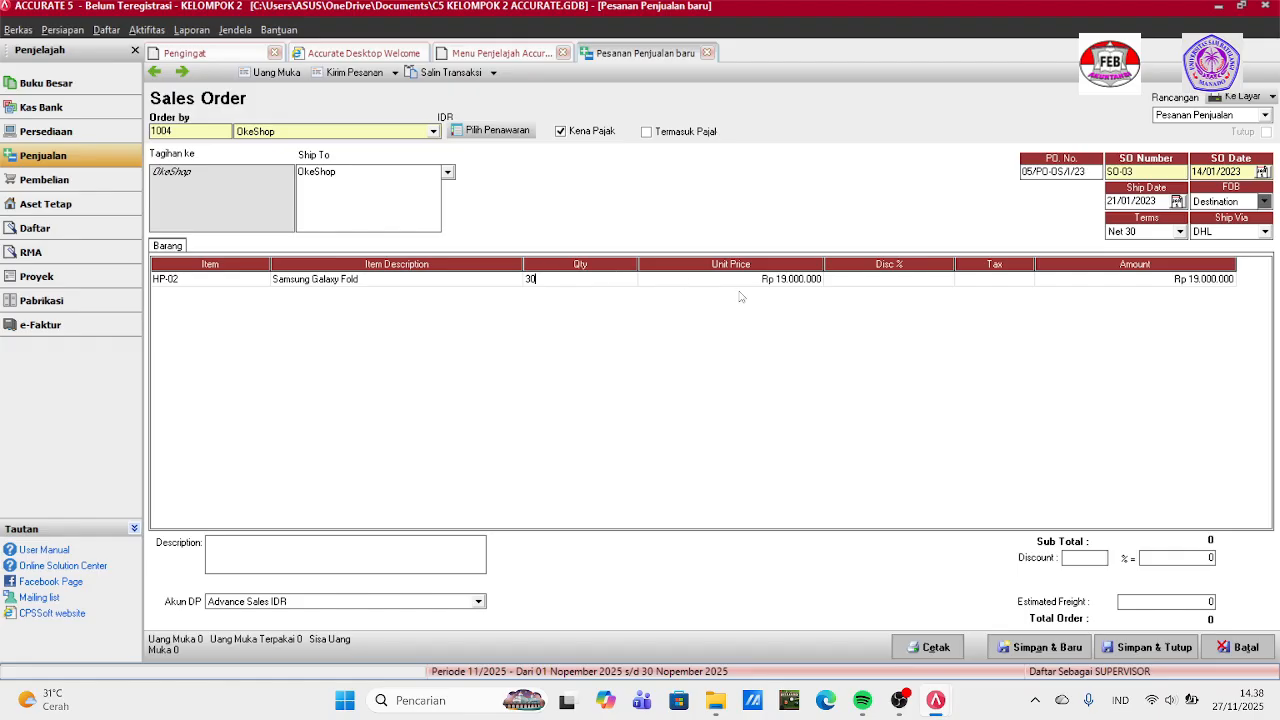
pyautogui.click(985, 278)
pyautogui.write('T')
pyautogui.press('Tab')
pyautogui.press('Tab')
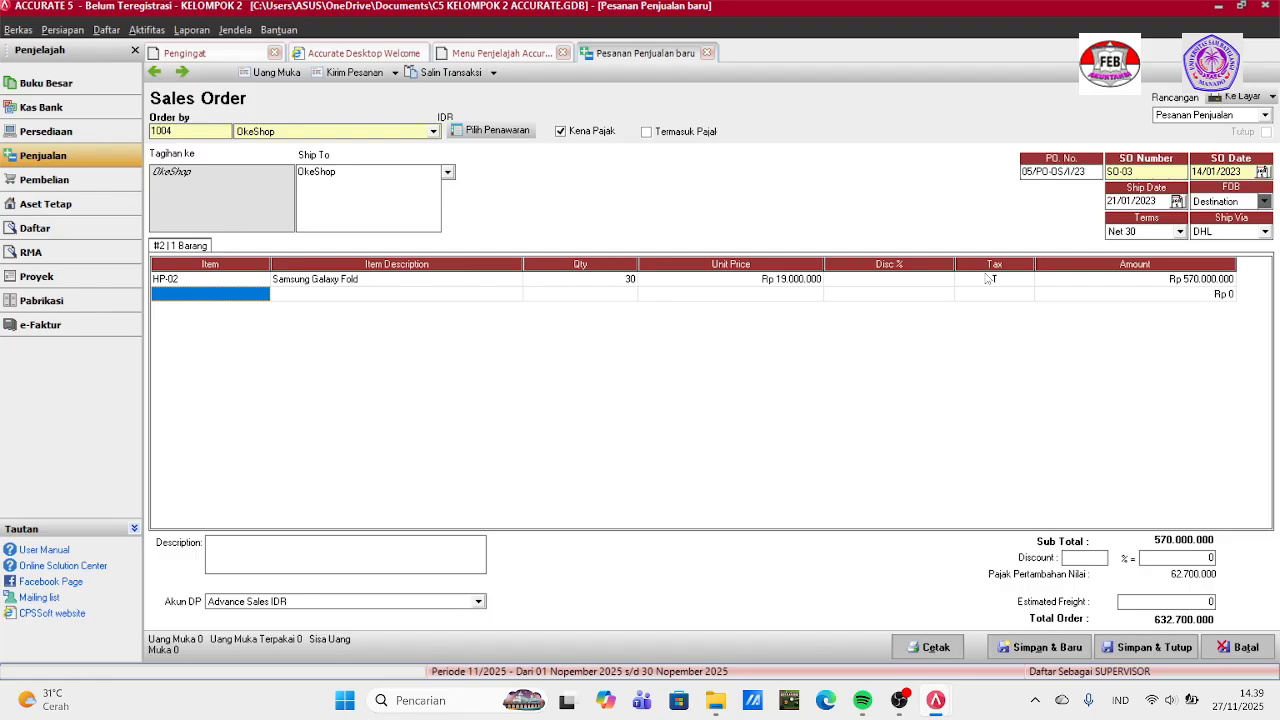
# Add item HP-04 Oppo Reno Z as the second line of the OkeShop sales order.
pyautogui.click(262, 295)
pyautogui.click(262, 295)
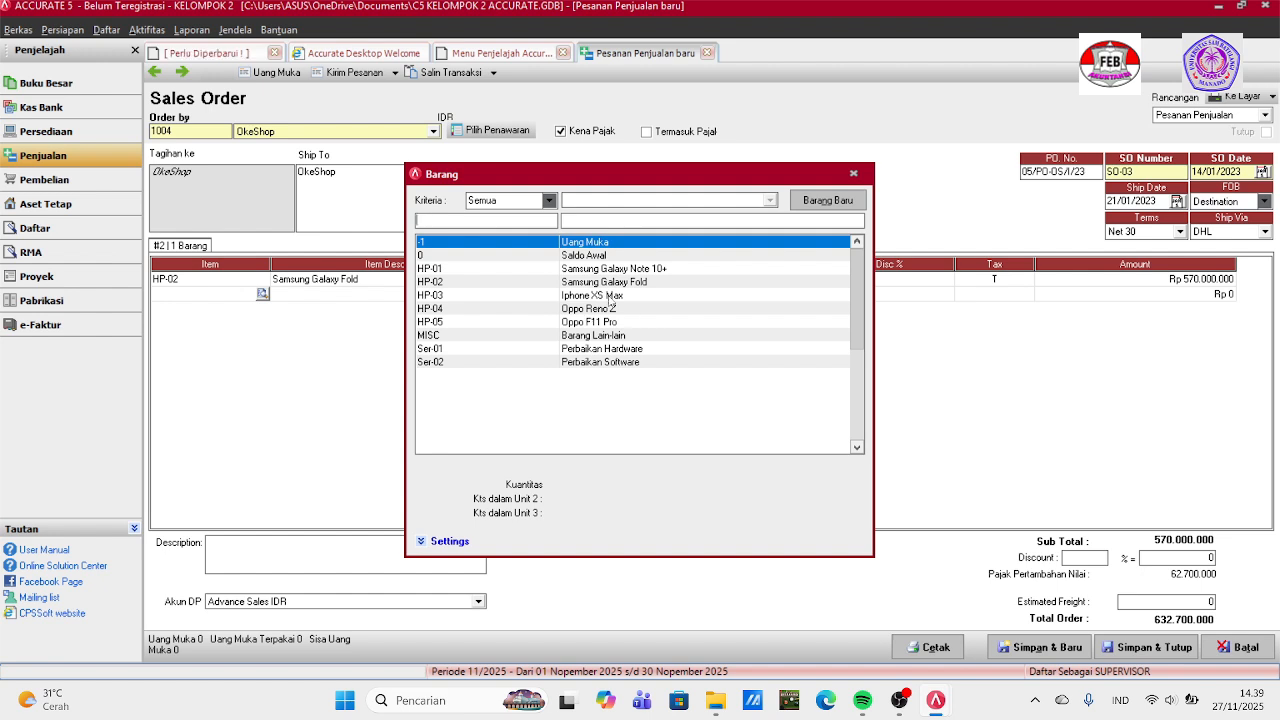
pyautogui.click(580, 311)
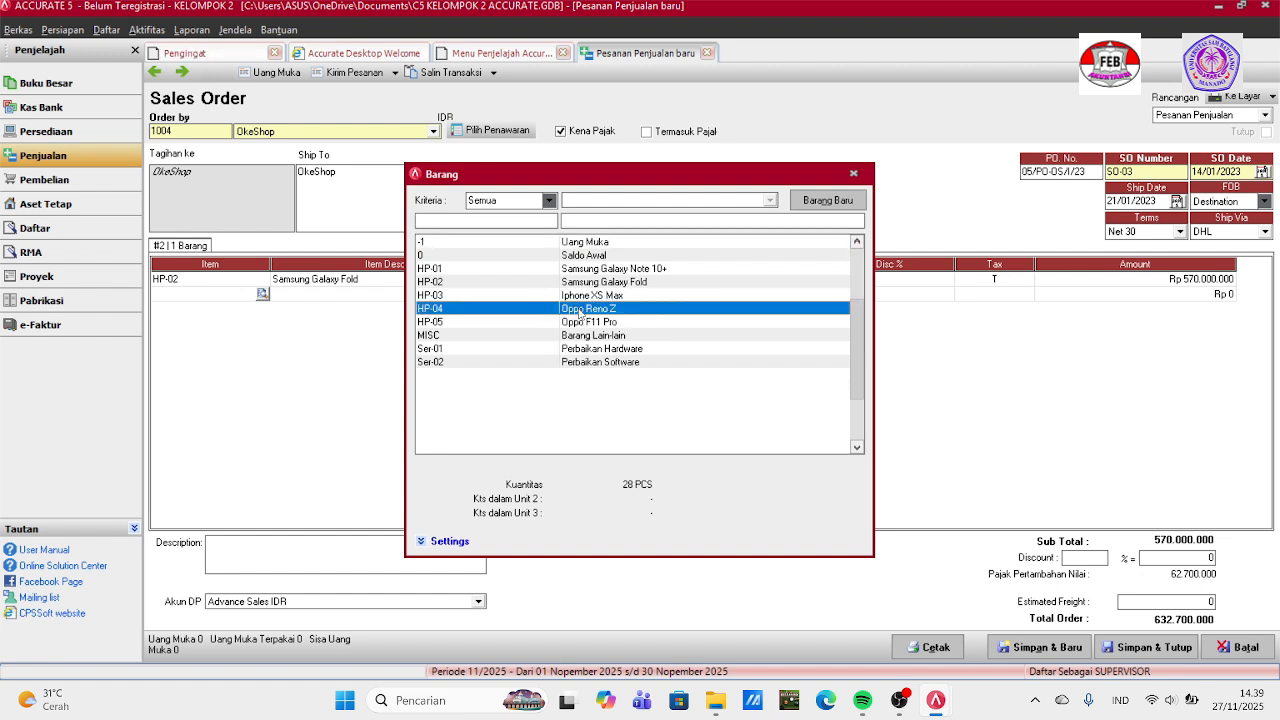
pyautogui.doubleClick(580, 311)
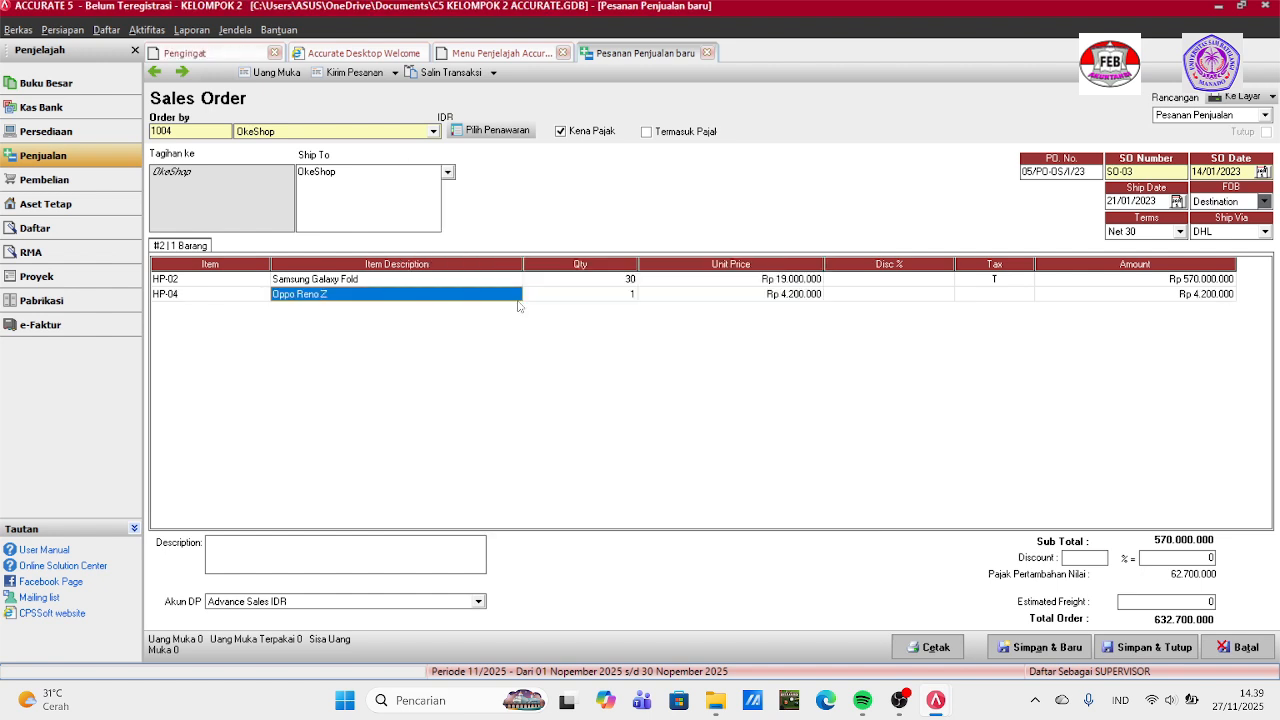
# Set the Oppo Reno Z line's quantity to 15 and its tax to T, and complete the row.
pyautogui.click(580, 297)
pyautogui.write('1')
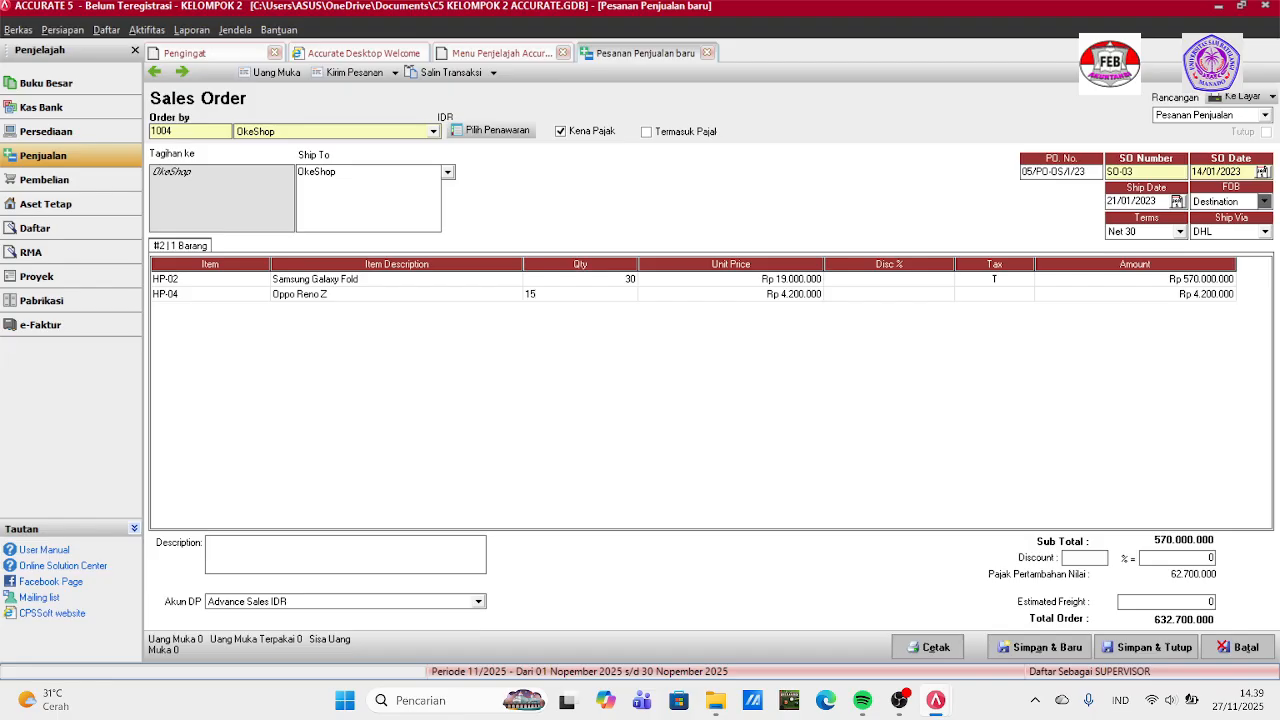
pyautogui.press('Tab')
pyautogui.press('Tab')
pyautogui.press('Tab')
pyautogui.press('Tab')
pyautogui.press('Tab')
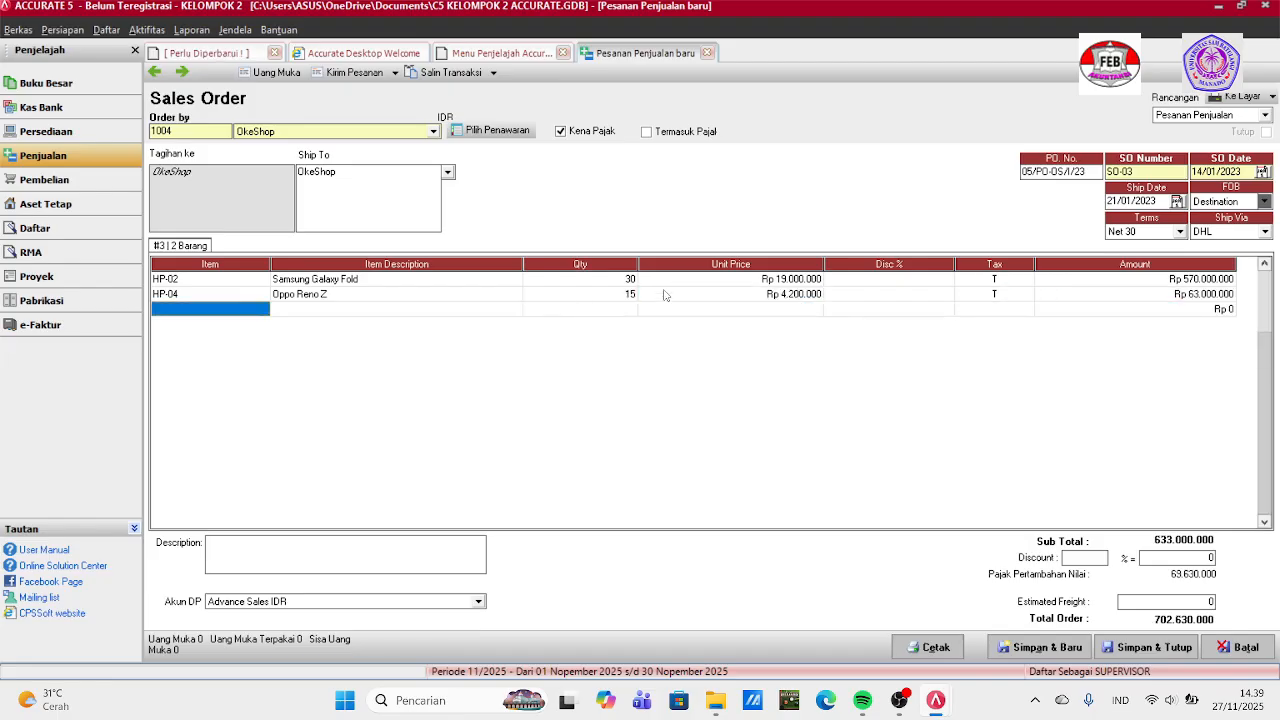
# Set the OkeShop sales order's estimated freight to 1,800,000, then save and close the order.
pyautogui.click(935, 280)
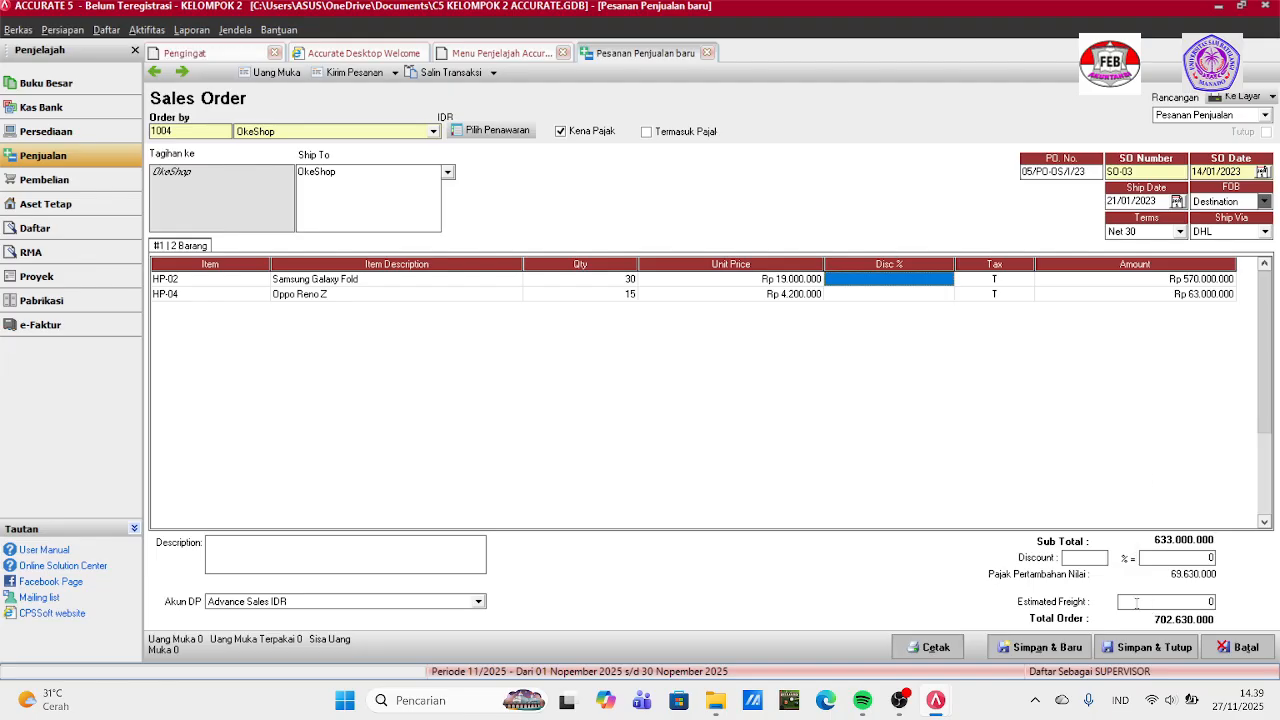
pyautogui.click(1131, 601)
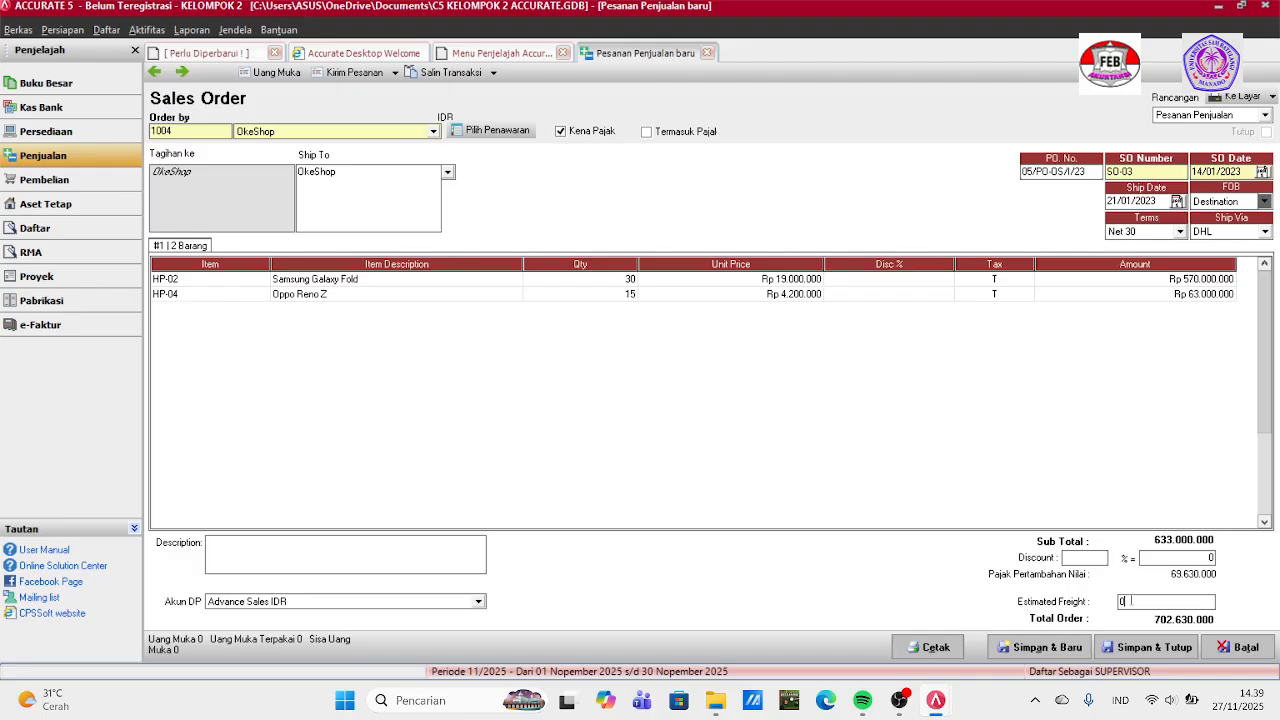
pyautogui.press('BackSpace')
pyautogui.write('10')
pyautogui.press('BackSpace')
pyautogui.write('800000')
pyautogui.press('Return')
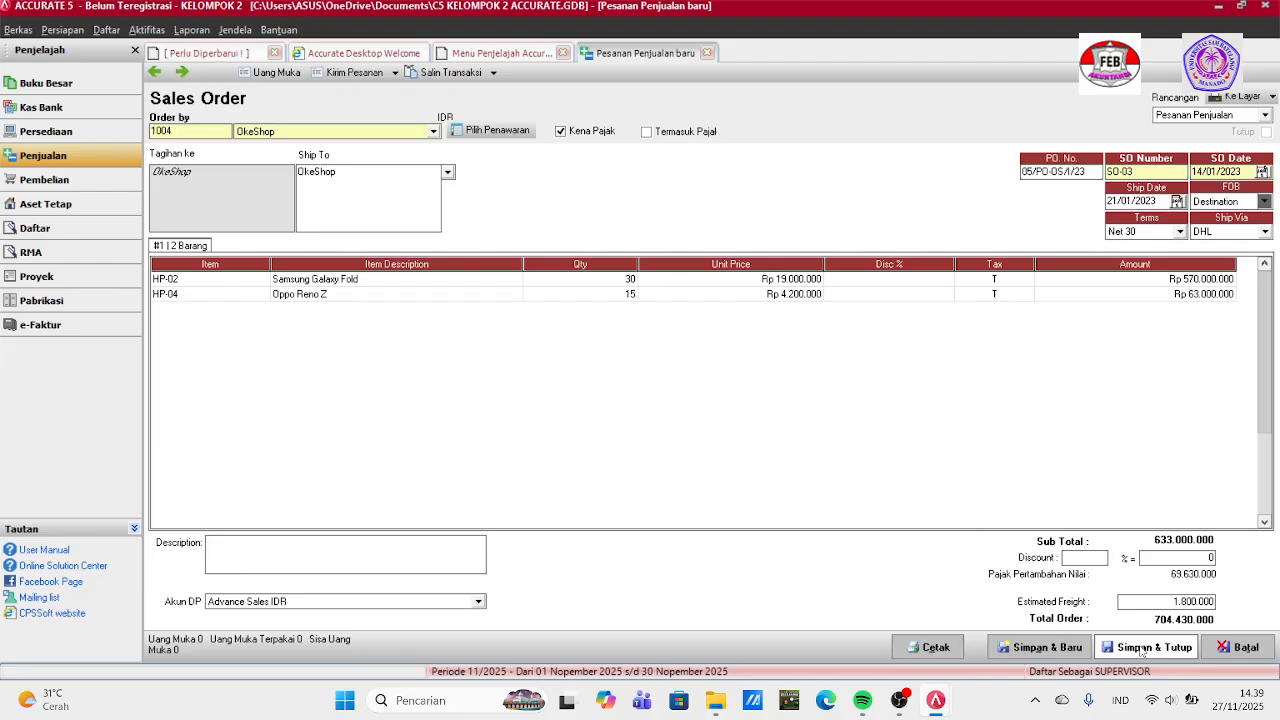
pyautogui.click(1142, 650)
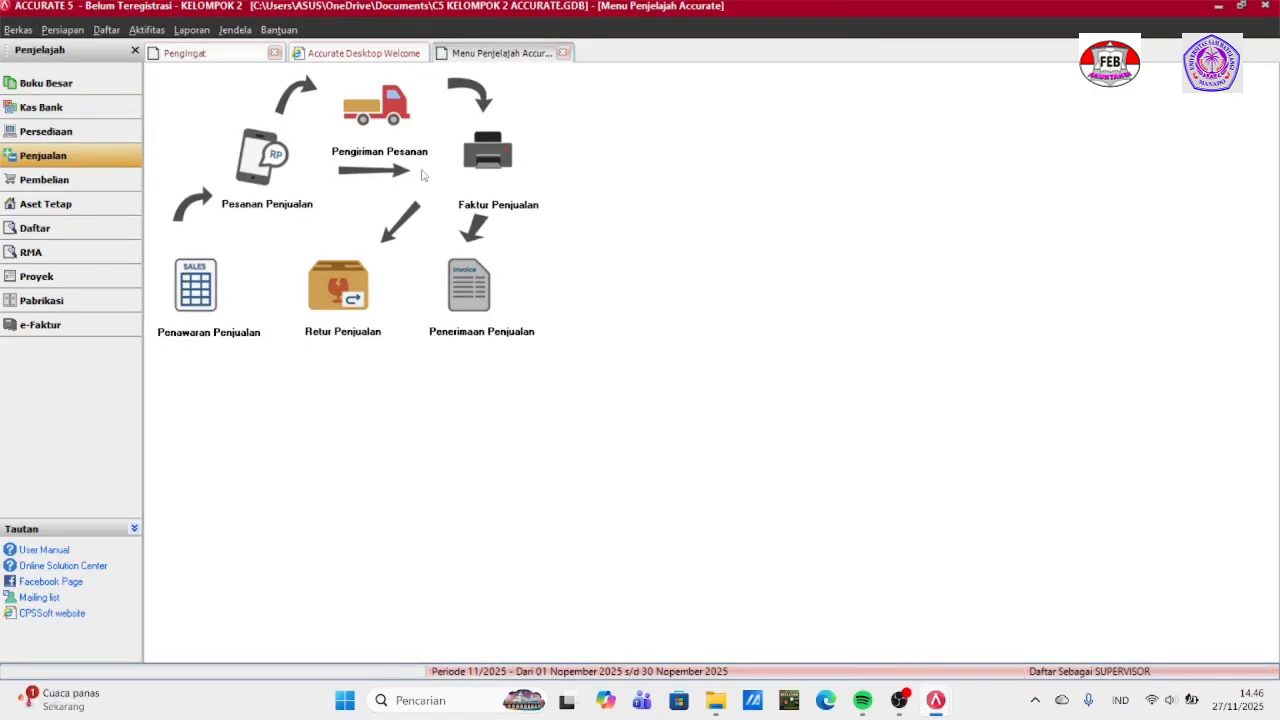
# Create a new delivery order for customer Erafone and enter the customer's PO number.
pyautogui.click(392, 133)
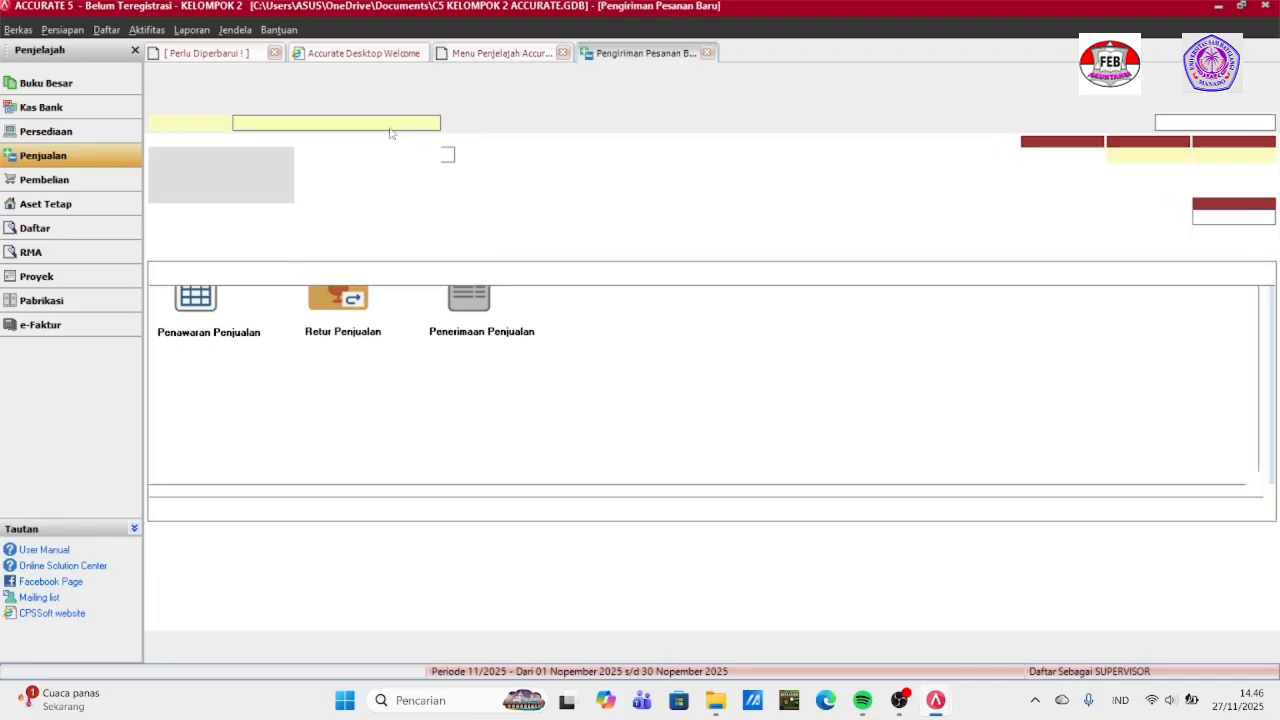
pyautogui.click(432, 123)
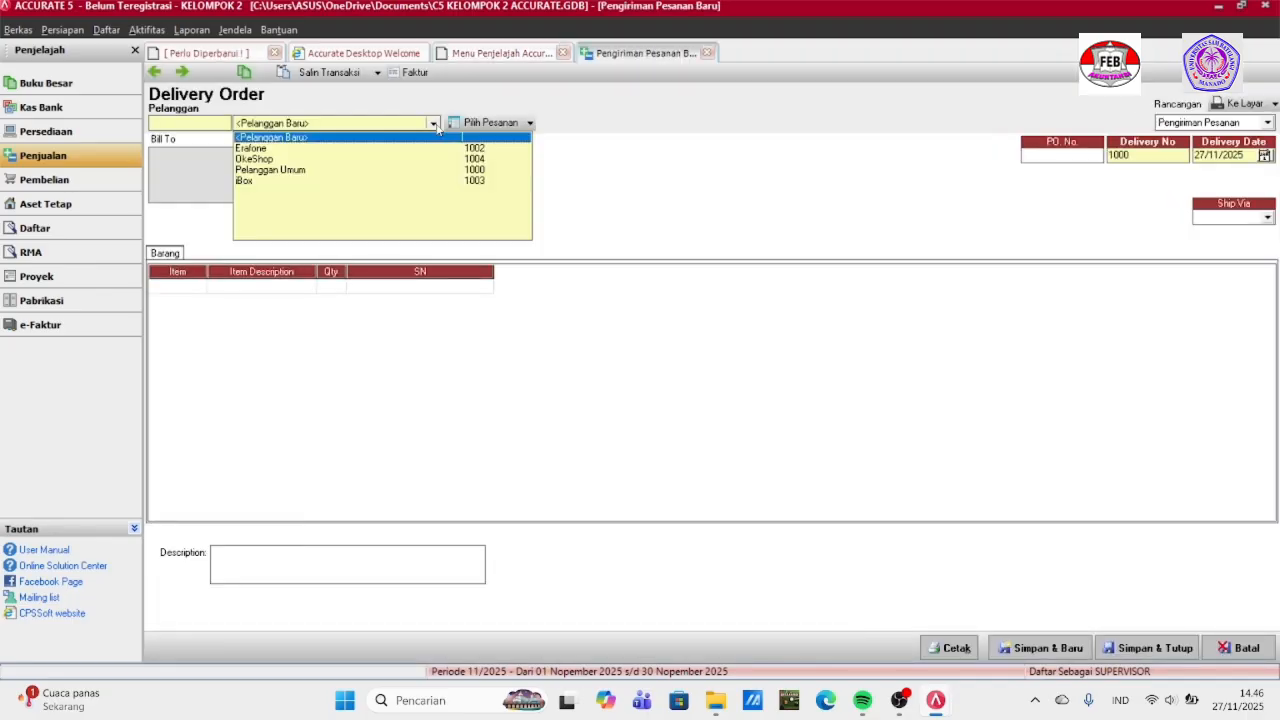
pyautogui.click(293, 148)
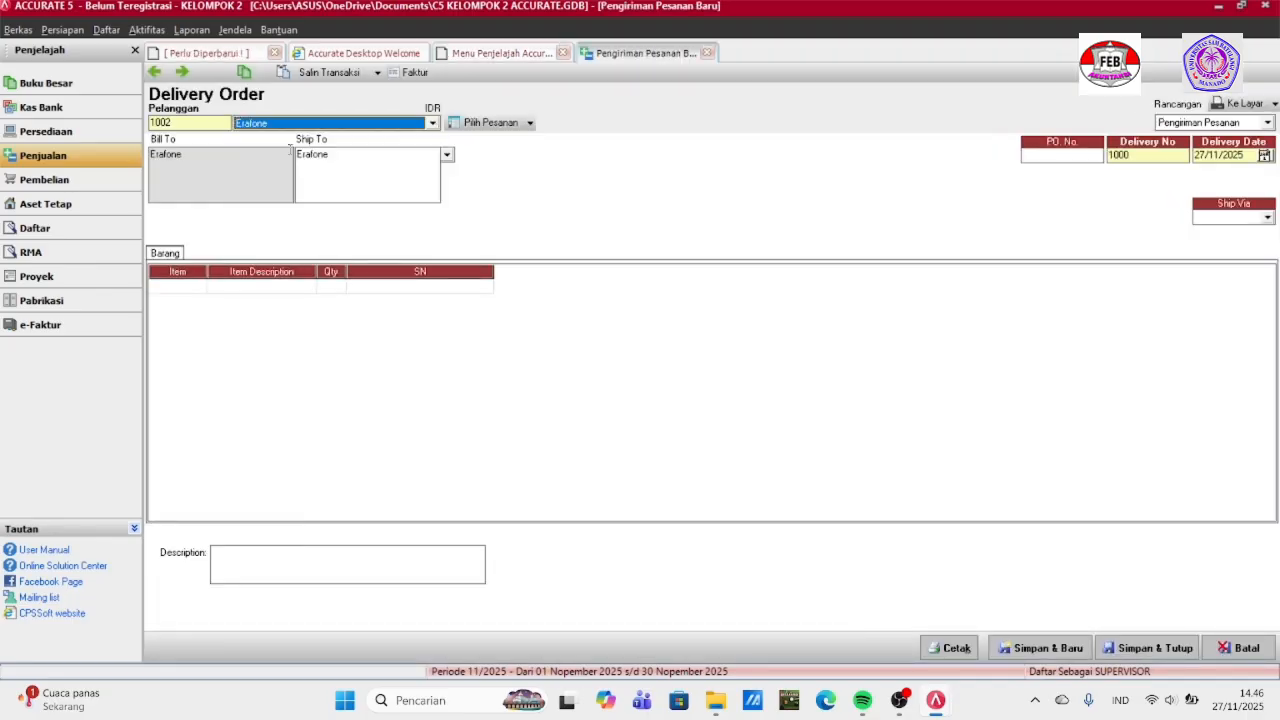
pyautogui.click(1054, 155)
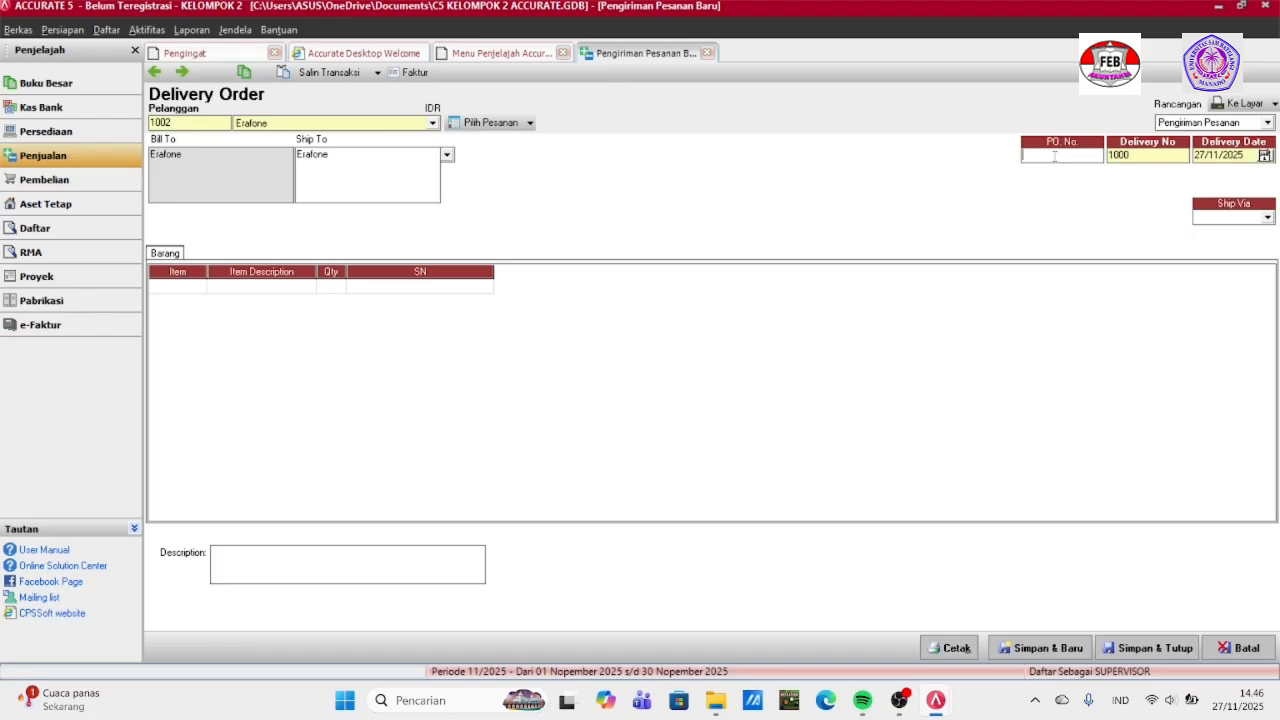
pyautogui.write('01/PO-CC/I/23')
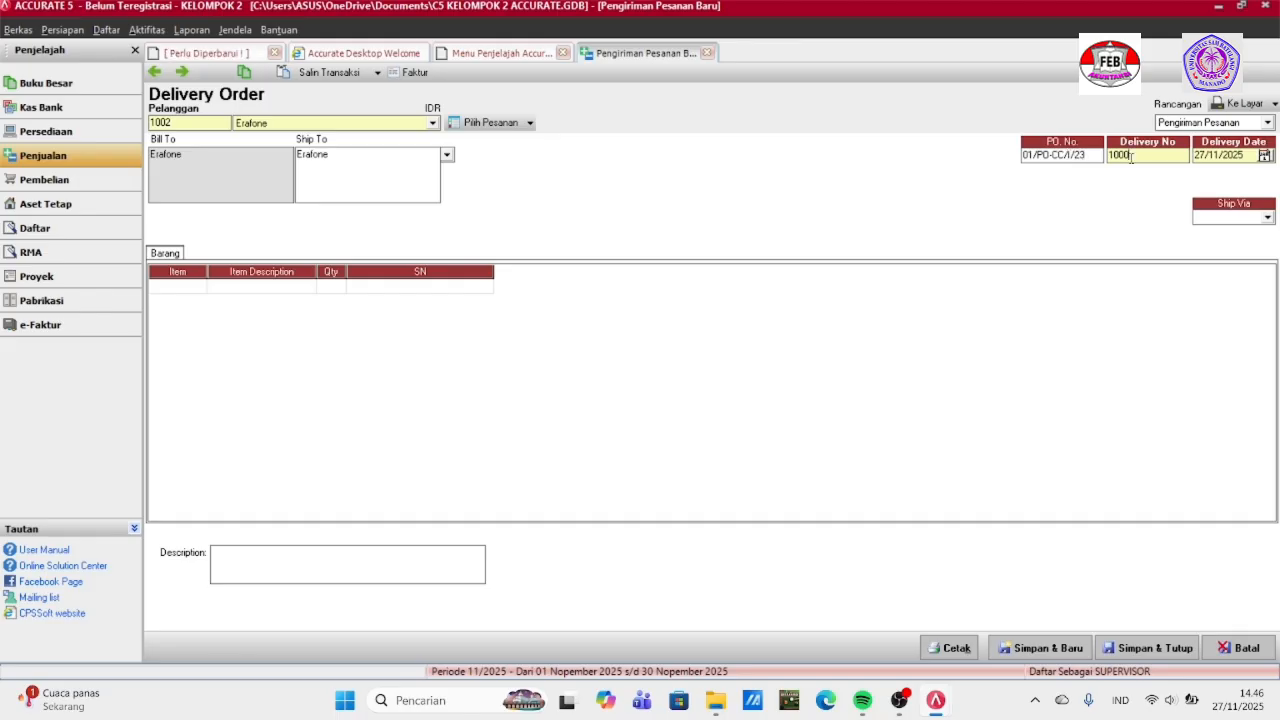
# Set the Erafone delivery number to SJ-01 and the delivery date to 19/01/2023.
pyautogui.press('BackSpace')
pyautogui.press('BackSpace')
pyautogui.write('SJ-0')
pyautogui.click(1251, 154)
pyautogui.press('BackSpace')
pyautogui.press('BackSpace')
pyautogui.press('BackSpace')
pyautogui.press('BackSpace')
pyautogui.press('BackSpace')
pyautogui.press('BackSpace')
pyautogui.press('BackSpace')
pyautogui.write('19/01/2023')
# Add a new shipper named JNE and use it as the Erafone delivery's shipping method.
pyautogui.click(1268, 219)
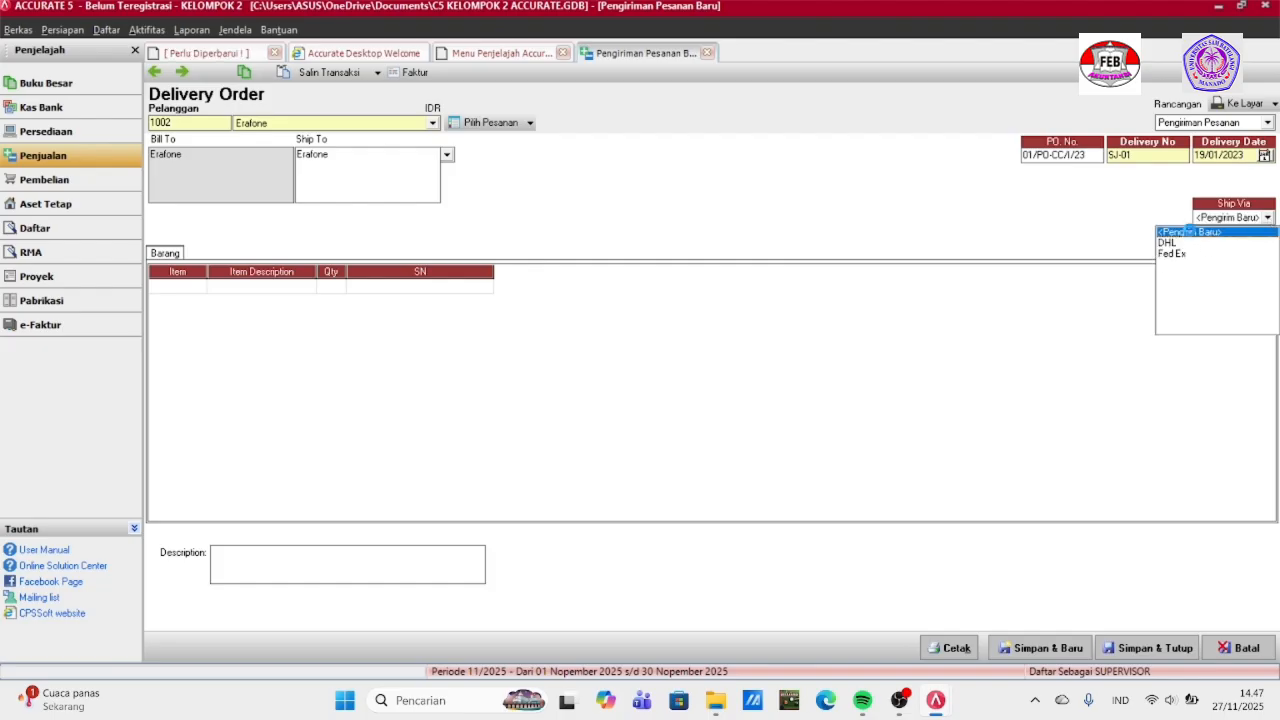
pyautogui.click(1188, 231)
pyautogui.write('JN')
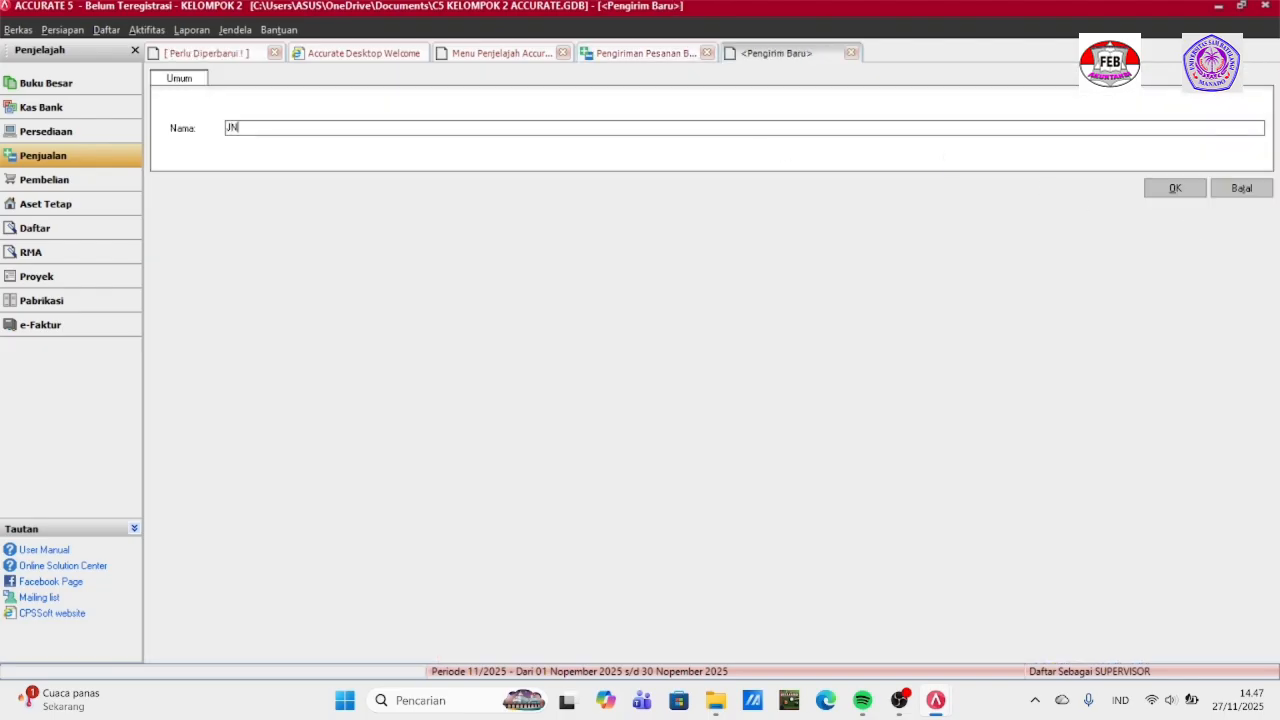
pyautogui.write('E')
pyautogui.click(1155, 193)
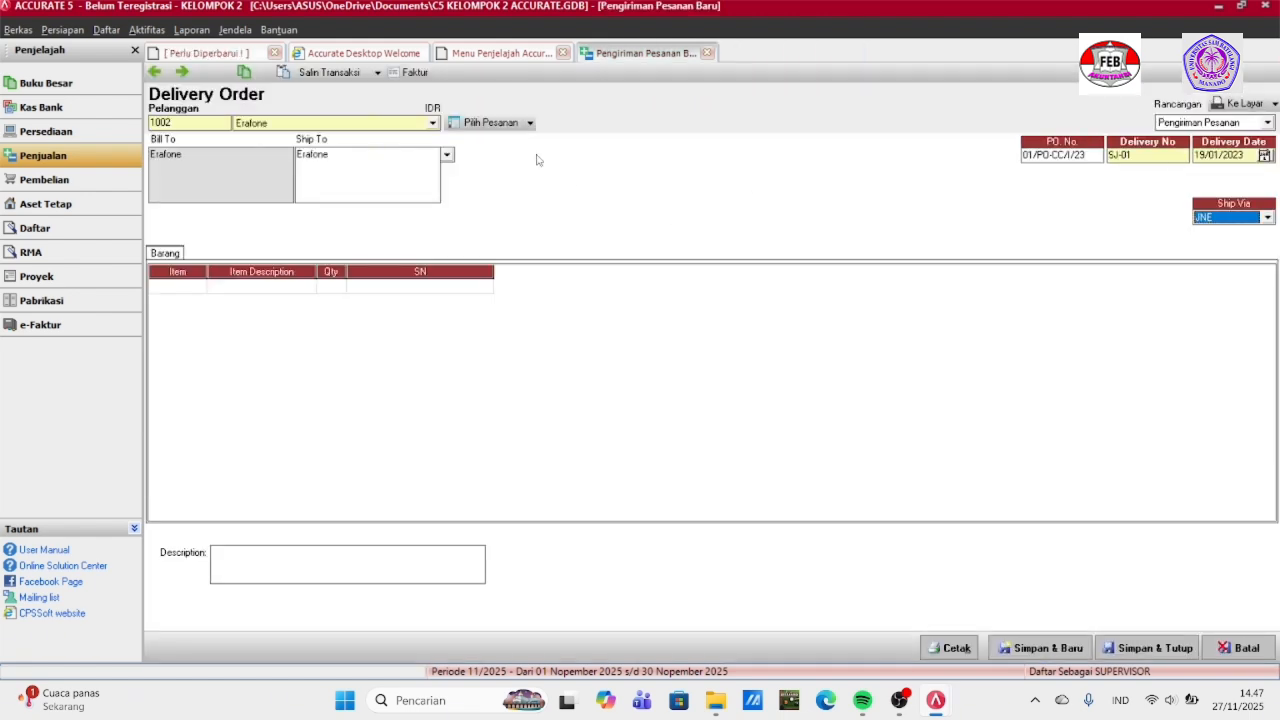
# Load the items from Erafone's sales order dated 12/01/2023 into the delivery order, then save and close it.
pyautogui.click(530, 123)
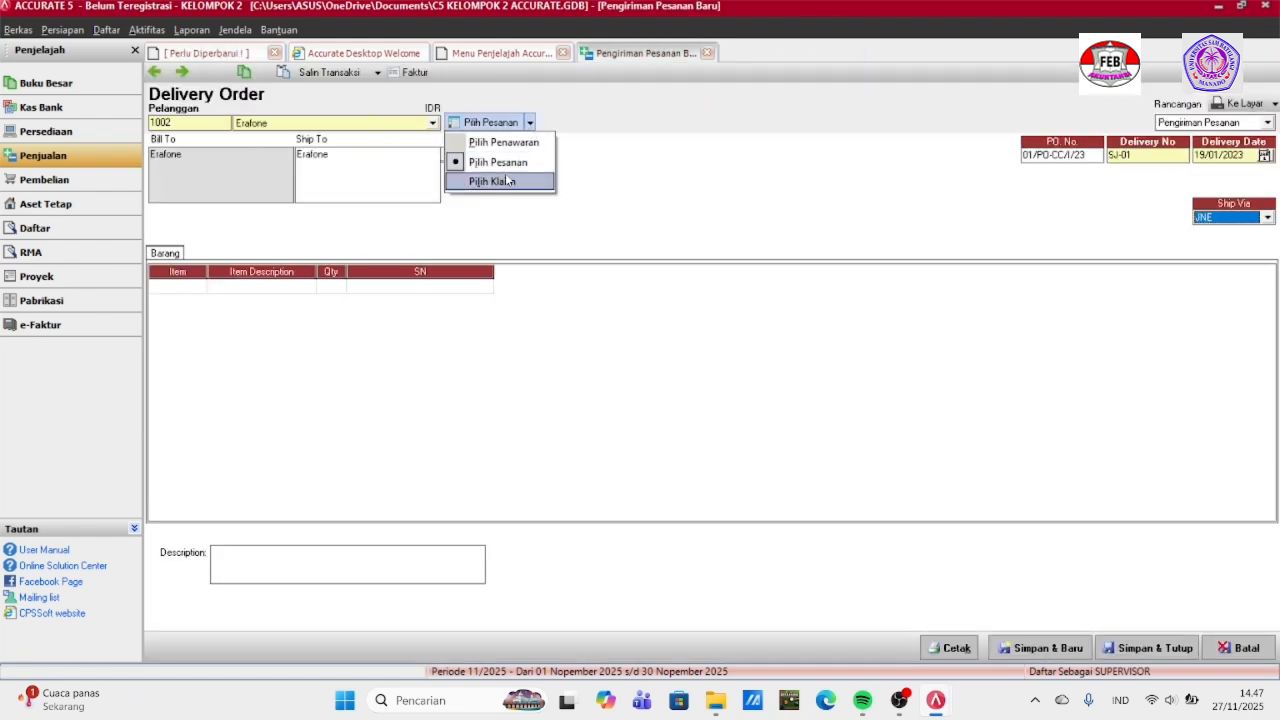
pyautogui.click(503, 163)
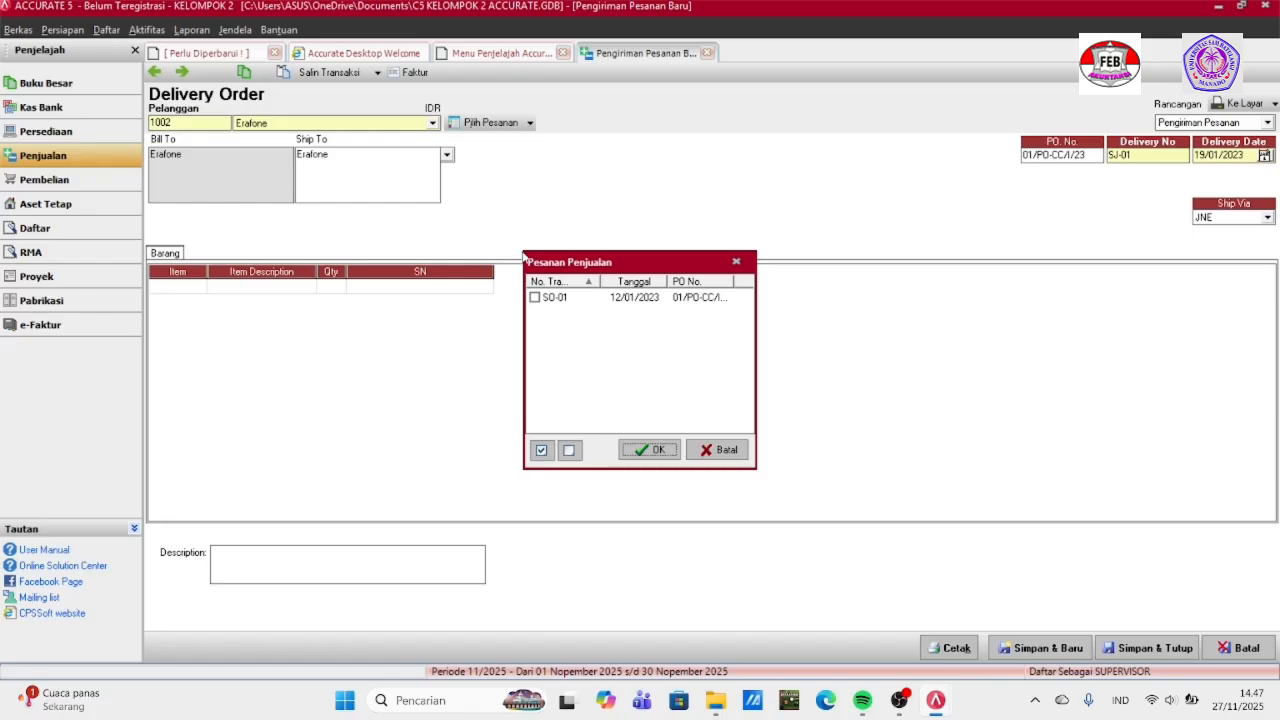
pyautogui.click(535, 297)
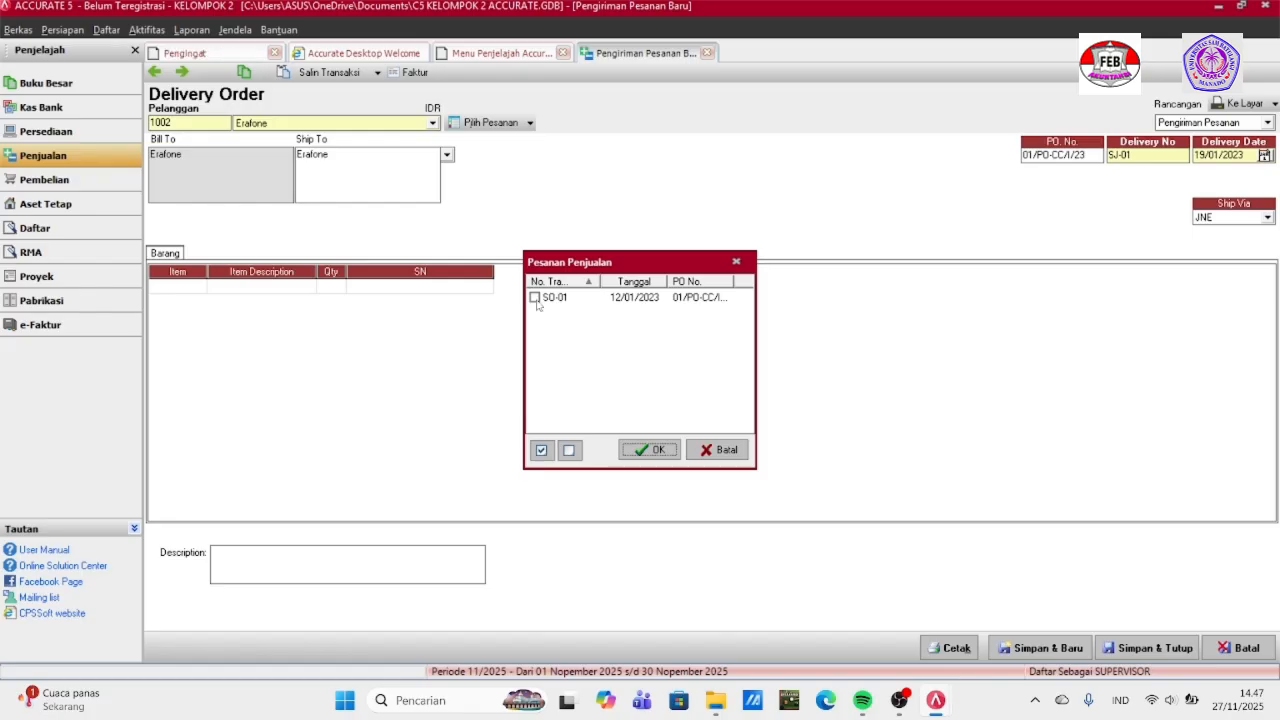
pyautogui.click(665, 449)
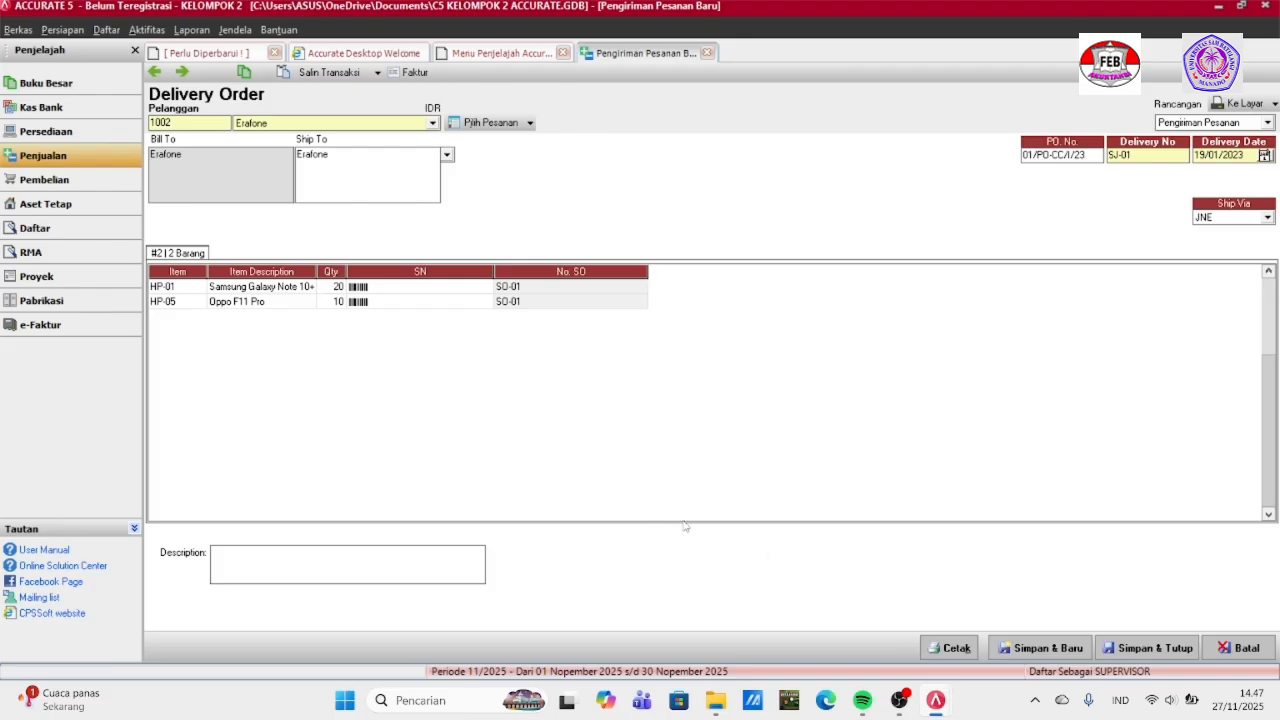
pyautogui.click(1120, 645)
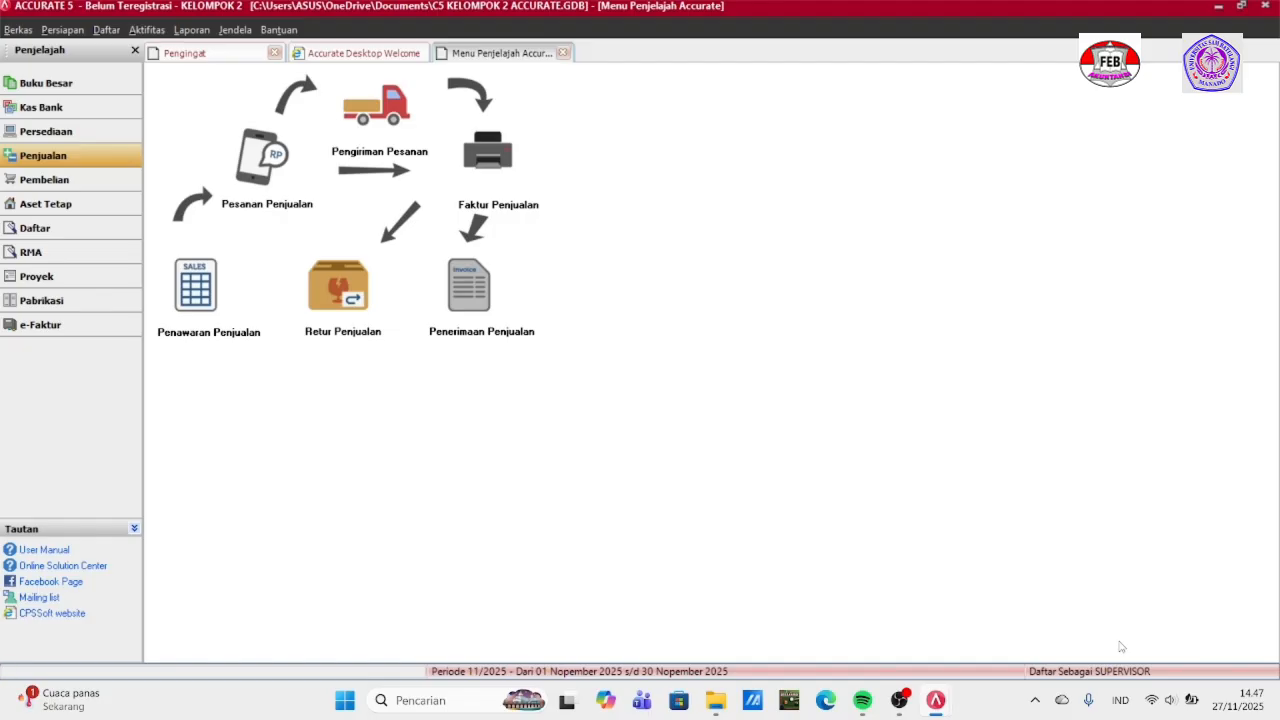
pyautogui.click(400, 140)
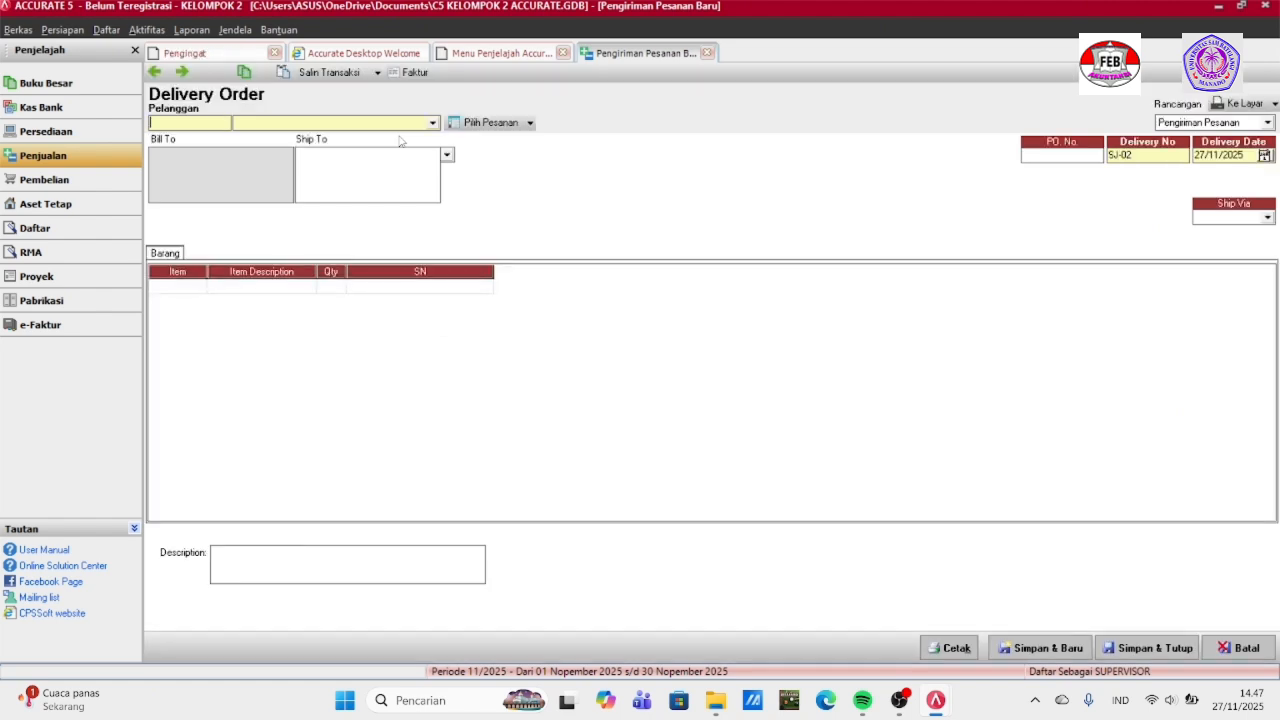
pyautogui.click(432, 123)
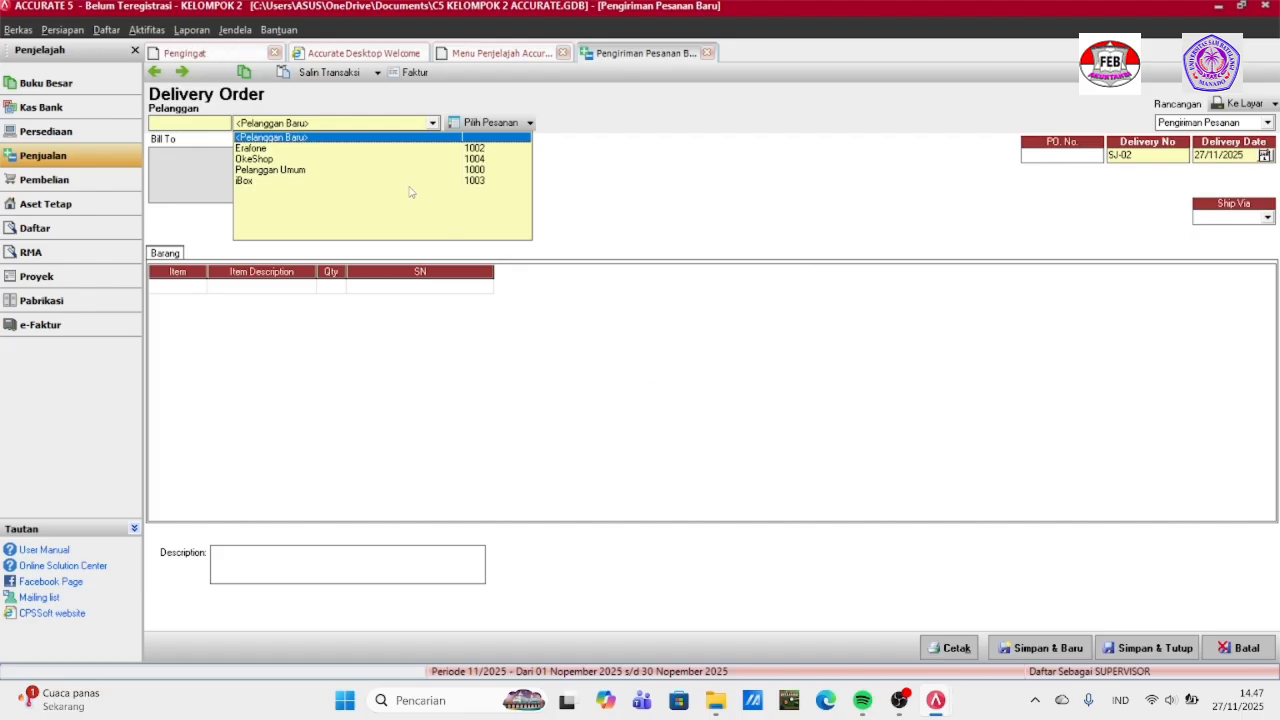
pyautogui.click(1246, 648)
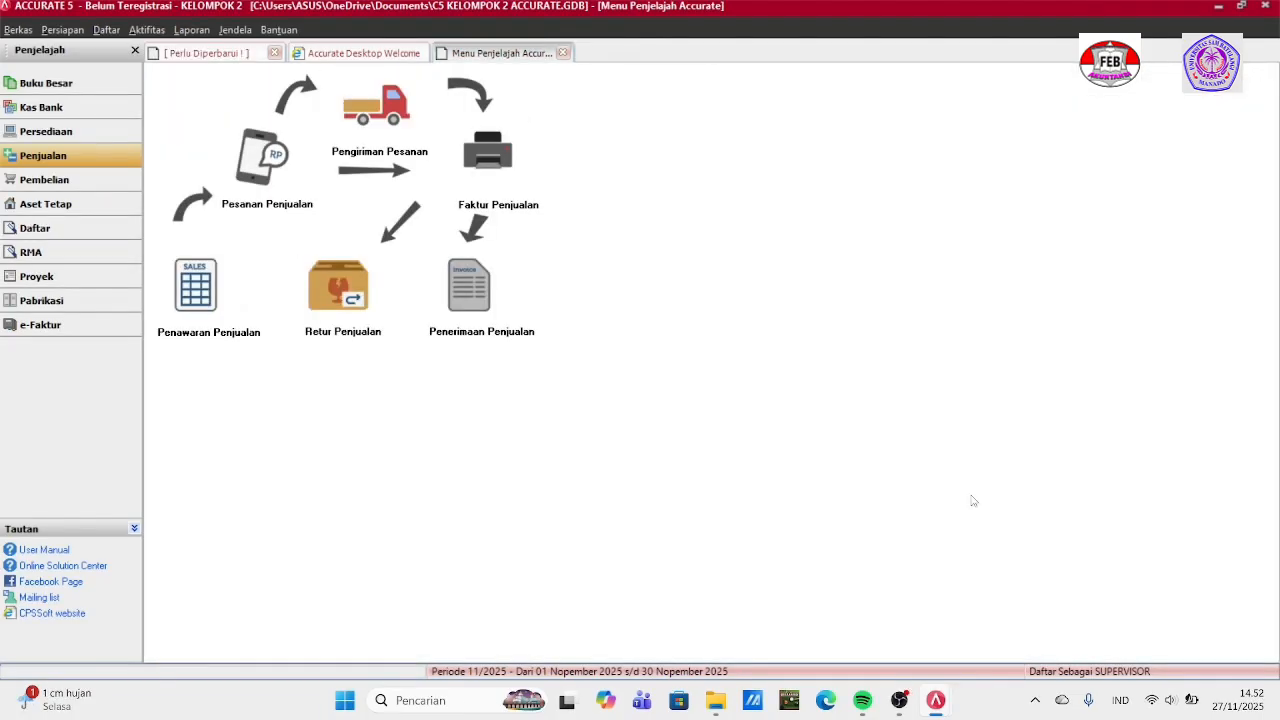
# Create a new delivery order for customer iBox and enter the customer's PO number.
pyautogui.click(400, 118)
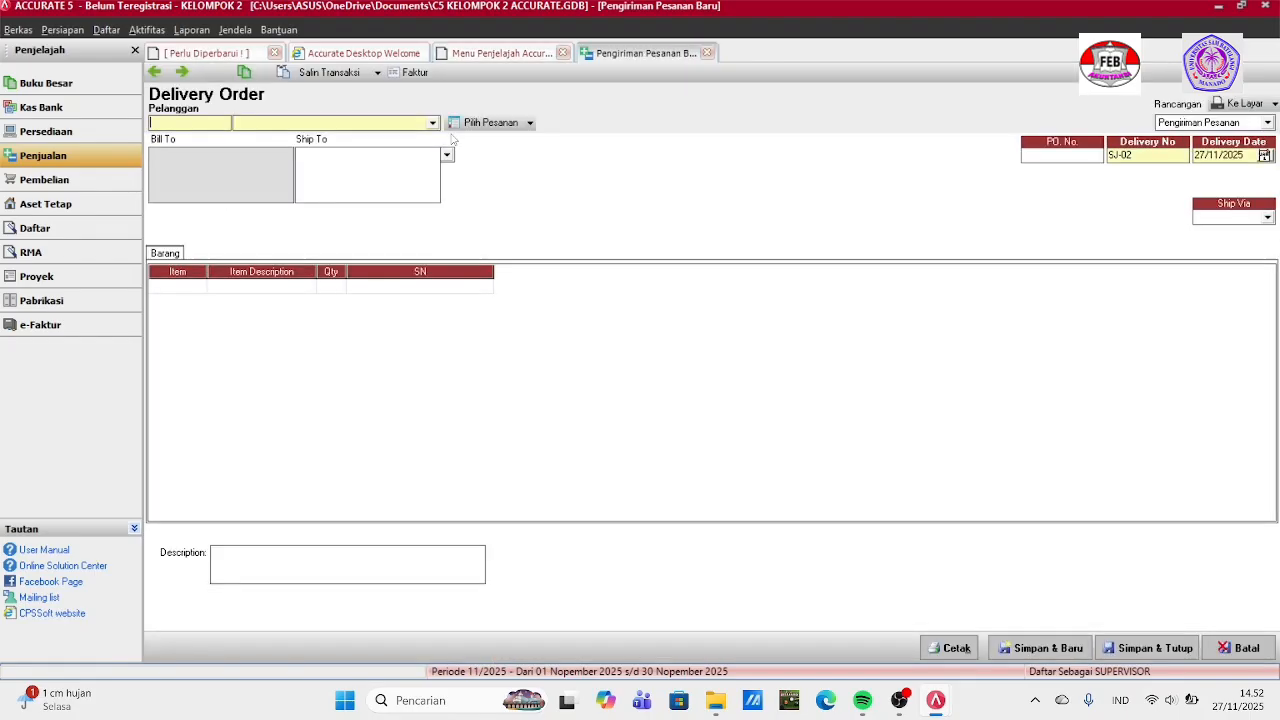
pyautogui.click(433, 123)
pyautogui.click(379, 190)
pyautogui.click(1093, 158)
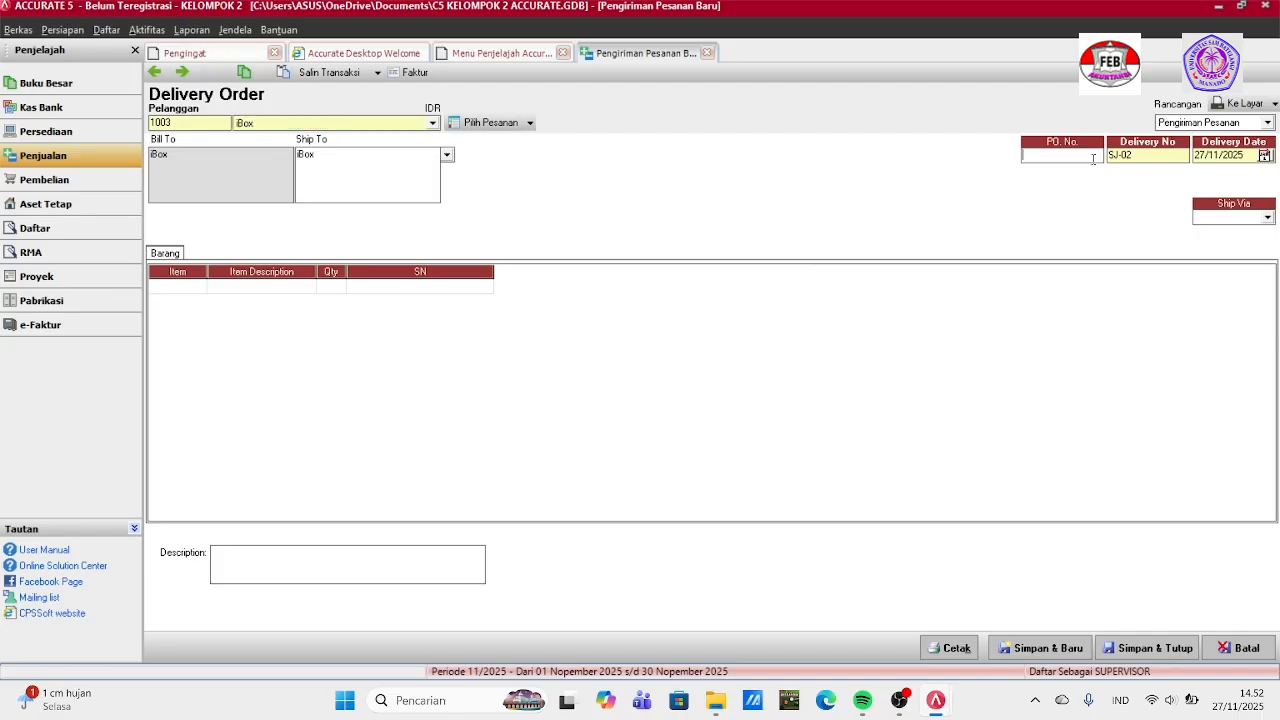
pyautogui.write('02/PO-BX/I/23')
# Set the iBox delivery date to 20/01/2023 and the shipping method to TIKI.
pyautogui.press('Tab')
pyautogui.press('BackSpace')
pyautogui.press('BackSpace')
pyautogui.press('BackSpace')
pyautogui.press('BackSpace')
pyautogui.press('BackSpace')
pyautogui.press('BackSpace')
pyautogui.press('BackSpace')
pyautogui.press('BackSpace')
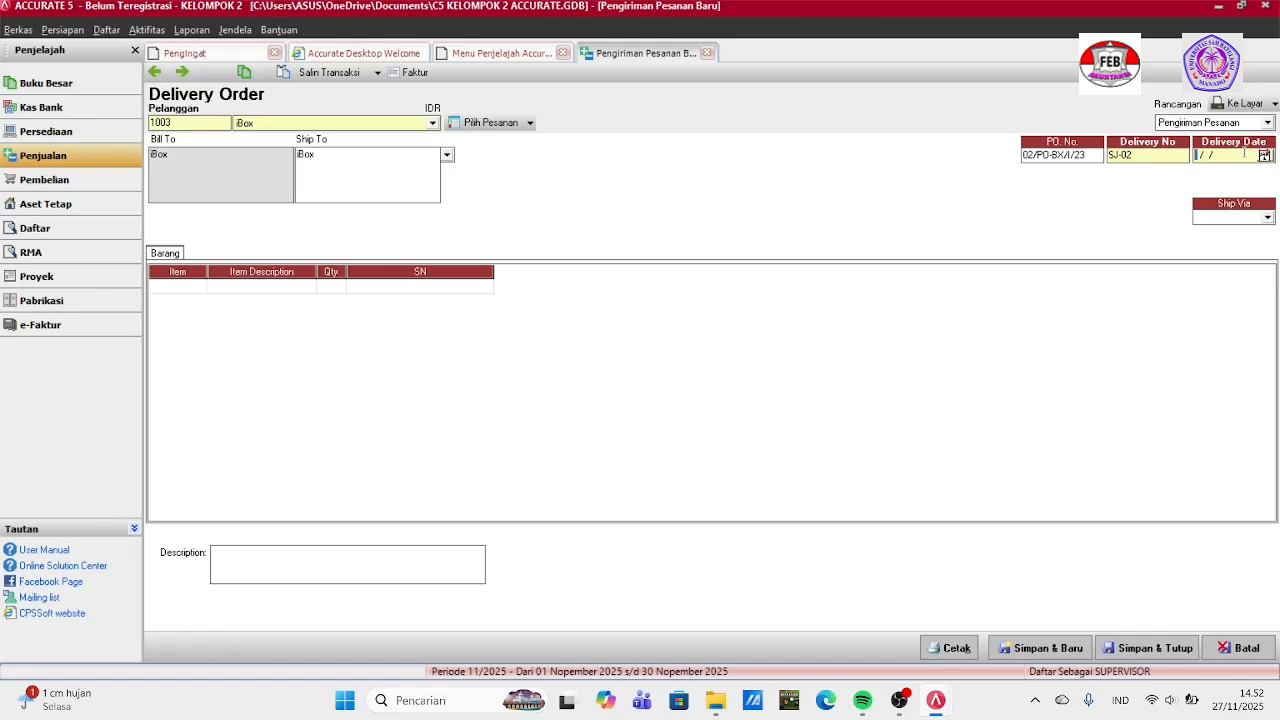
pyautogui.write('20/01/2023')
pyautogui.click(1267, 217)
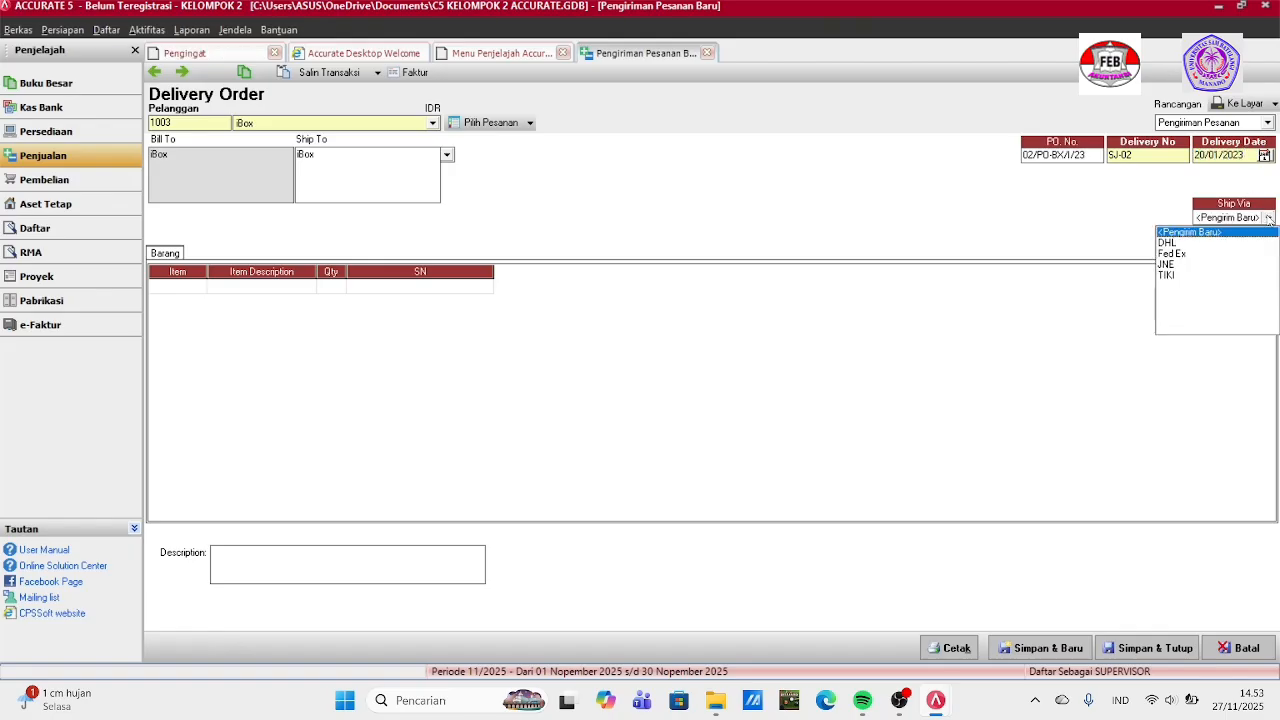
pyautogui.click(1164, 275)
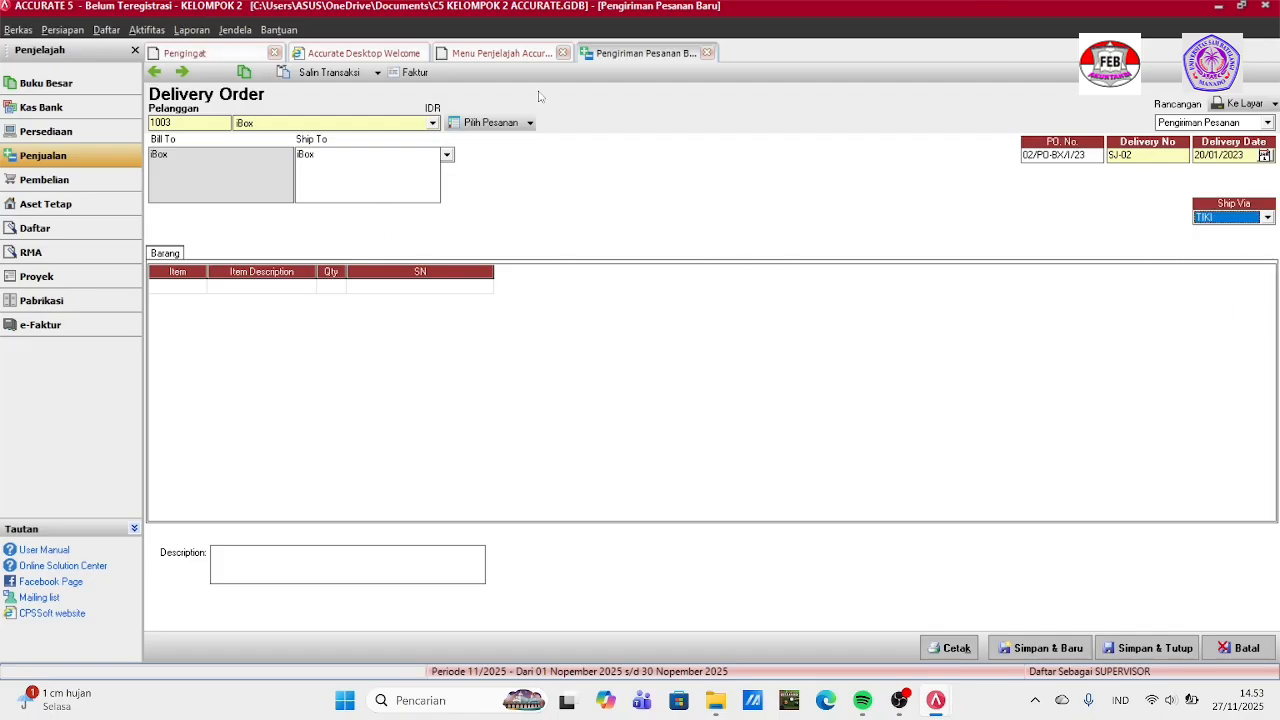
# Load the items from iBox's sales order dated 13/01/2023 into the delivery order, then save and close it.
pyautogui.click(530, 123)
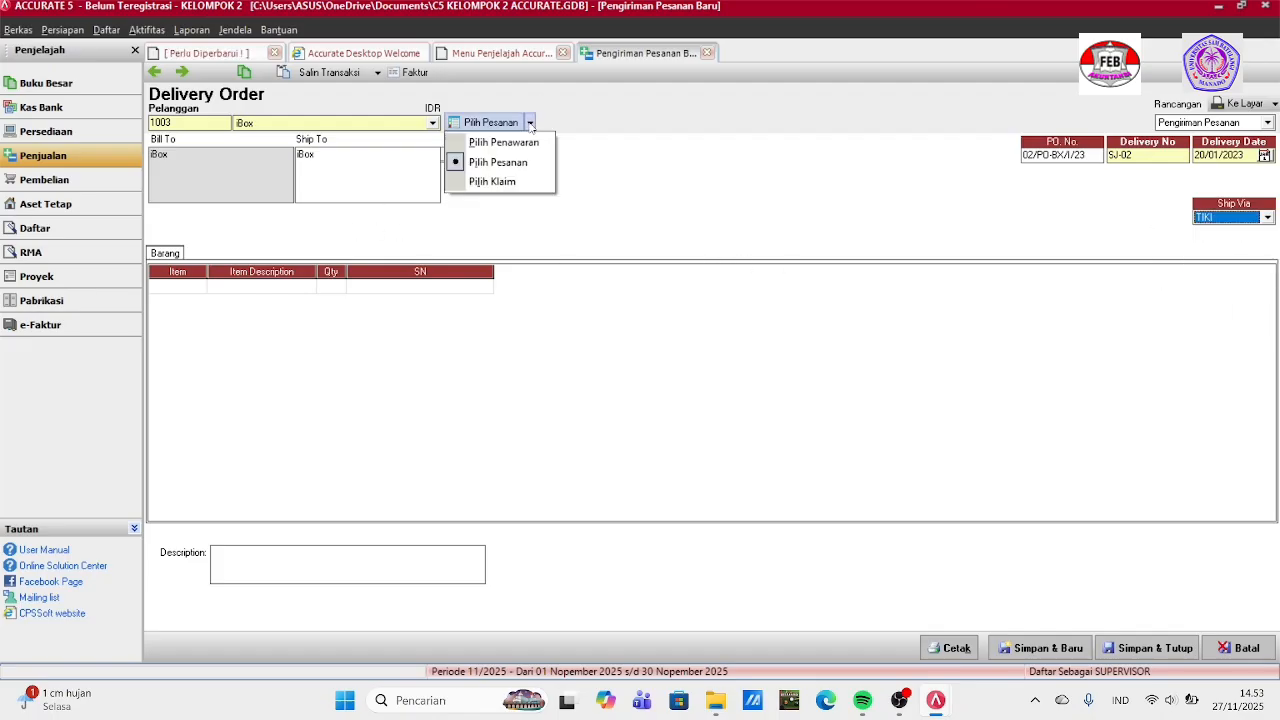
pyautogui.click(497, 162)
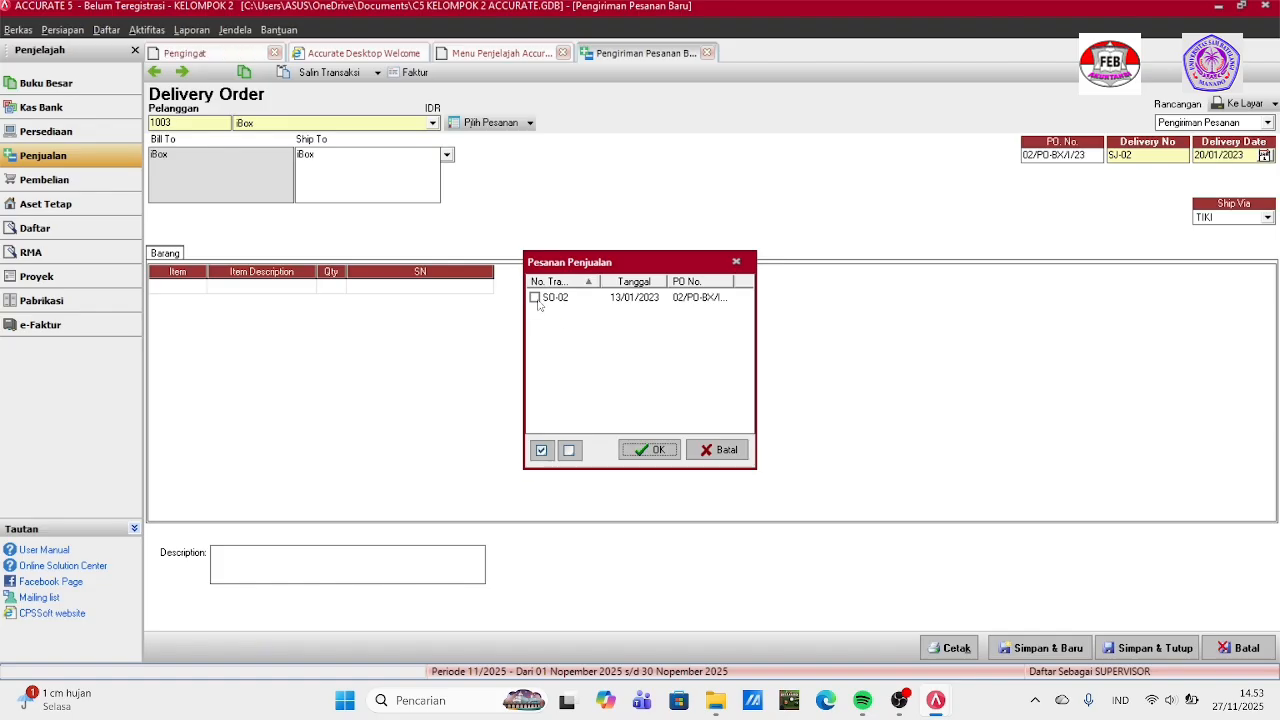
pyautogui.click(535, 298)
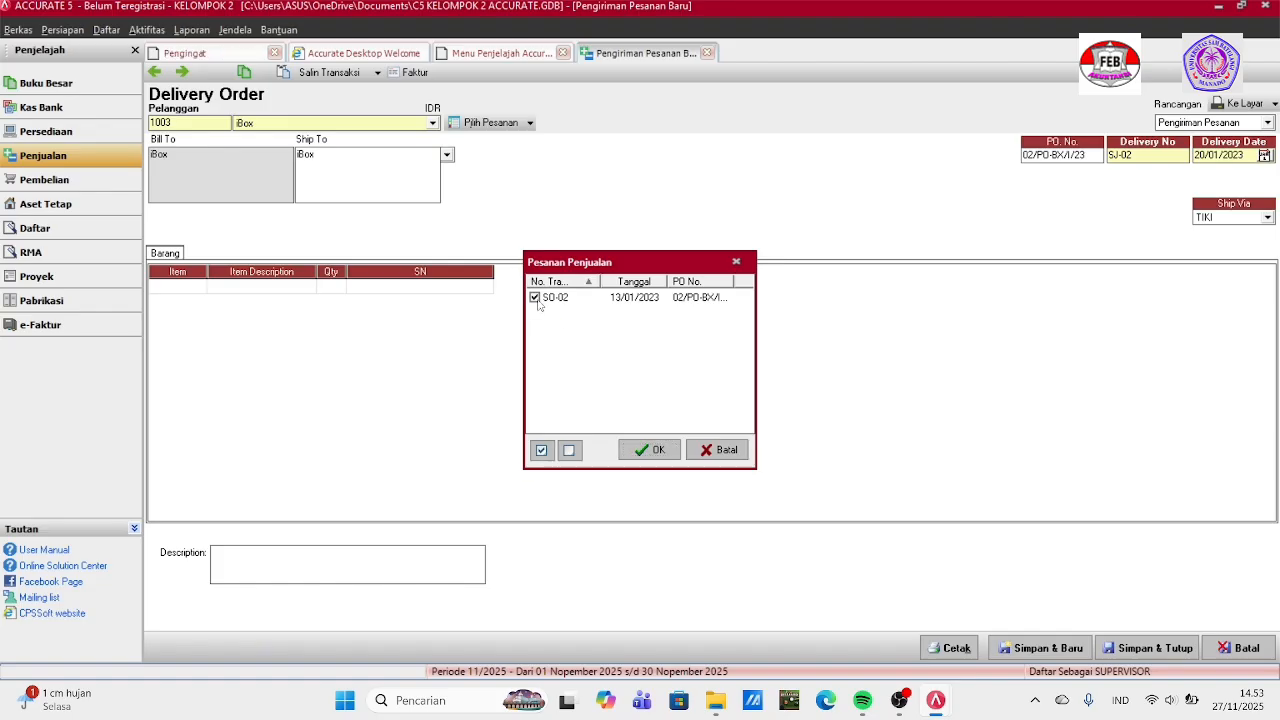
pyautogui.click(646, 451)
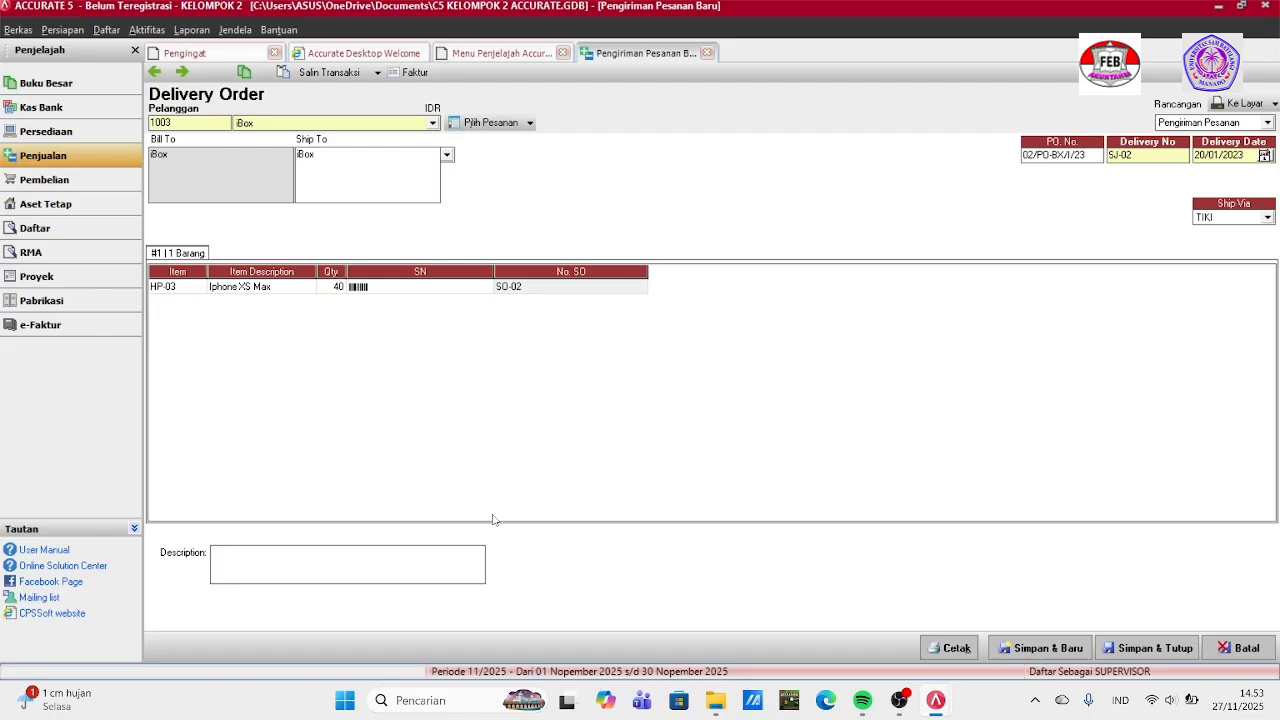
pyautogui.click(1148, 648)
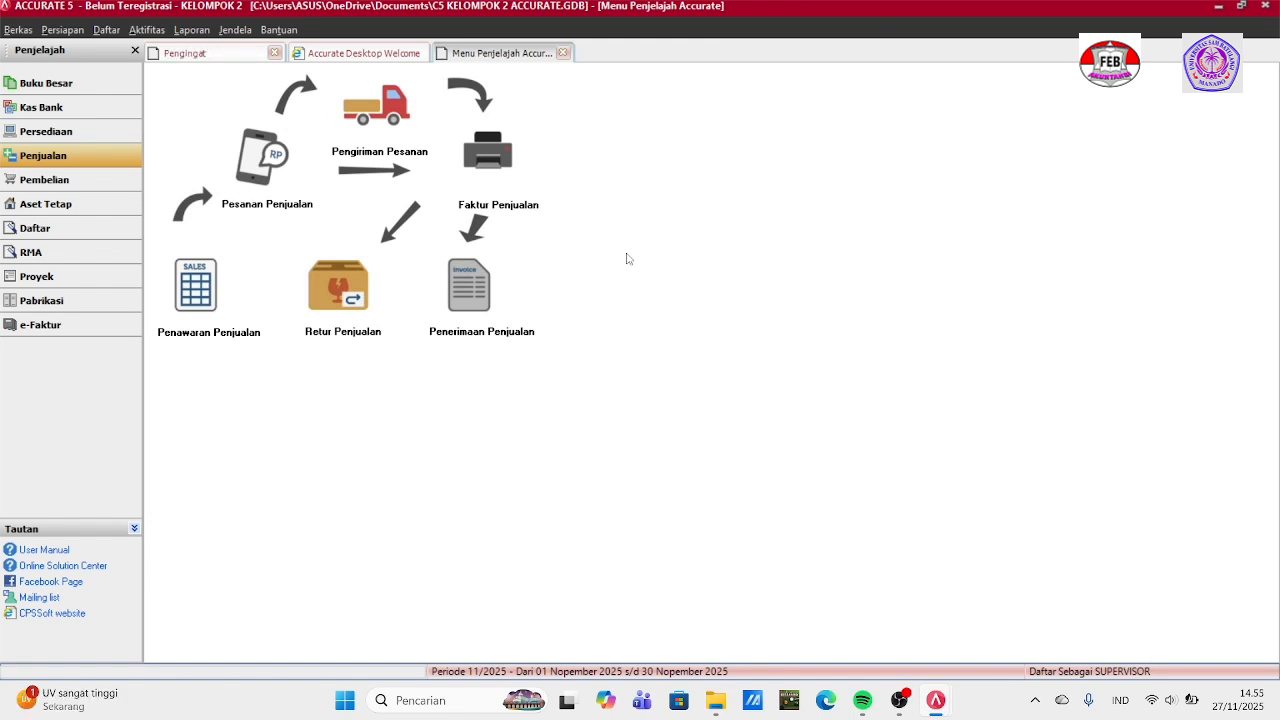
# Create a new sales invoice for customer OkeShop and enter the customer's PO number.
pyautogui.click(489, 168)
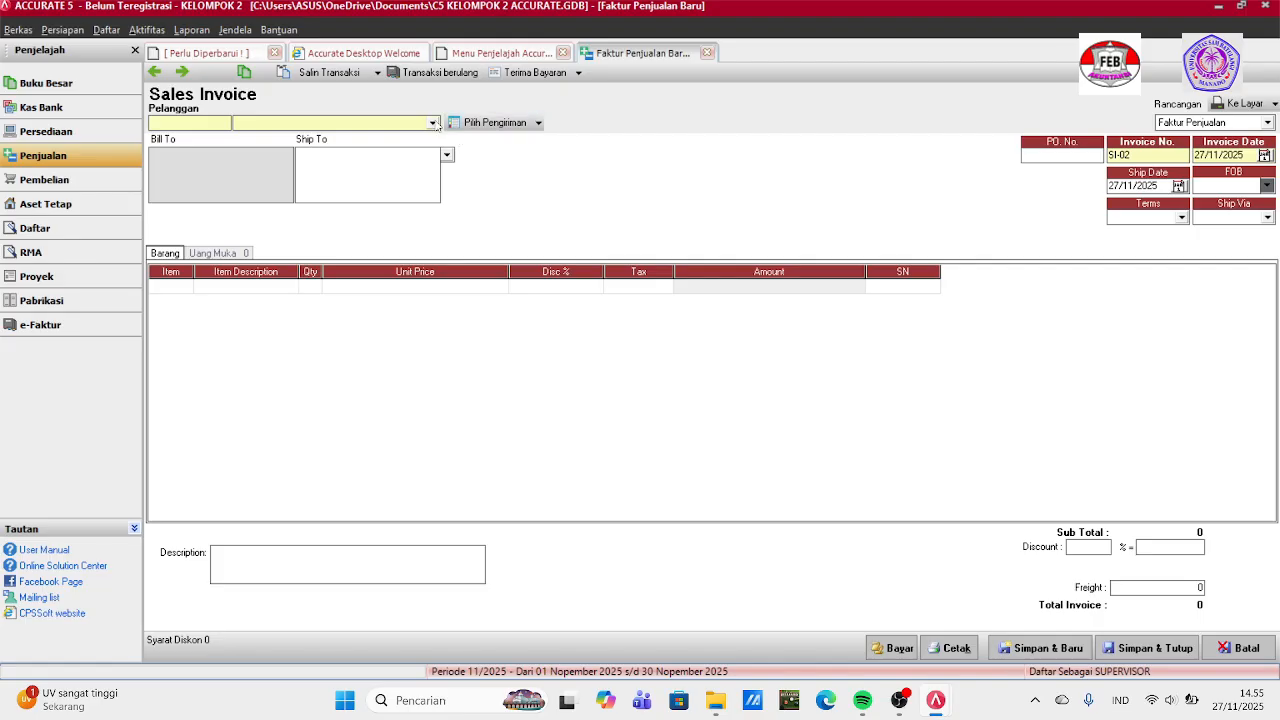
pyautogui.click(433, 123)
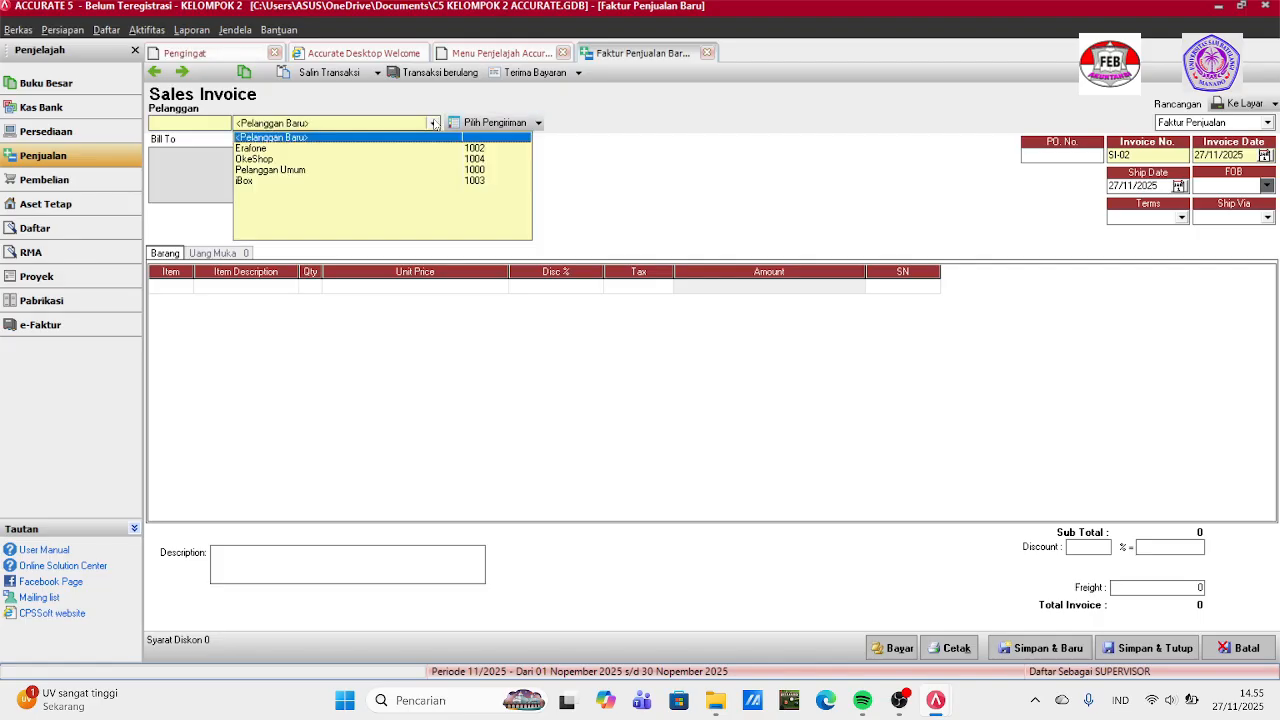
pyautogui.click(294, 160)
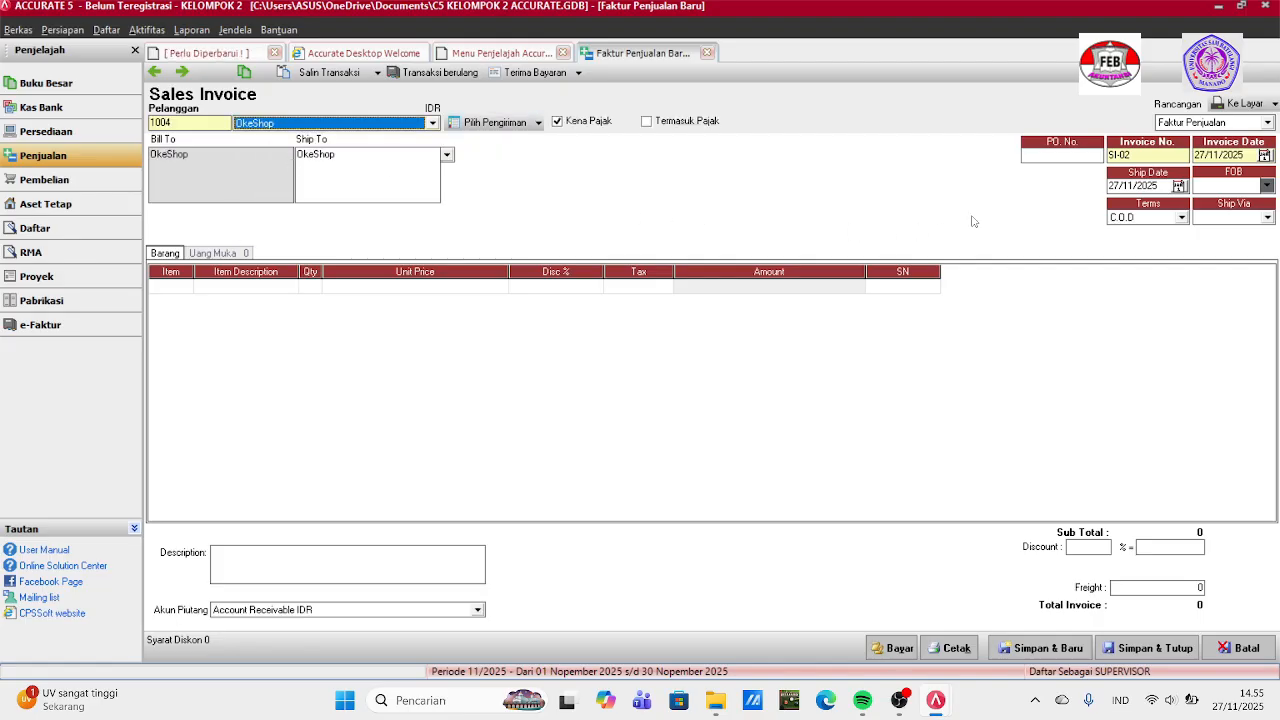
pyautogui.click(1037, 153)
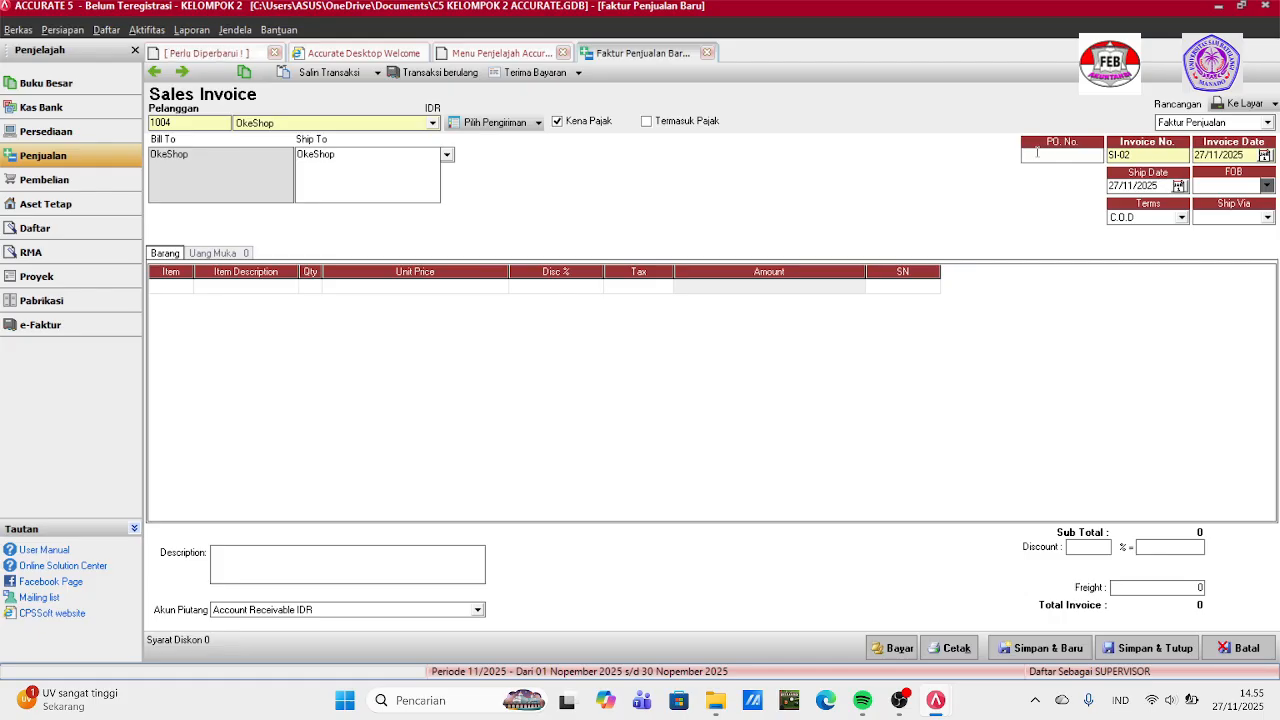
pyautogui.write('05/po')
pyautogui.press('BackSpace')
pyautogui.write('5')
pyautogui.press('BackSpace')
pyautogui.press('BackSpace')
pyautogui.write('-05')
pyautogui.write('/1/23')
# Set both the invoice date and the ship date of the OkeShop invoice to 21/01/2023.
pyautogui.press('BackSpace')
pyautogui.press('BackSpace')
pyautogui.press('BackSpace')
pyautogui.press('BackSpace')
pyautogui.press('BackSpace')
pyautogui.press('BackSpace')
pyautogui.press('BackSpace')
pyautogui.press('BackSpace')
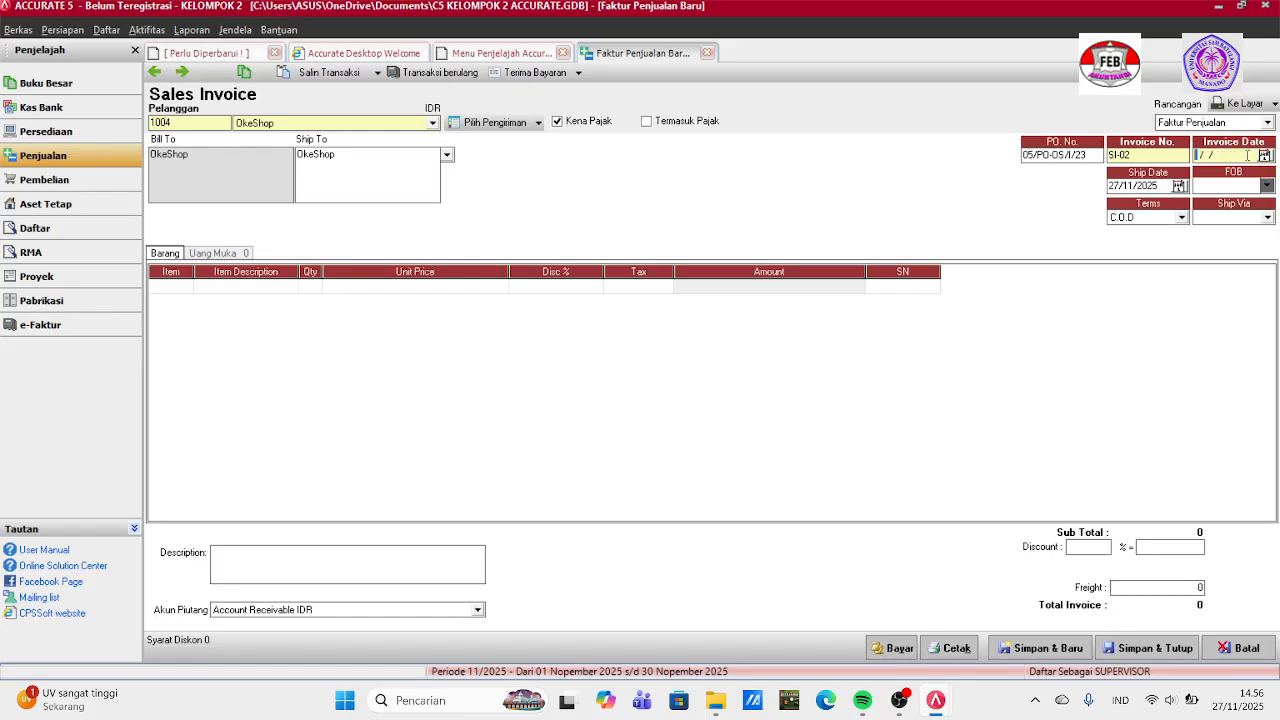
pyautogui.write('21/01/2023')
pyautogui.press('BackSpace')
pyautogui.press('BackSpace')
pyautogui.press('BackSpace')
pyautogui.press('BackSpace')
pyautogui.press('BackSpace')
pyautogui.press('BackSpace')
pyautogui.press('BackSpace')
pyautogui.write('21/01/202')
pyautogui.doubleClick(1163, 185)
pyautogui.press('BackSpace')
pyautogui.write('21/01/2023')
# Set the OkeShop invoice's FOB to Destination, payment terms to Net 30 and shipping method to DHL.
pyautogui.click(1266, 185)
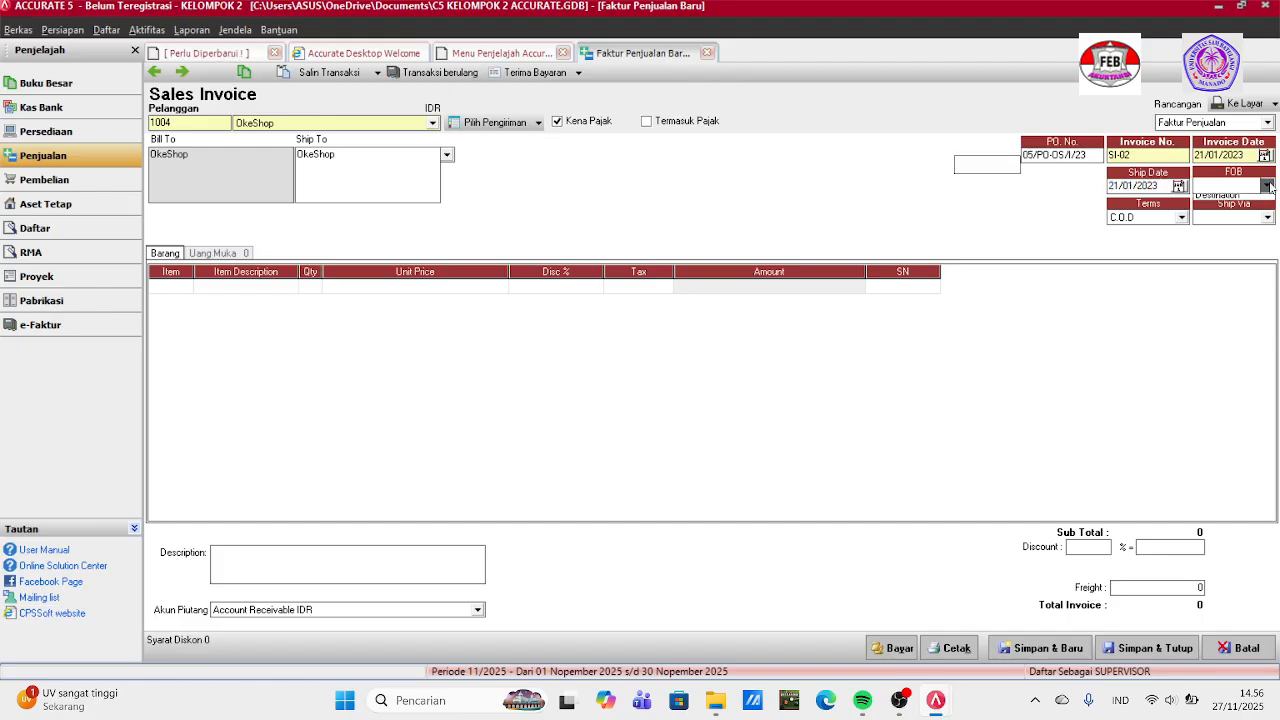
pyautogui.click(1216, 212)
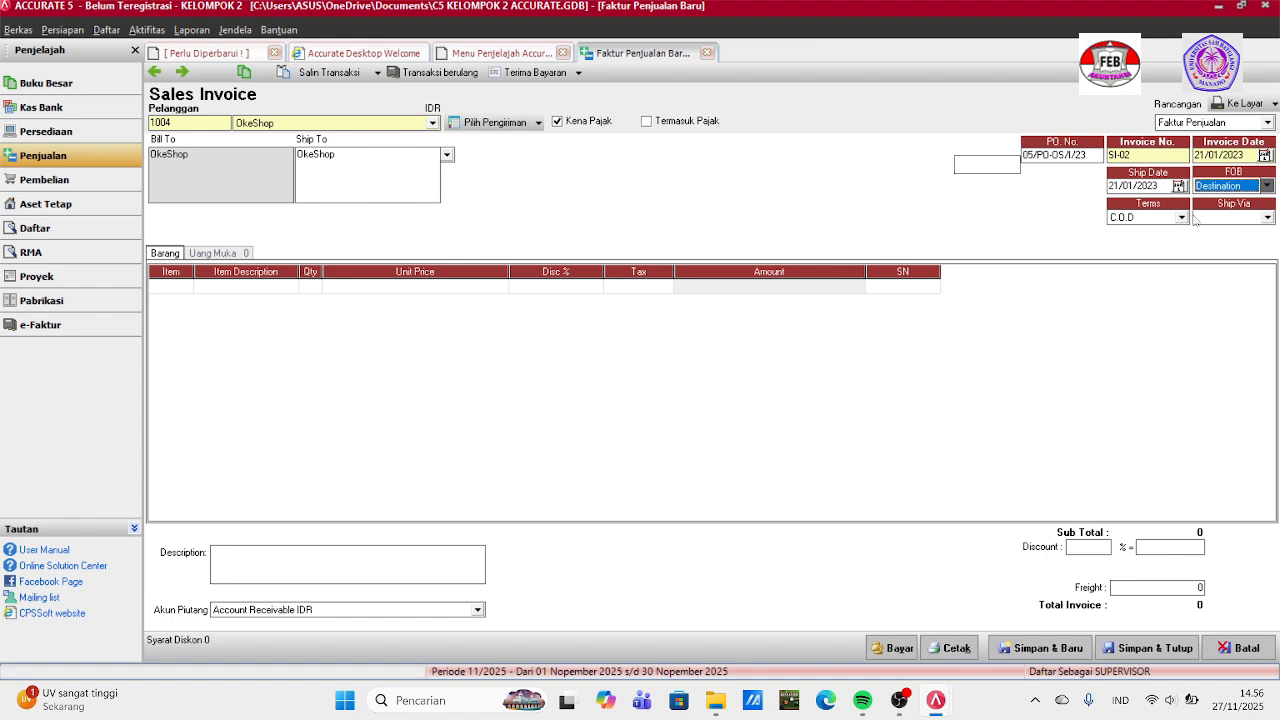
pyautogui.click(1182, 217)
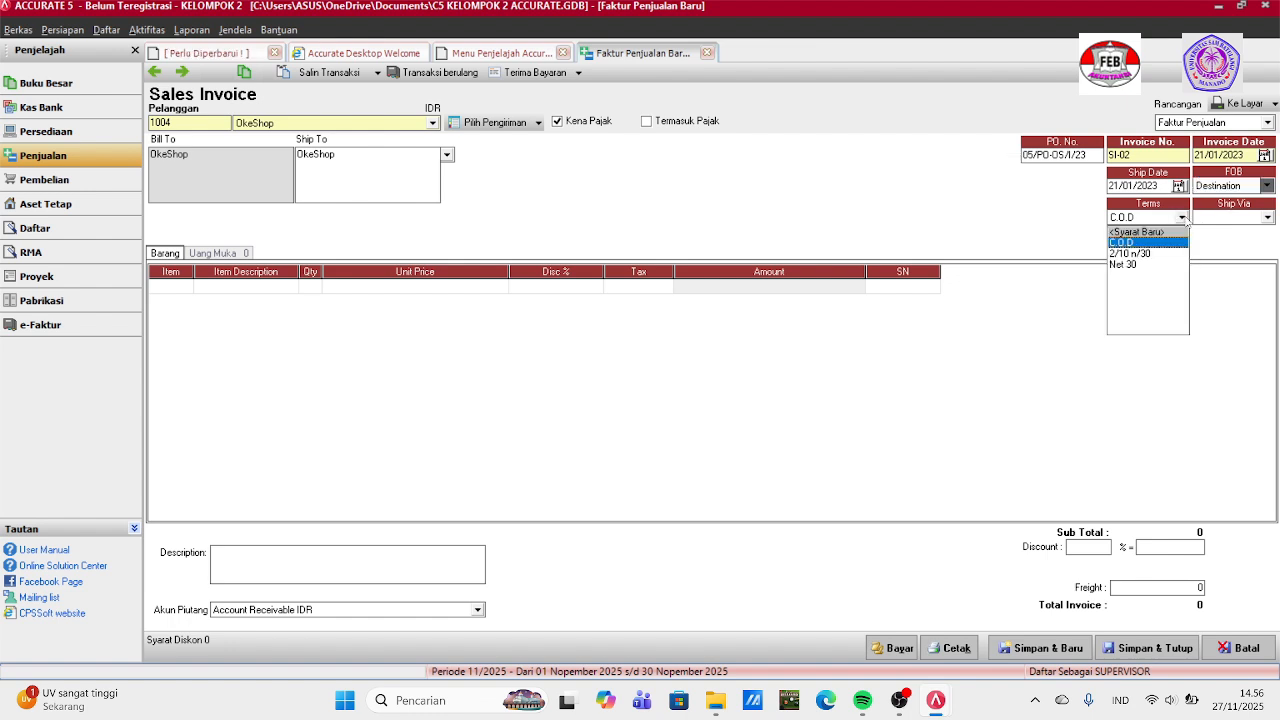
pyautogui.click(1118, 264)
pyautogui.click(1267, 217)
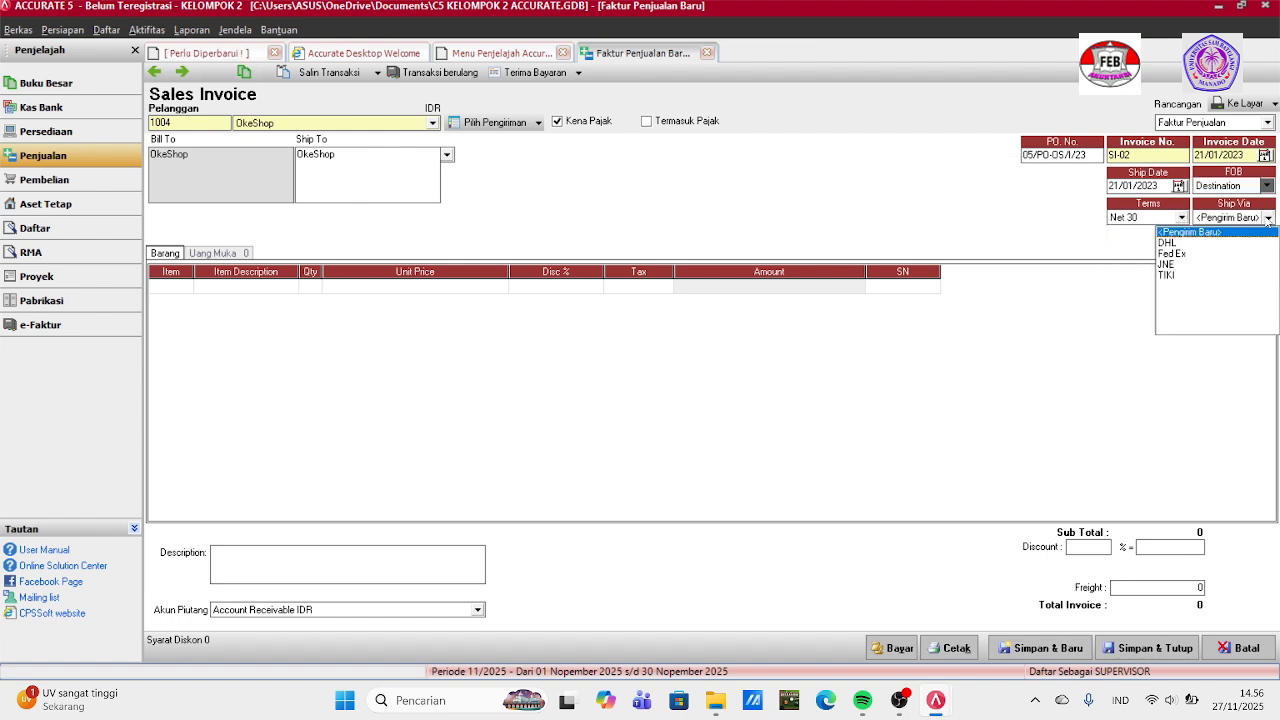
pyautogui.click(1172, 243)
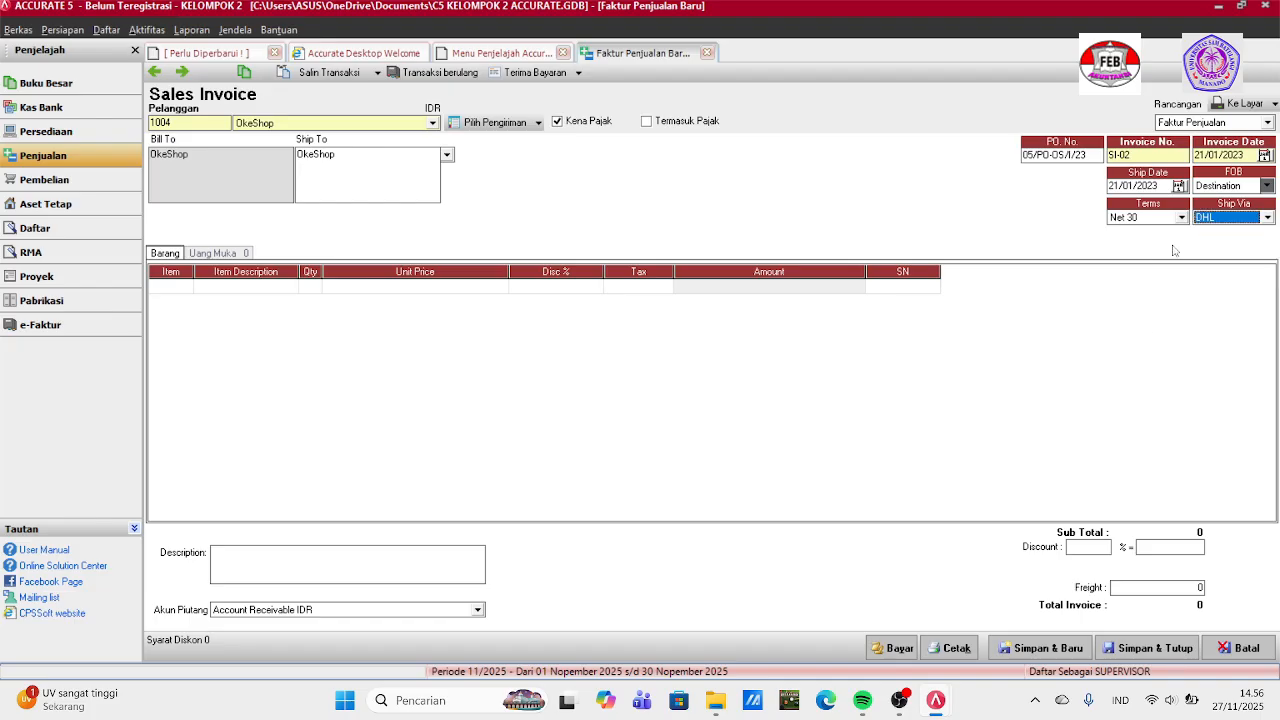
# Load the items from OkeShop's sales order dated 14/01/2023 into the sales invoice.
pyautogui.click(538, 122)
pyautogui.click(503, 163)
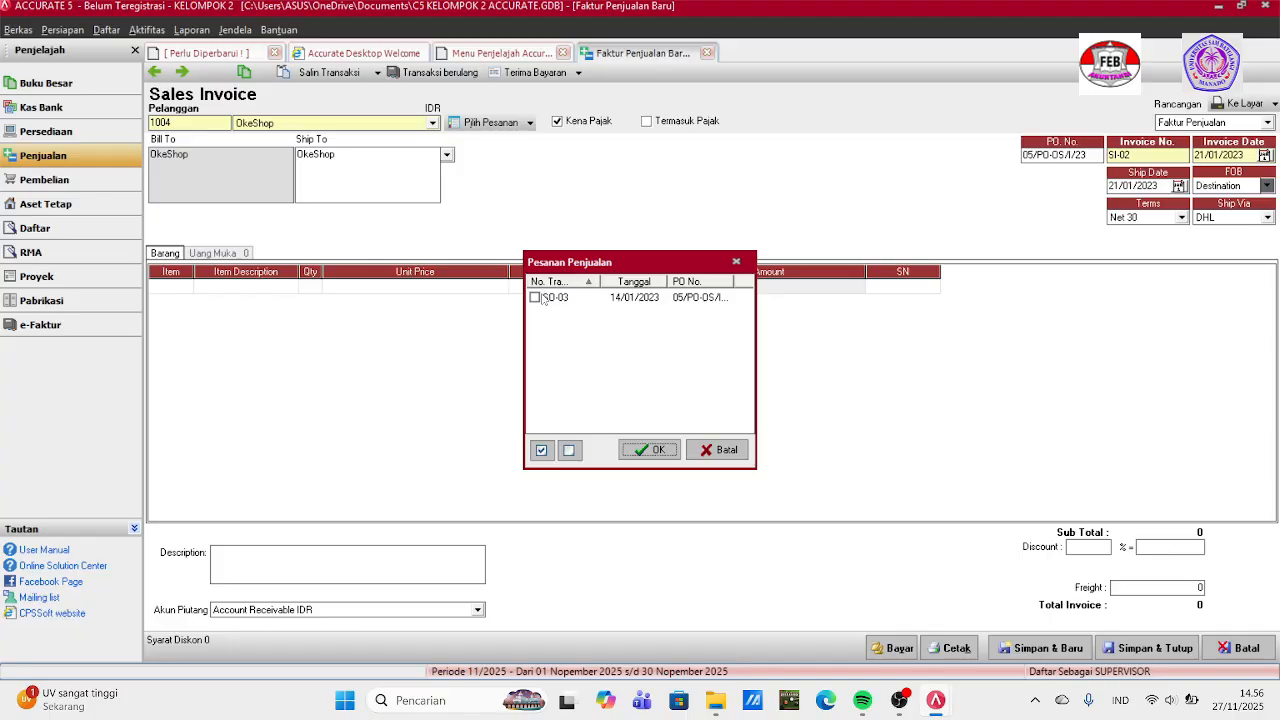
pyautogui.click(538, 299)
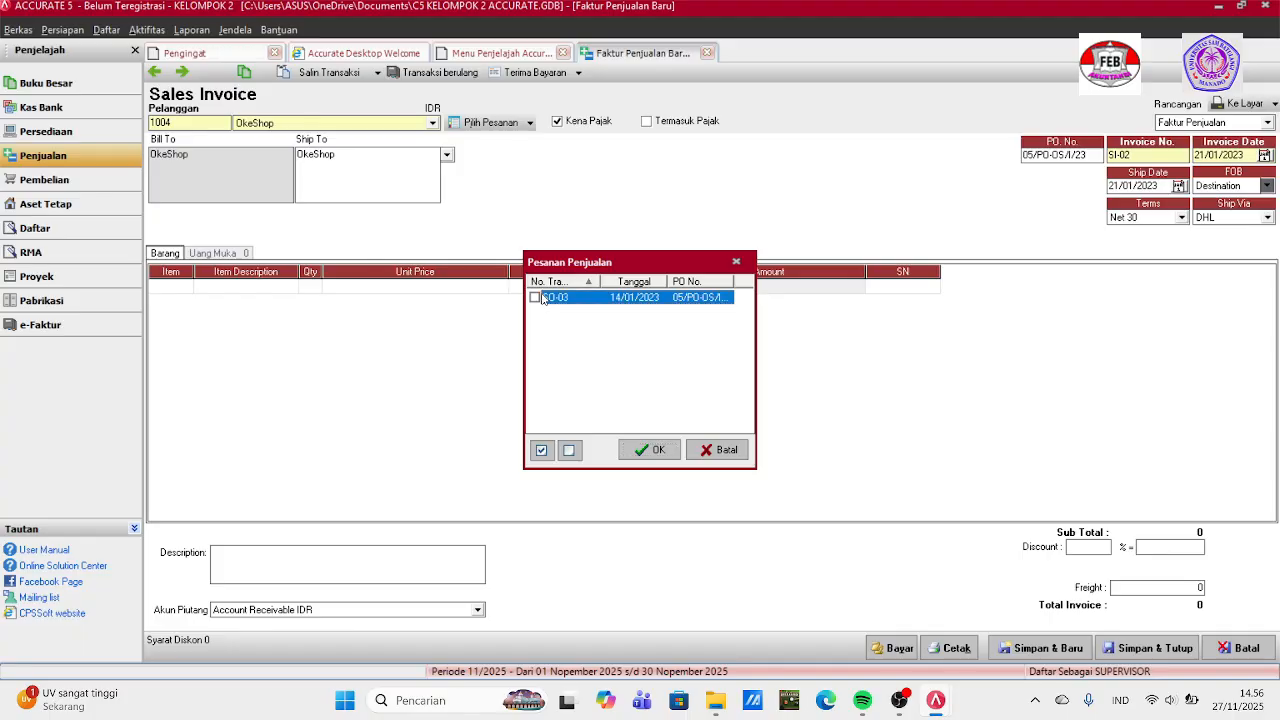
pyautogui.click(652, 452)
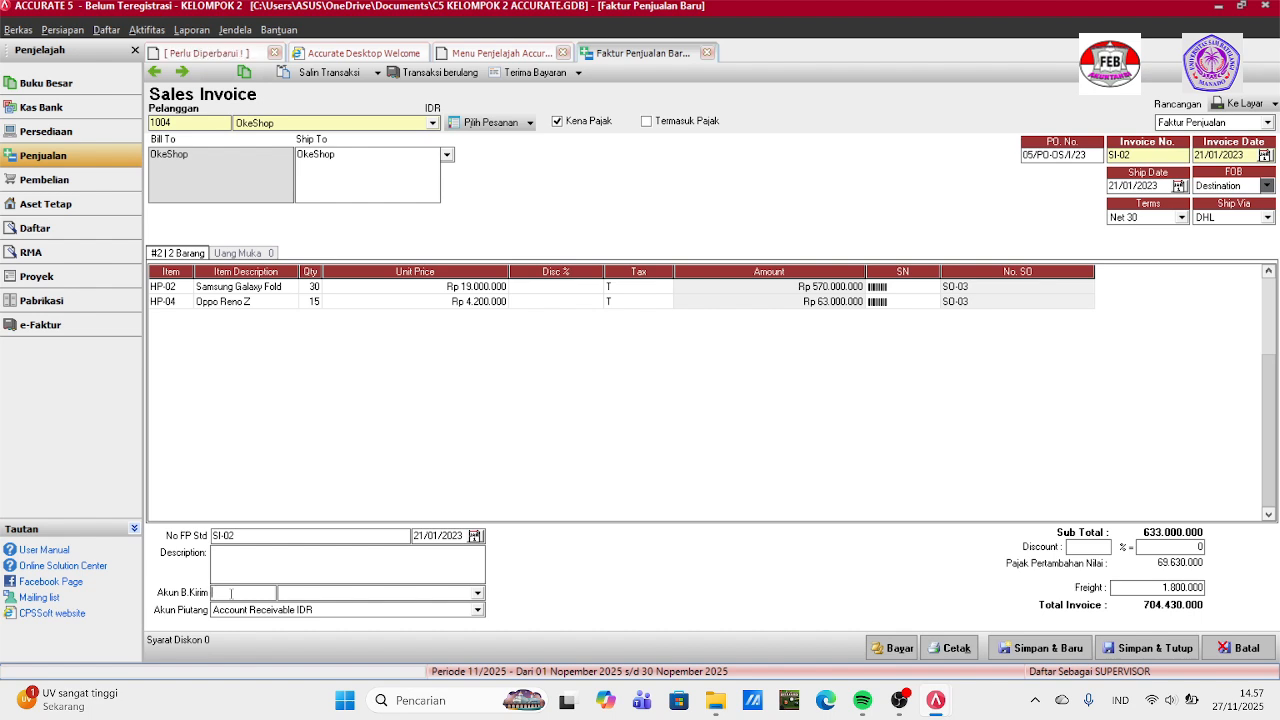
# Assign the freight charge of the OkeShop invoice to the Pendapatan Lain-Lain account, then save and close the invoice.
pyautogui.write('71')
pyautogui.press('BackSpace')
pyautogui.press('BackSpace')
pyautogui.click(478, 593)
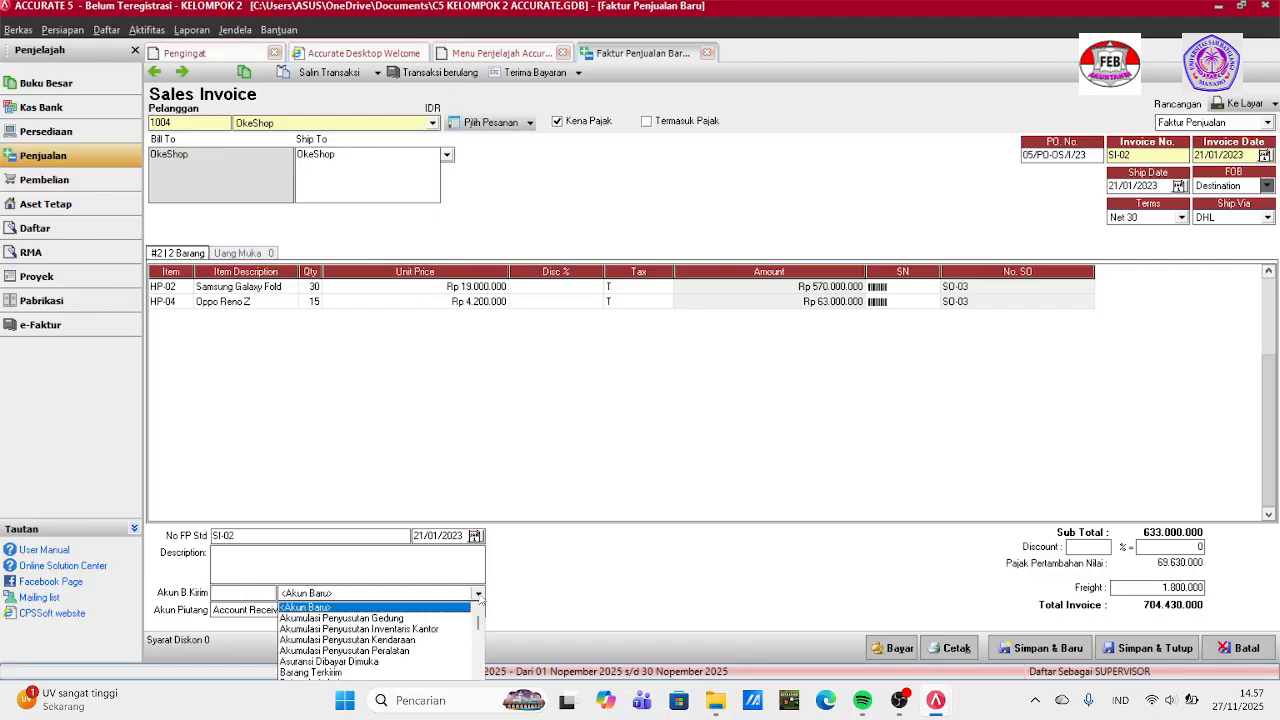
pyautogui.click(400, 596)
pyautogui.click(400, 596)
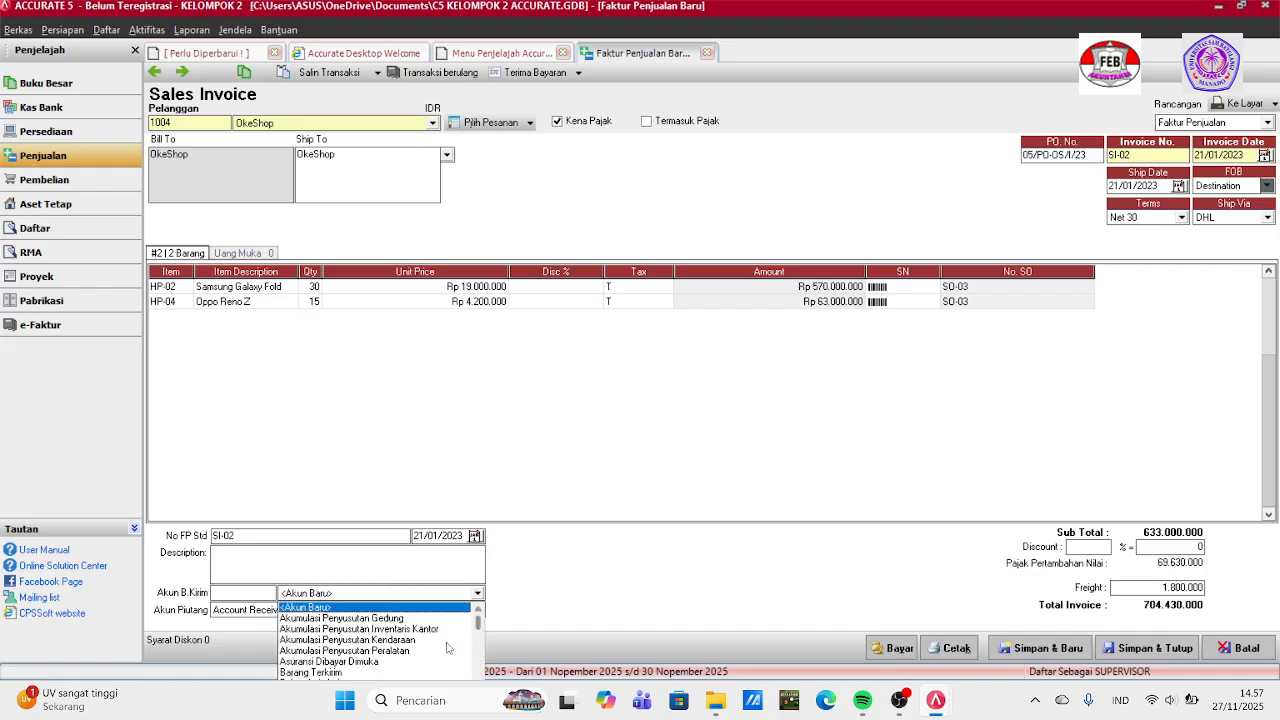
pyautogui.scroll(-10, 477, 663)
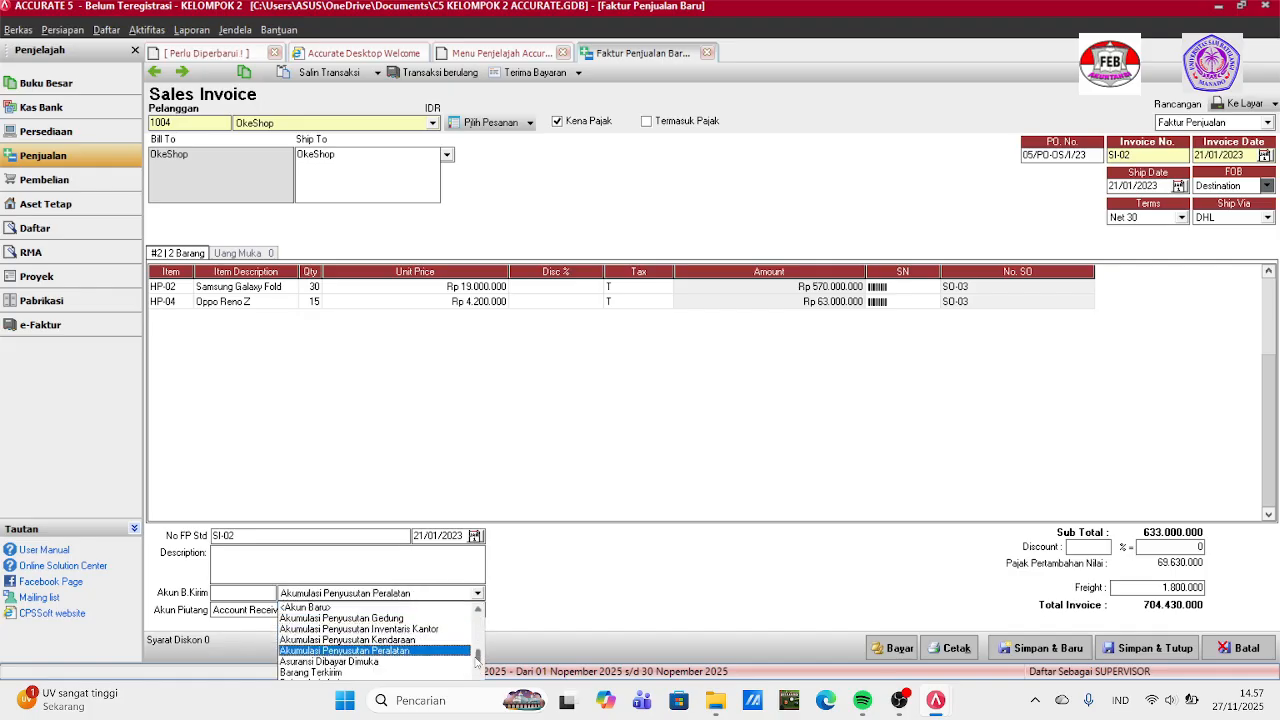
pyautogui.scroll(-8, 477, 663)
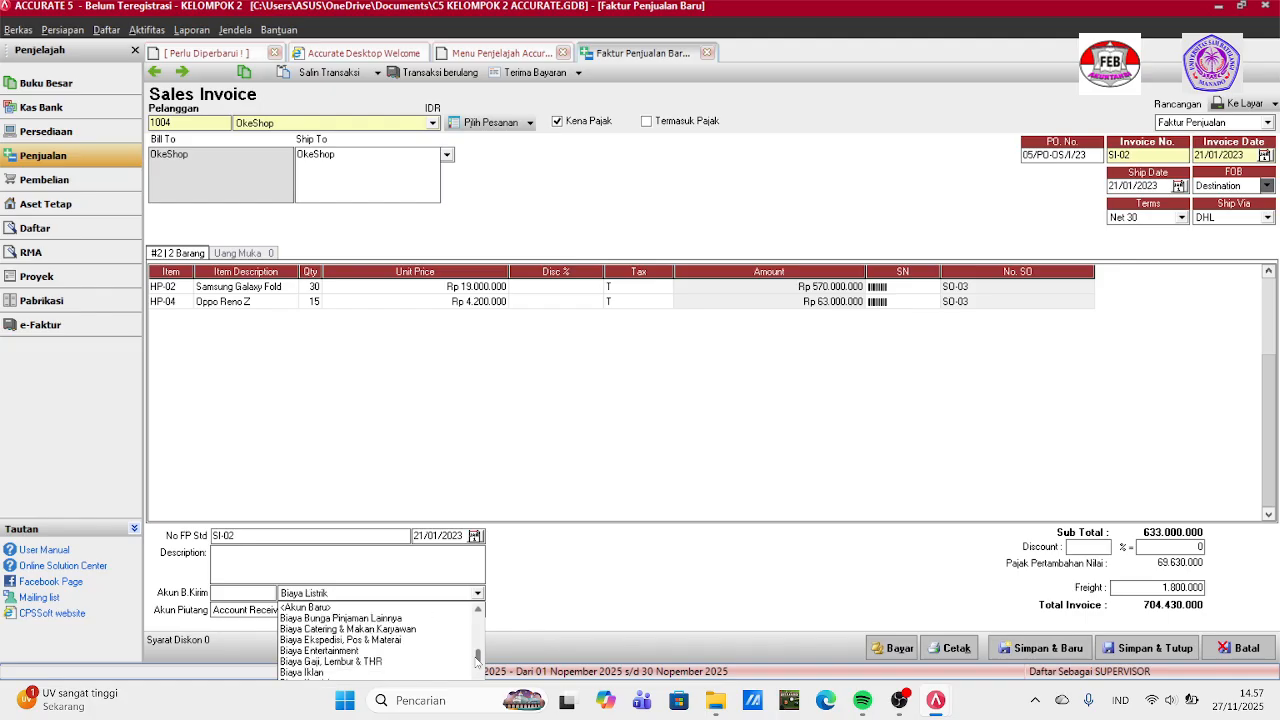
pyautogui.scroll(-8, 477, 663)
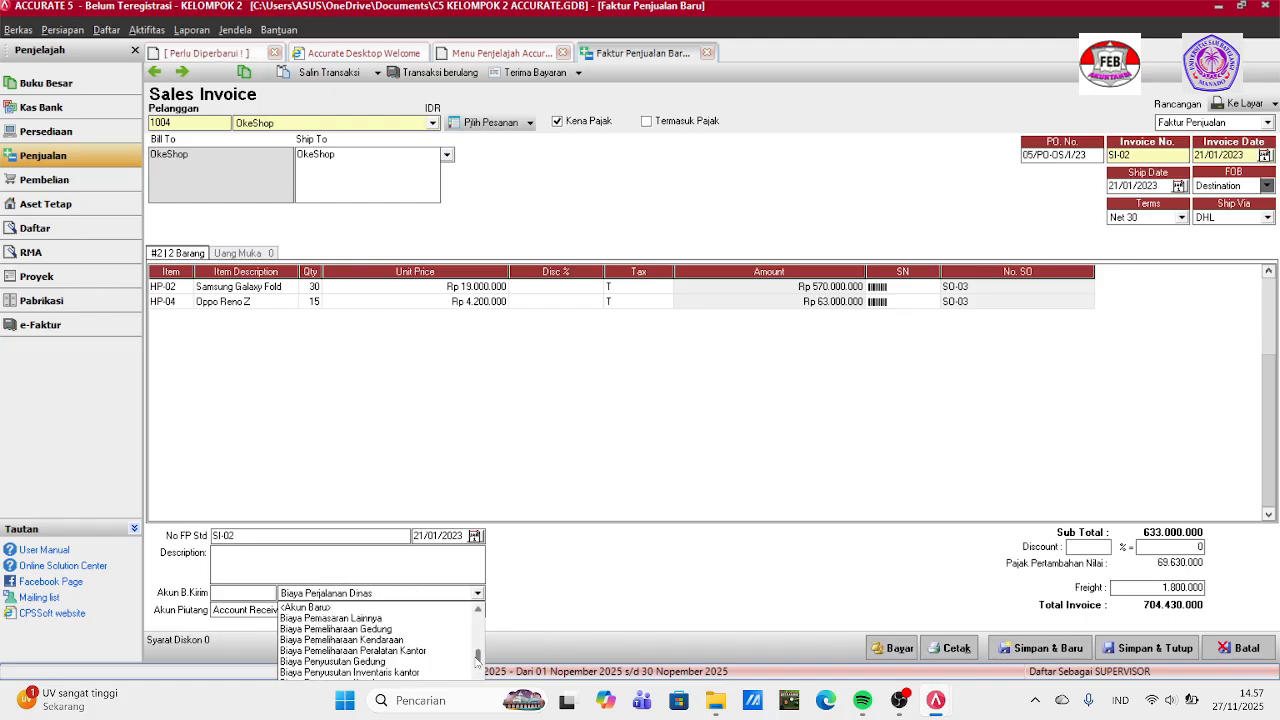
pyautogui.scroll(-8, 477, 663)
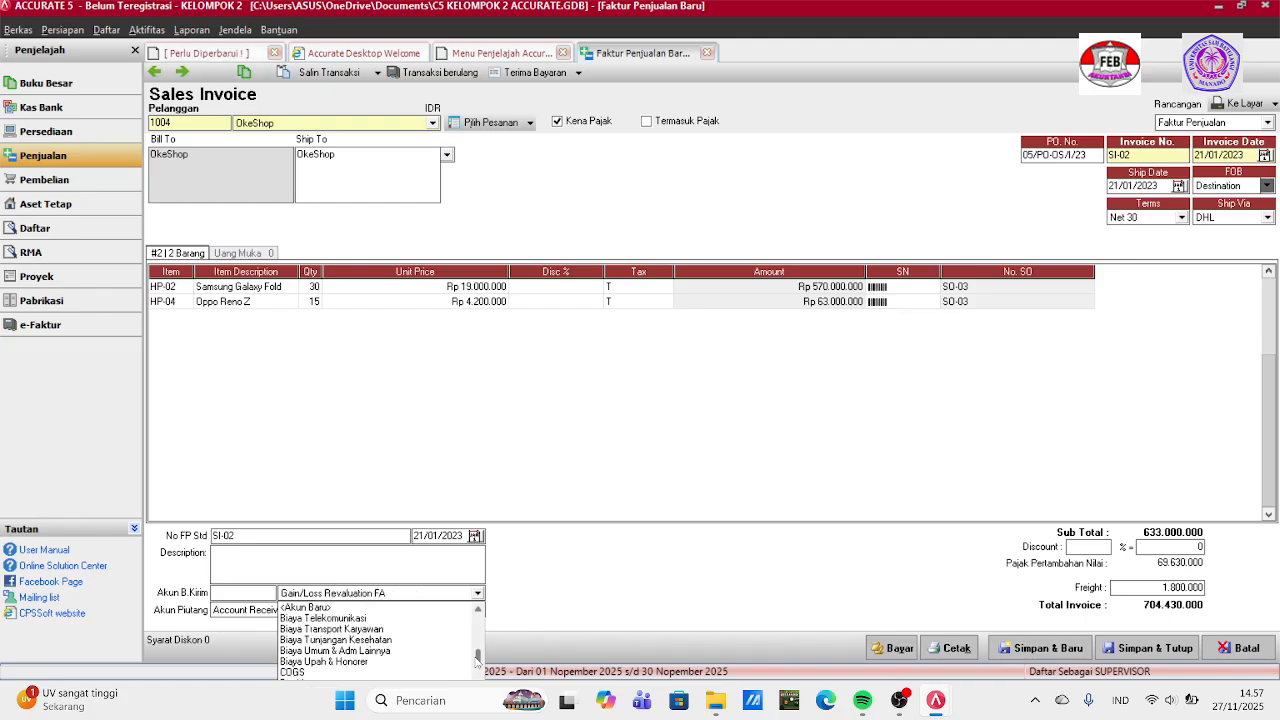
pyautogui.scroll(-4, 477, 663)
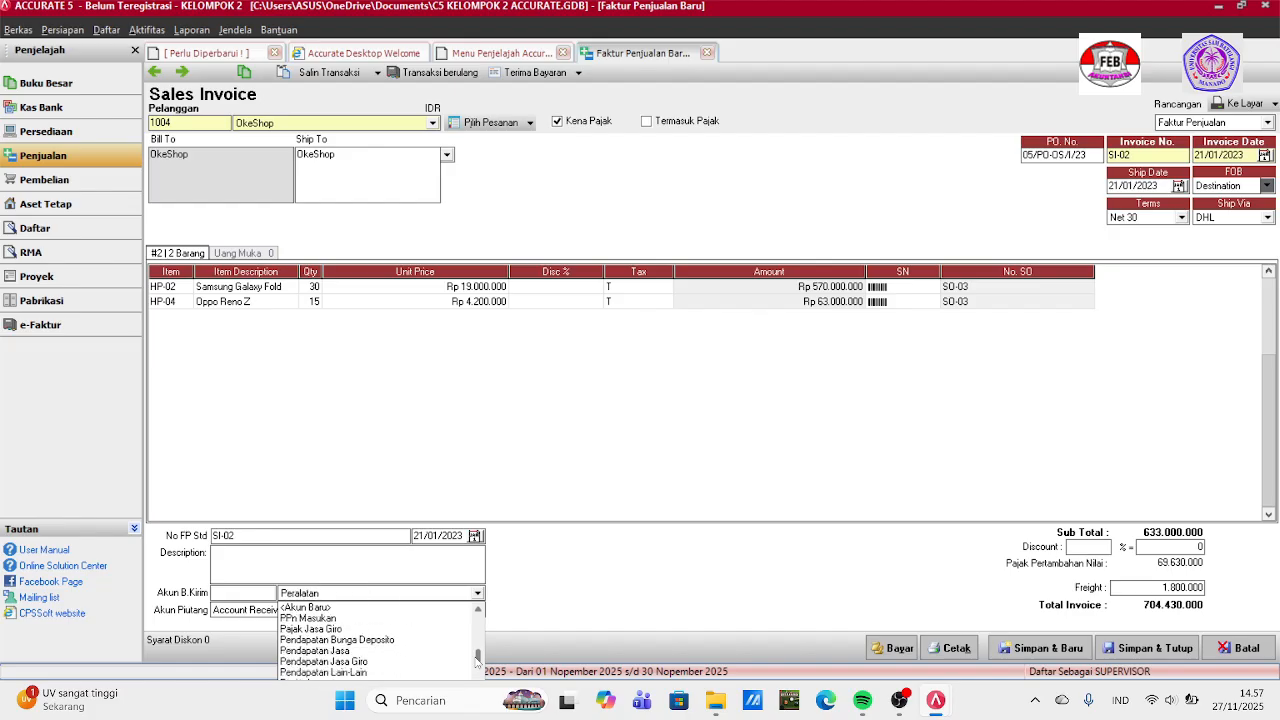
pyautogui.click(322, 672)
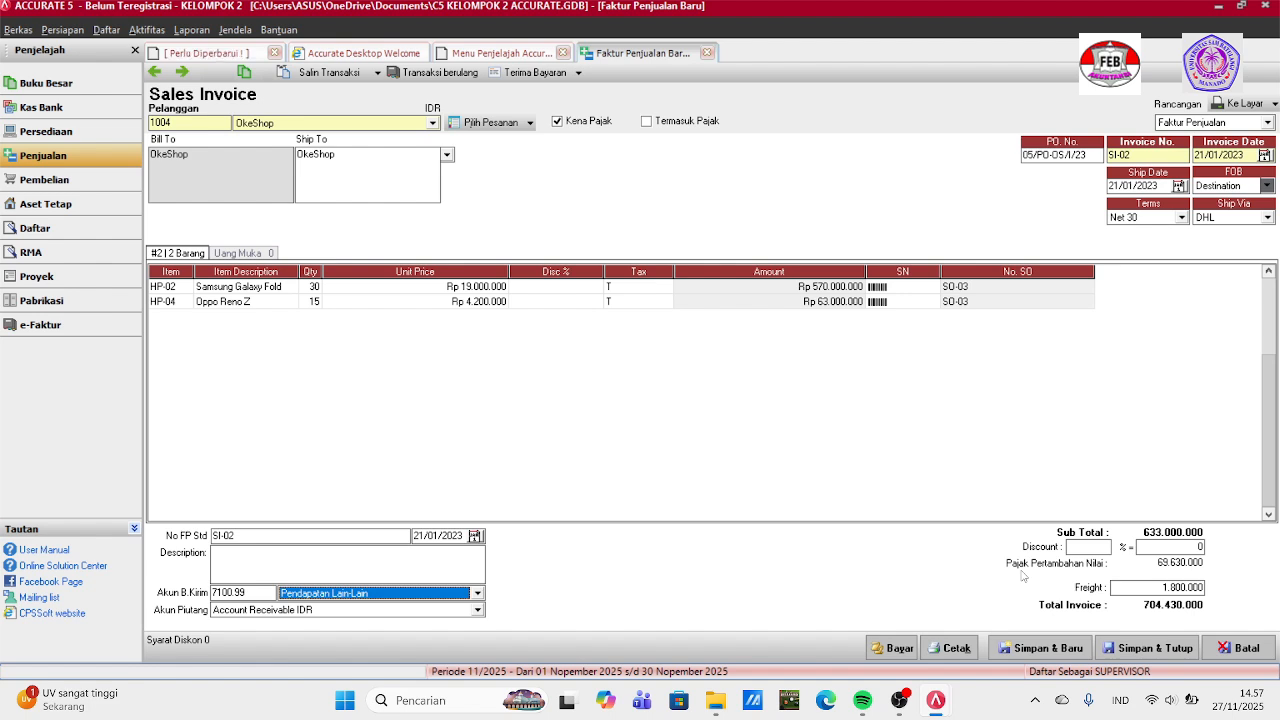
pyautogui.click(1133, 648)
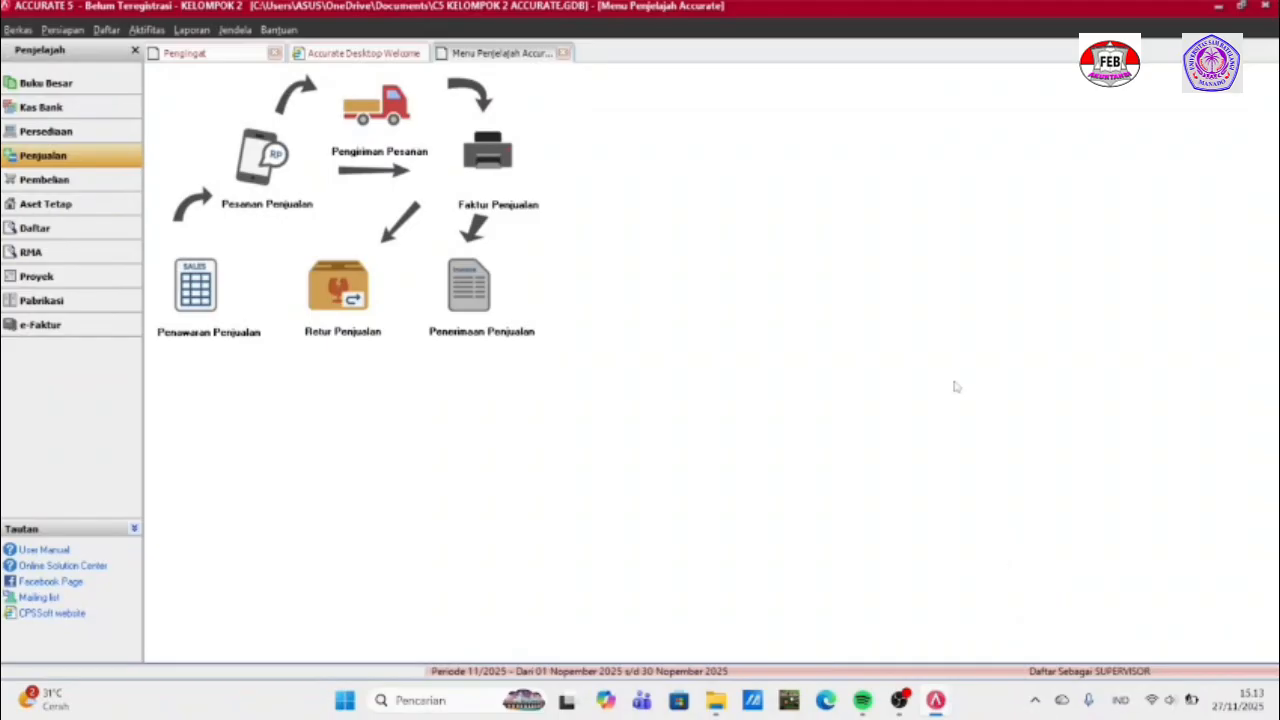
# Create a new sales invoice for customer Erafone and enter the customer's PO number.
pyautogui.click(497, 172)
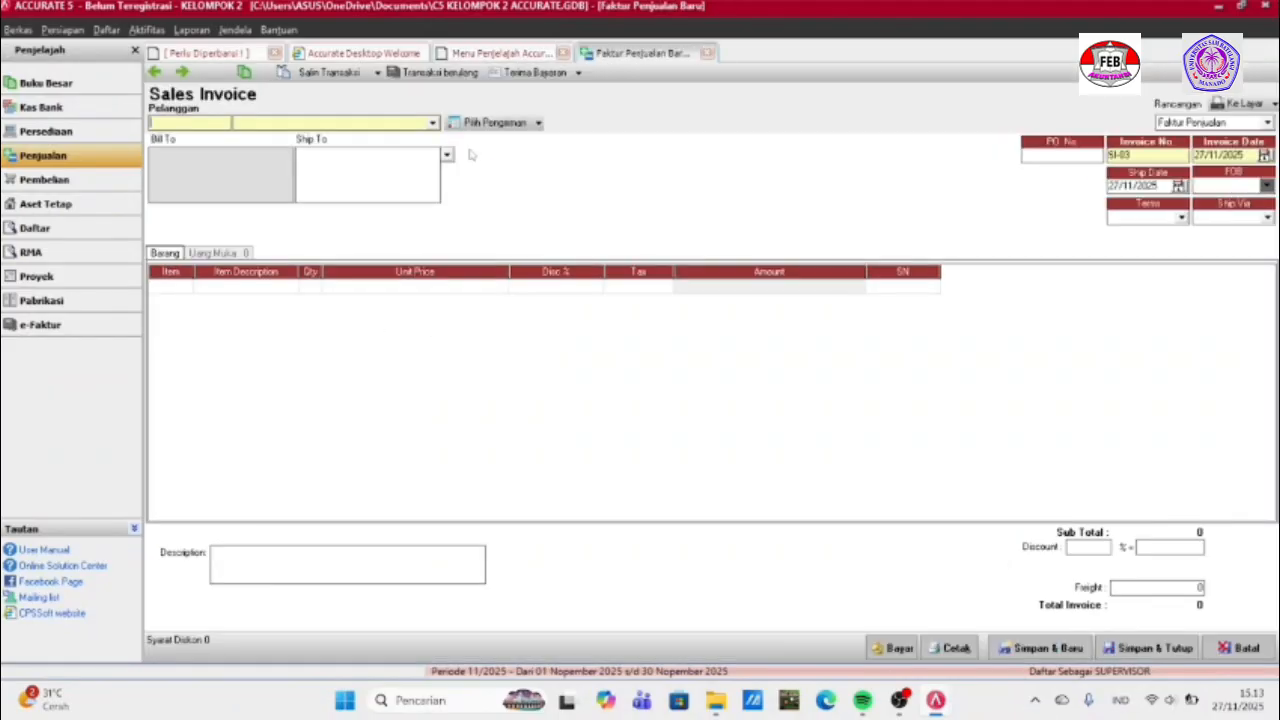
pyautogui.click(433, 122)
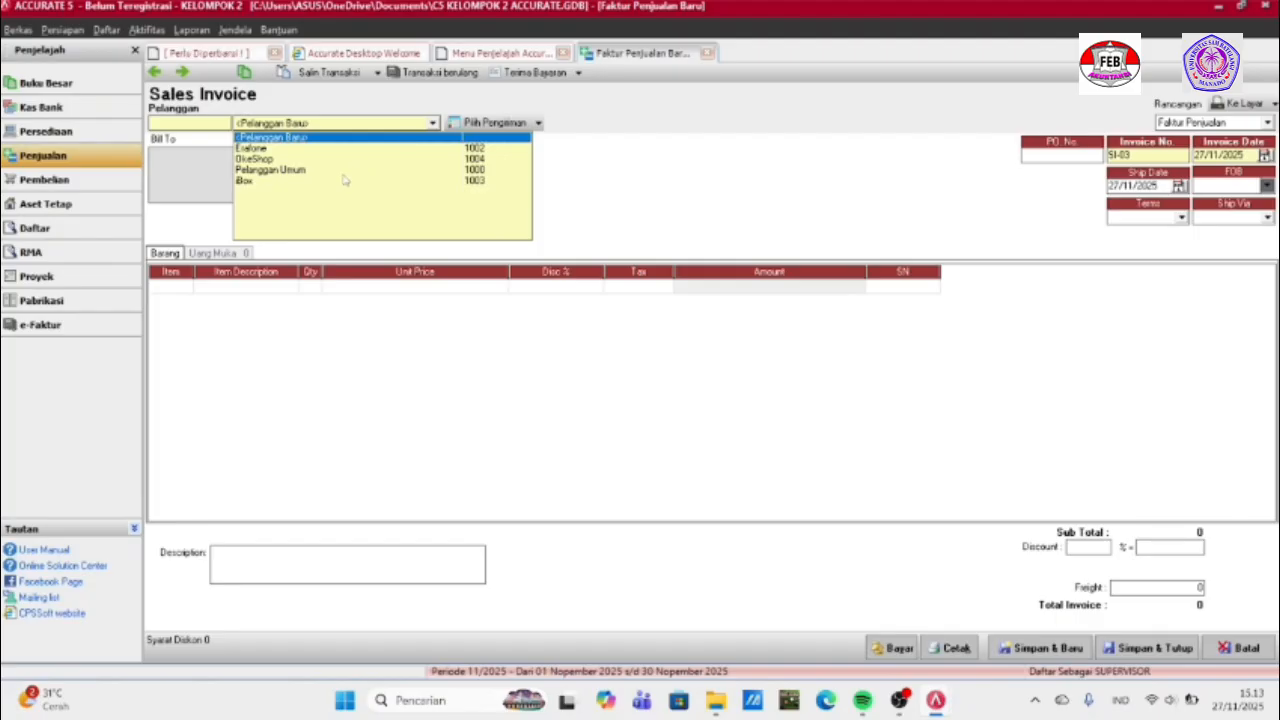
pyautogui.click(326, 149)
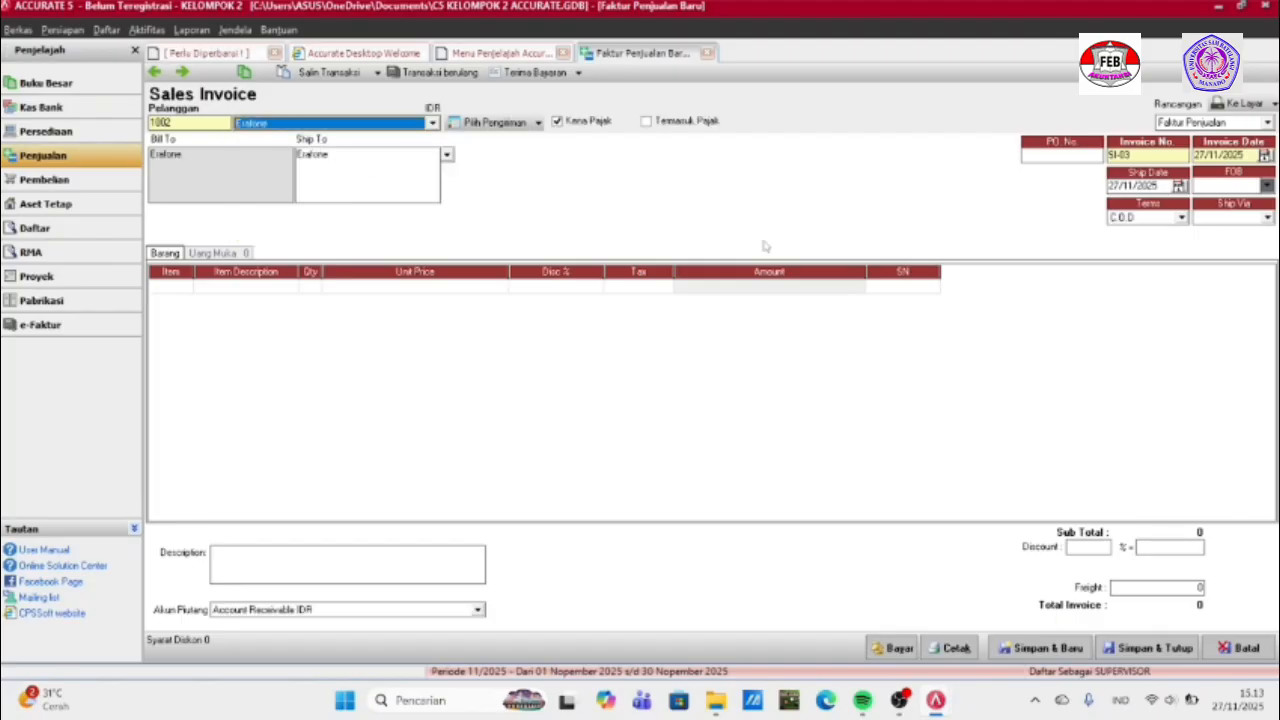
pyautogui.click(1073, 155)
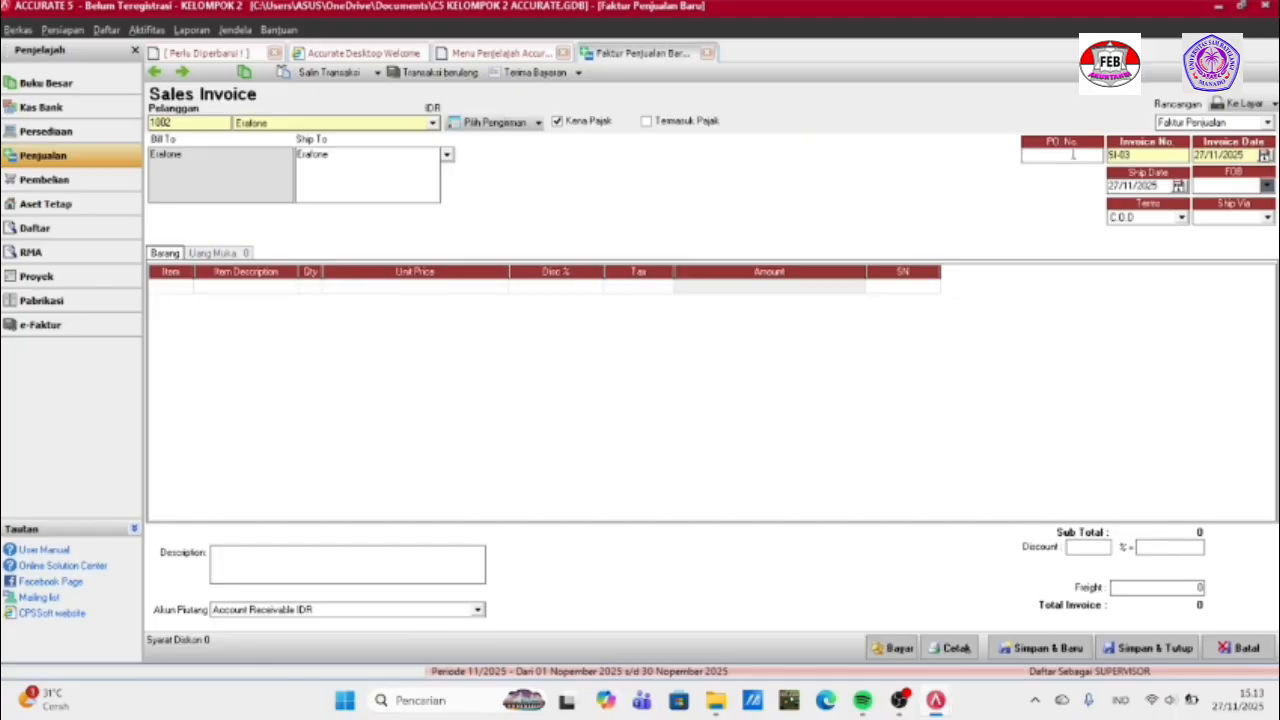
pyautogui.write('01/PO-CCA/2')
# Set the invoice date of the Erafone sales invoice to 22/01/2023.
pyautogui.press('BackSpace')
pyautogui.press('BackSpace')
pyautogui.press('BackSpace')
pyautogui.press('BackSpace')
pyautogui.press('BackSpace')
pyautogui.press('BackSpace')
pyautogui.press('BackSpace')
pyautogui.press('BackSpace')
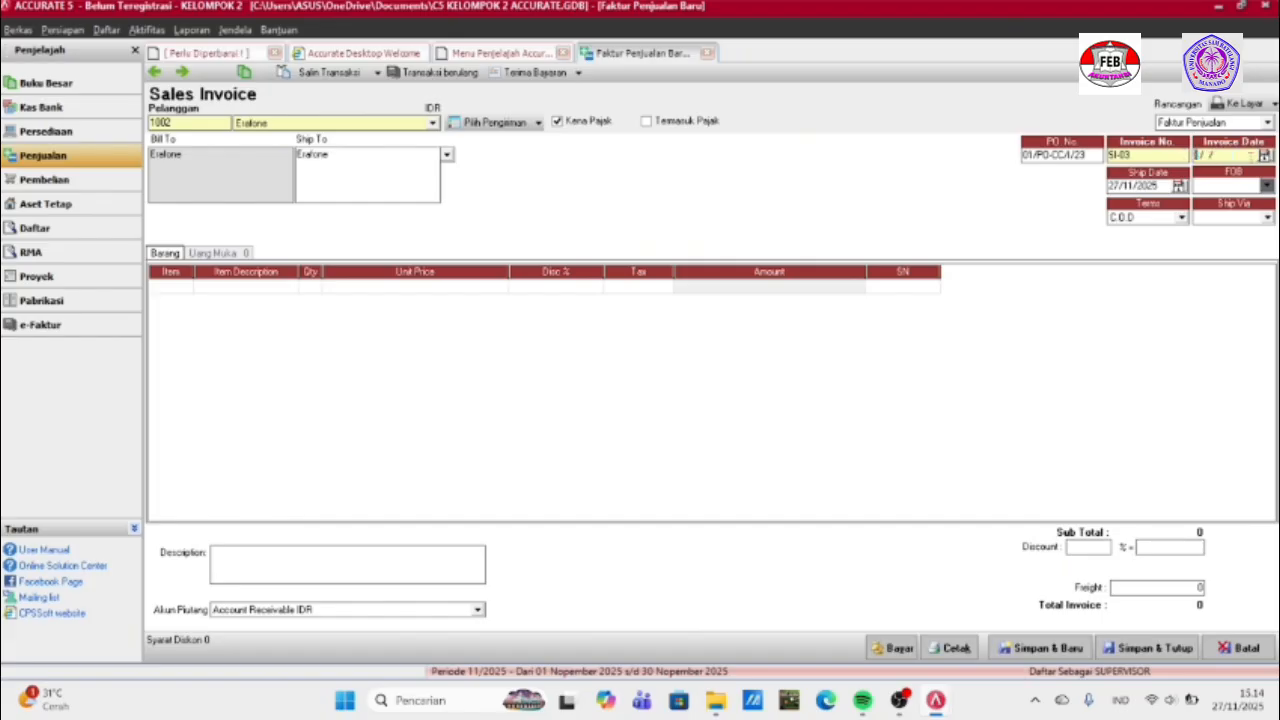
pyautogui.write('22012023')
# Set the Erafone invoice's ship date to 19/01/2023 and its FOB to Shipping Point.
pyautogui.click(1158, 186)
pyautogui.press('BackSpace')
pyautogui.press('BackSpace')
pyautogui.press('BackSpace')
pyautogui.press('BackSpace')
pyautogui.press('BackSpace')
pyautogui.press('BackSpace')
pyautogui.press('BackSpace')
pyautogui.press('BackSpace')
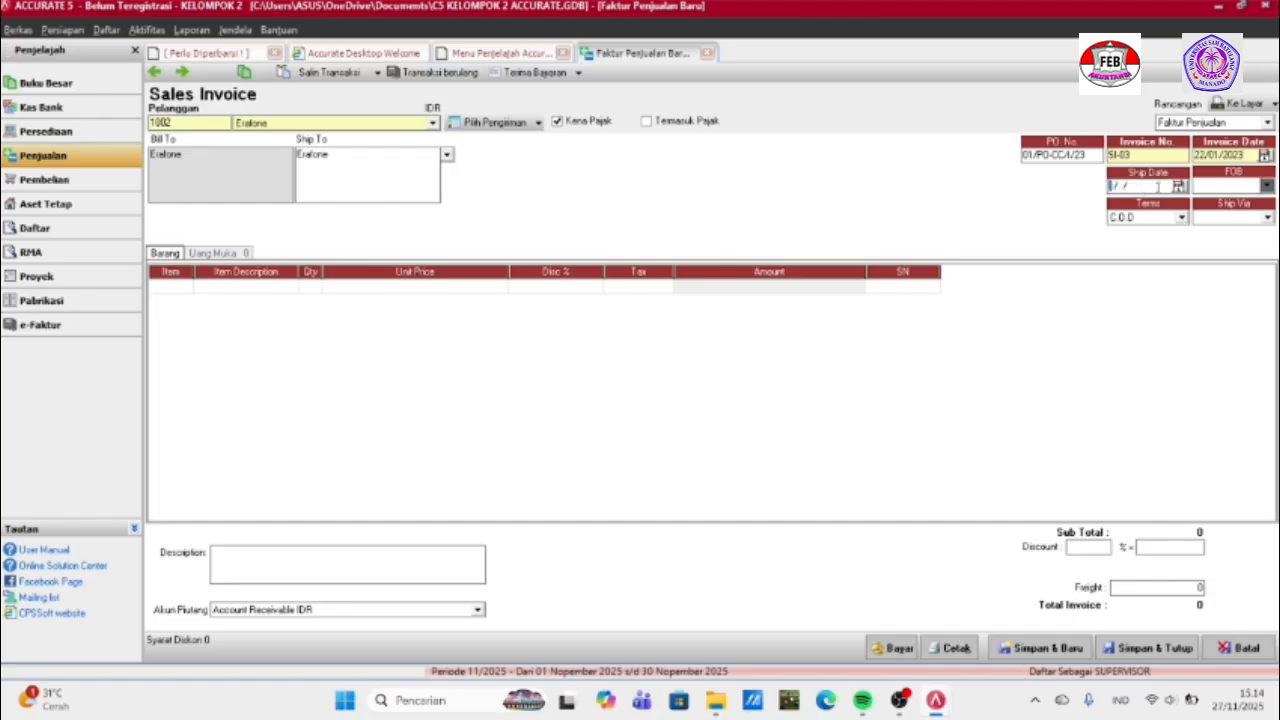
pyautogui.write('19012023')
pyautogui.click(1266, 186)
pyautogui.click(1224, 201)
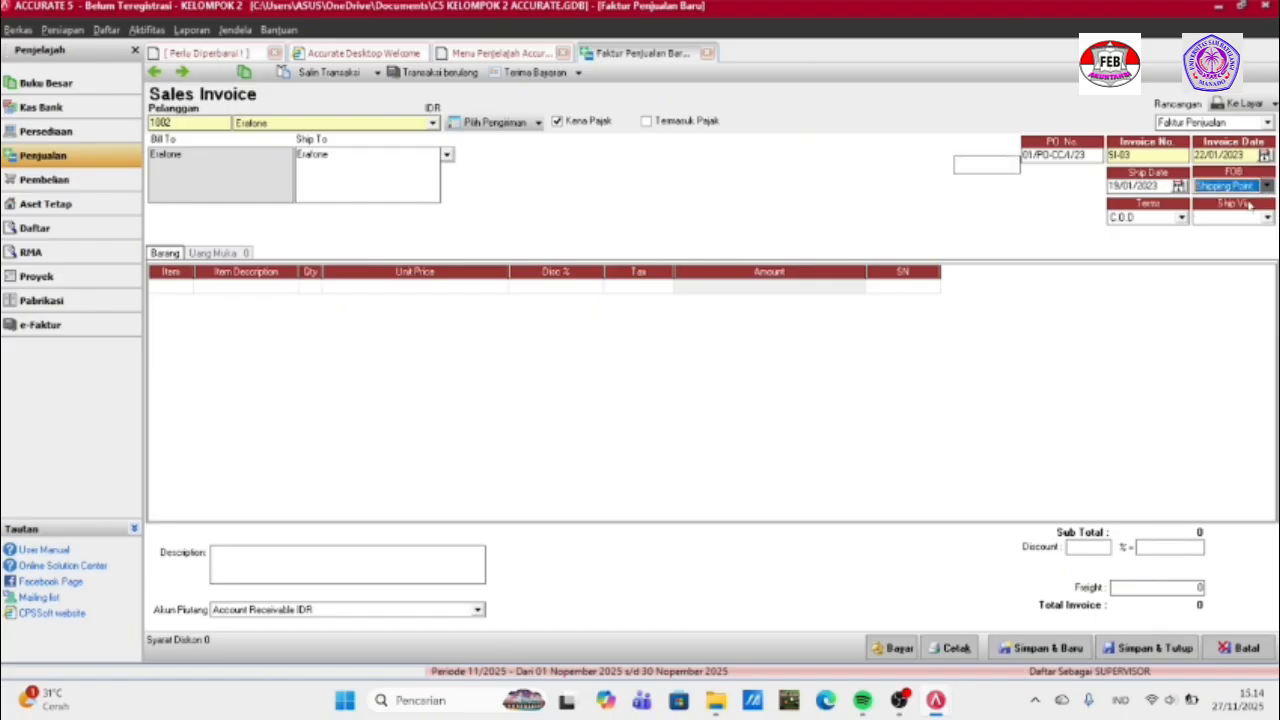
pyautogui.click(1182, 217)
pyautogui.click(1136, 231)
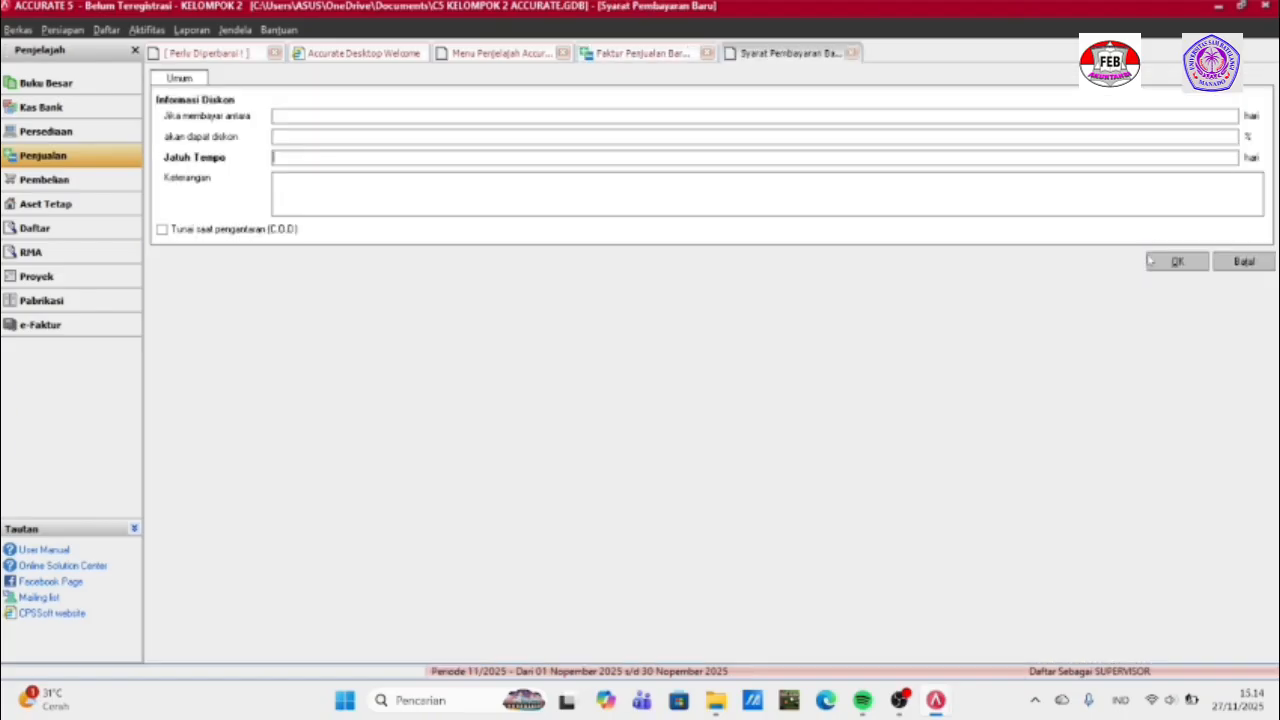
pyautogui.click(1243, 263)
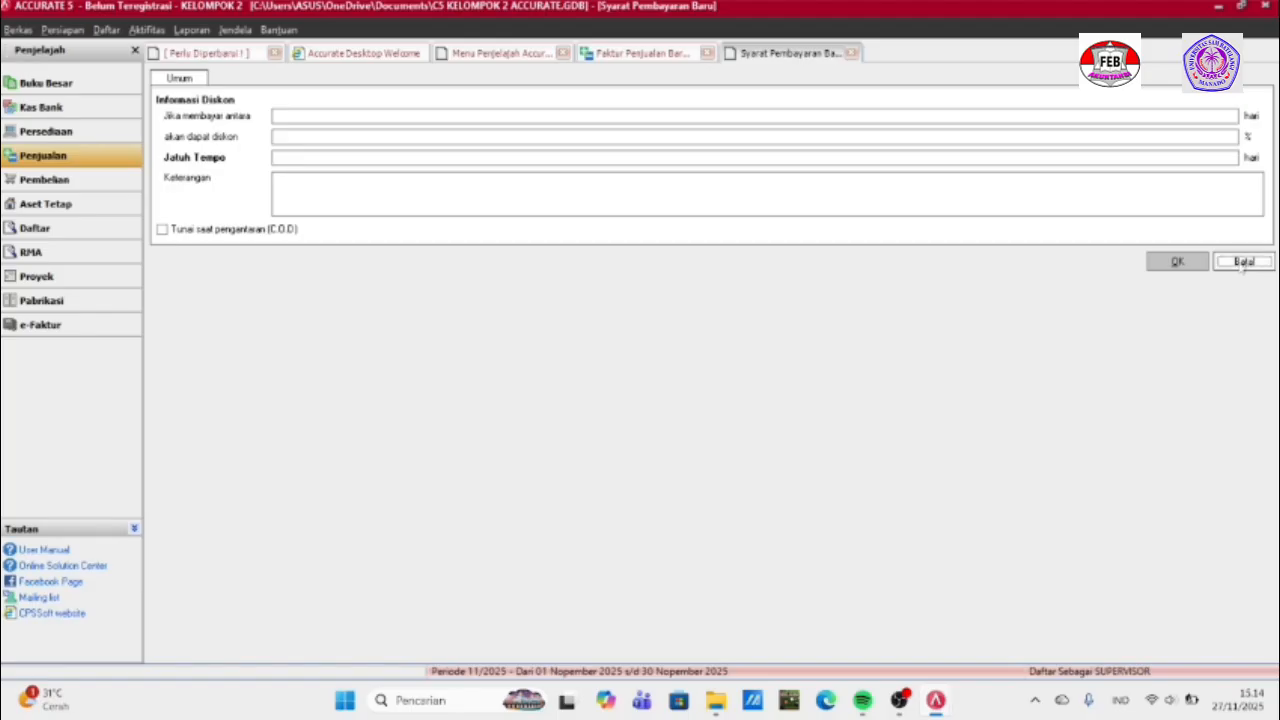
# Set the Erafone invoice's payment terms to 2/10 n/30 and the shipping method to JNE.
pyautogui.click(1182, 217)
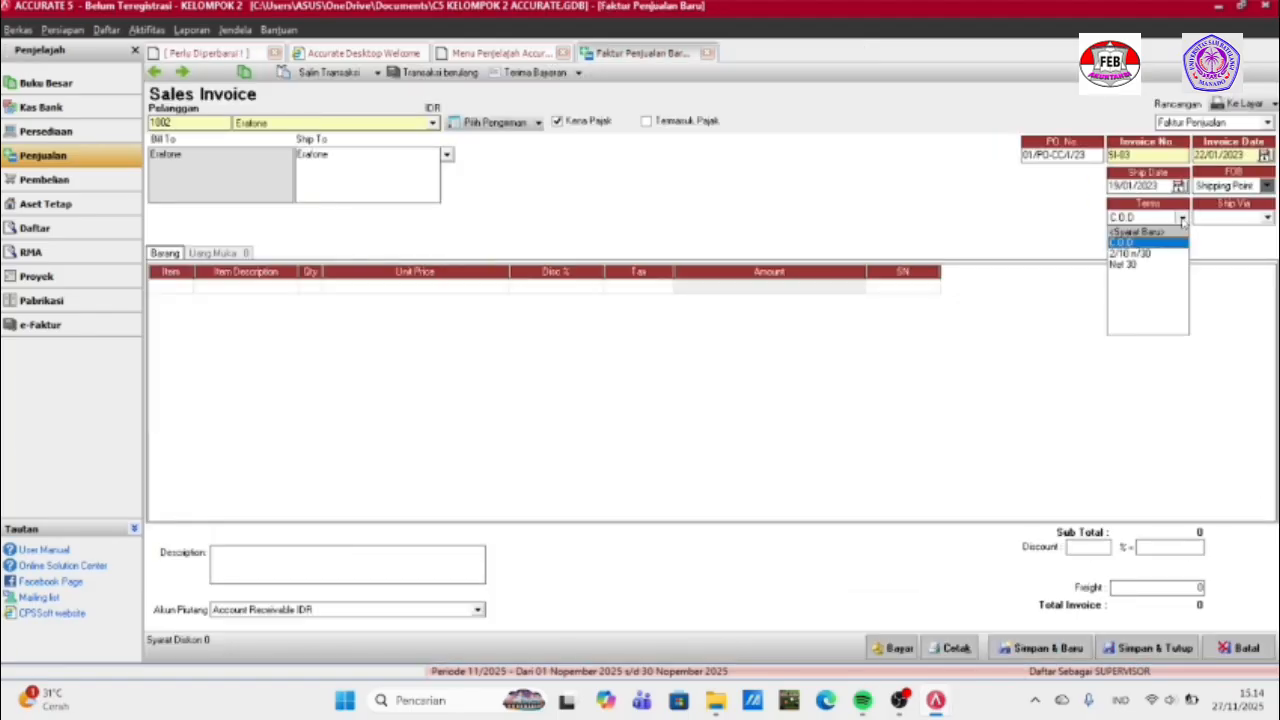
pyautogui.click(1139, 254)
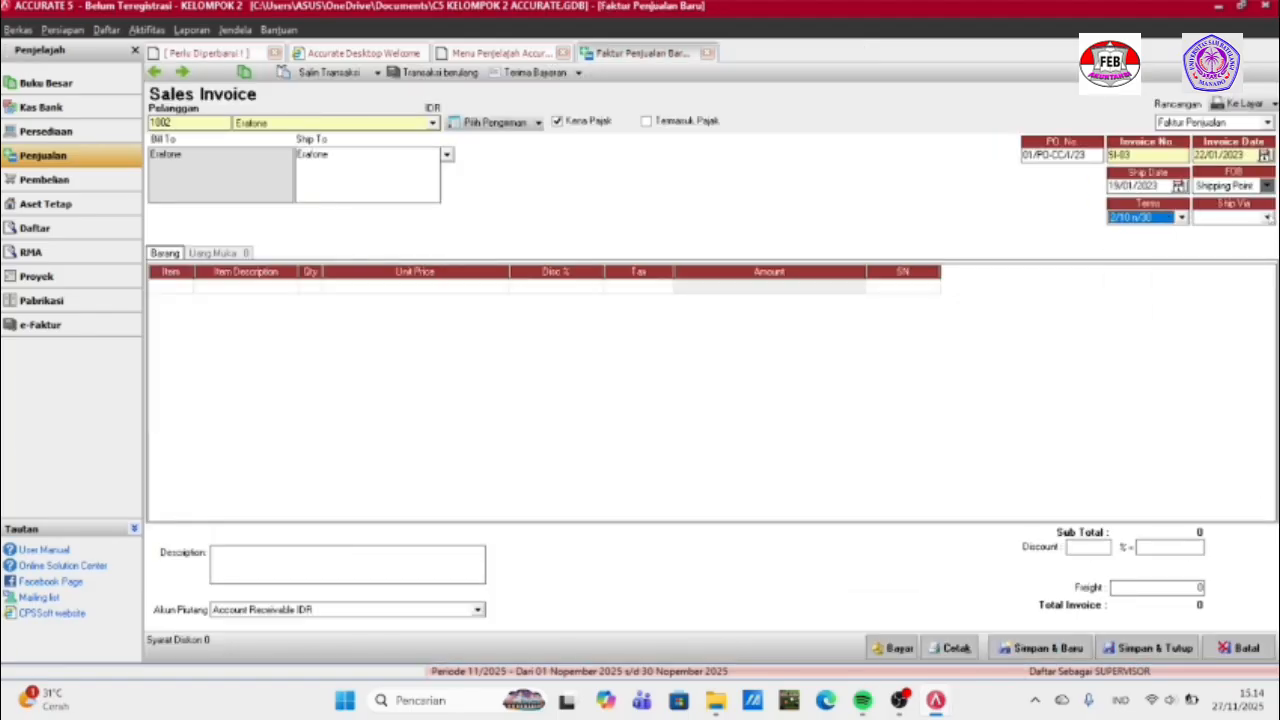
pyautogui.click(1268, 217)
pyautogui.click(1167, 266)
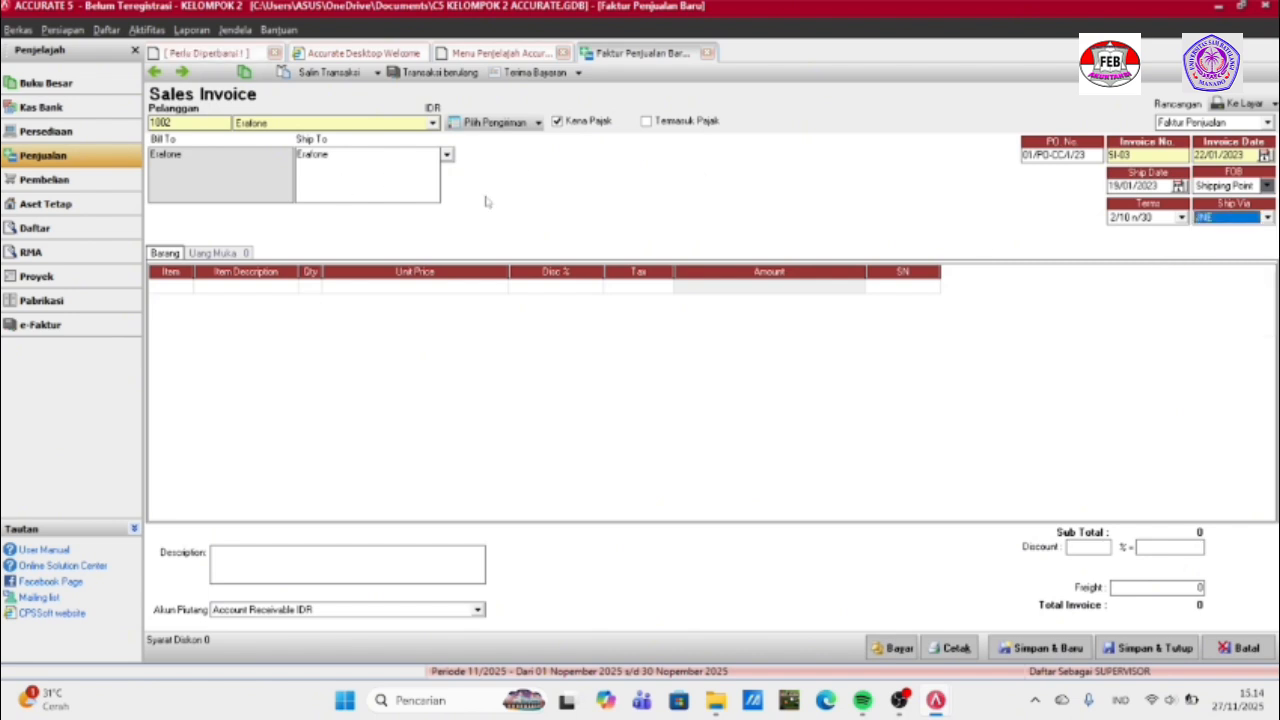
# Fill the Erafone invoice from its 19/01/2023 delivery, then save and close it.
pyautogui.click(538, 122)
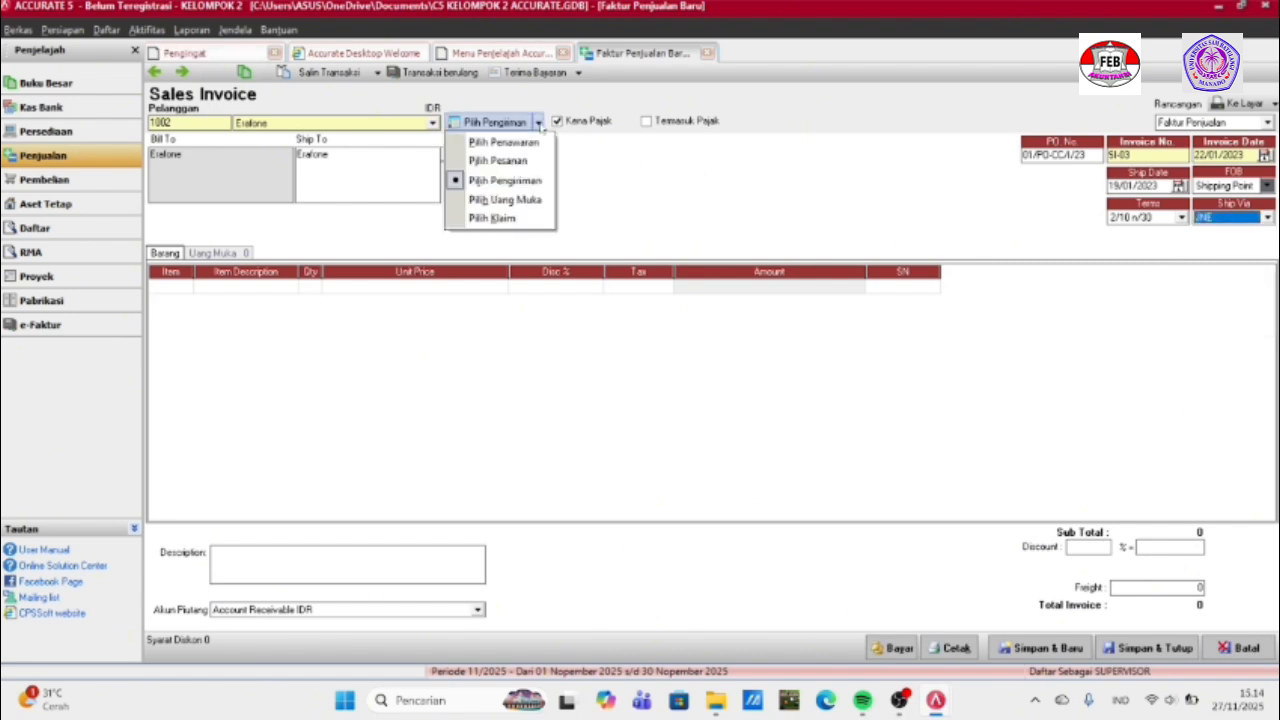
pyautogui.click(505, 180)
pyautogui.click(536, 298)
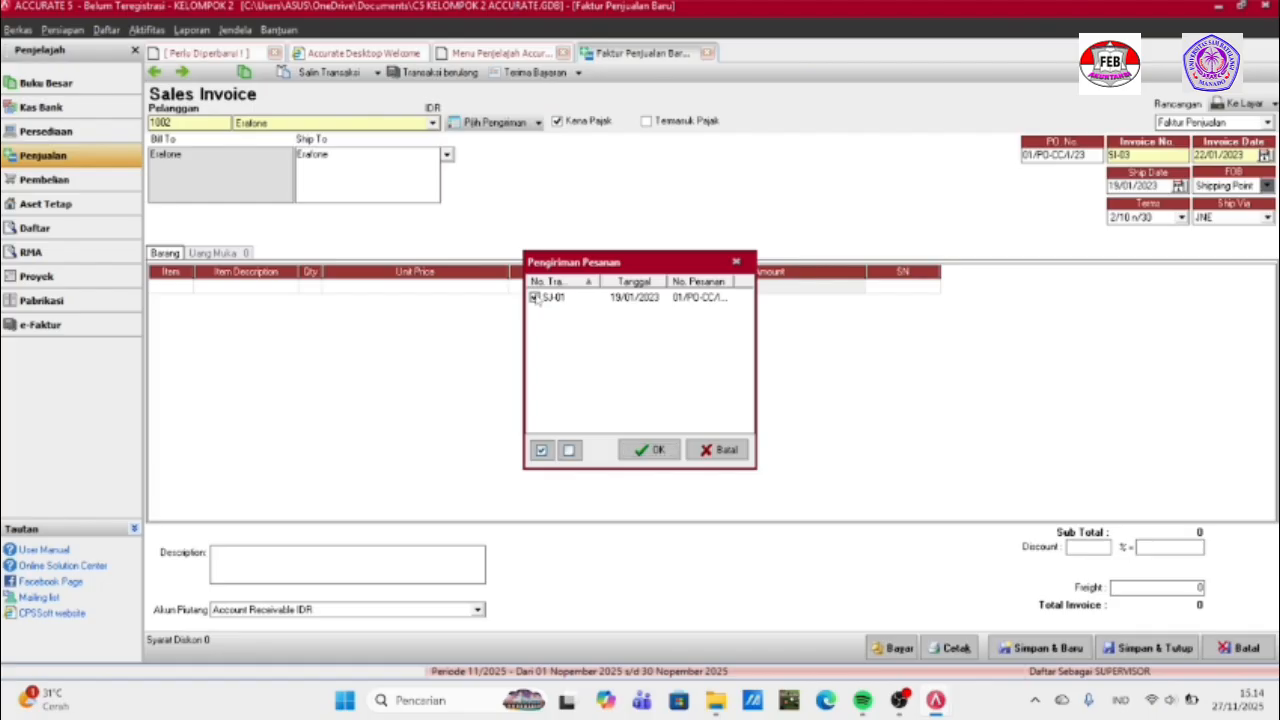
pyautogui.click(647, 451)
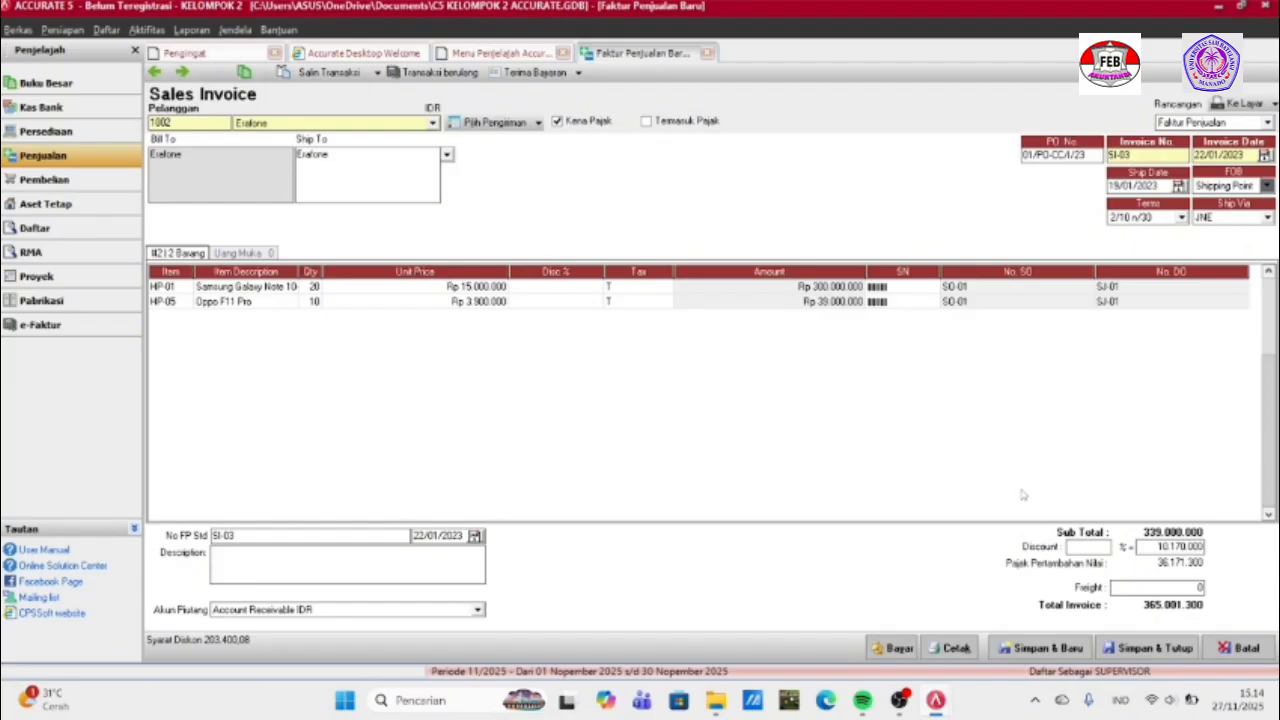
pyautogui.click(1136, 650)
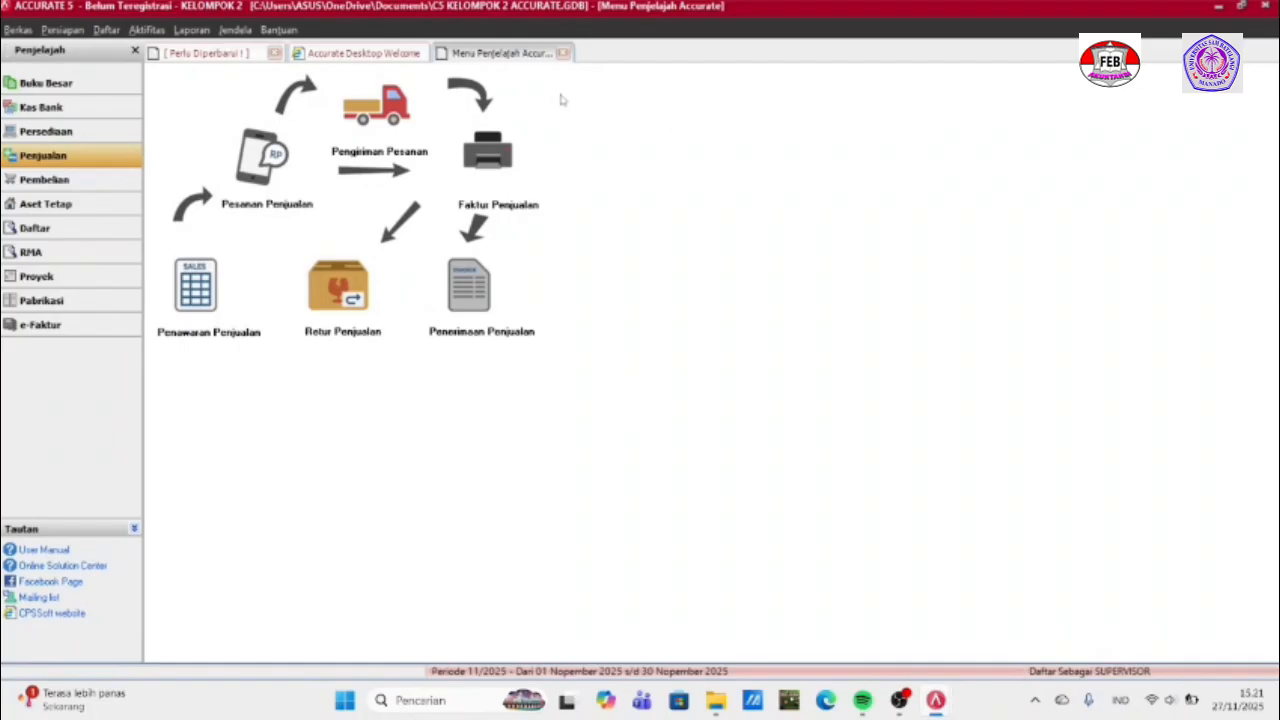
# Create a new sales invoice for customer iBox and enter the customer's PO number.
pyautogui.click(490, 162)
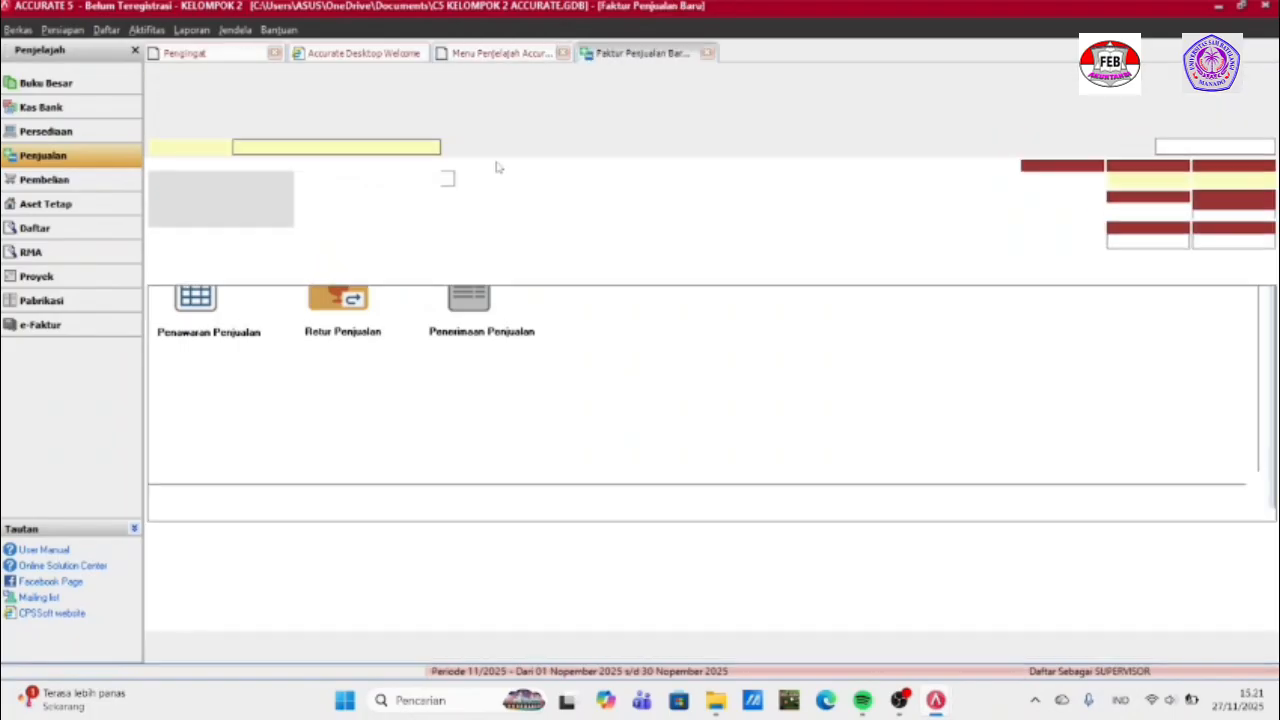
pyautogui.click(433, 123)
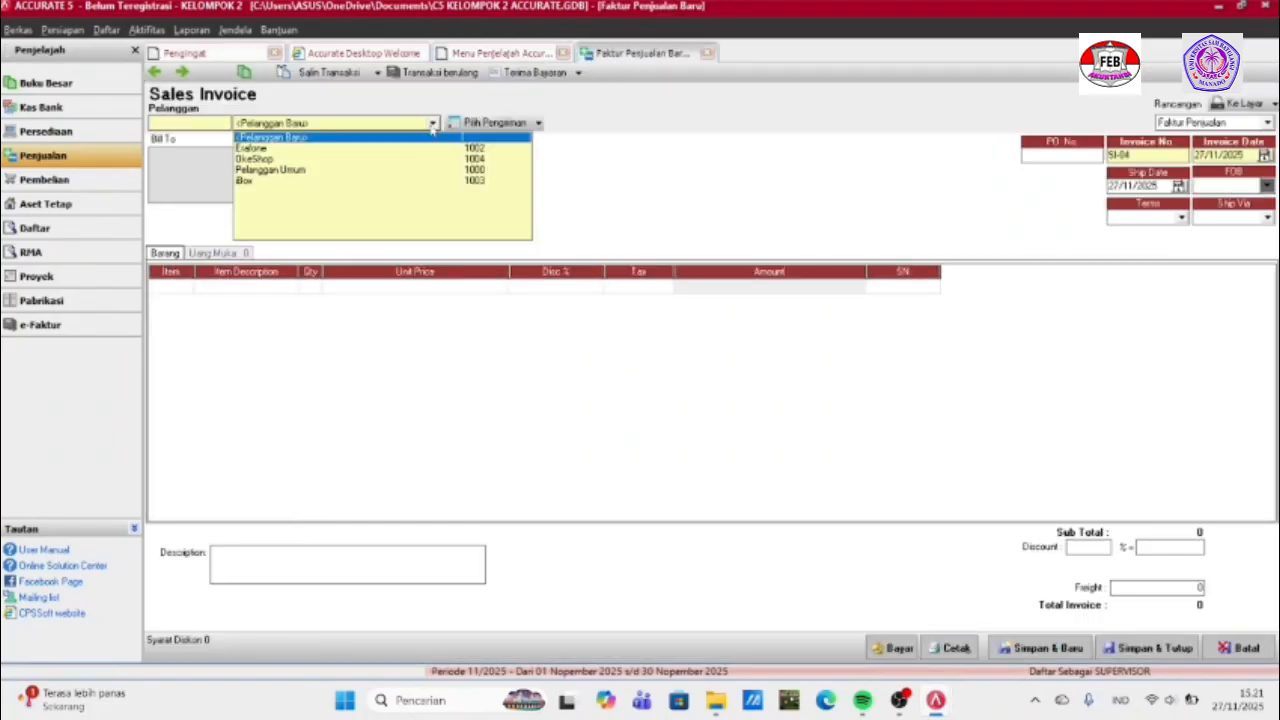
pyautogui.click(398, 181)
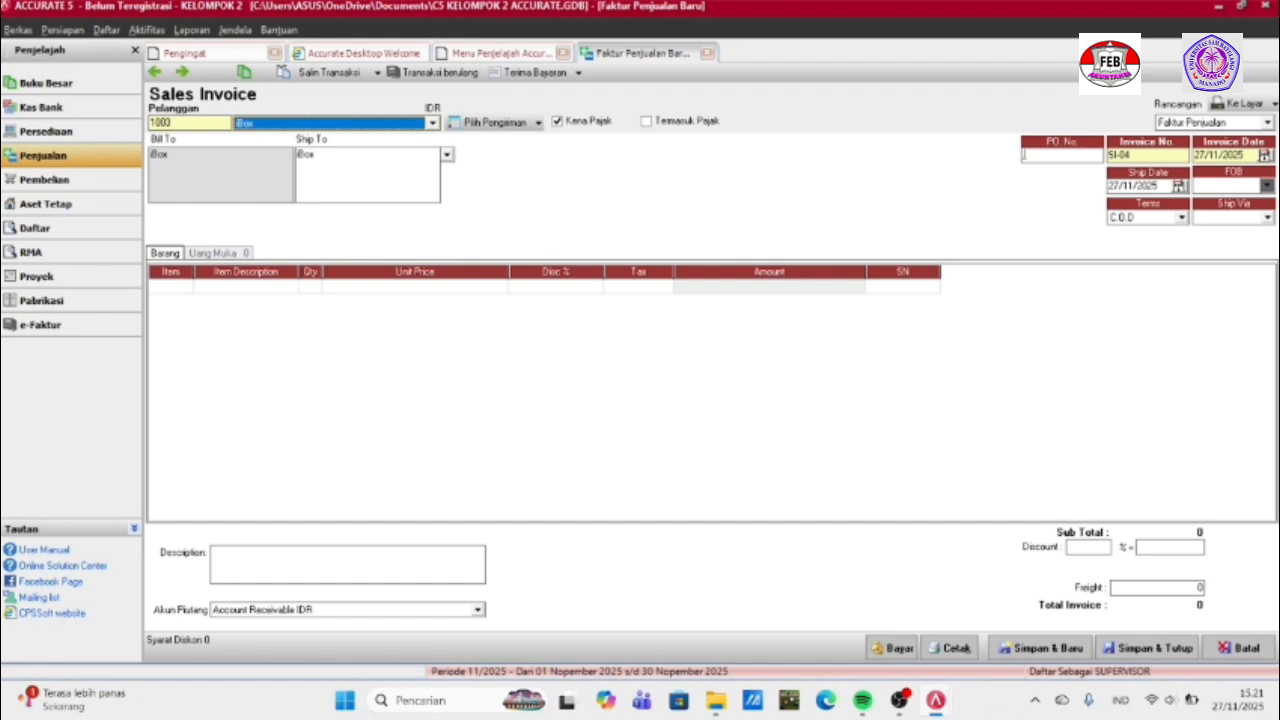
pyautogui.click(1055, 159)
pyautogui.write('0')
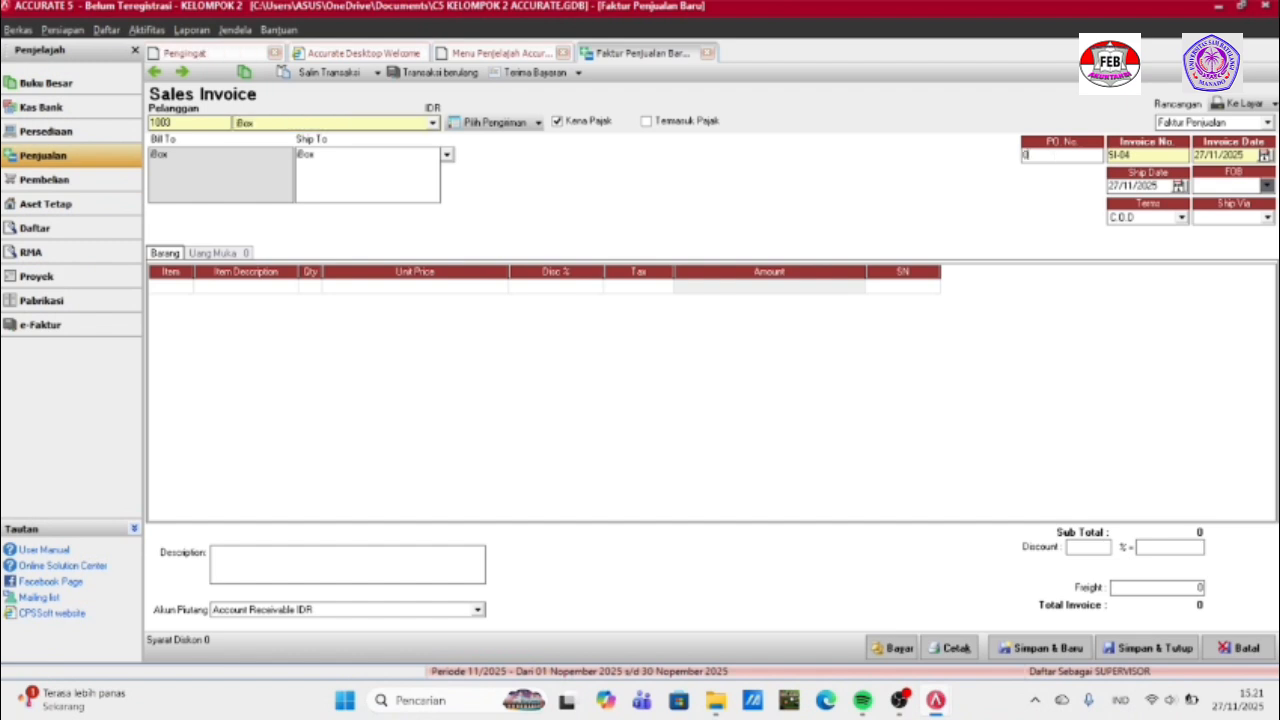
pyautogui.write('2')
pyautogui.write('/PO')
pyautogui.write('-')
pyautogui.write('BX/1/23')
# Set the invoice date of the iBox sales invoice to 23/01/2023.
pyautogui.press('BackSpace')
pyautogui.press('BackSpace')
pyautogui.press('BackSpace')
pyautogui.press('BackSpace')
pyautogui.press('BackSpace')
pyautogui.press('BackSpace')
pyautogui.press('BackSpace')
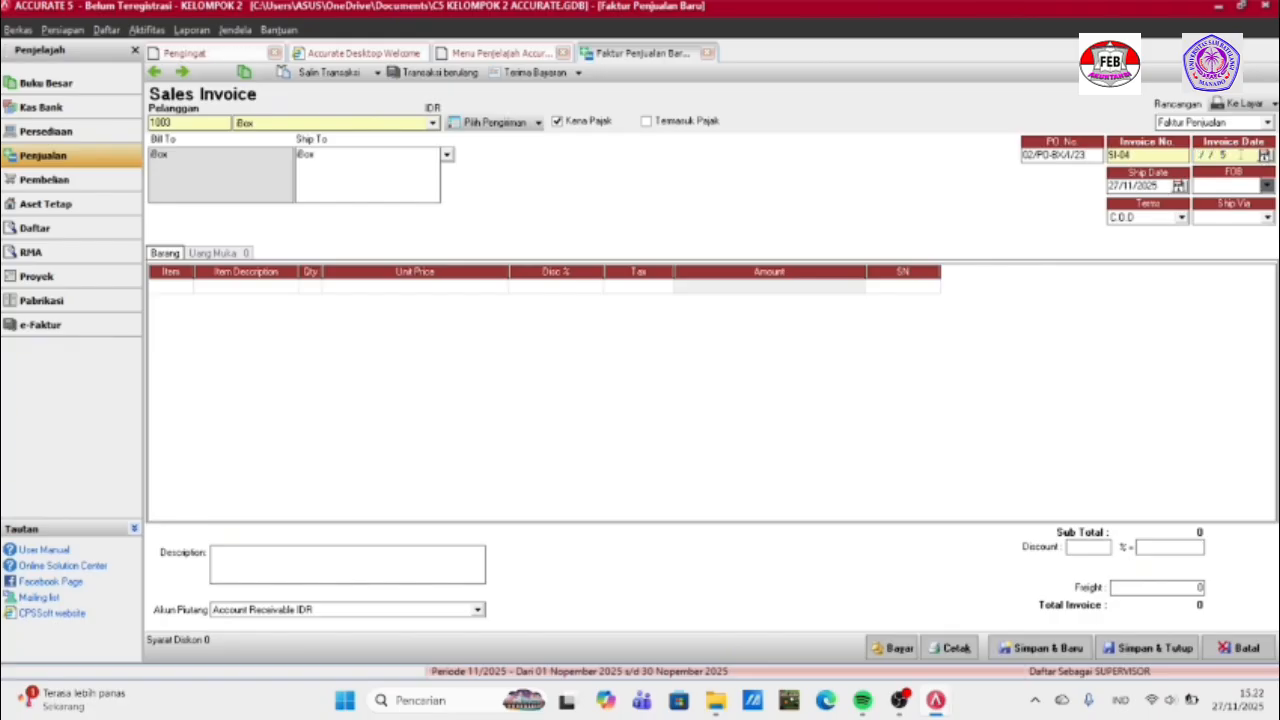
pyautogui.press('BackSpace')
pyautogui.write('23/01/2023')
# Set the iBox invoice's ship date to 20/01/2023 and its FOB to Shipping Point.
pyautogui.press('BackSpace')
pyautogui.press('BackSpace')
pyautogui.press('BackSpace')
pyautogui.press('BackSpace')
pyautogui.press('BackSpace')
pyautogui.press('BackSpace')
pyautogui.press('BackSpace')
pyautogui.press('BackSpace')
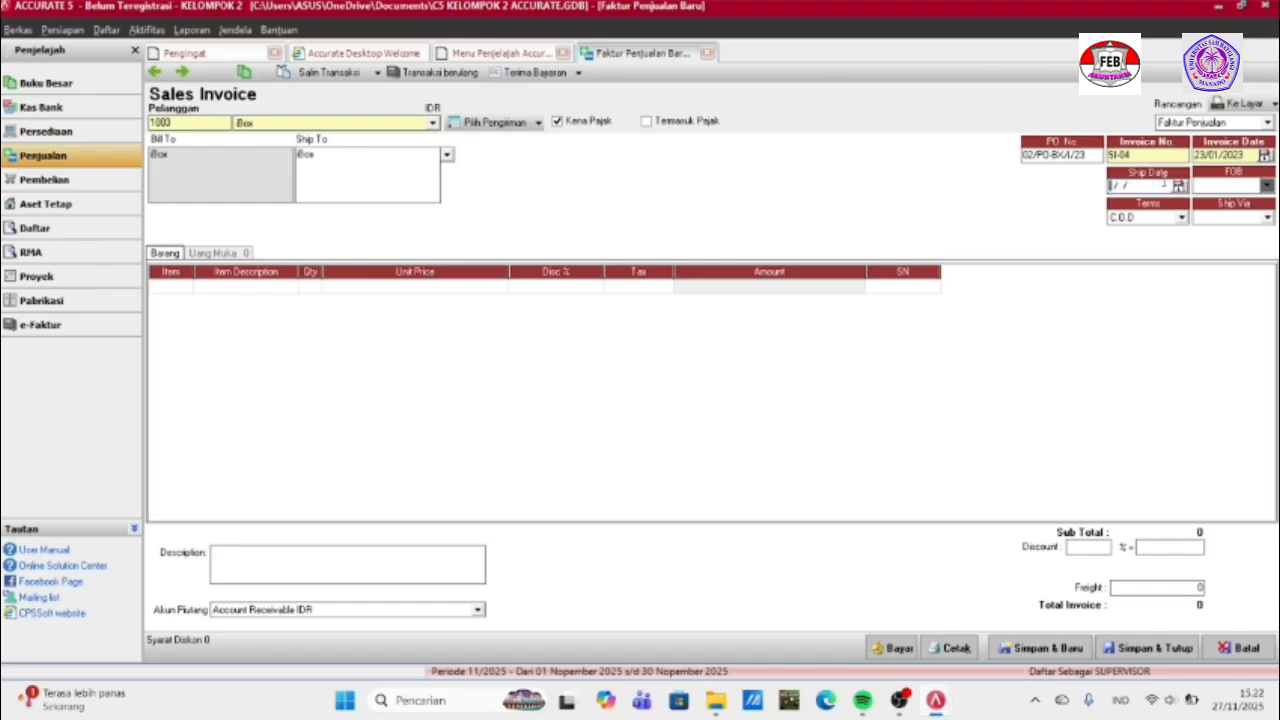
pyautogui.write('28/01/2023')
pyautogui.click(1266, 186)
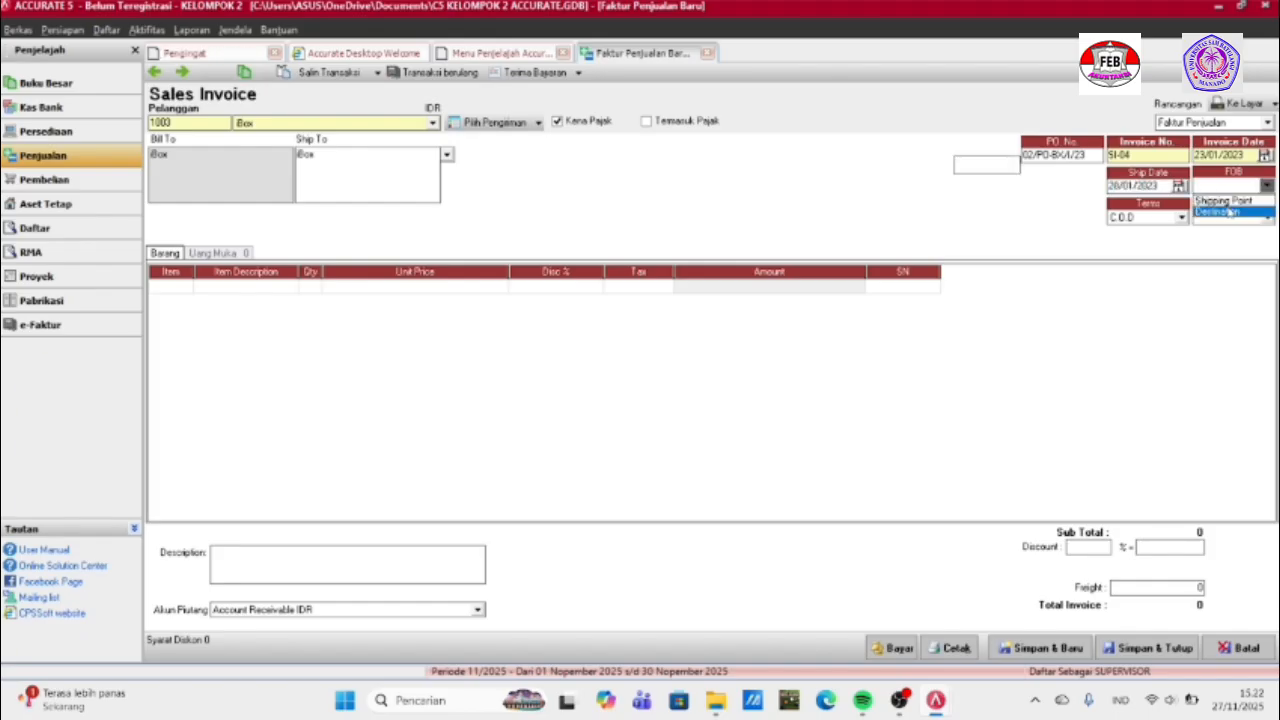
pyautogui.click(1228, 204)
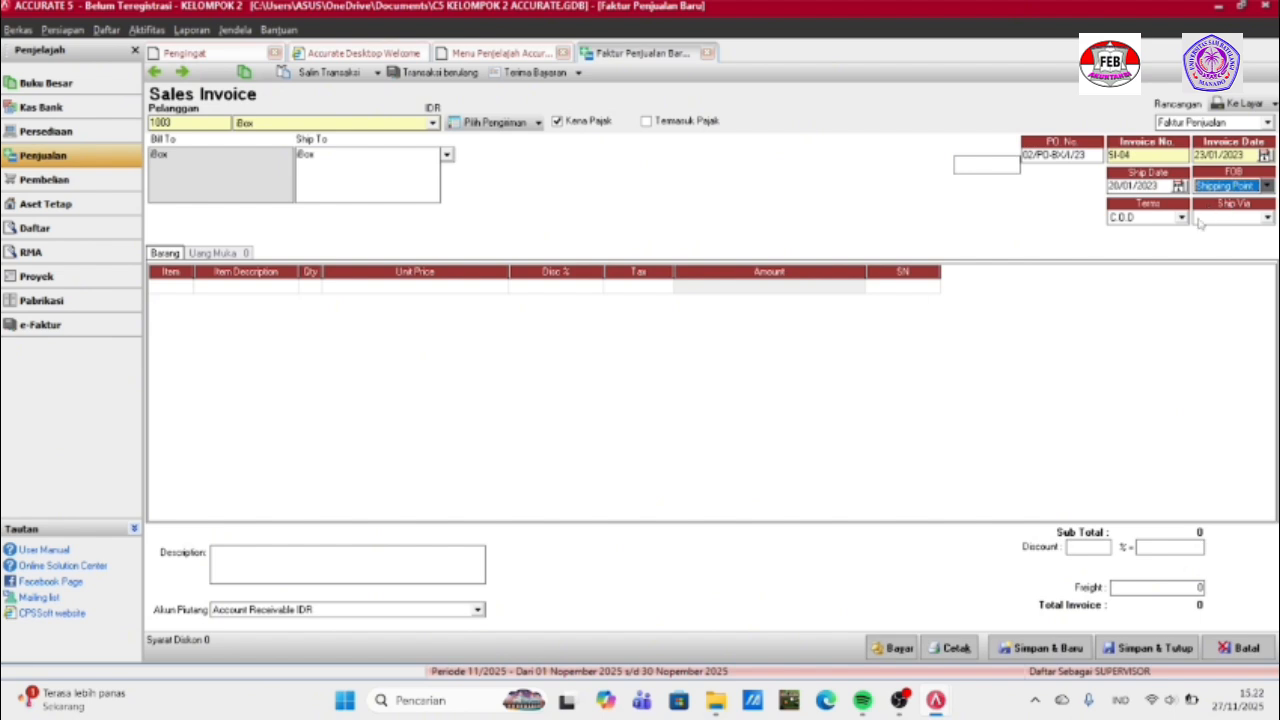
# Set the iBox invoice's payment terms to 2/10 n/30 and the shipping method to TIKI.
pyautogui.click(1182, 217)
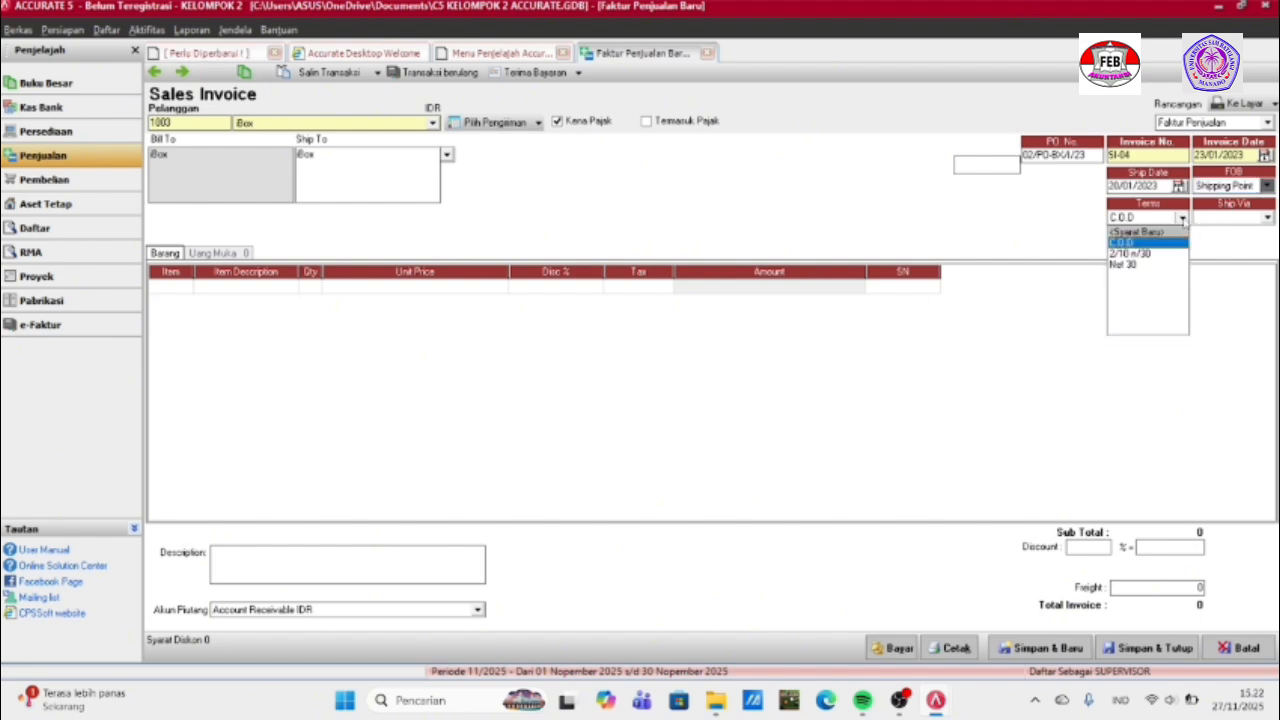
pyautogui.click(1150, 256)
pyautogui.click(1268, 217)
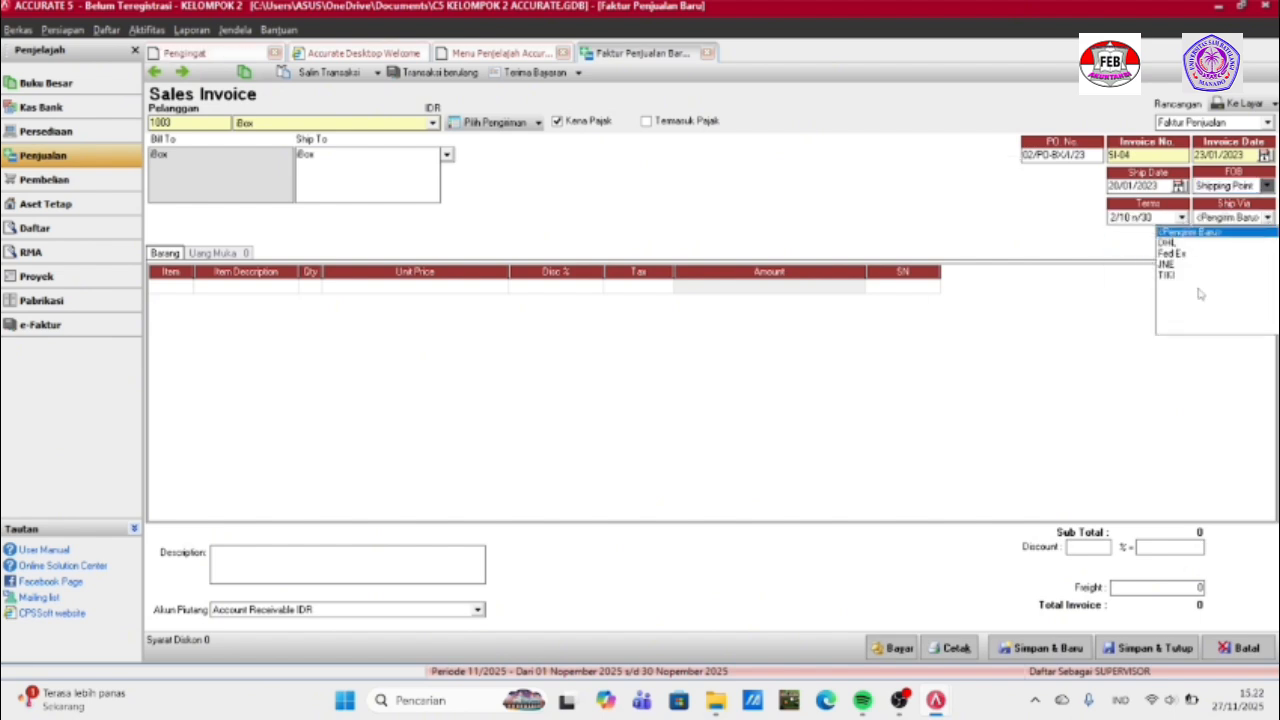
pyautogui.click(1168, 276)
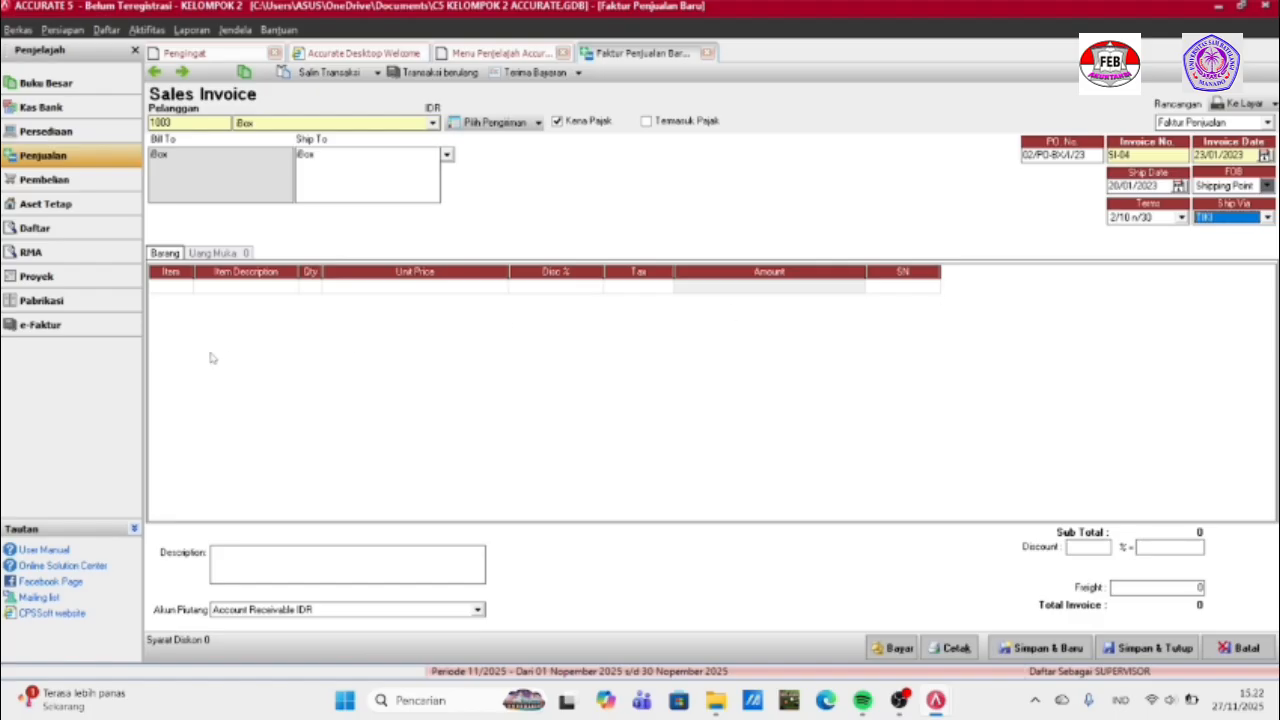
# Fill the iBox invoice from its 20/01/2023 delivery, then save and close it.
pyautogui.click(538, 122)
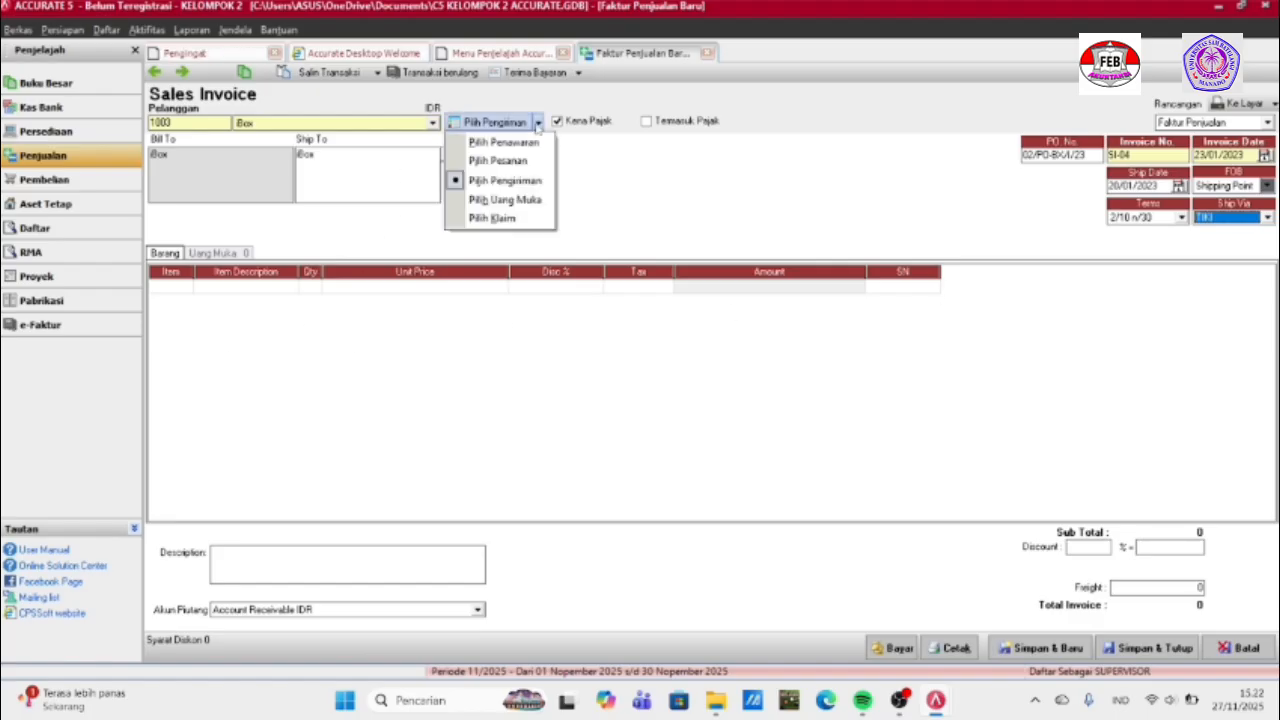
pyautogui.click(505, 181)
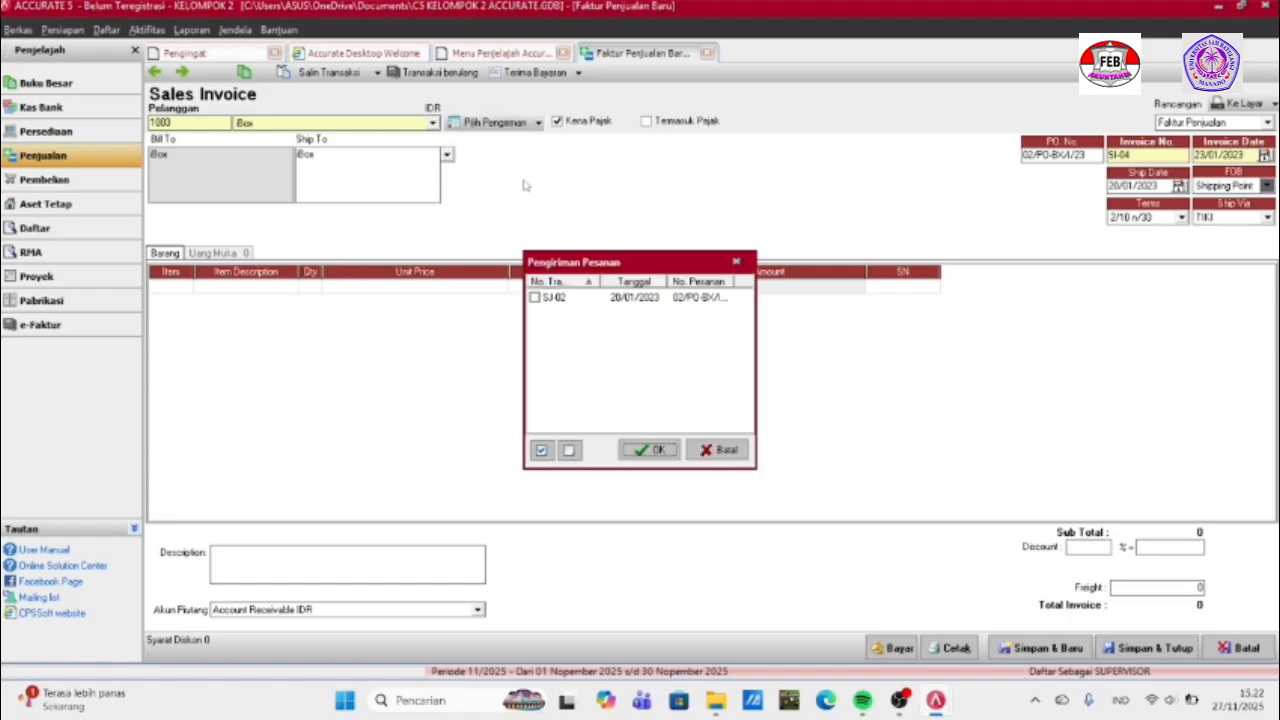
pyautogui.click(536, 299)
pyautogui.click(656, 450)
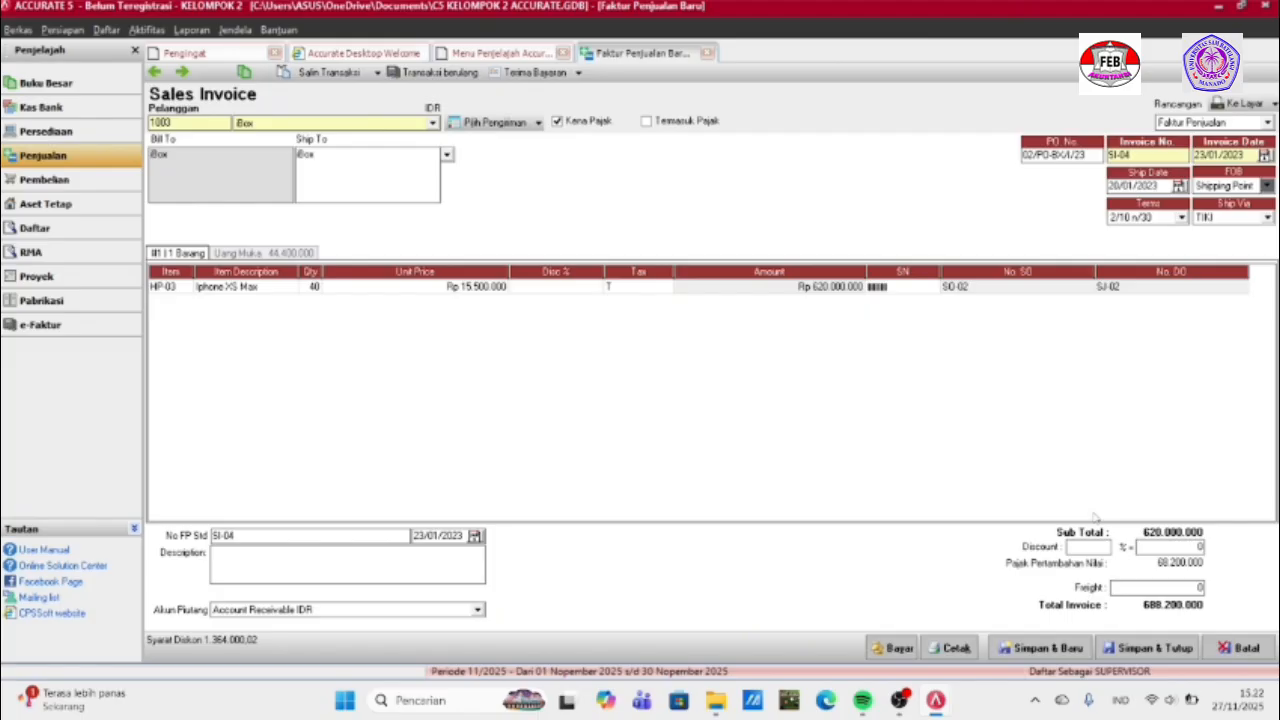
pyautogui.click(1150, 648)
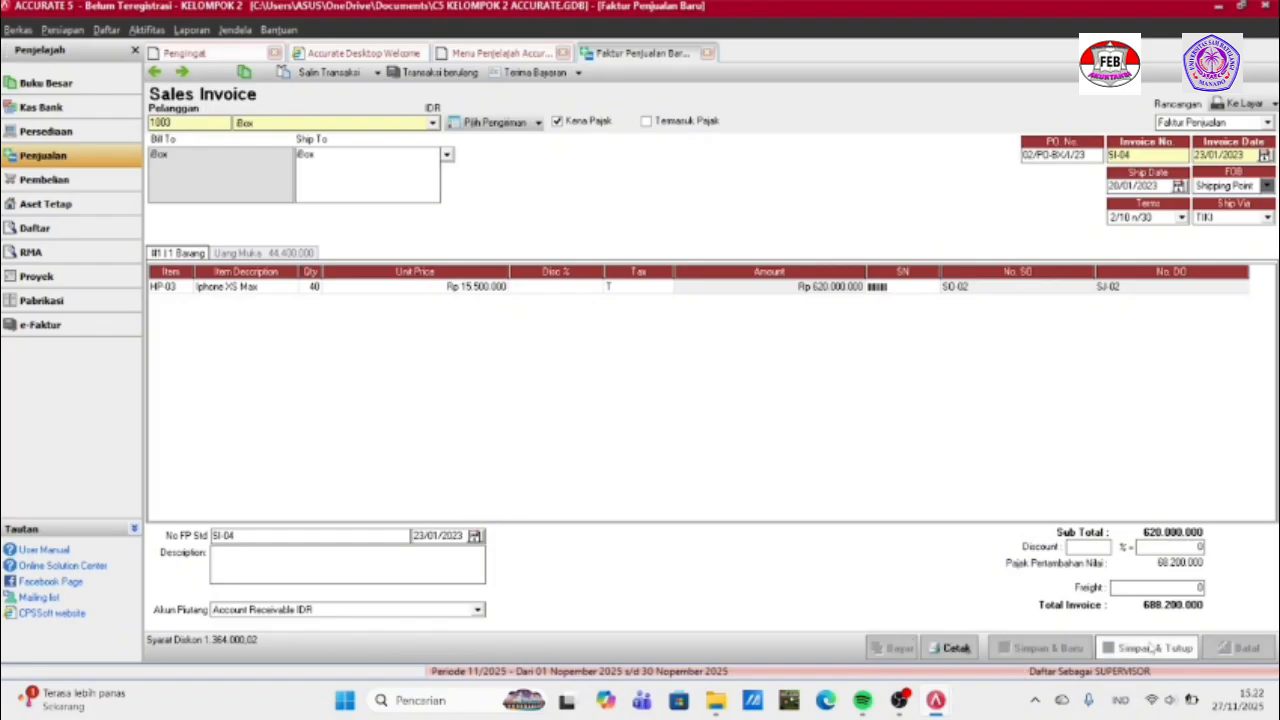
pyautogui.click(1150, 648)
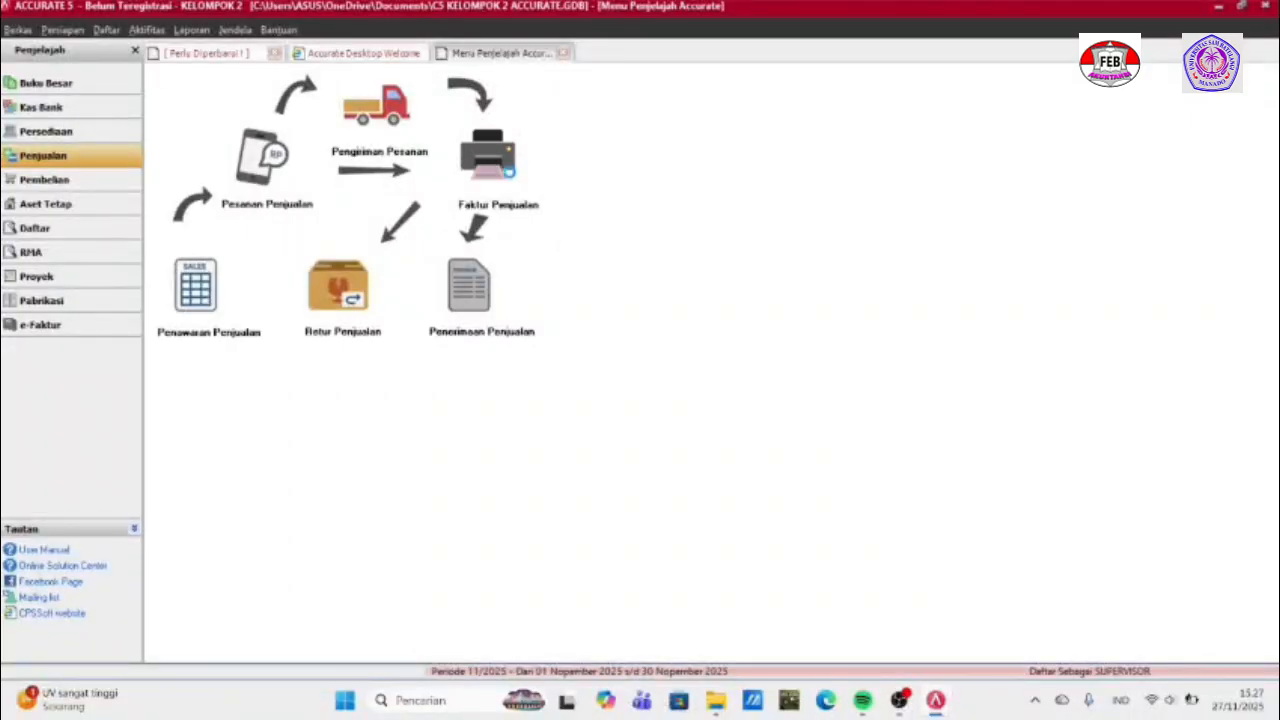
# Create a new sales invoice for Pelanggan Umum with the invoice date 28/01/2023.
pyautogui.click(509, 172)
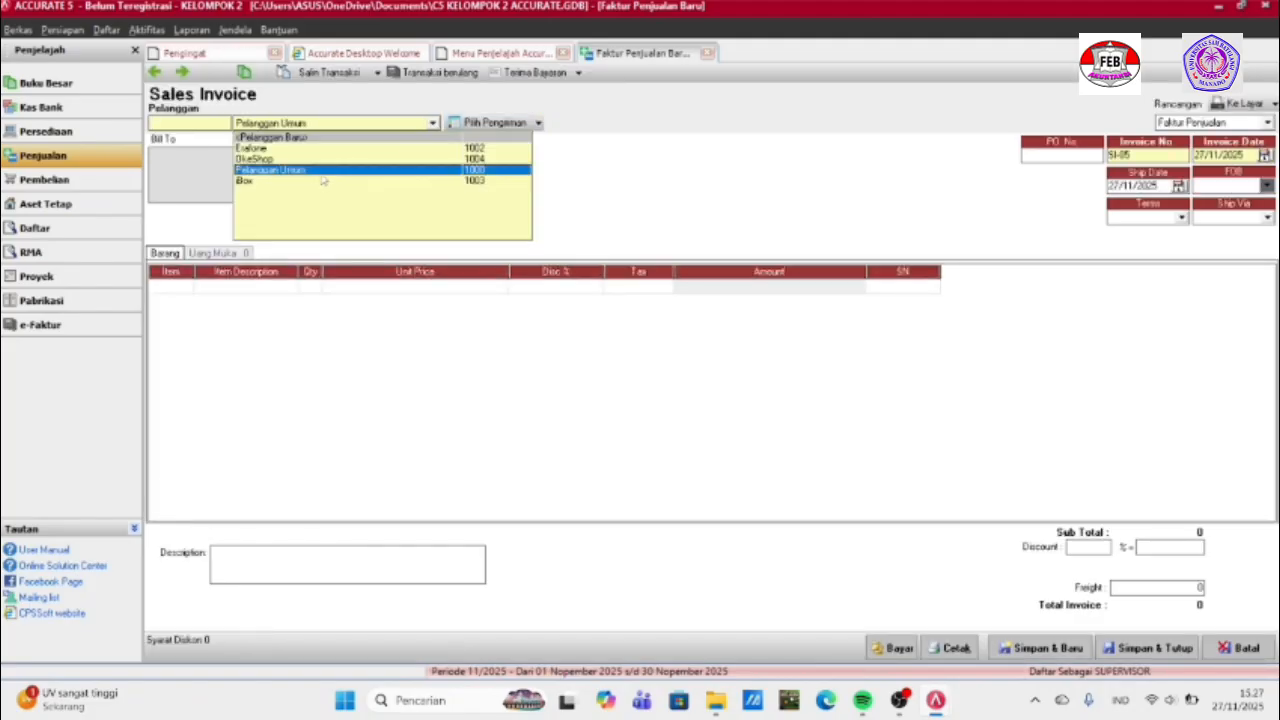
pyautogui.click(324, 170)
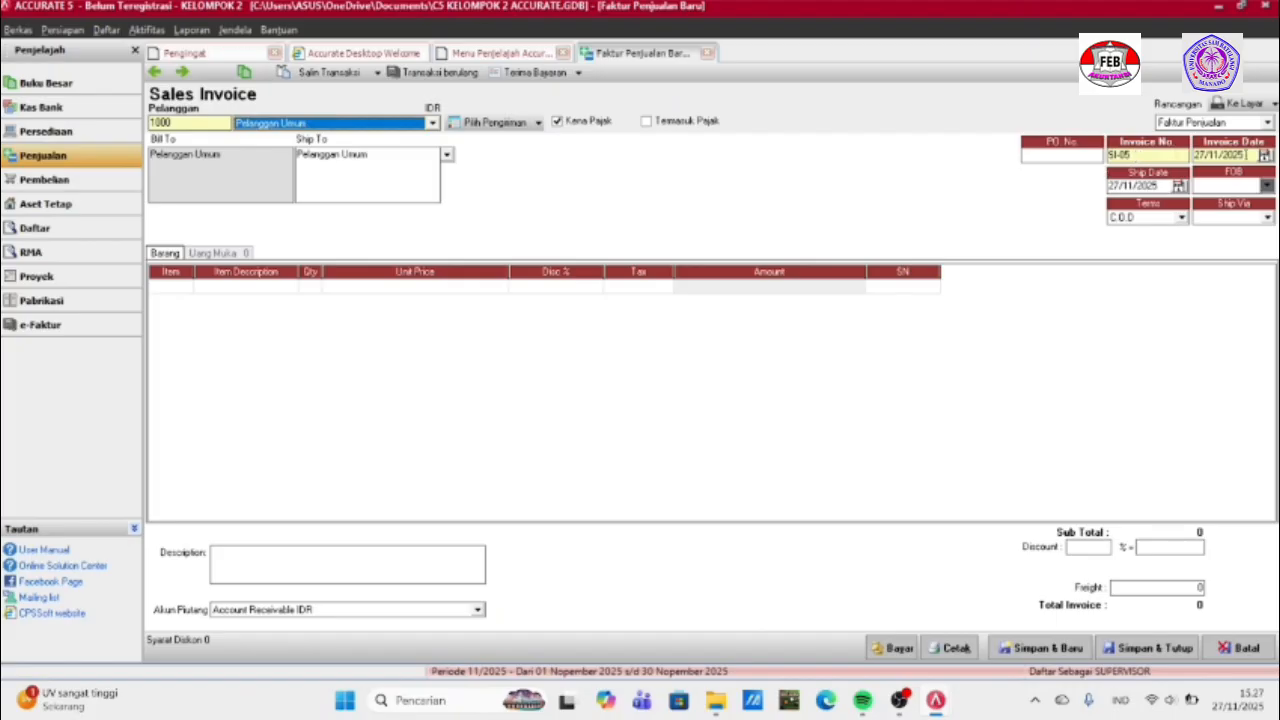
pyautogui.press('BackSpace')
pyautogui.press('BackSpace')
pyautogui.press('BackSpace')
pyautogui.press('BackSpace')
pyautogui.press('BackSpace')
pyautogui.press('BackSpace')
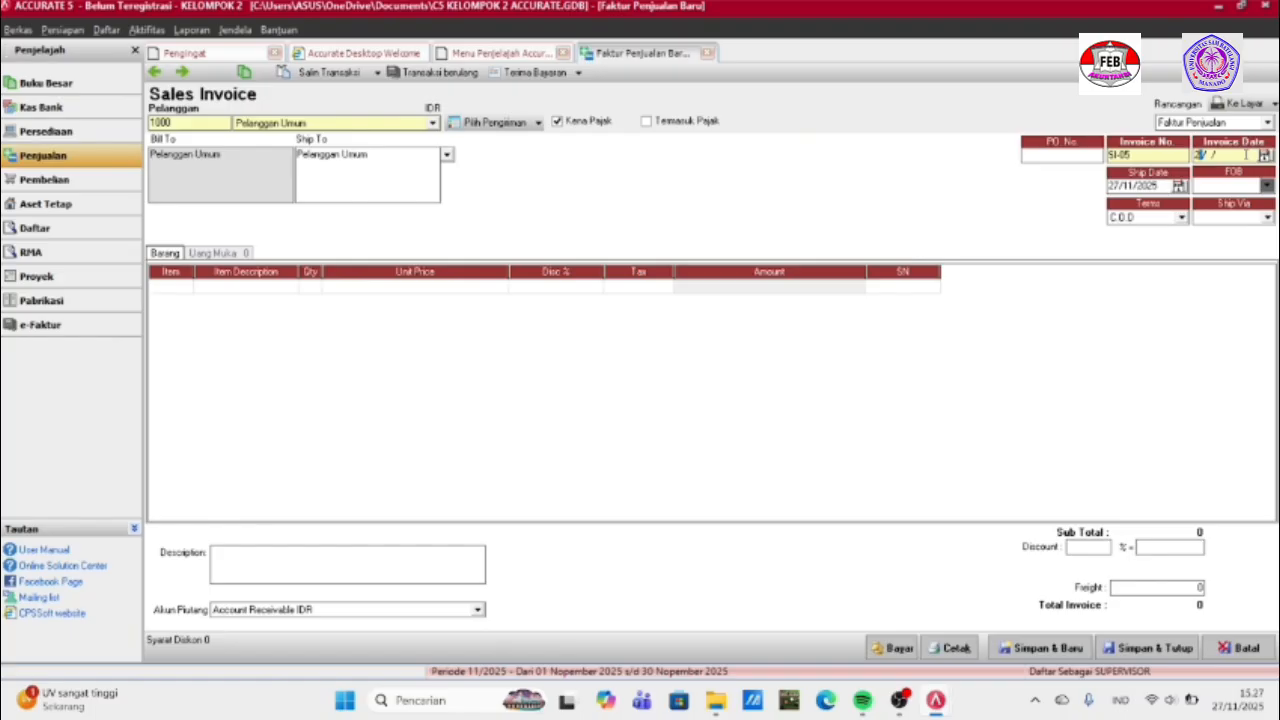
pyautogui.write('6/01/2023')
# Set the Pelanggan Umum invoice's ship date to 28/01/2023 and its payment terms to C.O.D.
pyautogui.press('BackSpace')
pyautogui.press('BackSpace')
pyautogui.press('BackSpace')
pyautogui.press('BackSpace')
pyautogui.press('BackSpace')
pyautogui.press('BackSpace')
pyautogui.press('BackSpace')
pyautogui.write('28/')
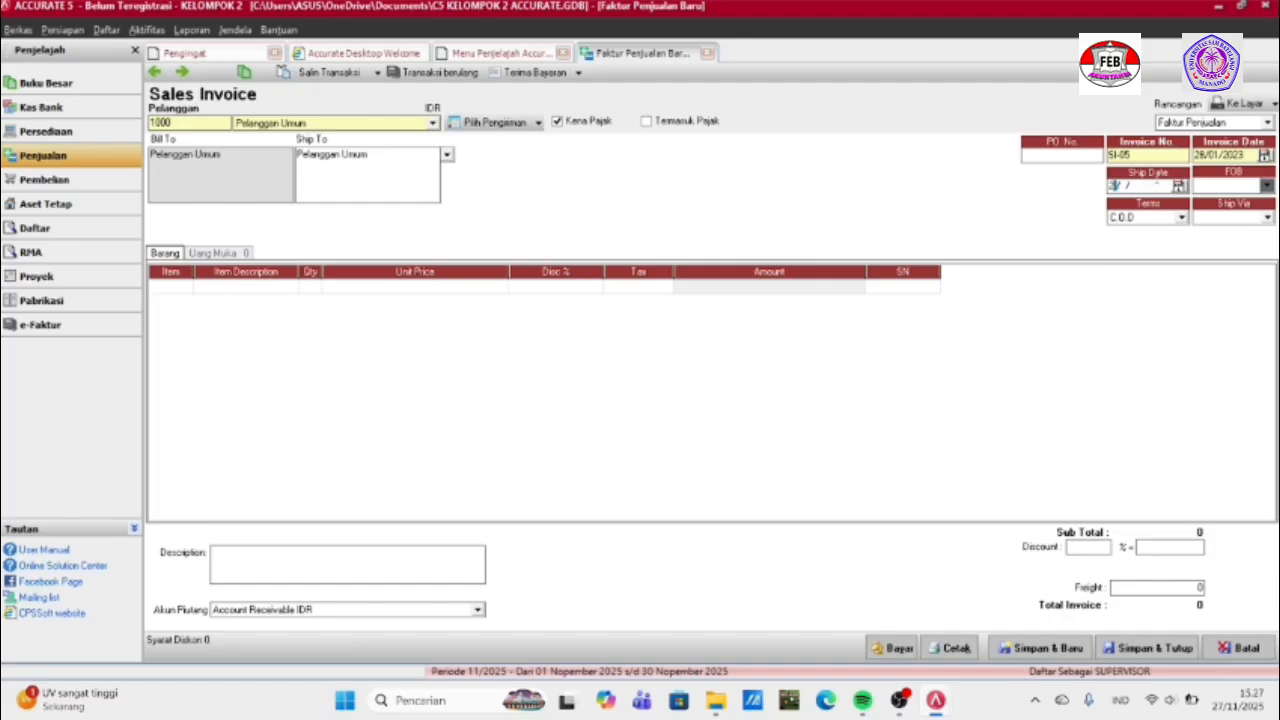
pyautogui.write('01/2023')
pyautogui.click(1181, 217)
pyautogui.click(1155, 243)
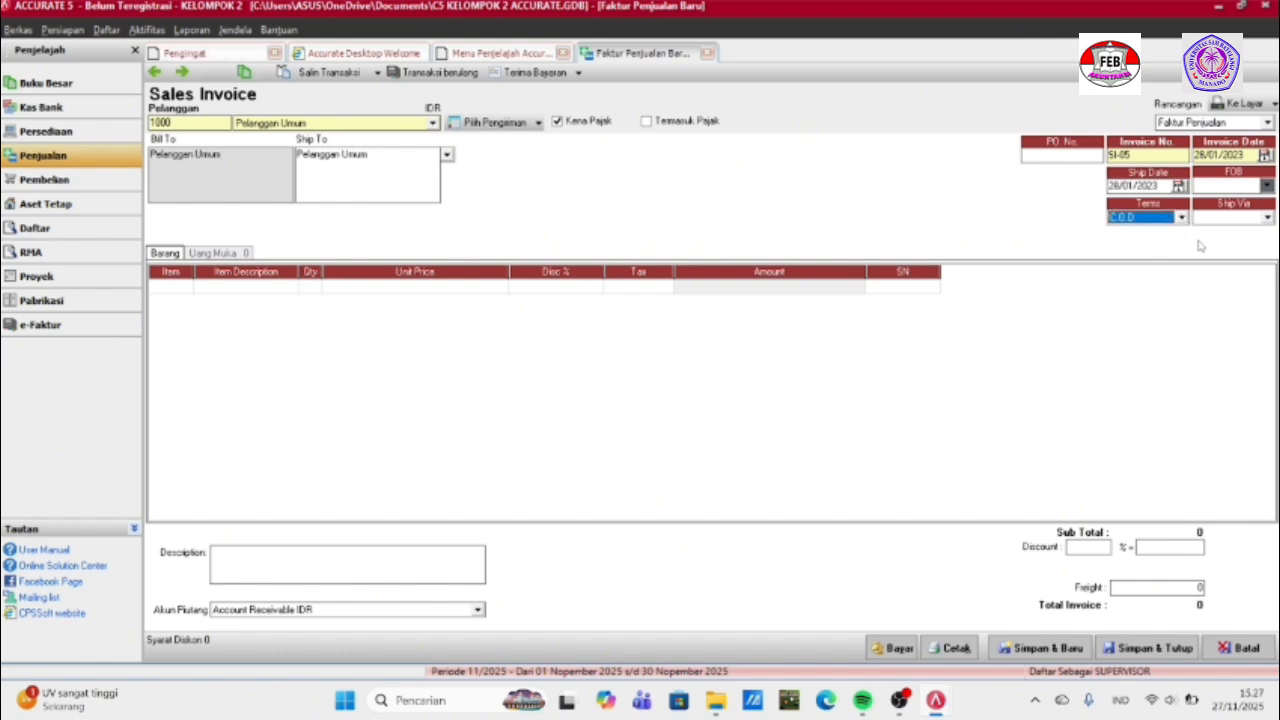
# Add item HP-01, Samsung Galaxy Note 10+, to the first line of the Pelanggan Umum invoice.
pyautogui.click(188, 289)
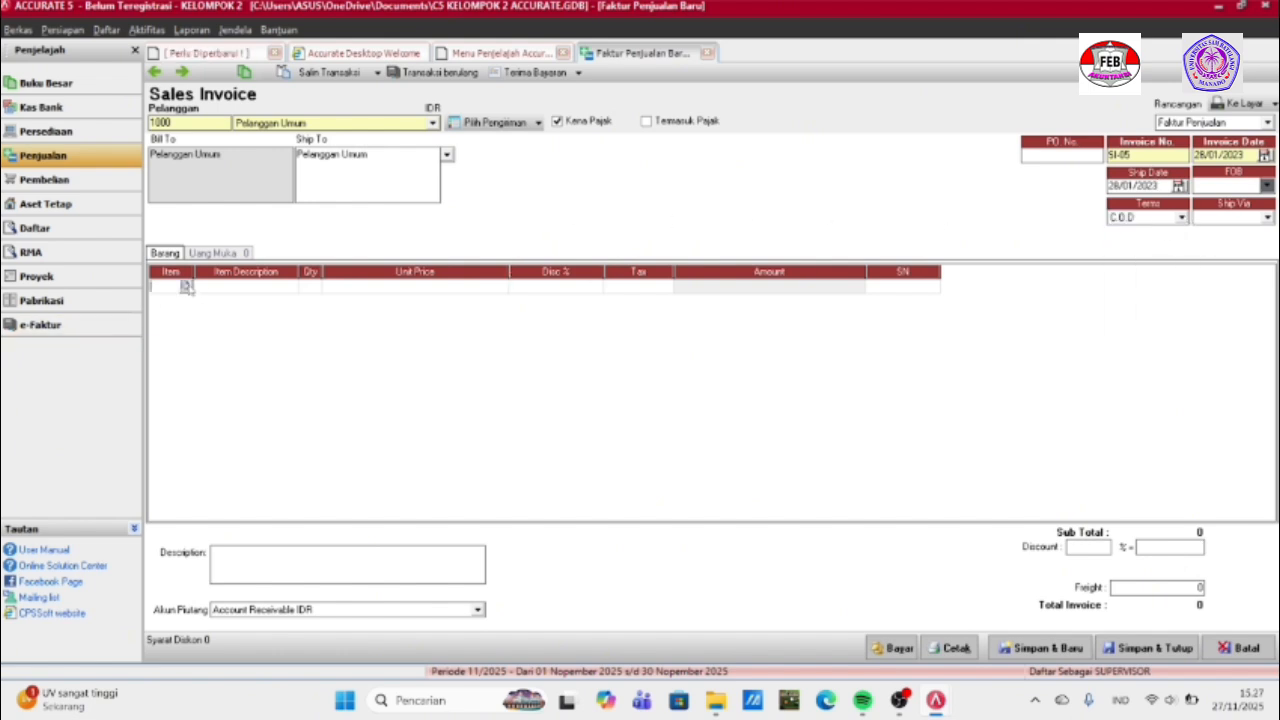
pyautogui.click(186, 287)
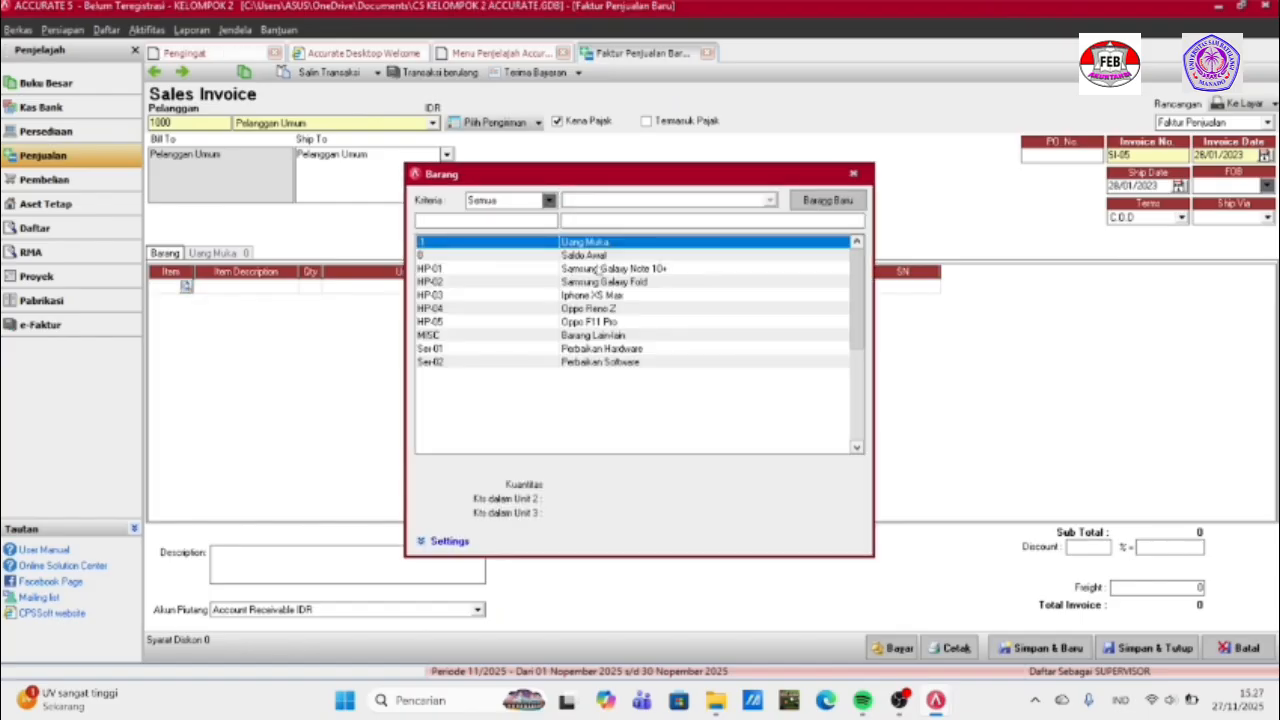
pyautogui.click(598, 270)
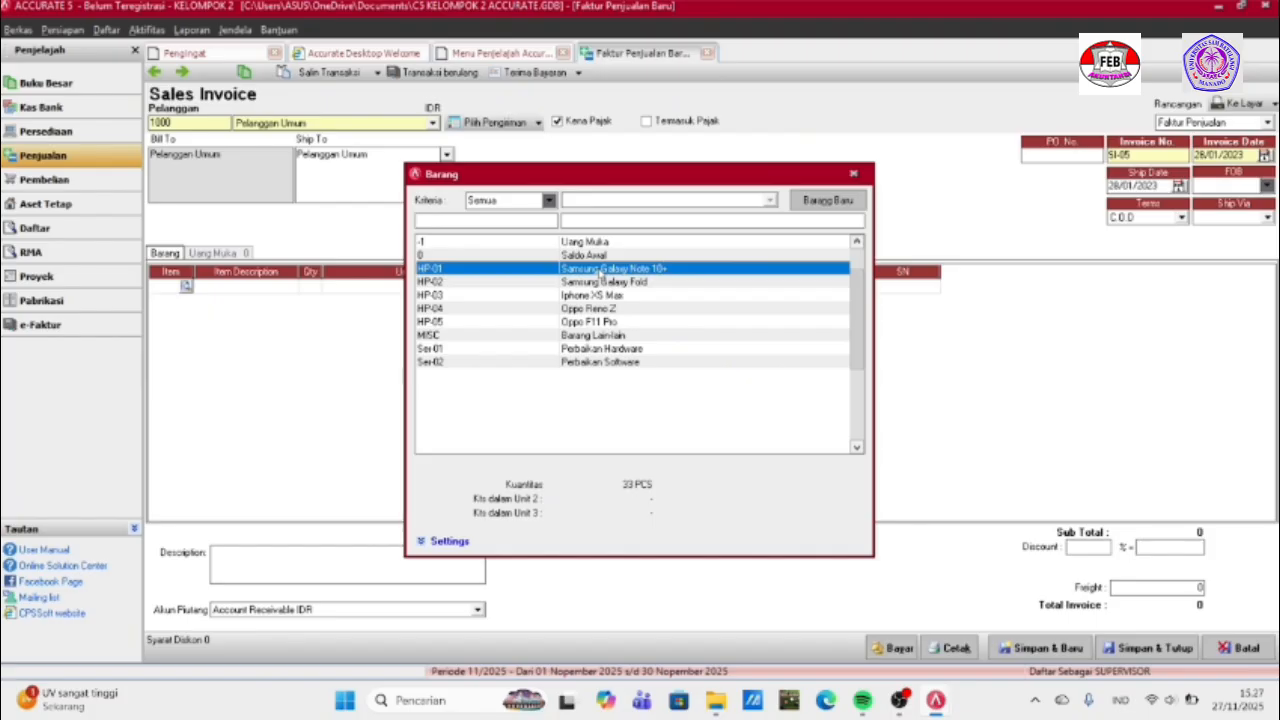
pyautogui.doubleClick(598, 270)
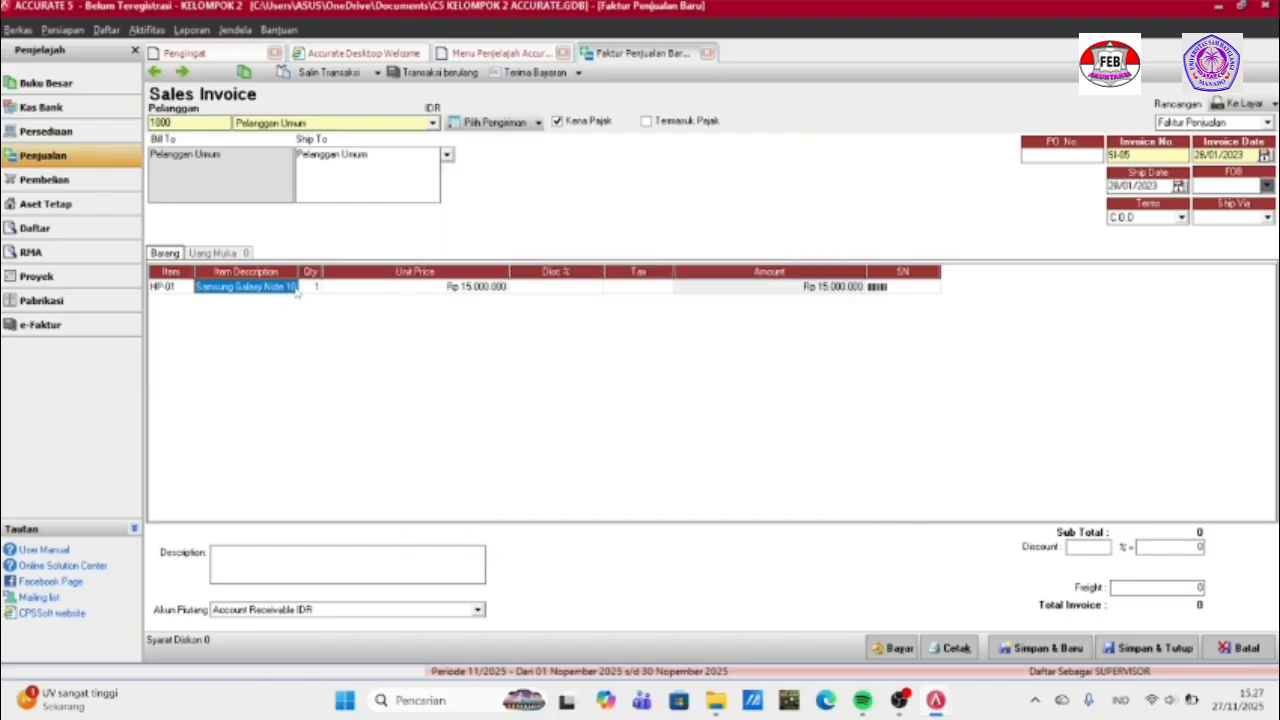
# Set the Samsung Galaxy Note 10+ line's quantity to 3 and its tax code to T.
pyautogui.click(307, 287)
pyautogui.write('3')
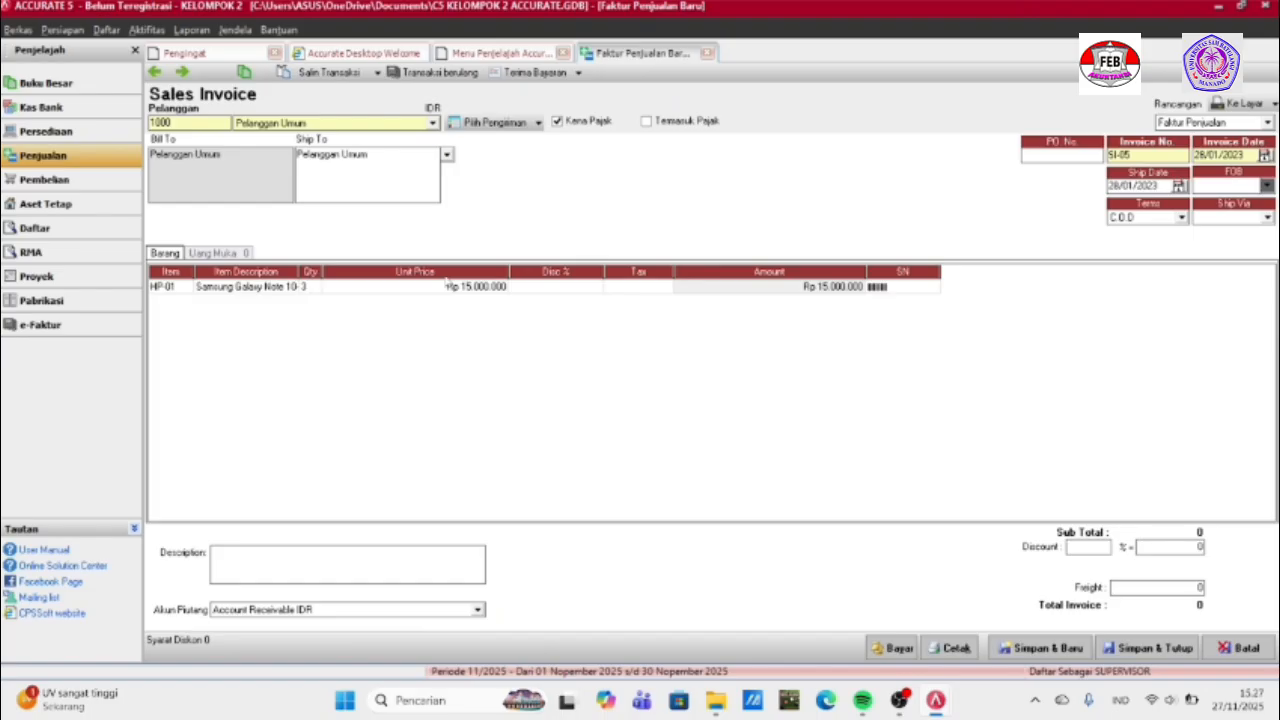
pyautogui.press('BackSpace')
pyautogui.write('3')
pyautogui.click(658, 288)
pyautogui.write('T')
pyautogui.click(677, 289)
pyautogui.press('Tab')
pyautogui.press('Tab')
pyautogui.press('Tab')
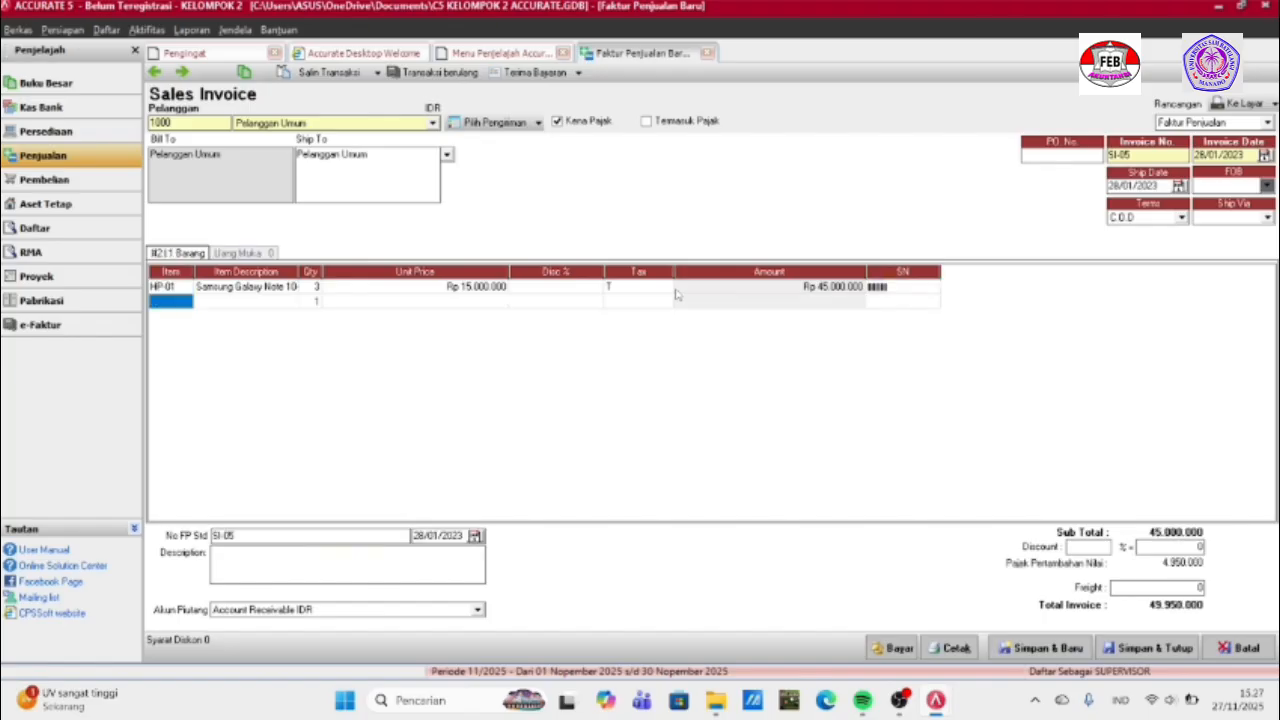
# Add Iphone XS Max (HP-03) as the second invoice item with quantity 4 and tax code T.
pyautogui.click(186, 304)
pyautogui.click(186, 304)
pyautogui.click(186, 302)
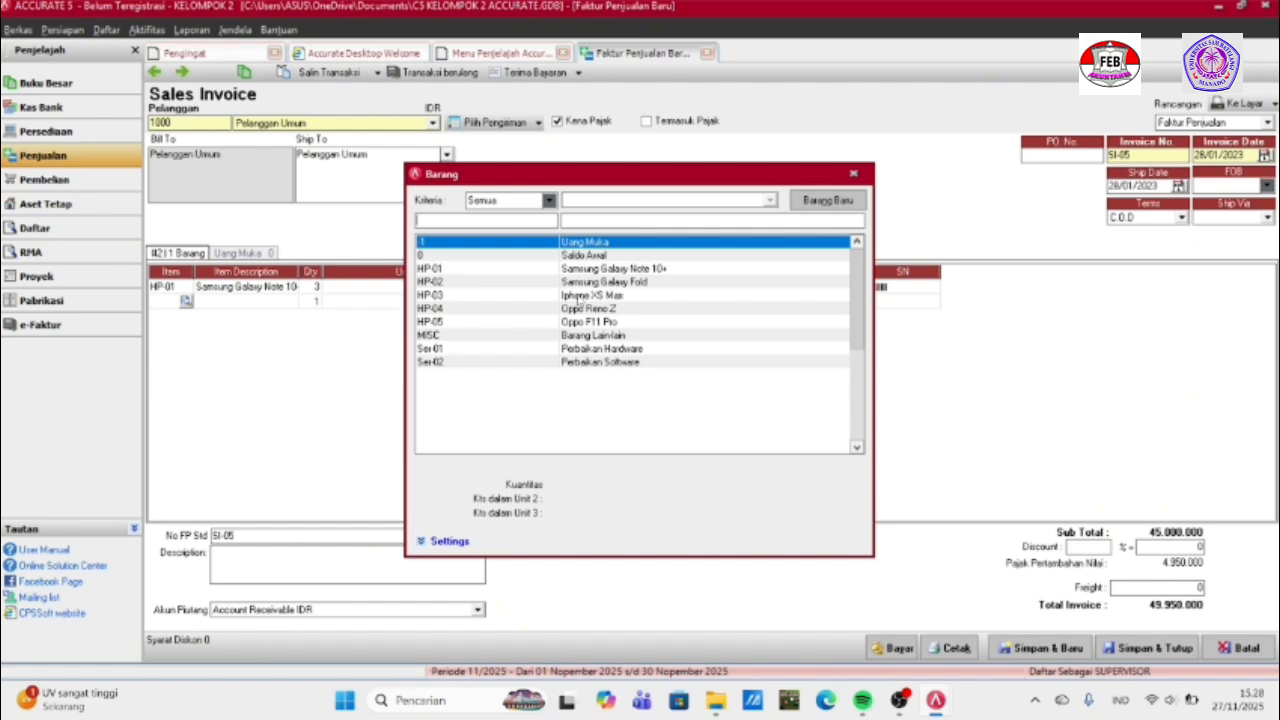
pyautogui.doubleClick(578, 300)
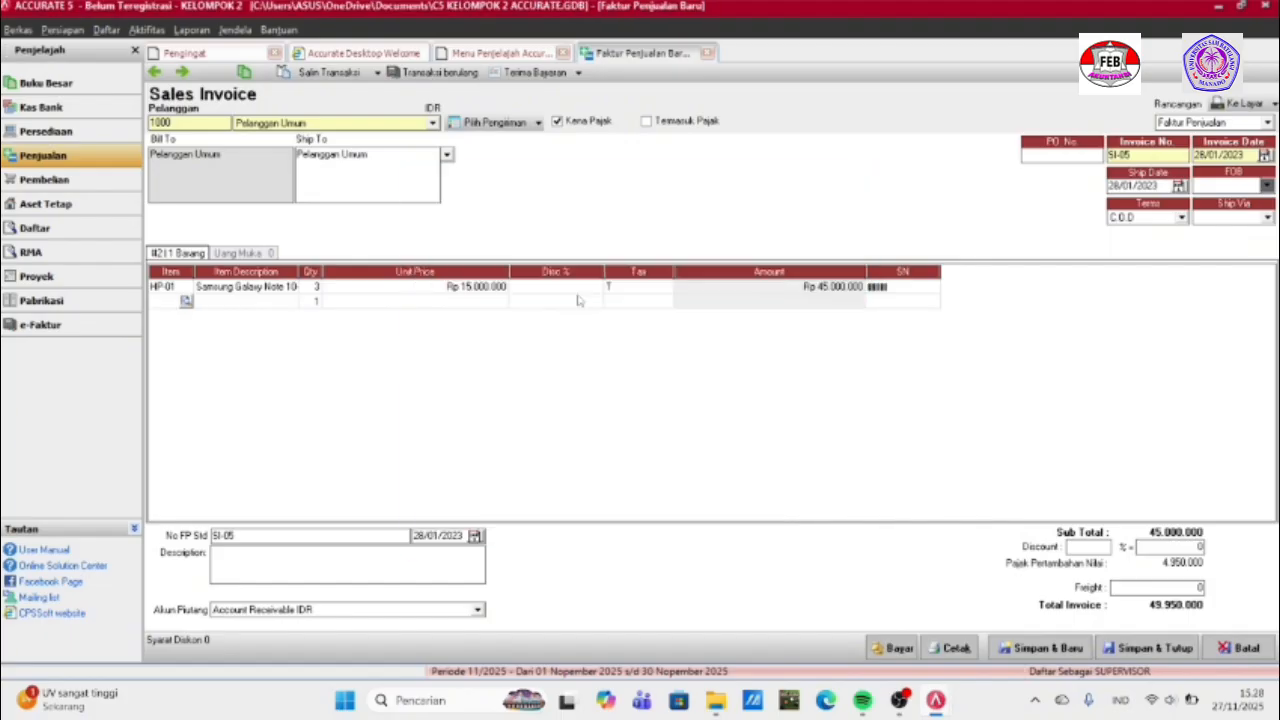
pyautogui.click(312, 302)
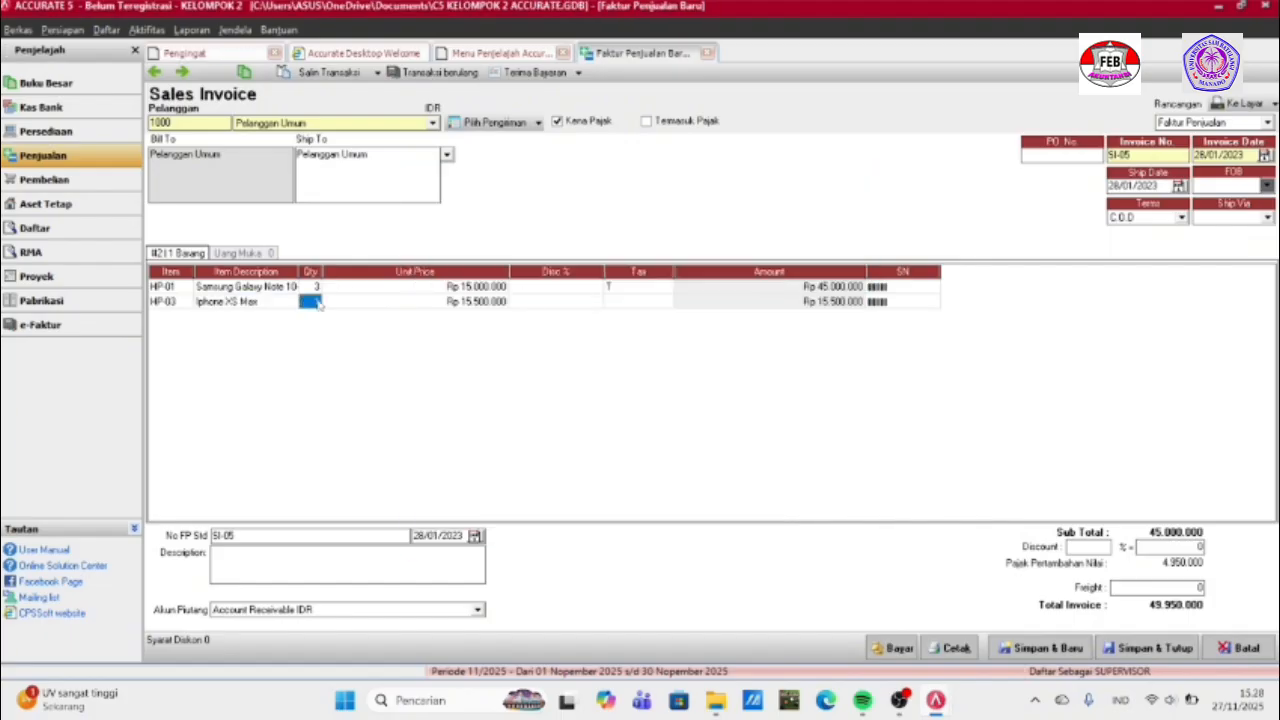
pyautogui.write('4')
pyautogui.press('Tab')
pyautogui.press('Tab')
pyautogui.press('Tab')
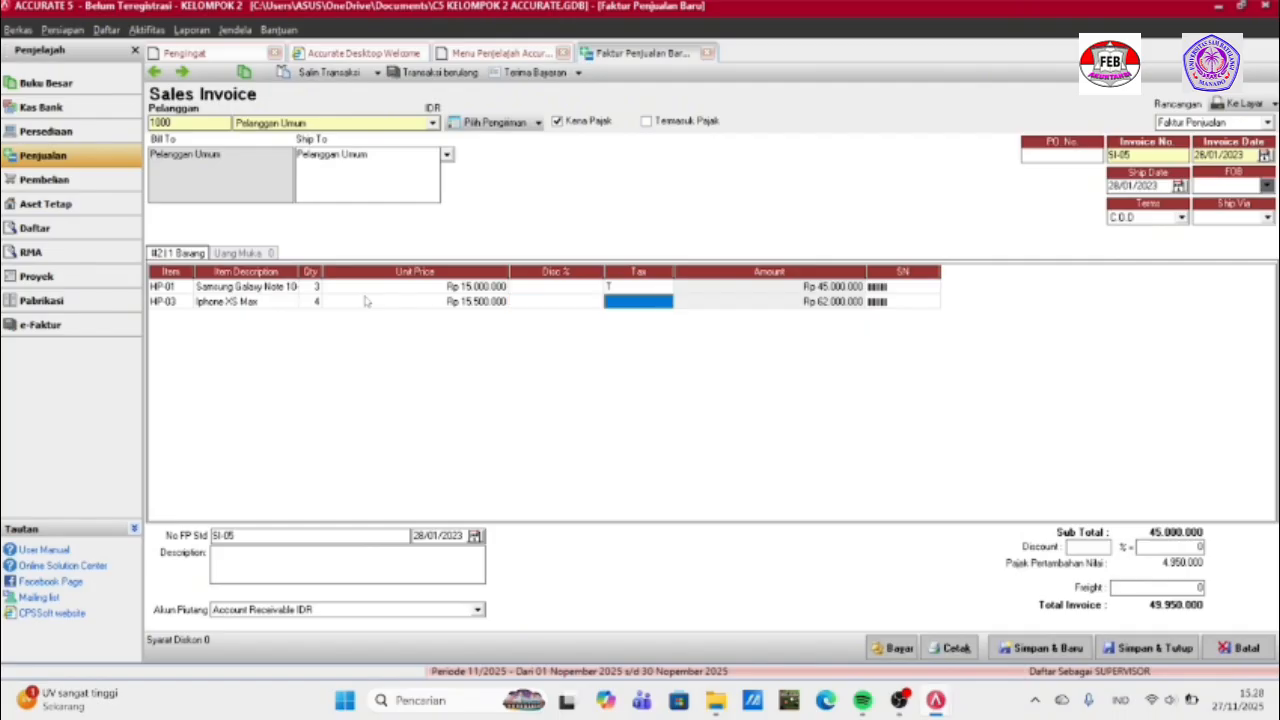
pyautogui.press('Tab')
pyautogui.press('Tab')
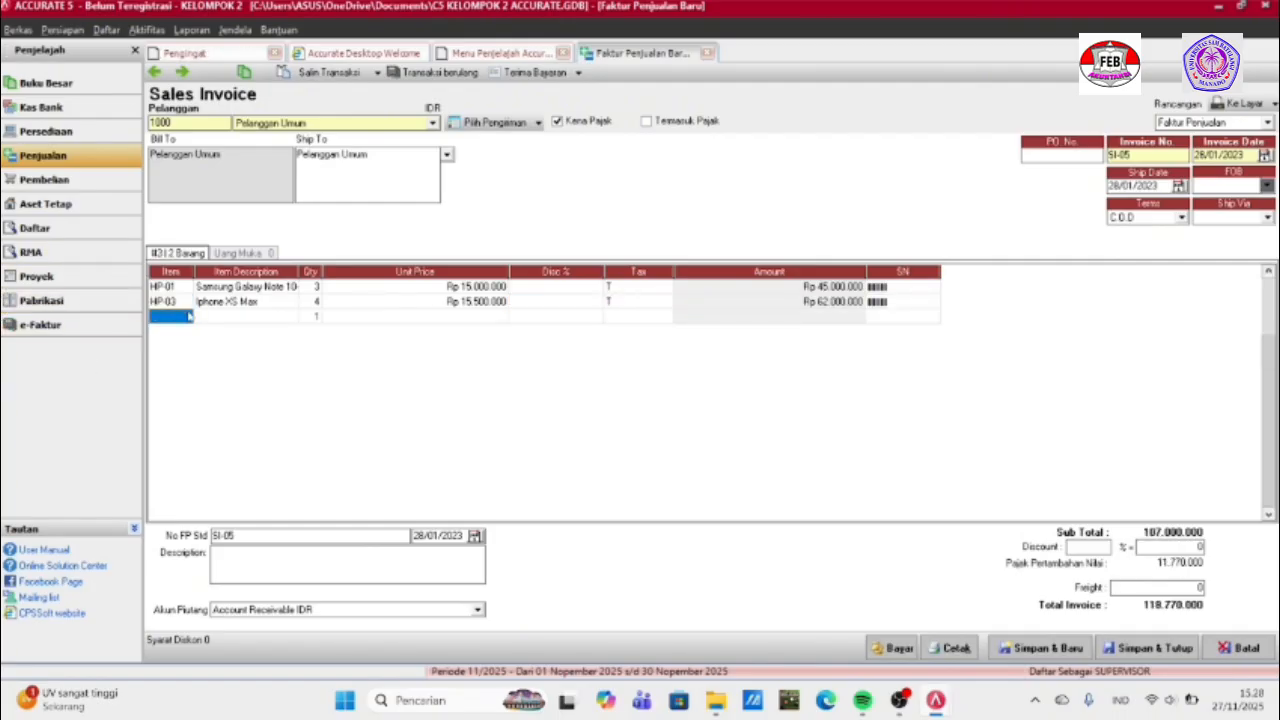
# Add Oppo F11 Pro (HP-05) as the third invoice item with quantity 5 and tax code T.
pyautogui.click(188, 316)
pyautogui.click(185, 316)
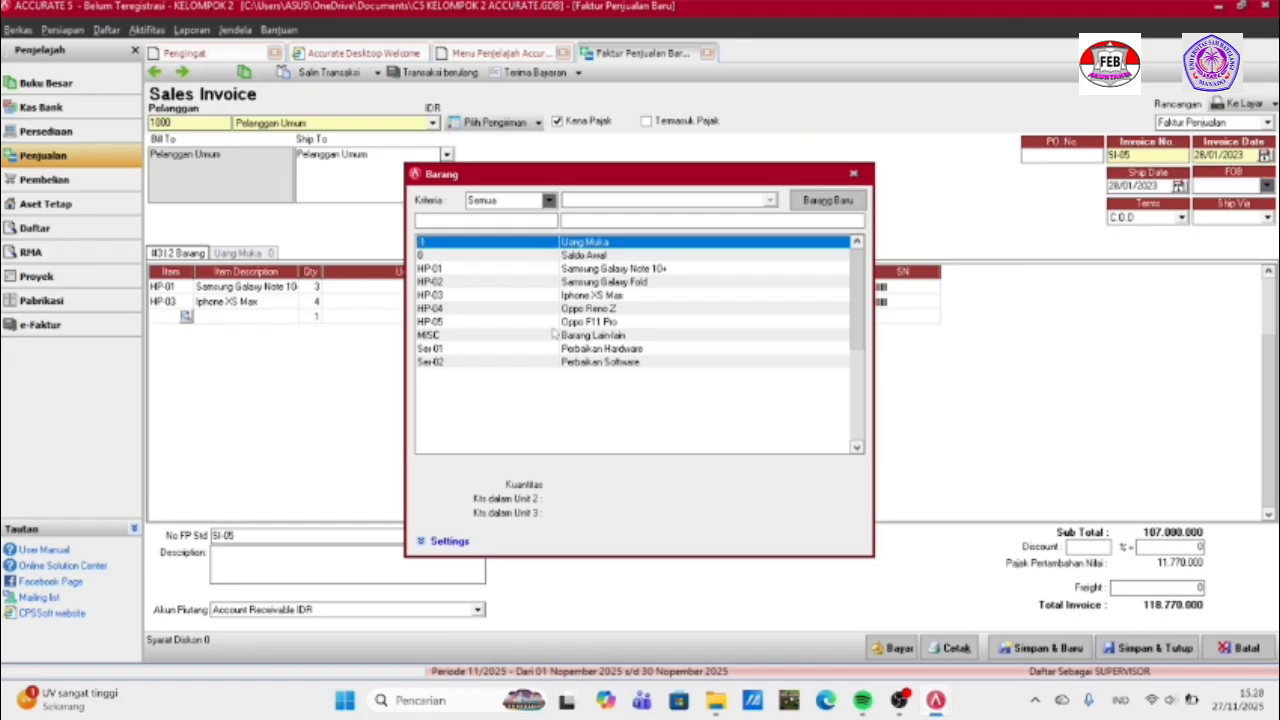
pyautogui.doubleClick(580, 322)
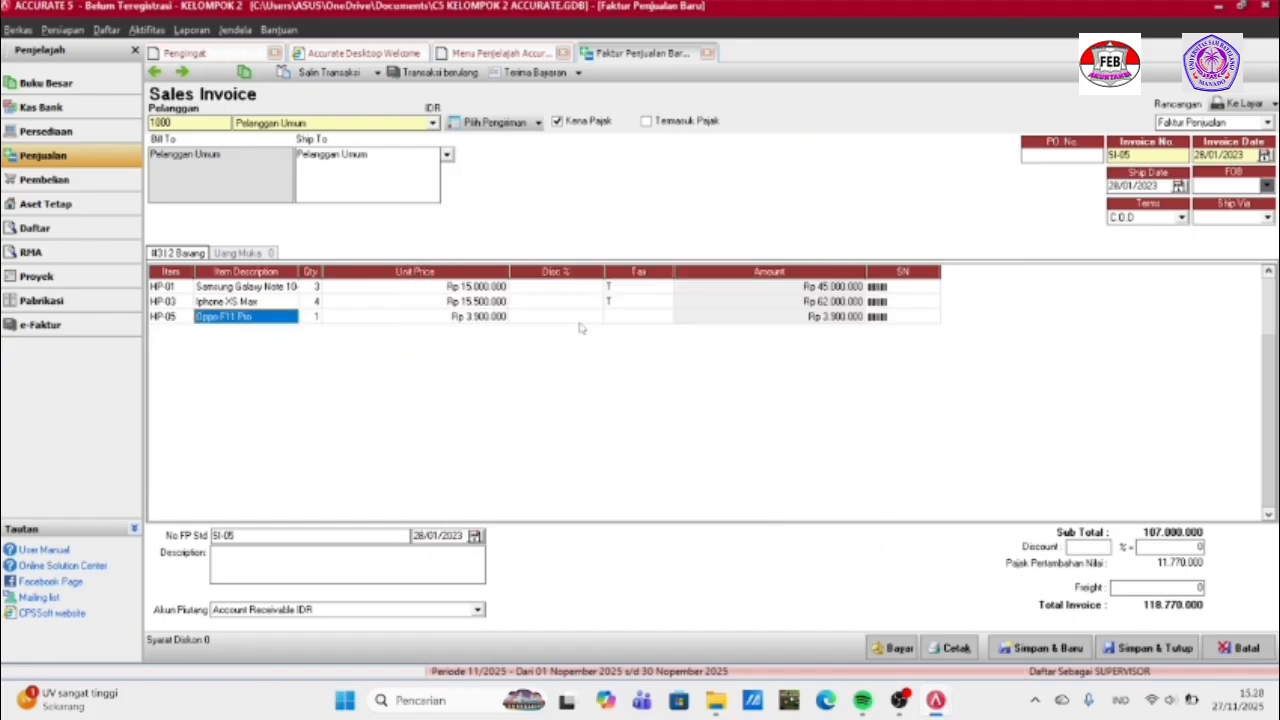
pyautogui.press('Tab')
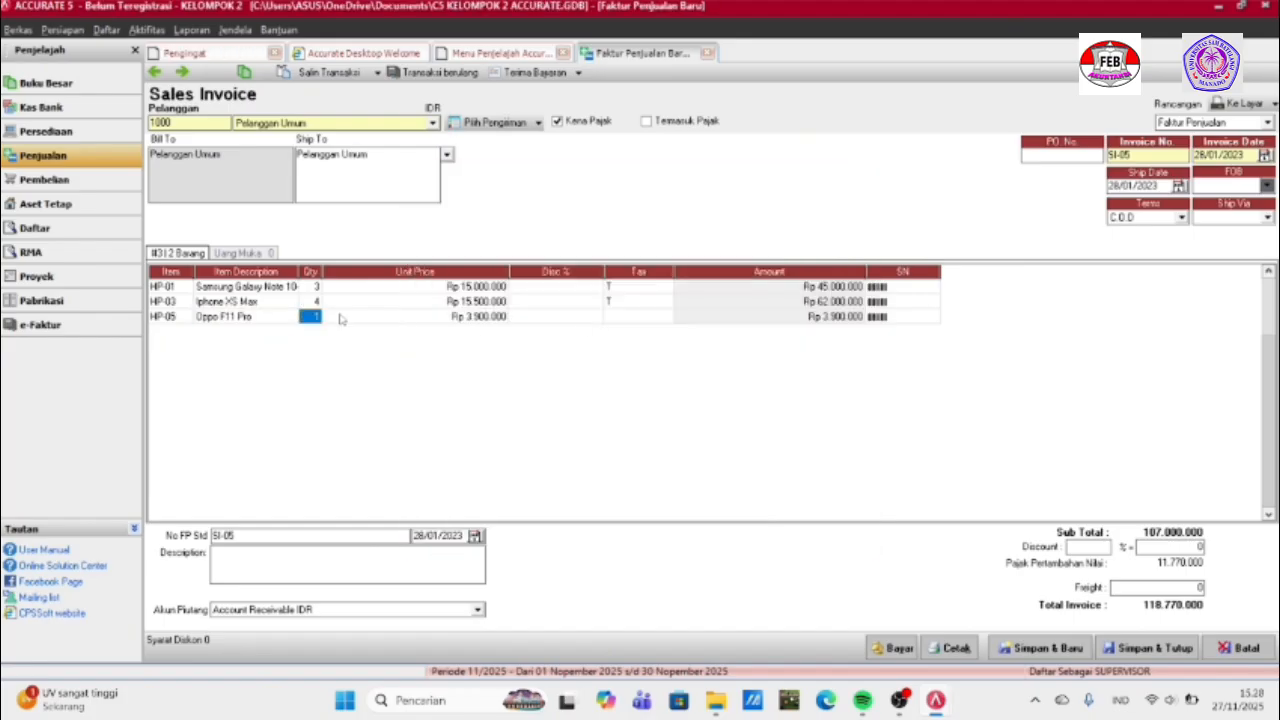
pyautogui.write('5')
pyautogui.press('Tab')
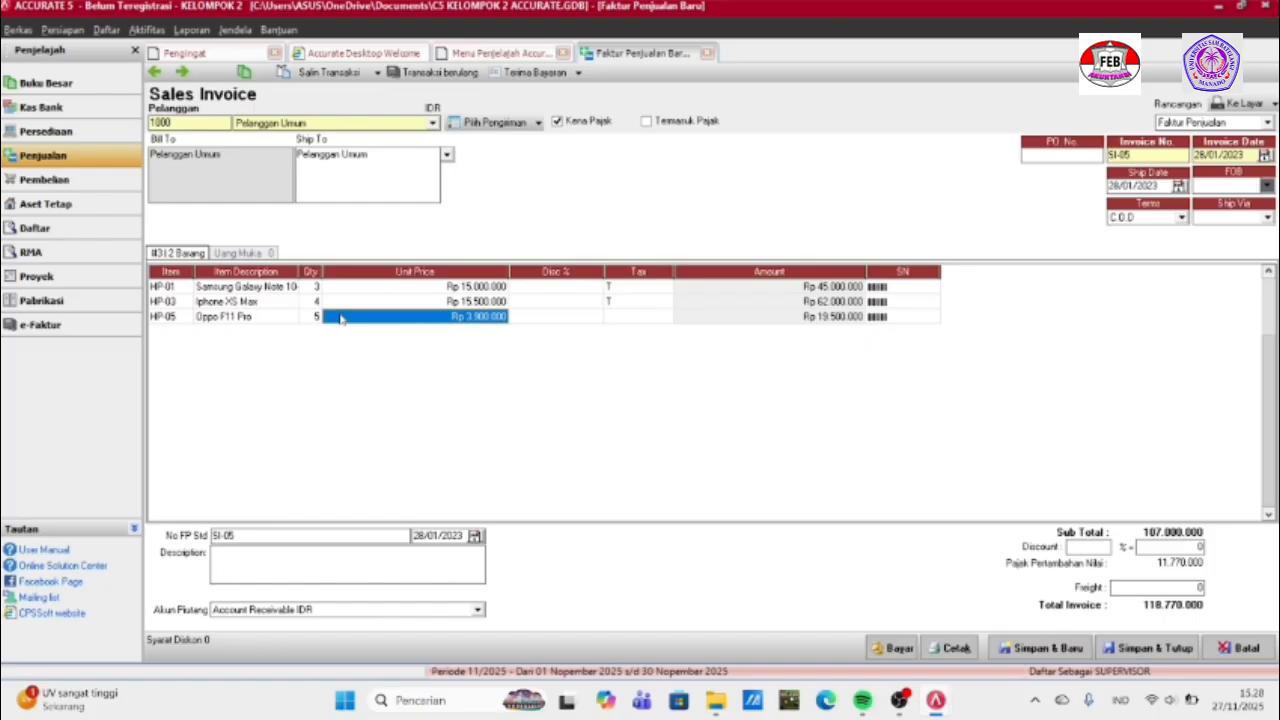
pyautogui.press('Tab')
pyautogui.press('Tab')
pyautogui.write('T')
pyautogui.press('Tab')
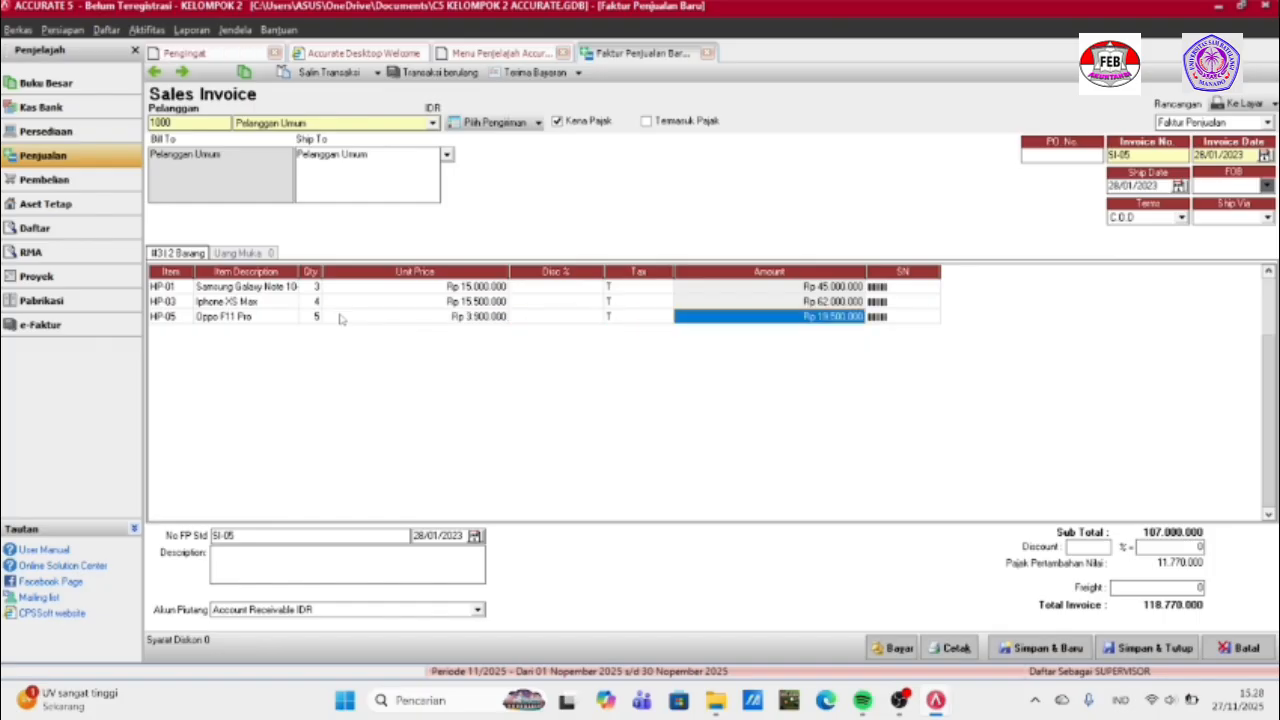
pyautogui.press('Tab')
pyautogui.press('Tab')
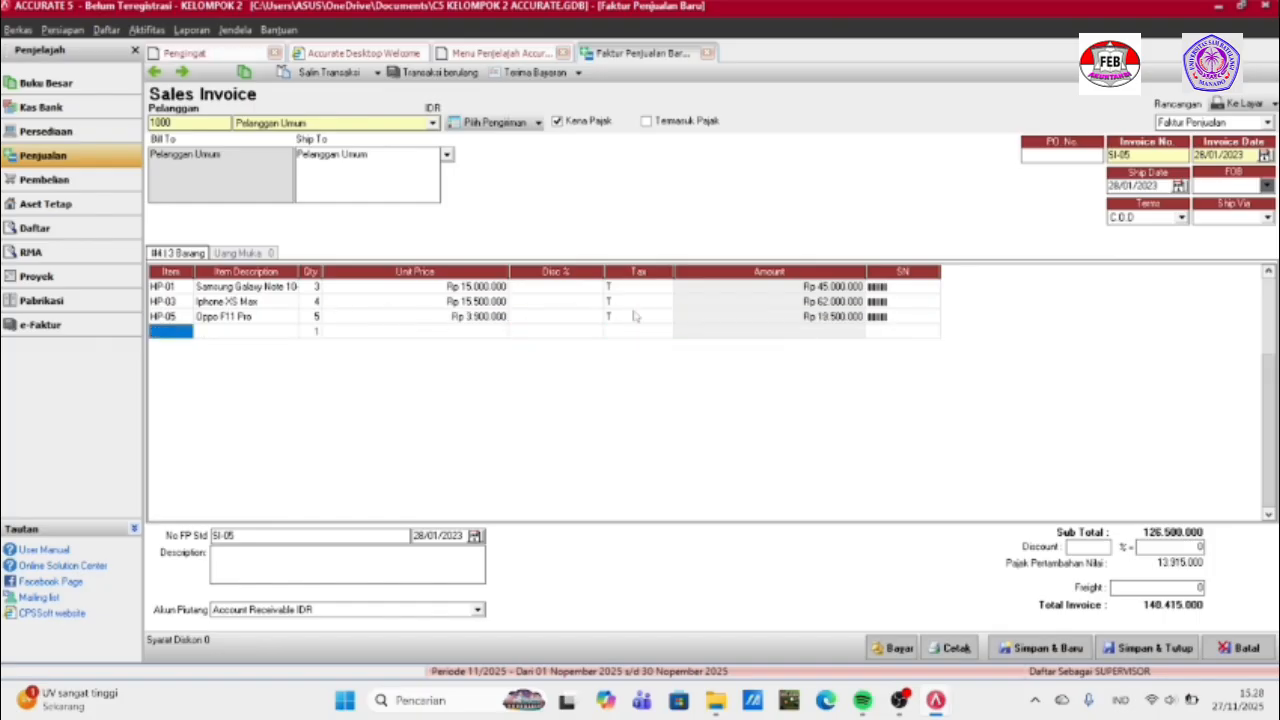
pyautogui.click(691, 308)
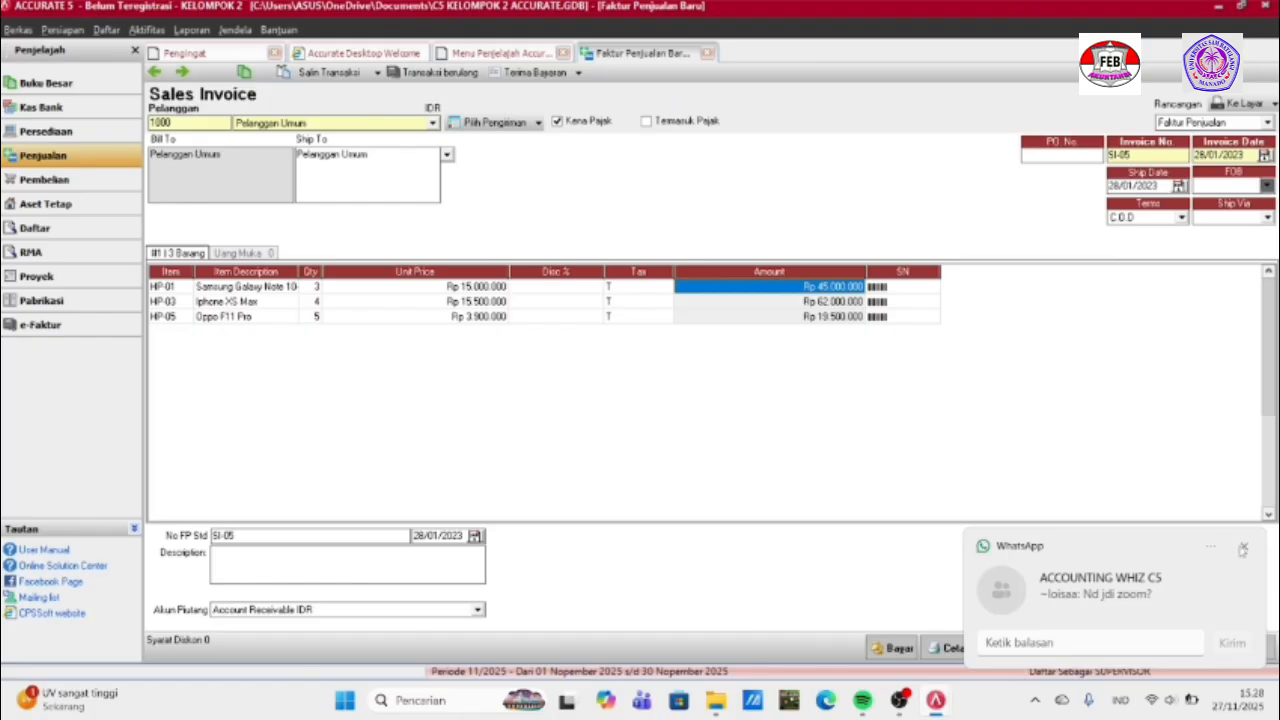
# Create a customer receipt from invoice SI-05 and set its payment date to 28/01/2023.
pyautogui.click(1243, 549)
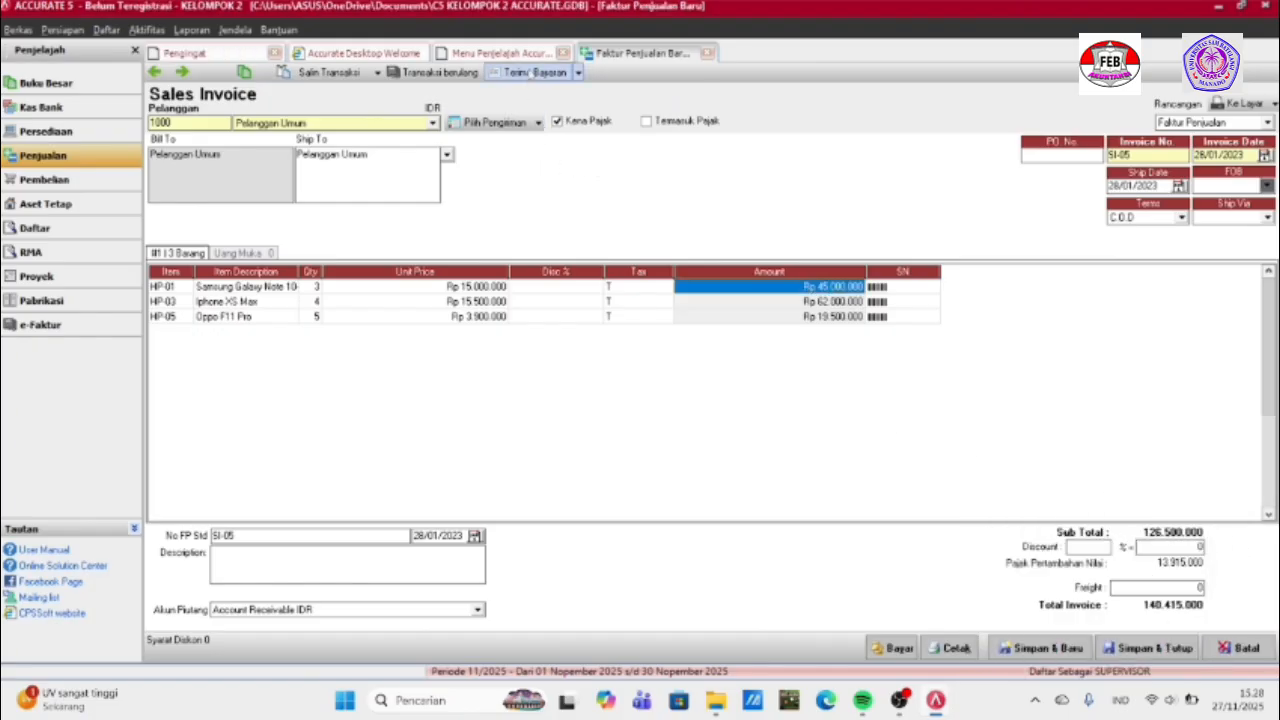
pyautogui.click(528, 72)
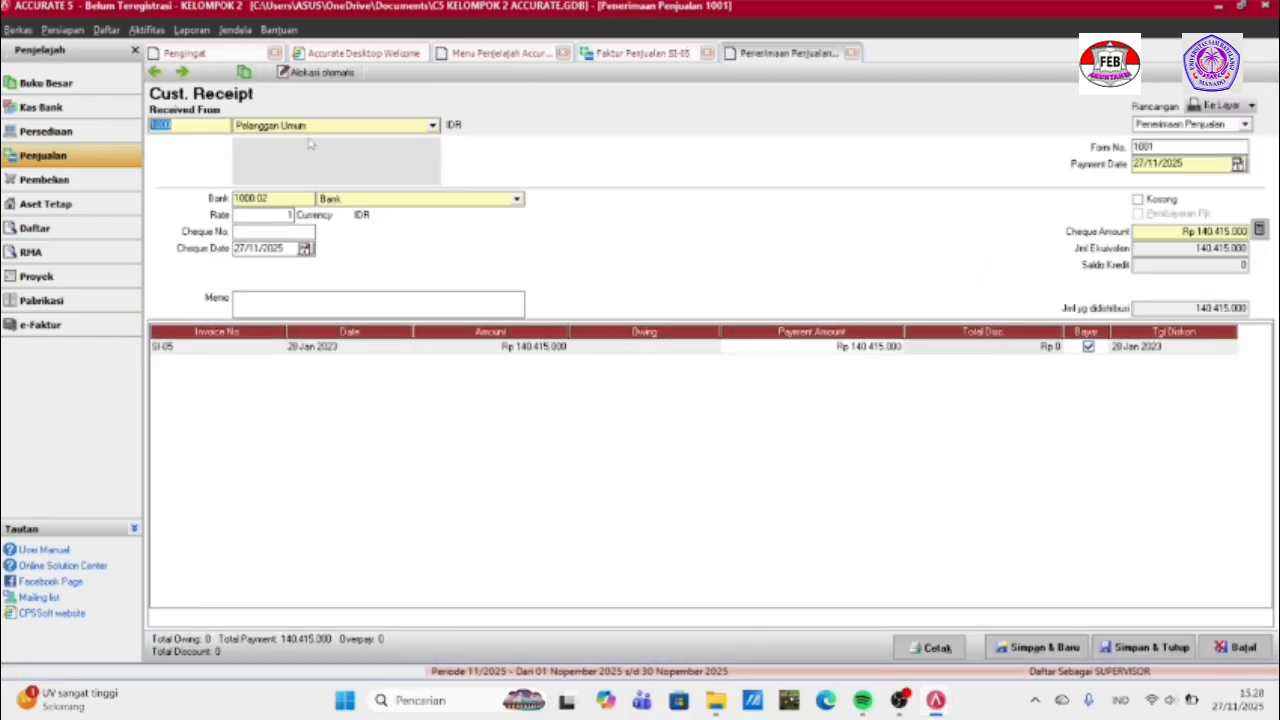
pyautogui.click(1198, 168)
pyautogui.press('BackSpace')
pyautogui.press('BackSpace')
pyautogui.press('BackSpace')
pyautogui.press('BackSpace')
pyautogui.press('BackSpace')
pyautogui.press('BackSpace')
pyautogui.press('BackSpace')
pyautogui.press('BackSpace')
pyautogui.write('20012')
pyautogui.write('023')
# Set the receipt's form number to CR-02.
pyautogui.press('BackSpace')
pyautogui.press('BackSpace')
pyautogui.press('BackSpace')
pyautogui.press('BackSpace')
pyautogui.write('cr')
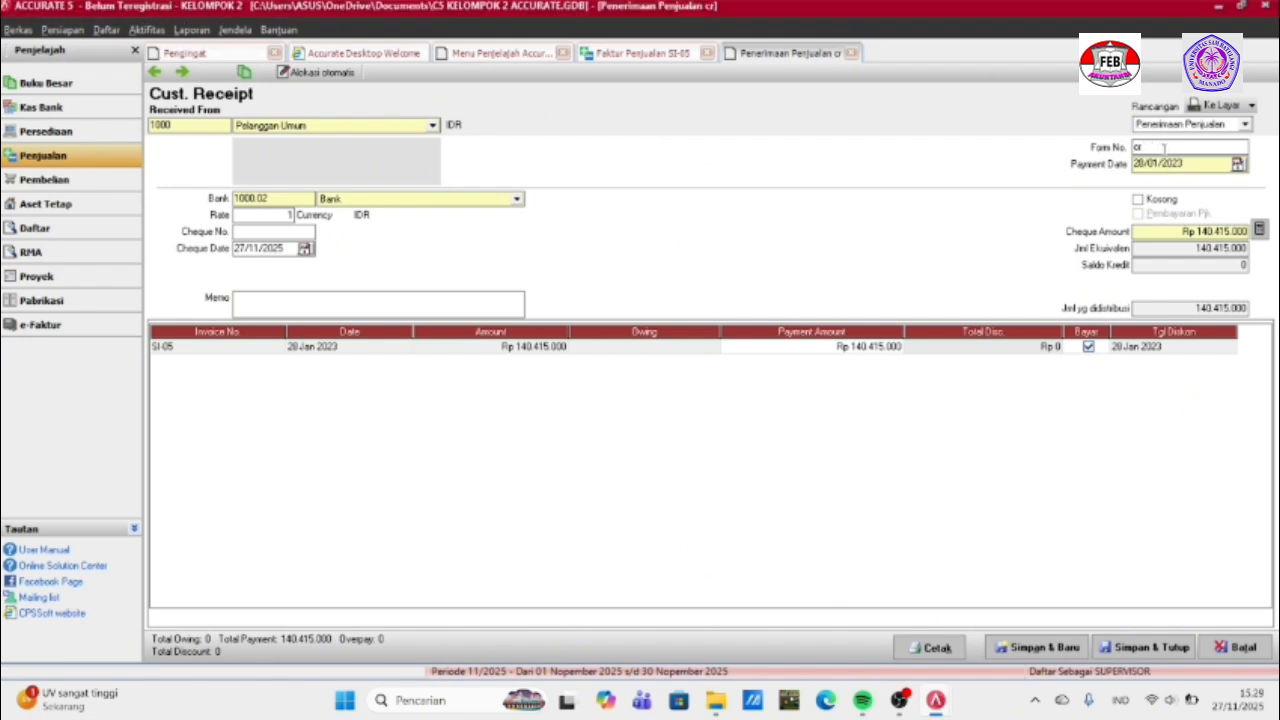
pyautogui.press('BackSpace')
pyautogui.press('BackSpace')
pyautogui.write('CR-02')
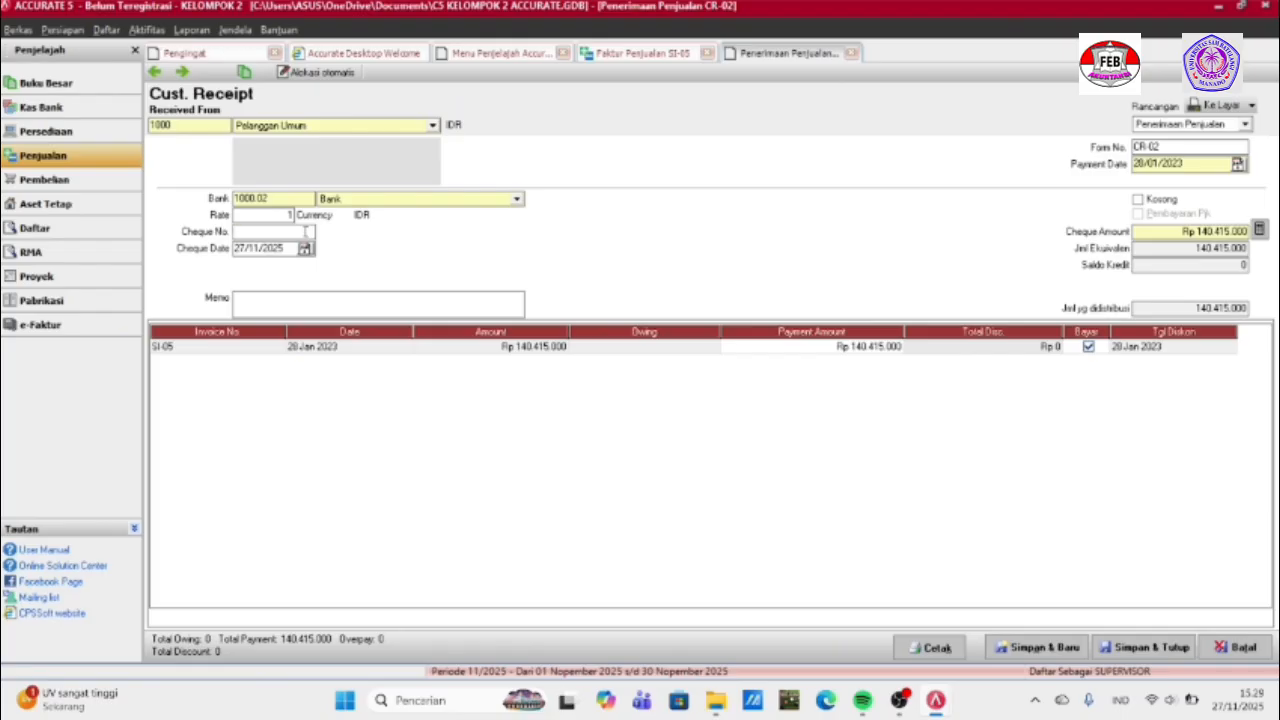
# Enter 017-PU/23 as the receipt's cheque number.
pyautogui.write('0')
pyautogui.write('1')
pyautogui.write('-0')
pyautogui.write('7')
pyautogui.press('BackSpace')
pyautogui.write('7-PU/2')
# Set the receipt's cheque date to 28/01/2023.
pyautogui.press('BackSpace')
pyautogui.press('BackSpace')
pyautogui.press('BackSpace')
pyautogui.press('BackSpace')
pyautogui.press('BackSpace')
pyautogui.press('BackSpace')
pyautogui.press('BackSpace')
pyautogui.press('BackSpace')
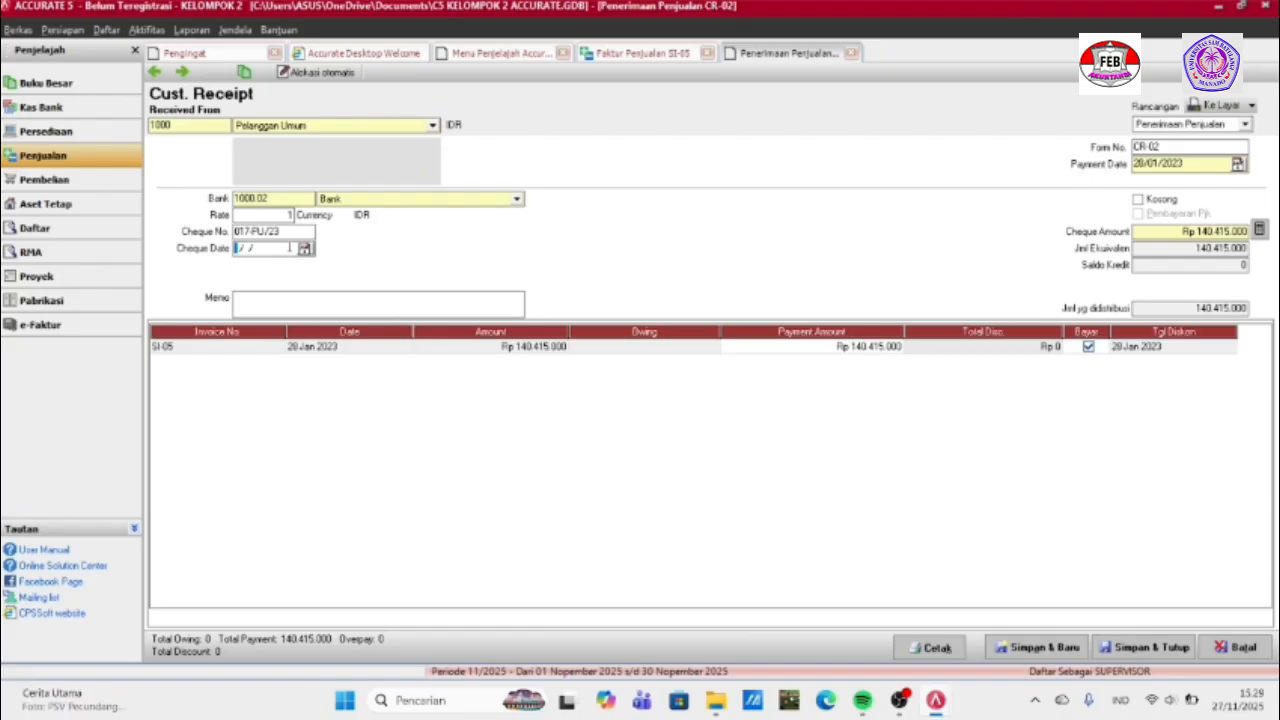
pyautogui.write('28/0')
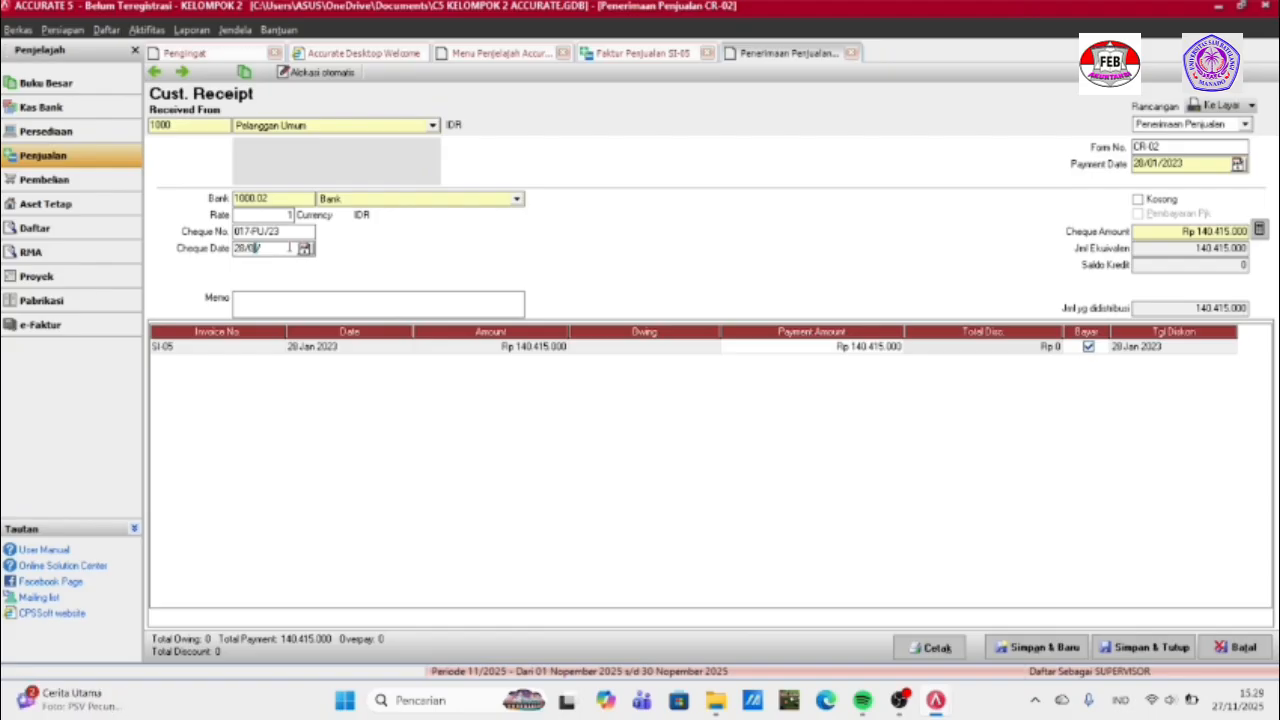
pyautogui.write('1/2023')
# Enter the receipt memo "PENERIMAAN ATAS PENJUALAN TUNAI", and save and close both the receipt and invoice SI-05.
pyautogui.click(282, 301)
pyautogui.write('PENERIMAAN ATA')
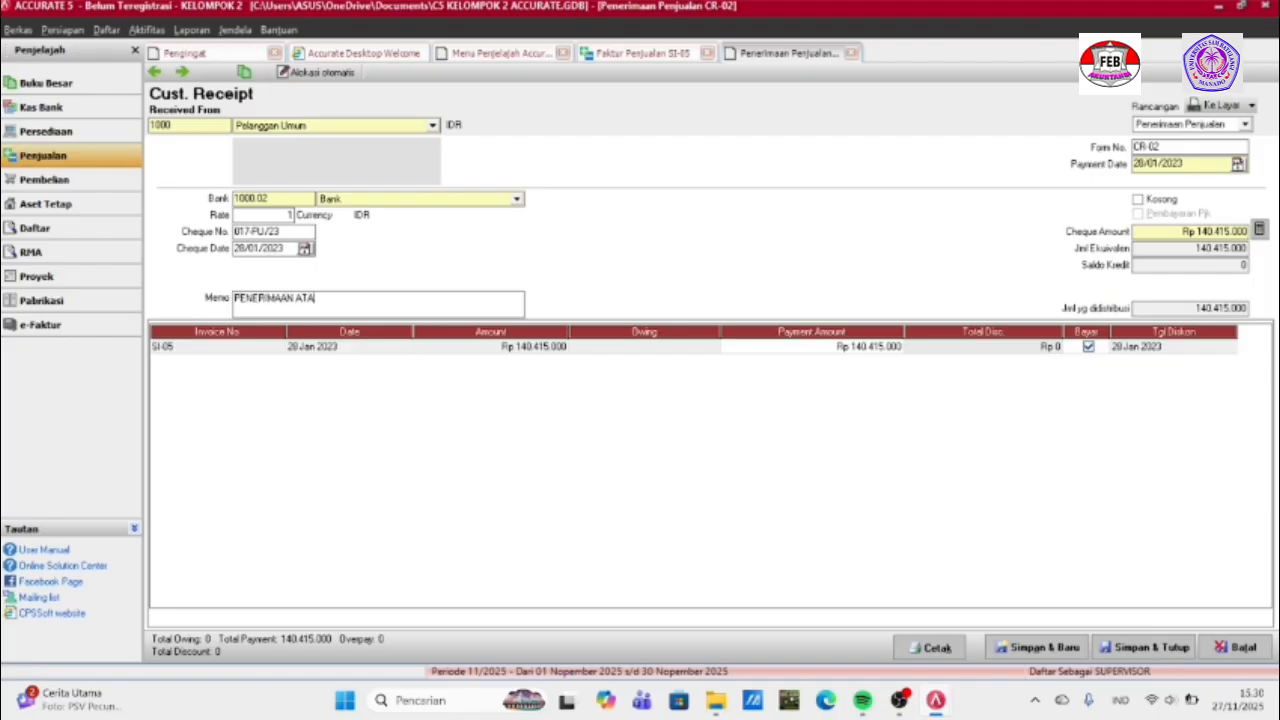
pyautogui.write('S PENJUALAN TUNAI')
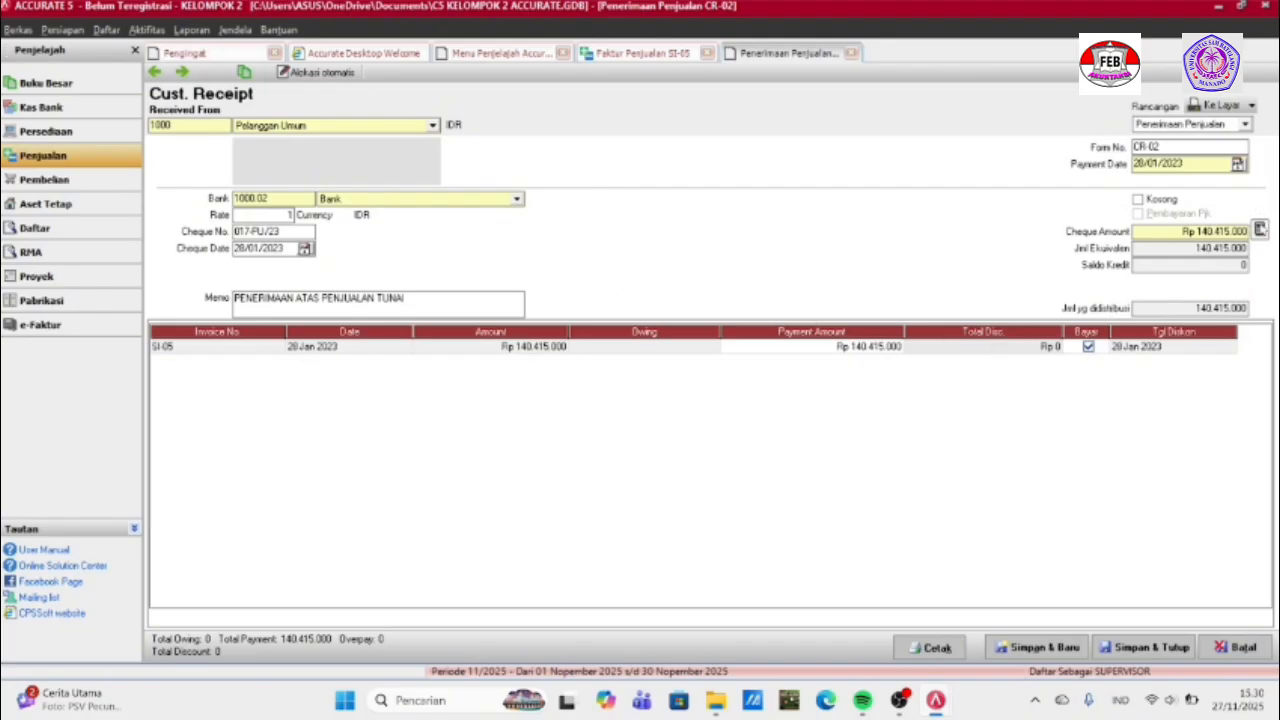
pyautogui.click(1134, 647)
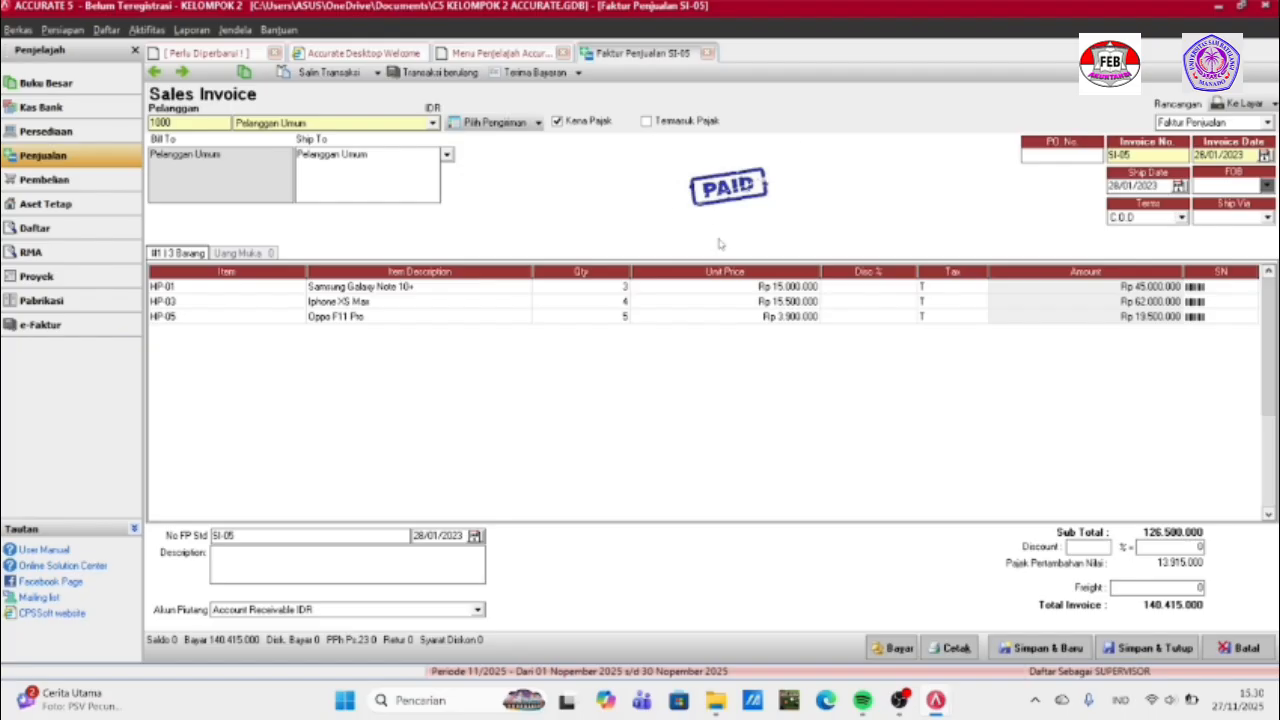
pyautogui.click(1141, 650)
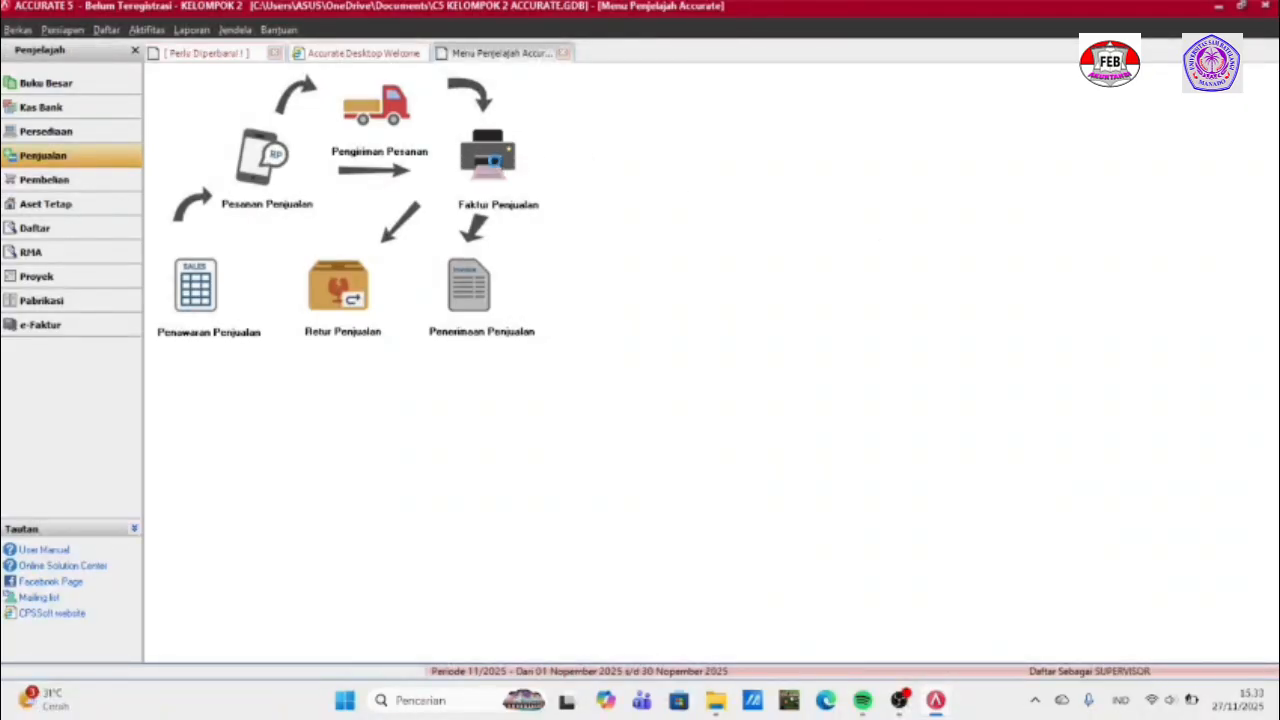
# Create a new sales invoice for the customer Pelanggan Umum.
pyautogui.click(492, 160)
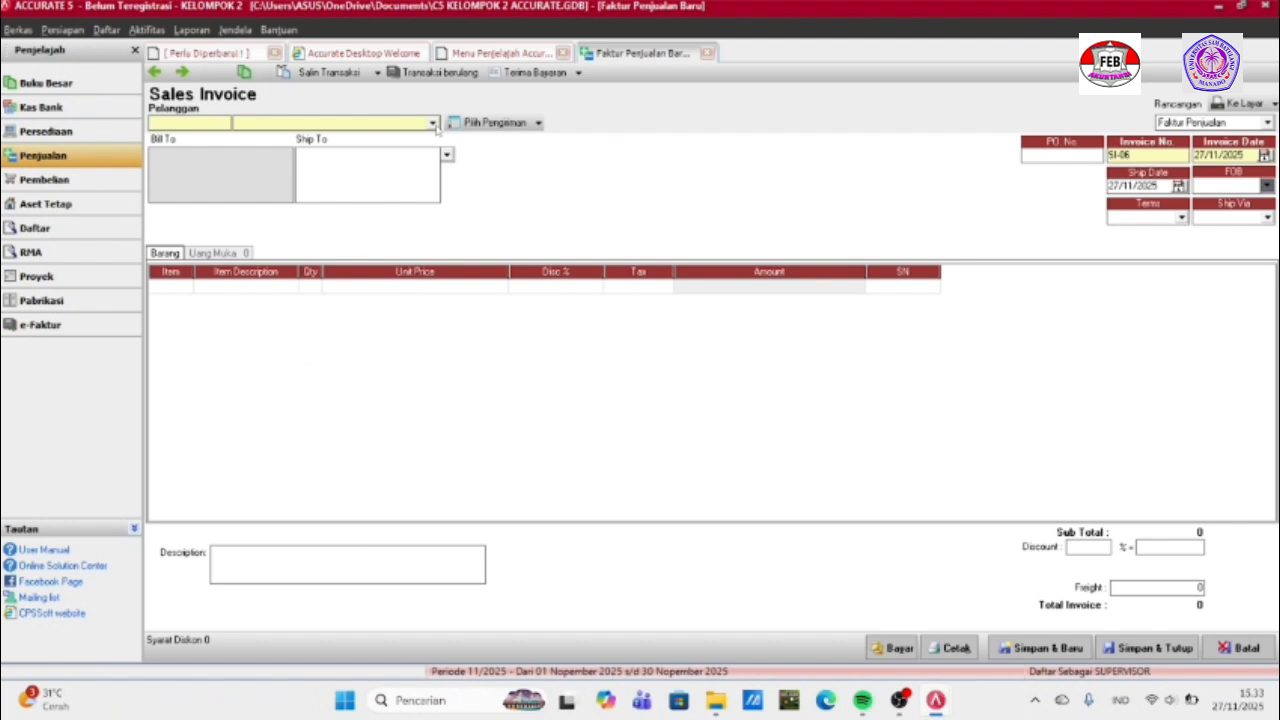
pyautogui.click(433, 123)
pyautogui.click(351, 170)
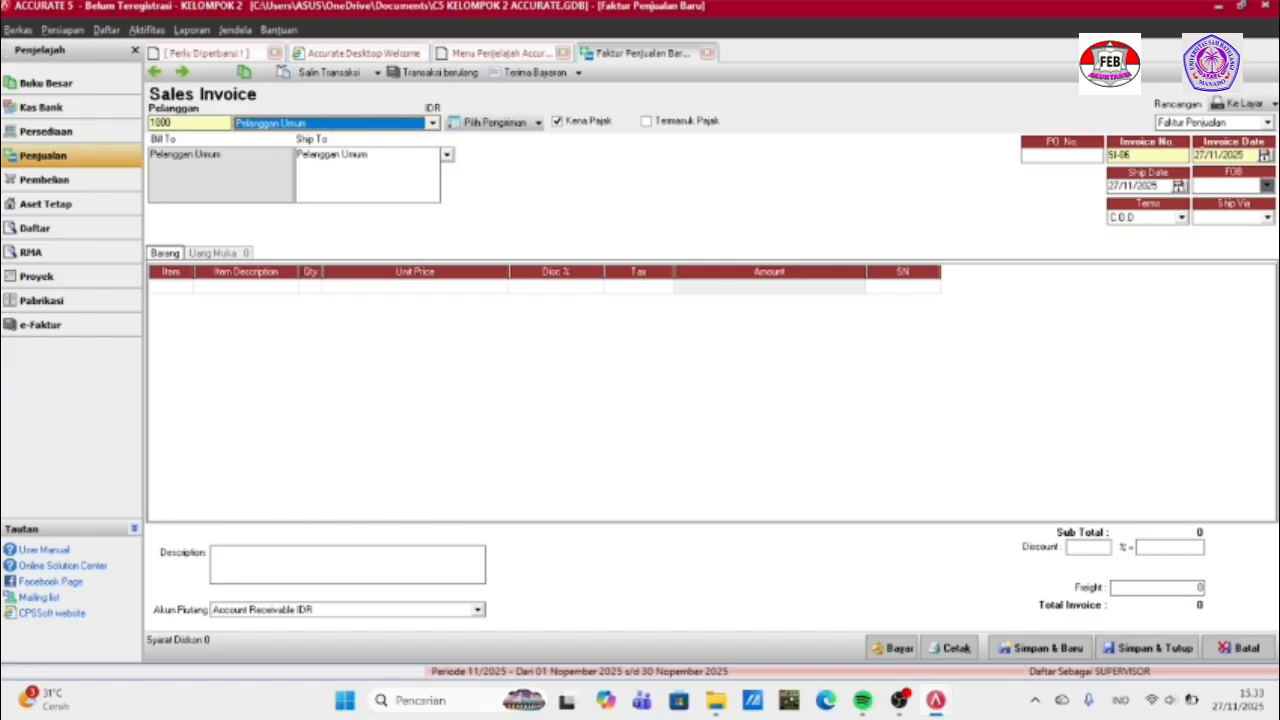
# Set the new invoice's date to 29/01/2023 and its ship date to 05/02/2023.
pyautogui.click(1246, 155)
pyautogui.press('BackSpace')
pyautogui.press('BackSpace')
pyautogui.press('BackSpace')
pyautogui.press('BackSpace')
pyautogui.press('BackSpace')
pyautogui.press('BackSpace')
pyautogui.press('BackSpace')
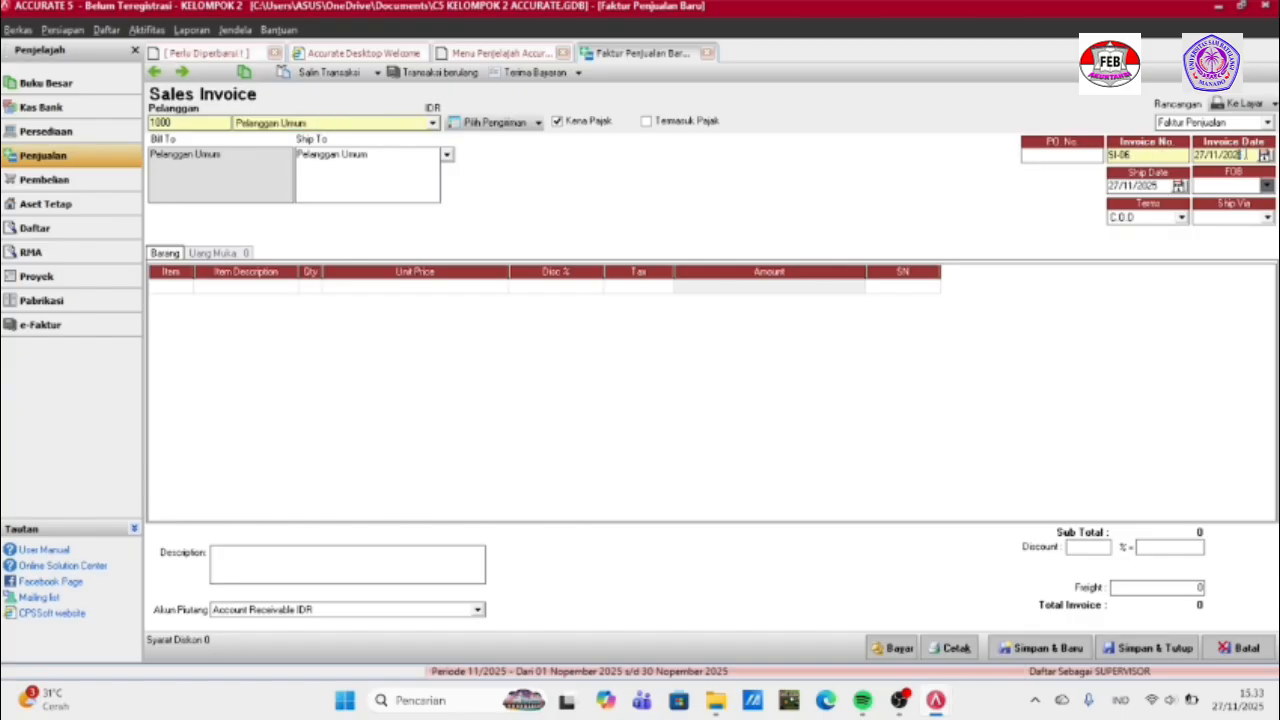
pyautogui.write('5/01/2023')
pyautogui.press('BackSpace')
pyautogui.write('05/02/2023')
# Set the invoice's FOB to Destination and add GOCAR as a new shipper for Ship Via.
pyautogui.click(1266, 186)
pyautogui.click(1225, 208)
pyautogui.click(1224, 217)
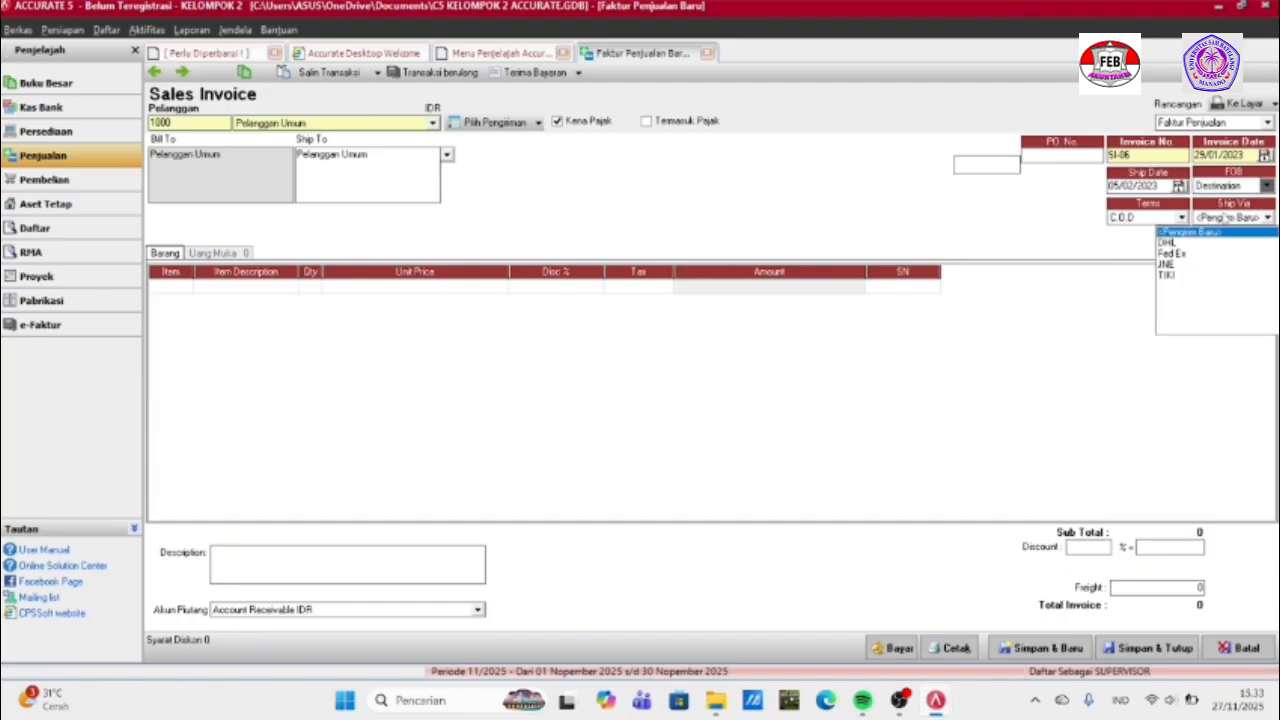
pyautogui.click(1195, 217)
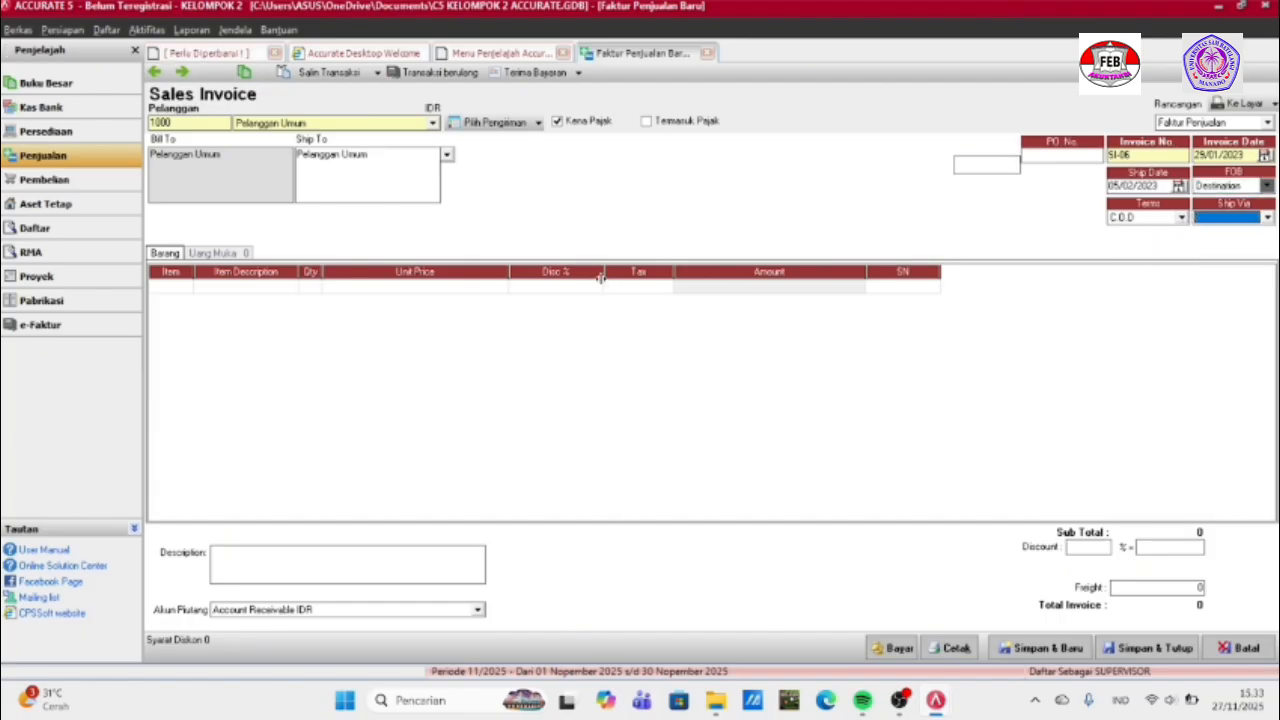
pyautogui.click(1250, 218)
pyautogui.click(1188, 232)
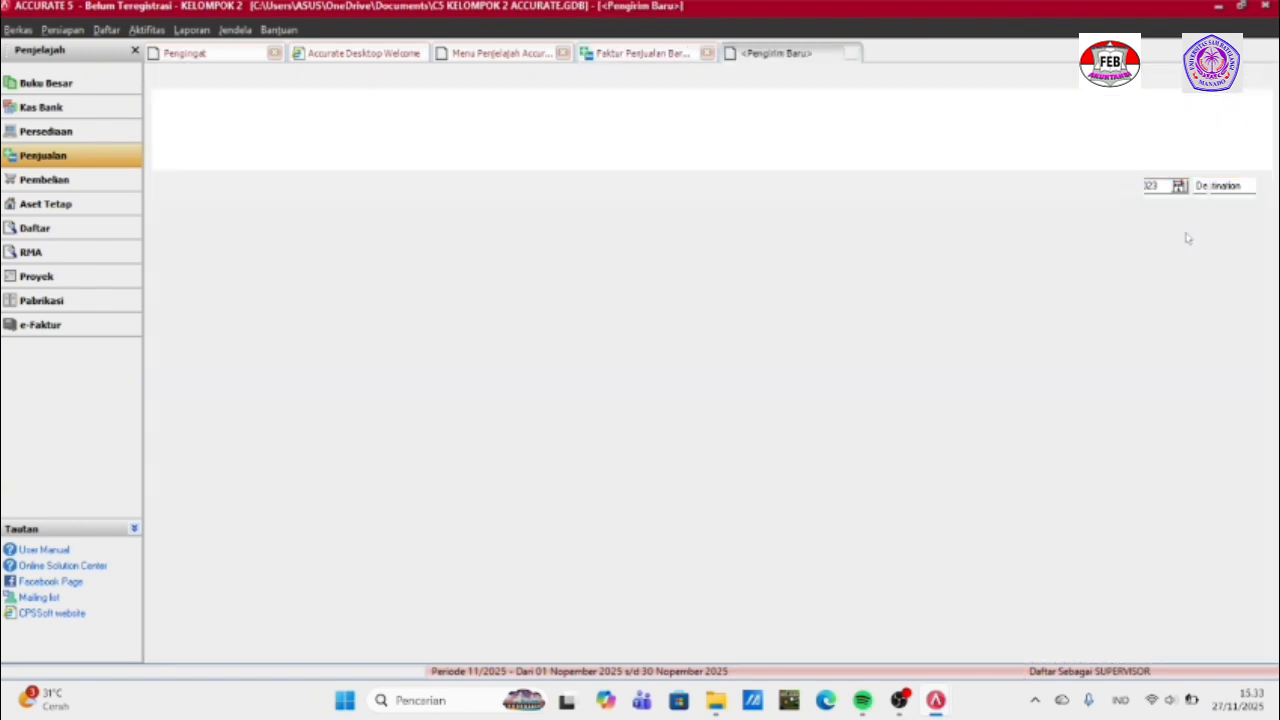
pyautogui.write('GOCAR')
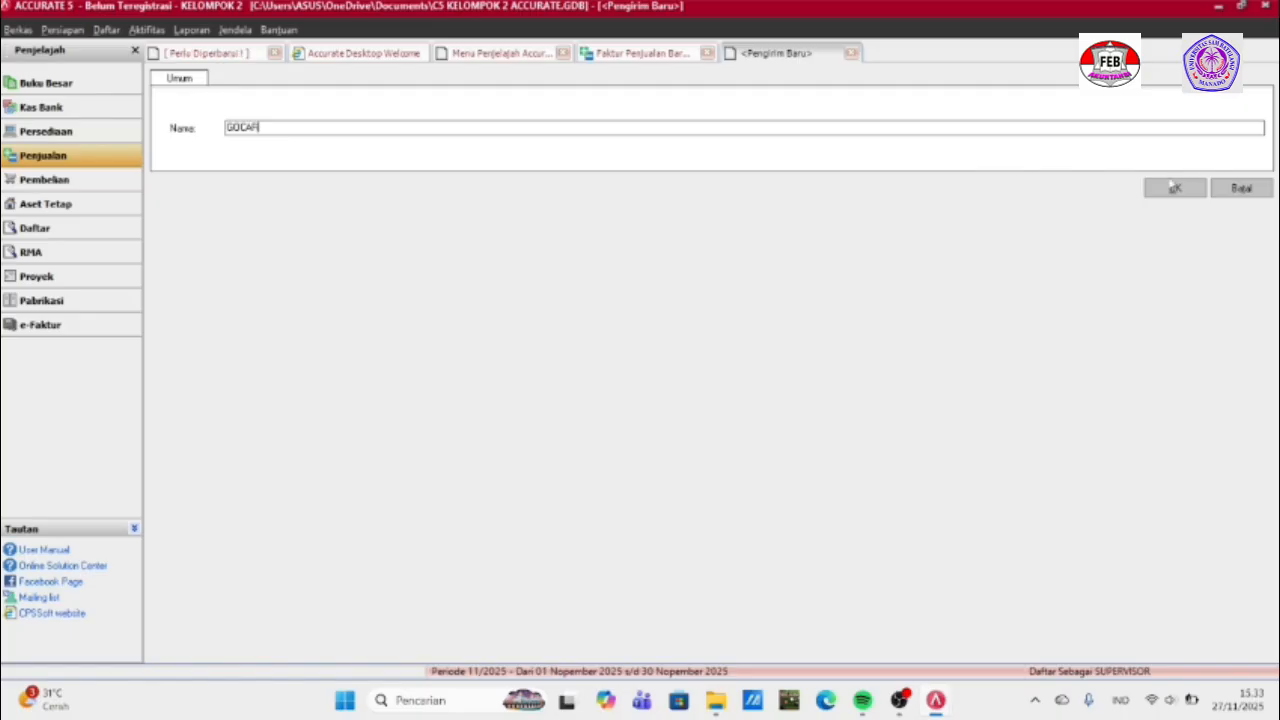
pyautogui.click(1175, 188)
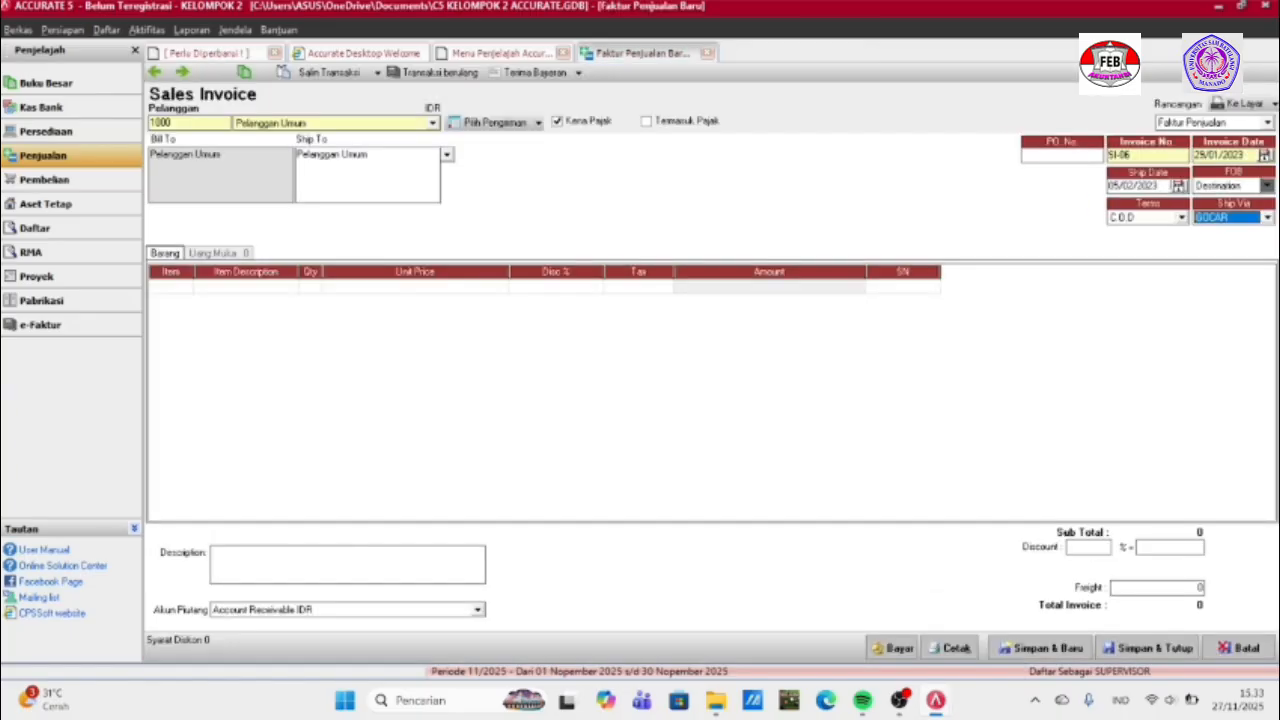
# Add Samsung Galaxy Note 10+ (HP-01) to invoice SI-06 with quantity 15 and tax code T.
pyautogui.click(183, 287)
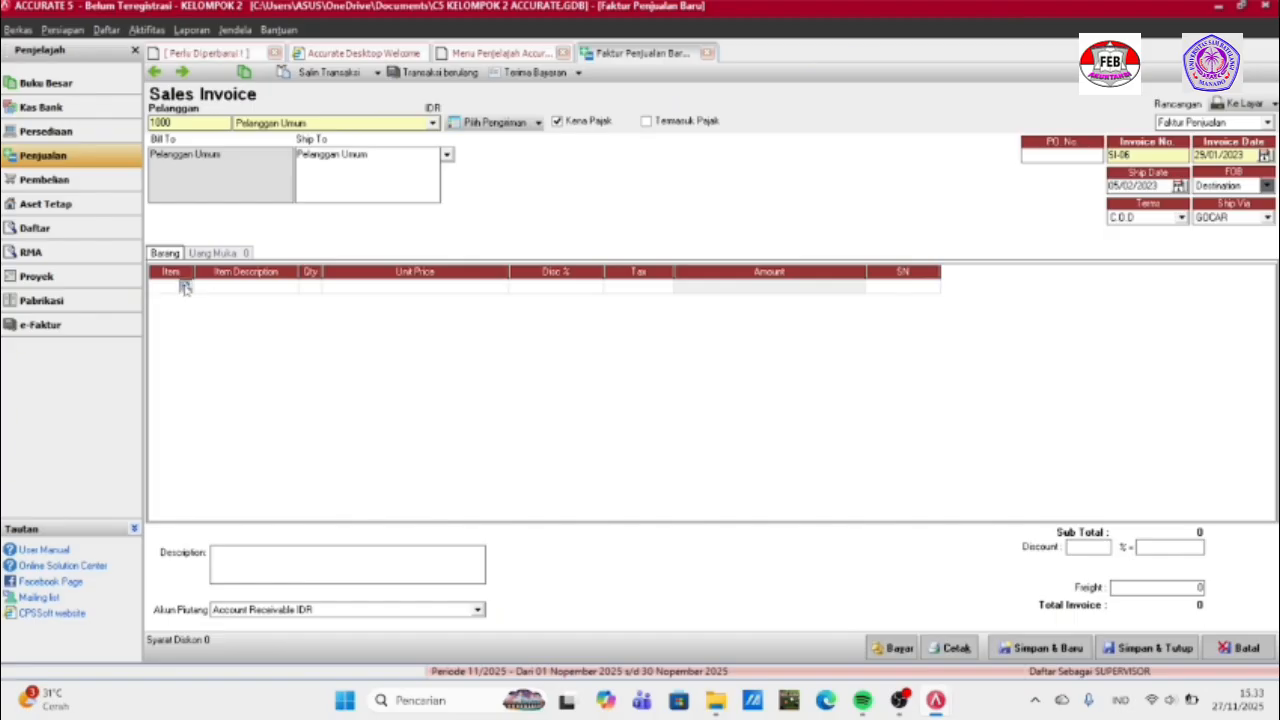
pyautogui.click(185, 287)
pyautogui.click(565, 269)
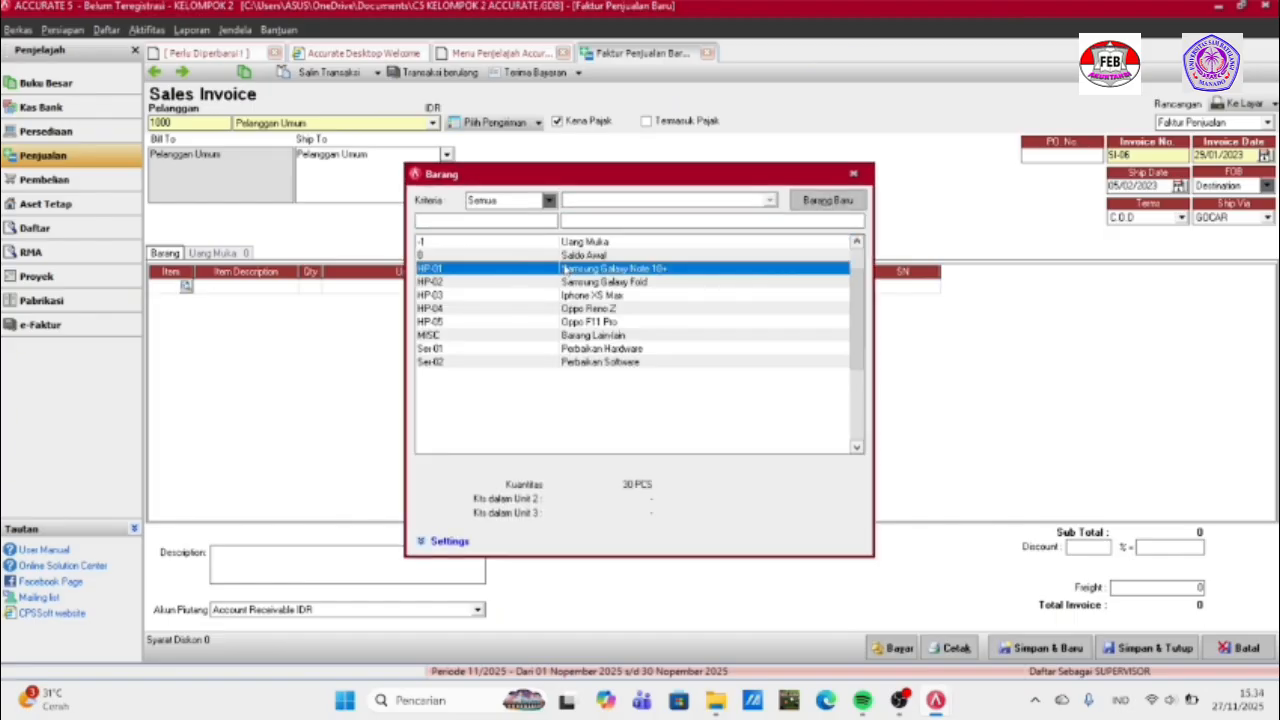
pyautogui.doubleClick(565, 269)
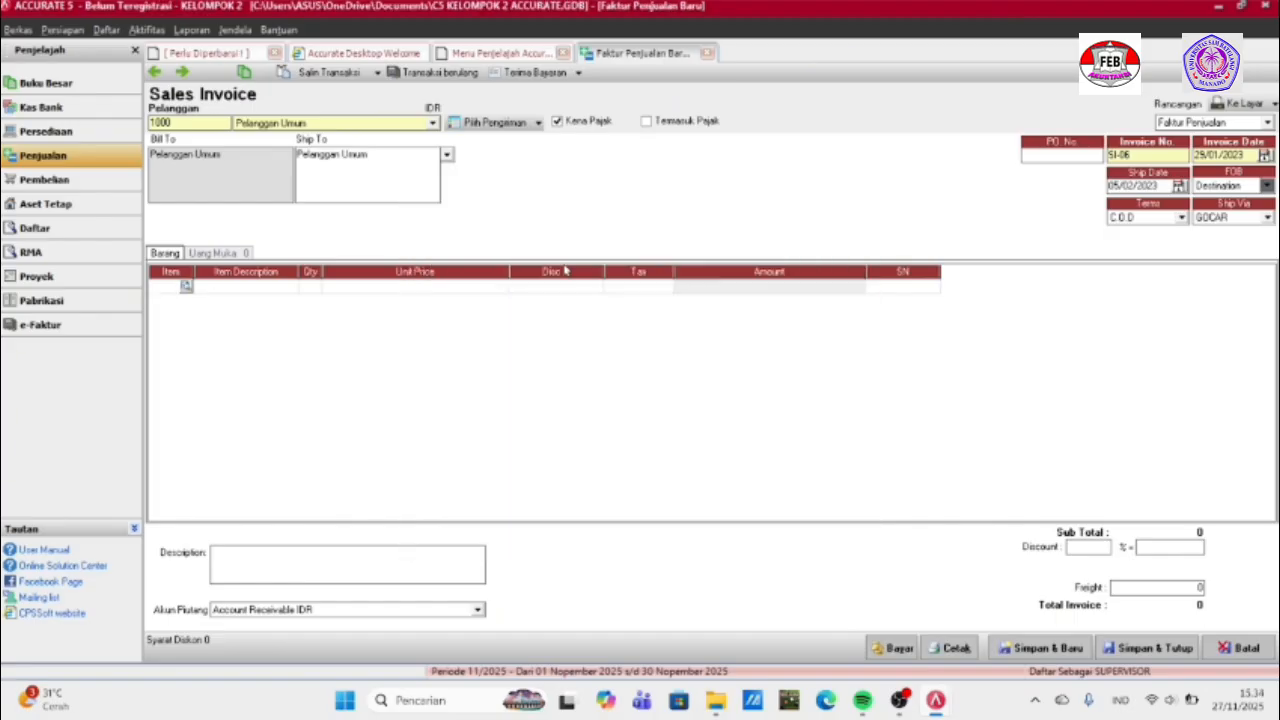
pyautogui.click(312, 287)
pyautogui.write('15')
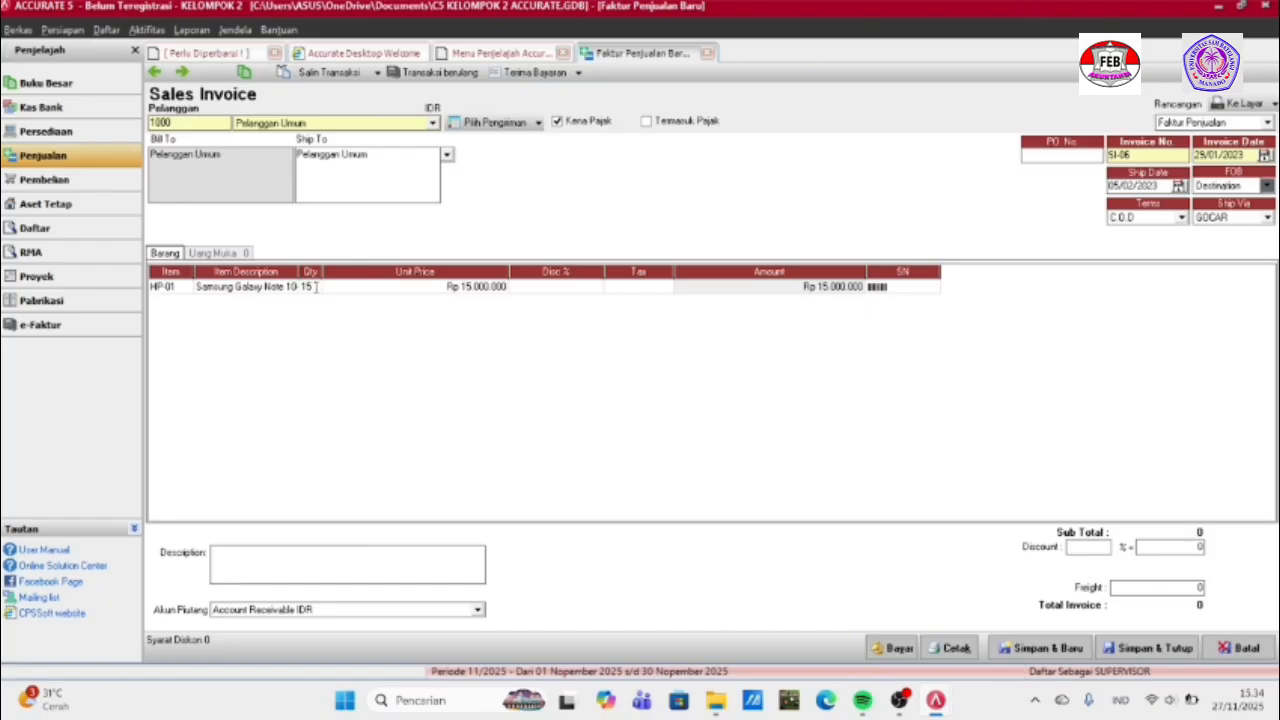
pyautogui.press('Tab')
pyautogui.press('Tab')
pyautogui.press('Tab')
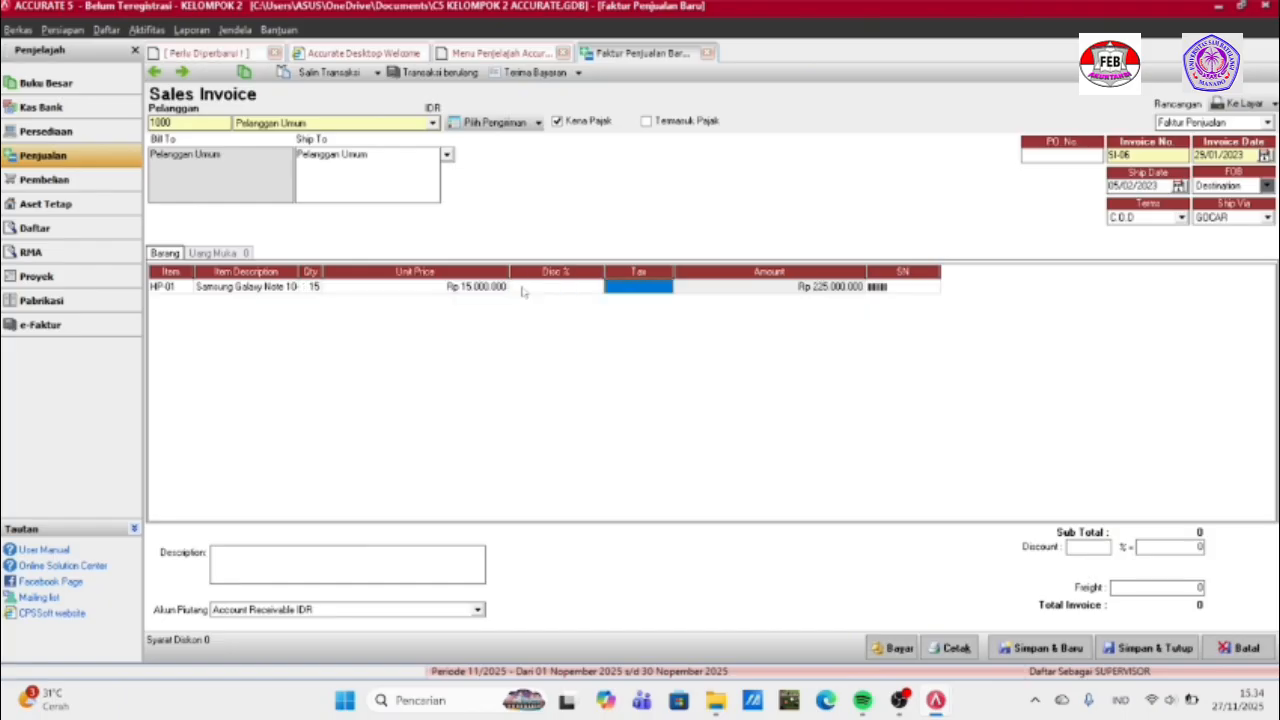
pyautogui.write('T')
pyautogui.press('Tab')
pyautogui.press('Tab')
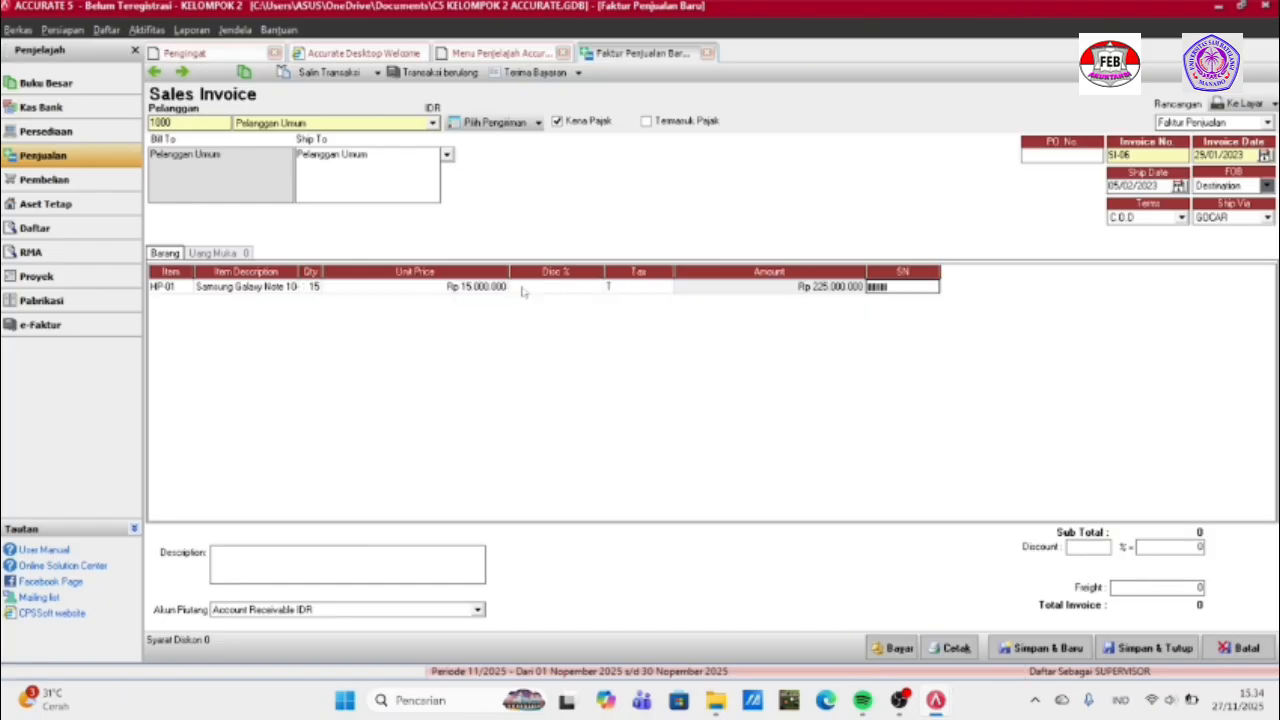
pyautogui.press('Tab')
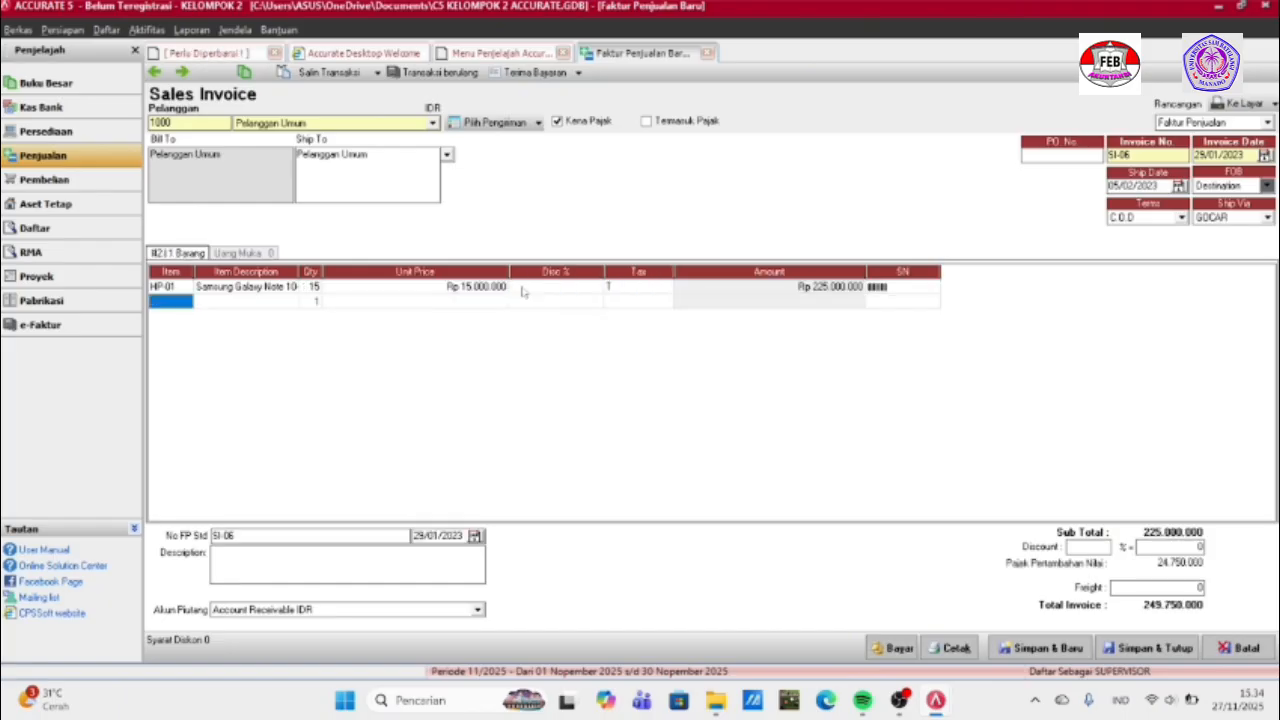
# Add Samsung Galaxy Fold (HP-02) as the second invoice line with quantity 10 and tax code T.
pyautogui.click(185, 302)
pyautogui.click(185, 301)
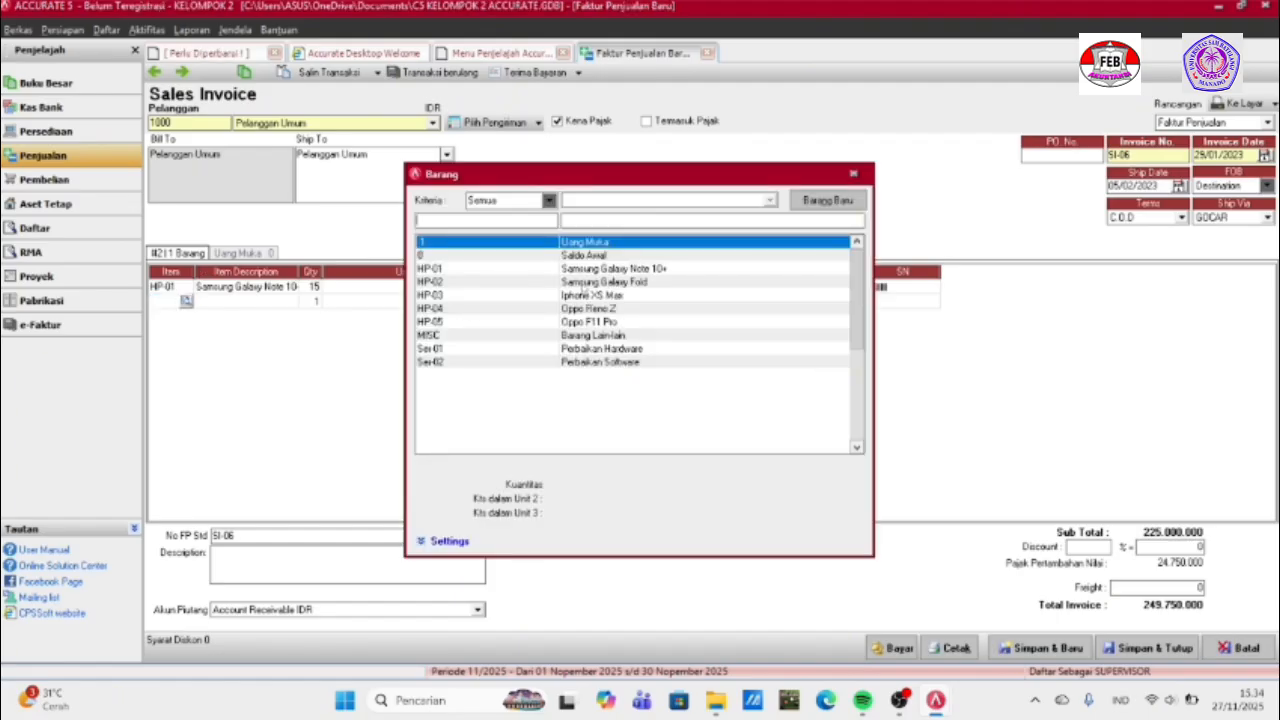
pyautogui.click(584, 285)
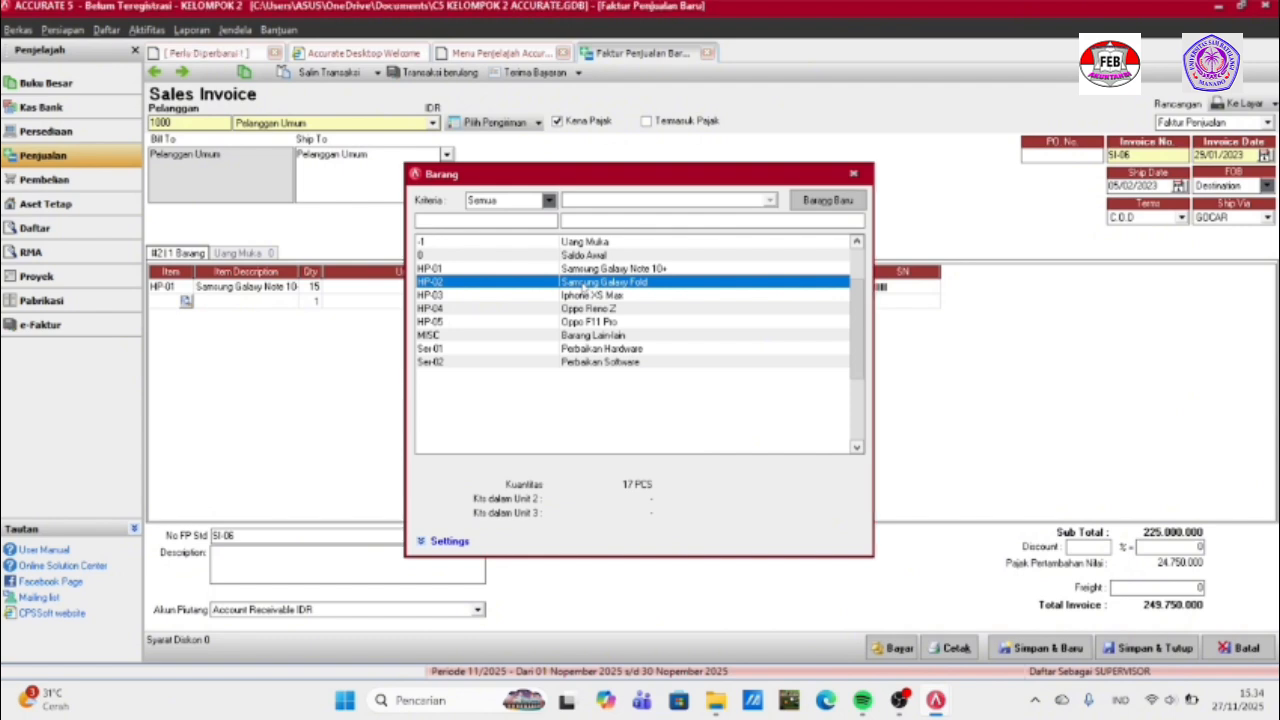
pyautogui.doubleClick(584, 285)
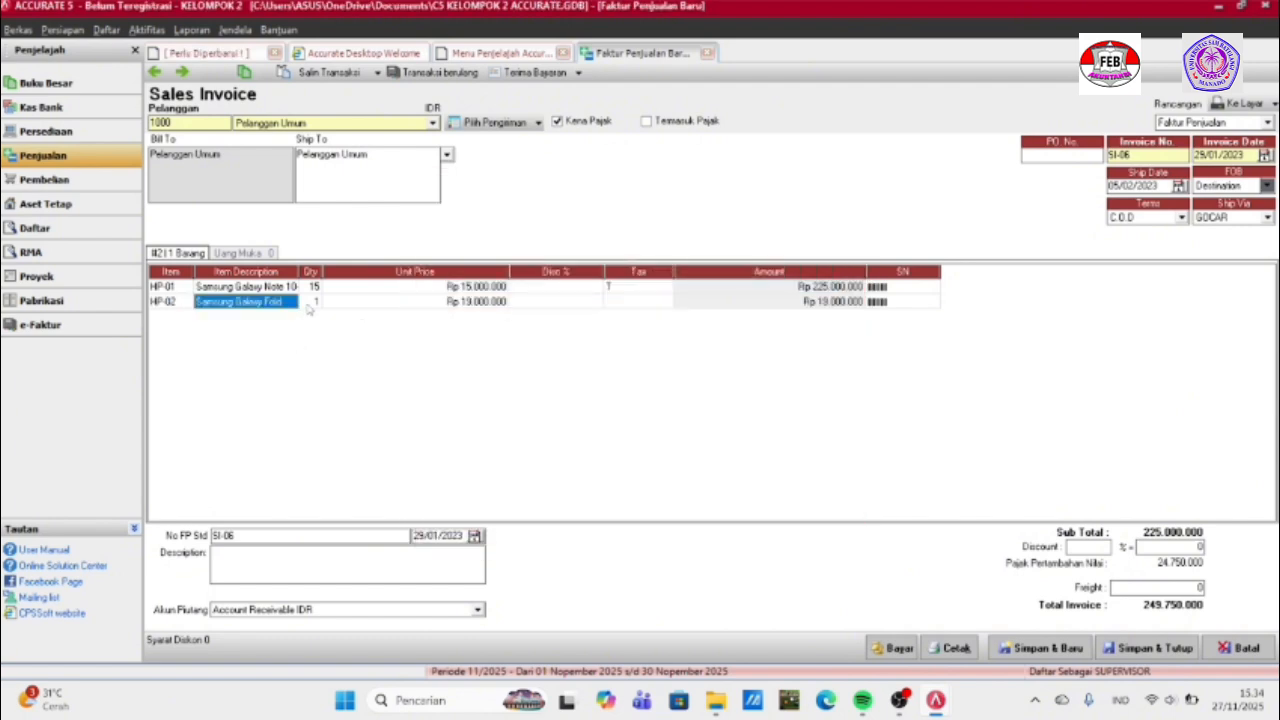
pyautogui.click(309, 305)
pyautogui.write('1')
pyautogui.press('Tab')
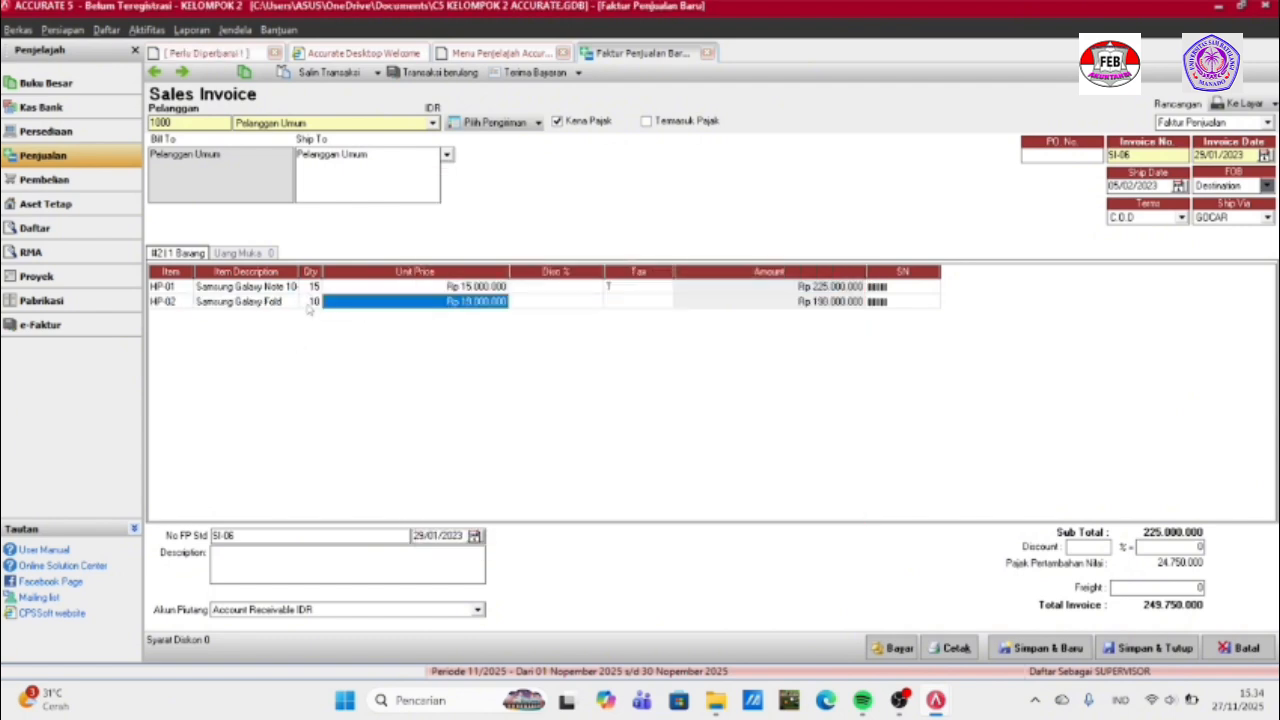
pyautogui.press('Tab')
pyautogui.press('Tab')
pyautogui.write('T')
pyautogui.press('Tab')
pyautogui.press('Tab')
pyautogui.press('Tab')
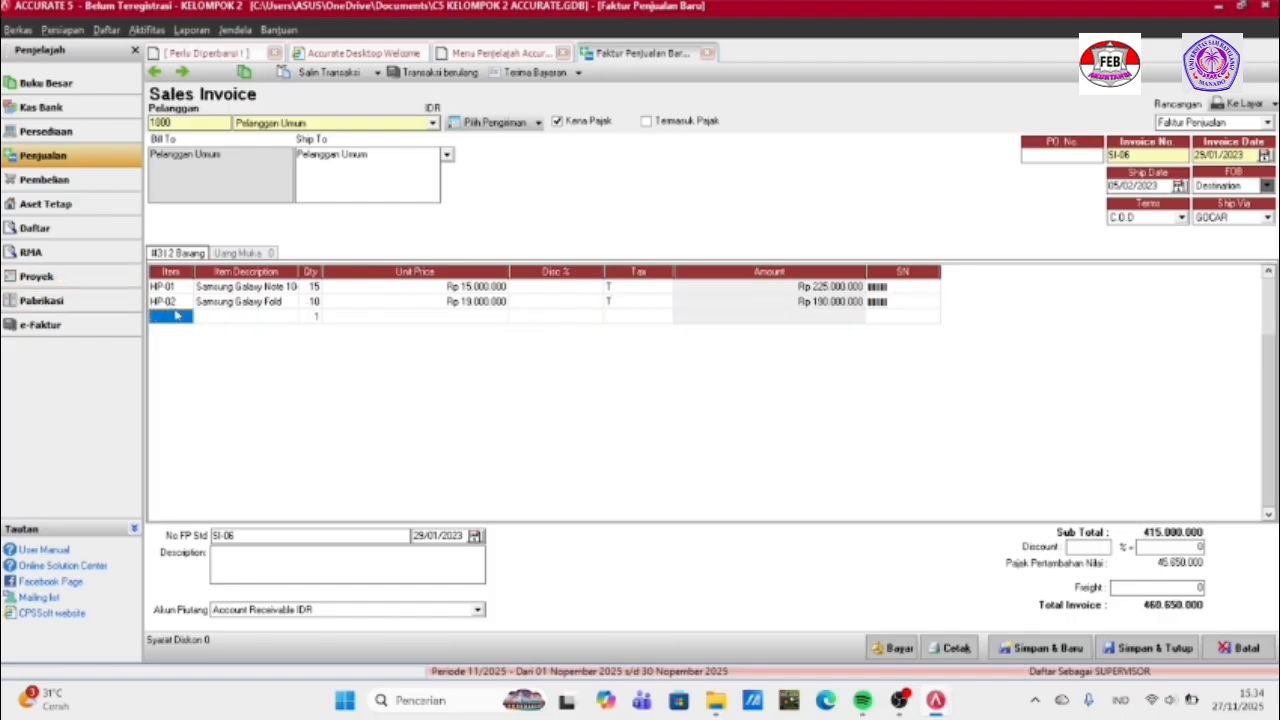
# Add Iphone XS Max (HP-03) with quantity 8 and tax code T, and save and close the invoice.
pyautogui.click(184, 317)
pyautogui.click(184, 317)
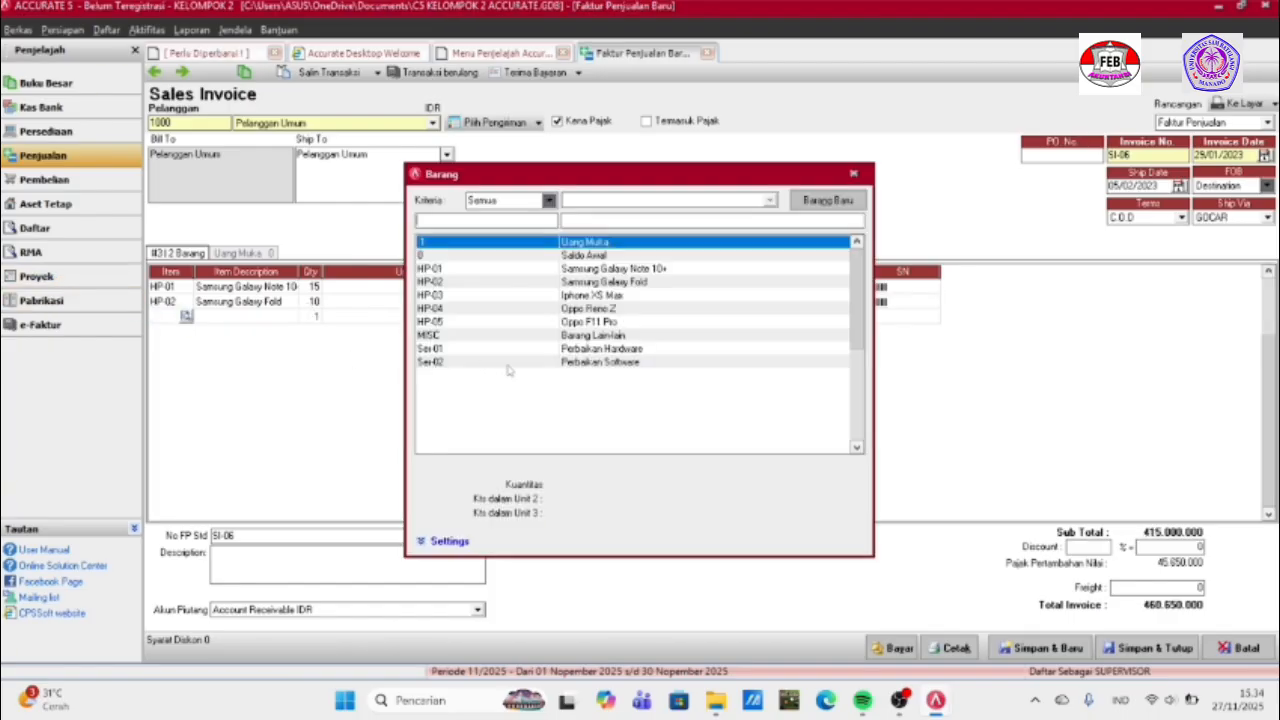
pyautogui.doubleClick(559, 296)
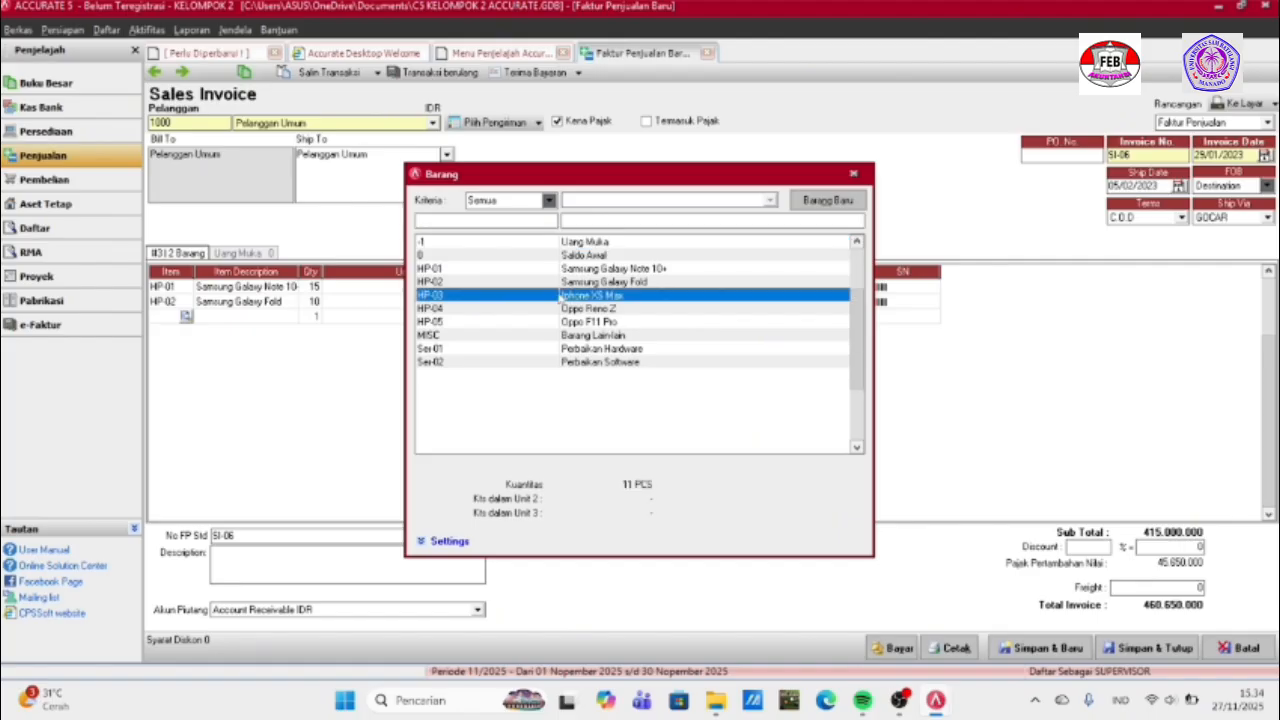
pyautogui.click(320, 317)
pyautogui.write('8')
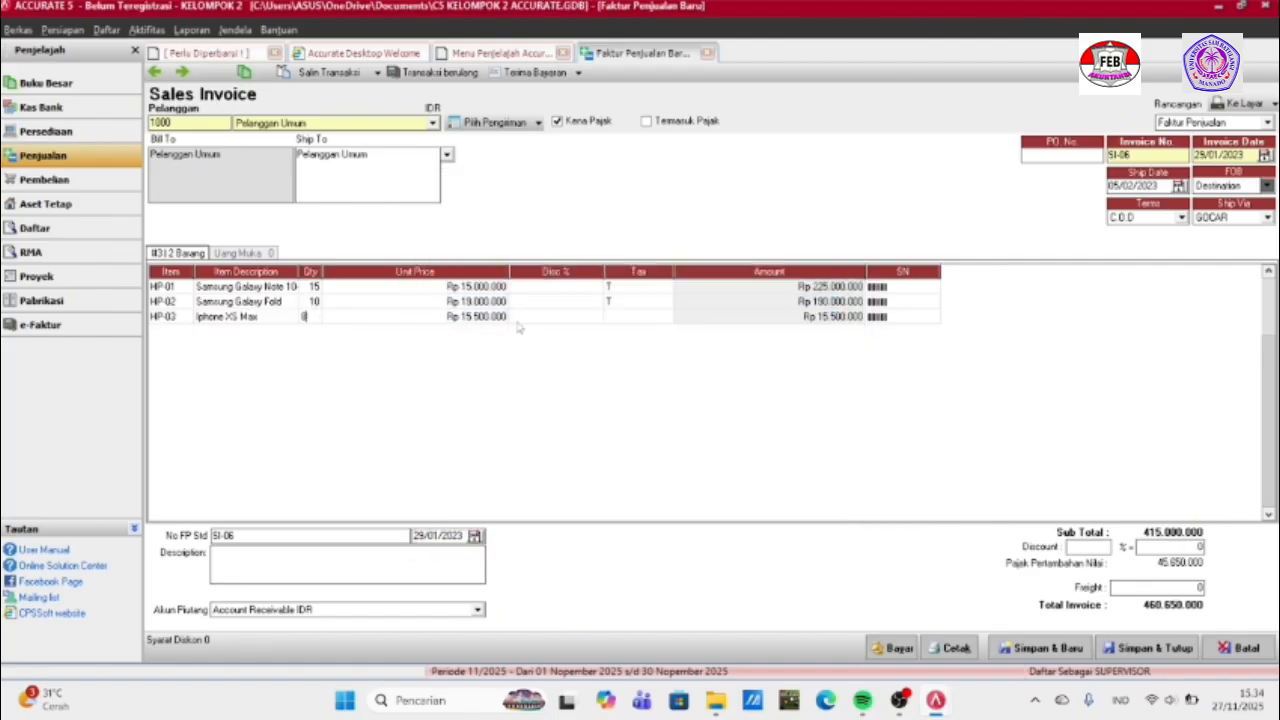
pyautogui.press('Tab')
pyautogui.press('Tab')
pyautogui.press('Tab')
pyautogui.write('T')
pyautogui.press('Tab')
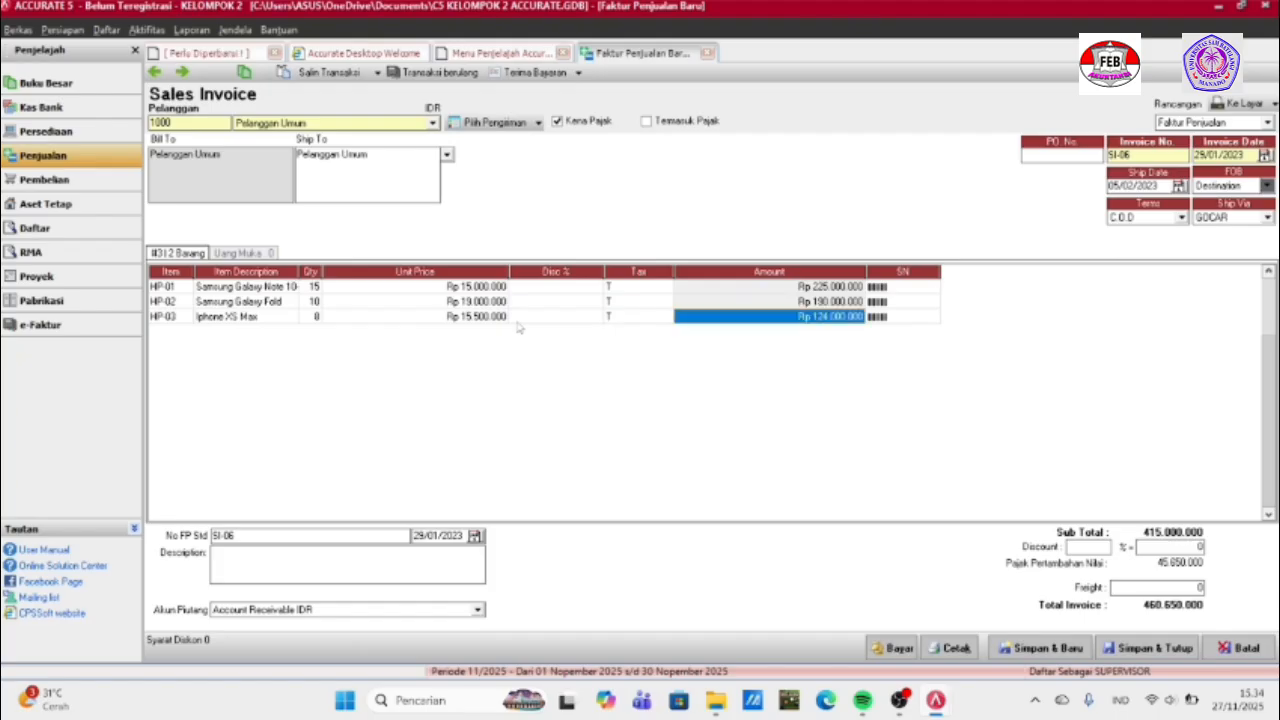
pyautogui.press('Tab')
pyautogui.press('Tab')
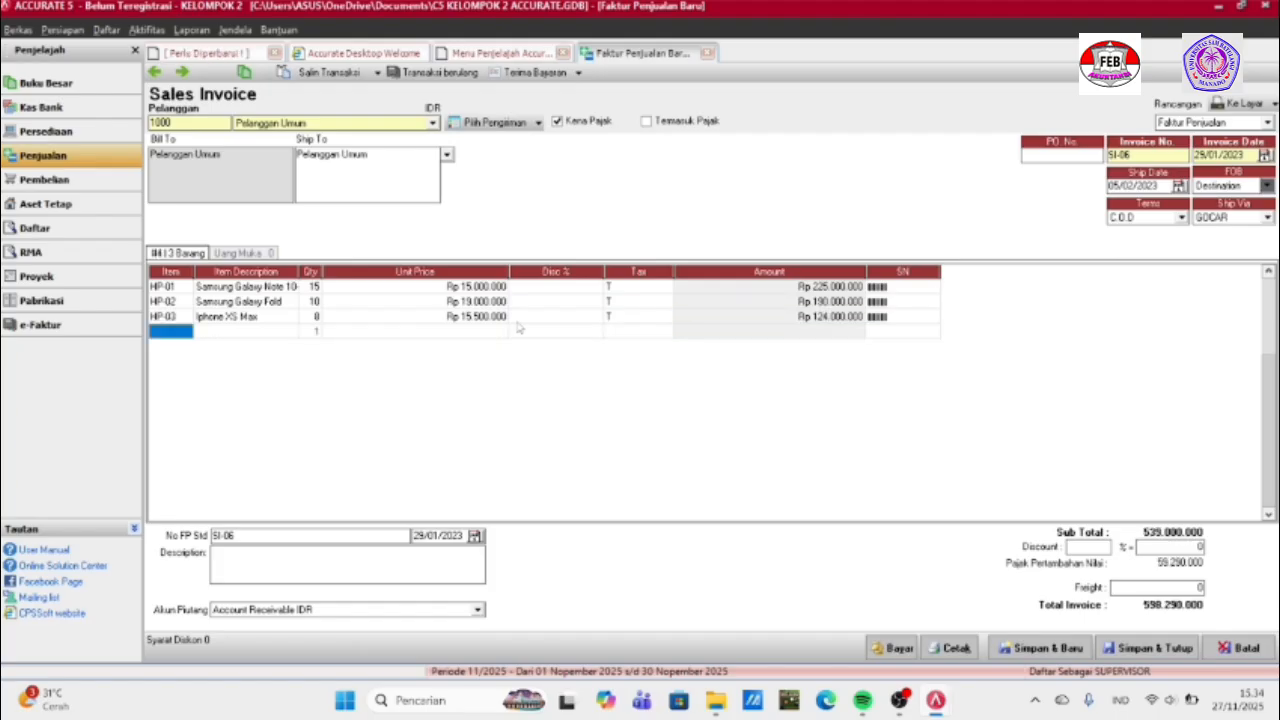
pyautogui.click(722, 319)
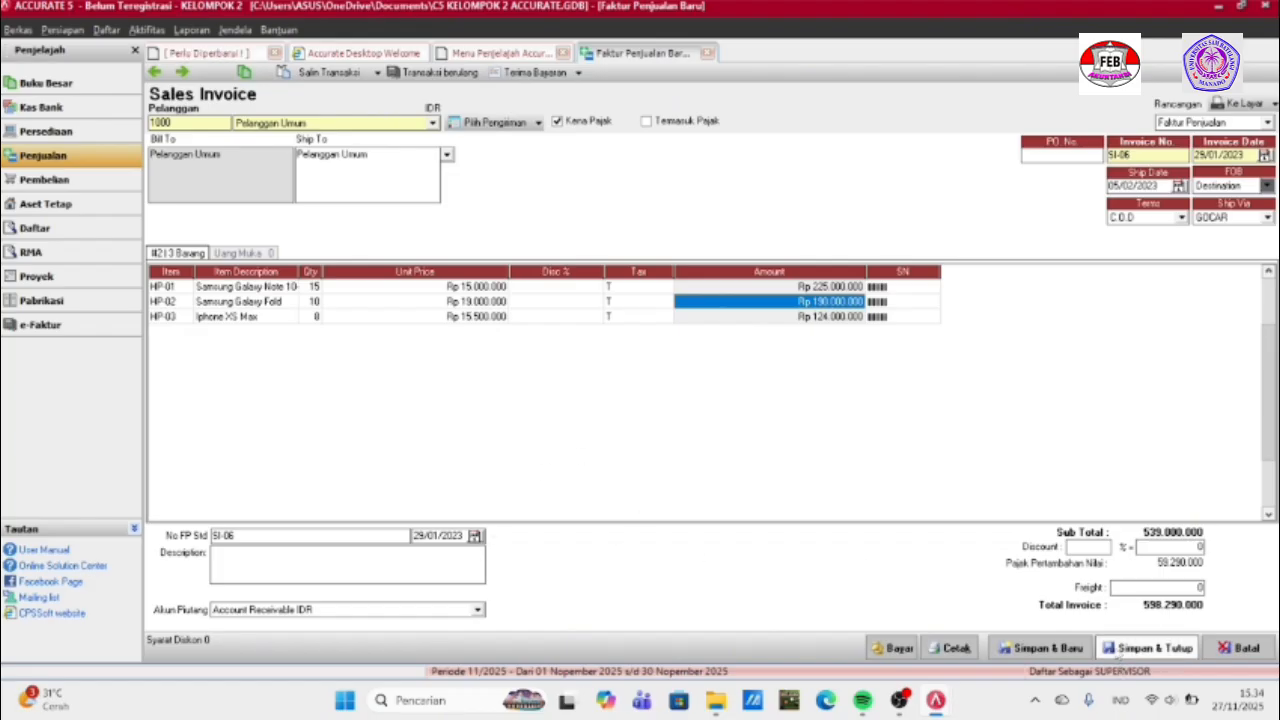
pyautogui.click(1148, 648)
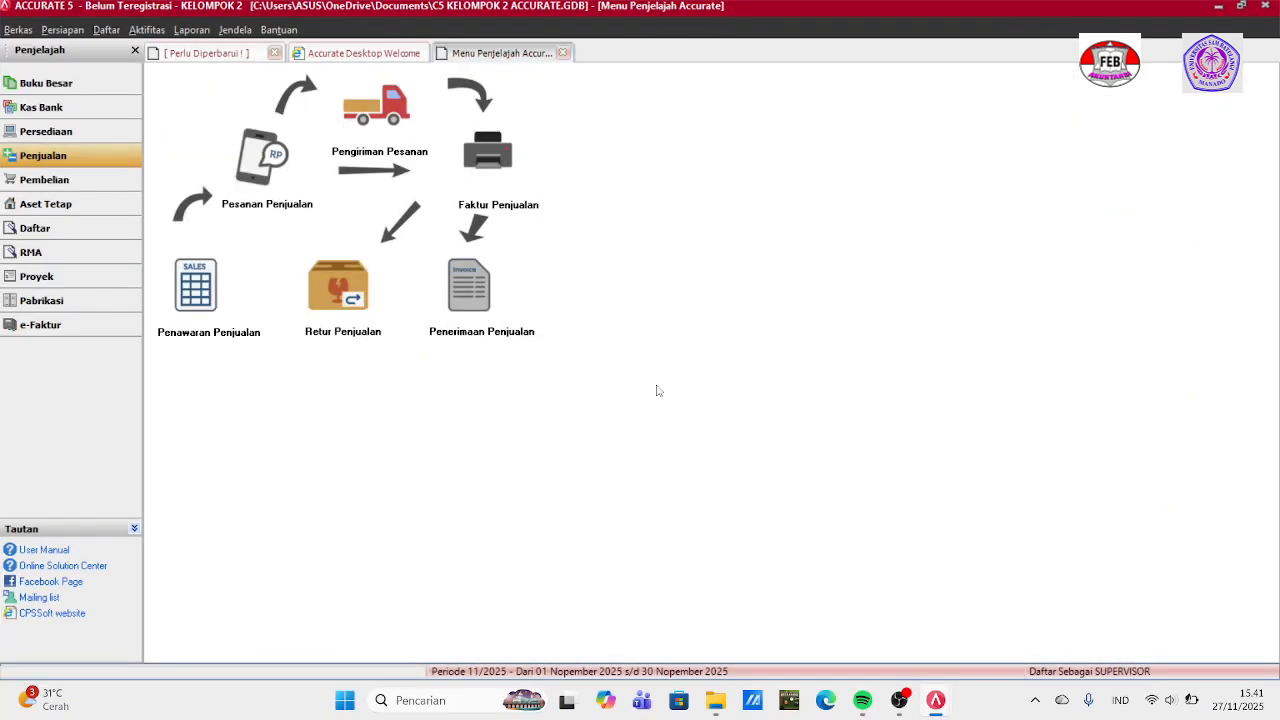
# Create a new sales return for the customer OkeShop with the return number SR-01.
pyautogui.click(318, 310)
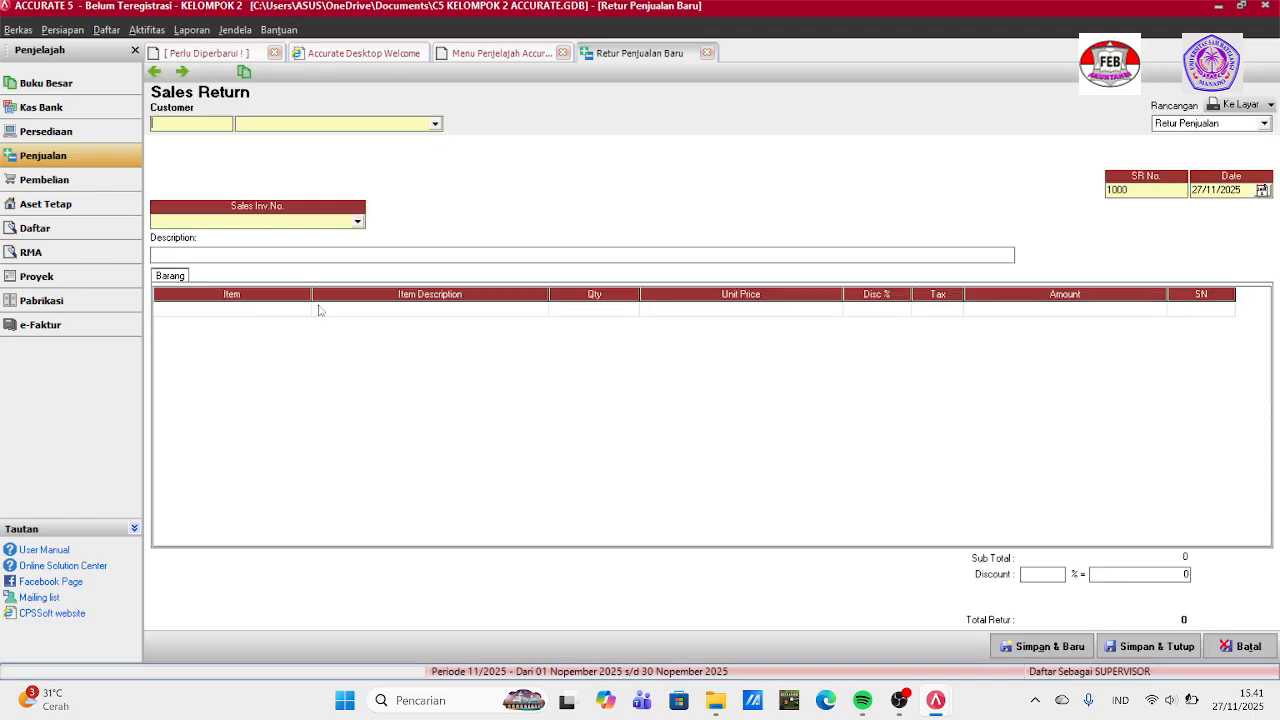
pyautogui.click(436, 125)
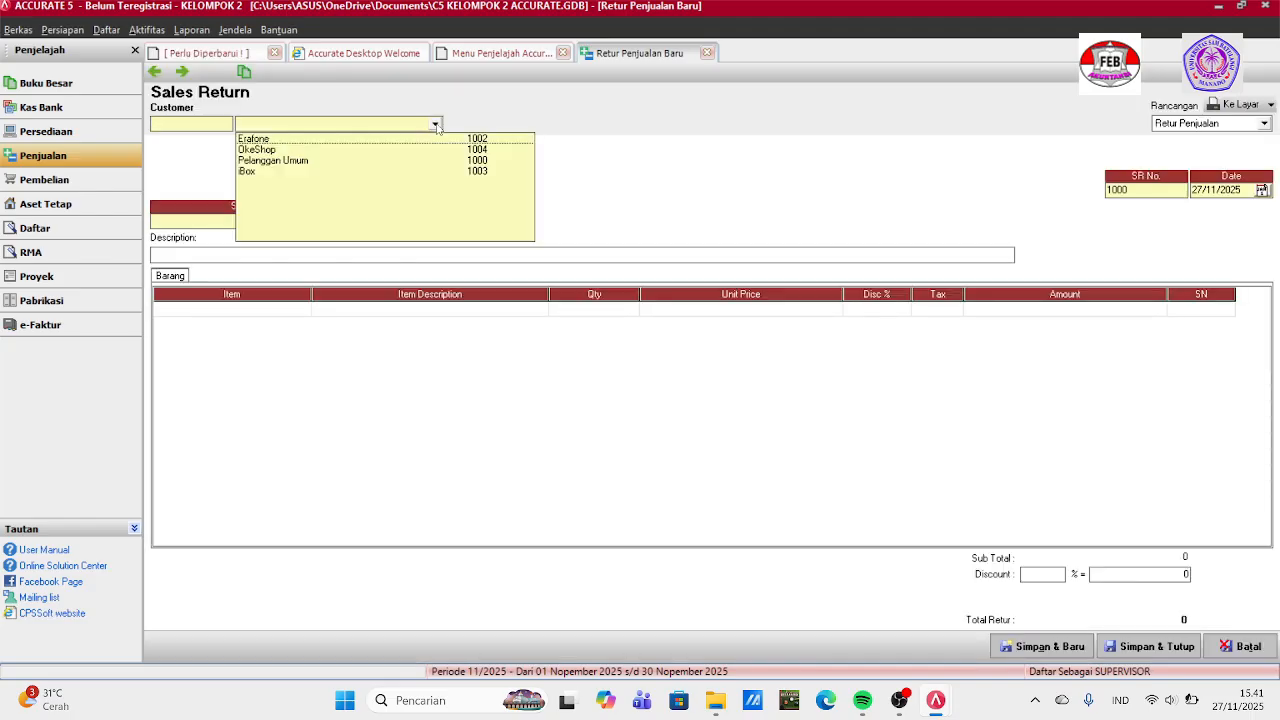
pyautogui.click(384, 151)
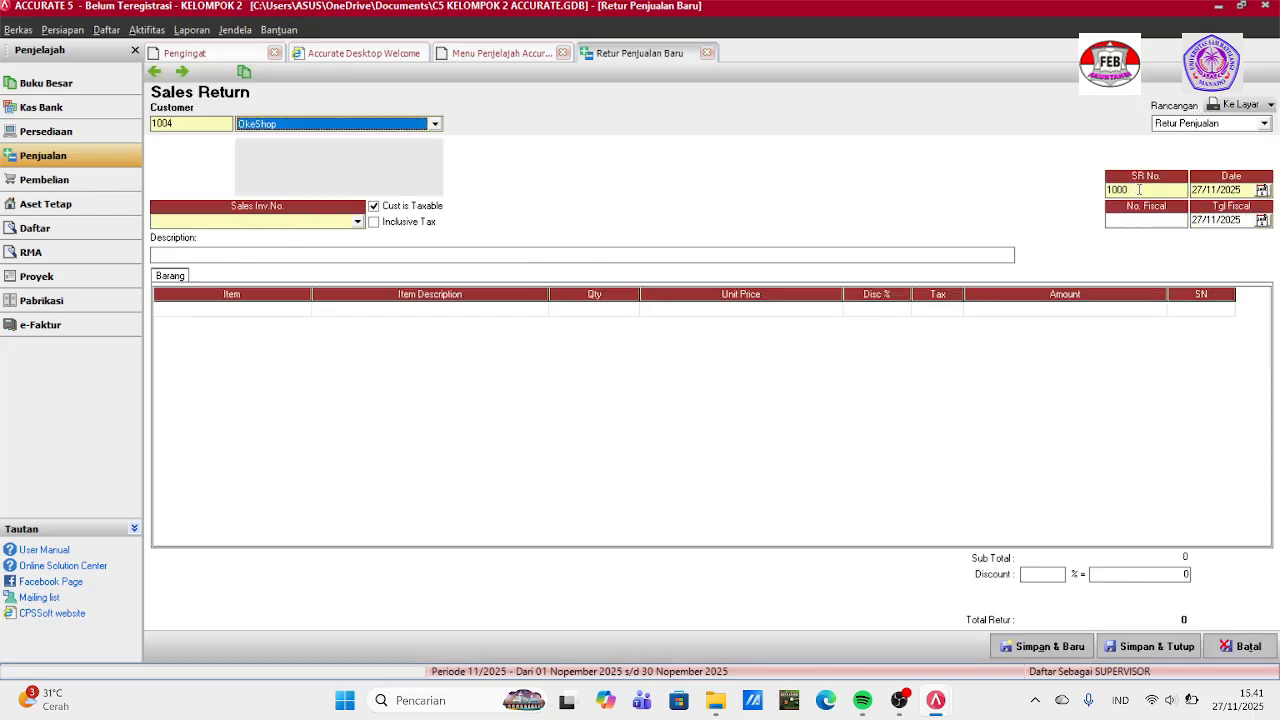
pyautogui.press('BackSpace')
pyautogui.press('BackSpace')
pyautogui.press('BackSpace')
pyautogui.press('BackSpace')
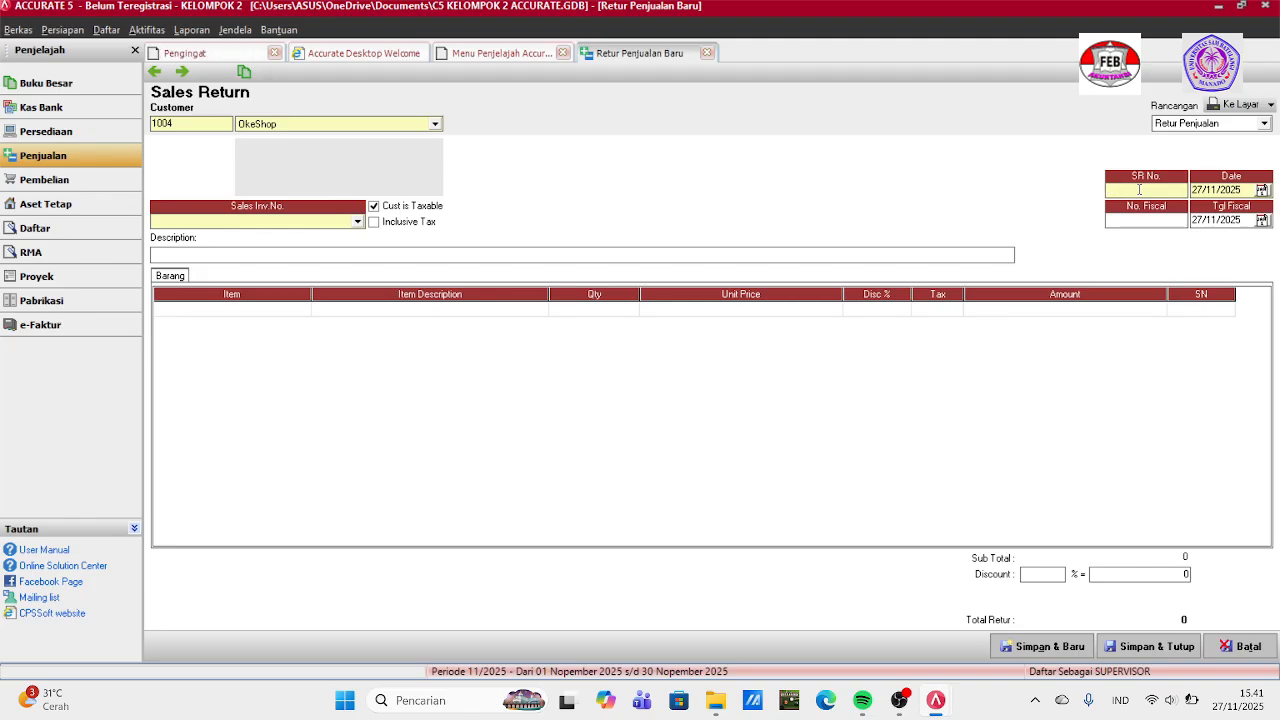
pyautogui.write('SR-01')
# Set the sales return's date to 24/01/2023.
pyautogui.click(1244, 189)
pyautogui.press('BackSpace')
pyautogui.press('BackSpace')
pyautogui.press('BackSpace')
pyautogui.press('BackSpace')
pyautogui.press('BackSpace')
pyautogui.press('BackSpace')
pyautogui.press('BackSpace')
pyautogui.press('BackSpace')
pyautogui.press('BackSpace')
pyautogui.press('BackSpace')
pyautogui.write('24/')
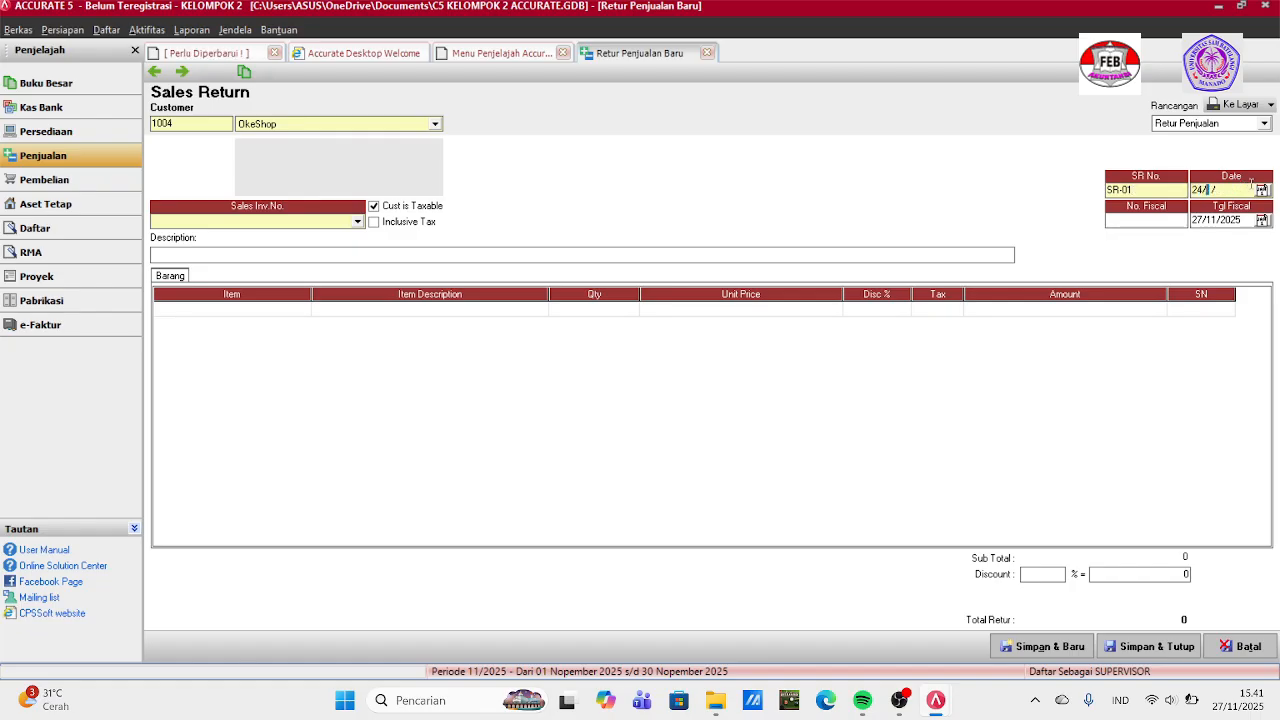
pyautogui.write('01/2023')
# Enter the fiscal number 07-PJK/I/23 and set the fiscal date to 21/01/2023.
pyautogui.click(1161, 221)
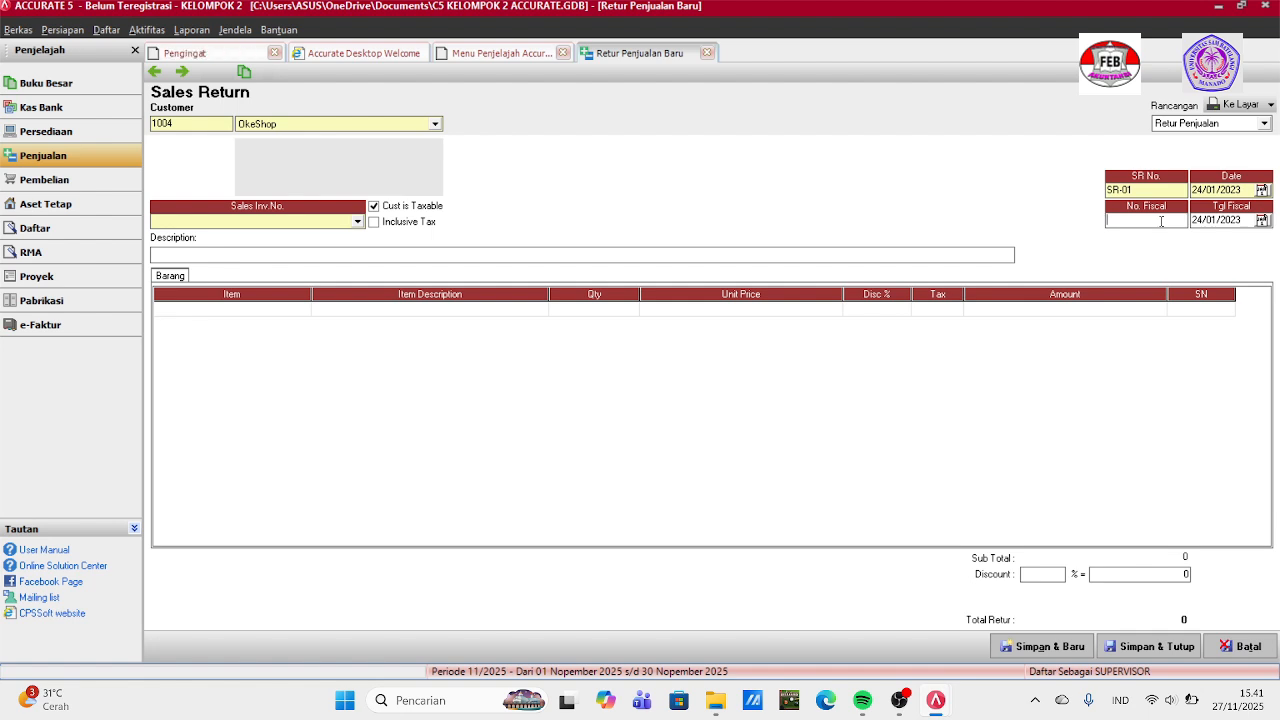
pyautogui.write('07-PJK/I')
pyautogui.write('/23')
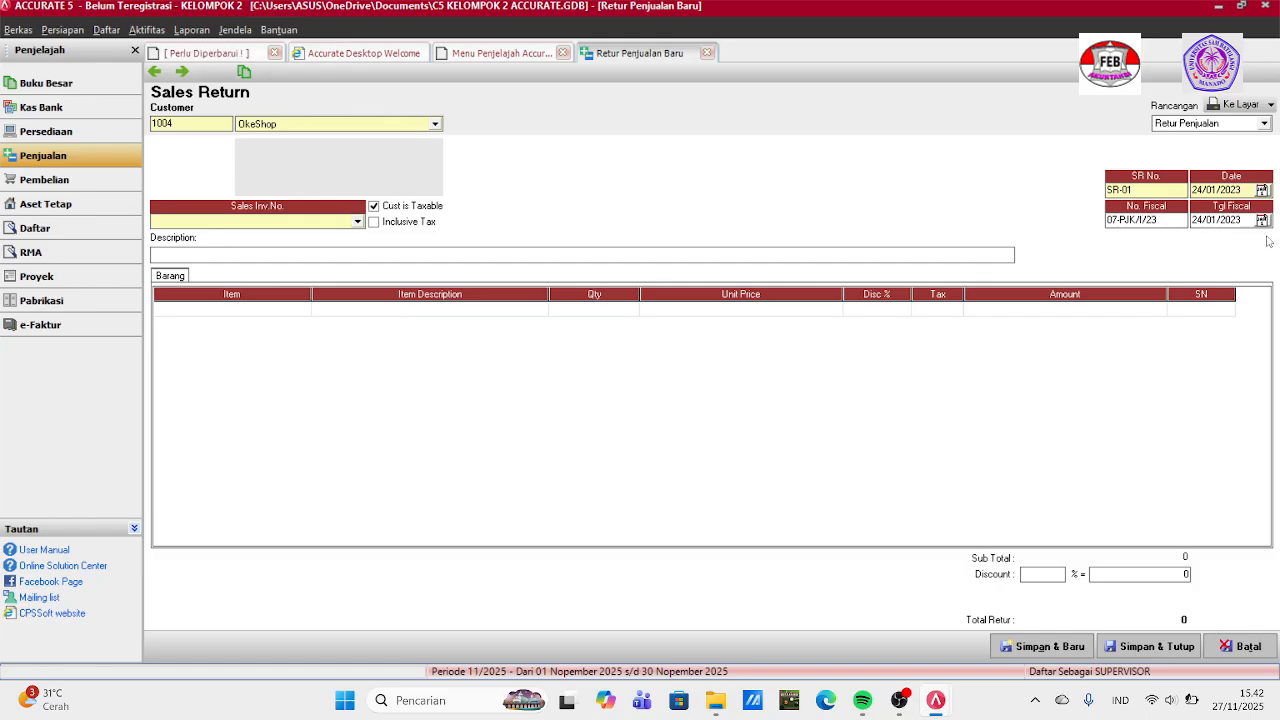
pyautogui.press('Tab')
pyautogui.click(1203, 220)
pyautogui.press('BackSpace')
pyautogui.write('1')
# Link the return to sales invoice SI-02 and enter the description "PENGEMBALIAN OPPO RENO Z SEBANYAK 1 PCS KARENA RUSAK".
pyautogui.click(357, 222)
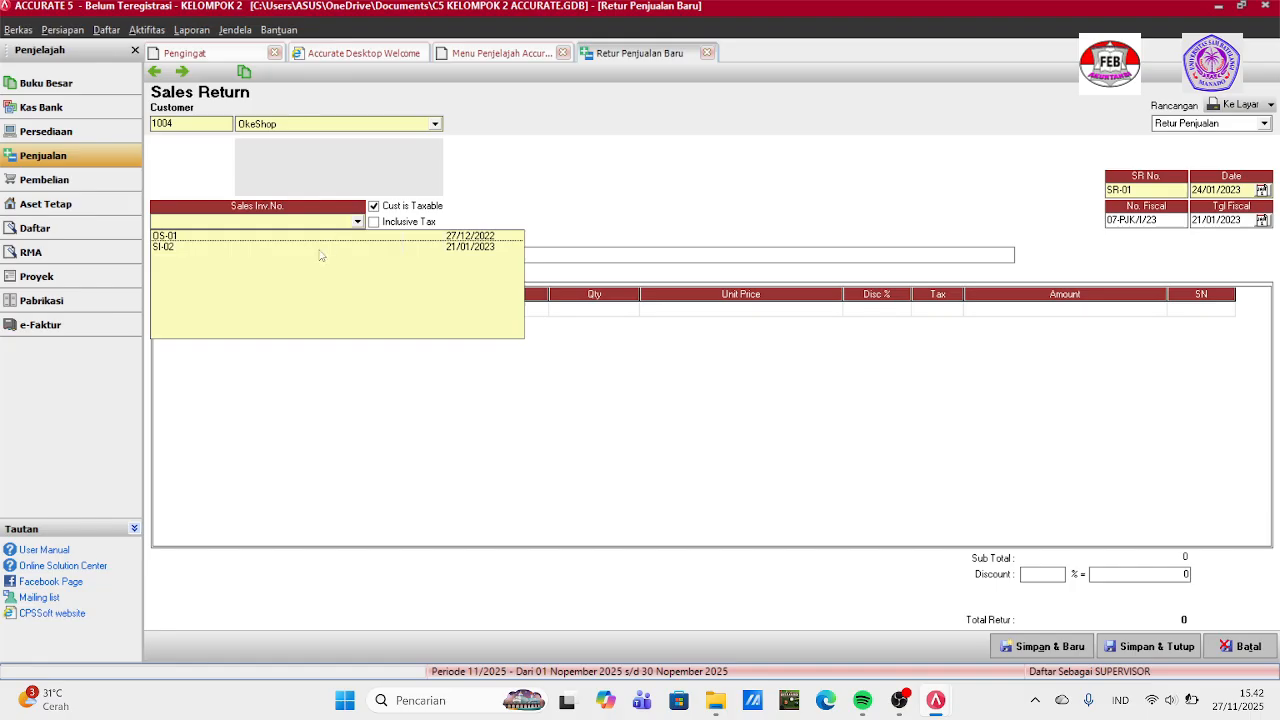
pyautogui.click(320, 249)
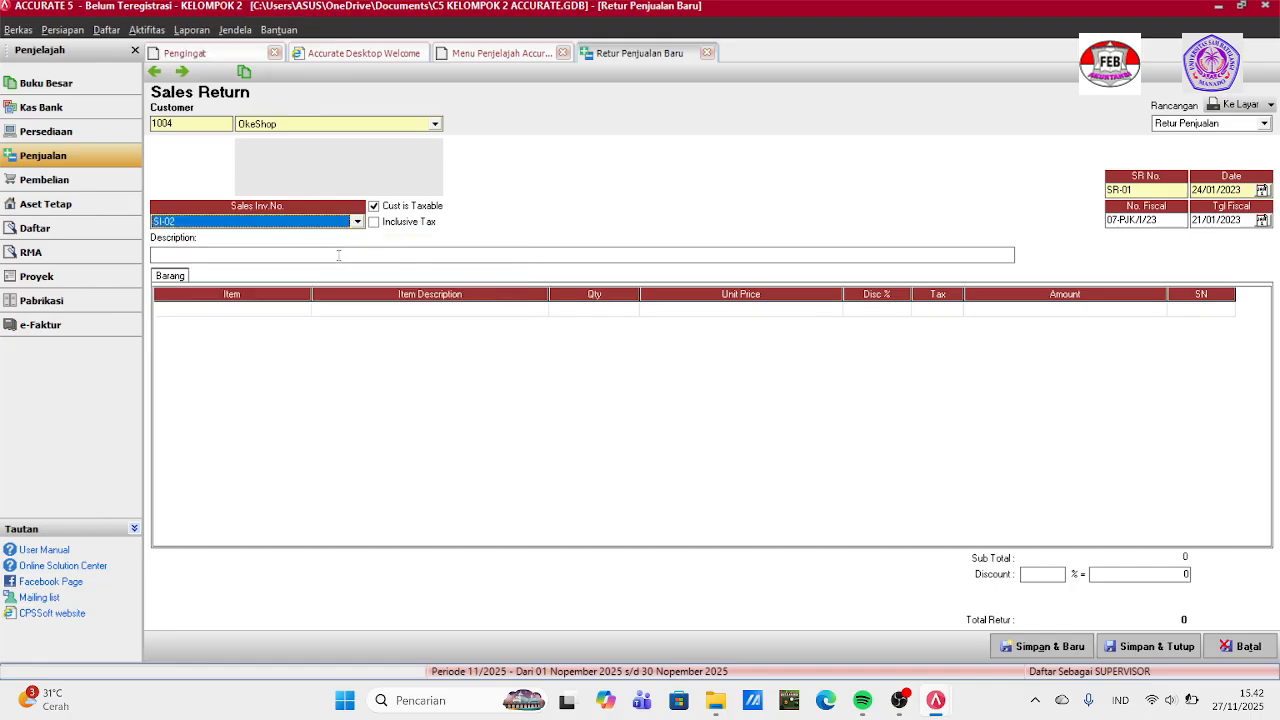
pyautogui.click(338, 255)
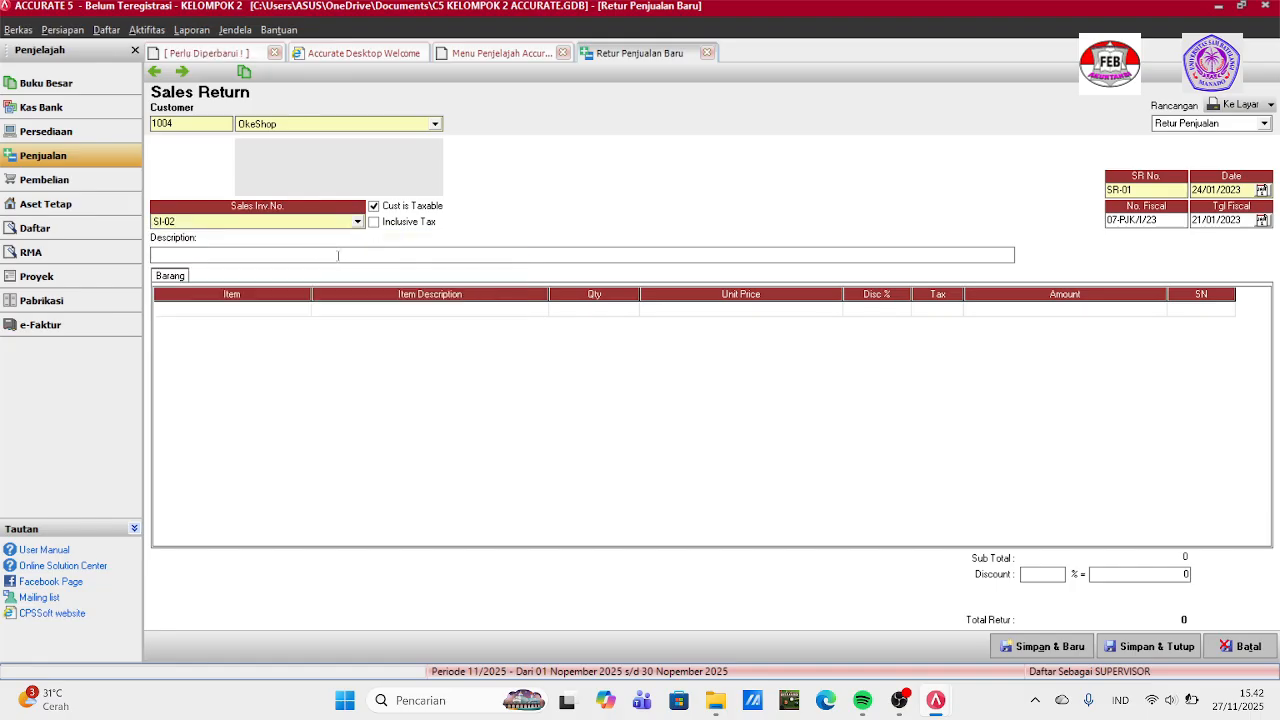
pyautogui.write('PENGEMBALIAN OPPO RENO Z')
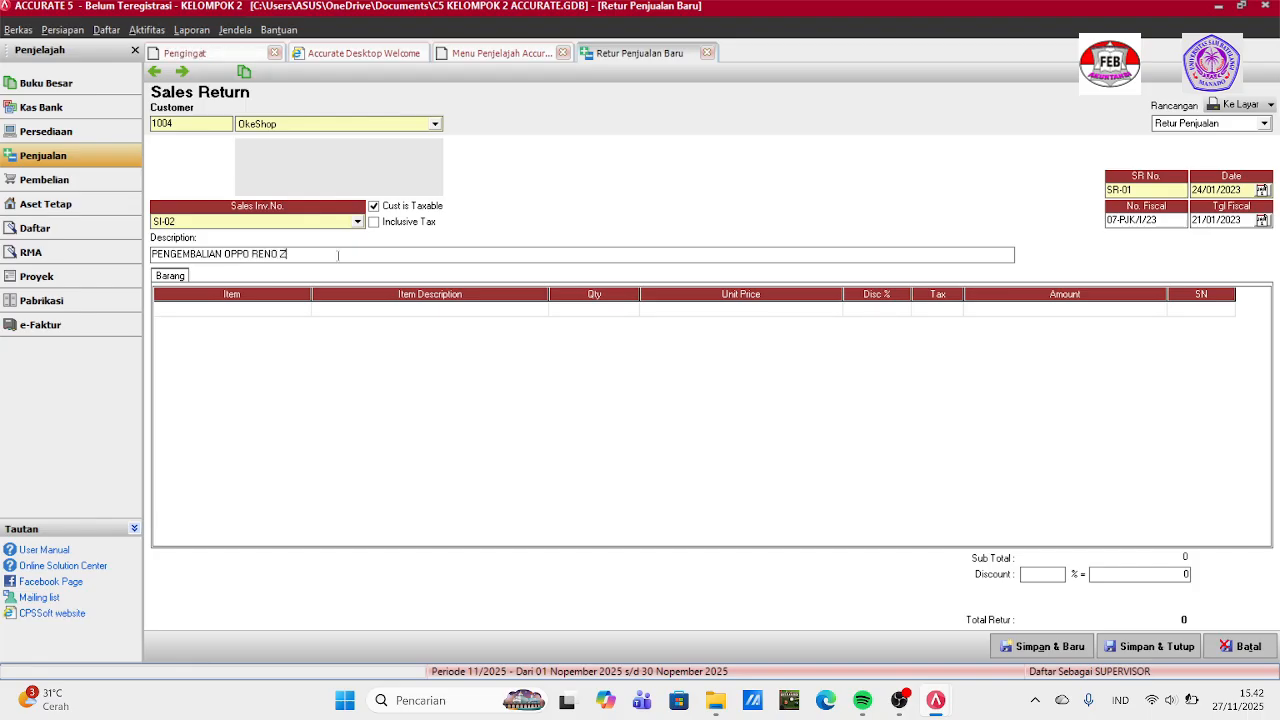
pyautogui.write(' SEBANYAK 1 PCS KARENA RUSAK')
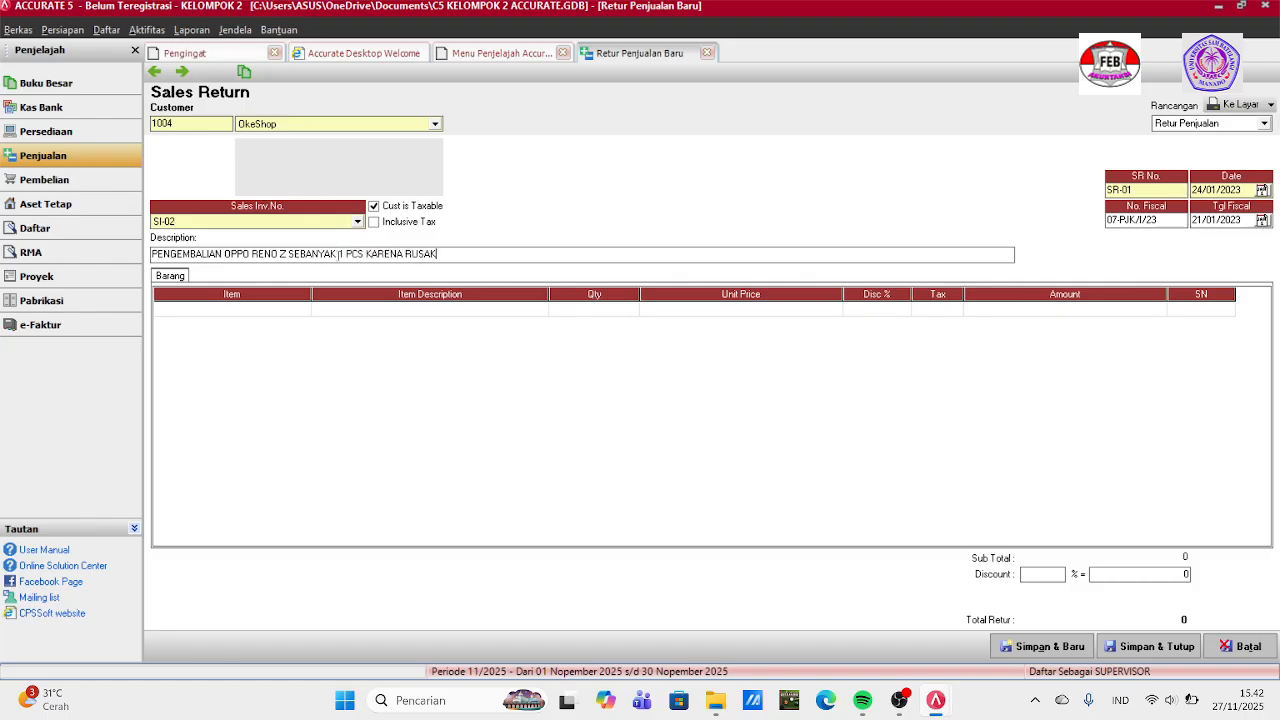
# Add the Oppo Reno Z item to the sales return, declining to return all the goods.
pyautogui.click(408, 310)
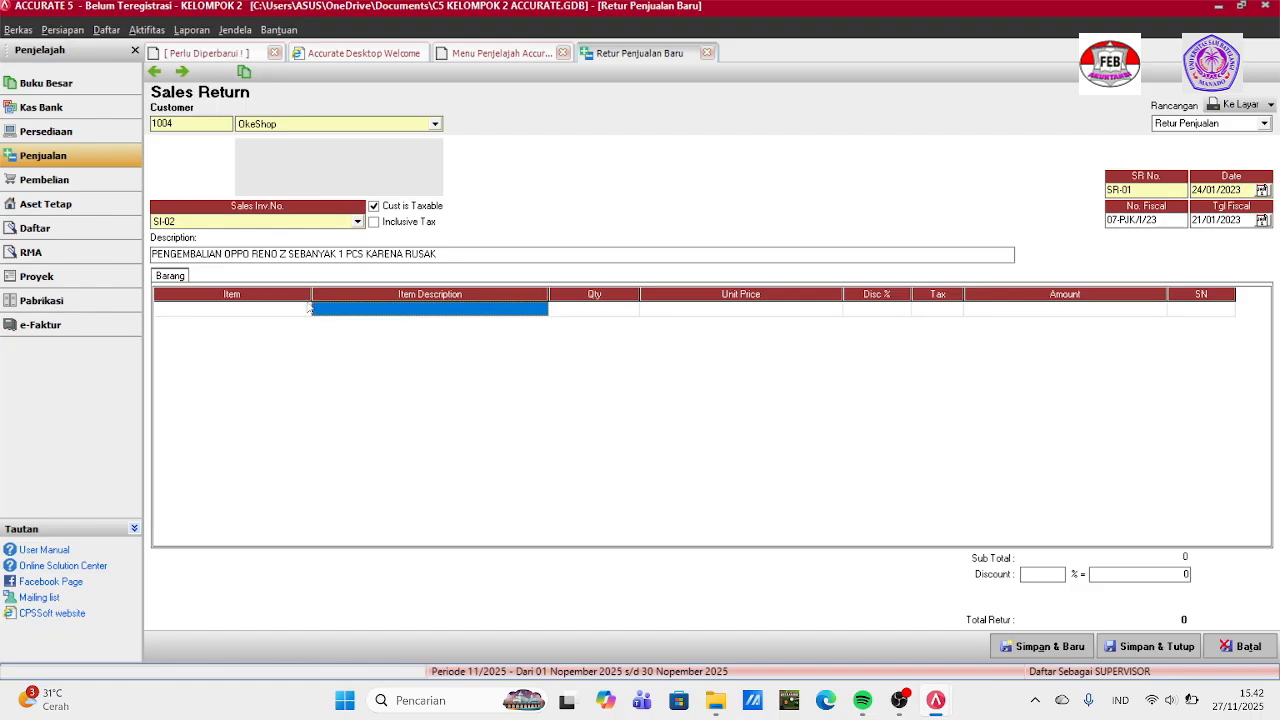
pyautogui.click(516, 312)
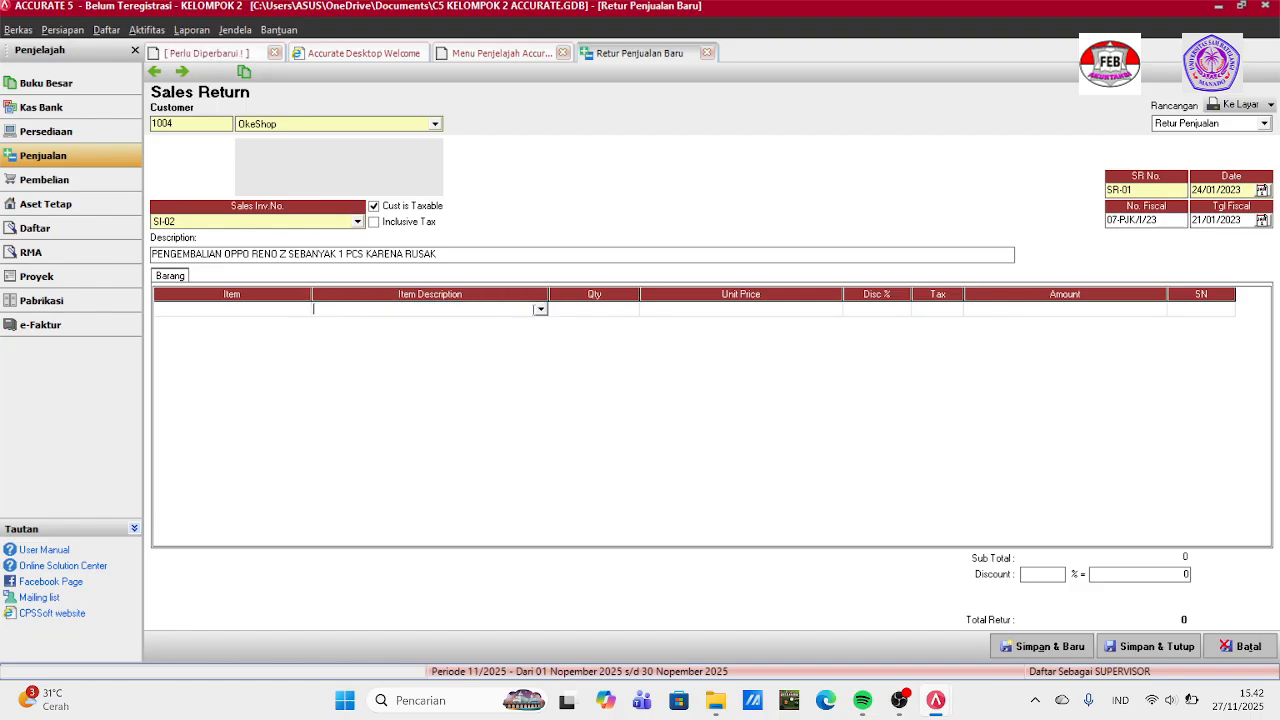
pyautogui.click(540, 309)
pyautogui.click(489, 336)
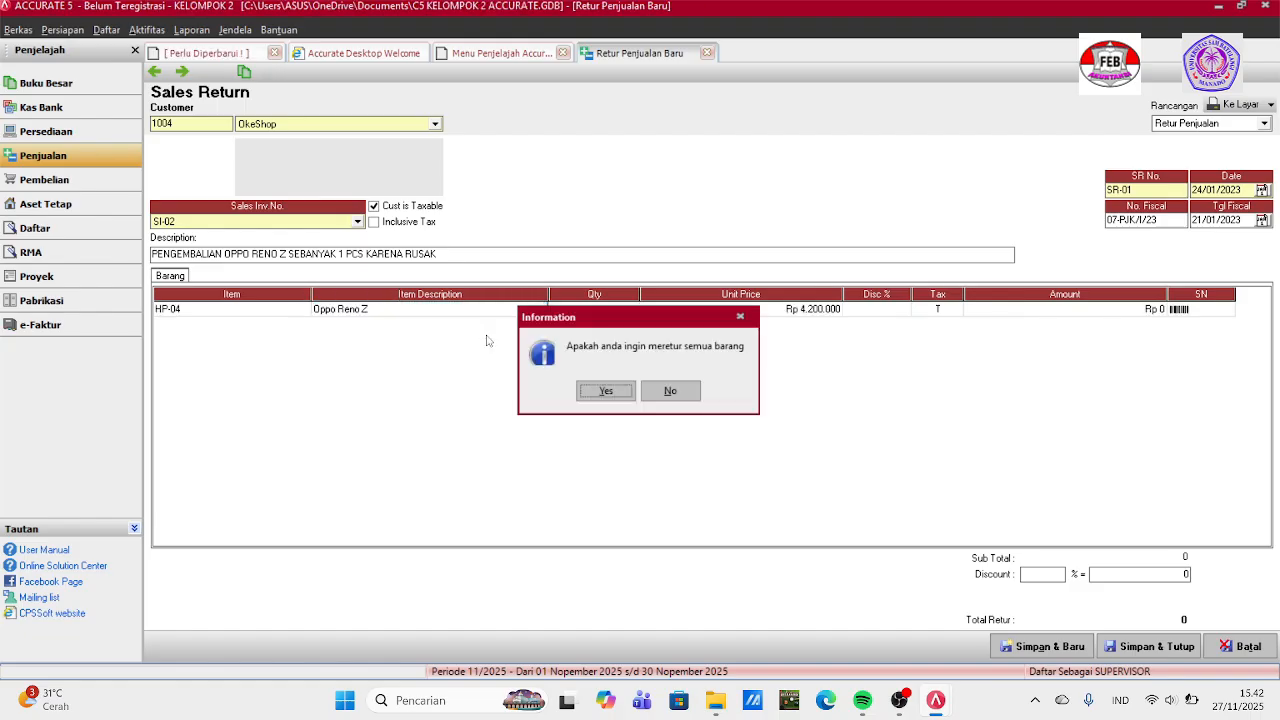
pyautogui.click(666, 394)
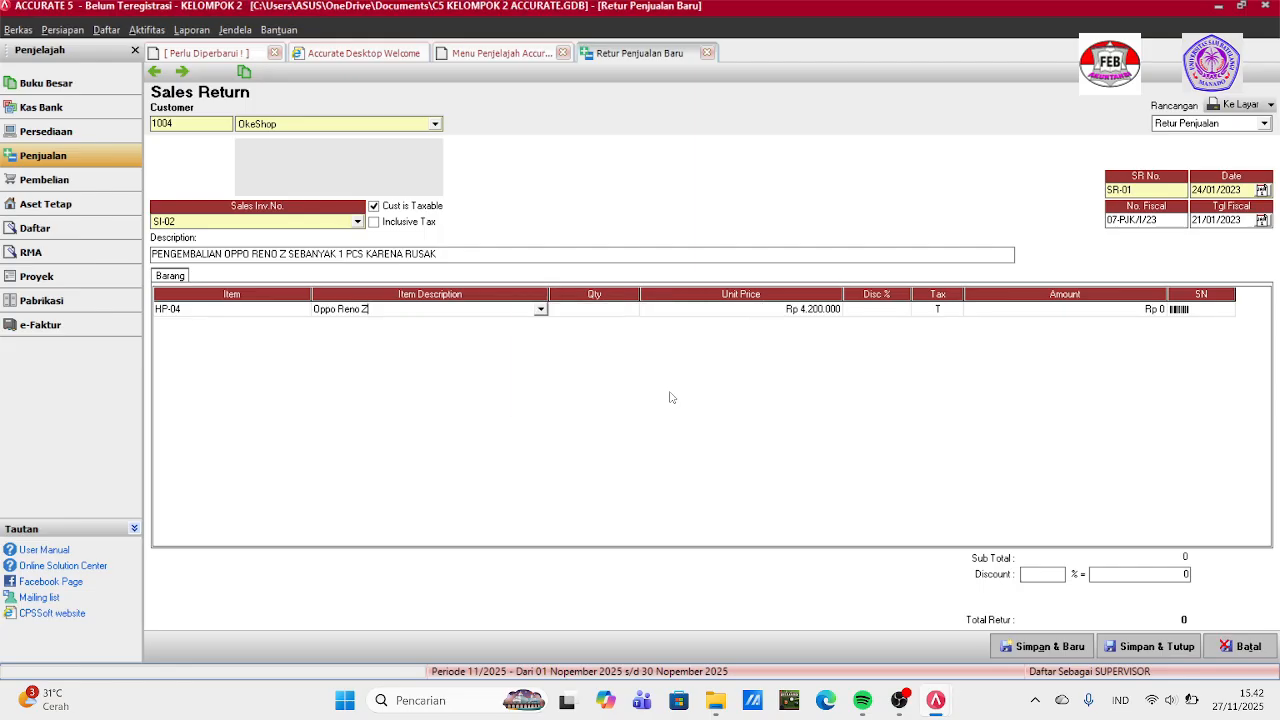
# Set the returned Oppo Reno Z quantity to 1, then save and close the sales return.
pyautogui.click(583, 311)
pyautogui.write('1')
pyautogui.press('Tab')
pyautogui.press('Tab')
pyautogui.press('Tab')
pyautogui.press('Tab')
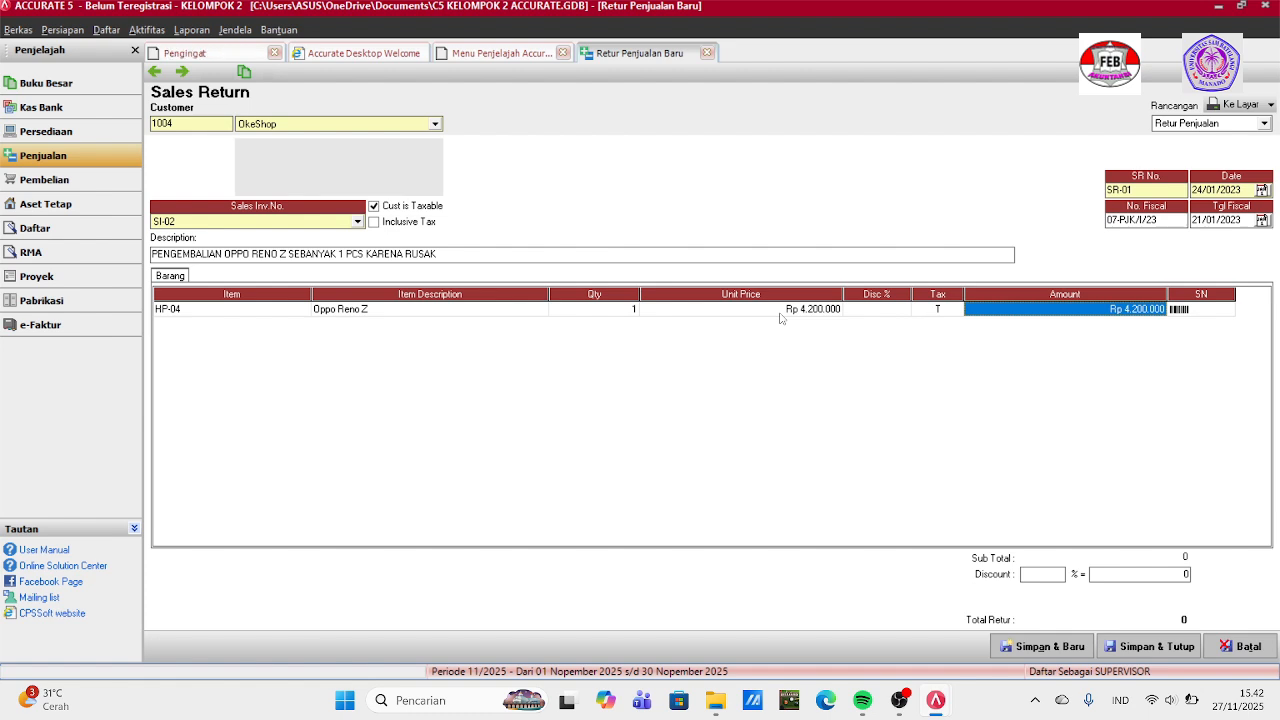
pyautogui.press('Tab')
pyautogui.press('Tab')
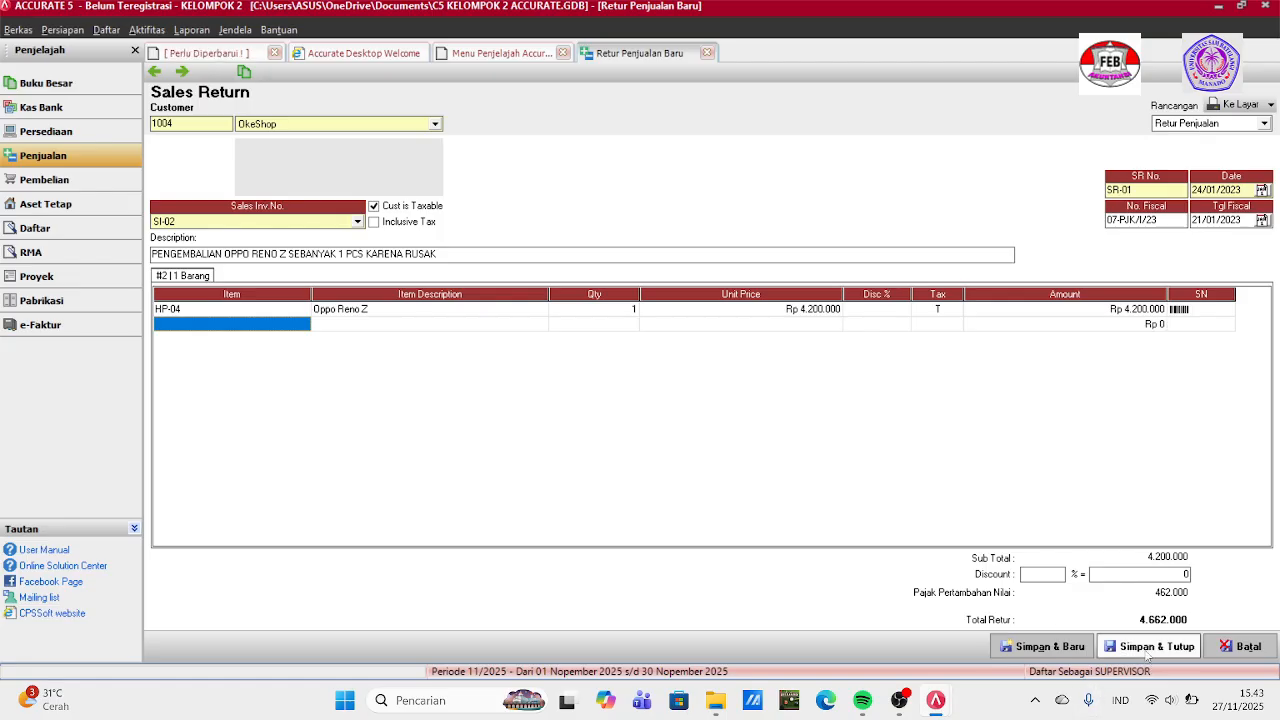
pyautogui.click(1148, 647)
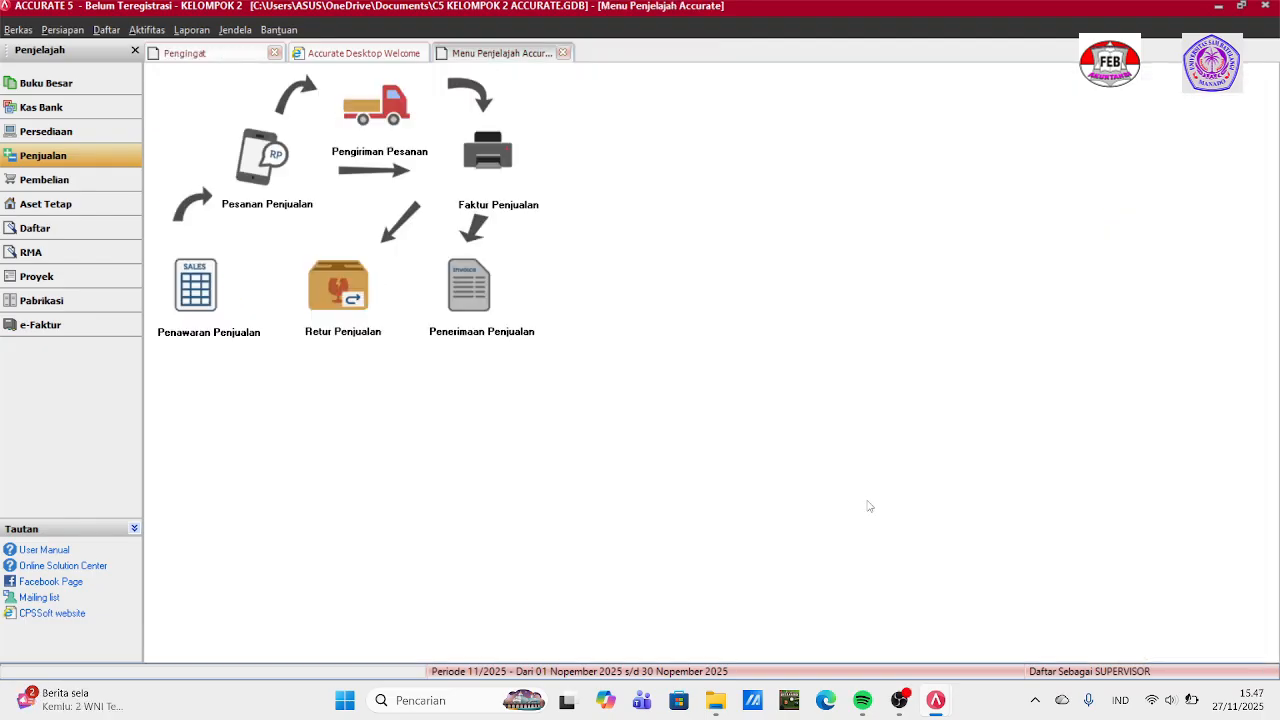
# Create a new customer receipt from iBox with the payment date 06/01/2023.
pyautogui.click(466, 284)
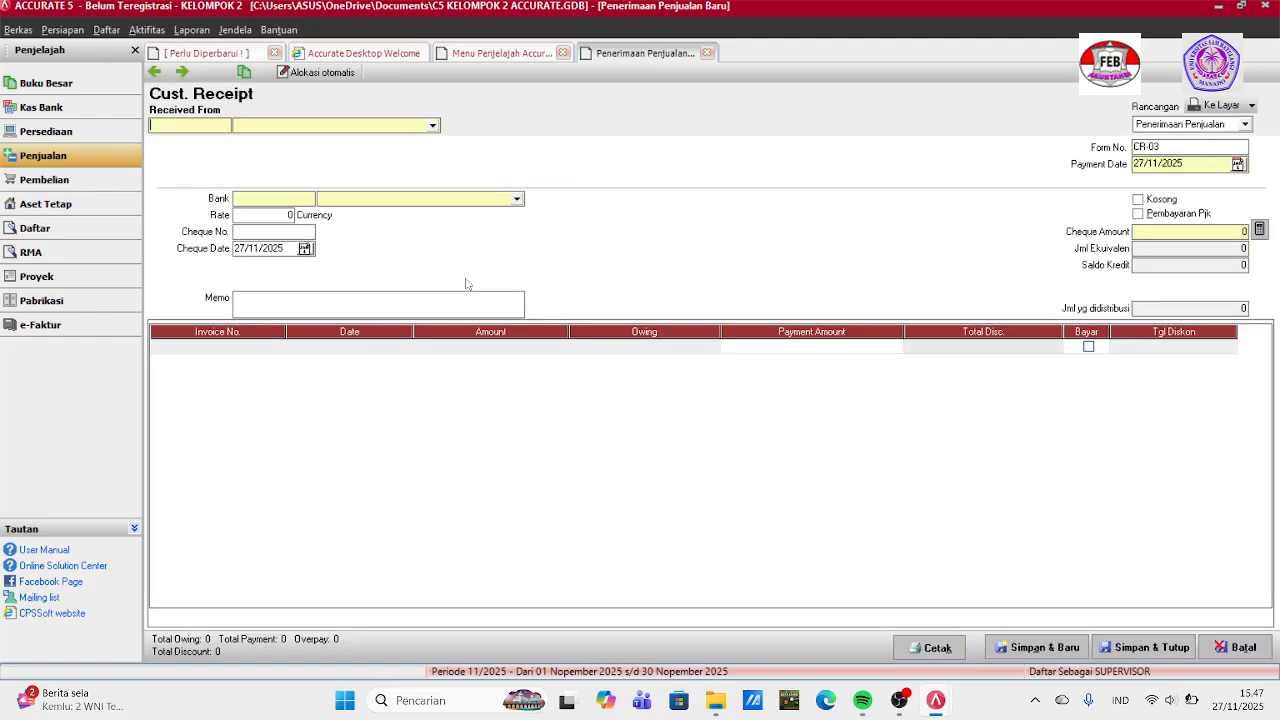
pyautogui.click(434, 125)
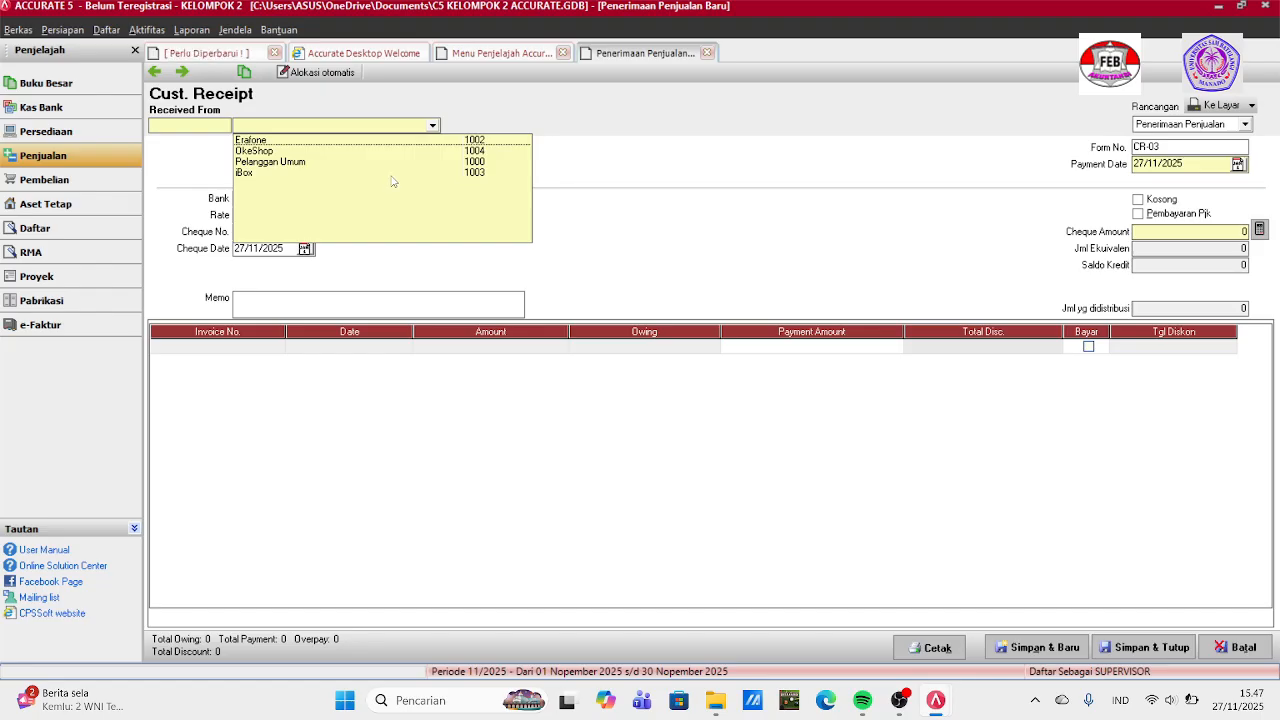
pyautogui.click(300, 175)
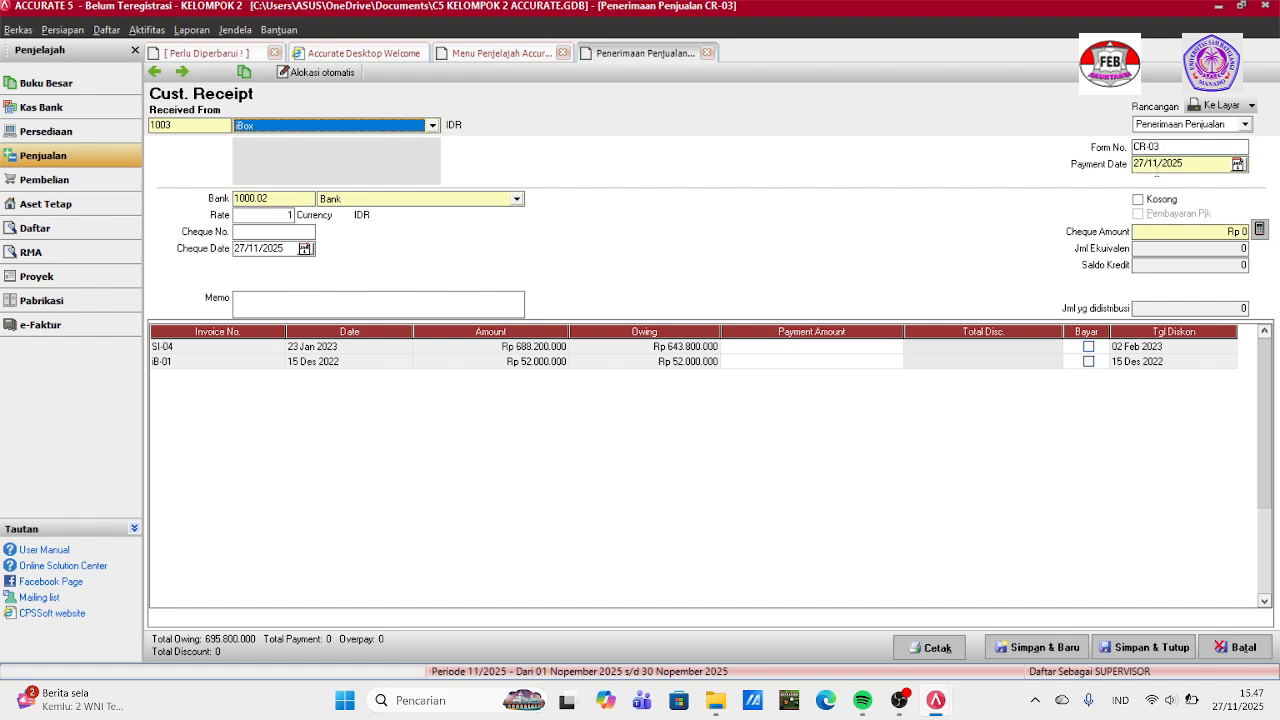
pyautogui.click(1185, 165)
pyautogui.press('BackSpace')
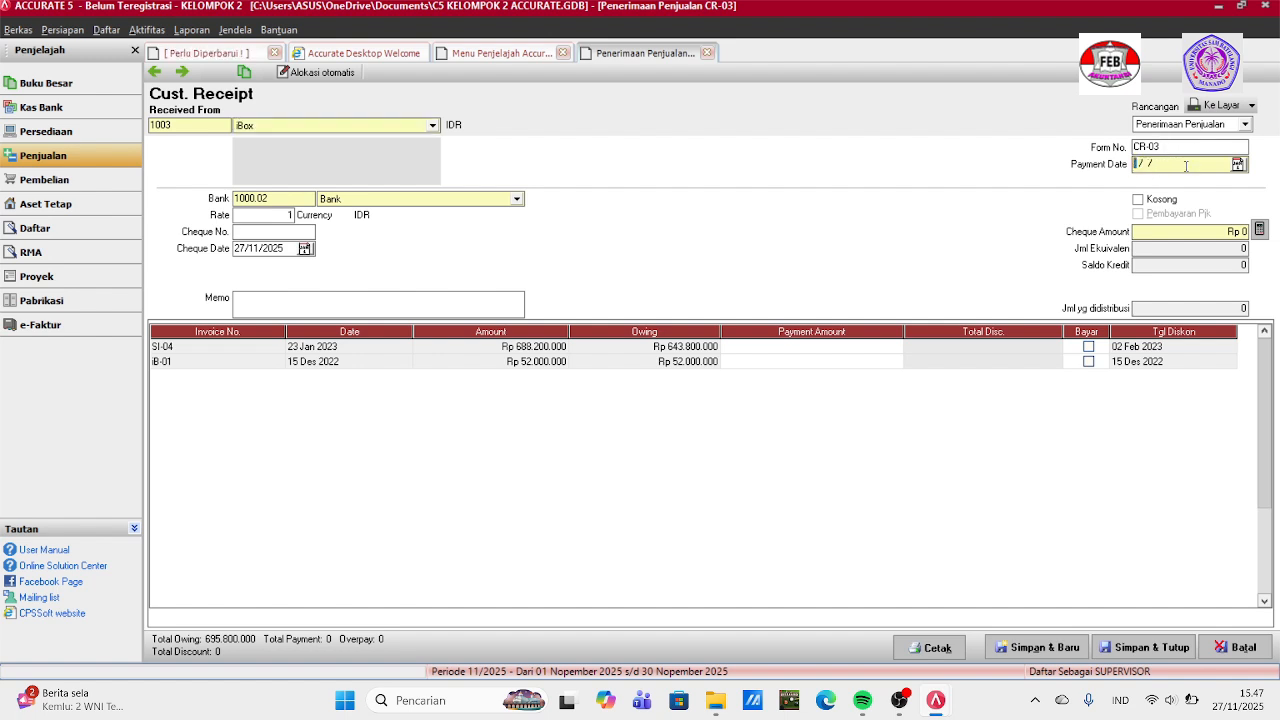
pyautogui.write('06/01/2023')
# Enter 04/CK-BX/23 as the cheque number of the iBox receipt.
pyautogui.write('ck')
pyautogui.press('BackSpace')
pyautogui.press('BackSpace')
pyautogui.write('CK-BX/23')
# Set the cheque date of the iBox receipt to 06/01/2023.
pyautogui.click(283, 249)
pyautogui.press('BackSpace')
pyautogui.press('BackSpace')
pyautogui.press('BackSpace')
pyautogui.press('BackSpace')
pyautogui.press('BackSpace')
pyautogui.press('BackSpace')
pyautogui.press('BackSpace')
pyautogui.press('BackSpace')
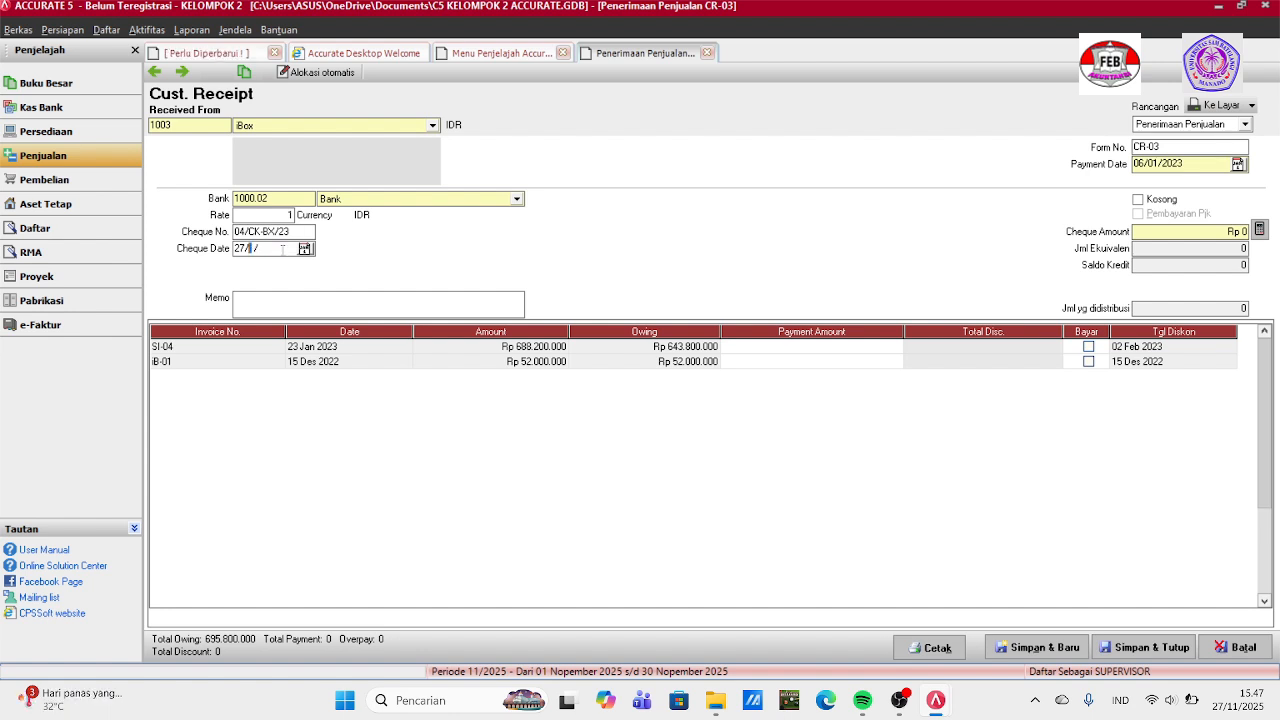
pyautogui.write('06/01/2')
pyautogui.write('023')
# Enter the receipt memo "PENERIMAAN ATAS FAKTUR IB-01 TANGGAL 15 DESEMBER 2022".
pyautogui.write('P')
pyautogui.write('ENERIM')
pyautogui.write('AAN ATAS ')
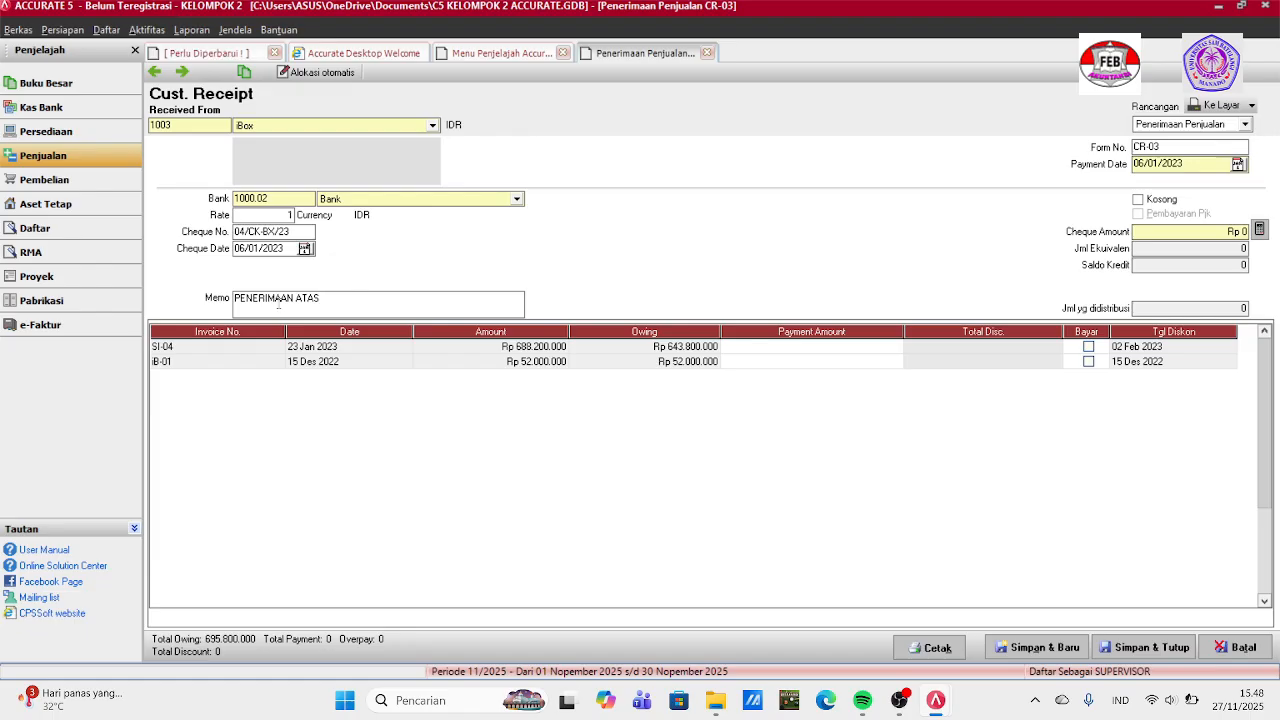
pyautogui.write('FAKTUR')
pyautogui.write('IB-01 TANGGAL 15 DES')
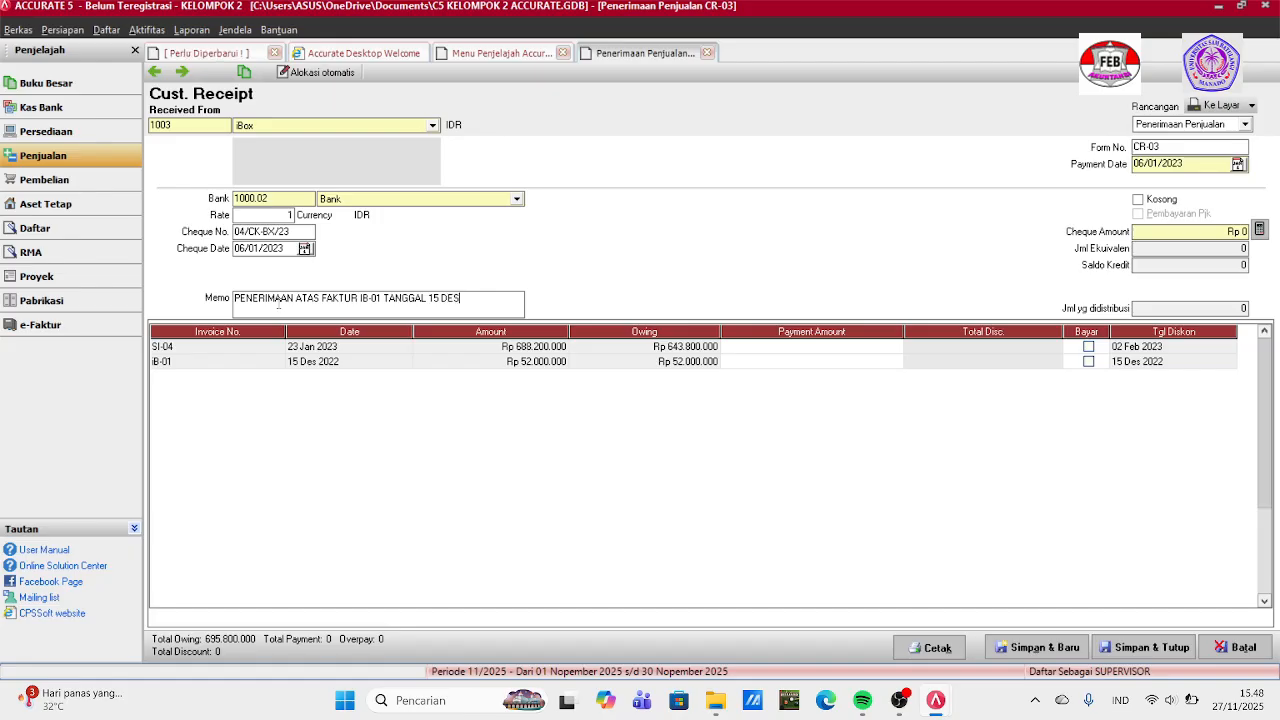
pyautogui.write('EMBER 2022')
# Mark invoice iB-01 as paid, fill the cheque amount from its payment, and save and close the receipt.
pyautogui.click(1089, 363)
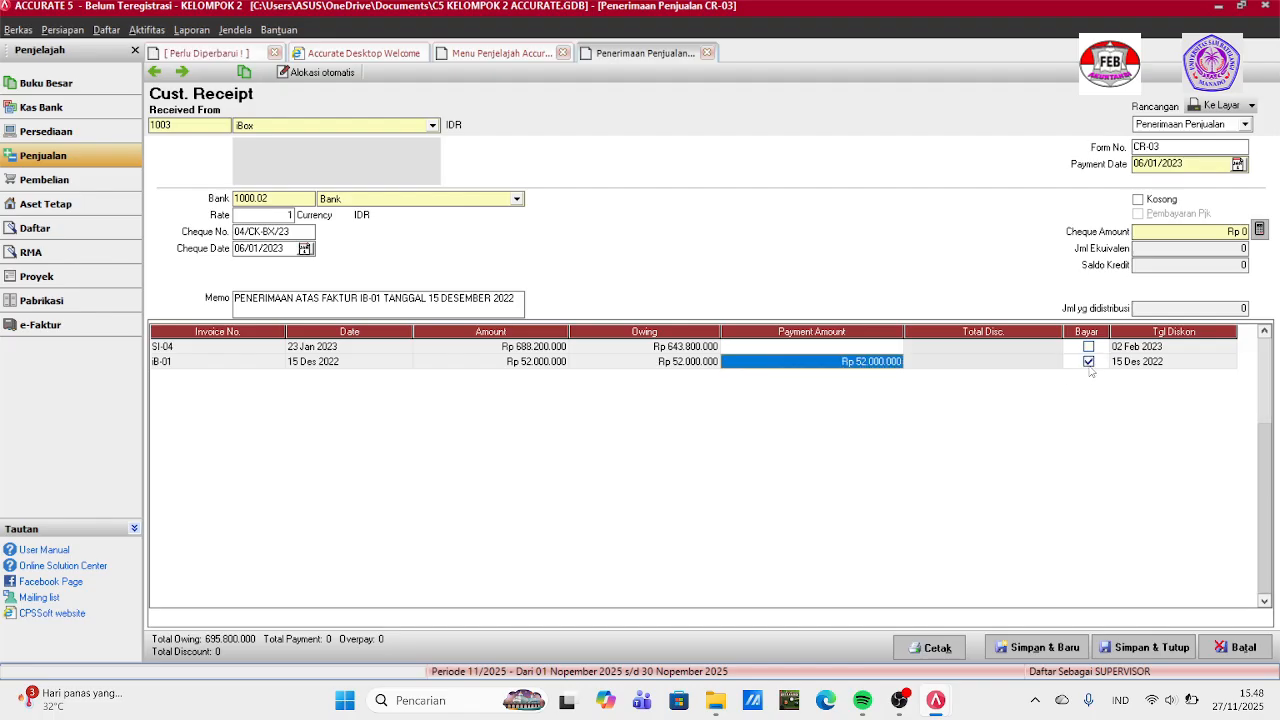
pyautogui.click(1259, 230)
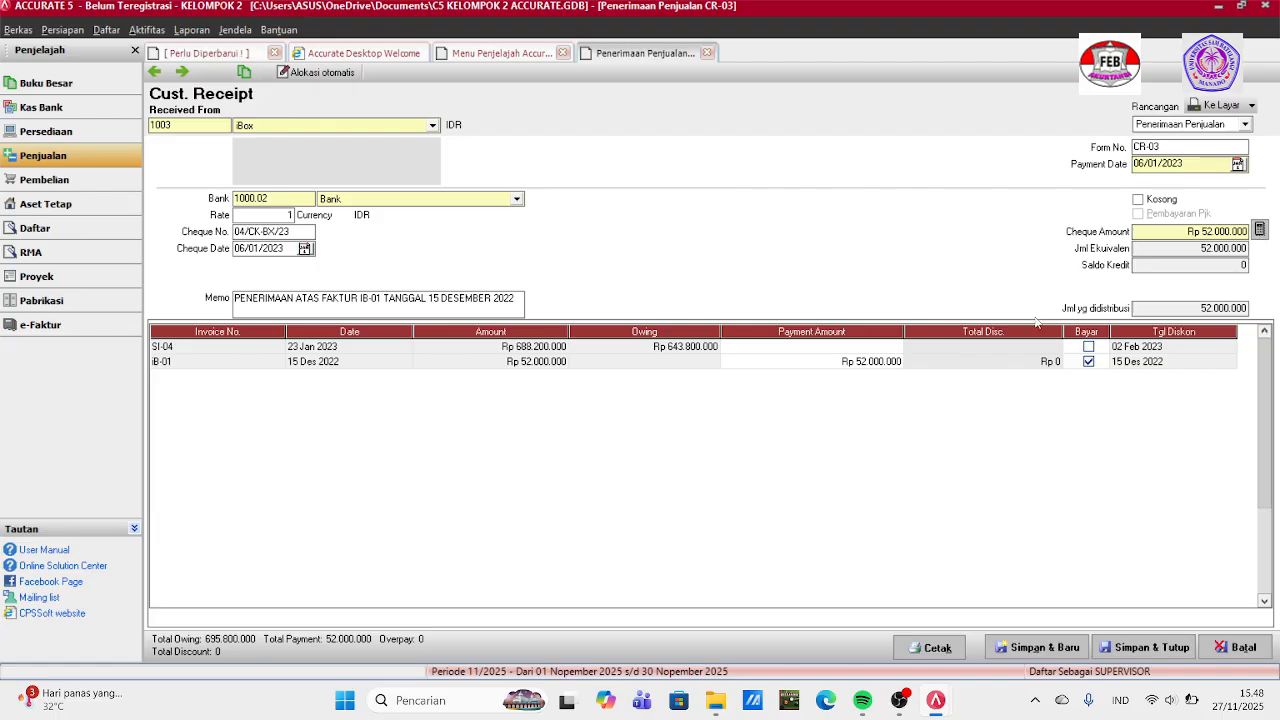
pyautogui.click(1113, 652)
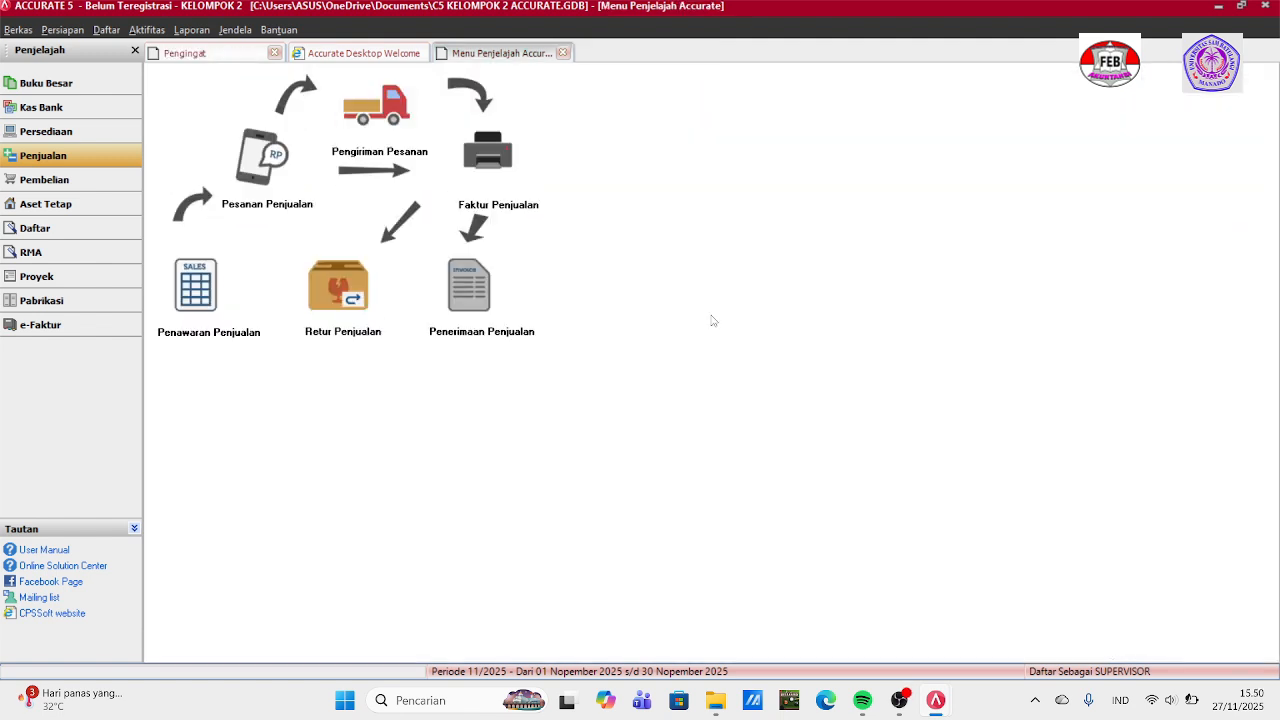
# Create a new sales invoice for the customer Pelanggan Umum.
pyautogui.click(507, 163)
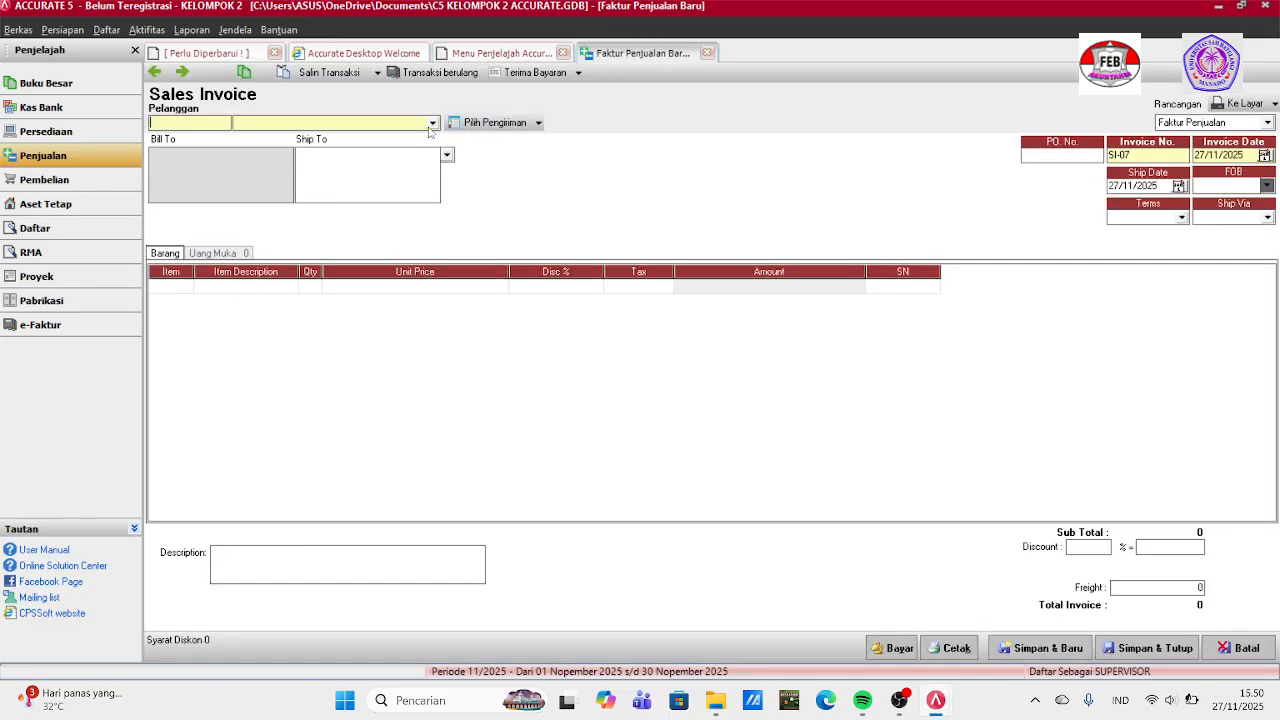
pyautogui.click(433, 123)
pyautogui.click(335, 172)
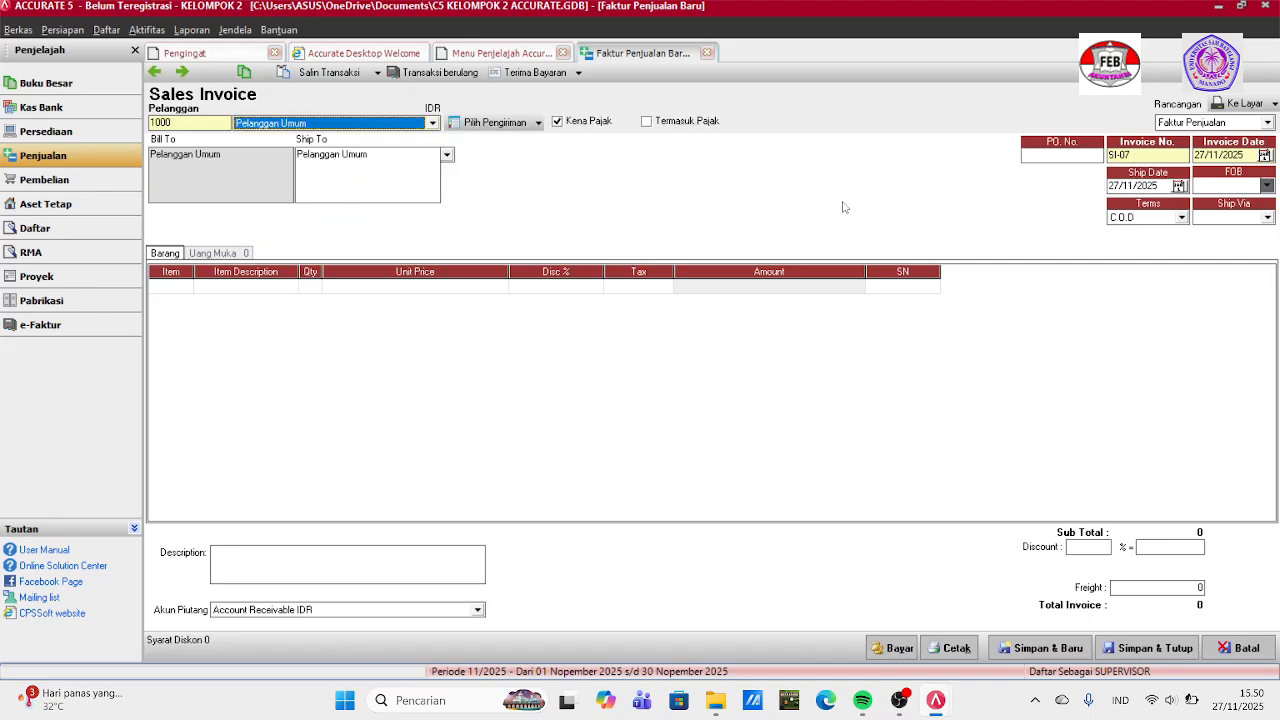
# Set the invoice date of the Pelanggan Umum invoice to 12/01/2023.
pyautogui.click(1047, 158)
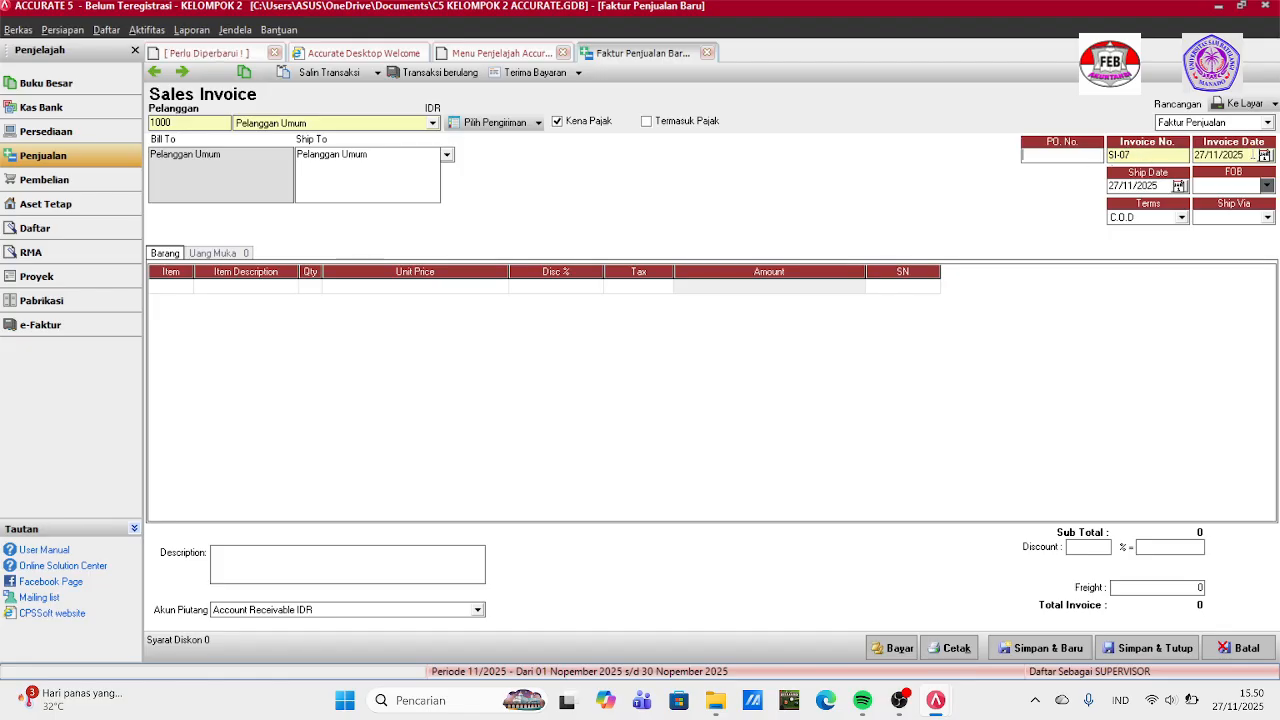
pyautogui.press('BackSpace')
pyautogui.press('BackSpace')
pyautogui.press('BackSpace')
pyautogui.press('BackSpace')
pyautogui.press('BackSpace')
pyautogui.press('BackSpace')
pyautogui.press('BackSpace')
pyautogui.press('BackSpace')
pyautogui.write('12/01/')
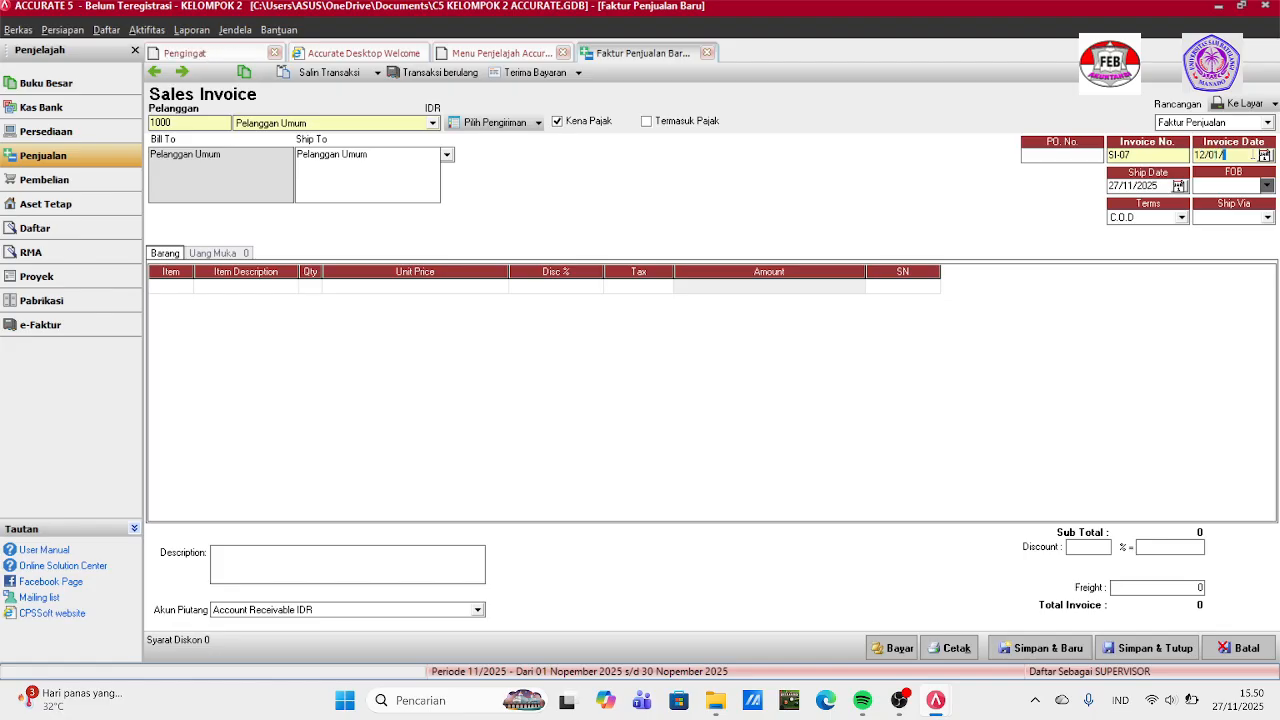
pyautogui.write('2023')
# Set the ship date of the Pelanggan Umum invoice to 12/02/2023.
pyautogui.press('BackSpace')
pyautogui.press('BackSpace')
pyautogui.press('BackSpace')
pyautogui.press('BackSpace')
pyautogui.press('BackSpace')
pyautogui.press('BackSpace')
pyautogui.press('BackSpace')
pyautogui.press('BackSpace')
pyautogui.write('1')
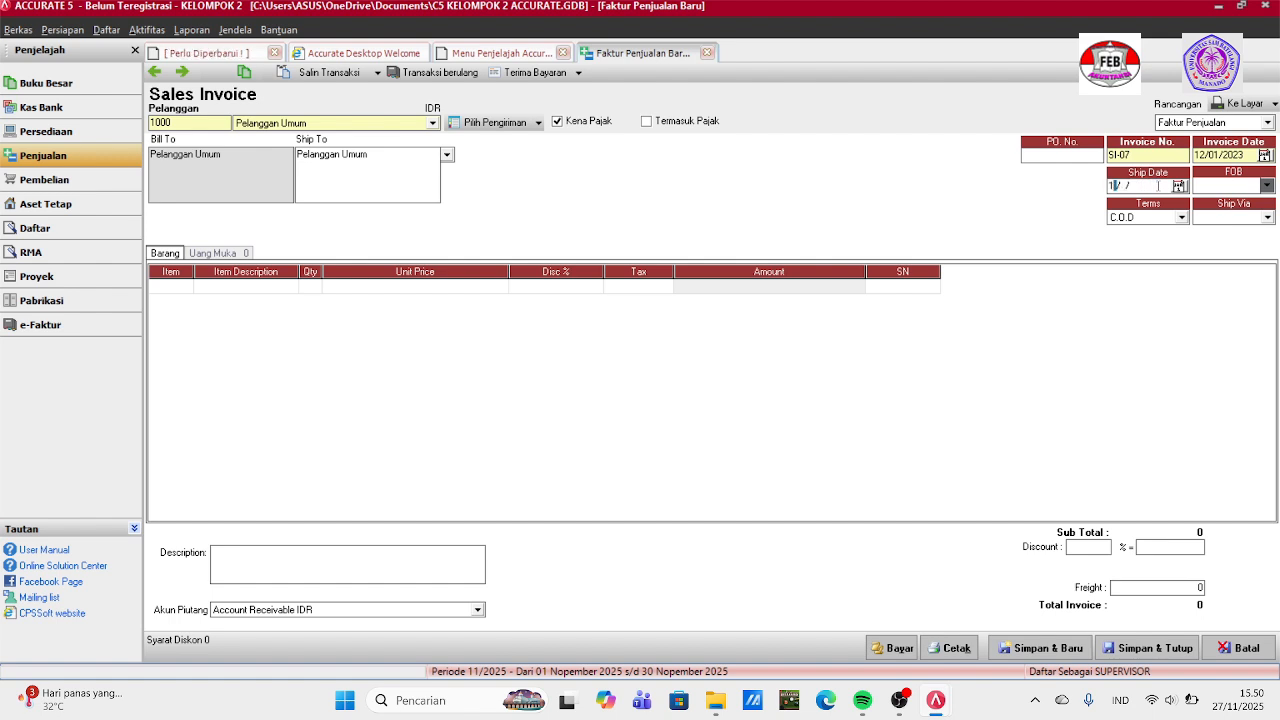
pyautogui.write('2/02/2023')
# Add the service item Ser-02 Perbaikan Software to the first line of the invoice.
pyautogui.click(239, 287)
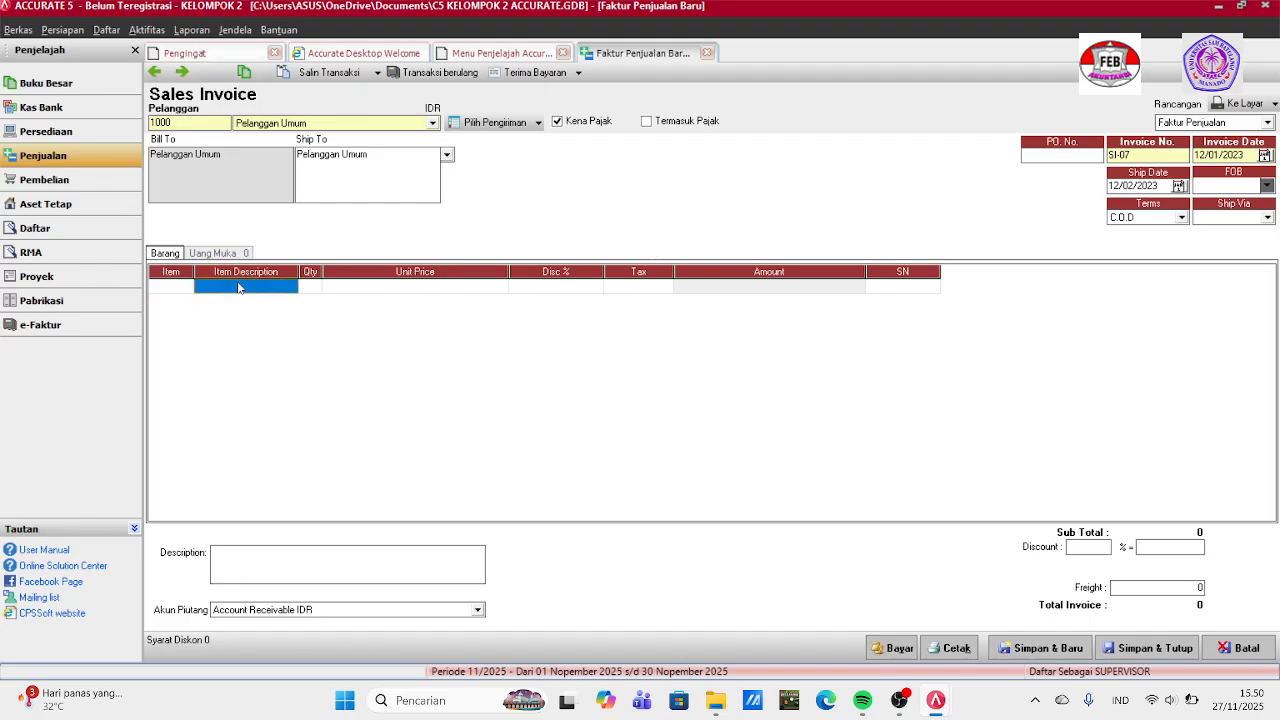
pyautogui.click(538, 123)
pyautogui.click(538, 123)
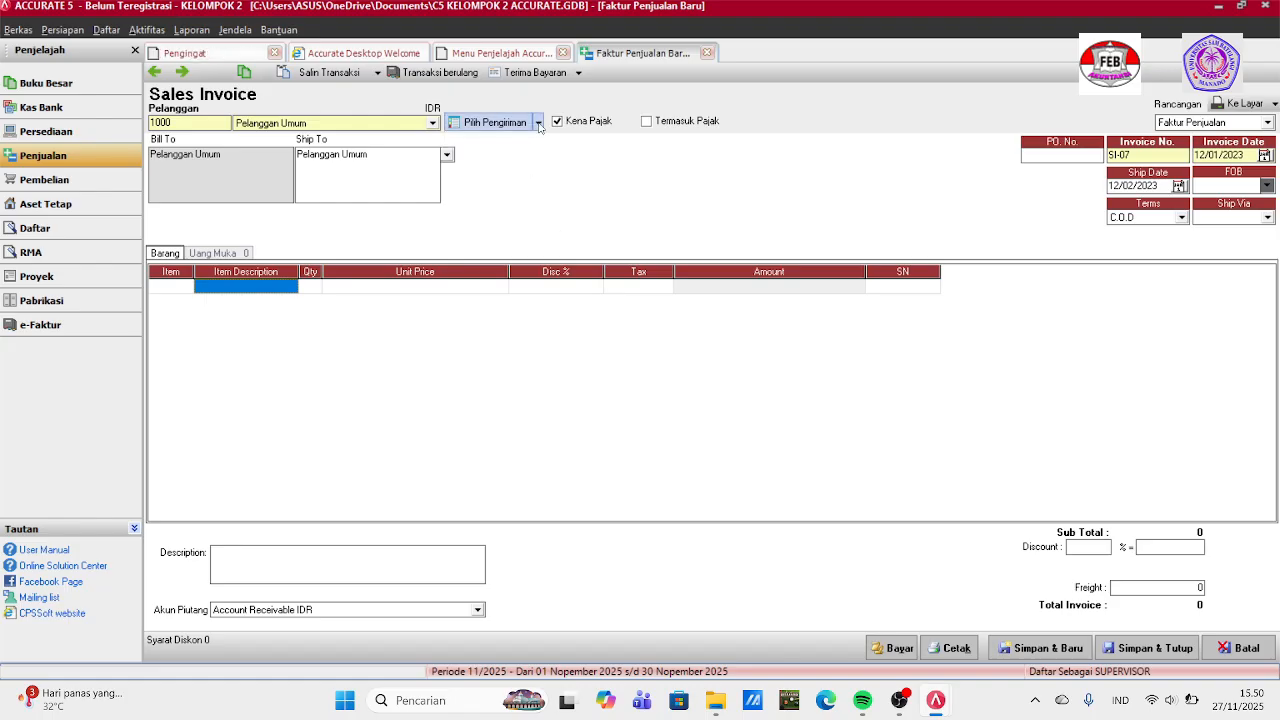
pyautogui.click(254, 287)
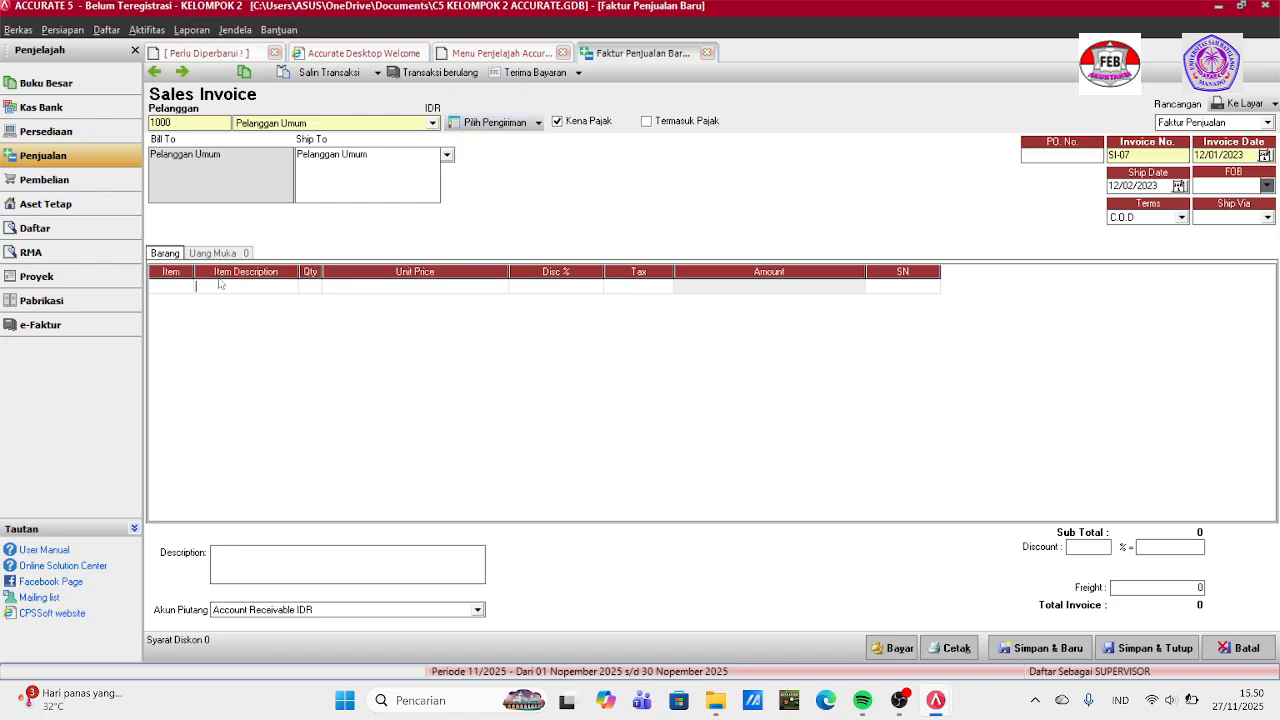
pyautogui.click(184, 289)
pyautogui.click(186, 287)
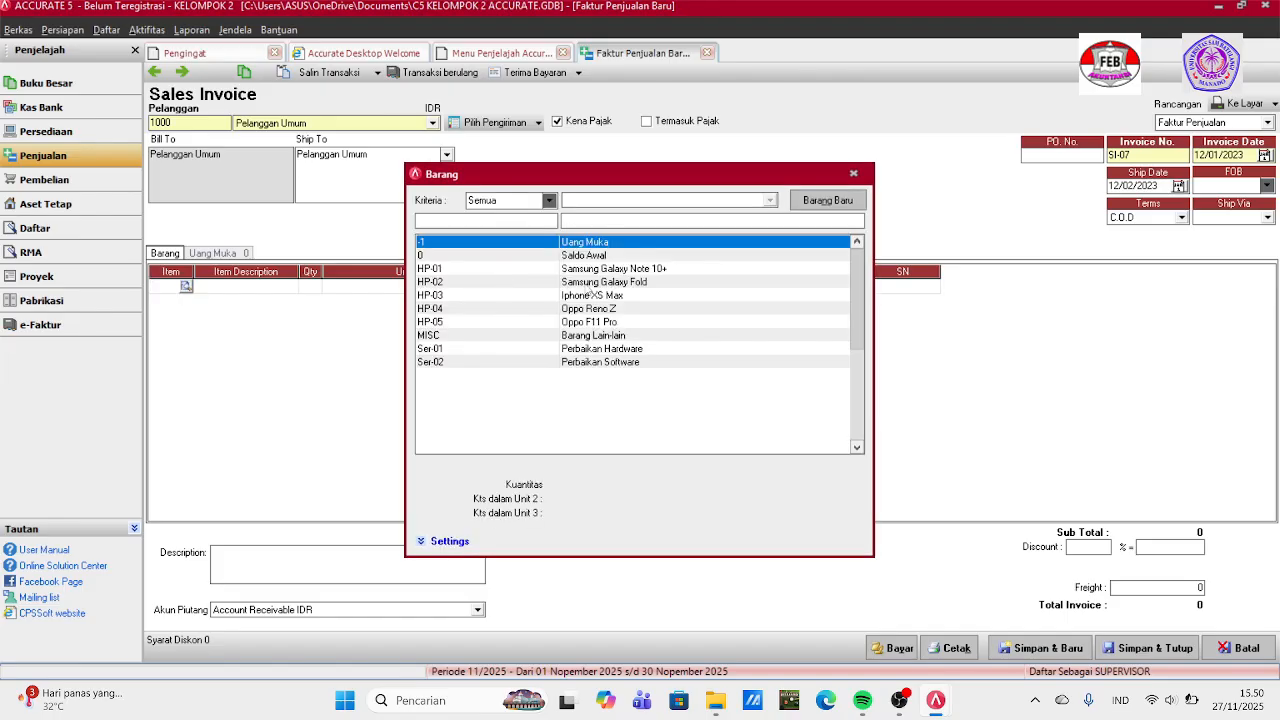
pyautogui.click(592, 364)
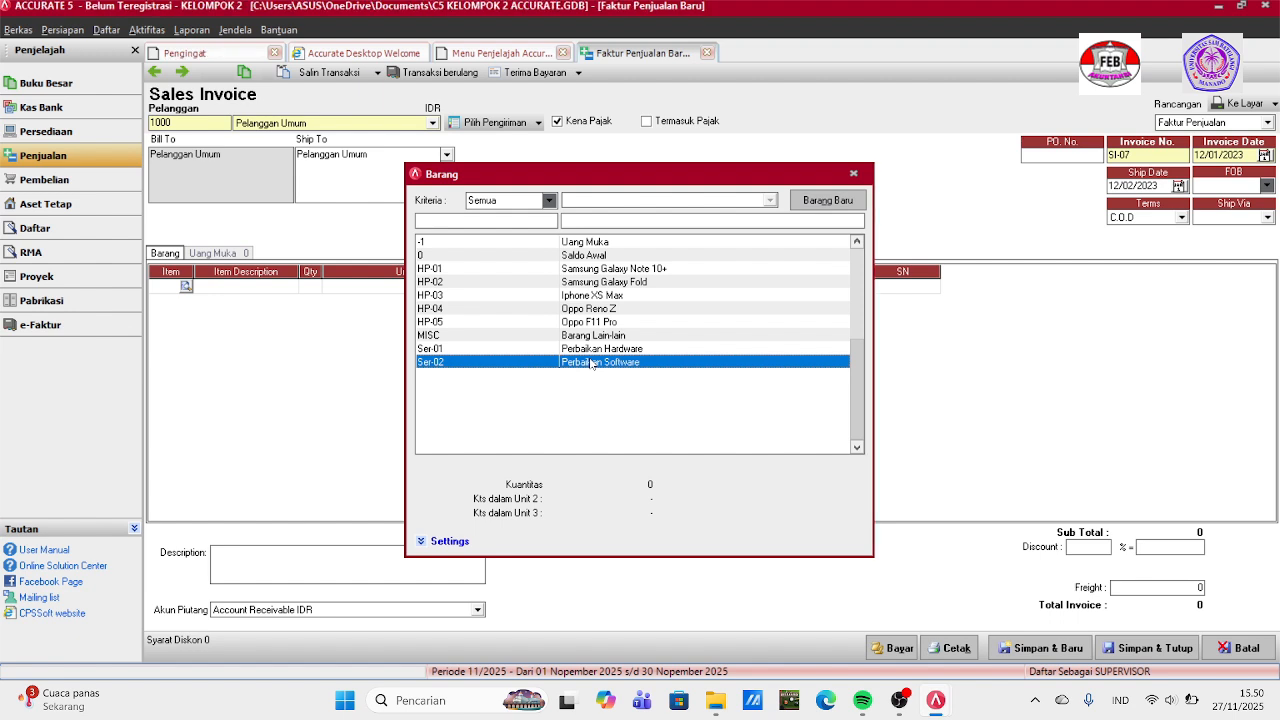
pyautogui.doubleClick(592, 364)
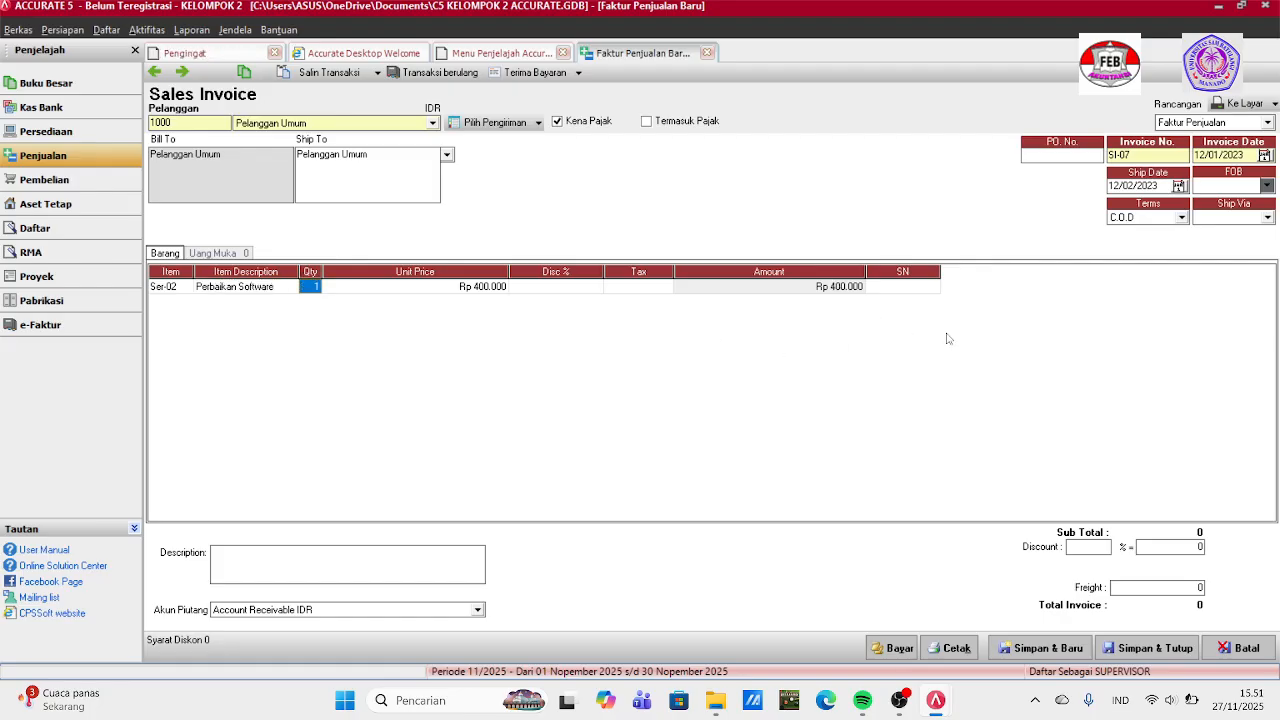
# Apply tax code T to the Perbaikan Software line of the invoice.
pyautogui.click(800, 287)
pyautogui.click(797, 287)
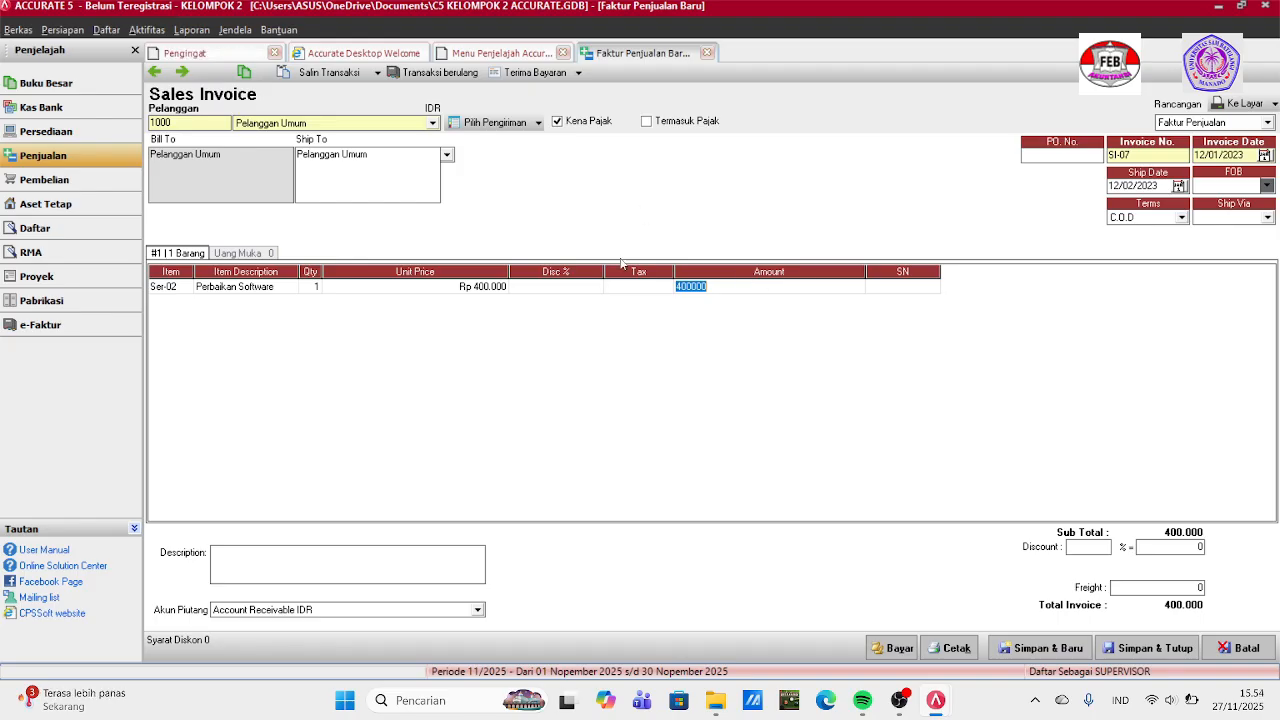
pyautogui.click(617, 290)
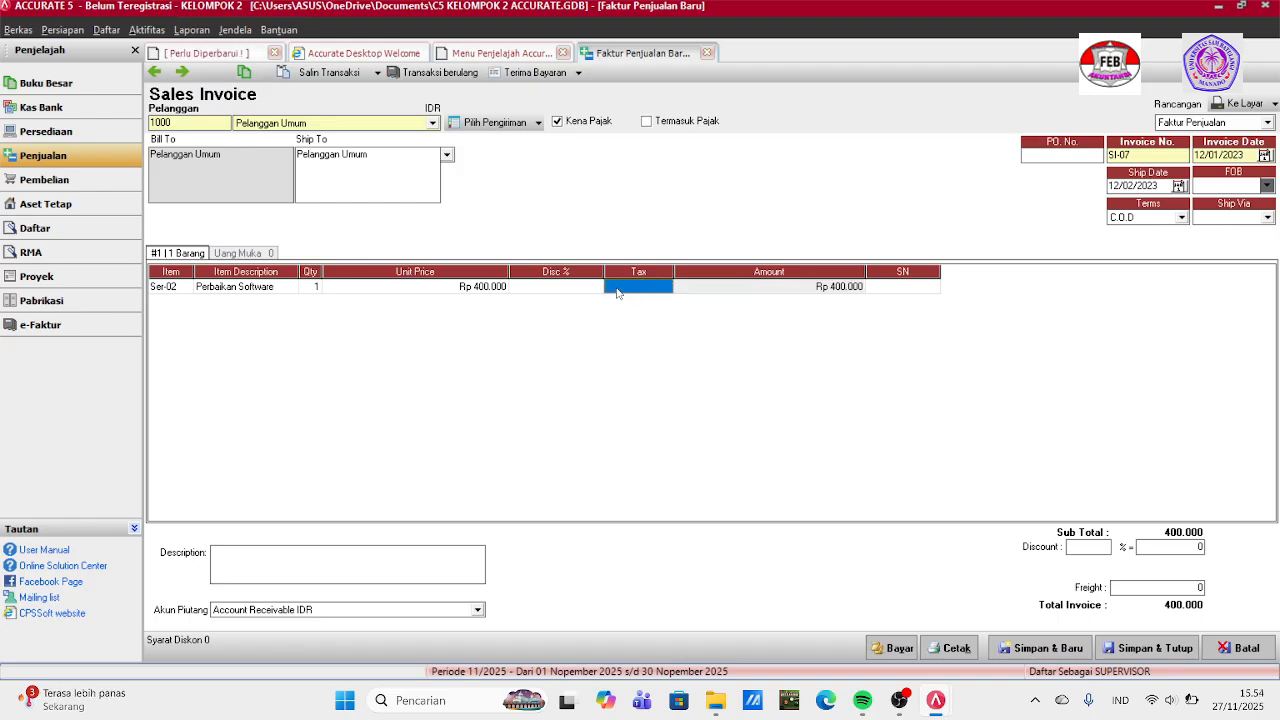
pyautogui.write('T')
pyautogui.press('Tab')
pyautogui.press('Tab')
pyautogui.press('Tab')
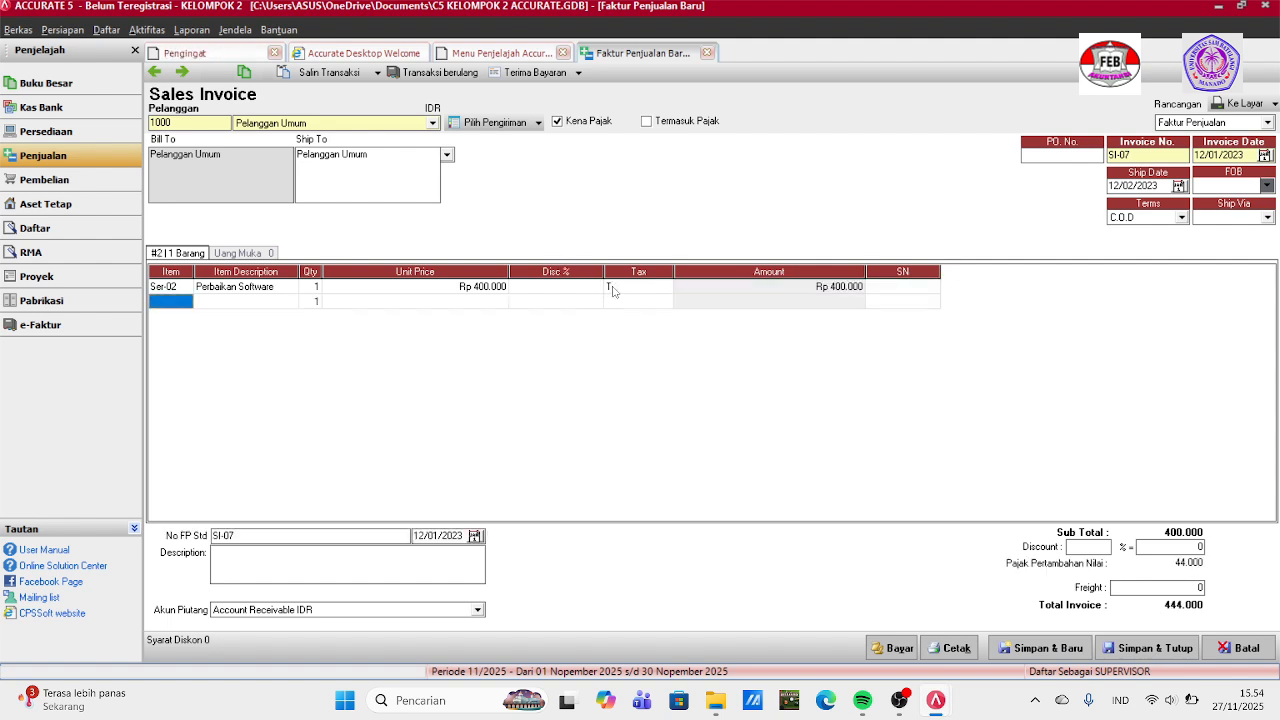
pyautogui.click(613, 289)
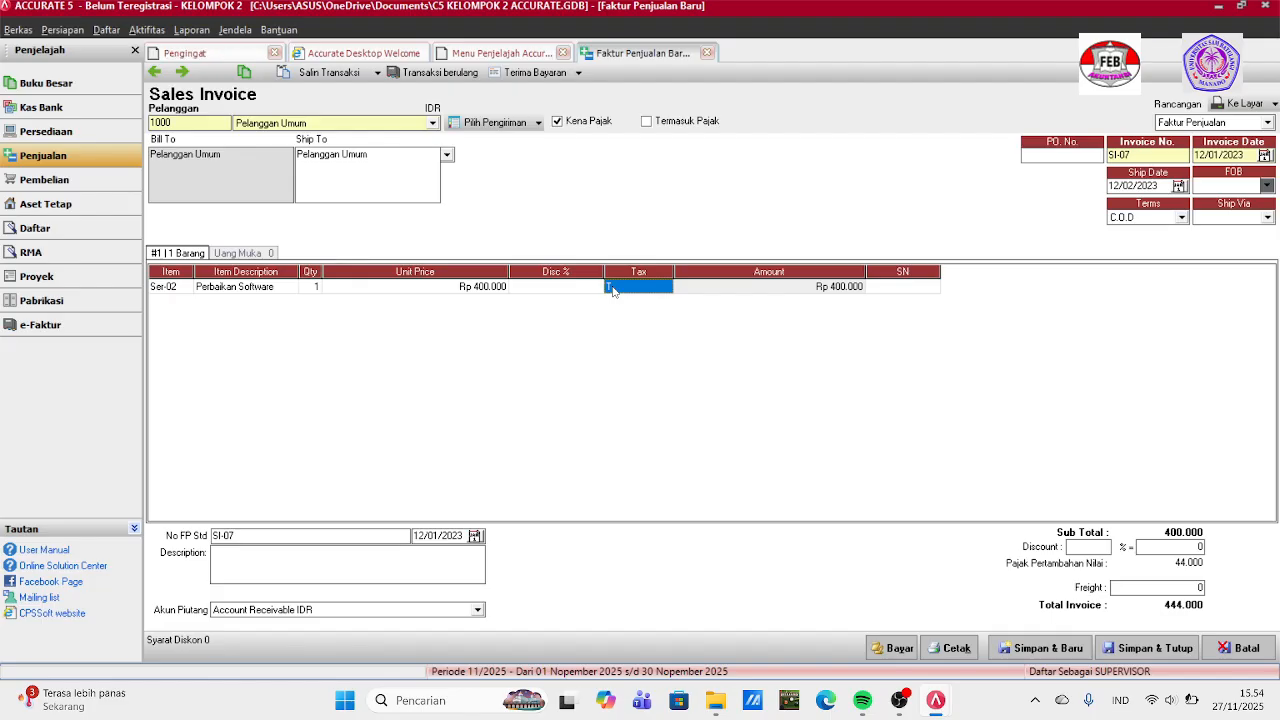
pyautogui.press('BackSpace')
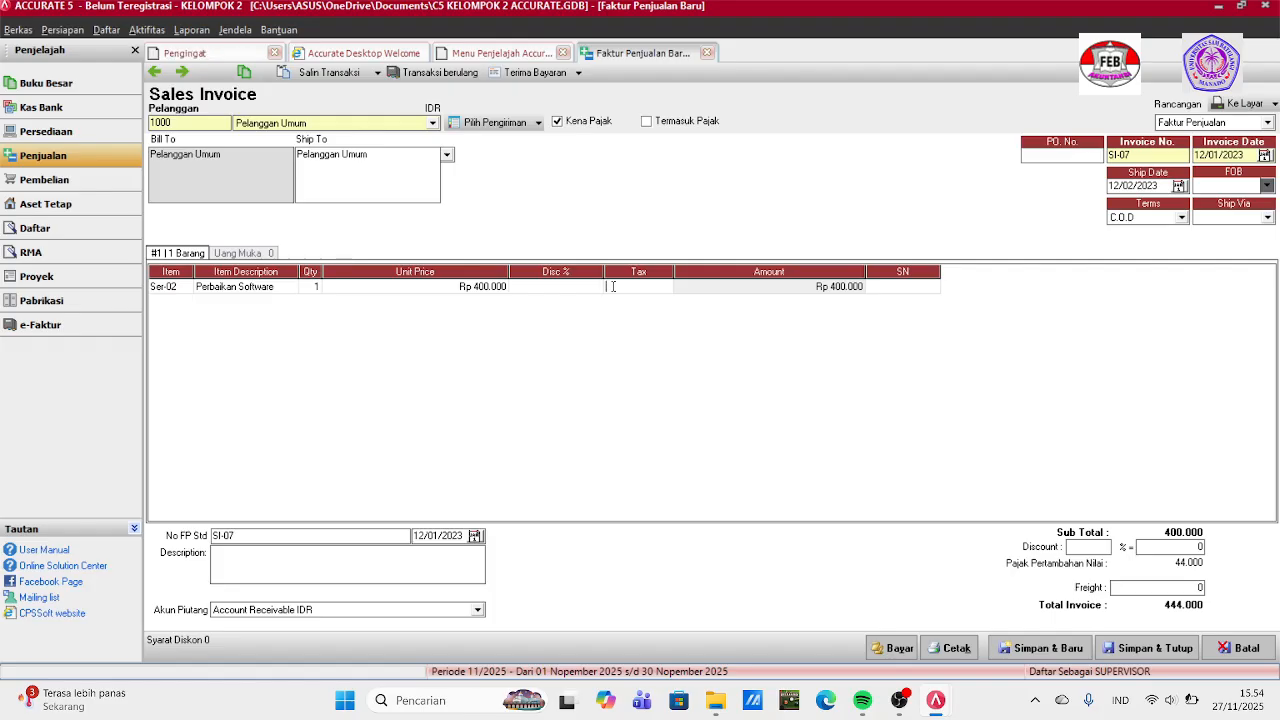
pyautogui.write('T')
pyautogui.press('Tab')
pyautogui.press('Tab')
pyautogui.press('Tab')
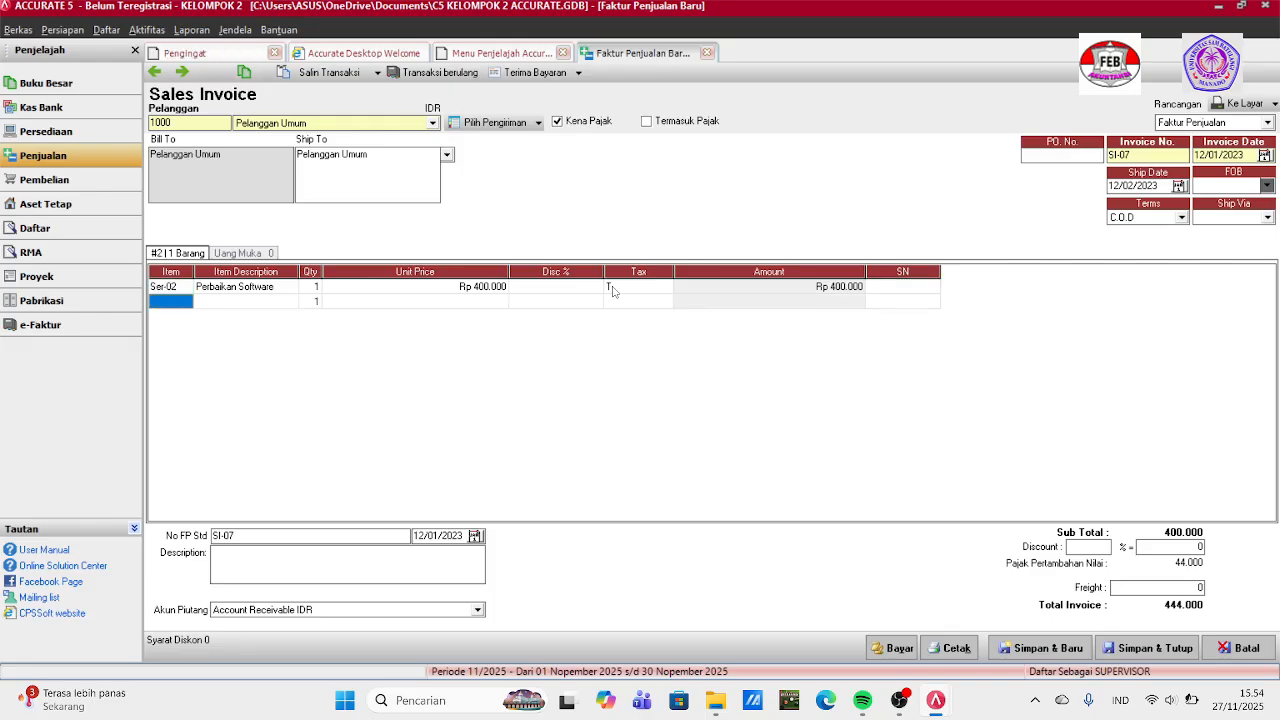
pyautogui.click(711, 287)
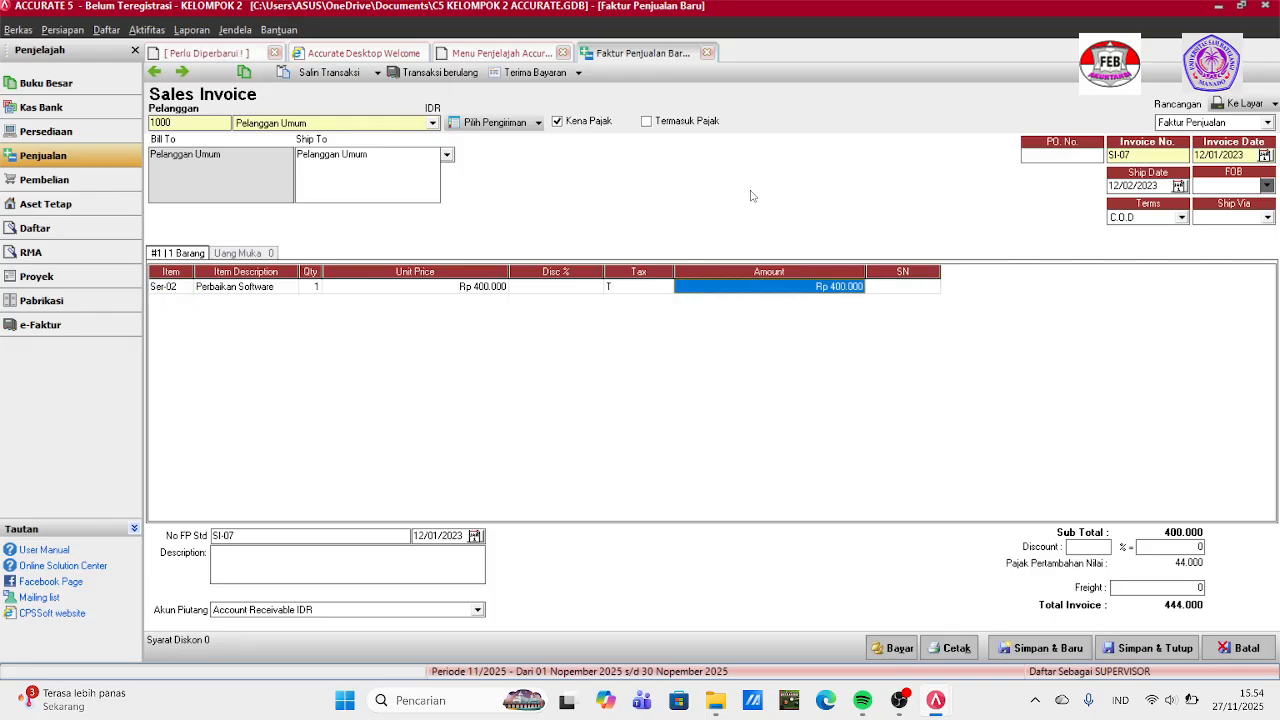
# Start a customer receipt from the Pelanggan Umum invoice and set its payment date to 12/01/2023.
pyautogui.click(524, 78)
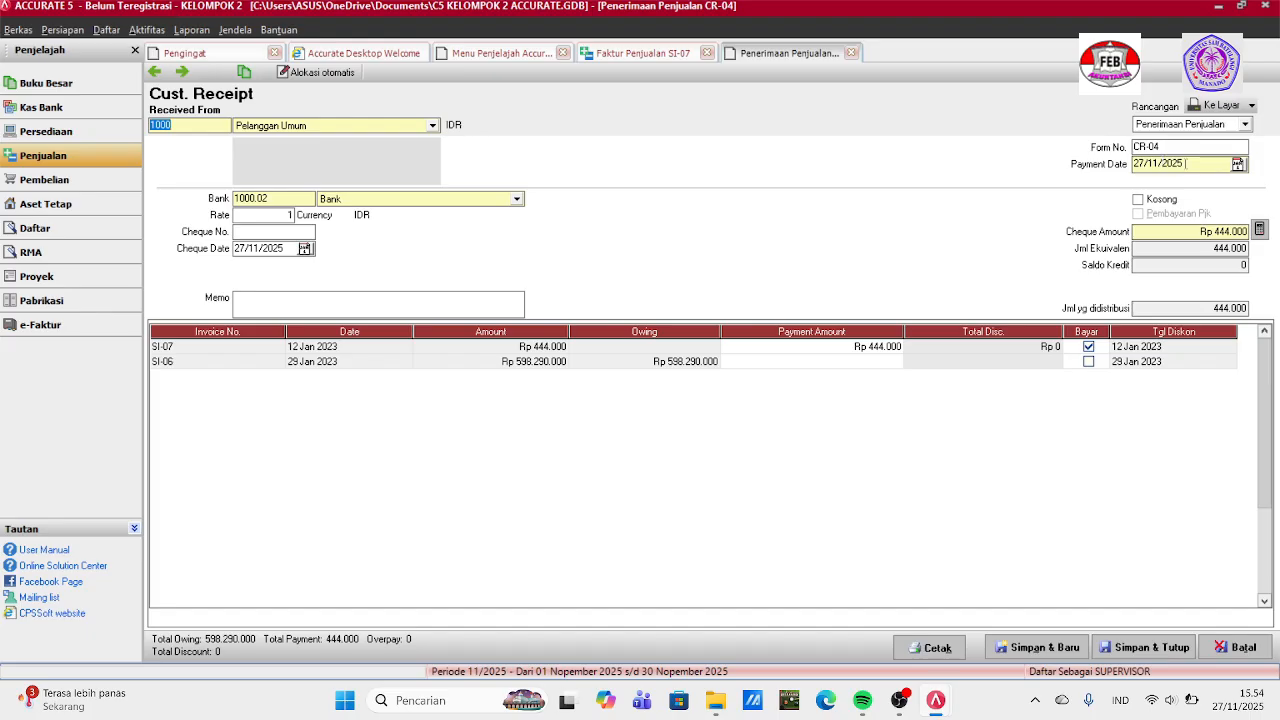
pyautogui.click(1186, 163)
pyautogui.press('BackSpace')
pyautogui.press('BackSpace')
pyautogui.press('BackSpace')
pyautogui.press('BackSpace')
pyautogui.press('BackSpace')
pyautogui.press('BackSpace')
pyautogui.press('BackSpace')
pyautogui.press('BackSpace')
pyautogui.write('12/01/')
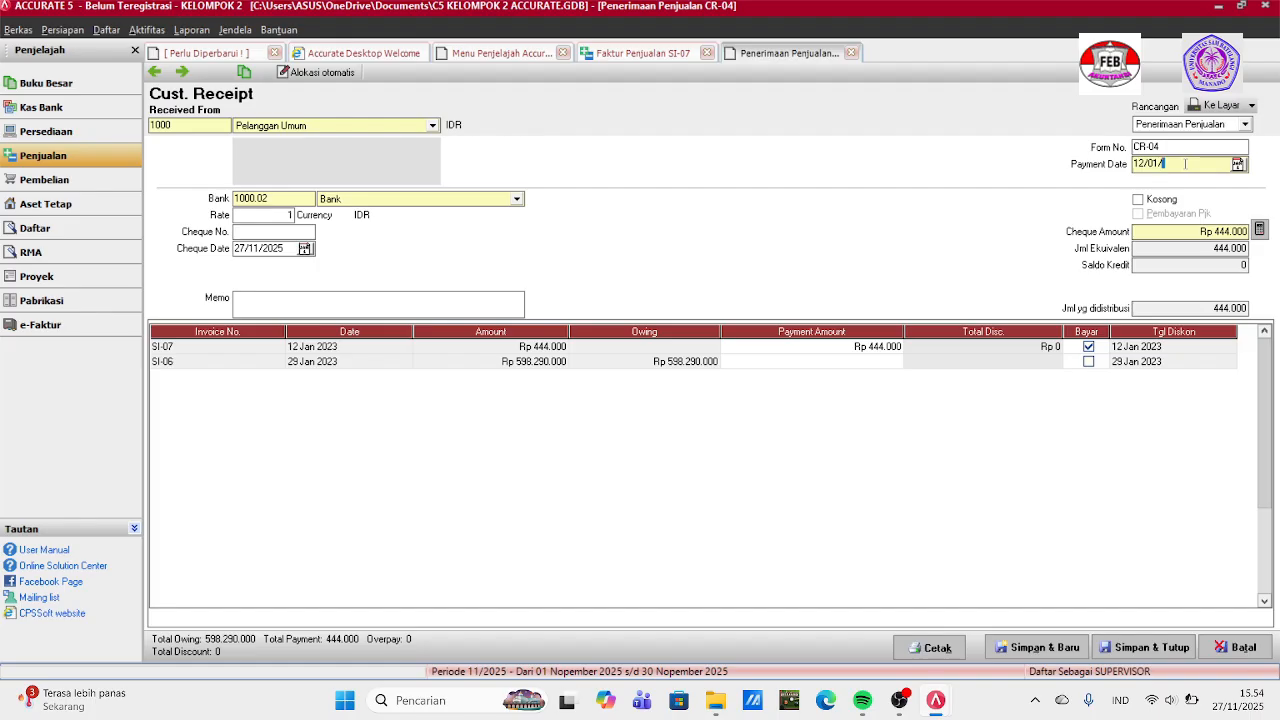
pyautogui.write('2023')
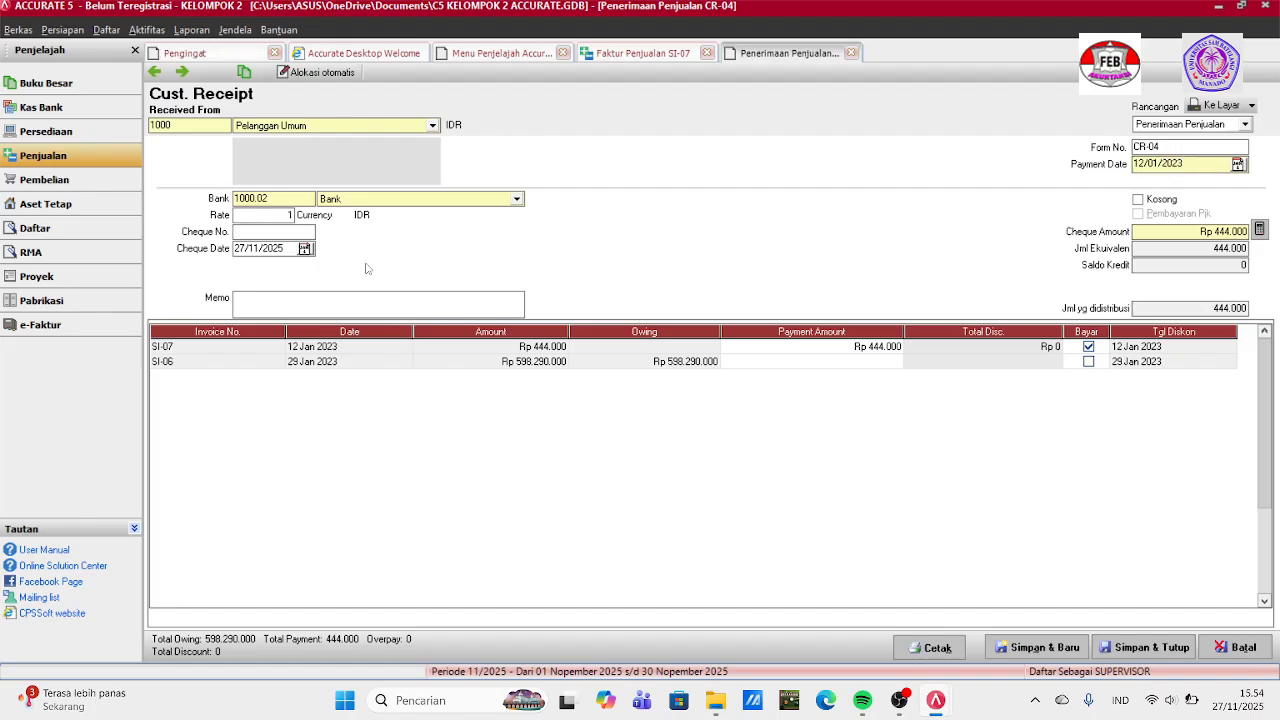
# Enter 05/CR-PU/23 as the cheque number of the Pelanggan Umum receipt.
pyautogui.click(271, 233)
pyautogui.write('5/')
pyautogui.write('c')
pyautogui.press('BackSpace')
pyautogui.press('BackSpace')
pyautogui.write('CR')
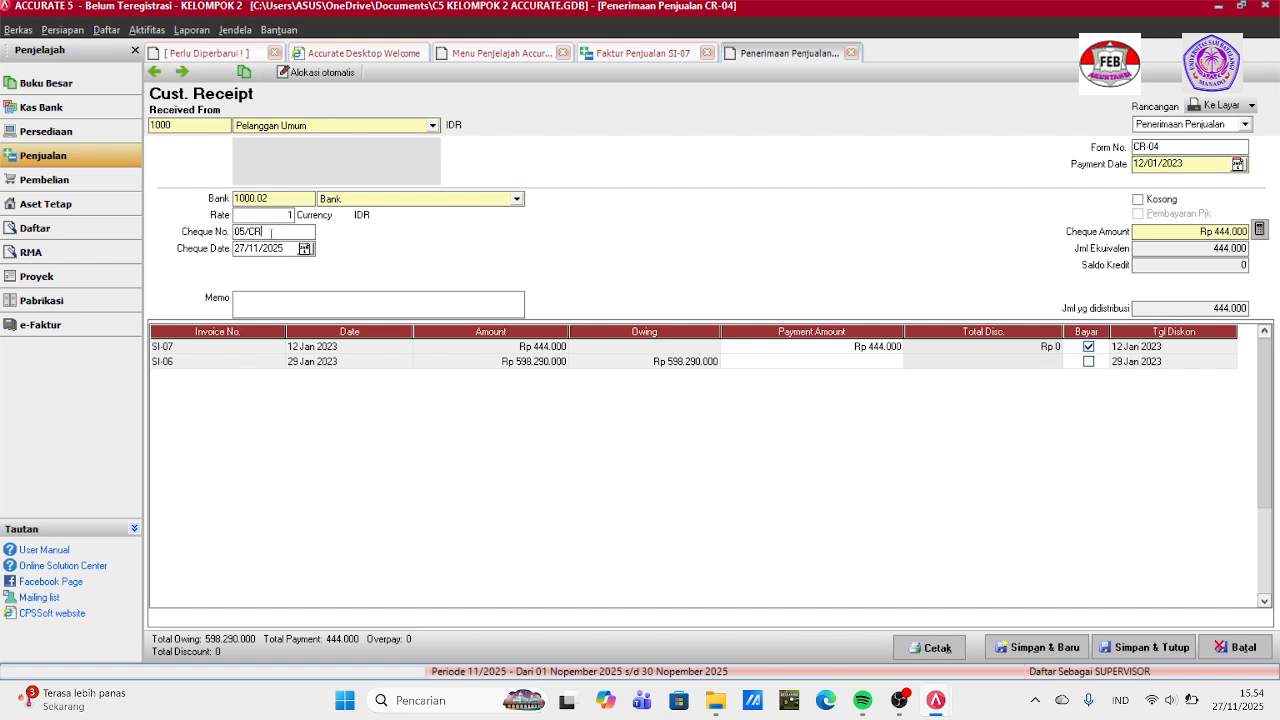
pyautogui.write('-')
pyautogui.write('PJ/')
pyautogui.write('23')
# Set the cheque date of the Pelanggan Umum receipt to 12/01/2023.
pyautogui.press('BackSpace')
pyautogui.press('BackSpace')
pyautogui.press('BackSpace')
pyautogui.press('BackSpace')
pyautogui.press('BackSpace')
pyautogui.press('BackSpace')
pyautogui.press('BackSpace')
pyautogui.press('BackSpace')
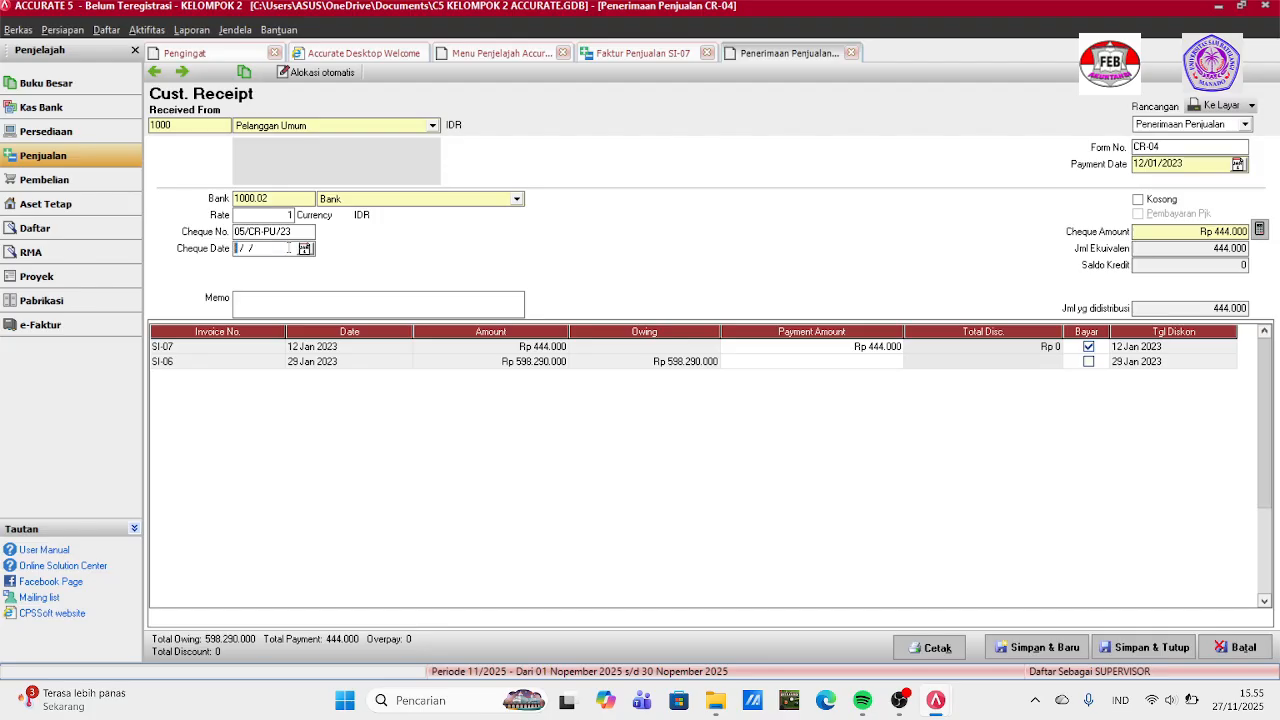
pyautogui.write('12/')
pyautogui.write('12/2023')
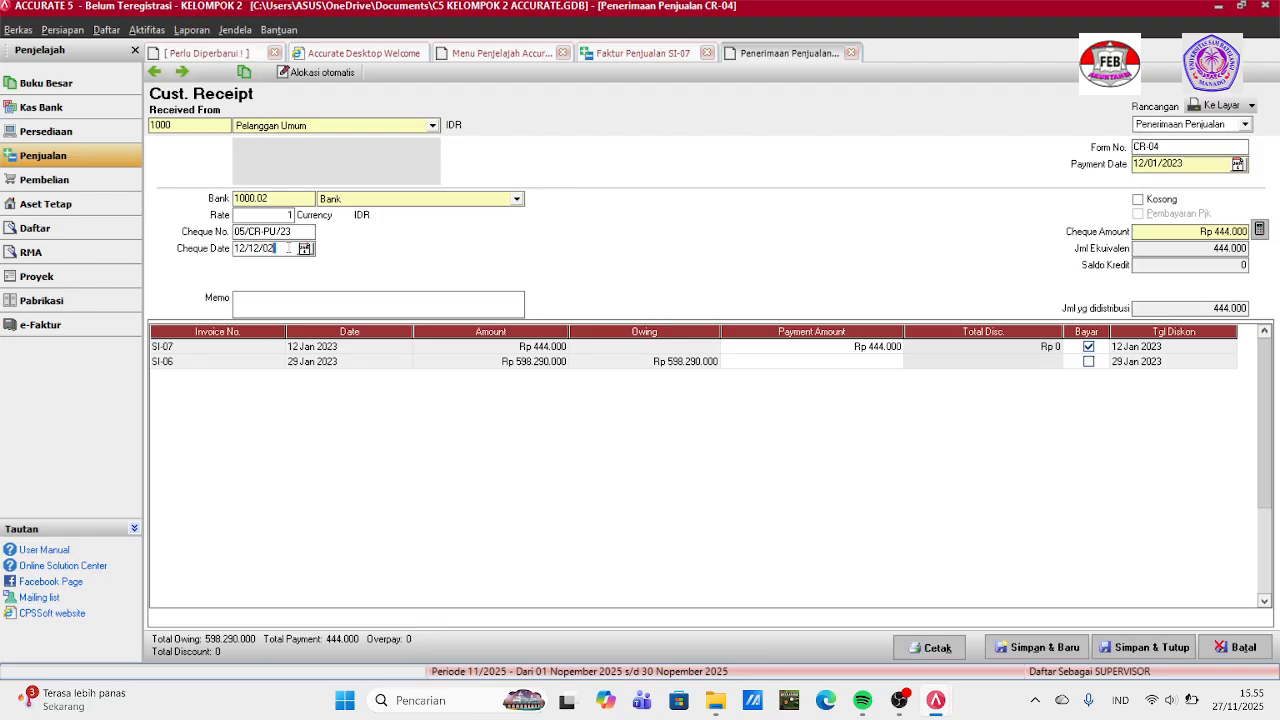
pyautogui.press('BackSpace')
pyautogui.press('BackSpace')
pyautogui.press('BackSpace')
pyautogui.press('BackSpace')
pyautogui.press('BackSpace')
pyautogui.press('BackSpace')
pyautogui.write('01/2023')
# Enter the memo PENERIMAAN ATAS PERBAIKAN SOFTWARE PELANGGAN UMUM, and save and close both the receipt and its invoice.
pyautogui.click(299, 302)
pyautogui.write('PENERIMAAN ATAS PE')
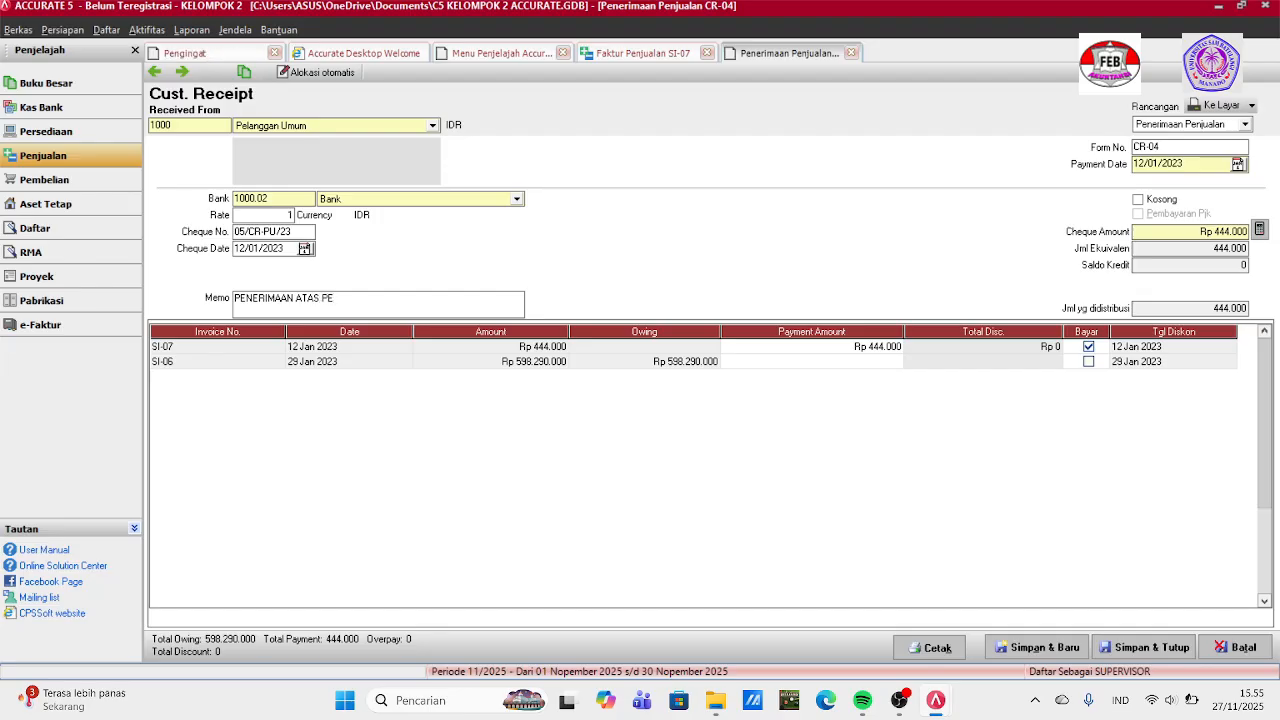
pyautogui.write('RBAIKAN SOFTWA')
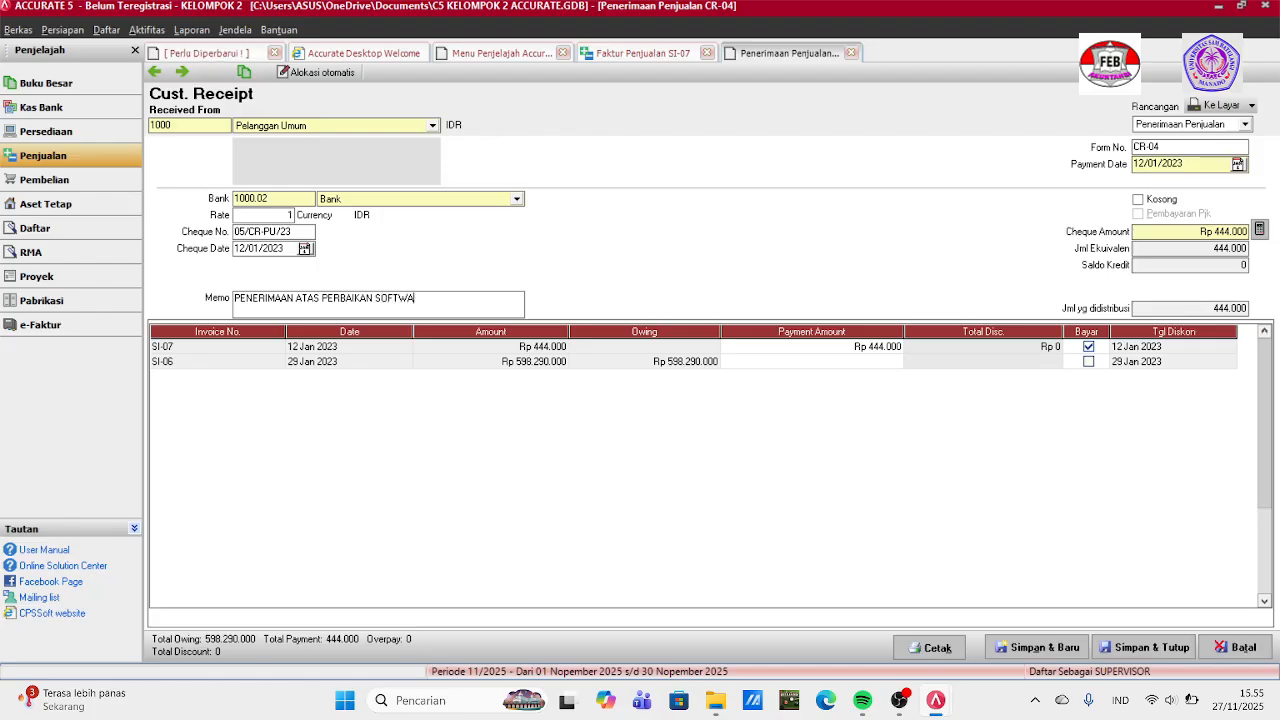
pyautogui.write('RE PELANGGAN ')
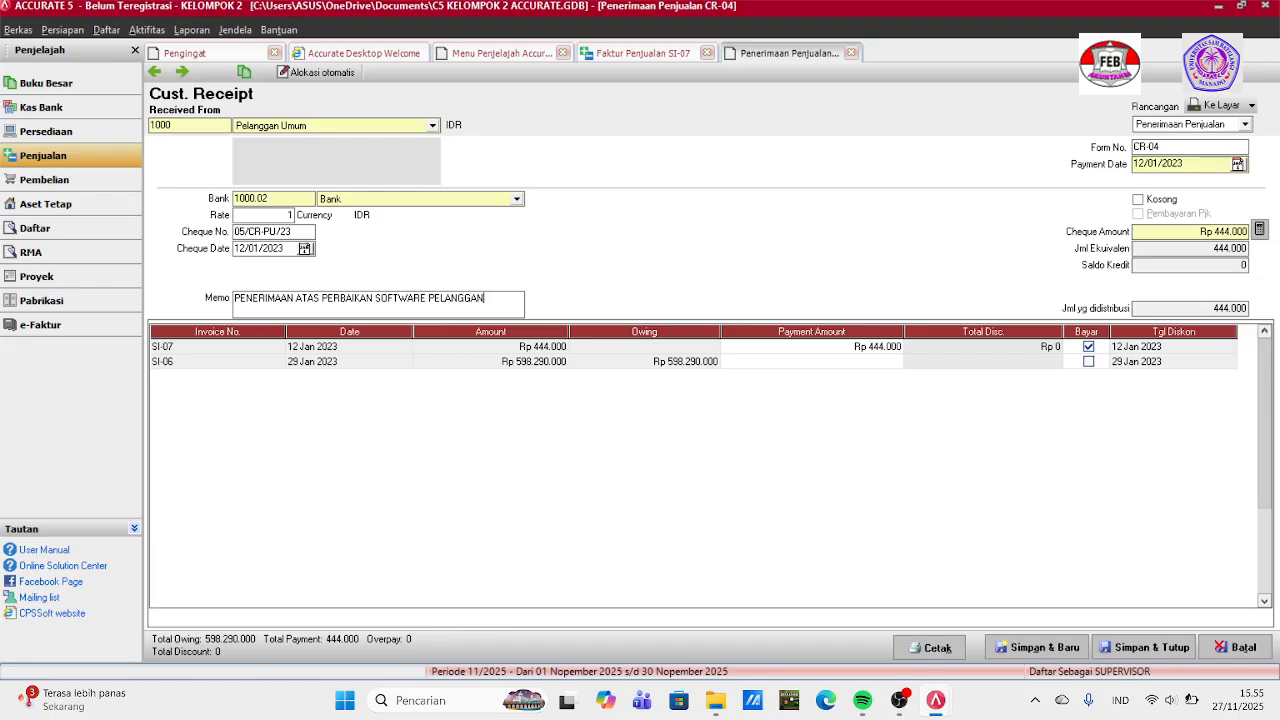
pyautogui.write('UMUM')
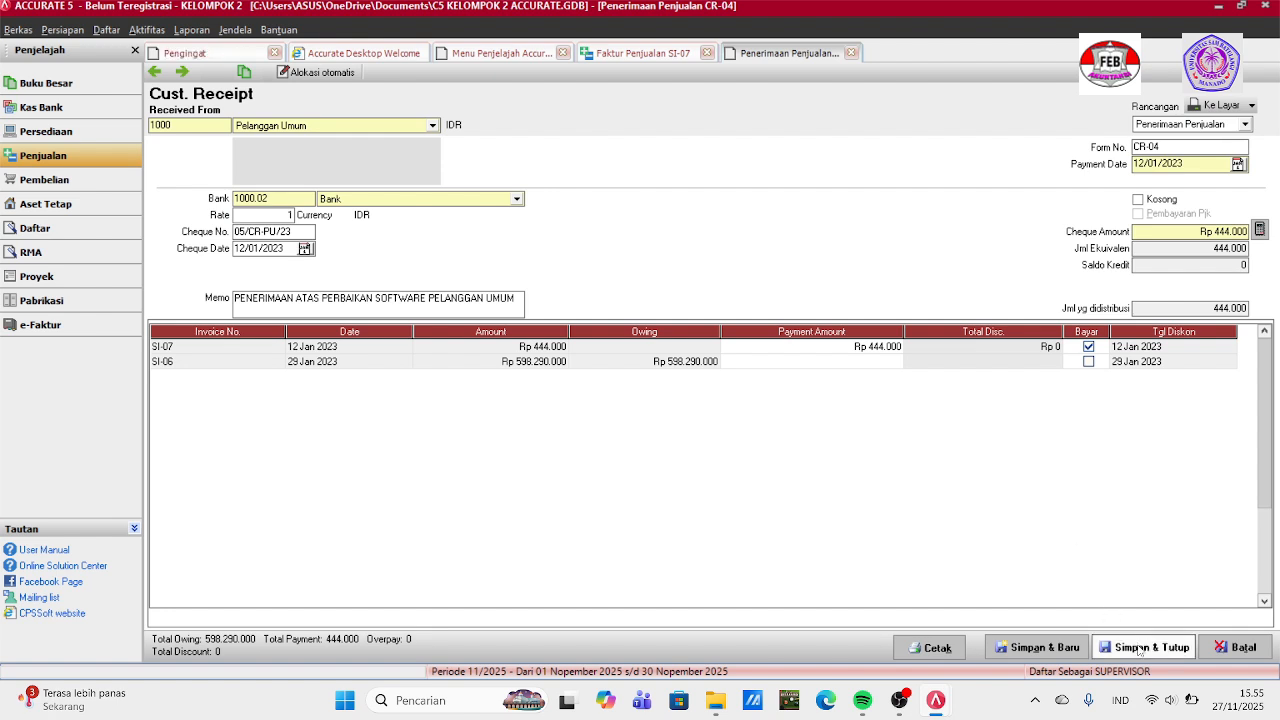
pyautogui.click(1140, 650)
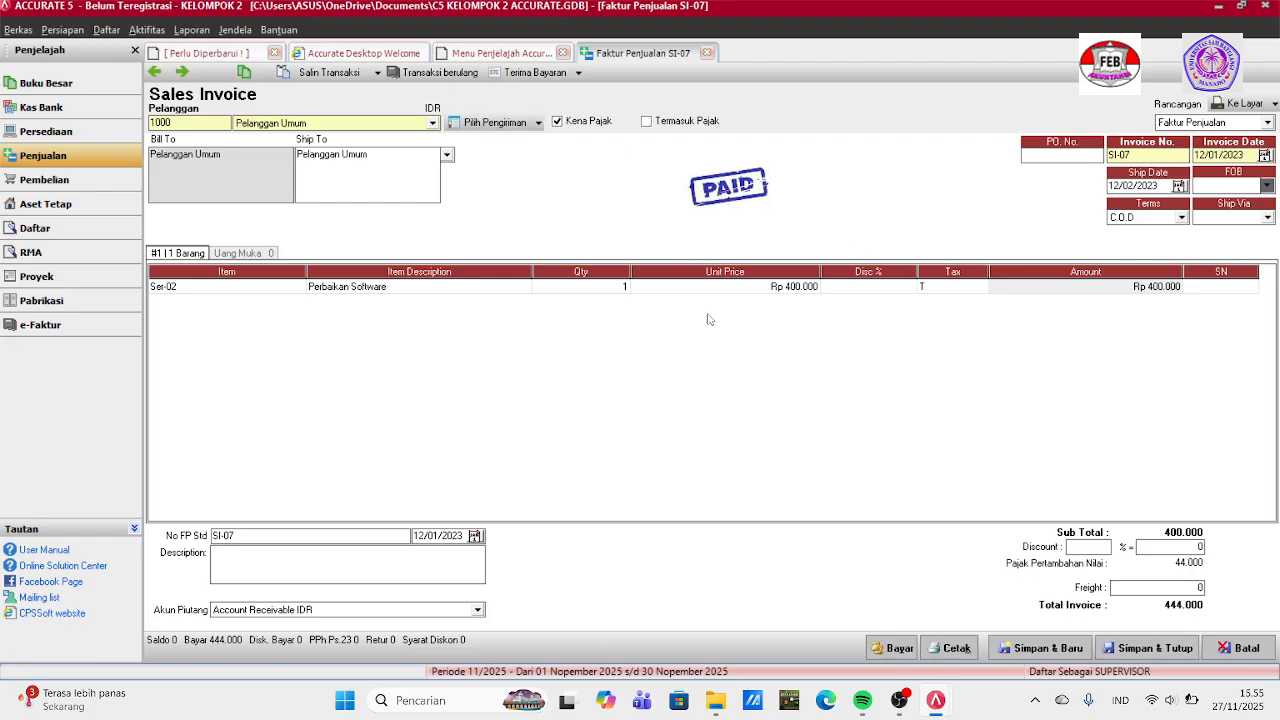
pyautogui.click(1148, 647)
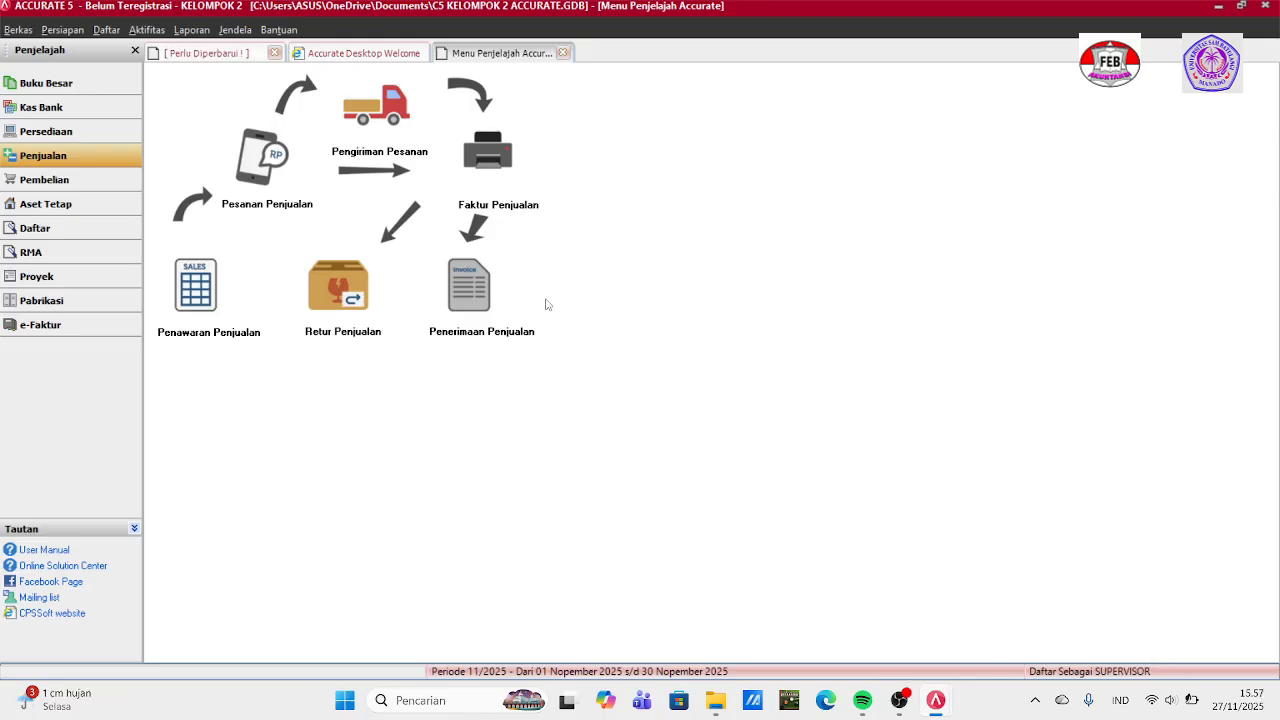
# Create a new customer receipt with Erafone as the paying customer.
pyautogui.click(488, 292)
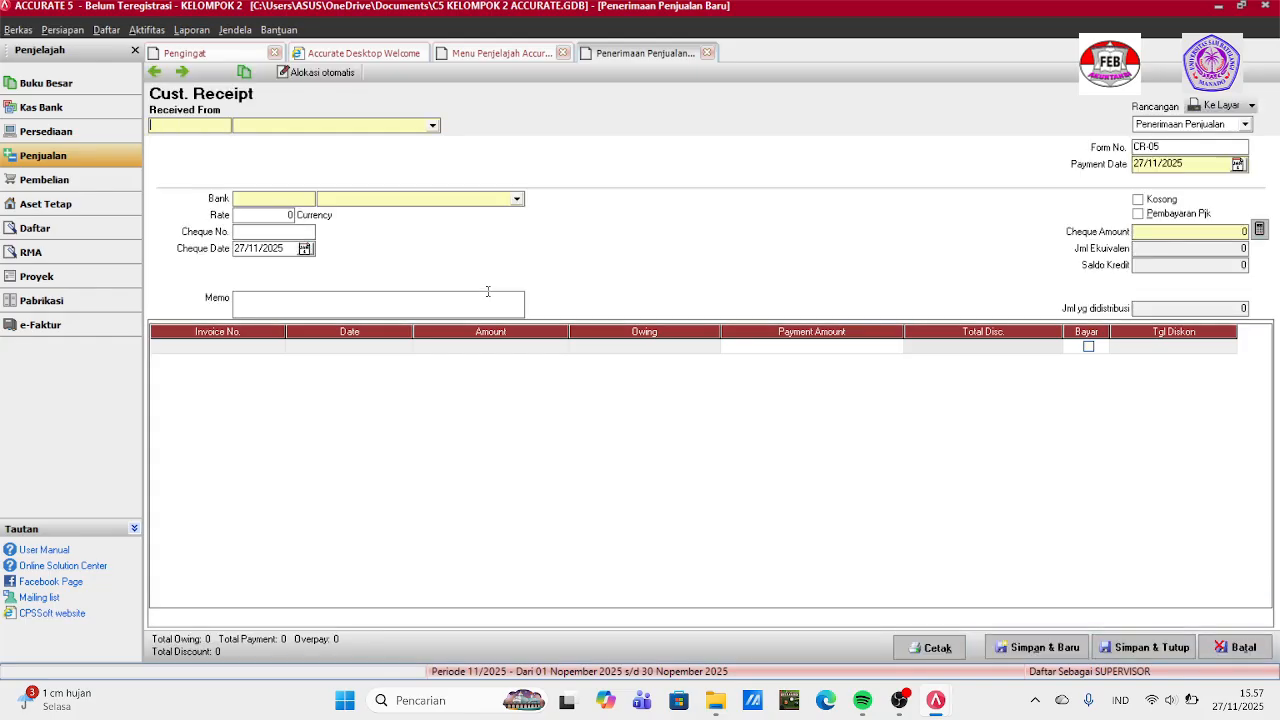
pyautogui.click(433, 125)
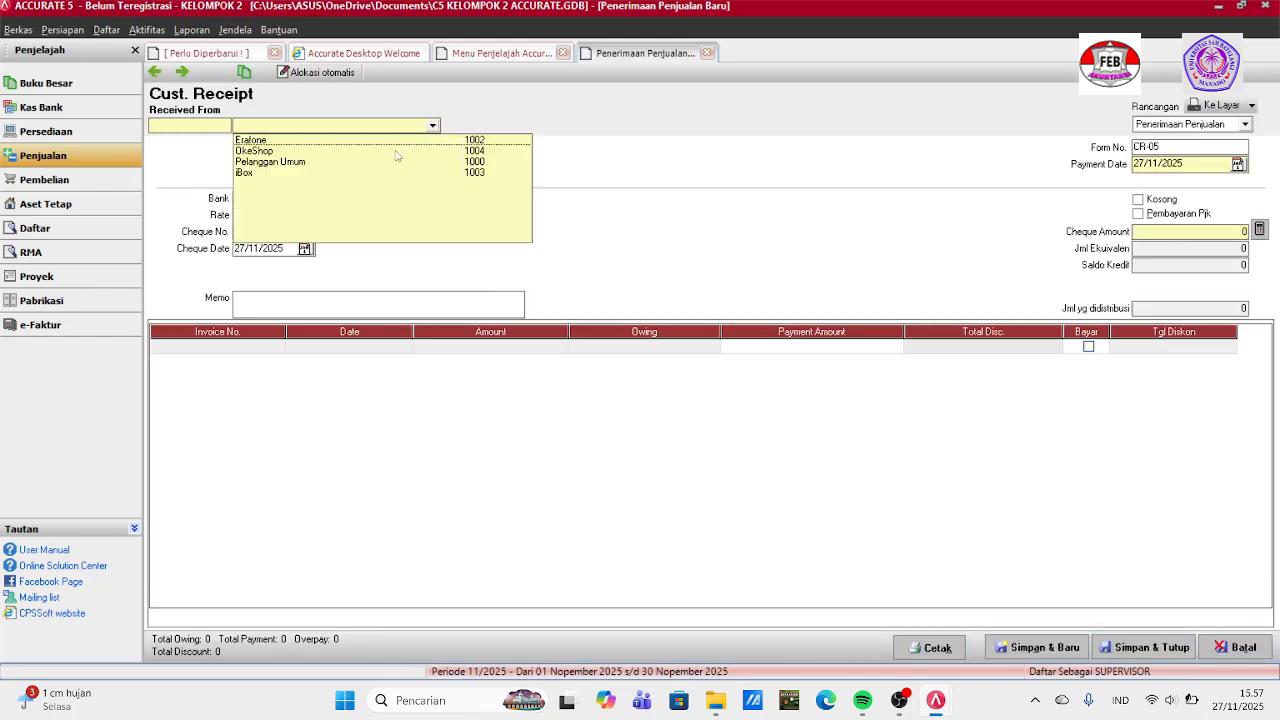
pyautogui.click(333, 141)
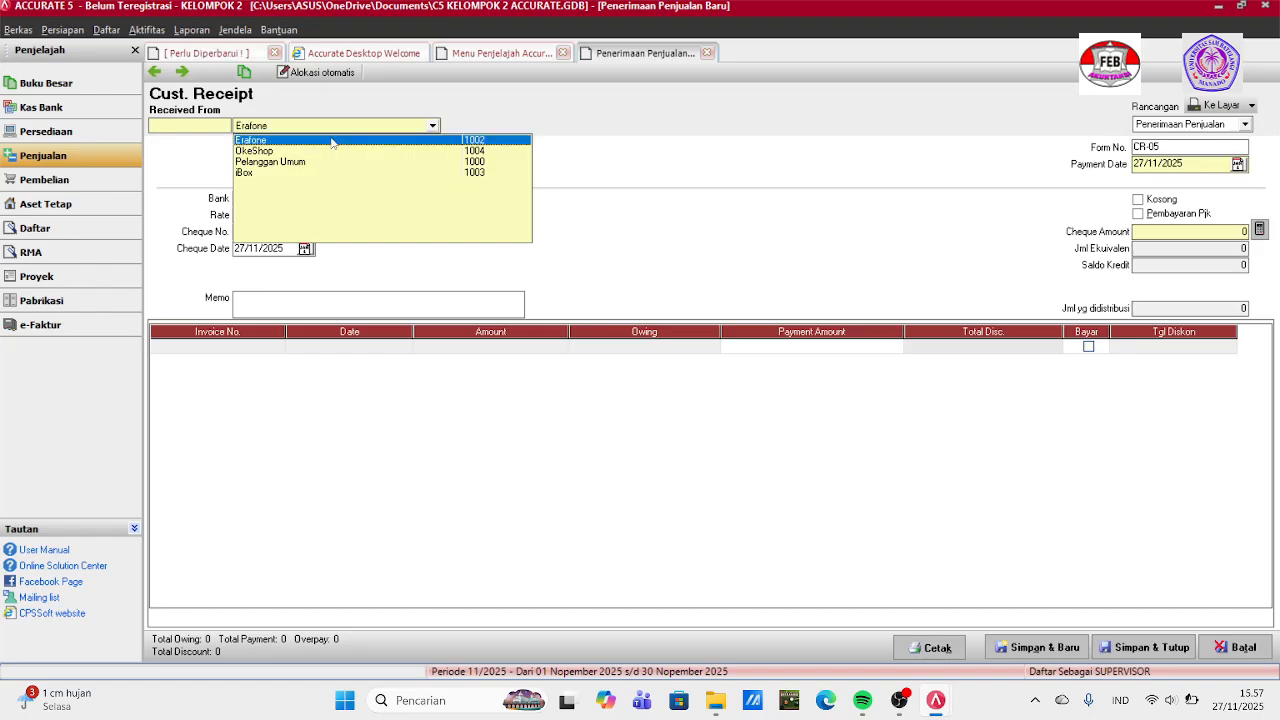
# Set the payment date of the Erafone receipt to 27/01/2023.
pyautogui.click(1190, 165)
pyautogui.press('BackSpace')
pyautogui.press('BackSpace')
pyautogui.press('BackSpace')
pyautogui.press('BackSpace')
pyautogui.press('BackSpace')
pyautogui.press('BackSpace')
pyautogui.press('BackSpace')
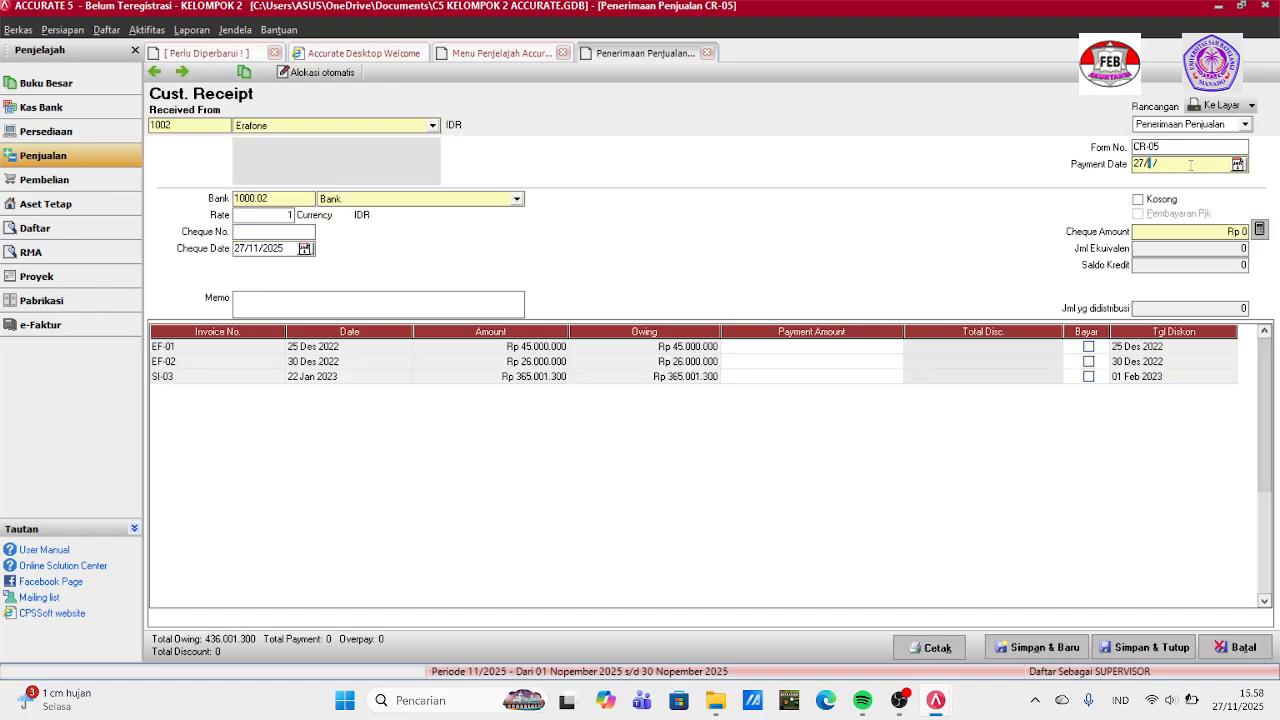
pyautogui.write('01202')
# Enter 14-ERF/23 as the cheque number of the Erafone receipt.
pyautogui.write('4-')
pyautogui.write('ERF')
pyautogui.write('/')
# Set the cheque date of the Erafone receipt to 27/01/2023.
pyautogui.press('BackSpace')
pyautogui.press('BackSpace')
pyautogui.press('BackSpace')
pyautogui.press('BackSpace')
pyautogui.press('BackSpace')
pyautogui.press('BackSpace')
pyautogui.press('BackSpace')
pyautogui.write('01/20')
# Enter the memo PENERIMAAN SEBAGIAN ATAS FAKTUR SI-03 on the Erafone receipt.
pyautogui.click(265, 297)
pyautogui.write('PENER')
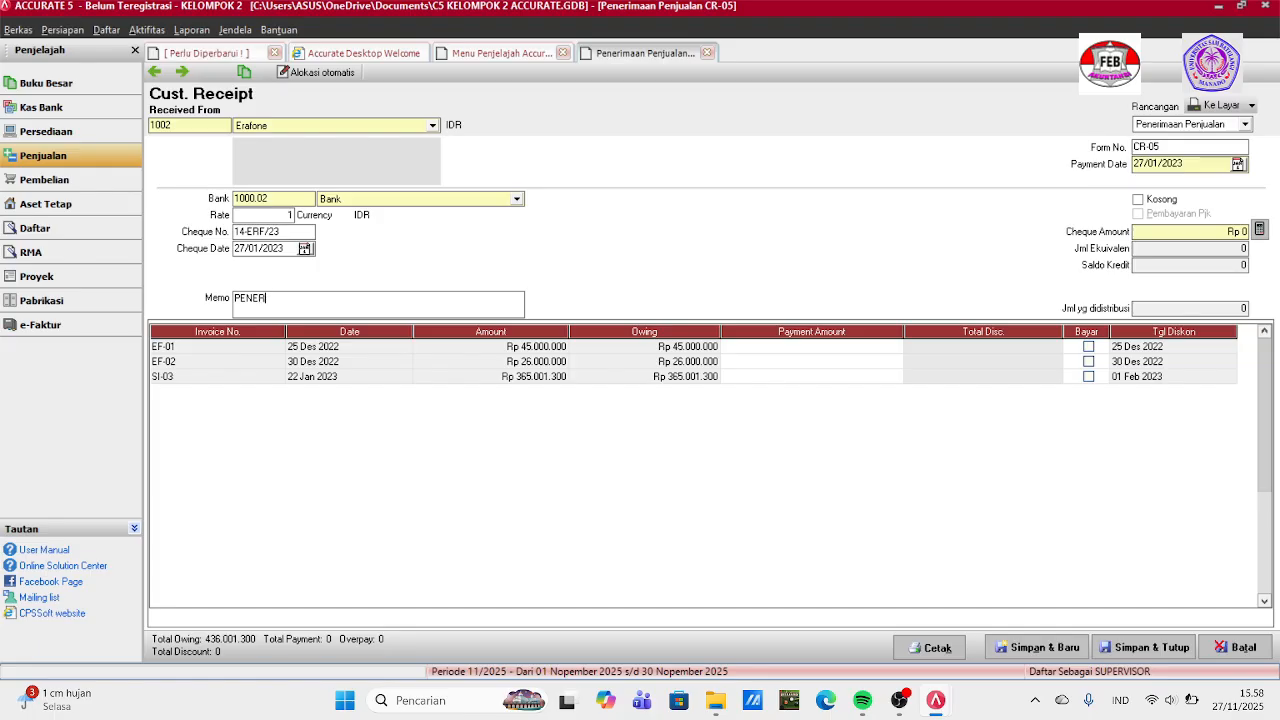
pyautogui.write('IMAAN SEBAGIAN ATAS FAKT')
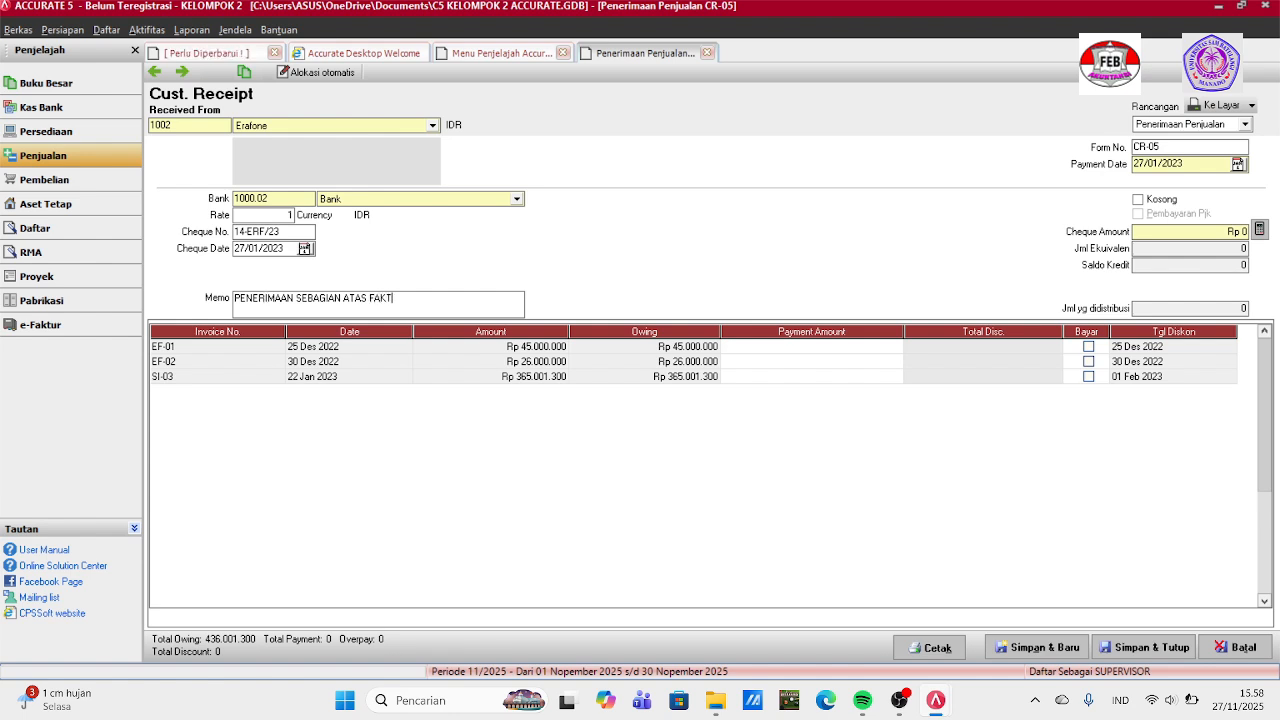
pyautogui.write('UR')
pyautogui.press('BackSpace')
pyautogui.write('I-03')
# Mark invoice SI-03 for payment on the Erafone receipt.
pyautogui.click(1087, 377)
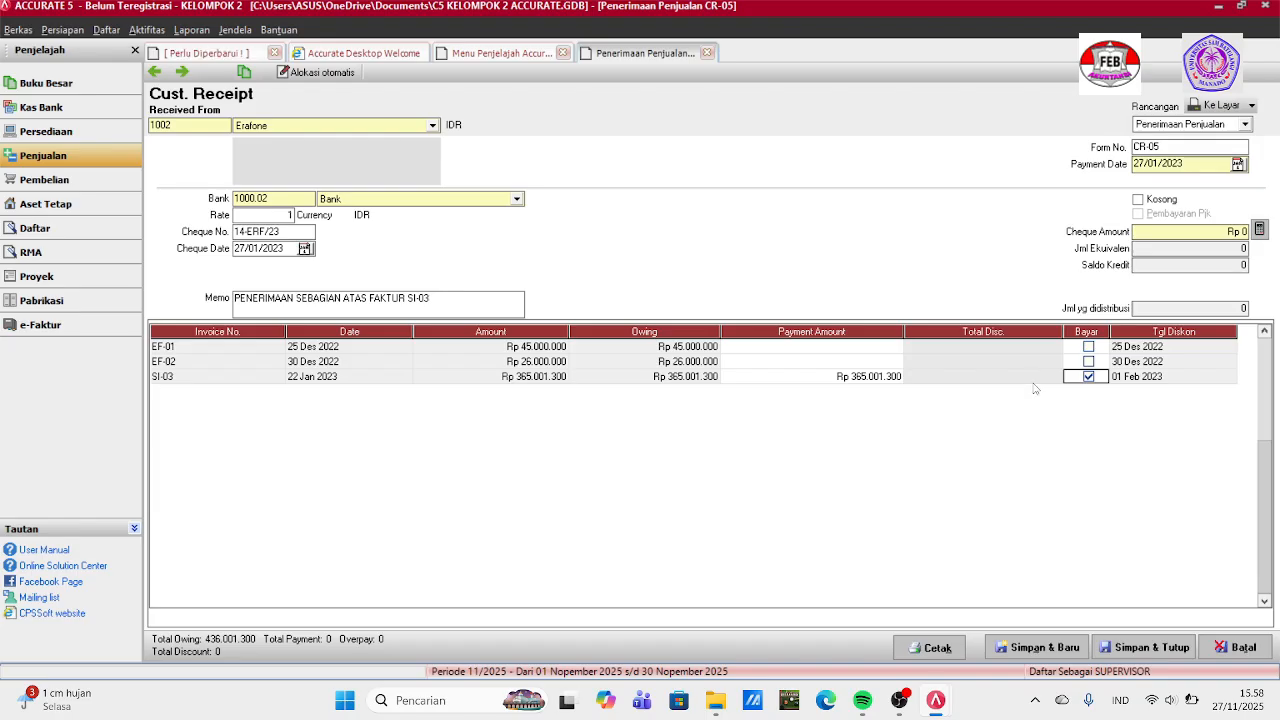
pyautogui.click(1034, 382)
pyautogui.click(1046, 380)
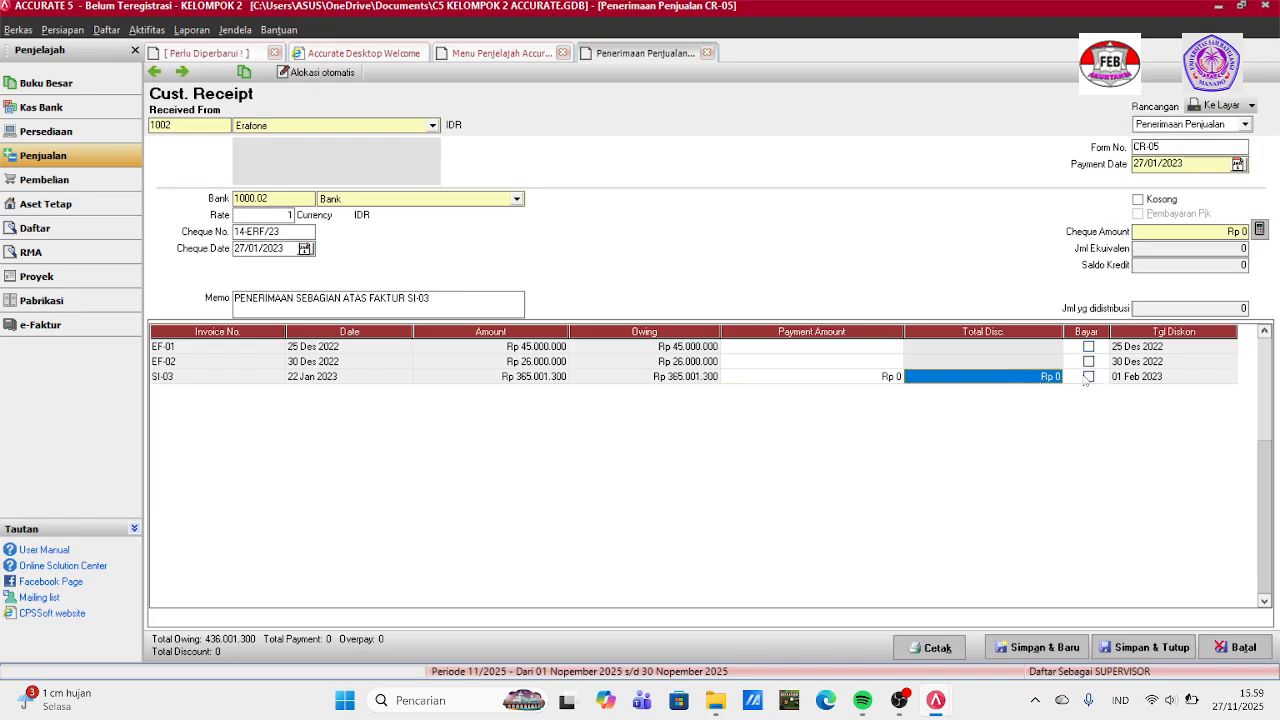
pyautogui.click(1088, 377)
# Open the discount information of invoice SI-03 and set the discount amount to 400.000.
pyautogui.click(995, 381)
pyautogui.click(995, 381)
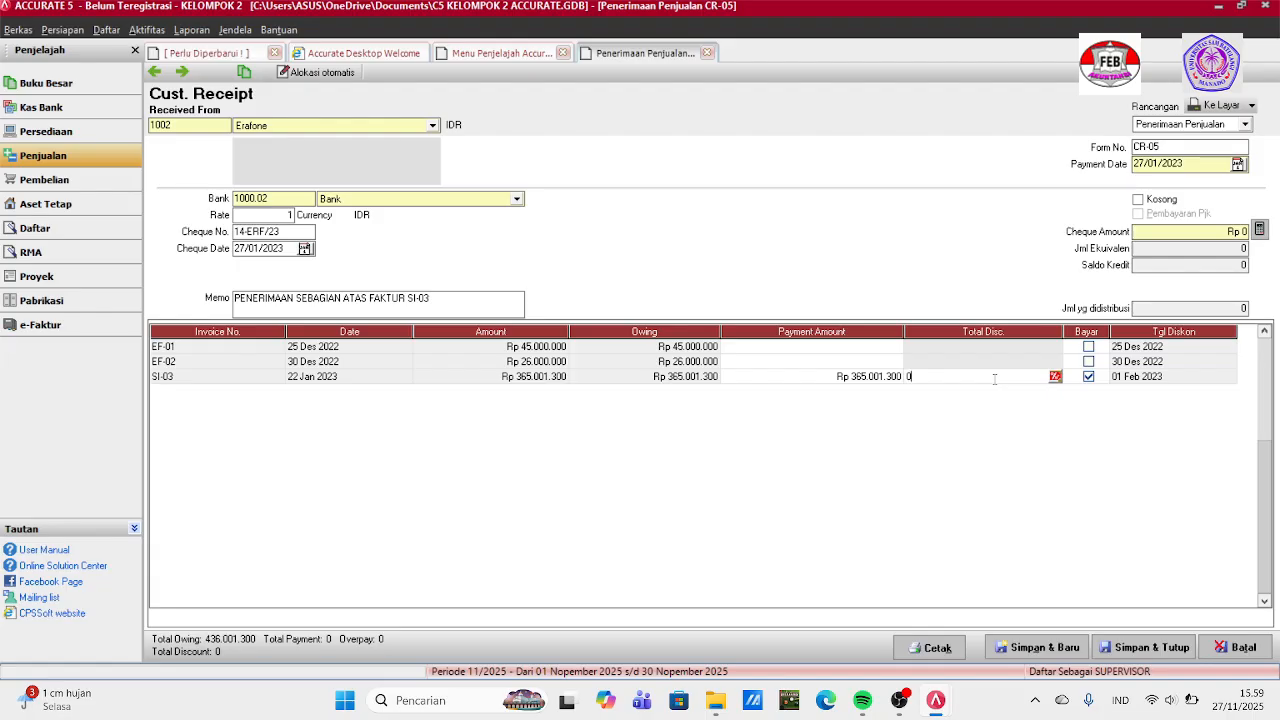
pyautogui.click(1055, 379)
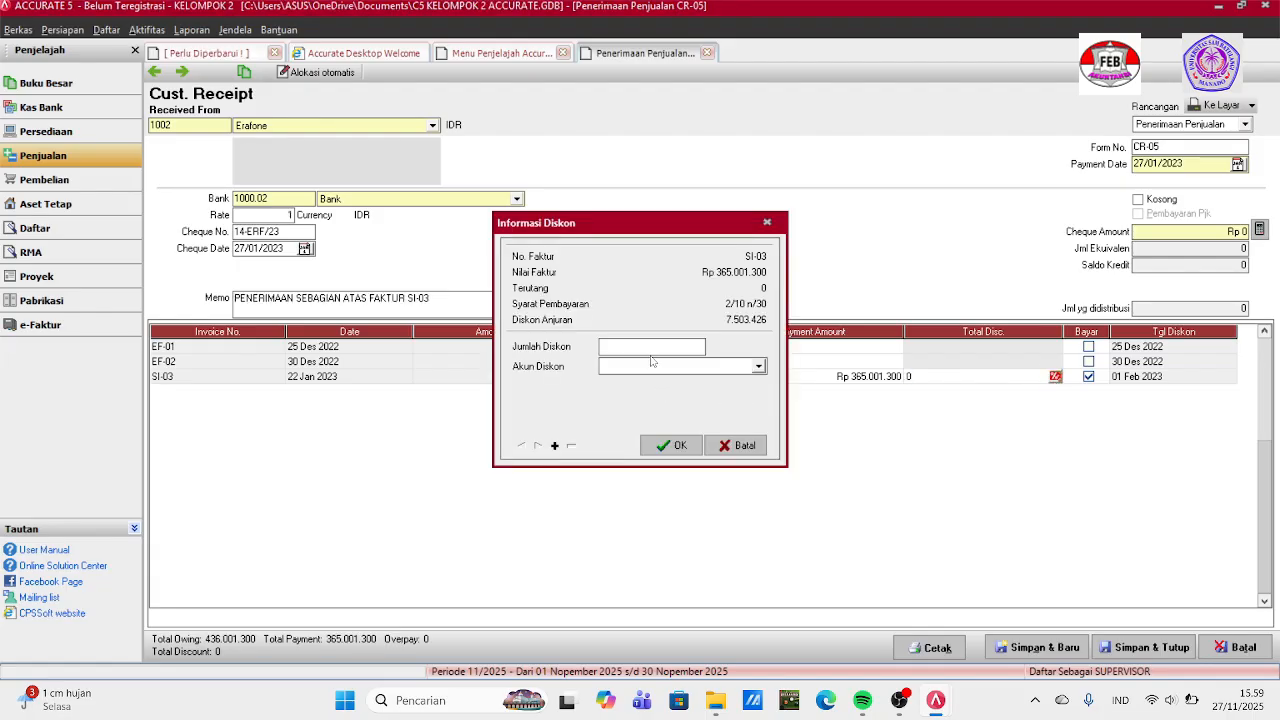
pyautogui.click(649, 347)
pyautogui.write('40')
pyautogui.write('0000')
pyautogui.click(759, 366)
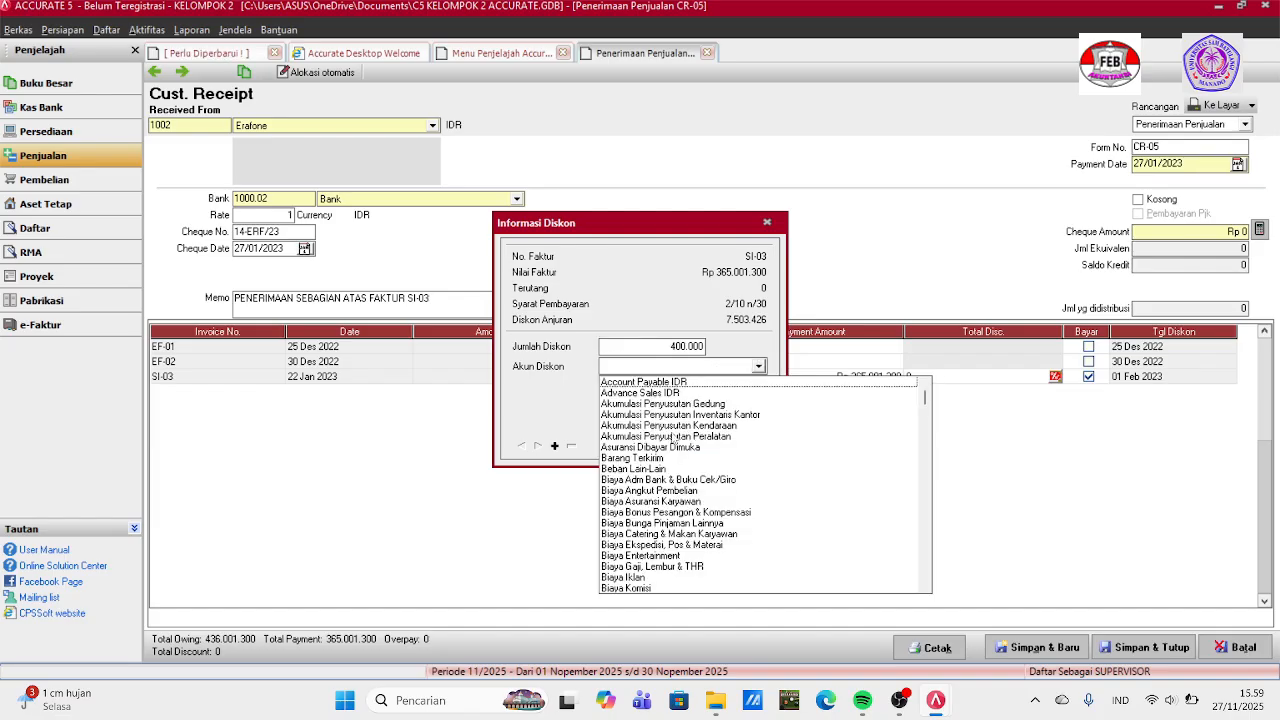
pyautogui.click(925, 589)
pyautogui.click(926, 590)
pyautogui.click(927, 595)
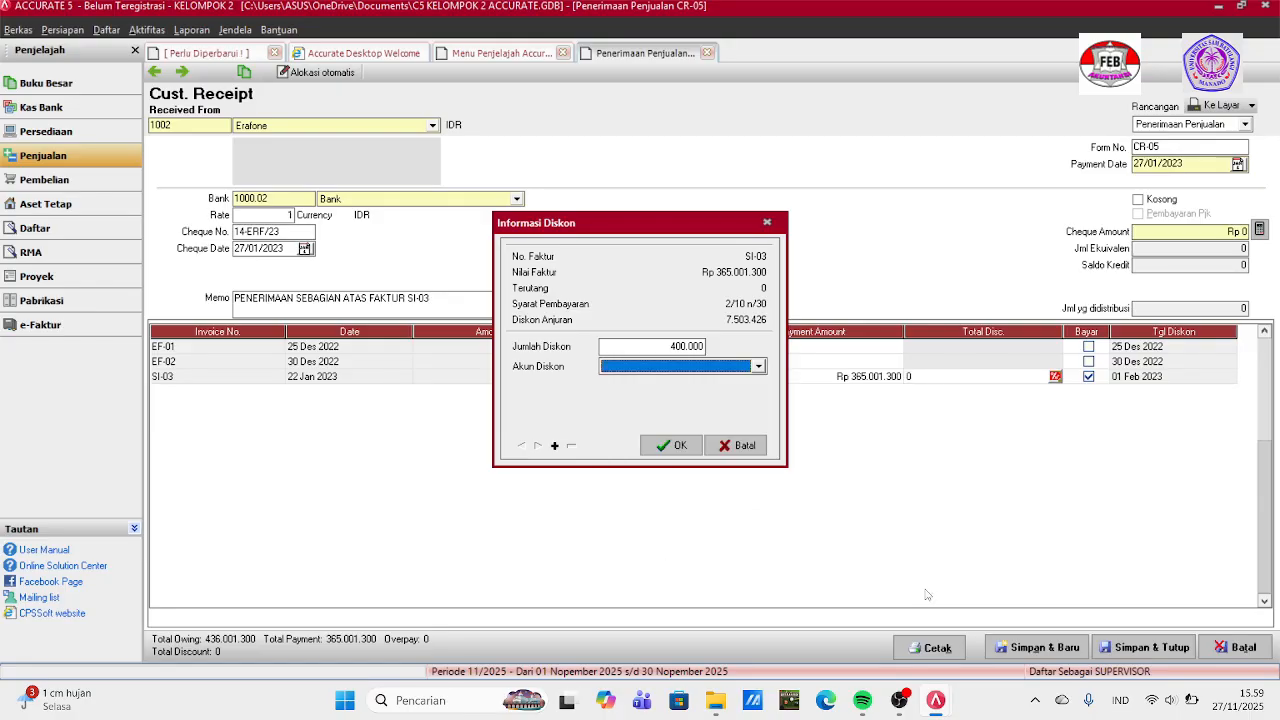
pyautogui.click(759, 366)
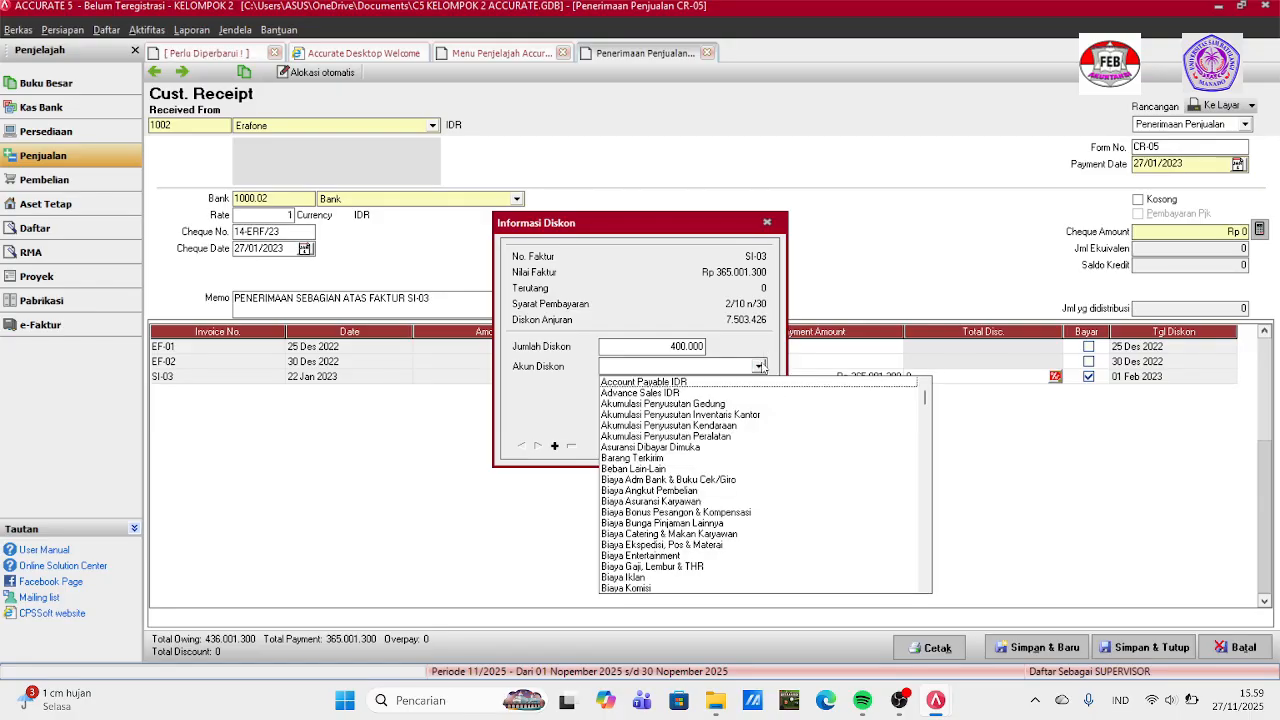
pyautogui.click(925, 587)
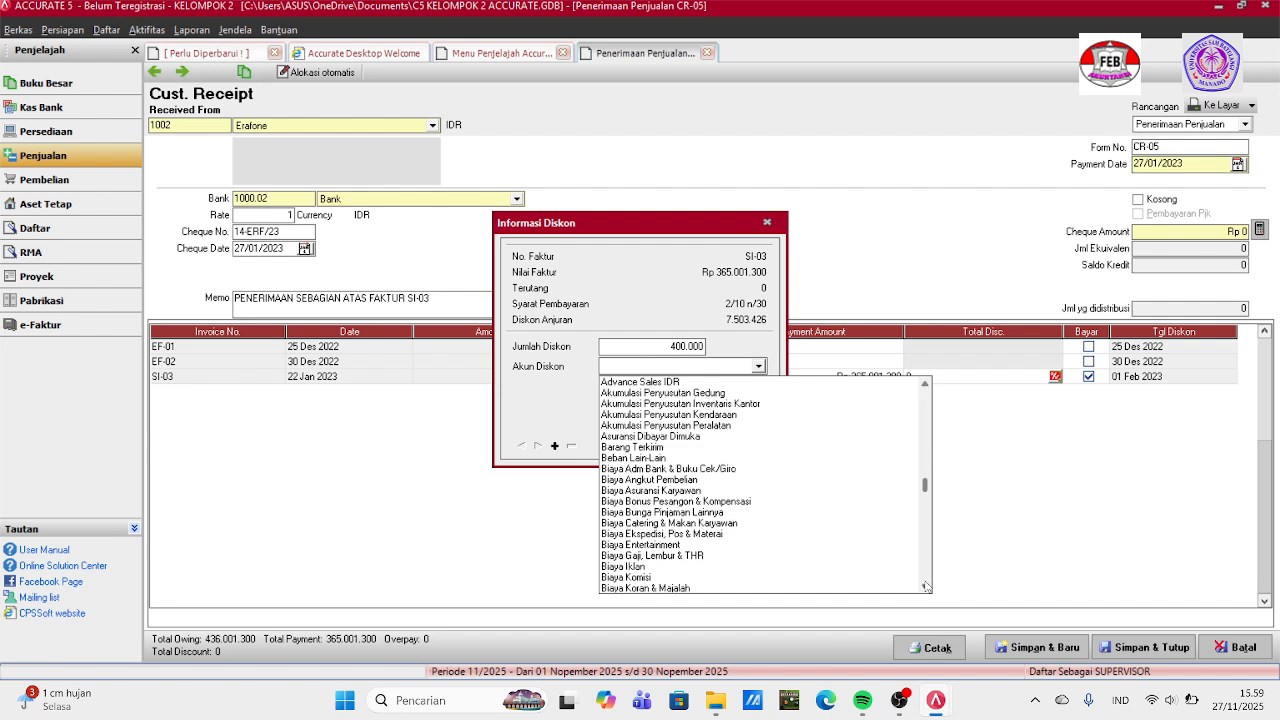
pyautogui.click(925, 587)
pyautogui.click(925, 587)
pyautogui.click(925, 587)
pyautogui.click(925, 587)
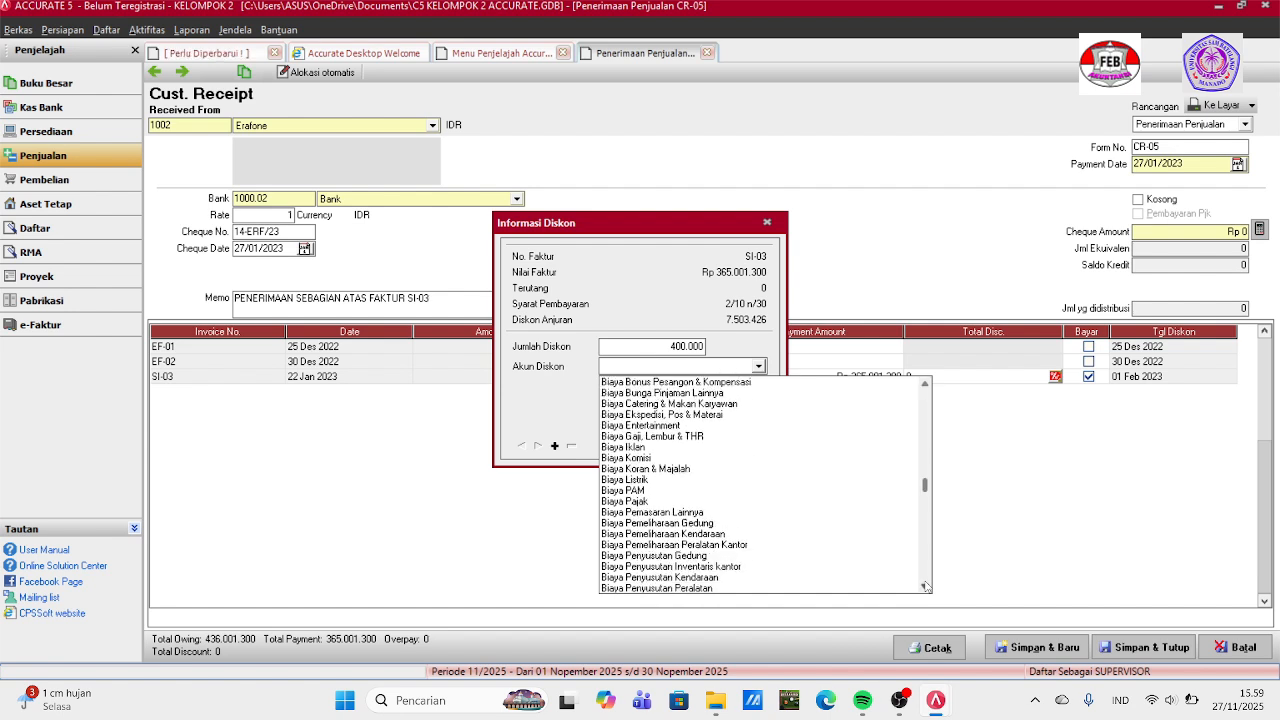
pyautogui.click(925, 587)
pyautogui.click(925, 587)
pyautogui.click(925, 587)
pyautogui.click(925, 587)
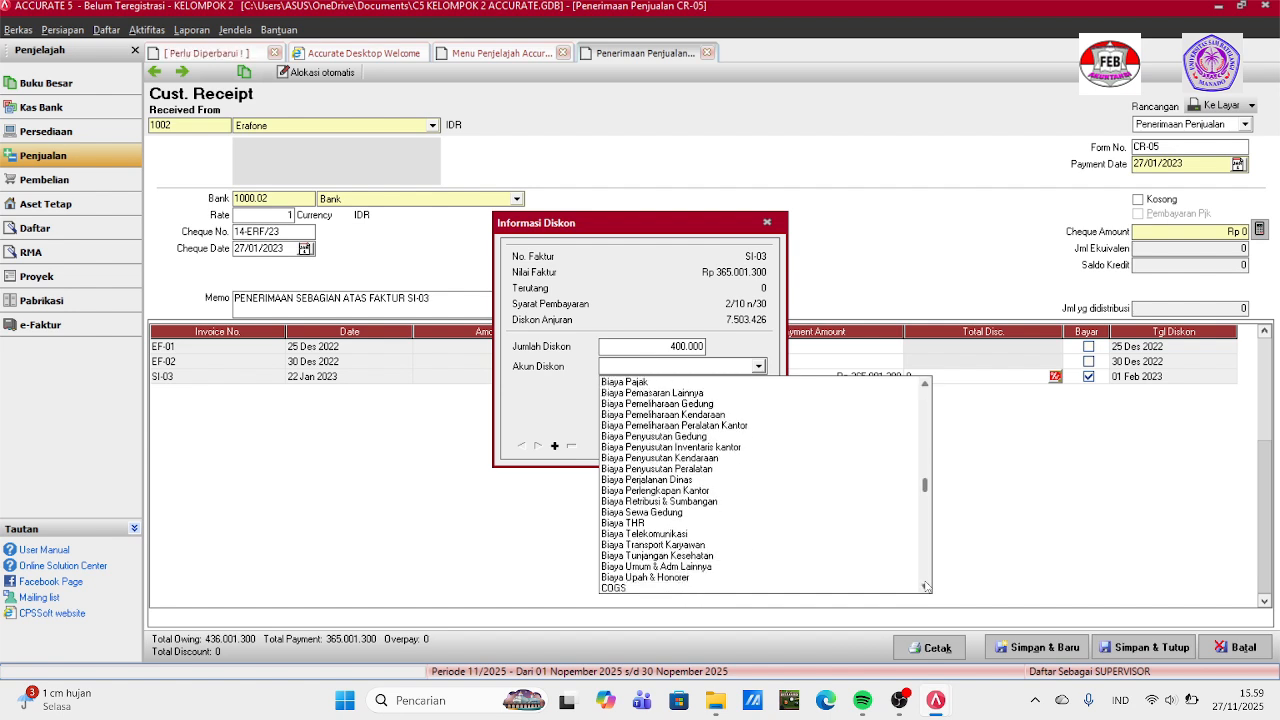
pyautogui.click(925, 587)
pyautogui.click(925, 587)
pyautogui.click(925, 587)
pyautogui.click(925, 587)
pyautogui.click(925, 587)
pyautogui.click(925, 587)
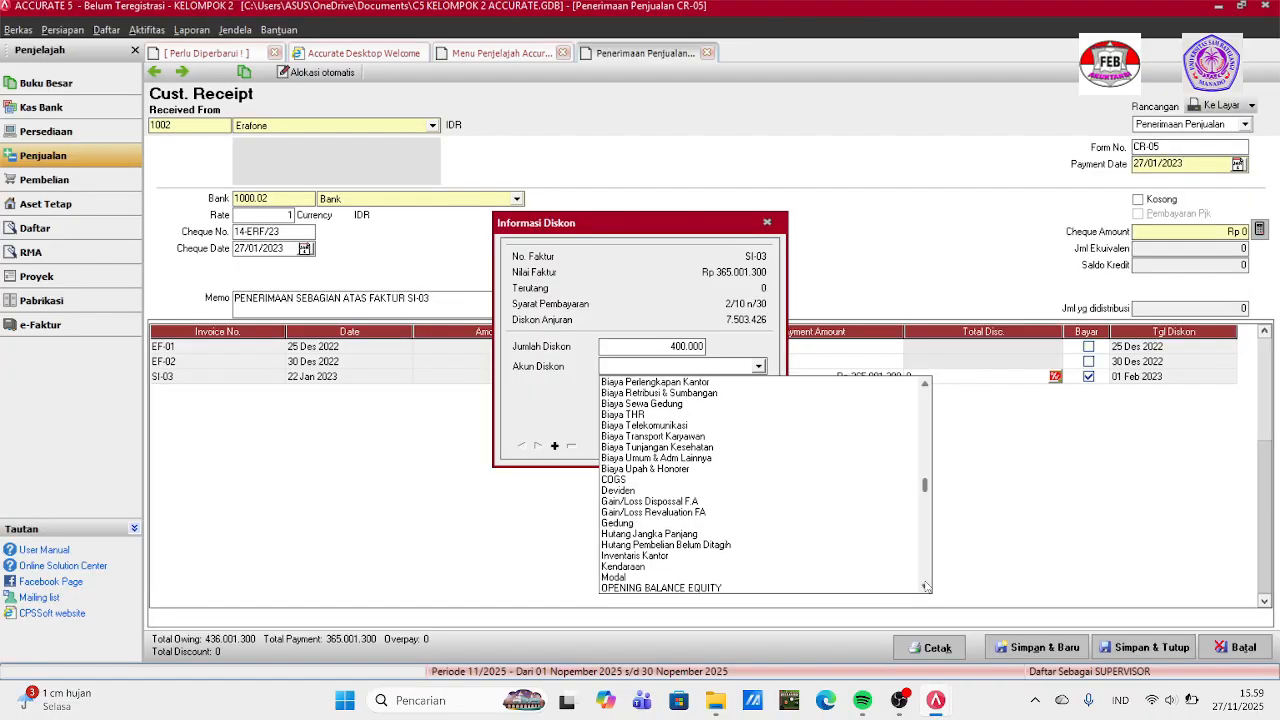
pyautogui.click(925, 587)
pyautogui.click(925, 587)
pyautogui.click(925, 587)
pyautogui.click(925, 587)
pyautogui.click(925, 587)
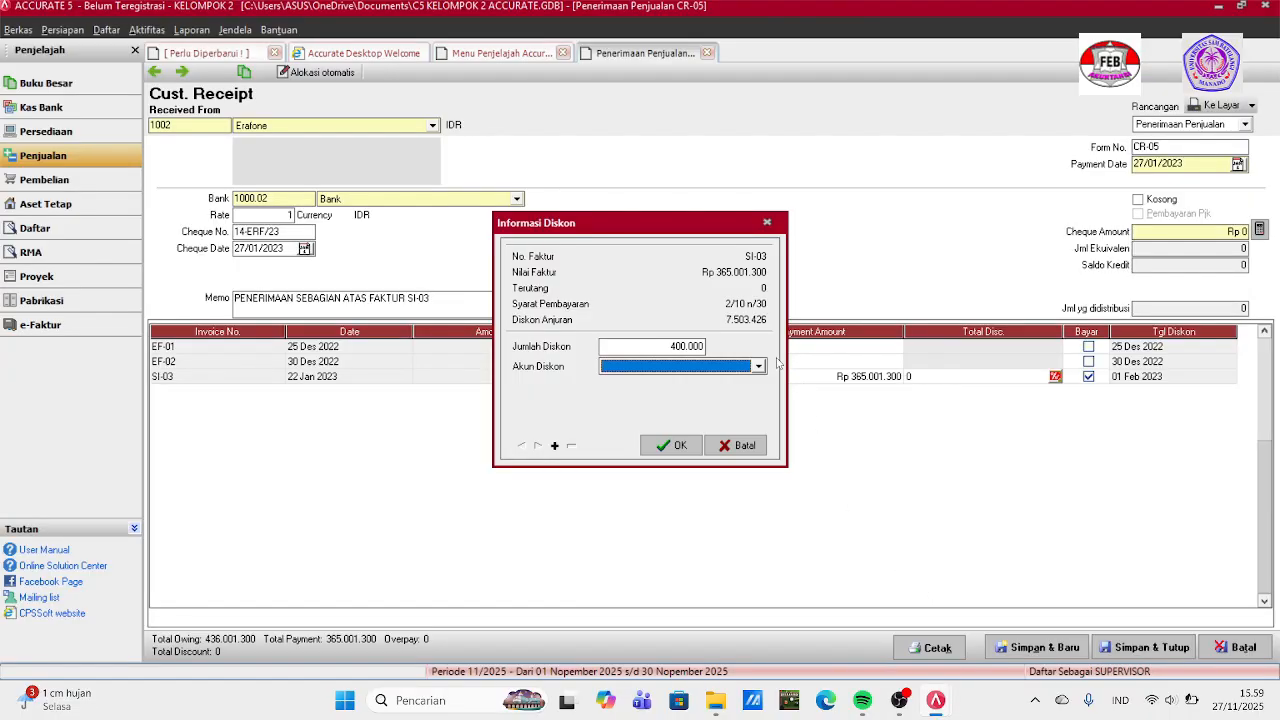
pyautogui.click(760, 367)
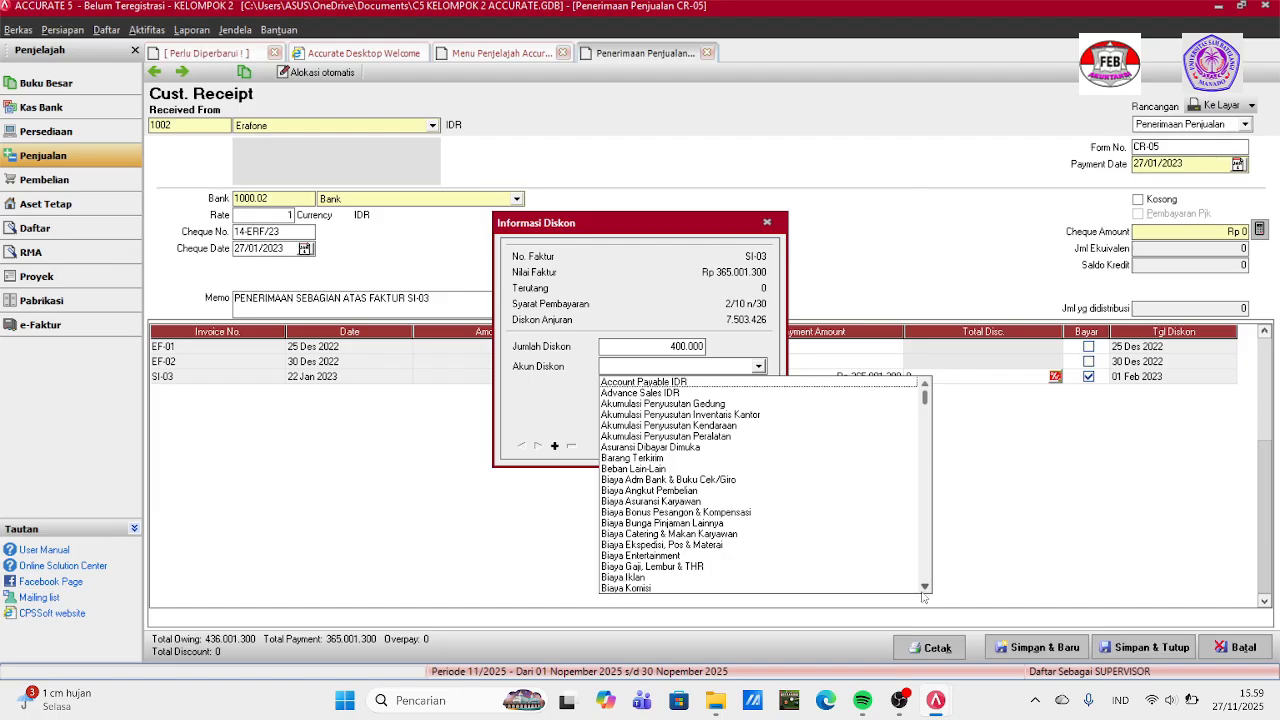
pyautogui.scroll(-5, 860, 518)
pyautogui.click(860, 518)
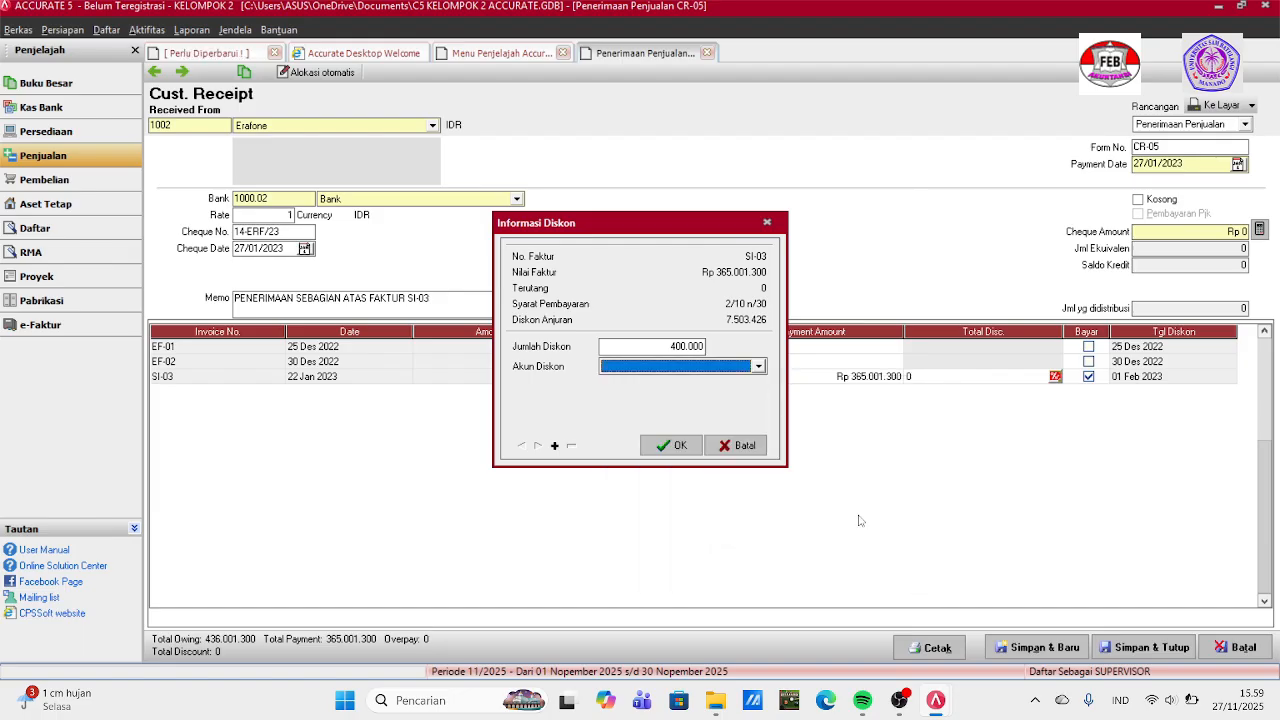
pyautogui.click(760, 366)
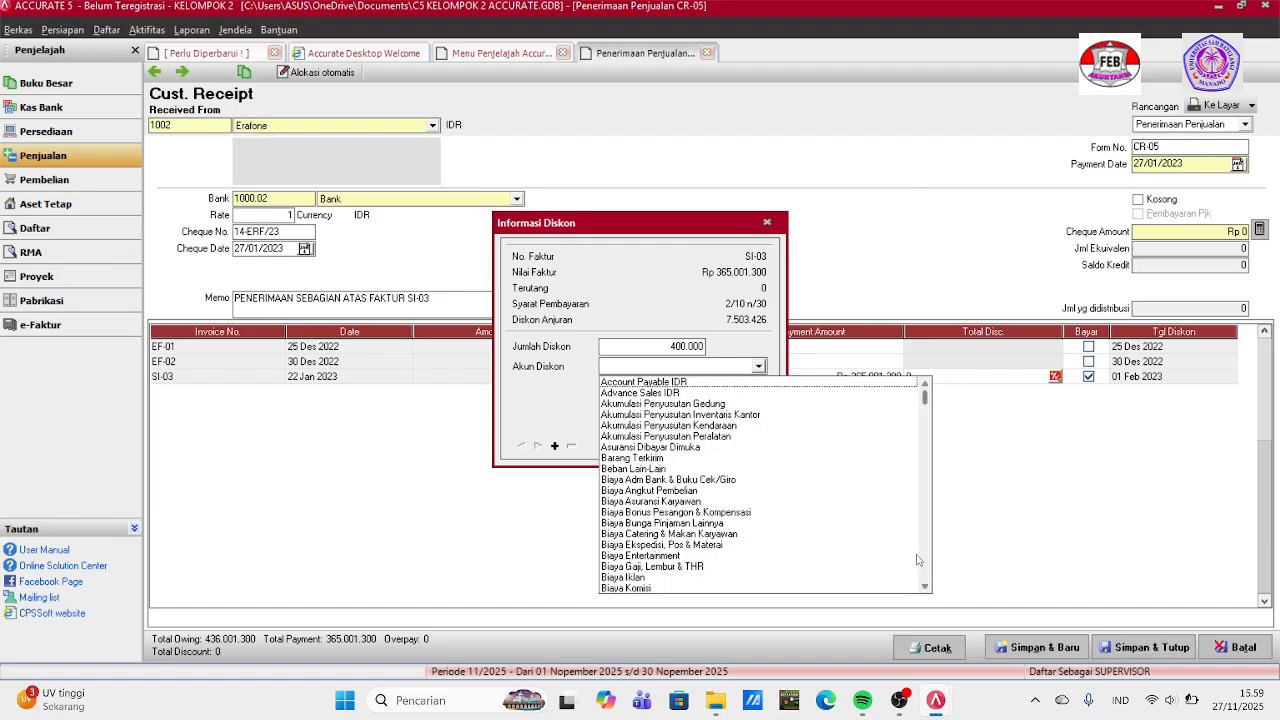
pyautogui.click(925, 587)
pyautogui.click(925, 587)
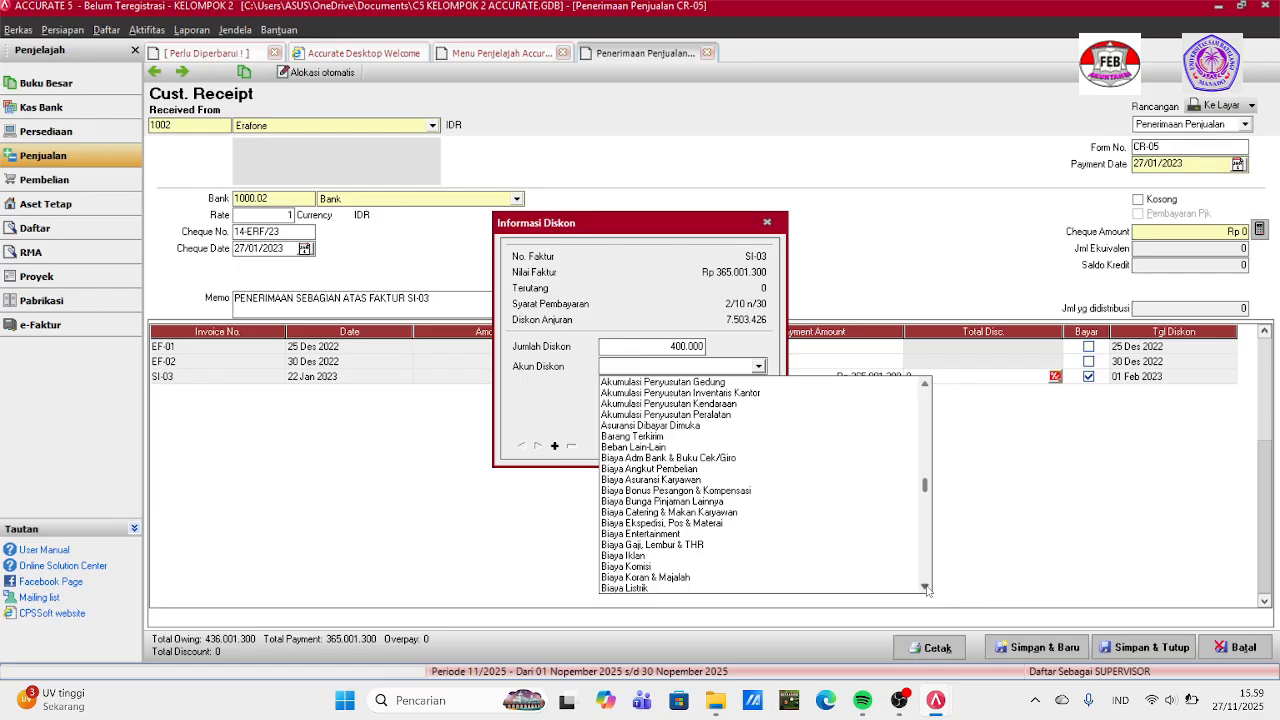
pyautogui.click(926, 587)
pyautogui.click(926, 587)
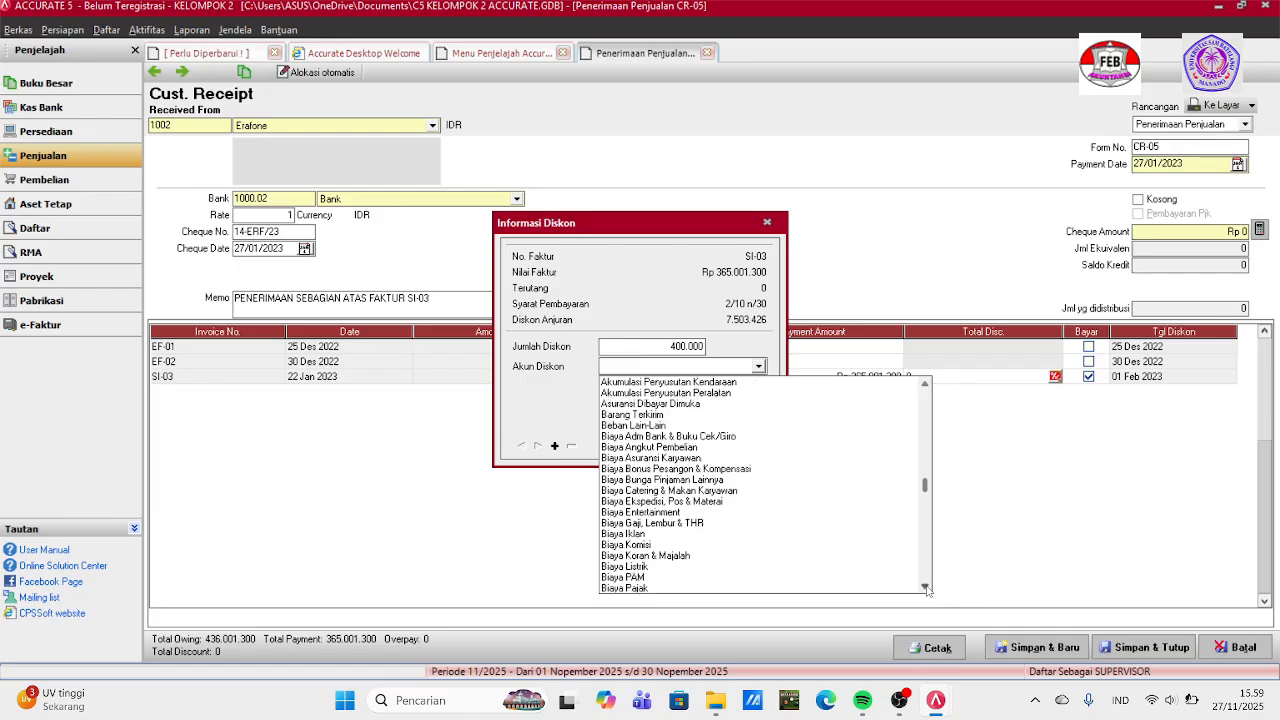
pyautogui.click(926, 587)
pyautogui.click(926, 587)
pyautogui.click(926, 587)
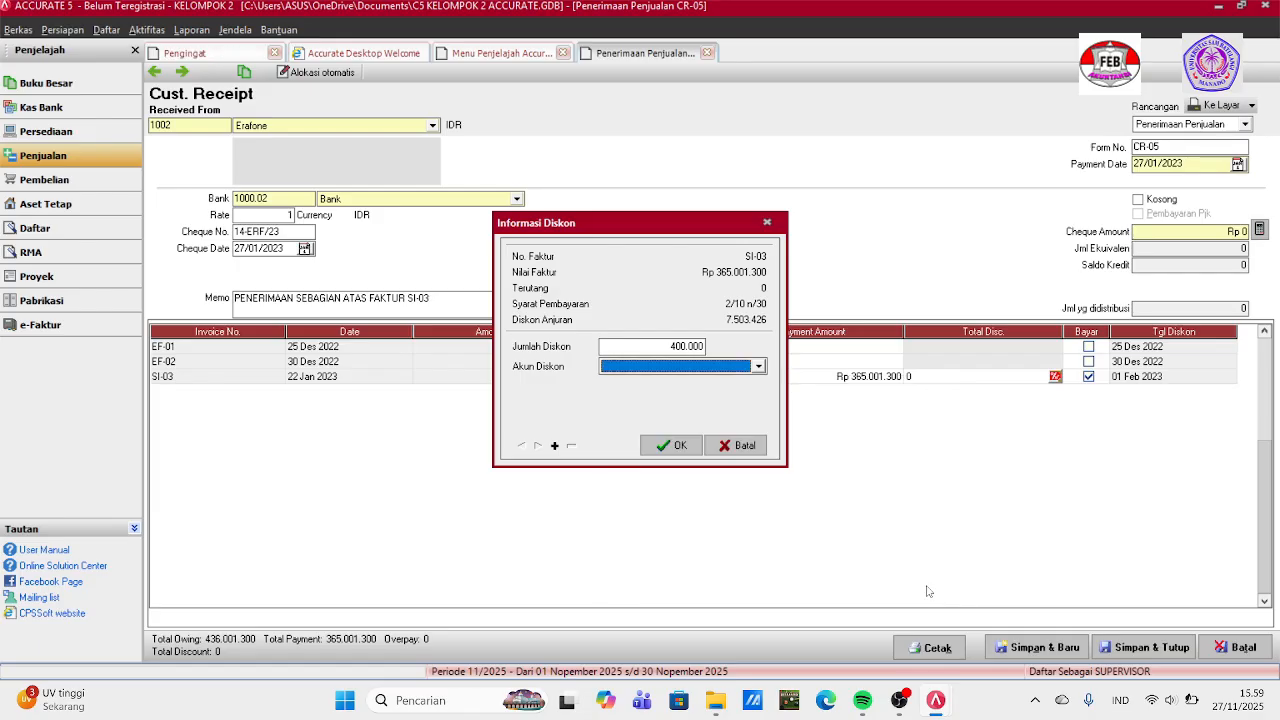
# Assign the discount on invoice SI-03 to the Potongan Penjualan account and accept the discount information.
pyautogui.click(758, 366)
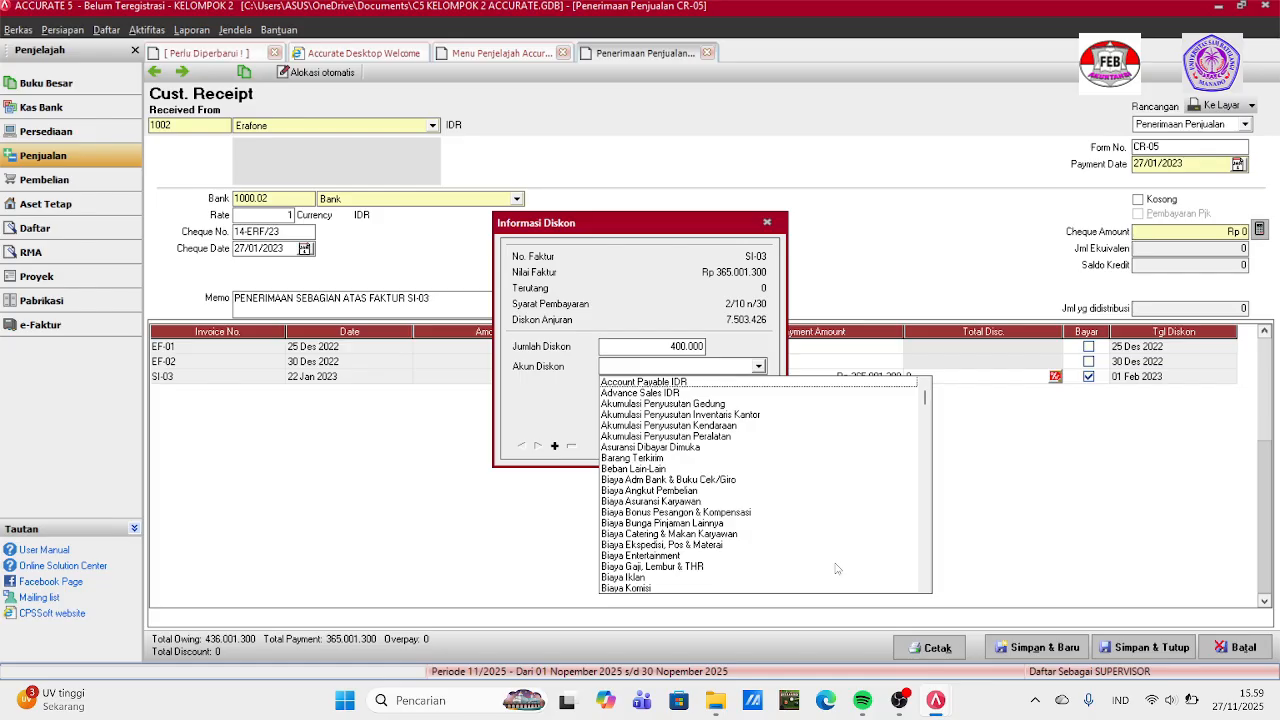
pyautogui.press('Down')
pyautogui.press('Down')
pyautogui.press('Down')
pyautogui.press('Down')
pyautogui.press('Down')
pyautogui.press('Down')
pyautogui.press('Down')
pyautogui.press('Down')
pyautogui.press('Down')
pyautogui.press('Down')
pyautogui.press('Down')
pyautogui.press('Down')
pyautogui.press('Down')
pyautogui.press('Down')
pyautogui.press('Down')
pyautogui.press('Down')
pyautogui.press('Down')
pyautogui.press('Down')
pyautogui.press('Down')
pyautogui.press('Down')
pyautogui.press('Down')
pyautogui.press('Down')
pyautogui.press('Down')
pyautogui.press('Down')
pyautogui.press('Down')
pyautogui.press('Down')
pyautogui.press('Down')
pyautogui.press('Down')
pyautogui.press('Down')
pyautogui.press('Down')
pyautogui.press('Down')
pyautogui.press('Down')
pyautogui.press('Down')
pyautogui.press('Down')
pyautogui.press('Down')
pyautogui.press('Down')
pyautogui.press('Down')
pyautogui.press('Down')
pyautogui.press('Down')
pyautogui.press('Down')
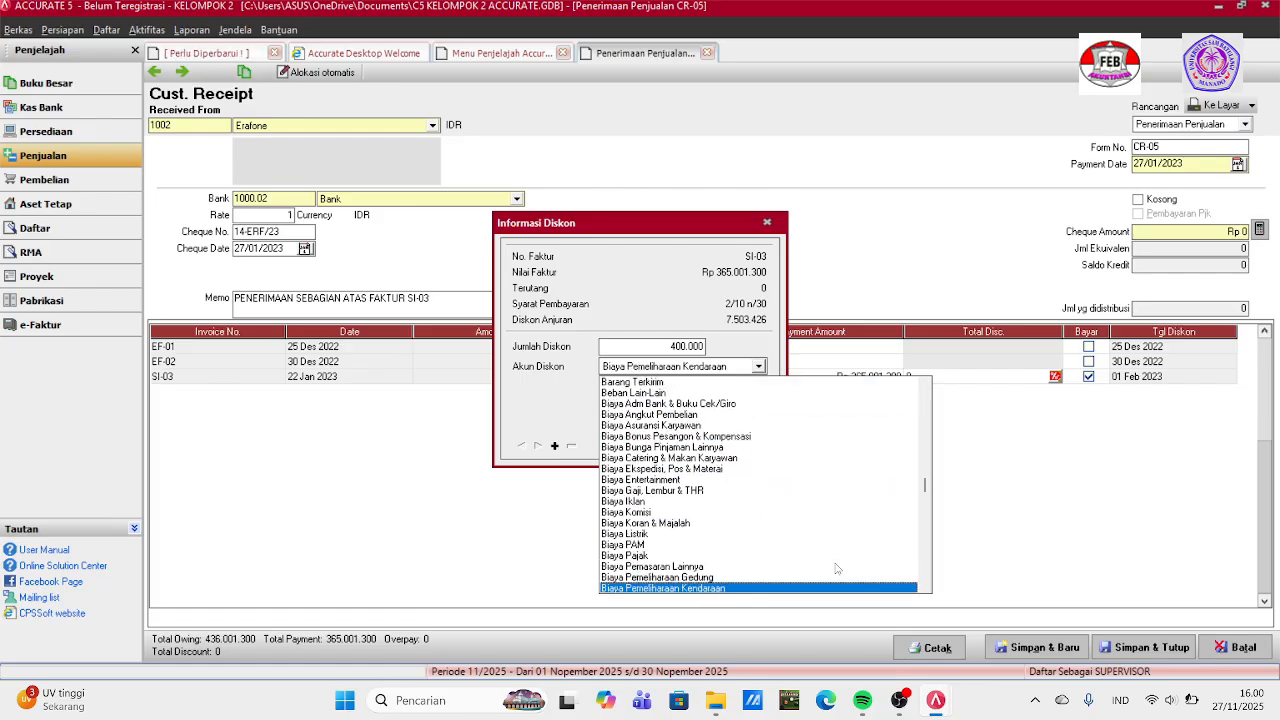
pyautogui.press('Down')
pyautogui.press('Down')
pyautogui.press('Down')
pyautogui.press('Down')
pyautogui.press('Down')
pyautogui.press('Down')
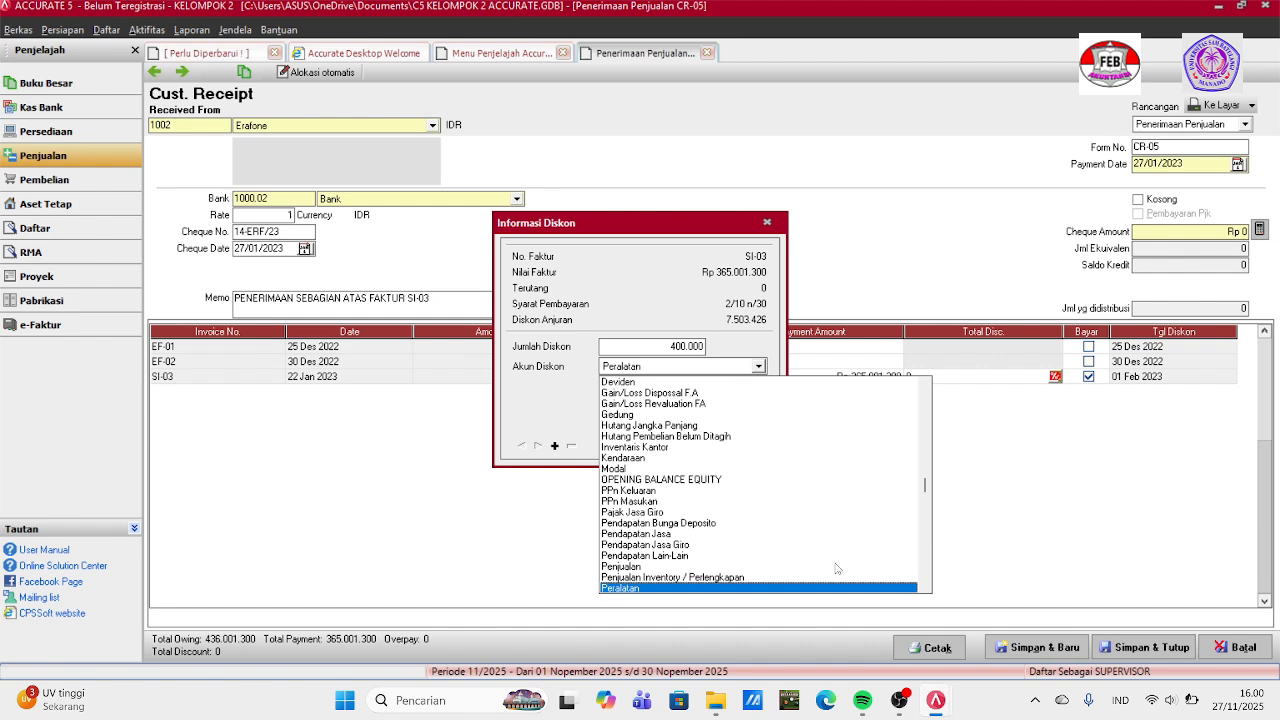
pyautogui.press('Down')
pyautogui.press('Down')
pyautogui.press('Down')
pyautogui.press('Down')
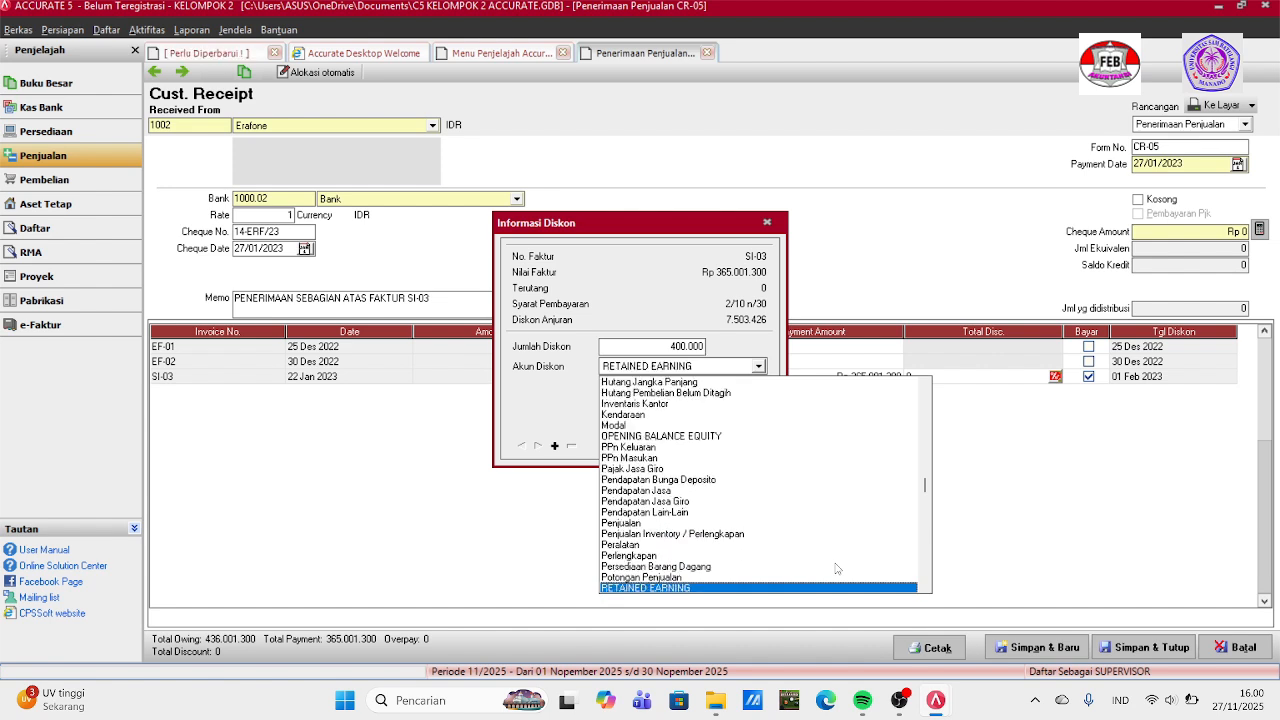
pyautogui.press('Up')
pyautogui.click(837, 578)
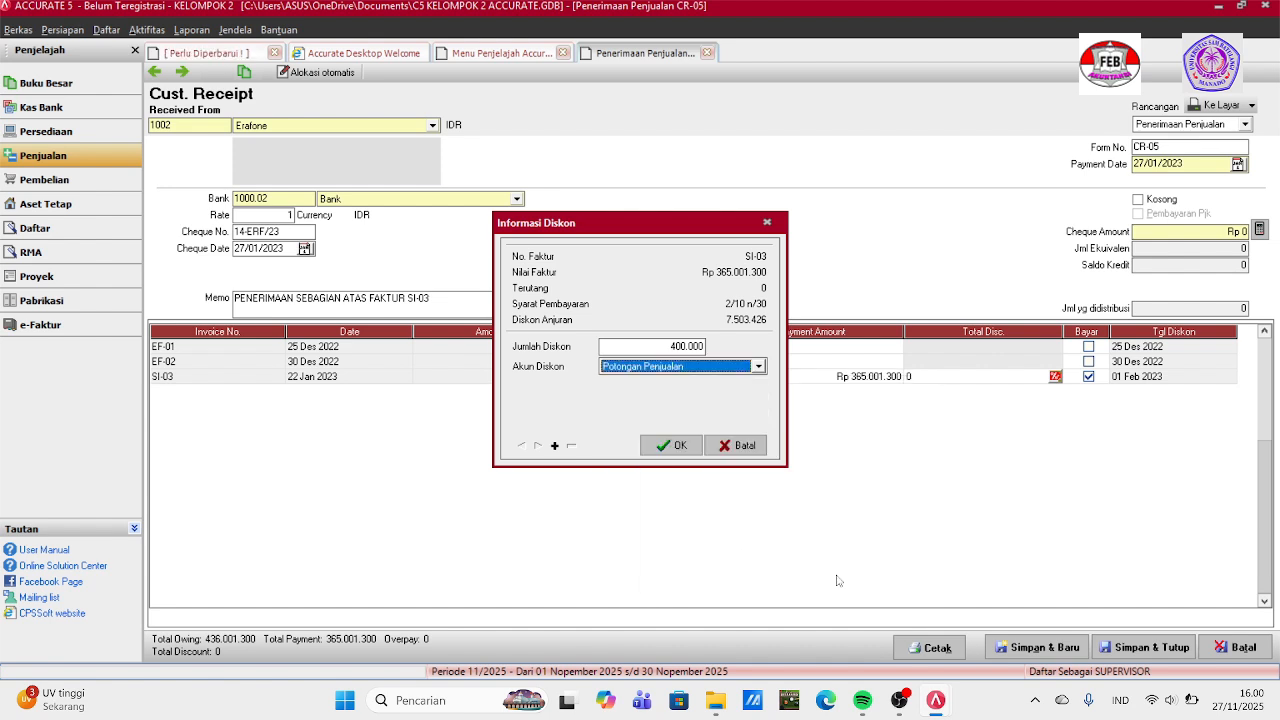
pyautogui.click(668, 446)
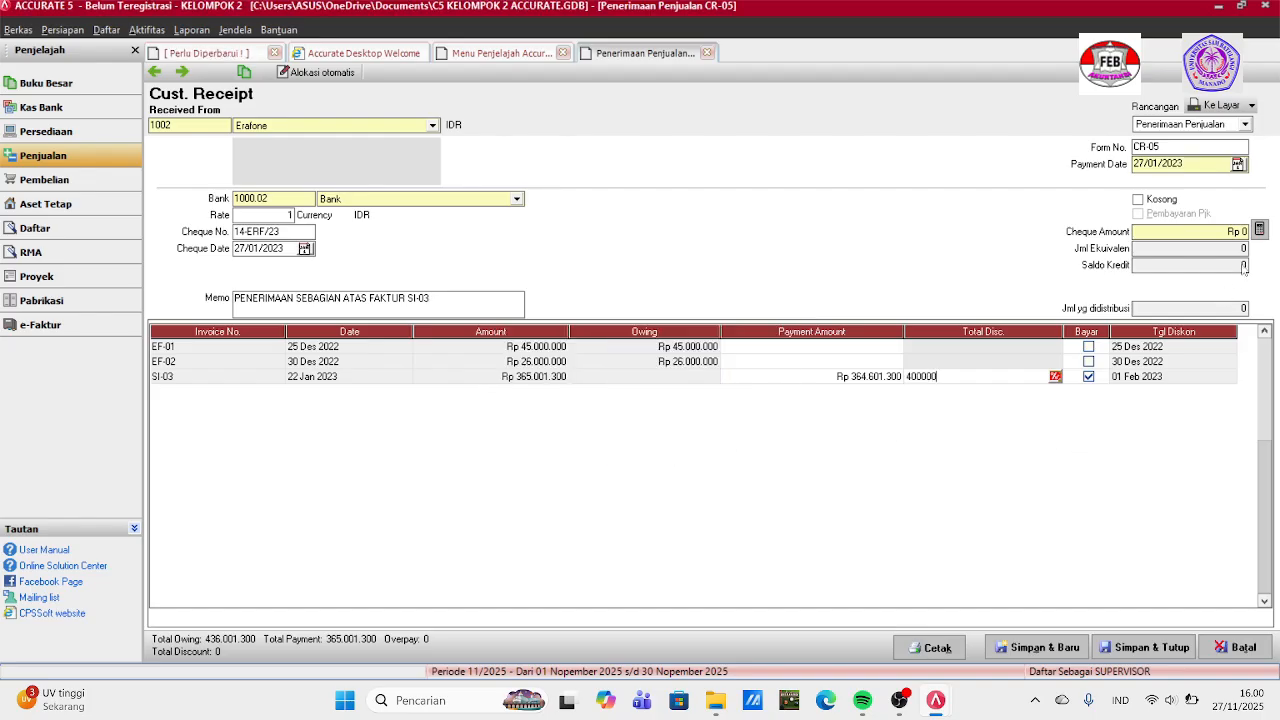
# Set the payment amount of invoice SI-03 to 19.600.000 on the Erafone receipt.
pyautogui.click(867, 383)
pyautogui.click(867, 380)
pyautogui.click(866, 377)
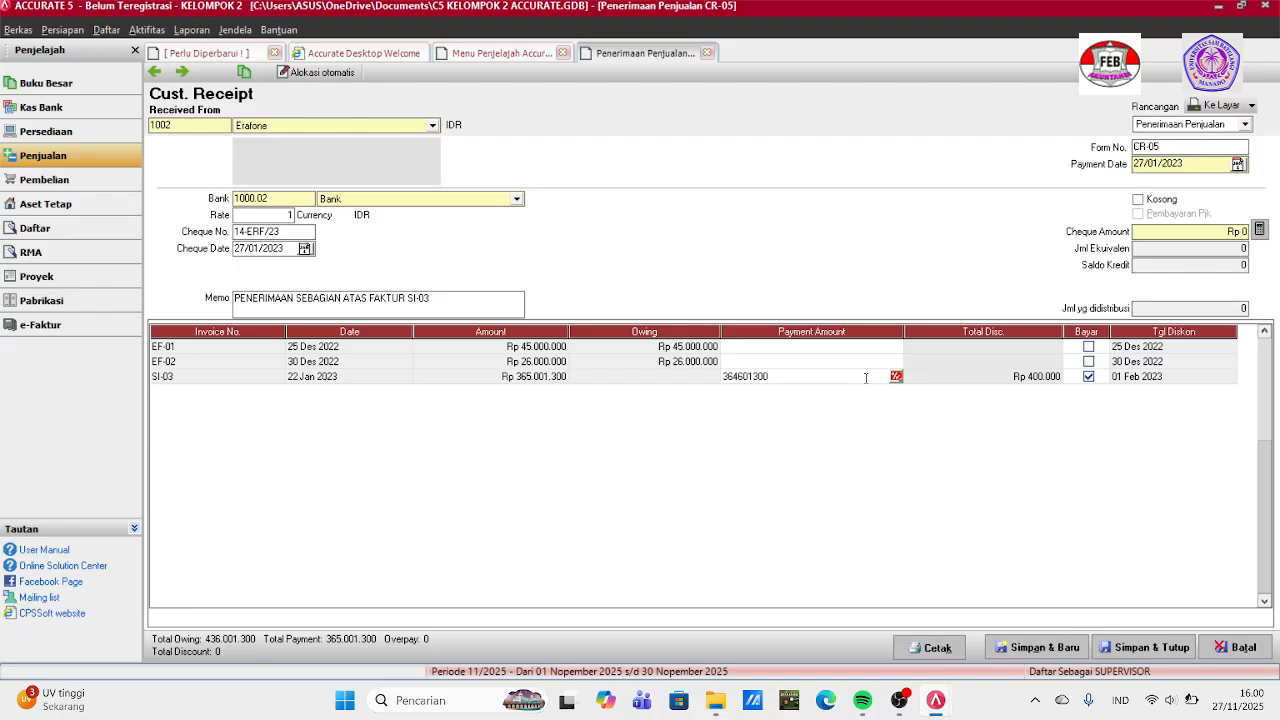
pyautogui.press('BackSpace')
pyautogui.press('BackSpace')
pyautogui.press('BackSpace')
pyautogui.press('BackSpace')
pyautogui.press('BackSpace')
pyautogui.press('BackSpace')
pyautogui.press('BackSpace')
pyautogui.write('19500000')
pyautogui.press('Tab')
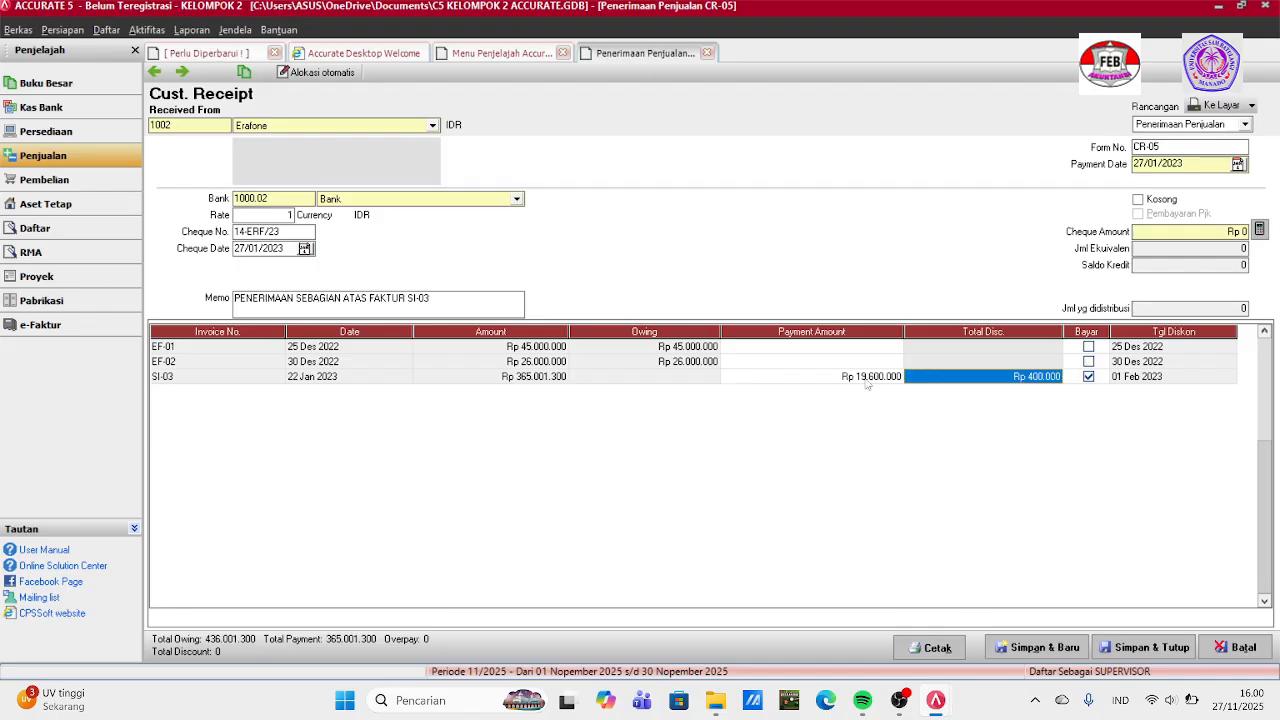
# Calculate the cheque amount of the Erafone receipt from its payment line, and save and close the receipt.
pyautogui.click(1260, 231)
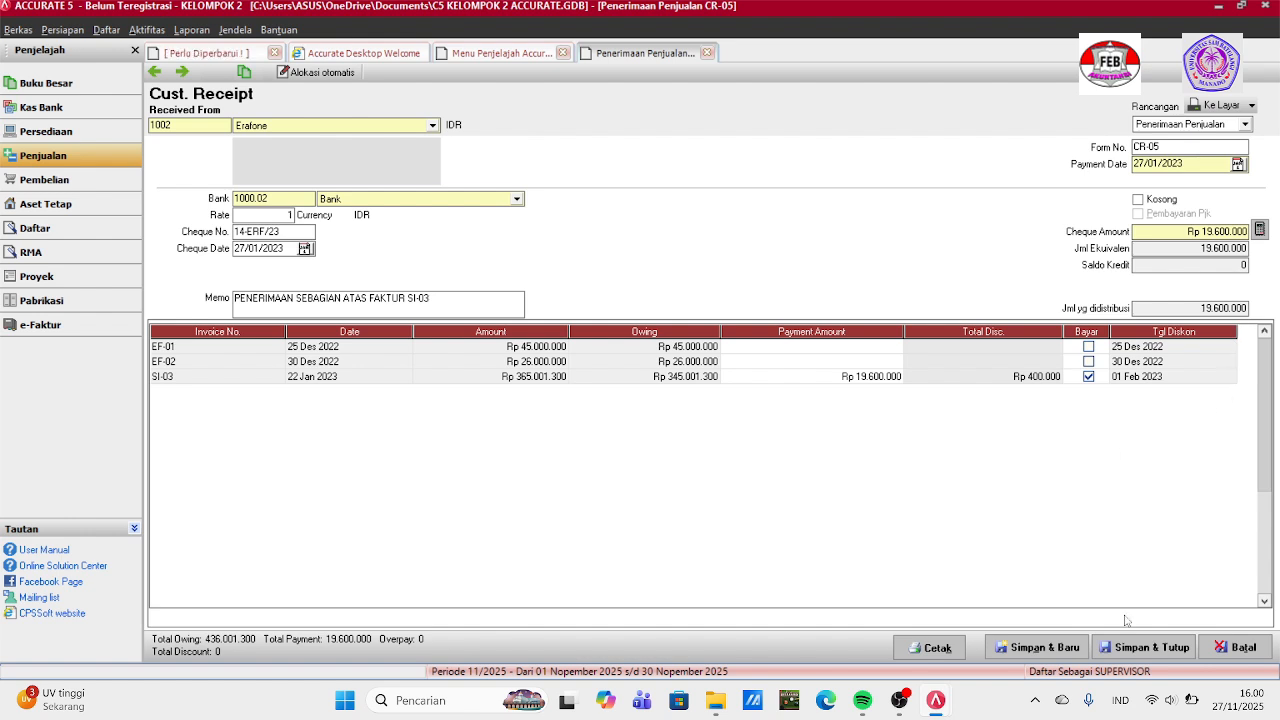
pyautogui.click(1131, 648)
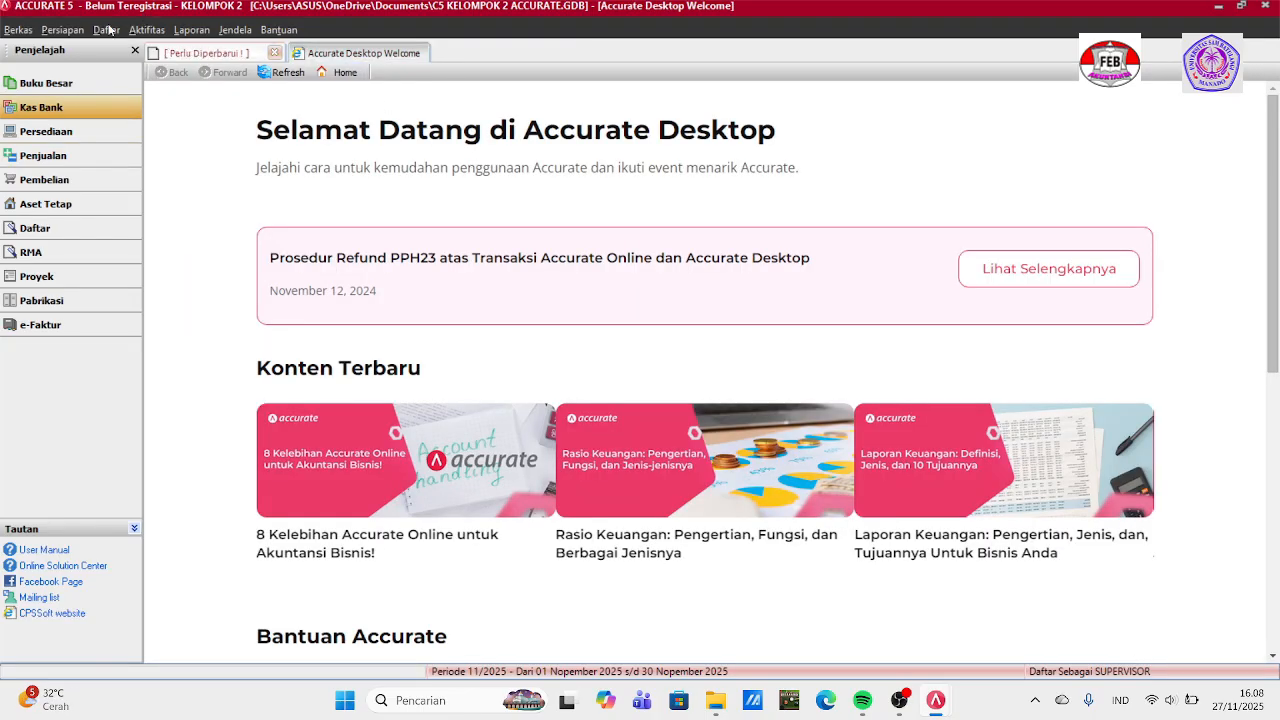
# Create a new cash/bank payment paid from the Bank account 1000.02.
pyautogui.click(85, 115)
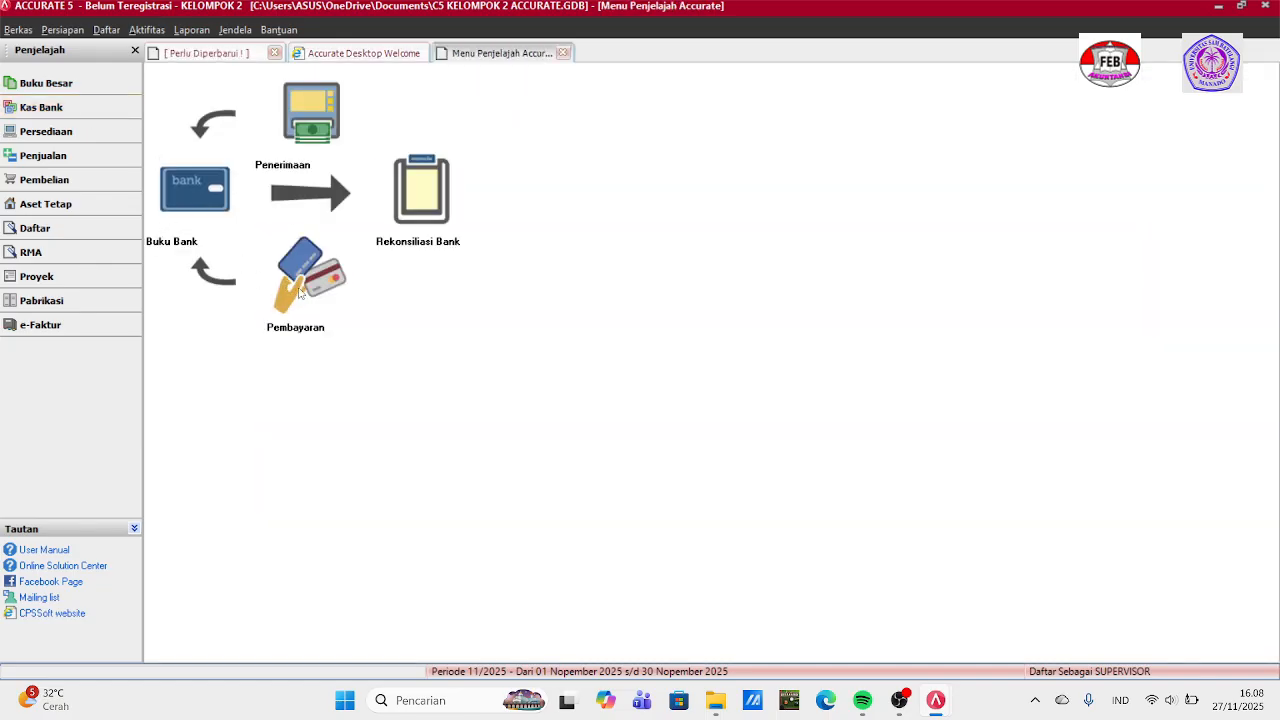
pyautogui.click(299, 281)
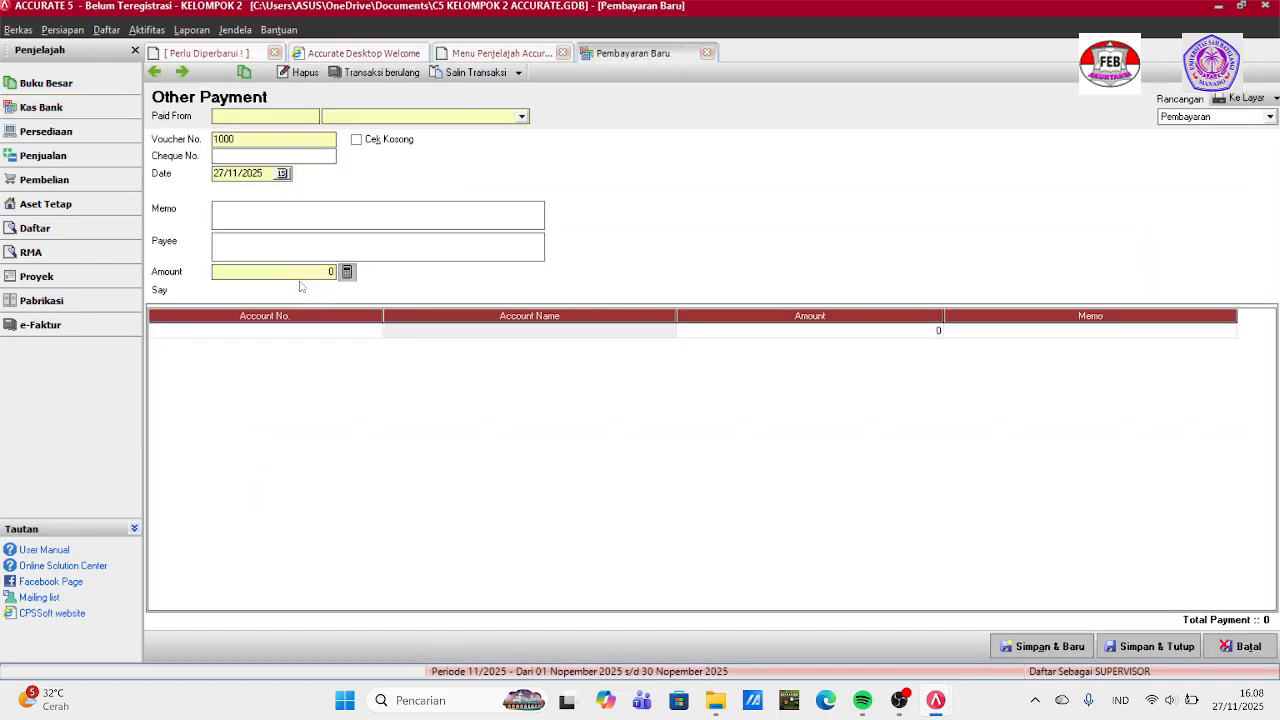
pyautogui.click(522, 116)
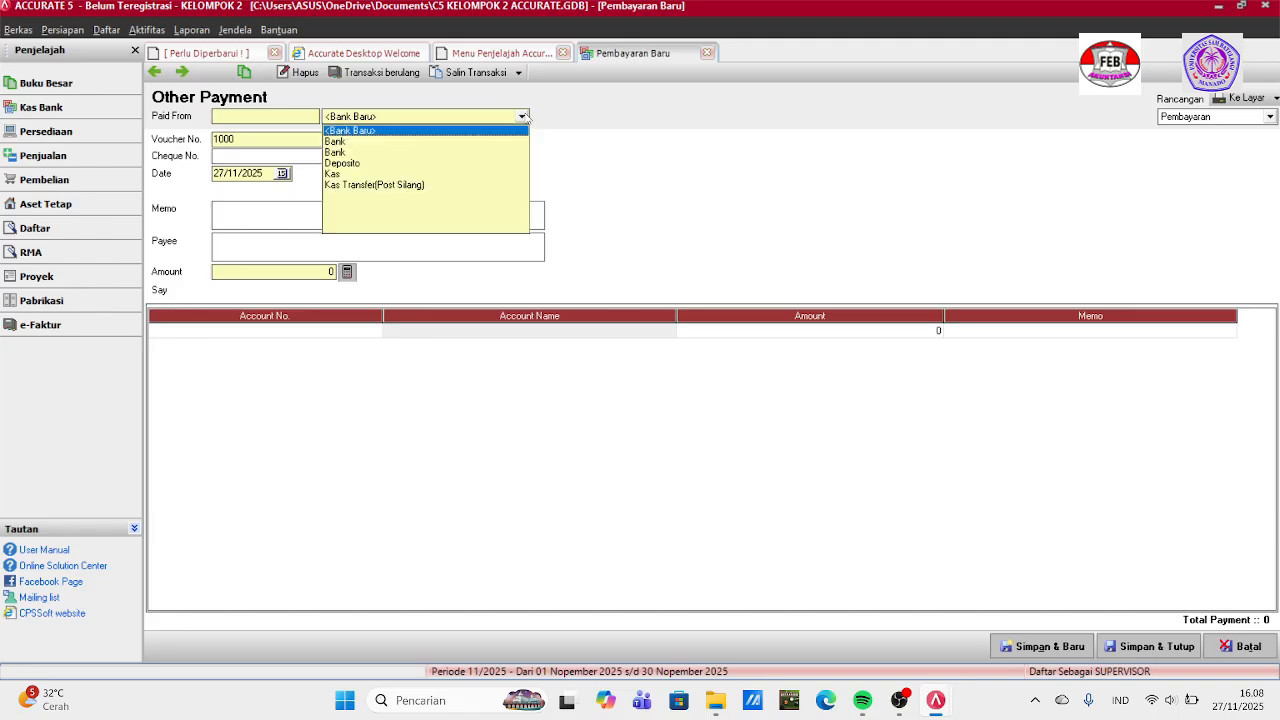
pyautogui.click(367, 147)
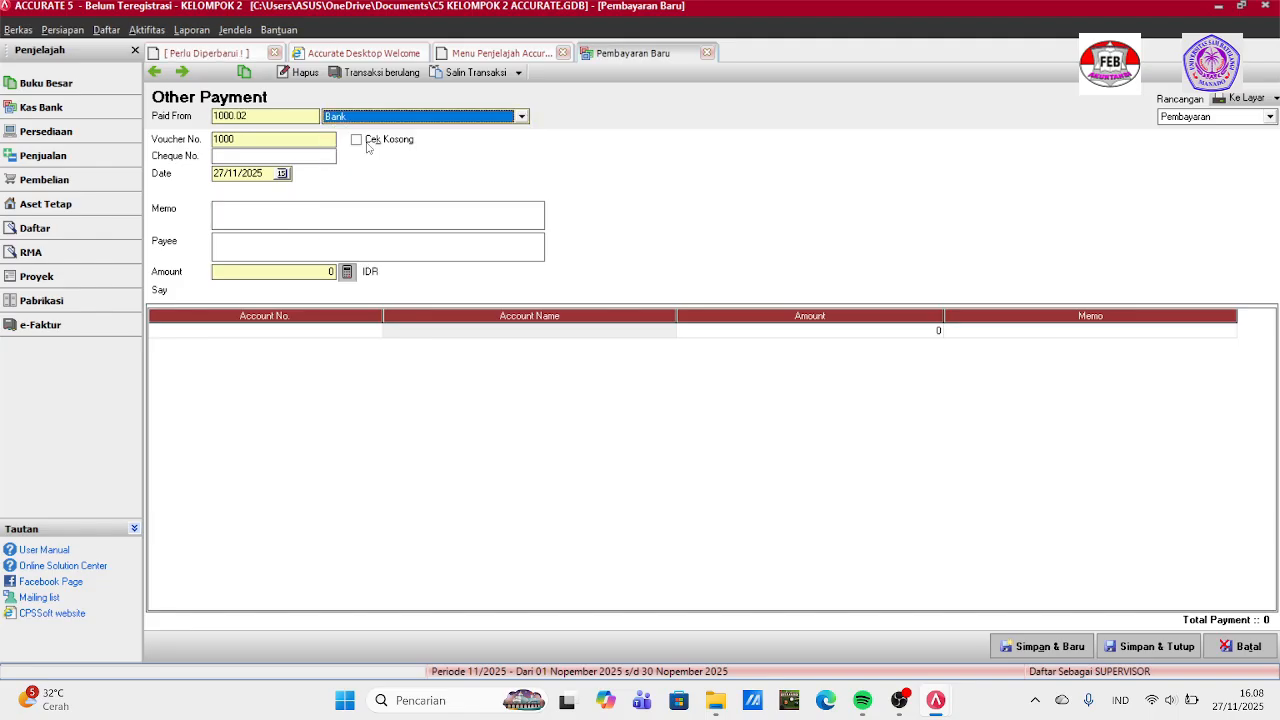
# Set the payment's voucher number to BKK-01.
pyautogui.click(288, 138)
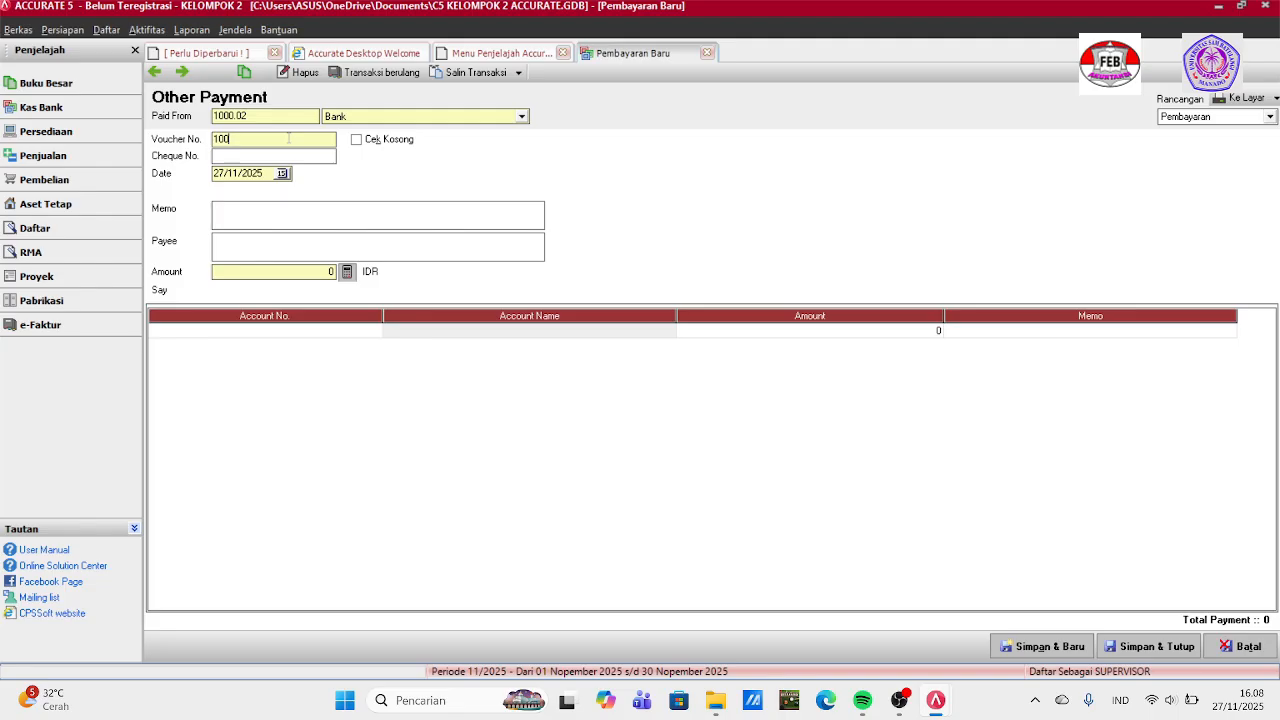
pyautogui.press('BackSpace')
pyautogui.press('BackSpace')
pyautogui.press('BackSpace')
pyautogui.write('BKK-')
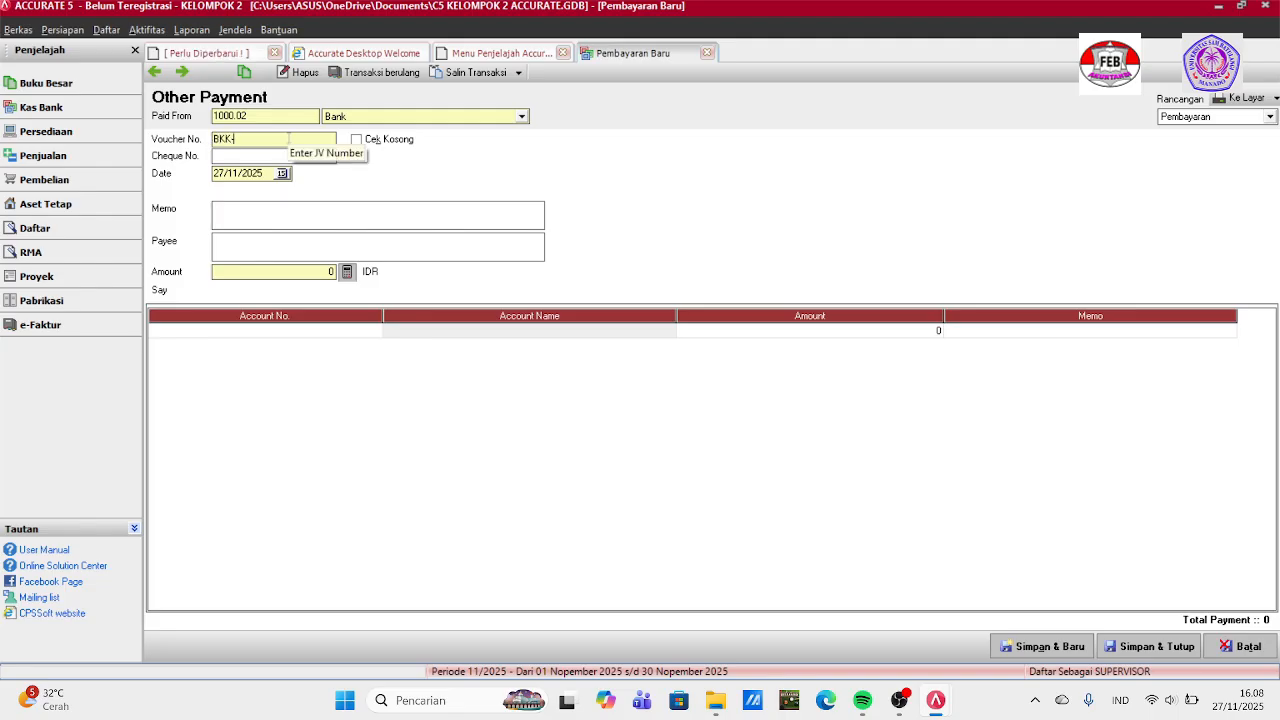
pyautogui.write('01')
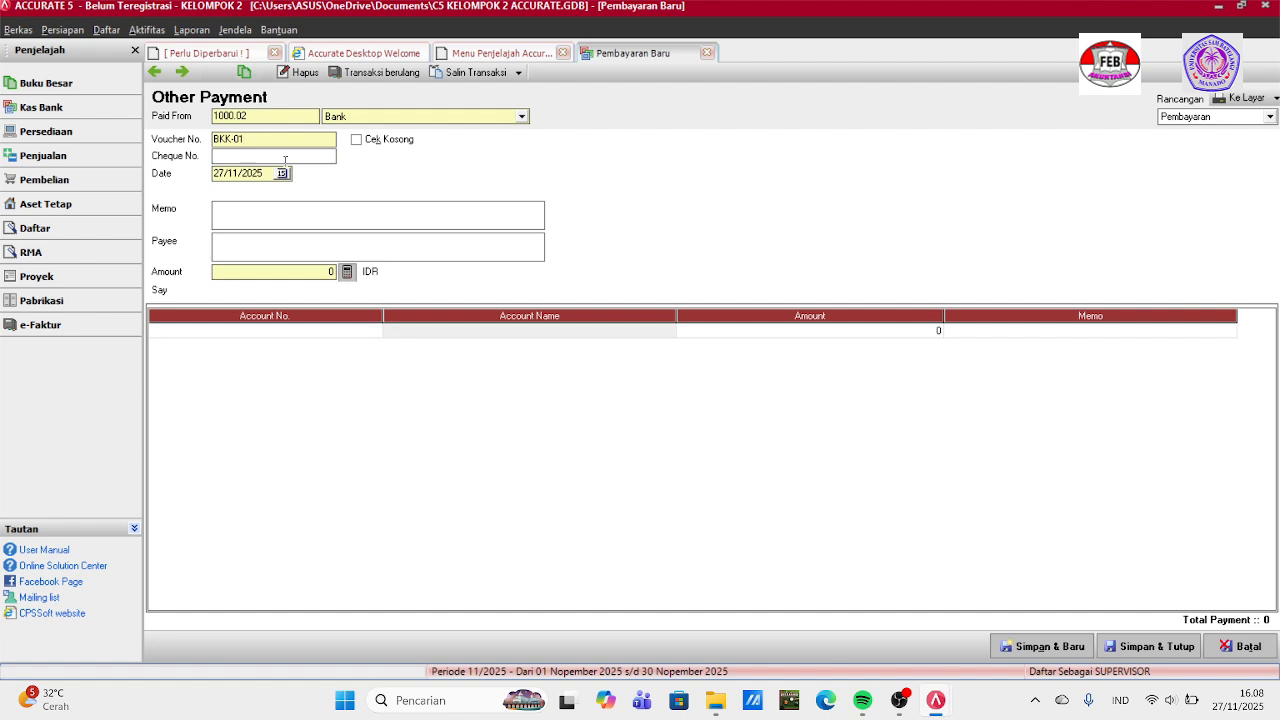
# Enter 02-CBD/23 as the cheque number of payment BKK-01.
pyautogui.click(285, 160)
pyautogui.write('02-CBD/23')
pyautogui.press('BackSpace')
pyautogui.press('BackSpace')
pyautogui.press('BackSpace')
pyautogui.press('BackSpace')
pyautogui.press('BackSpace')
pyautogui.write('BD')
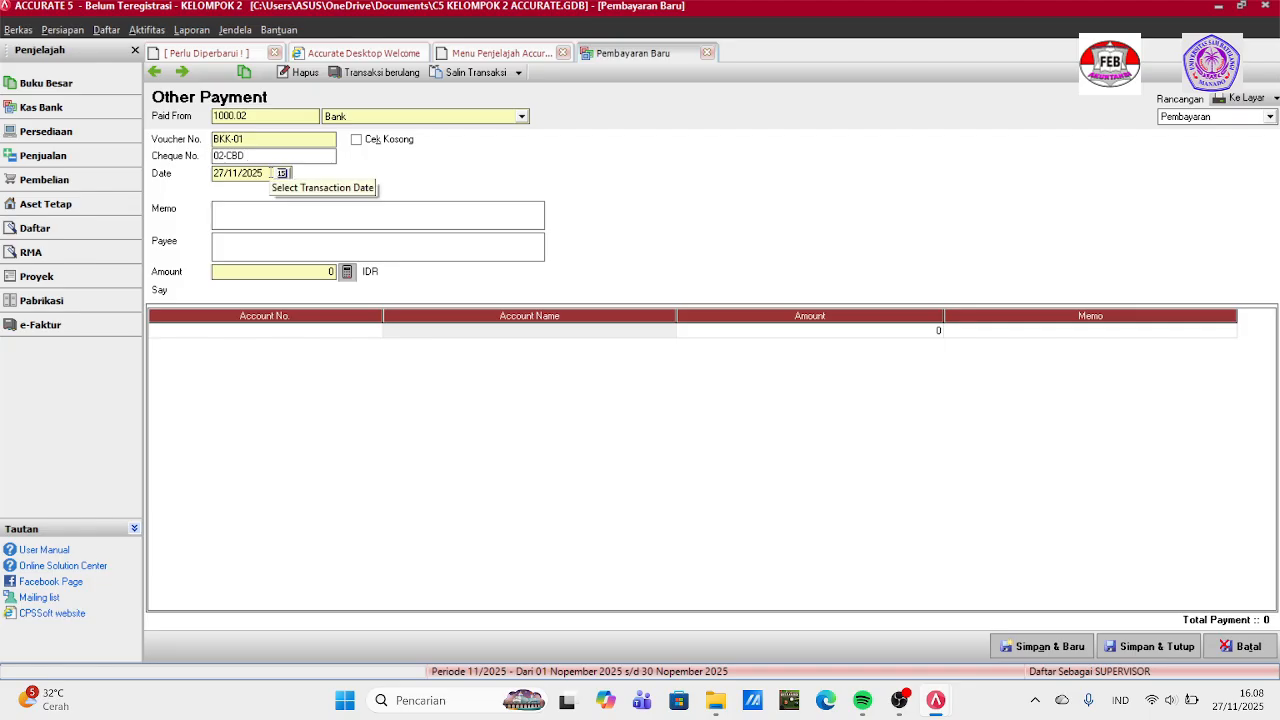
pyautogui.write('/23')
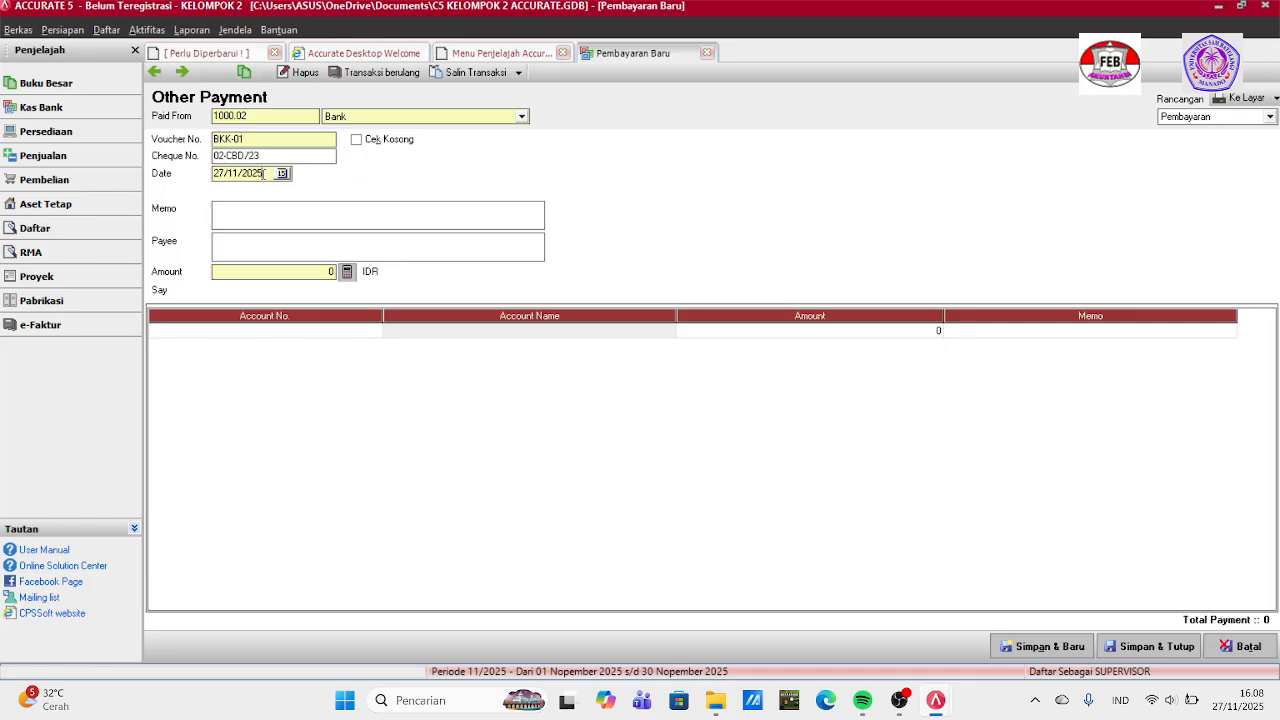
# Set the date of payment BKK-01 to 04/01/2023.
pyautogui.press('BackSpace')
pyautogui.press('BackSpace')
pyautogui.press('BackSpace')
pyautogui.press('BackSpace')
pyautogui.press('BackSpace')
pyautogui.press('BackSpace')
pyautogui.press('BackSpace')
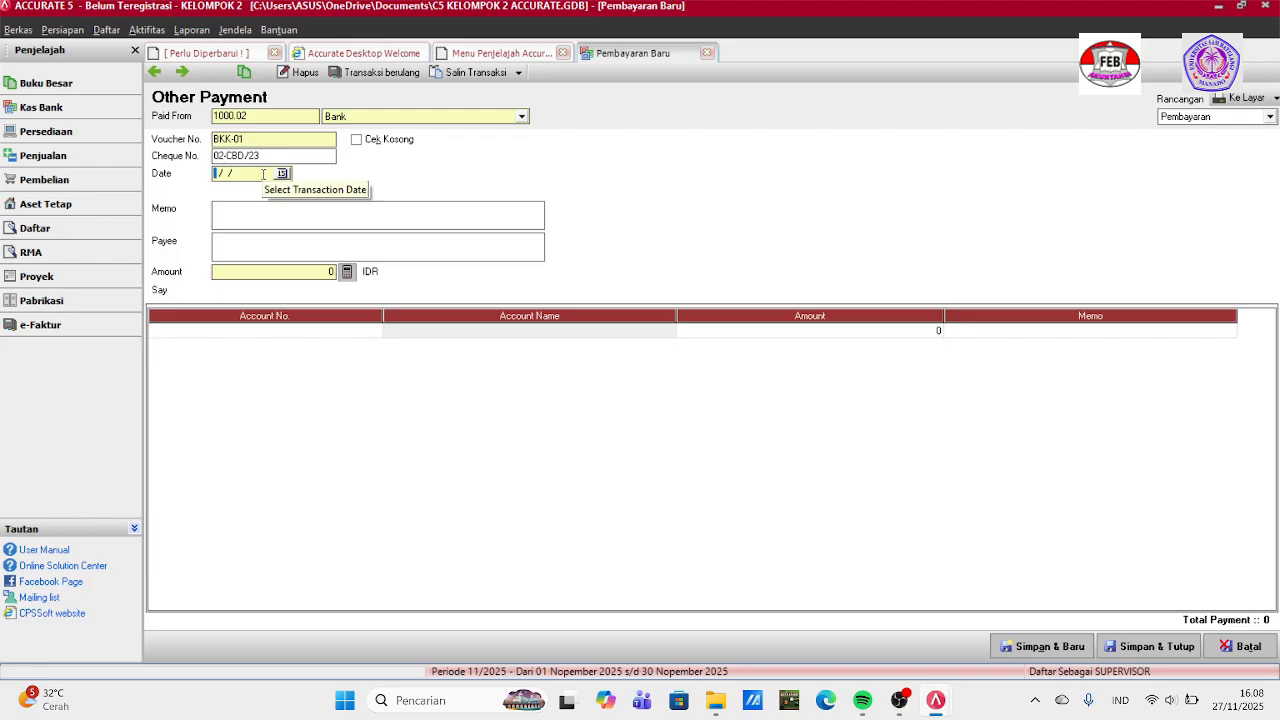
pyautogui.write('04/01/2023')
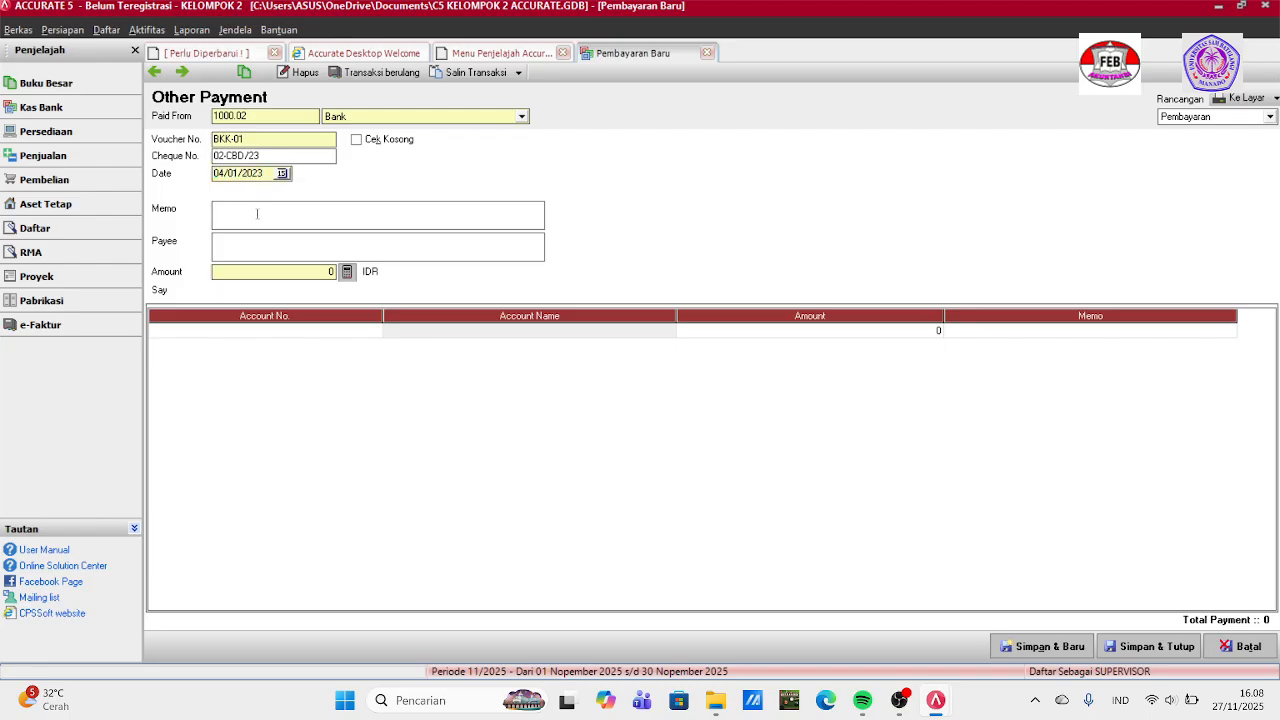
# Enter the memo PEMBAYARAN ASURANSI KARYAWAN DIMUKA PERIODE 1 JANUARI 2023 - 31 DESEMBER 2023 on payment BKK-01.
pyautogui.click(257, 215)
pyautogui.write('PEMBAYARAN ASURANSI KARYAW')
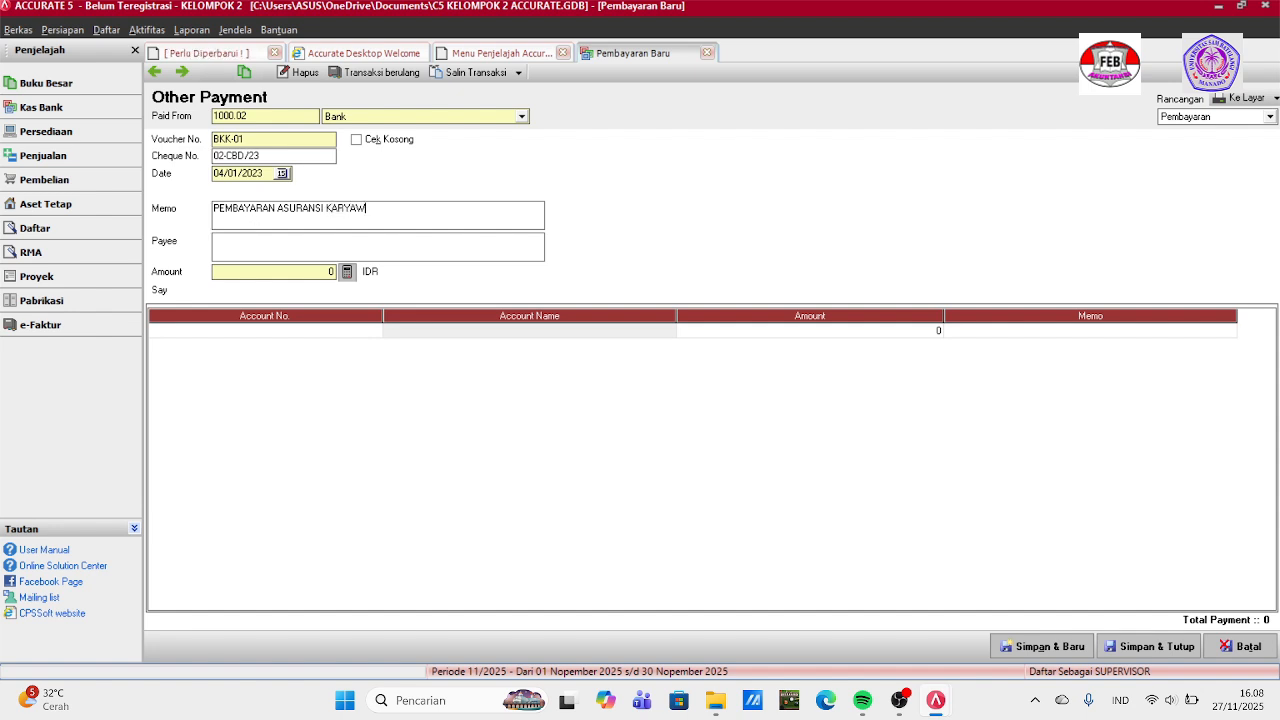
pyautogui.write('AN DIMUKA PERIODE 1 JANUARI 2023 ')
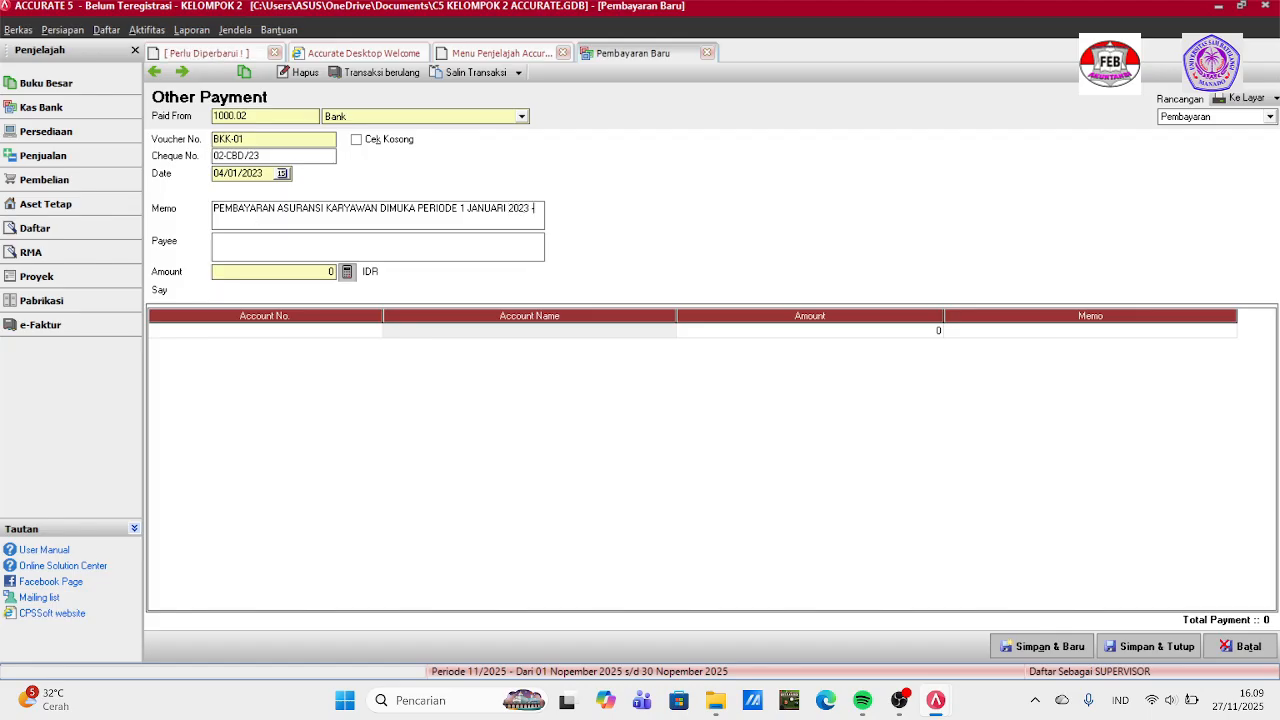
pyautogui.write('- 31 DESEMBER 2023')
# Enter WORTHLESS LIFE as the payee of payment BKK-01.
pyautogui.click(254, 242)
pyautogui.write('WO')
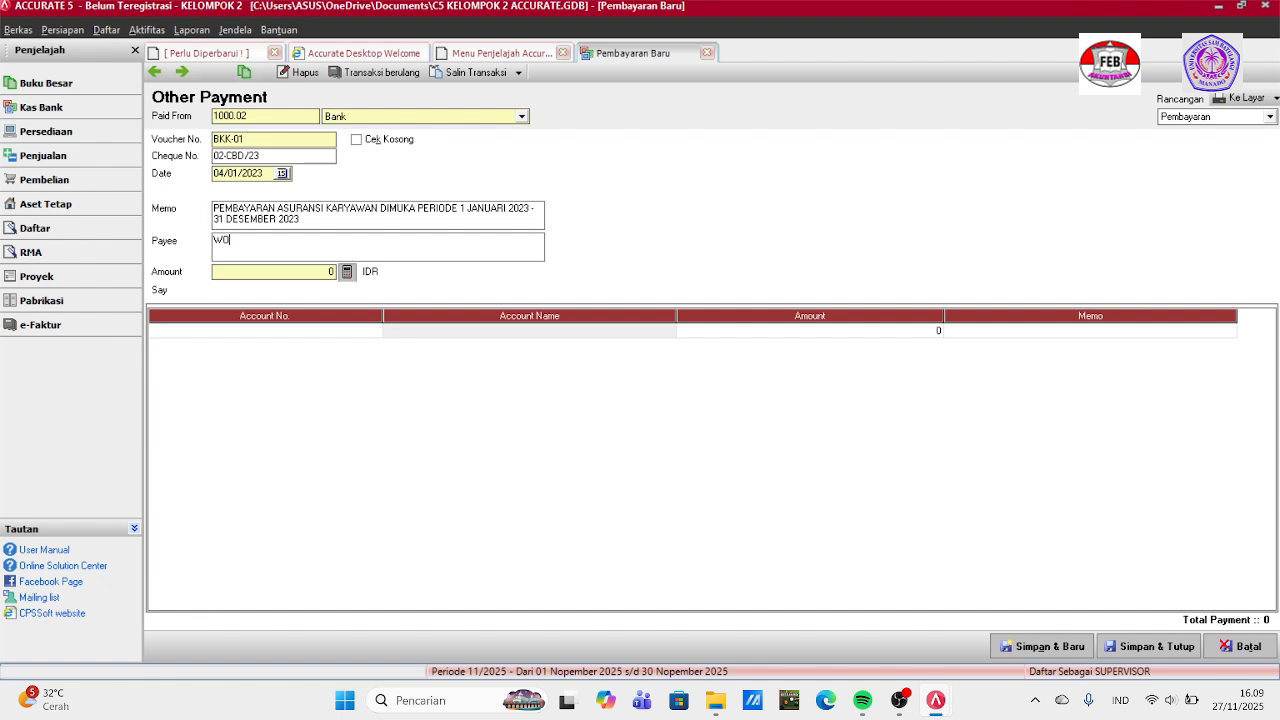
pyautogui.write('RTHLESS LIFE')
pyautogui.click(282, 271)
# Open the account list for the first payment line, search the account names for 14, and clear the search.
pyautogui.click(348, 333)
pyautogui.click(375, 330)
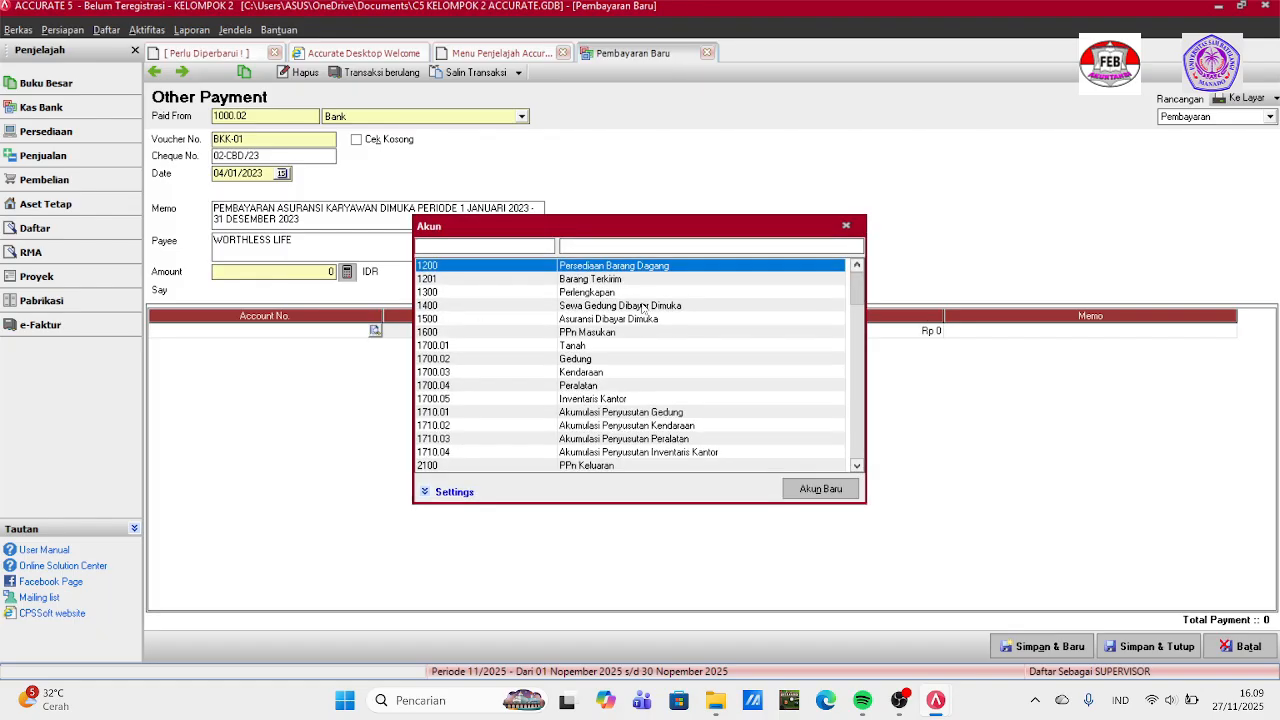
pyautogui.click(856, 466)
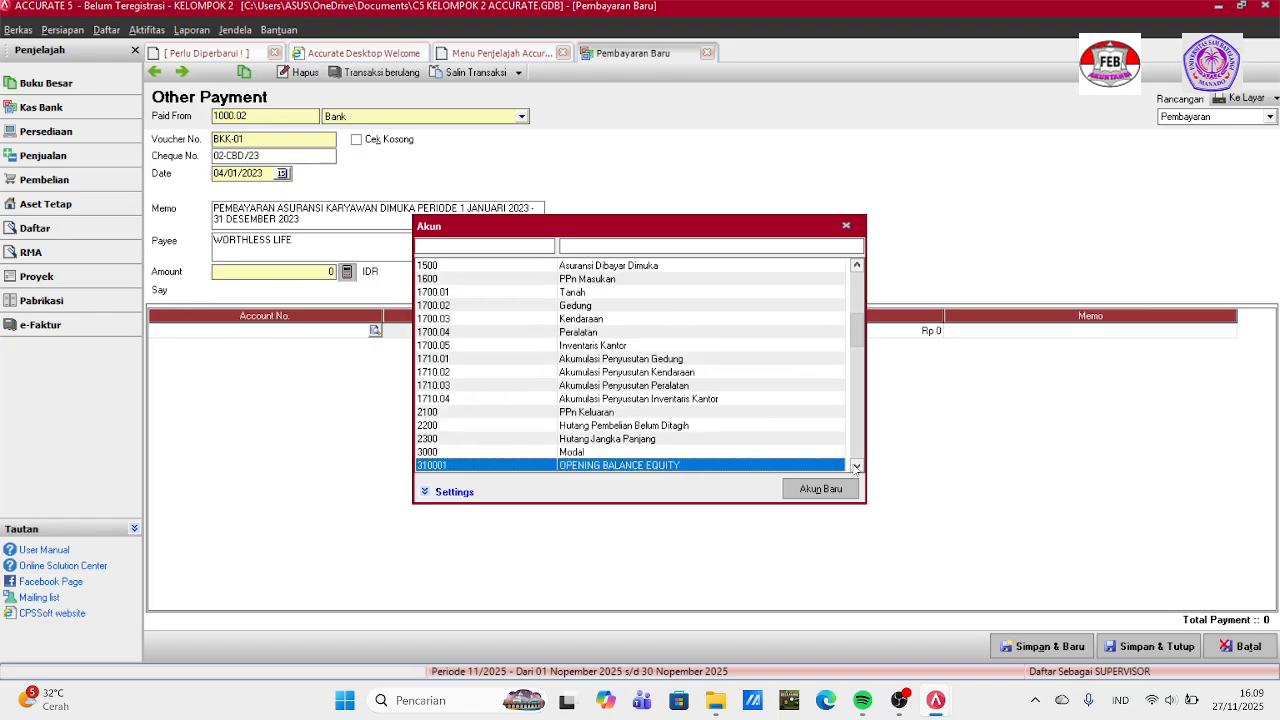
pyautogui.click(856, 466)
pyautogui.click(707, 244)
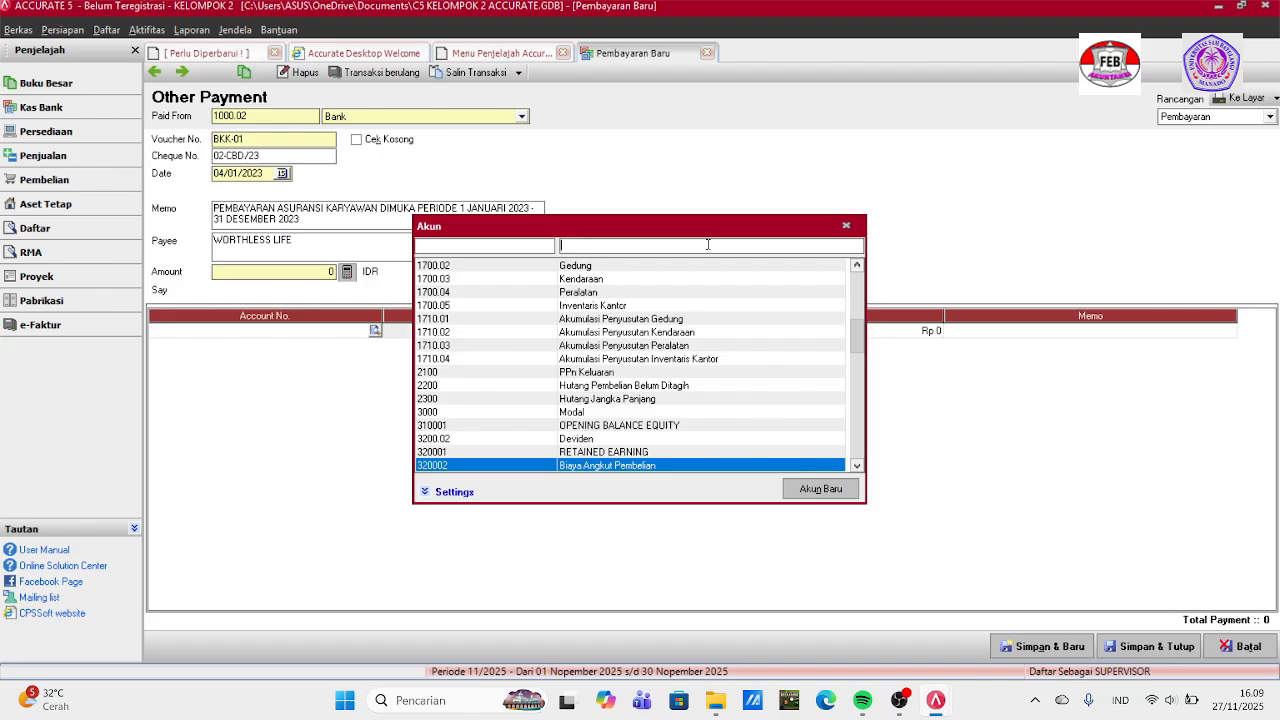
pyautogui.write('14')
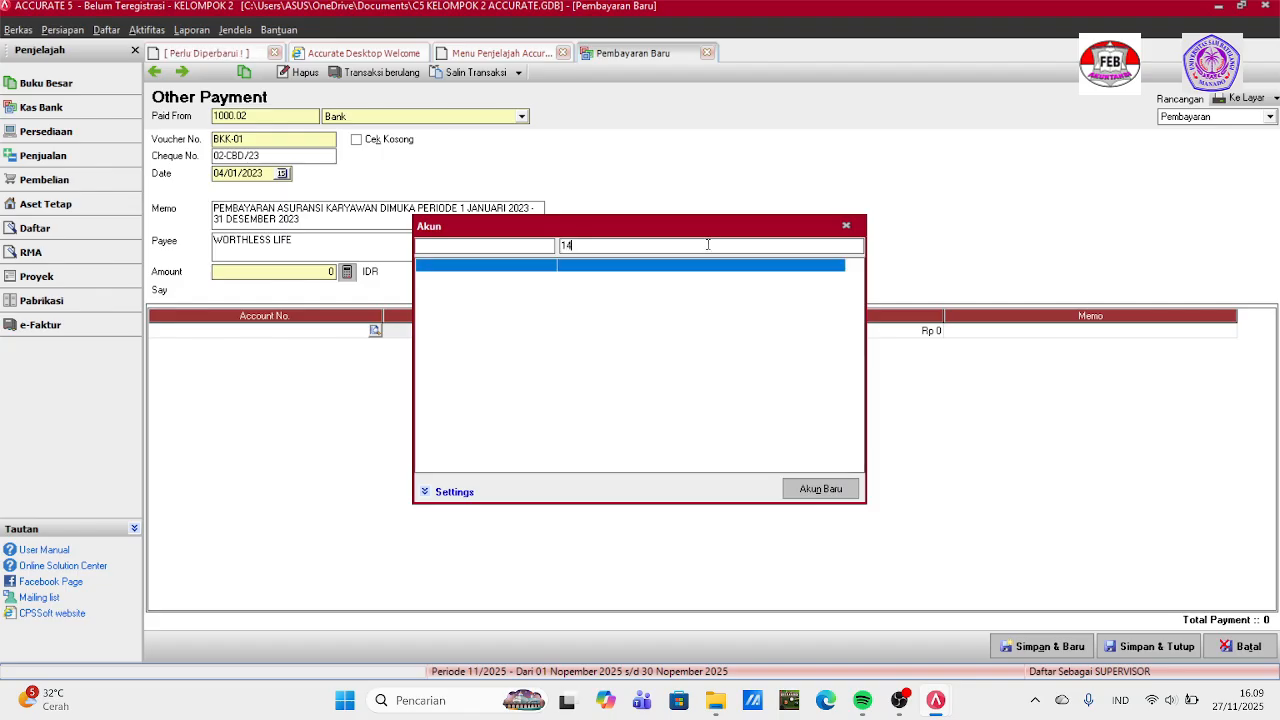
pyautogui.press('BackSpace')
pyautogui.press('BackSpace')
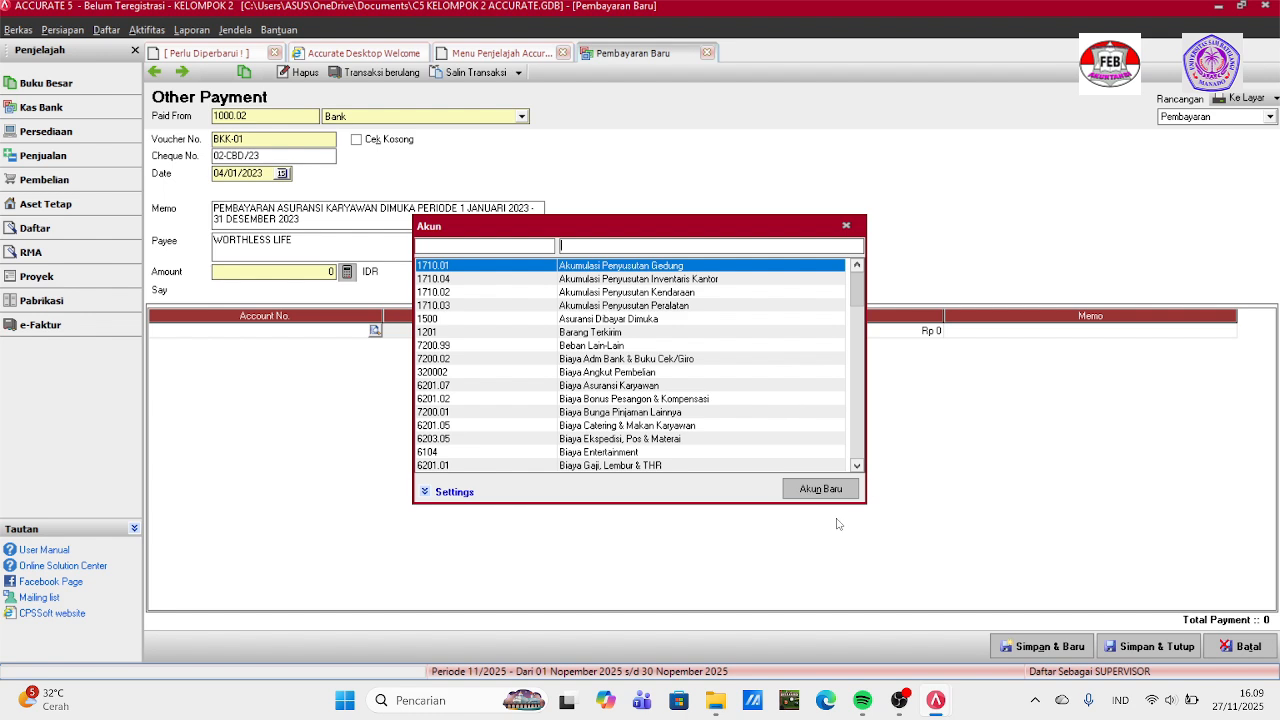
# Create the account ASURANSI DIBAYAR DIMUKA of type Aktiva Lancar lainnya and use it on the first payment line.
pyautogui.click(820, 489)
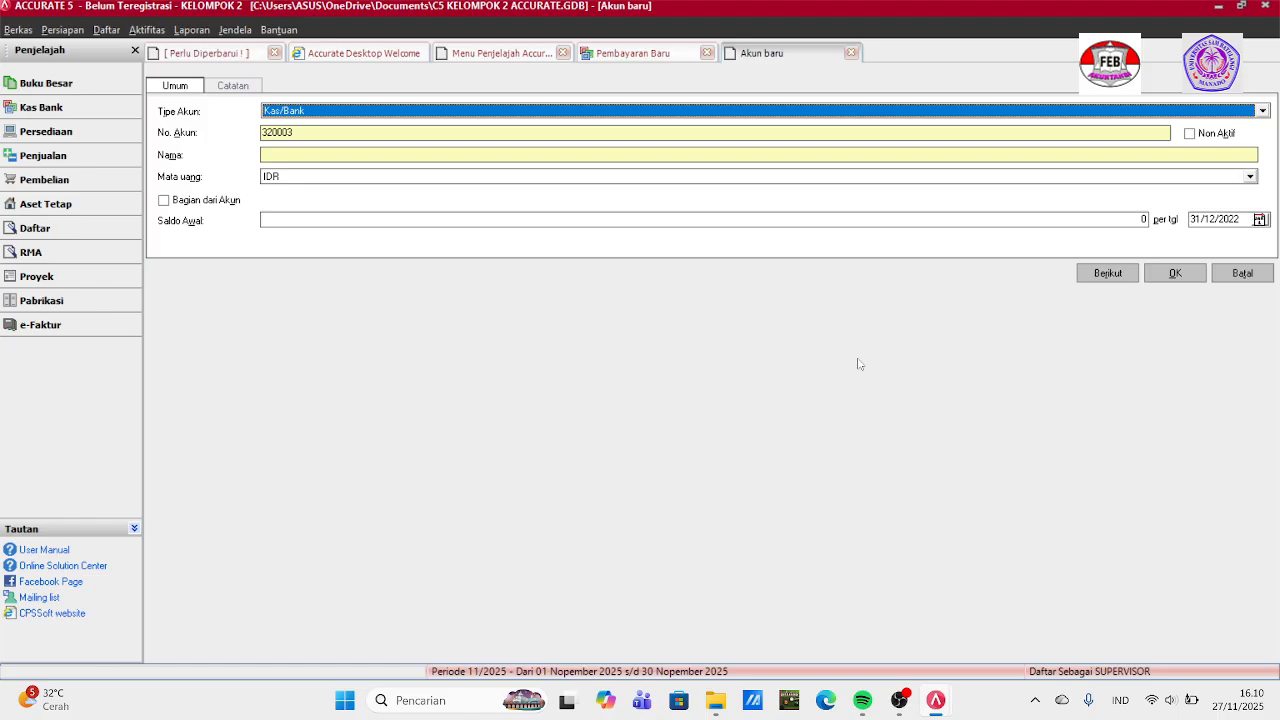
pyautogui.click(593, 115)
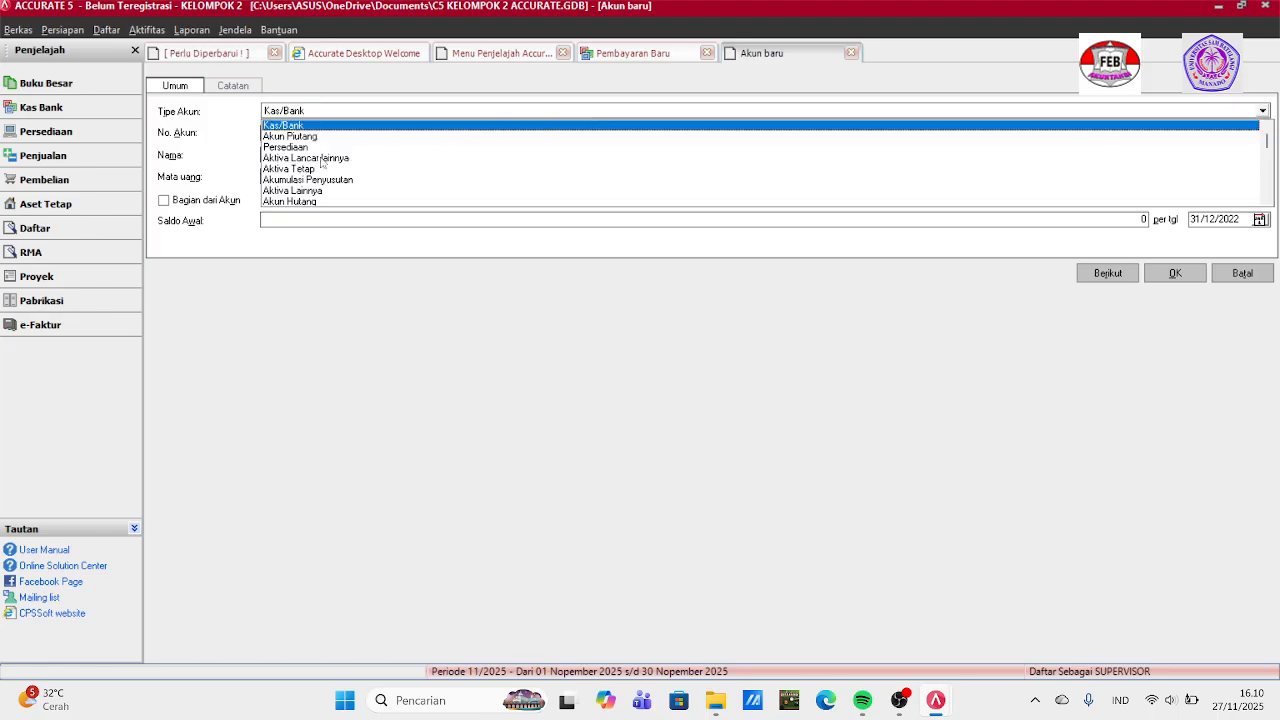
pyautogui.click(322, 158)
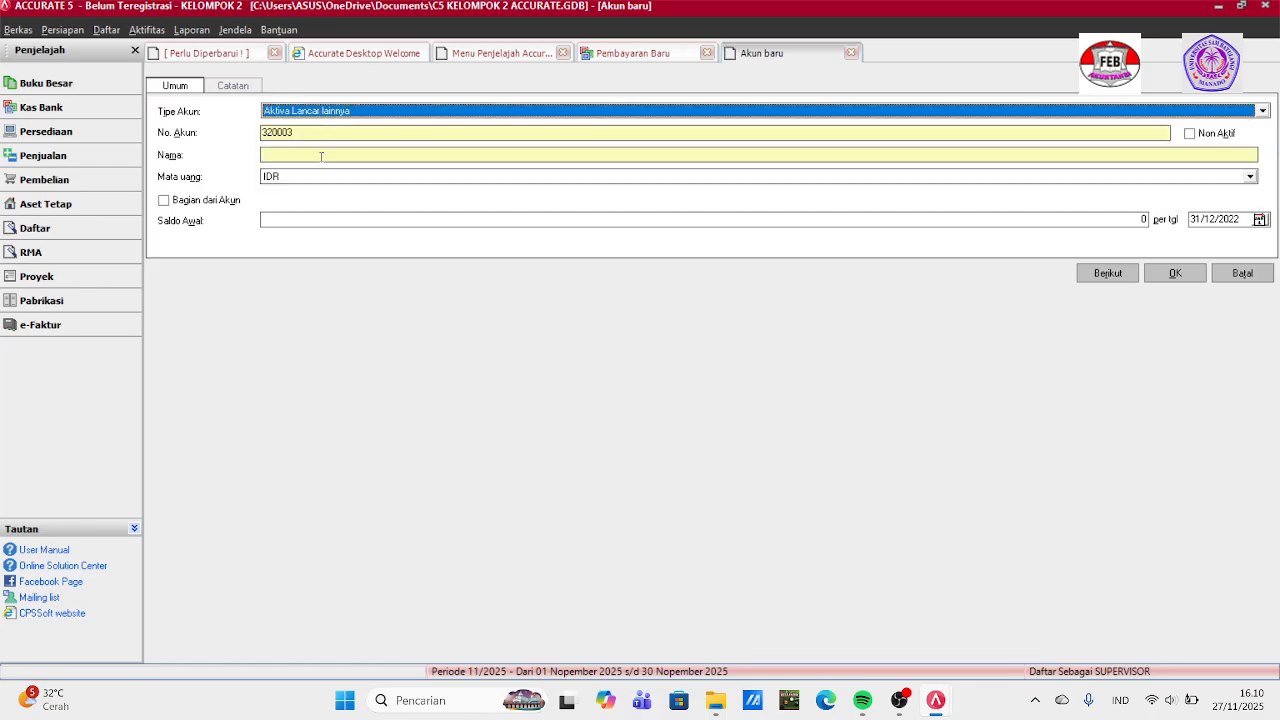
pyautogui.click(311, 158)
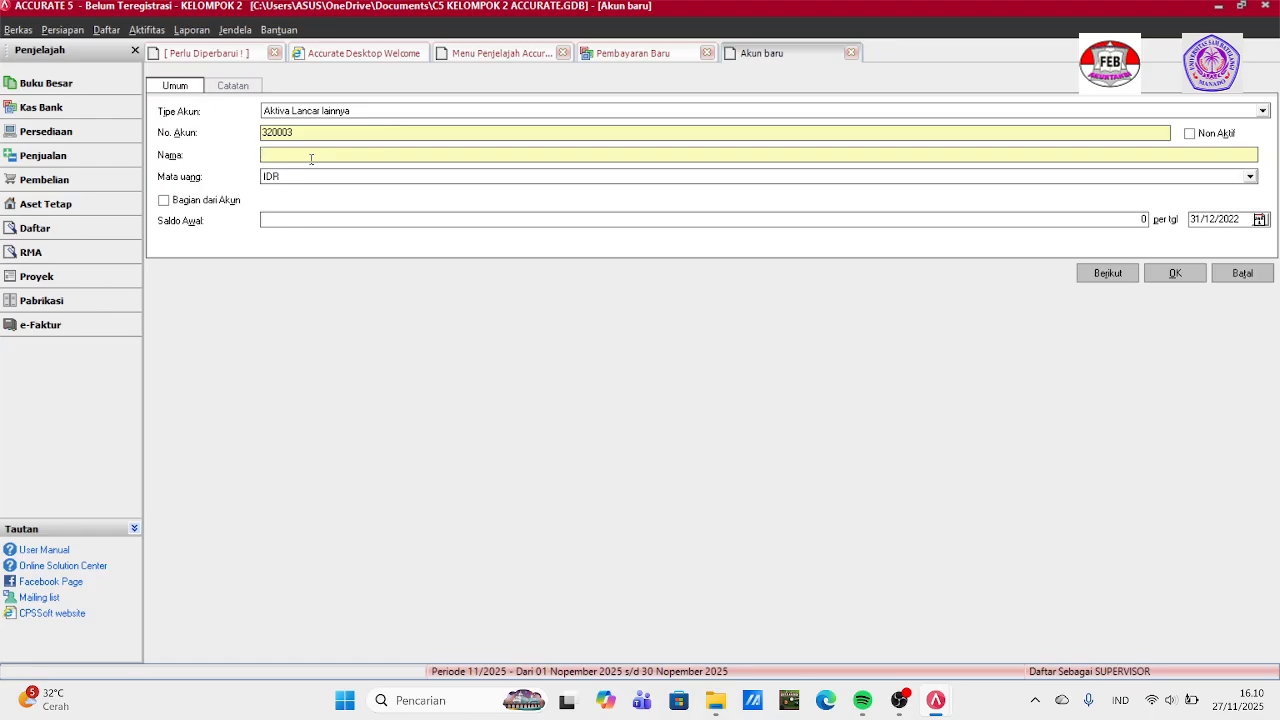
pyautogui.write('ASURANSI DIBAYAR DIMUKA')
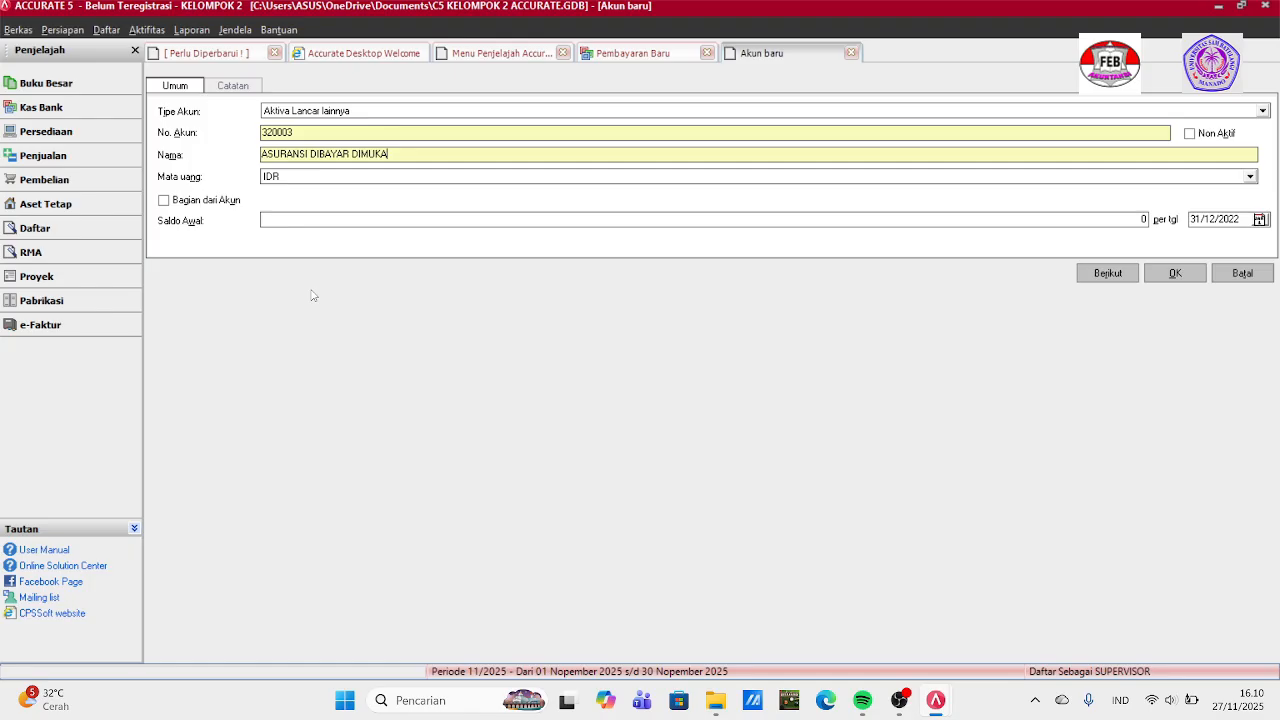
pyautogui.click(1188, 277)
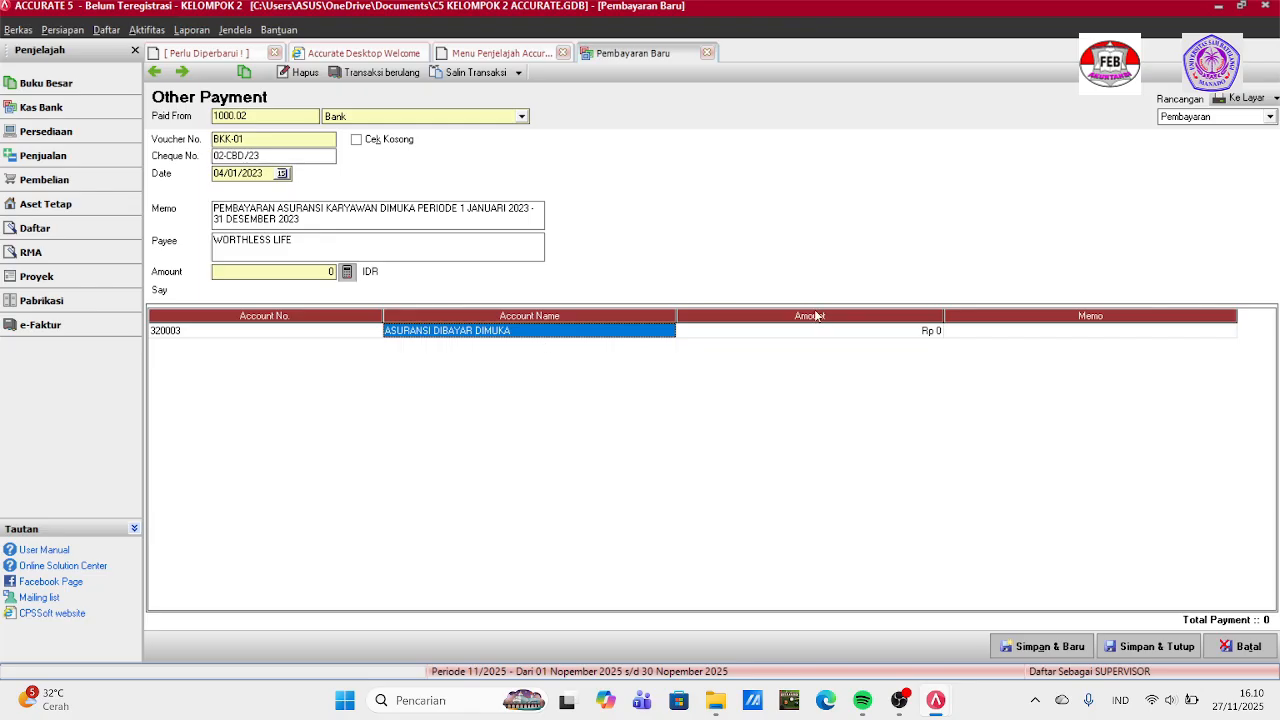
# Set the insurance line's amount to 30,000,000, calculate the payment total from it, and save and close payment BKK-01.
pyautogui.click(865, 335)
pyautogui.click(865, 334)
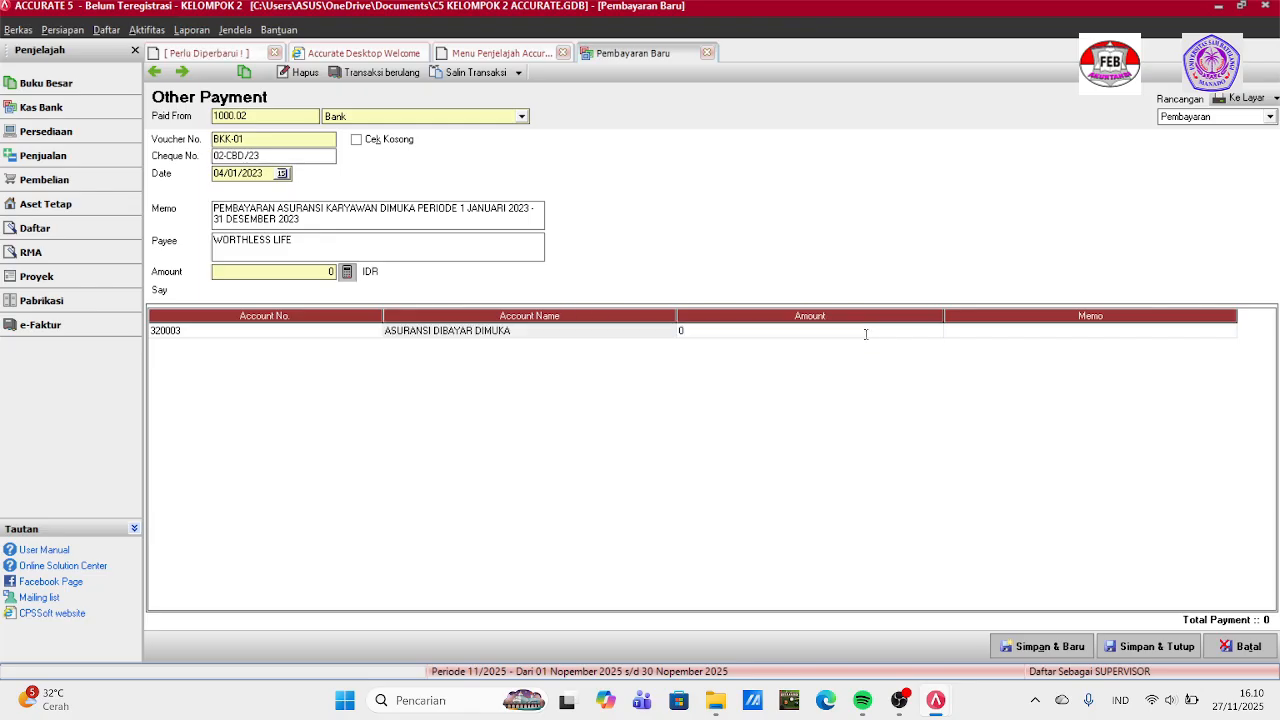
pyautogui.write('30000000')
pyautogui.press('Tab')
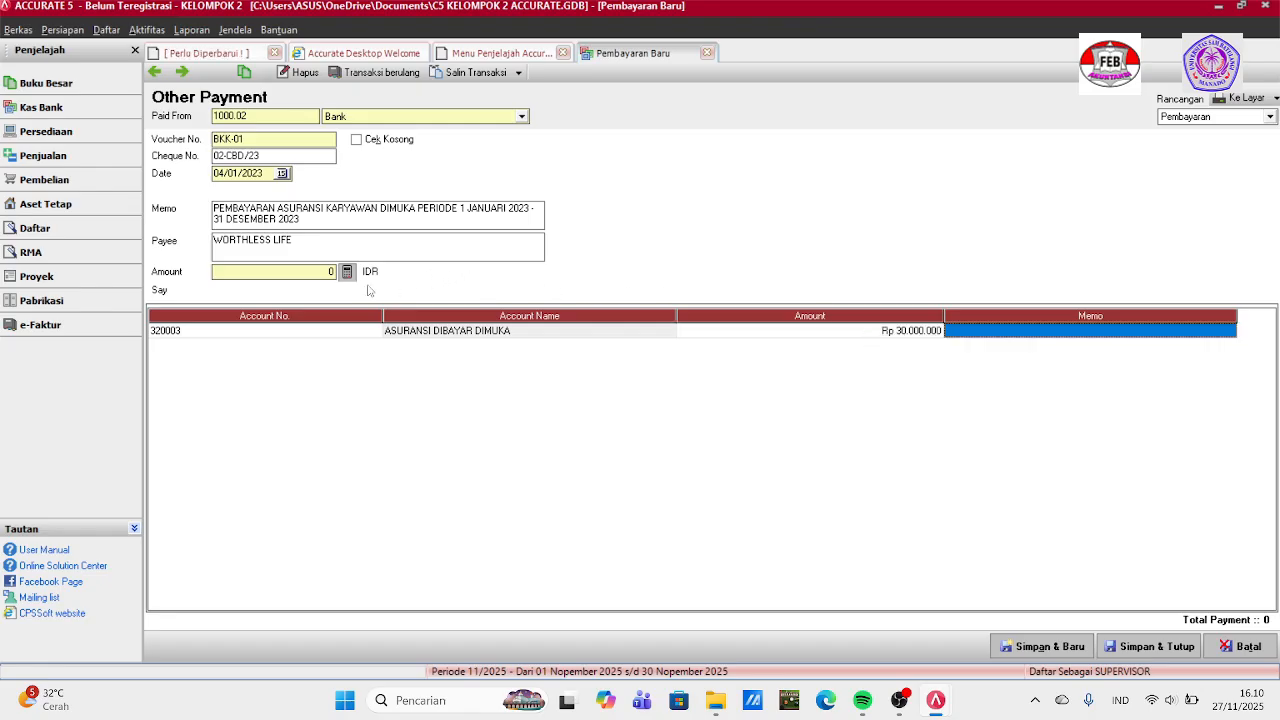
pyautogui.click(347, 273)
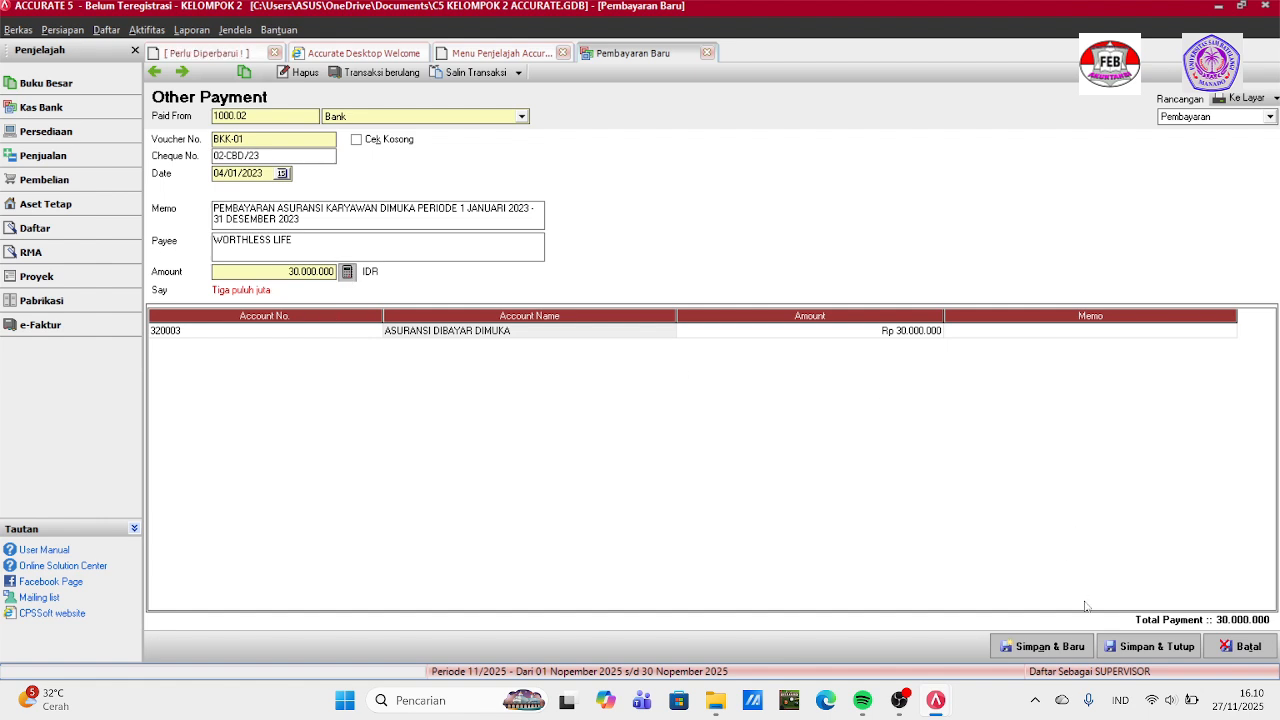
pyautogui.click(1122, 647)
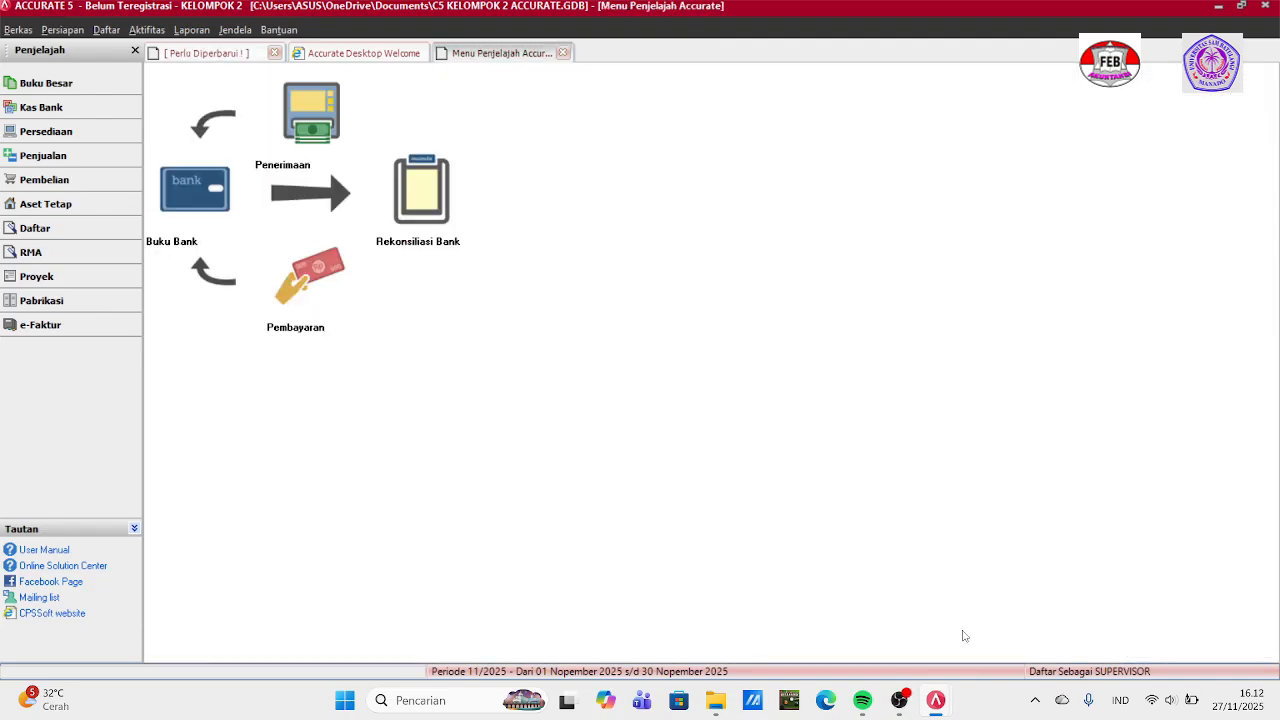
# Start a new other payment, BKK-02, paid from Bank account 1000.02.
pyautogui.click(303, 289)
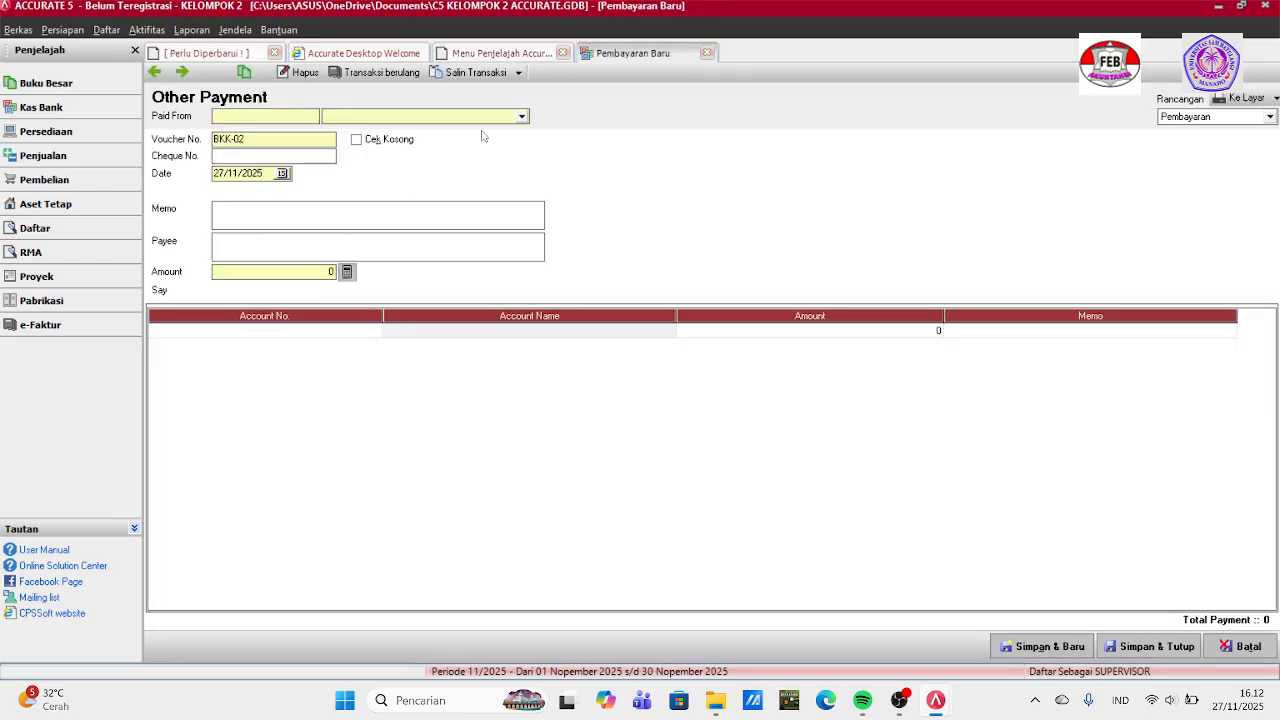
pyautogui.click(522, 116)
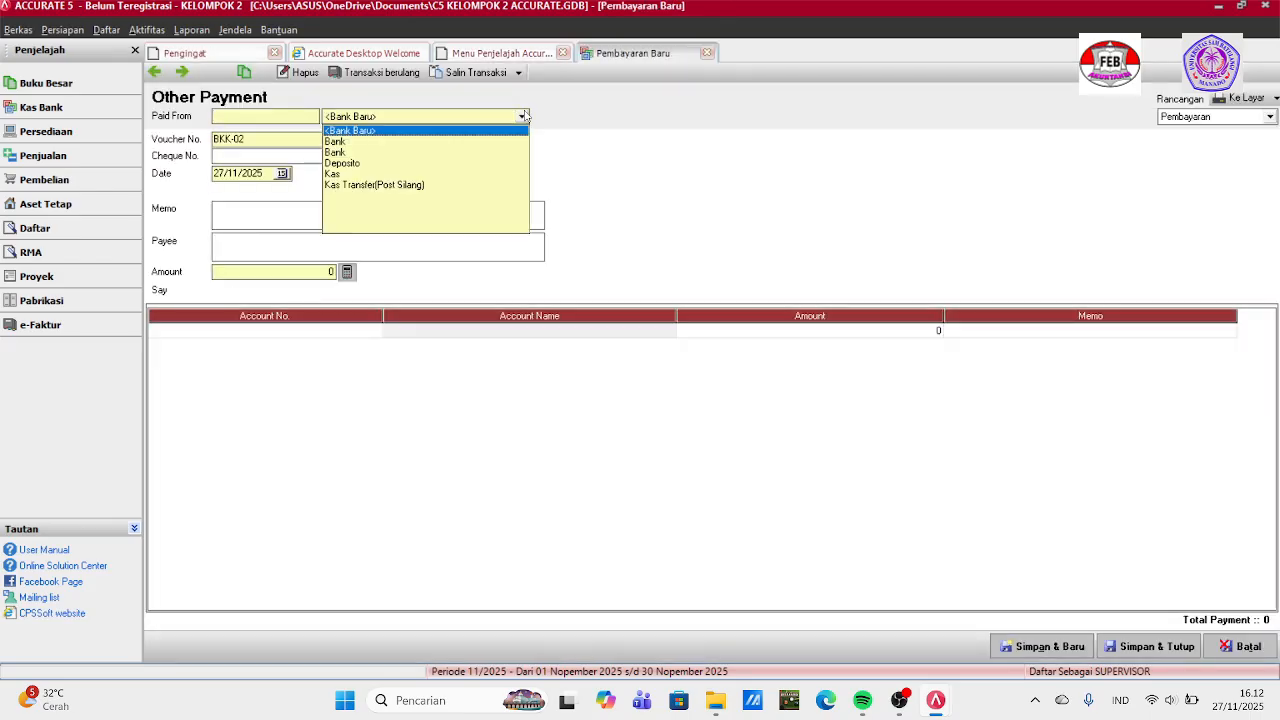
pyautogui.click(366, 142)
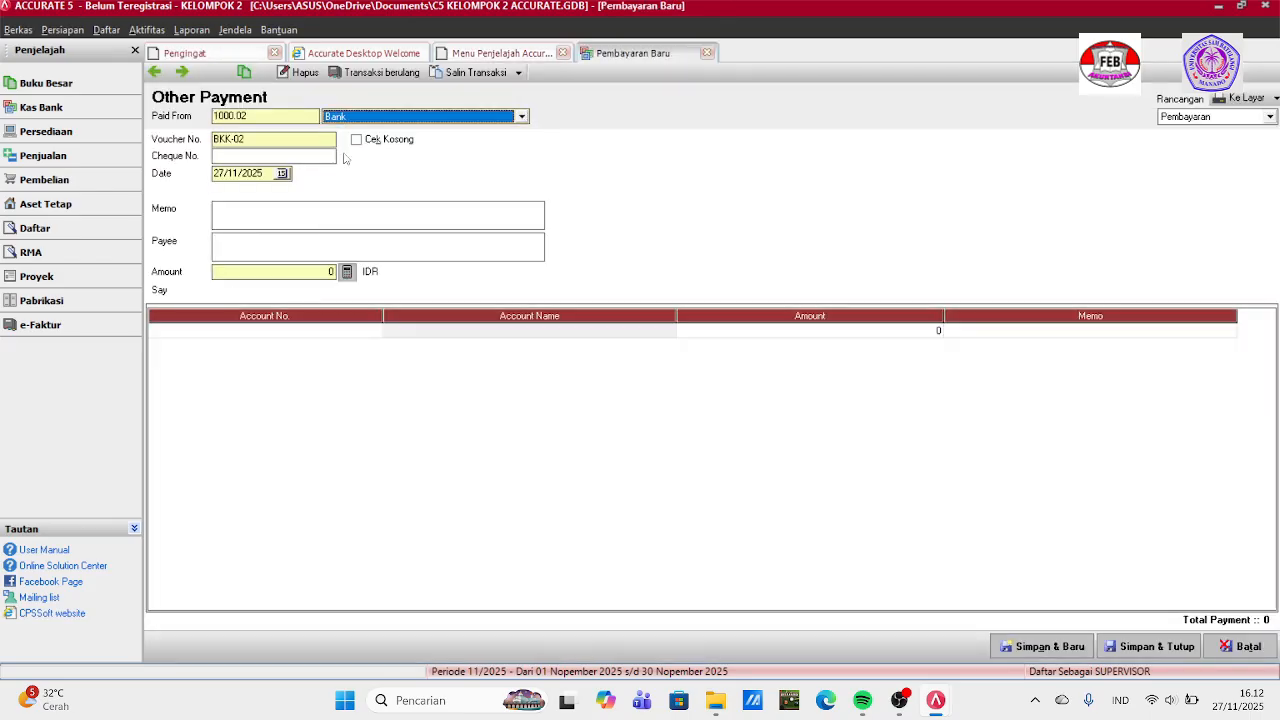
# Enter 03-CBD/23 as the cheque number of payment BKK-02.
pyautogui.click(287, 155)
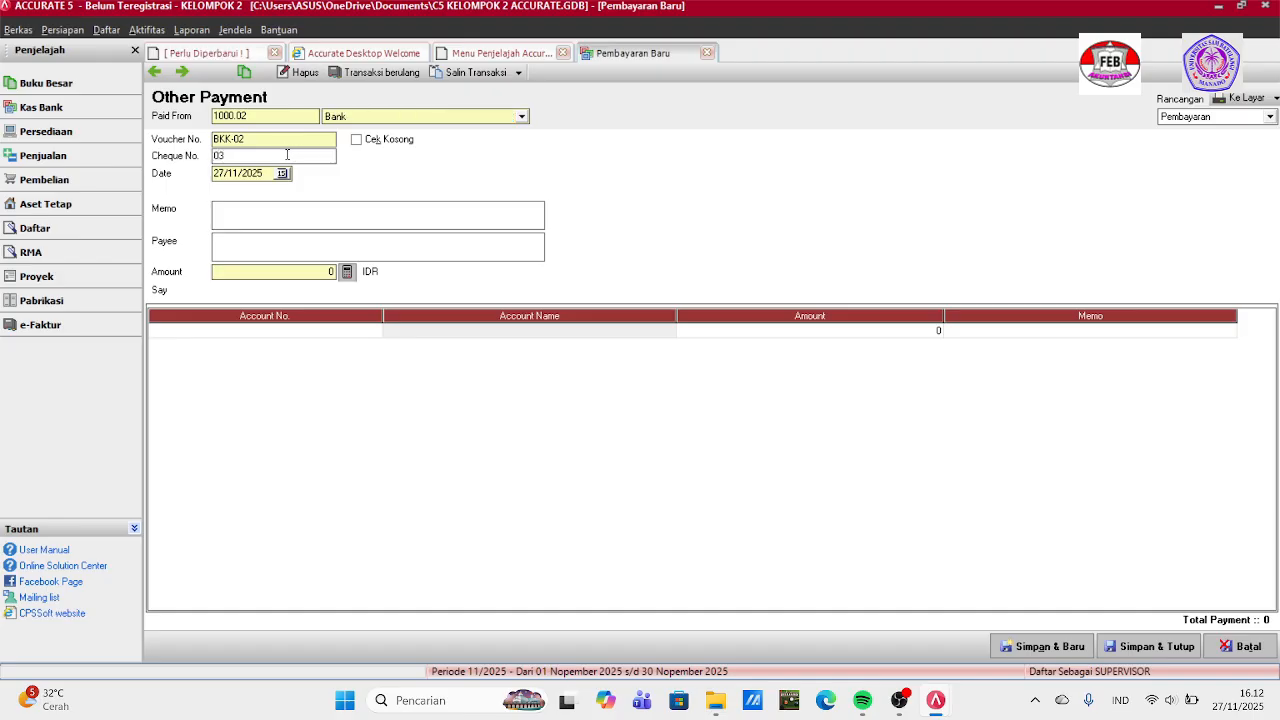
pyautogui.write('03/')
pyautogui.press('BackSpace')
pyautogui.write('-cbd/2')
pyautogui.click(243, 156)
pyautogui.press('BackSpace')
pyautogui.press('BackSpace')
pyautogui.press('BackSpace')
pyautogui.write('CBD')
# Set the date of payment BKK-02 to 08/01/2023.
pyautogui.press('BackSpace')
pyautogui.press('BackSpace')
pyautogui.press('BackSpace')
pyautogui.press('BackSpace')
pyautogui.press('BackSpace')
pyautogui.press('BackSpace')
pyautogui.press('BackSpace')
pyautogui.write('280')
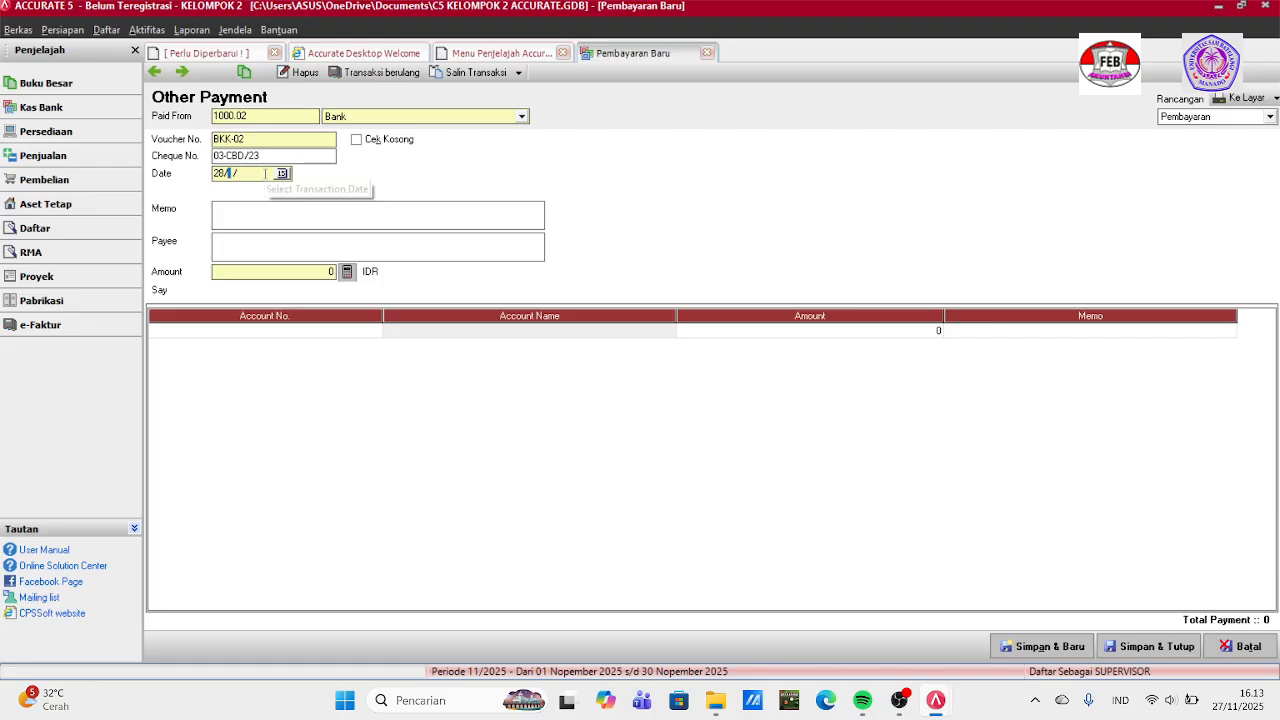
pyautogui.press('BackSpace')
pyautogui.press('BackSpace')
pyautogui.press('BackSpace')
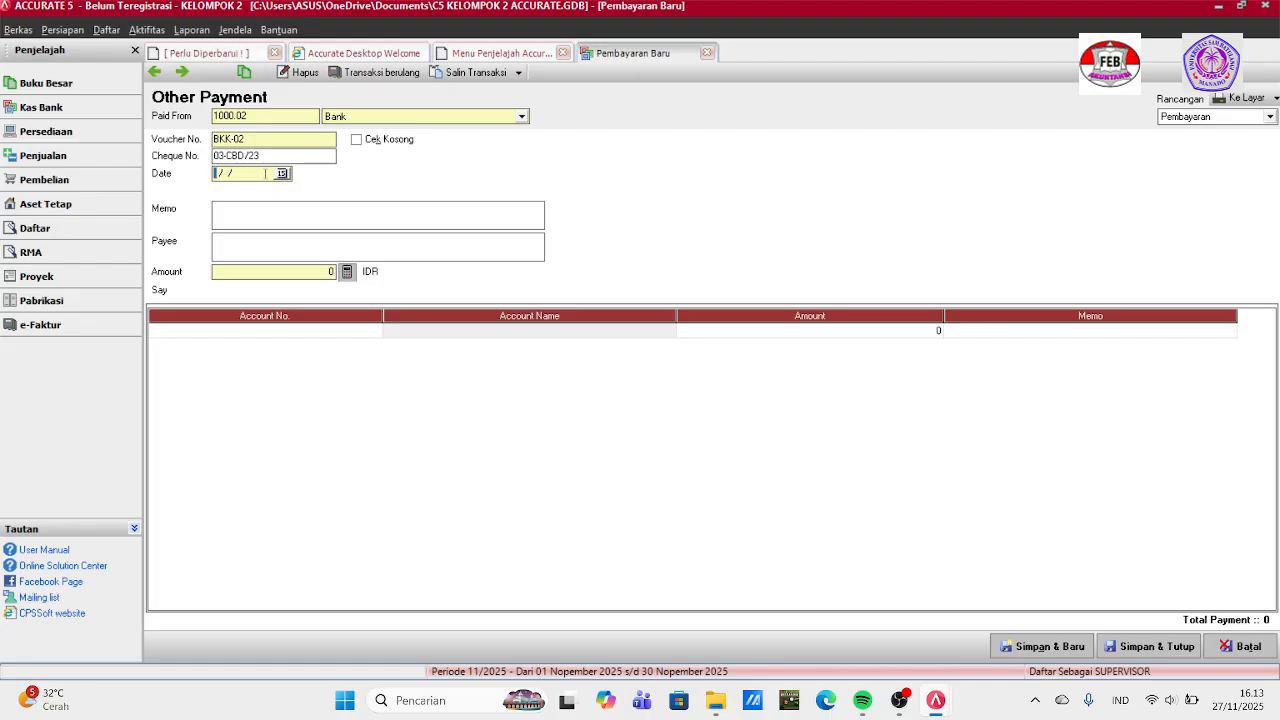
pyautogui.write('08/01/2023')
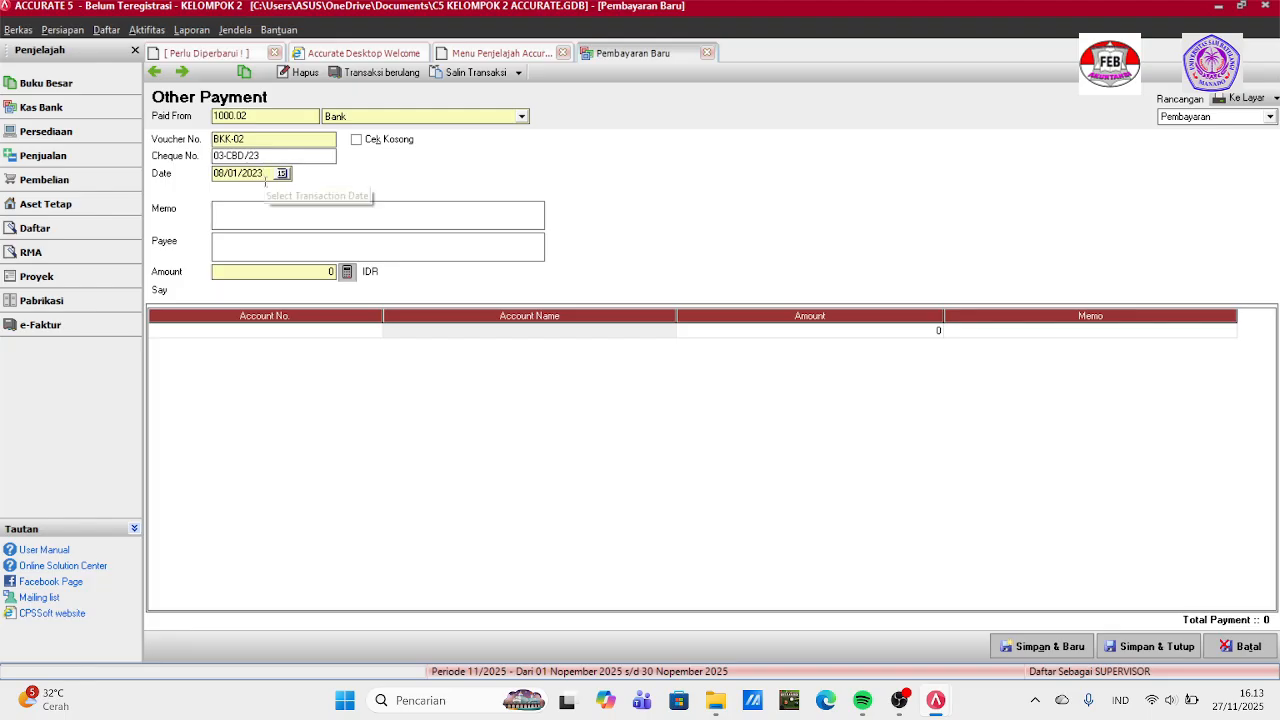
# Enter the memo PEMBAYARAN POSTER BILBOARD UNTUK KEPERLUAN IKLAN on payment BKK-02.
pyautogui.click(273, 209)
pyautogui.write('PEMBA')
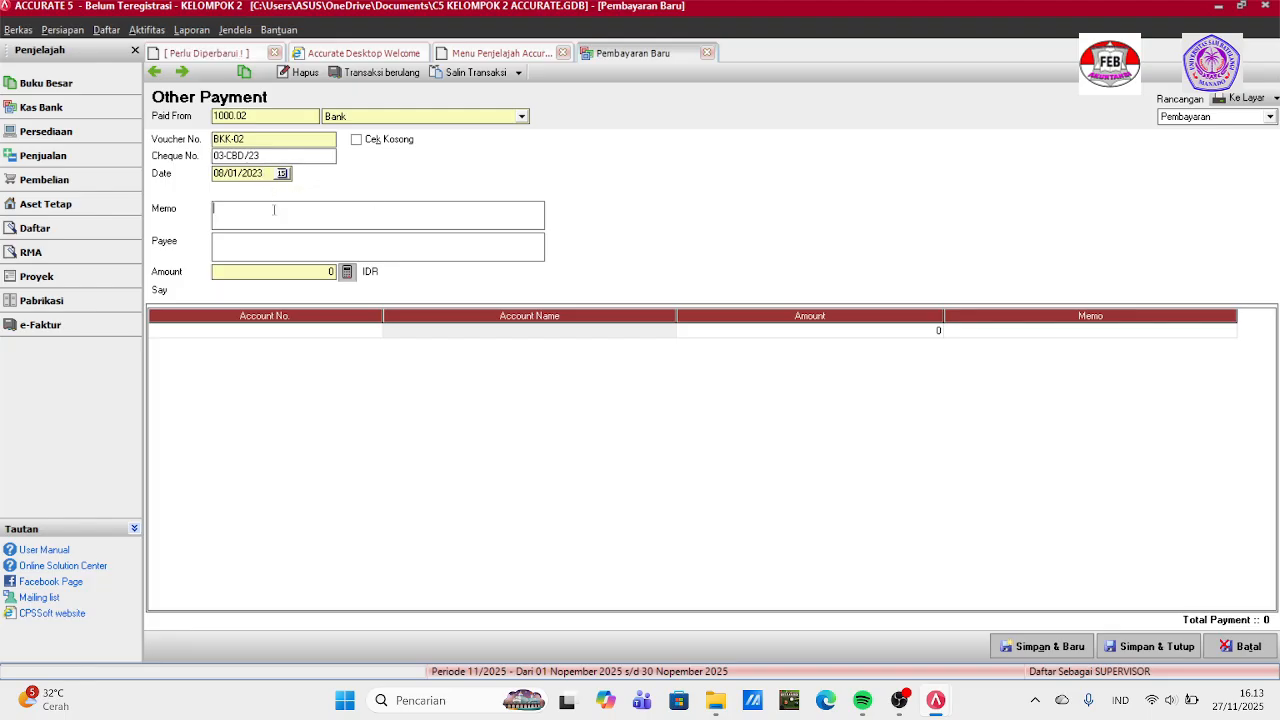
pyautogui.write('YARAN POSTER BILBOARD')
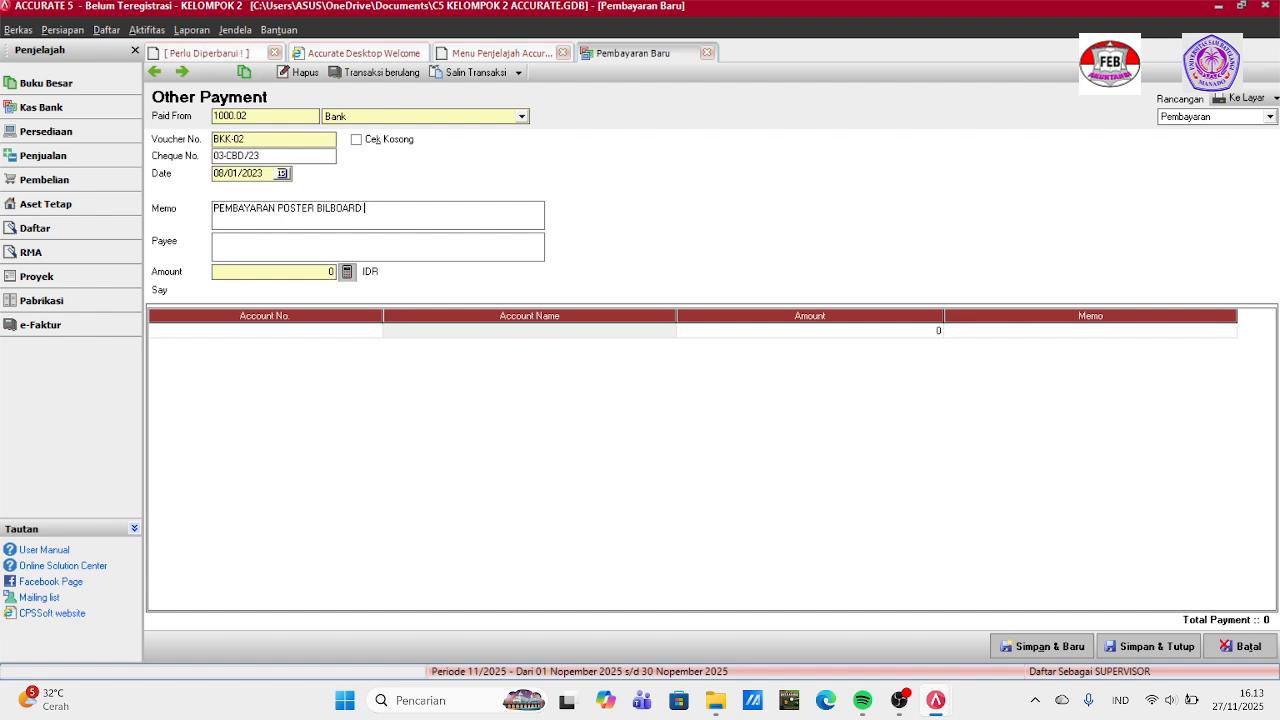
pyautogui.write(' UNTUK KEPERLUAN IKLAN')
# Enter PROMO MEDIA as the payee of payment BKK-02.
pyautogui.click(221, 245)
pyautogui.write('PROMO M')
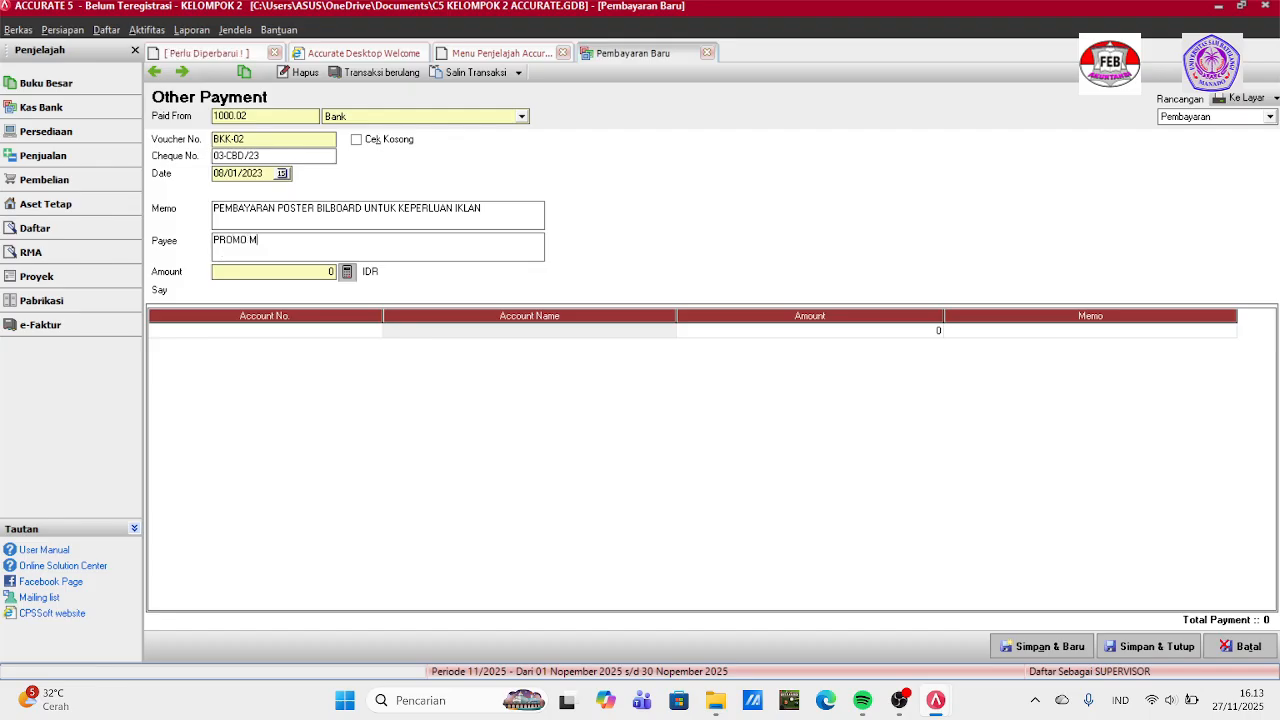
pyautogui.write('EDIA')
# Search the account numbers for 6 and assign account 6101 Biaya Iklan to the first line of payment BKK-02.
pyautogui.click(366, 332)
pyautogui.click(375, 331)
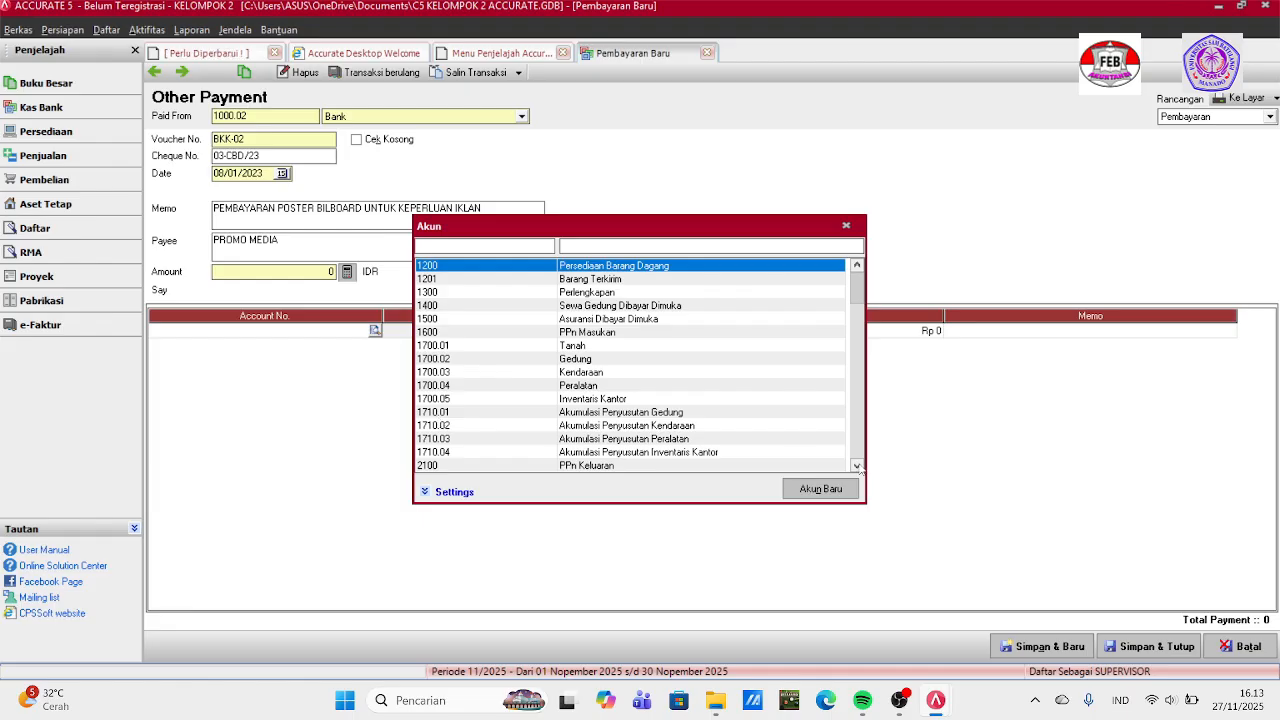
pyautogui.write('6')
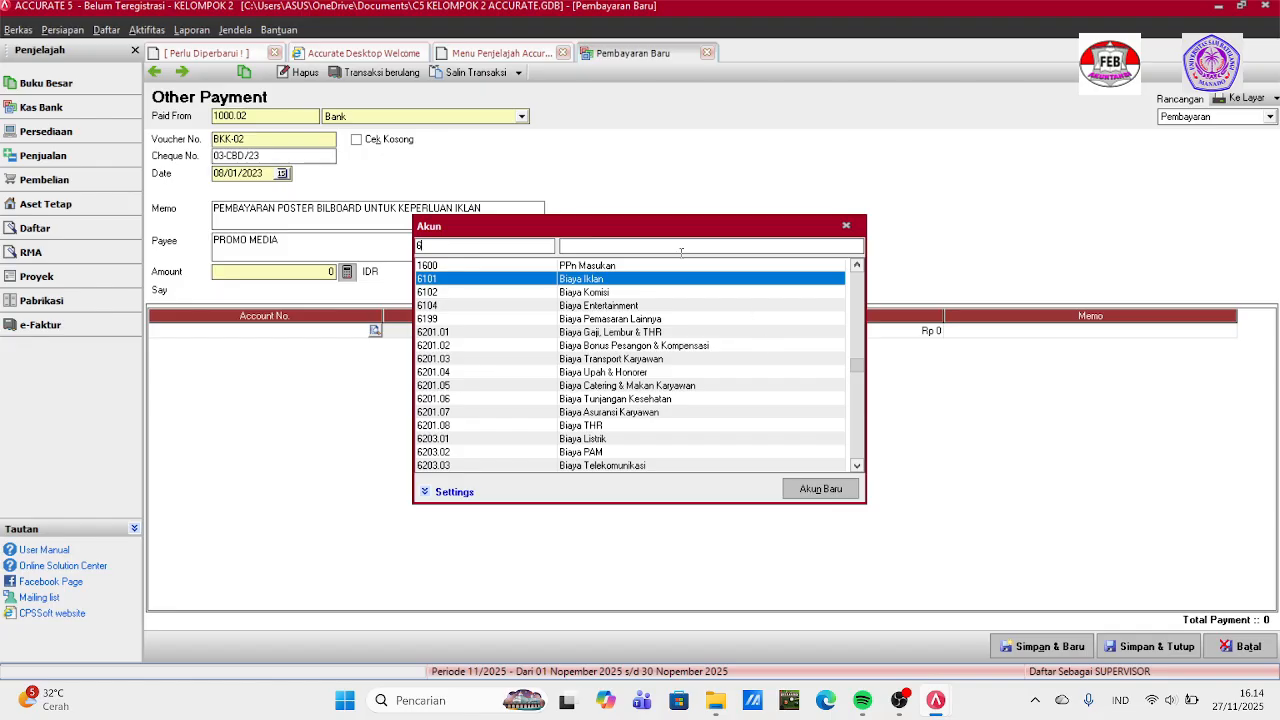
pyautogui.doubleClick(685, 283)
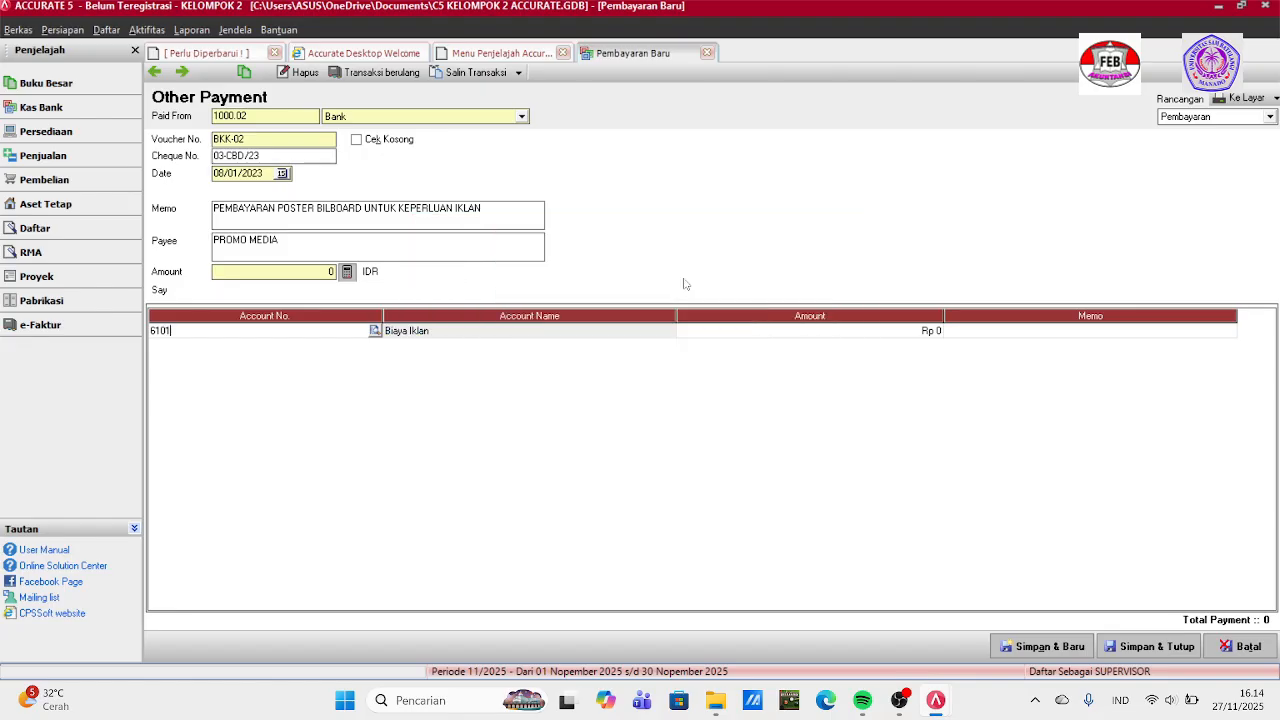
# Set the Biaya Iklan line's amount to 7,000,000, calculate the payment total from it, and save and close payment BKK-02.
pyautogui.click(757, 336)
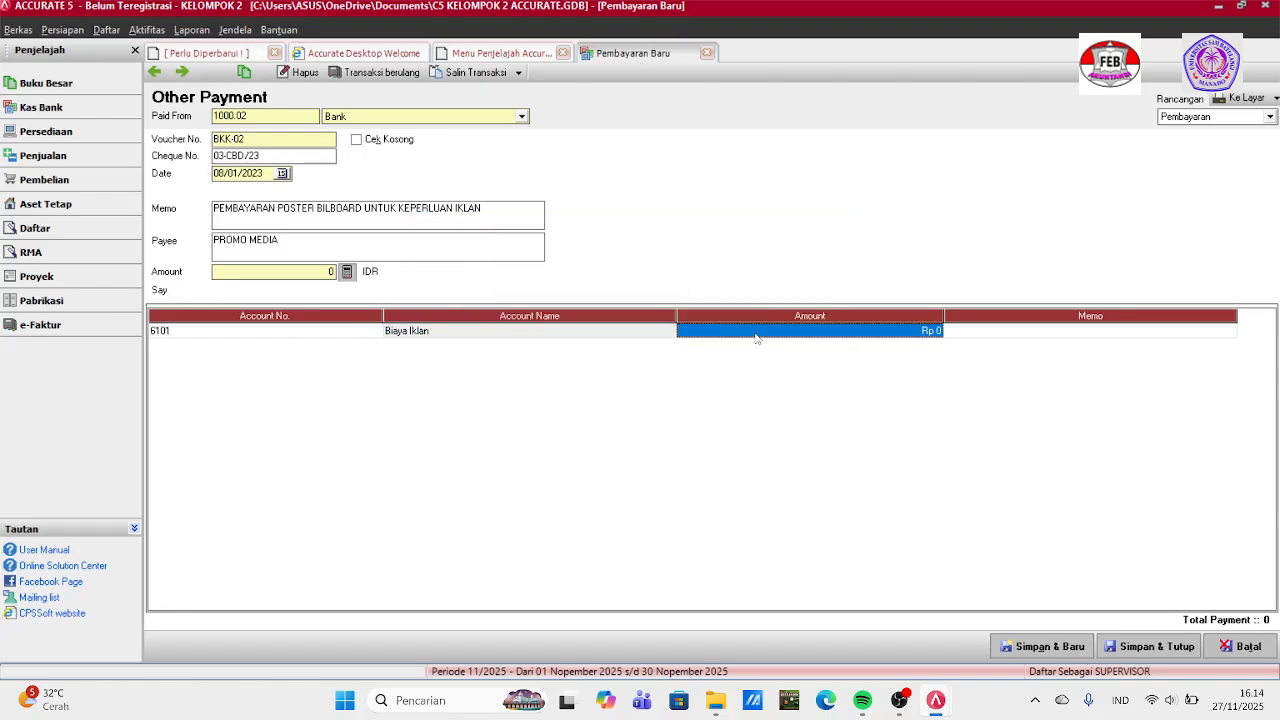
pyautogui.write('7')
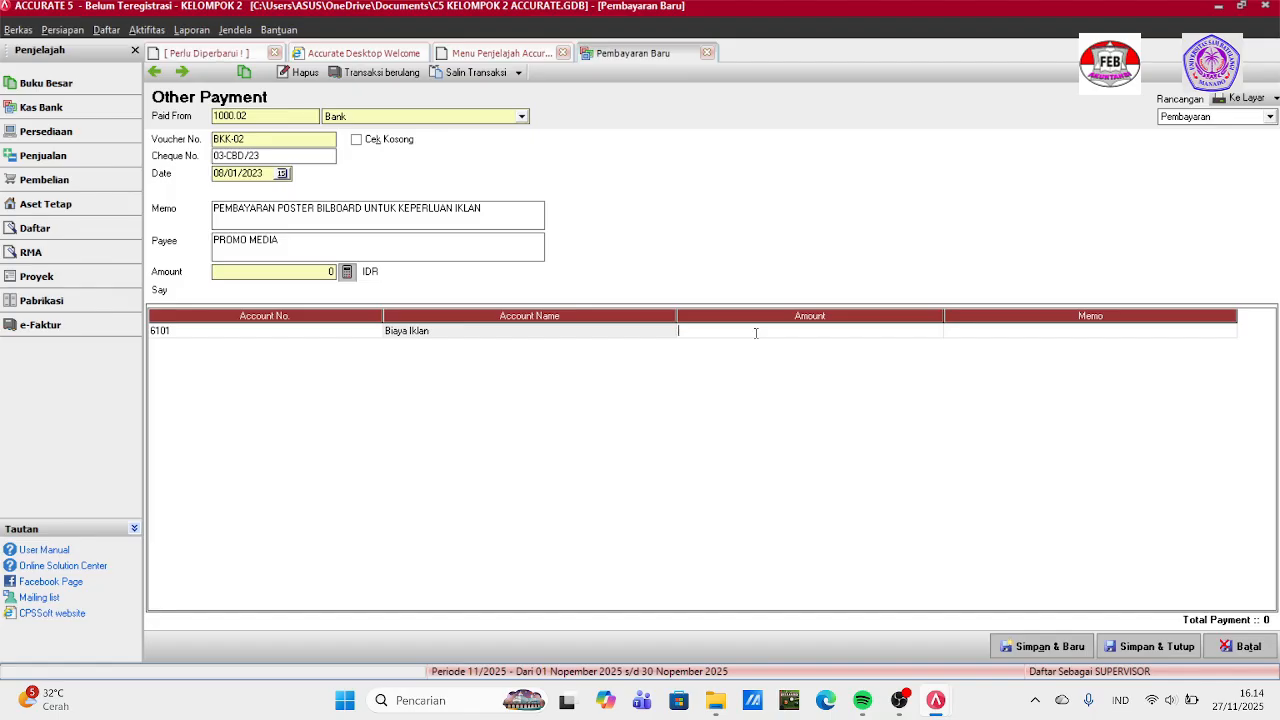
pyautogui.write('000000')
pyautogui.press('Tab')
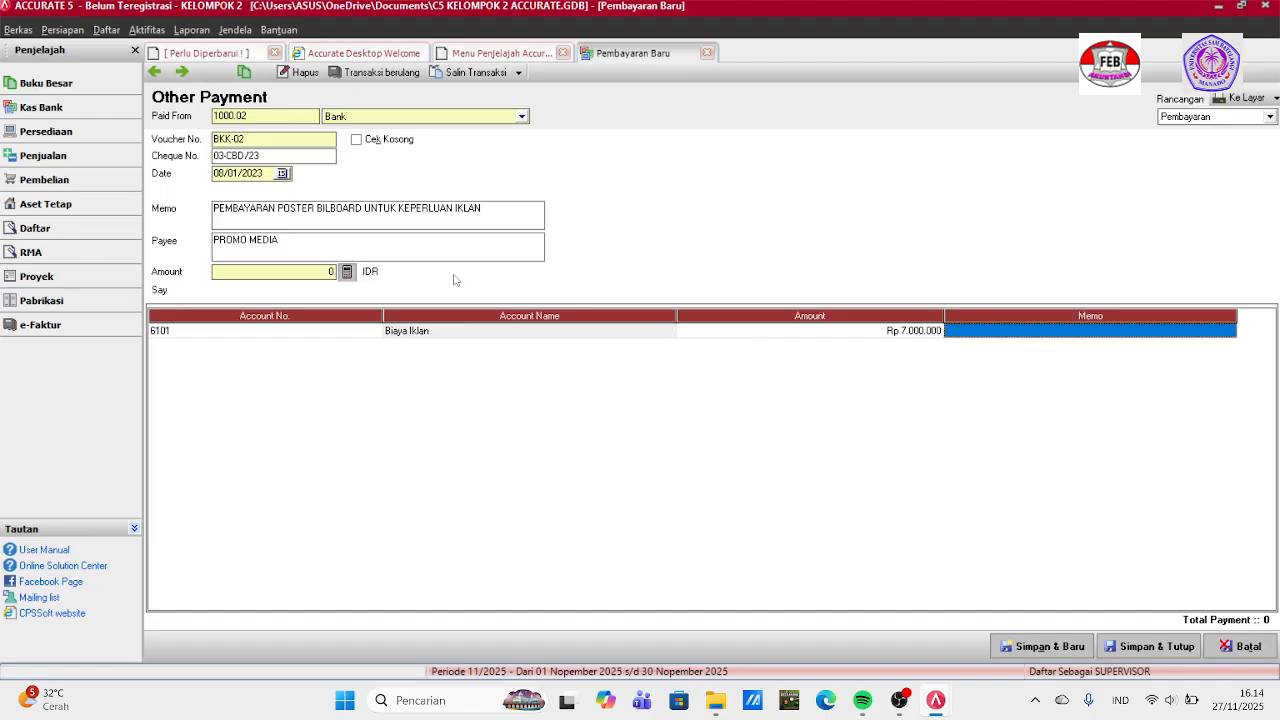
pyautogui.click(347, 272)
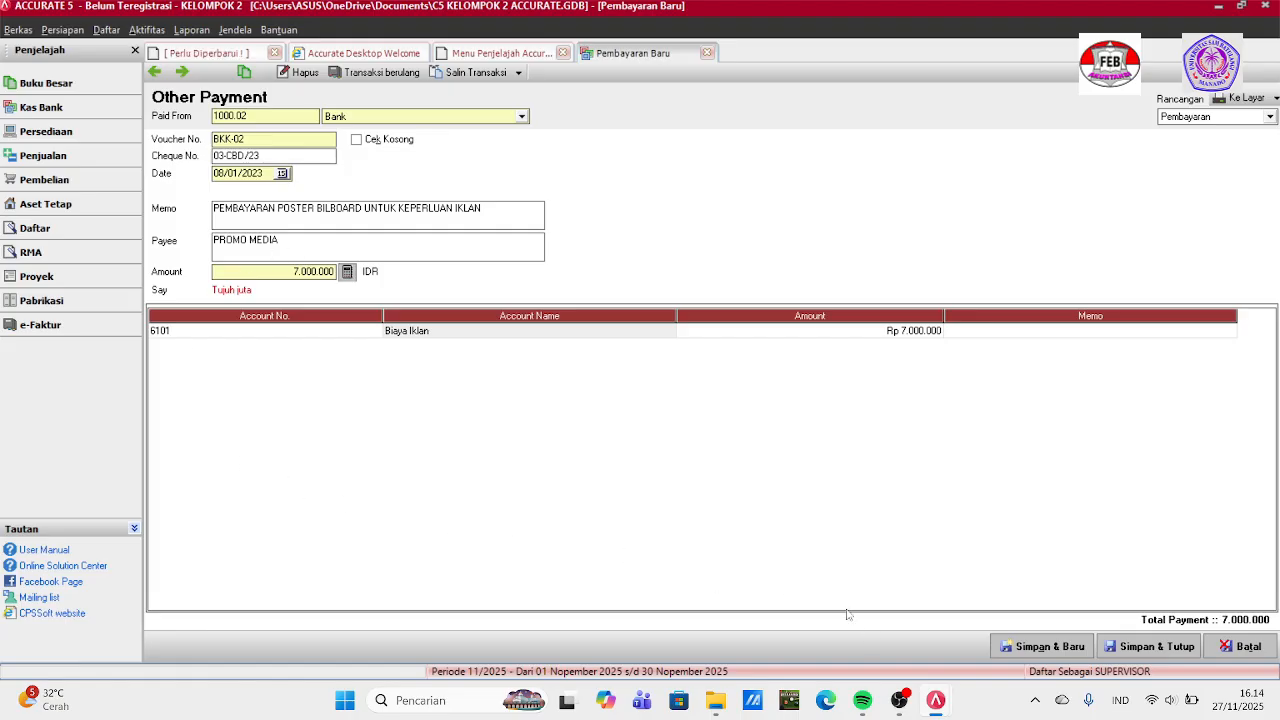
pyautogui.click(1150, 647)
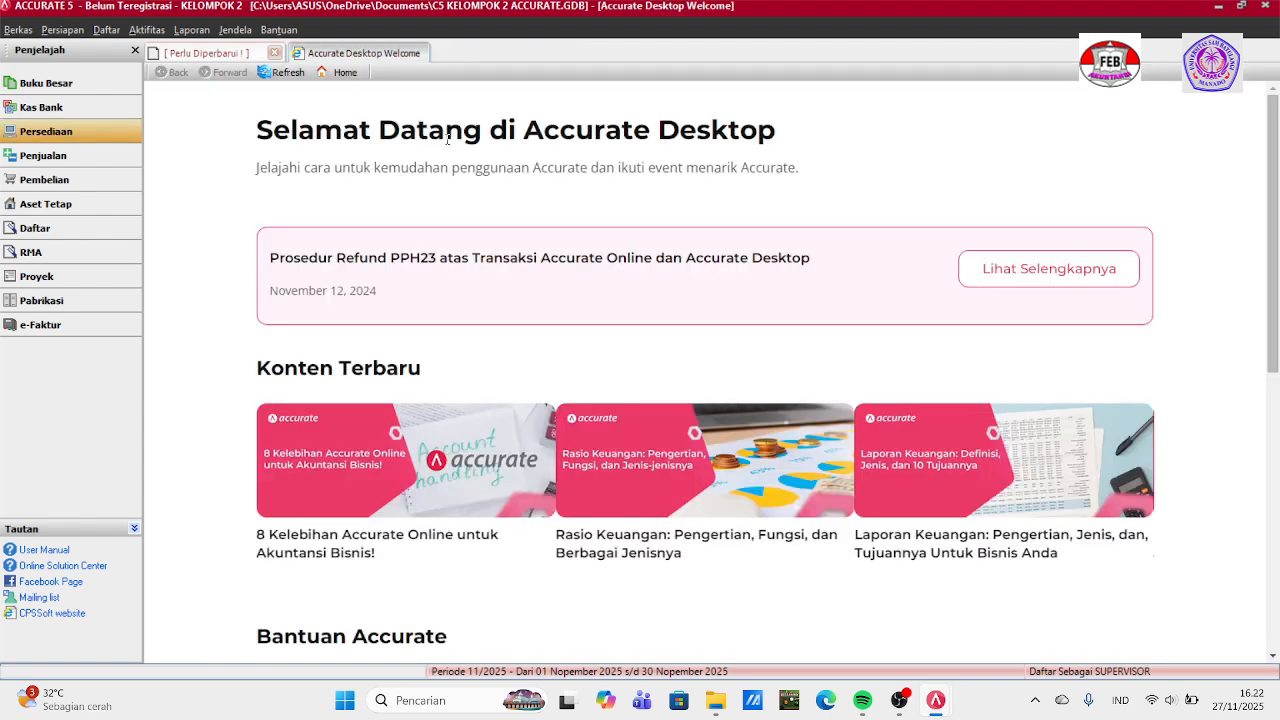
# Start a new inventory item of type Persediaan in the goods and services list with item number HP-06.
pyautogui.click(86, 142)
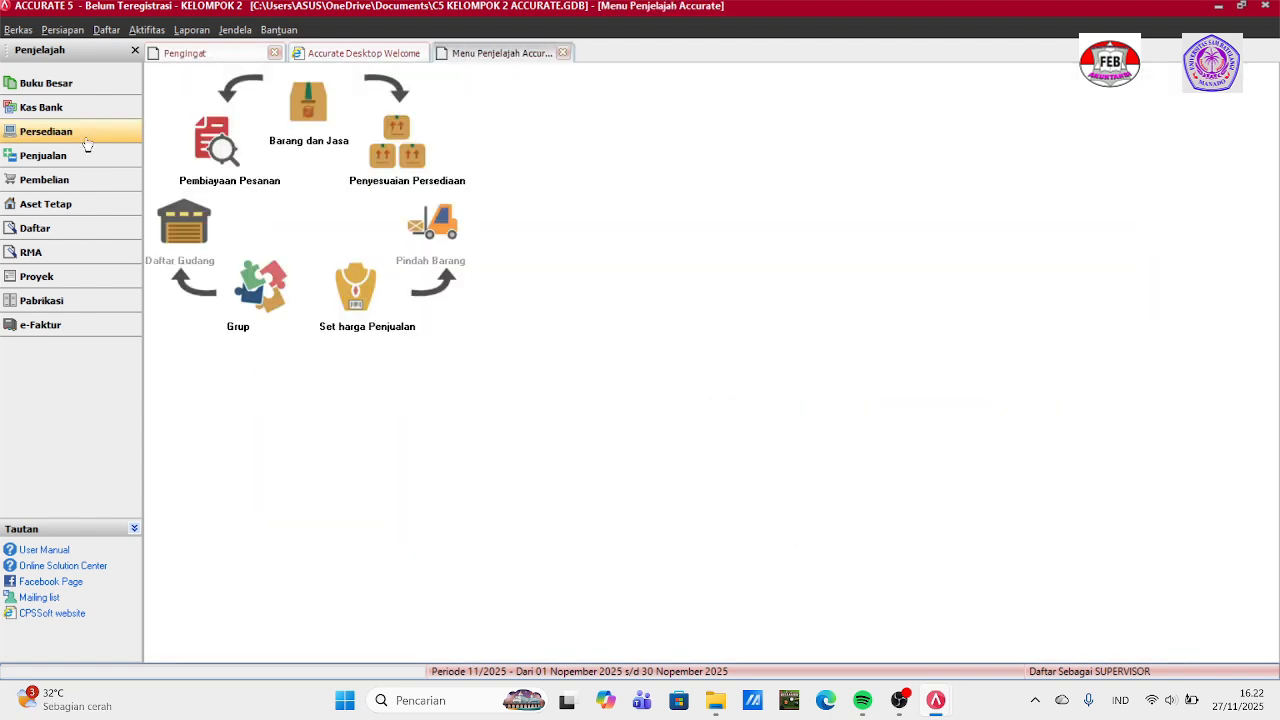
pyautogui.click(295, 132)
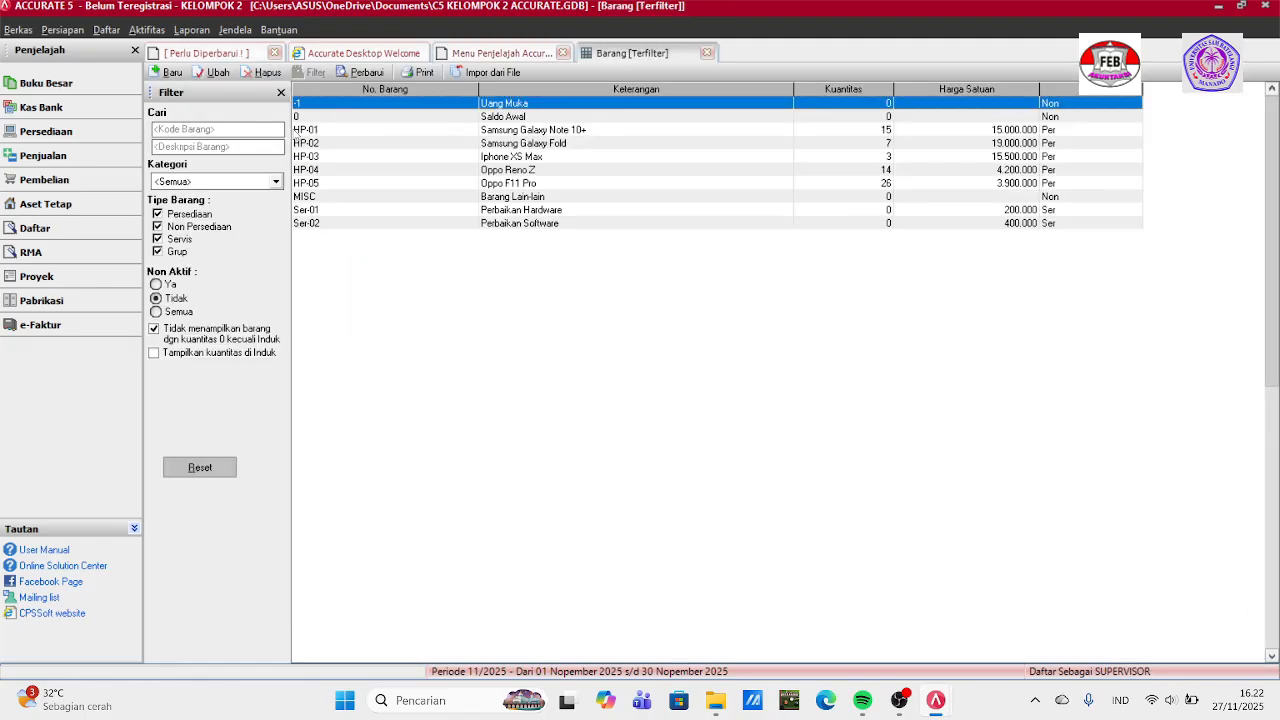
pyautogui.click(168, 73)
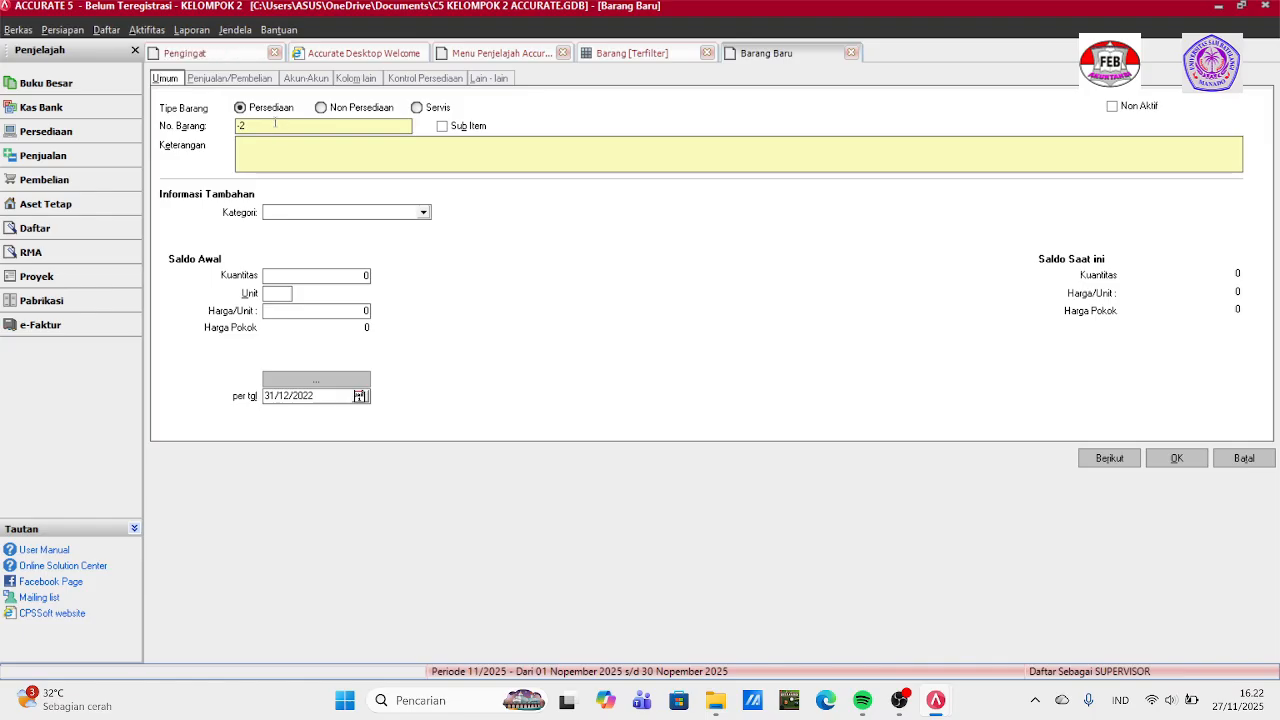
pyautogui.press('BackSpace')
pyautogui.write('HP-0')
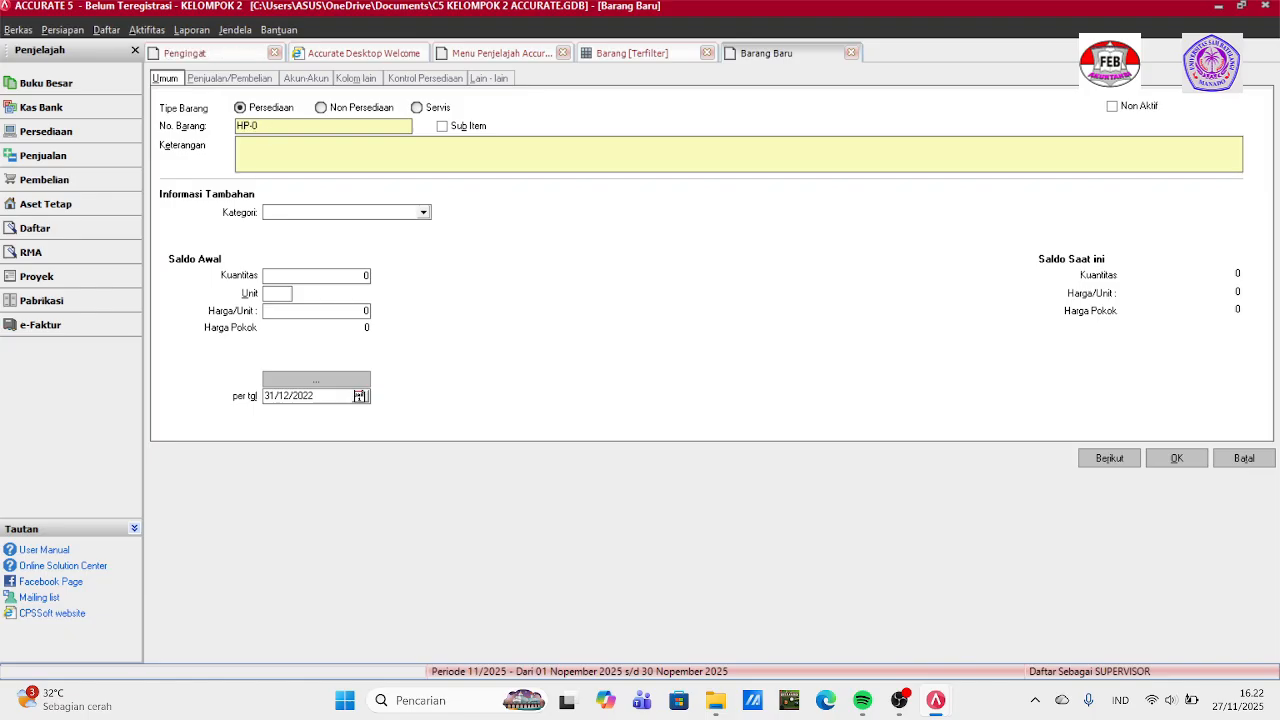
pyautogui.write('6')
# Enter Samsung Galaxy Xcover FieldPro as the description of item HP-06.
pyautogui.write('amsu')
pyautogui.write('ng G')
pyautogui.write('al')
pyautogui.write('axy')
pyautogui.write(' X')
pyautogui.write('cover')
pyautogui.write(' Field')
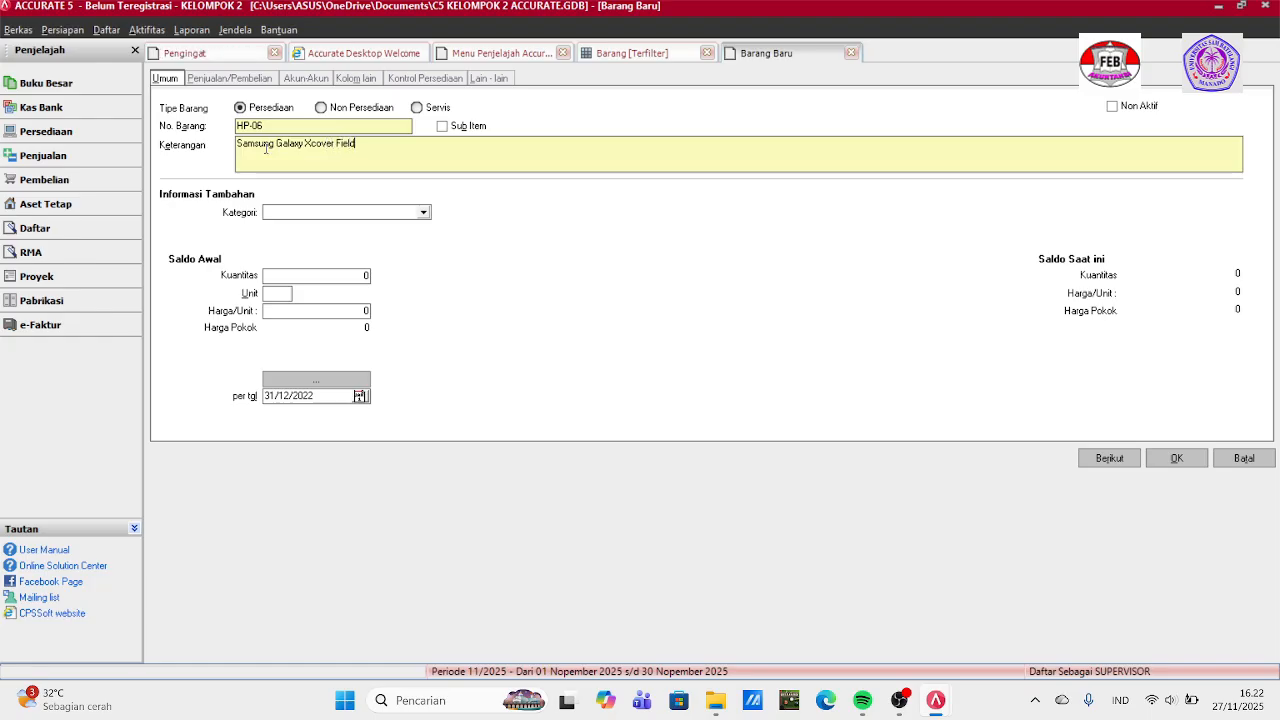
pyautogui.write('Pro')
# Set the selling price of item HP-06 to 8,000,000 in its sales information.
pyautogui.click(270, 79)
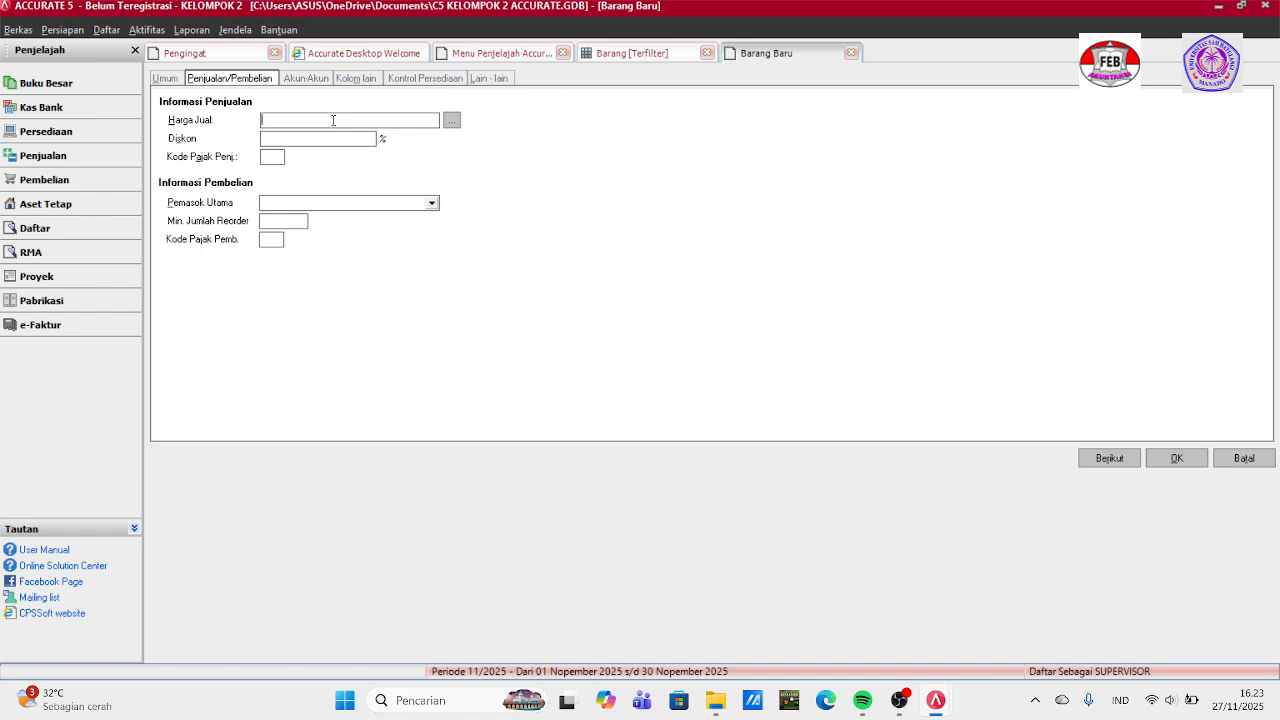
pyautogui.write('8000000')
pyautogui.press('Tab')
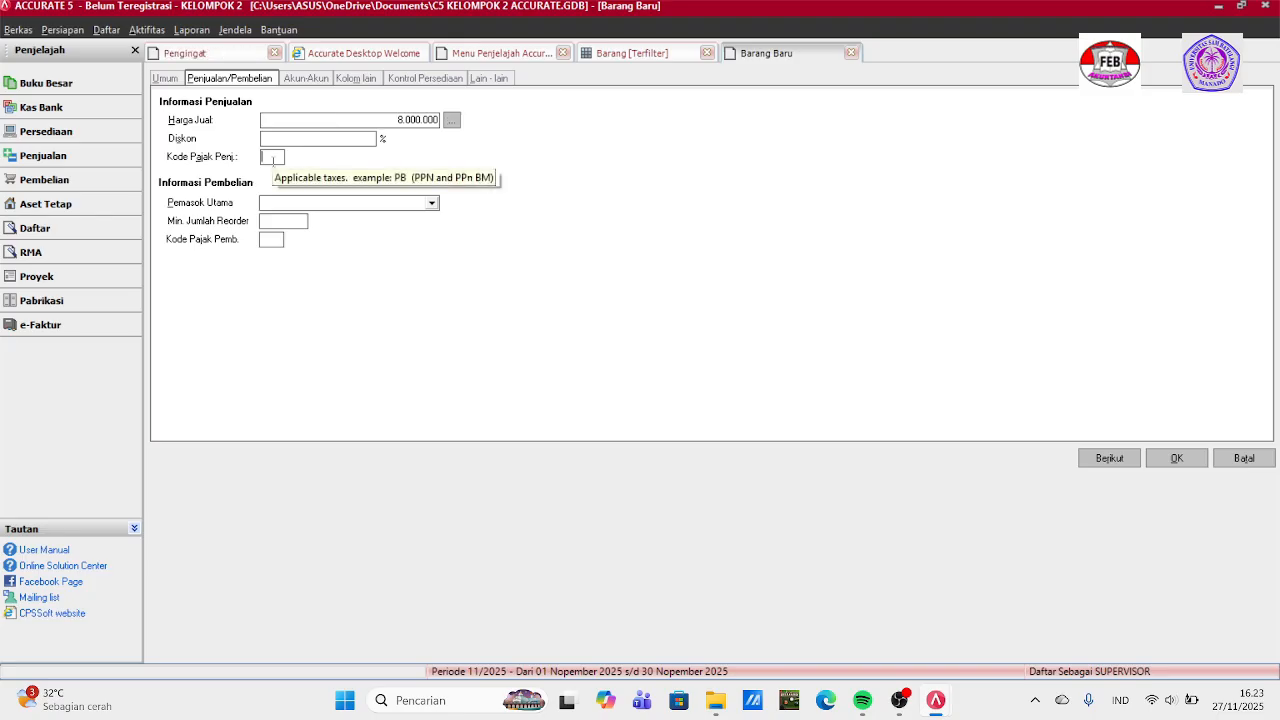
# Set the sales tax code of item HP-06 to T and save it, continuing with a new item.
pyautogui.write('T')
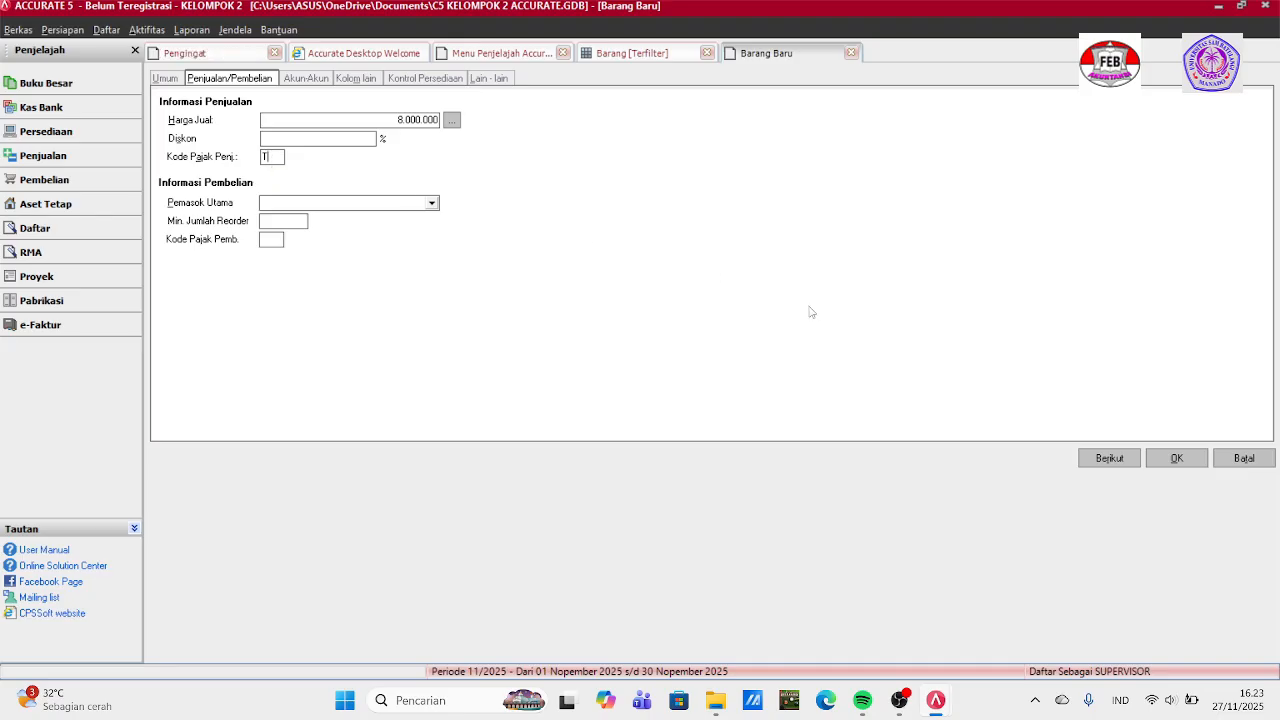
pyautogui.click(1099, 459)
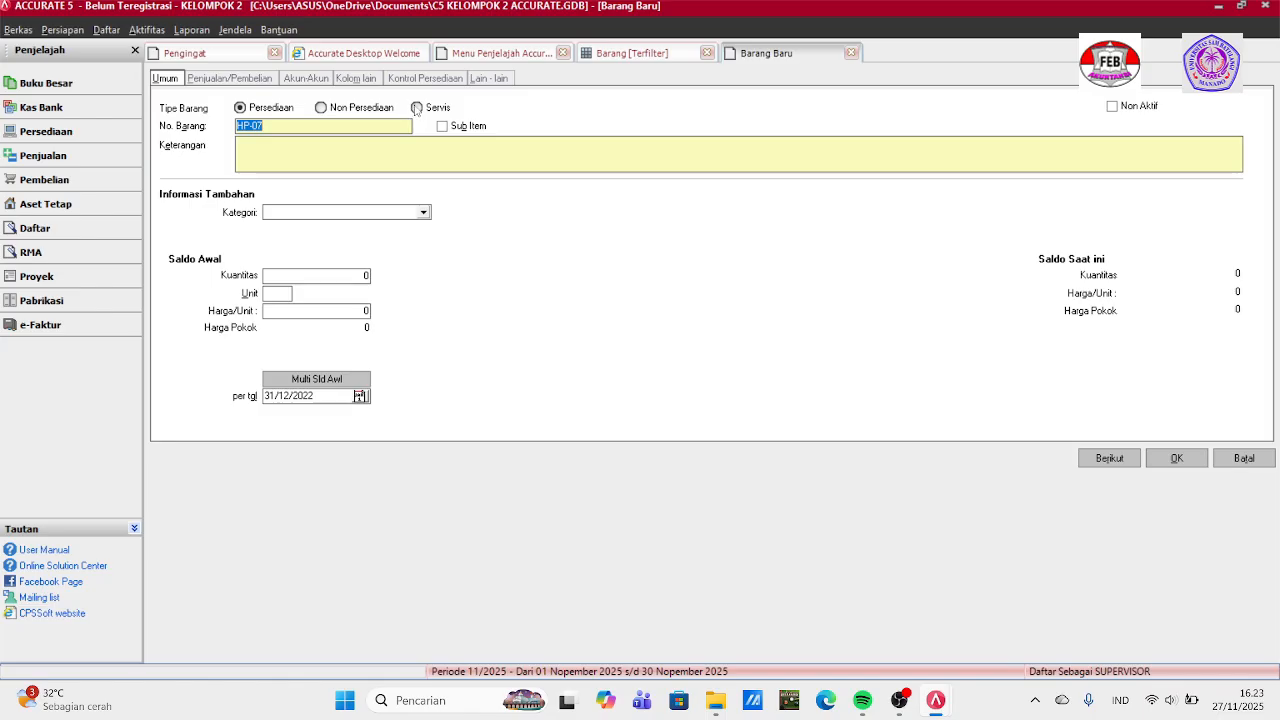
# Make the new item a Servis type with item number Ser-03 and description Rooting.
pyautogui.click(417, 108)
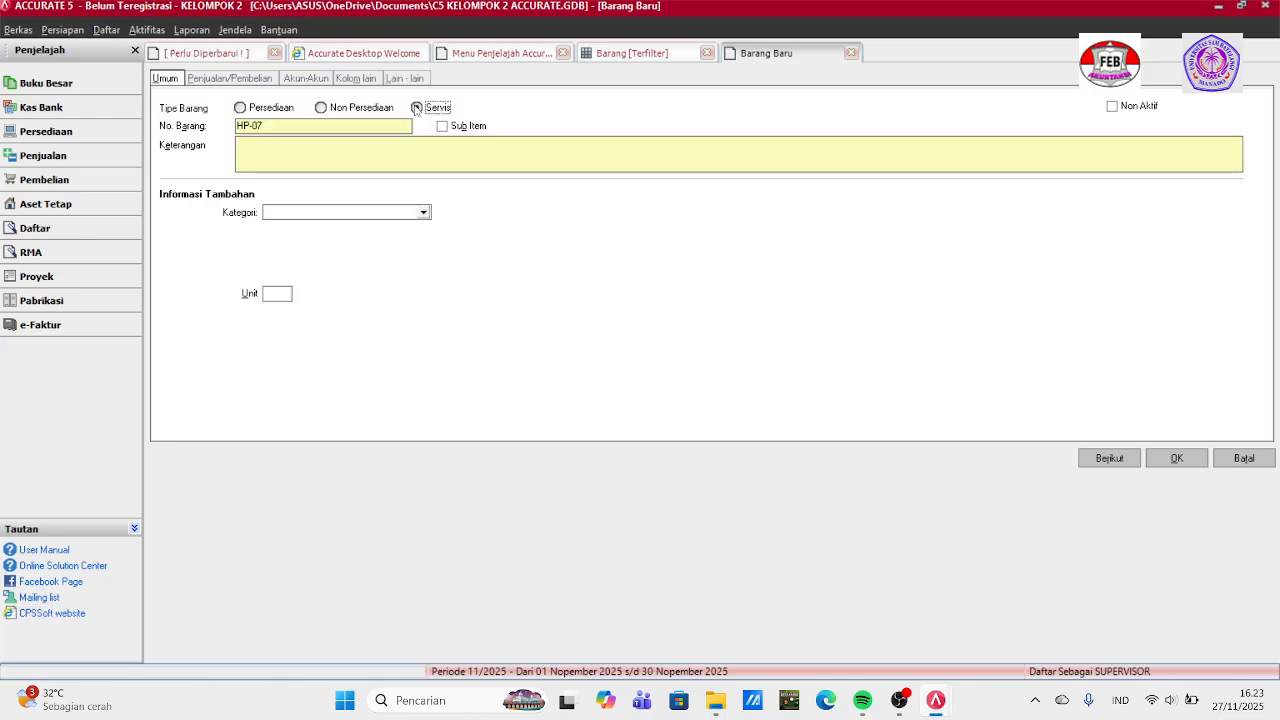
pyautogui.click(277, 123)
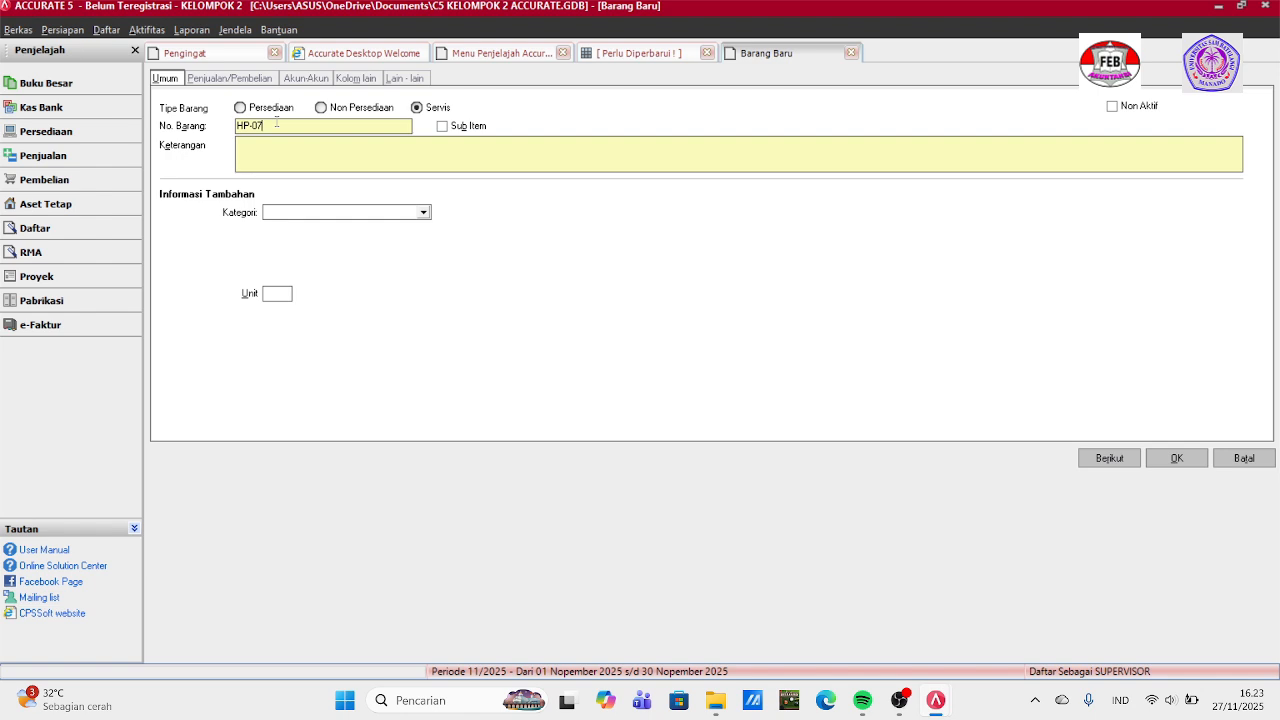
pyautogui.press('BackSpace')
pyautogui.press('BackSpace')
pyautogui.press('BackSpace')
pyautogui.press('BackSpace')
pyautogui.press('BackSpace')
pyautogui.write('Ser-03')
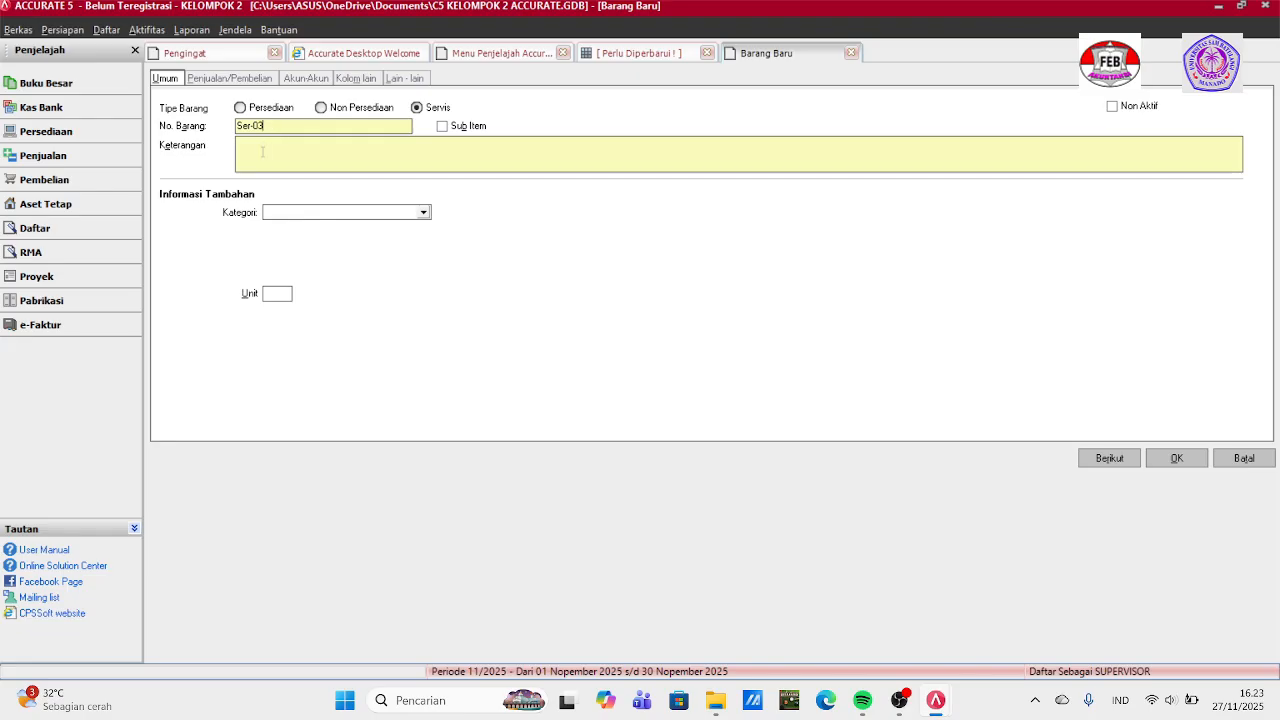
pyautogui.click(262, 151)
pyautogui.write('Roof')
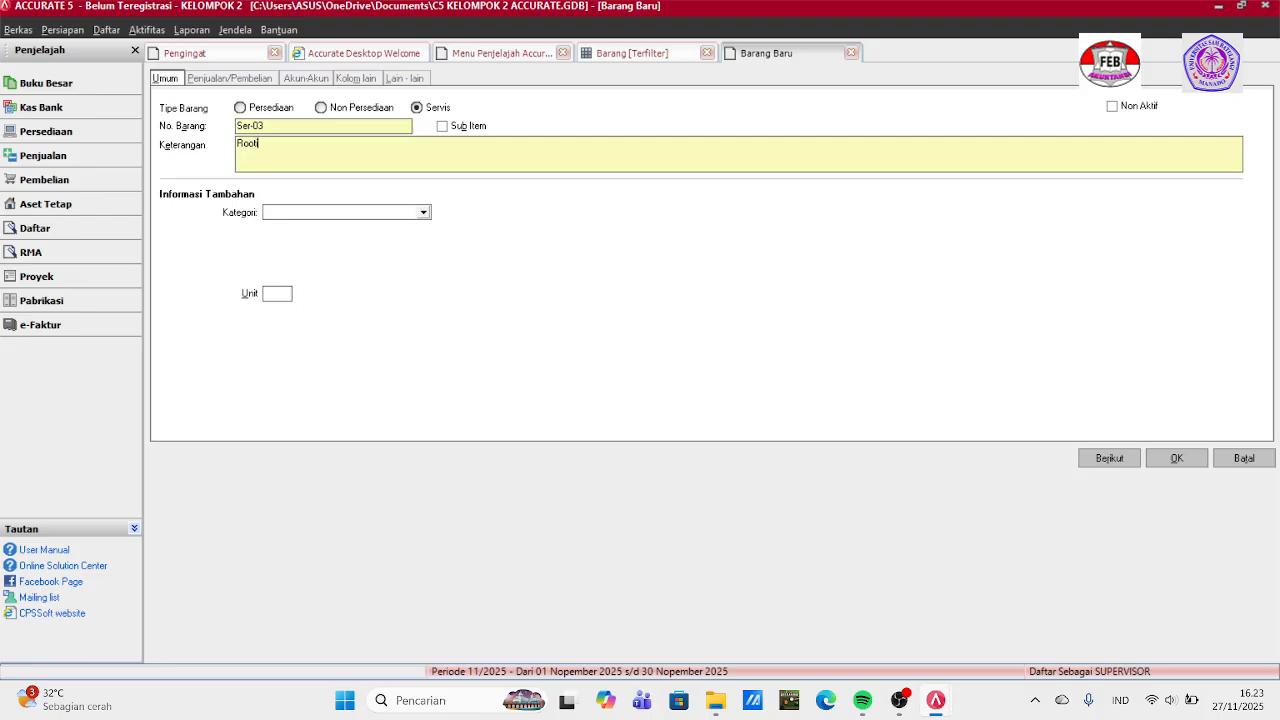
pyautogui.write('ing')
# Set the selling price of Ser-03 to 800,000 with sales tax code T, and save and close the item.
pyautogui.click(266, 79)
pyautogui.click(341, 120)
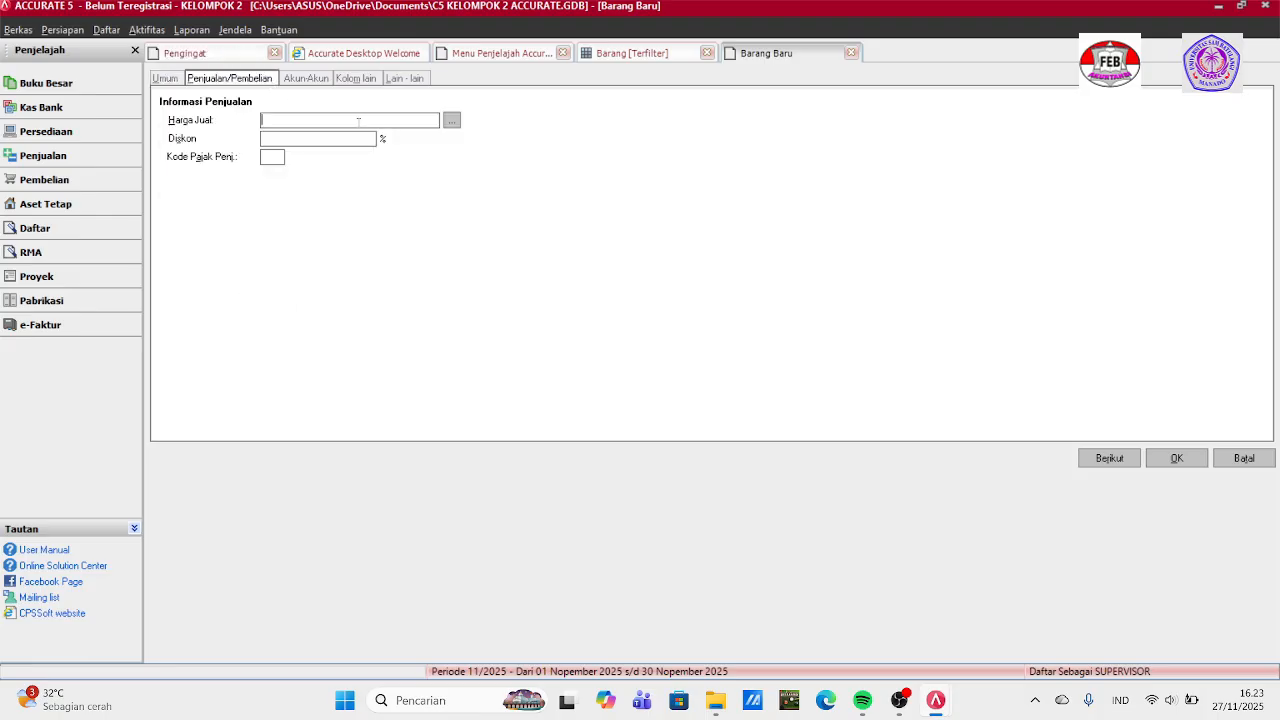
pyautogui.write('800000')
pyautogui.click(272, 157)
pyautogui.write('T')
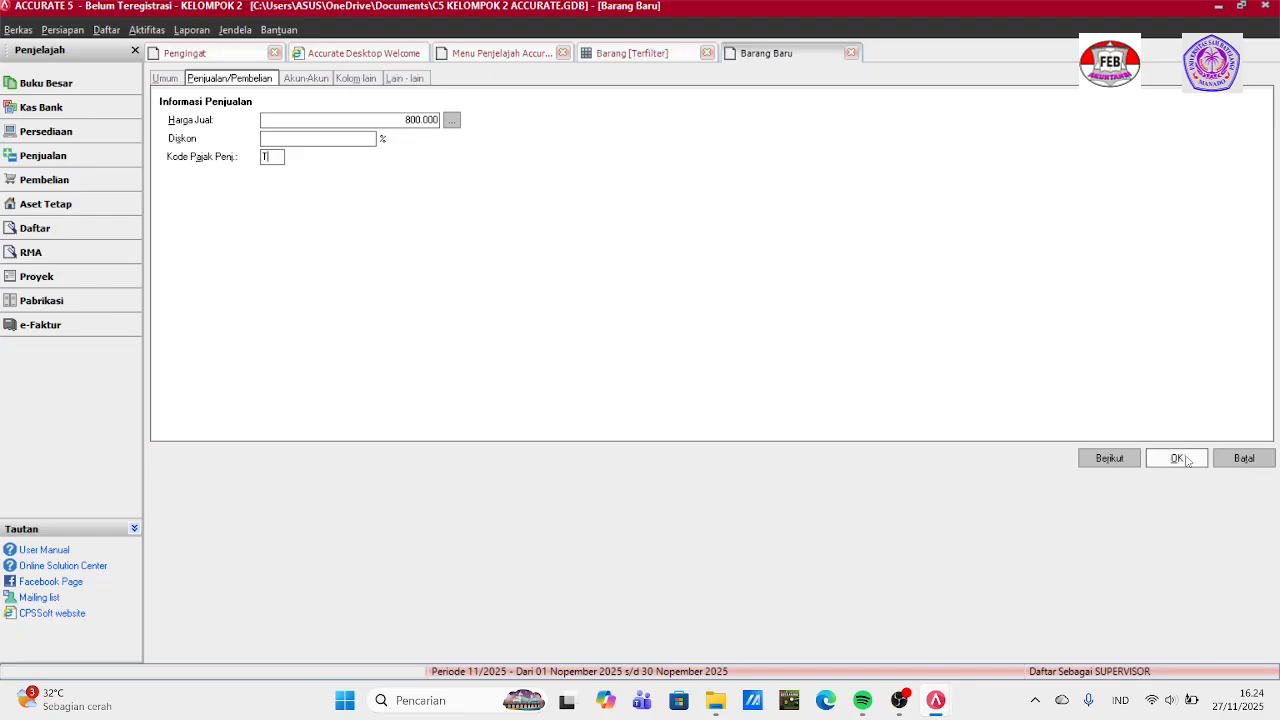
pyautogui.click(1177, 458)
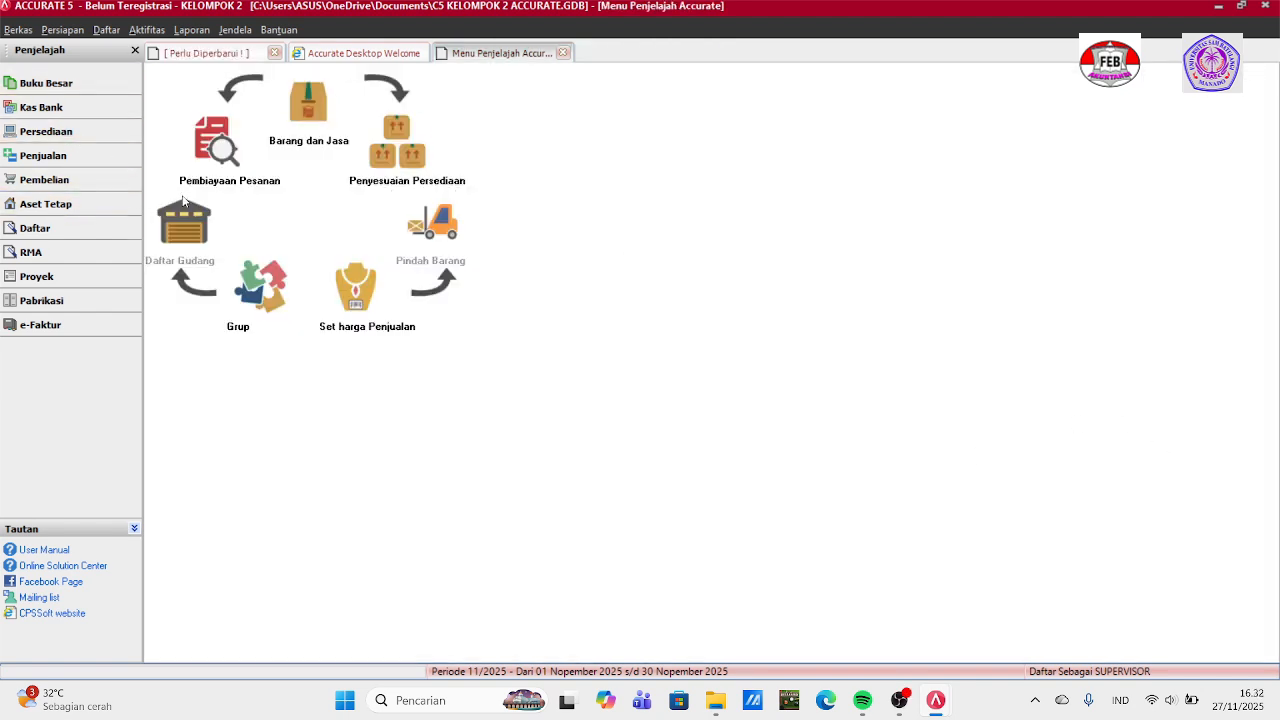
# Start a new item group with group number PAHE-01 and description PAKET HEMAT.
pyautogui.click(248, 298)
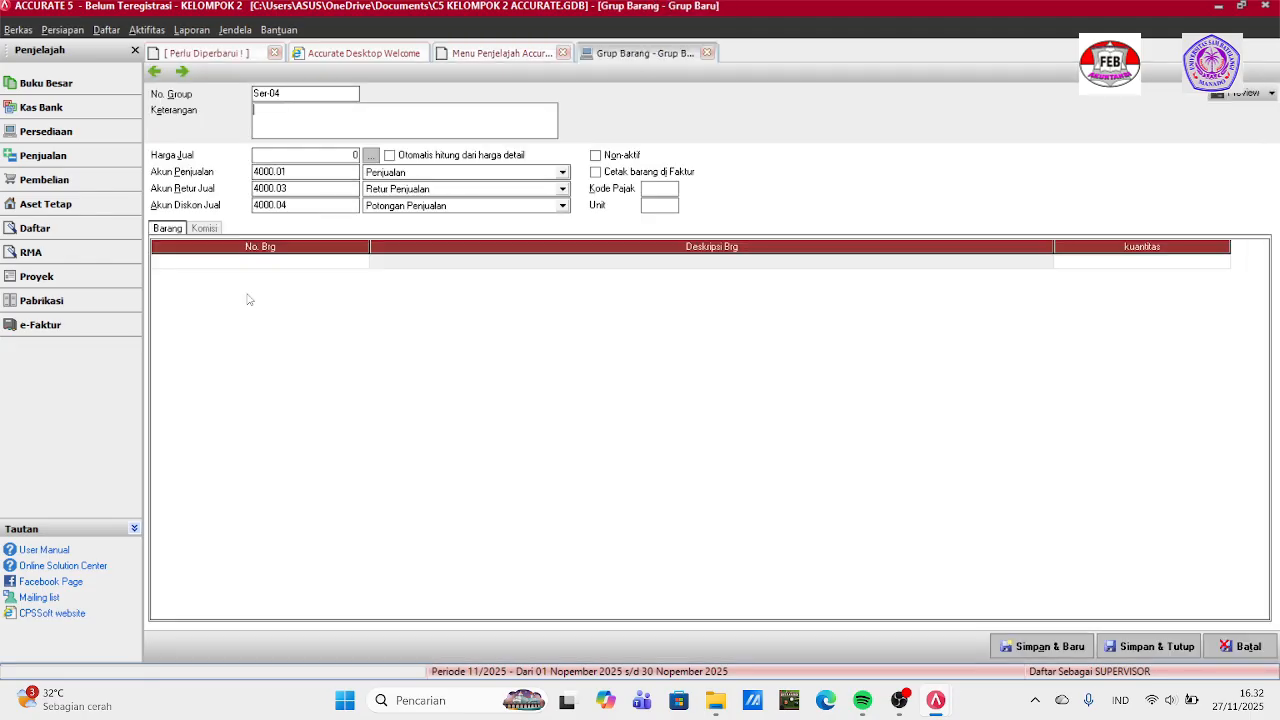
pyautogui.click(295, 93)
pyautogui.press('BackSpace')
pyautogui.press('BackSpace')
pyautogui.press('BackSpace')
pyautogui.press('BackSpace')
pyautogui.press('BackSpace')
pyautogui.write('PAHE-01')
pyautogui.click(286, 120)
pyautogui.write('ET HEM')
# Set the selling price of group PAHE-01 to 7,000,000, its tax code to T and its unit to SET.
pyautogui.click(282, 156)
pyautogui.press('BackSpace')
pyautogui.write('7000')
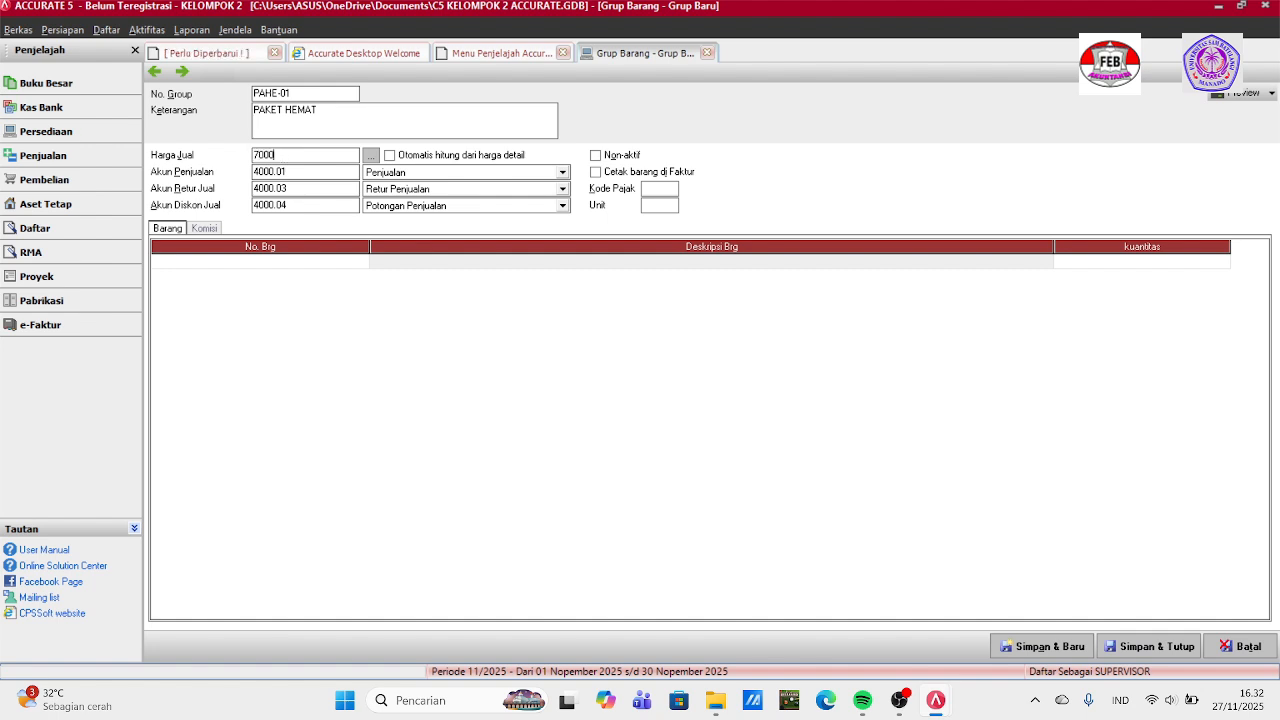
pyautogui.write('000')
pyautogui.click(655, 188)
pyautogui.click(652, 205)
pyautogui.write('SET')
# Add item HP-06 Samsung Galaxy Xcover FieldPro to the group with quantity 1.
pyautogui.click(270, 265)
pyautogui.click(362, 262)
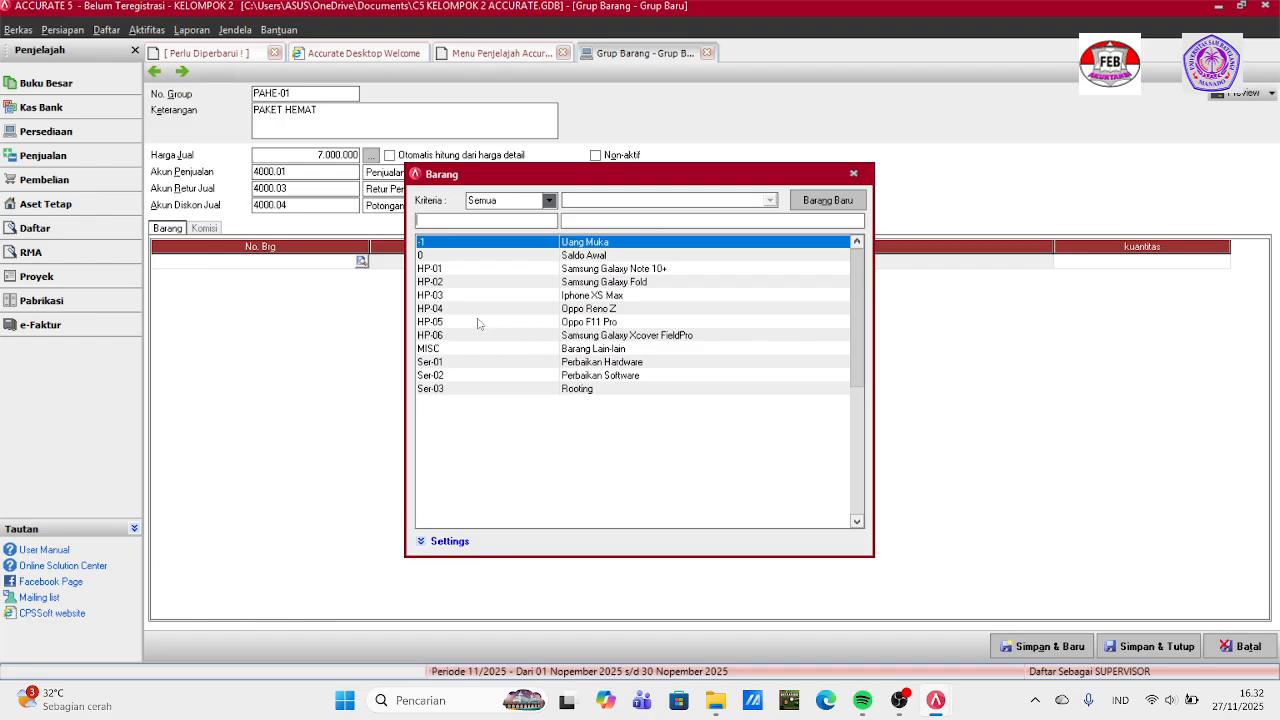
pyautogui.click(587, 340)
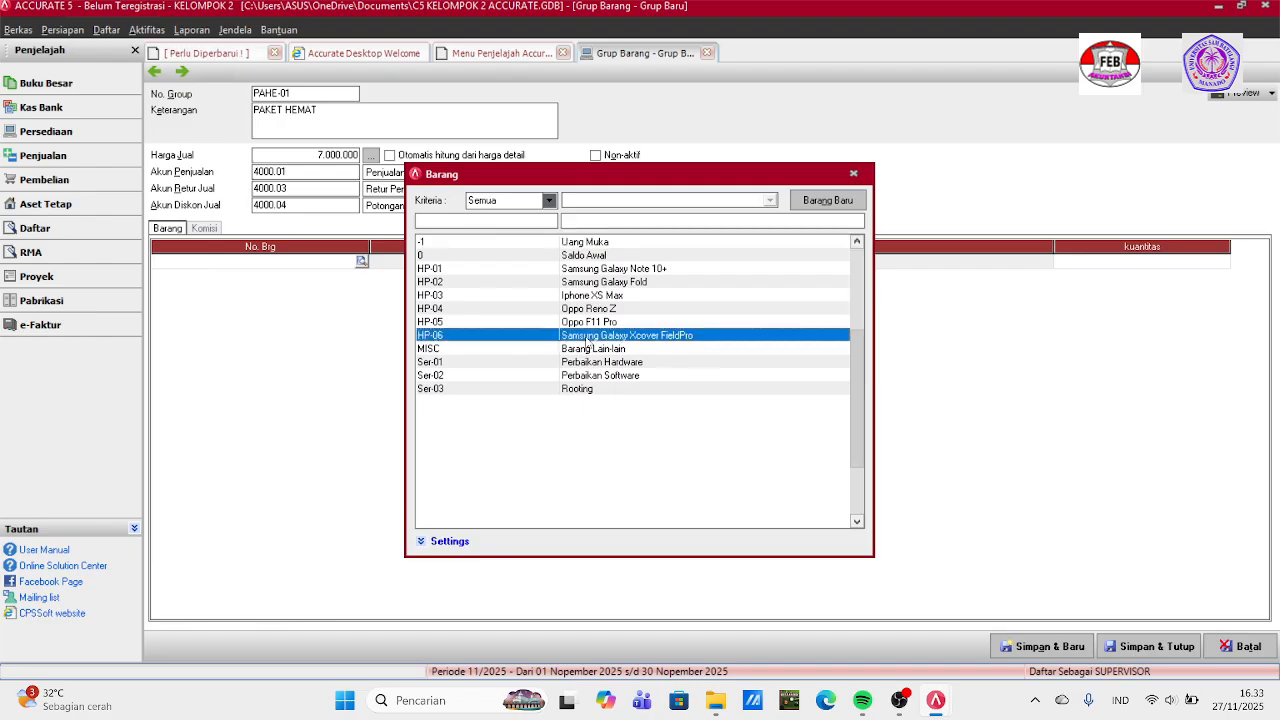
pyautogui.doubleClick(588, 343)
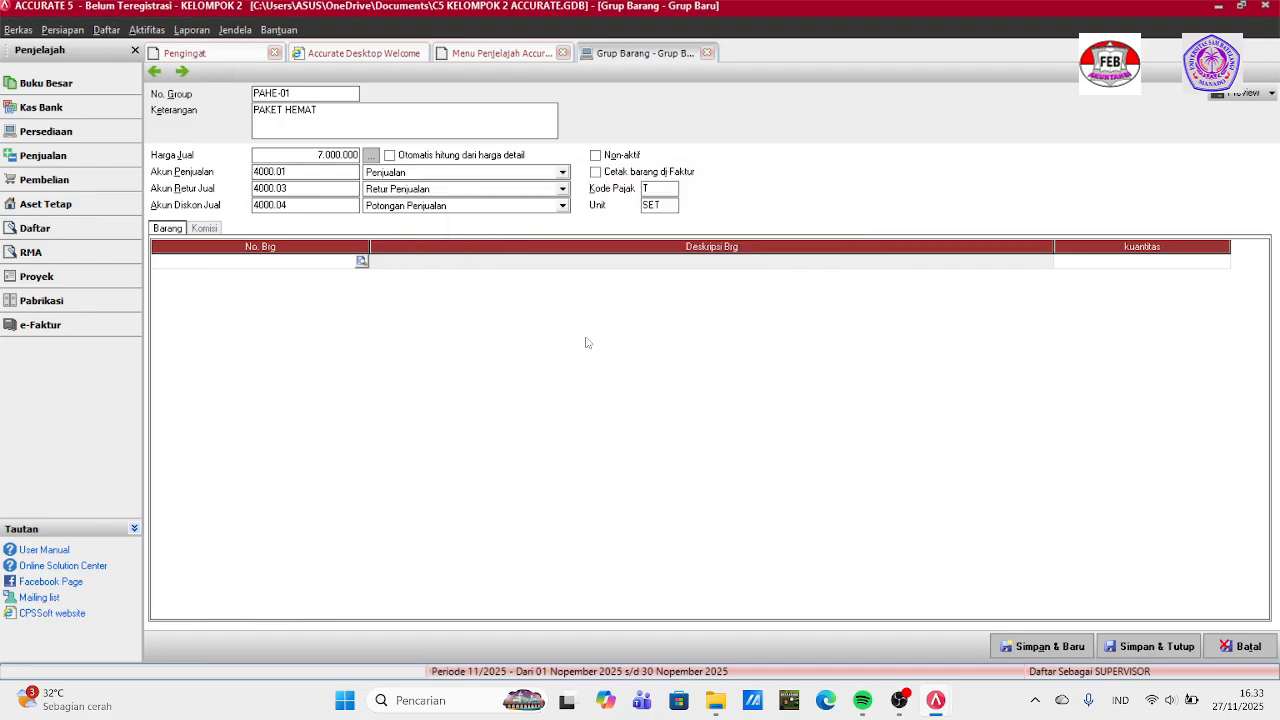
pyautogui.click(1089, 262)
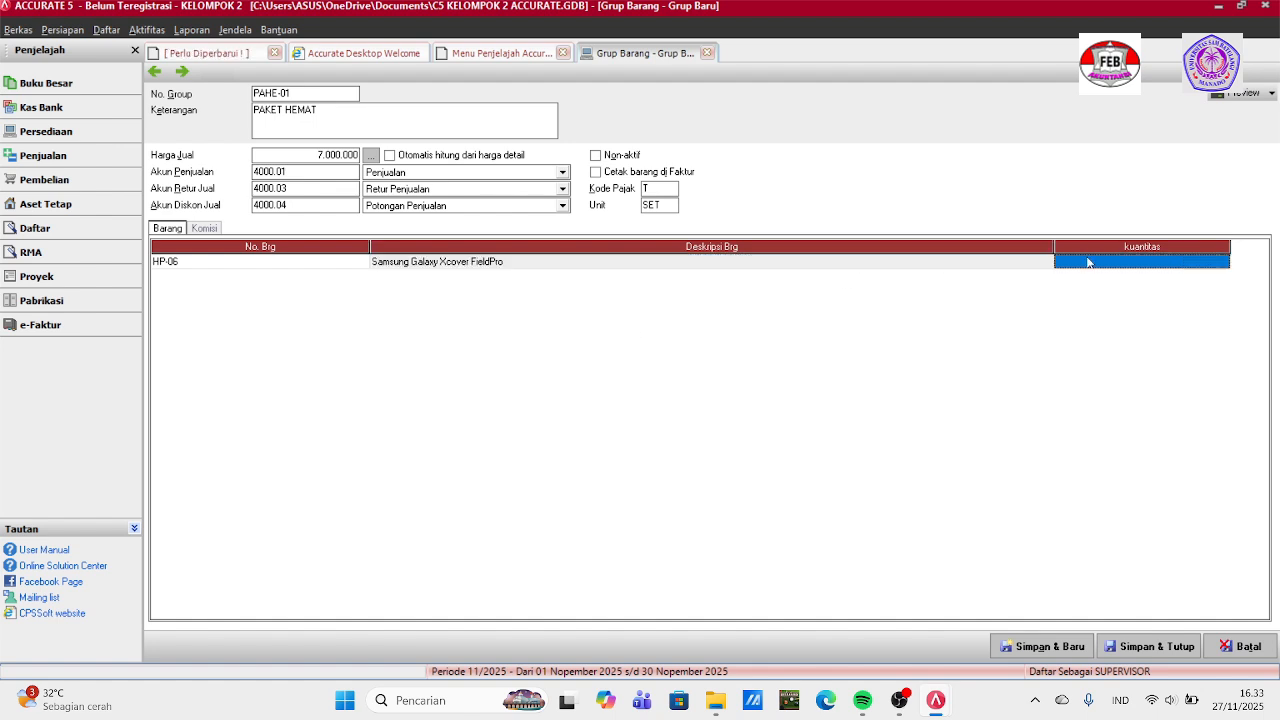
pyautogui.write('1')
pyautogui.press('Return')
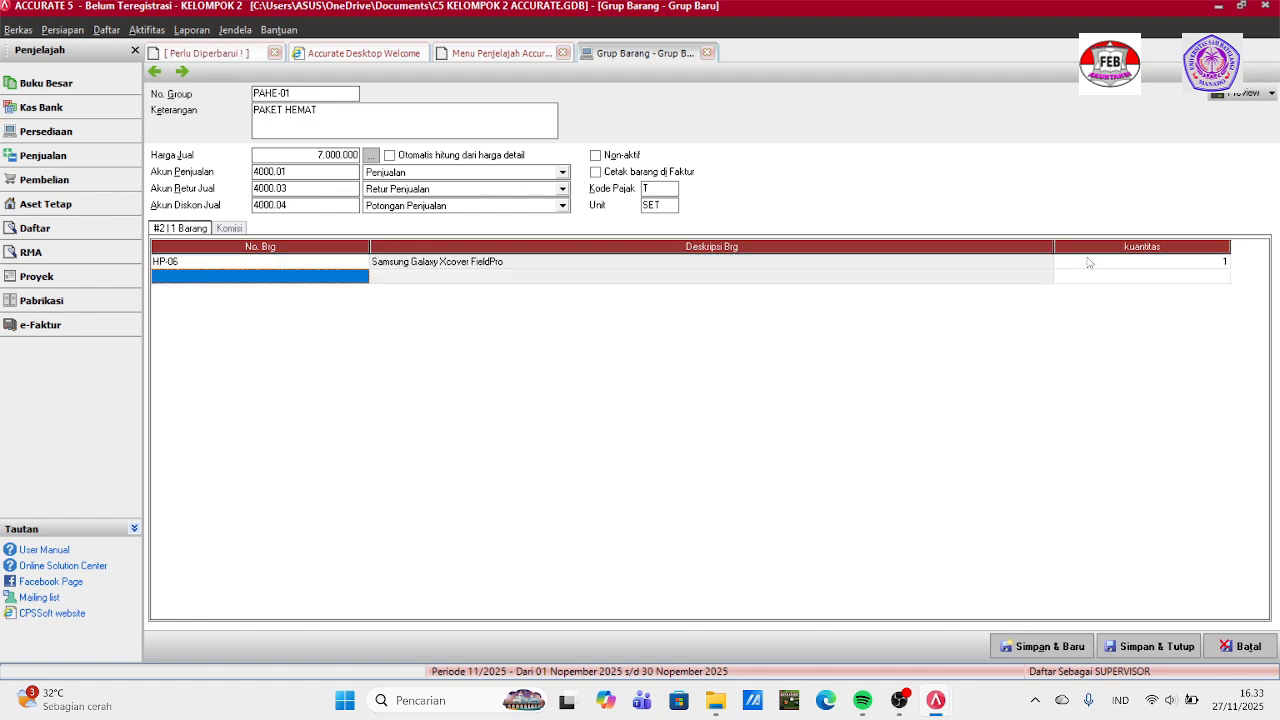
# Add service Ser-03 Rooting to the group with quantity 1, and save and close the group.
pyautogui.click(362, 277)
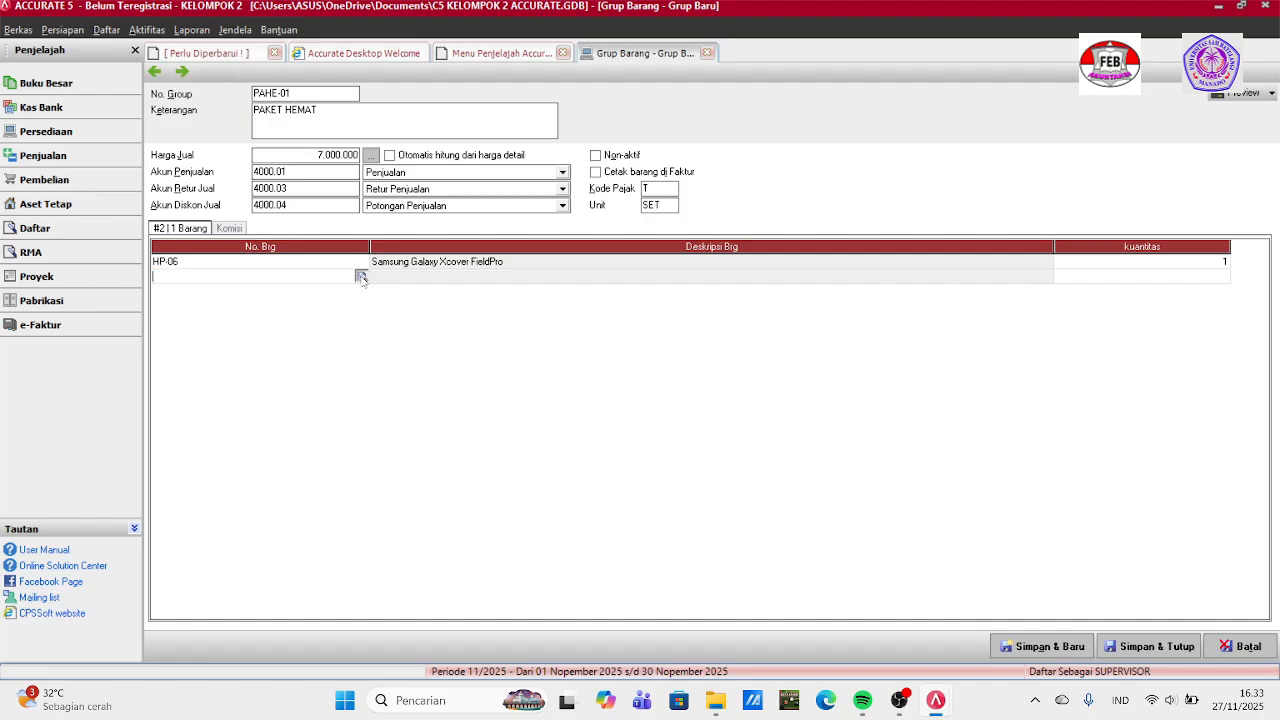
pyautogui.click(362, 277)
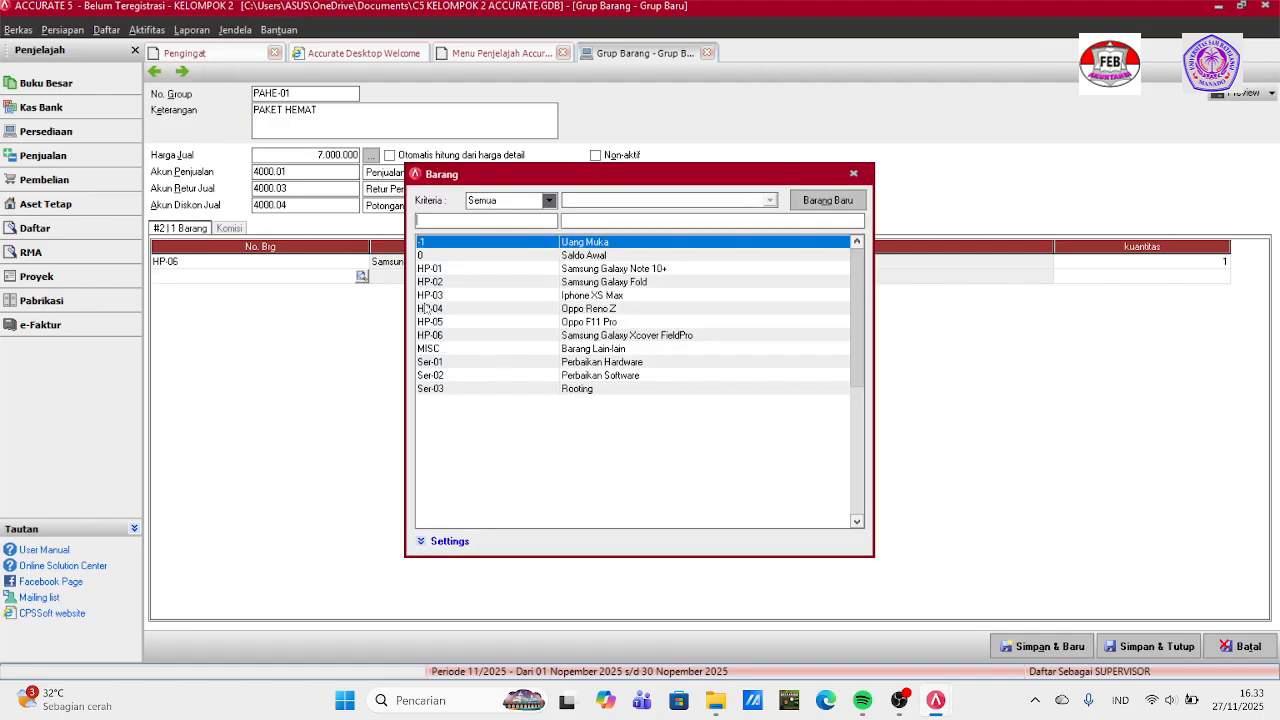
pyautogui.click(446, 389)
pyautogui.doubleClick(446, 389)
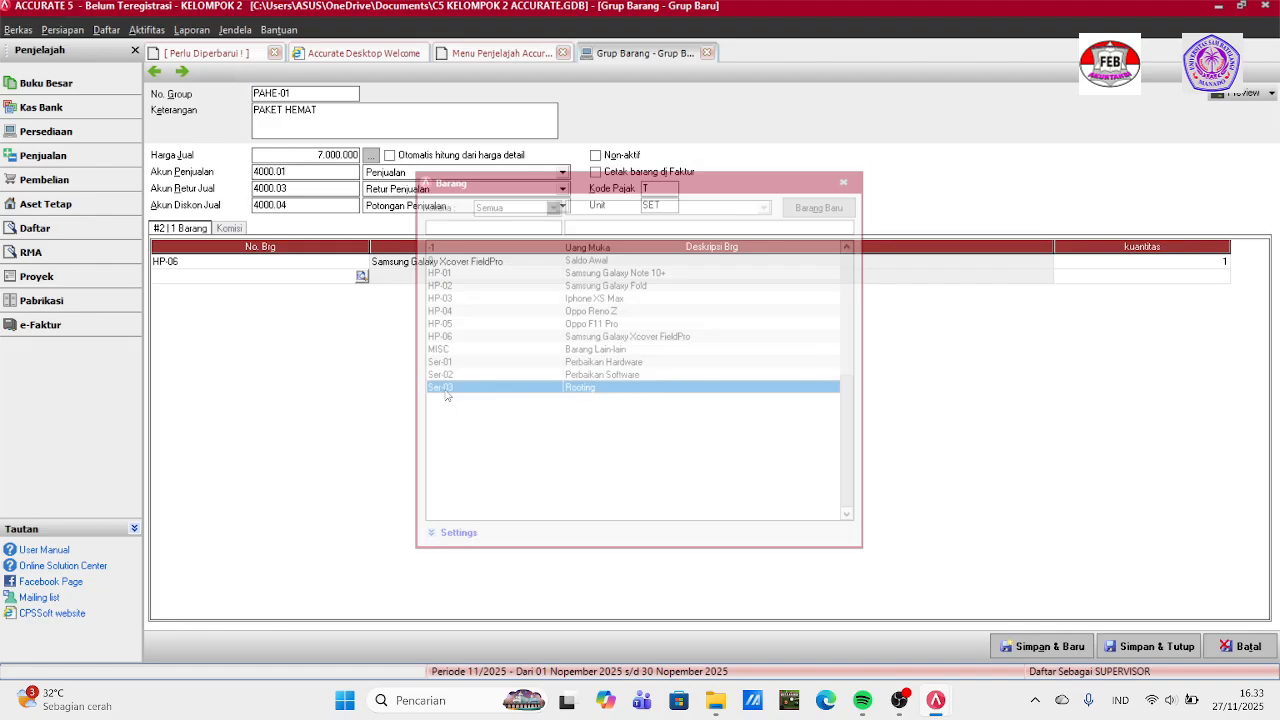
pyautogui.click(1108, 274)
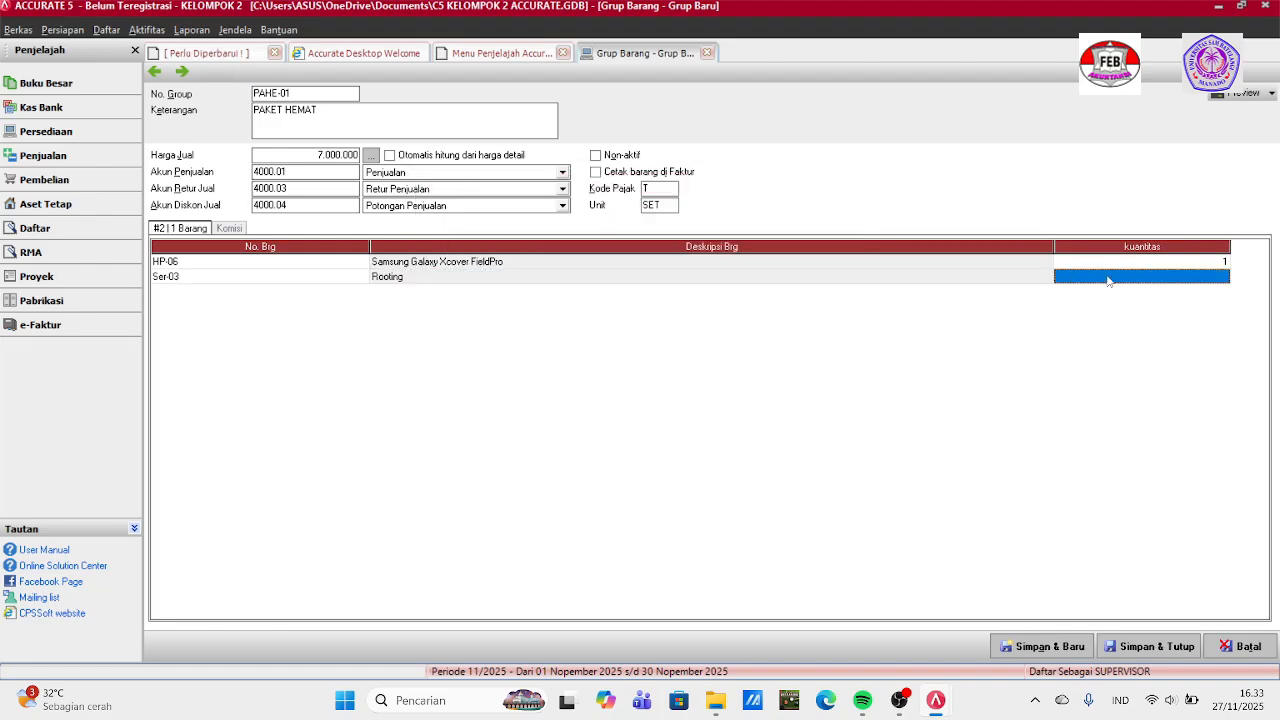
pyautogui.write('1')
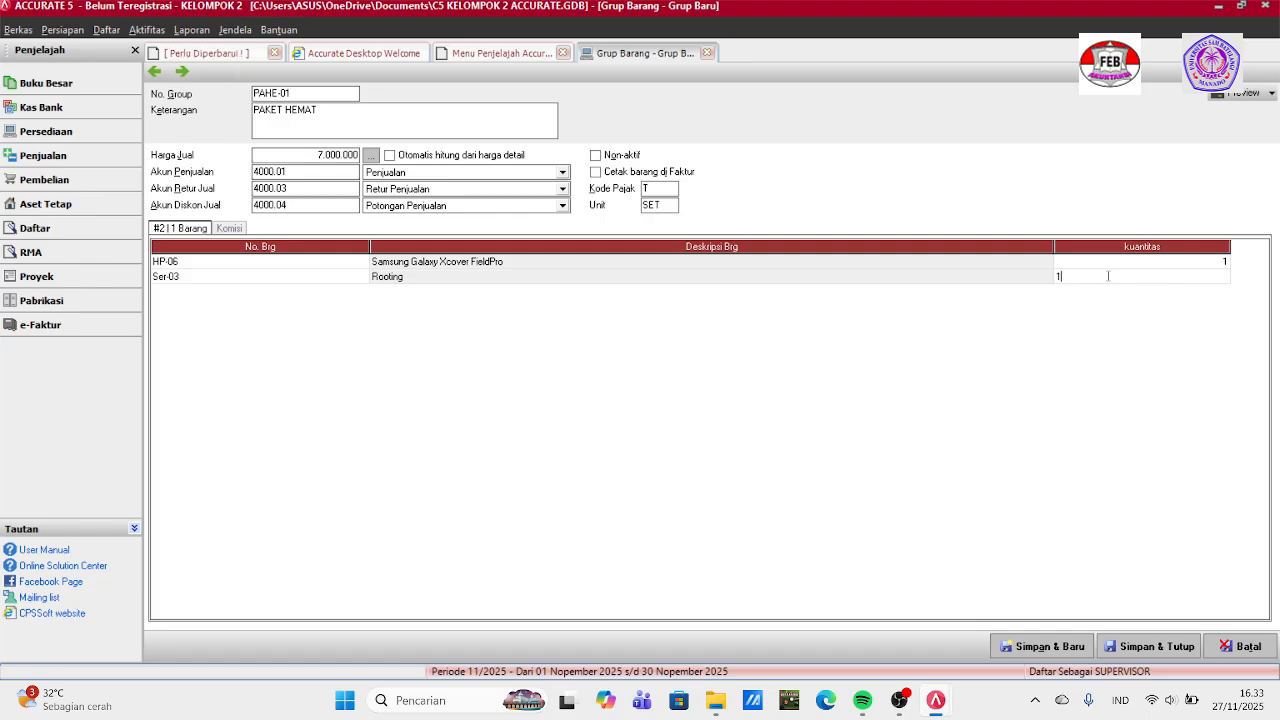
pyautogui.click(1116, 649)
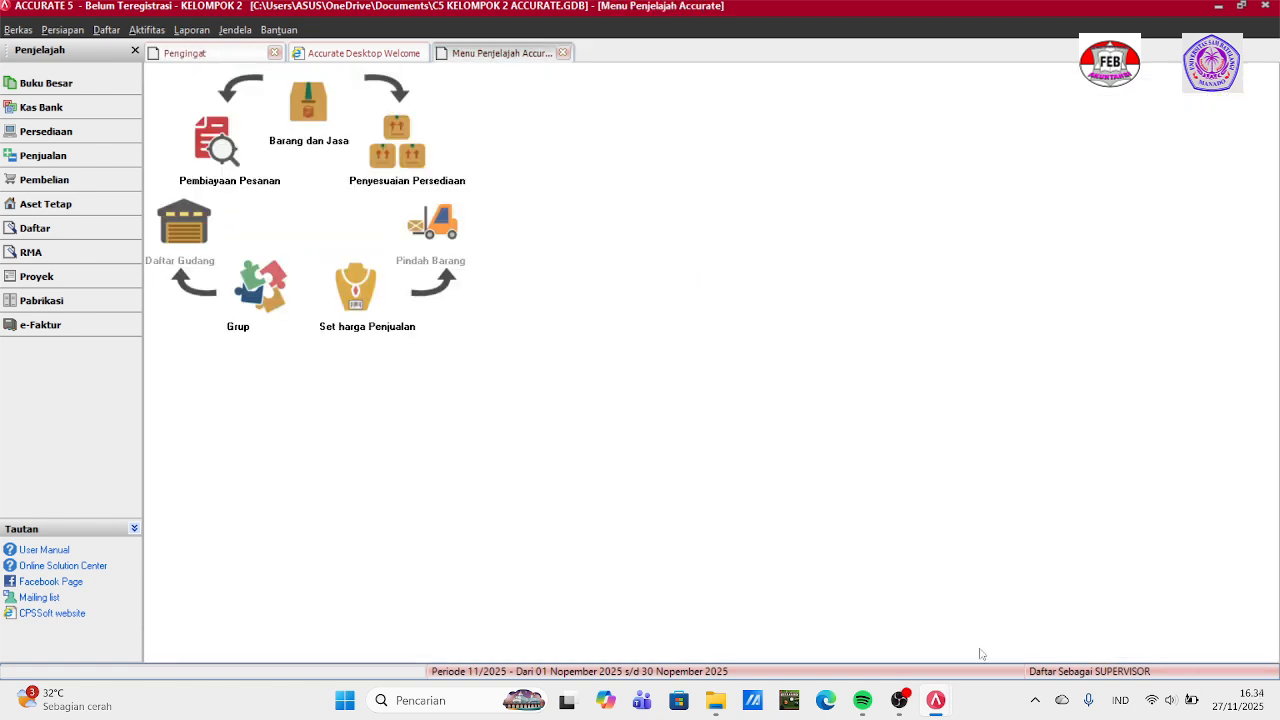
# Start a new selling price adjustment with adjustment number MJ-03.
pyautogui.click(356, 307)
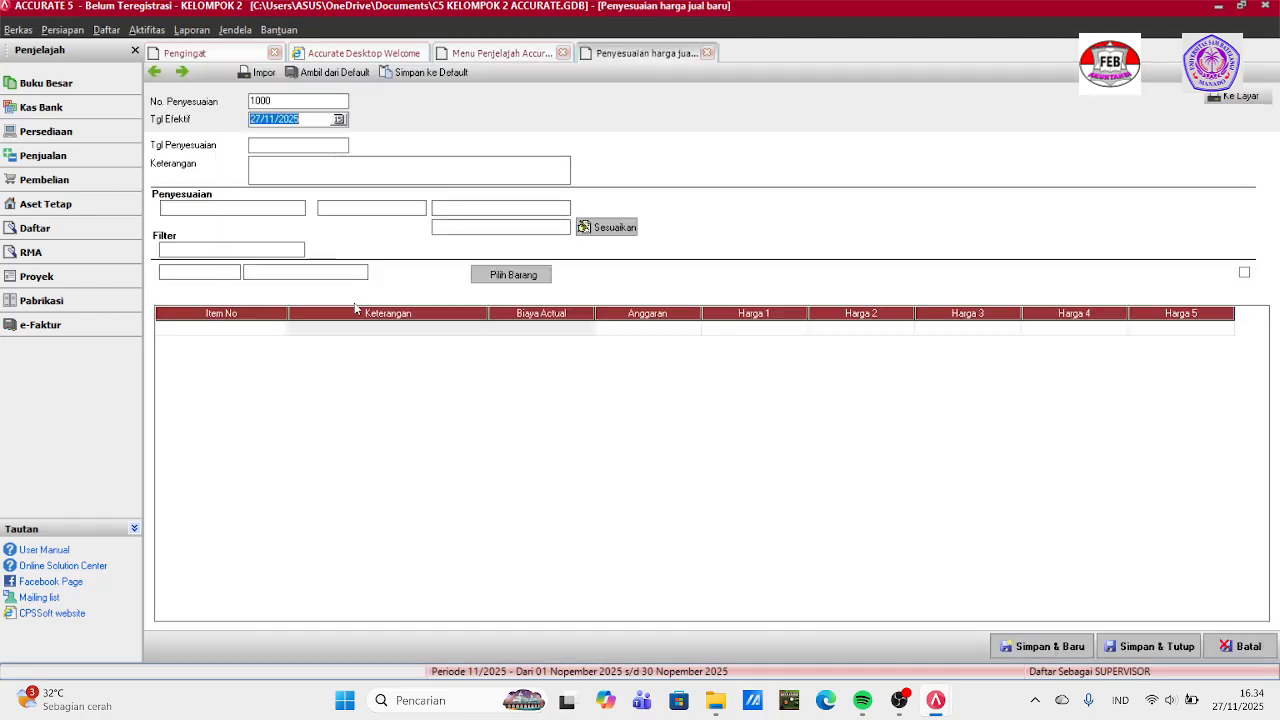
pyautogui.click(290, 104)
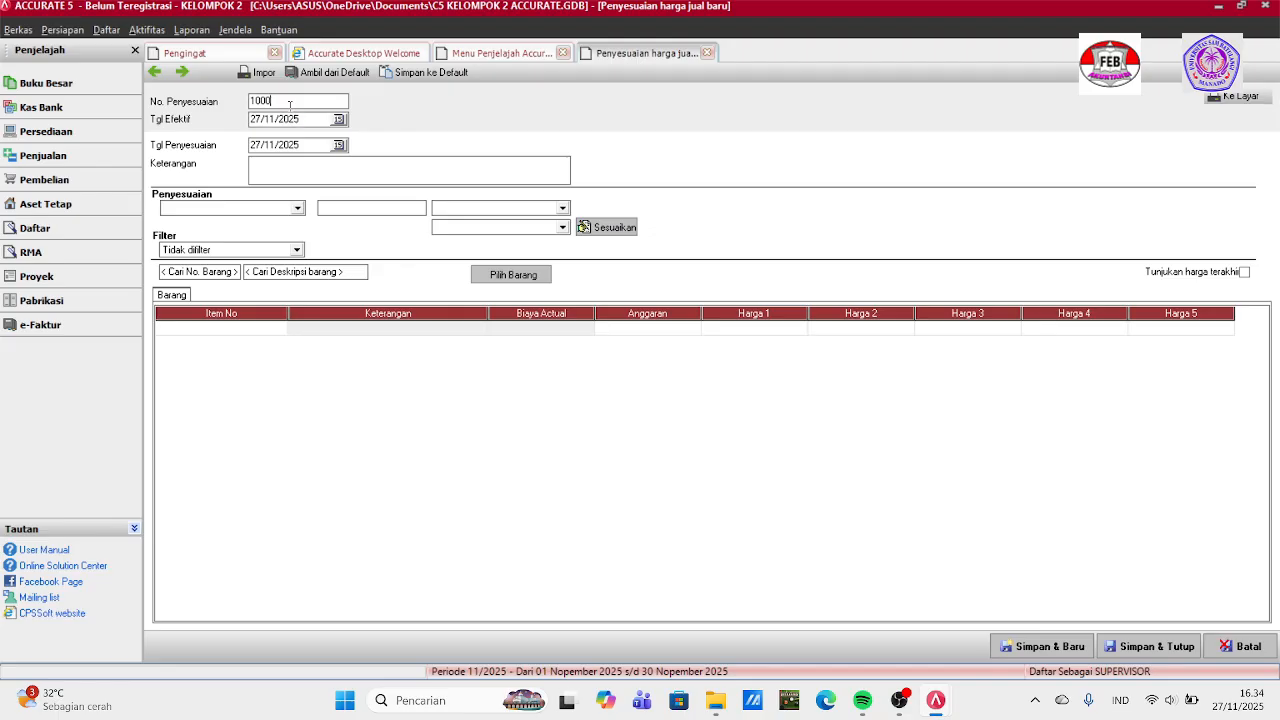
pyautogui.press('BackSpace')
pyautogui.press('BackSpace')
pyautogui.press('BackSpace')
pyautogui.write('MJ-03')
# Set the effective date of price adjustment MJ-03 to 01/02/2023.
pyautogui.press('BackSpace')
pyautogui.press('BackSpace')
pyautogui.press('BackSpace')
pyautogui.press('BackSpace')
pyautogui.press('BackSpace')
pyautogui.press('BackSpace')
pyautogui.press('BackSpace')
pyautogui.press('BackSpace')
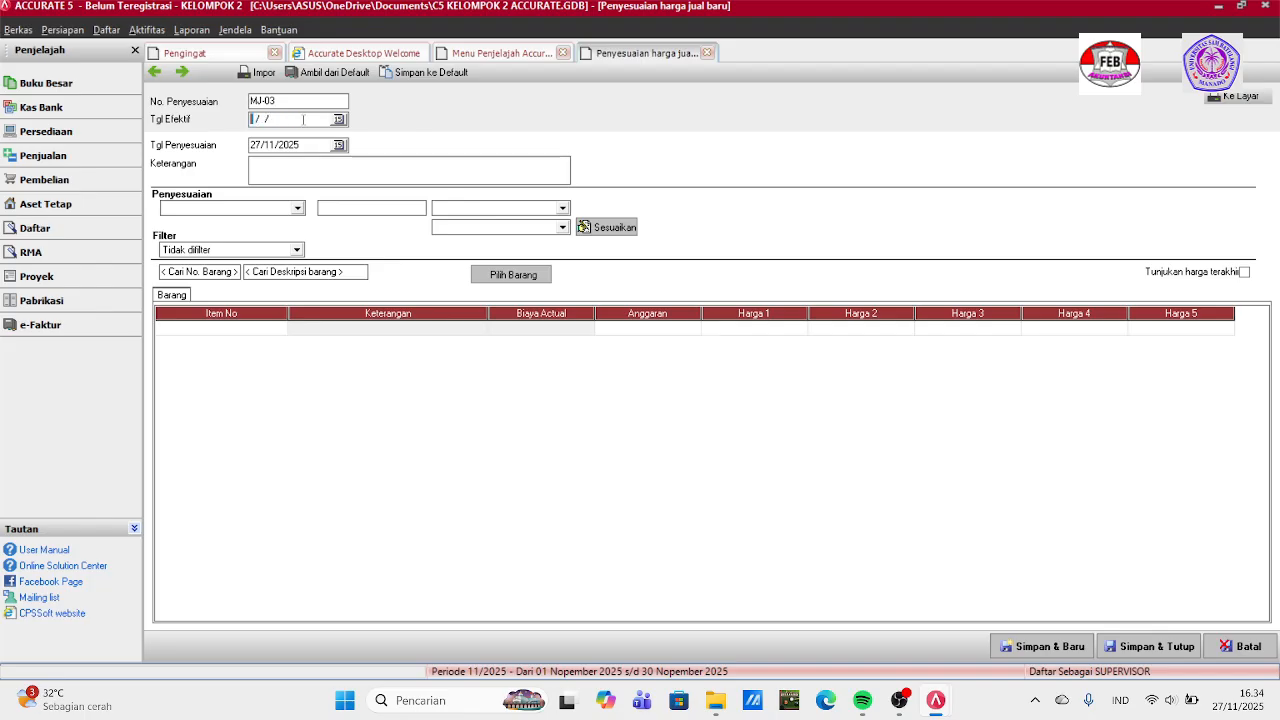
pyautogui.write('01/02/2023')
# Set the adjustment date of MJ-03 to 18/01/2023.
pyautogui.click(303, 145)
pyautogui.hotkey('ctrl', 'a')
pyautogui.press('BackSpace')
pyautogui.write('18/')
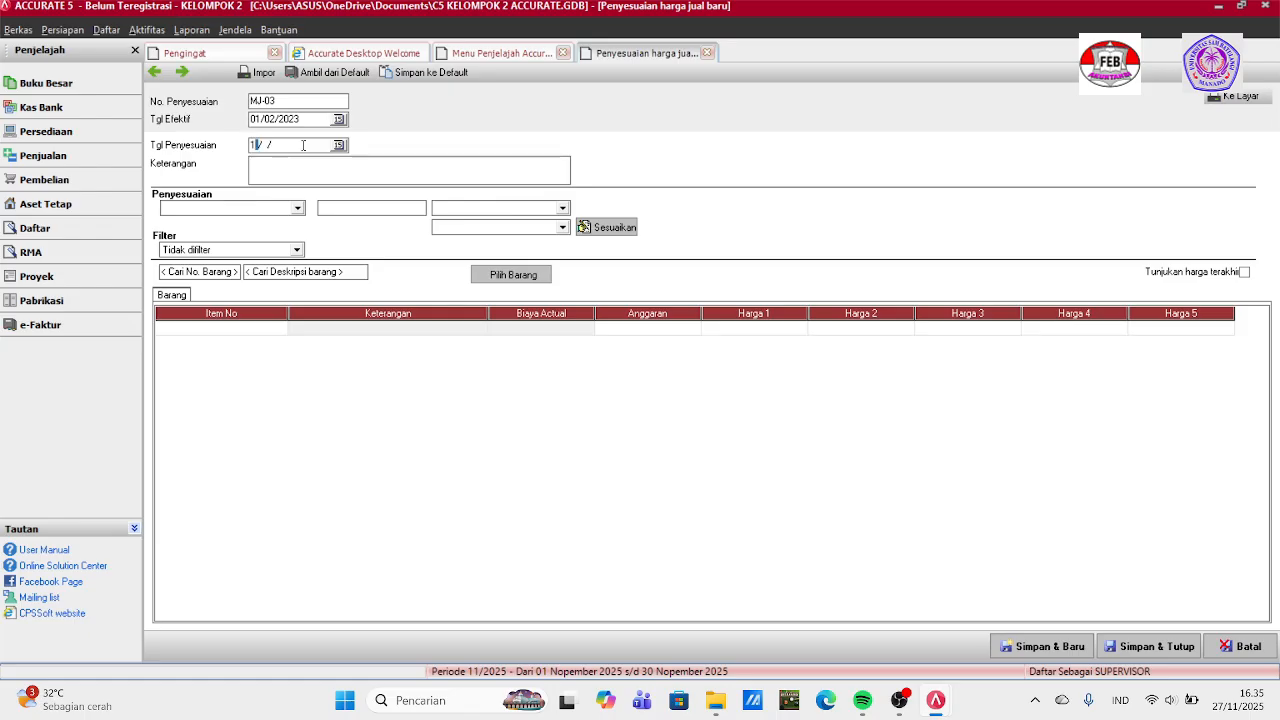
pyautogui.write('01/2')
pyautogui.write('020')
# Enter the description "MANAJER MEMUTUSKAN UNTUK MENAIKAN HARGA JUAL BARANG DAN JASA SEBANYAK 5% DAN BERLAKU MULAI TANGGAL 1 FEBRUARI 2023".
pyautogui.click(295, 176)
pyautogui.write('MANAJER ME')
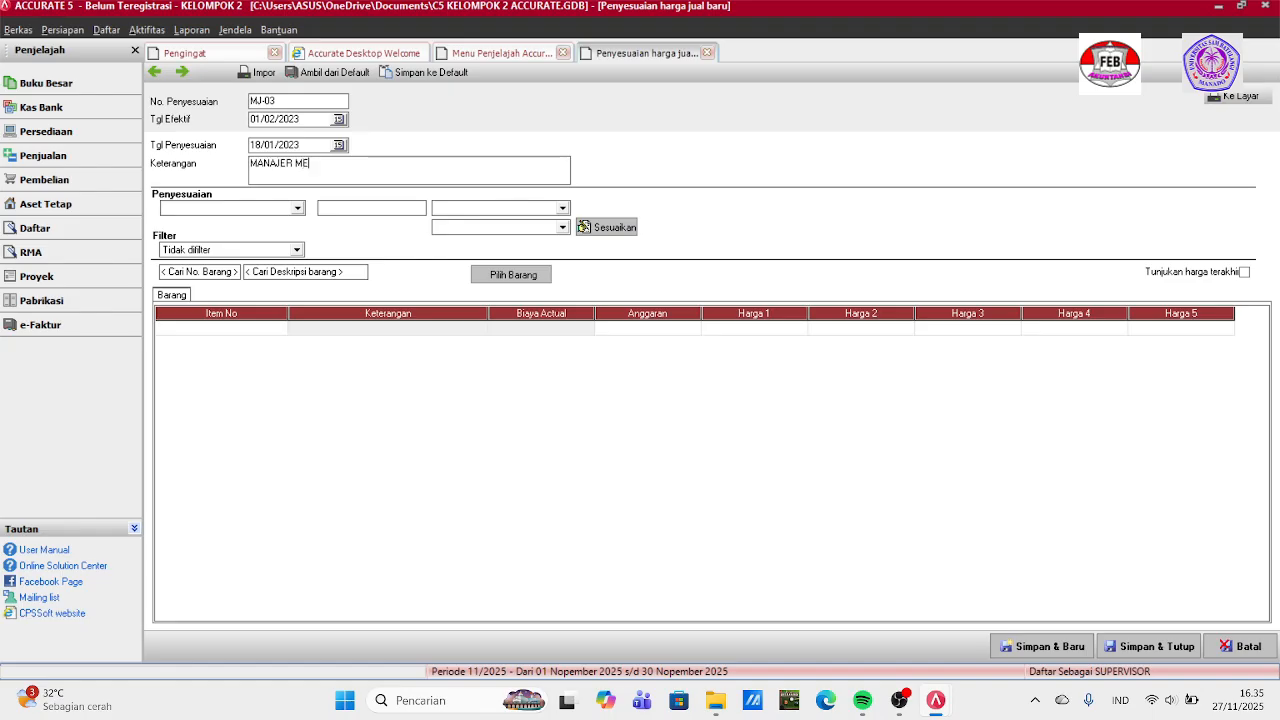
pyautogui.write('MUTUSKAN UNTUK')
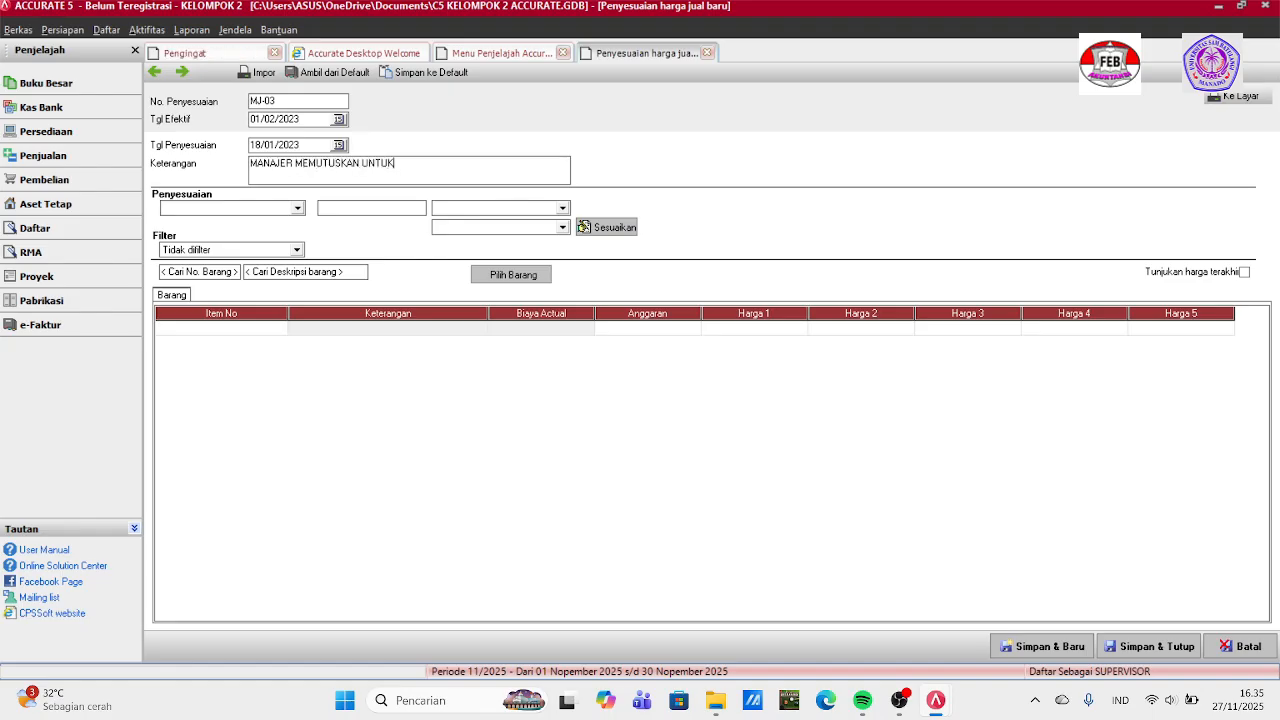
pyautogui.write(' MENAIKAN HARGA JUAL')
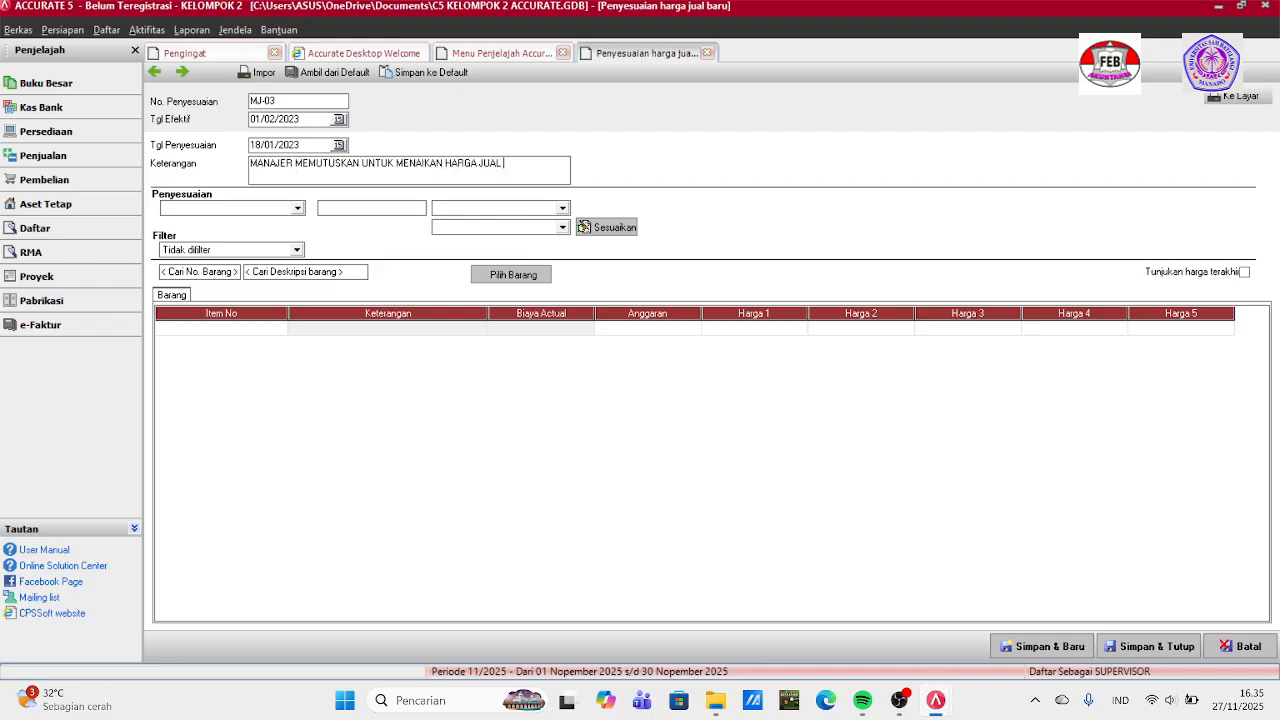
pyautogui.write(' BARANG DAN JASA SEBANYAK')
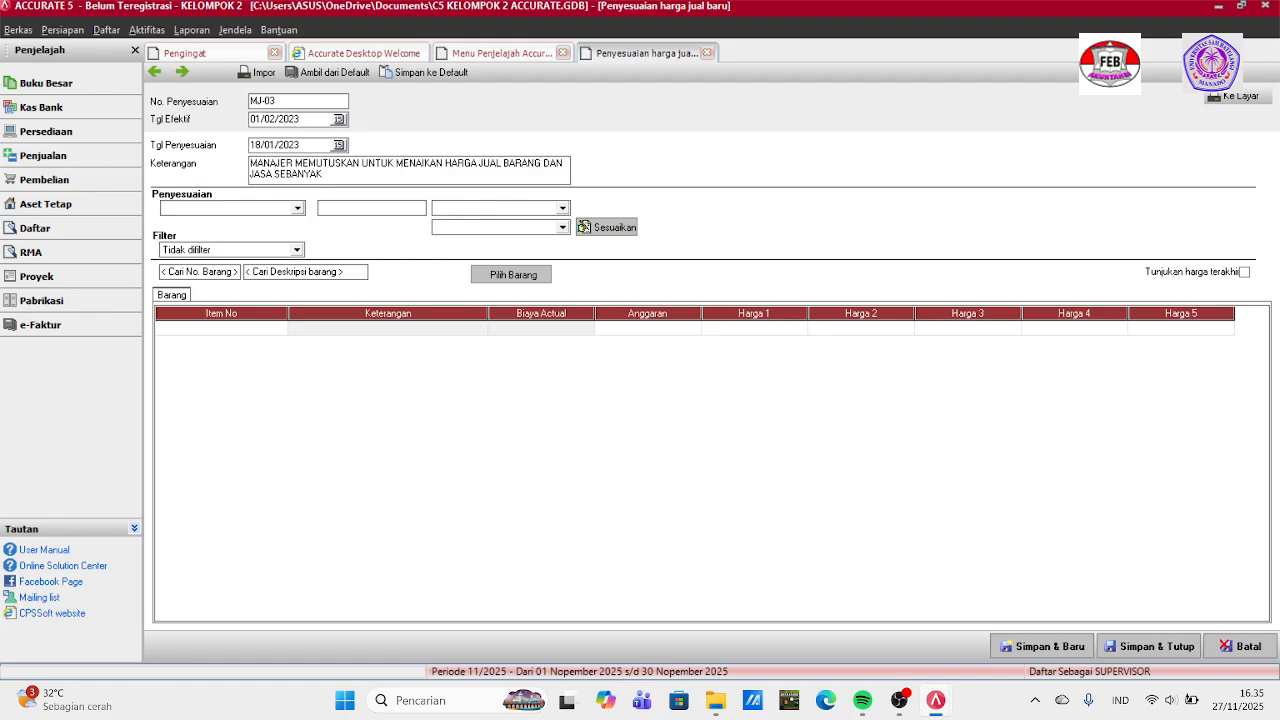
pyautogui.write(' 5% DAN BERLAKU MULAI TANGGA')
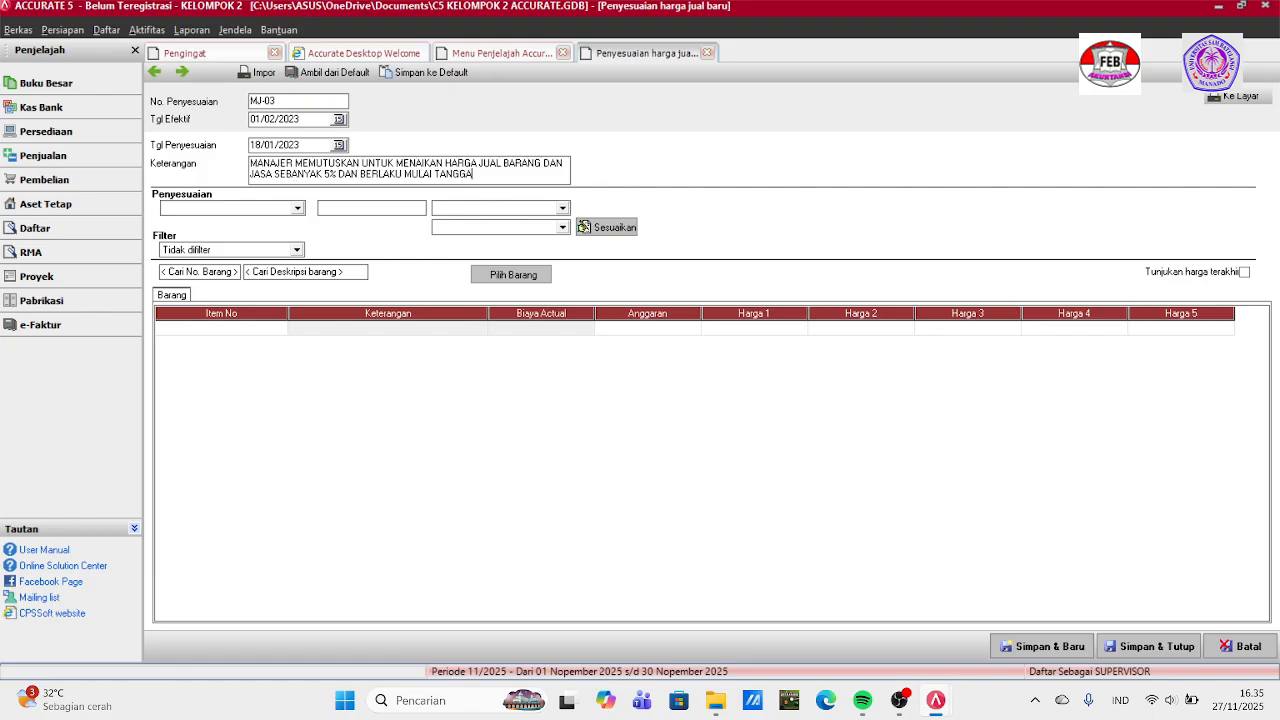
pyautogui.write('L 1 FEBRUARI 2023')
# Add all listed items and services to the price adjustment and load their default selling prices.
pyautogui.click(540, 276)
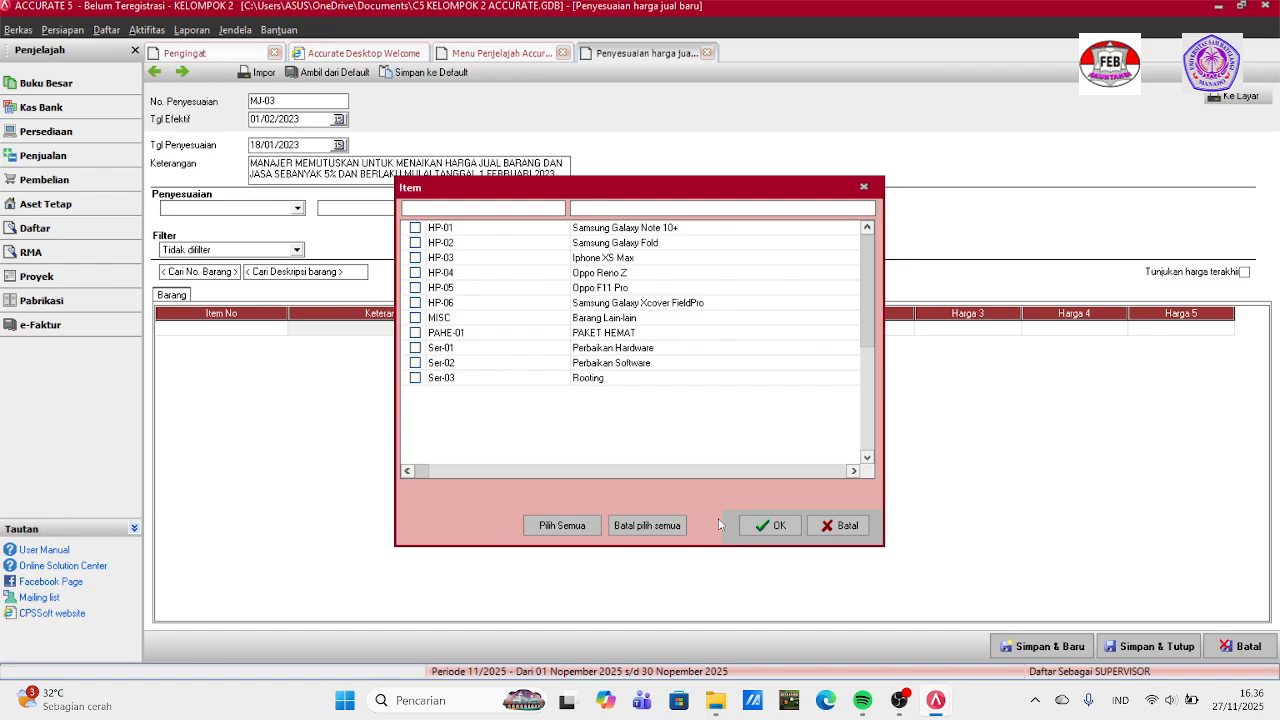
pyautogui.click(569, 527)
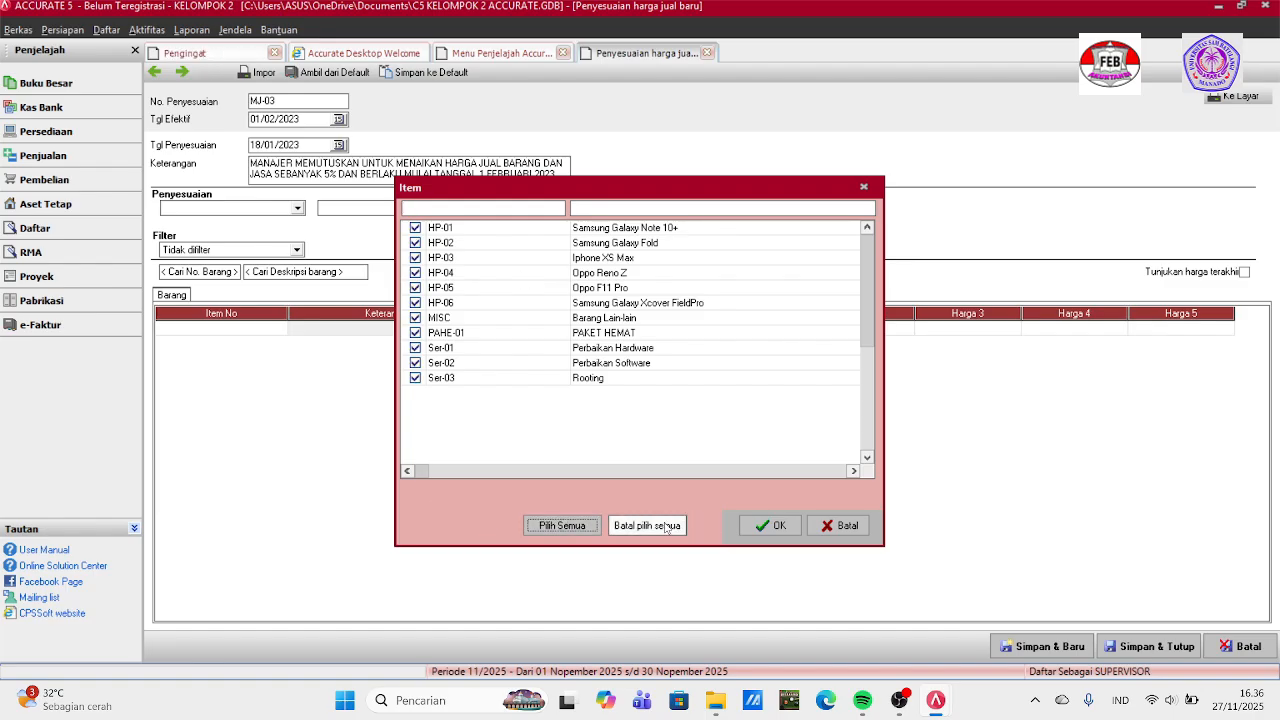
pyautogui.click(768, 526)
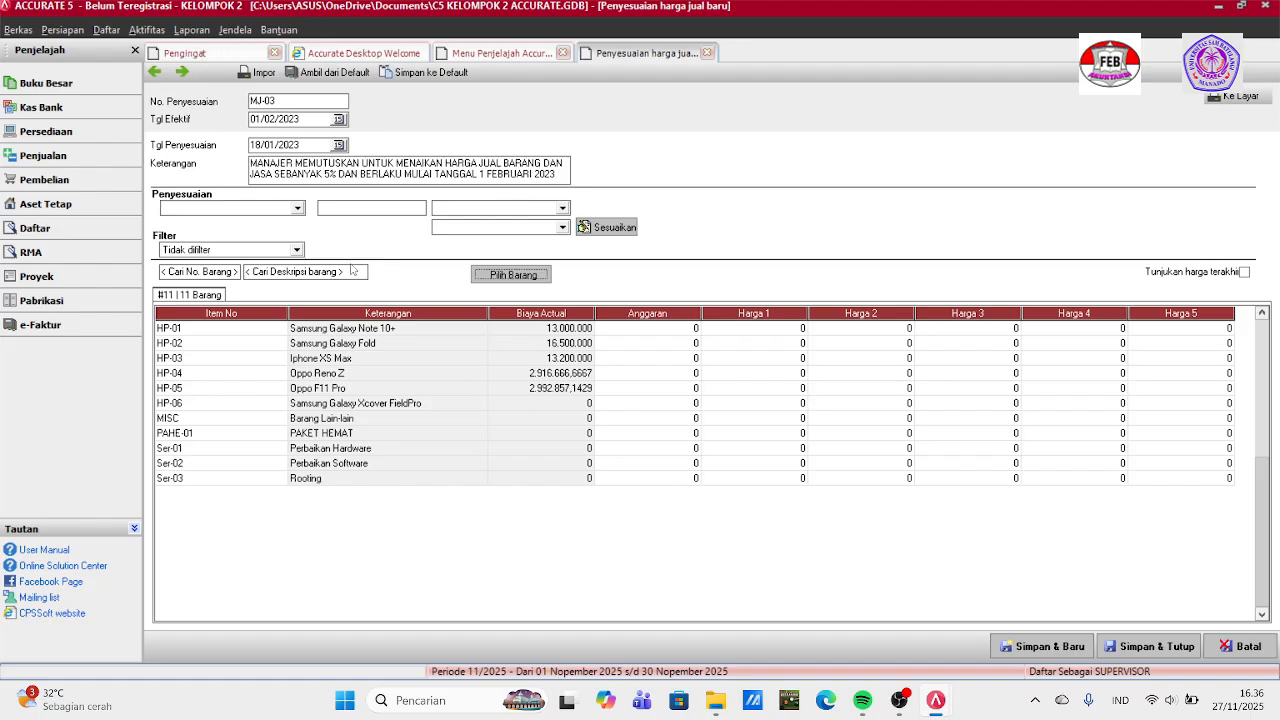
pyautogui.click(316, 76)
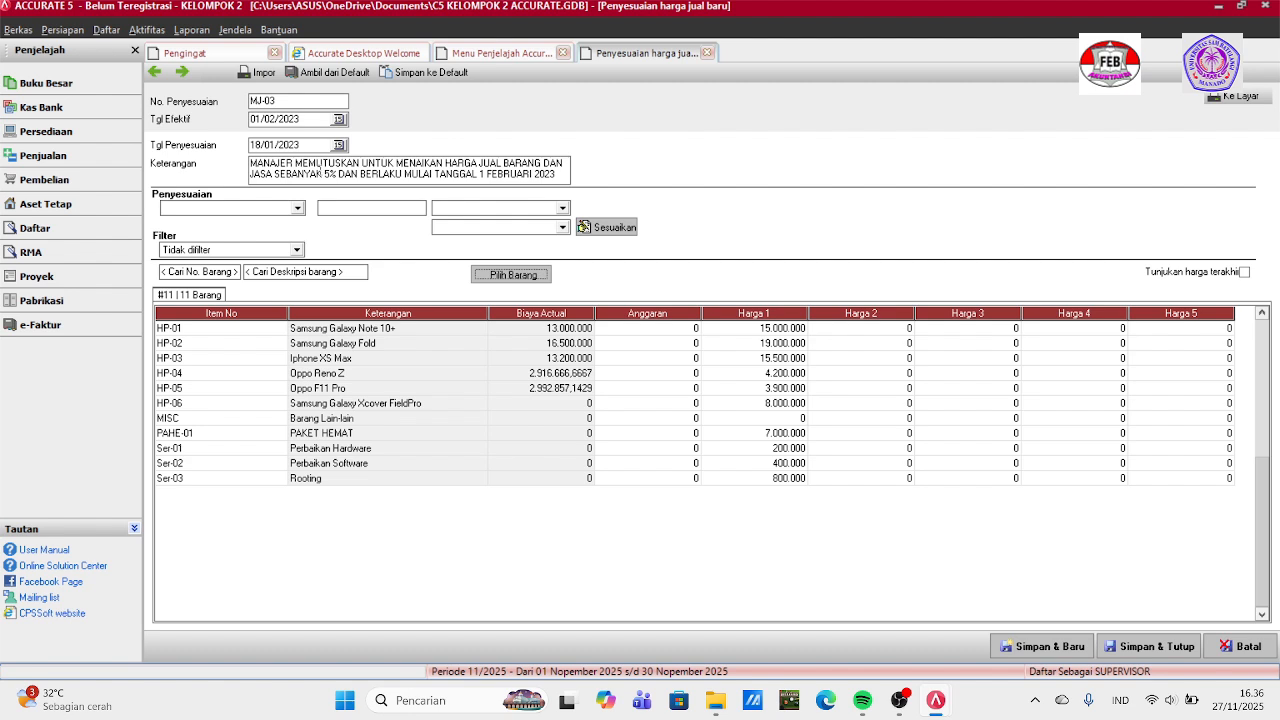
# Reload the default prices and set the adjustment to change Harga Baru 1, calculated from Harga Baru 1.
pyautogui.click(314, 73)
pyautogui.click(298, 209)
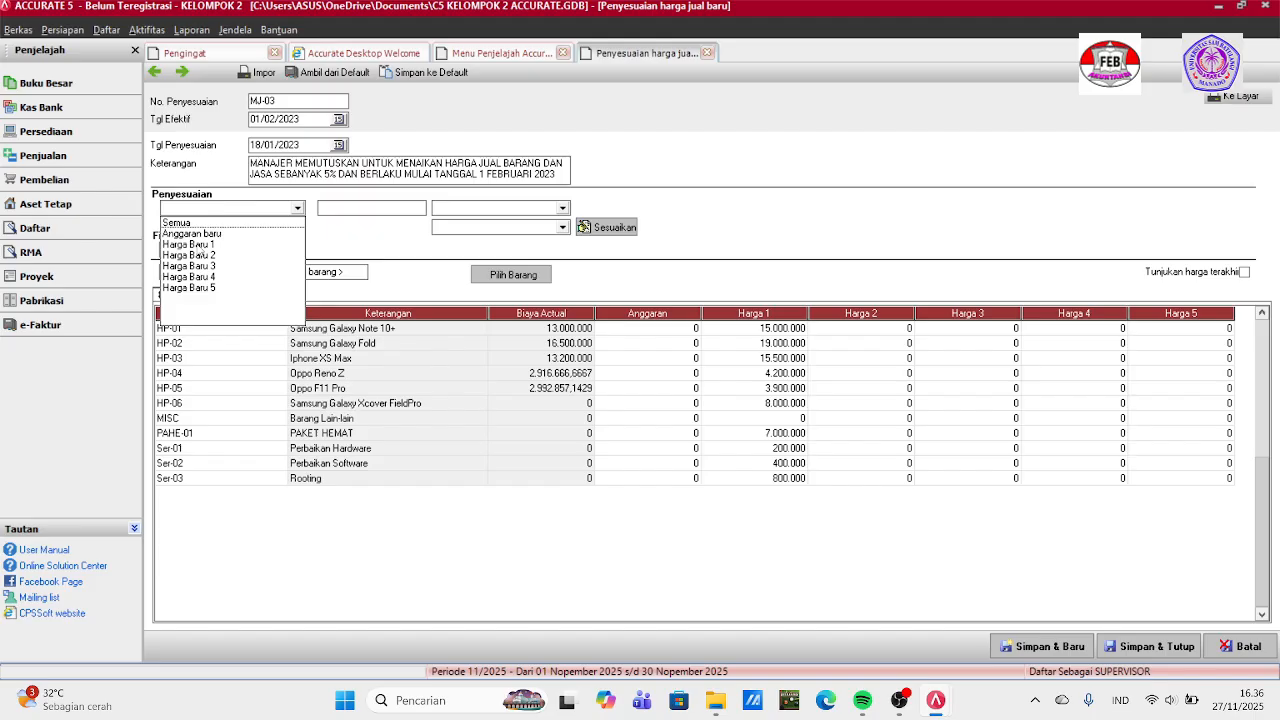
pyautogui.click(199, 244)
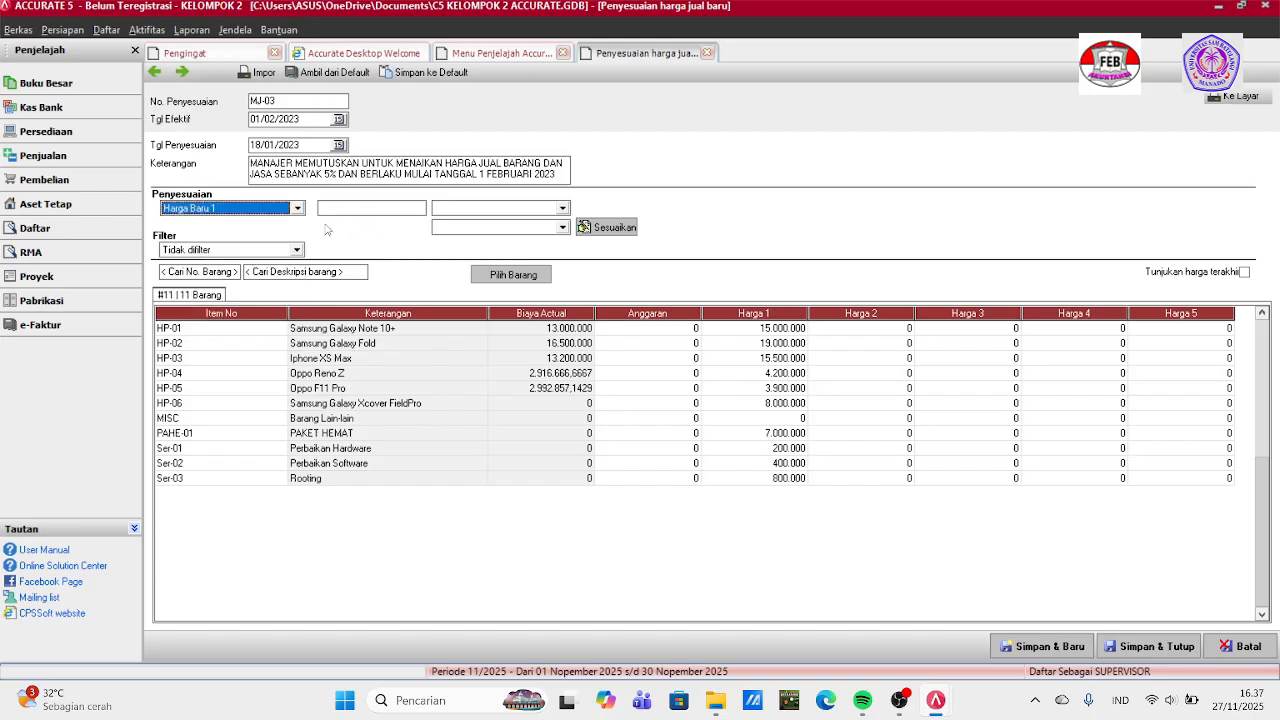
pyautogui.click(563, 208)
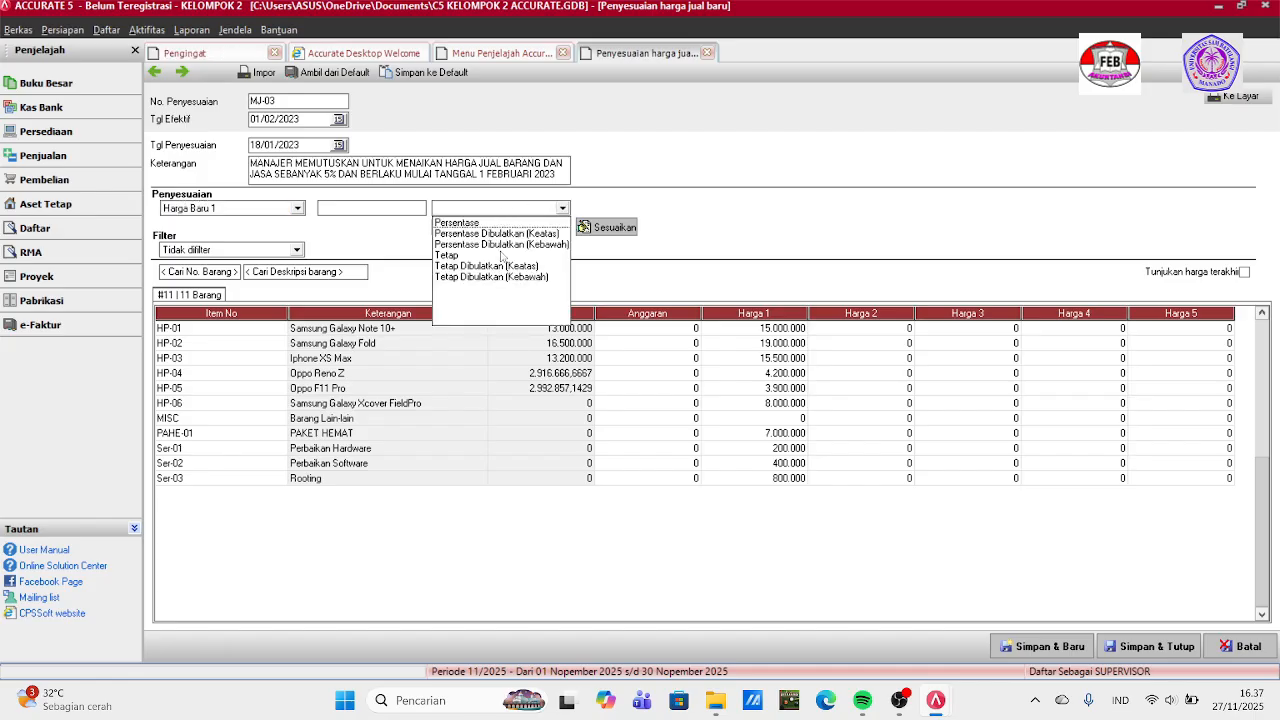
pyautogui.click(620, 290)
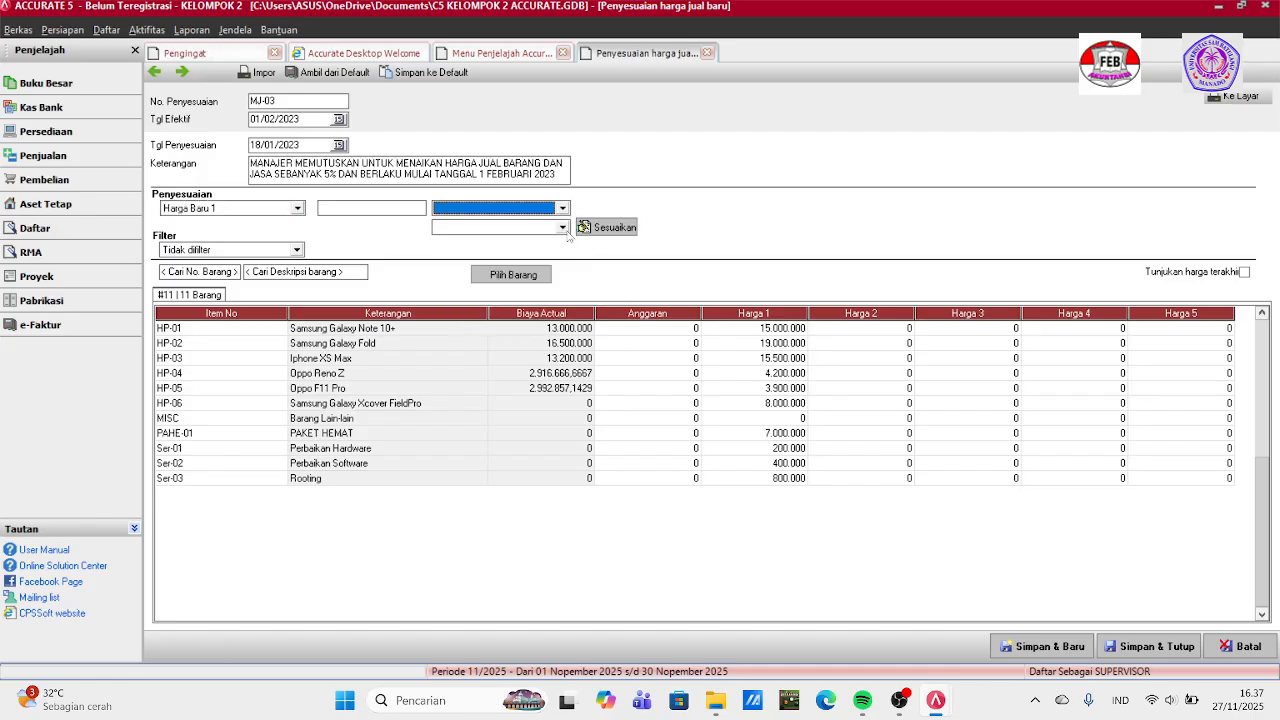
pyautogui.click(563, 227)
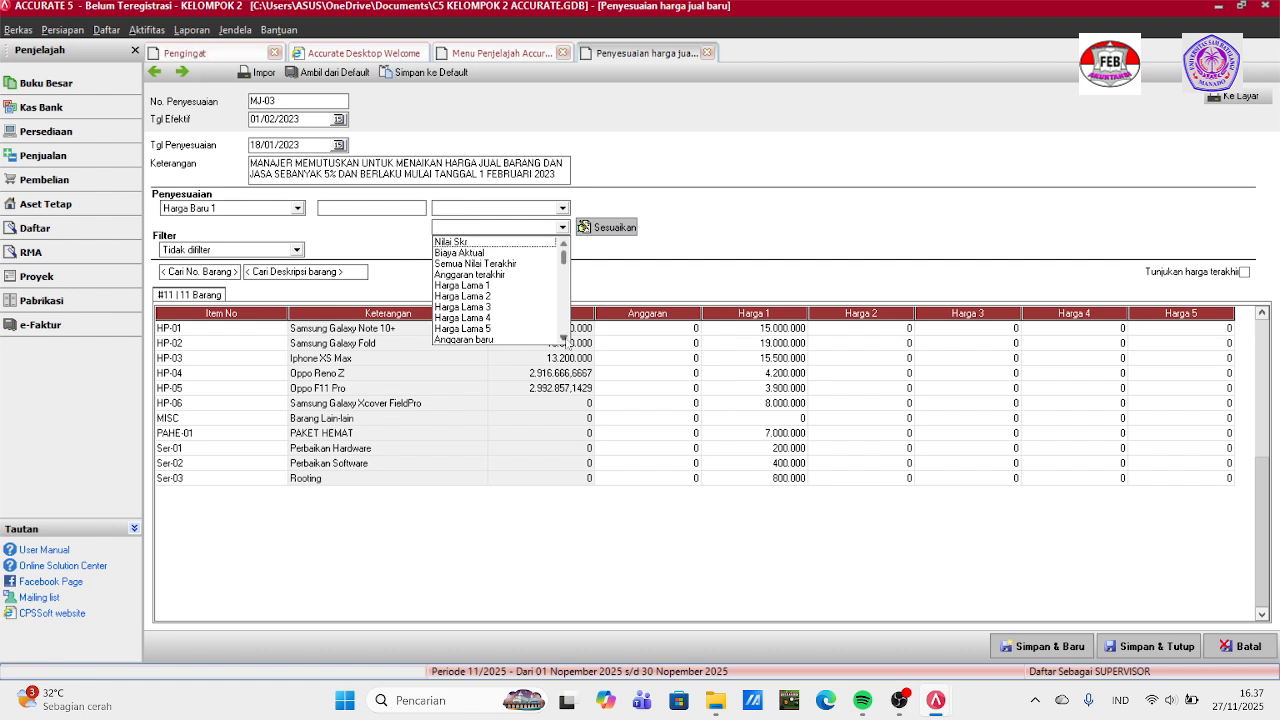
pyautogui.scroll(-1, 472, 330)
pyautogui.click(476, 318)
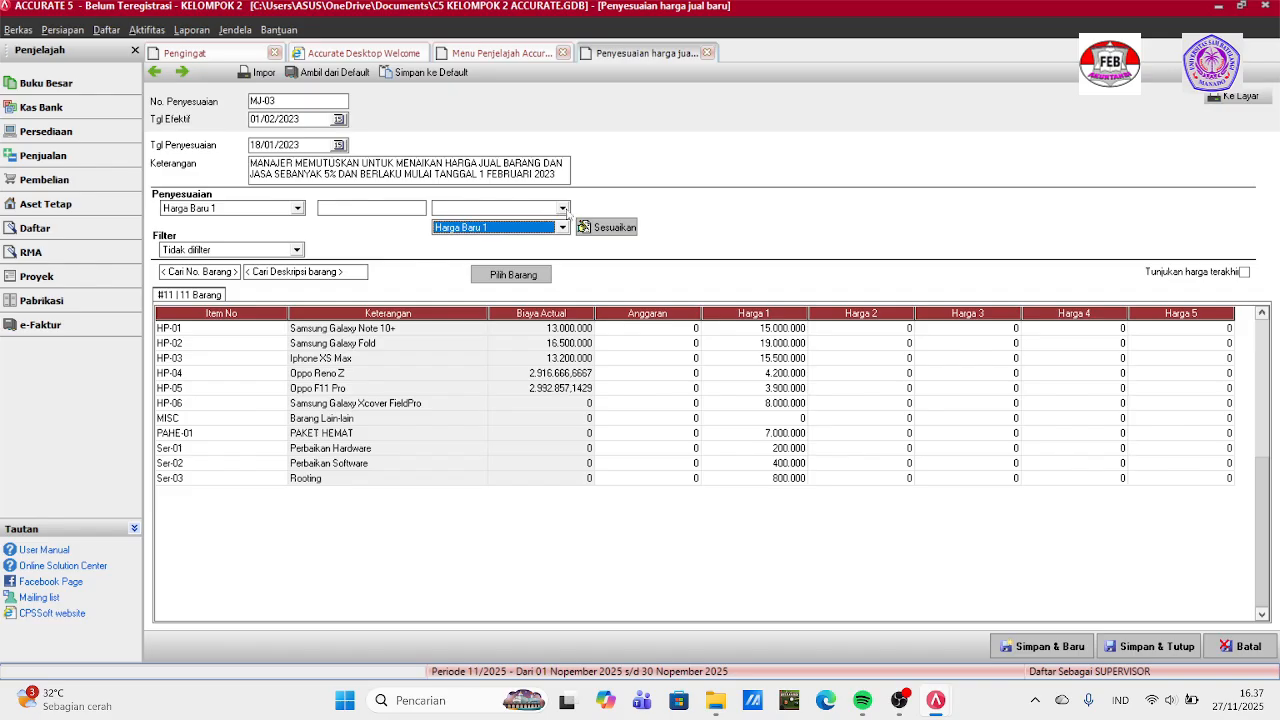
# Choose Persentase as the adjustment method, apply it to the items, and save and close price adjustment MJ-03.
pyautogui.click(563, 208)
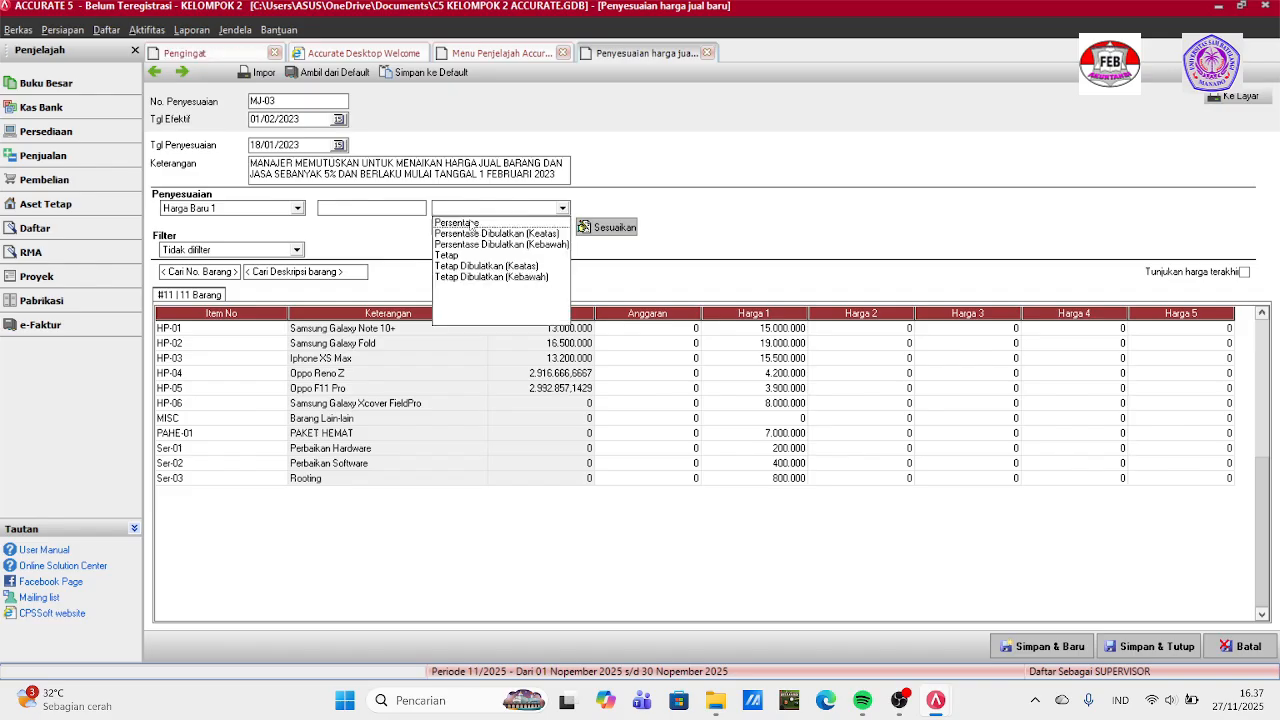
pyautogui.click(474, 222)
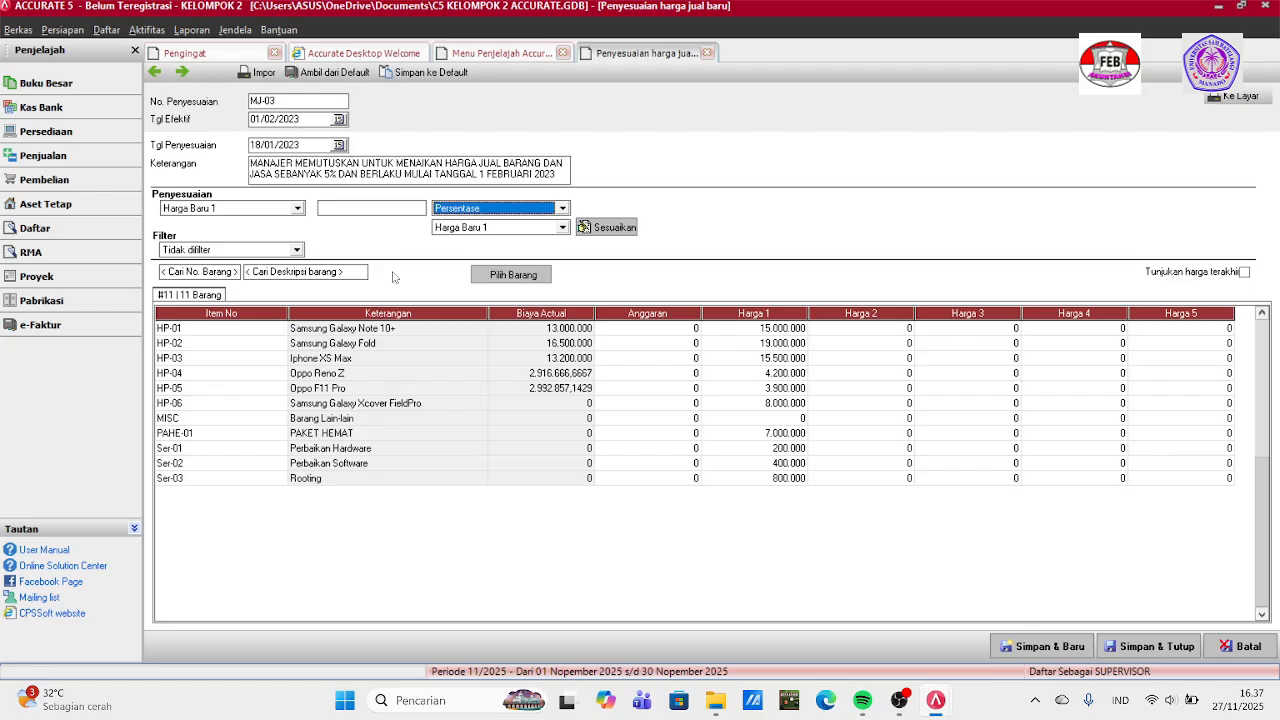
pyautogui.click(615, 228)
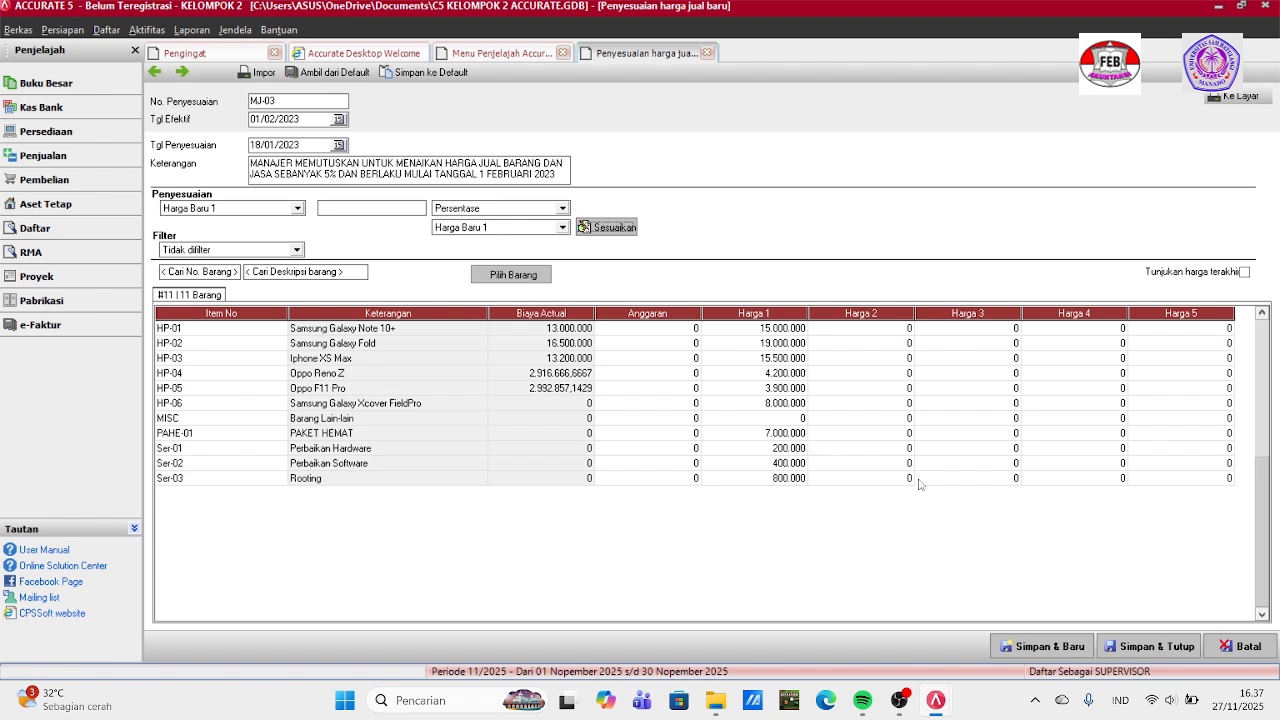
pyautogui.click(1133, 647)
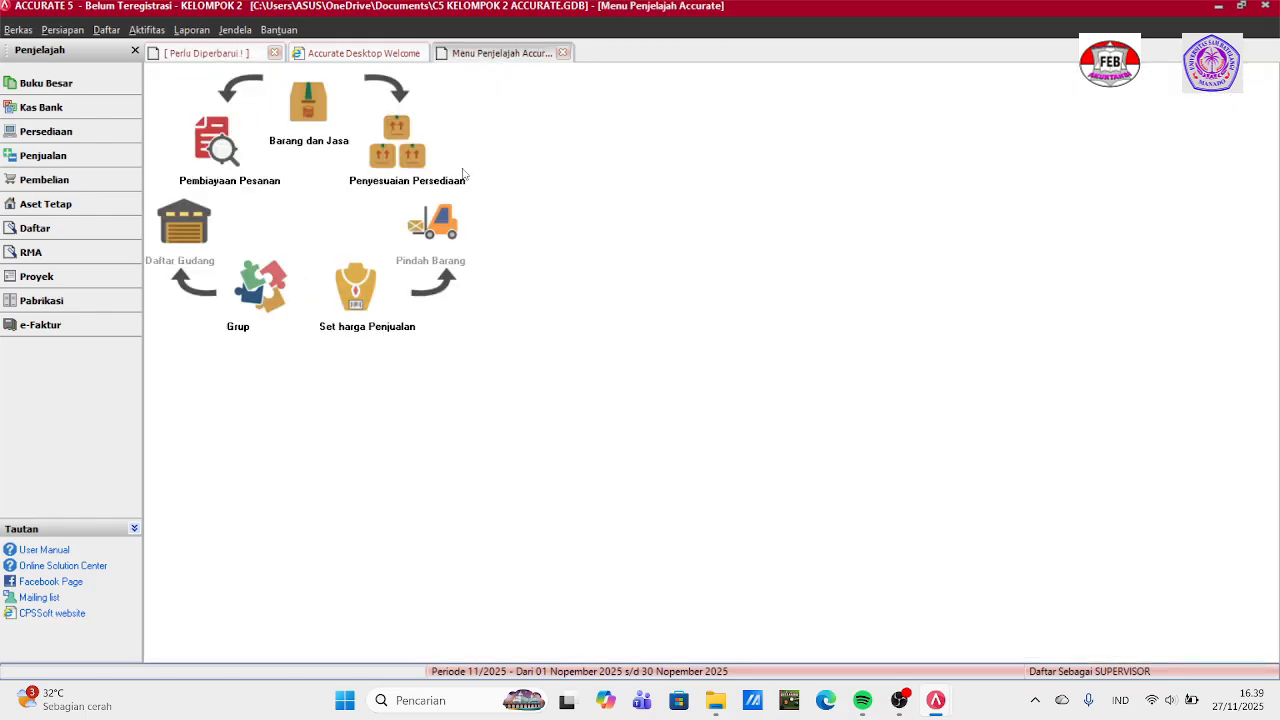
# Create a new inventory adjustment with the number IA-01.
pyautogui.click(404, 160)
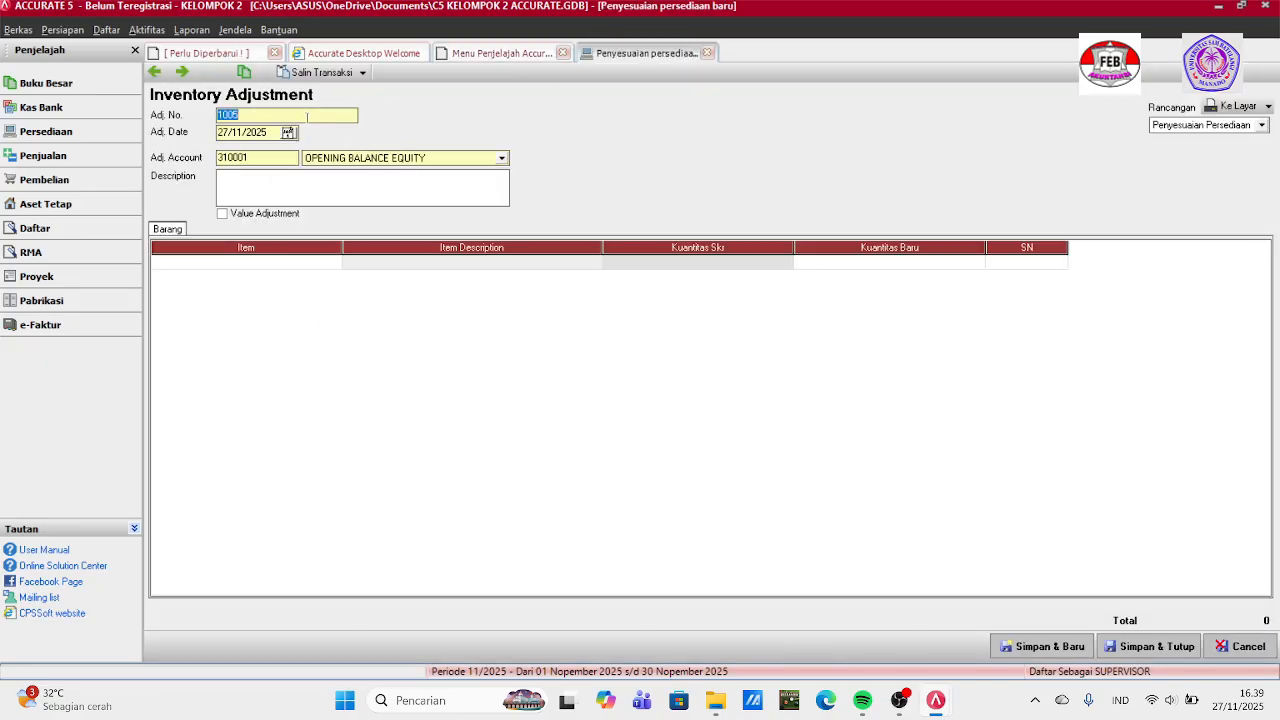
pyautogui.press('BackSpace')
pyautogui.write('IA-01')
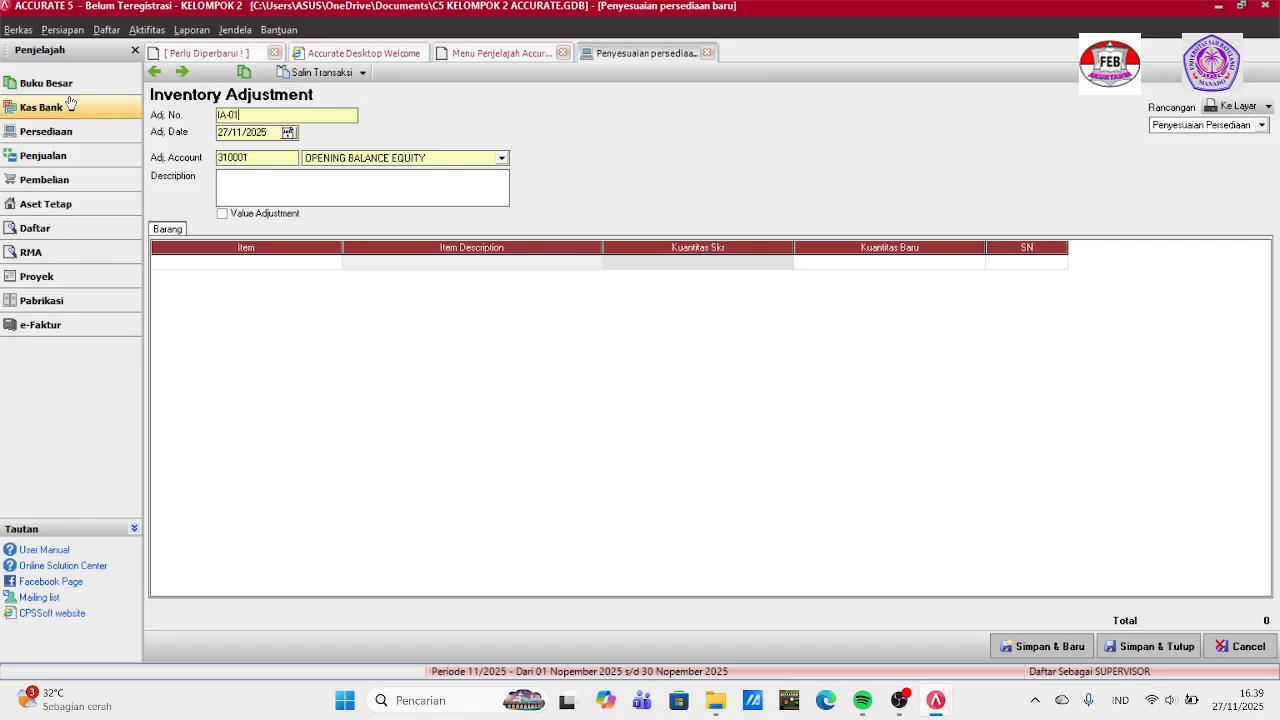
# Set the date of inventory adjustment IA-01 to 26/01/2023.
pyautogui.click(270, 133)
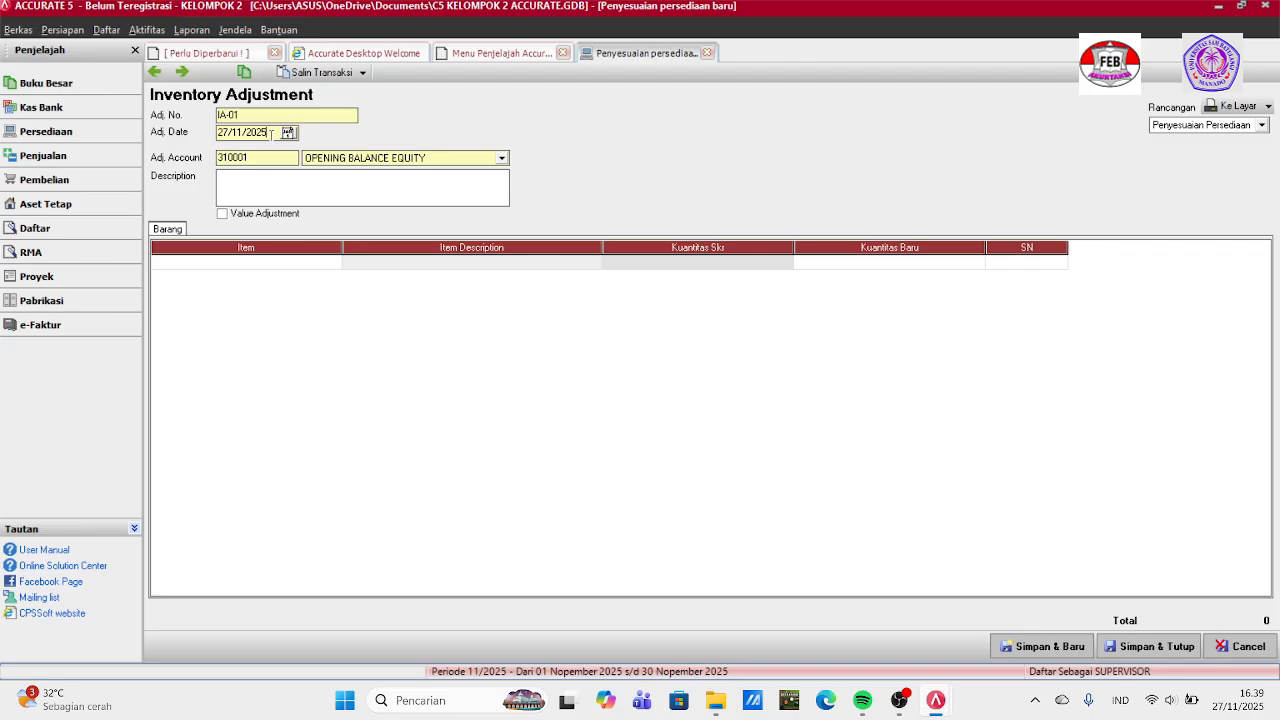
pyautogui.press('BackSpace')
pyautogui.press('BackSpace')
pyautogui.press('BackSpace')
pyautogui.press('BackSpace')
pyautogui.press('BackSpace')
pyautogui.press('BackSpace')
pyautogui.press('BackSpace')
pyautogui.press('BackSpace')
pyautogui.press('BackSpace')
pyautogui.write('6/01/2023')
# Set the adjustment account of IA-01 to COGS.
pyautogui.click(502, 158)
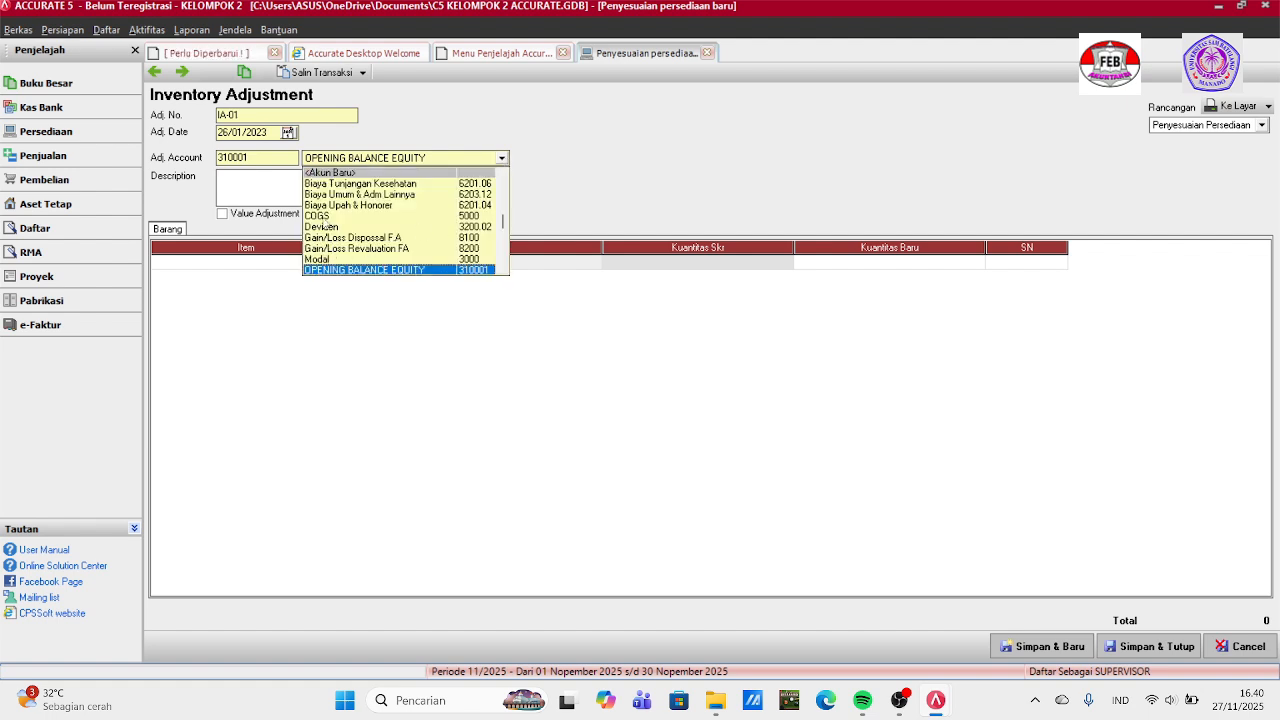
pyautogui.click(325, 215)
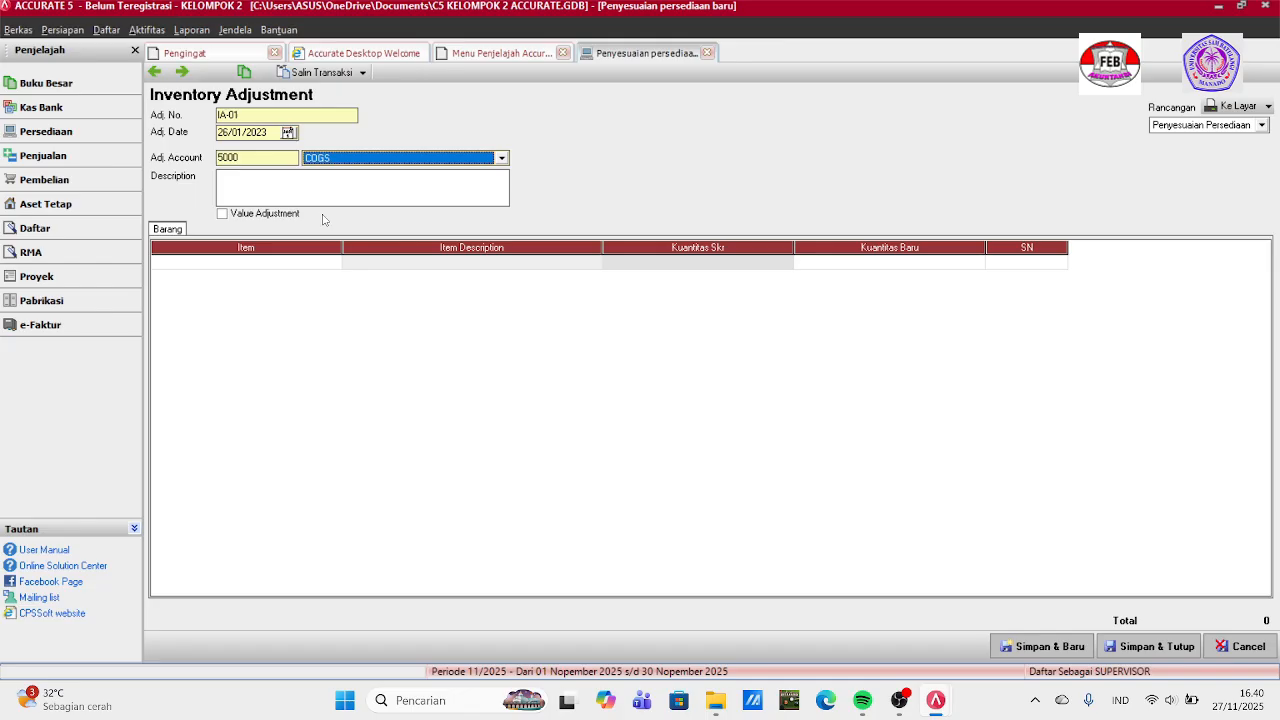
pyautogui.click(271, 189)
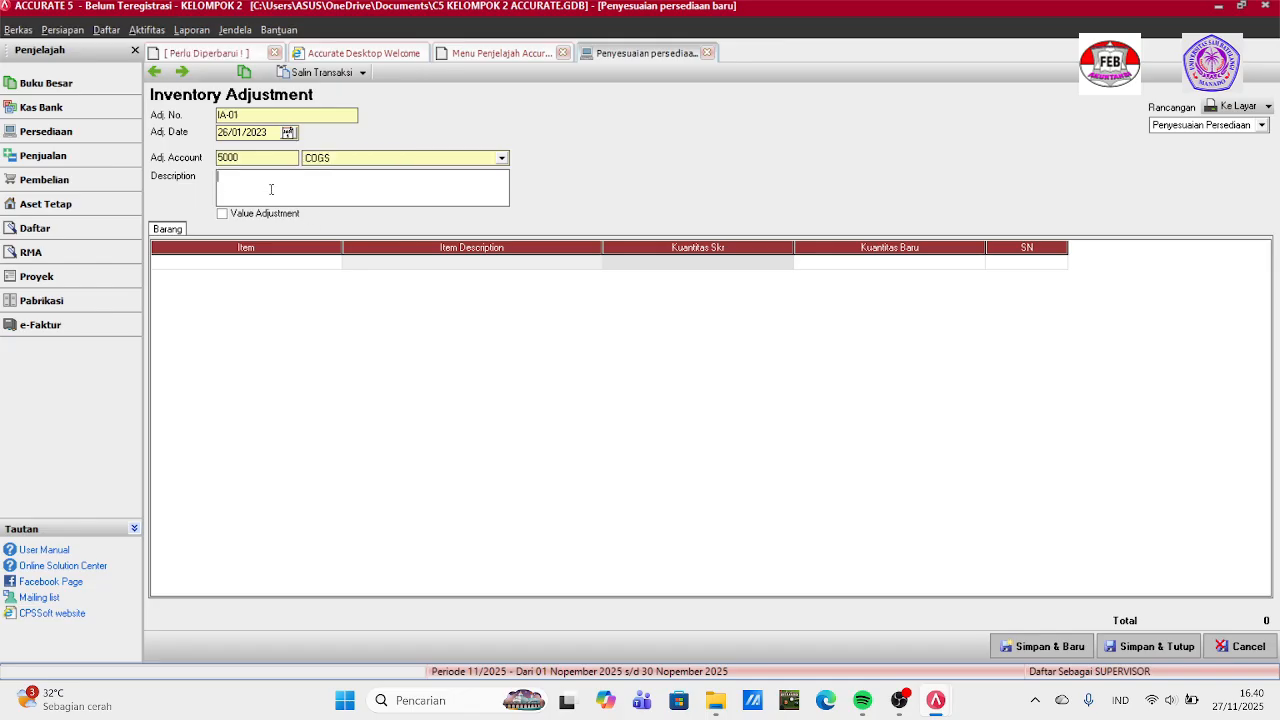
# Add item HP-04 Oppo Reno Z with a new quantity of 13, and save and close the adjustment.
pyautogui.click(225, 271)
pyautogui.click(334, 263)
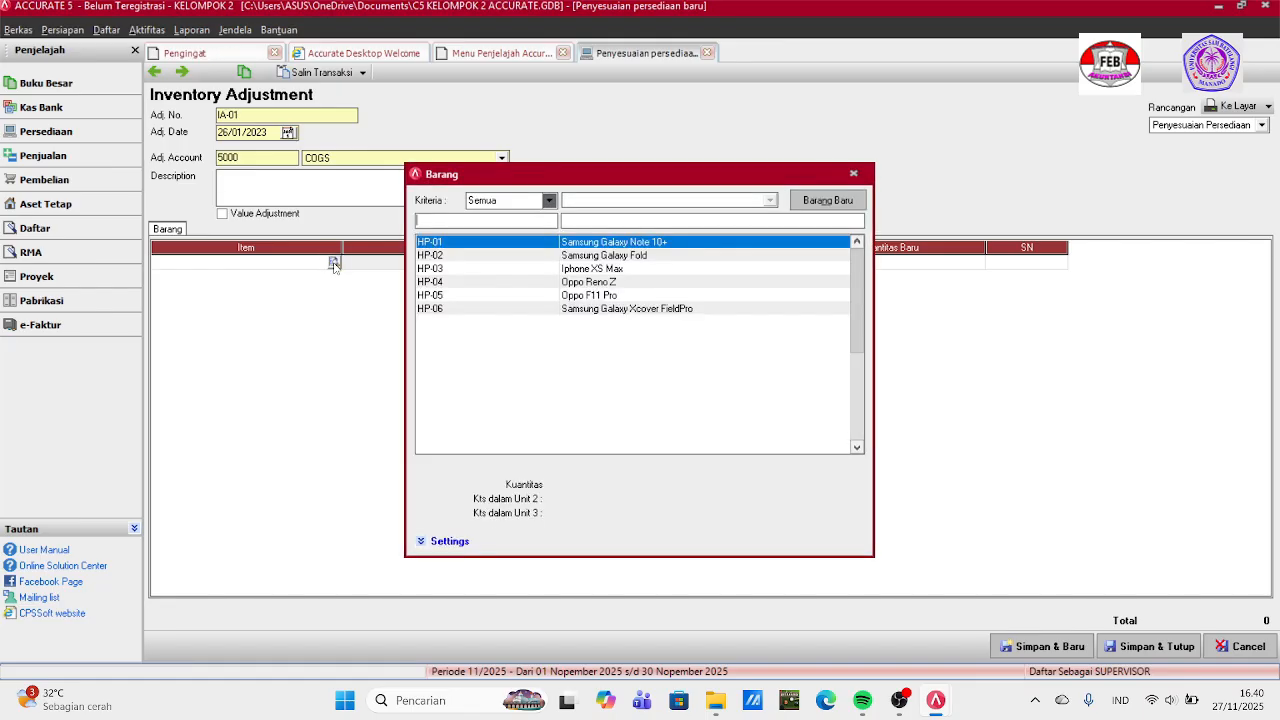
pyautogui.doubleClick(574, 283)
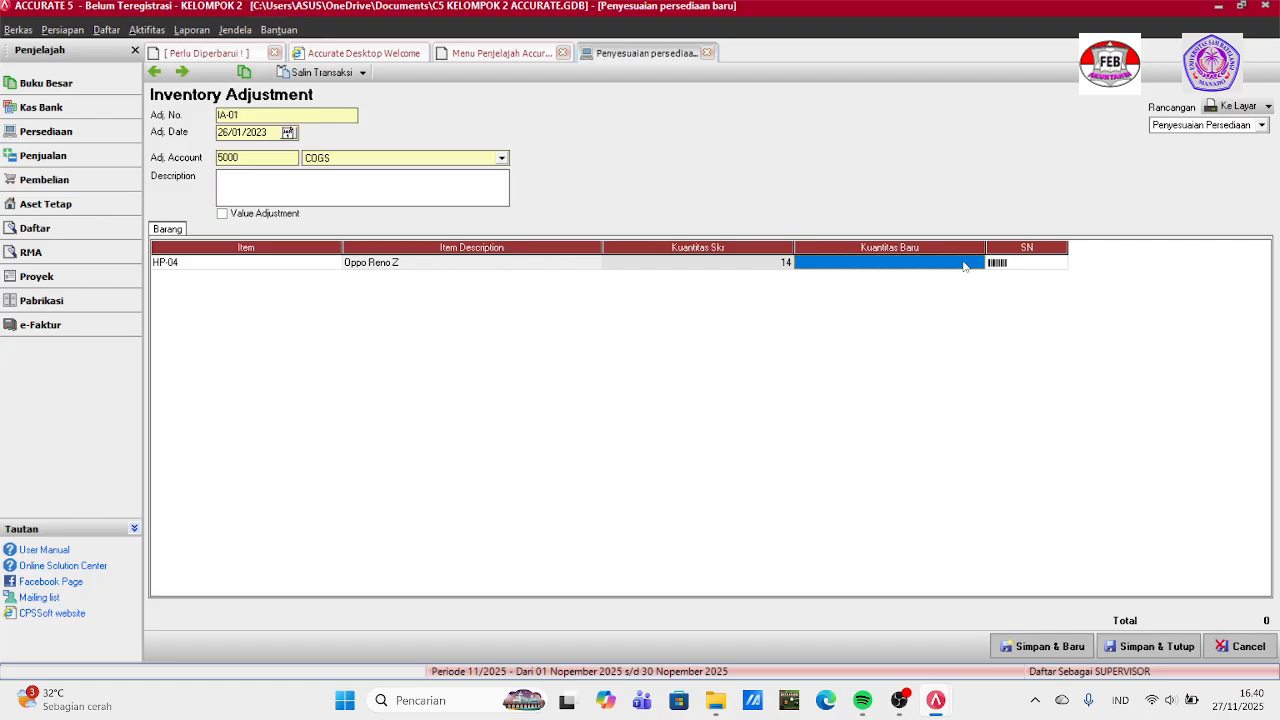
pyautogui.write('13')
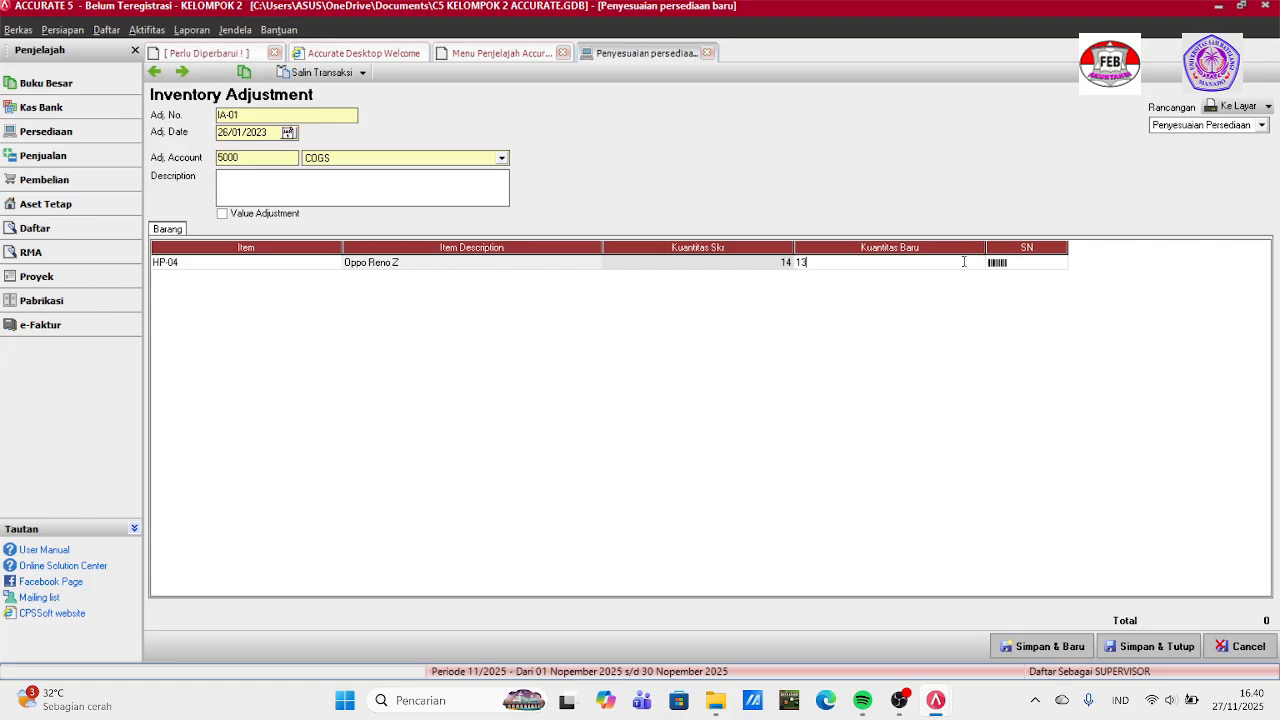
pyautogui.press('Return')
pyautogui.press('Return')
pyautogui.click(920, 268)
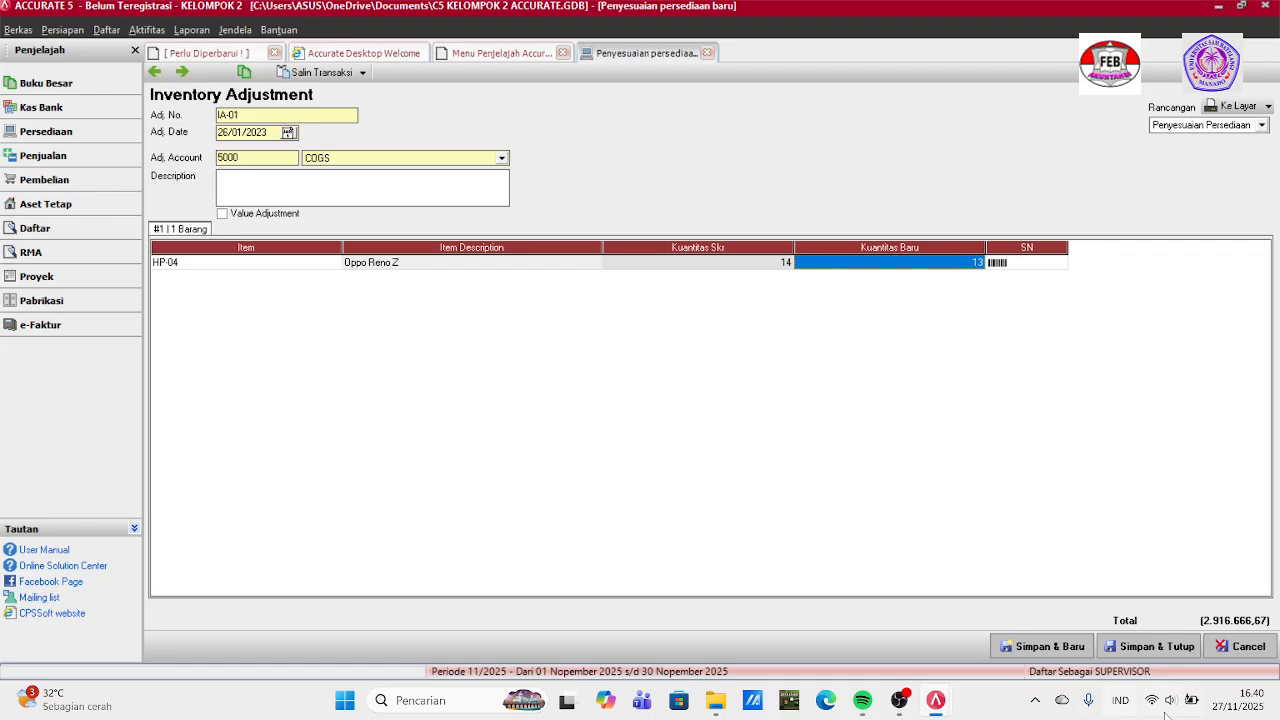
pyautogui.click(1168, 647)
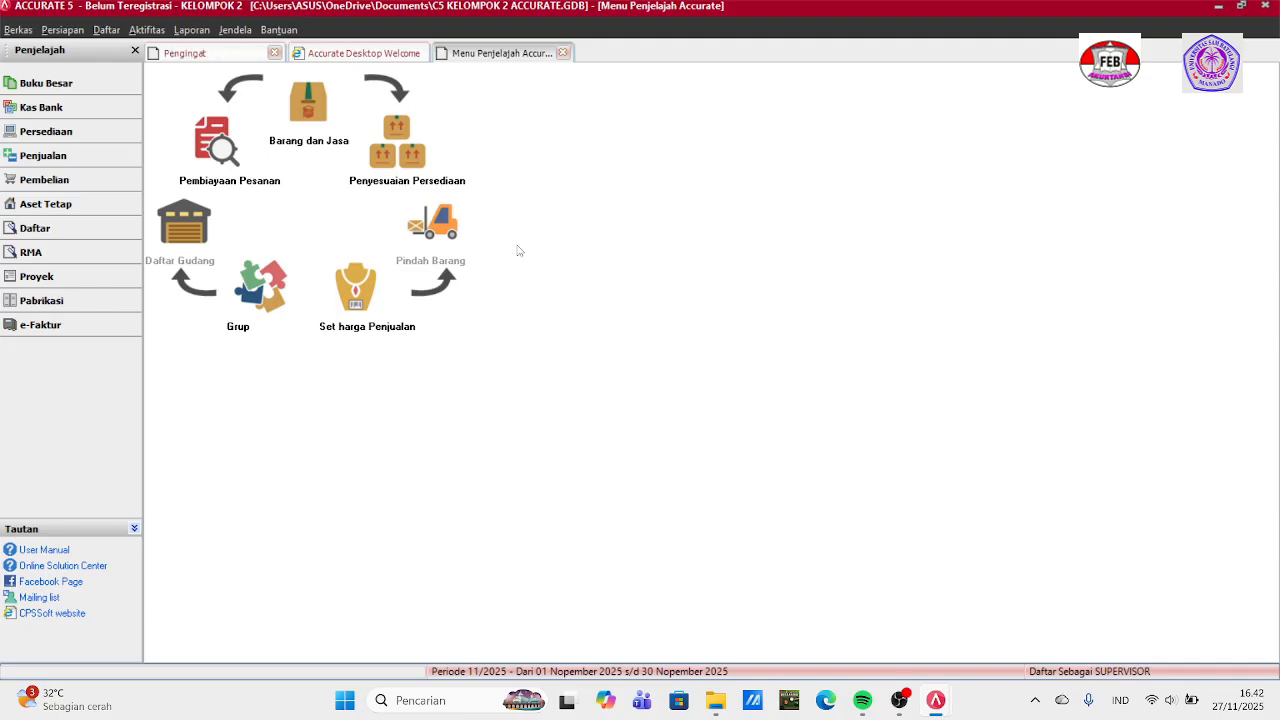
# Create another inventory adjustment, IA-02, and set its date to 27/01/2023.
pyautogui.click(390, 155)
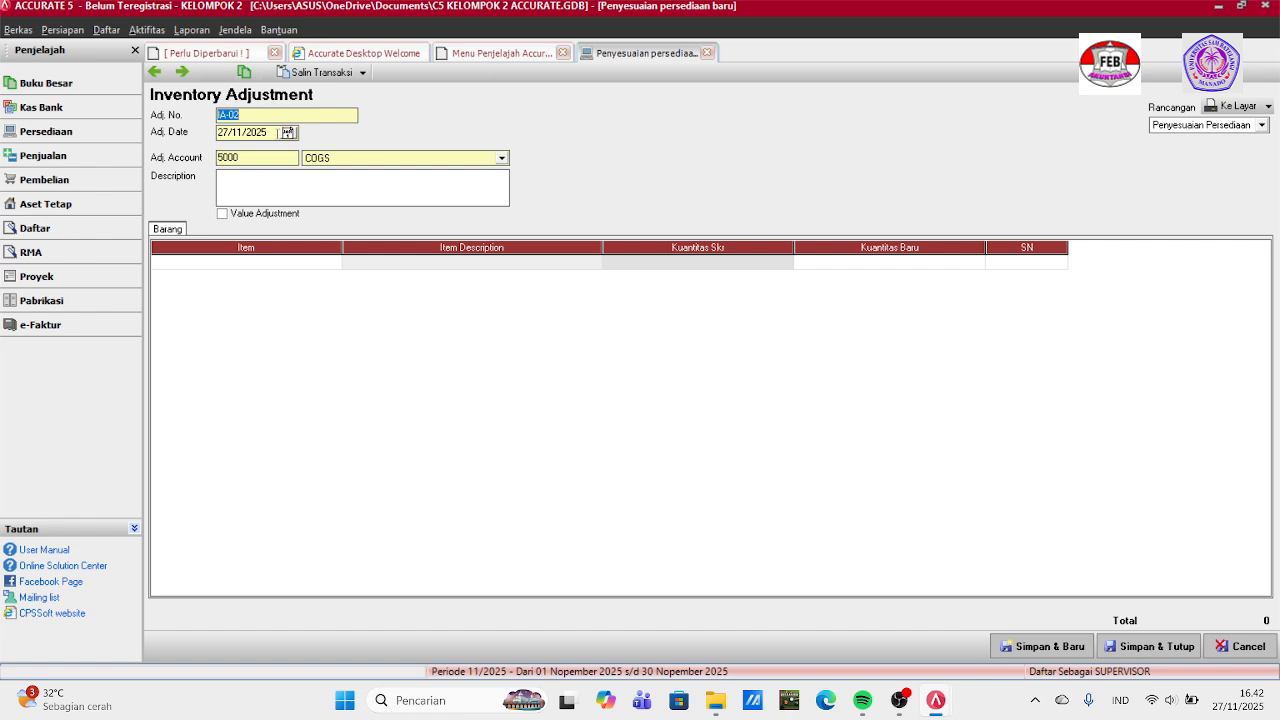
pyautogui.click(278, 132)
pyautogui.press('BackSpace')
pyautogui.press('BackSpace')
pyautogui.press('BackSpace')
pyautogui.press('BackSpace')
pyautogui.press('BackSpace')
pyautogui.press('BackSpace')
pyautogui.press('BackSpace')
pyautogui.press('BackSpace')
pyautogui.write('27/01/2023')
# Enable value adjustment for IA-02 and add item HP-02 Samsung Galaxy Fold.
pyautogui.click(222, 214)
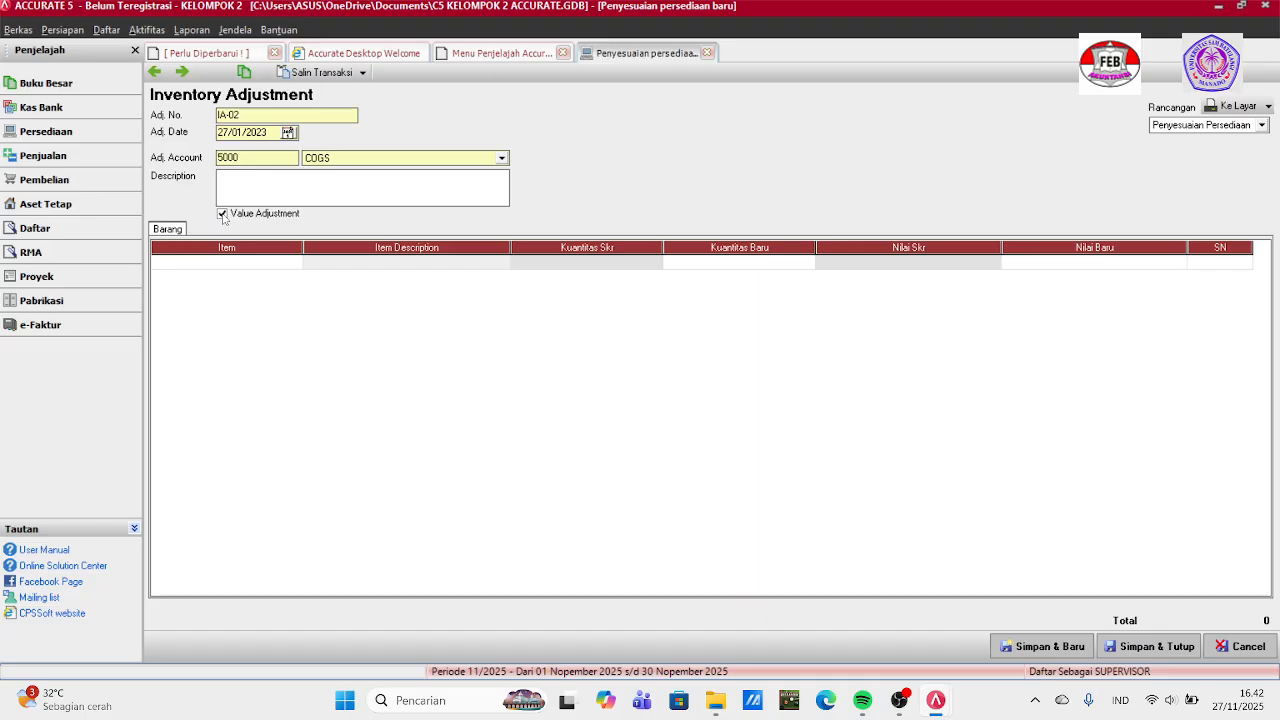
pyautogui.click(222, 263)
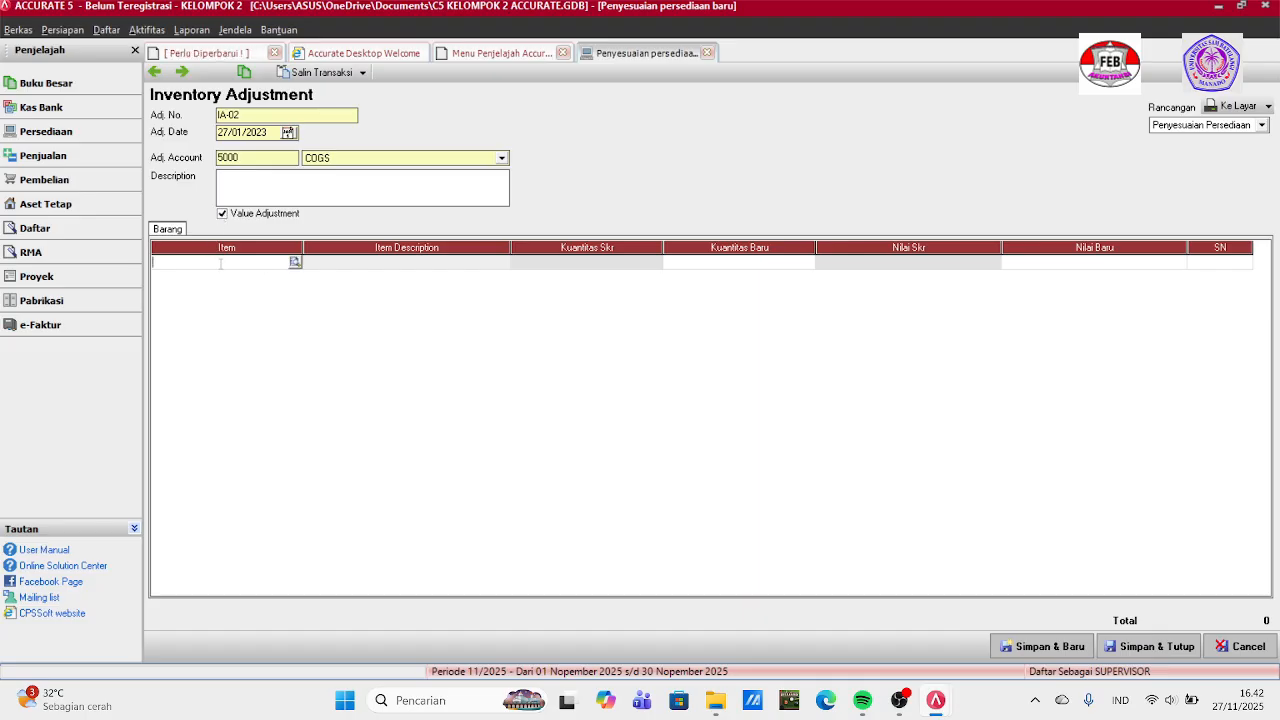
pyautogui.click(294, 262)
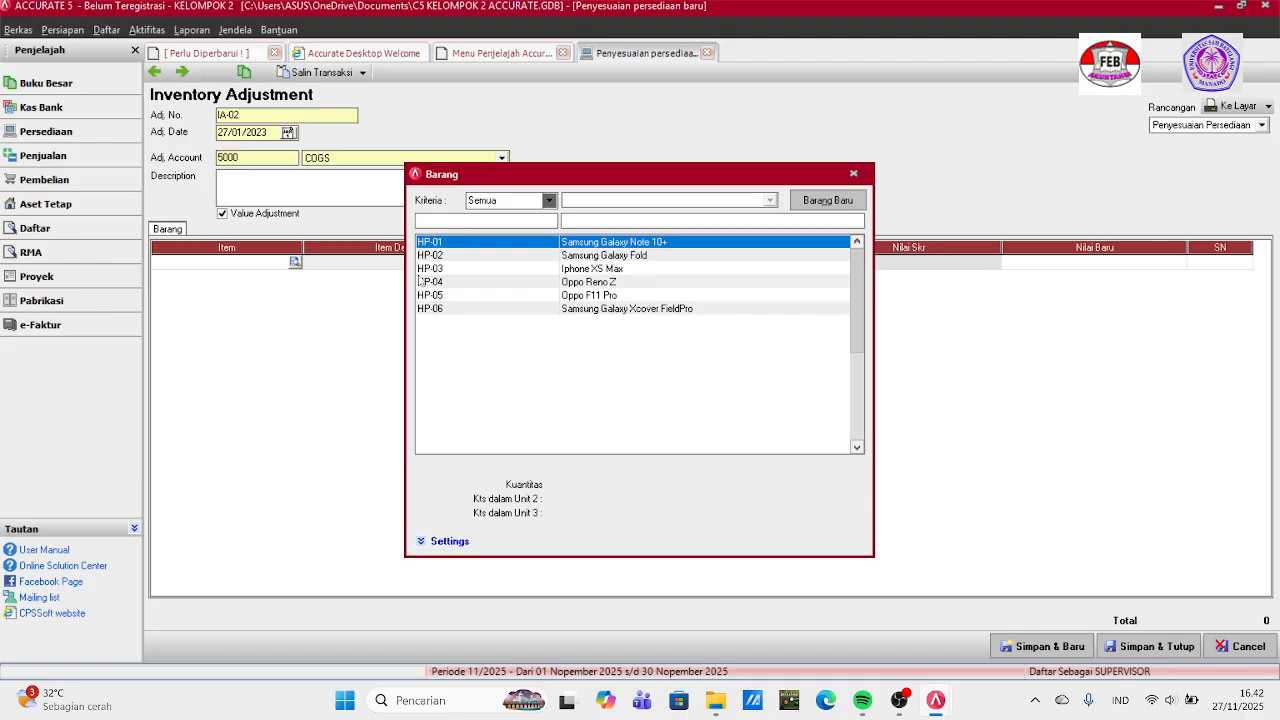
pyautogui.click(602, 258)
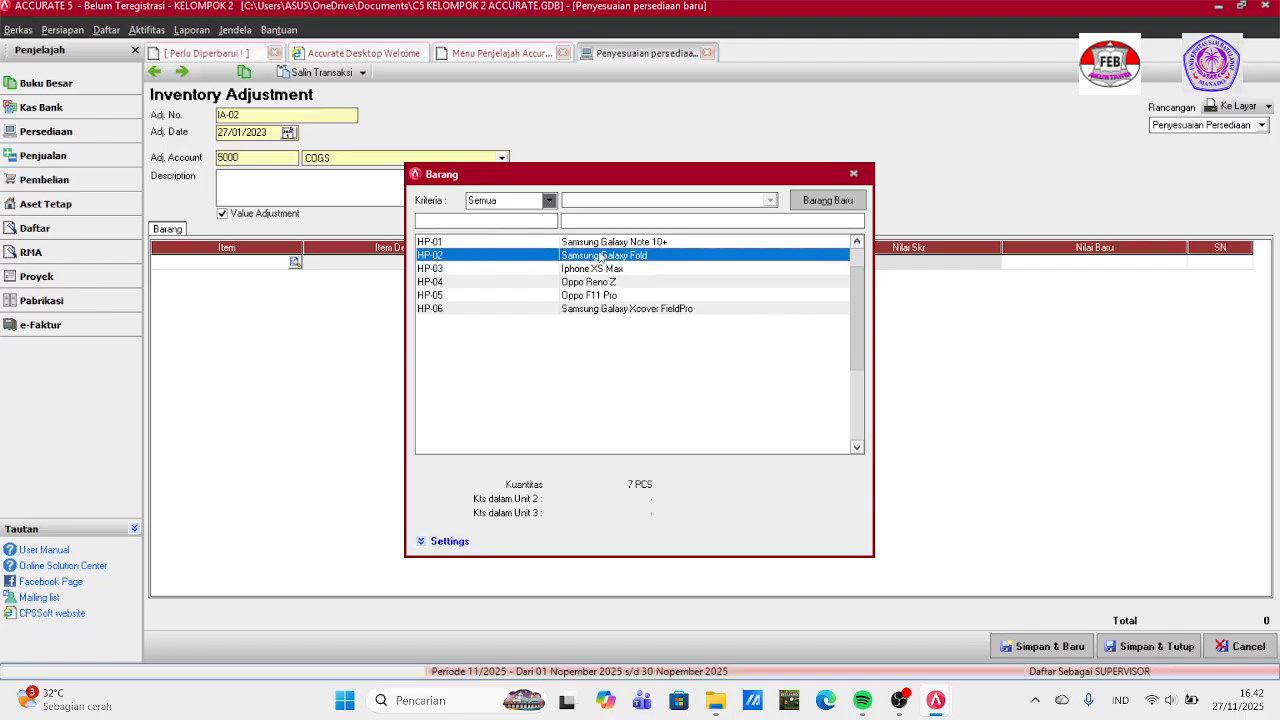
pyautogui.doubleClick(602, 258)
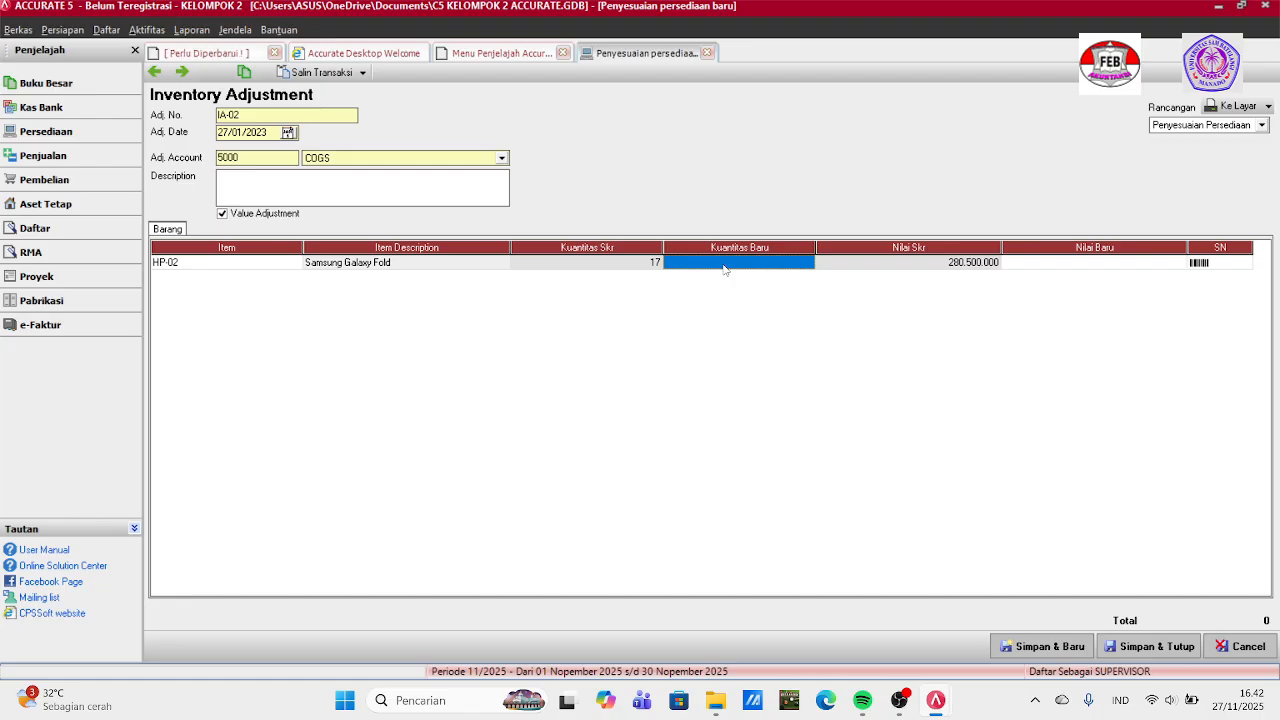
# Set the new quantity of HP-02 to 19.
pyautogui.write('19')
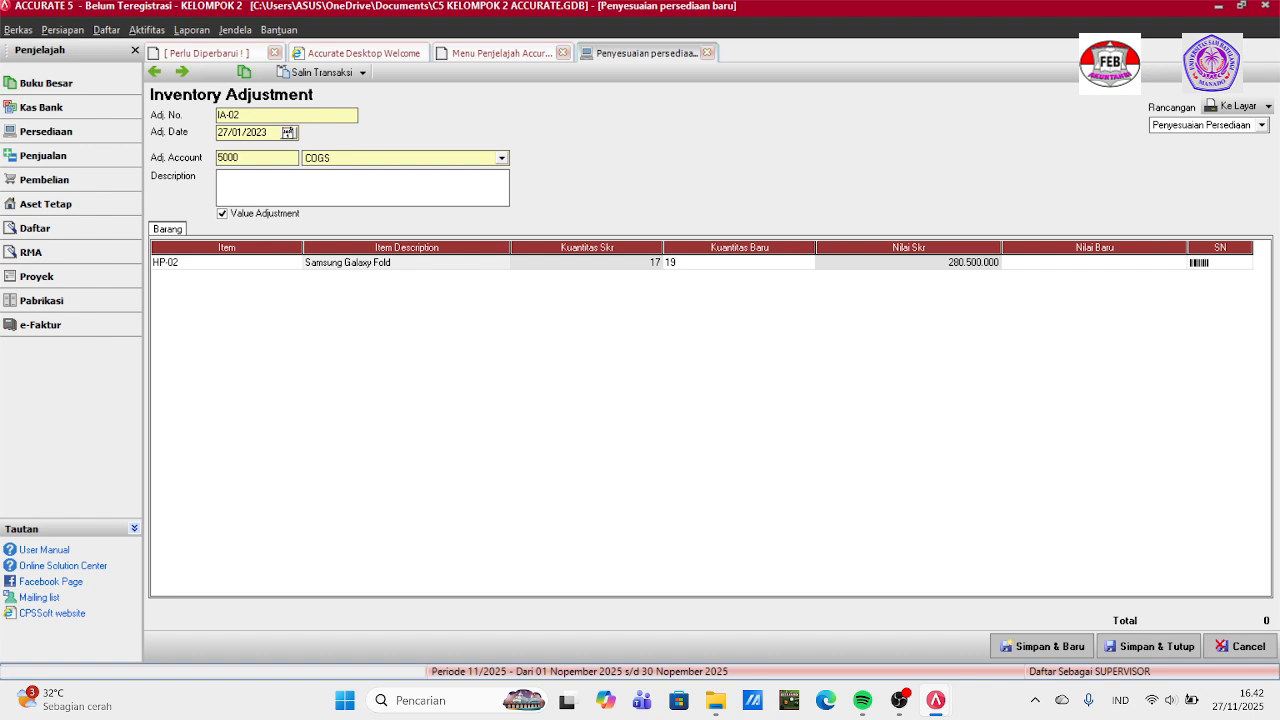
pyautogui.press('Tab')
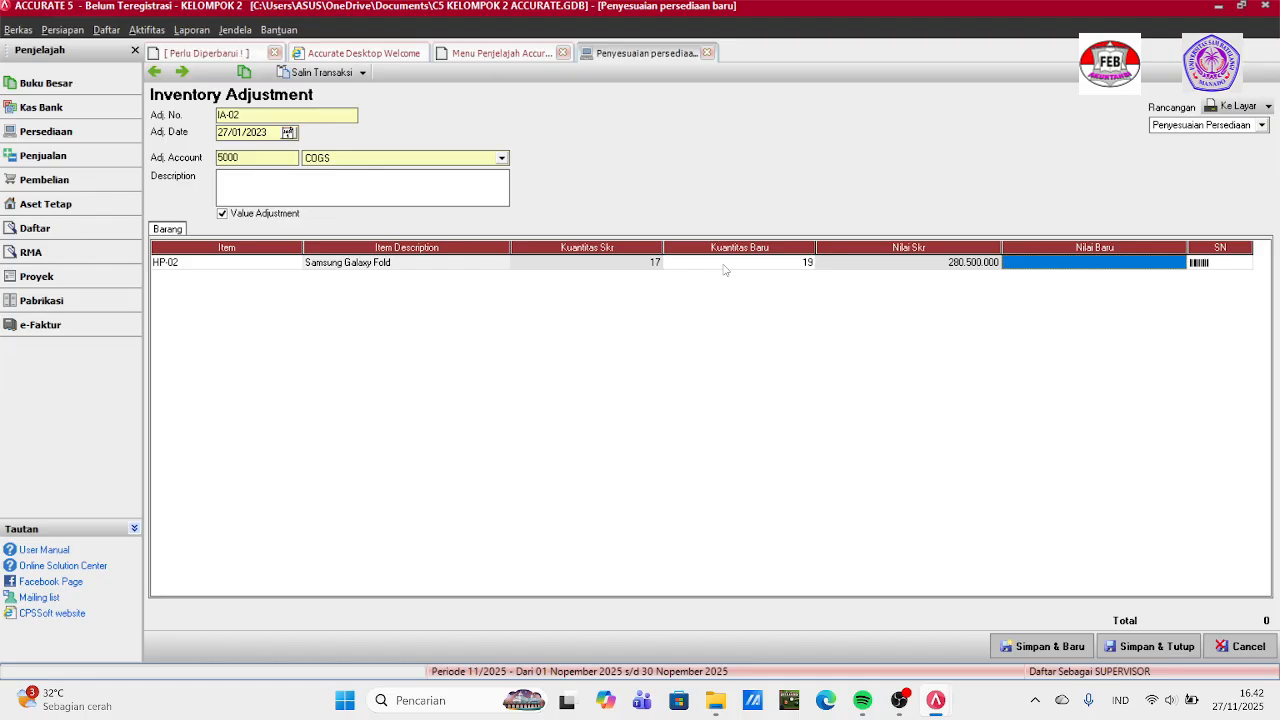
pyautogui.press('Tab')
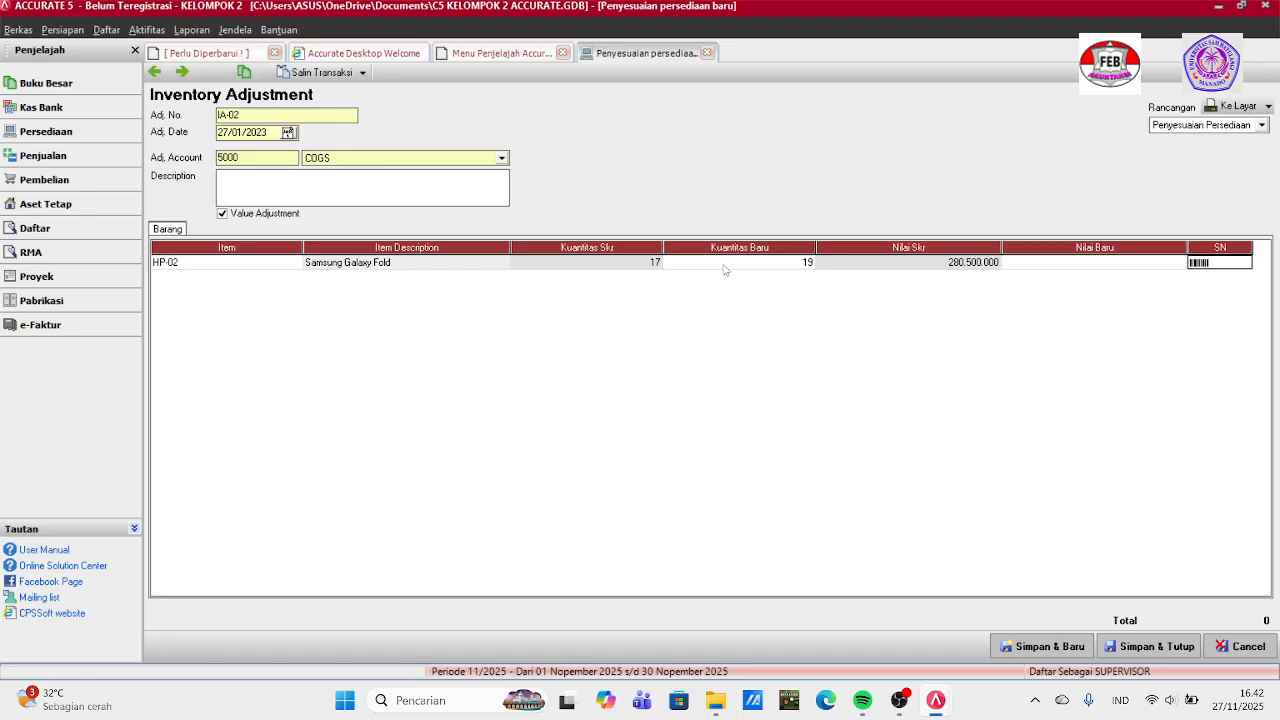
pyautogui.press('Tab')
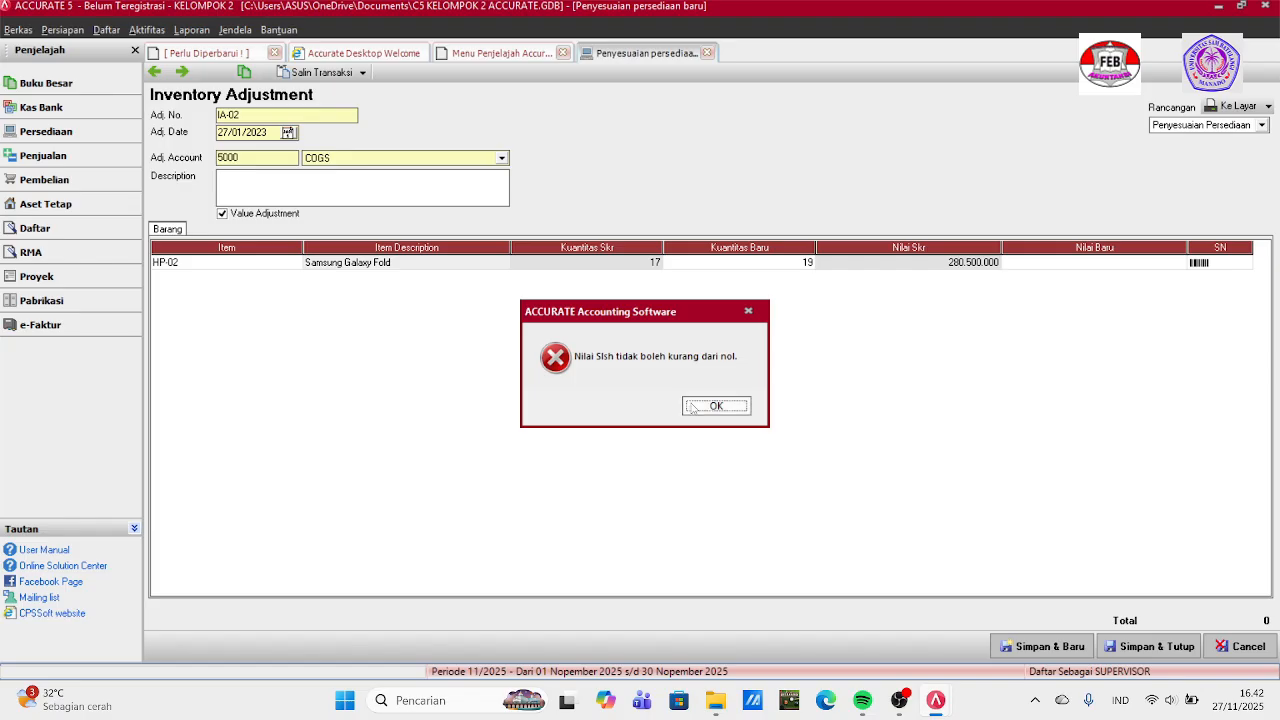
pyautogui.click(690, 407)
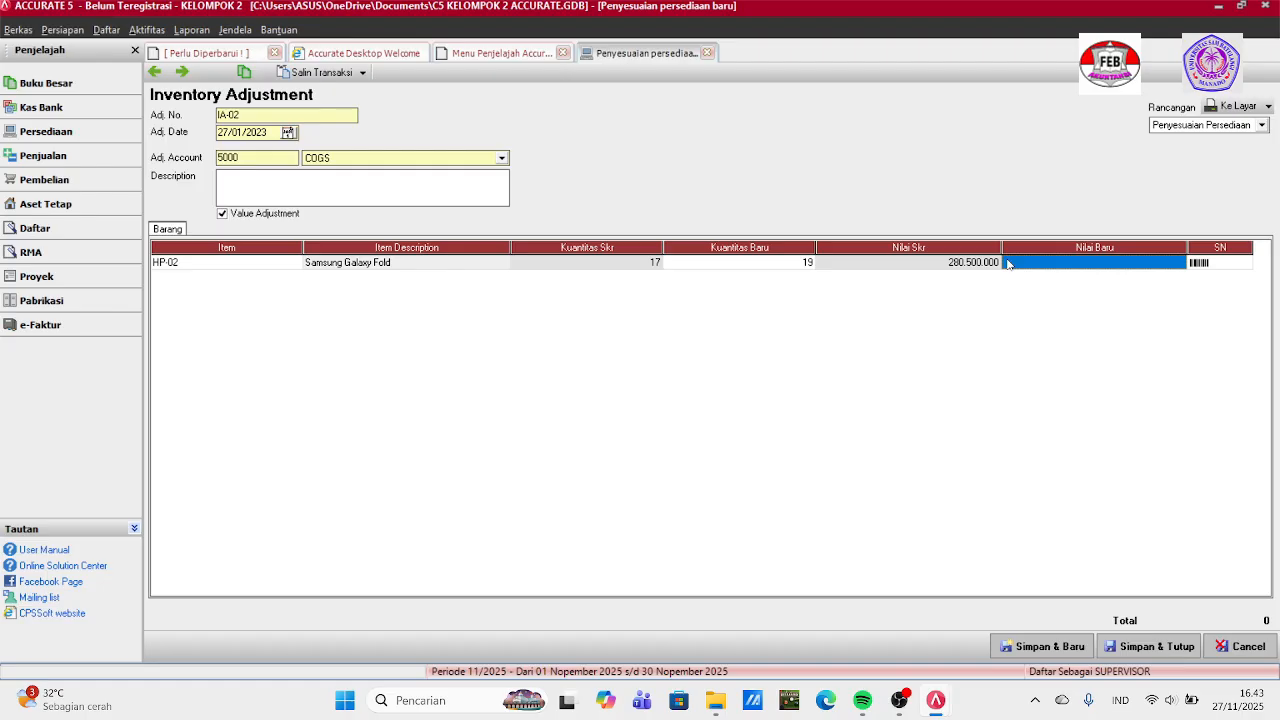
# Set the new value of HP-02 to 313.500.000.
pyautogui.write('31')
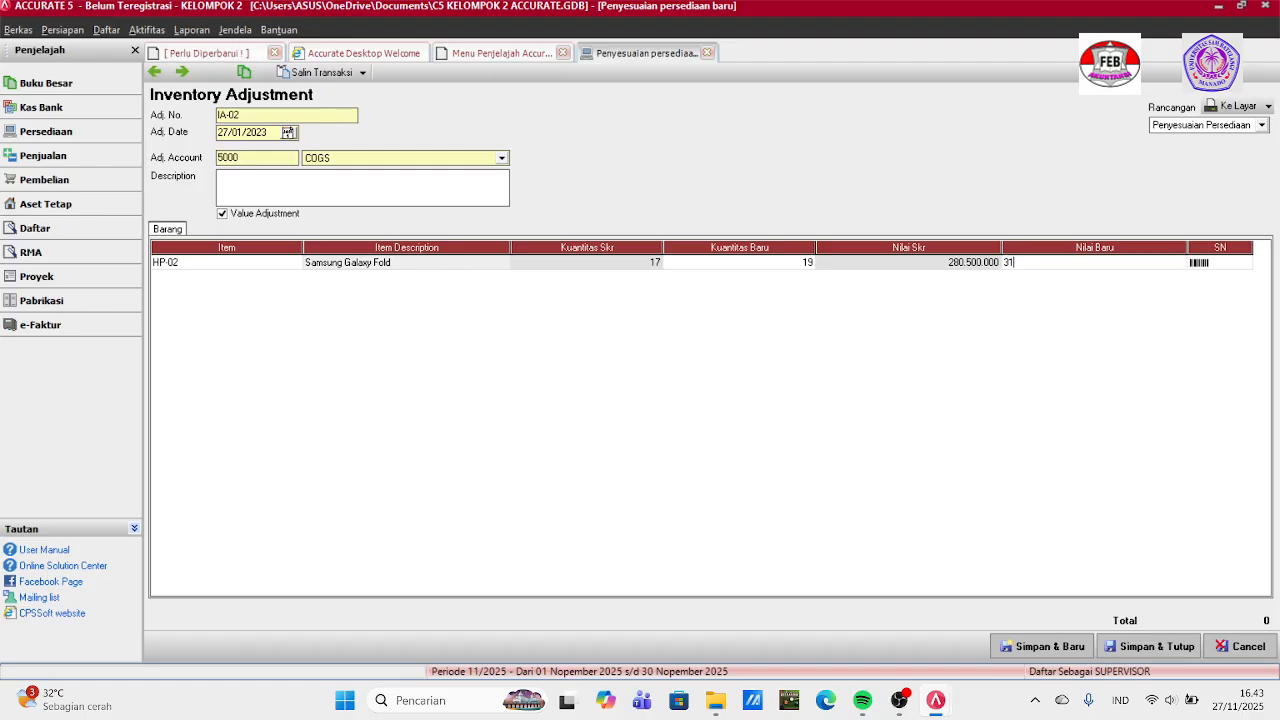
pyautogui.write('3.50')
pyautogui.write('0.')
pyautogui.write('00000')
pyautogui.press('Tab')
pyautogui.press('Tab')
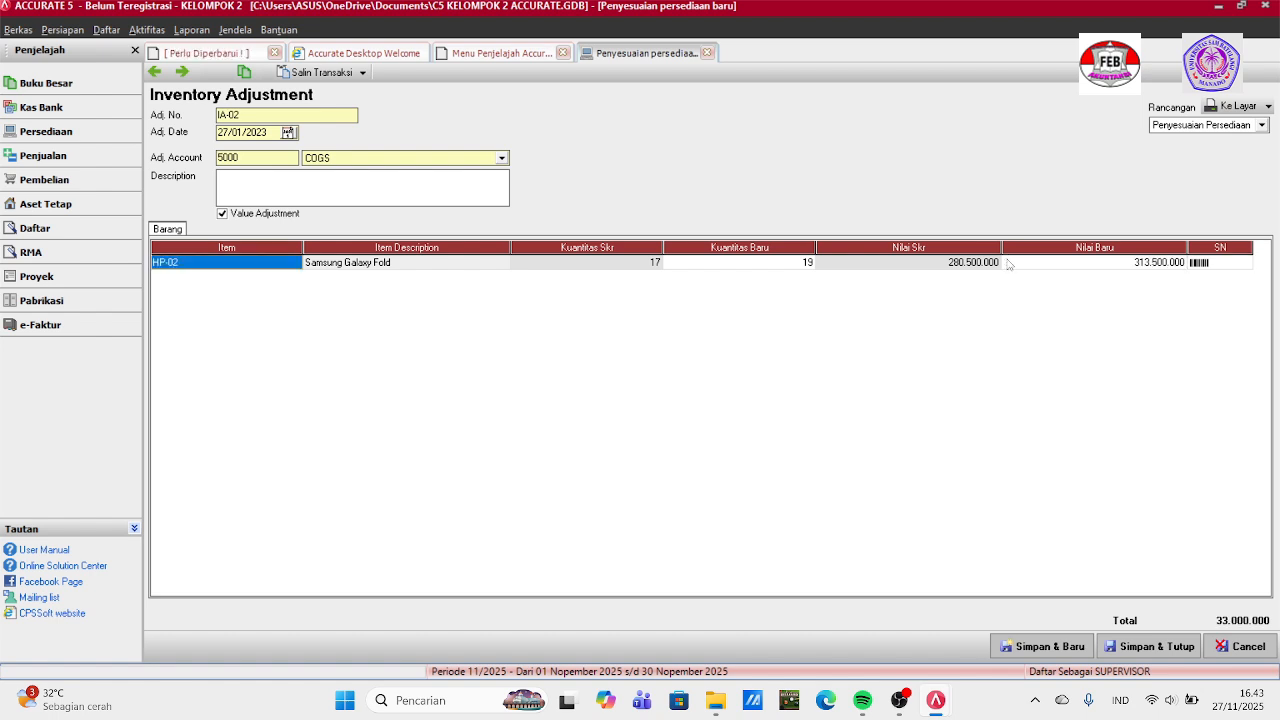
pyautogui.click(1137, 264)
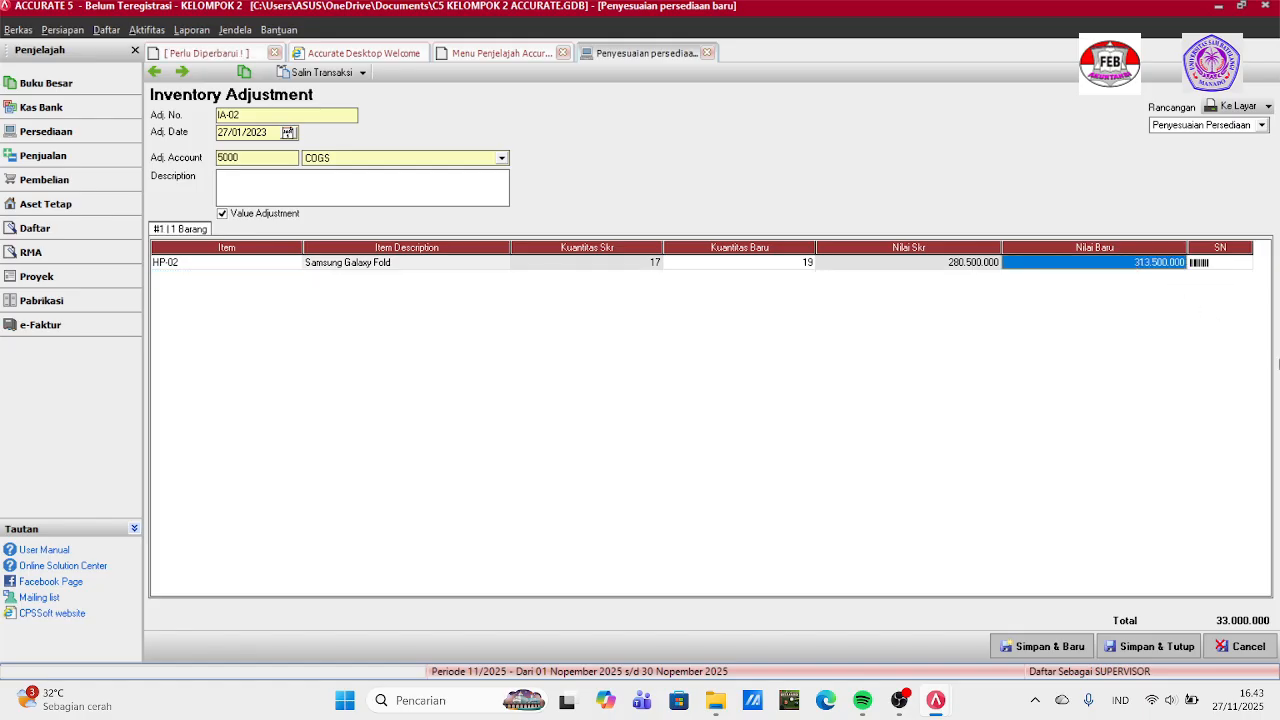
# Save and close inventory adjustment IA-02, and start an Other Payment paid from Bank account 1000.02.
pyautogui.click(1158, 647)
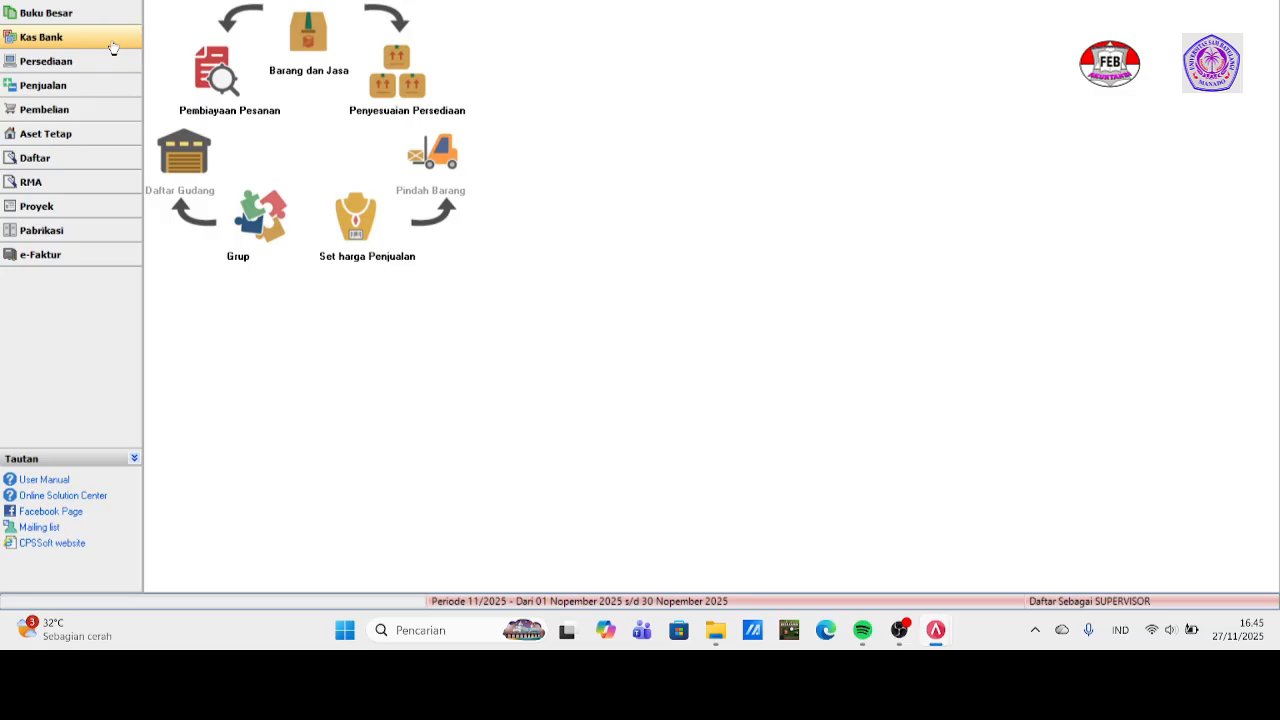
pyautogui.click(112, 46)
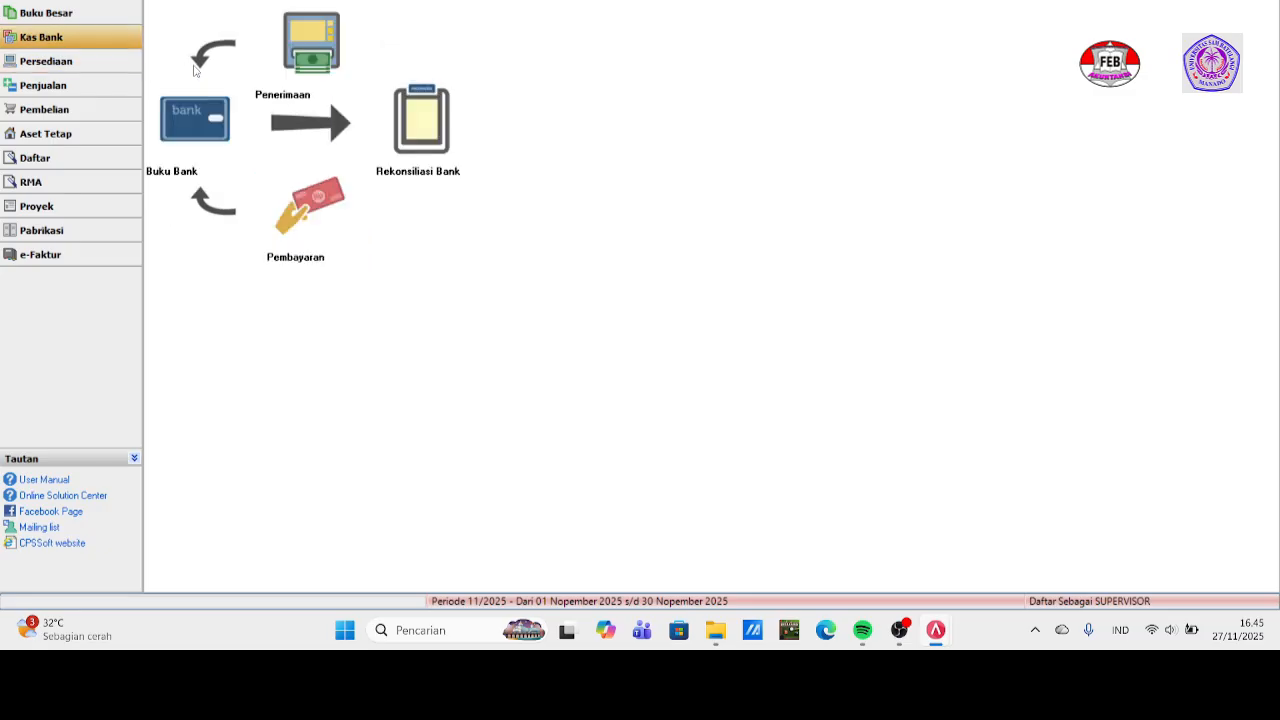
pyautogui.click(317, 205)
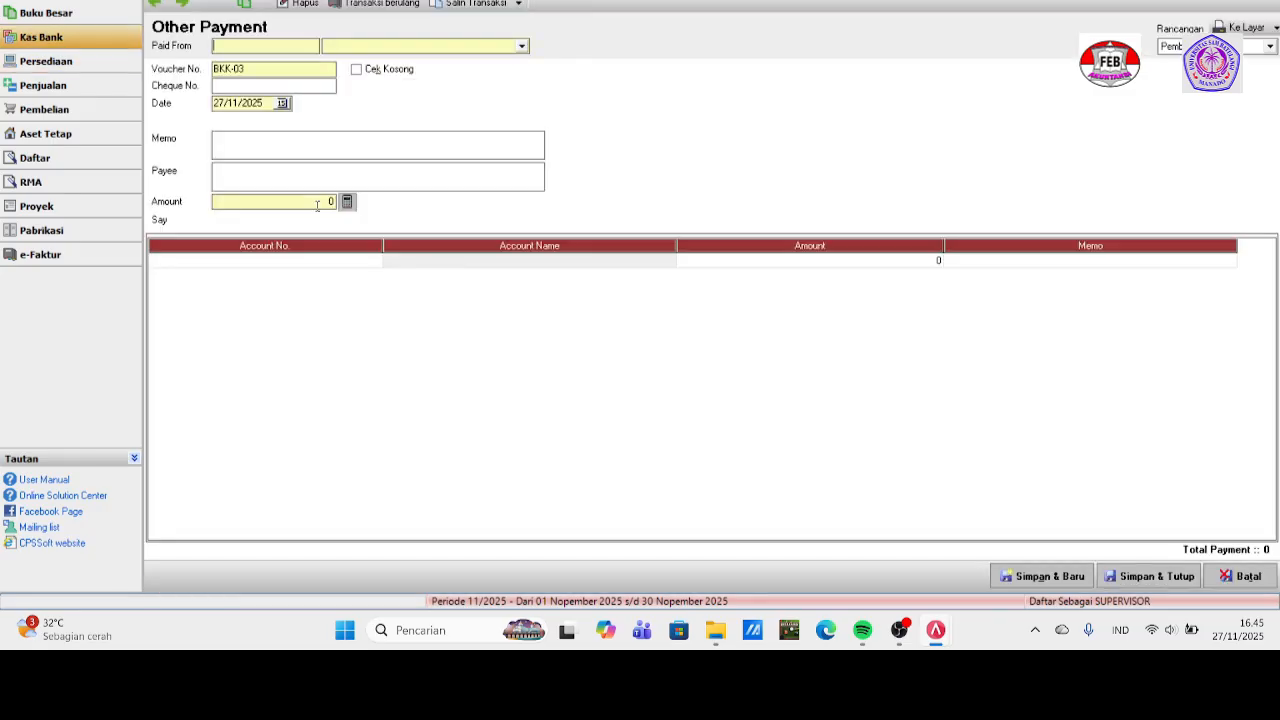
pyautogui.click(521, 48)
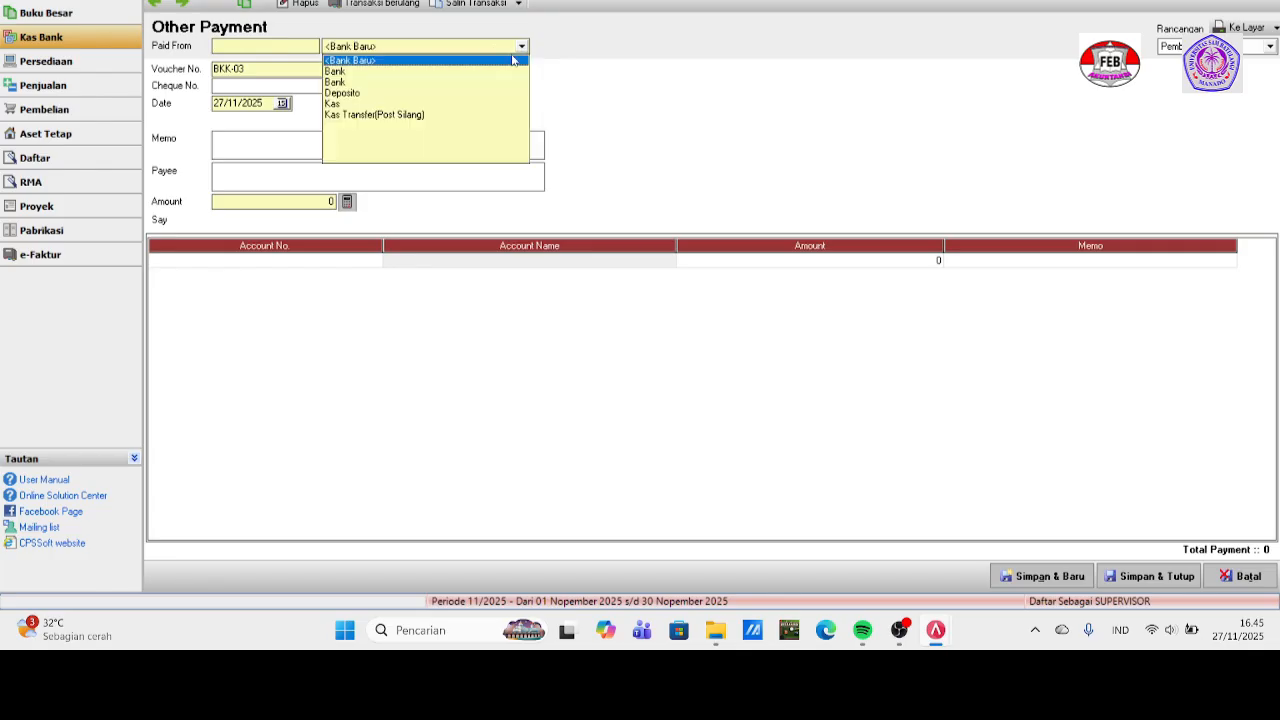
pyautogui.click(369, 72)
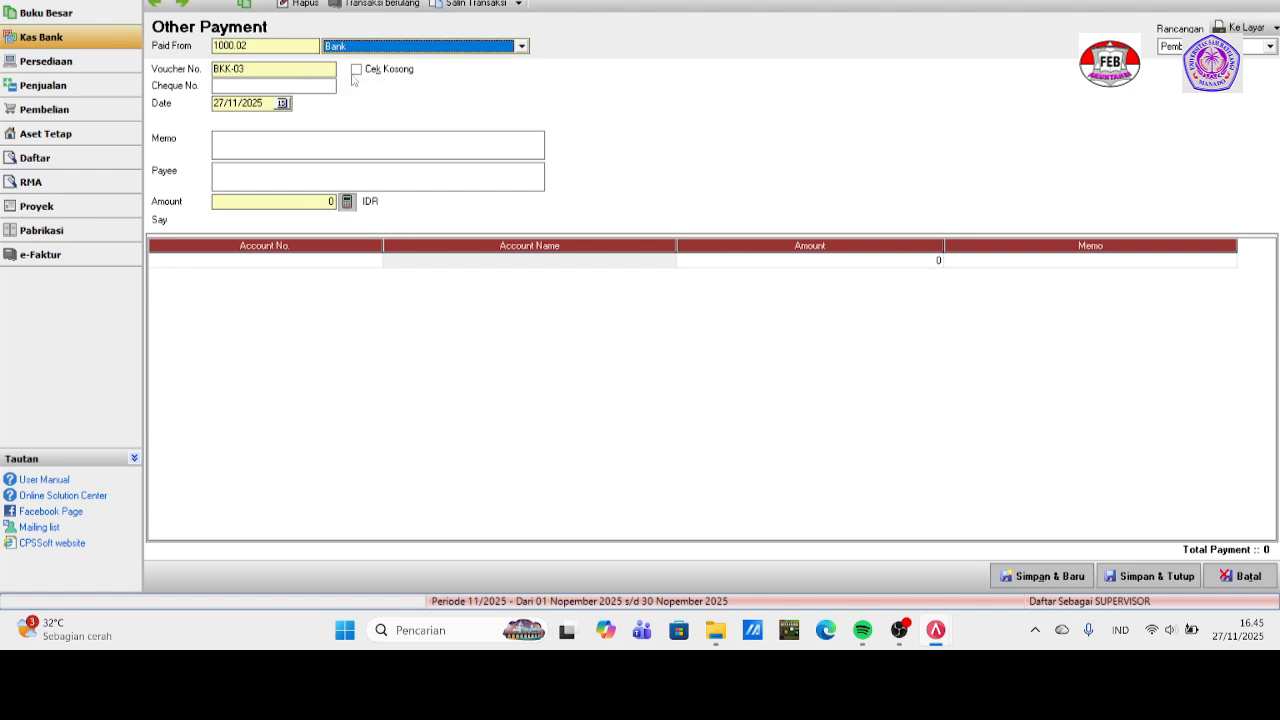
# Enter cheque number 04-CBD/23 and set the payment date to 31/01/2023.
pyautogui.click(305, 90)
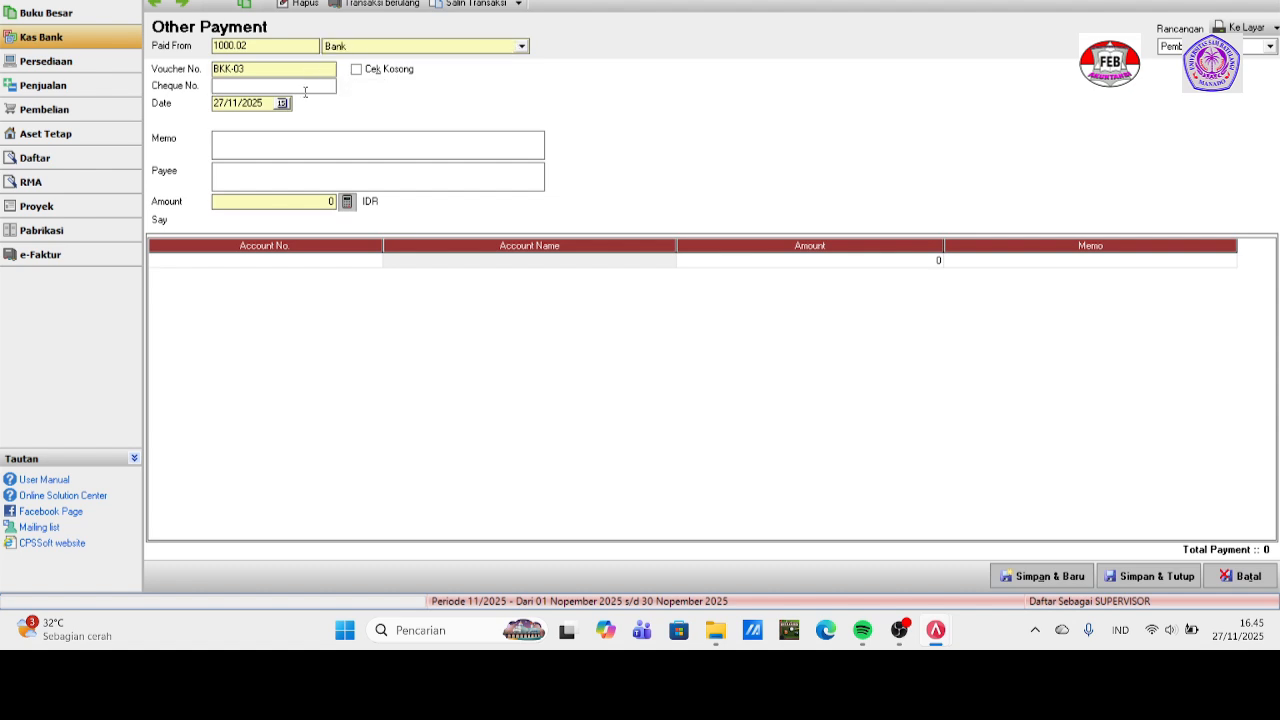
pyautogui.write('04')
pyautogui.write('/')
pyautogui.press('BackSpace')
pyautogui.write('-03')
pyautogui.press('BackSpace')
pyautogui.press('BackSpace')
pyautogui.press('BackSpace')
pyautogui.write('-CBD/23')
pyautogui.click(264, 103)
pyautogui.write('31/01/2023')
# Fill in the payment memo "Pembayaran Listrik Dan Air" and the payee "PLN & PAM".
pyautogui.click(264, 142)
pyautogui.write('Pembayaran Listrik ')
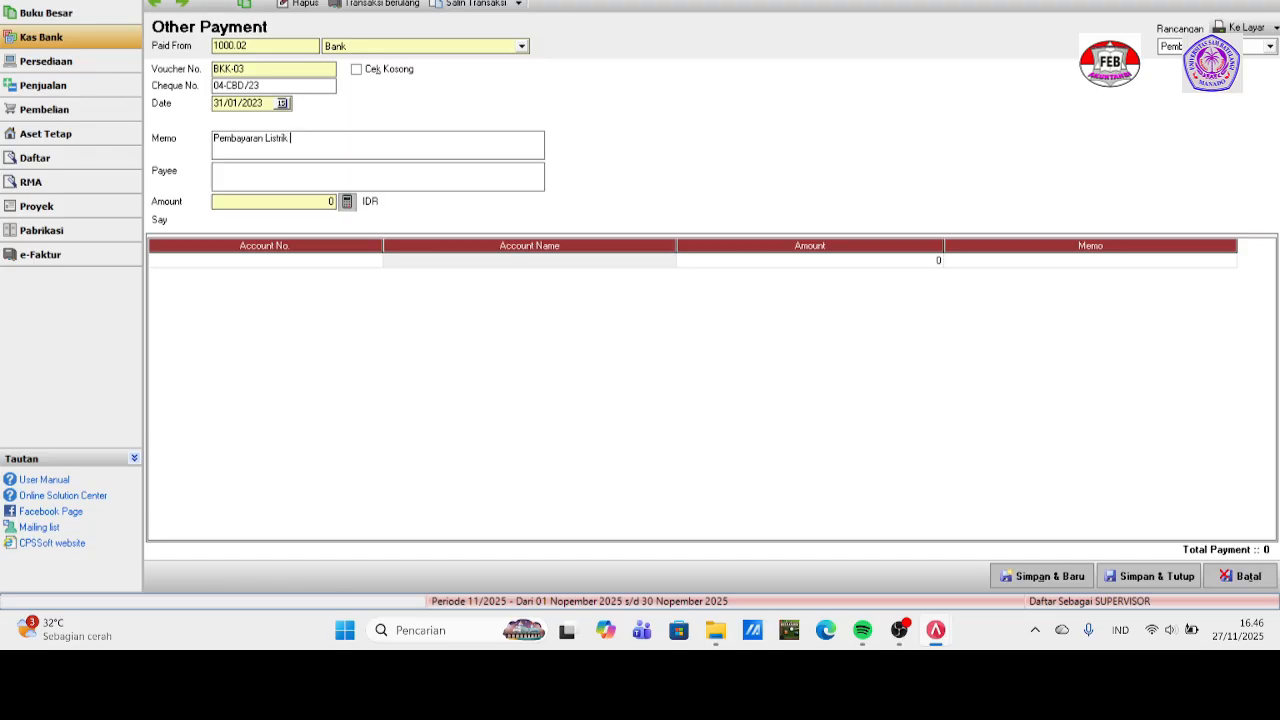
pyautogui.write('Dan Air')
pyautogui.click(243, 169)
pyautogui.write('PLN & PAM')
# Choose expense account 6203.01 Biaya Listrik for the first payment line.
pyautogui.click(372, 261)
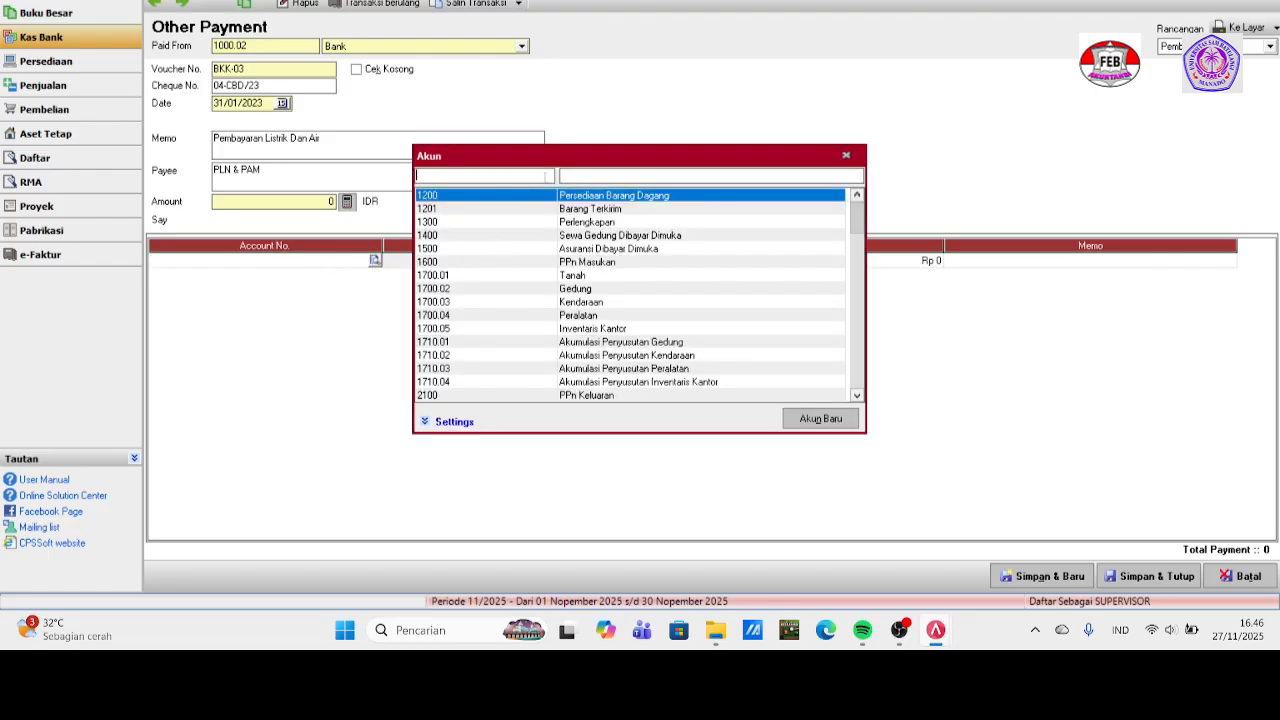
pyautogui.write('62')
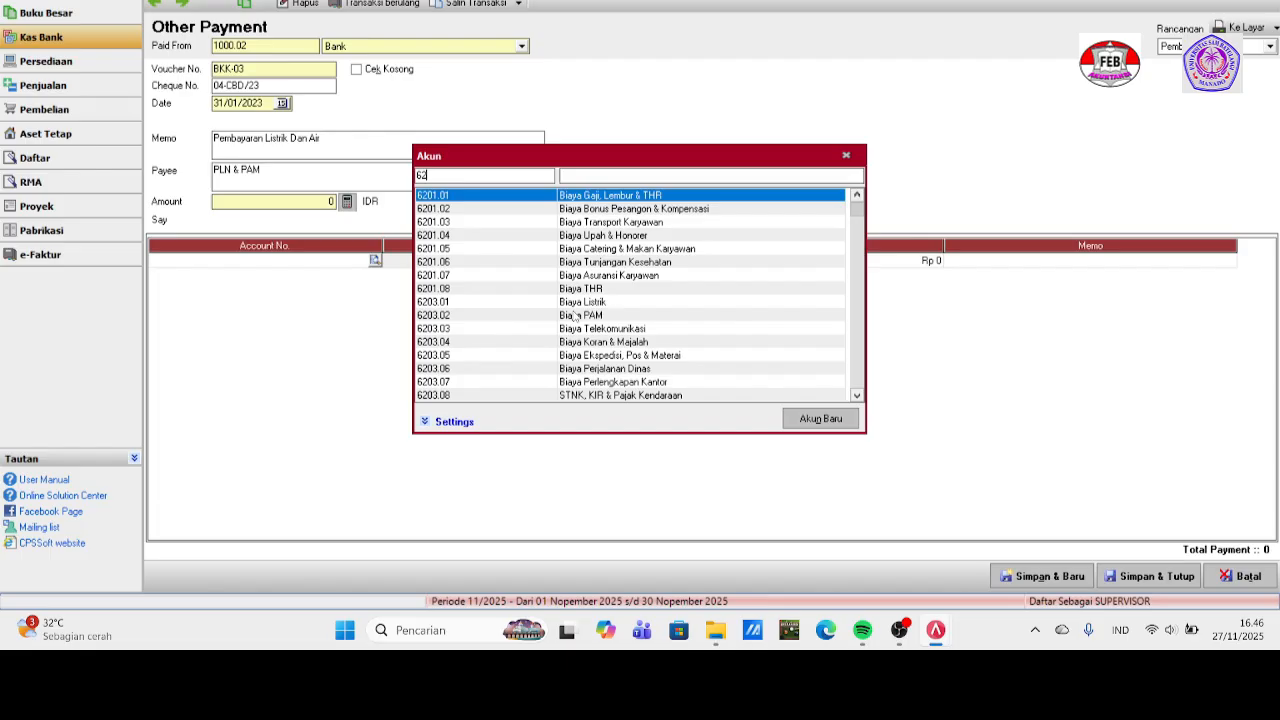
pyautogui.write('02')
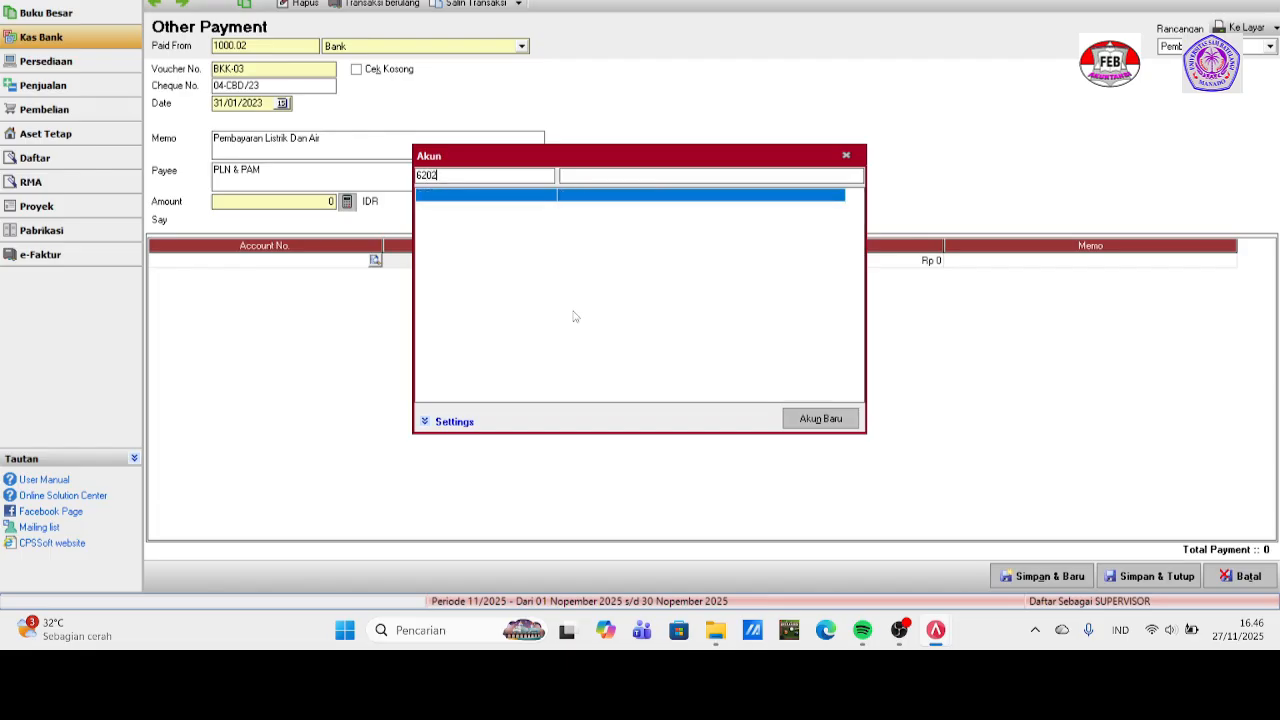
pyautogui.press('BackSpace')
pyautogui.press('BackSpace')
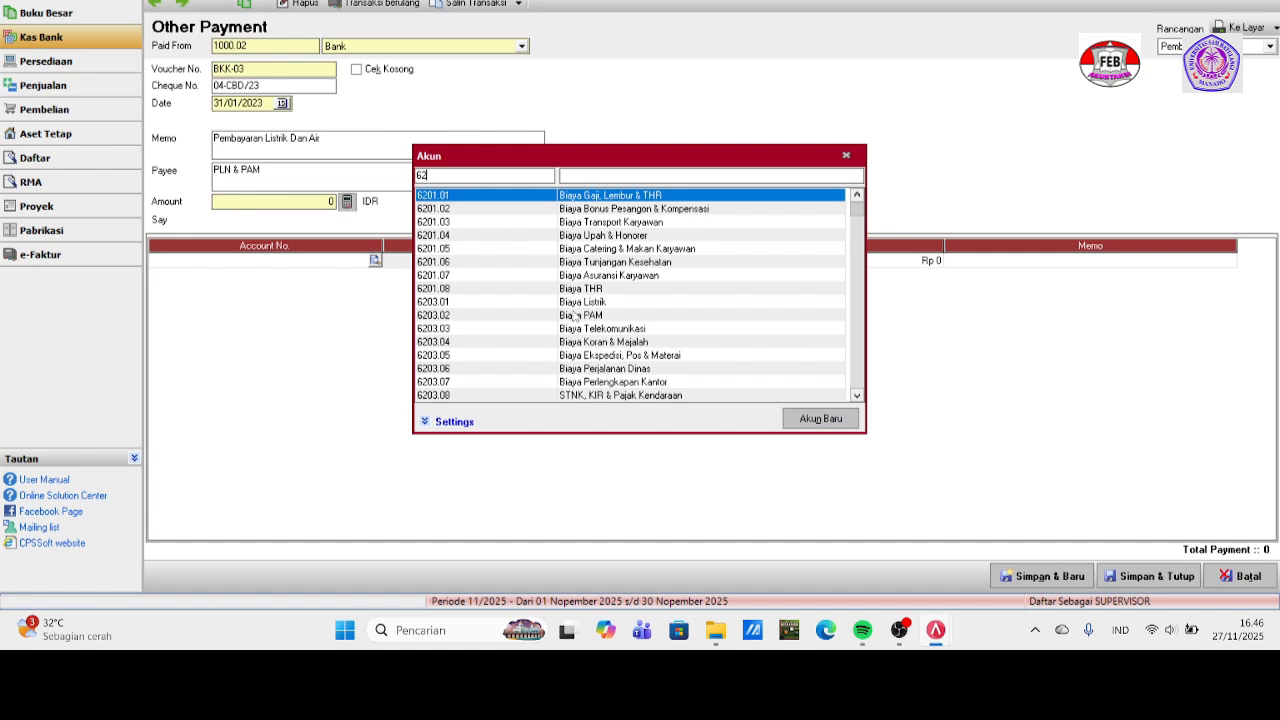
pyautogui.click(857, 396)
pyautogui.click(857, 396)
pyautogui.click(857, 396)
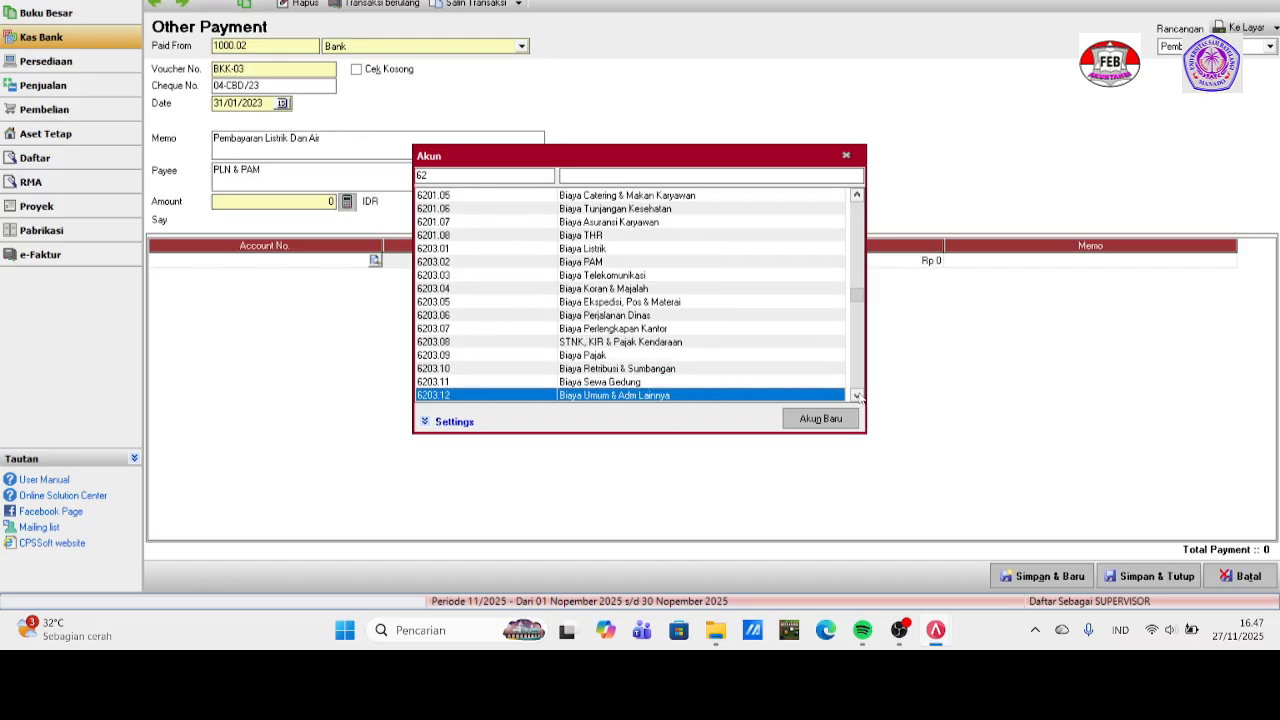
pyautogui.click(857, 396)
pyautogui.click(857, 396)
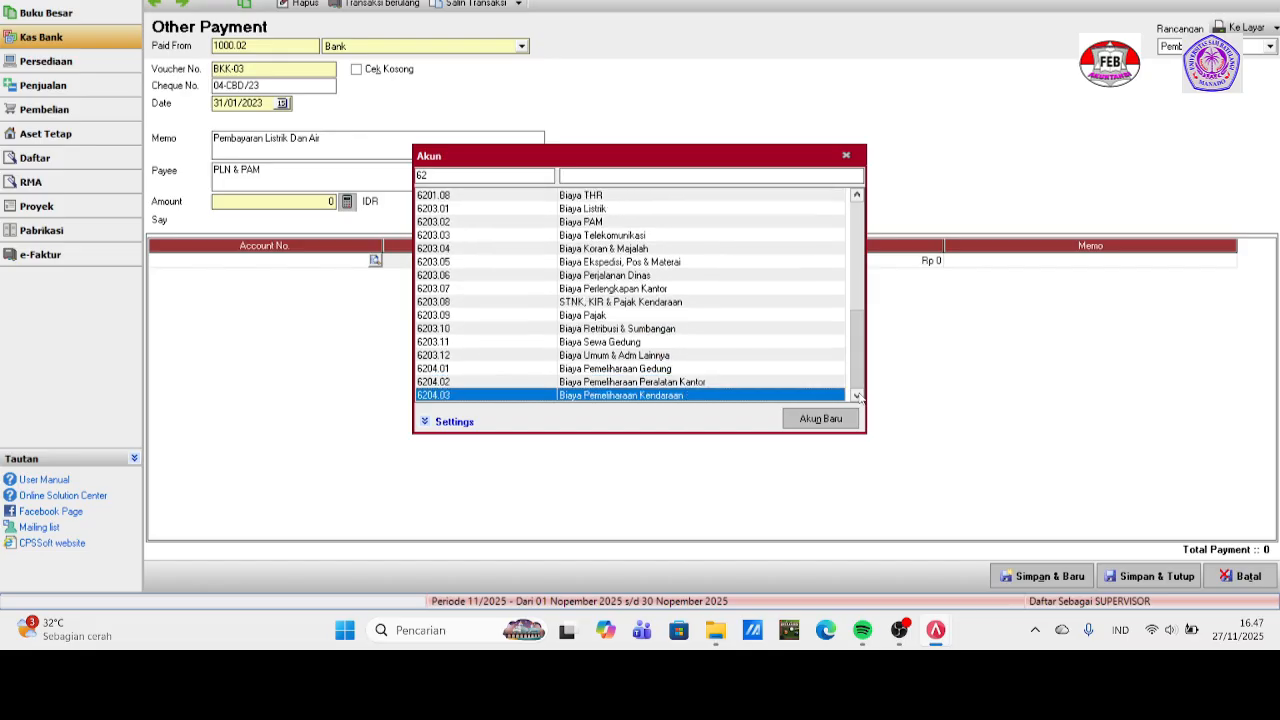
pyautogui.click(858, 197)
pyautogui.click(857, 196)
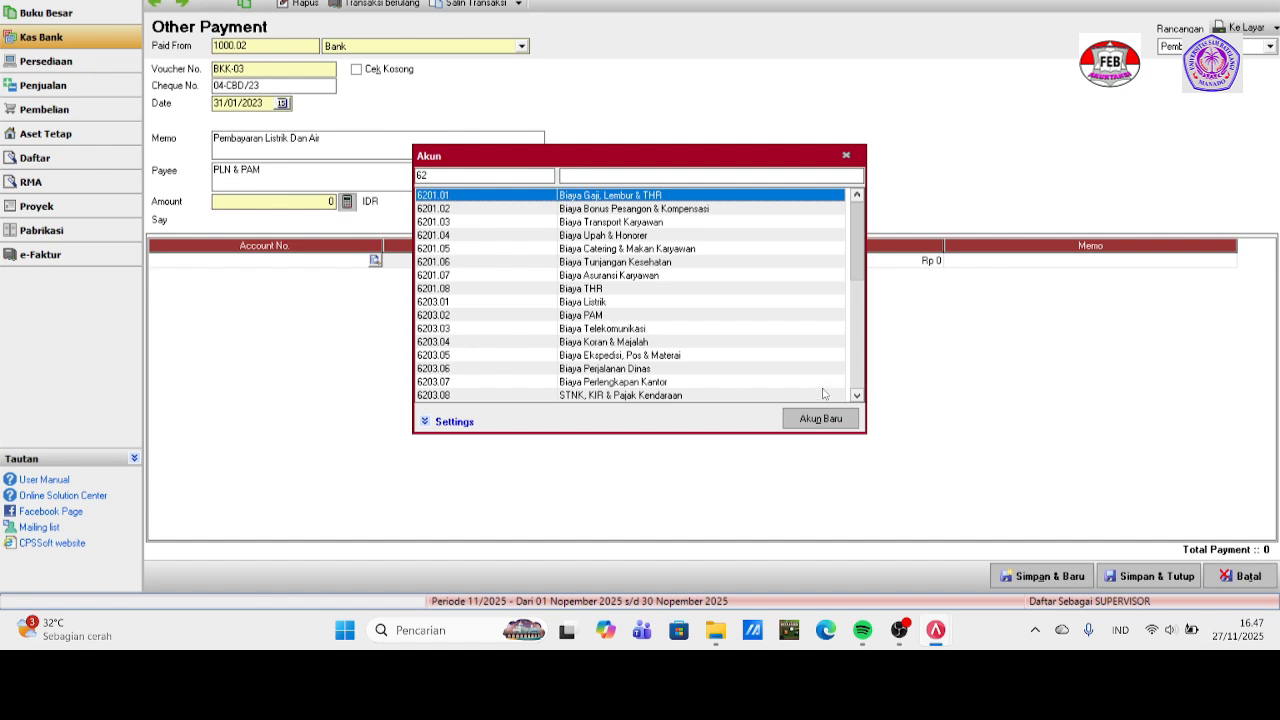
pyautogui.doubleClick(622, 303)
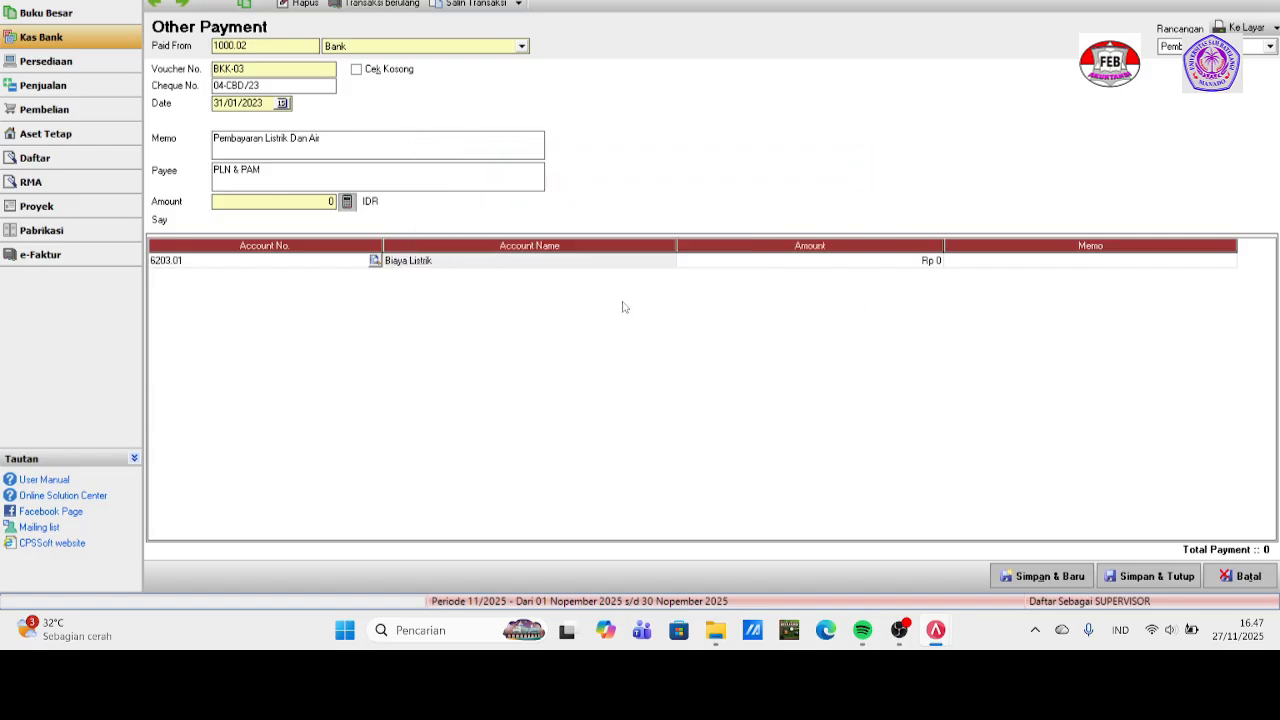
# Set the Biaya Listrik line's amount to 3.600.000 and its memo to LISTRIK.
pyautogui.click(808, 261)
pyautogui.click(808, 261)
pyautogui.press('BackSpace')
pyautogui.write('3500')
pyautogui.write('00')
pyautogui.press('BackSpace')
pyautogui.press('BackSpace')
pyautogui.press('BackSpace')
pyautogui.press('BackSpace')
pyautogui.press('BackSpace')
pyautogui.write('600.000')
pyautogui.press('Tab')
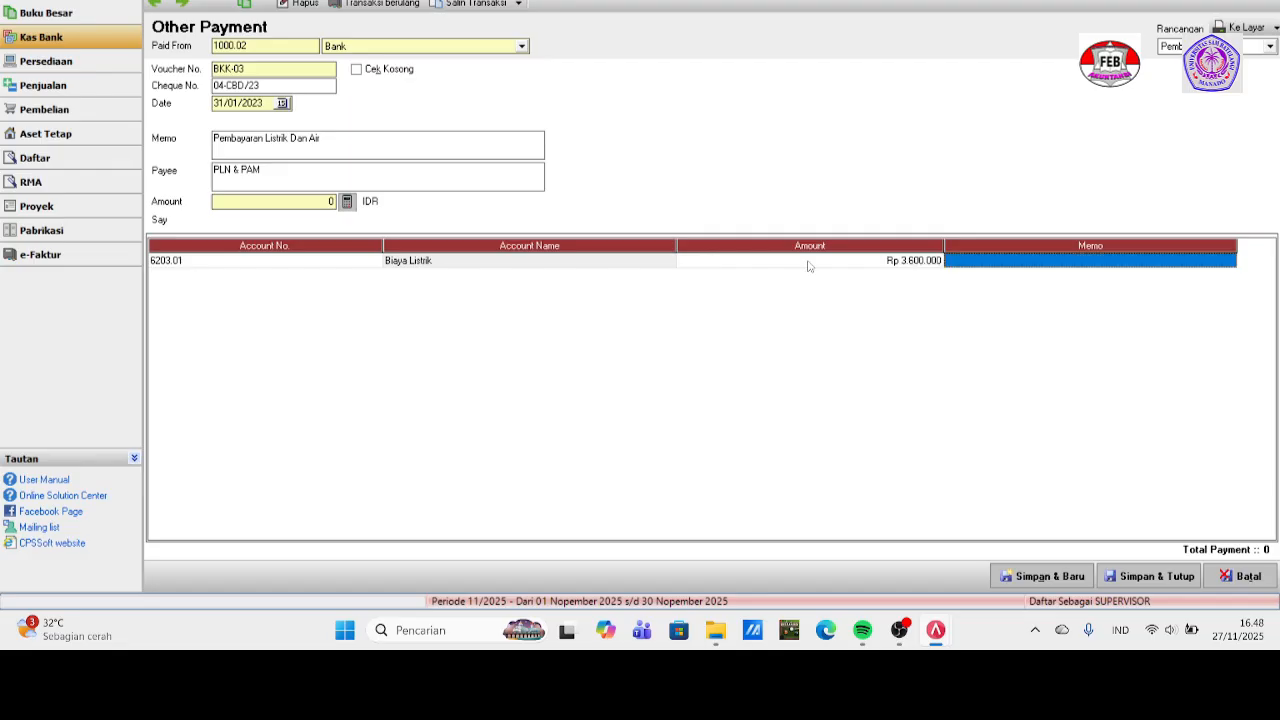
pyautogui.write('LIST')
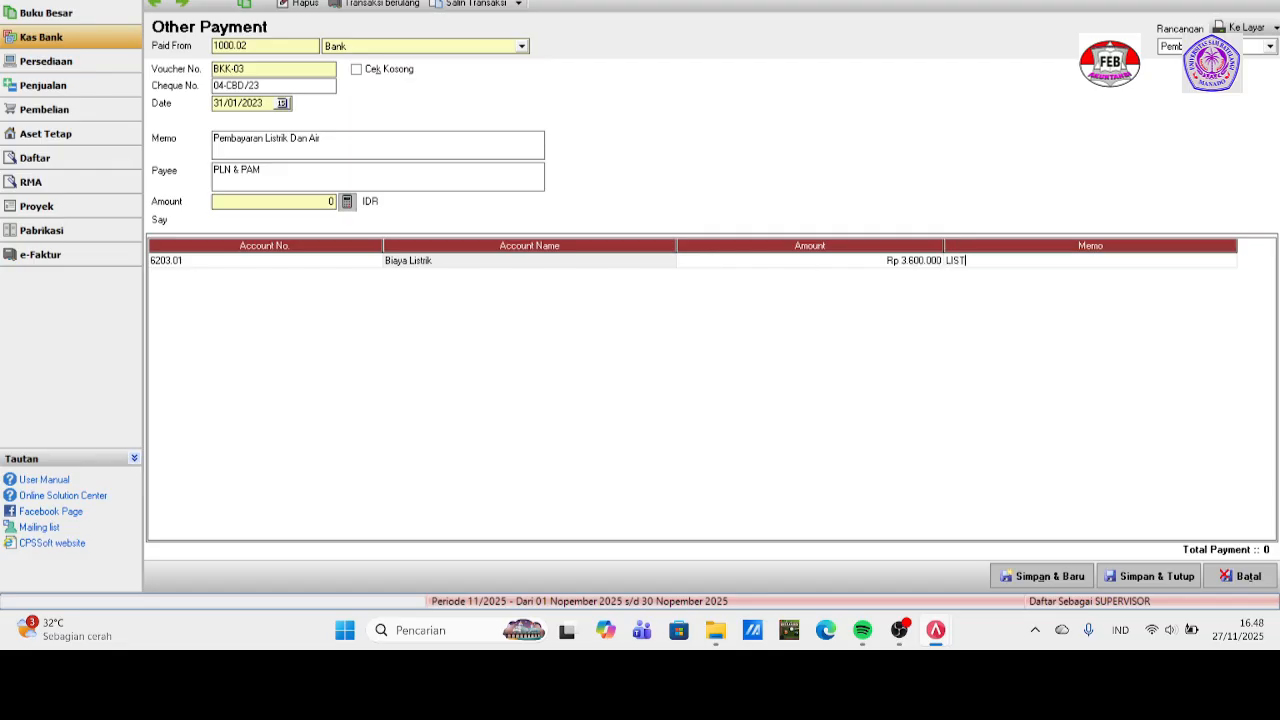
pyautogui.write('RIK')
pyautogui.press('Tab')
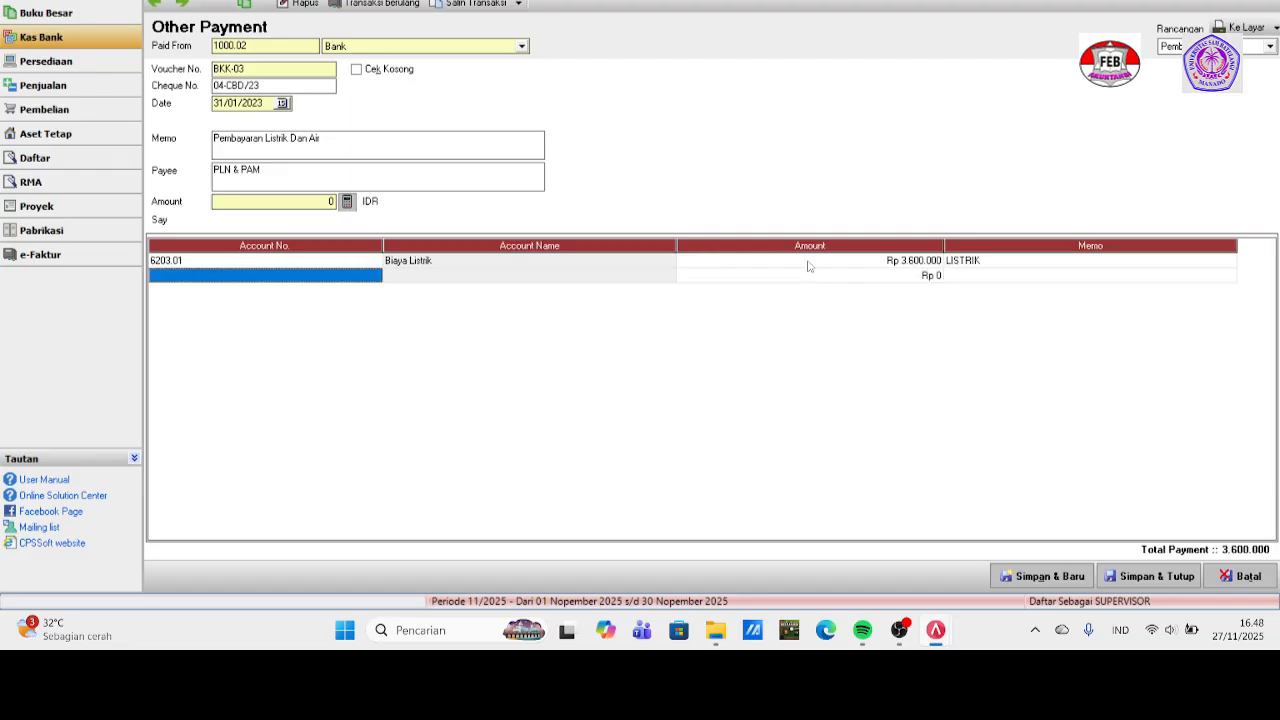
# Add a second payment line with expense account 6203.02 Biaya PAM.
pyautogui.click(370, 274)
pyautogui.click(374, 275)
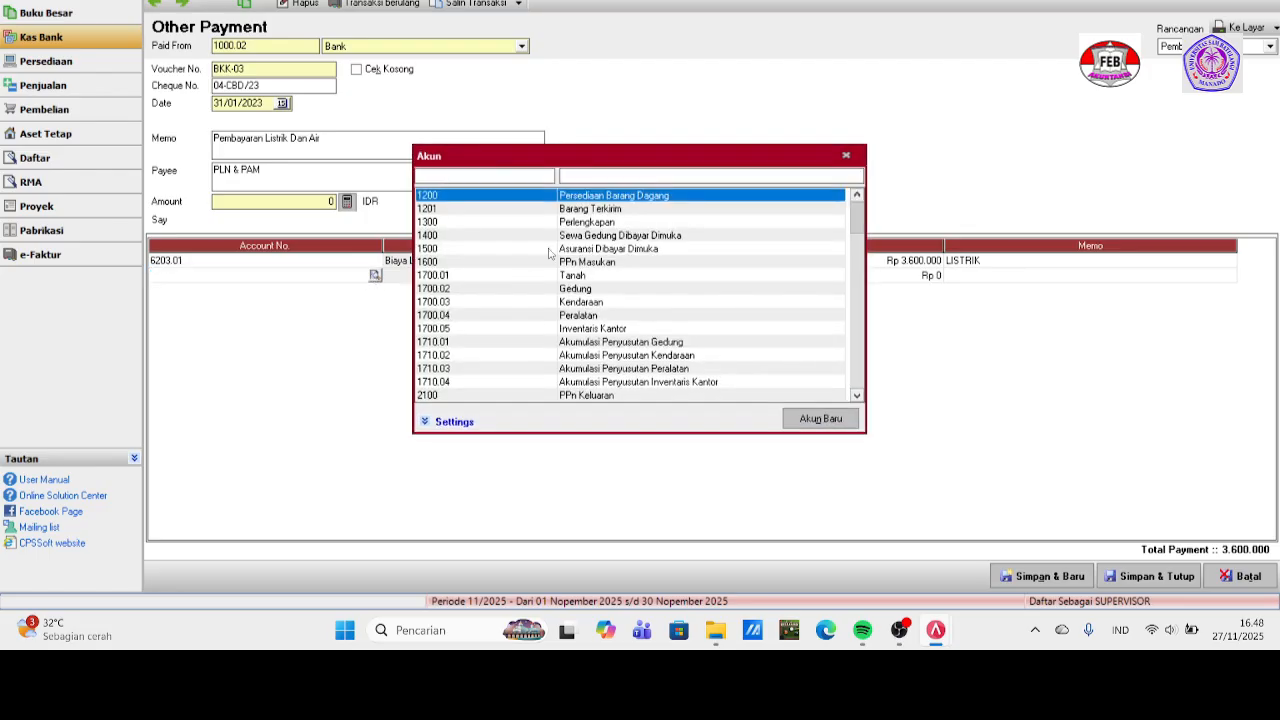
pyautogui.write('62')
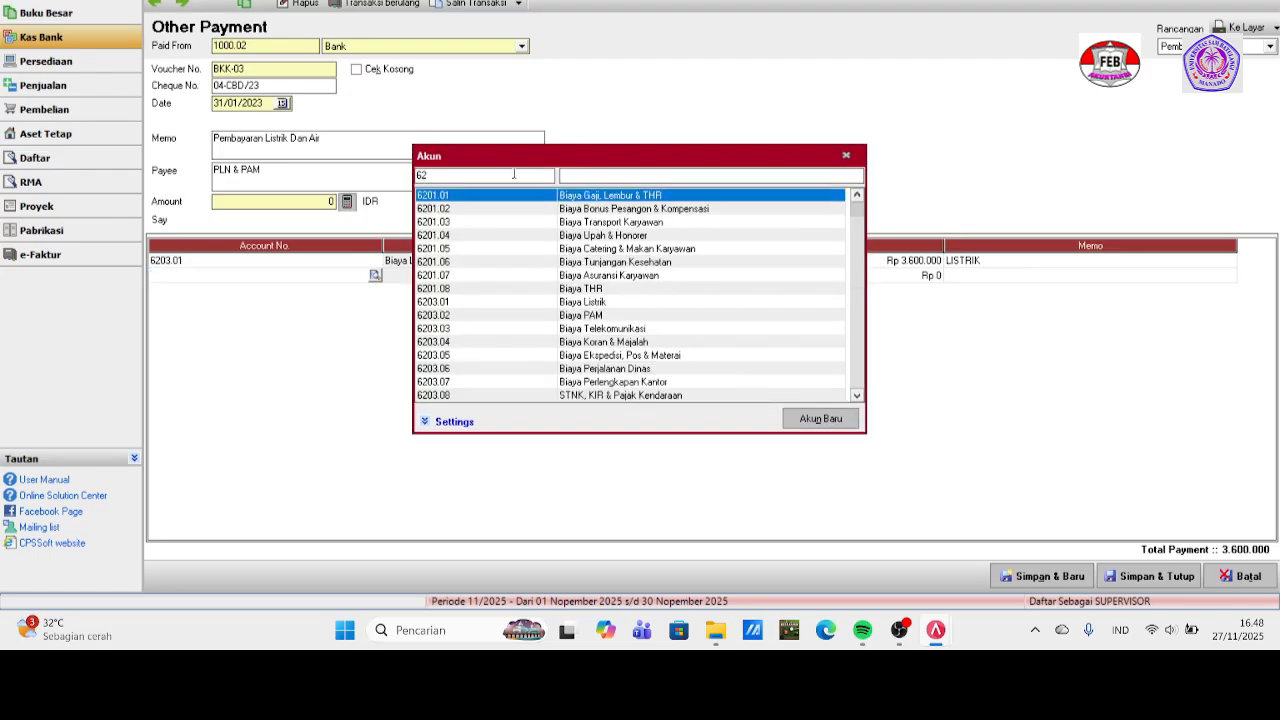
pyautogui.doubleClick(597, 316)
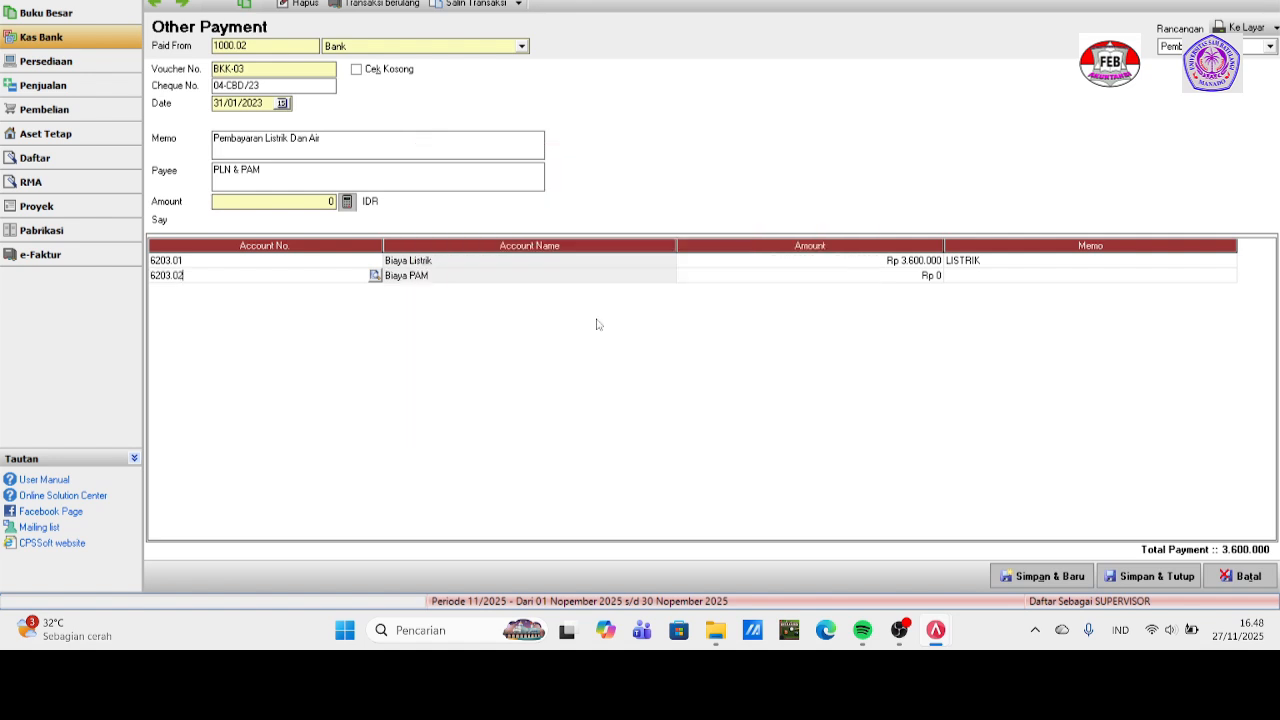
# Set the Biaya PAM line's amount to 1.400.000 and its memo to PAM.
pyautogui.click(887, 275)
pyautogui.click(887, 276)
pyautogui.press('BackSpace')
pyautogui.write('1.400.0')
pyautogui.write('00000')
pyautogui.press('Tab')
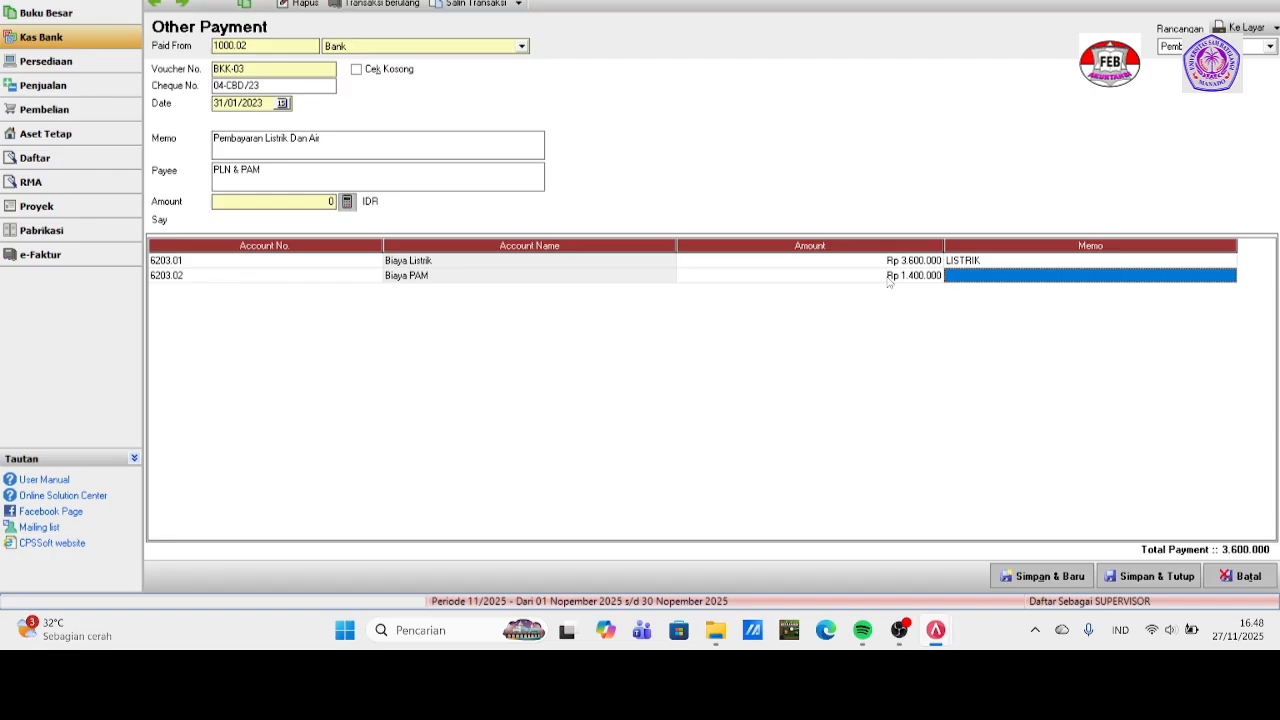
pyautogui.write('PAM')
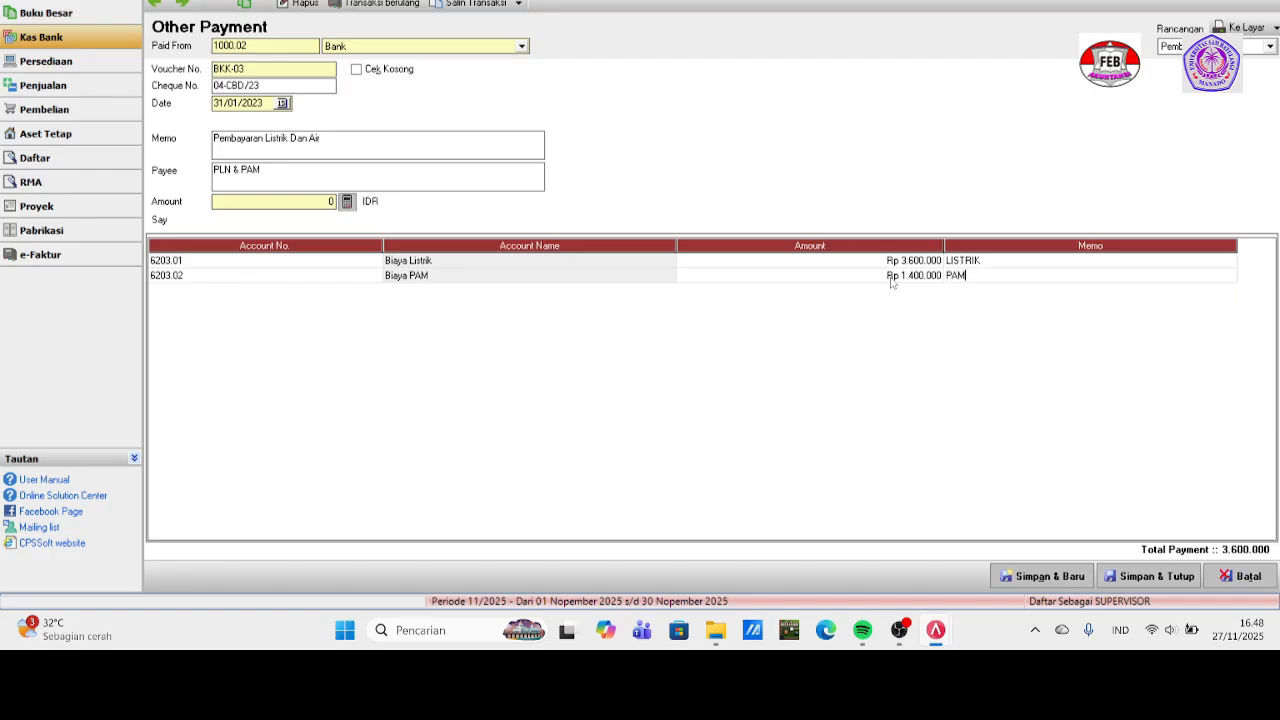
# Calculate the payment amount from the two expense lines, and save and close payment BKK-03.
pyautogui.click(346, 201)
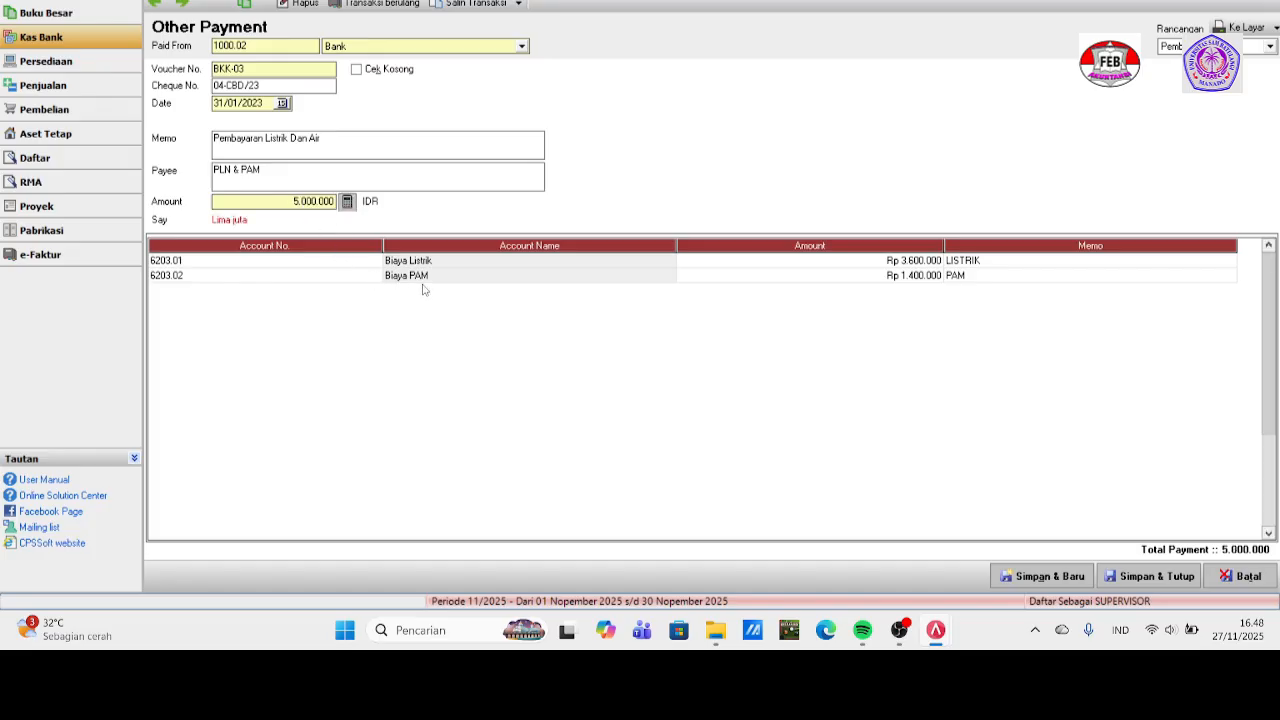
pyautogui.click(1157, 579)
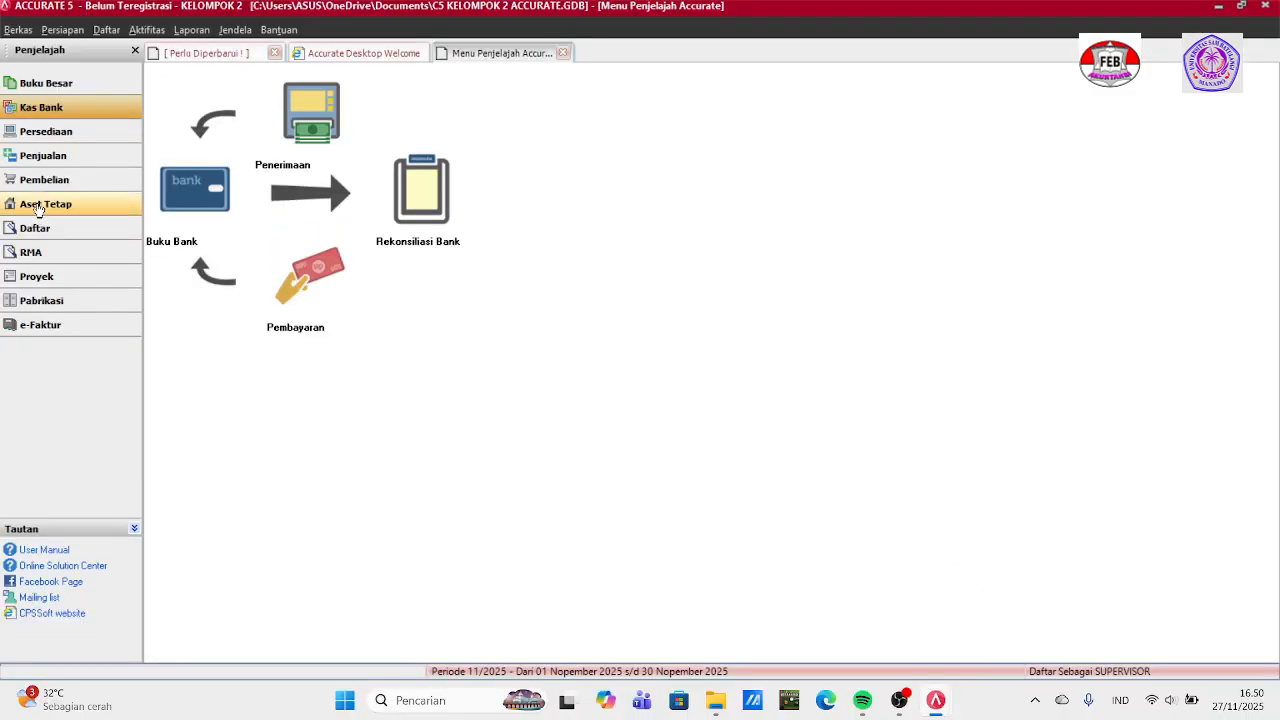
# Create a general journal voucher and set its voucher number to MJ-04.
pyautogui.click(55, 90)
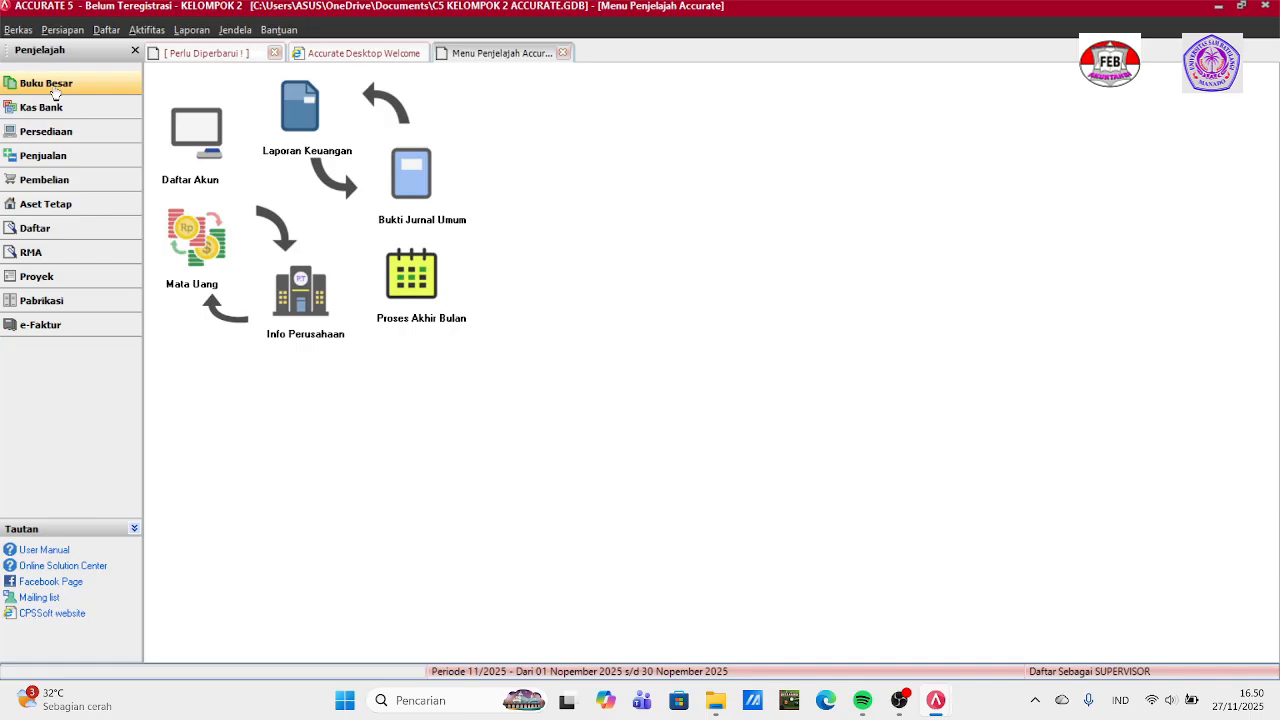
pyautogui.click(434, 186)
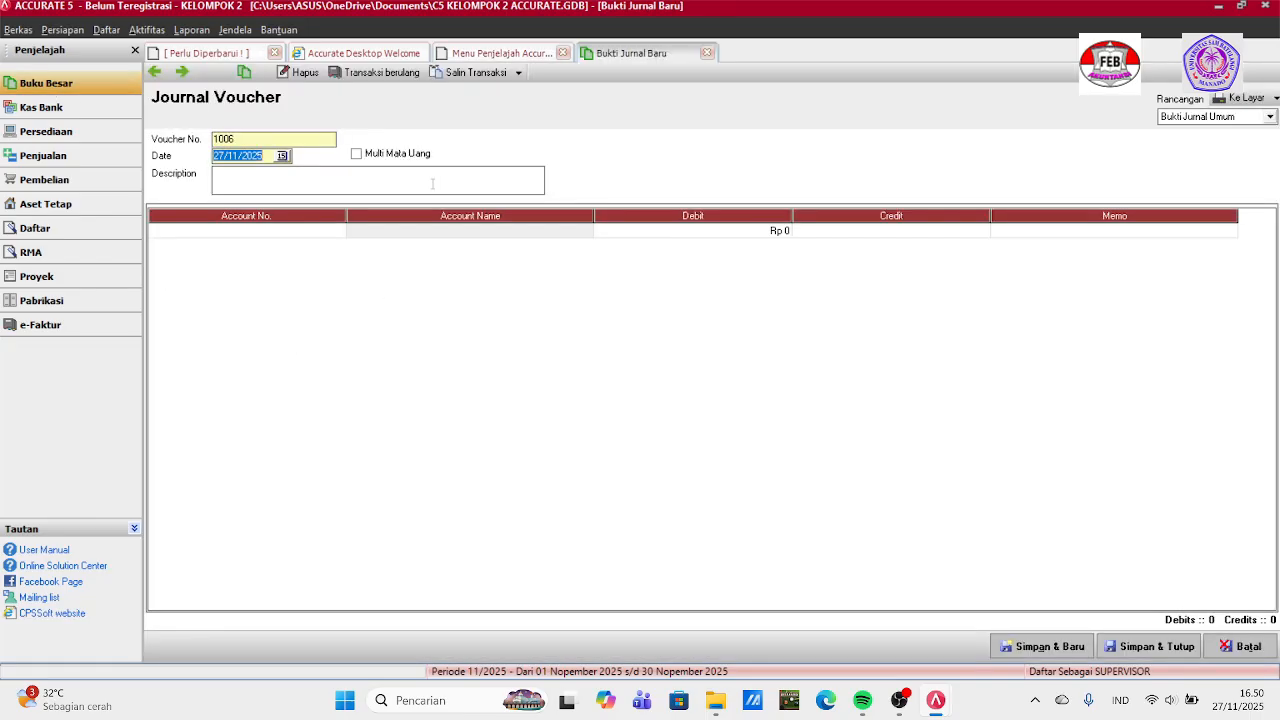
pyautogui.click(290, 134)
pyautogui.press('BackSpace')
pyautogui.press('BackSpace')
pyautogui.press('BackSpace')
pyautogui.press('BackSpace')
pyautogui.write('MJ-04')
# Set the date of journal voucher MJ-04 to 31/01/2023.
pyautogui.click(263, 155)
pyautogui.press('BackSpace')
pyautogui.press('BackSpace')
pyautogui.press('BackSpace')
pyautogui.press('BackSpace')
pyautogui.press('BackSpace')
pyautogui.press('BackSpace')
pyautogui.press('BackSpace')
pyautogui.press('BackSpace')
pyautogui.write('31/ /01')
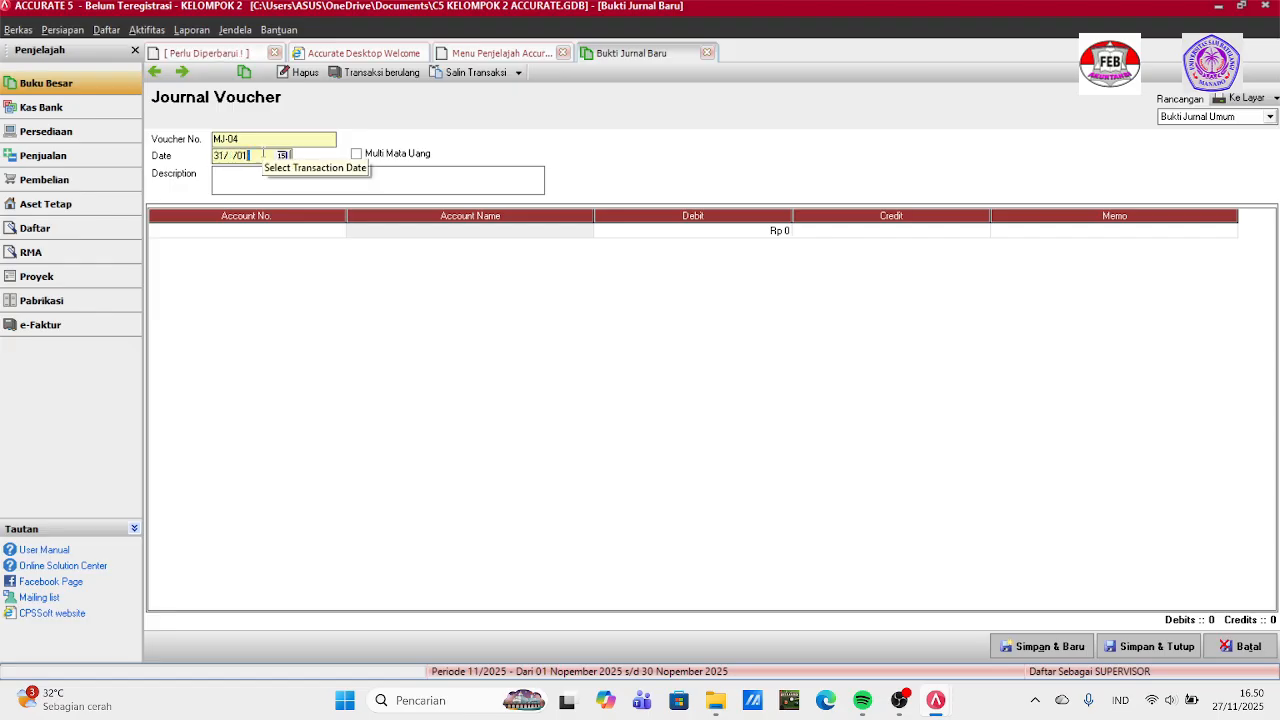
pyautogui.press('BackSpace')
pyautogui.press('BackSpace')
pyautogui.write('012023')
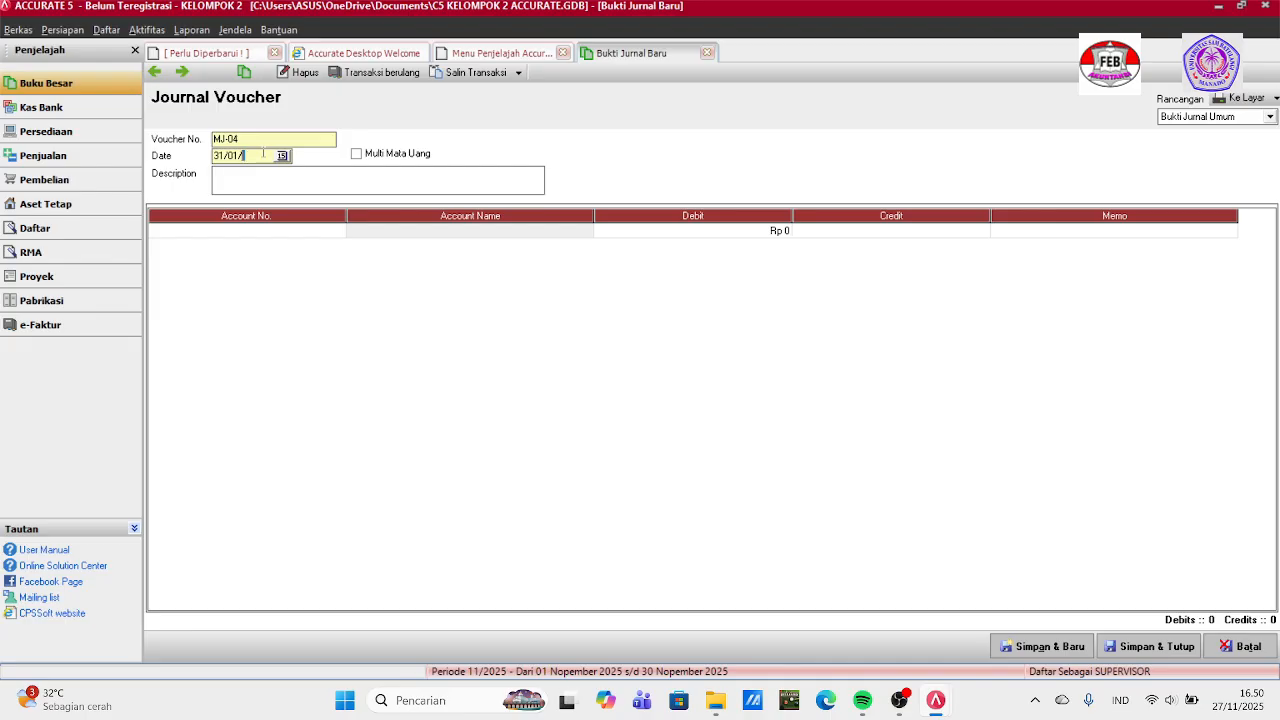
# Enter the voucher description "REKONSILIASI PENDAPATAN BUNGA DAN BEBAN ADM. BANK".
pyautogui.click(257, 191)
pyautogui.write('REKONSILIASI PENDAPATA')
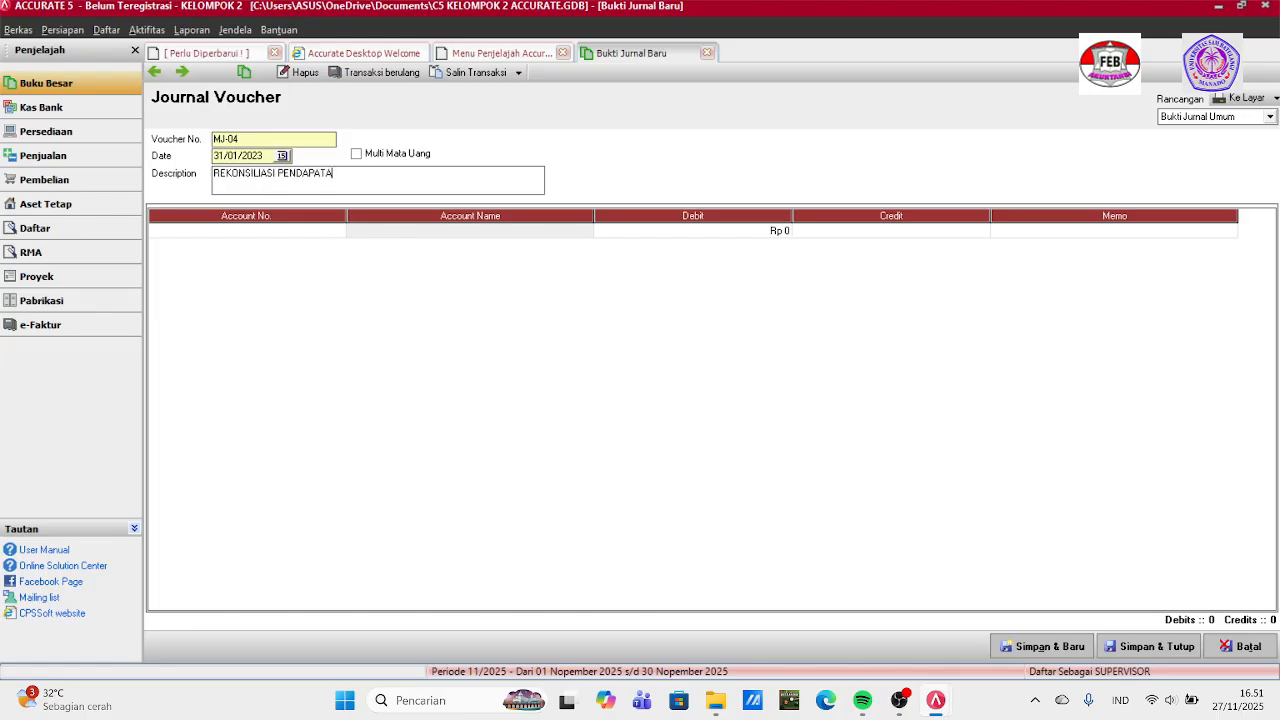
pyautogui.write('N BUNGA DAN BEBAN ADM. ')
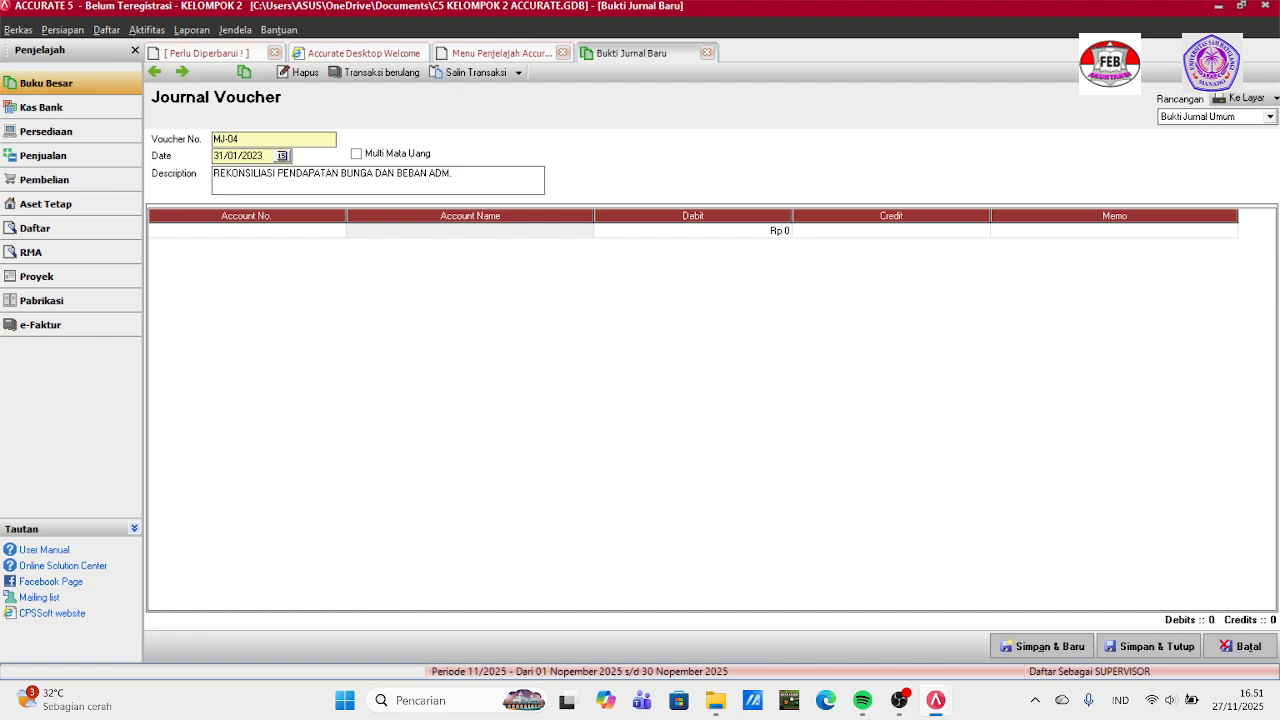
pyautogui.write('BANK')
# Choose account 7200.02 Biaya Adm Bank & Buku Cek/Giro for the first journal line.
pyautogui.click(318, 231)
pyautogui.click(339, 230)
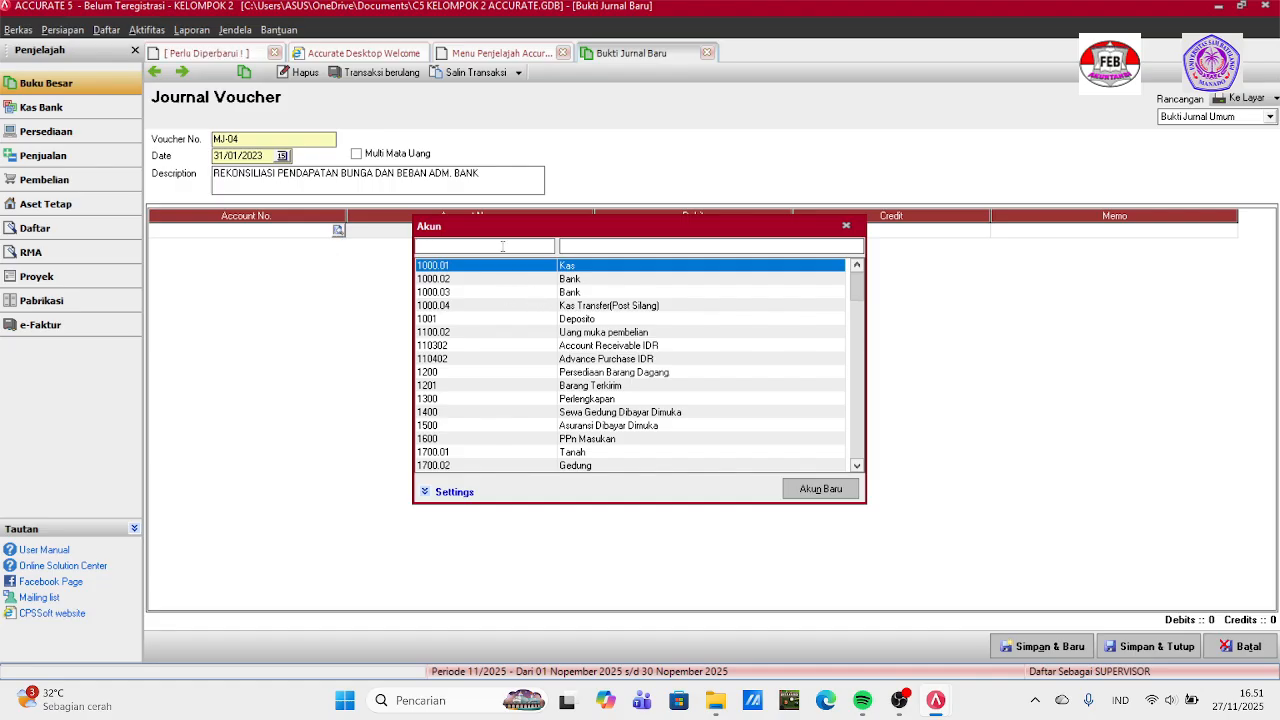
pyautogui.write('72')
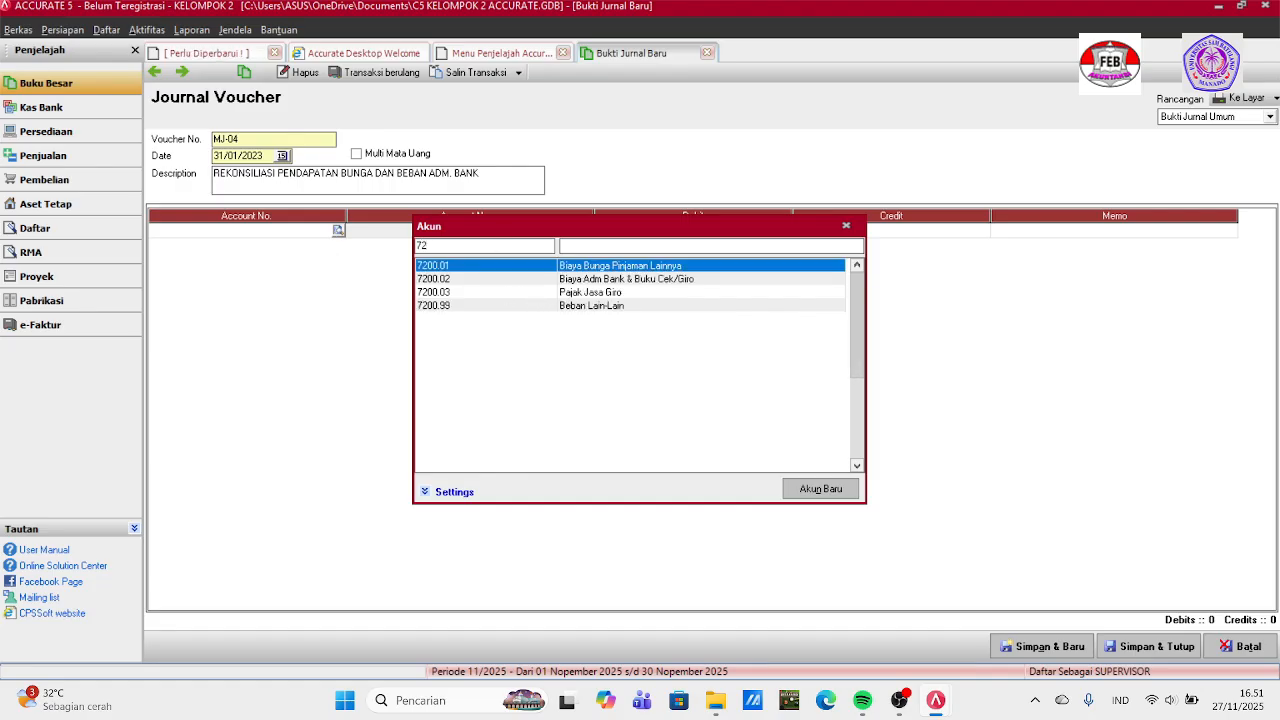
pyautogui.click(586, 283)
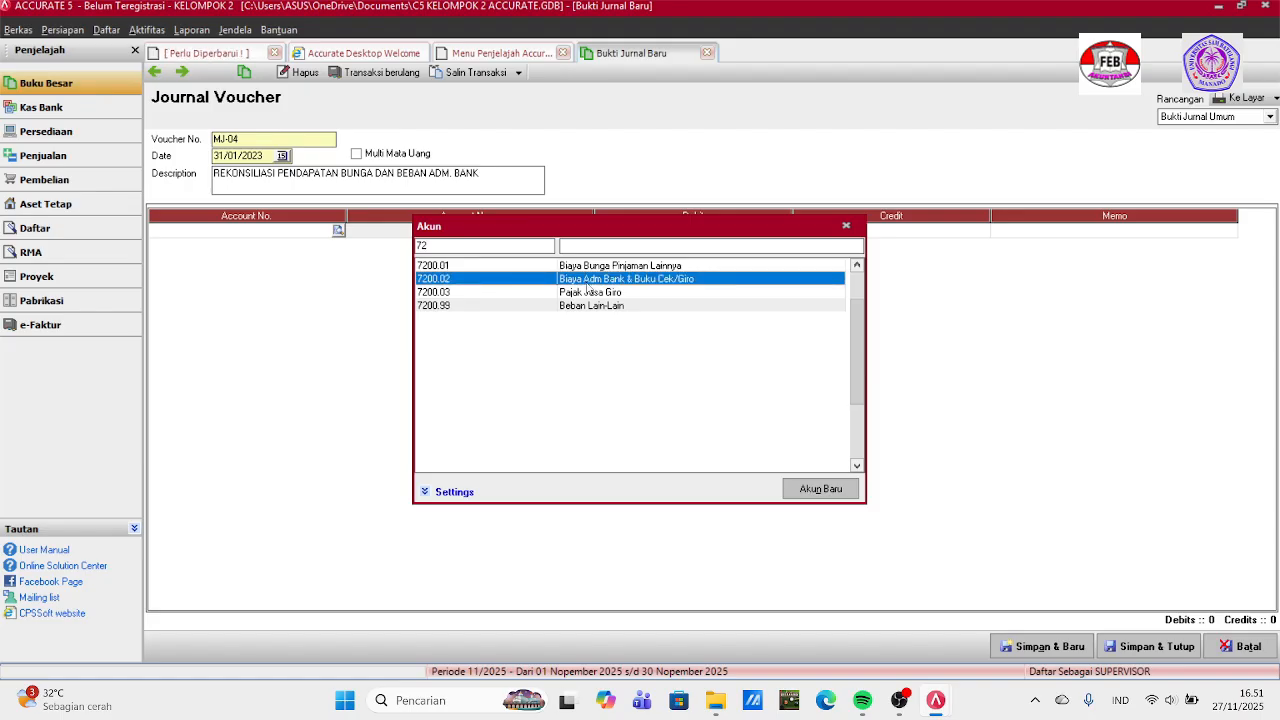
pyautogui.press('Return')
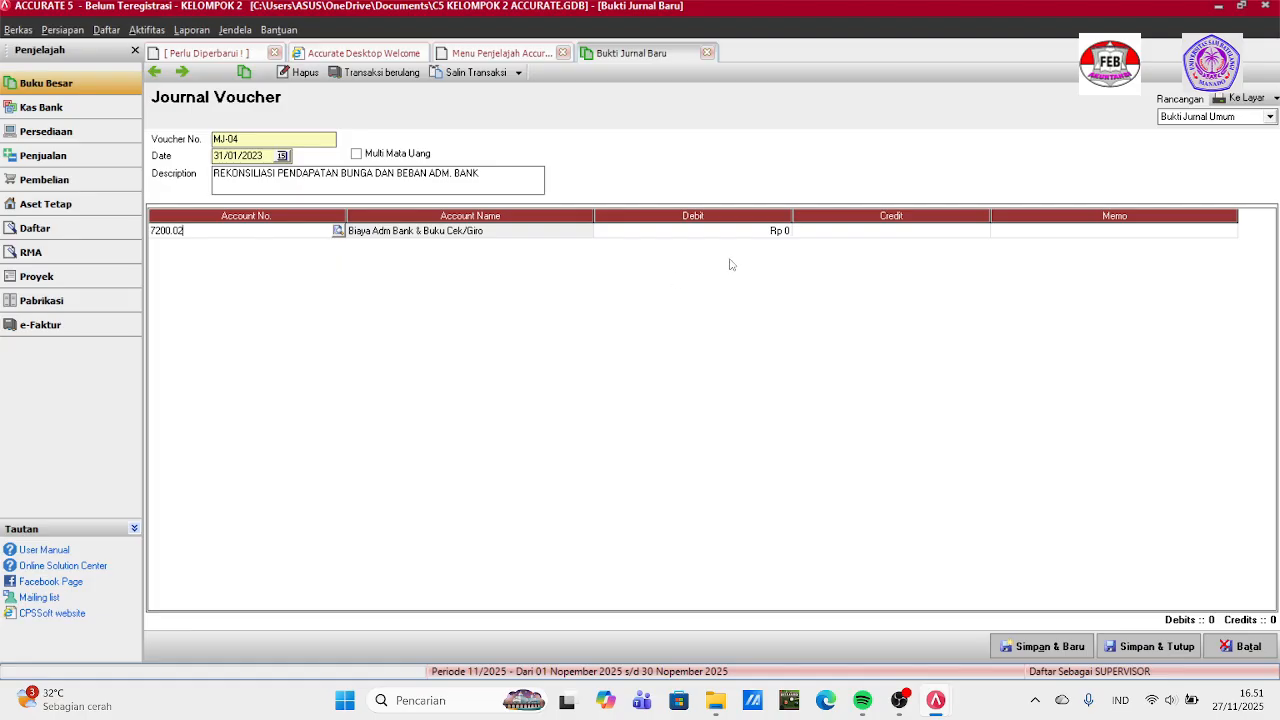
# Set the debit of the Biaya Adm Bank & Buku Cek/Giro line to Rp 250.000.
pyautogui.click(747, 235)
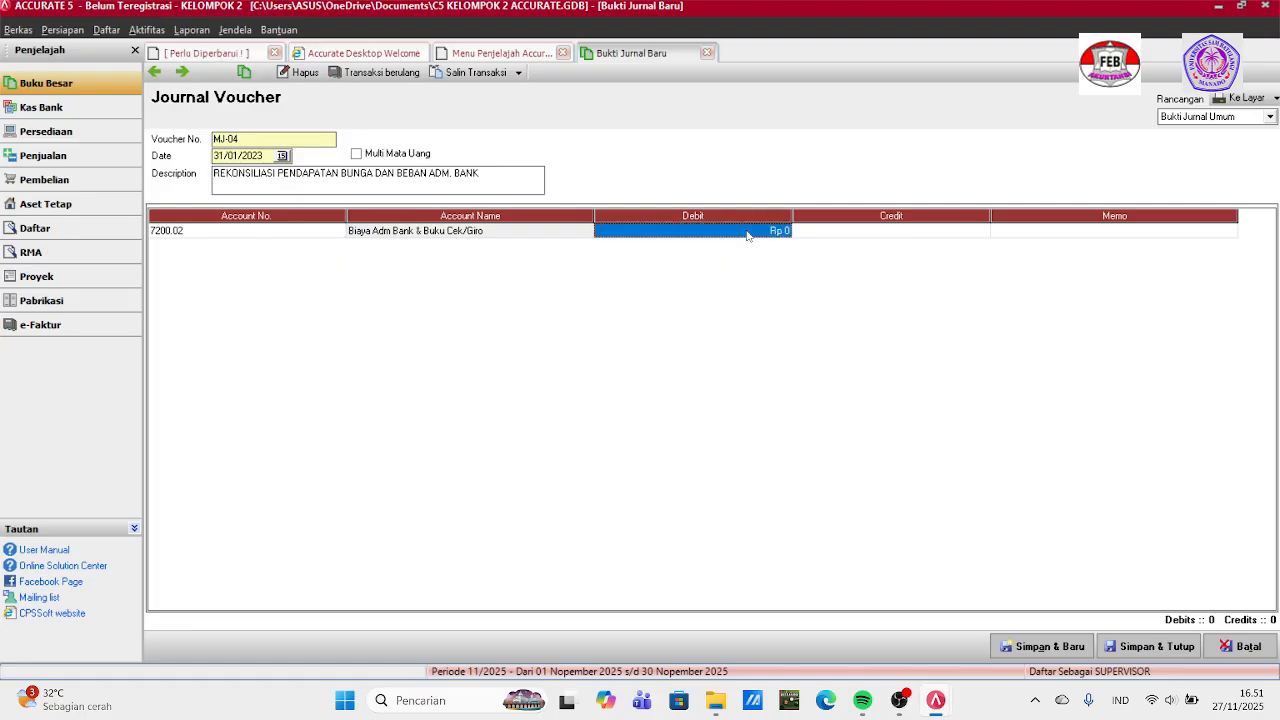
pyautogui.click(747, 231)
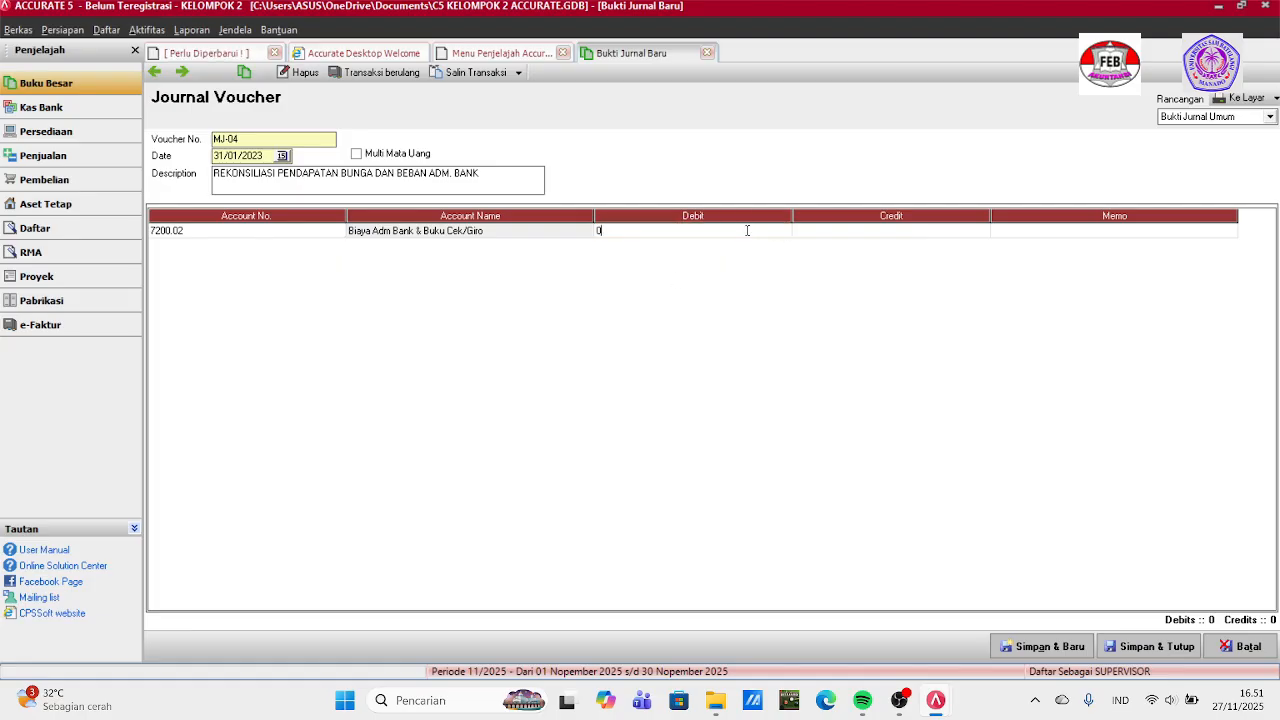
pyautogui.write('250')
pyautogui.press('BackSpace')
pyautogui.press('BackSpace')
pyautogui.press('BackSpace')
pyautogui.write('250')
pyautogui.write('000')
pyautogui.press('Tab')
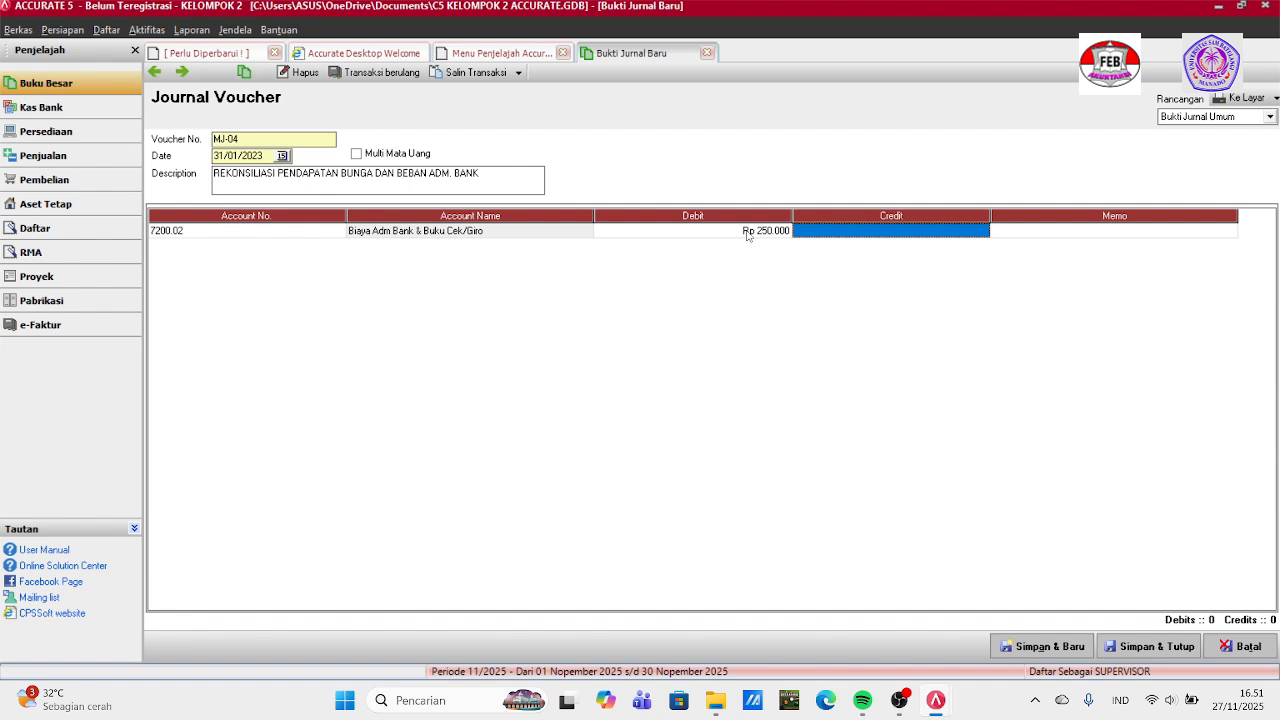
pyautogui.press('Tab')
pyautogui.press('Tab')
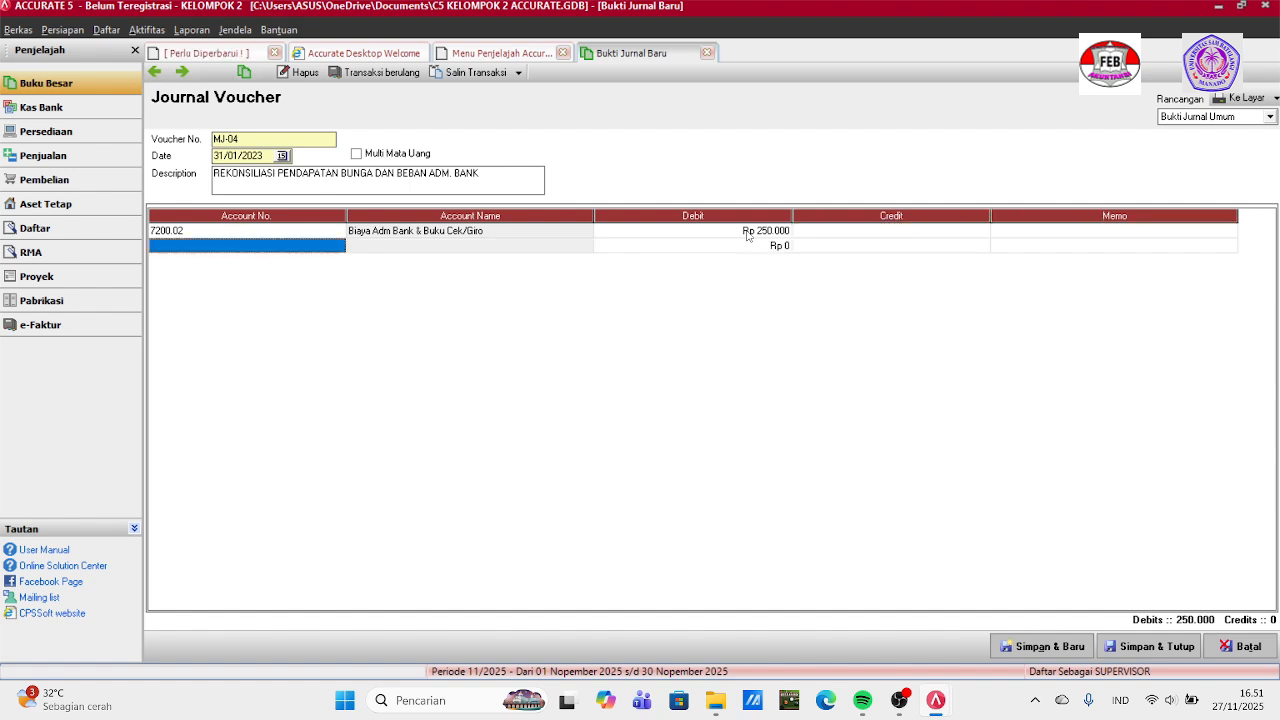
# Choose account 7100.02 Pendapatan Bunga Deposito for the second journal line.
pyautogui.click(338, 247)
pyautogui.click(338, 246)
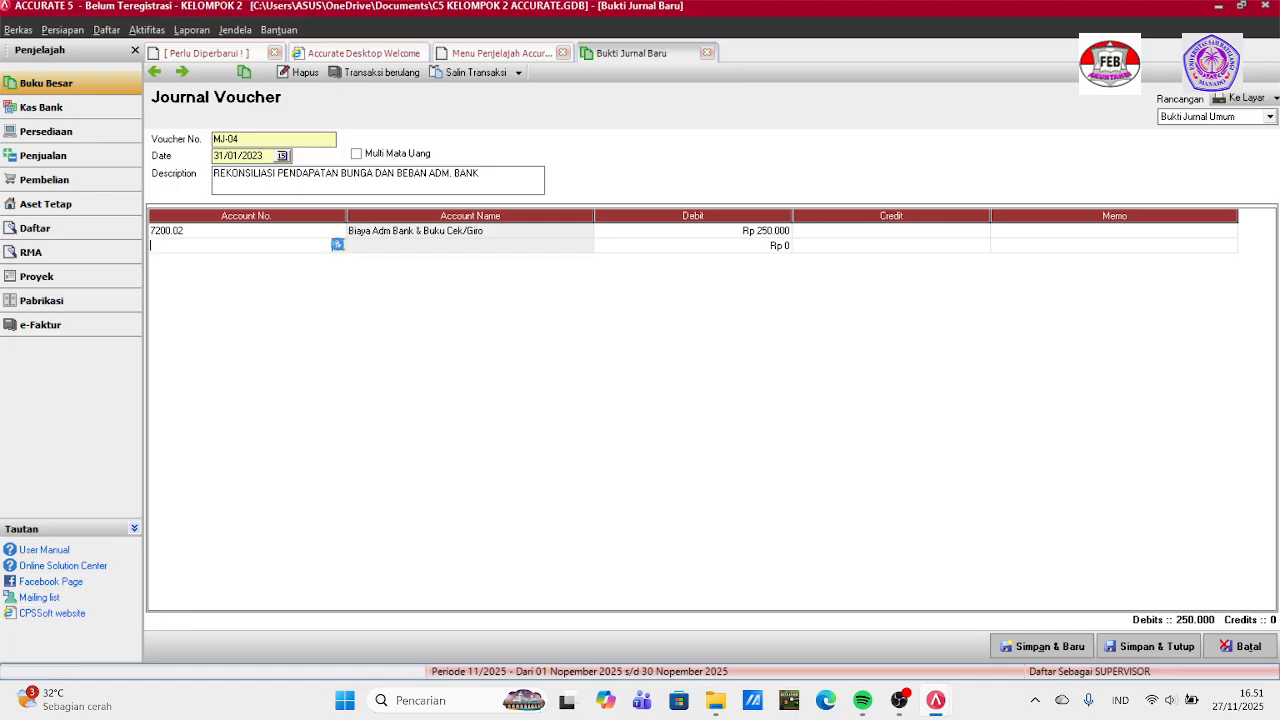
pyautogui.write('71')
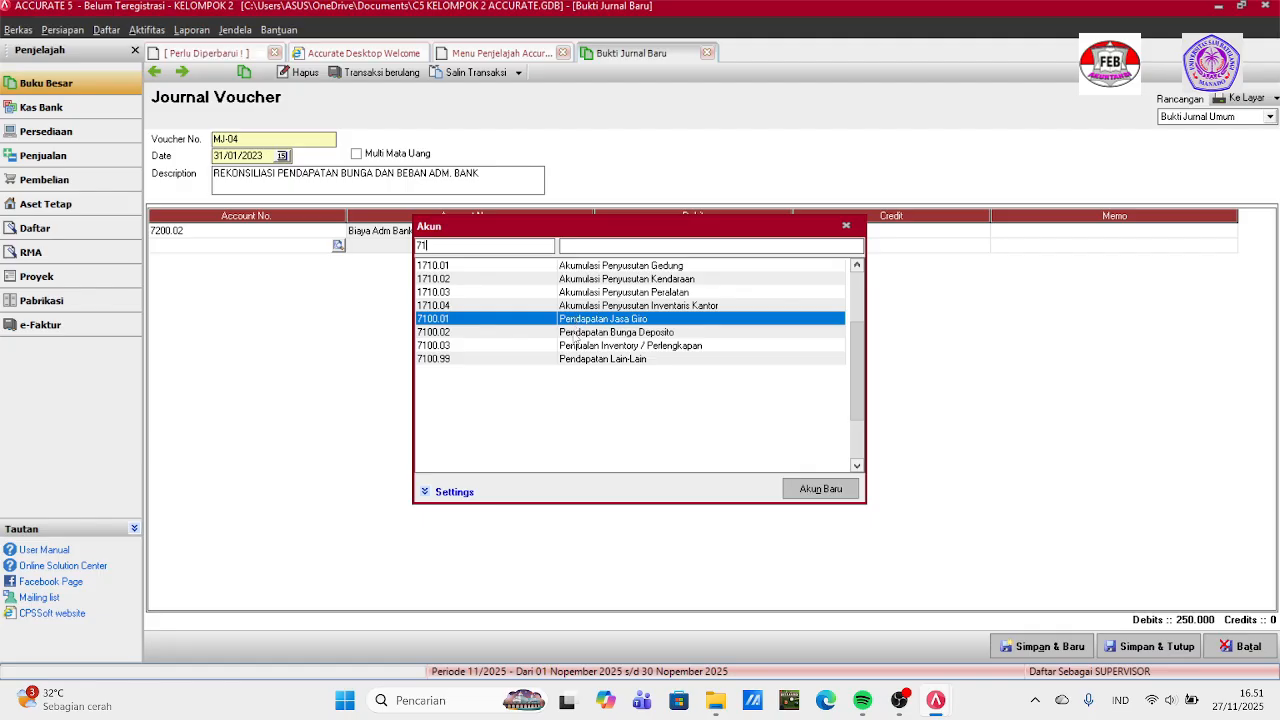
pyautogui.click(576, 332)
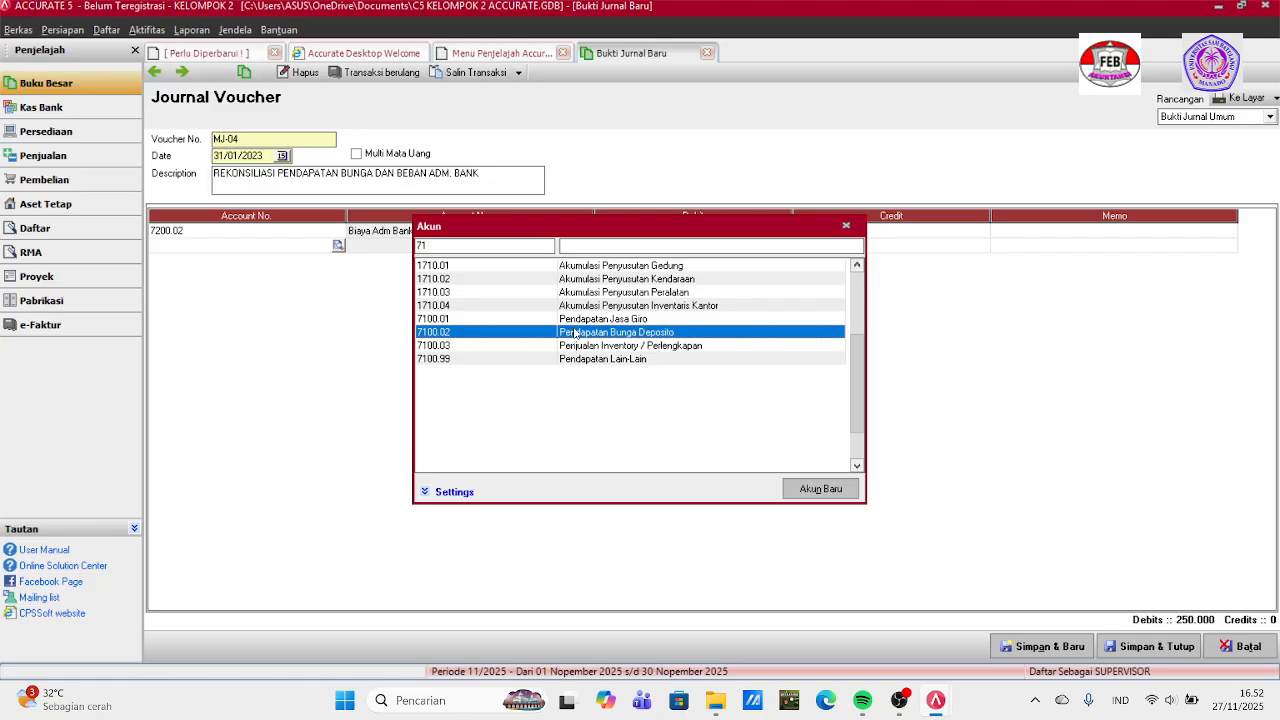
pyautogui.doubleClick(575, 333)
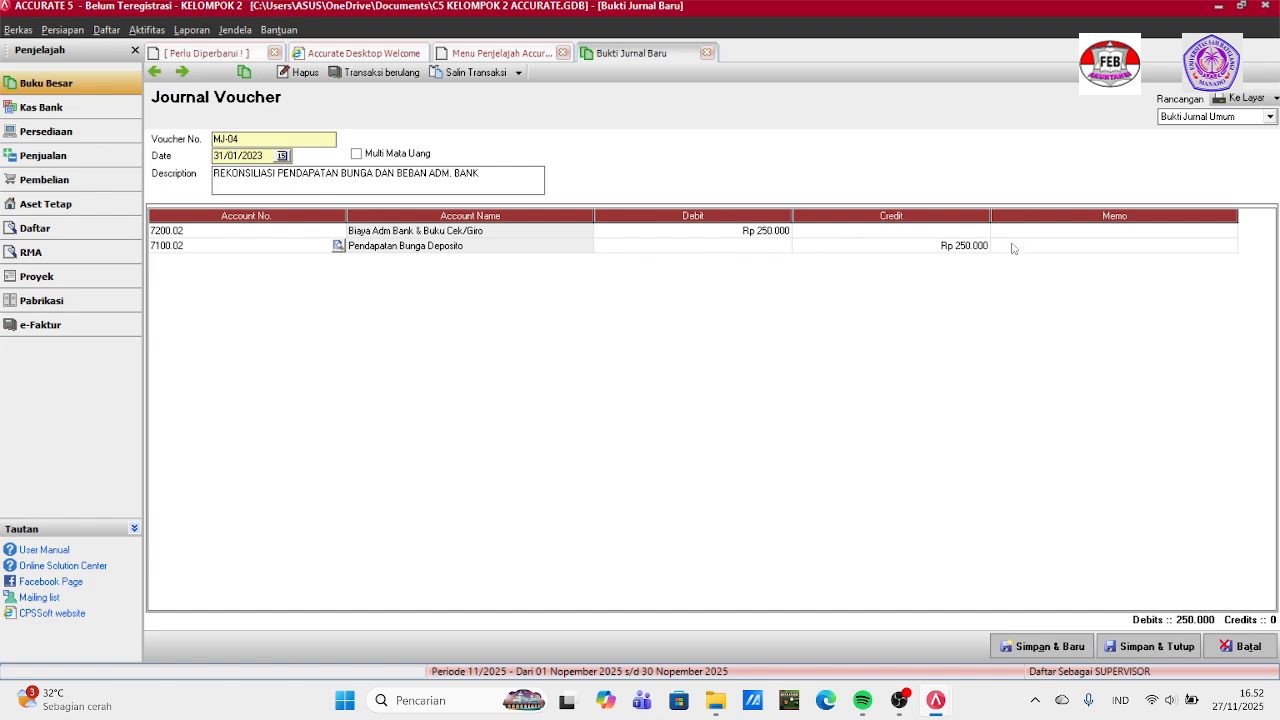
# Set the credit of the Pendapatan Bunga Deposito line to Rp 18.750.000.
pyautogui.click(952, 248)
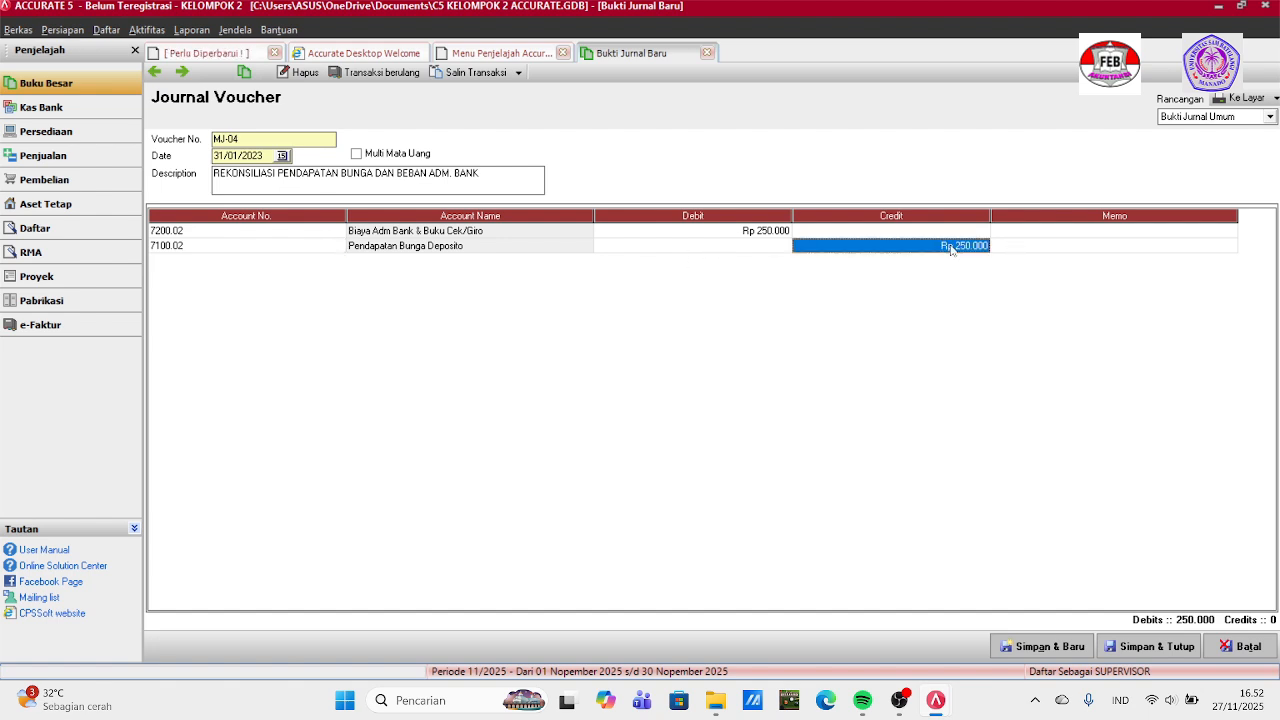
pyautogui.click(967, 245)
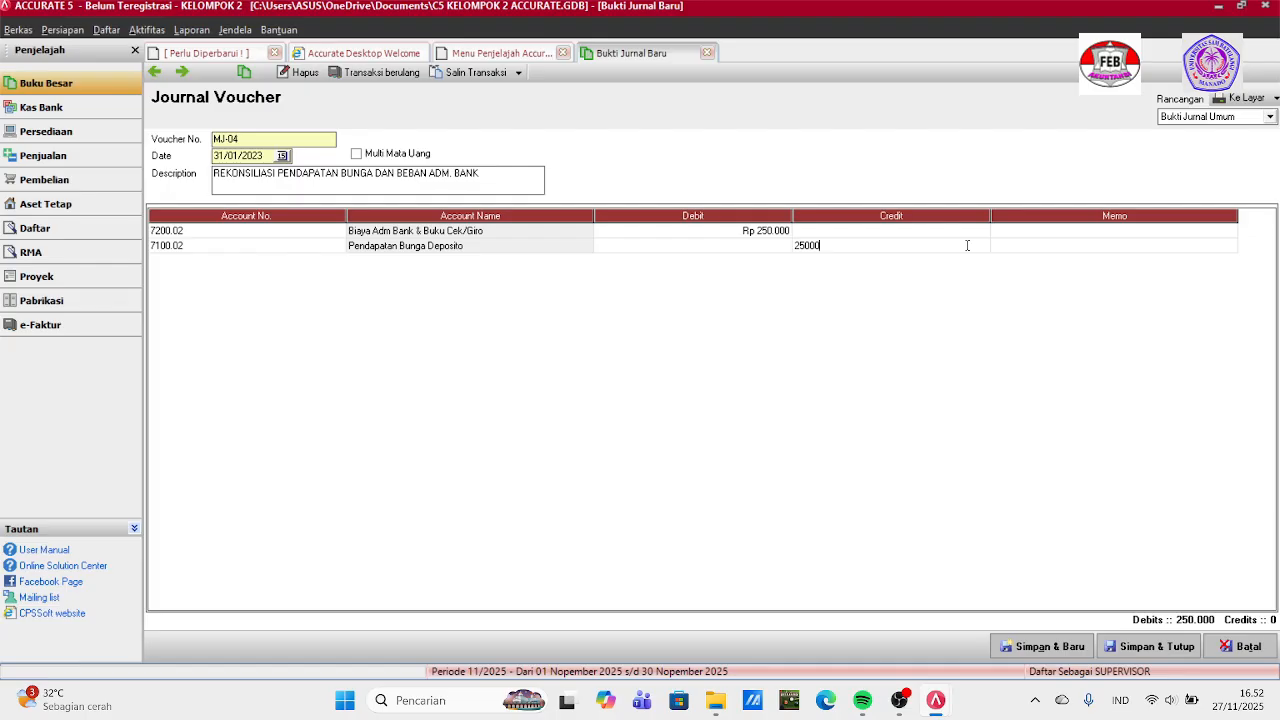
pyautogui.press('BackSpace')
pyautogui.press('BackSpace')
pyautogui.press('BackSpace')
pyautogui.press('BackSpace')
pyautogui.press('BackSpace')
pyautogui.write('18.750.000')
pyautogui.press('Return')
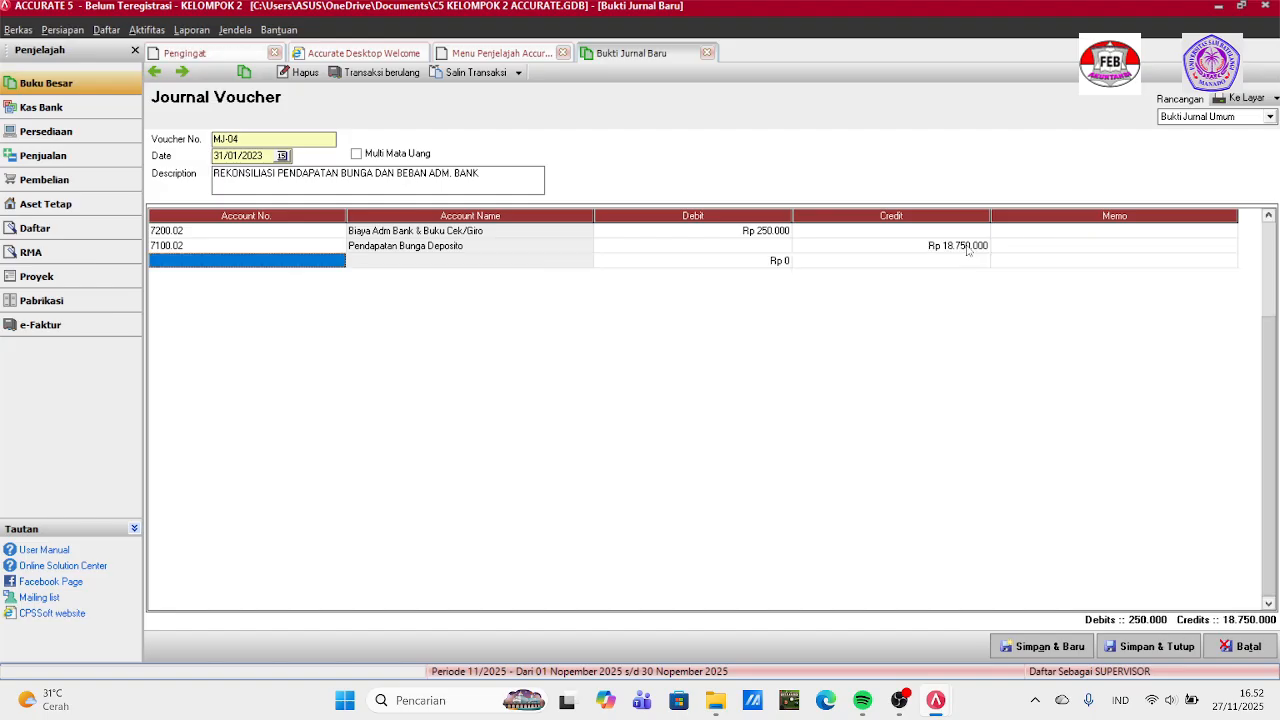
# Add account 1000.01 Kas as the third journal line with the balancing debit, and save and close voucher MJ-04.
pyautogui.click(338, 261)
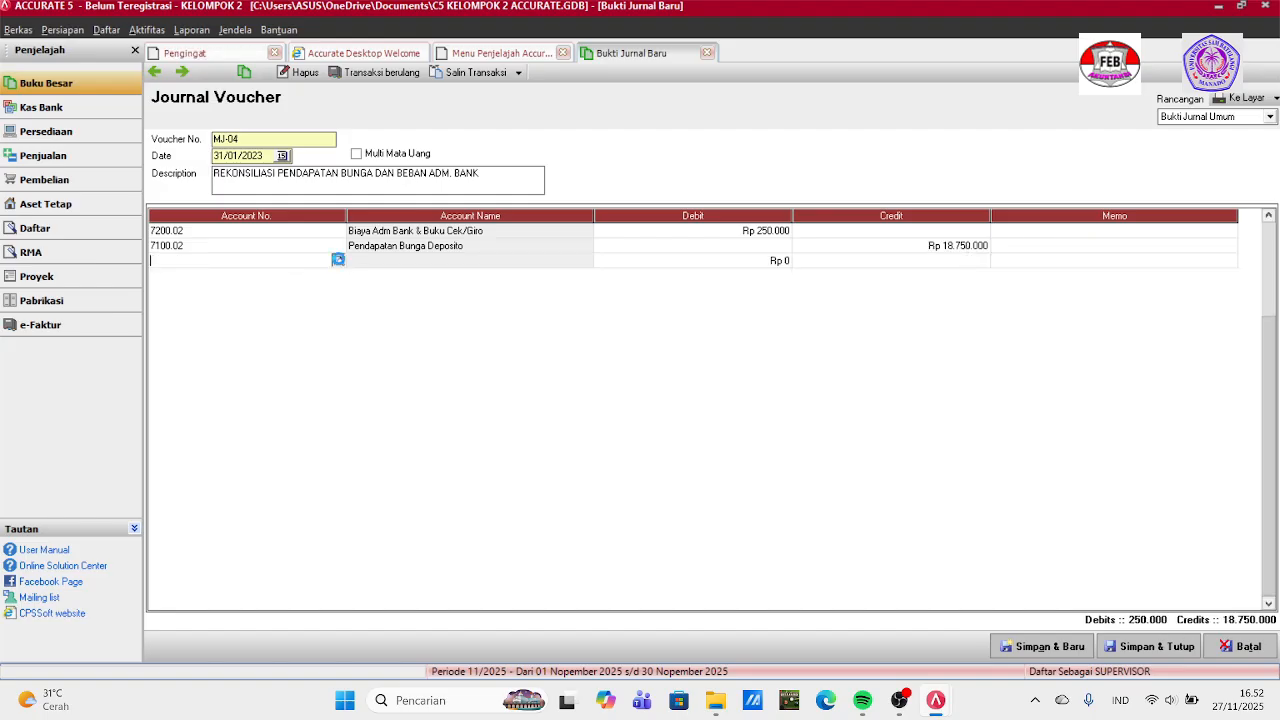
pyautogui.click(338, 260)
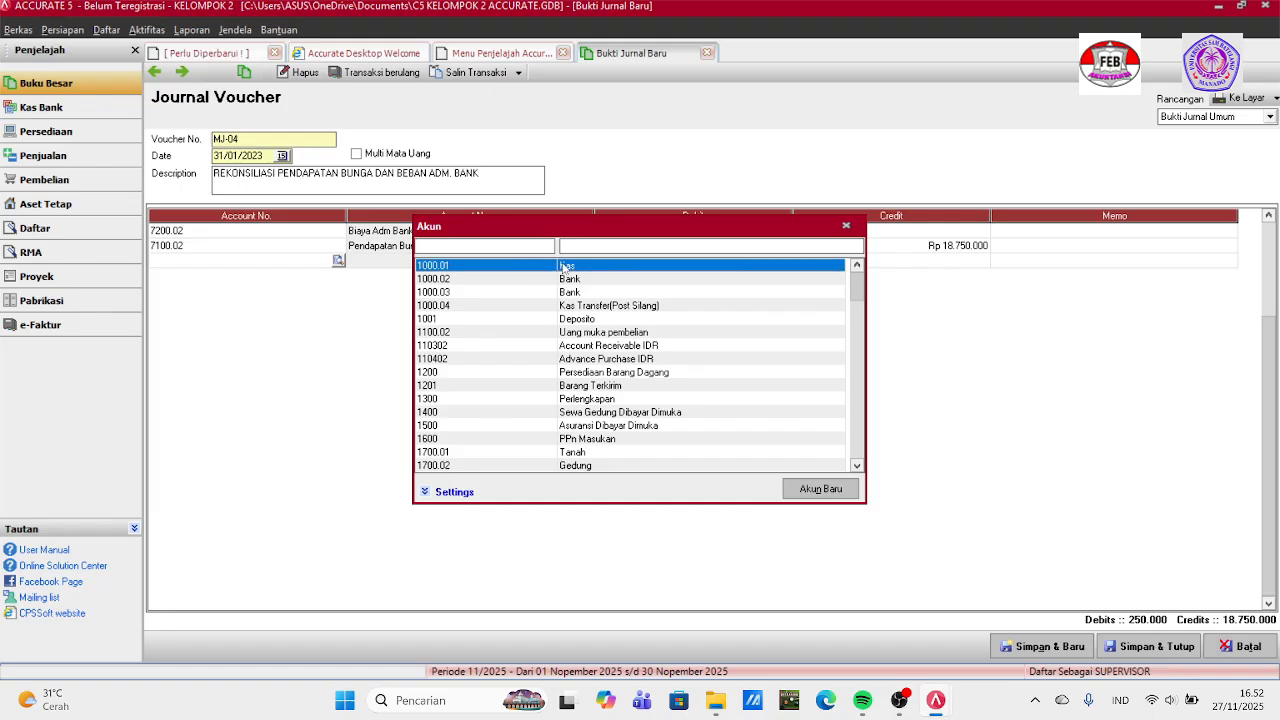
pyautogui.doubleClick(563, 266)
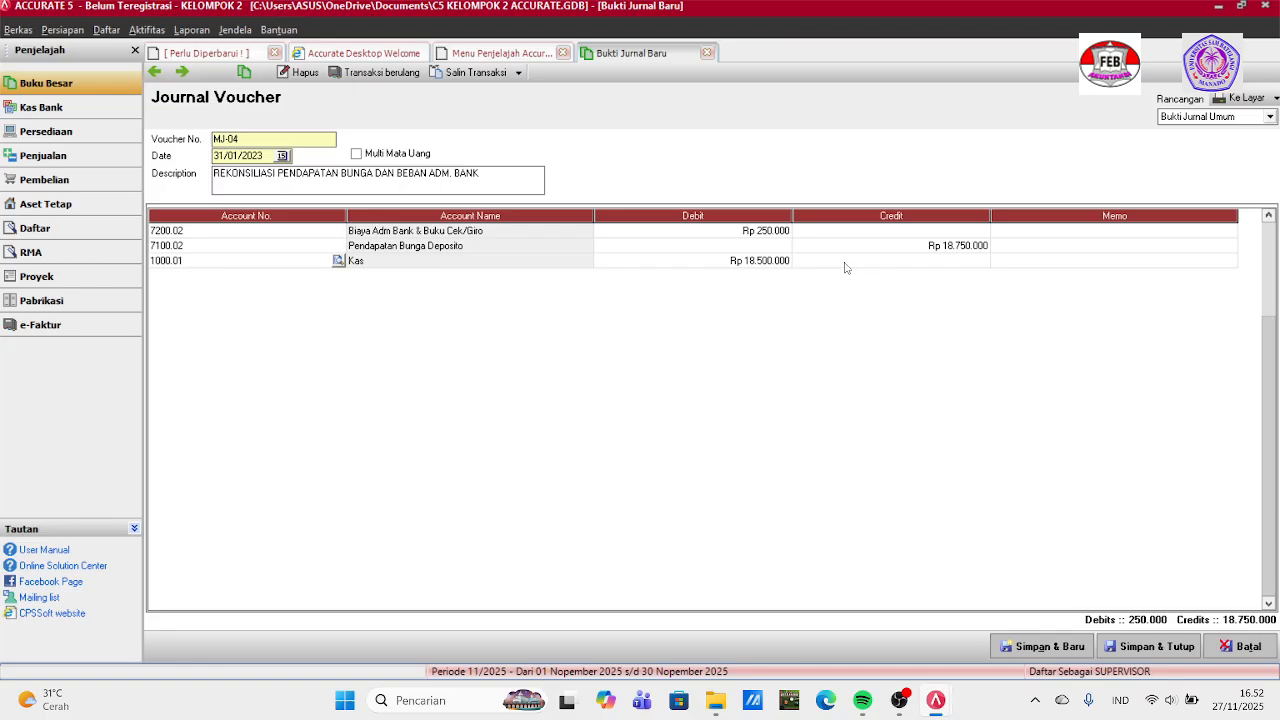
pyautogui.press('Tab')
pyautogui.press('Tab')
pyautogui.press('Tab')
pyautogui.press('Tab')
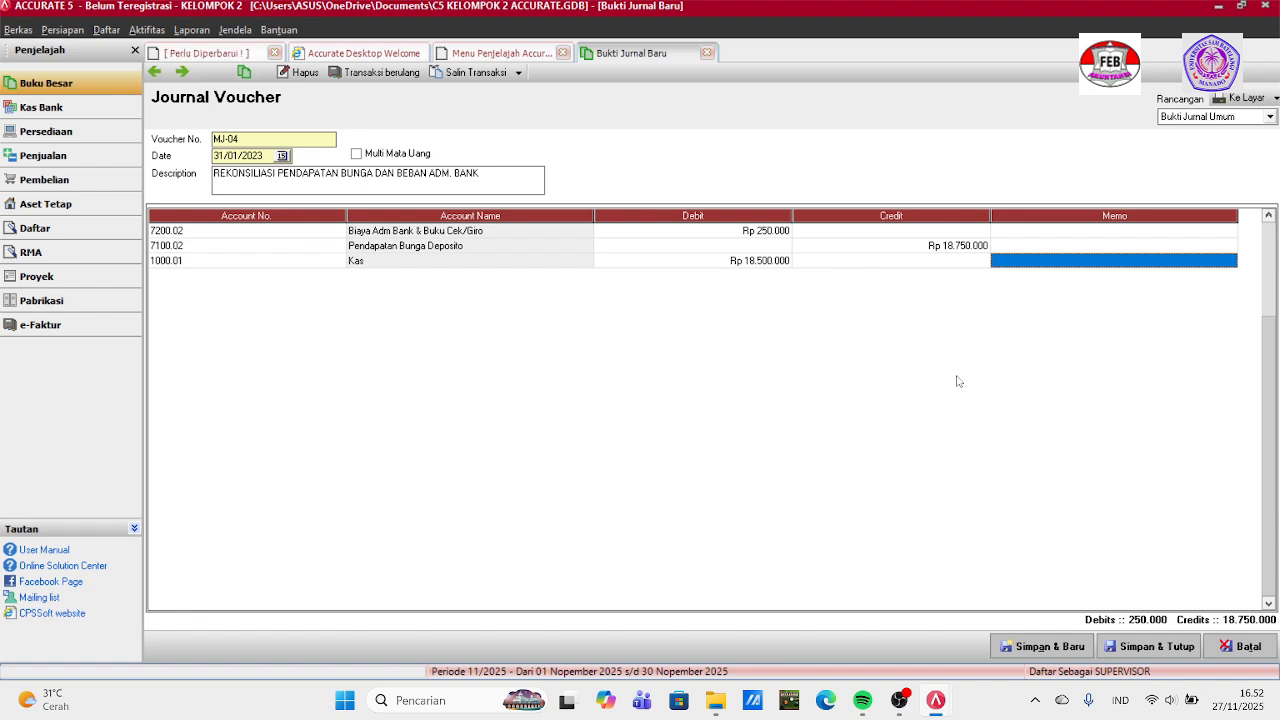
pyautogui.press('Tab')
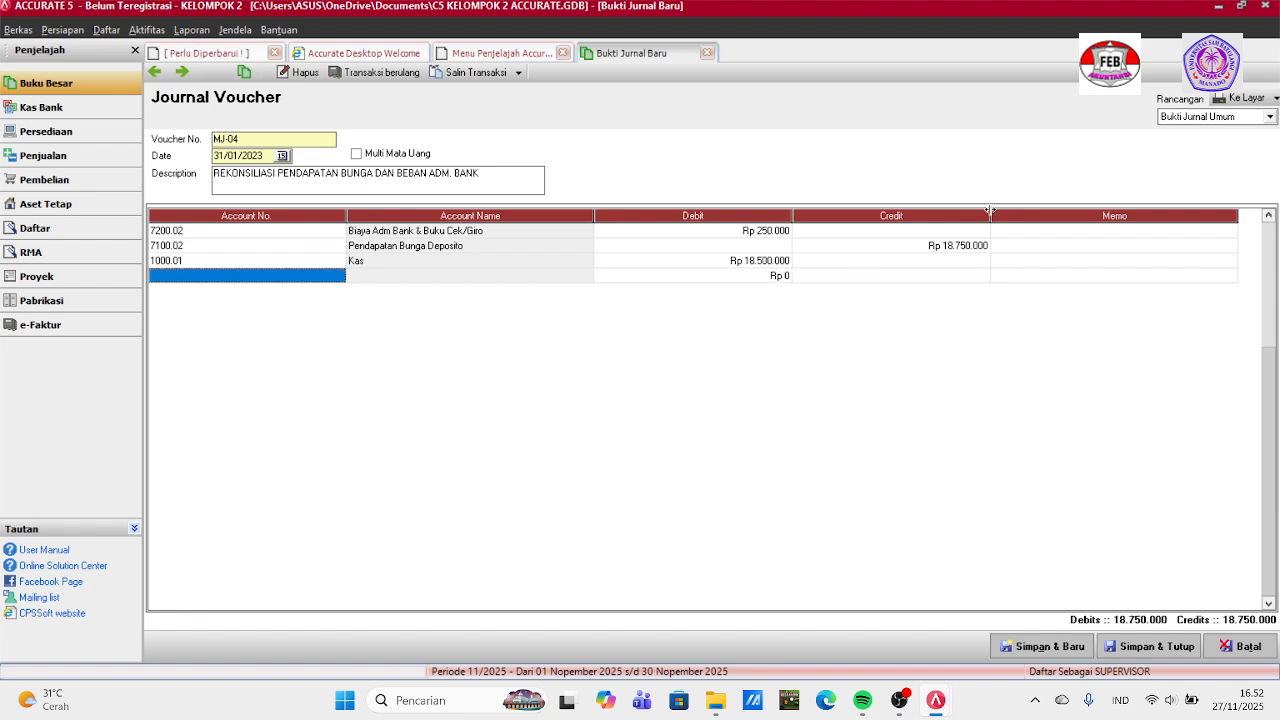
pyautogui.click(996, 232)
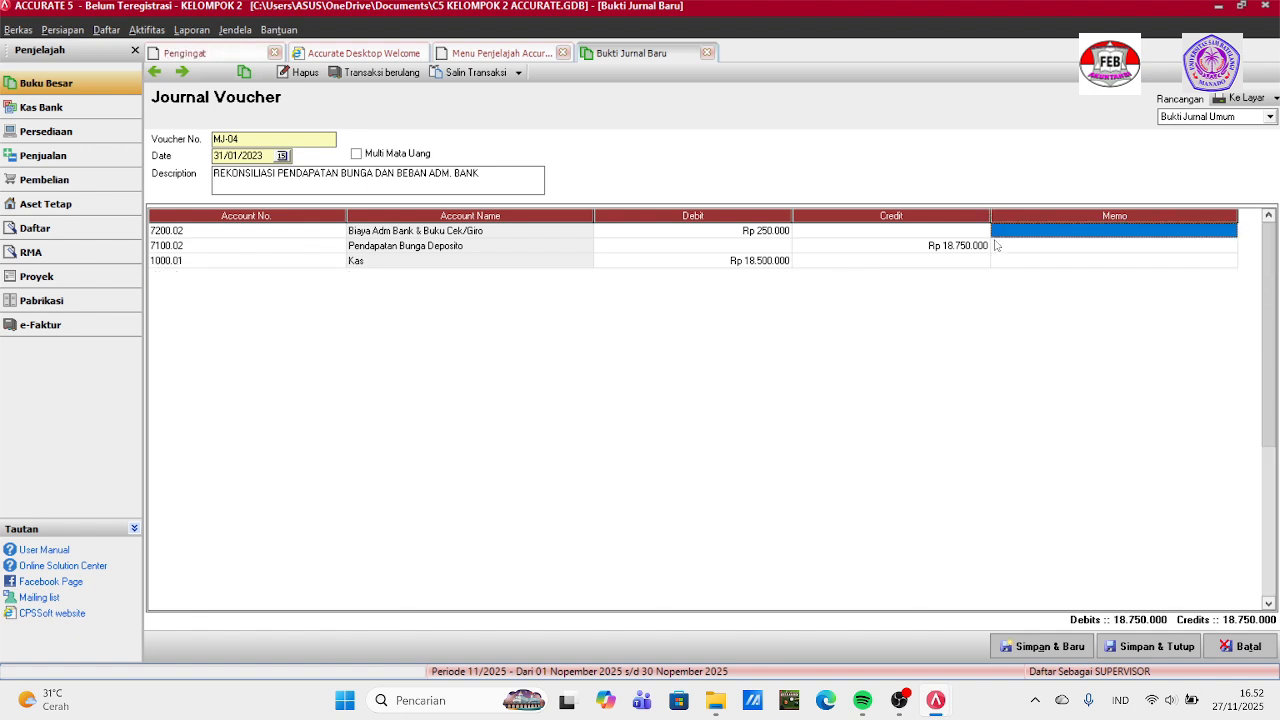
pyautogui.click(1148, 647)
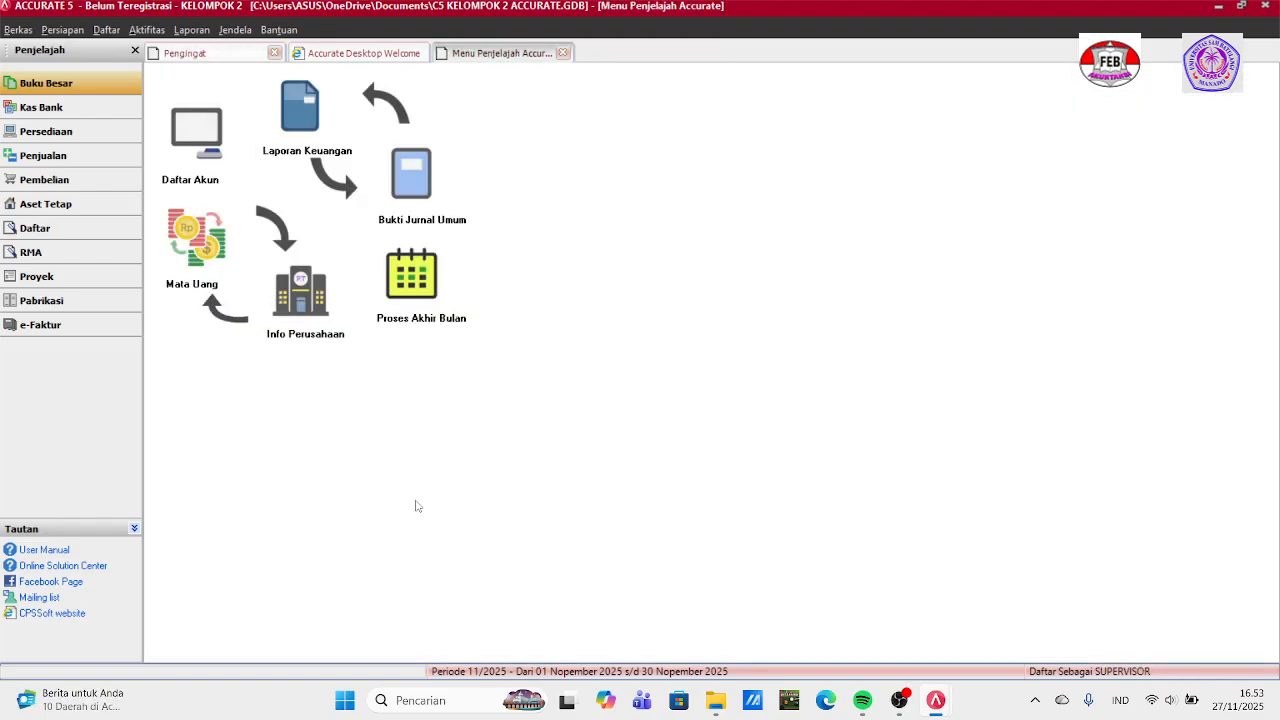
# Create a new cash/bank payment and set it as paid from account 1000.02 Bank.
pyautogui.click(97, 117)
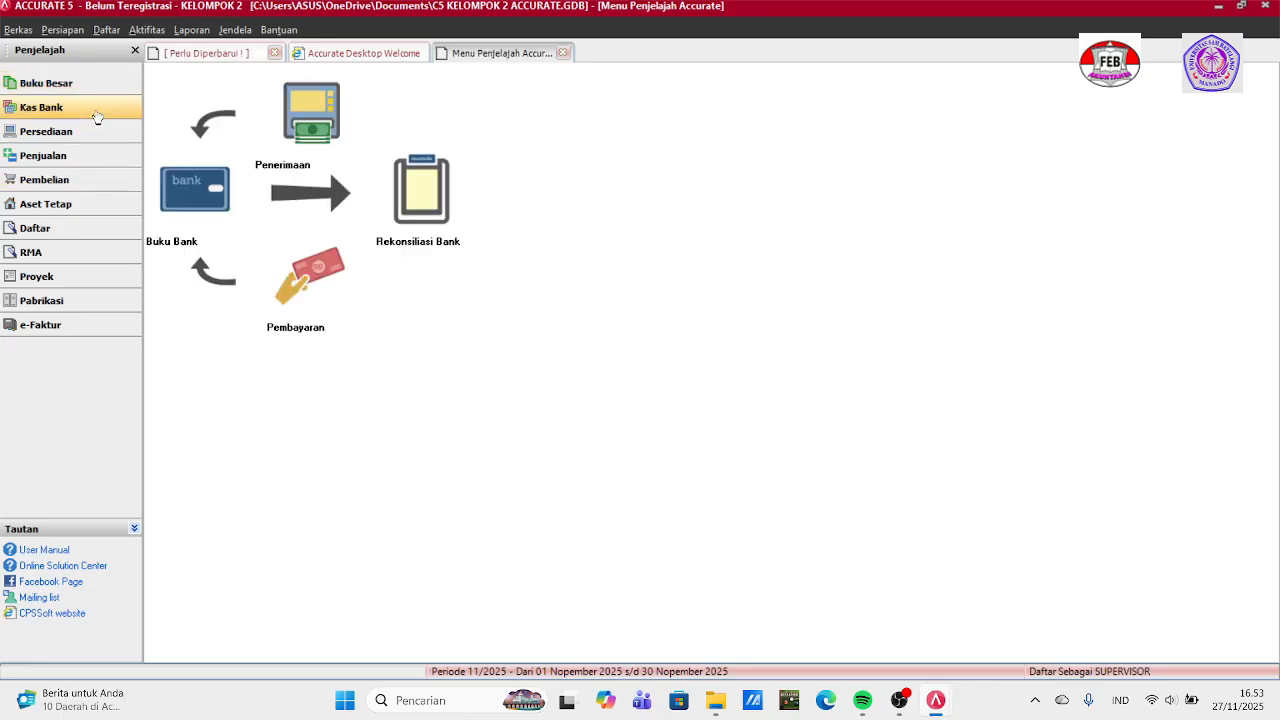
pyautogui.click(284, 308)
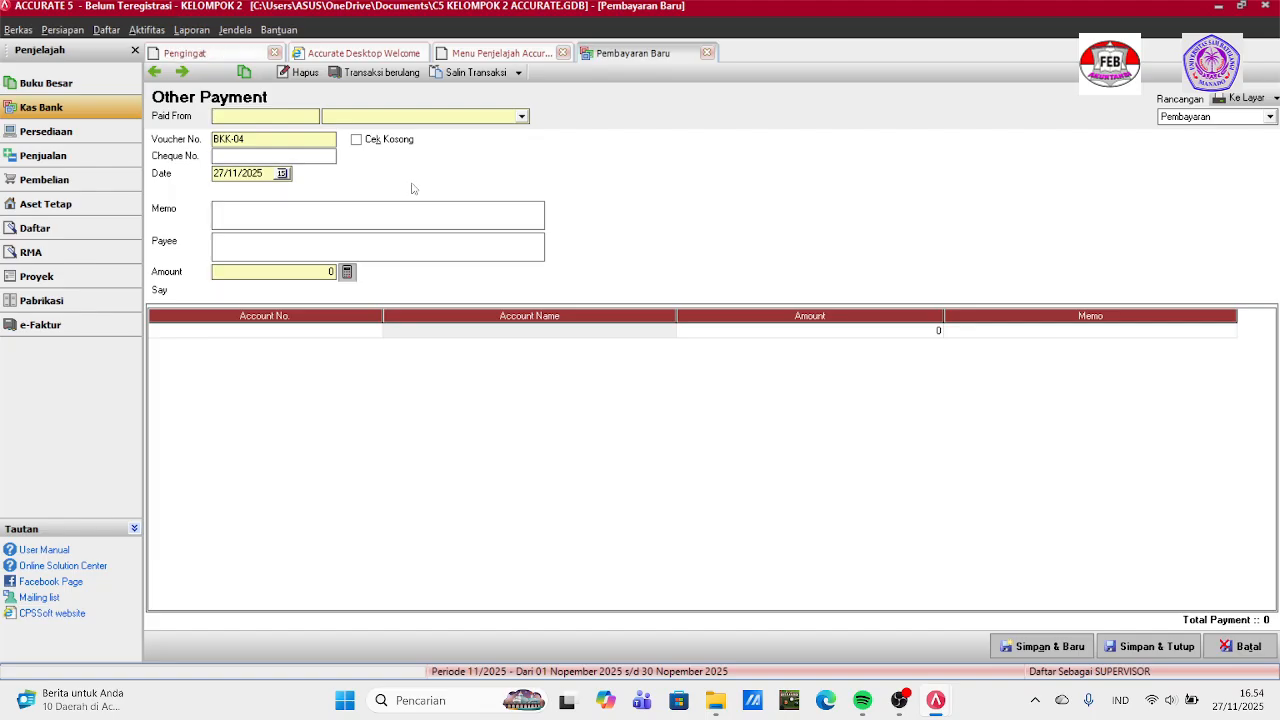
pyautogui.click(521, 116)
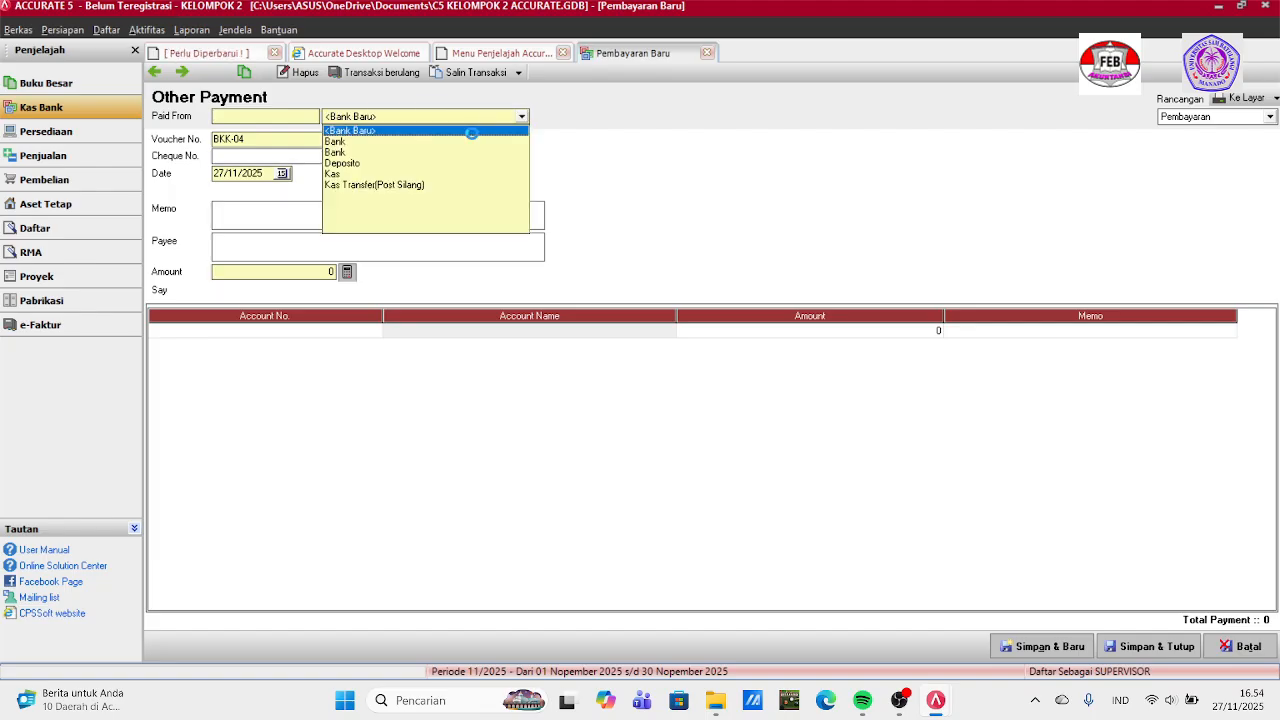
pyautogui.click(470, 128)
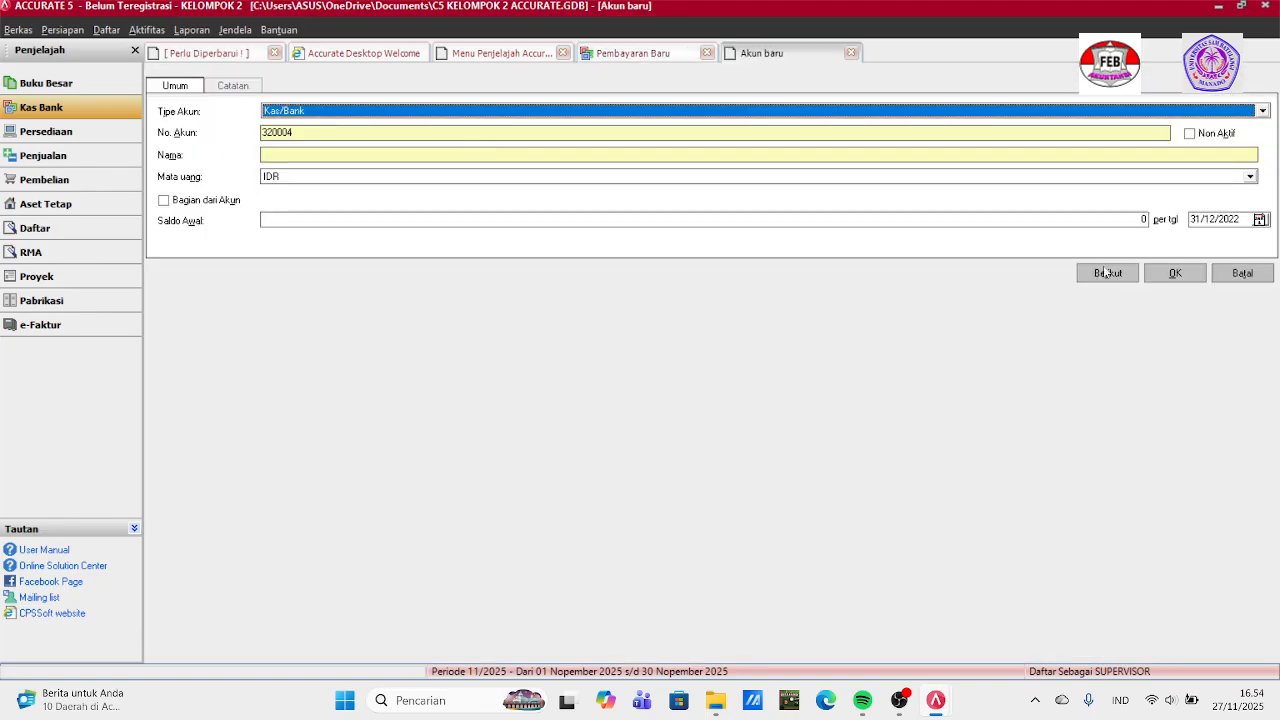
pyautogui.click(1242, 273)
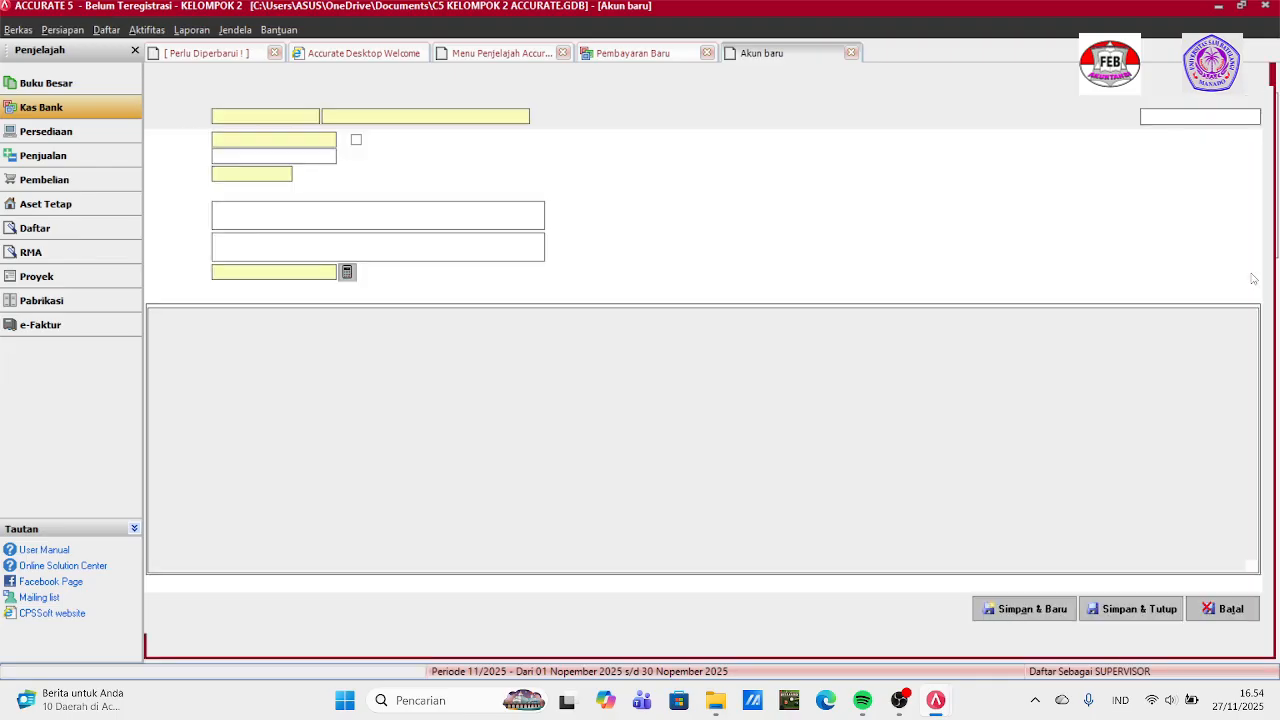
pyautogui.click(522, 116)
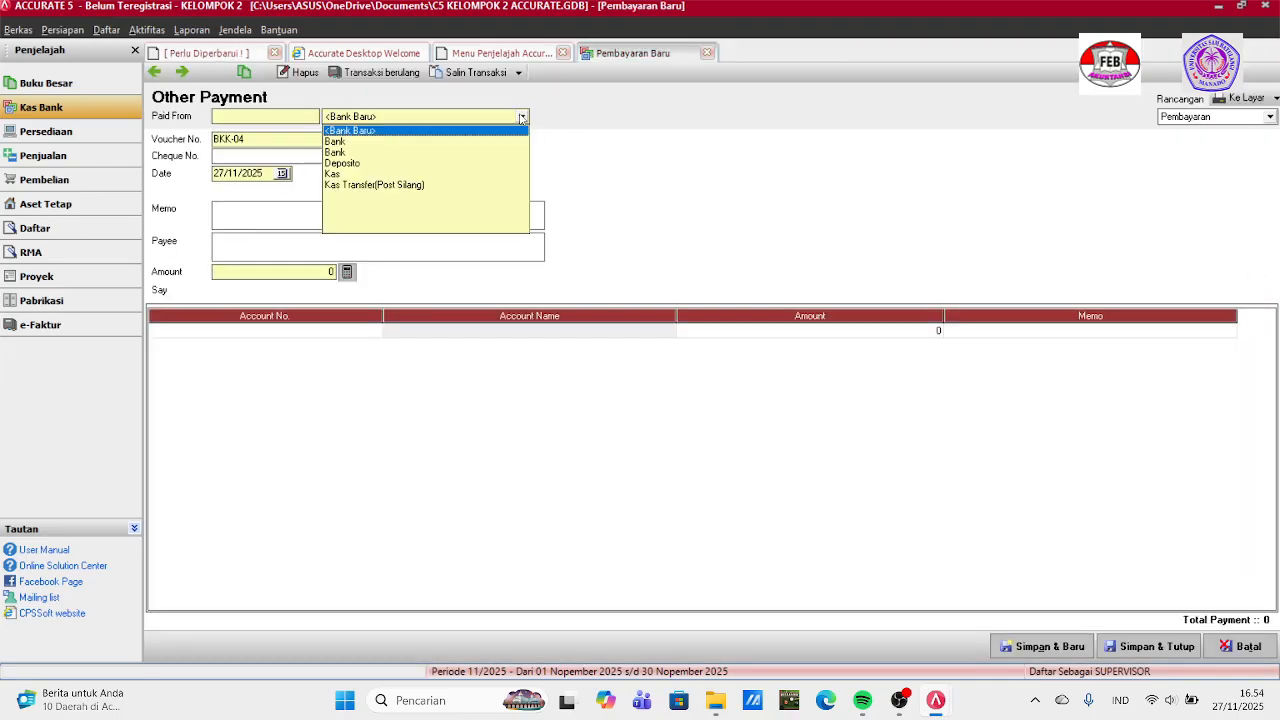
pyautogui.click(419, 141)
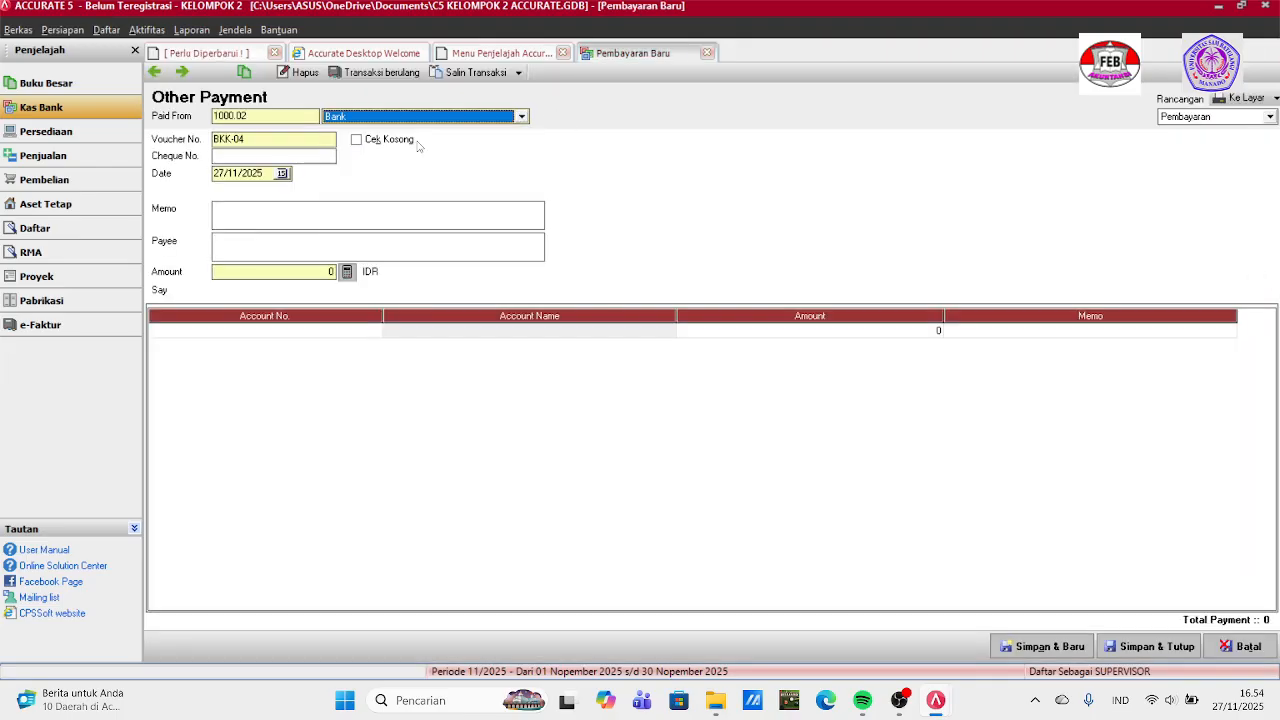
# Enter 05-CBD/23 as the cheque number of payment BKK-04.
pyautogui.click(288, 157)
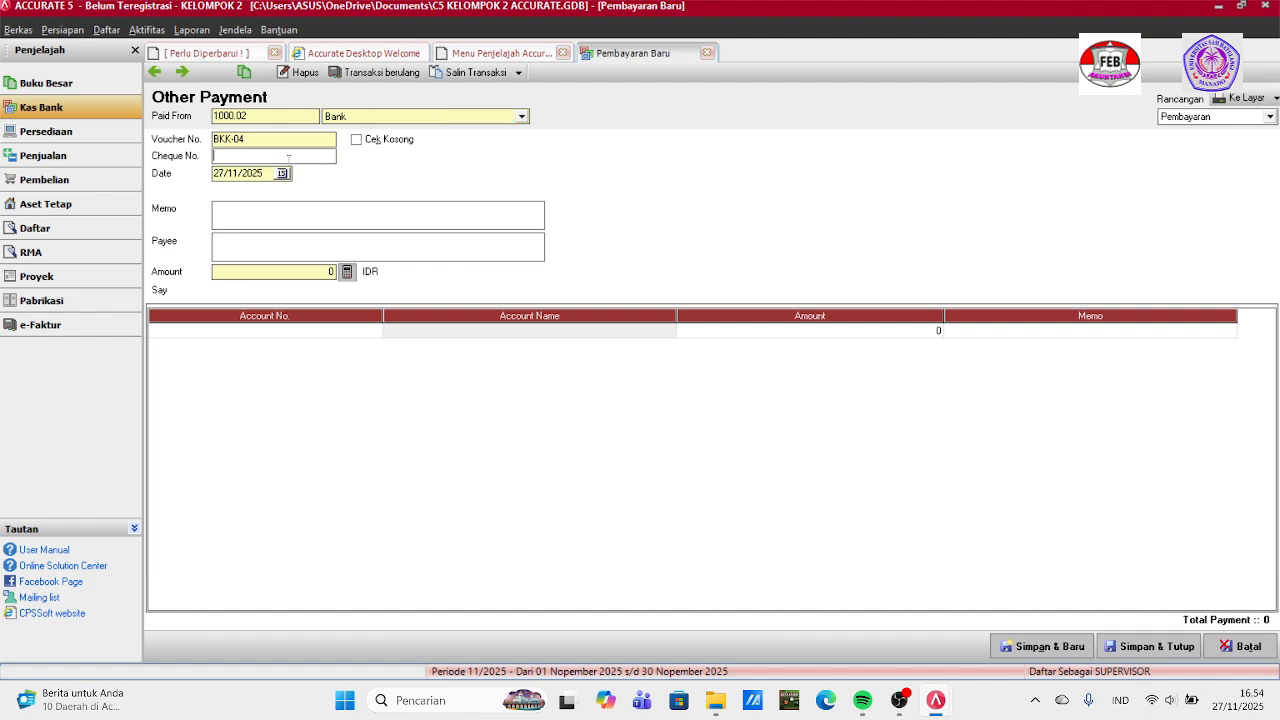
pyautogui.write('05')
pyautogui.write('.')
pyautogui.press('BackSpace')
pyautogui.write('-')
pyautogui.press('BackSpace')
pyautogui.write('cb')
pyautogui.press('BackSpace')
pyautogui.press('BackSpace')
pyautogui.press('BackSpace')
pyautogui.press('BackSpace')
pyautogui.write('-CBD/23')
# Set the date of payment BKK-04 to 31/01/2023.
pyautogui.doubleClick(262, 174)
pyautogui.press('BackSpace')
pyautogui.write('31/01/2023')
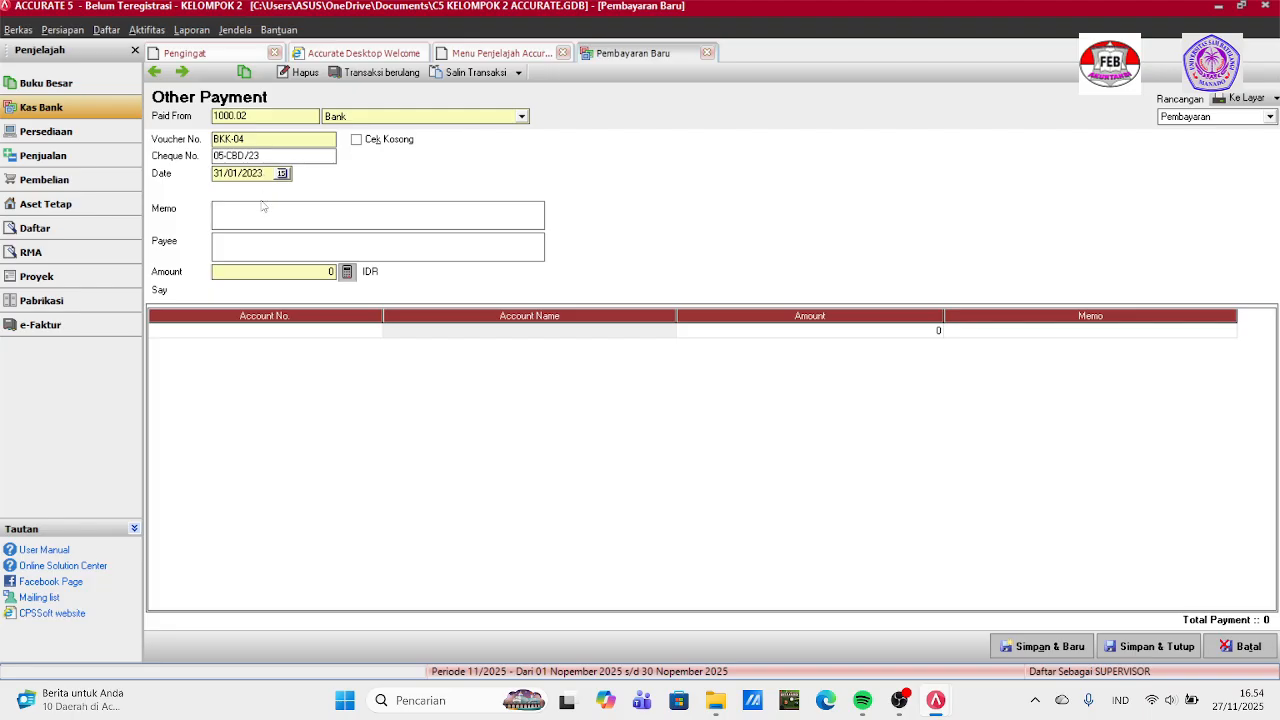
# Enter the payment memo "PEMBAYARAN GAJI KARYAWAN BULAN JANUARI 2023" and the payee HRD.
pyautogui.click(262, 205)
pyautogui.write('PEMBAYARAN GAJI KARYAWAN')
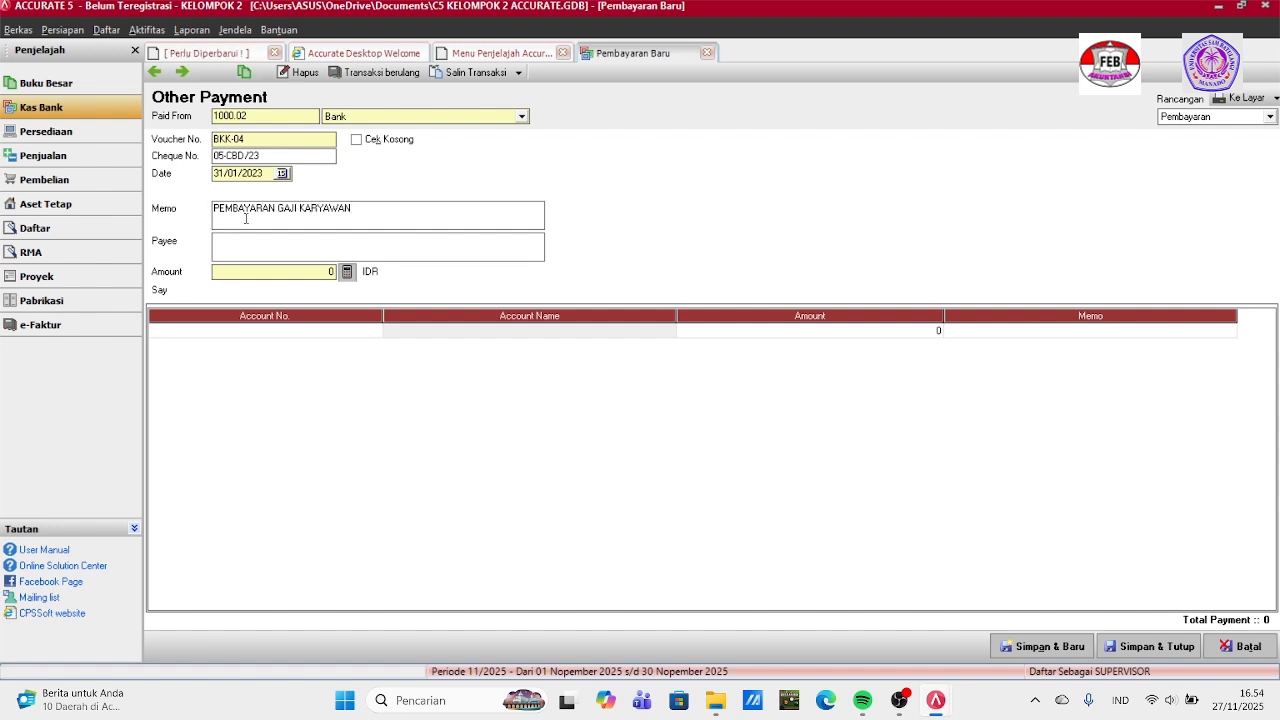
pyautogui.write(' BULAN JANUARI 2023')
pyautogui.click(244, 240)
pyautogui.write('HRD')
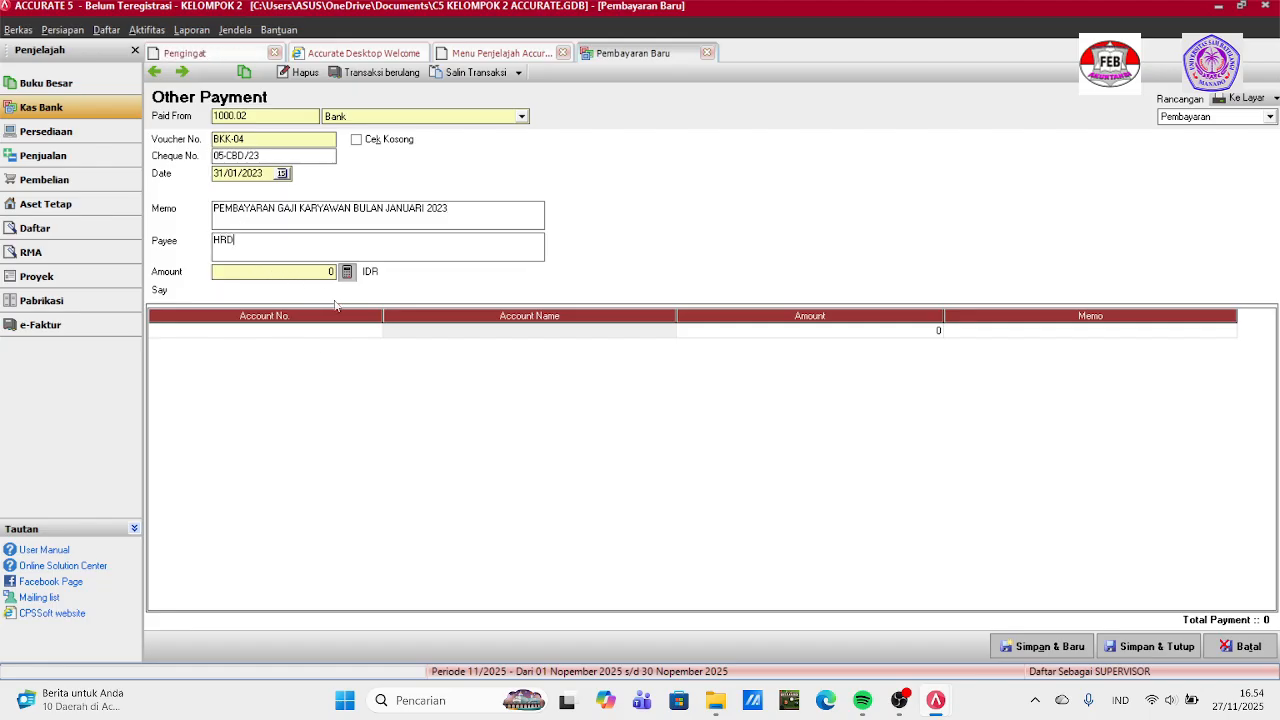
# Choose account 6201.01 Biaya Gaji, Lembur & THR for the first payment line.
pyautogui.click(310, 333)
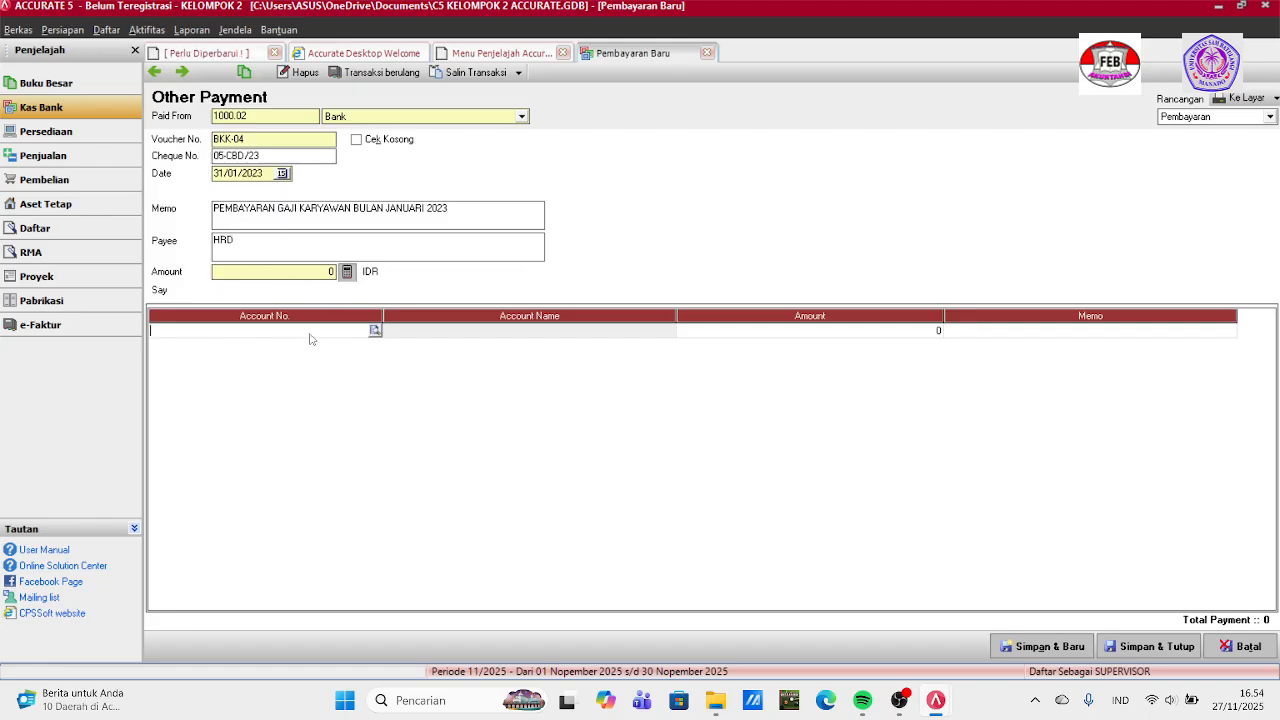
pyautogui.click(376, 330)
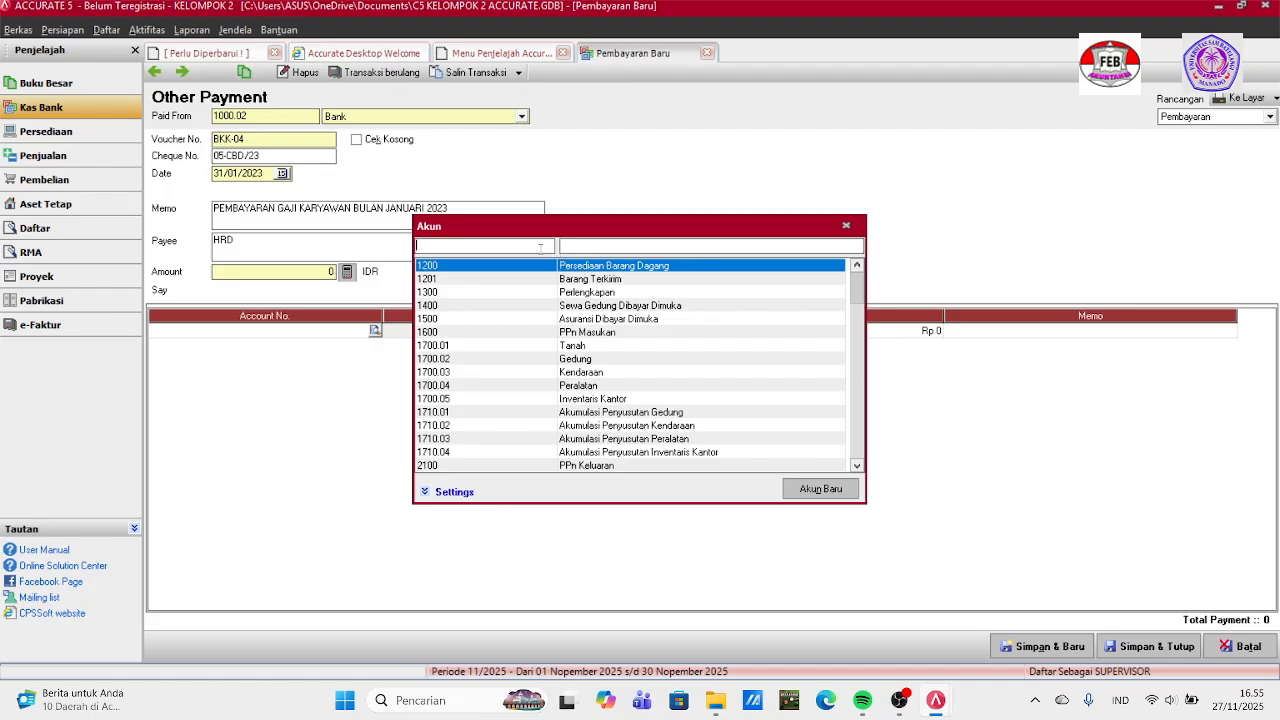
pyautogui.write('62')
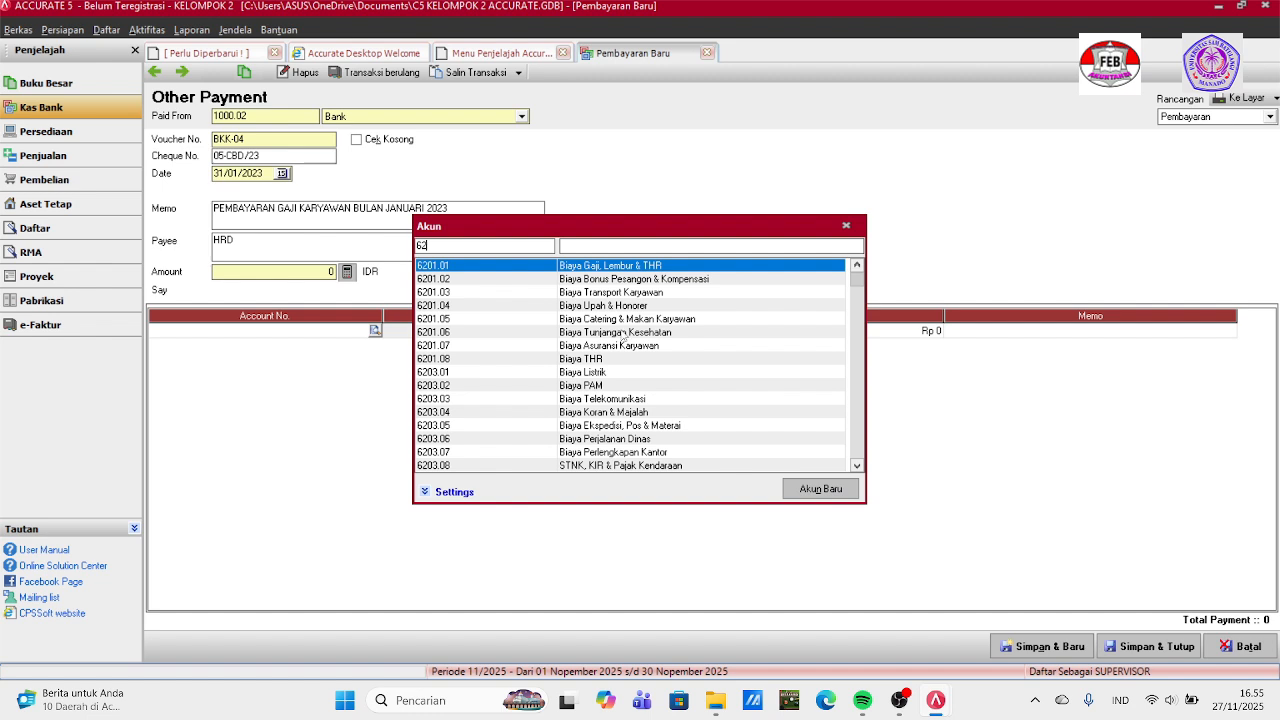
pyautogui.doubleClick(578, 266)
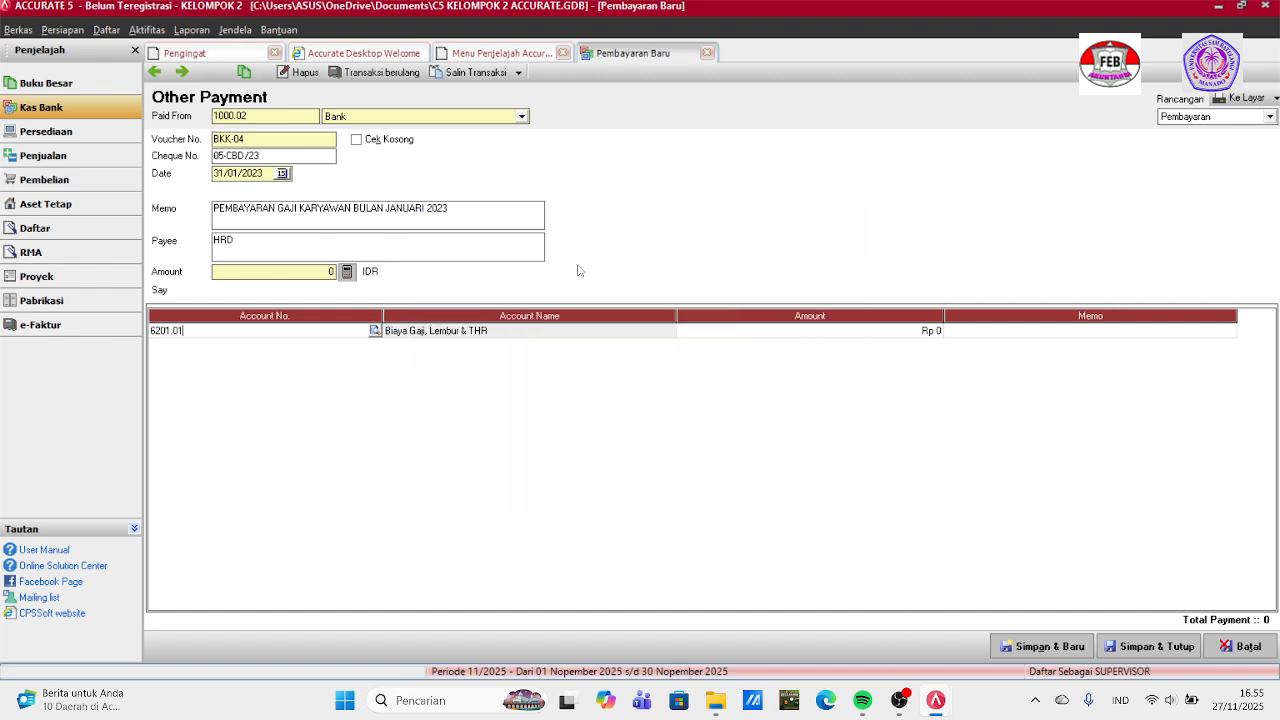
# Set the salary line amount to Rp 120.000.000 and calculate the payment's header amount from the lines.
pyautogui.click(791, 332)
pyautogui.write('120.000.000')
pyautogui.press('Tab')
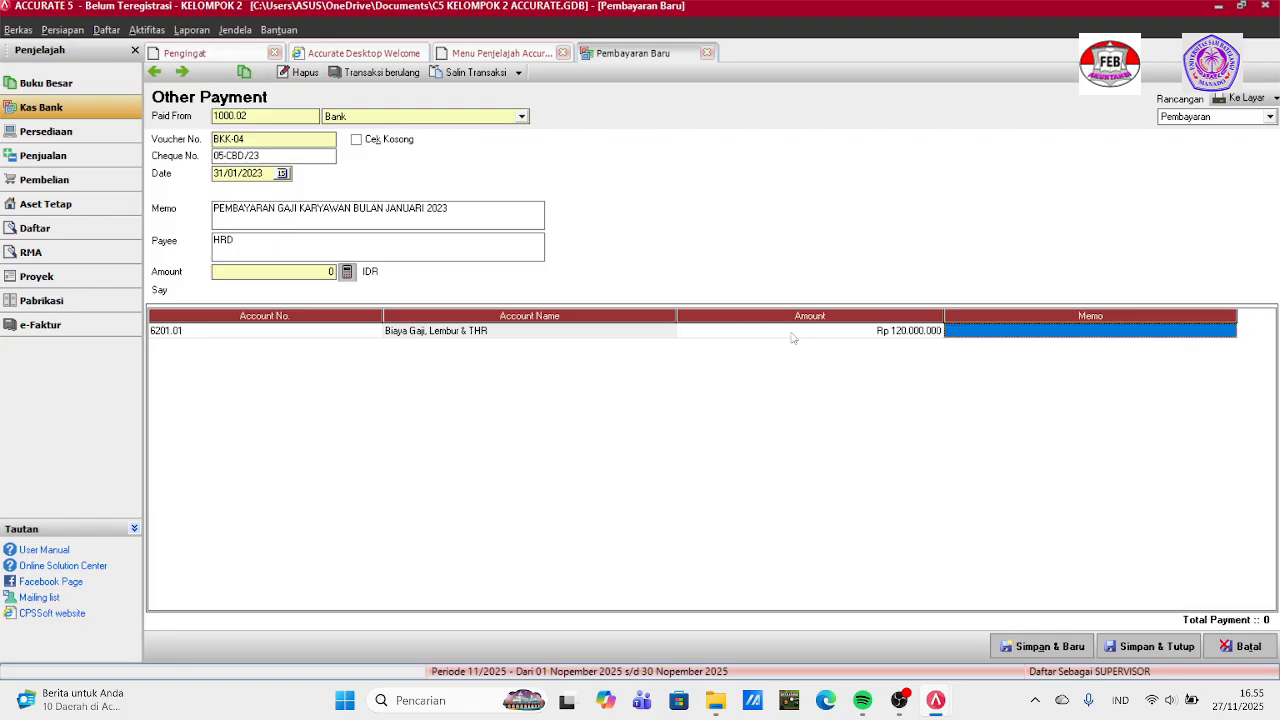
pyautogui.click(345, 274)
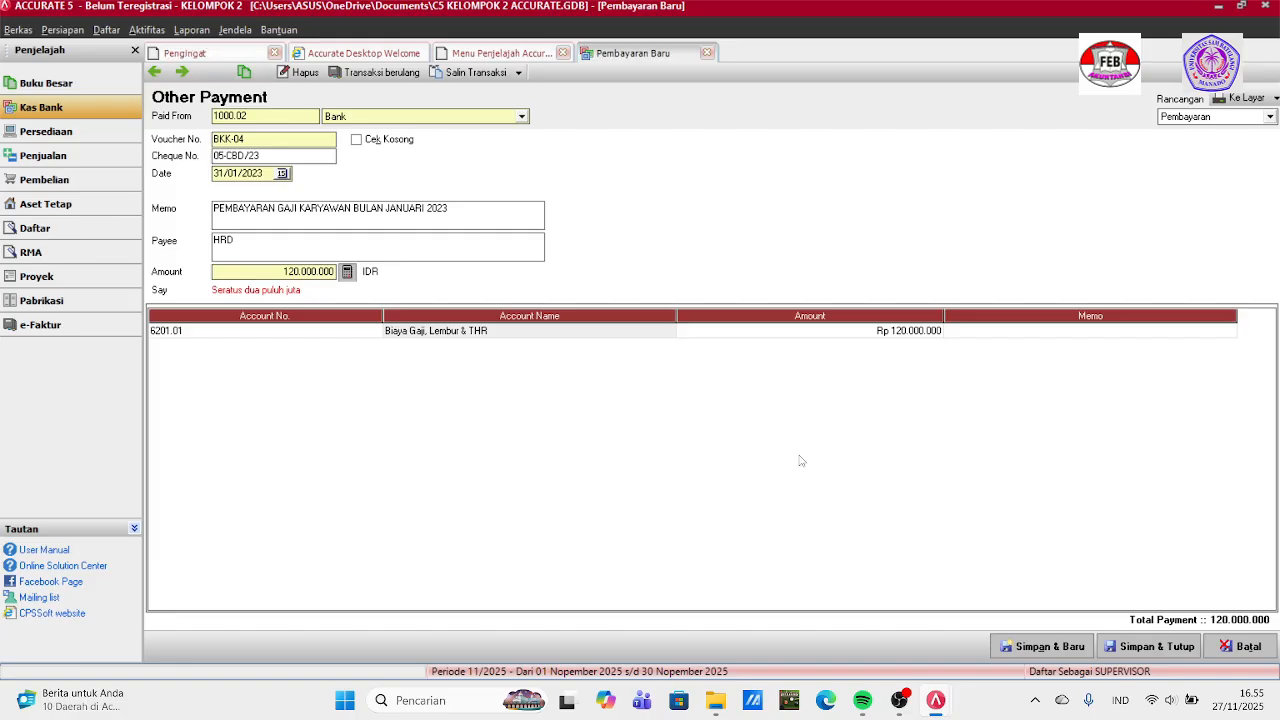
# Save and close payment BKK-04, and open the Rekonsiliasi PPN Lebih/Kurang Bayar report from the Indonesian tax reports.
pyautogui.click(1155, 647)
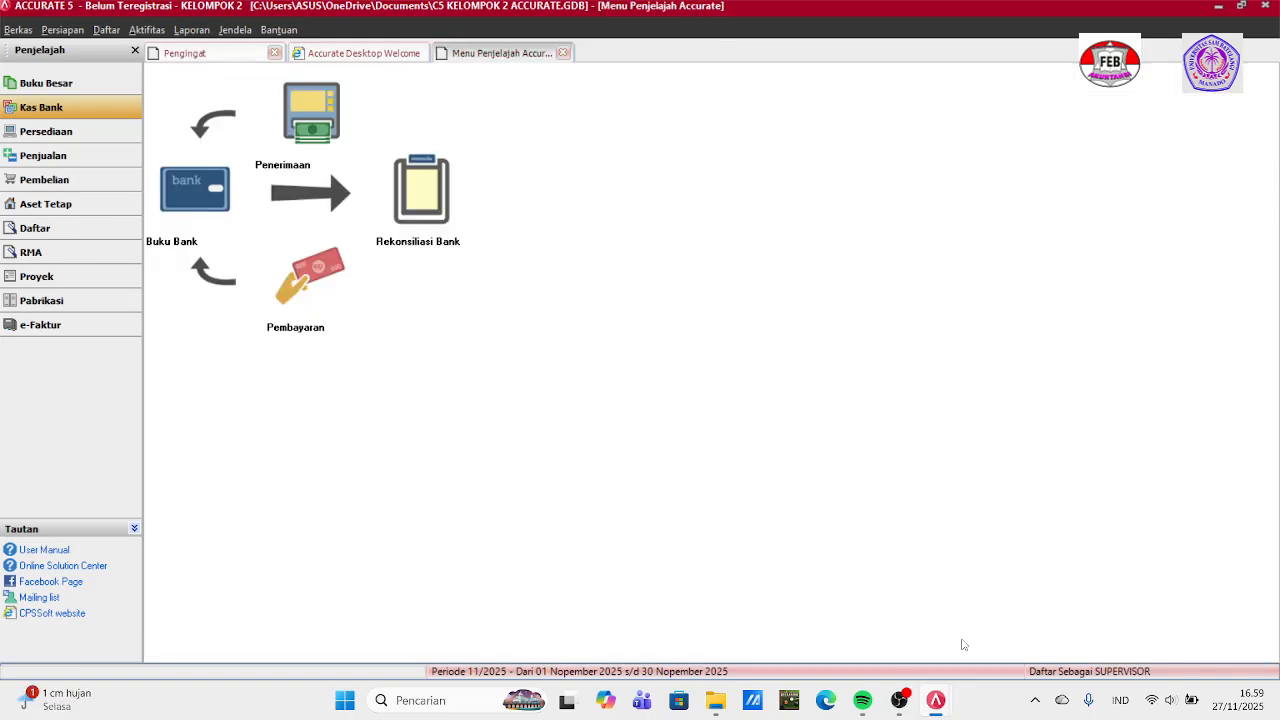
pyautogui.click(97, 90)
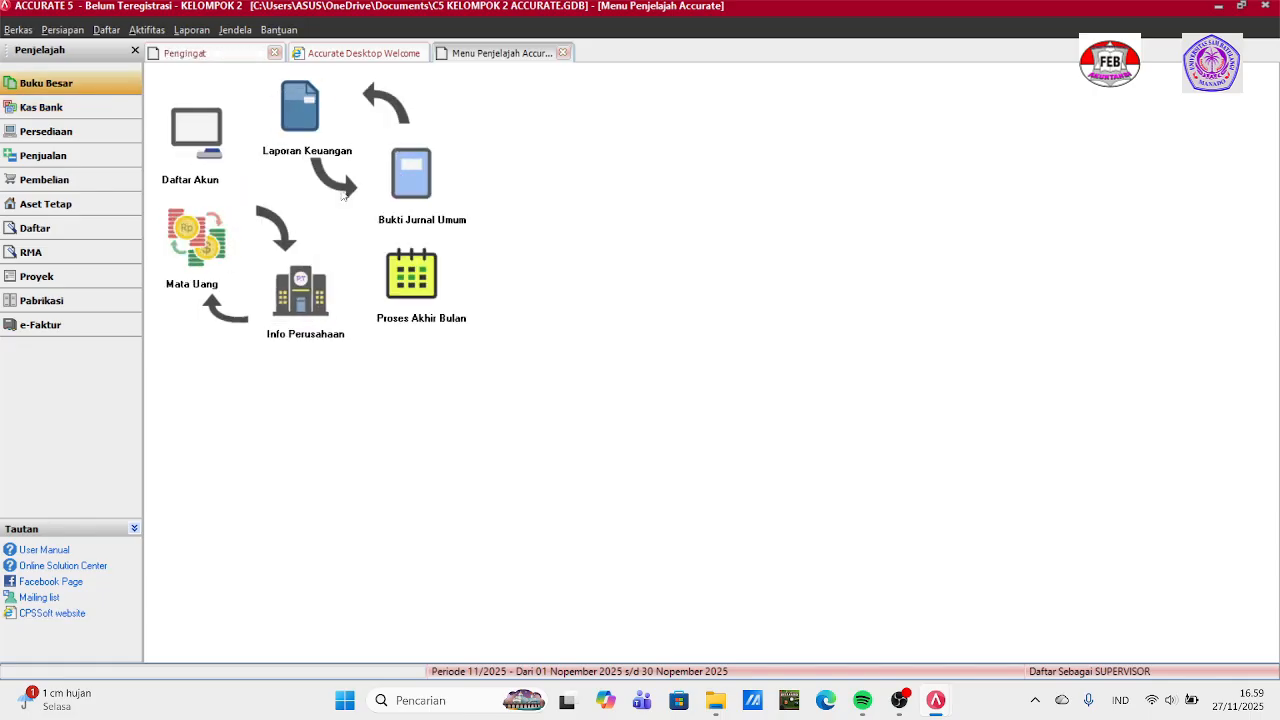
pyautogui.click(318, 128)
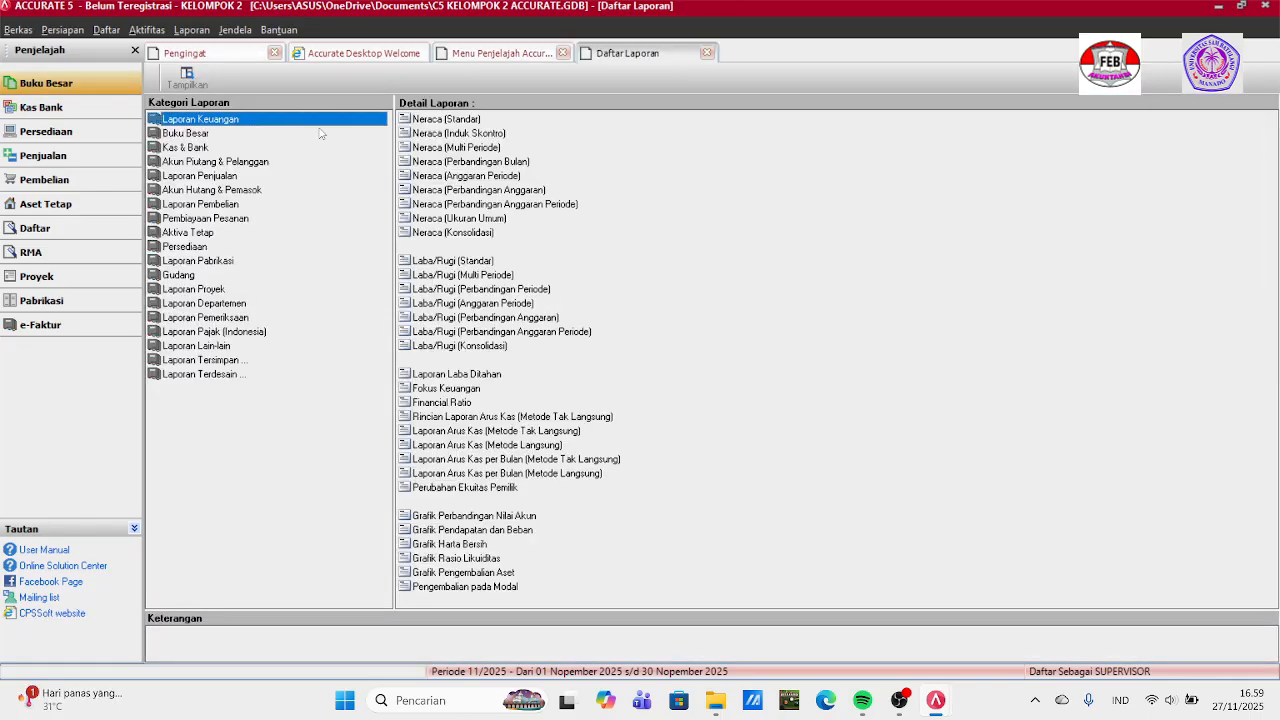
pyautogui.click(180, 334)
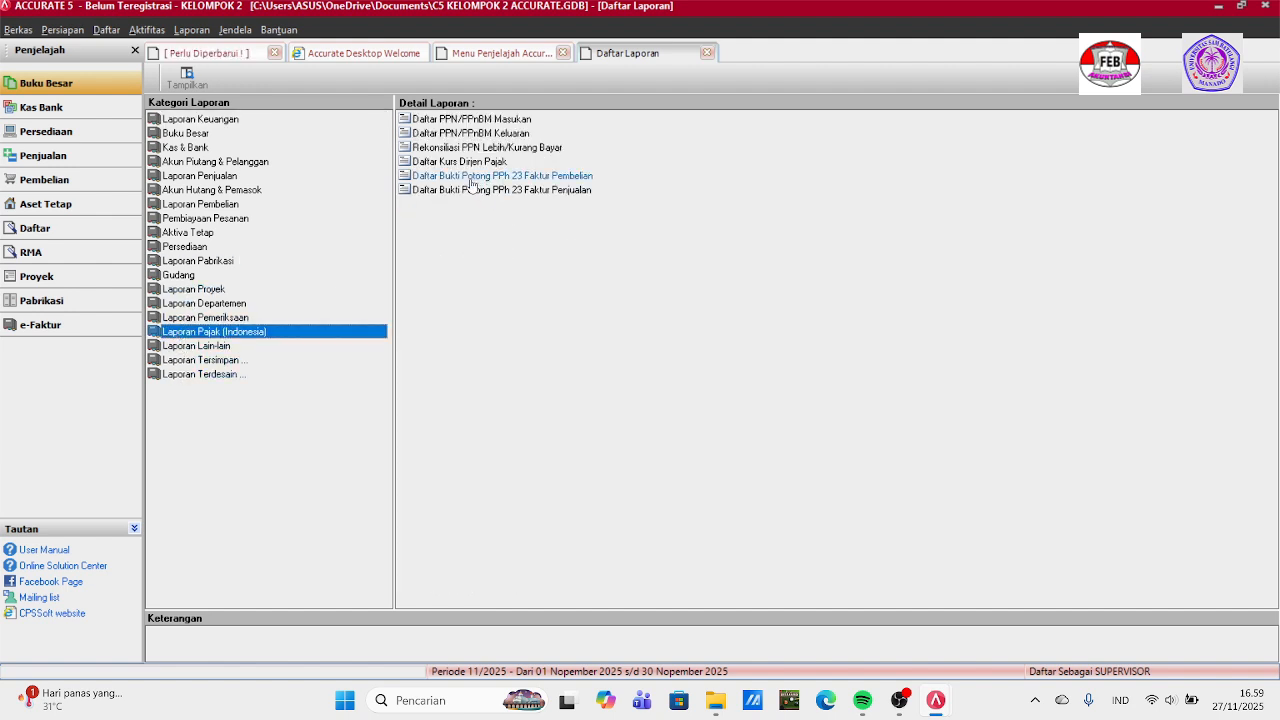
pyautogui.click(450, 149)
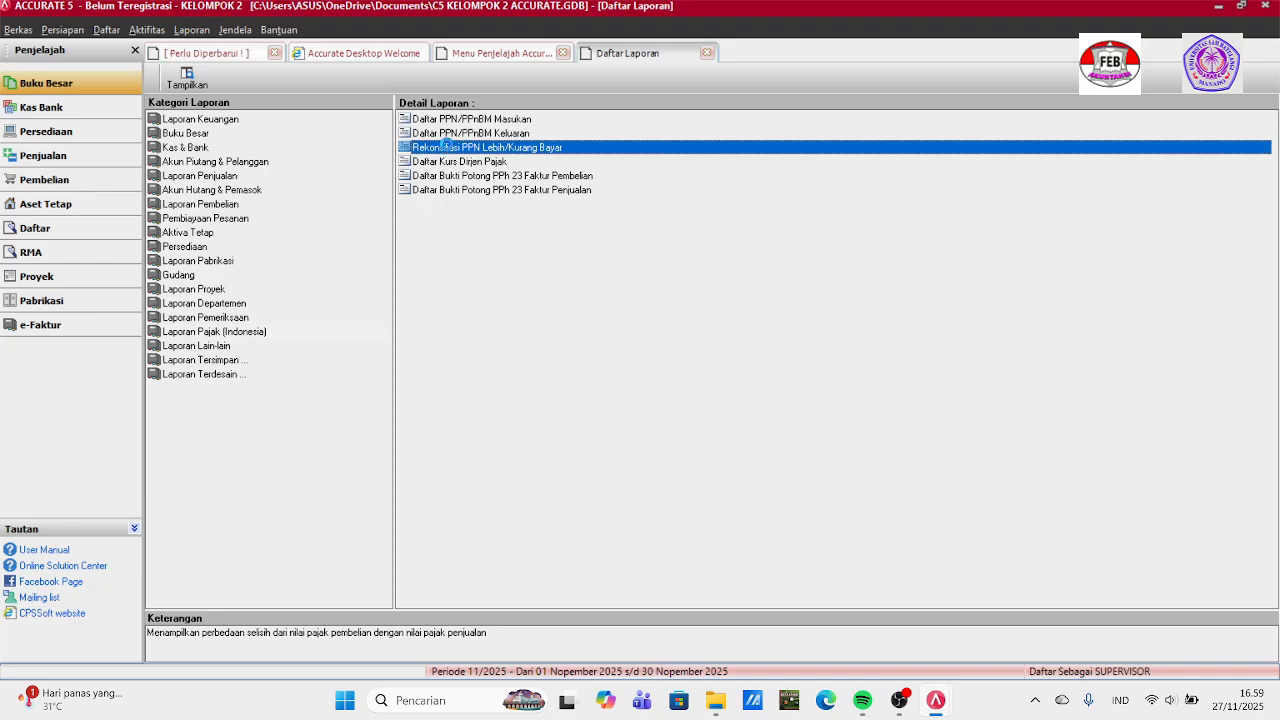
pyautogui.doubleClick(446, 146)
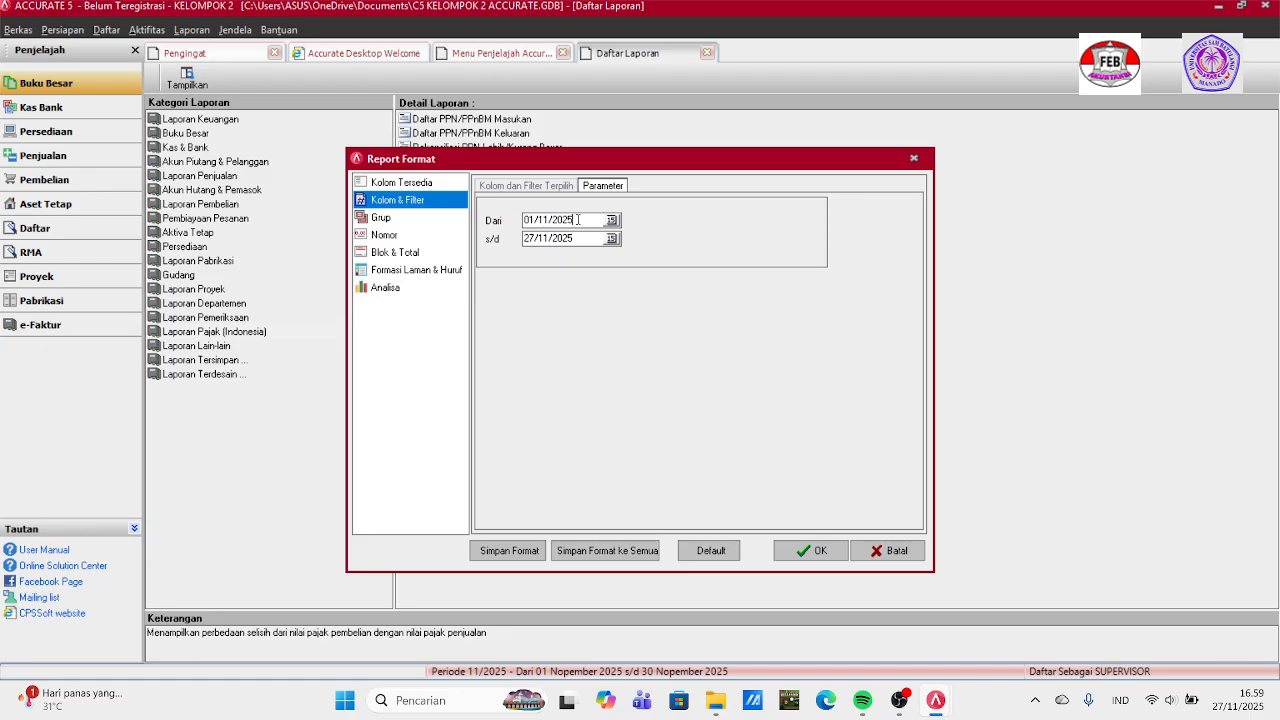
# Set the report period from 01/01/2023 to 31/01/2023 and generate the PPN reconciliation report.
pyautogui.press('BackSpace')
pyautogui.press('BackSpace')
pyautogui.press('BackSpace')
pyautogui.press('BackSpace')
pyautogui.press('BackSpace')
pyautogui.press('BackSpace')
pyautogui.write('01/0')
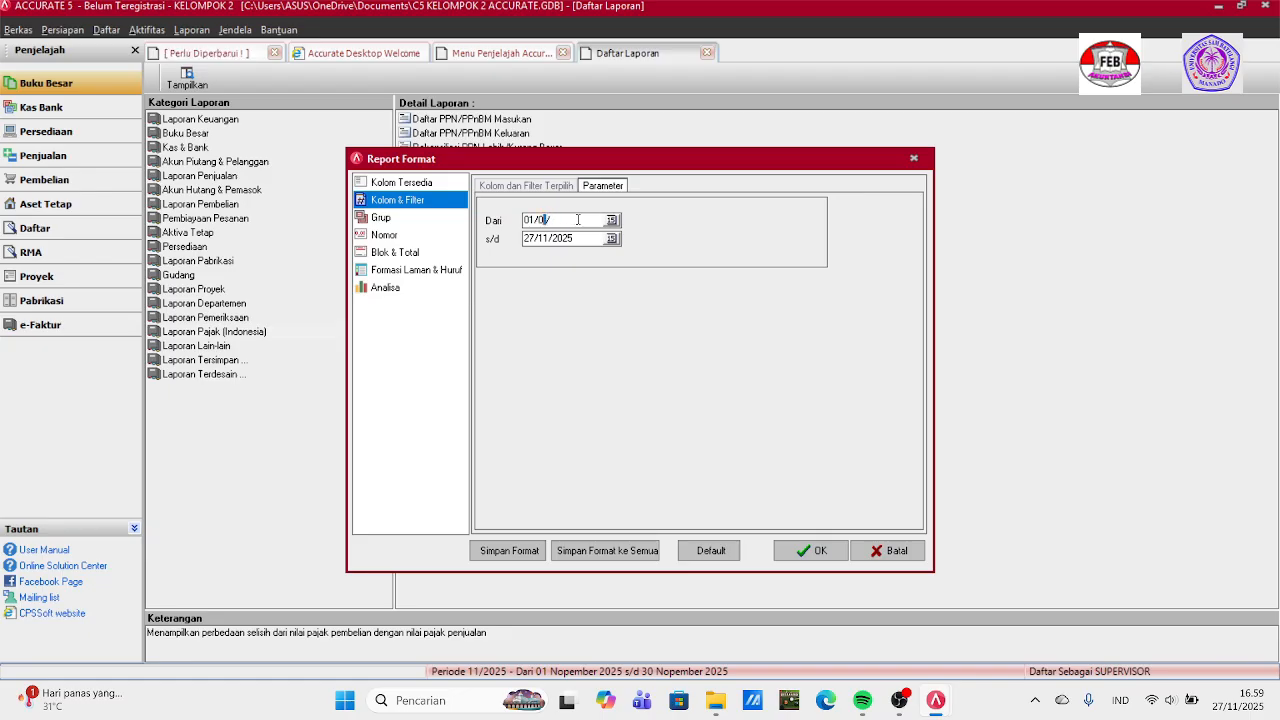
pyautogui.write('1/2023')
pyautogui.click(578, 239)
pyautogui.press('BackSpace')
pyautogui.press('BackSpace')
pyautogui.press('BackSpace')
pyautogui.press('BackSpace')
pyautogui.press('BackSpace')
pyautogui.press('BackSpace')
pyautogui.press('BackSpace')
pyautogui.press('BackSpace')
pyautogui.press('BackSpace')
pyautogui.write('31/01/')
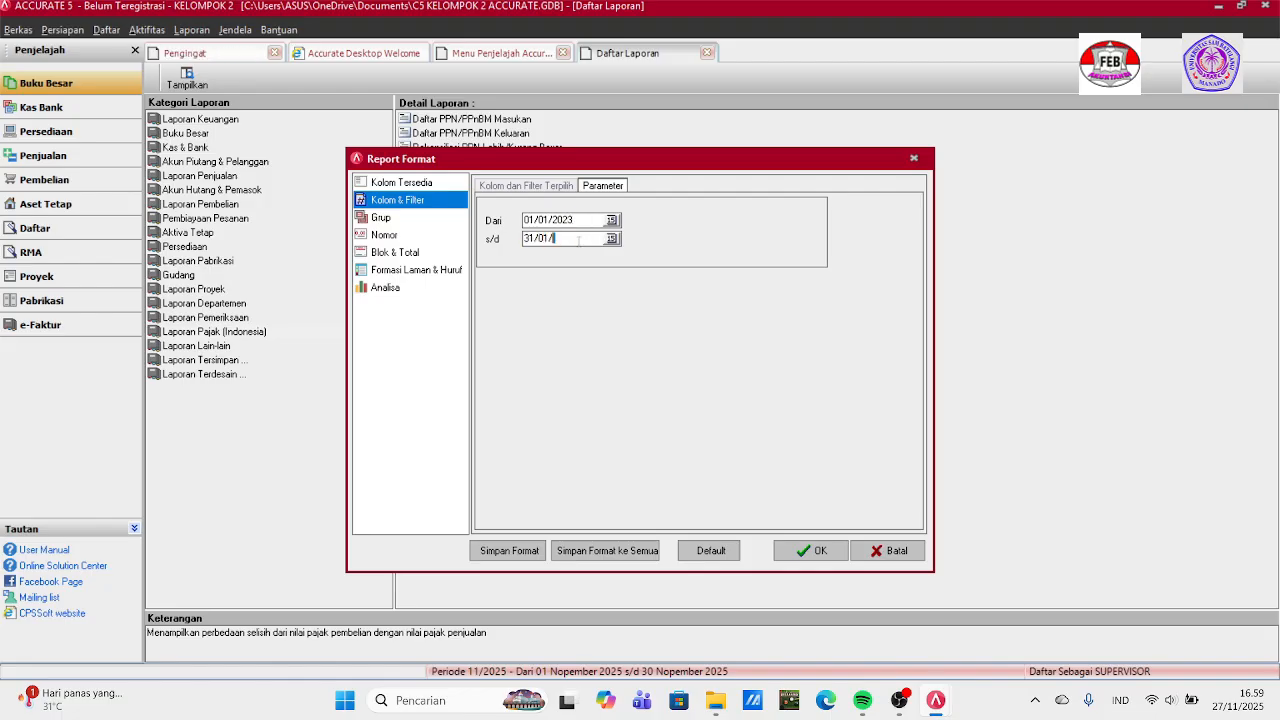
pyautogui.write('2023')
pyautogui.click(810, 550)
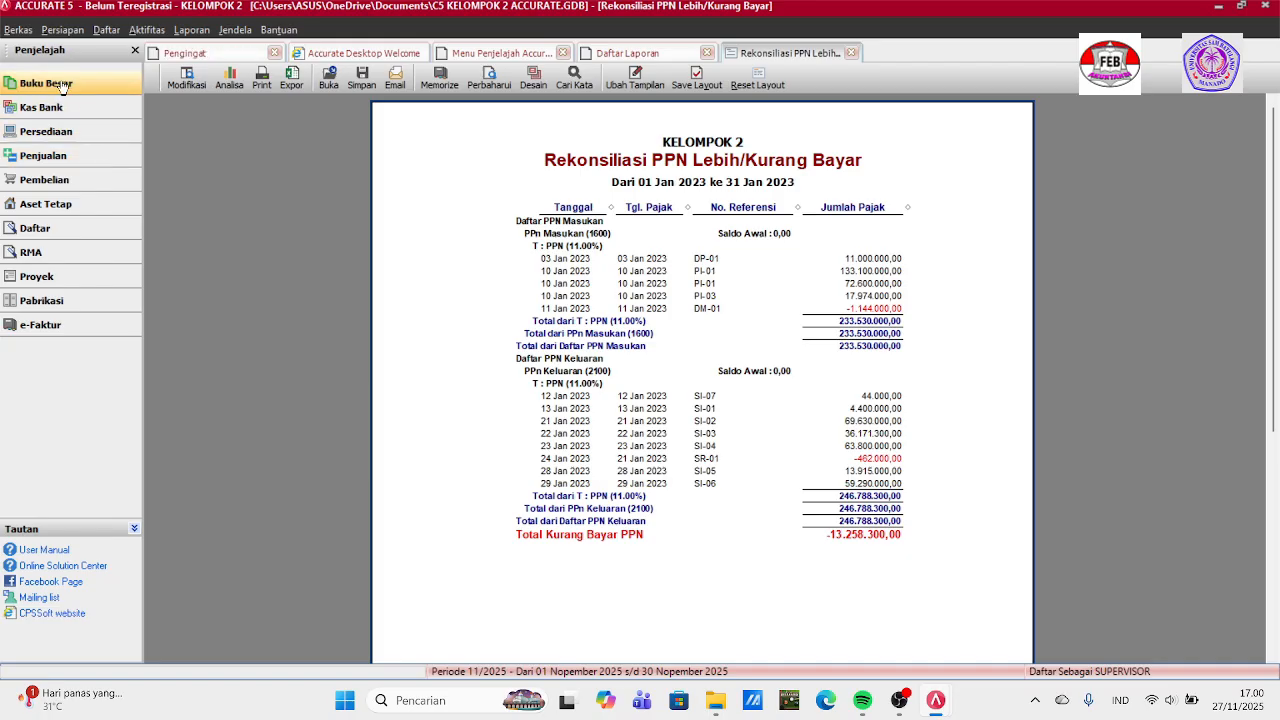
# Create a new general journal voucher and set its date to 31/01/2023.
pyautogui.click(62, 87)
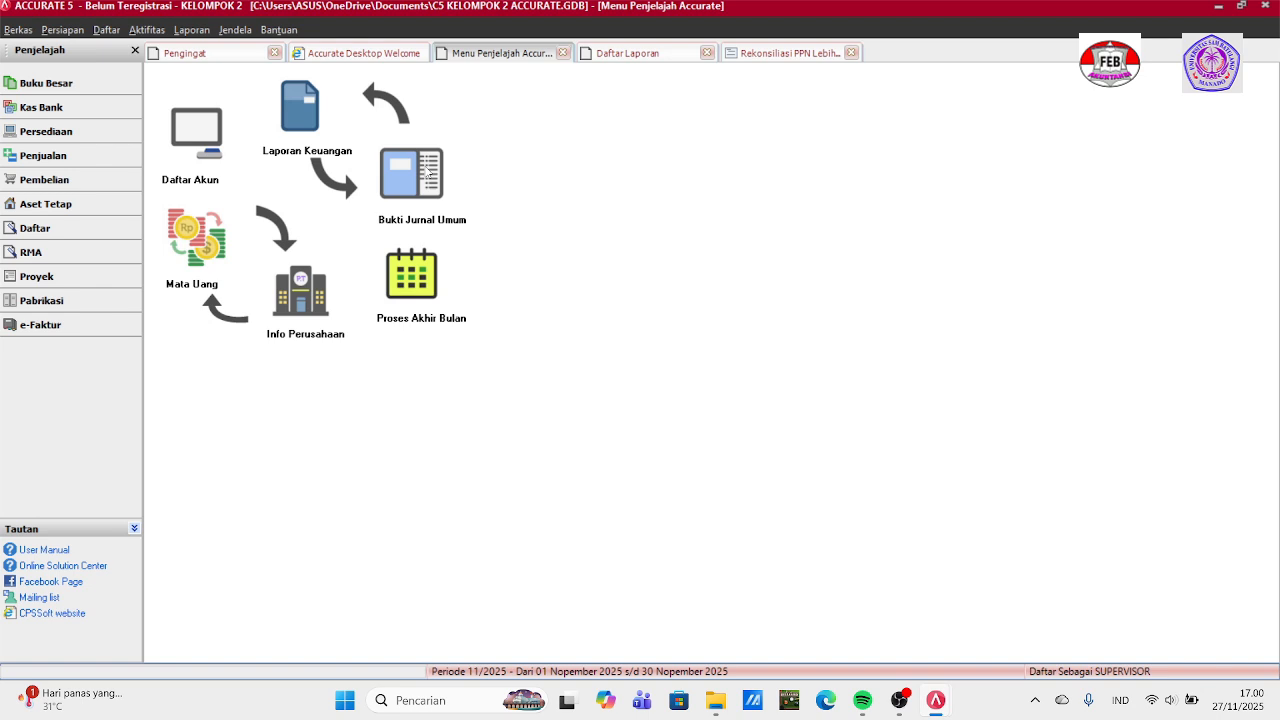
pyautogui.click(411, 168)
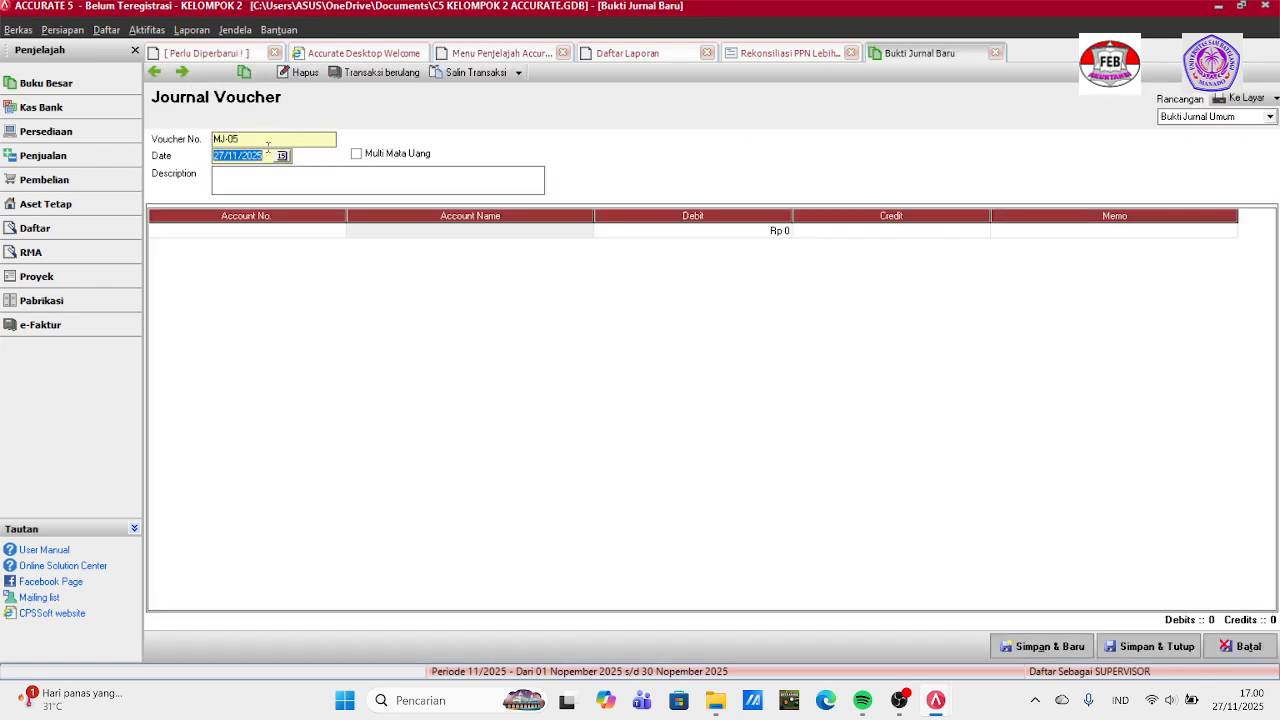
pyautogui.press('BackSpace')
pyautogui.write('31/01/')
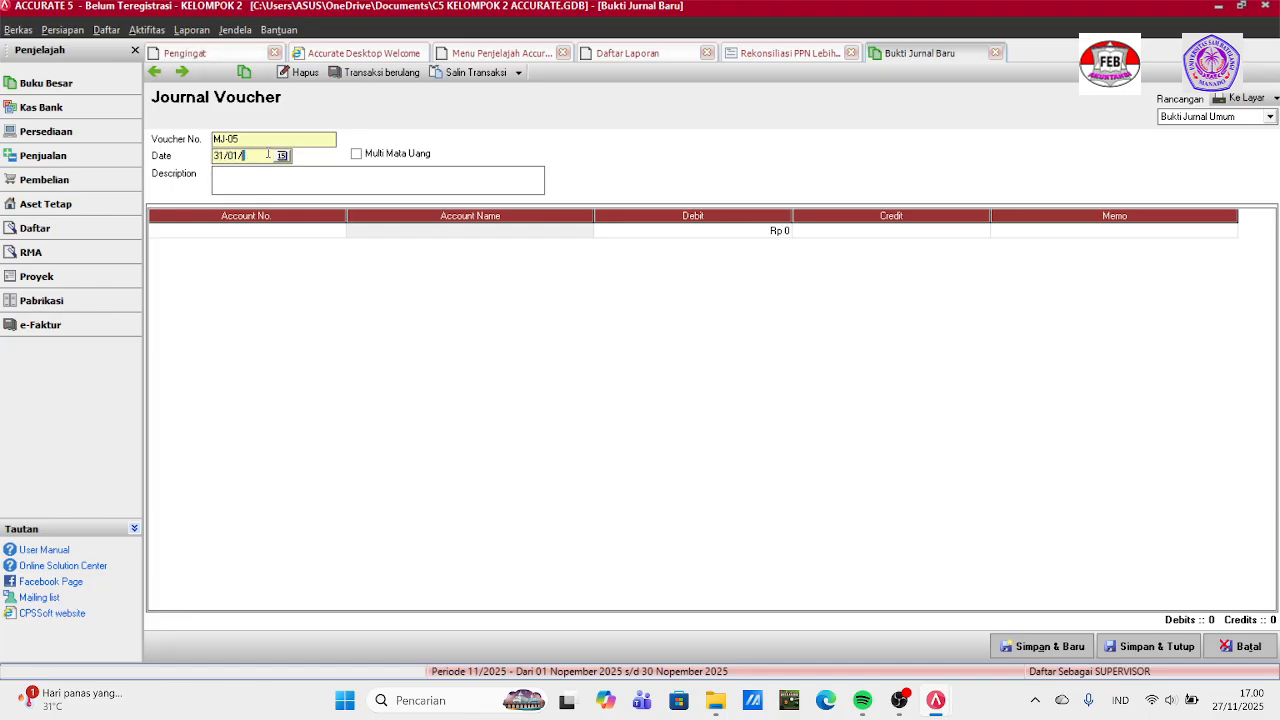
pyautogui.write('2023')
# Enter the journal description "REKONSILIASI PPN MASUKAN DAN PPN KELUARAN BULAN JANUARI 2023".
pyautogui.click(264, 186)
pyautogui.write('REKONSILIASI PPN')
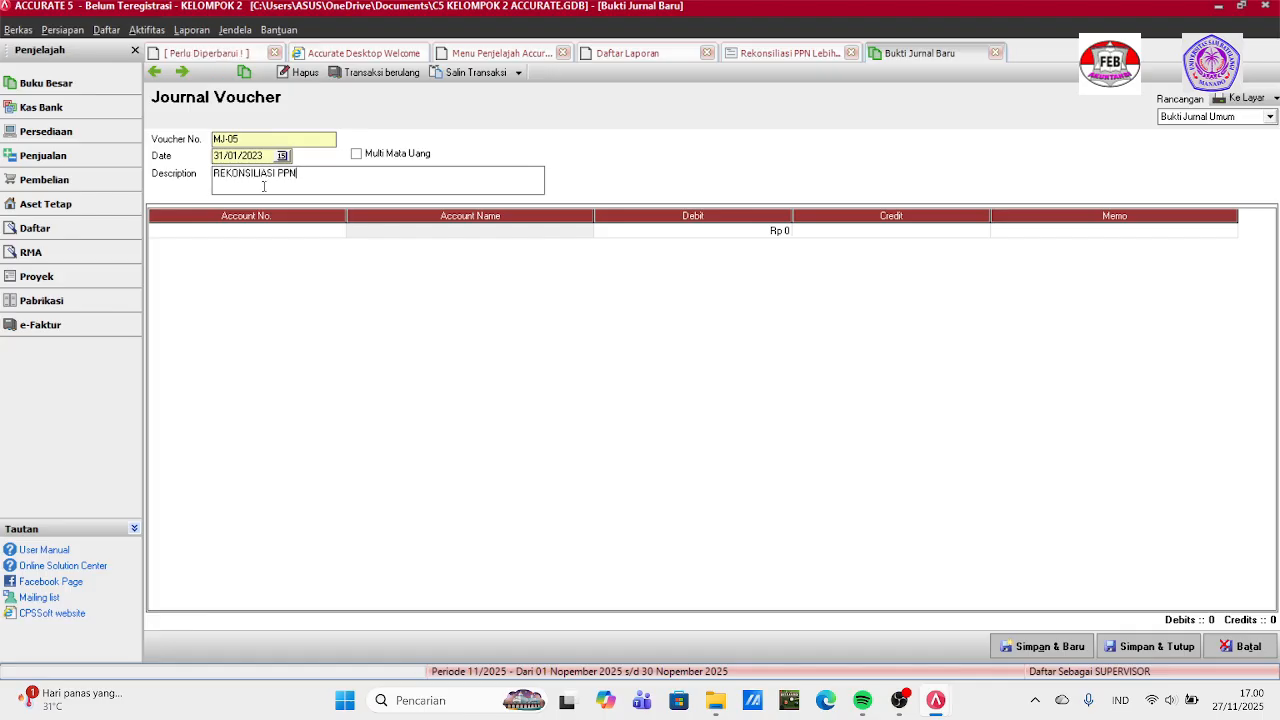
pyautogui.write(' MASUKAN DAN PPN KELUAR')
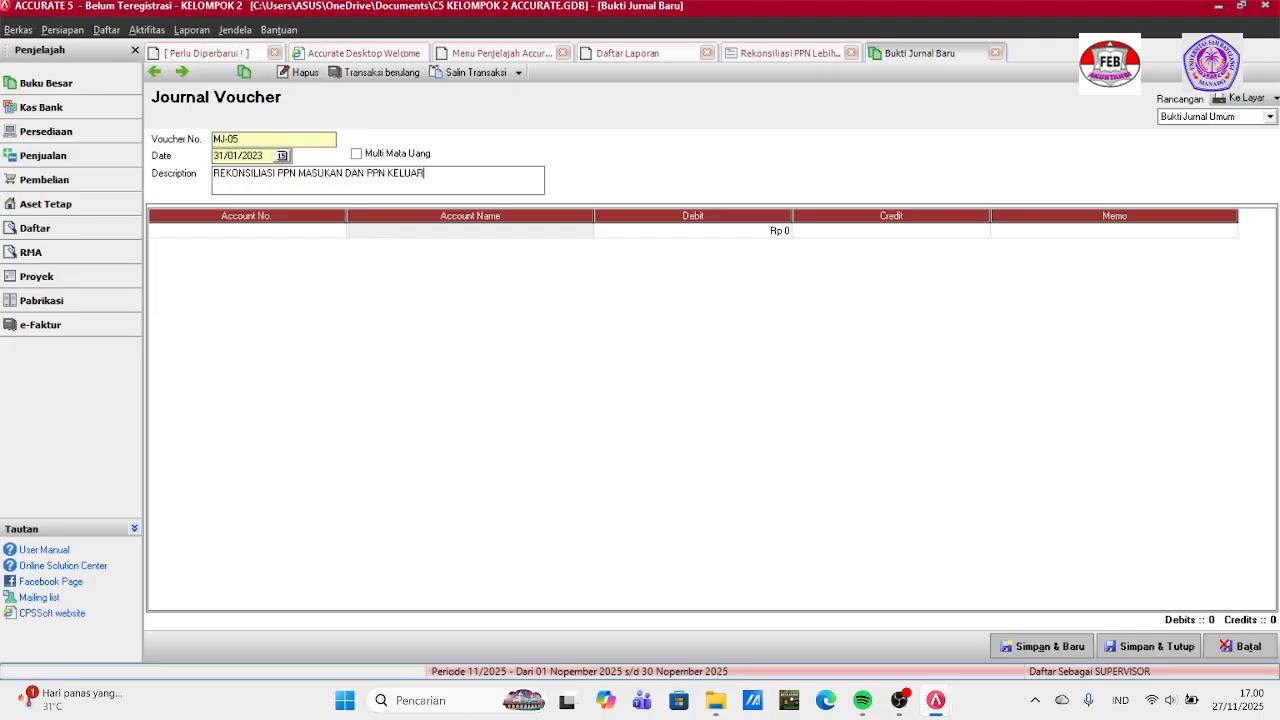
pyautogui.write('AN BULAN JANUAR')
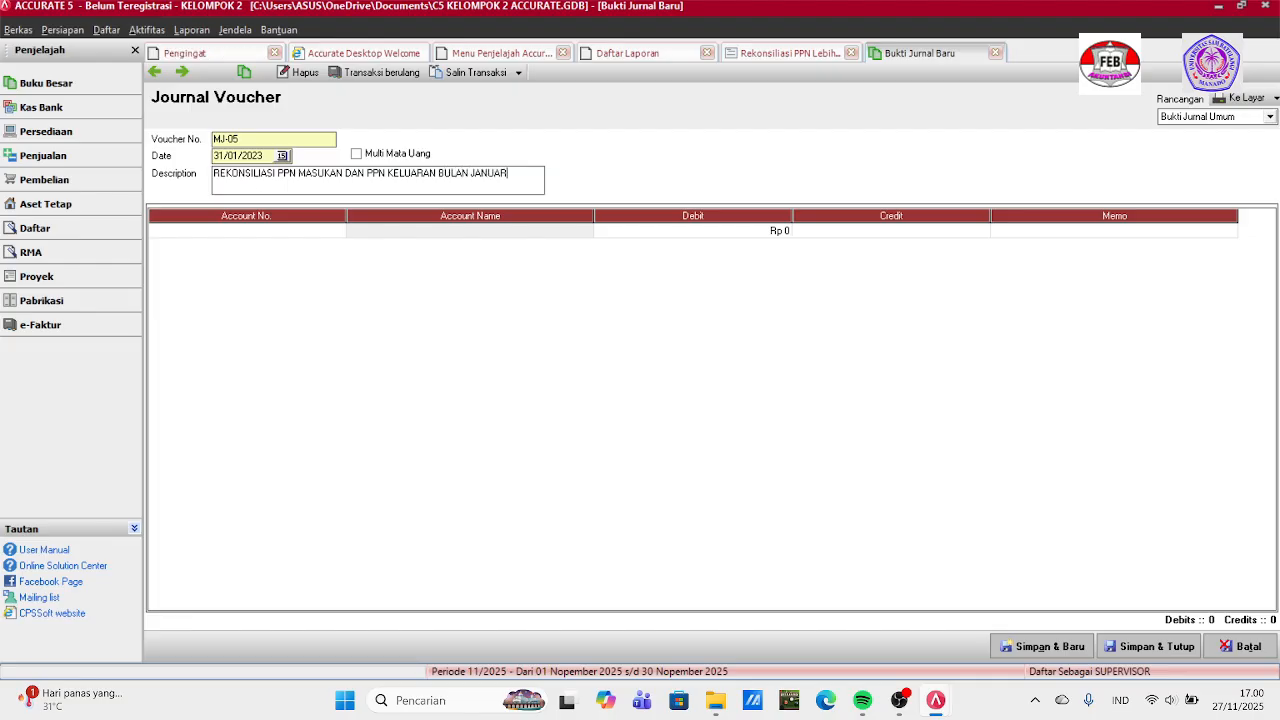
pyautogui.write('I 2023')
# Choose account 2100 PPn Keluaran for the first journal line.
pyautogui.click(330, 232)
pyautogui.click(338, 232)
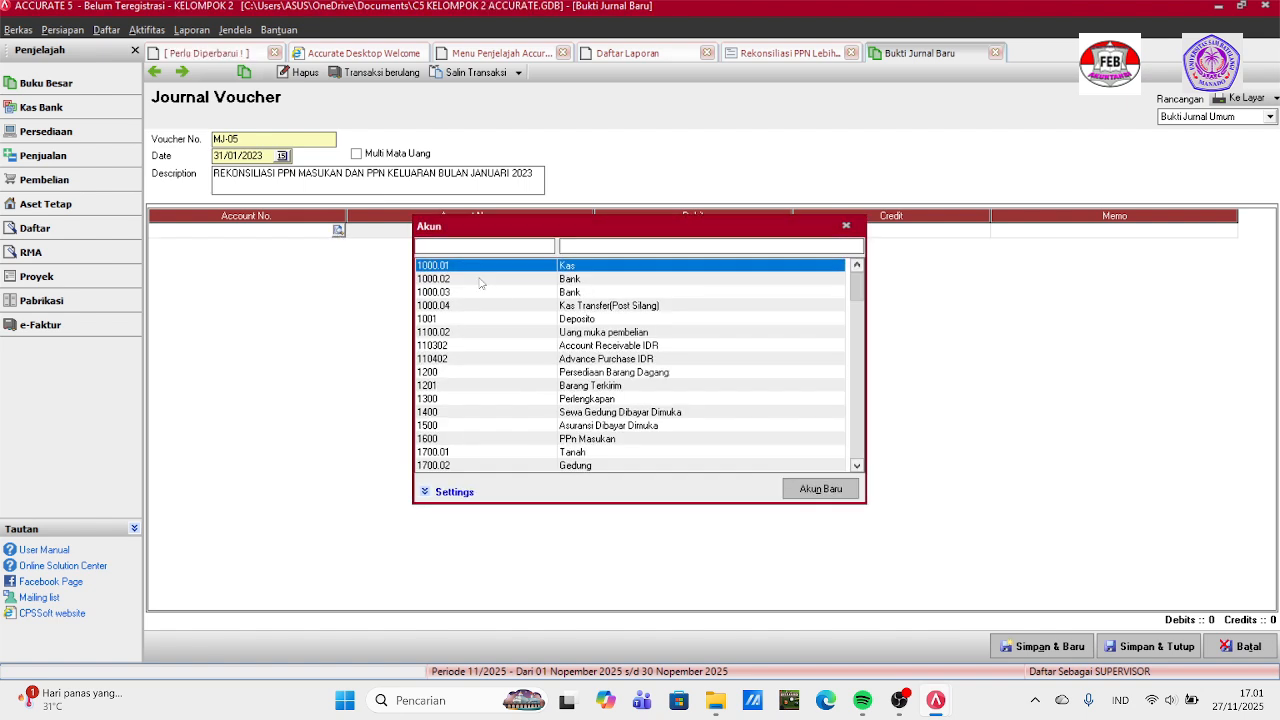
pyautogui.click(856, 465)
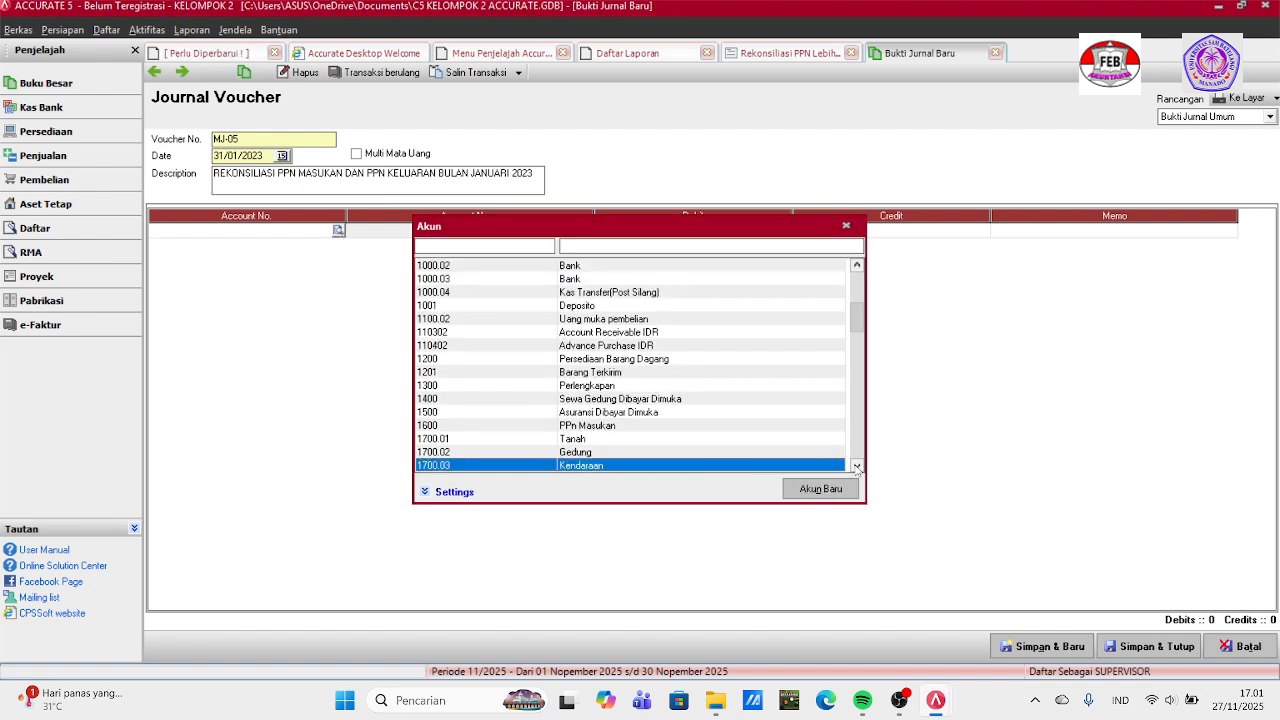
pyautogui.click(856, 465)
pyautogui.click(856, 465)
pyautogui.click(856, 465)
pyautogui.click(856, 465)
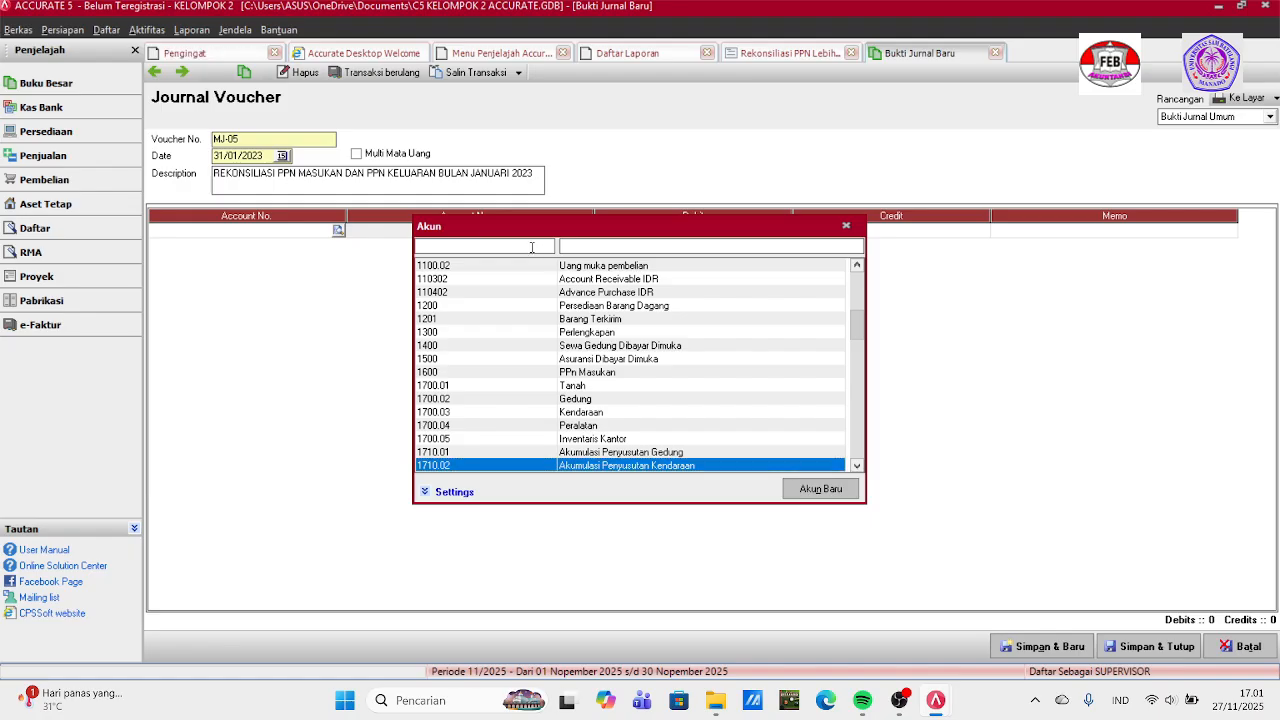
pyautogui.write('20')
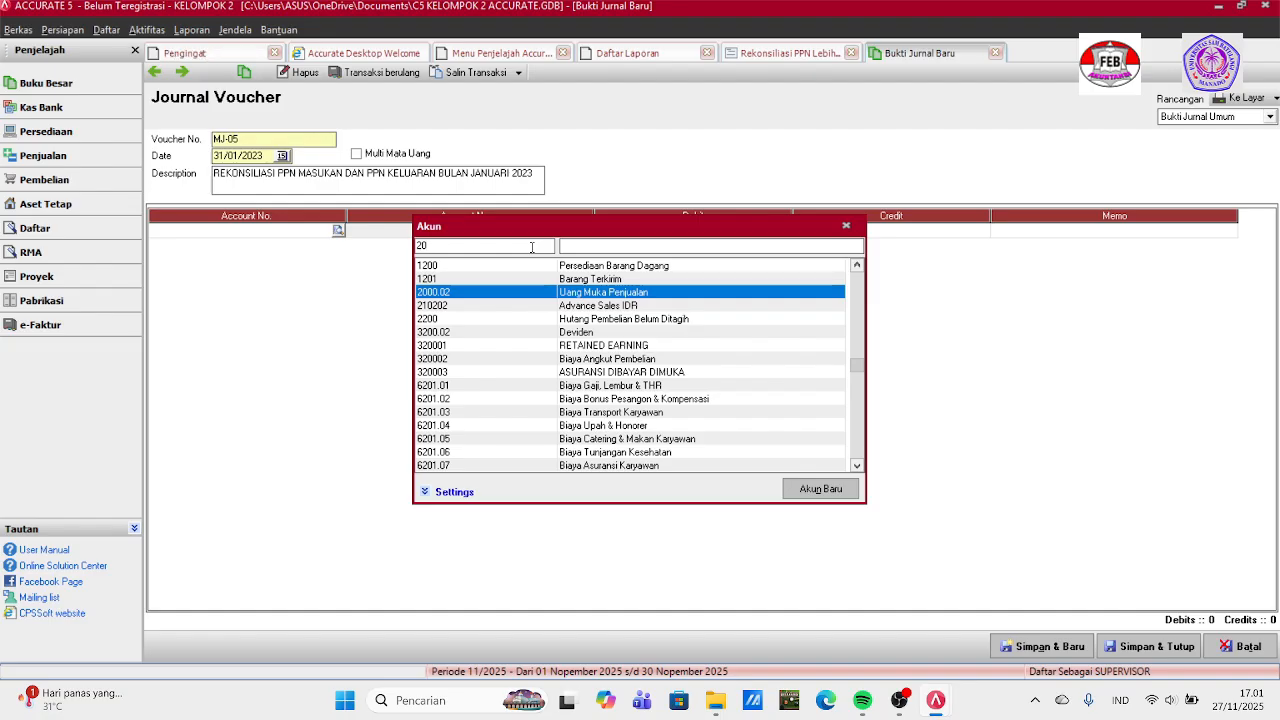
pyautogui.write('1')
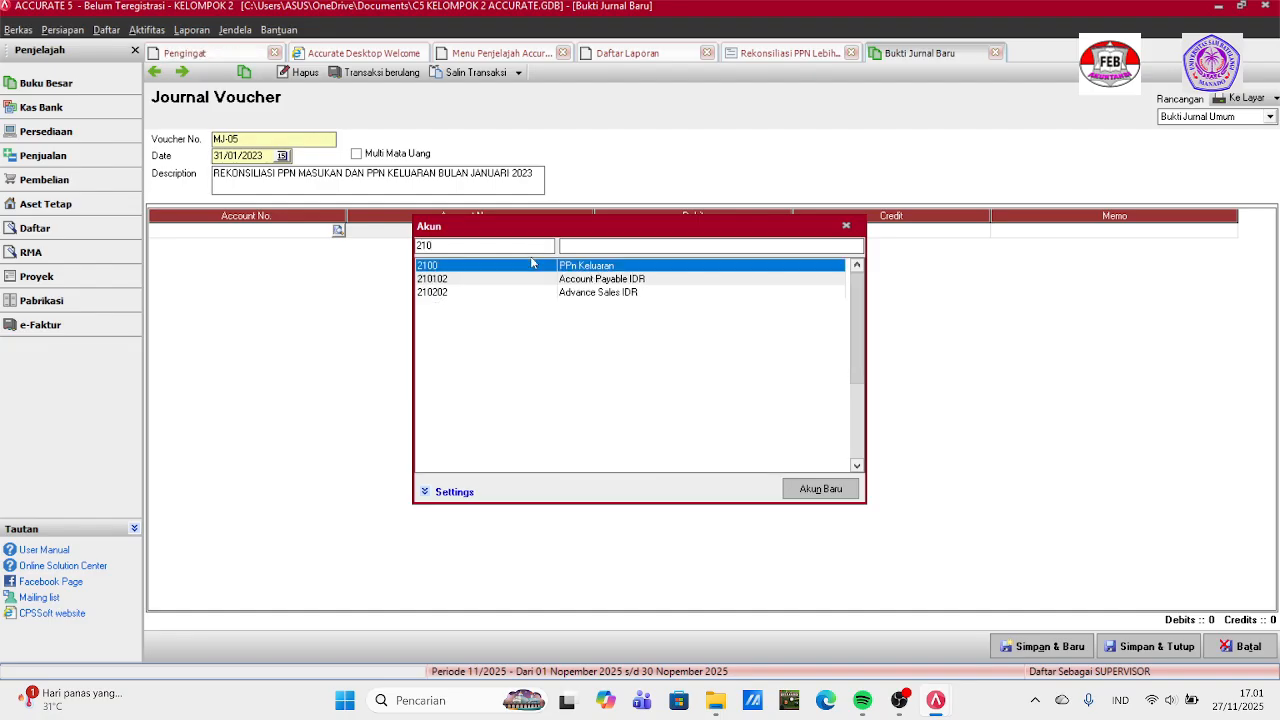
pyautogui.doubleClick(590, 267)
# Set the PPn Keluaran line's debit to Rp 246.788.300 and check it against the PPN reconciliation report.
pyautogui.click(729, 234)
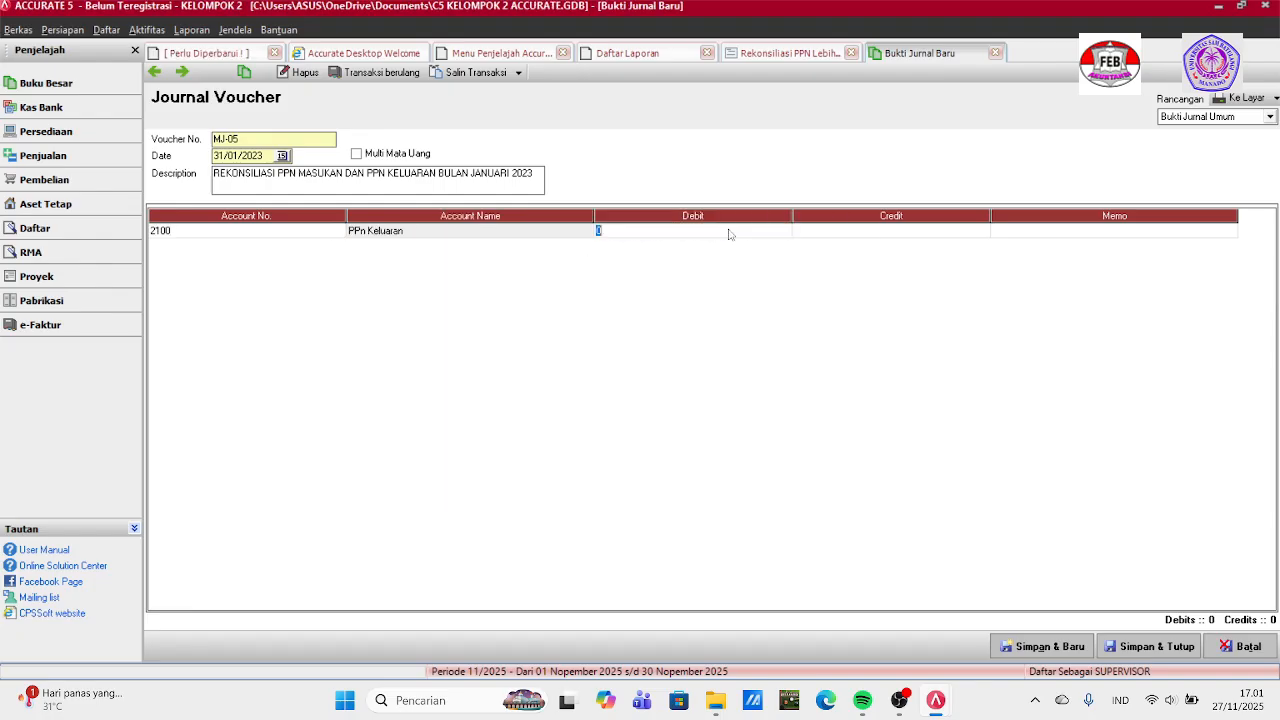
pyautogui.click(729, 230)
pyautogui.write('46.7')
pyautogui.write('88.')
pyautogui.write('30')
pyautogui.write('0')
pyautogui.press('Tab')
pyautogui.press('Tab')
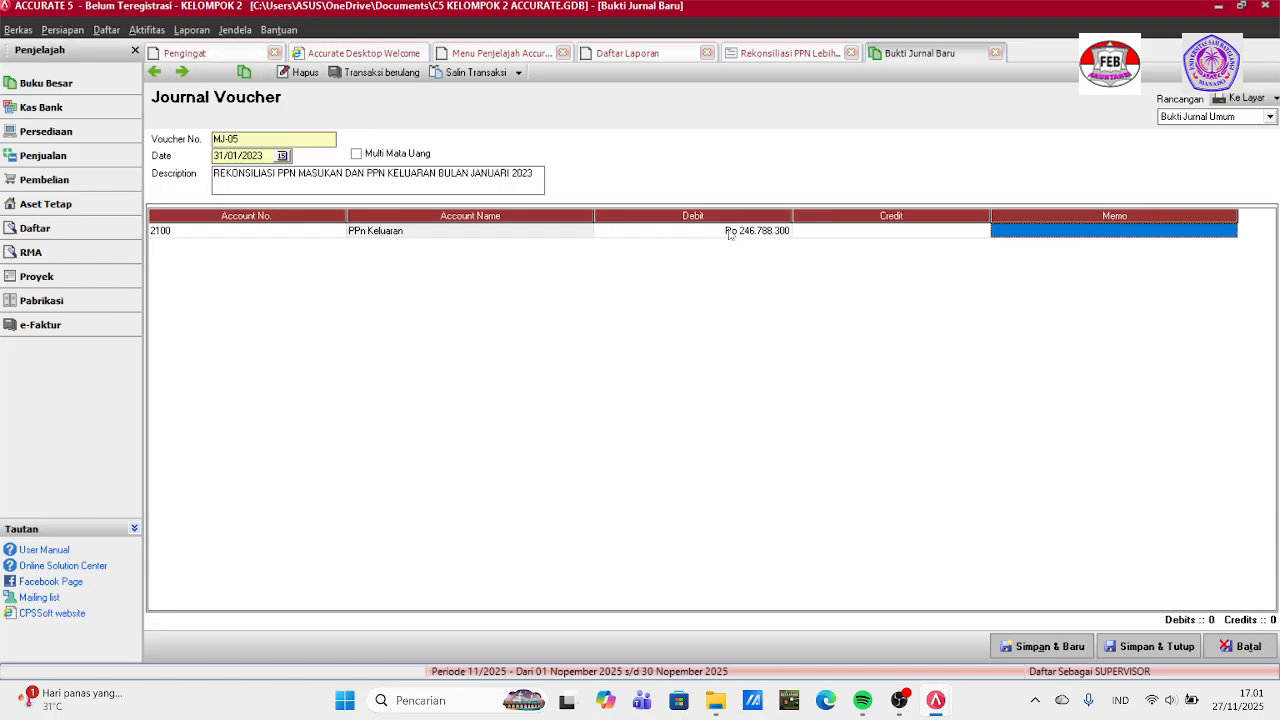
pyautogui.click(800, 52)
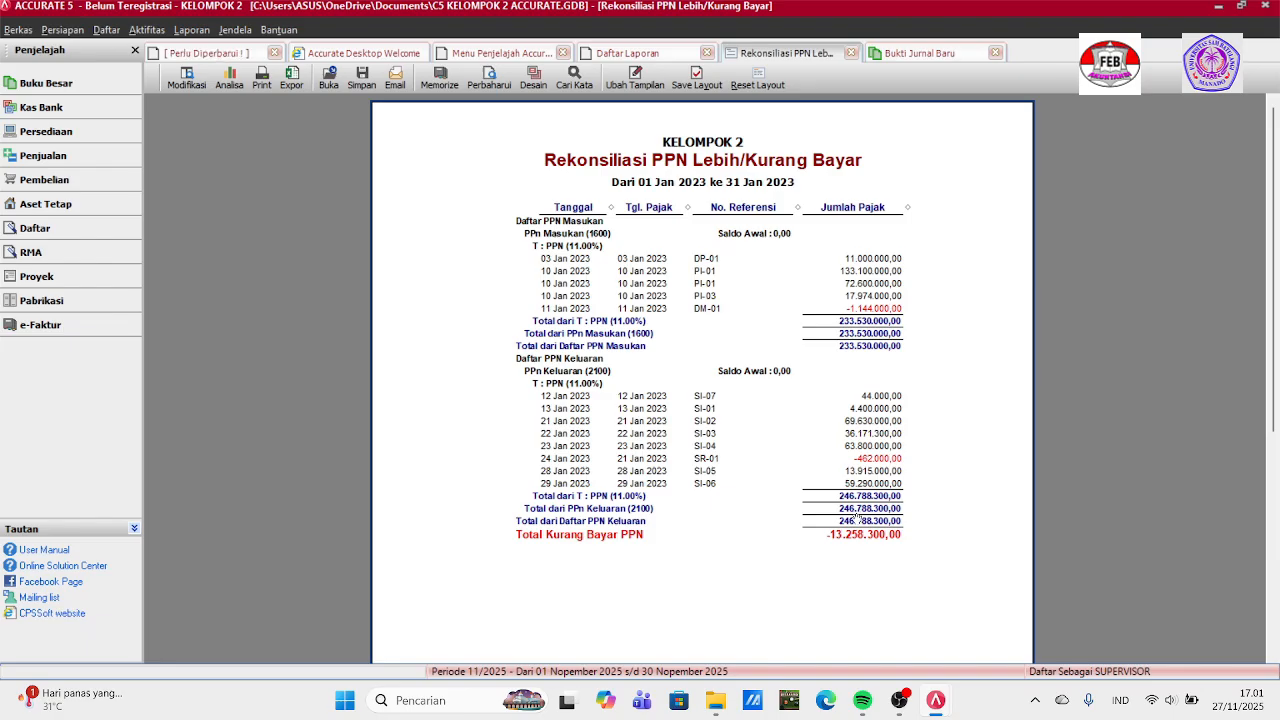
pyautogui.click(915, 53)
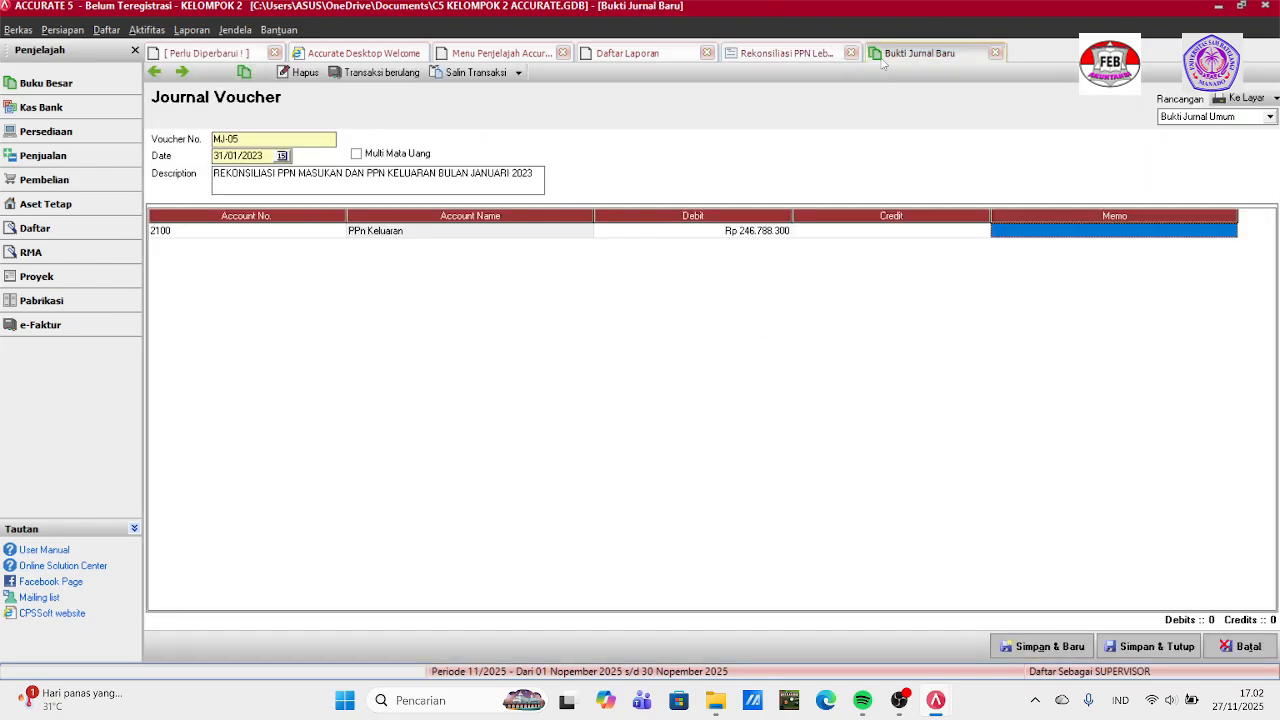
# Add a second journal line with account 1600 PPn Masukan.
pyautogui.press('Tab')
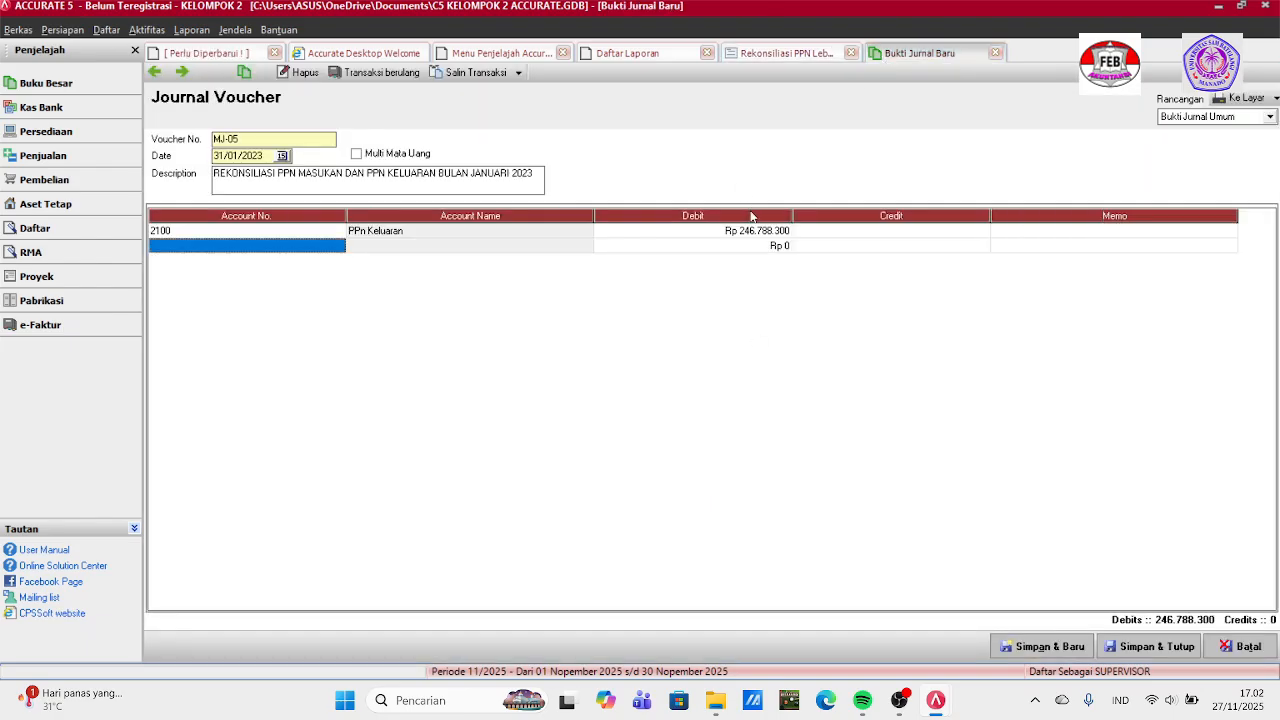
pyautogui.click(328, 248)
pyautogui.click(338, 245)
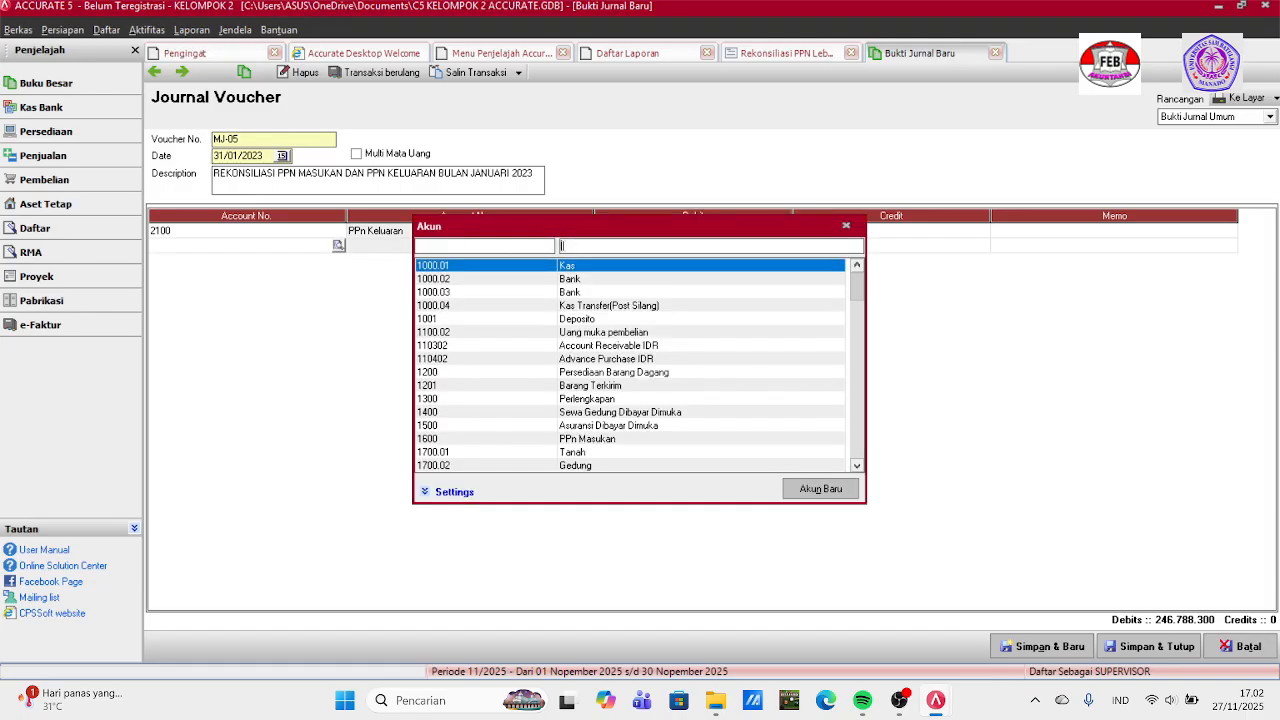
pyautogui.write('PP')
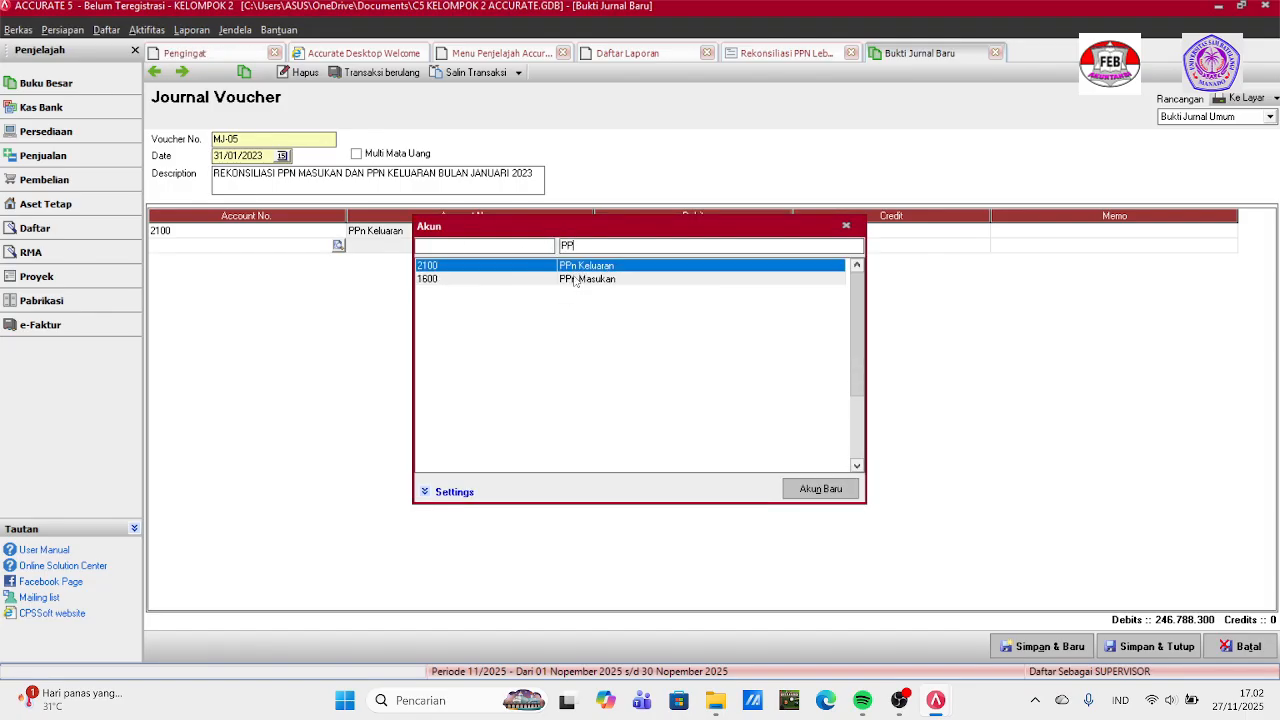
pyautogui.doubleClick(573, 280)
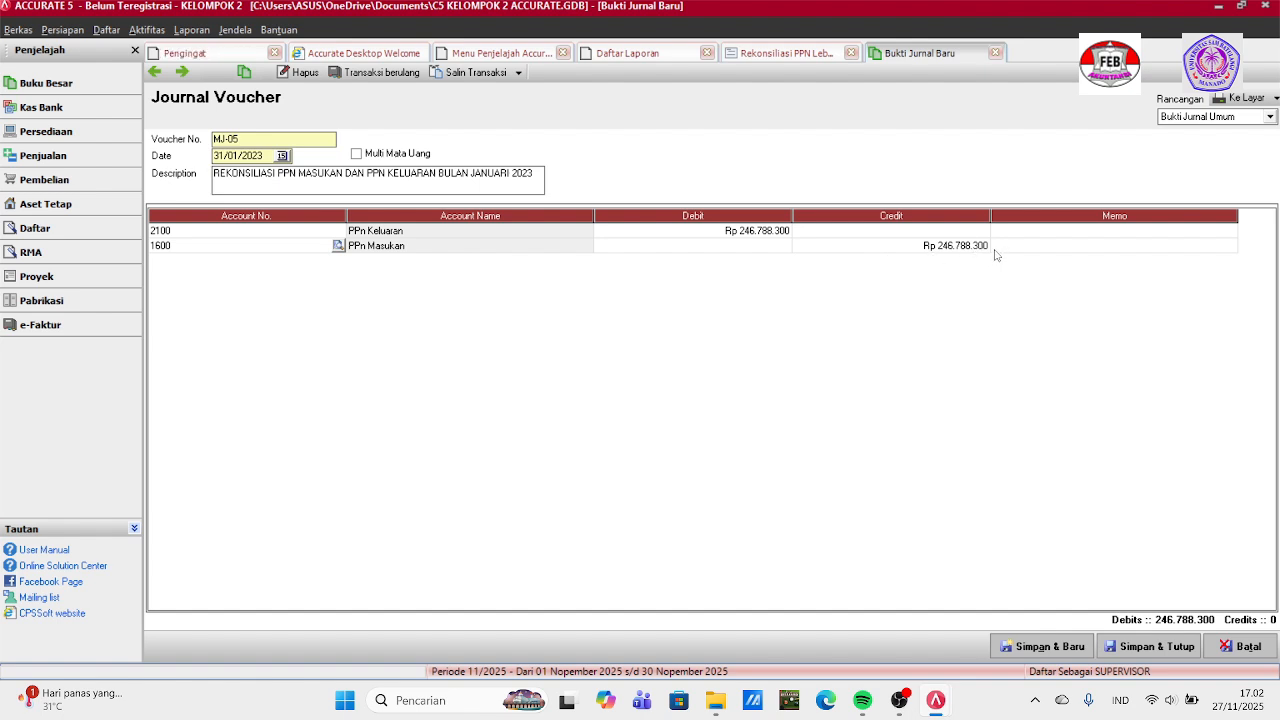
# Check the PPn Masukan total in the reconciliation report and set that line's credit to Rp 233.530.000.
pyautogui.click(780, 54)
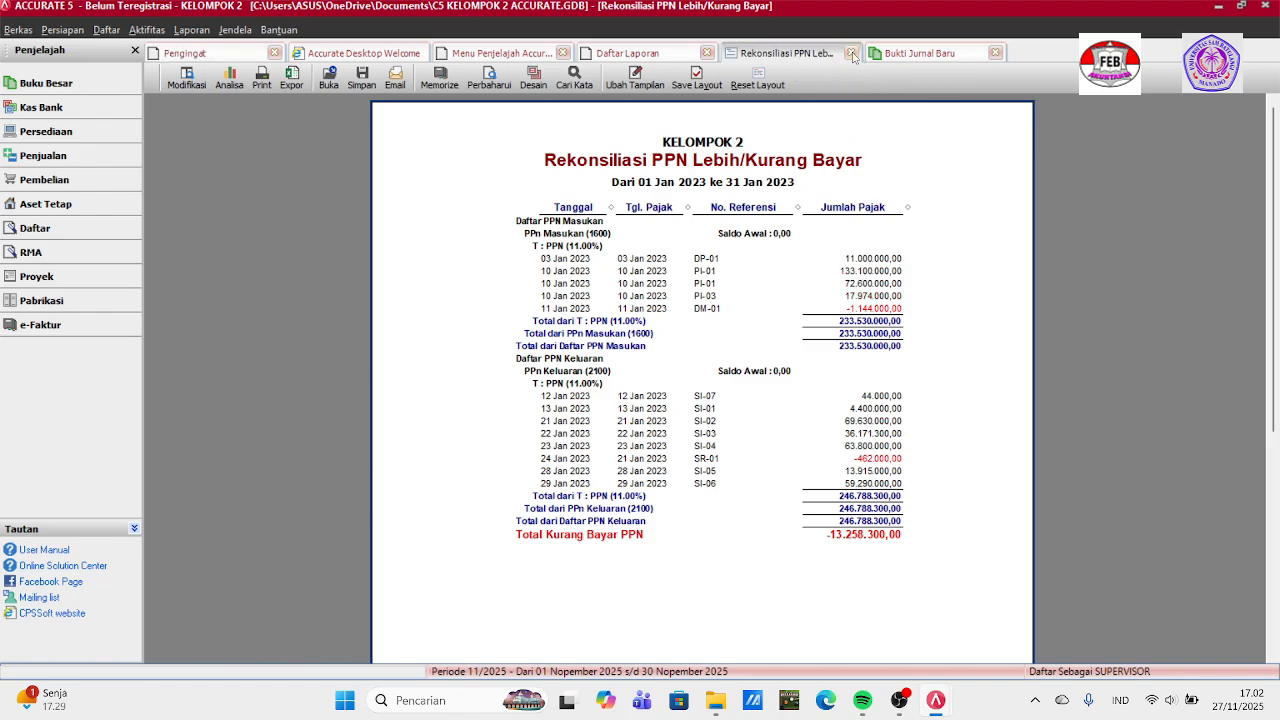
pyautogui.click(908, 55)
pyautogui.click(855, 247)
pyautogui.click(855, 247)
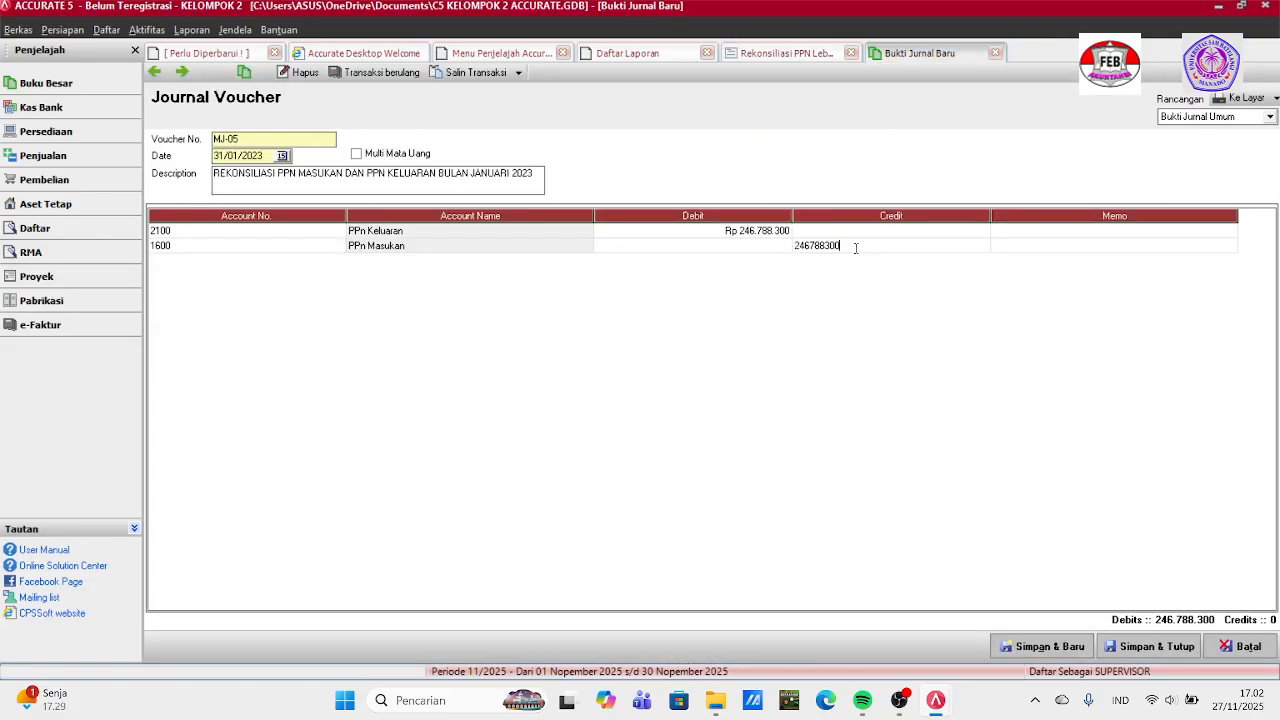
pyautogui.hotkey('ctrl', 'a')
pyautogui.press('BackSpace')
pyautogui.write('23353000')
pyautogui.press('Tab')
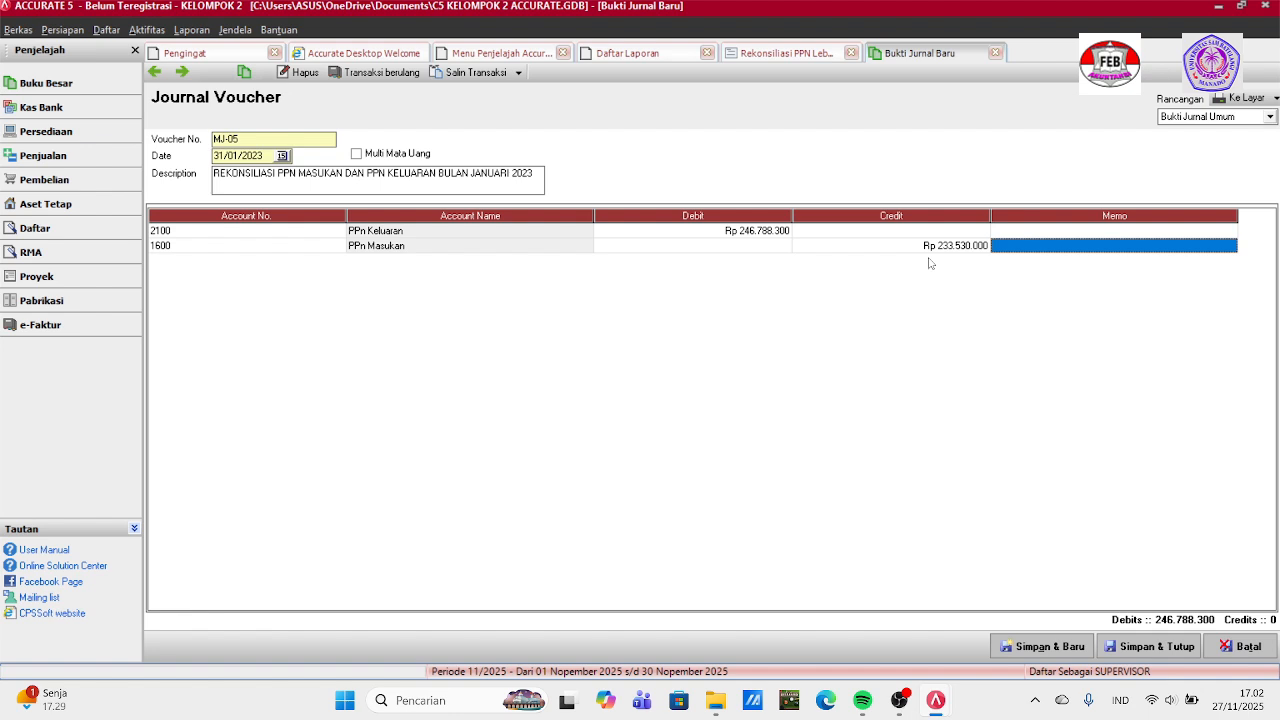
# Begin a third journal line and start a new account for it with account type Hutang lancar lainnya.
pyautogui.press('Tab')
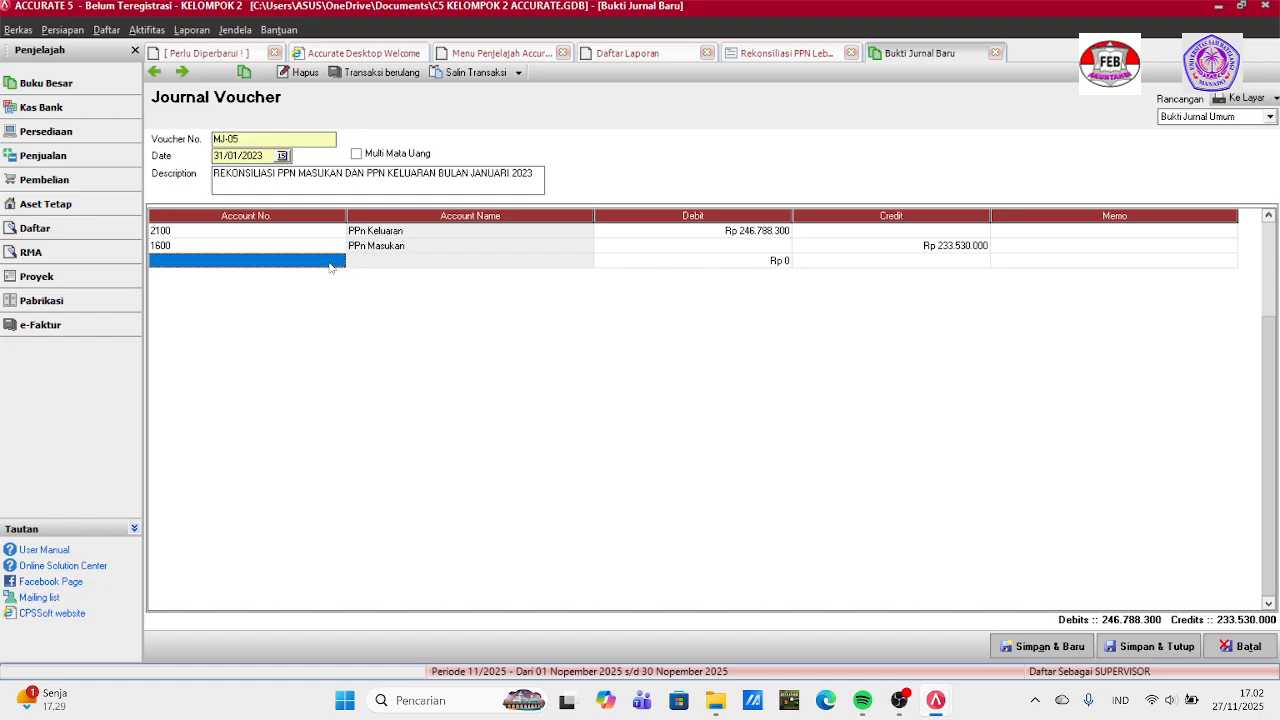
pyautogui.click(336, 266)
pyautogui.click(338, 262)
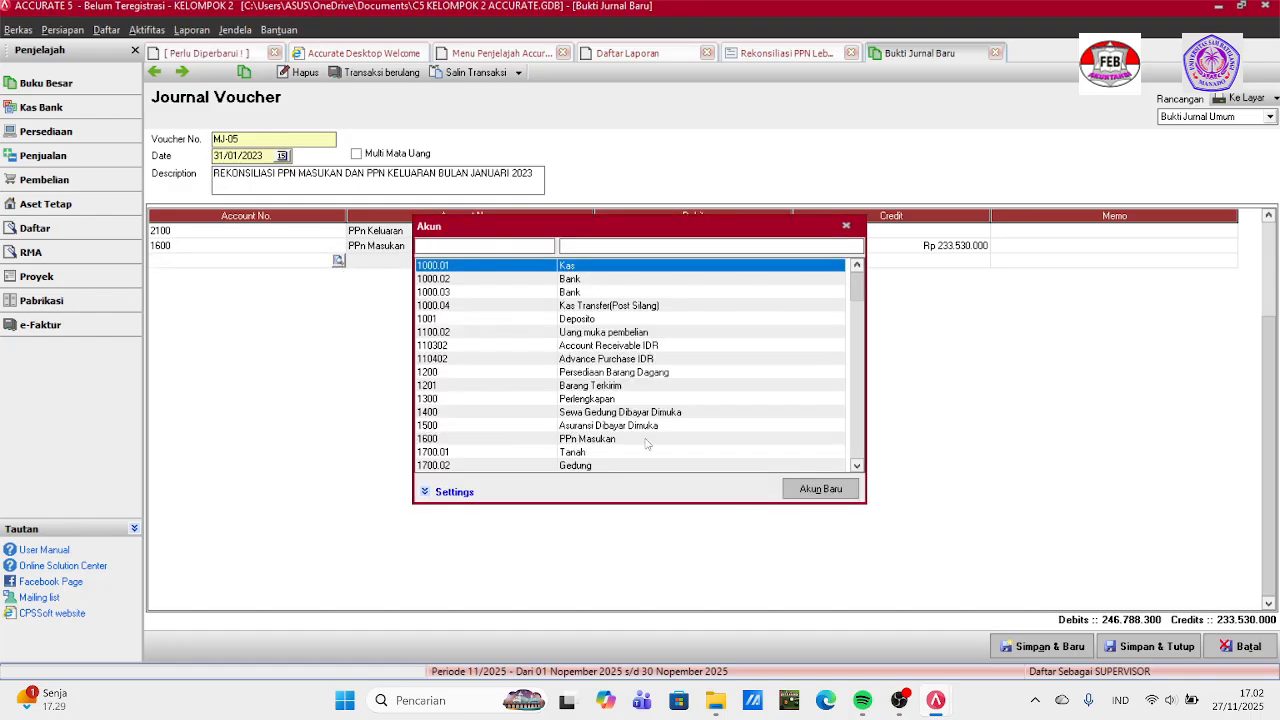
pyautogui.click(820, 489)
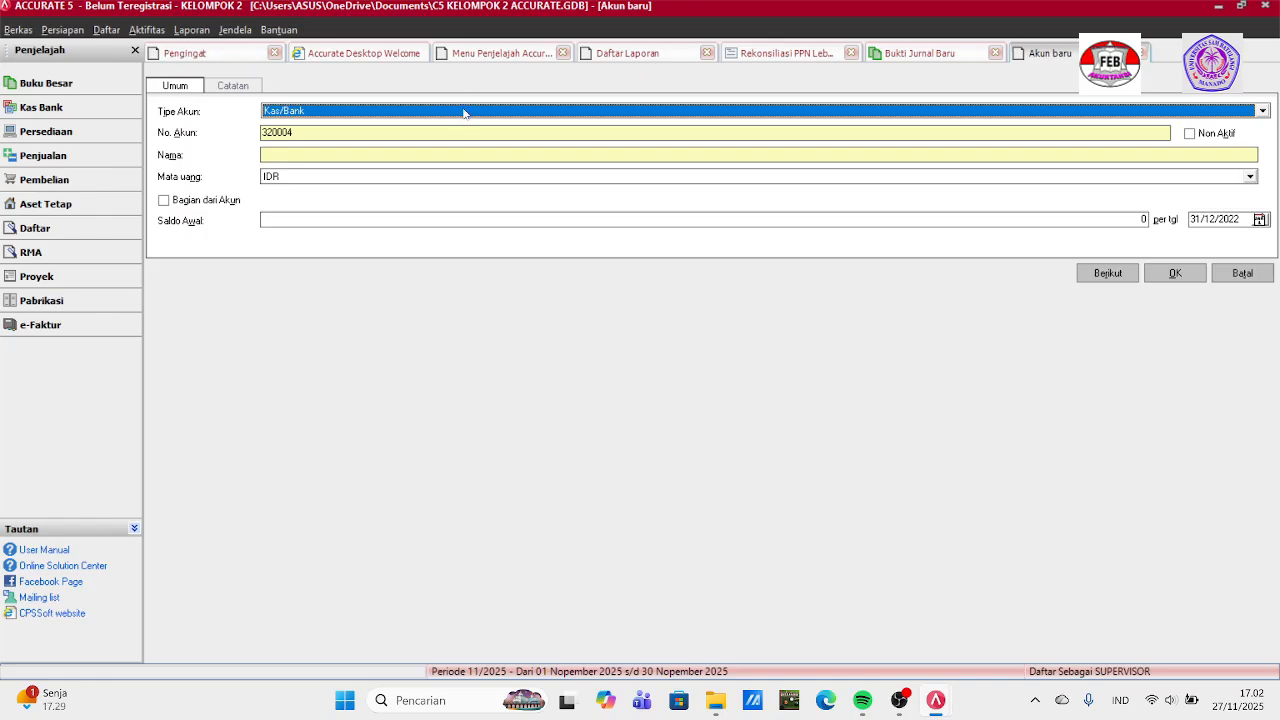
pyautogui.click(464, 111)
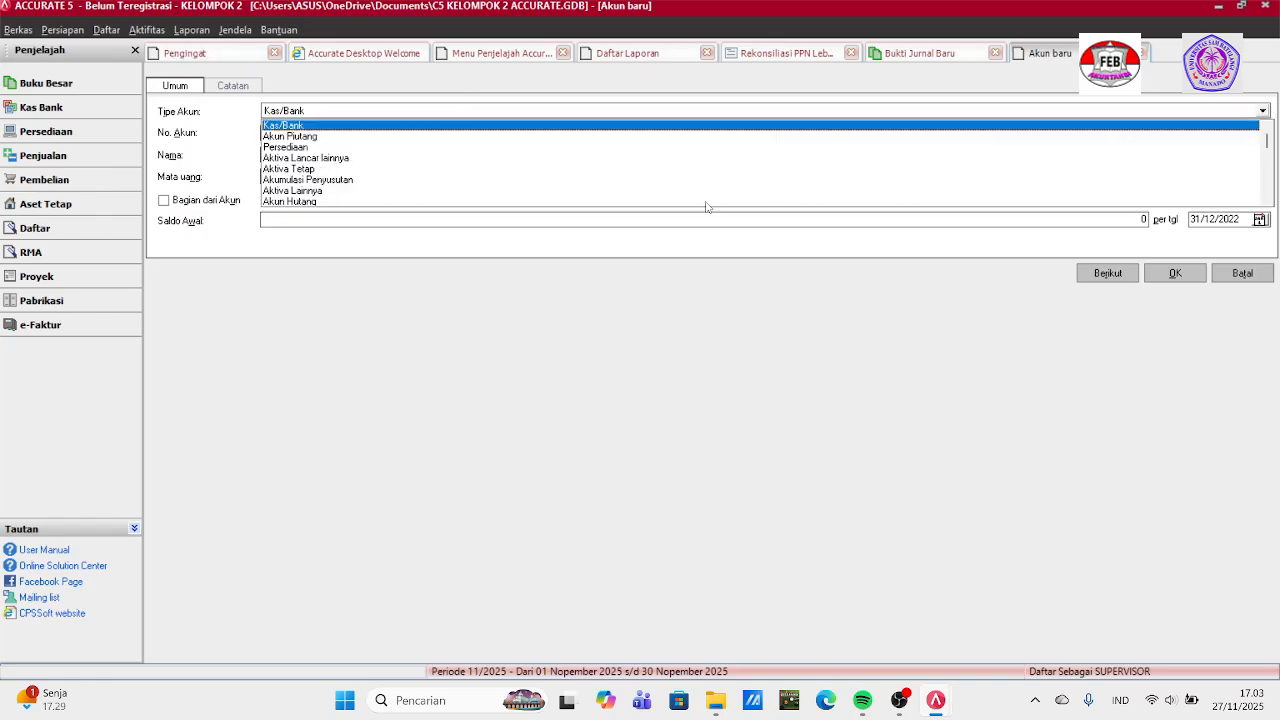
pyautogui.click(320, 191)
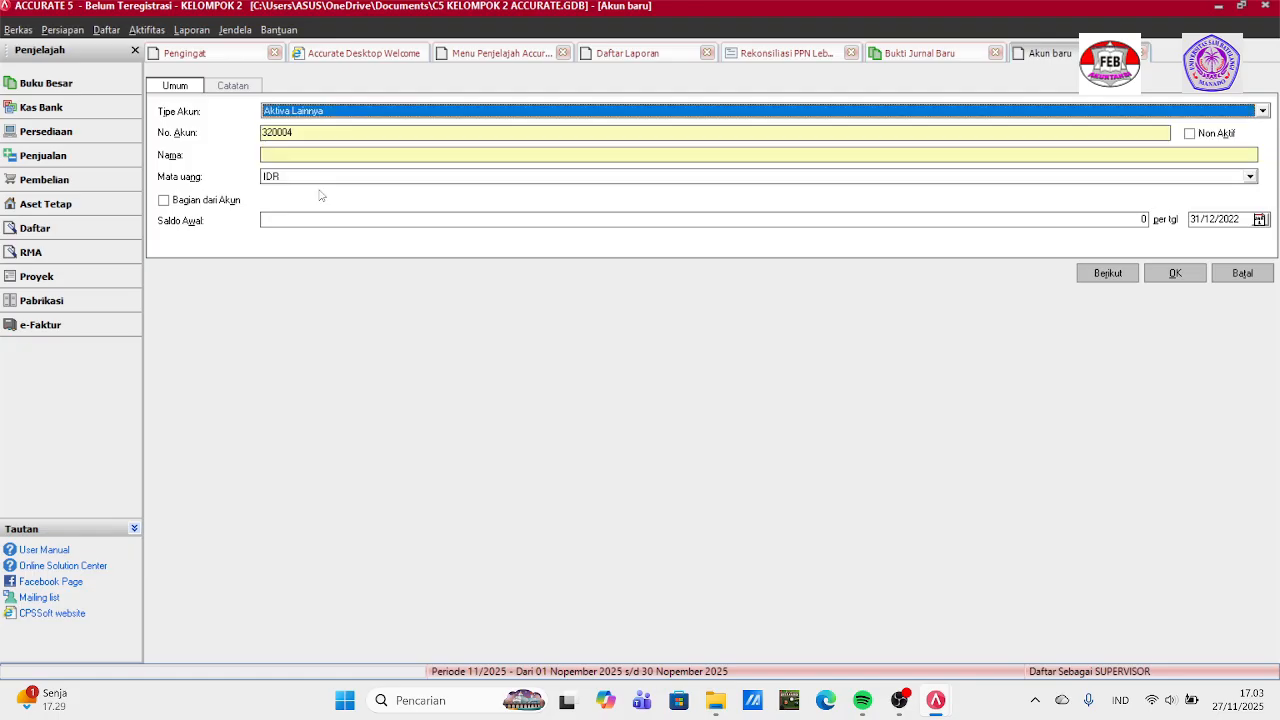
pyautogui.click(881, 114)
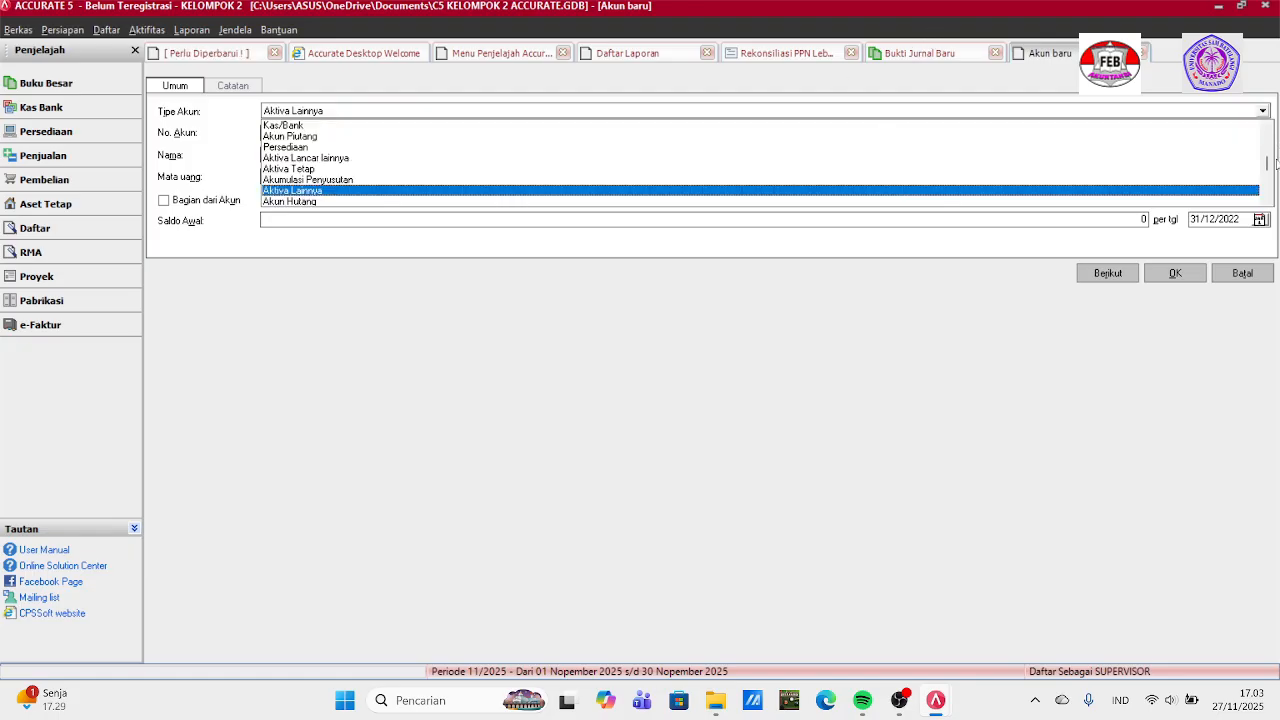
pyautogui.scroll(-5, 1266, 201)
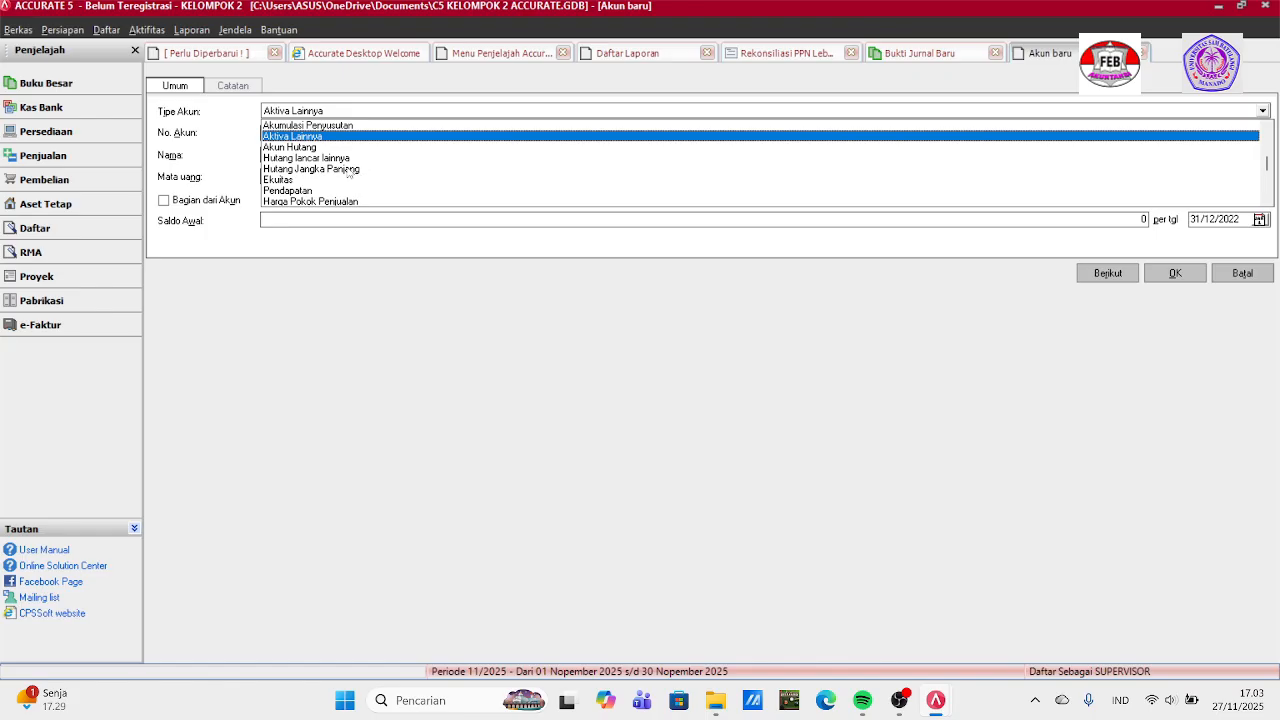
pyautogui.click(319, 157)
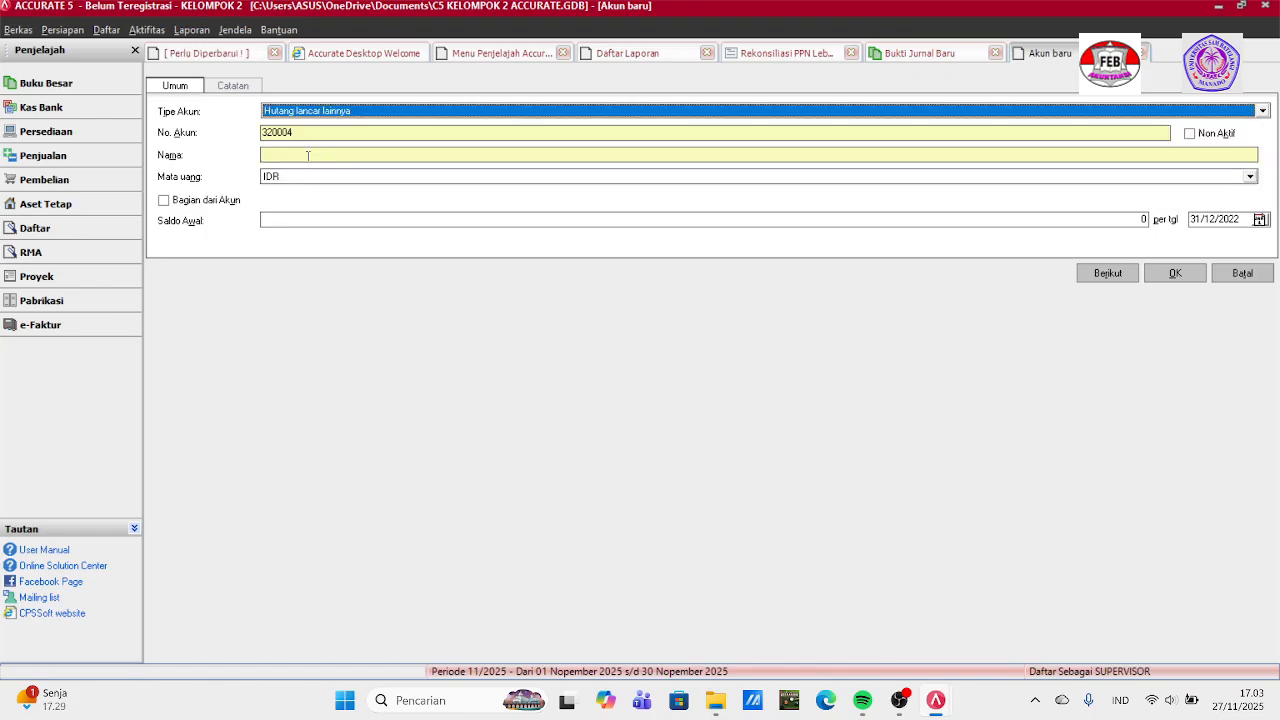
# Name the new account PPN KURANG BAYAR and save it for use in the journal line.
pyautogui.click(308, 155)
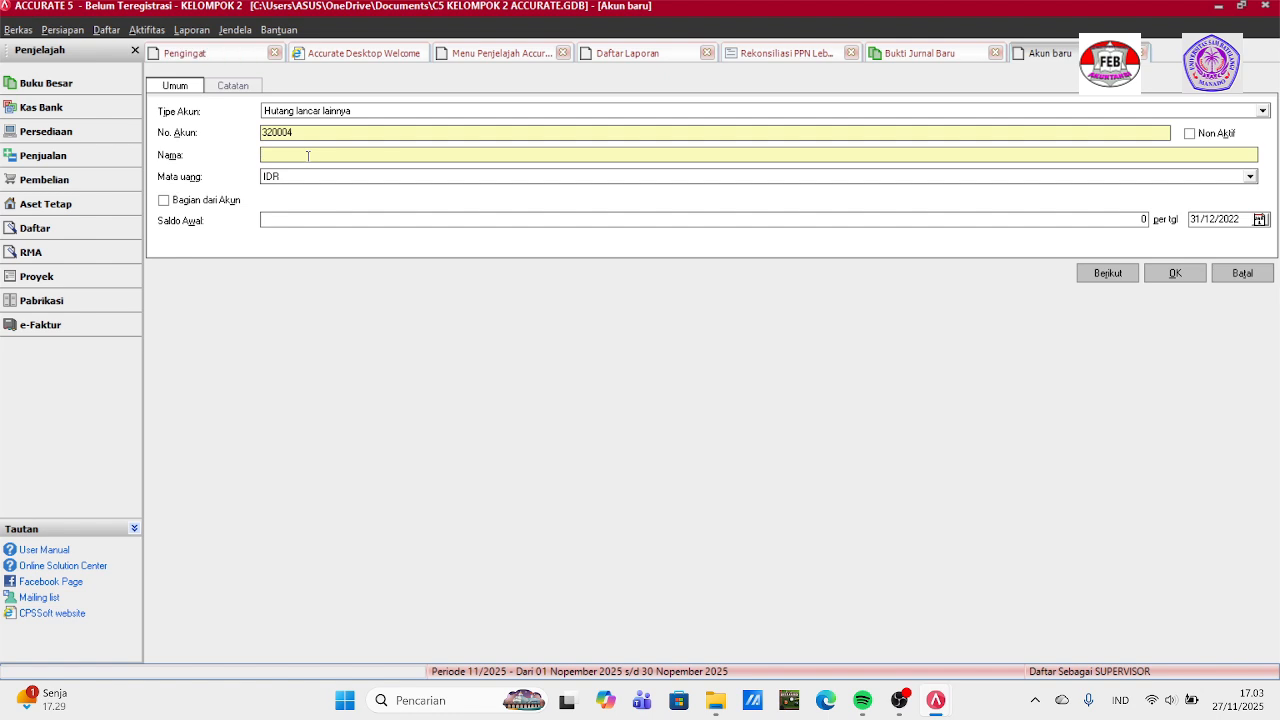
pyautogui.write('PPN KURANG BAYAR')
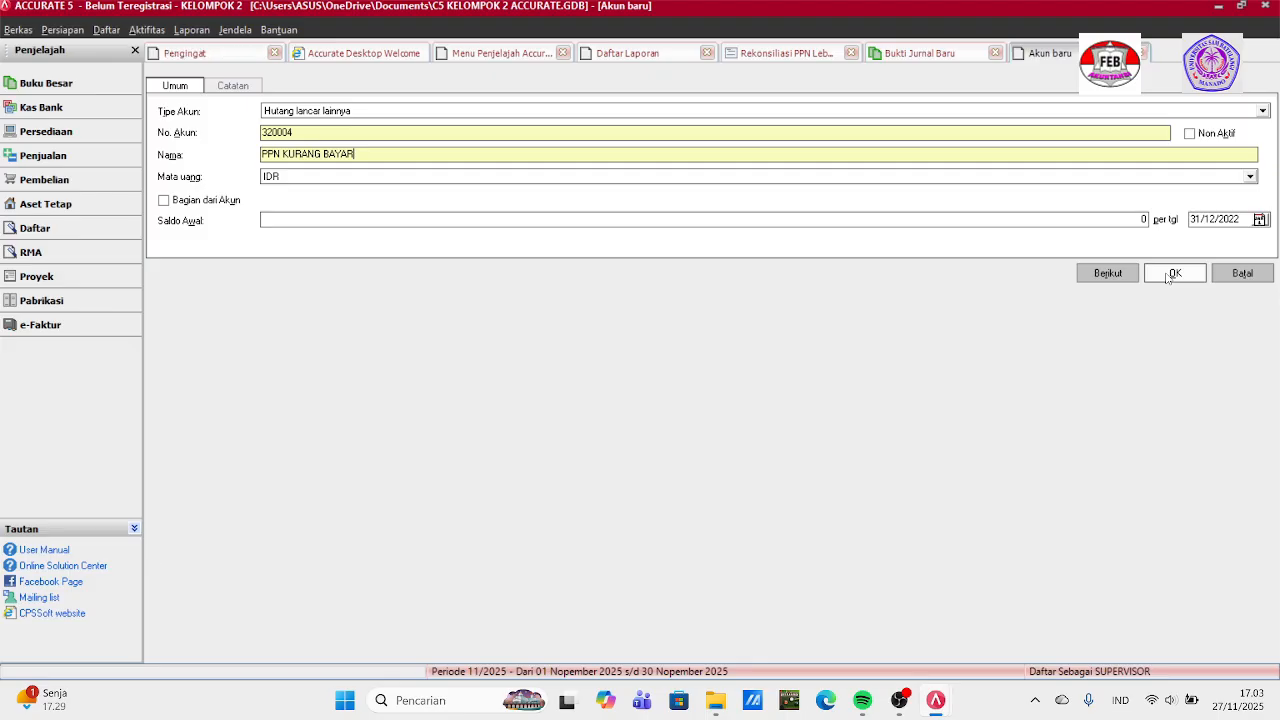
pyautogui.click(1167, 278)
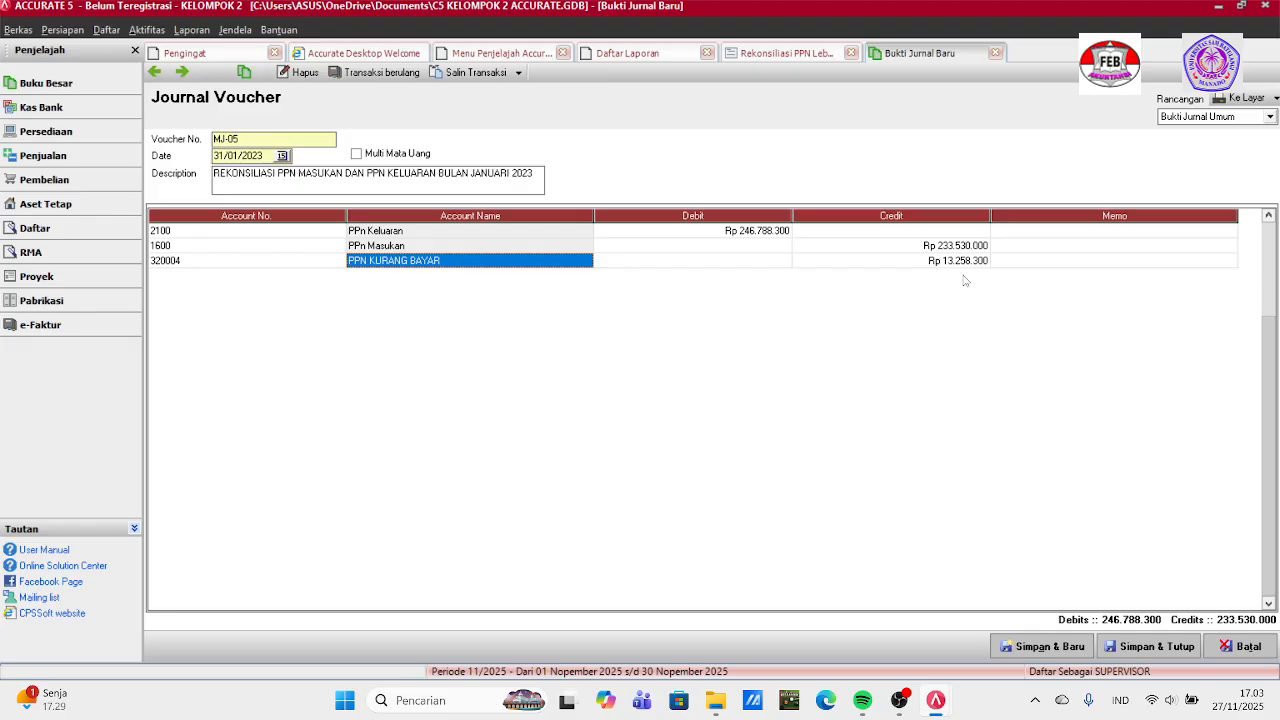
# Commit the PPN KURANG BAYAR line, save and close journal voucher MJ-05, and refresh the PPN reconciliation report.
pyautogui.click(1072, 262)
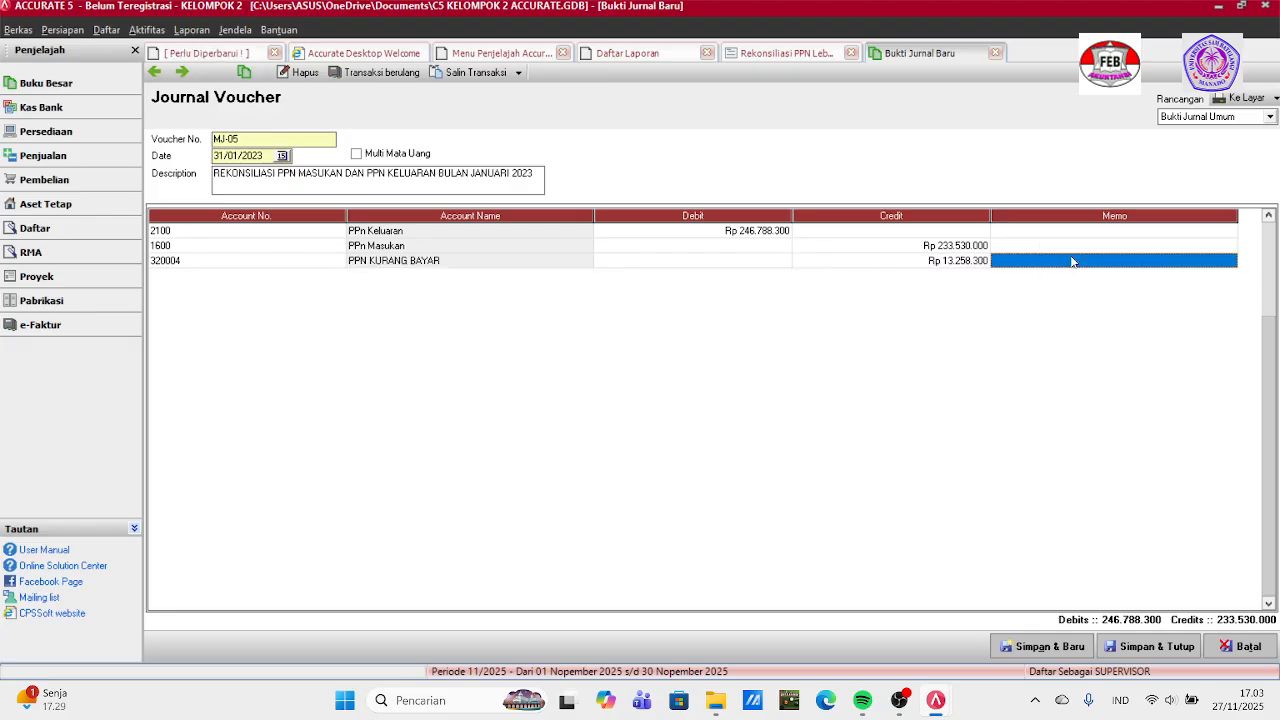
pyautogui.press('Return')
pyautogui.click(1072, 262)
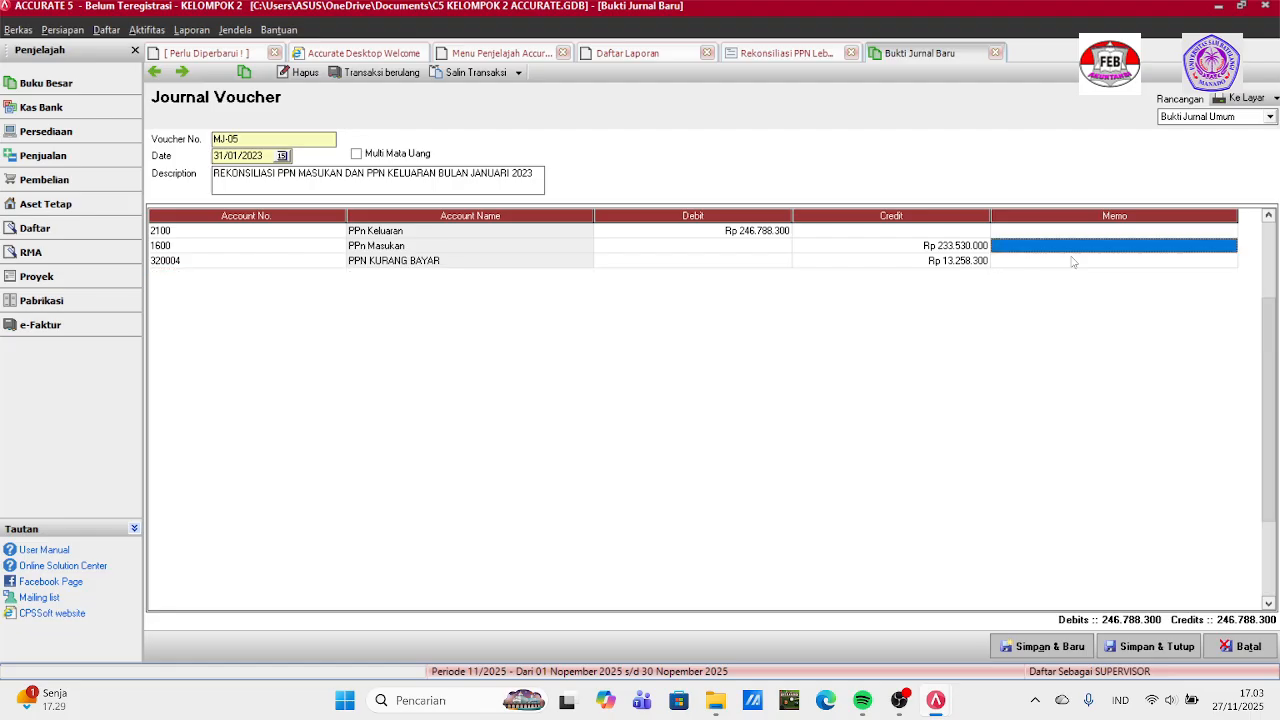
pyautogui.click(1167, 647)
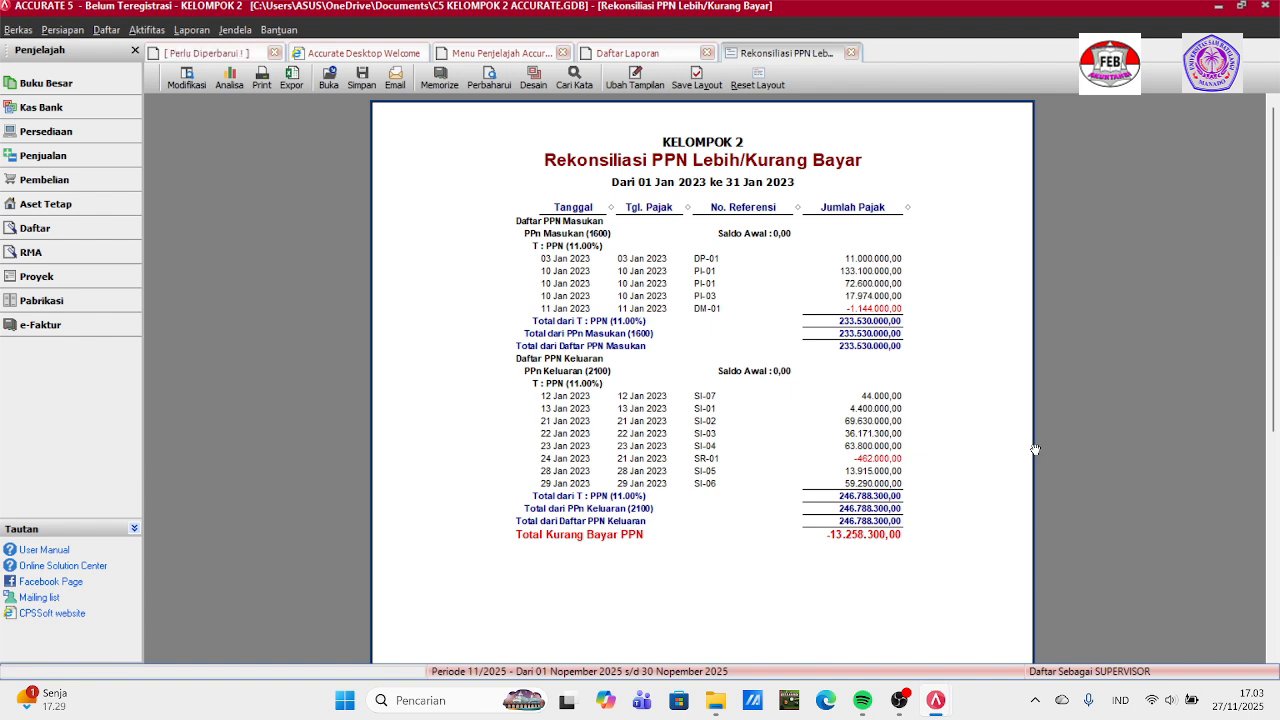
pyautogui.click(494, 77)
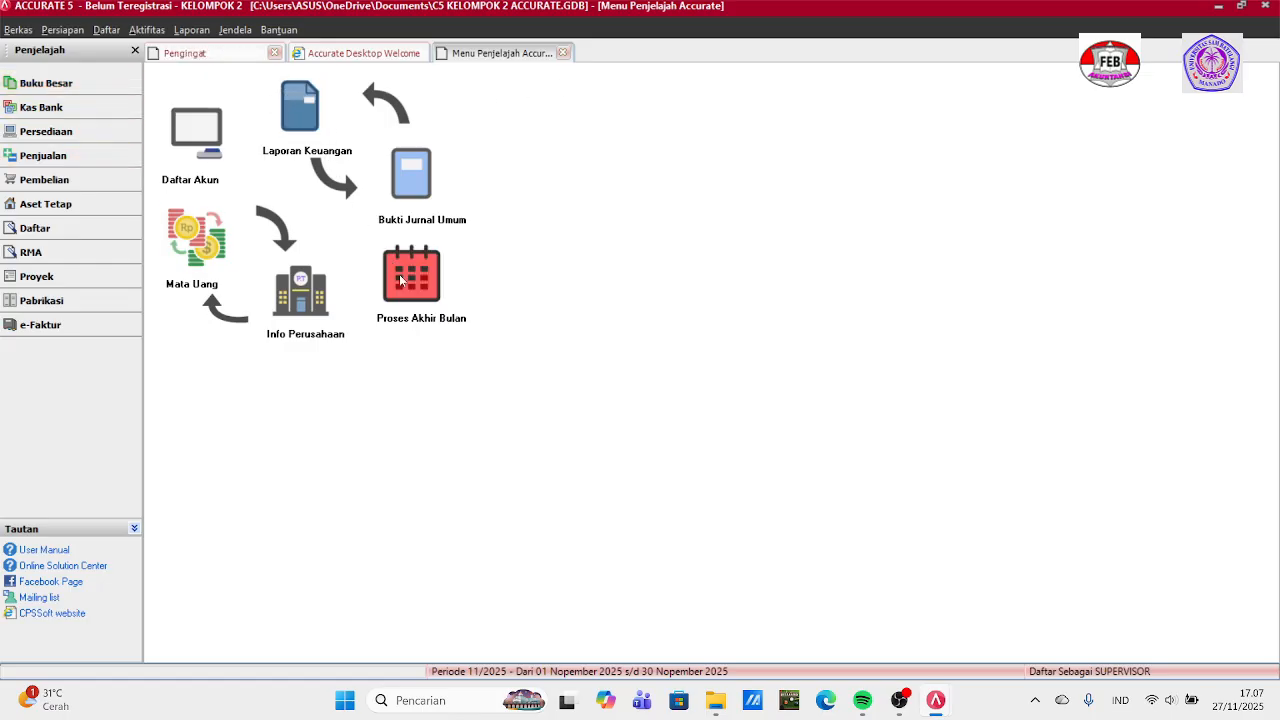
# Open the month-end process from the general ledger and set its period to Januari.
pyautogui.click(400, 281)
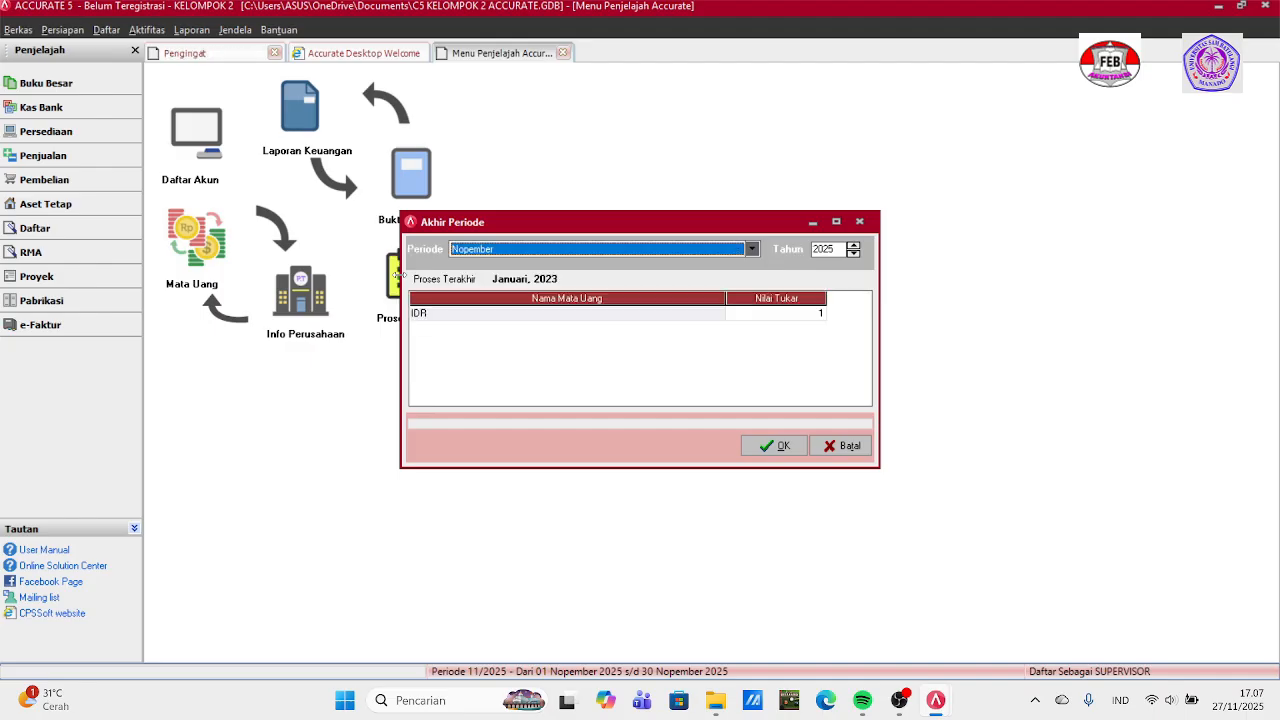
pyautogui.click(752, 255)
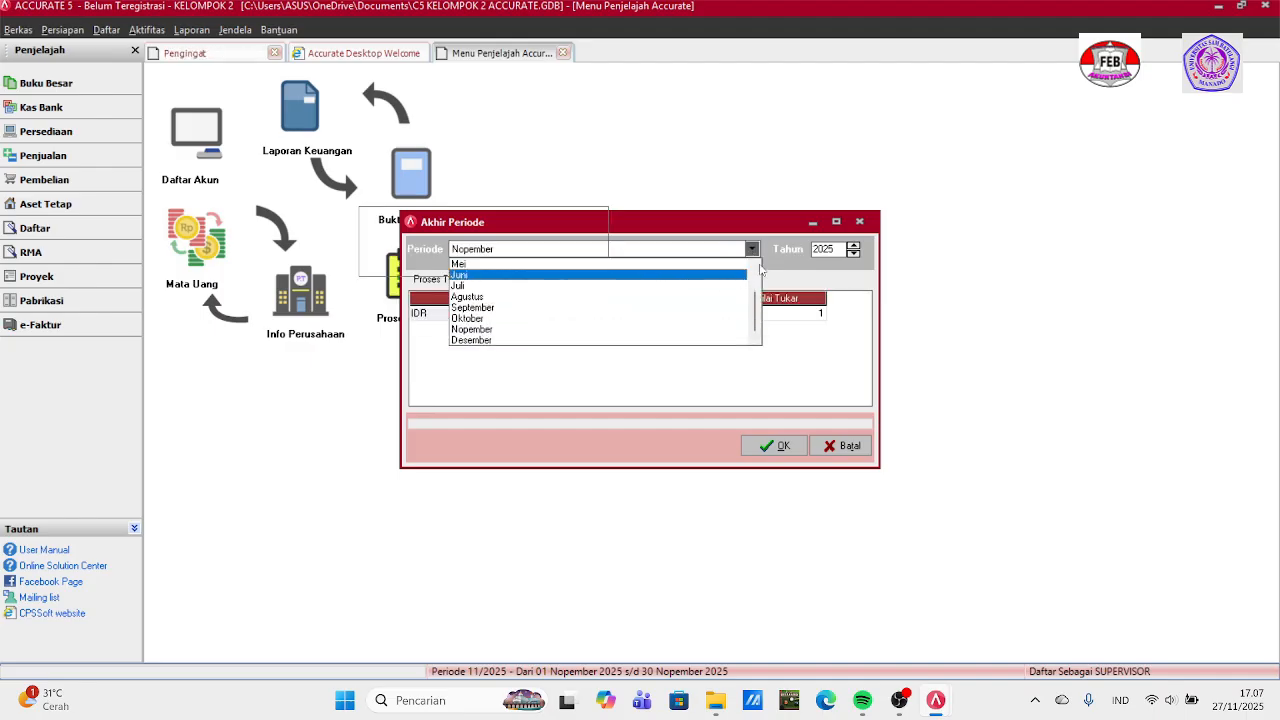
pyautogui.click(757, 267)
pyautogui.click(757, 267)
pyautogui.click(757, 267)
pyautogui.click(757, 267)
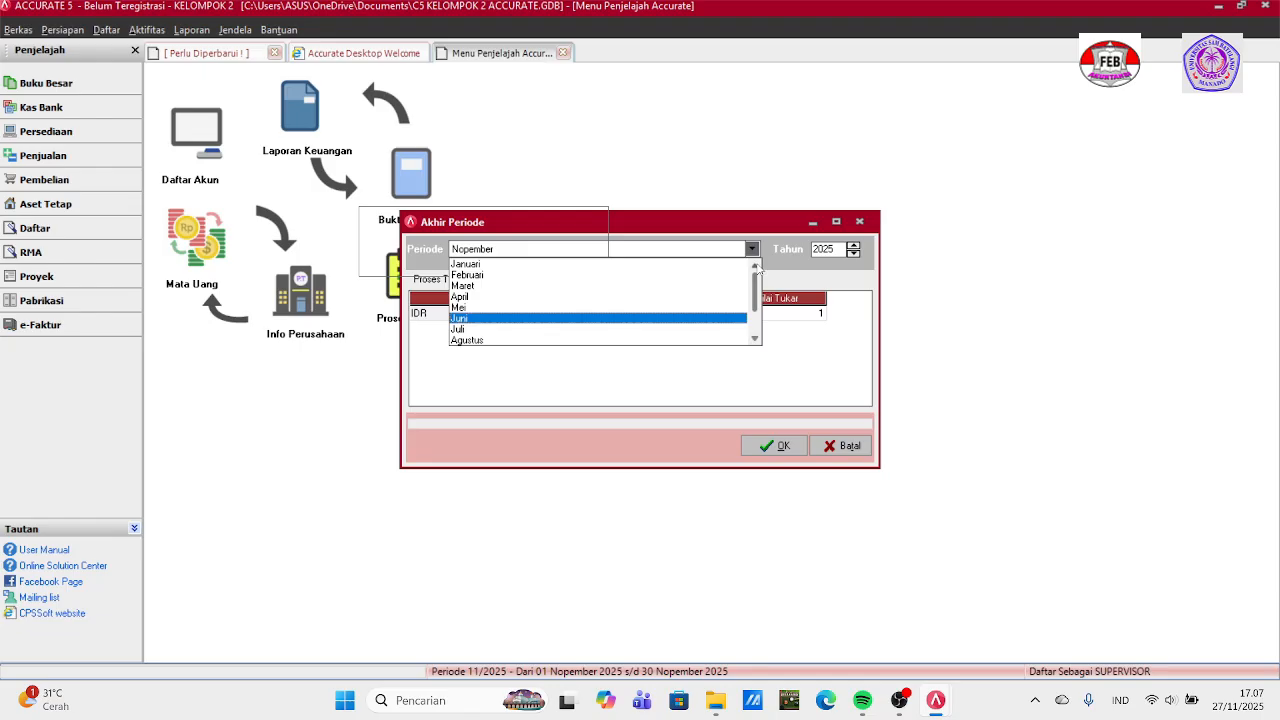
pyautogui.click(672, 275)
pyautogui.click(752, 251)
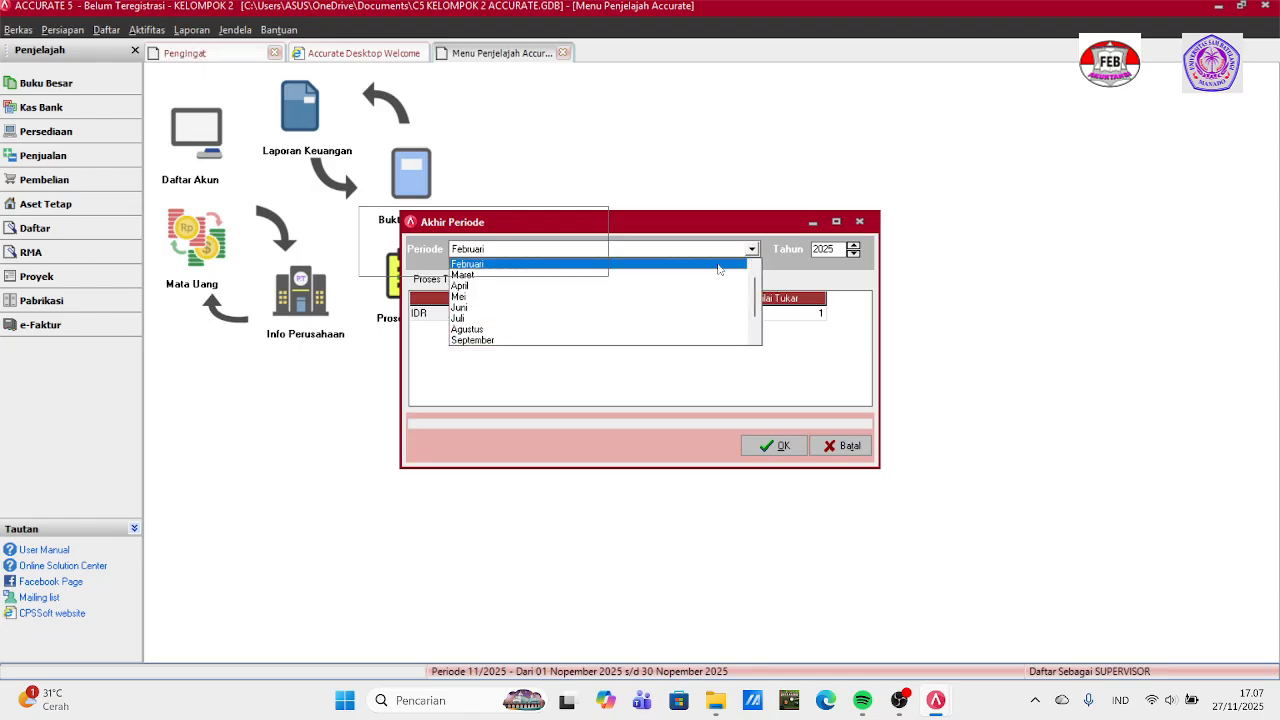
pyautogui.click(757, 266)
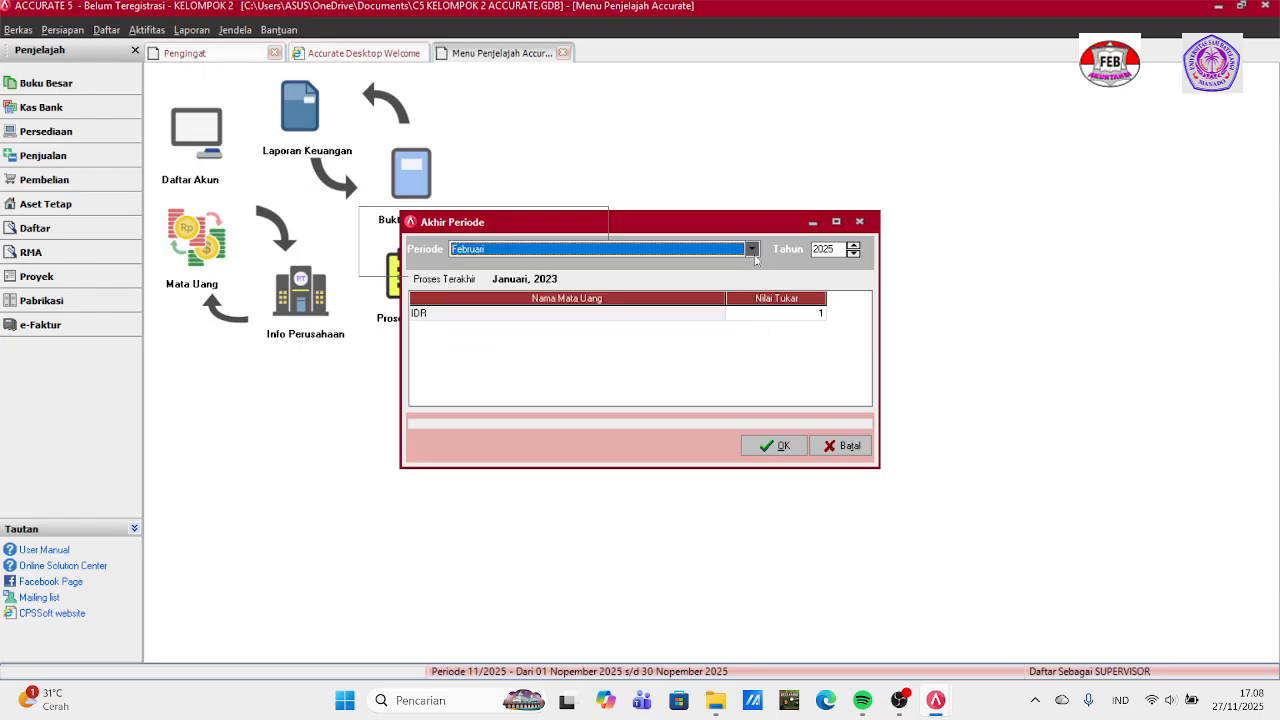
pyautogui.click(753, 252)
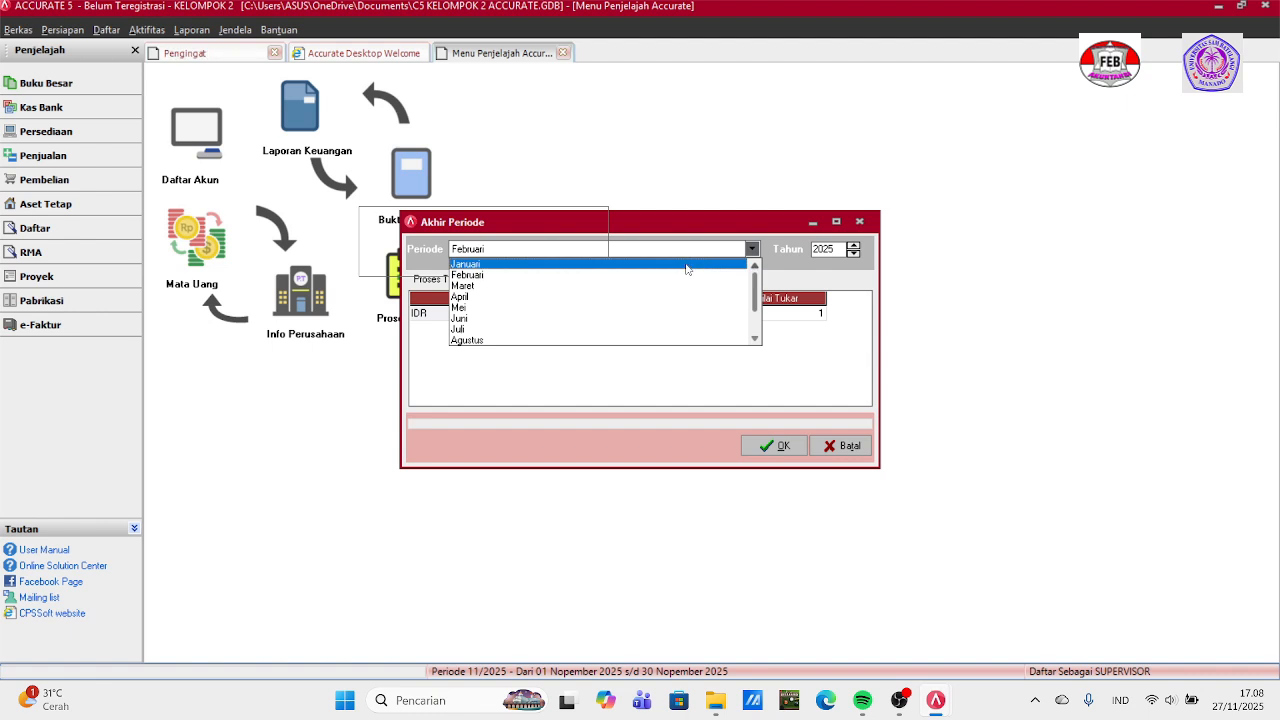
pyautogui.click(688, 266)
# Set the month-end year to 2023 and run the process through to completion.
pyautogui.click(857, 254)
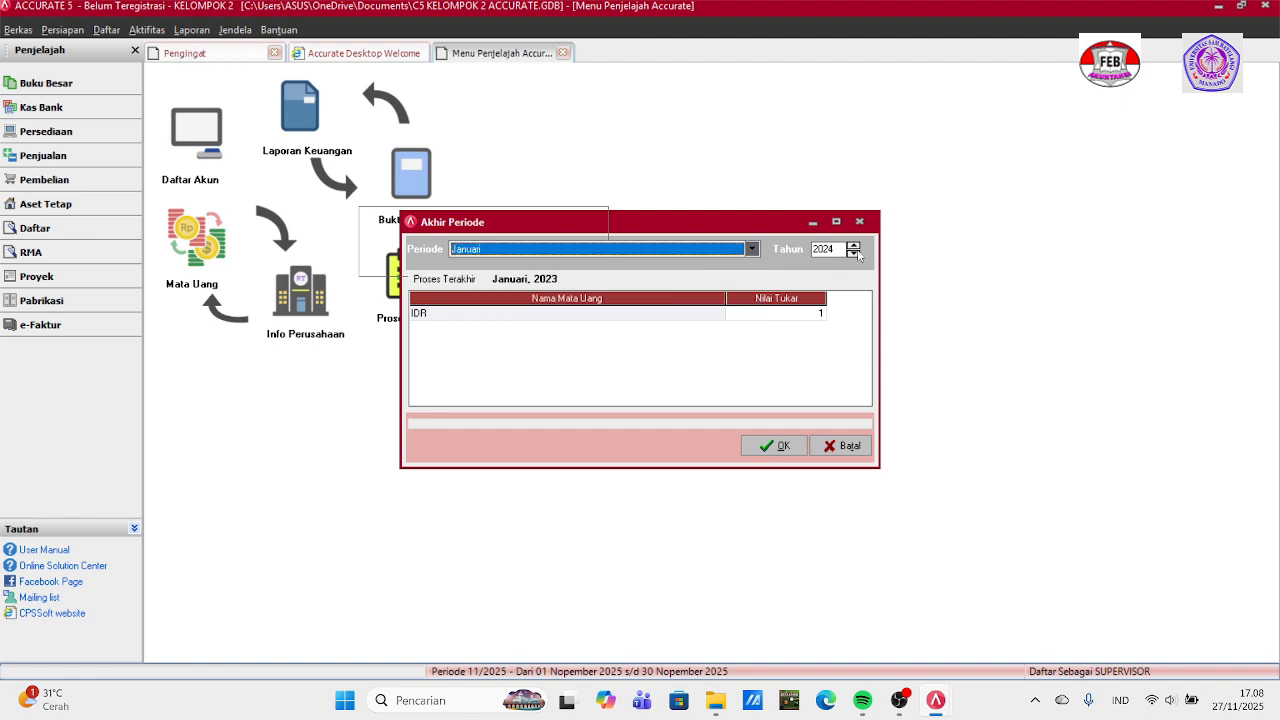
pyautogui.click(749, 451)
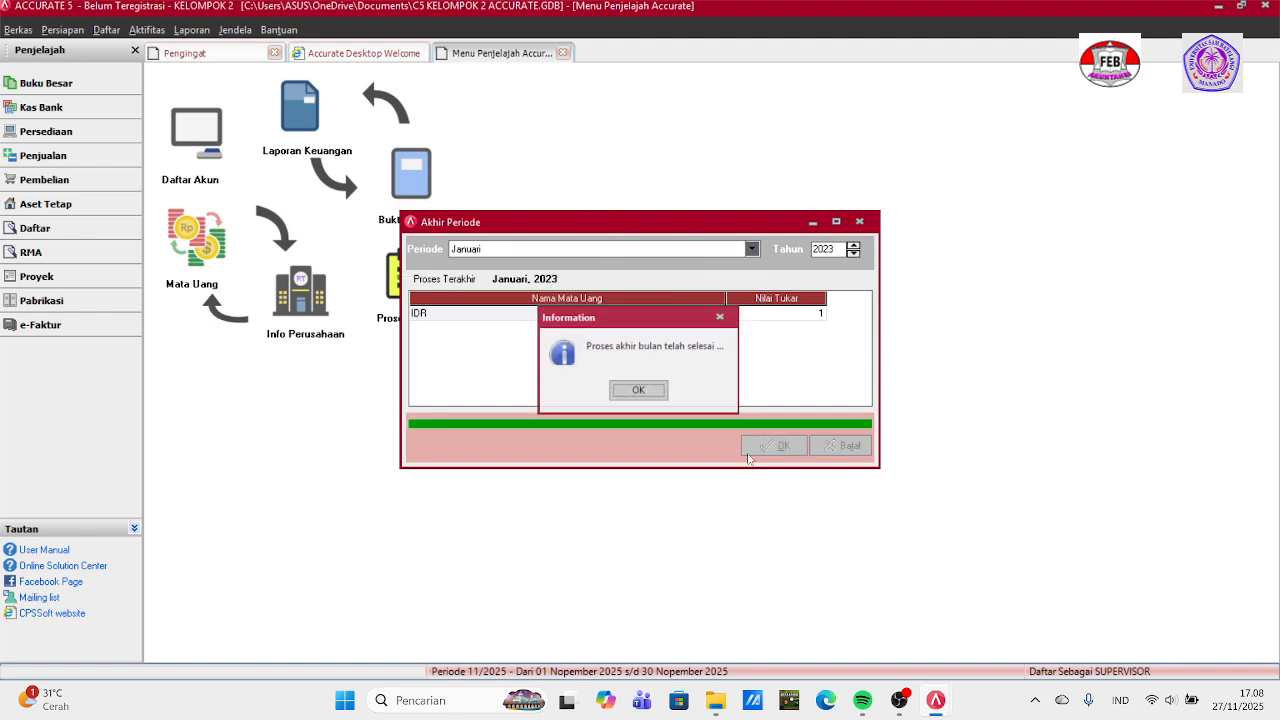
pyautogui.click(640, 392)
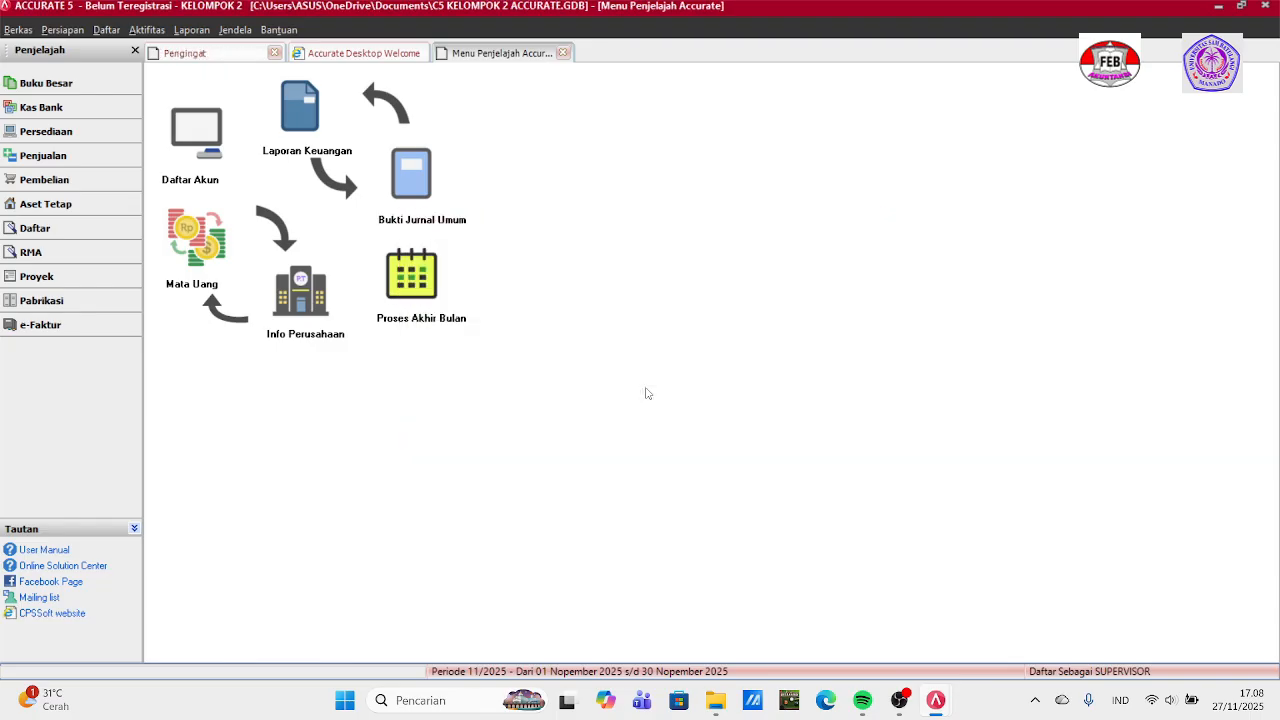
# Open the settings of the Keseluruhan Jurnal report in the Buku Besar report category.
pyautogui.click(277, 133)
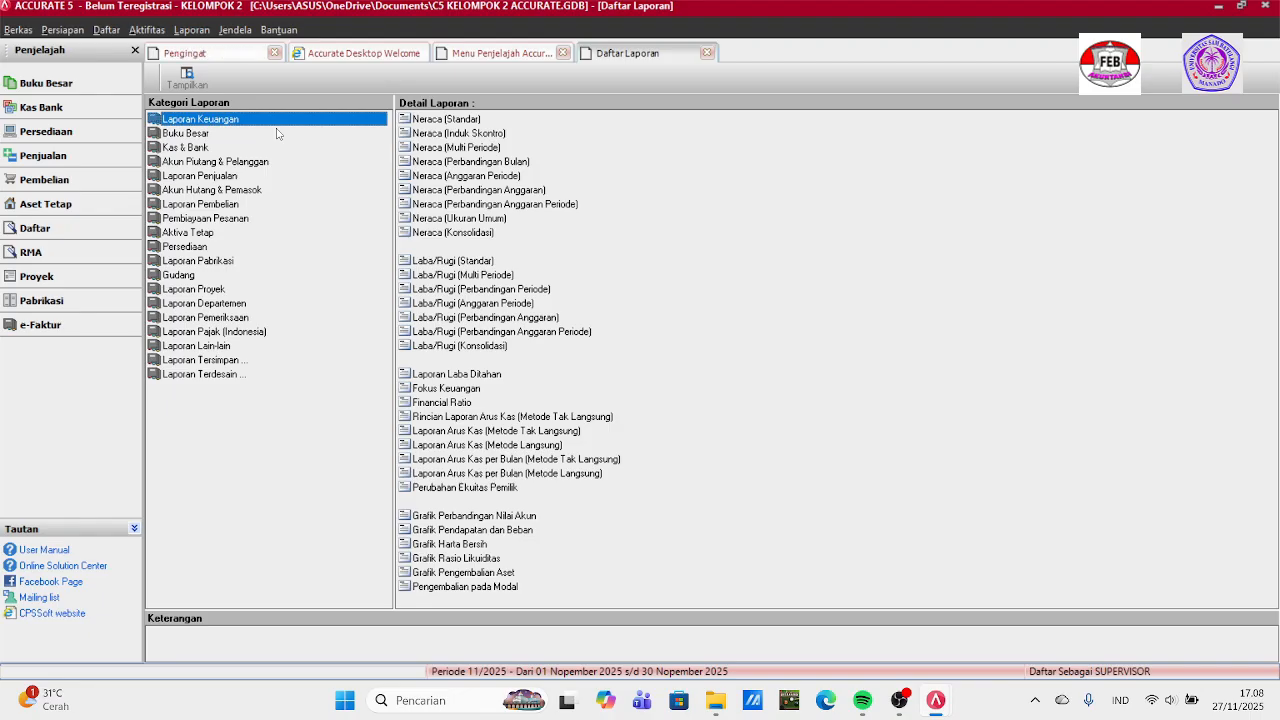
pyautogui.click(270, 133)
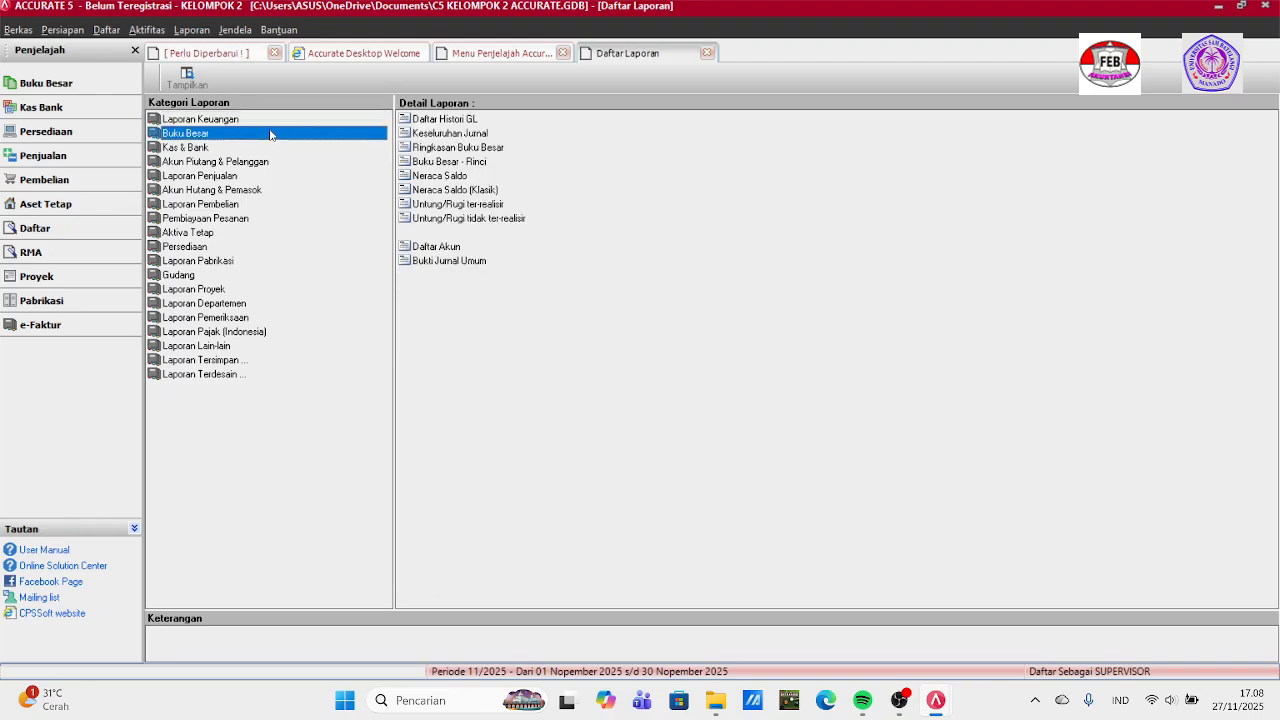
pyautogui.click(418, 133)
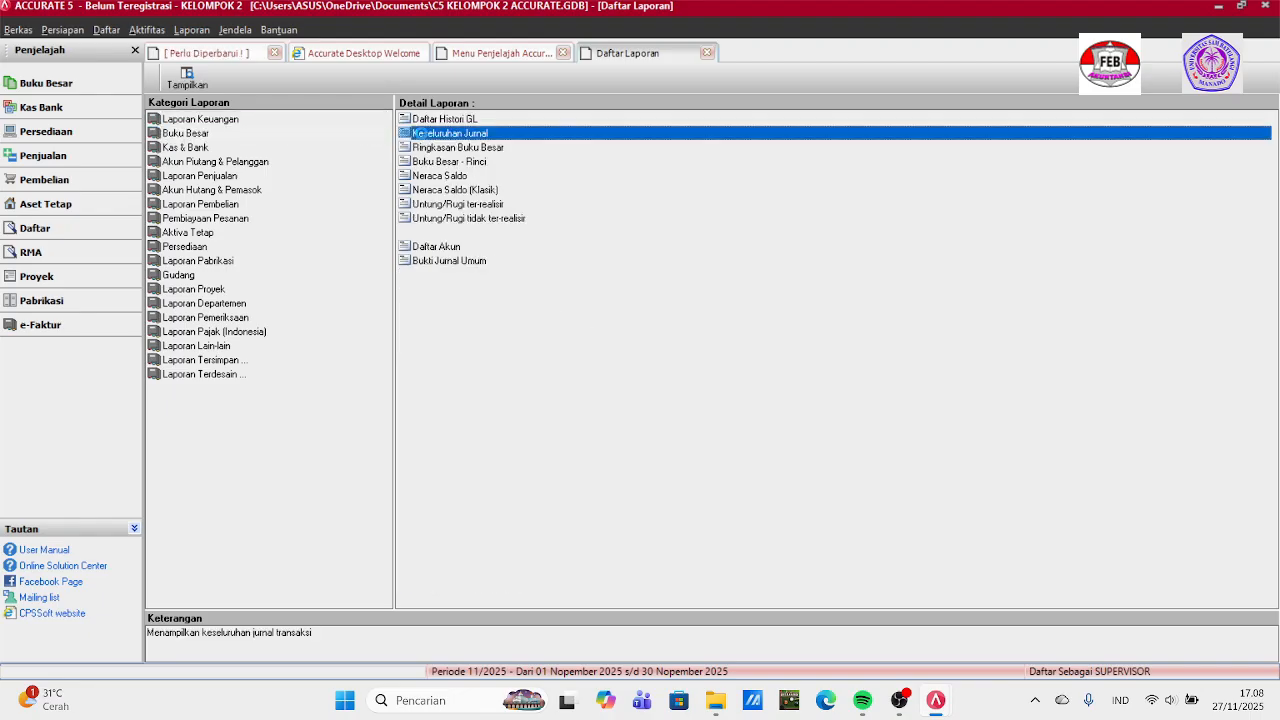
pyautogui.doubleClick(418, 133)
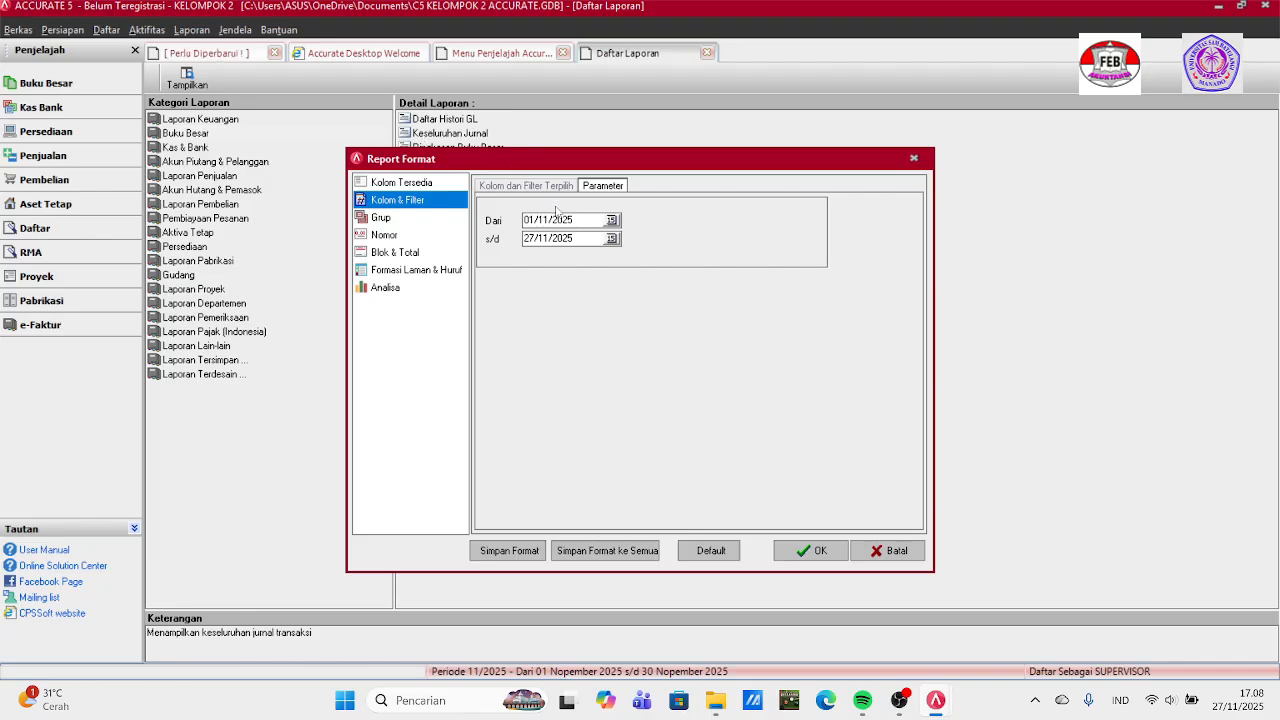
# Set the Keseluruhan Jurnal report's start date to 31/01/2023.
pyautogui.press('BackSpace')
pyautogui.press('BackSpace')
pyautogui.press('BackSpace')
pyautogui.press('BackSpace')
pyautogui.press('BackSpace')
pyautogui.press('BackSpace')
pyautogui.press('BackSpace')
pyautogui.write('31/01/20')
# Set the report's end date to 31/01/2023 and generate the Keseluruhan Jurnal report.
pyautogui.click(578, 238)
pyautogui.press('BackSpace')
pyautogui.press('BackSpace')
pyautogui.press('BackSpace')
pyautogui.press('BackSpace')
pyautogui.press('BackSpace')
pyautogui.press('BackSpace')
pyautogui.press('BackSpace')
pyautogui.write('31/01/202')
pyautogui.click(810, 551)
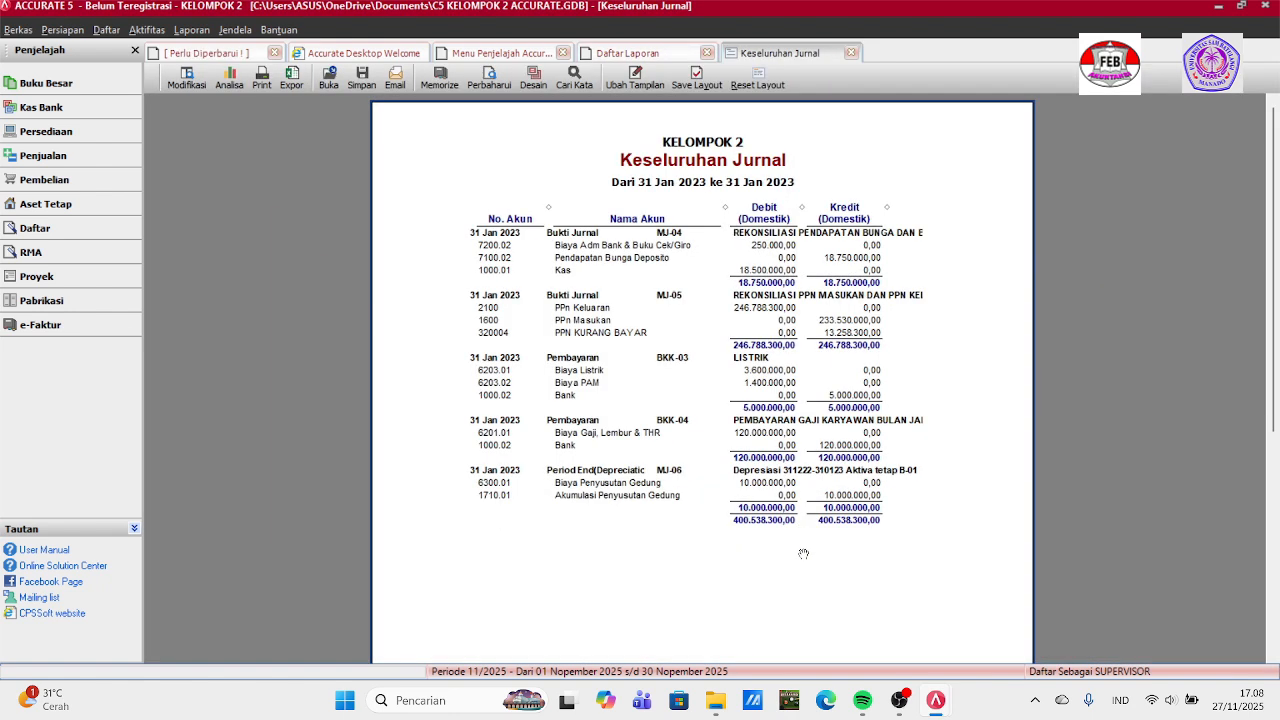